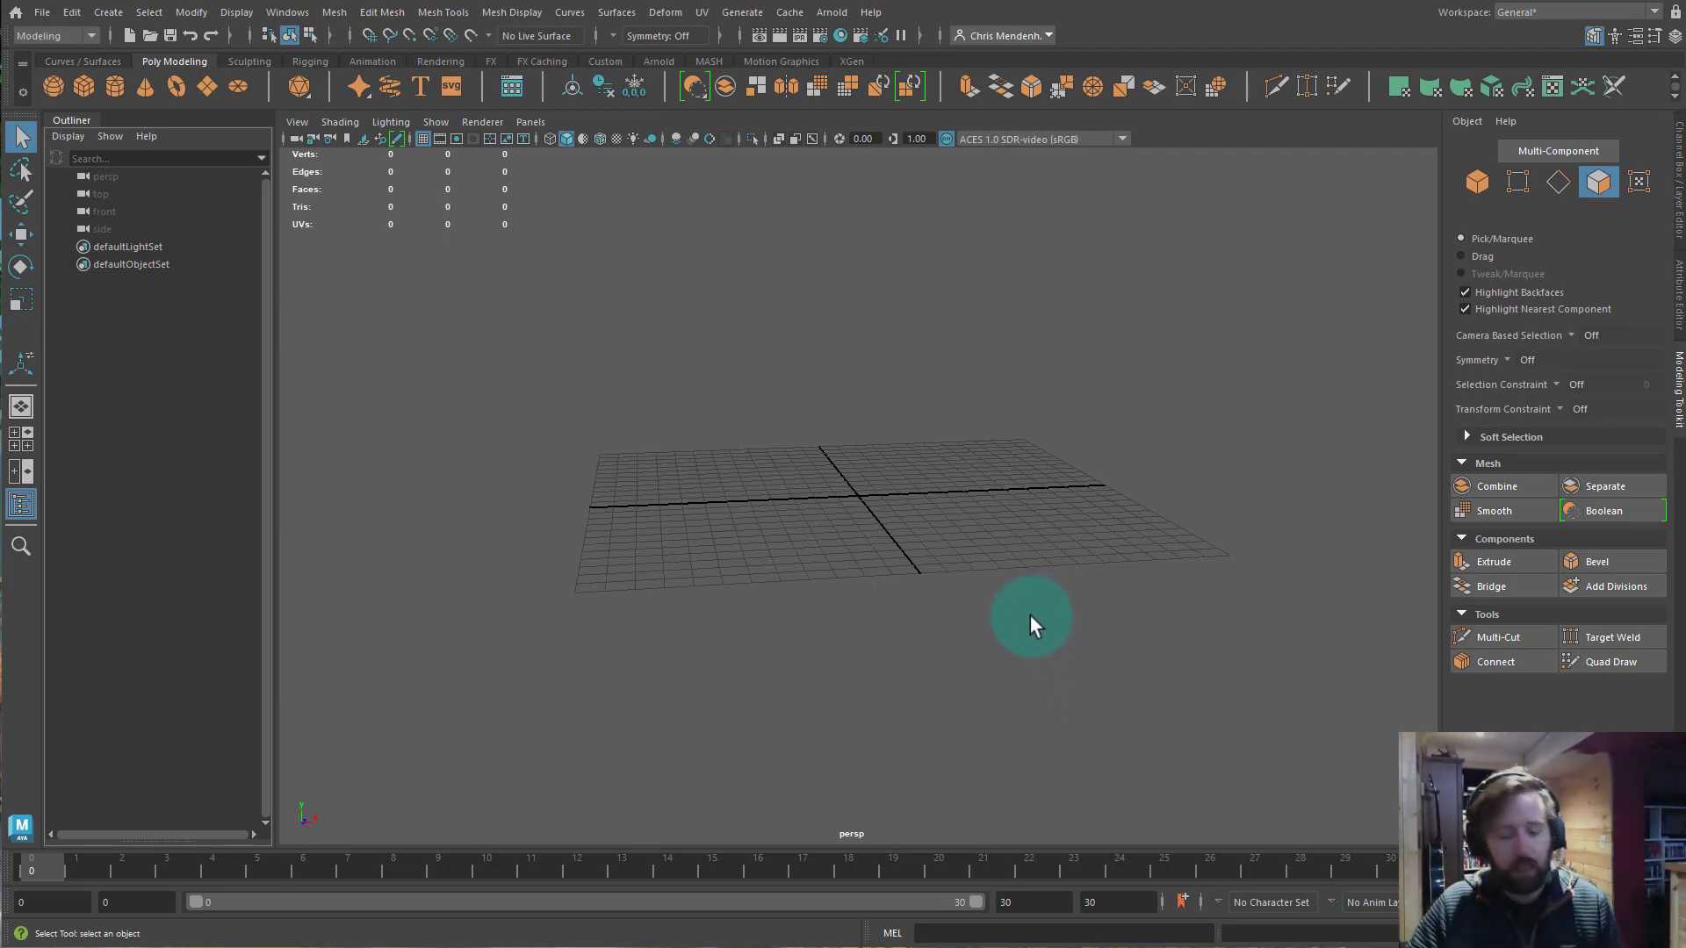
Create a polygon cylinder at the centre of the grid.
alt+drag(1011, 655, 902, 566)
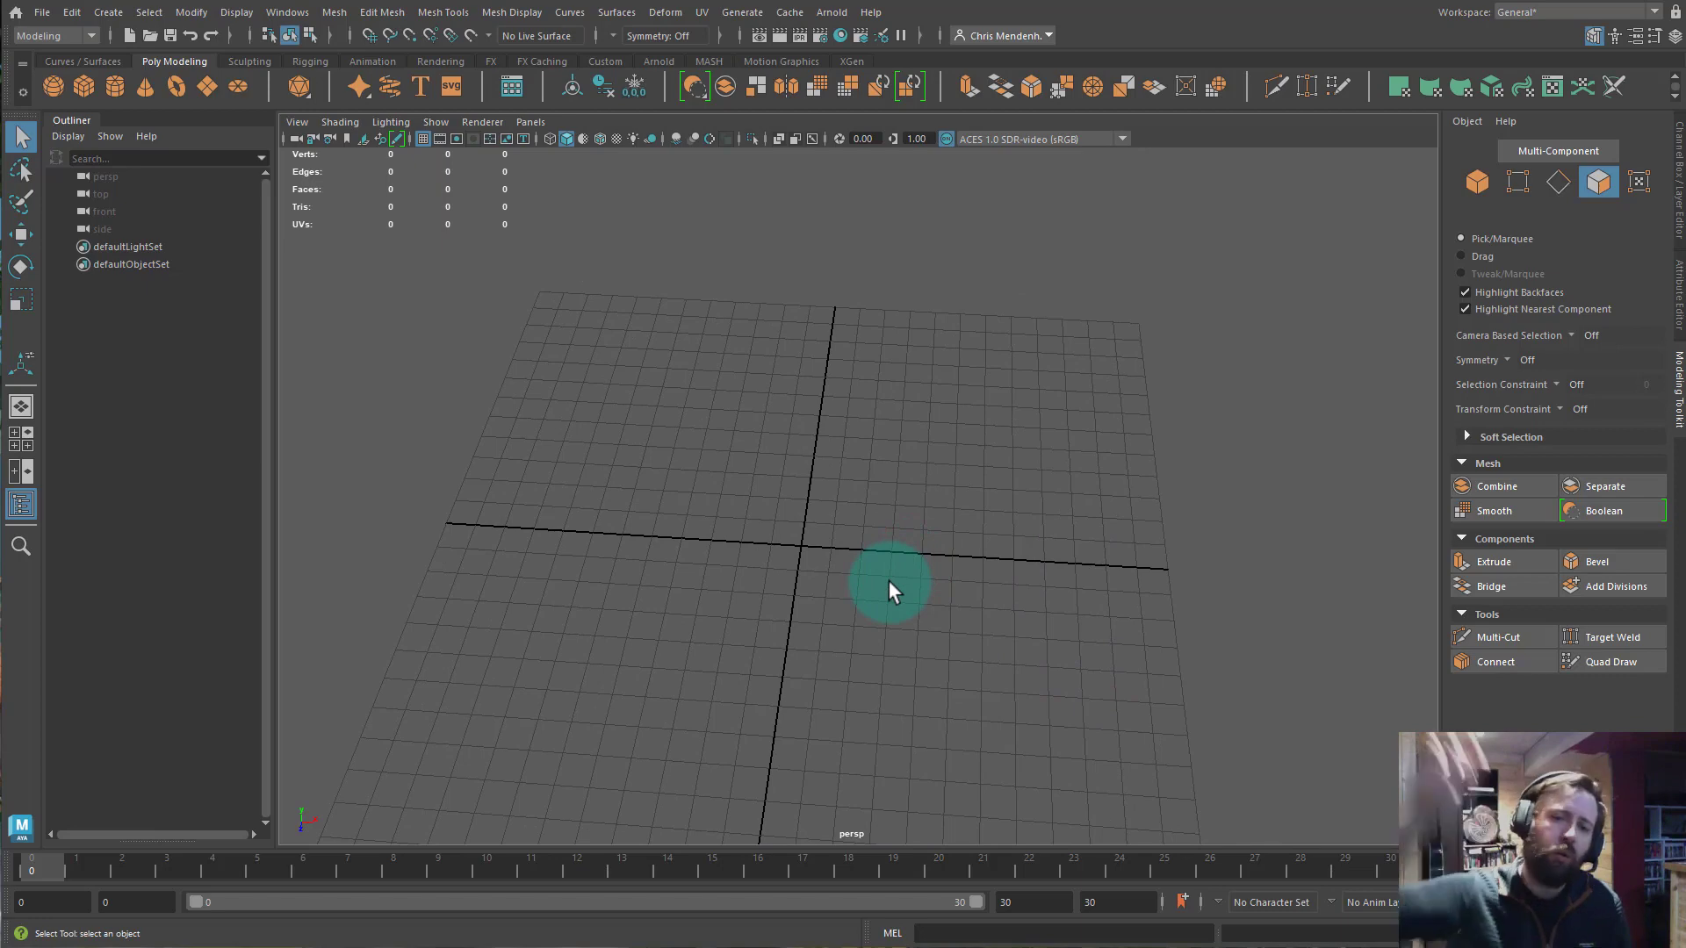
alt+drag(830, 537, 726, 444)
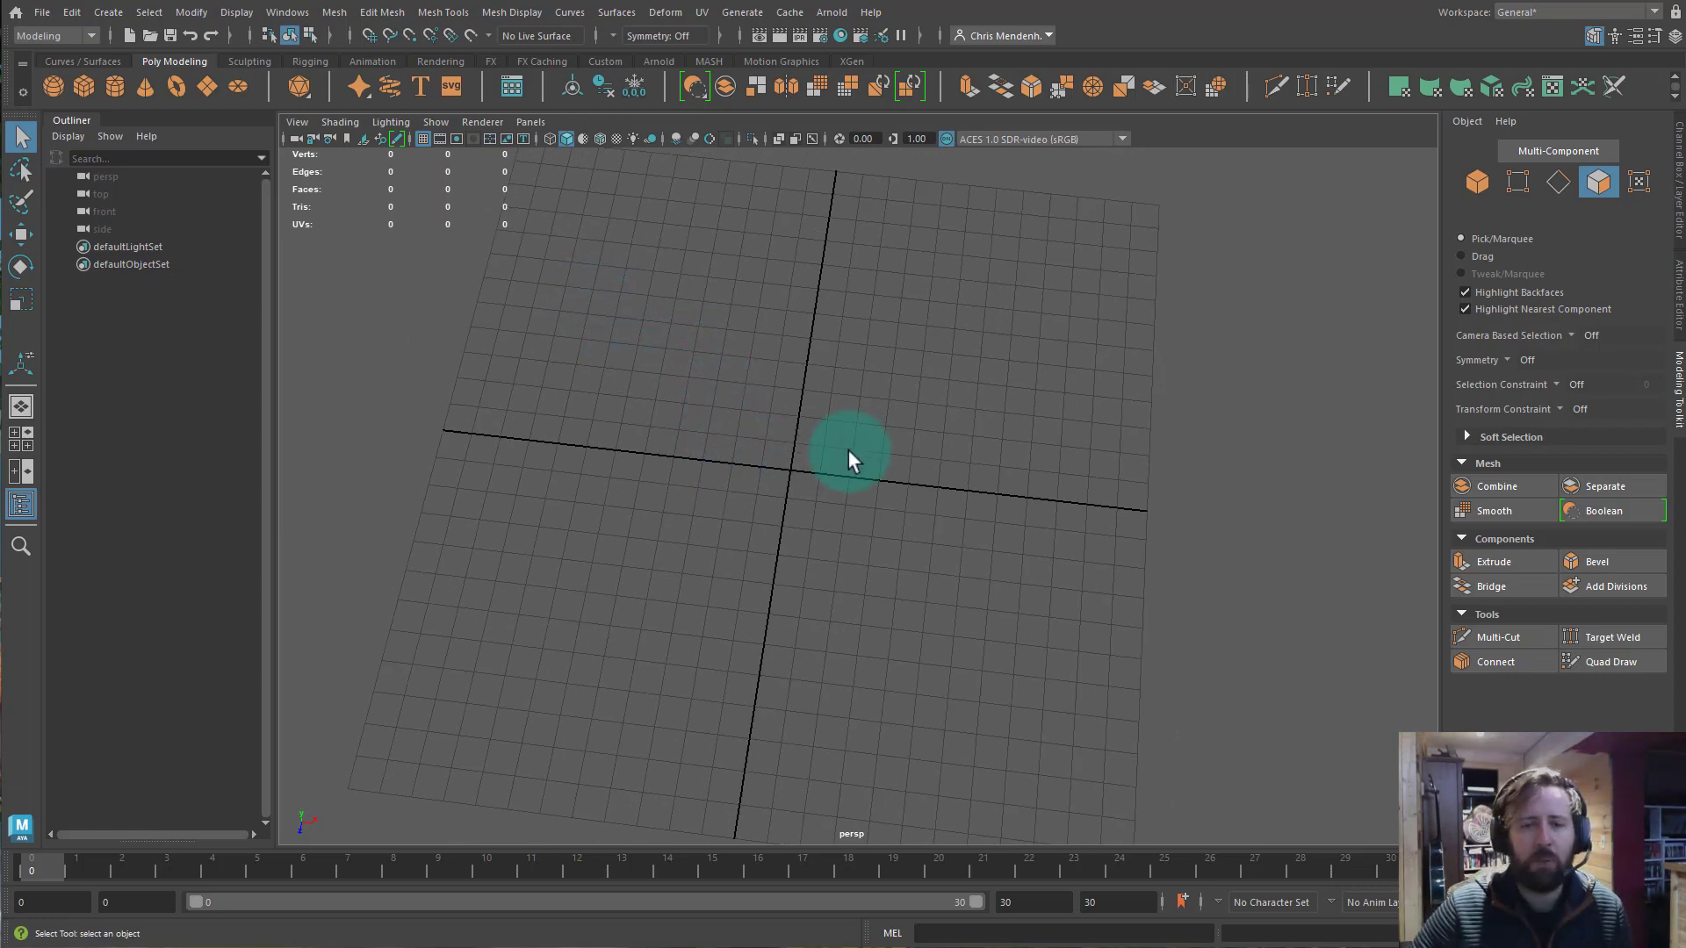
alt+drag(848, 449, 858, 451)
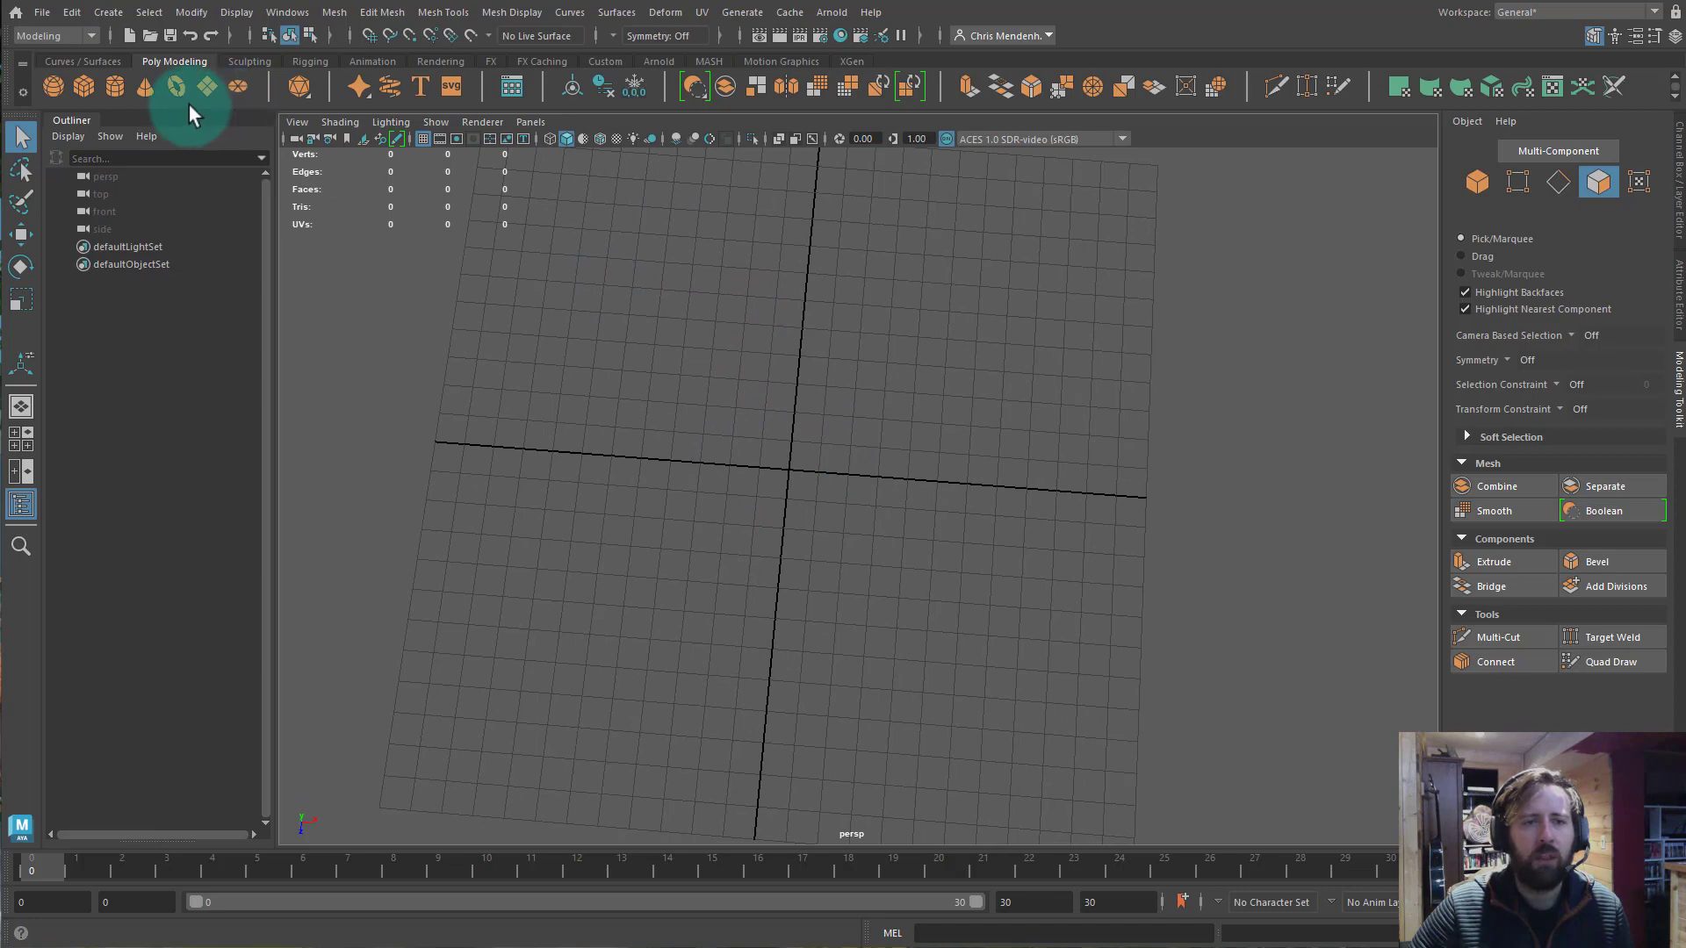
click(121, 88)
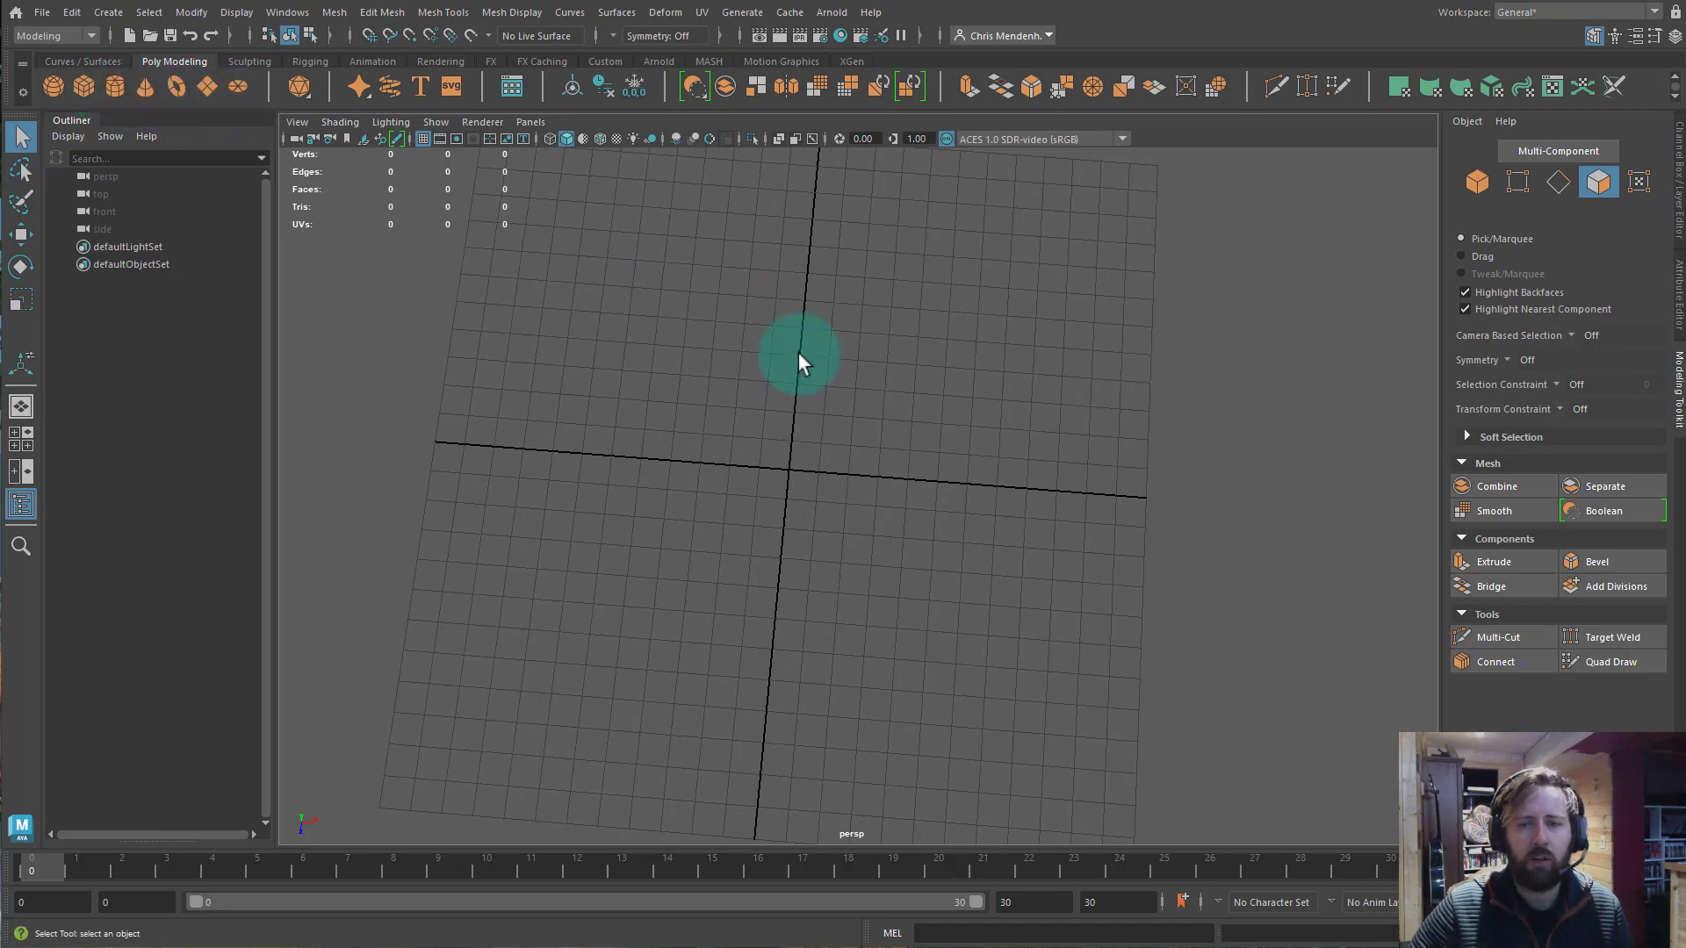
alt+drag(835, 514, 836, 483)
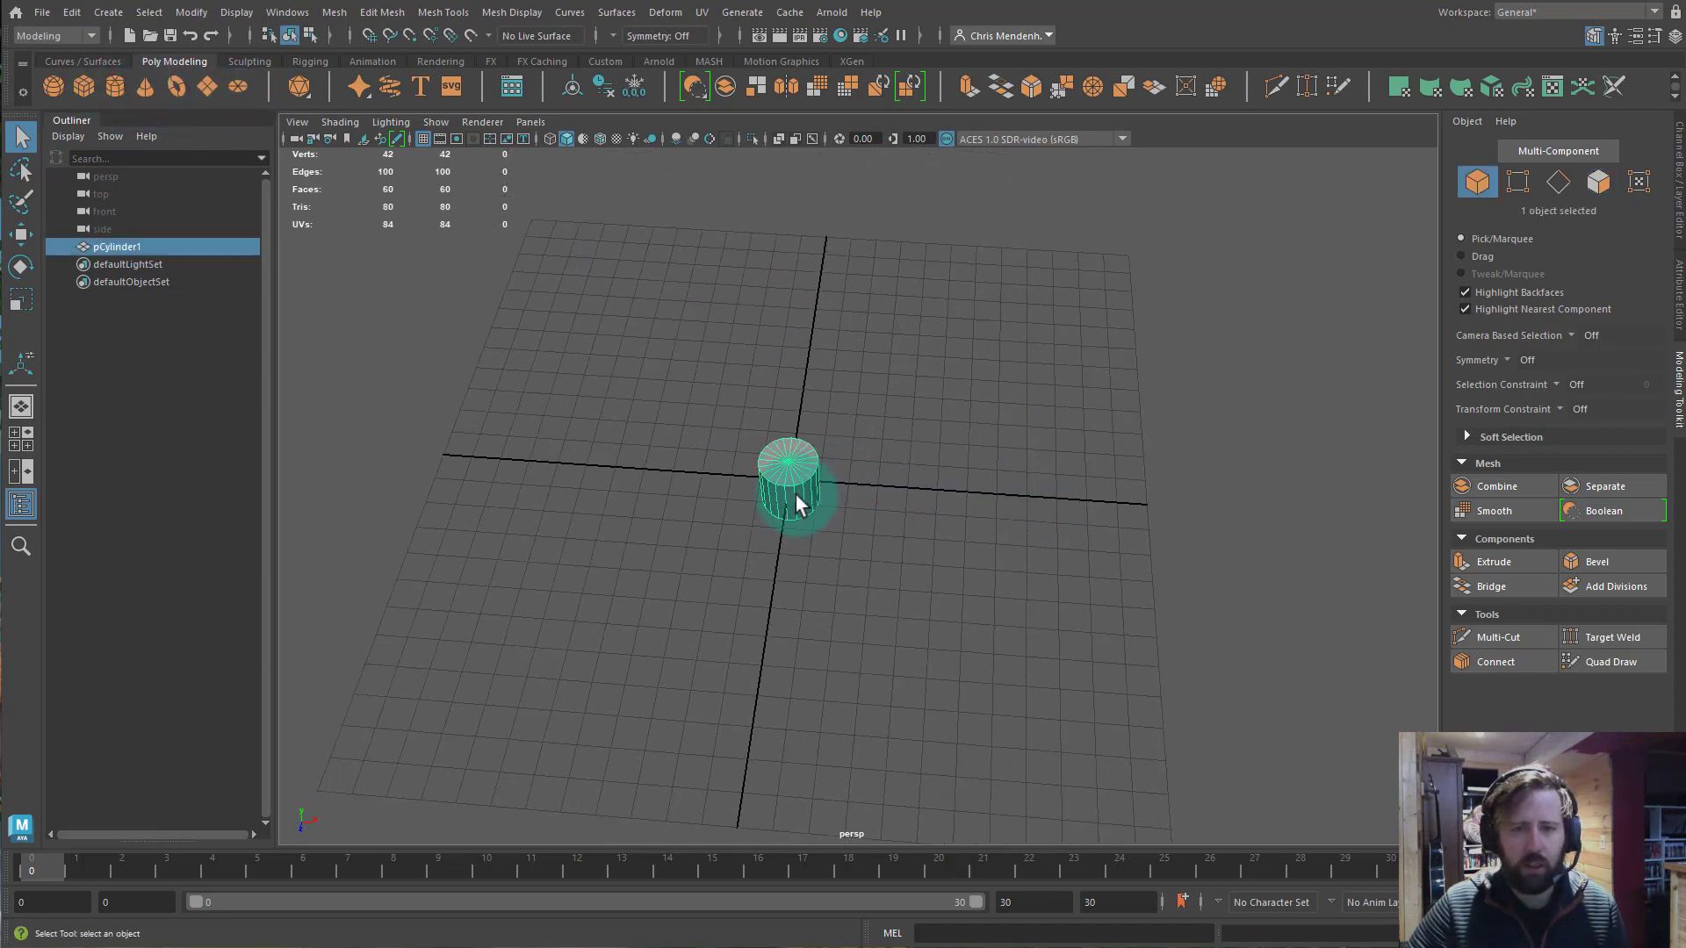
Duplicate the cylinder and place the two copies one behind the other along the Z axis.
key(w)
alt+drag(830, 544, 790, 514)
middle_drag(788, 518, 764, 571)
key(ctrl+d)
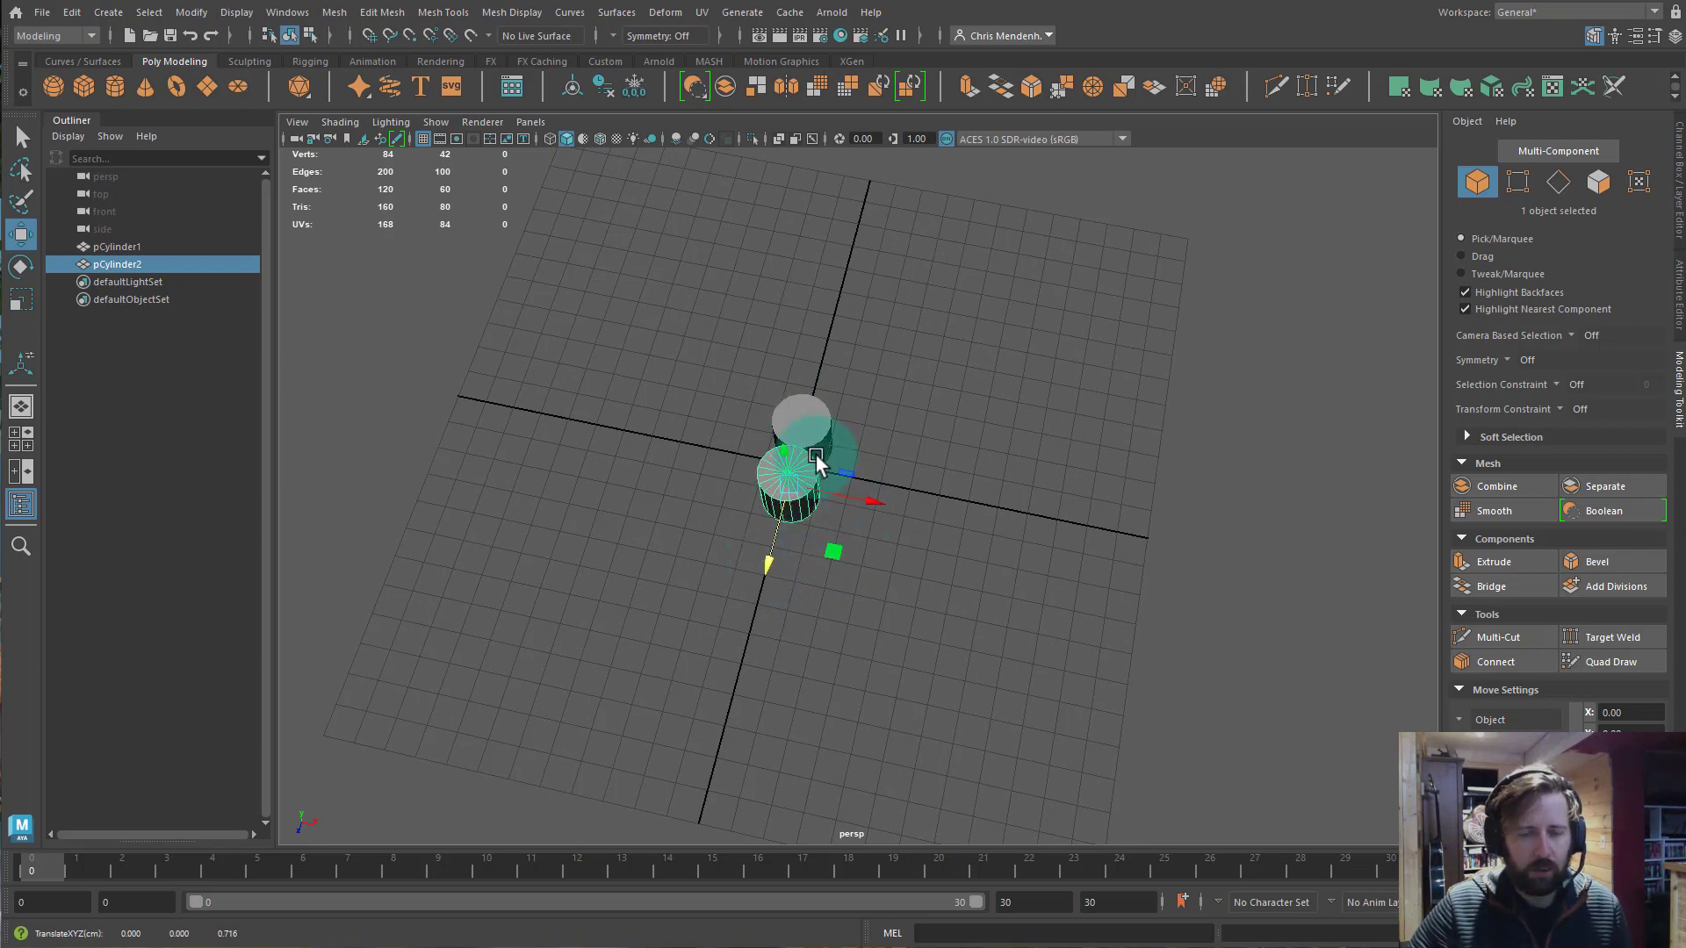
Delete all cap faces at both ends of the rear cylinder, leaving an open ring.
click(803, 423)
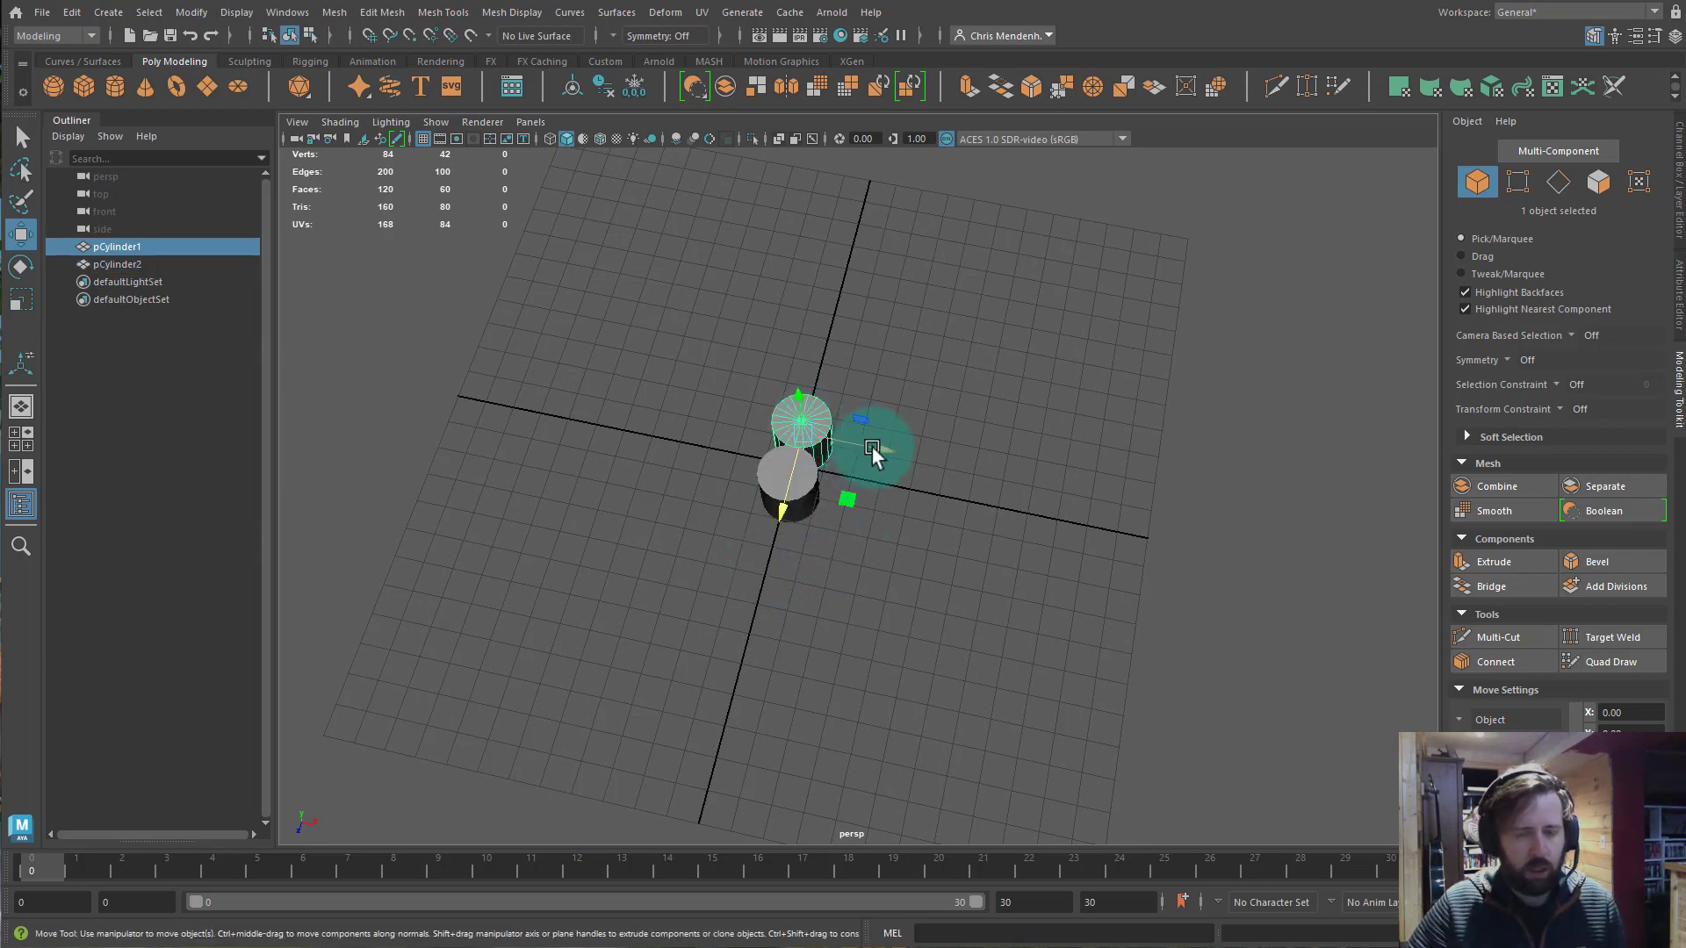
key(f)
mouse_move(1023, 471)
alt+mouse_down()
mouse_move(1129, 501)
mouse_move(1014, 518)
mouse_move(1010, 480)
alt+mouse_up()
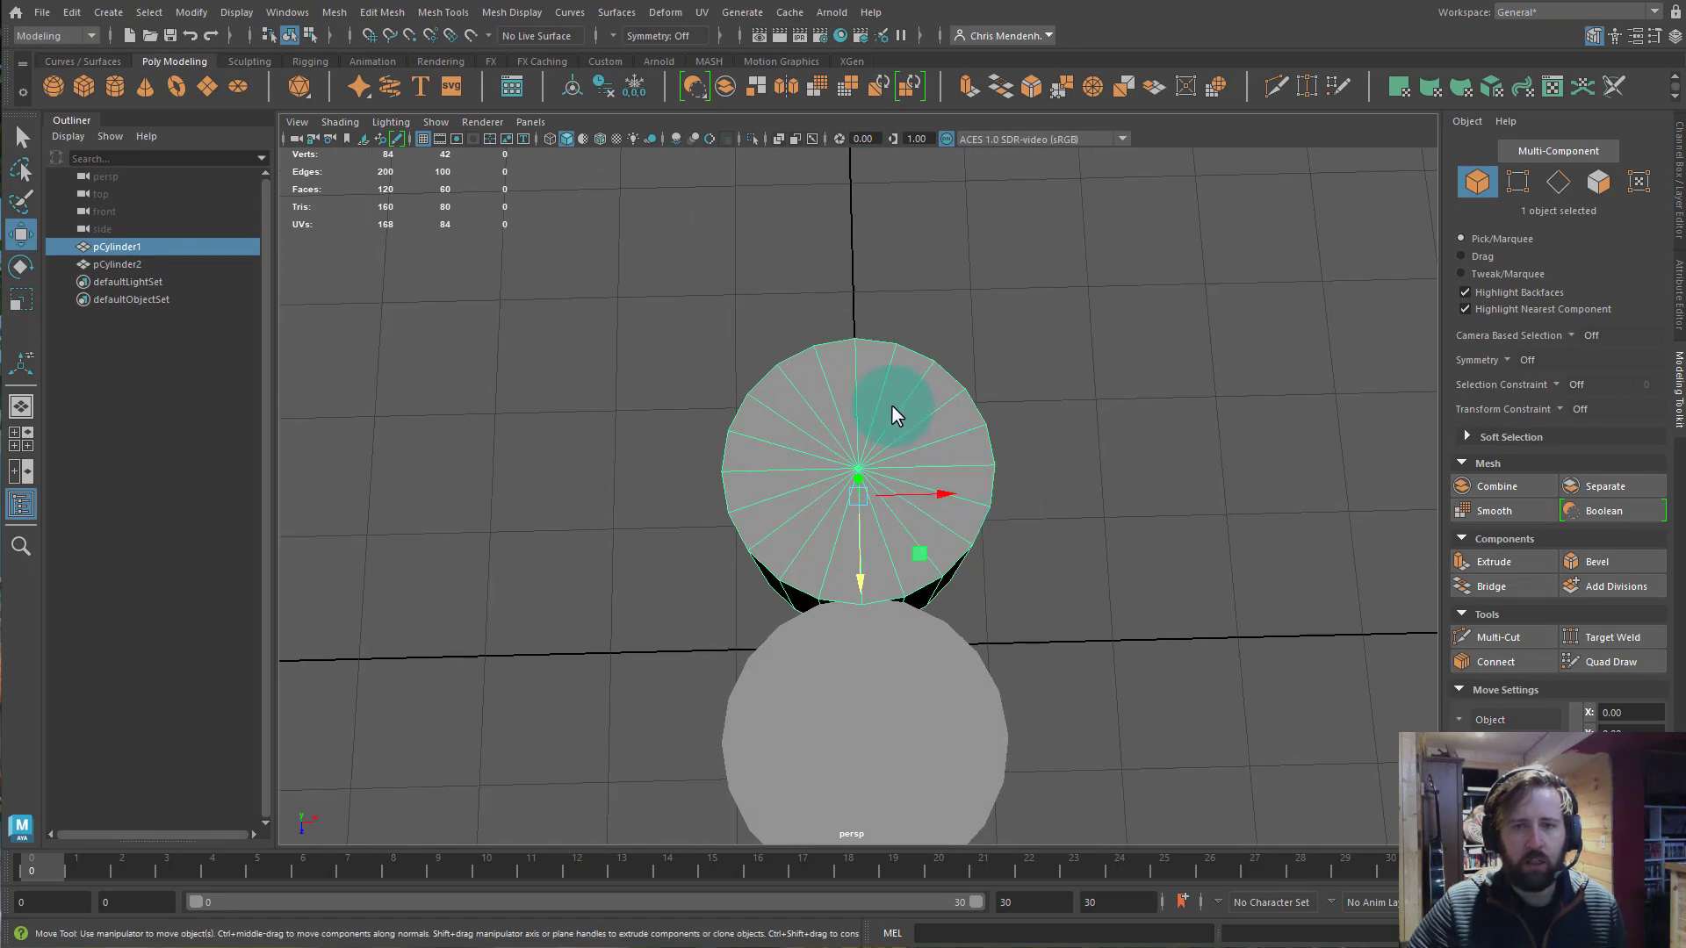
right_drag(893, 409, 905, 483)
alt+drag(1046, 463, 1039, 502)
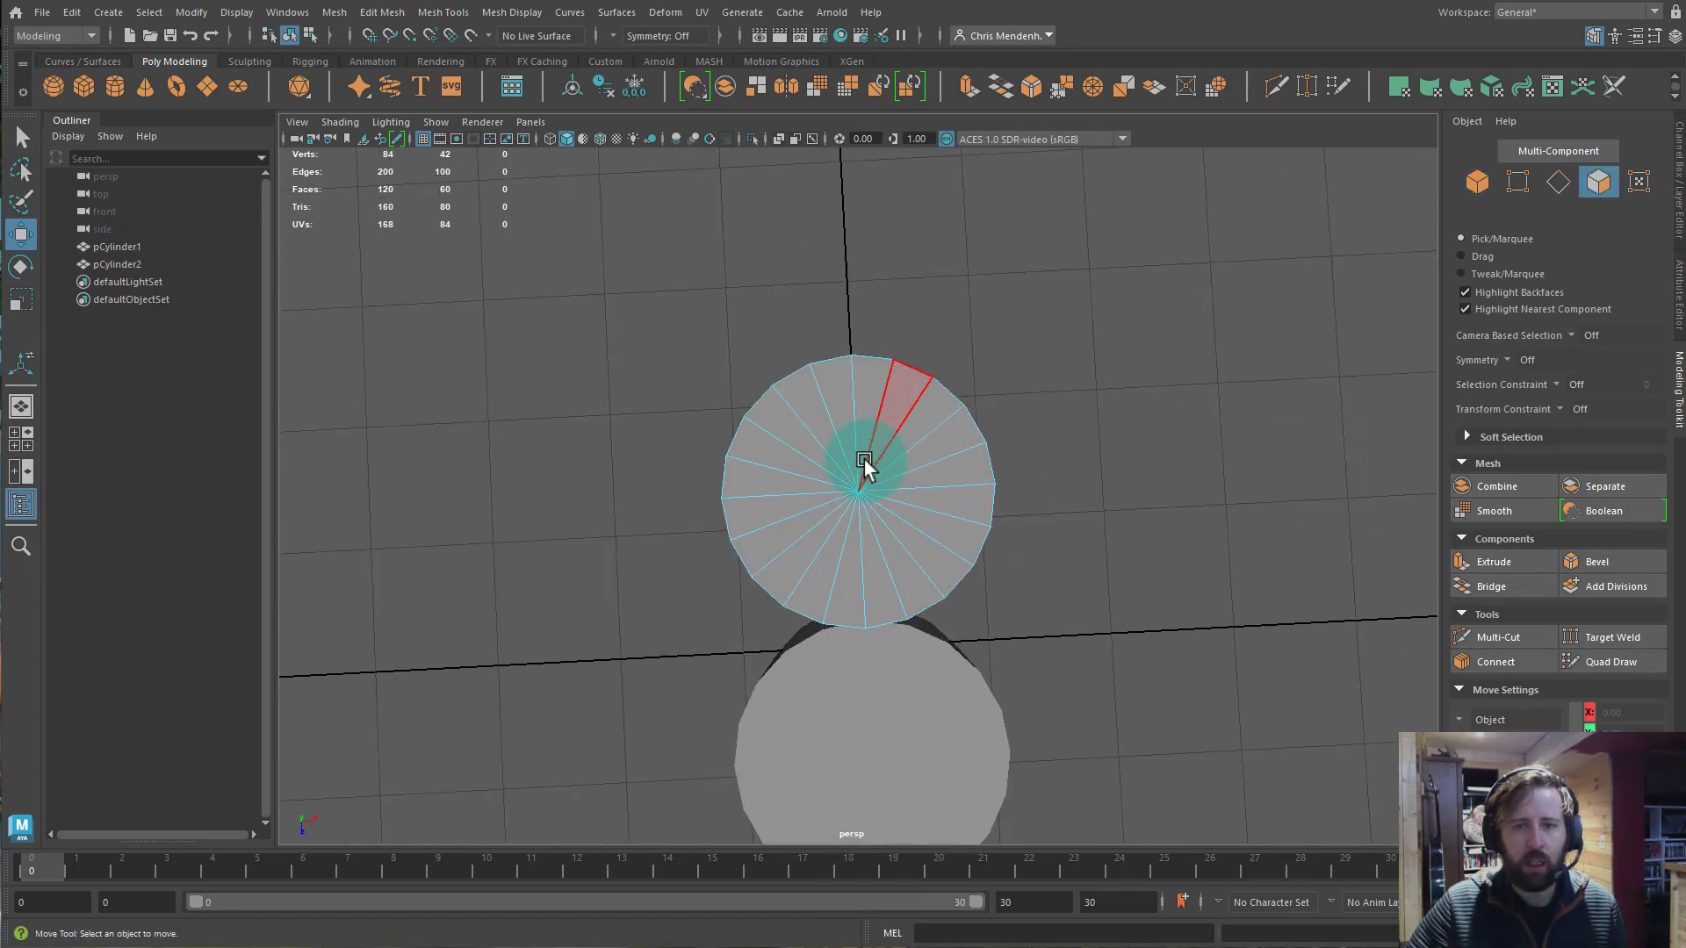
double_click(894, 516)
key(Delete)
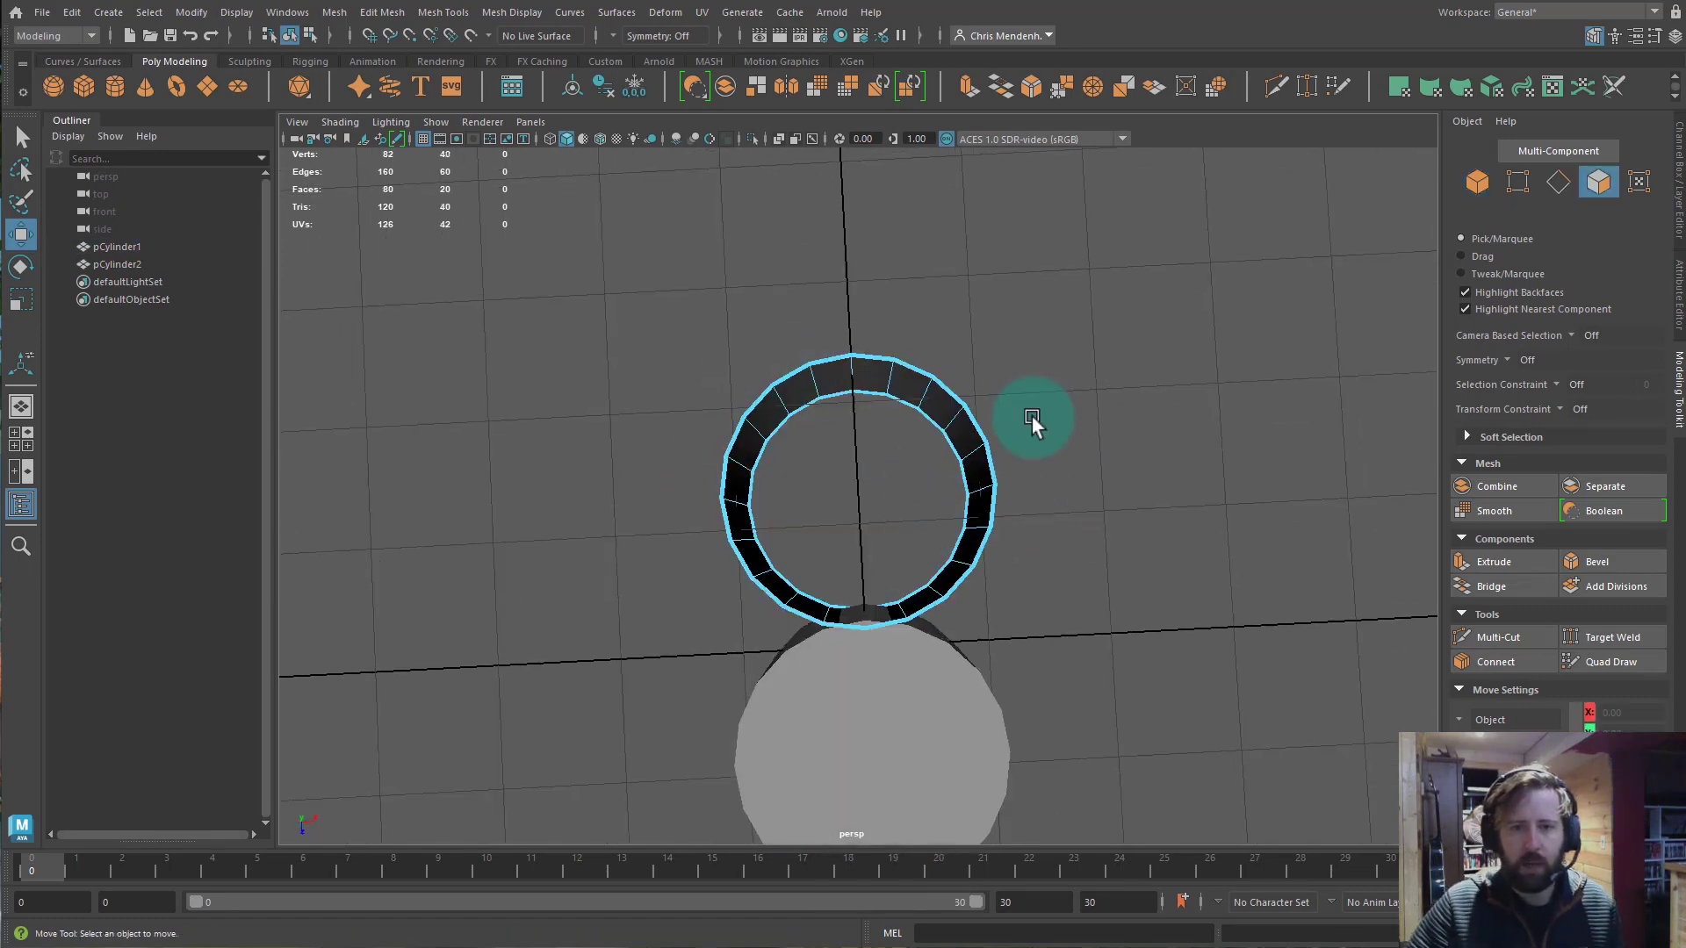
Delete all cap faces at both ends of the front cylinder, leaving only its side wall.
alt+drag(1102, 677, 1022, 680)
click(965, 685)
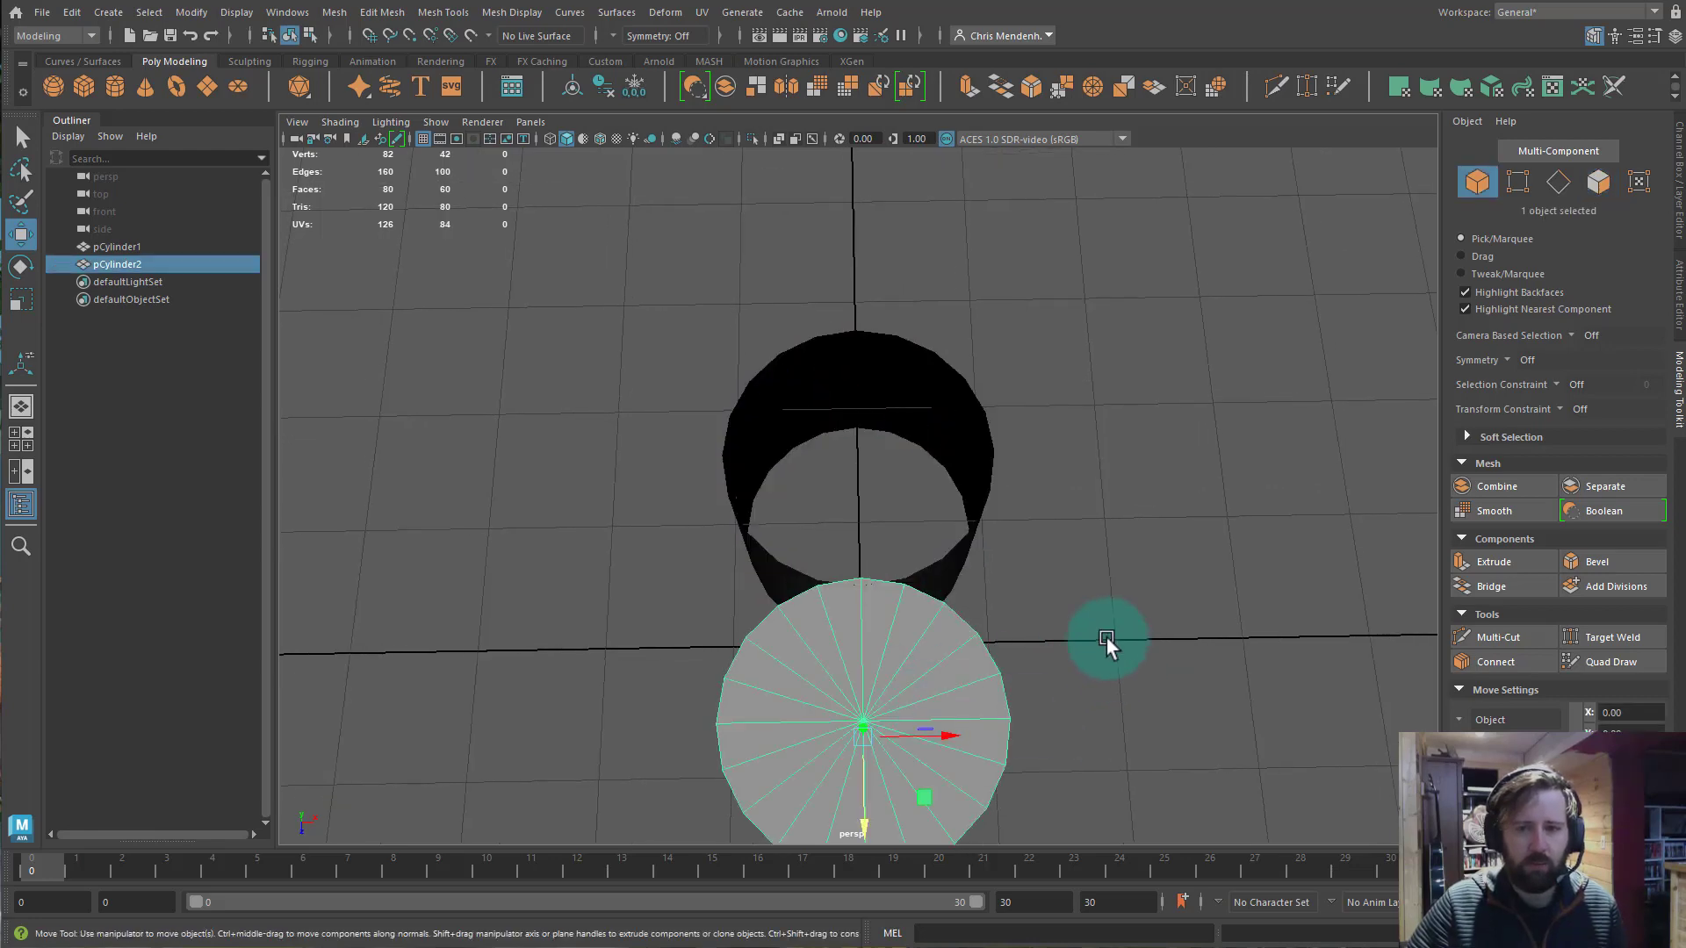
alt+middle_drag(931, 702, 919, 445)
right_drag(877, 409, 959, 546)
alt+drag(960, 546, 1011, 566)
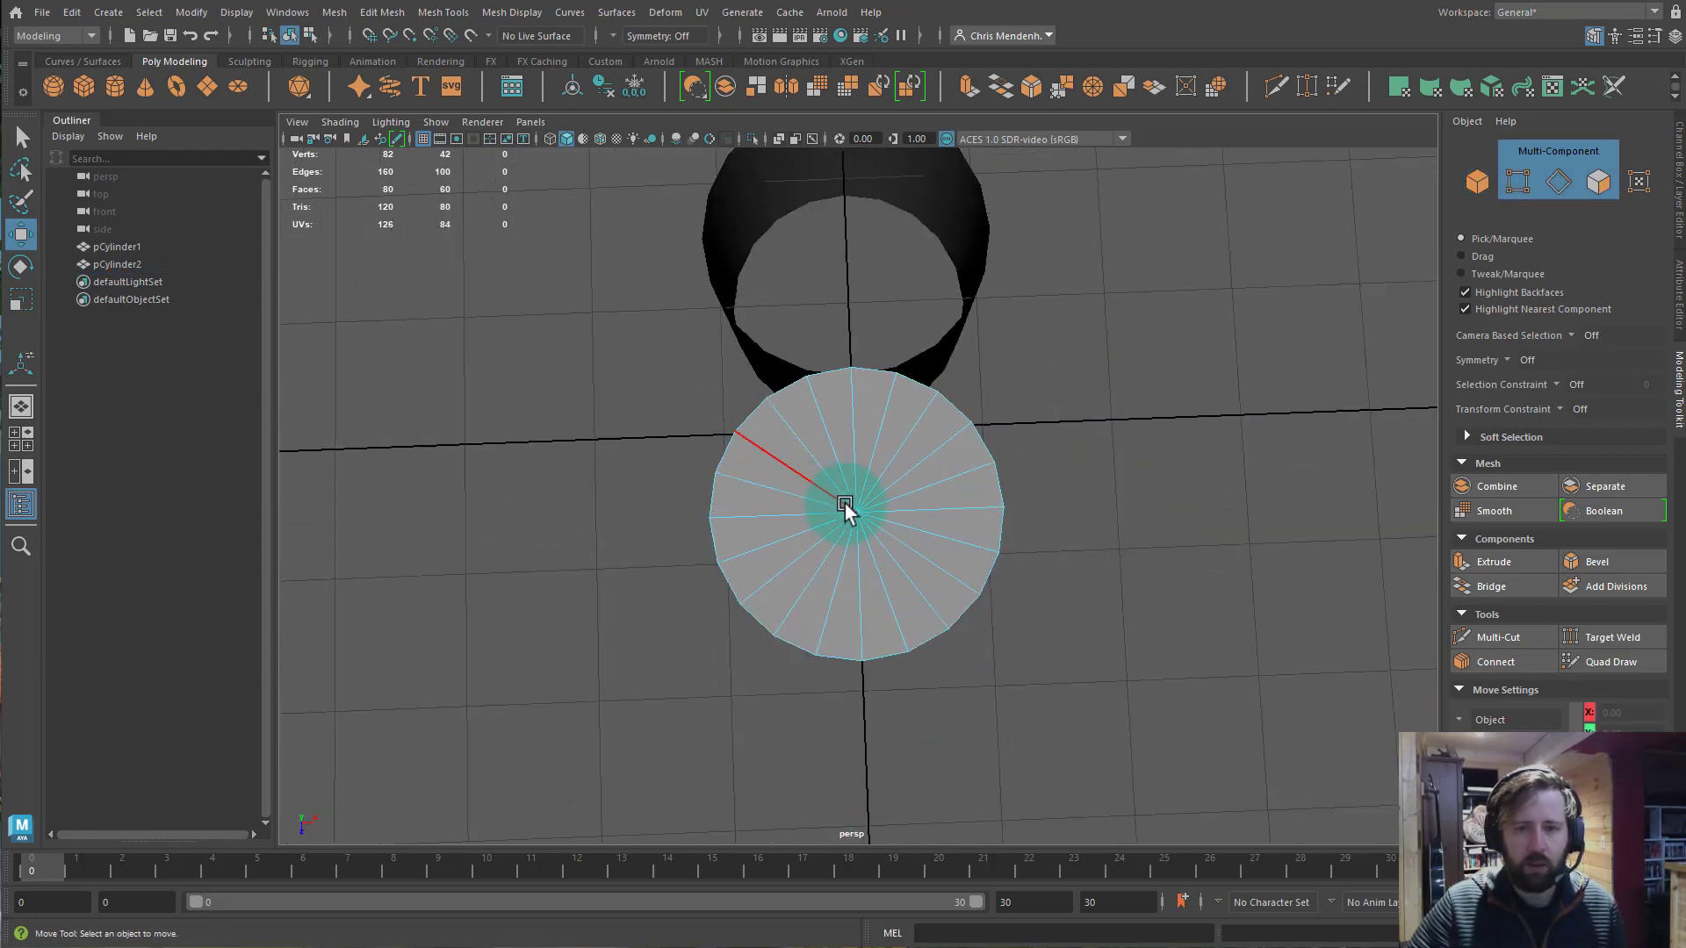
drag(844, 504, 929, 548)
right_drag(847, 503, 857, 539)
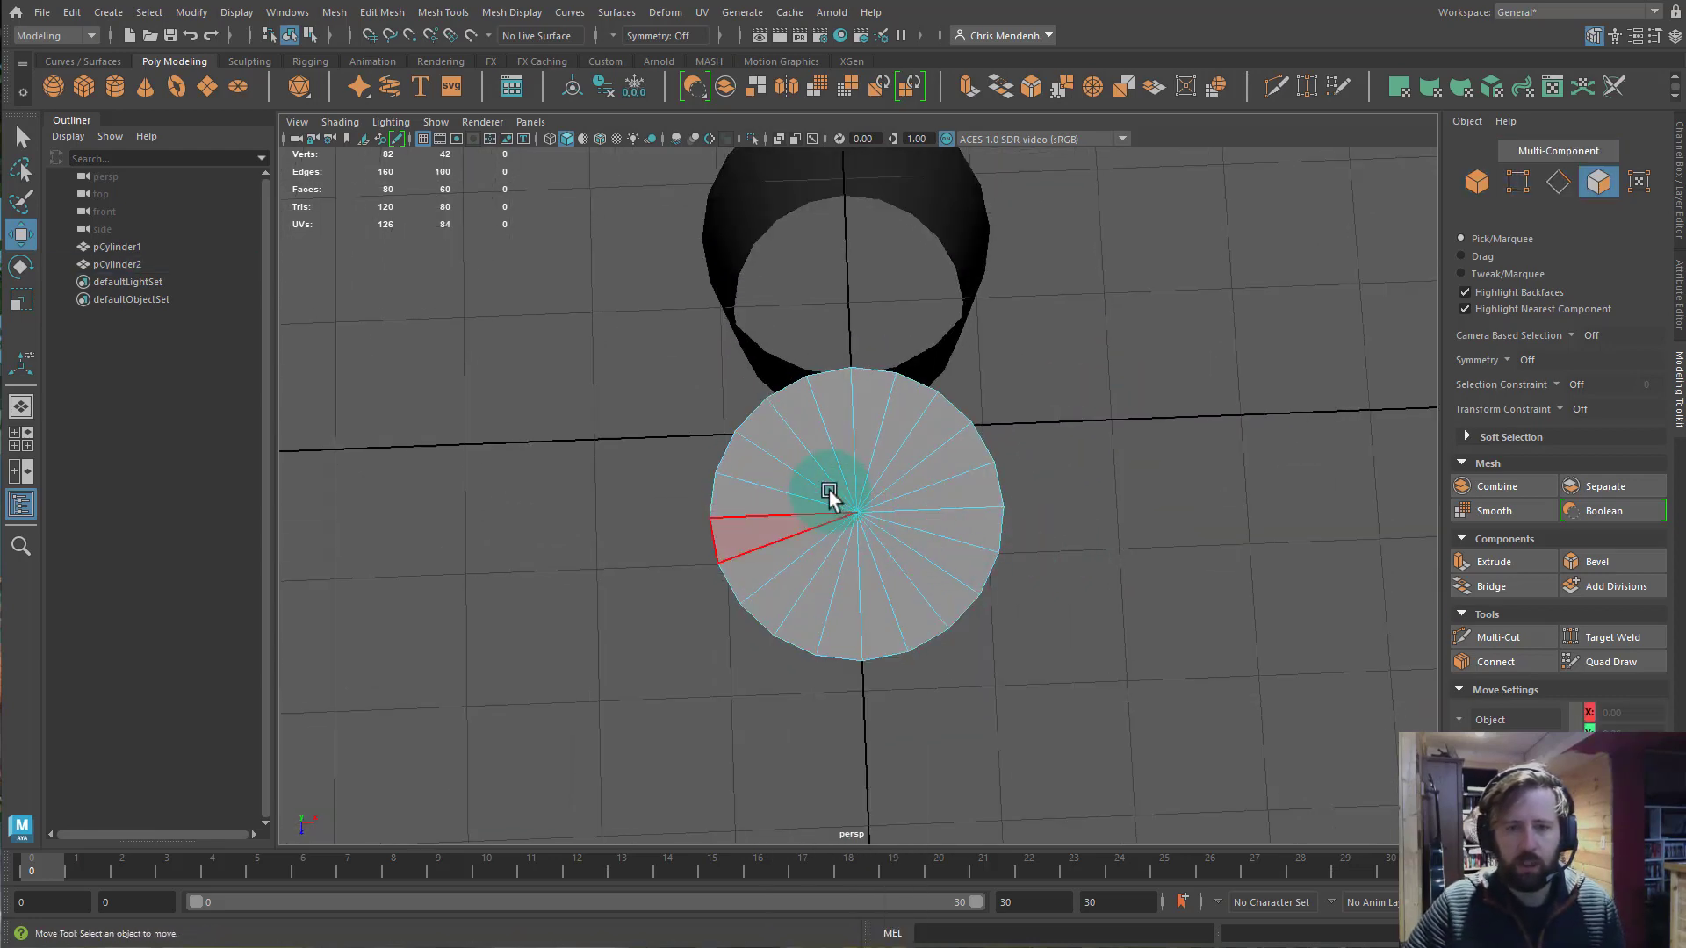
drag(871, 529, 891, 505)
key(Delete)
Move the front ring slightly forward along the Z axis, to about 0.81.
right_drag(936, 443, 971, 370)
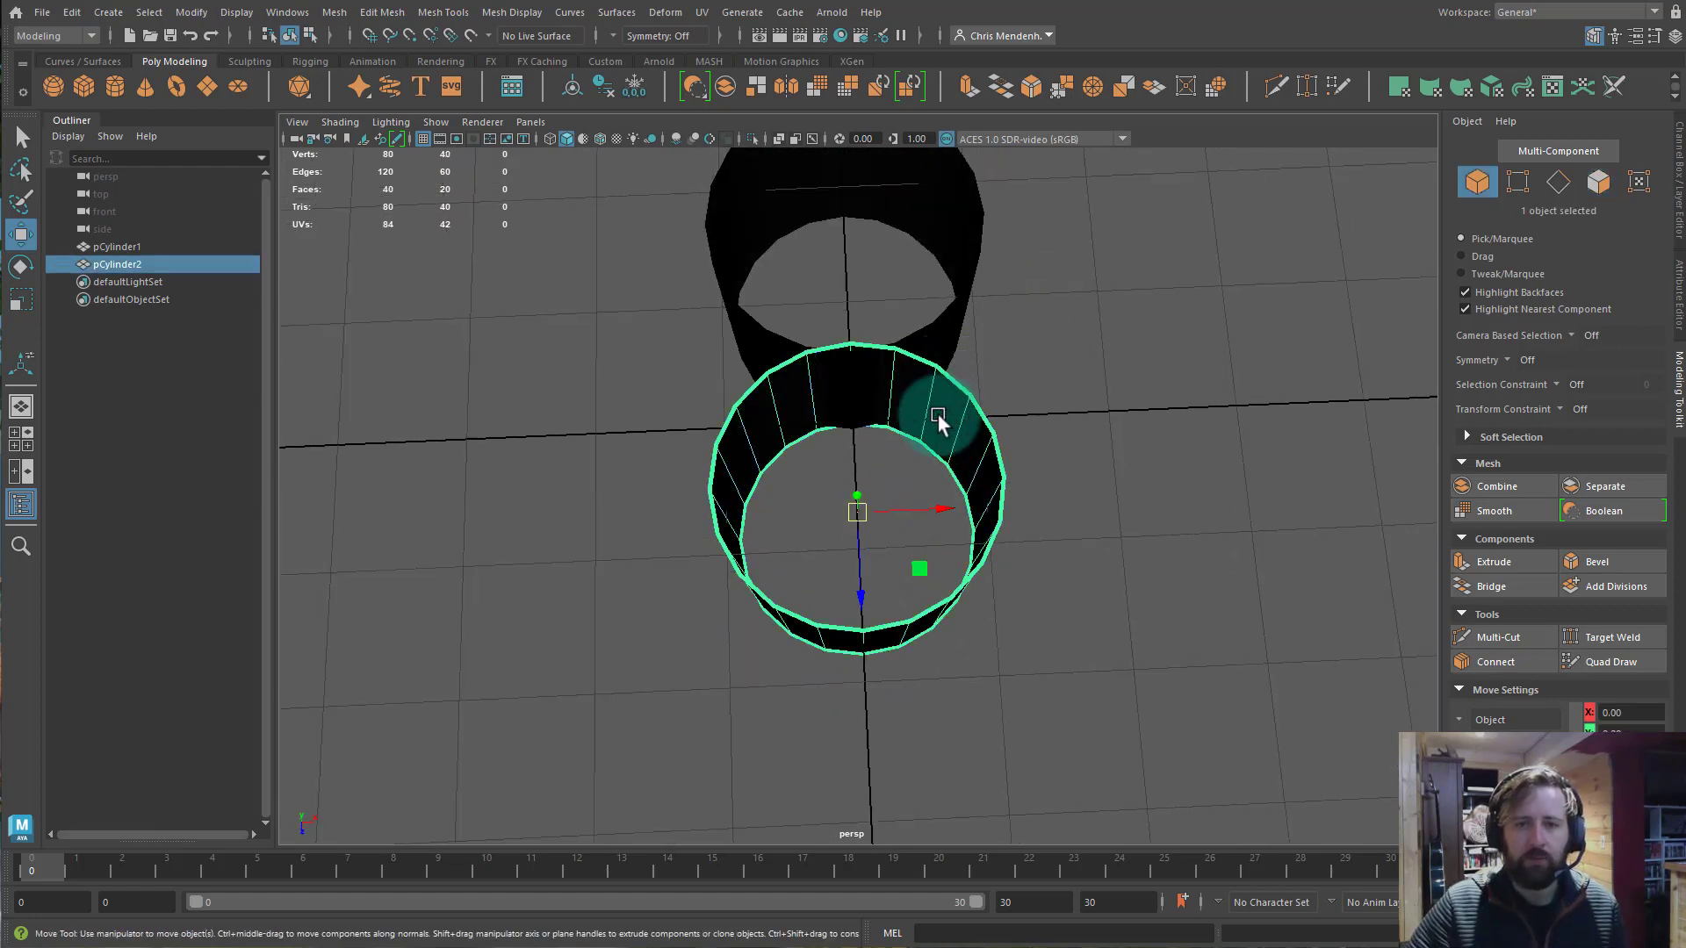
alt+drag(932, 537, 913, 560)
drag(857, 612, 857, 623)
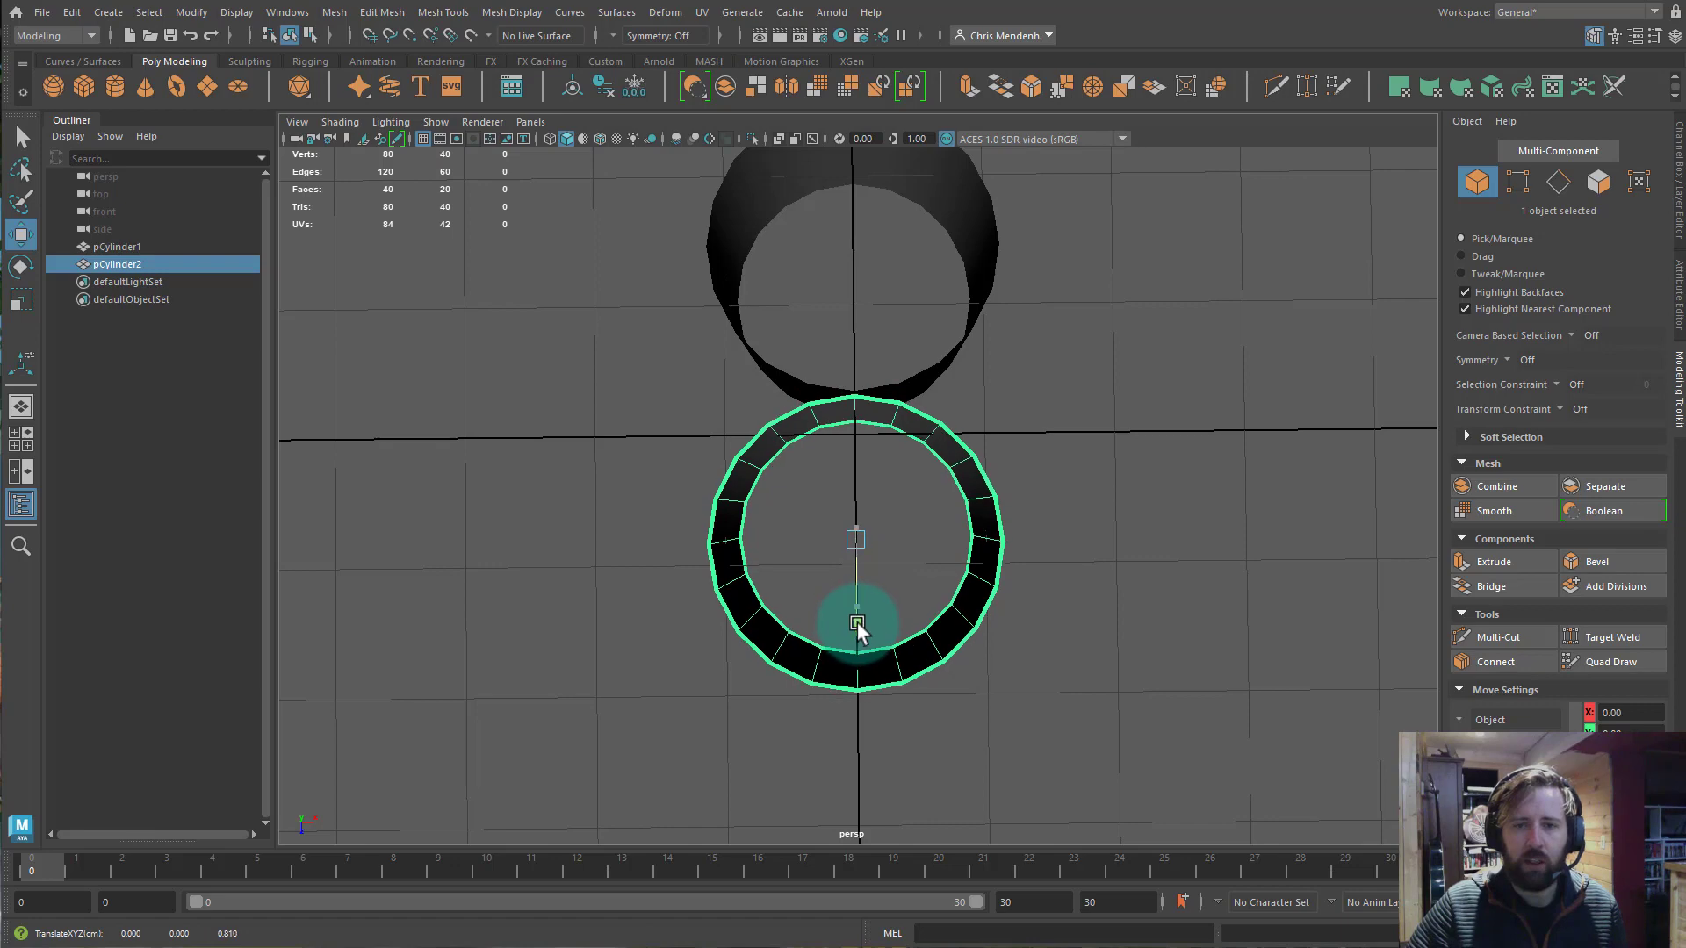
Delete five adjacent wall faces of the rear ring, from its right side round to where it meets the front ring.
alt+middle_drag(921, 417, 903, 501)
click(913, 261)
mouse_move(895, 307)
alt+mouse_down()
mouse_move(922, 323)
mouse_move(908, 318)
alt+mouse_up()
right_drag(960, 354, 963, 399)
click(959, 372)
shift+click(944, 418)
shift+click(927, 461)
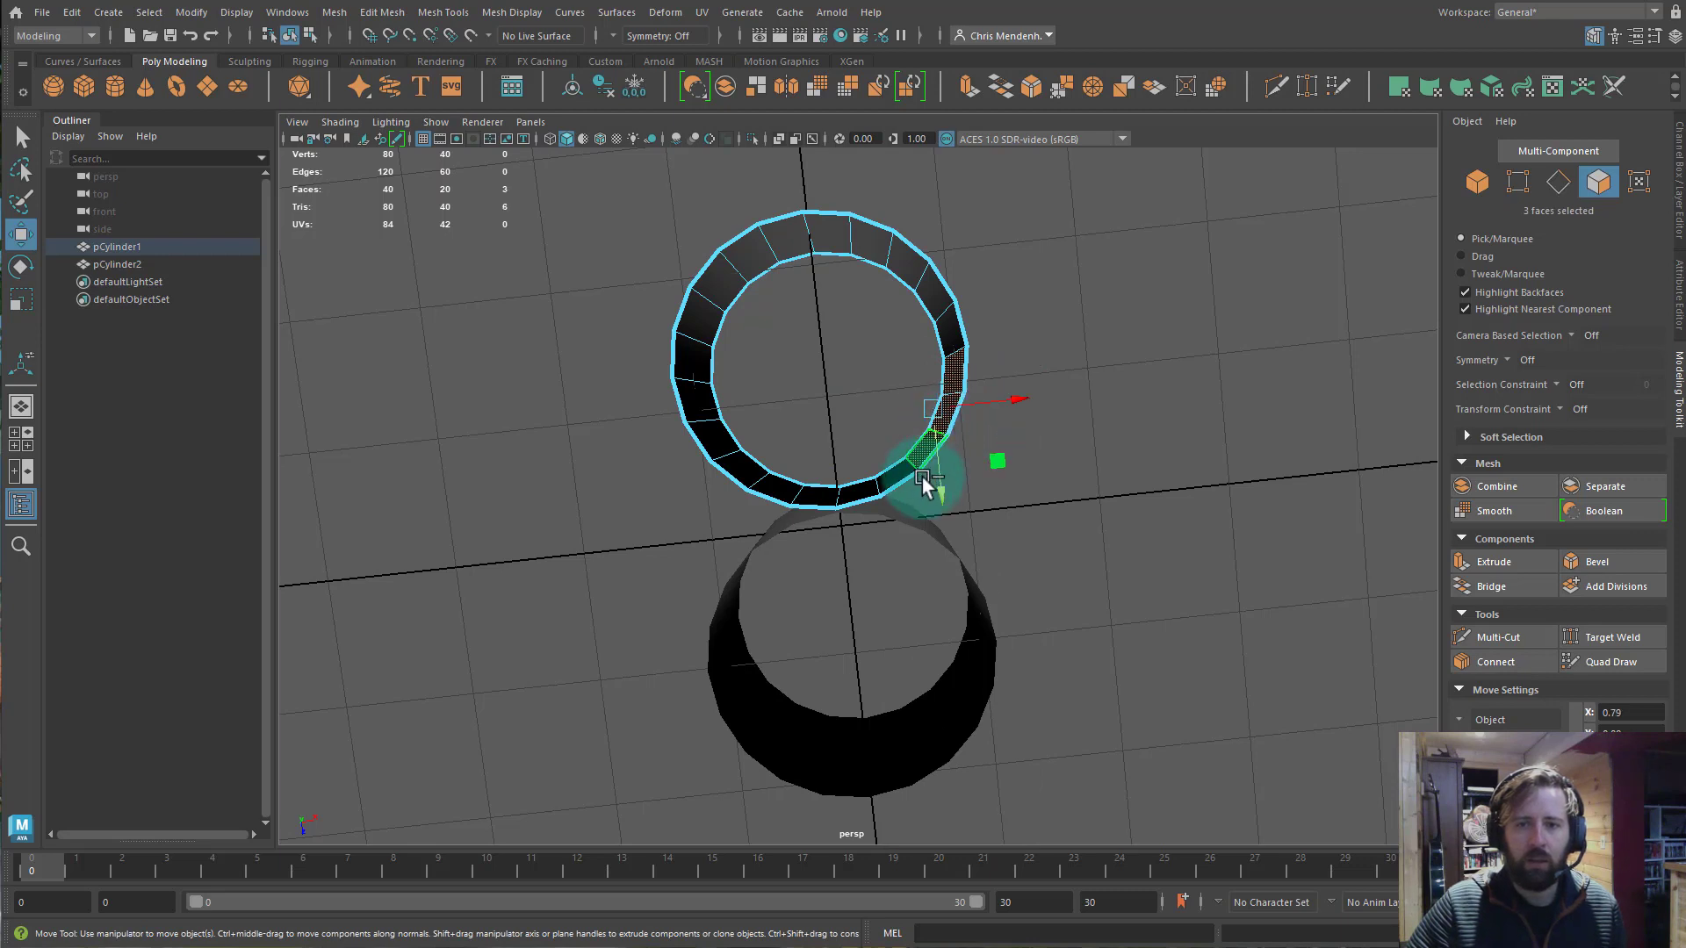
shift+click(883, 488)
shift+click(856, 495)
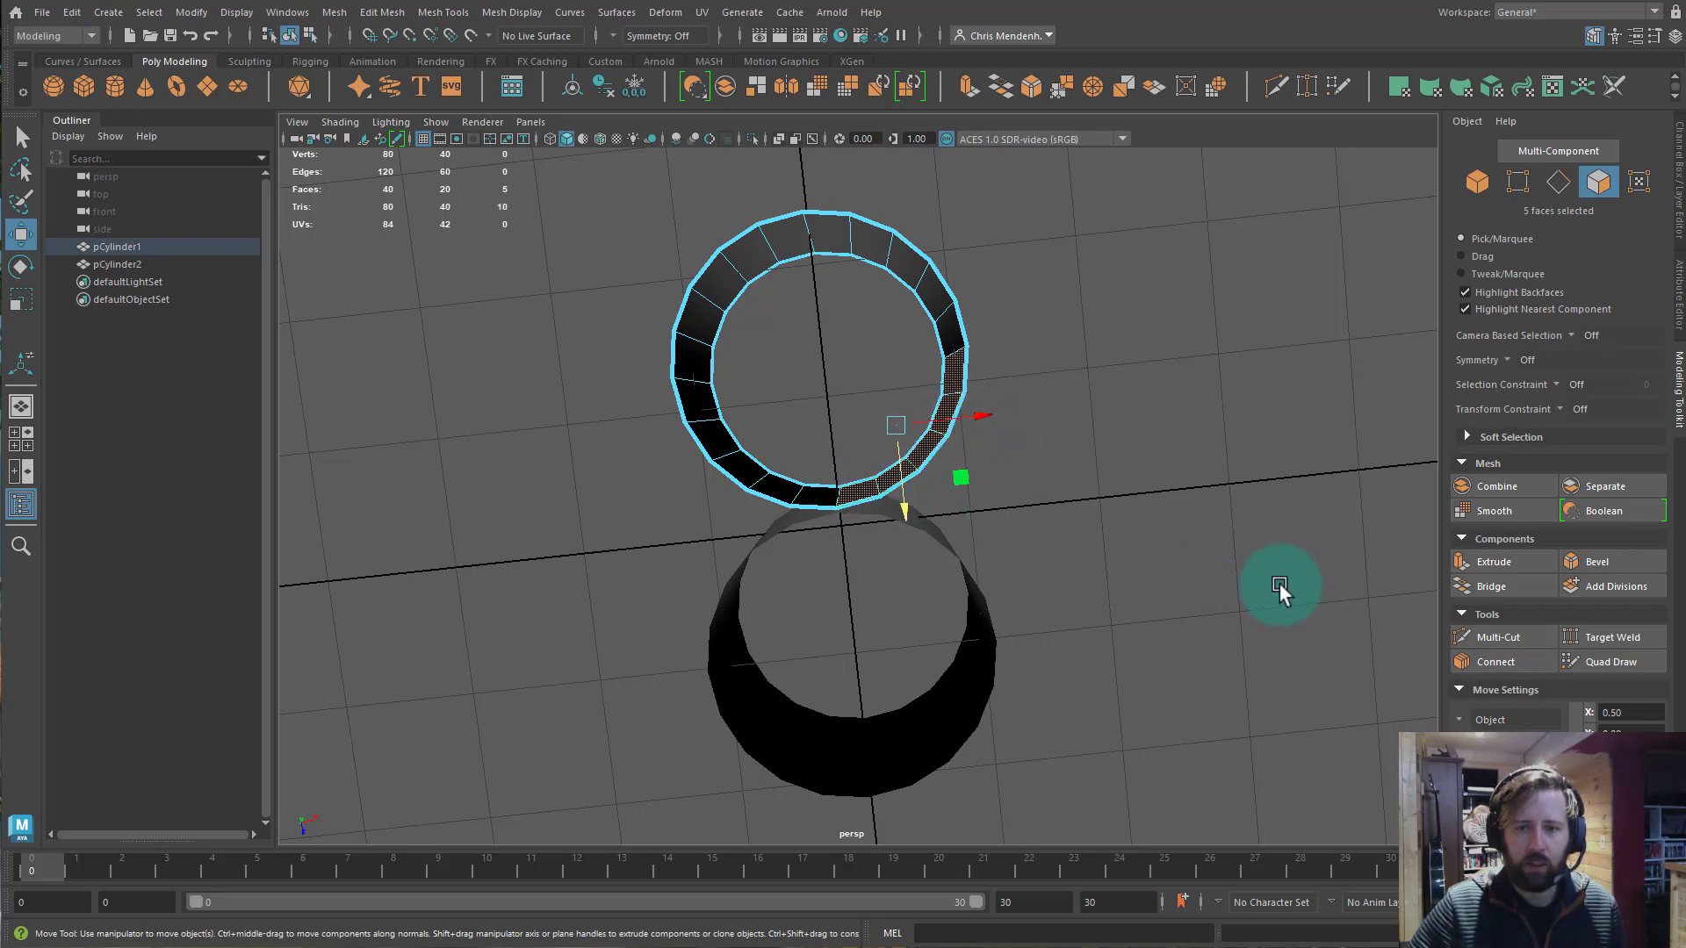
key(Delete)
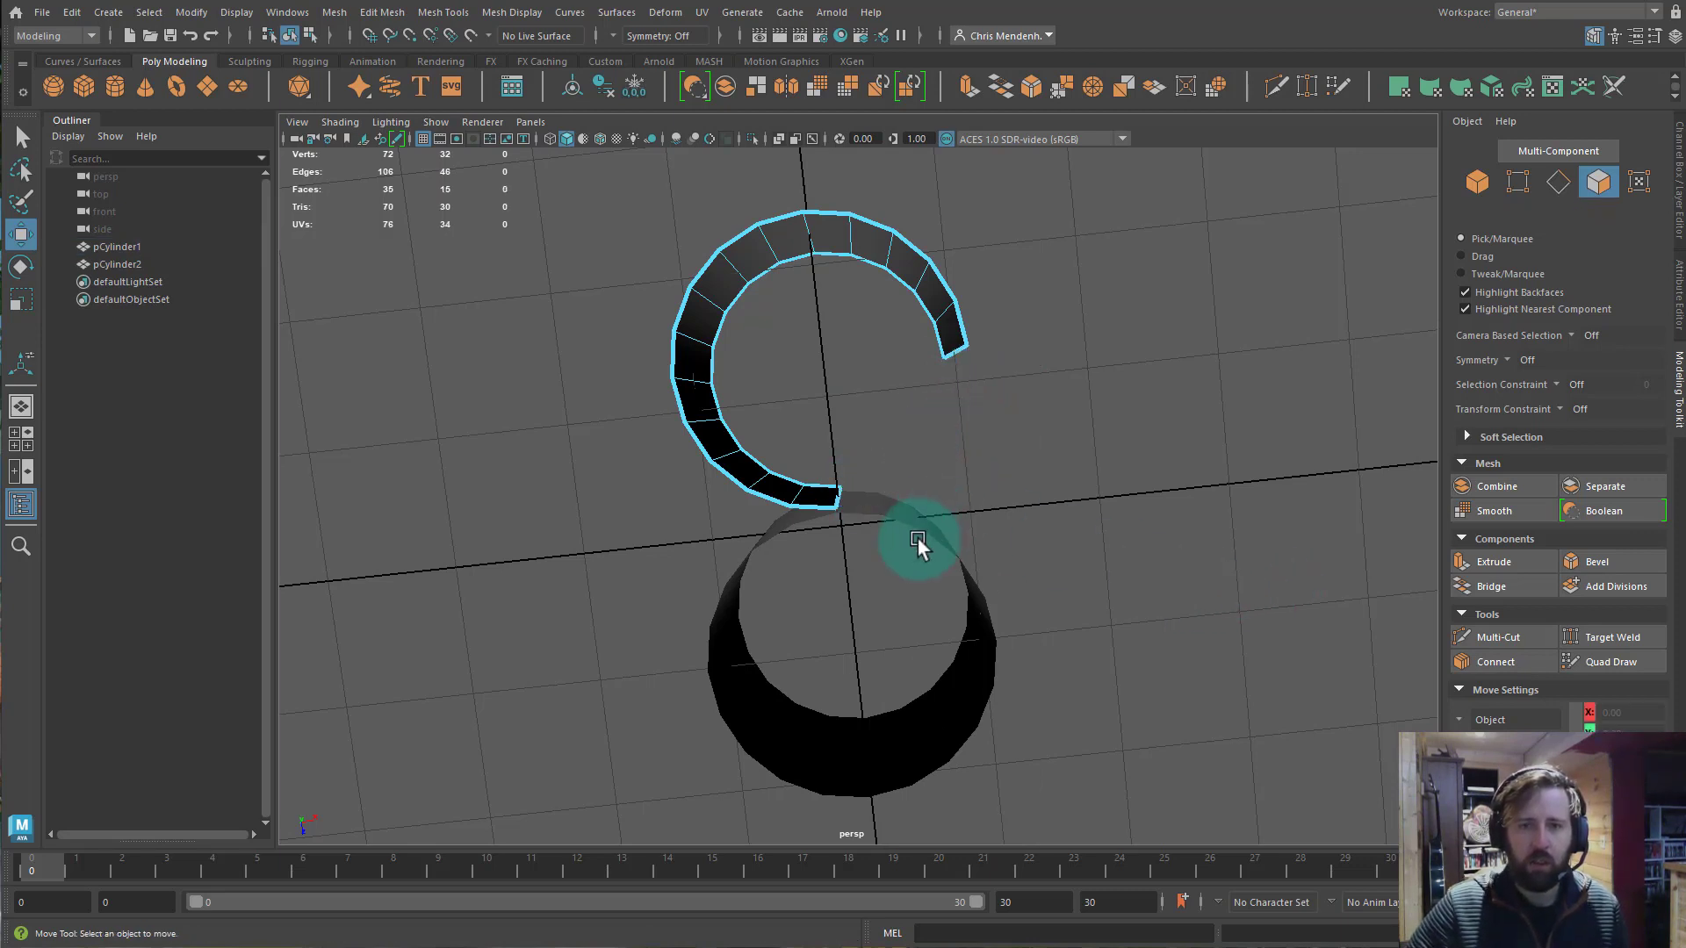
Delete five adjacent wall faces of the front ring, from where it meets the rear ring round to its left side.
click(997, 714)
alt+drag(998, 714, 672, 524)
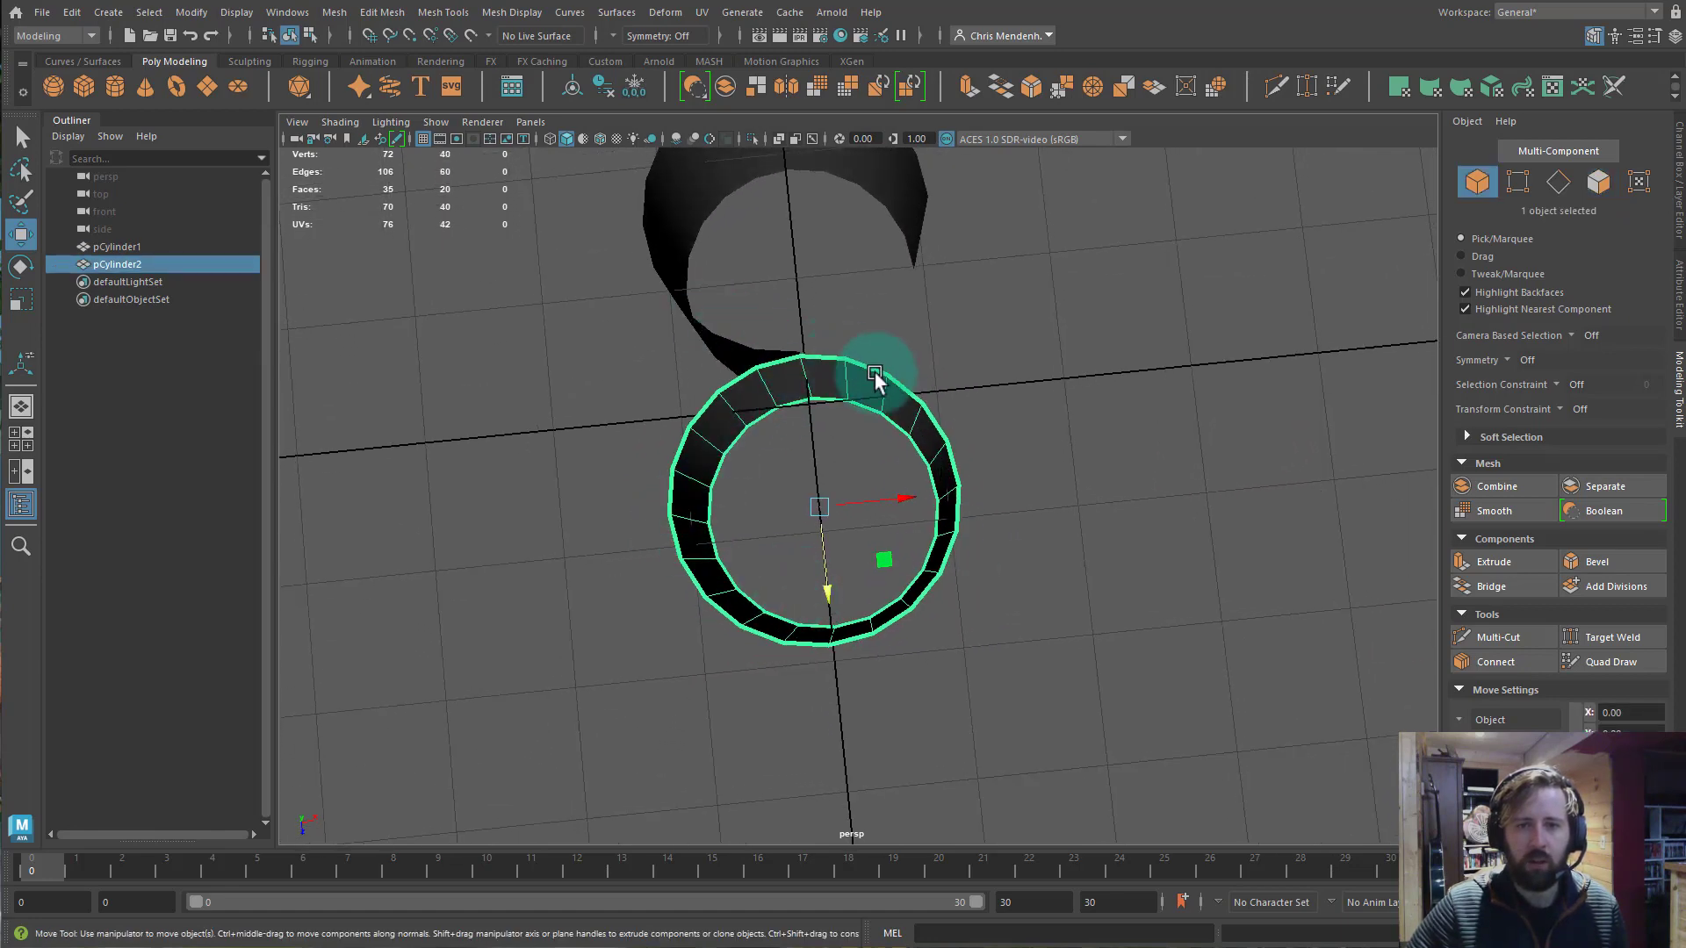
right_drag(768, 378, 769, 427)
click(787, 386)
shift+click(742, 399)
shift+click(720, 434)
shift+click(701, 465)
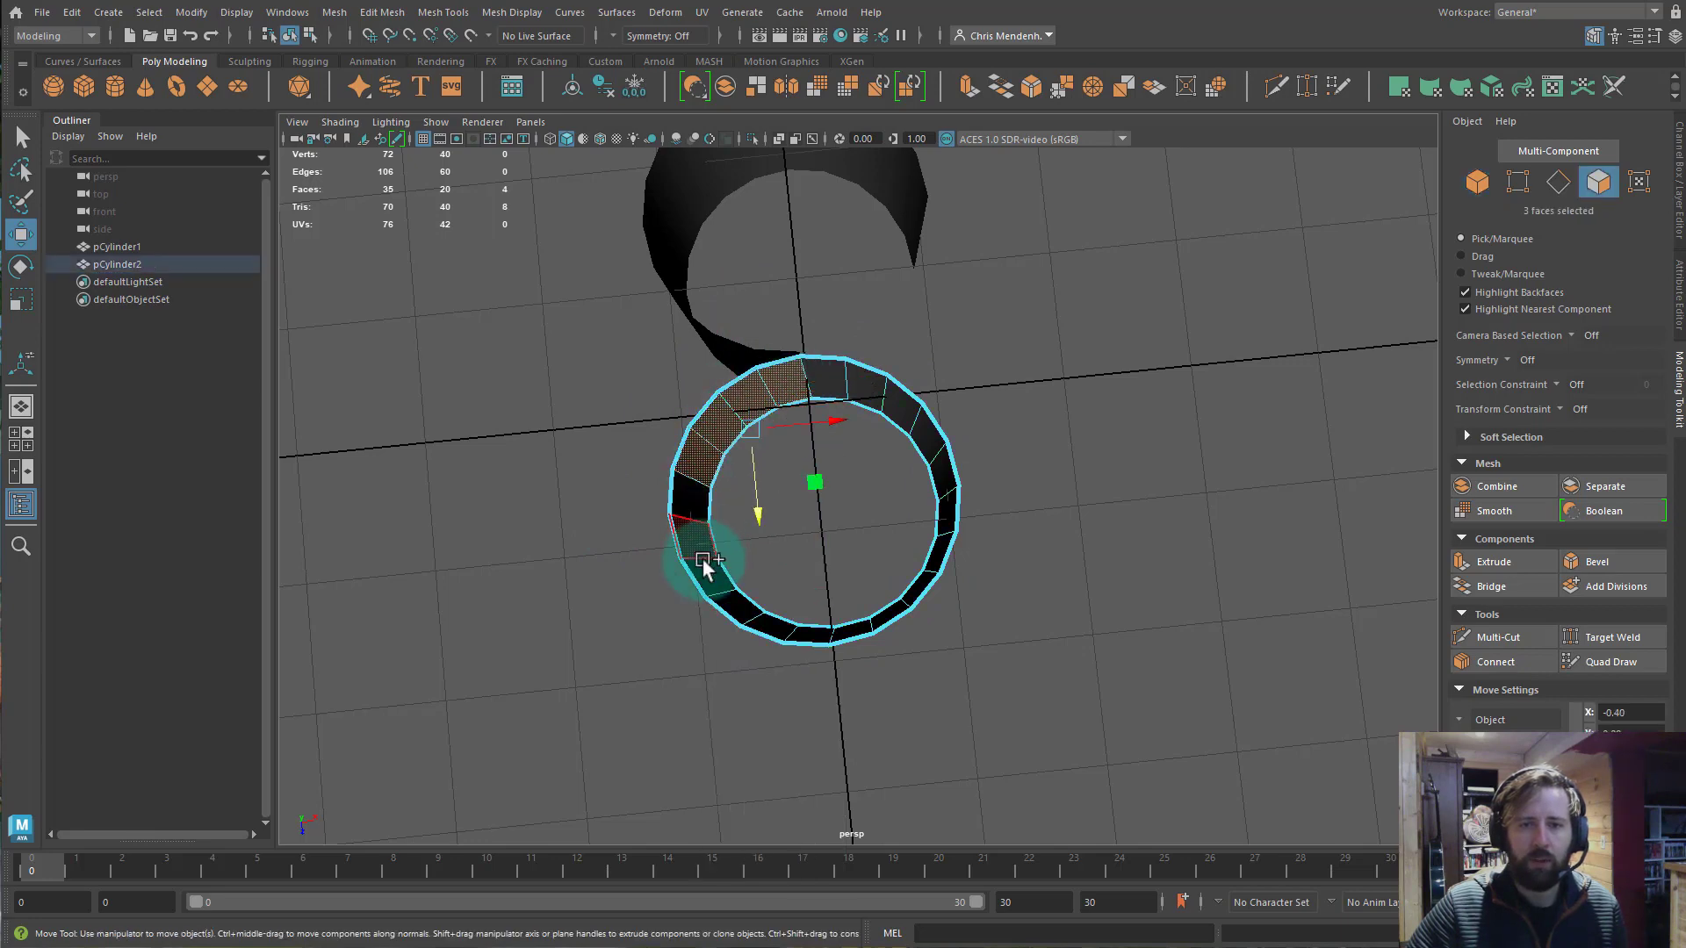
alt+drag(814, 532, 756, 444)
shift+click(677, 514)
shift+click(693, 530)
shift+click(708, 444)
key(Delete)
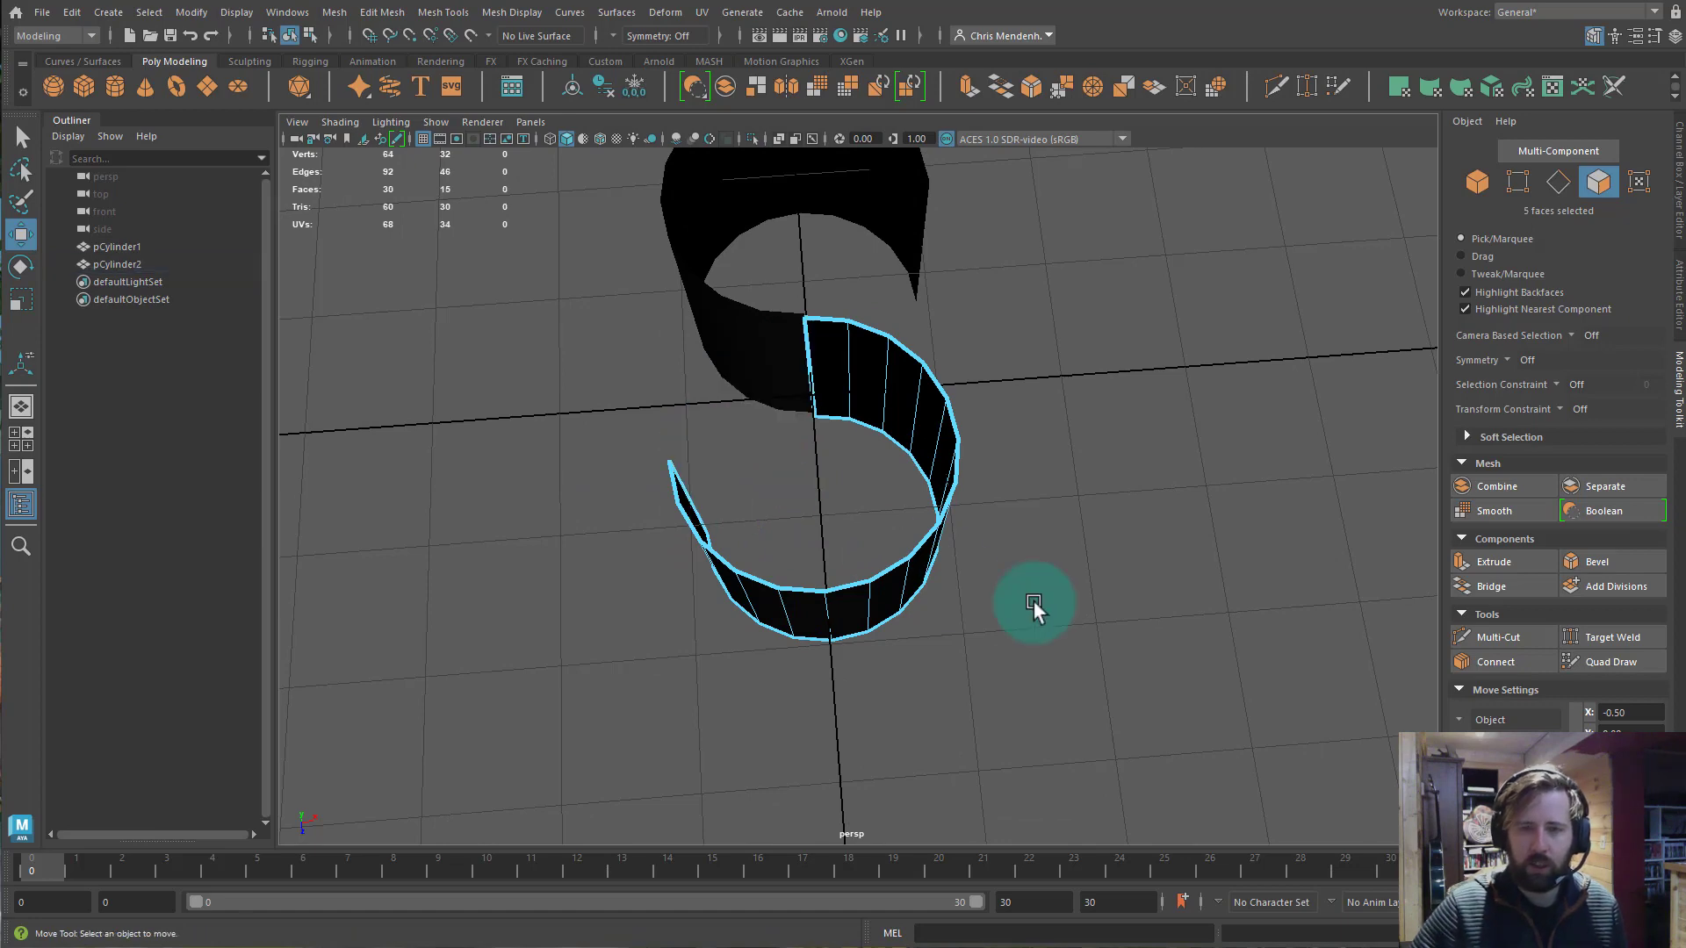
Combine the two open rings into a single S-shaped mesh.
alt+drag(1045, 583, 961, 330)
key(F8)
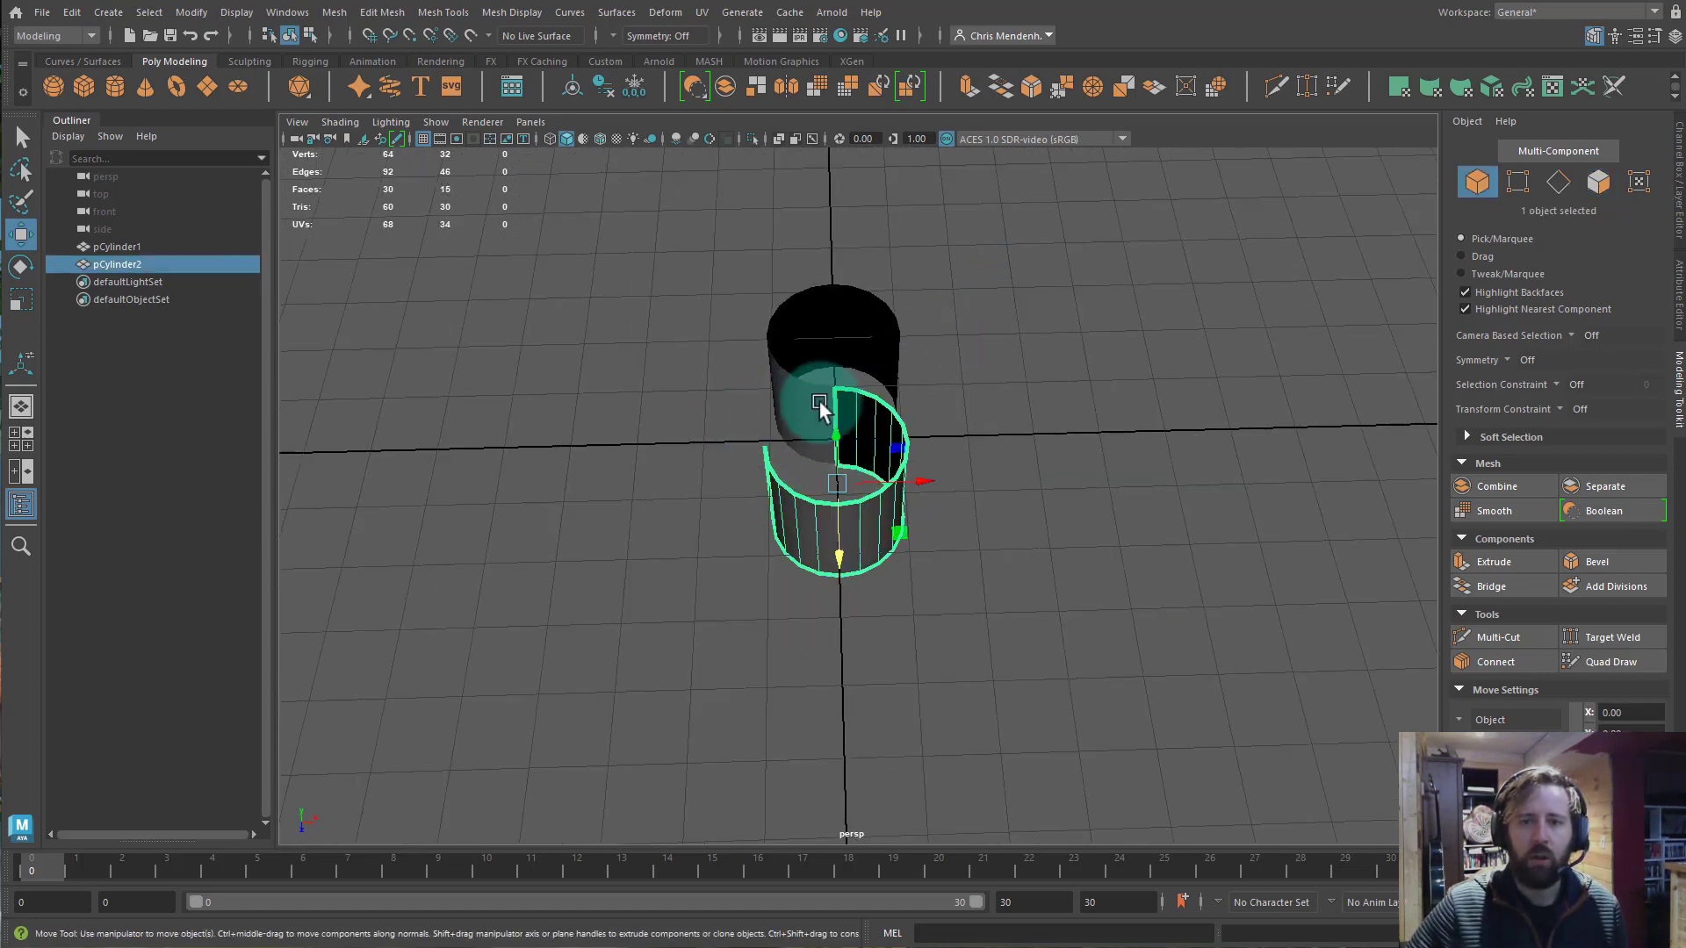
shift+click(743, 351)
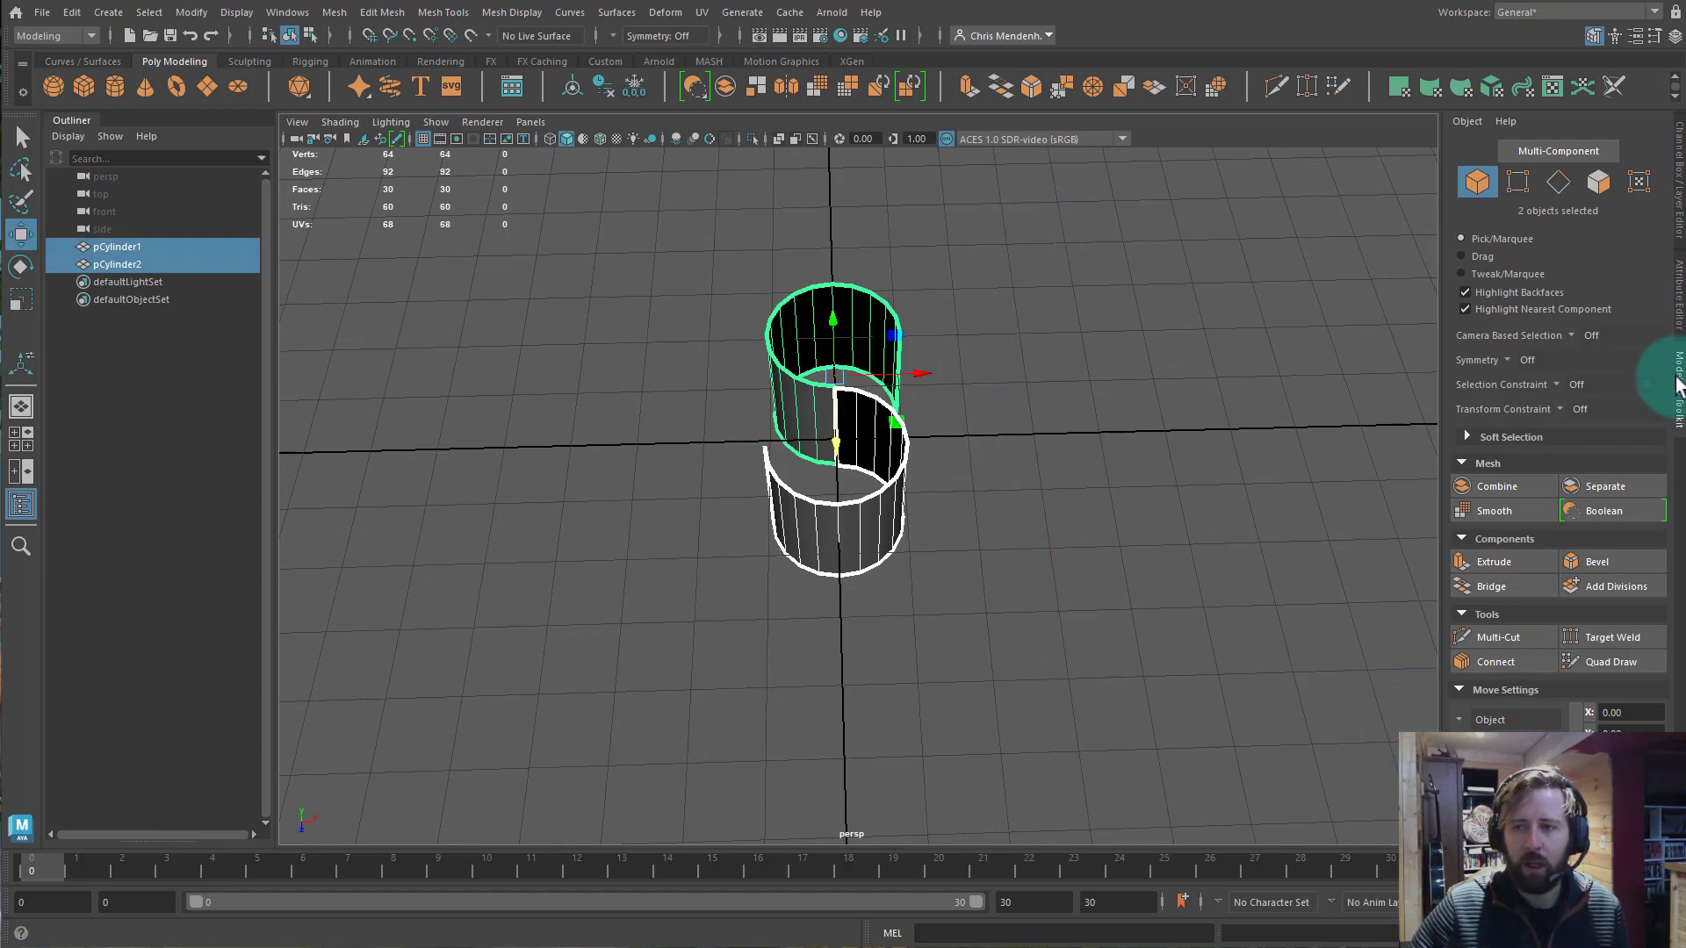
key(r)
click(1496, 486)
Move the front curve's seam edge about 0.12 along X, away from the rear curve's seam edge.
alt+drag(951, 457, 957, 479)
alt+right_drag(957, 479, 1020, 454)
mouse_move(1020, 454)
alt+mouse_down()
mouse_move(1024, 413)
mouse_move(1040, 460)
alt+mouse_up()
right_drag(851, 394, 854, 119)
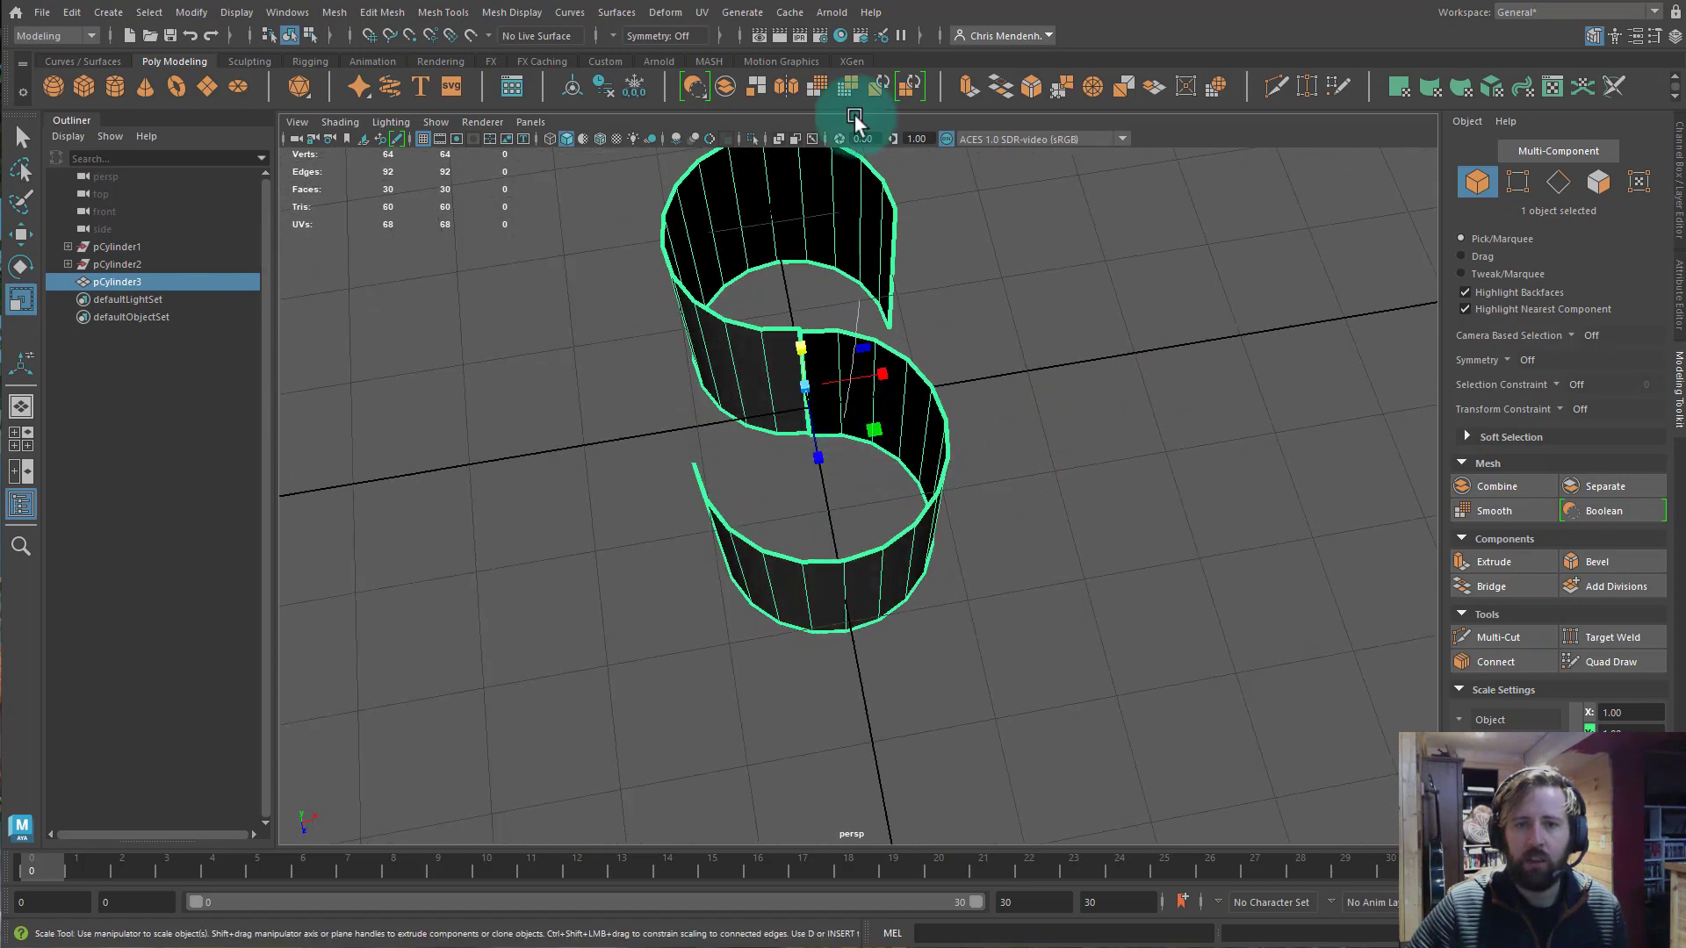
click(804, 386)
key(w)
drag(885, 387, 899, 380)
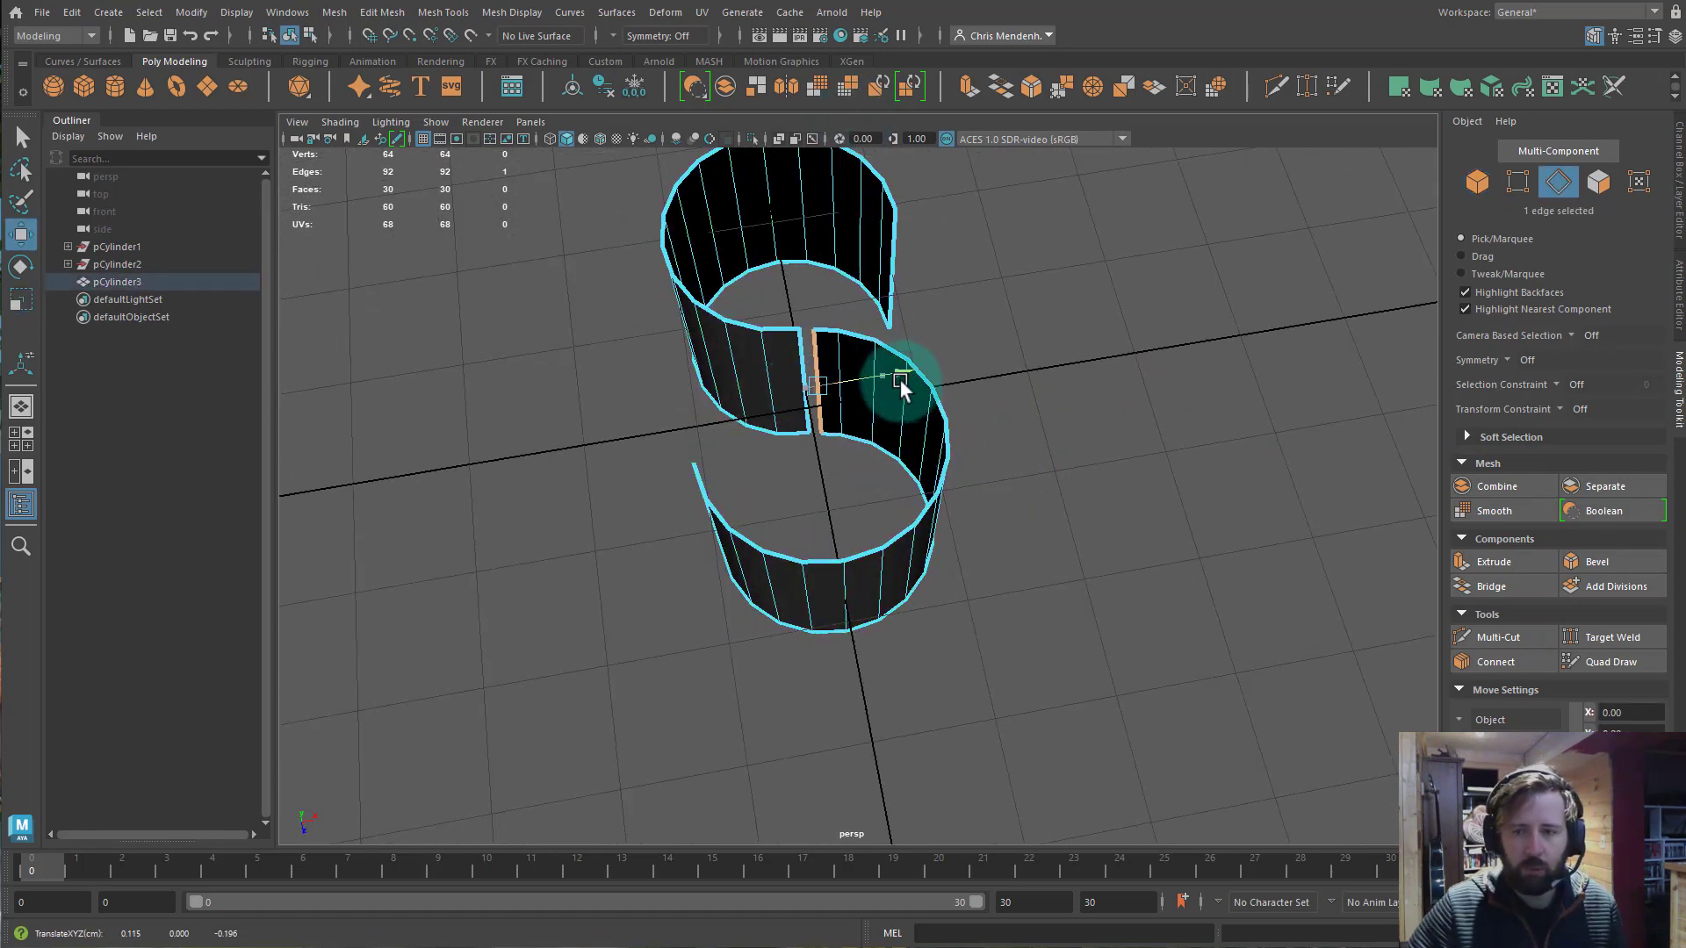
Target-weld the rear curve's seam edge onto the front curve's seam edge.
click(1593, 639)
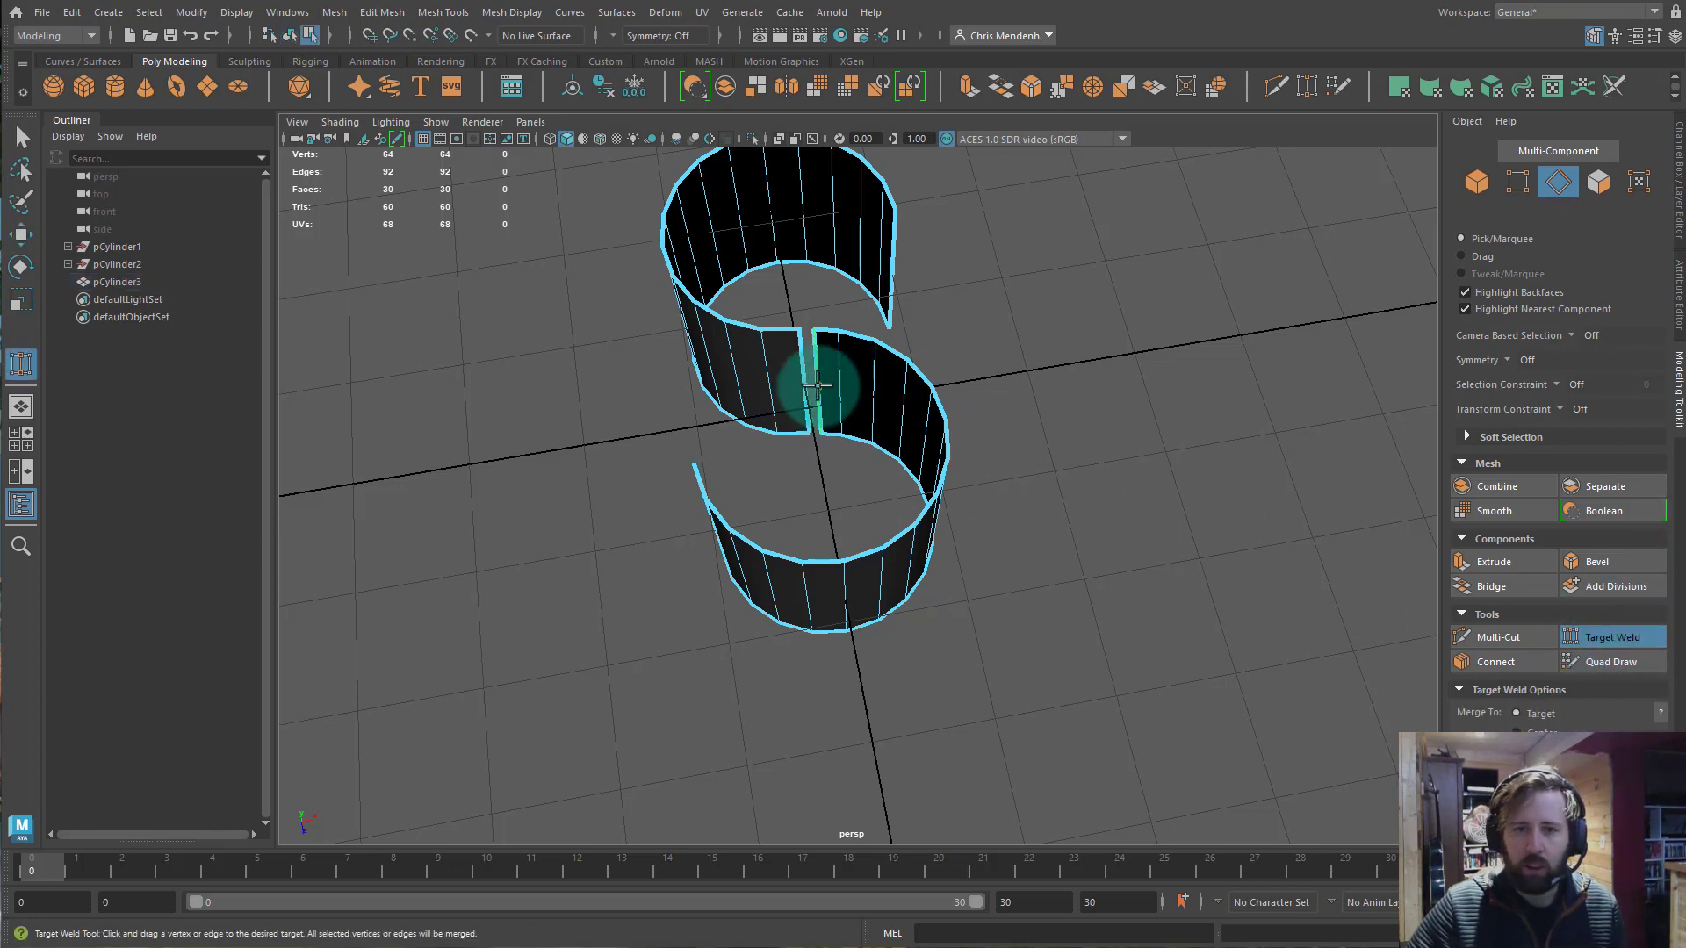
drag(792, 380, 817, 384)
alt+drag(873, 474, 835, 391)
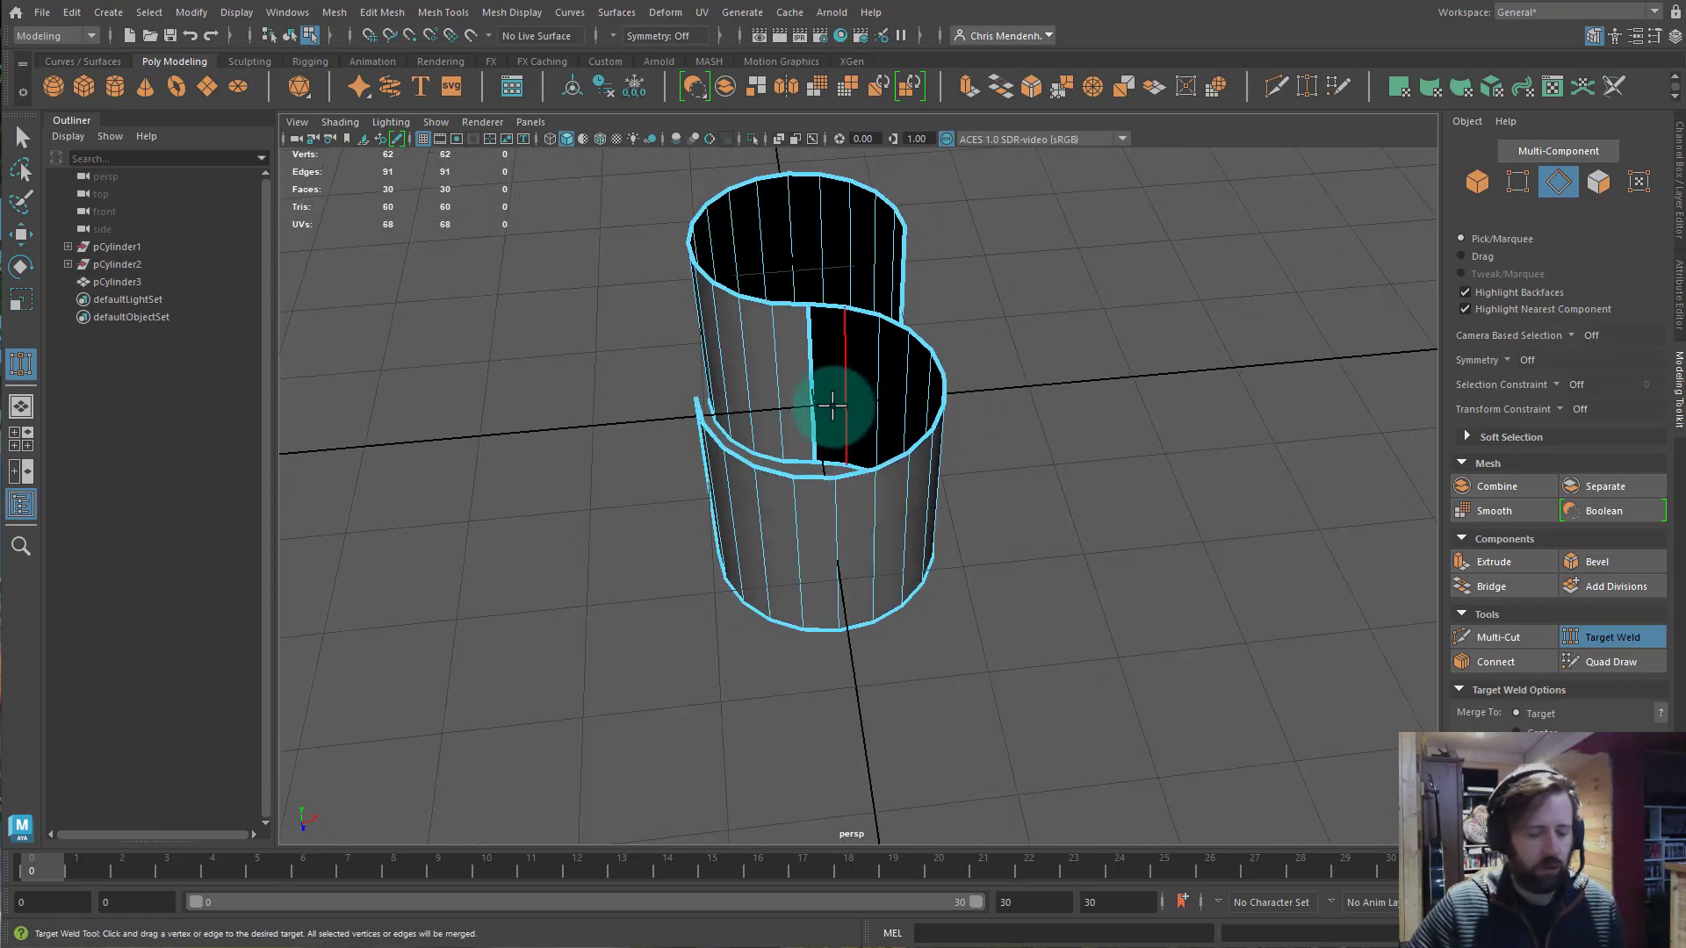
Reverse the normals of the 15 faces that form the rear curve of the S.
key(q)
key(F11)
alt+drag(752, 445, 869, 323)
alt+drag(672, 312, 728, 242)
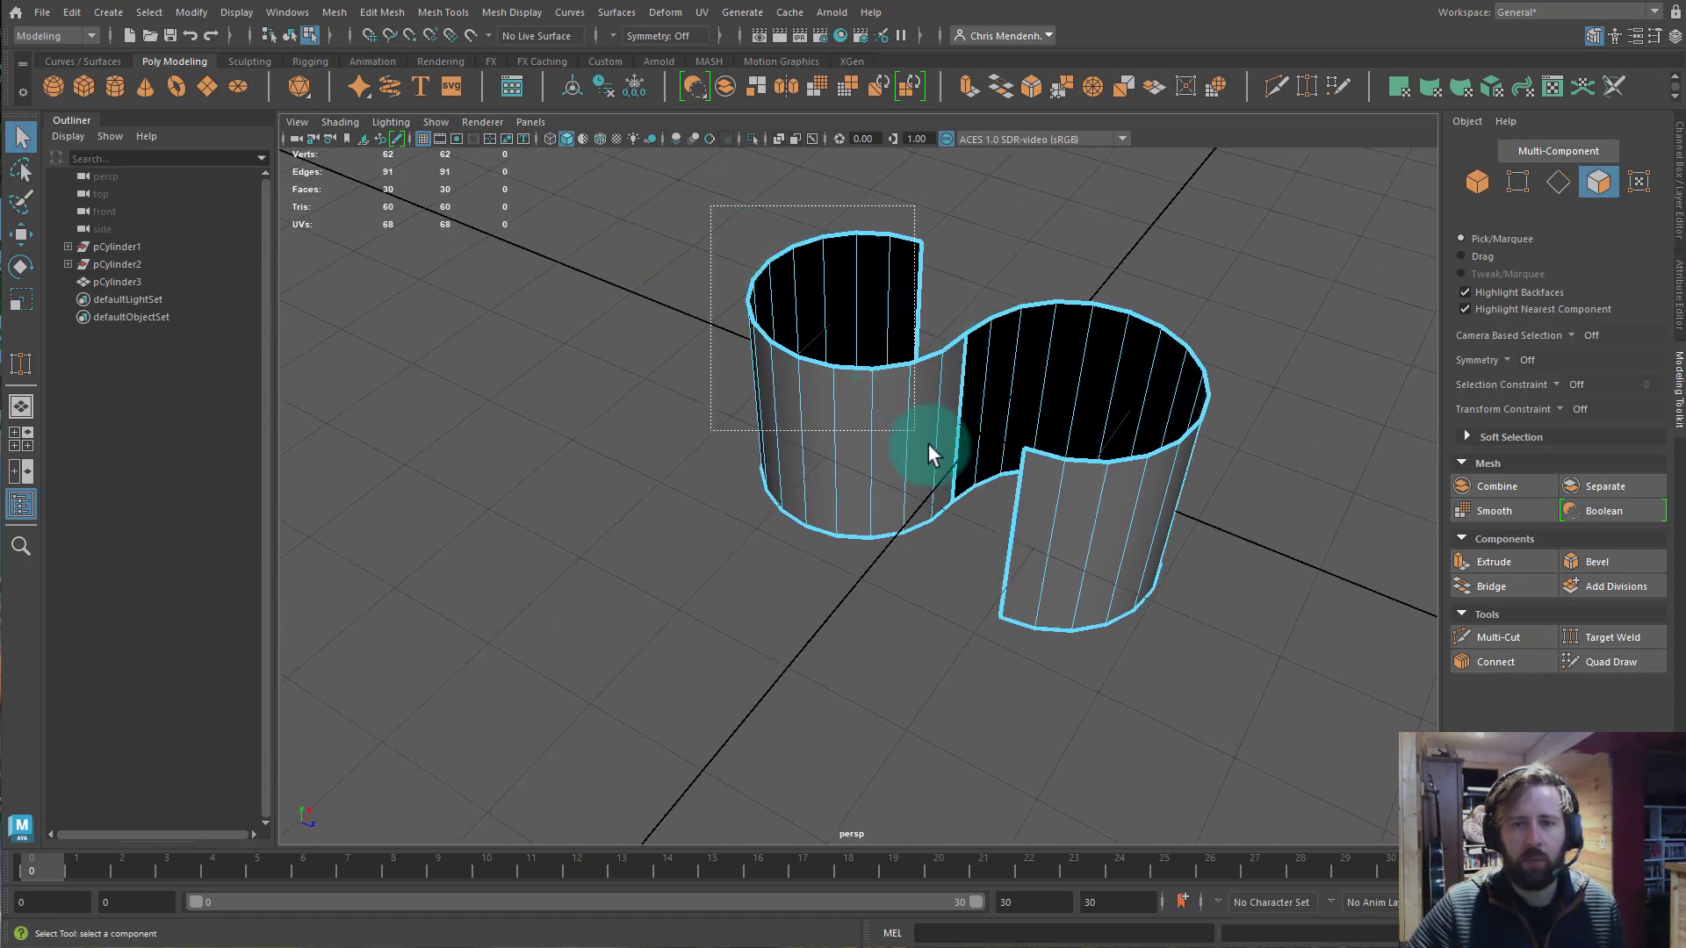
drag(955, 514, 953, 512)
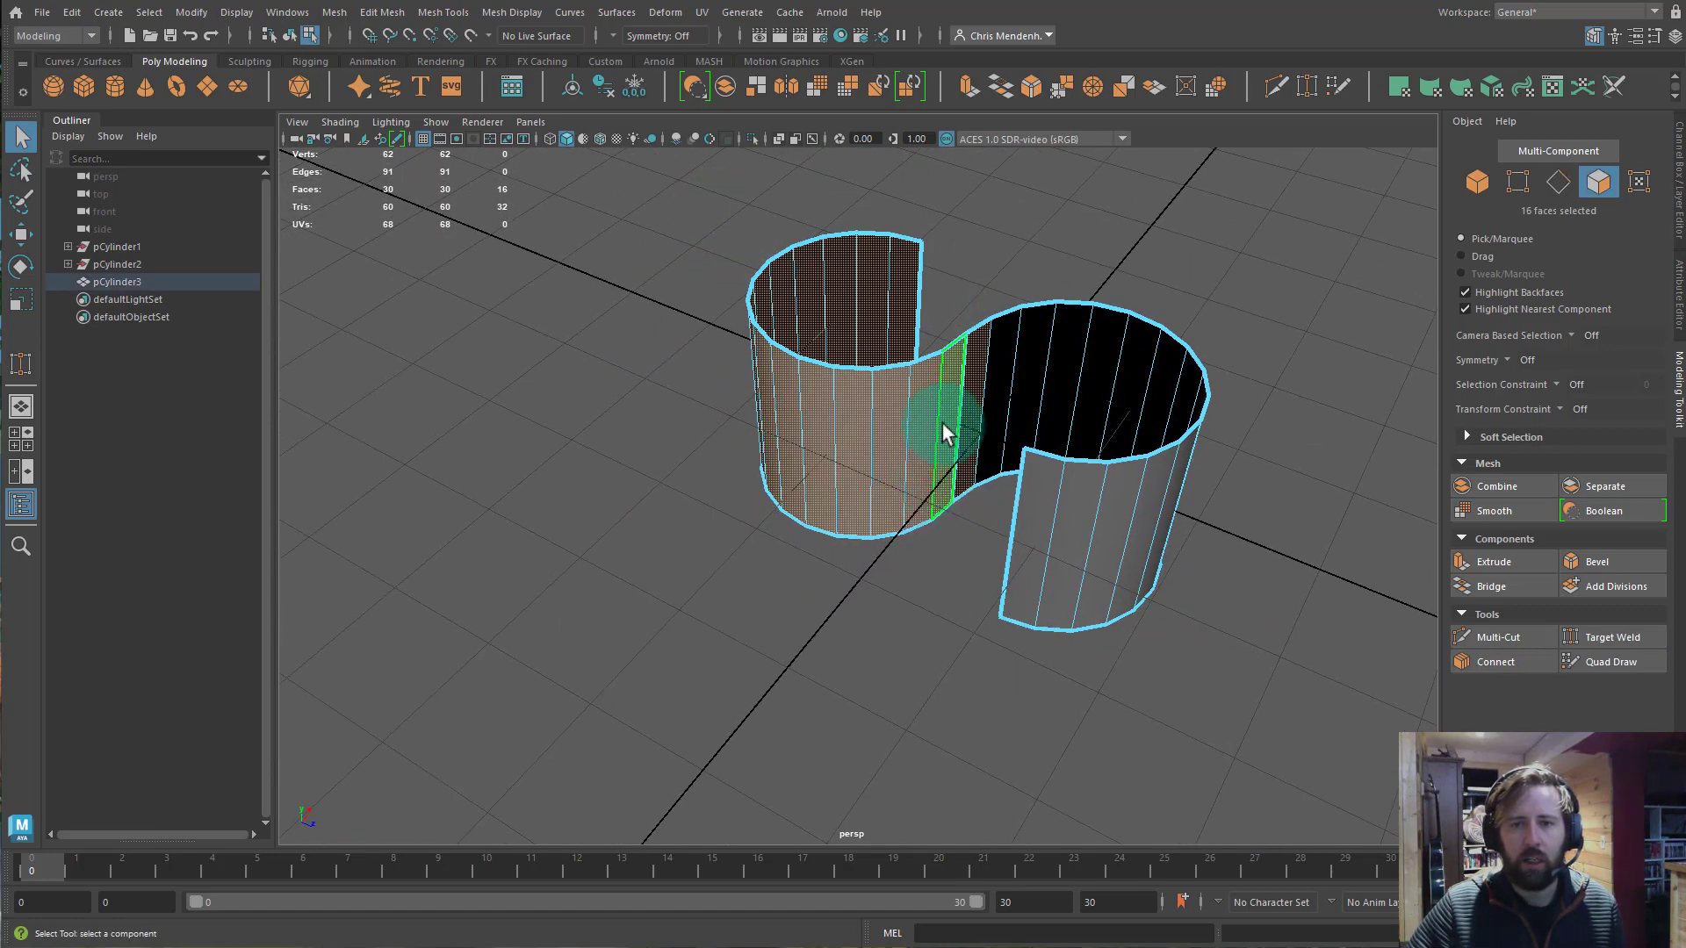
alt+drag(940, 325, 955, 390)
click(955, 391)
alt+drag(790, 406, 806, 439)
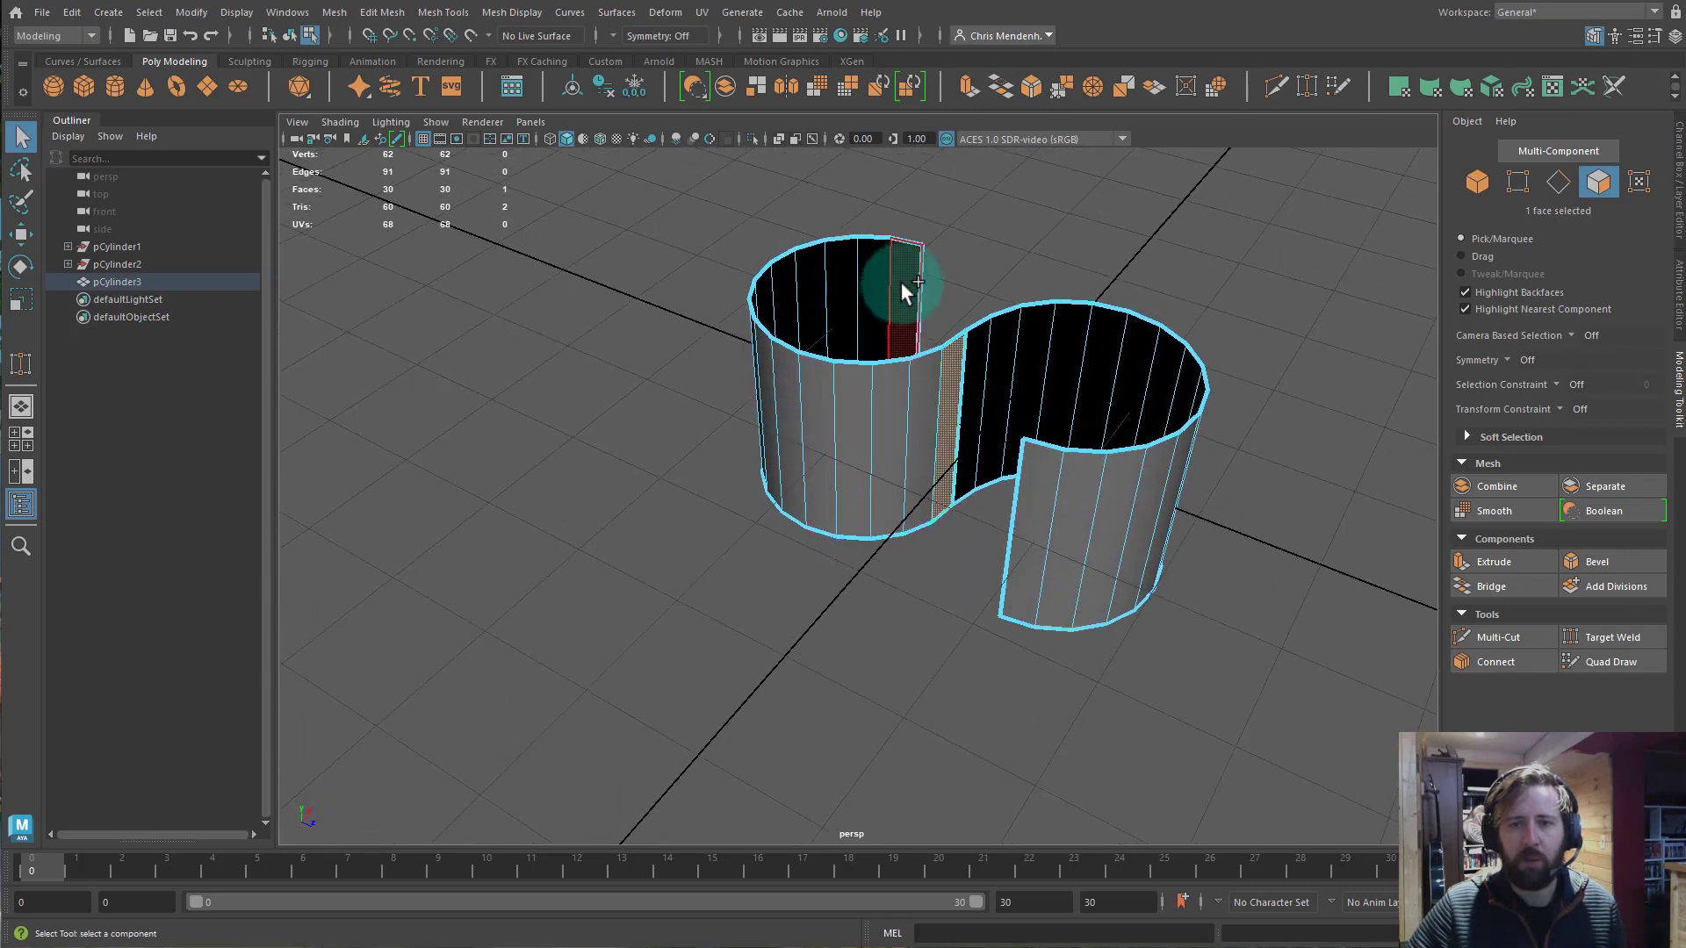
shift+double_click(900, 282)
alt+drag(987, 482, 1225, 581)
click(425, 32)
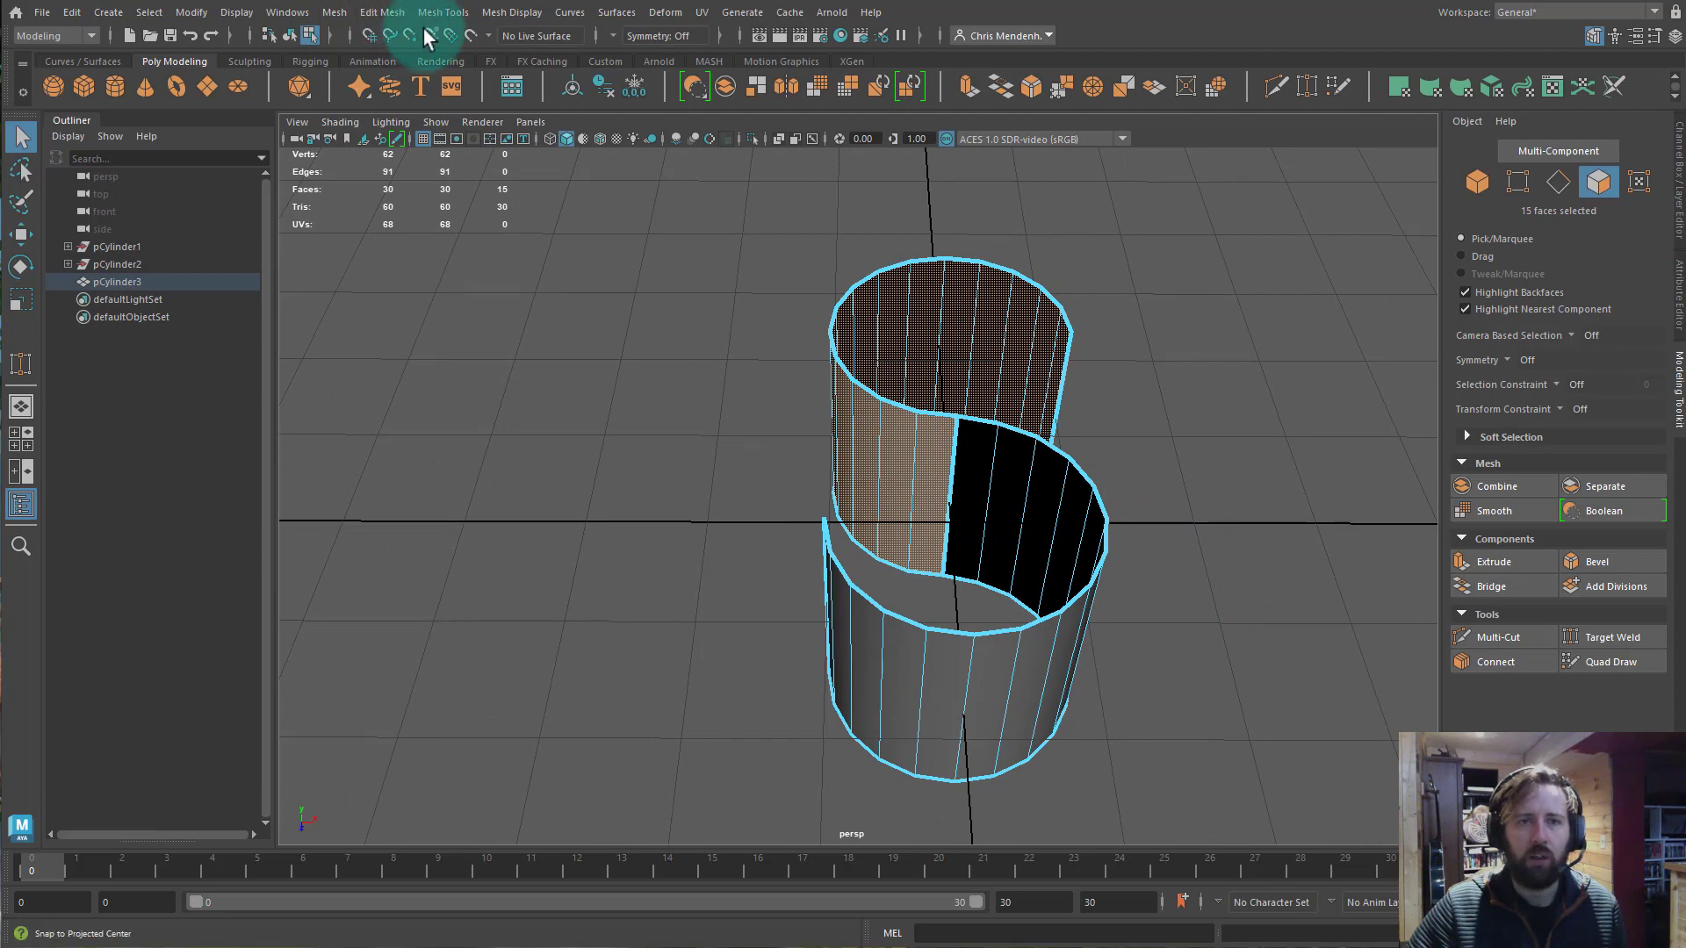
click(335, 13)
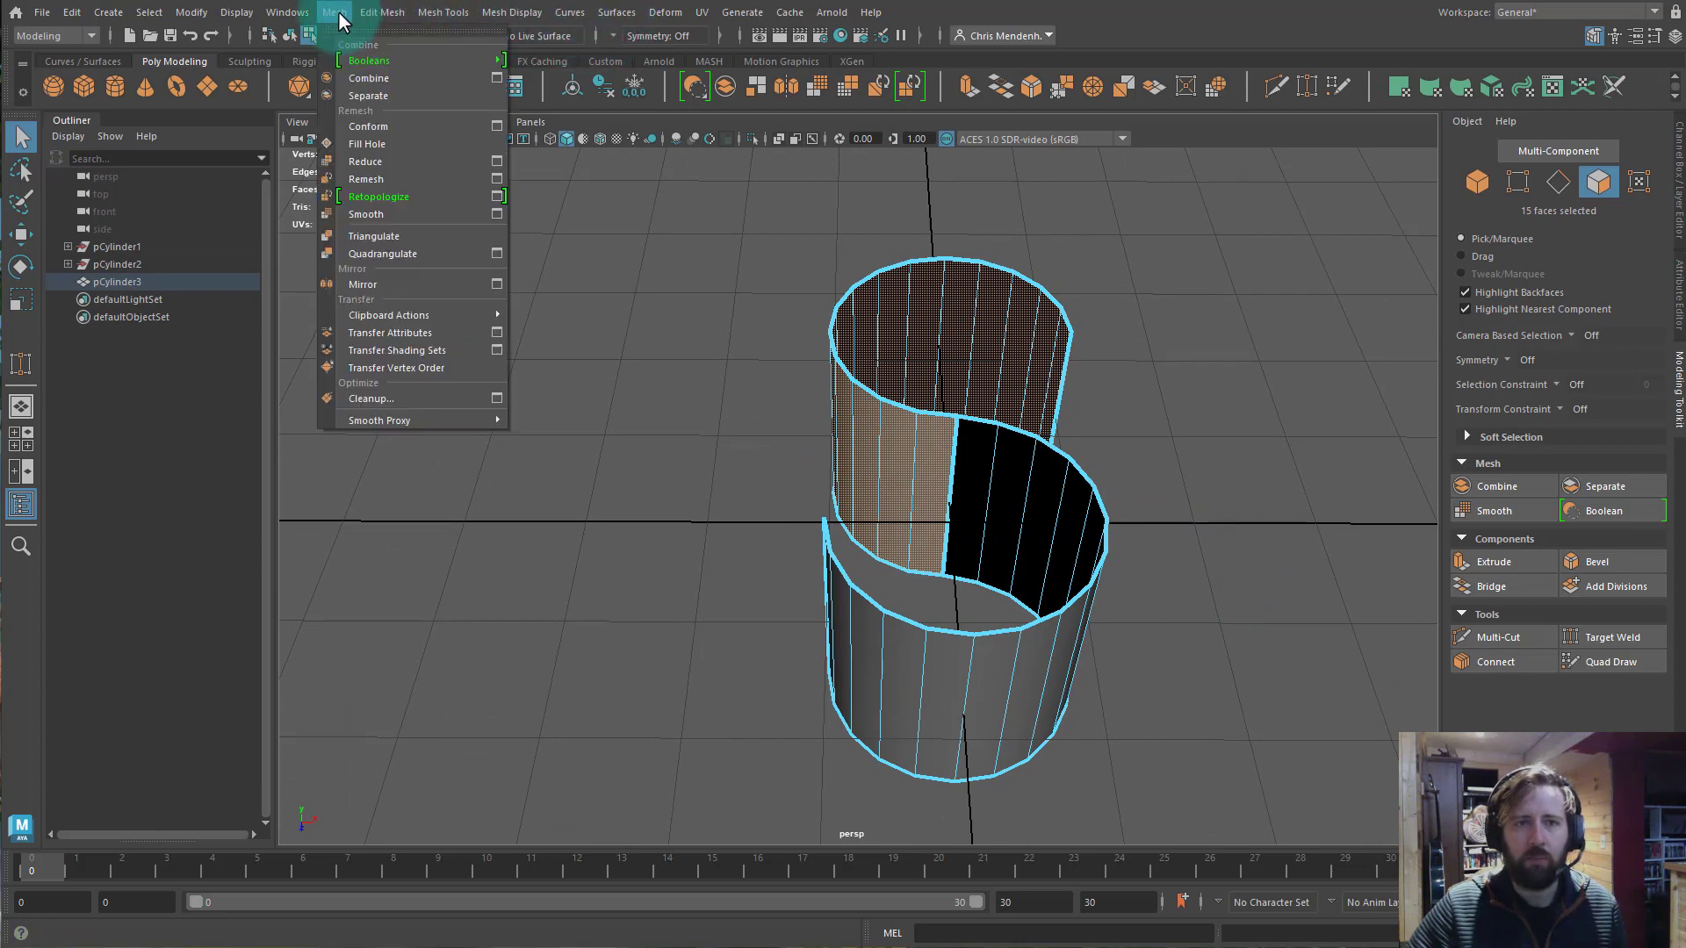
mouse_move(387, 13)
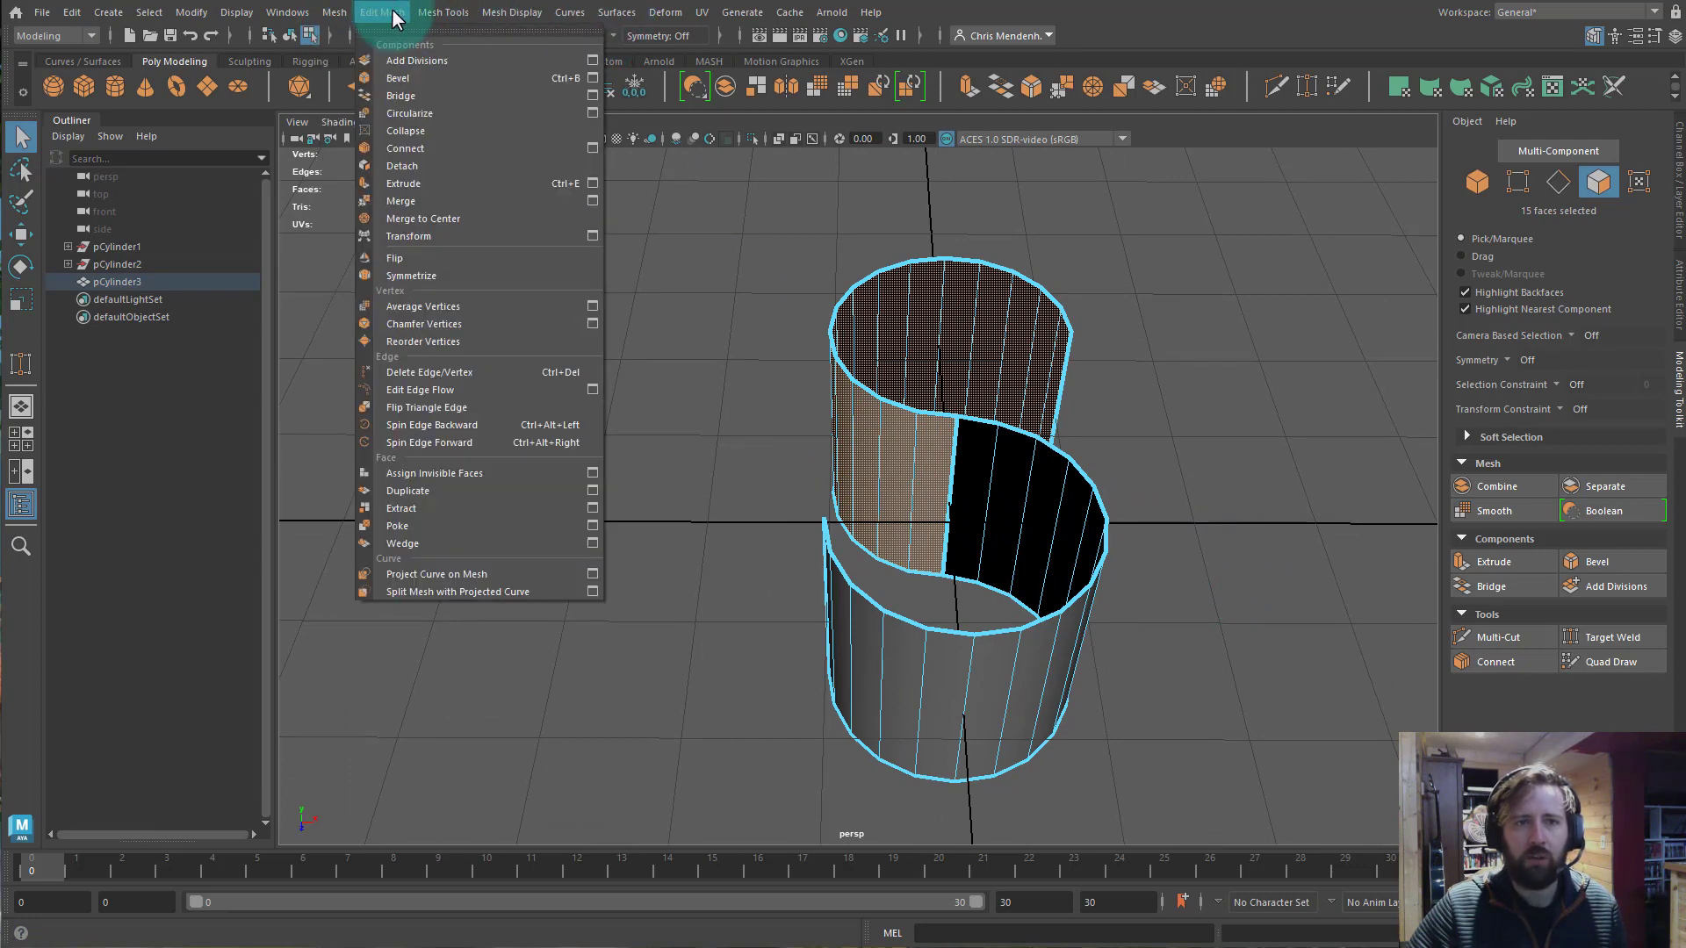
mouse_move(527, 13)
click(536, 96)
alt+drag(1254, 466, 1213, 479)
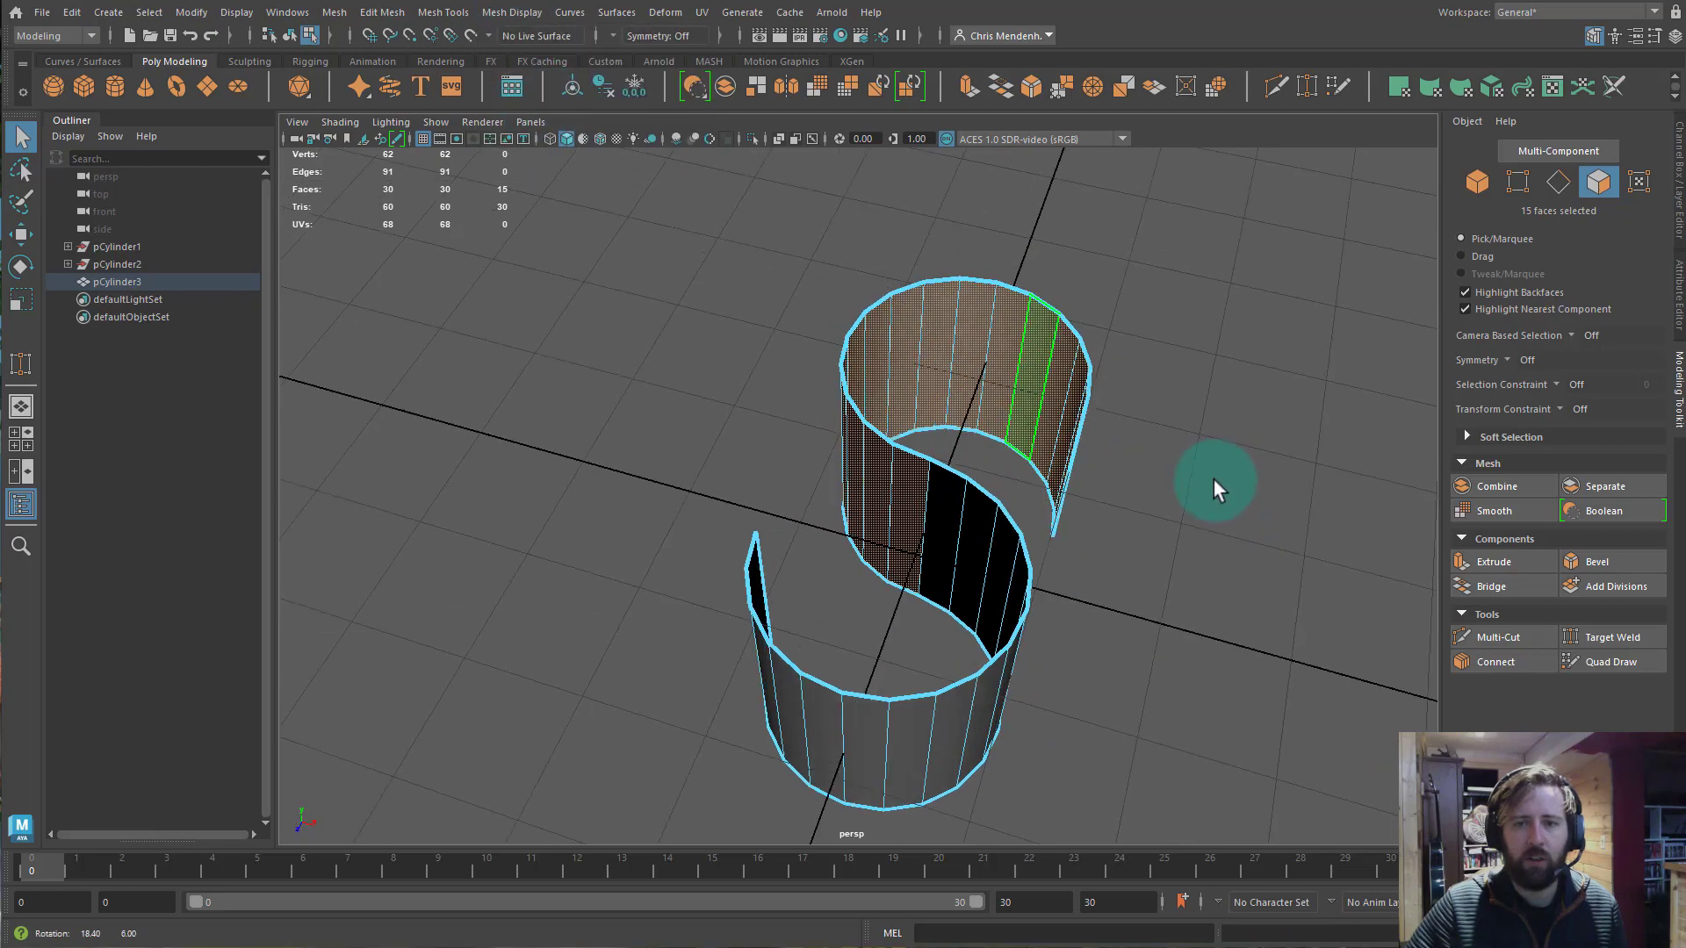
Flatten the whole S-shaped mesh by scaling it along Y to about 0.16.
key(F8)
alt+drag(1173, 317, 964, 432)
key(r)
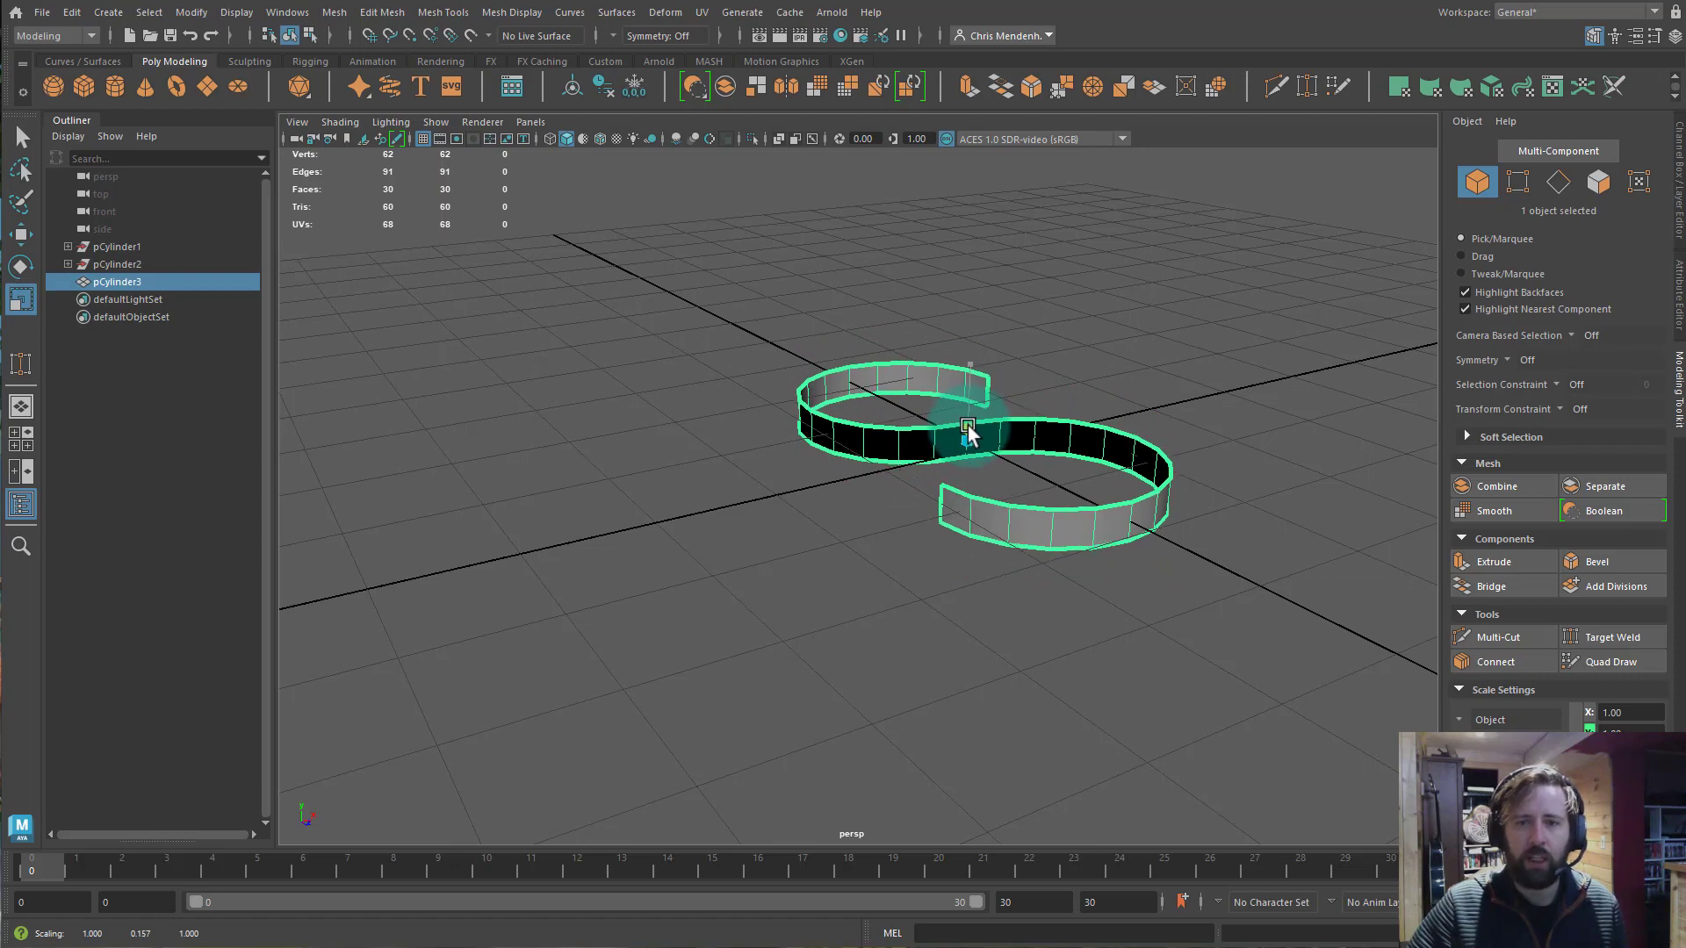
alt+drag(1072, 398, 999, 452)
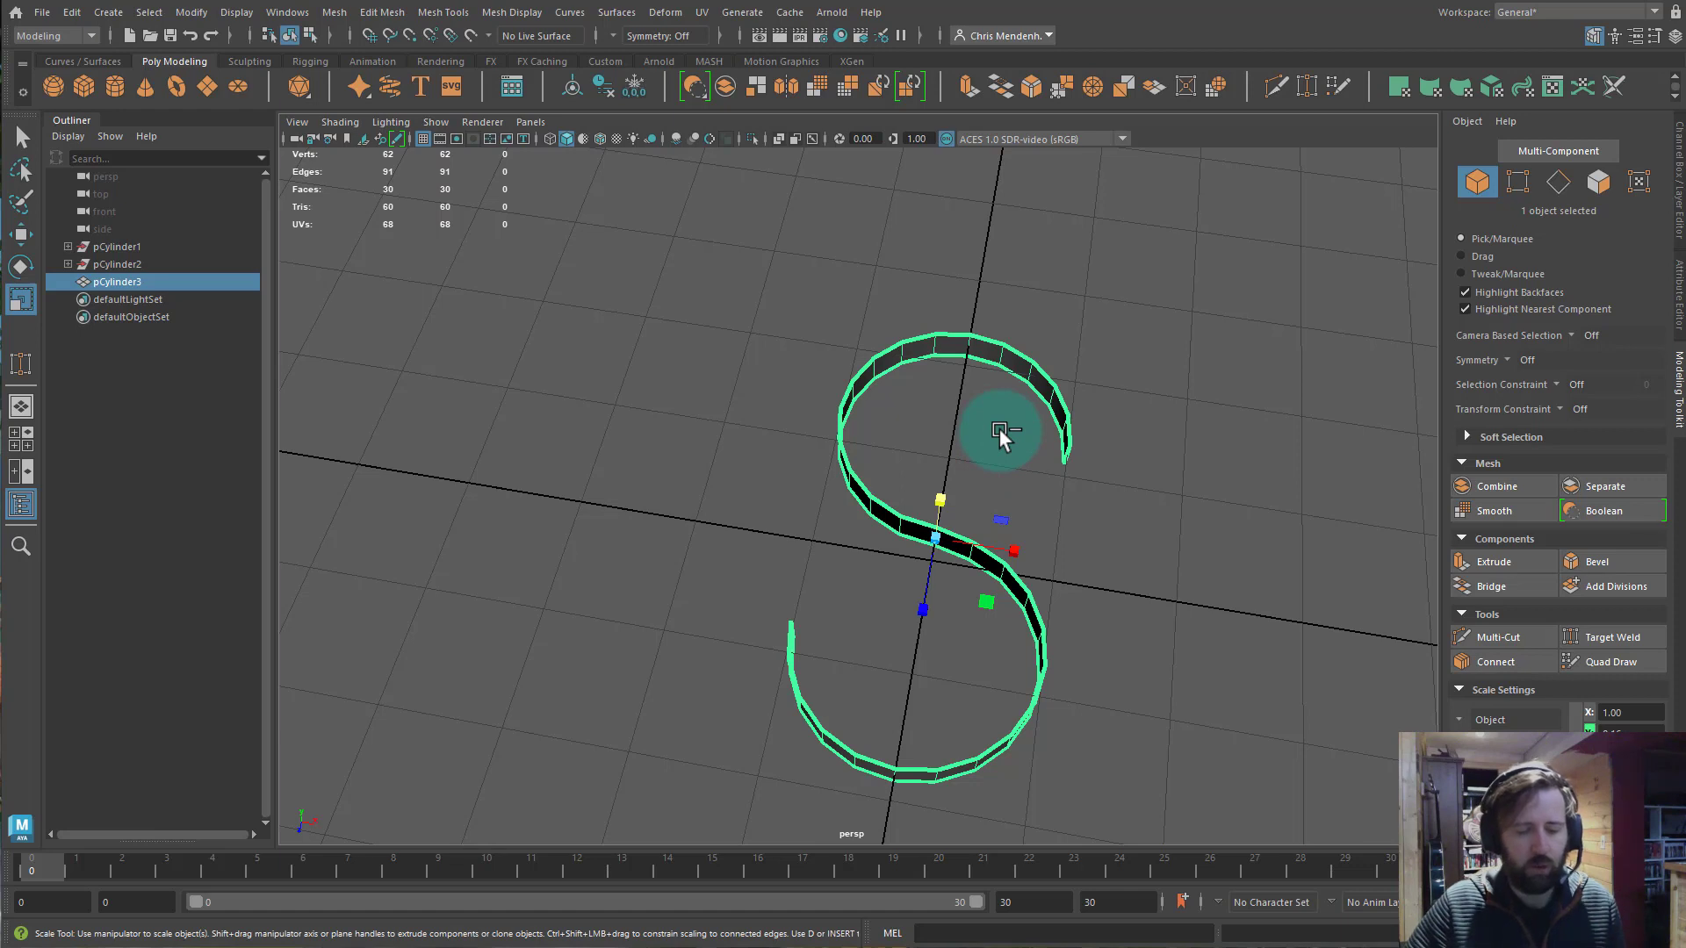
Extrude all 30 faces of the S strip with a positive thickness to form a solid S, and return to object selection.
key(ctrl+e)
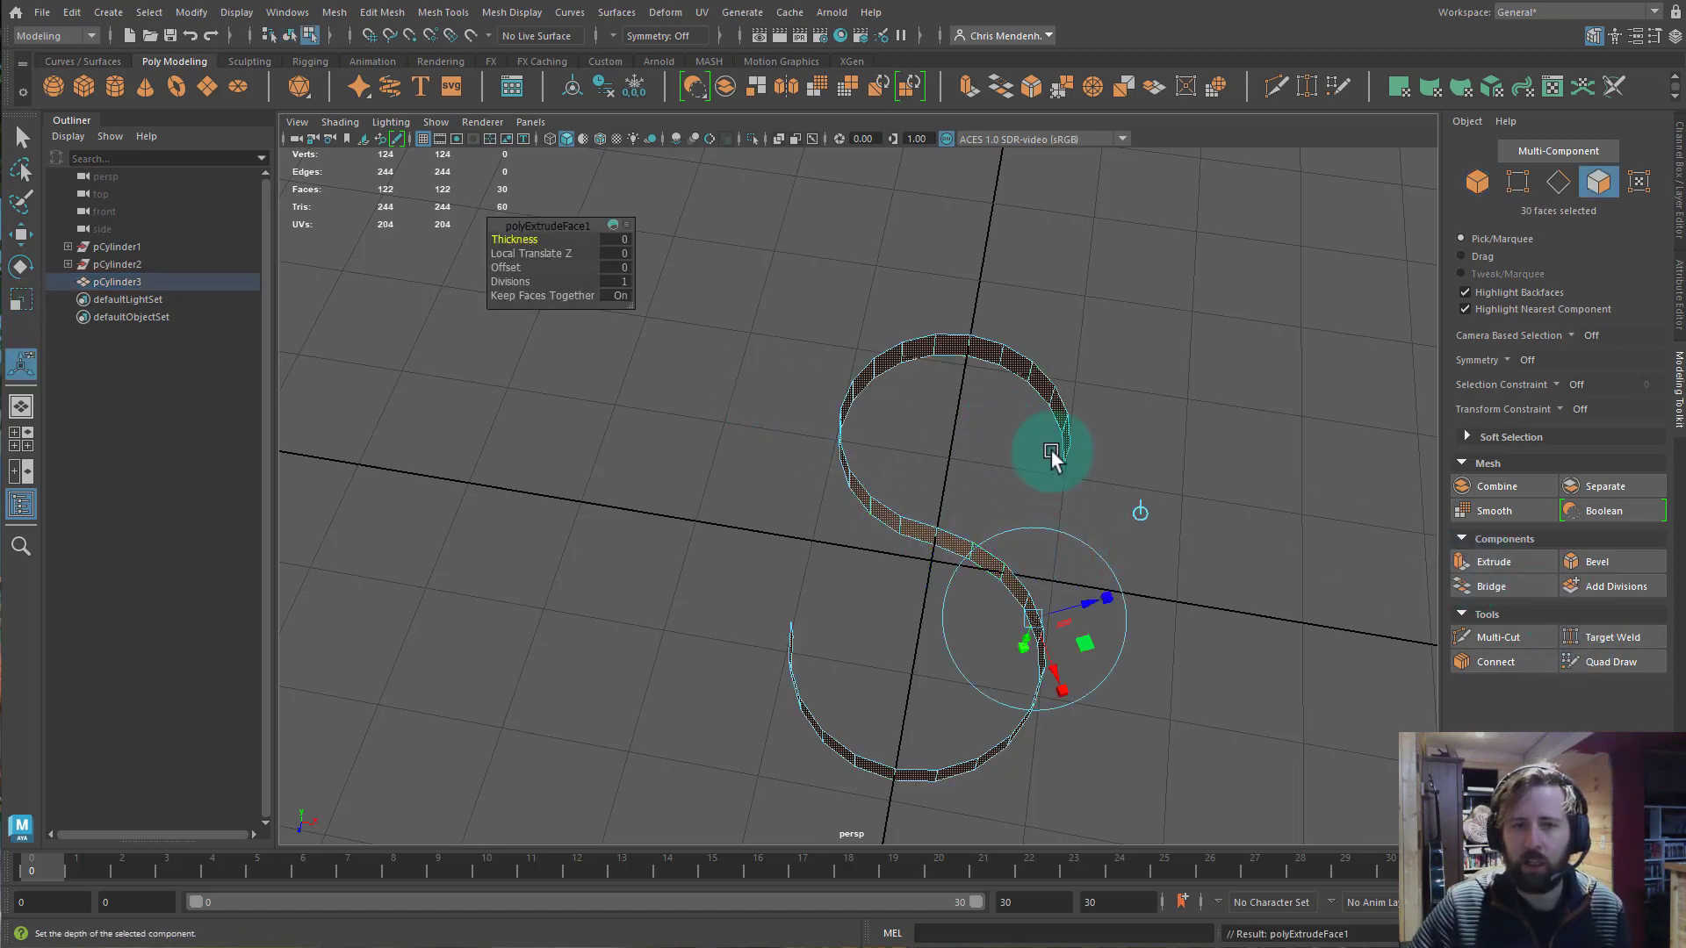
mouse_move(510, 239)
mouse_down()
mouse_move(538, 238)
mouse_move(489, 241)
mouse_move(537, 239)
mouse_up()
alt+drag(992, 430, 1014, 373)
right_drag(1014, 373, 1018, 373)
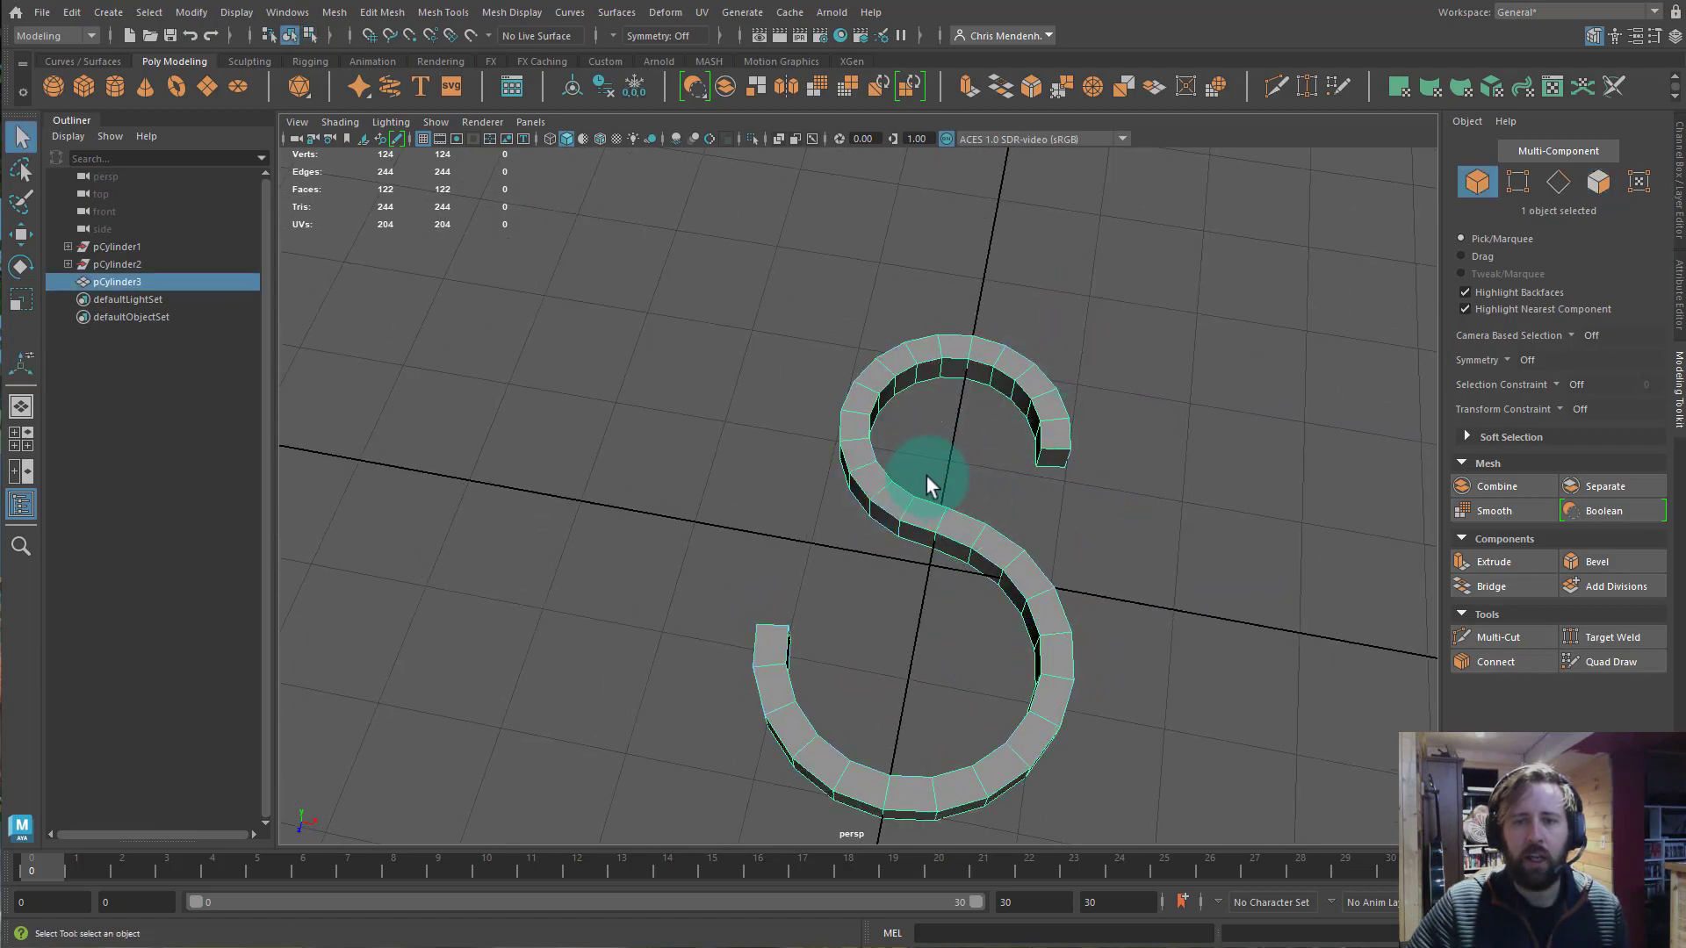
Bevel the S's long upper and lower edge loops together with the border edges of both end caps, using a fraction of 0.5.
alt+drag(928, 483, 1036, 476)
scroll(1036, 476, up, 3)
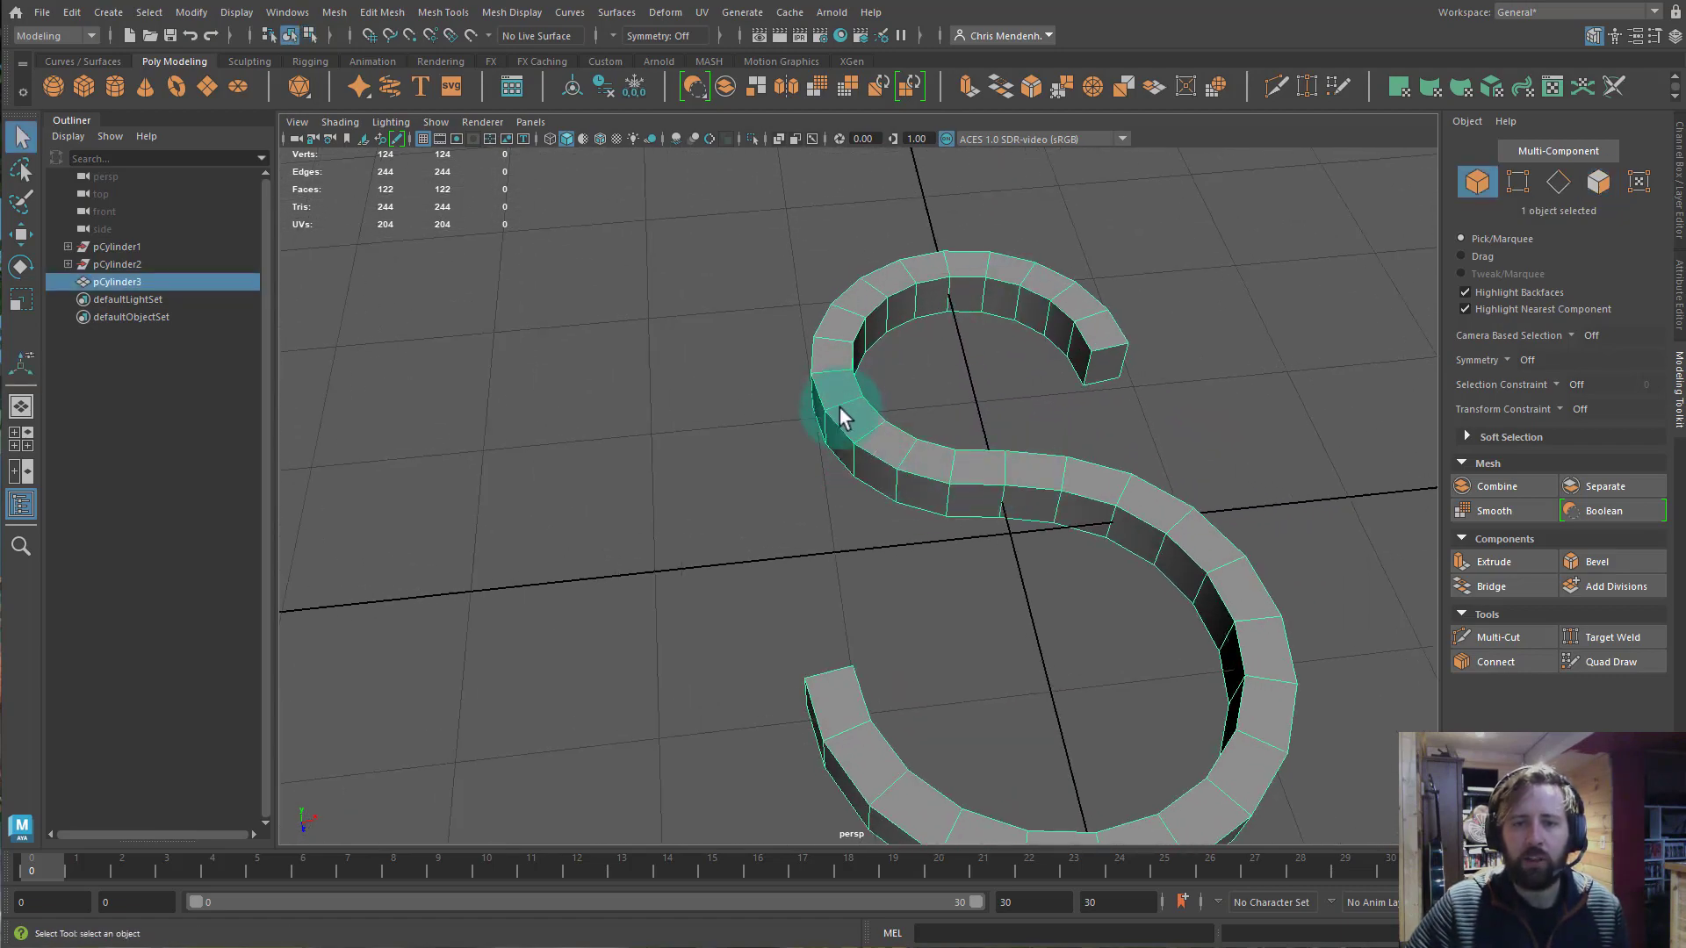
key(F10)
double_click(820, 391)
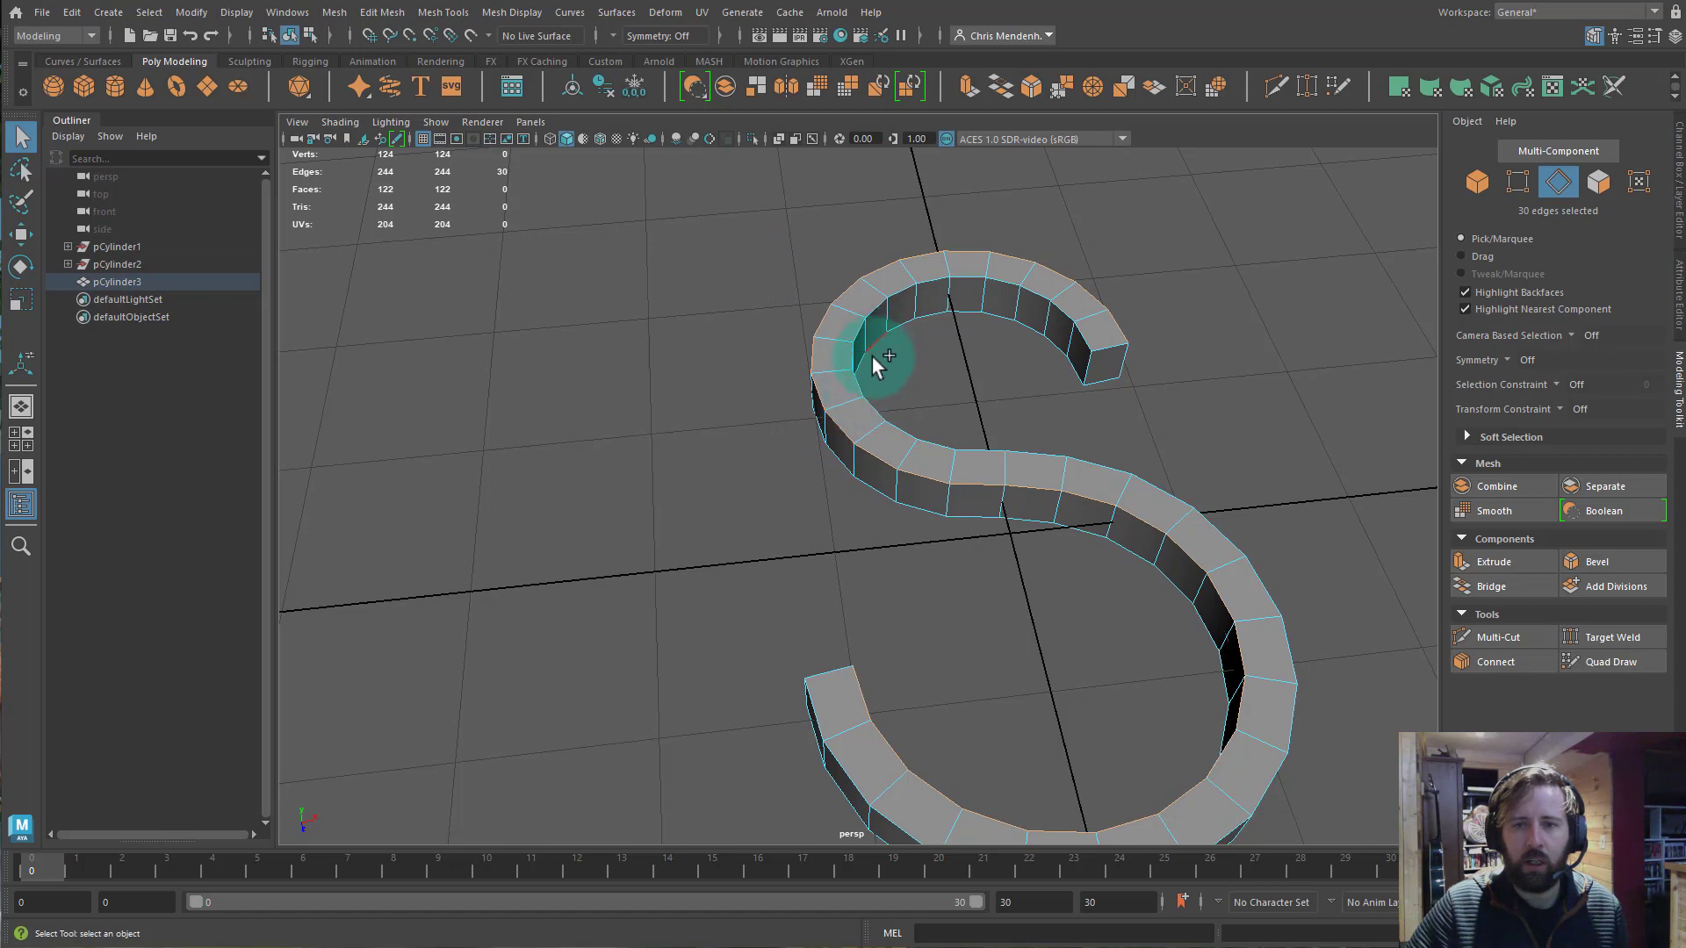
shift+double_click(929, 312)
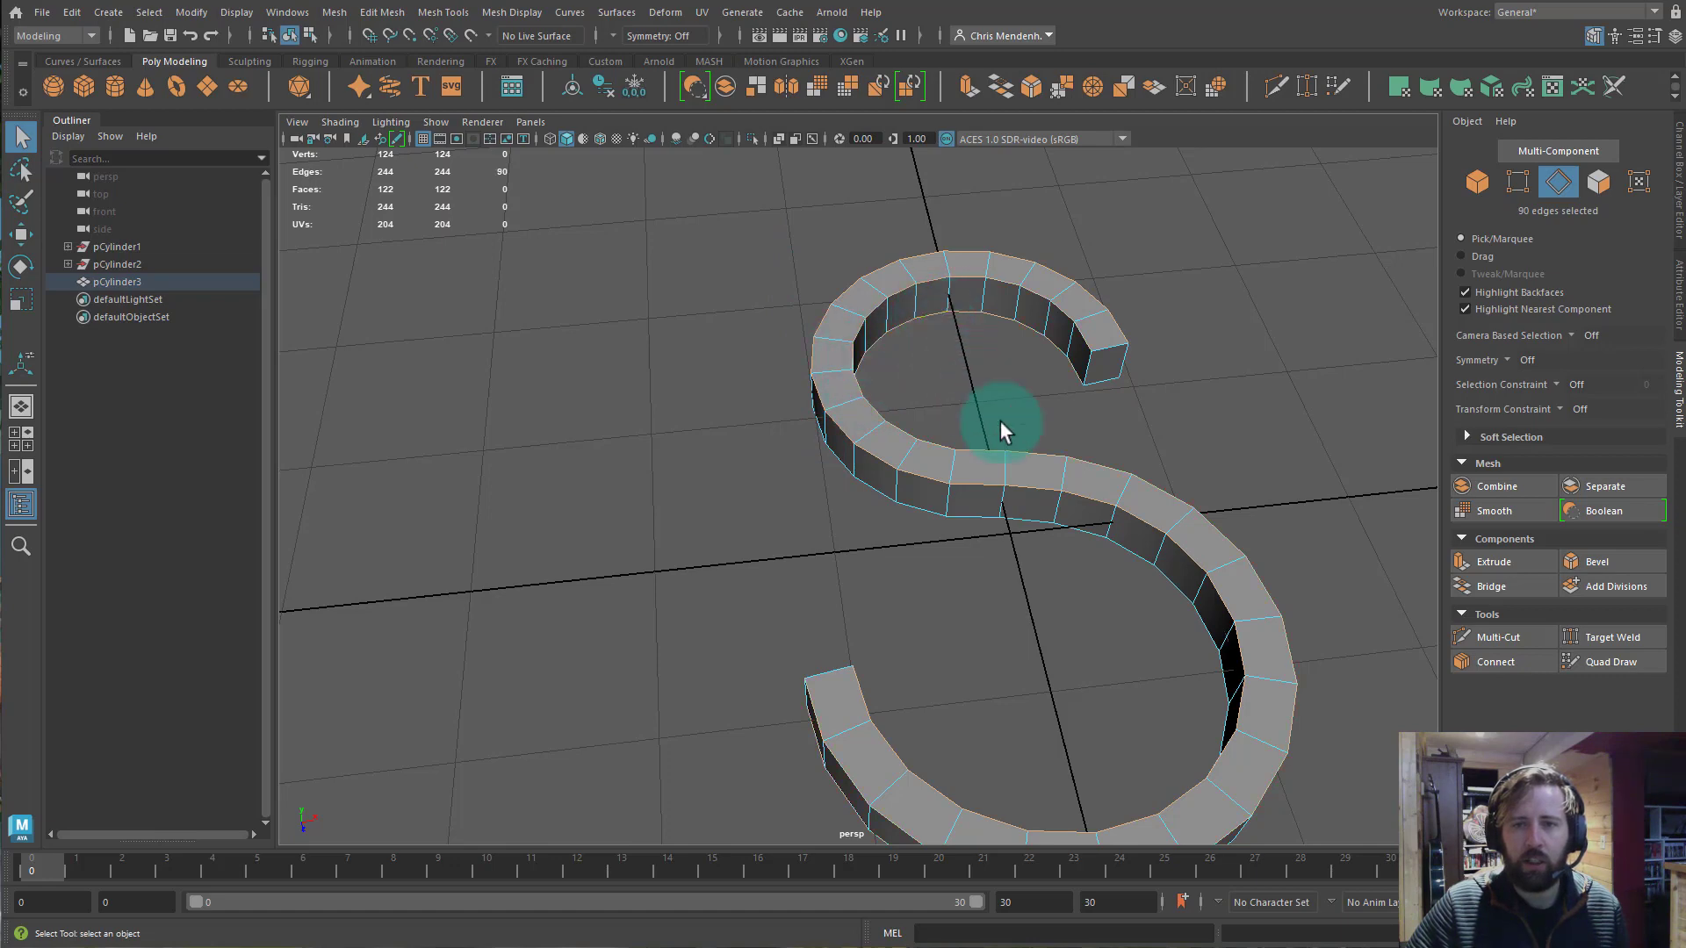
alt+drag(1000, 425, 987, 353)
shift+double_click(1086, 395)
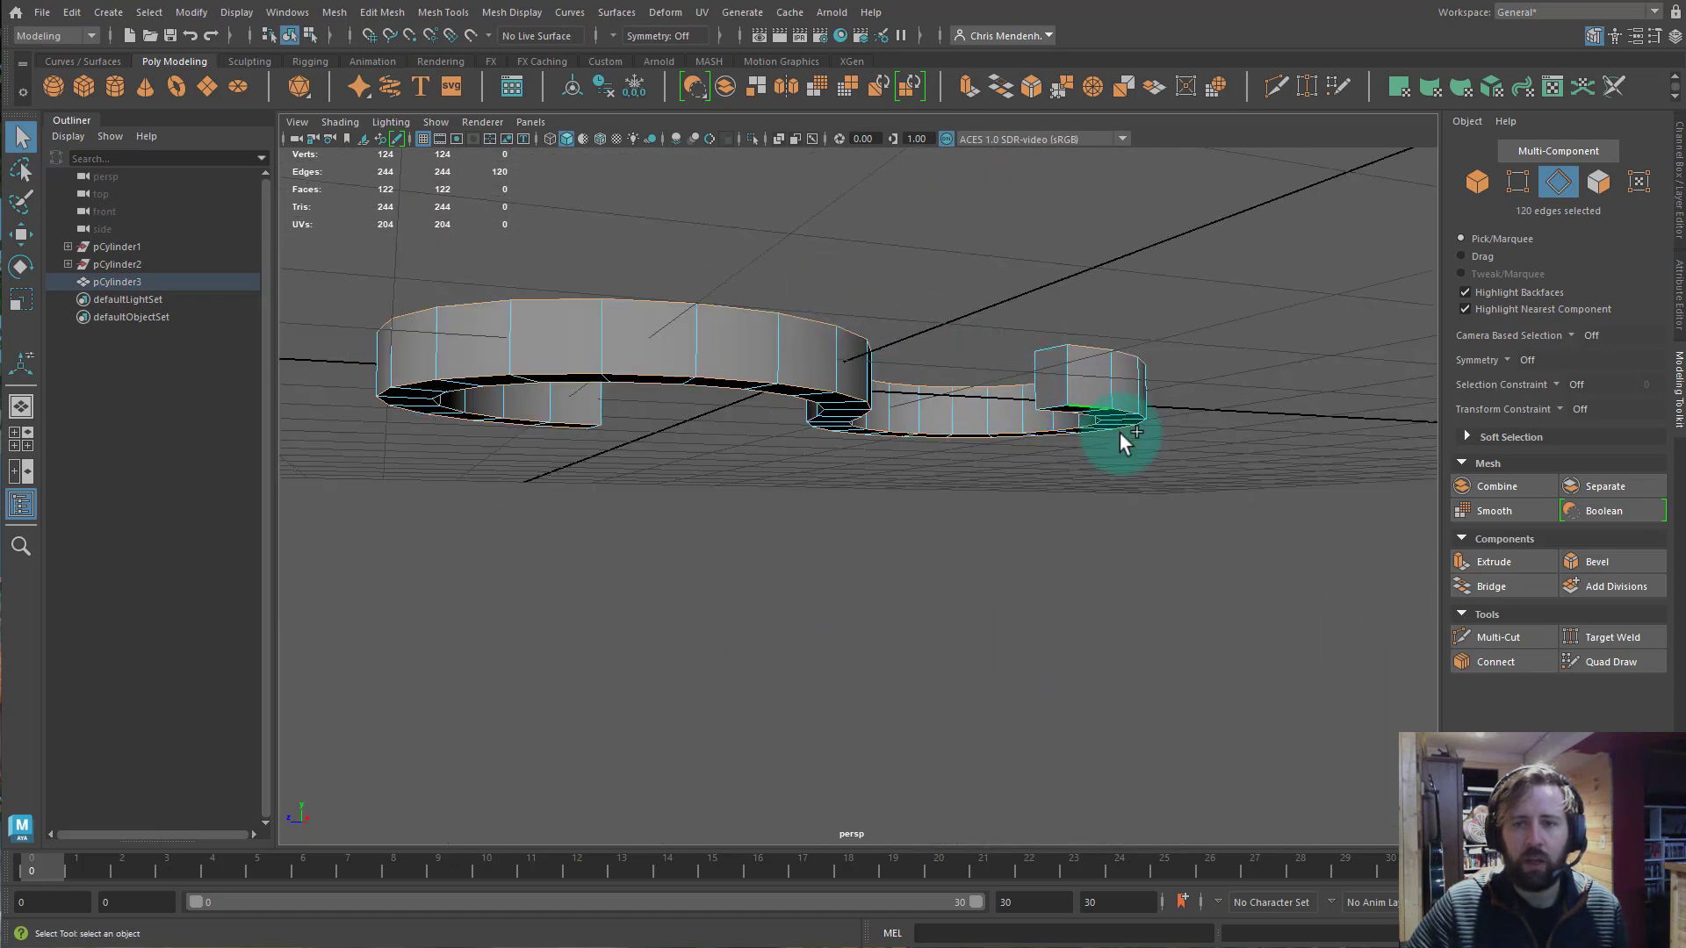
alt+drag(1117, 434, 1125, 334)
alt+drag(1022, 400, 1086, 353)
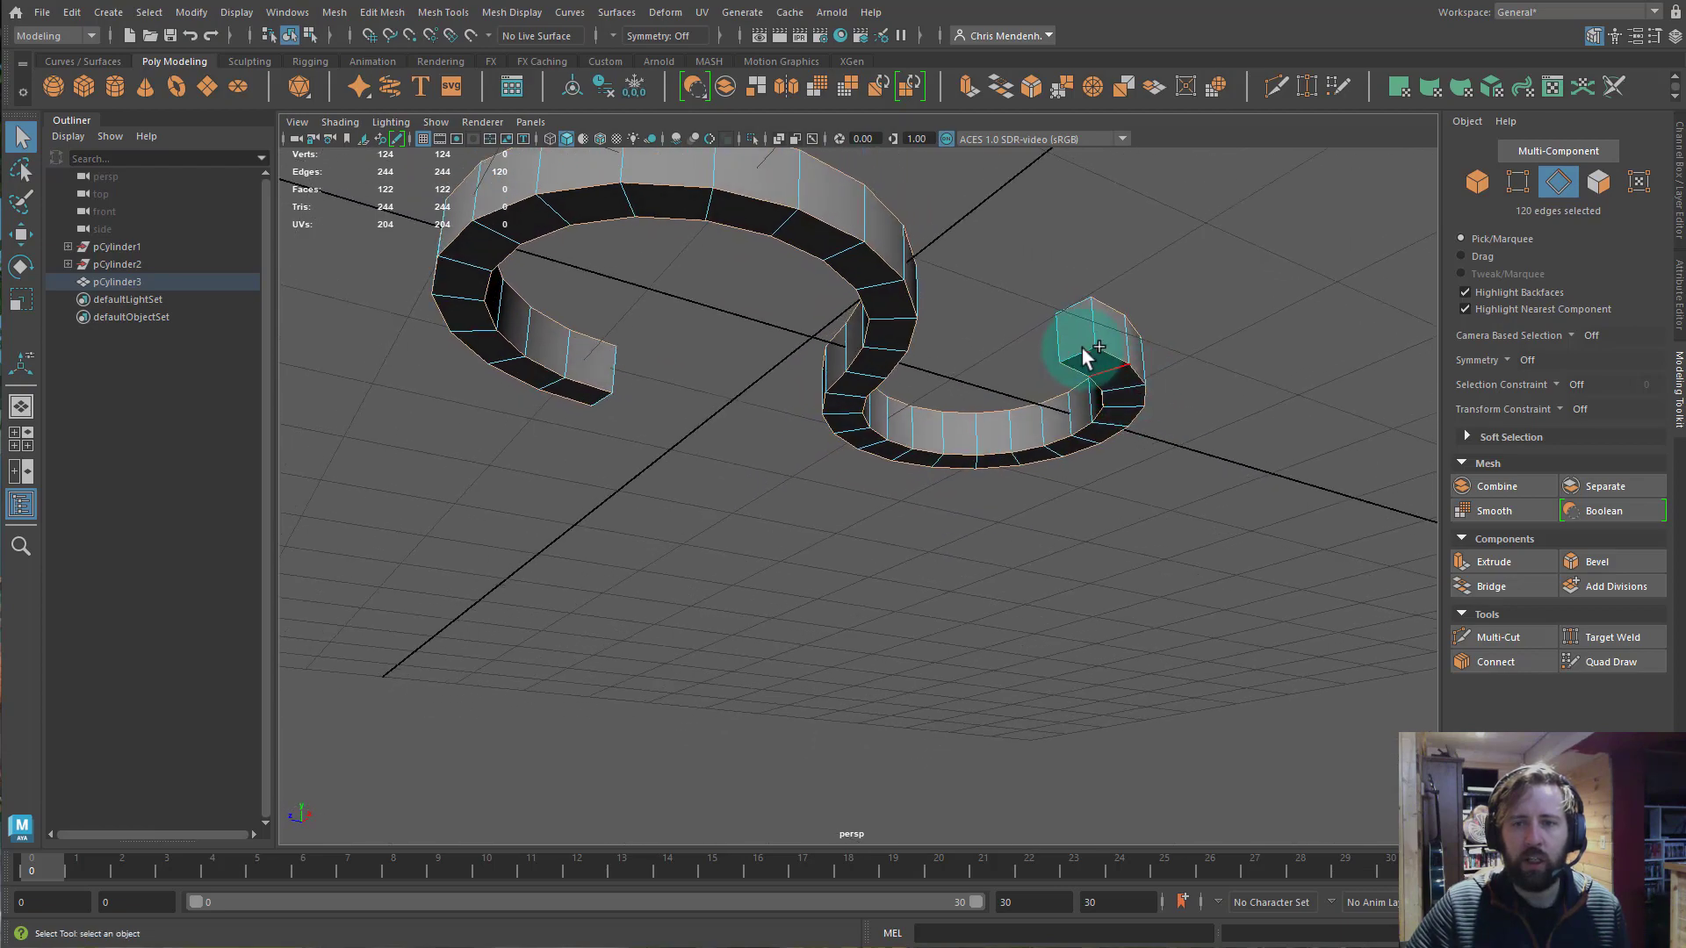
shift+click(1072, 294)
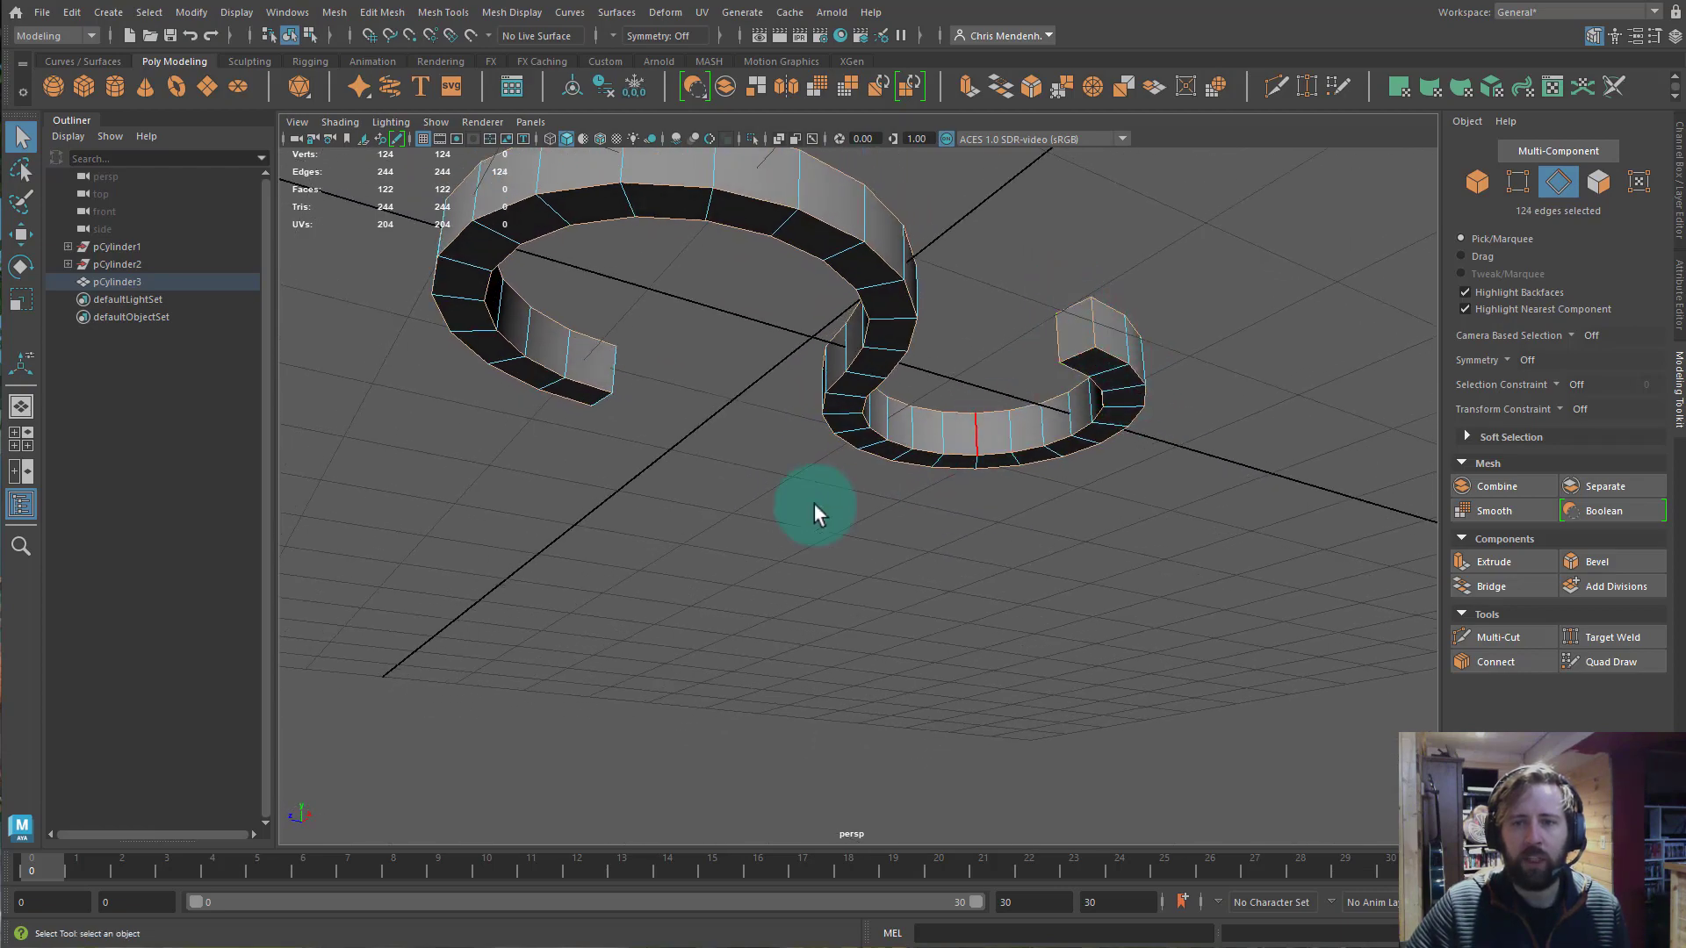
alt+drag(813, 509, 457, 534)
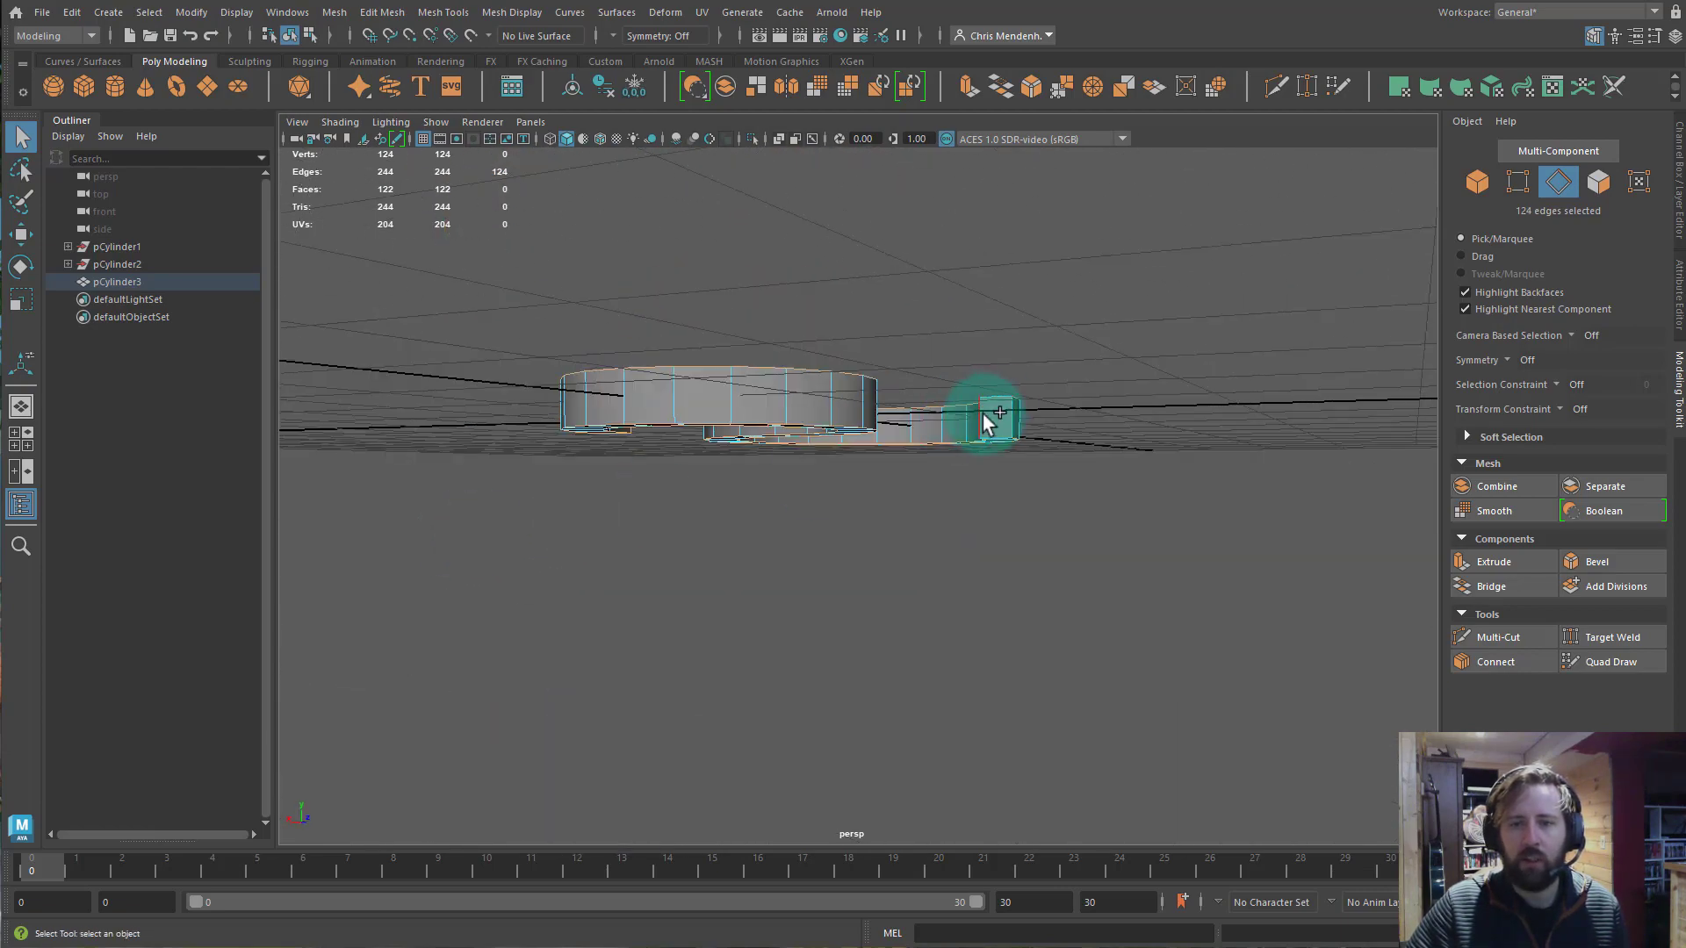
shift+click(999, 435)
alt+drag(999, 434, 1097, 192)
click(1025, 85)
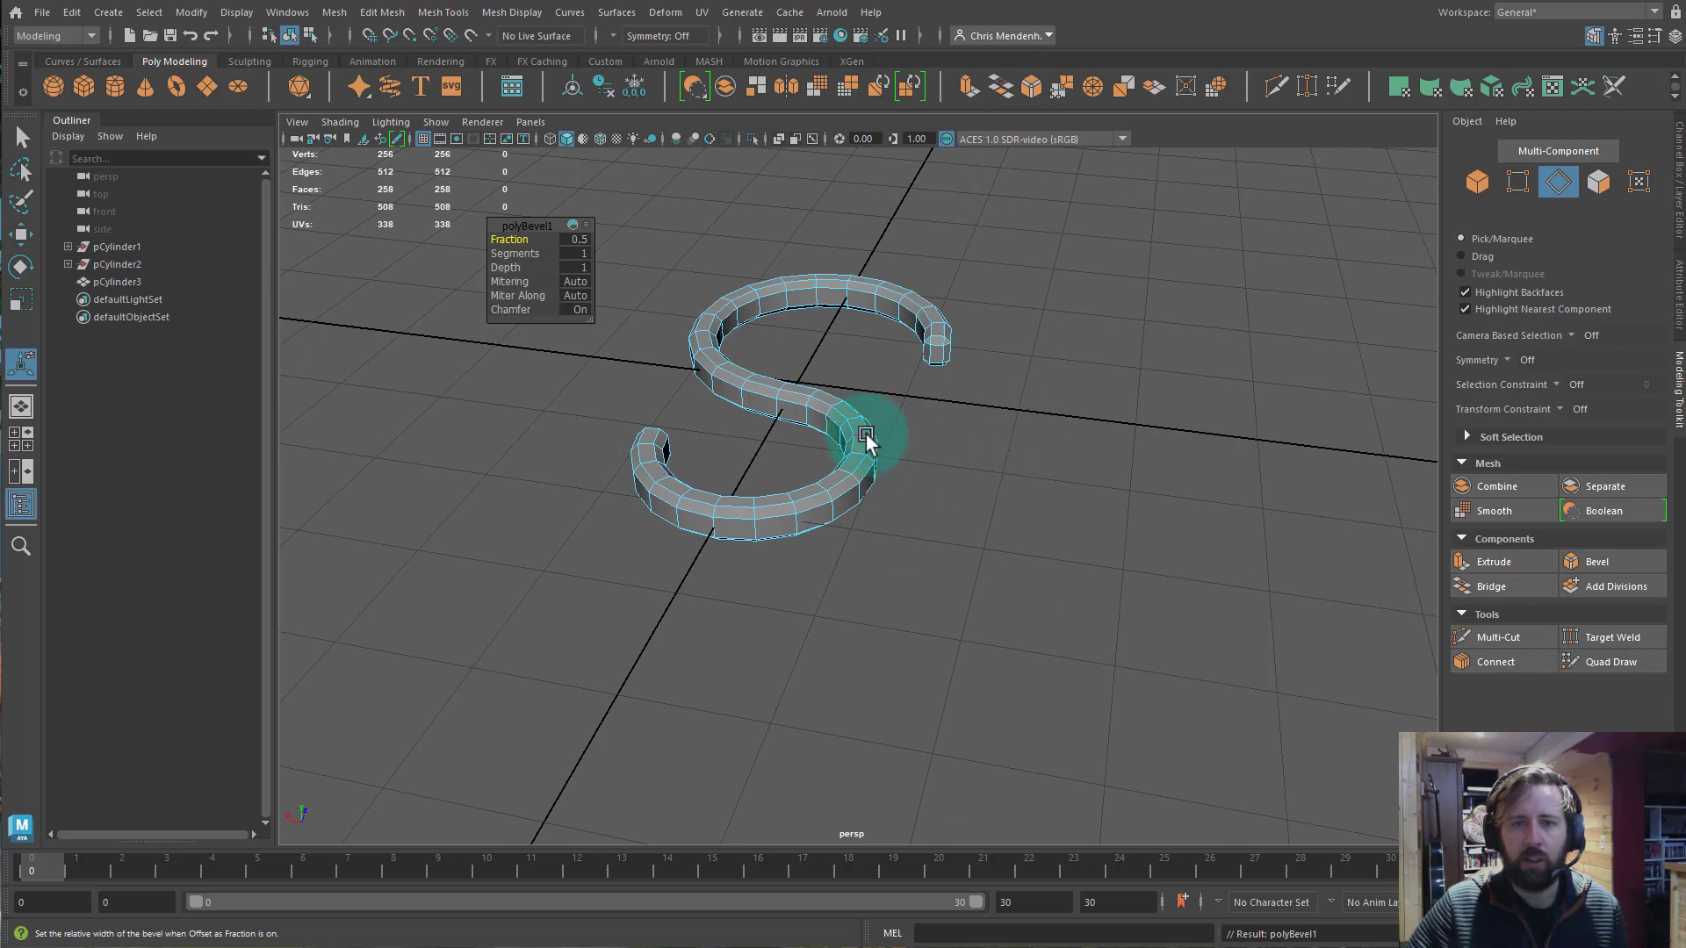
Move the finished S along X, well clear of the grid origin, and deselect it.
alt+drag(866, 439, 941, 482)
right_drag(904, 483, 1202, 298)
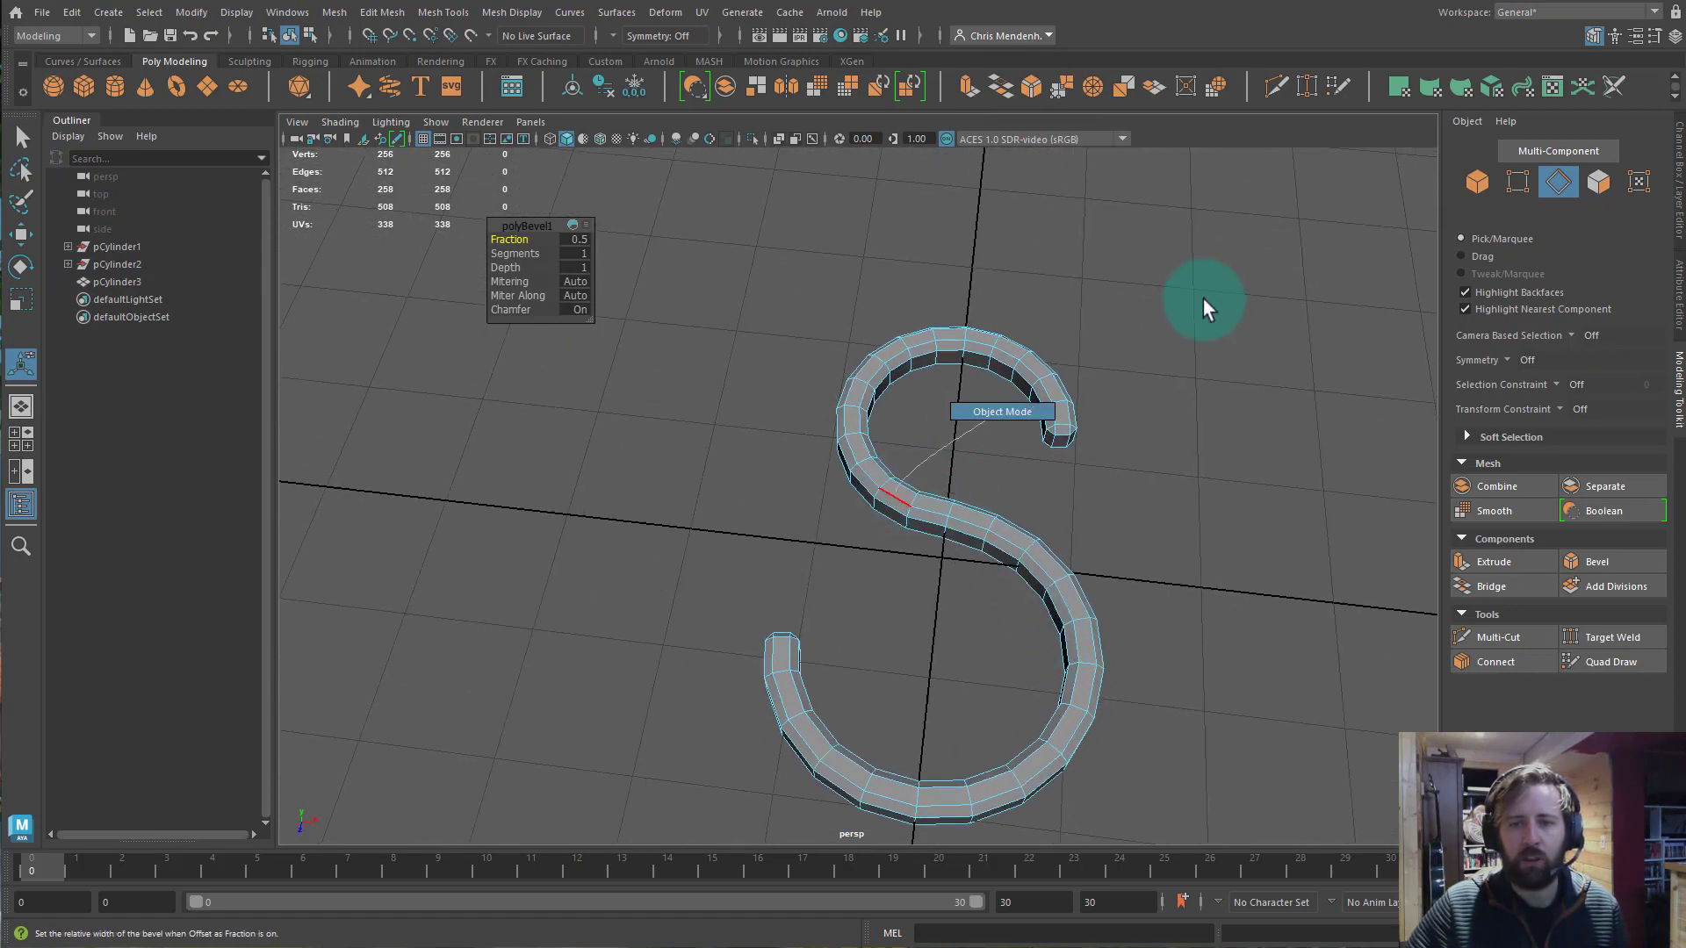
scroll(1051, 551, down, 5)
key(w)
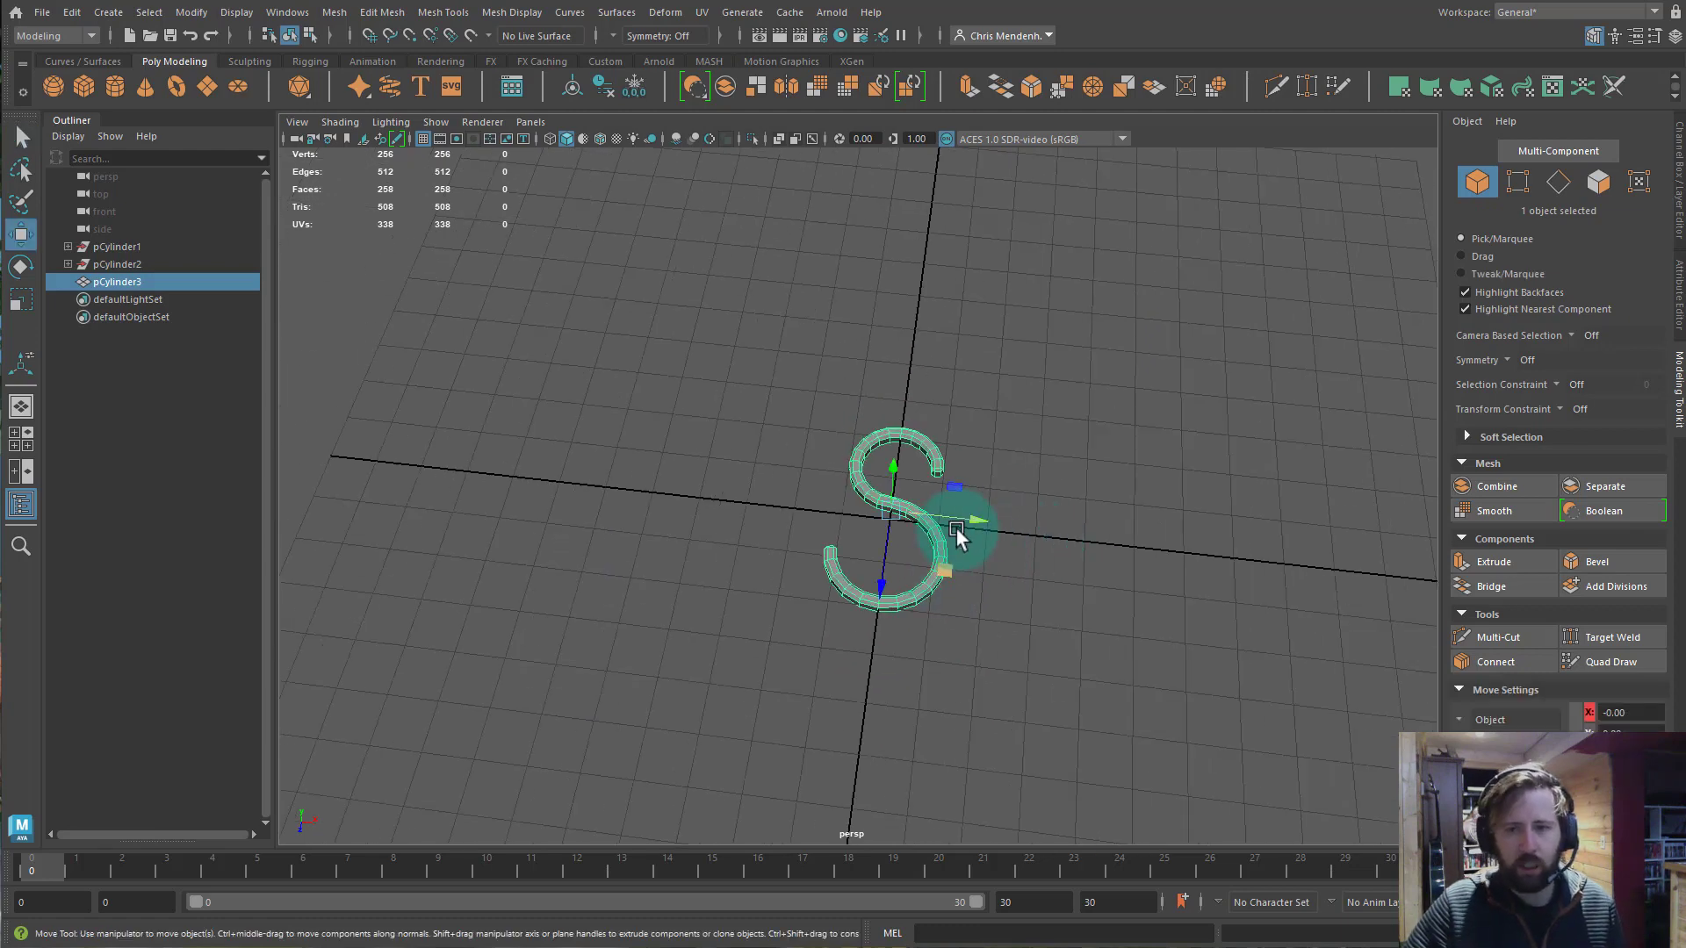
drag(979, 519, 1390, 579)
drag(1410, 581, 1460, 587)
alt+drag(1095, 518, 1087, 550)
click(1024, 593)
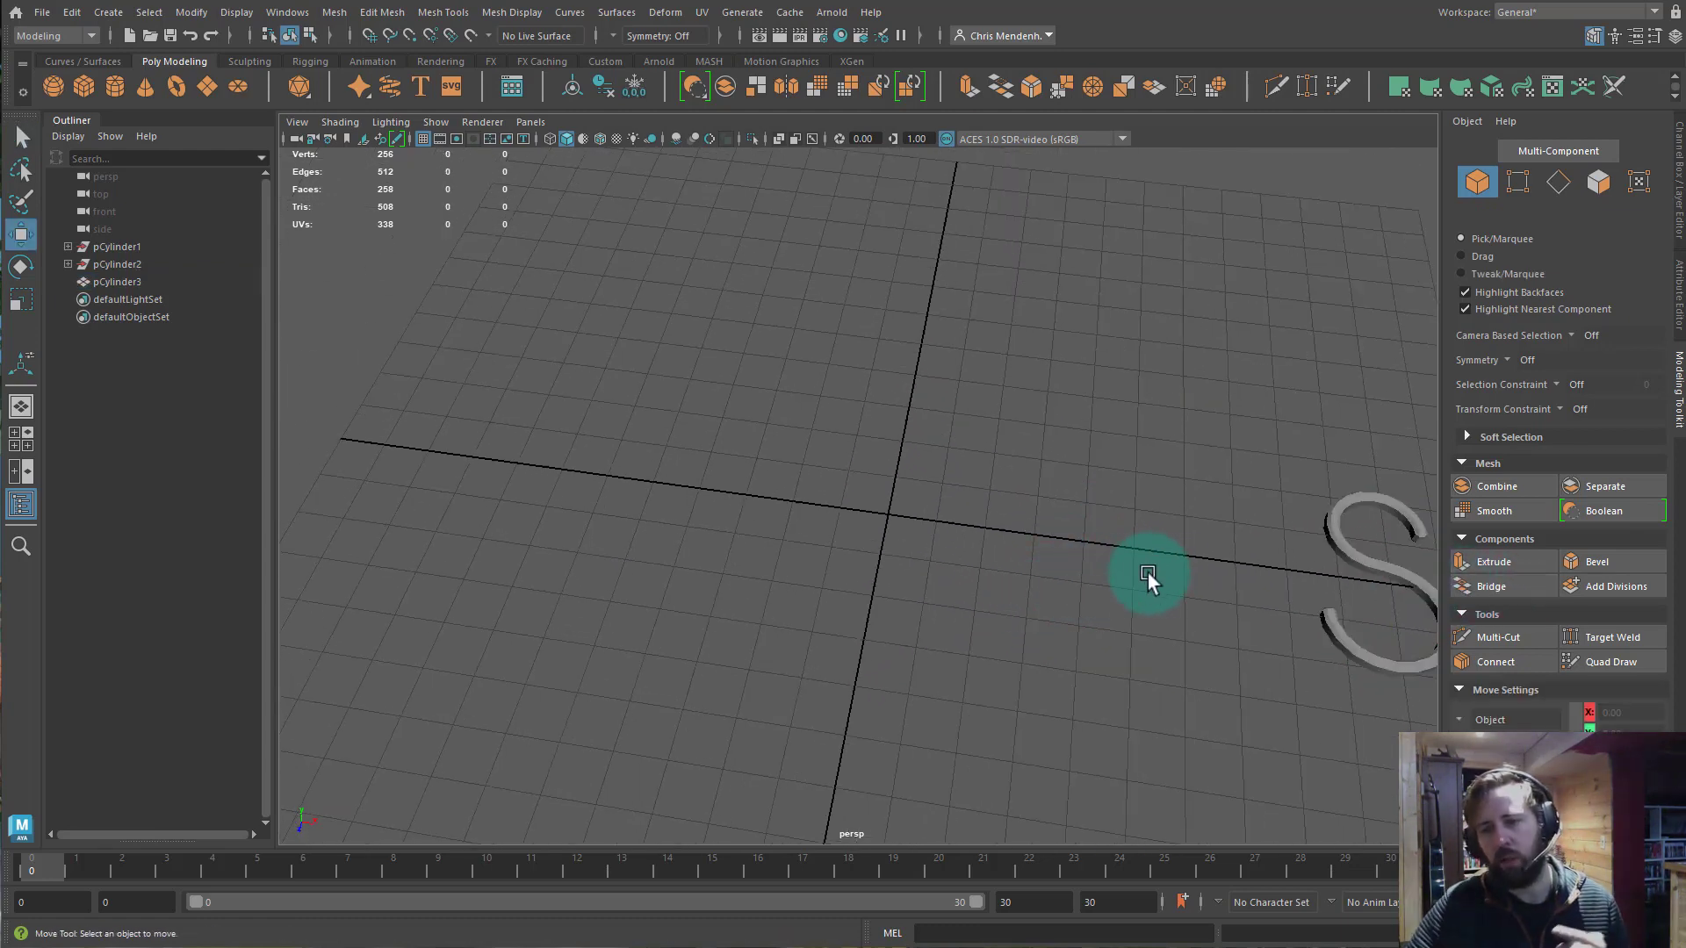
click(1382, 581)
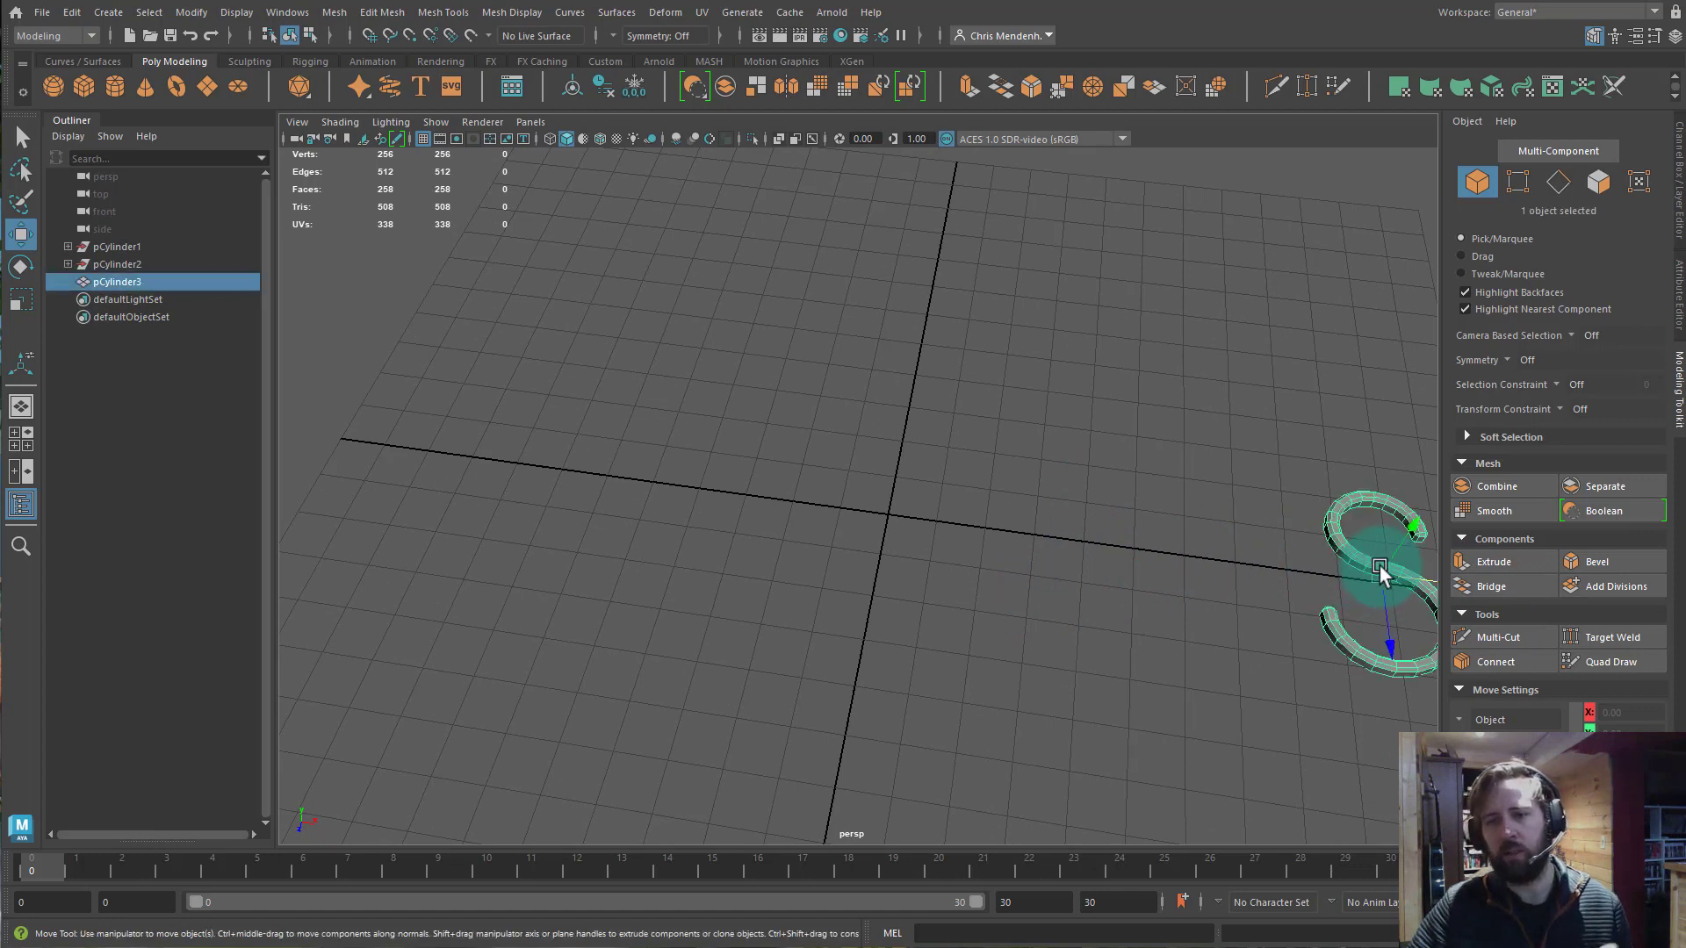
click(849, 512)
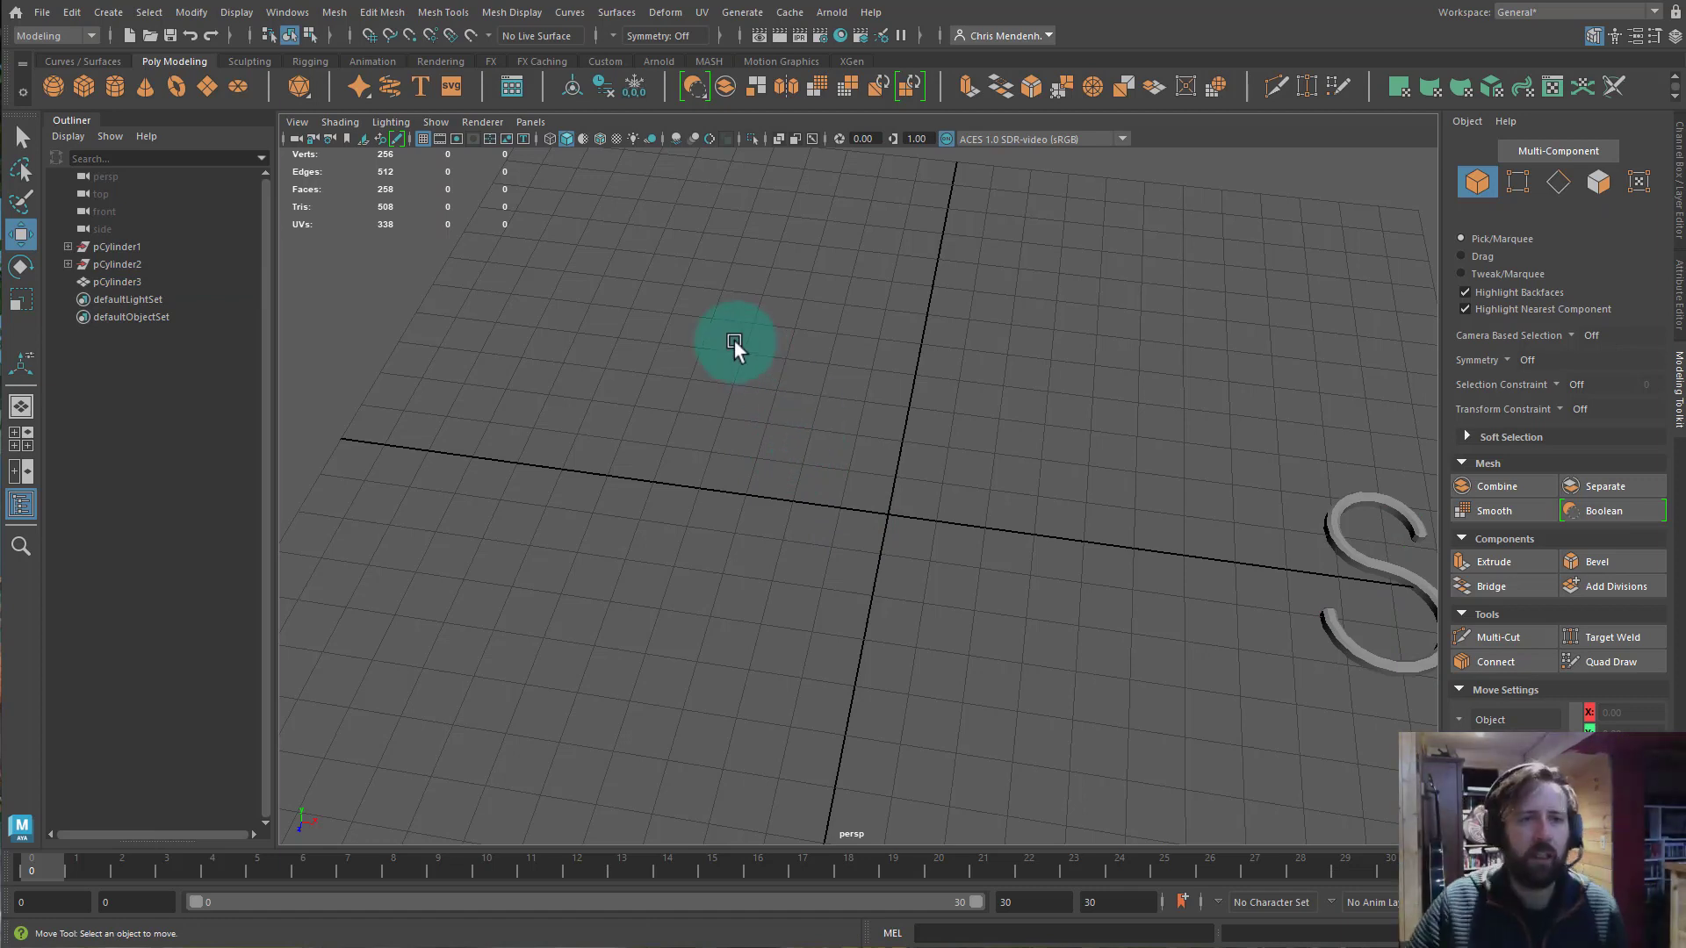
Create a polygon cylinder at the origin and widen it in X and Z to a scale of 8.25, forming a flat disc.
click(114, 86)
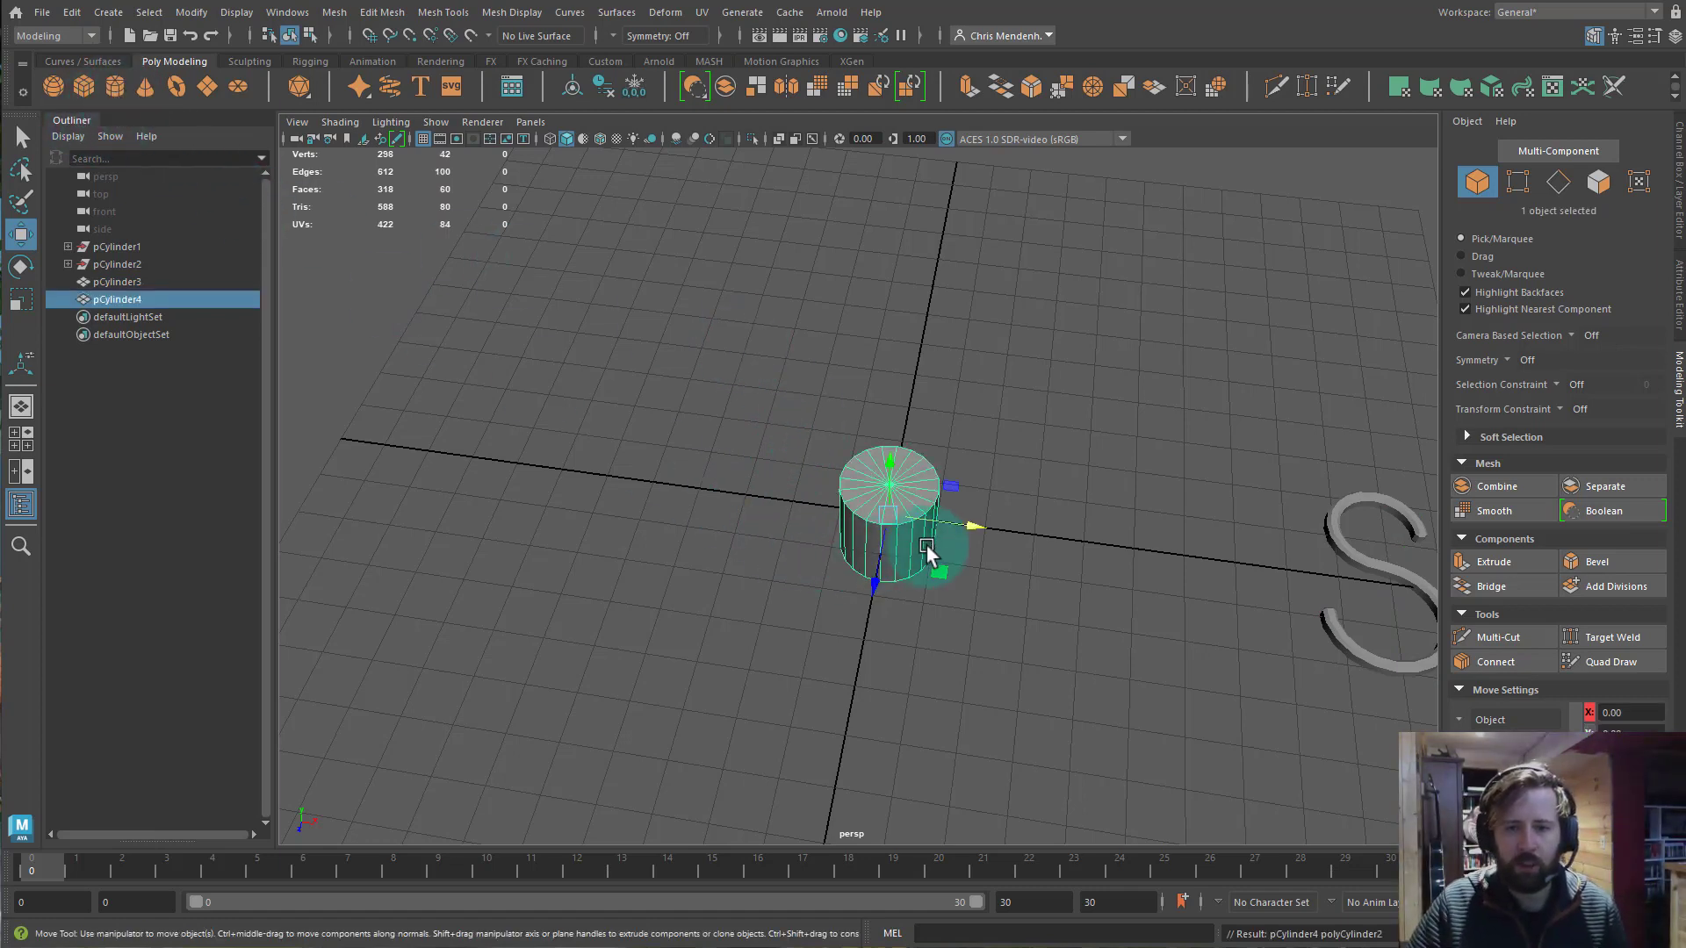
key(r)
mouse_move(962, 562)
alt+mouse_down()
mouse_move(1054, 595)
mouse_move(961, 587)
alt+mouse_up()
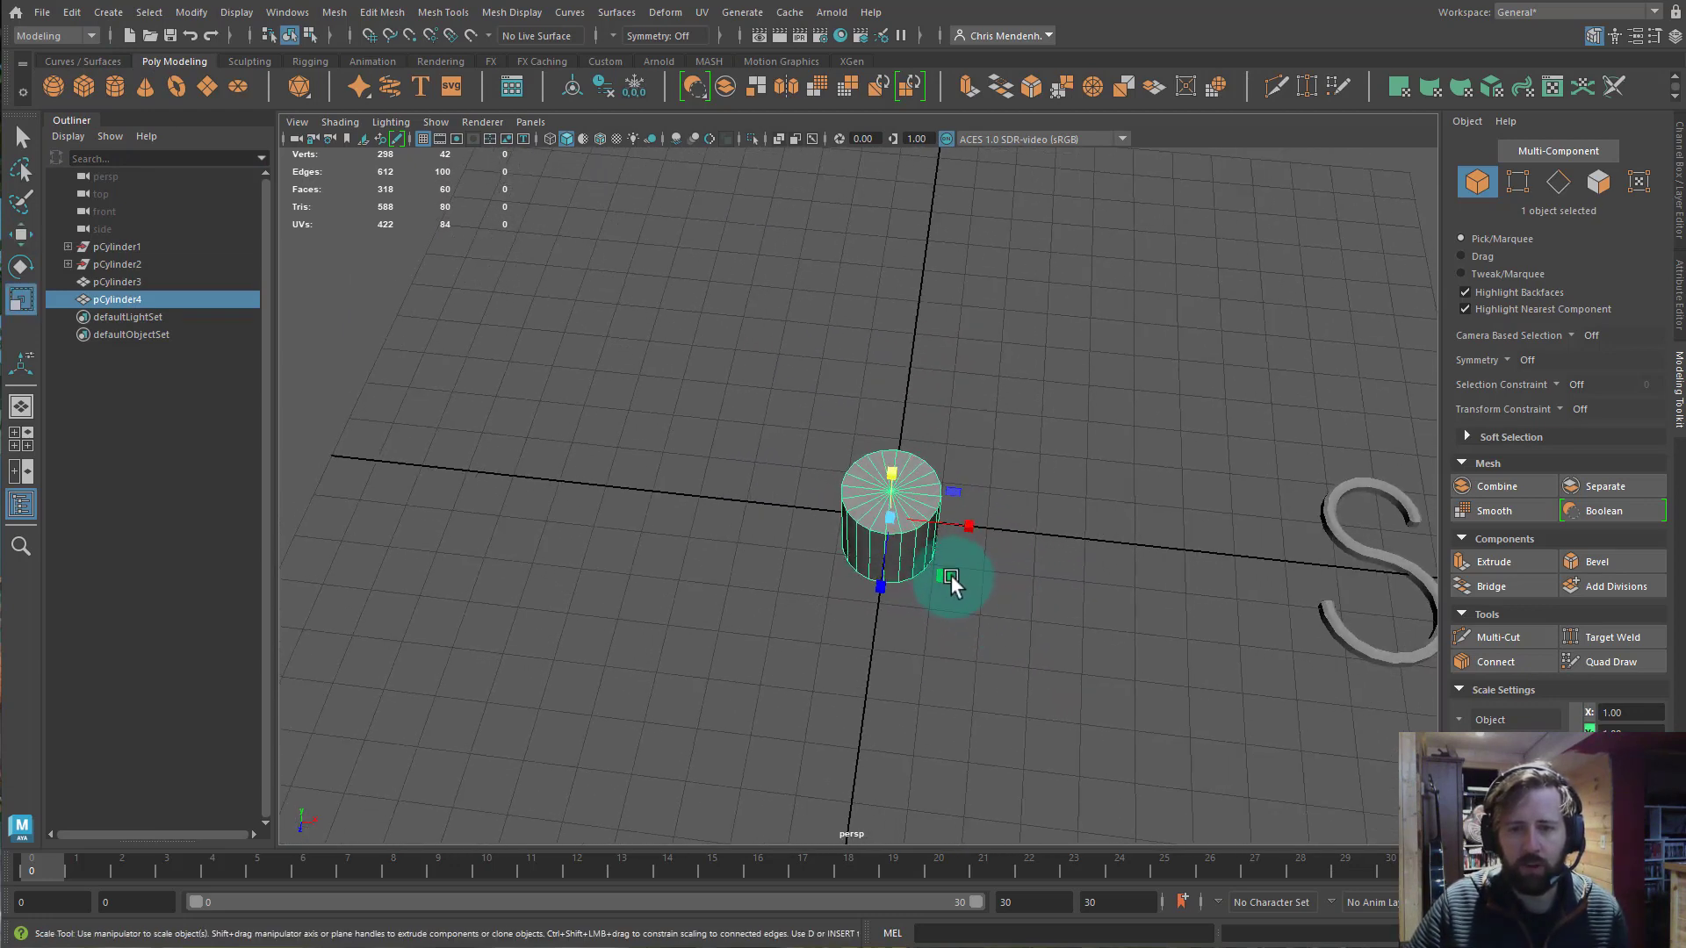
click(943, 575)
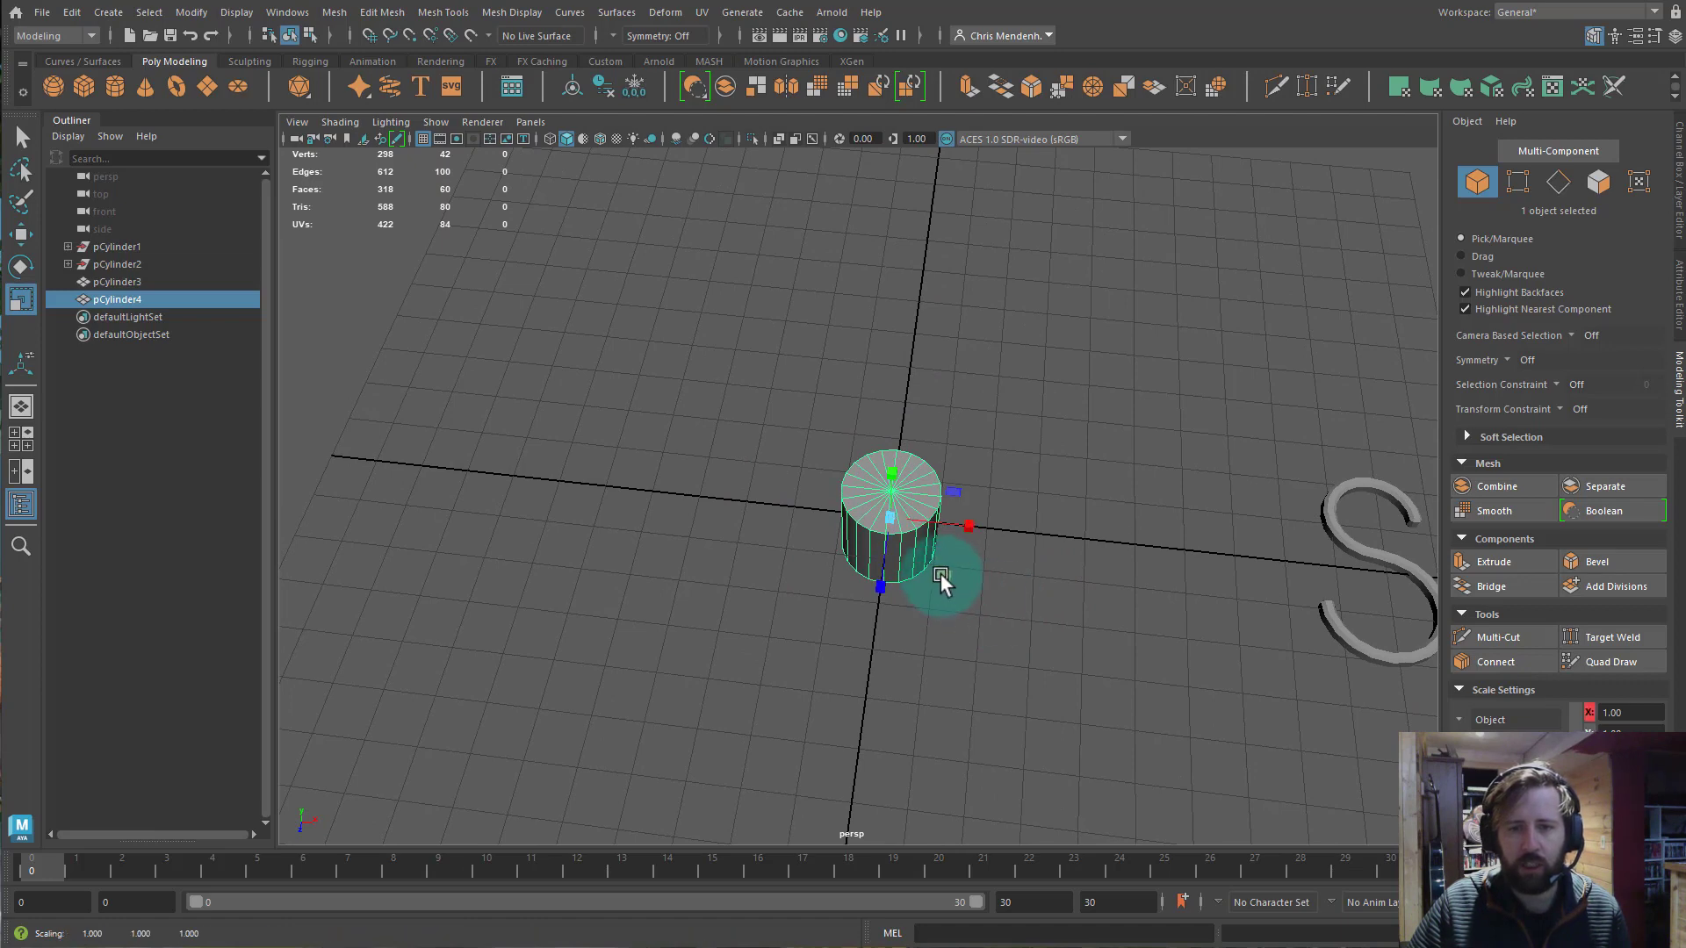
middle_drag(940, 572, 1211, 677)
alt+drag(1212, 677, 1103, 519)
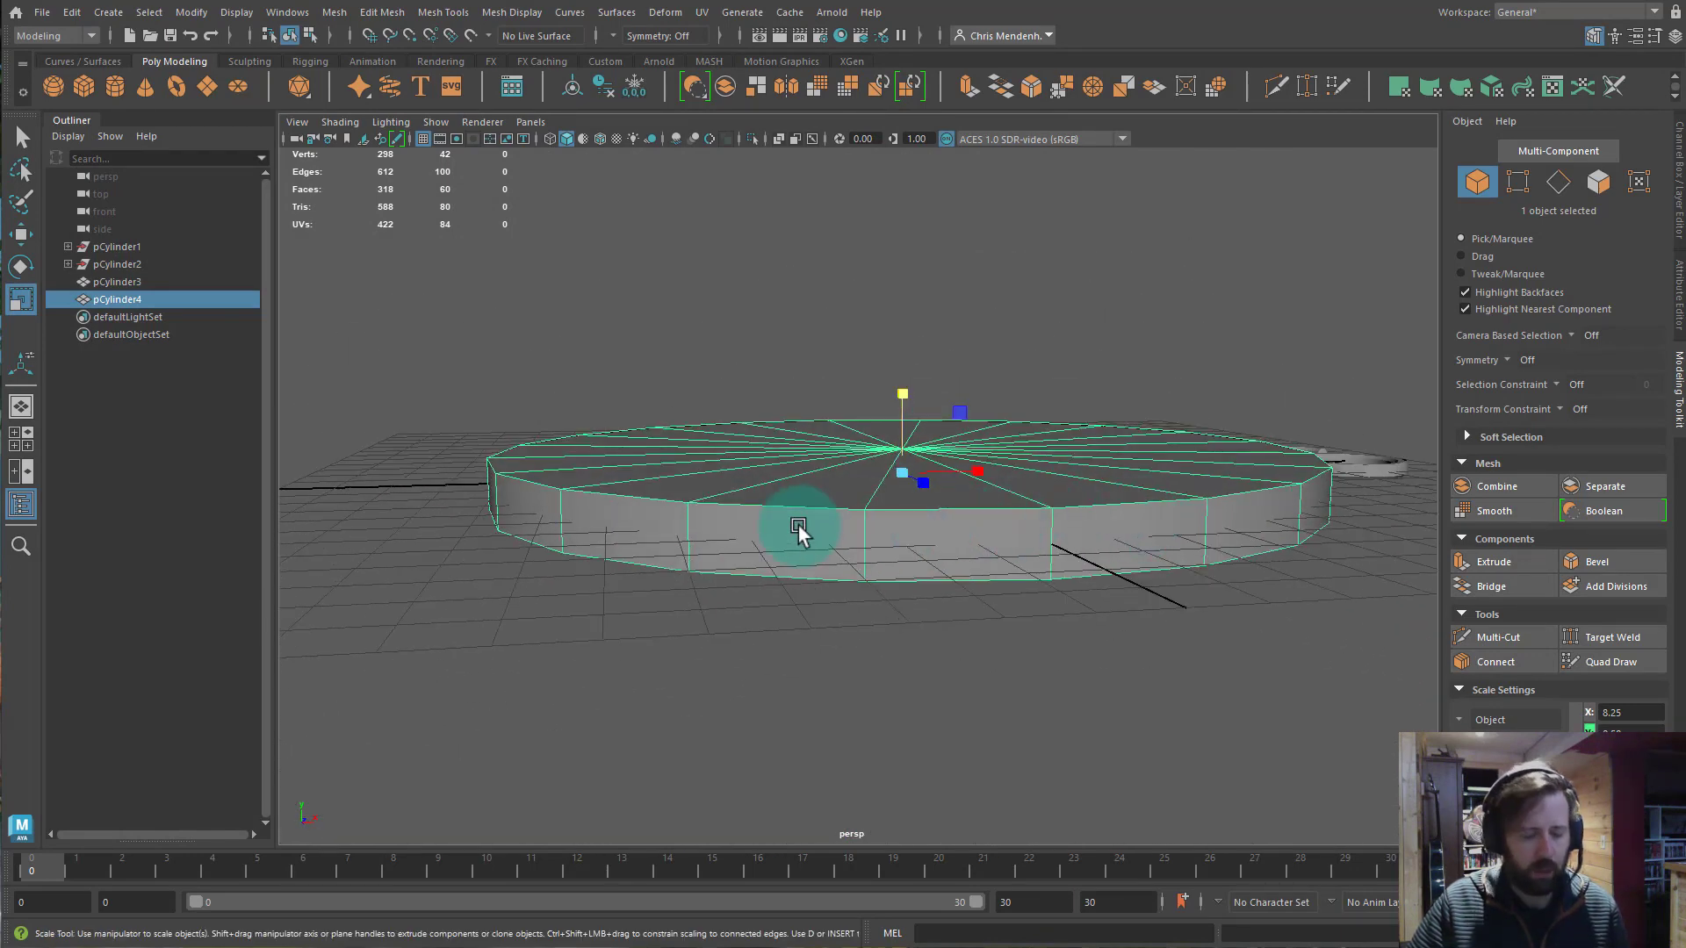
Insert an edge loop with Multi-Cut around the disc's side wall, halfway up its height.
key(F8)
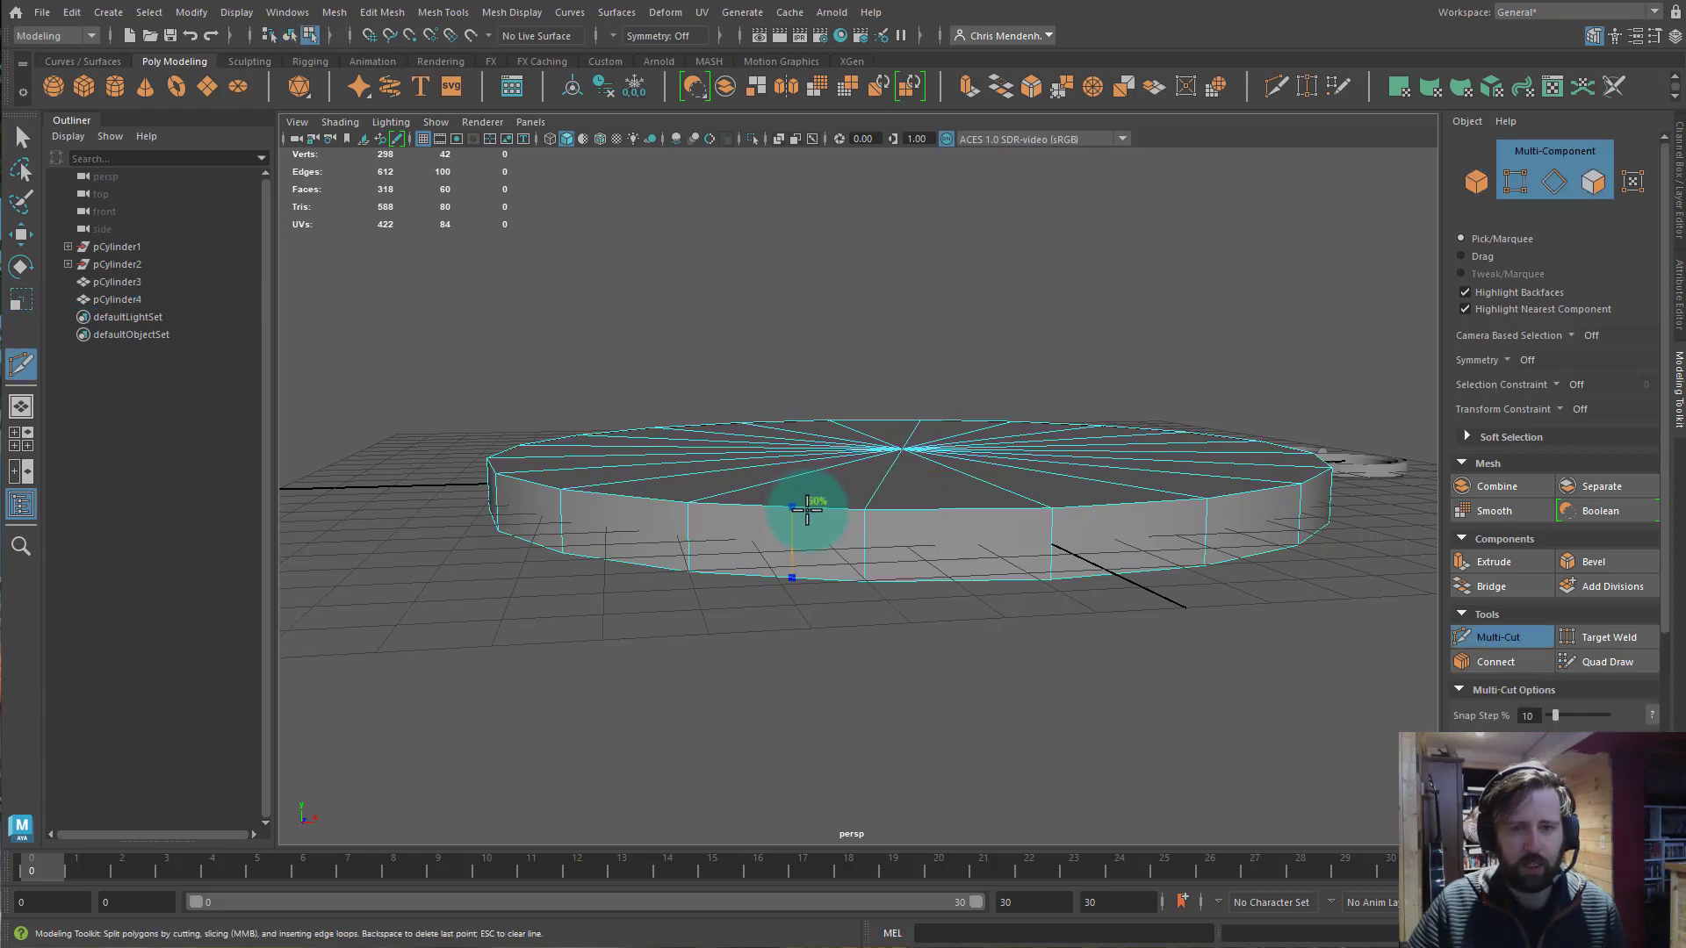
click(1501, 640)
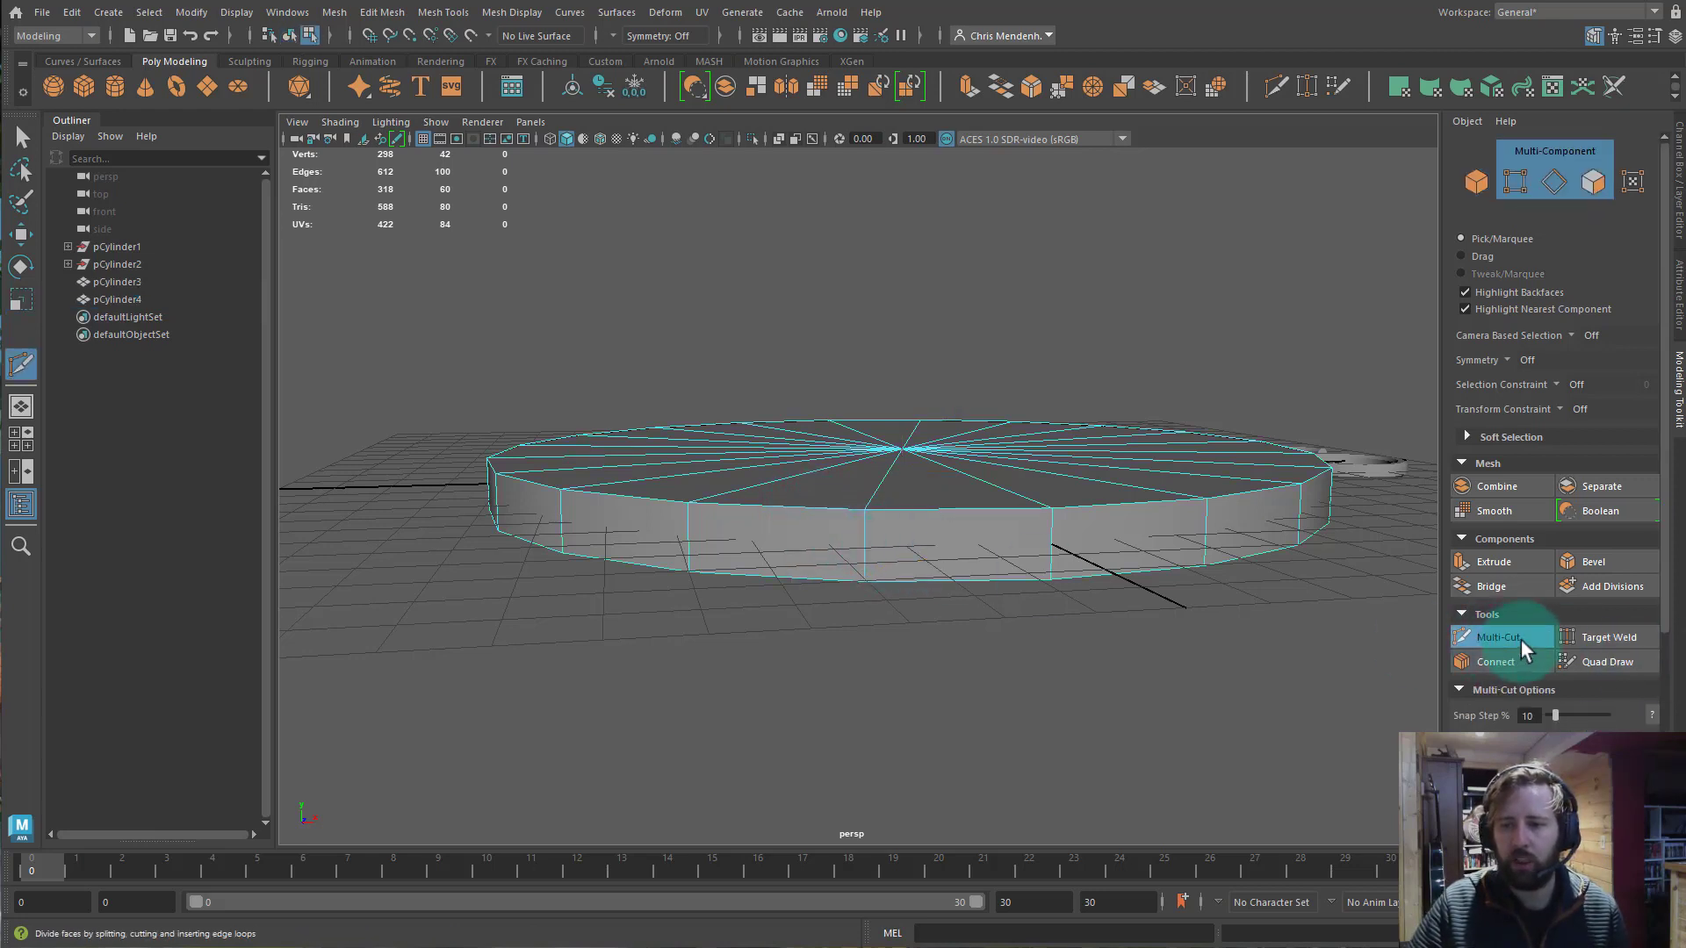
click(864, 562)
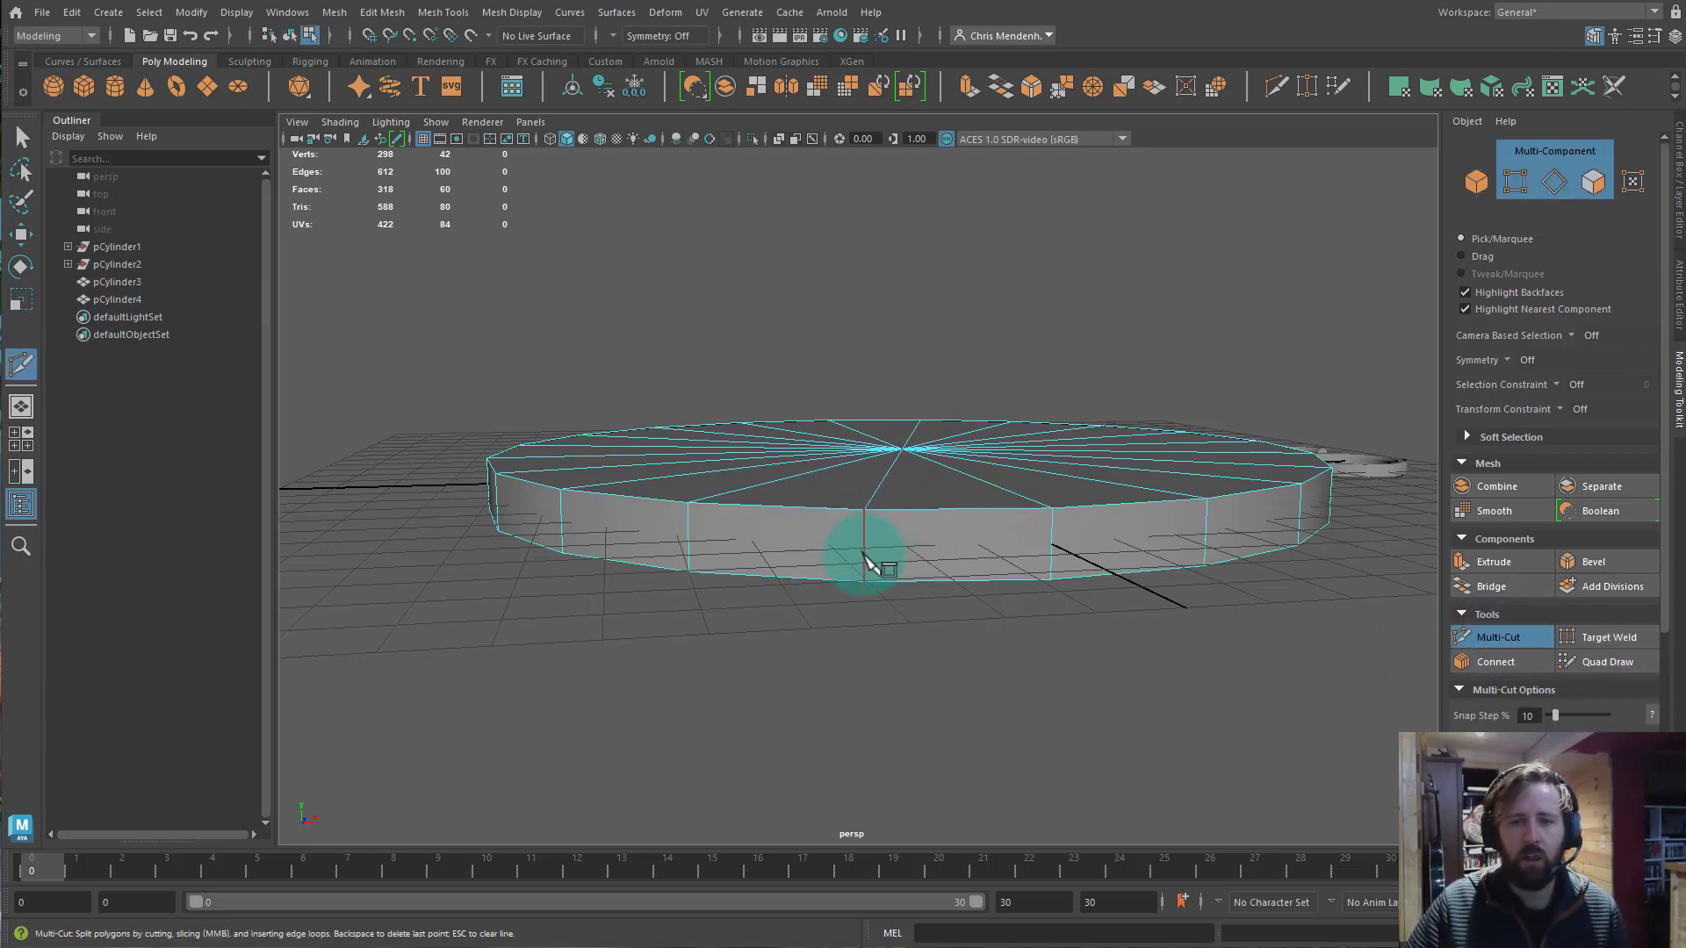
key(ctrl)
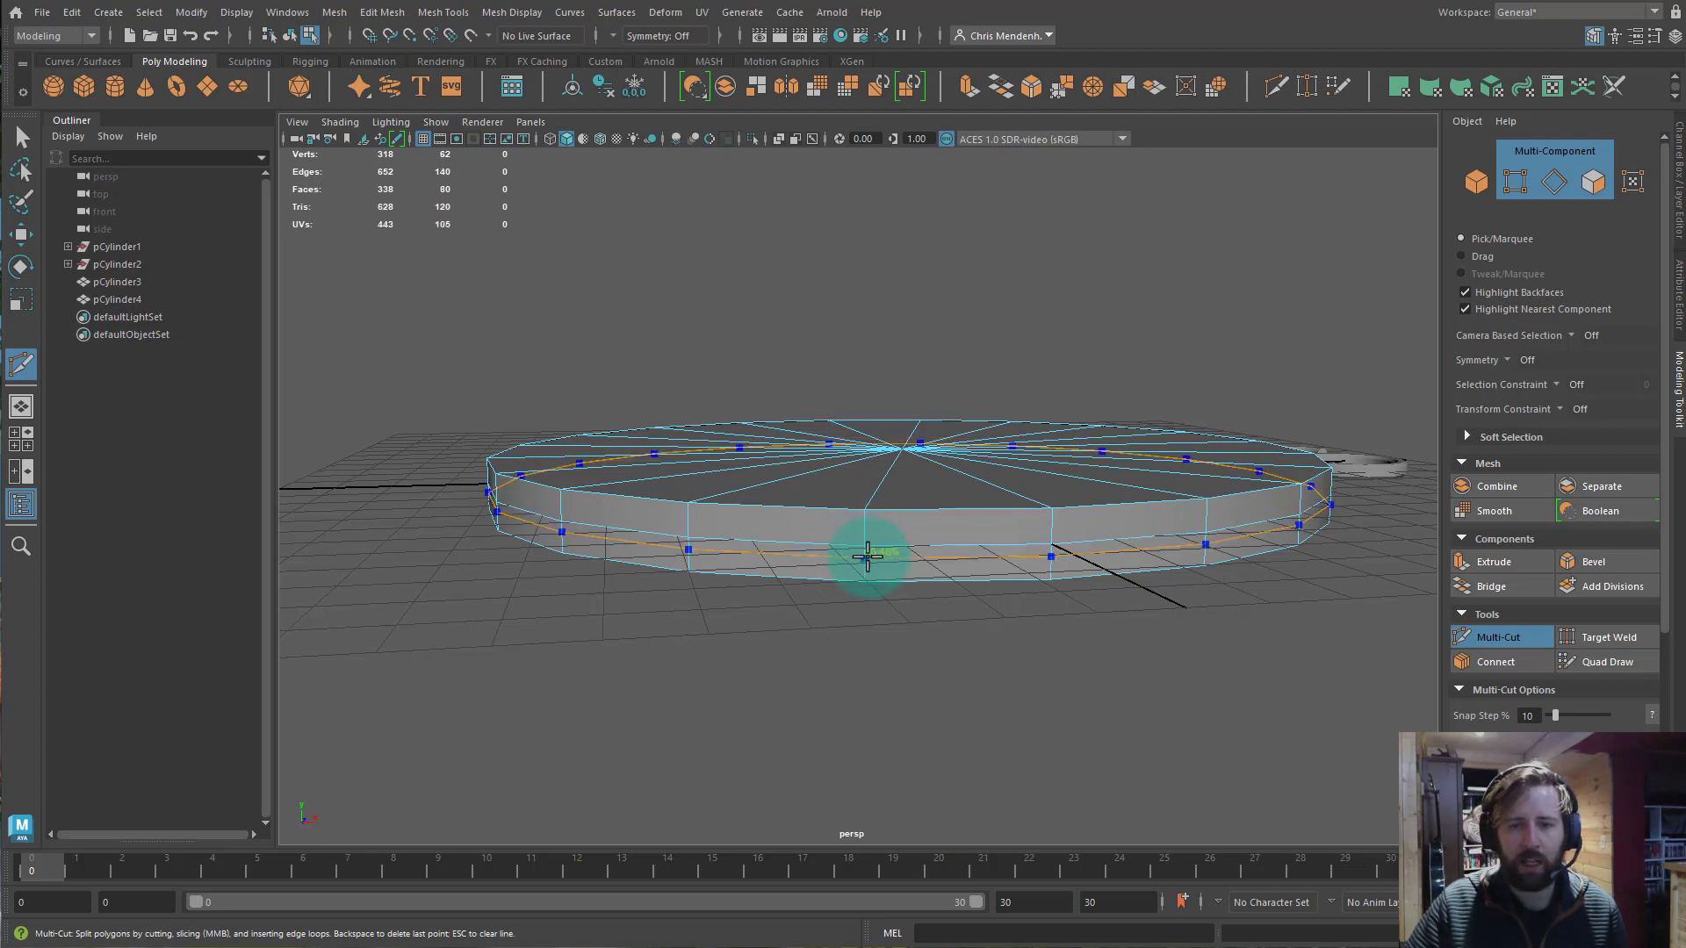
ctrl+click(868, 557)
alt+drag(922, 591, 858, 550)
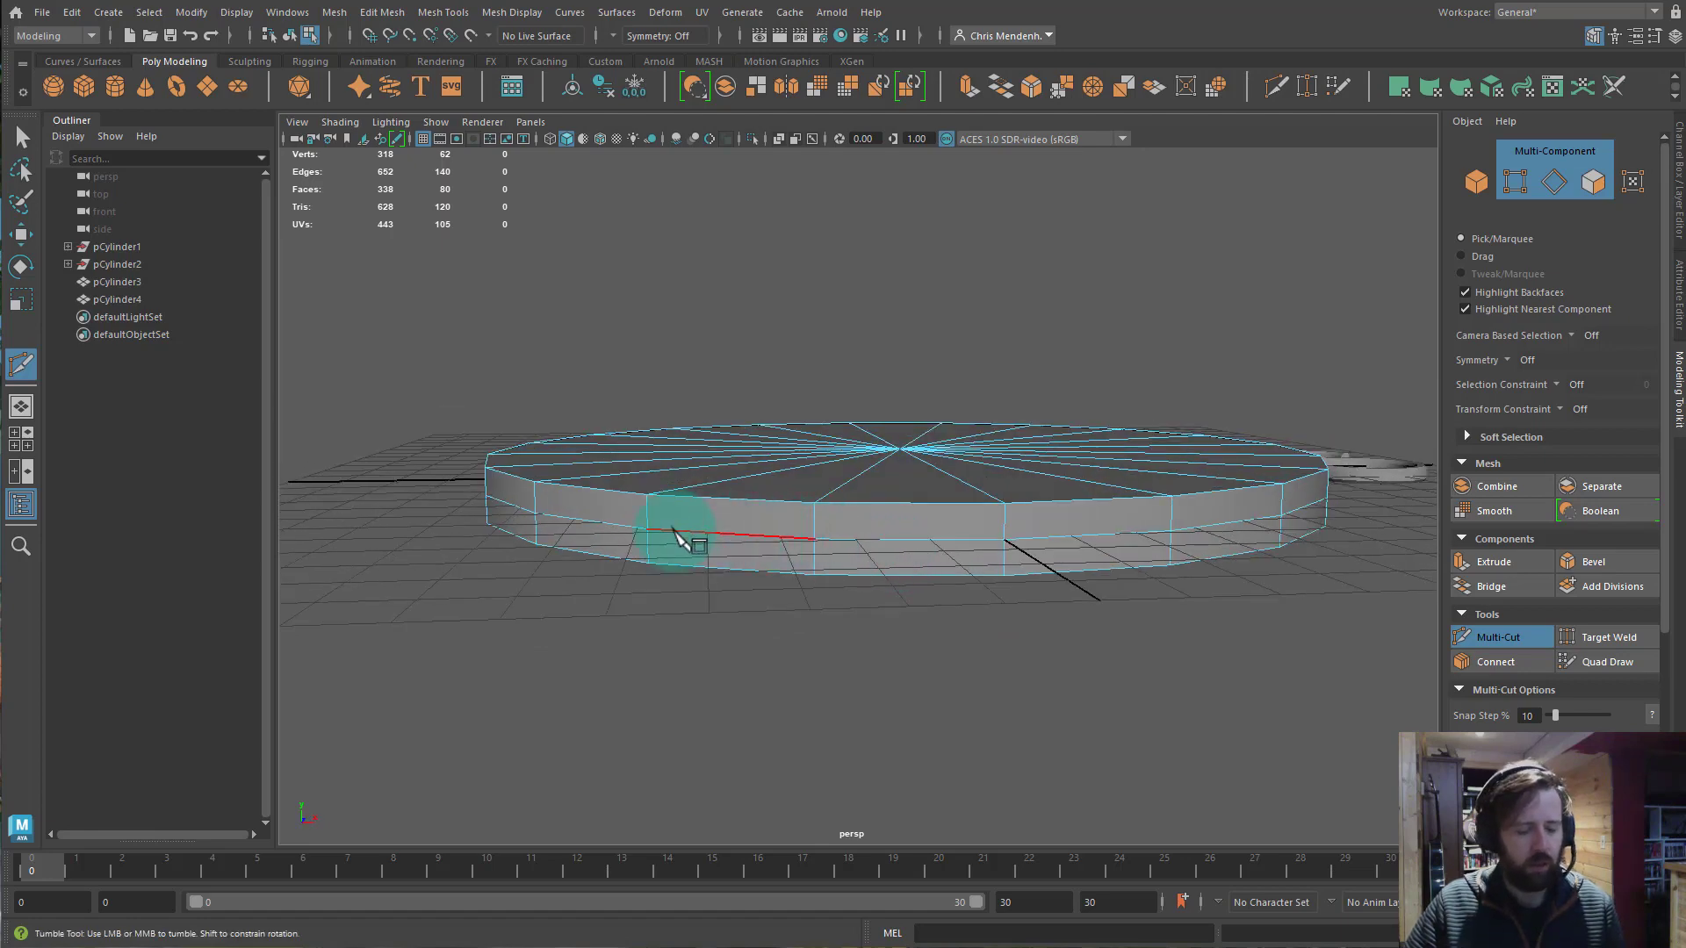
Bevel the disc's upper and lower rim edge loops with a fraction of 0.734.
key(q)
key(F10)
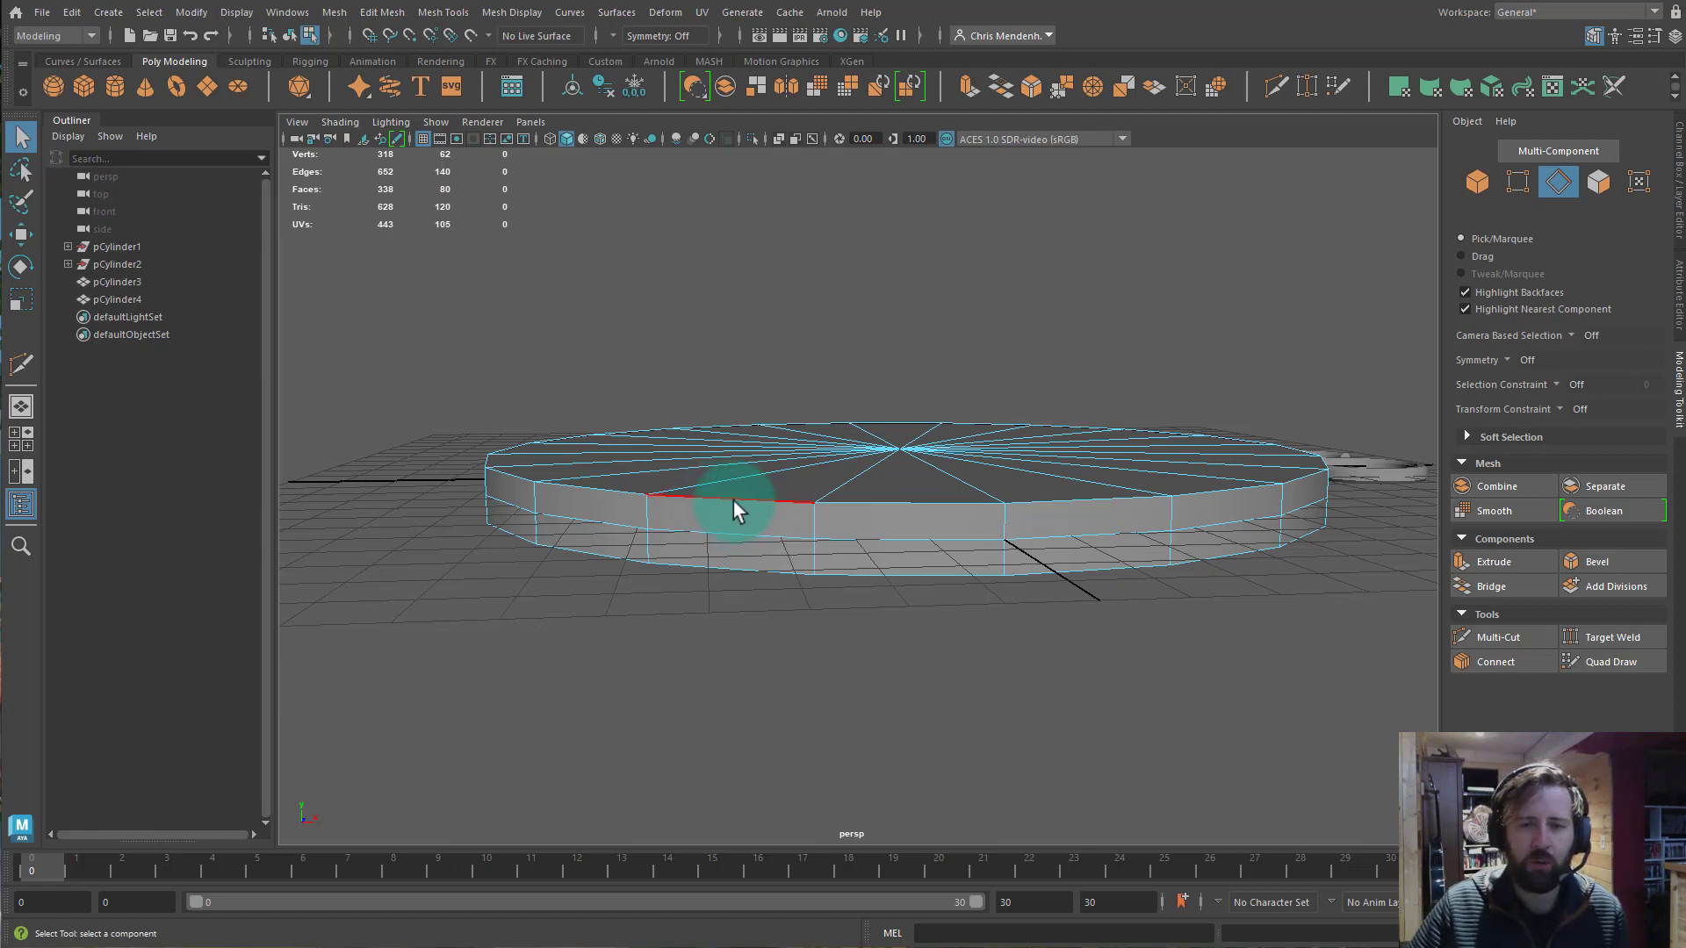
double_click(735, 504)
alt+drag(884, 553, 874, 526)
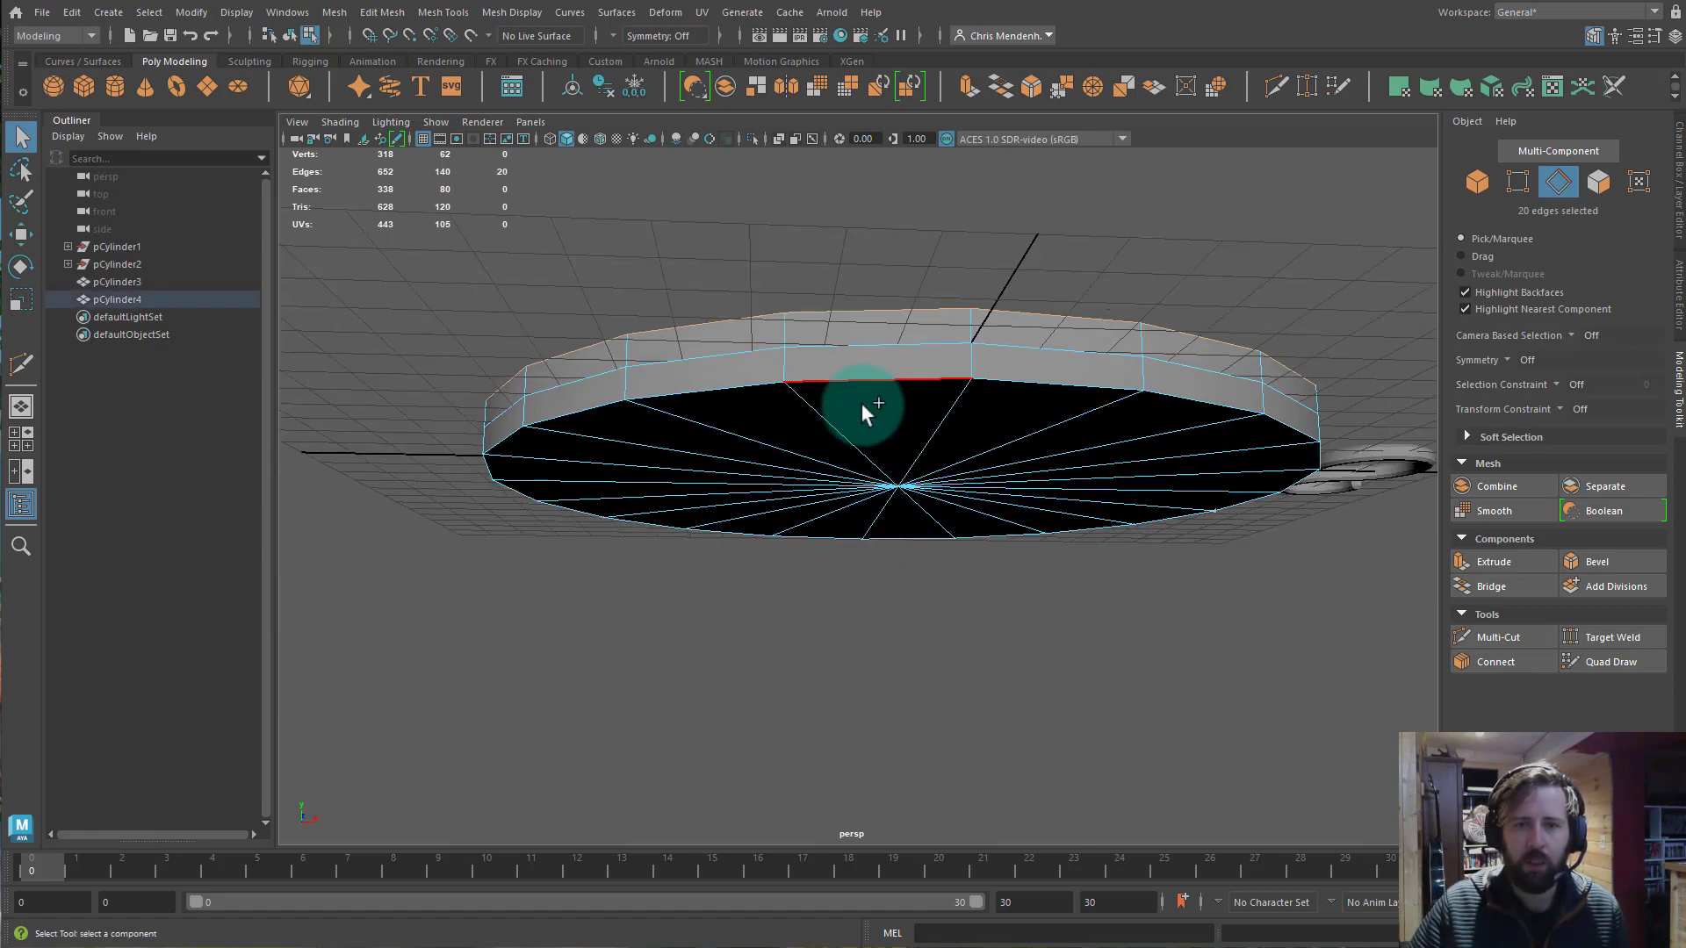
shift+double_click(882, 385)
alt+drag(883, 380, 940, 320)
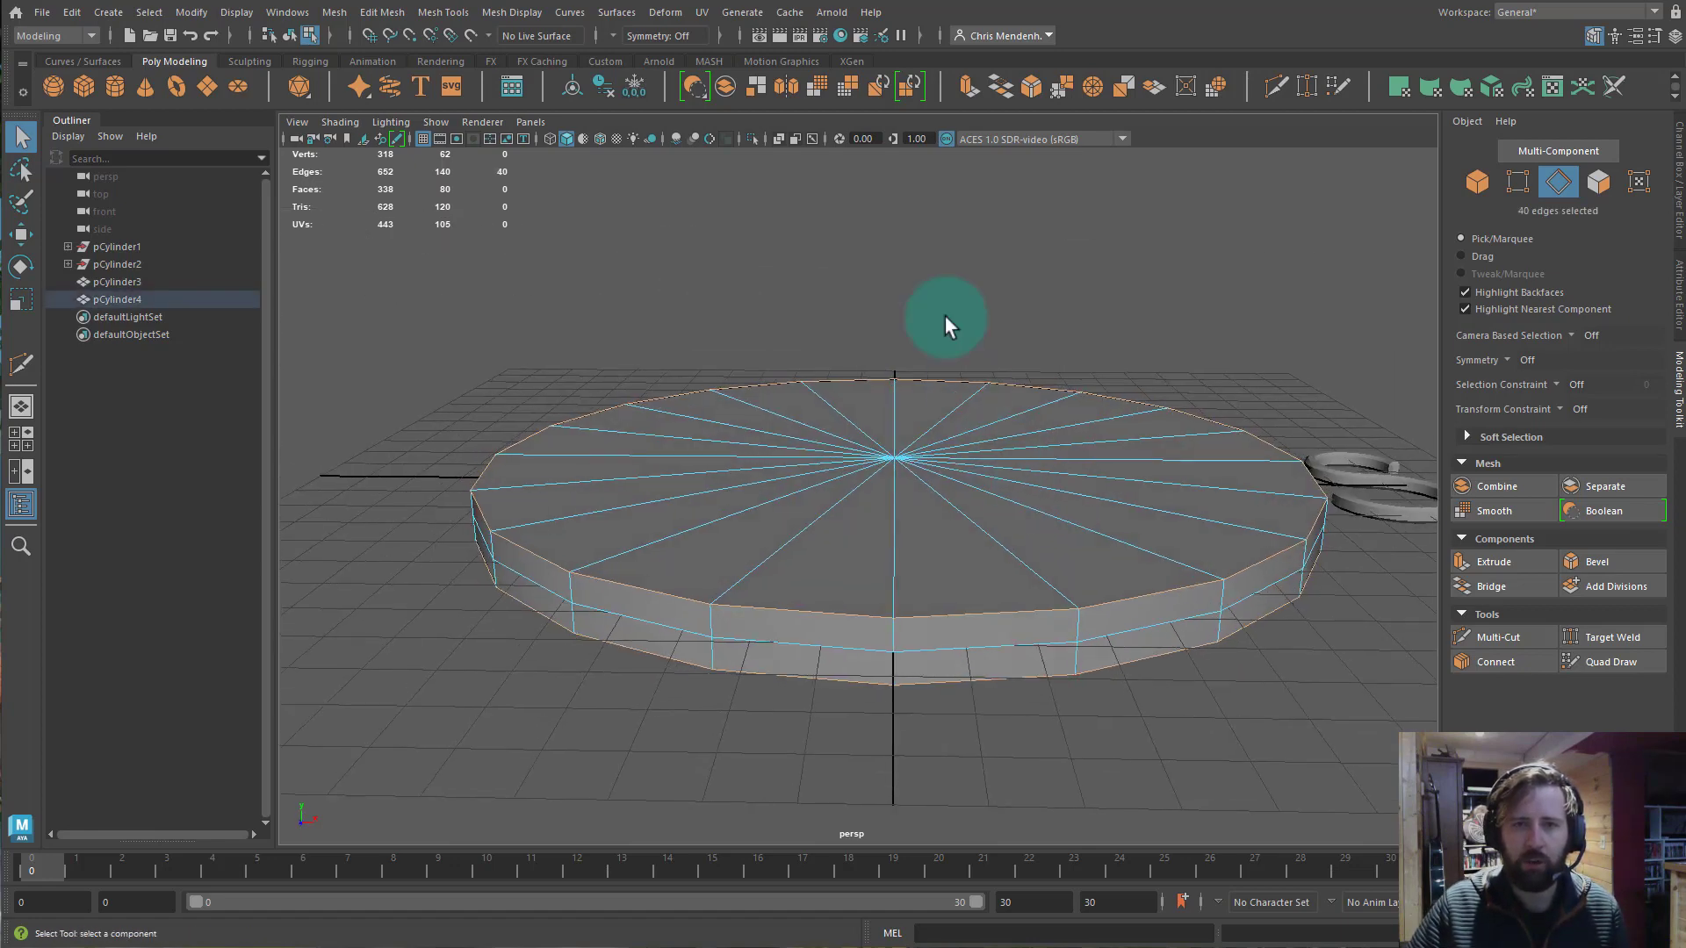
click(1034, 94)
mouse_move(824, 488)
alt+mouse_down()
mouse_move(843, 460)
mouse_move(834, 479)
alt+mouse_up()
click(508, 239)
drag(507, 239, 714, 251)
alt+middle_drag(669, 411, 700, 264)
alt+right_drag(700, 264, 762, 279)
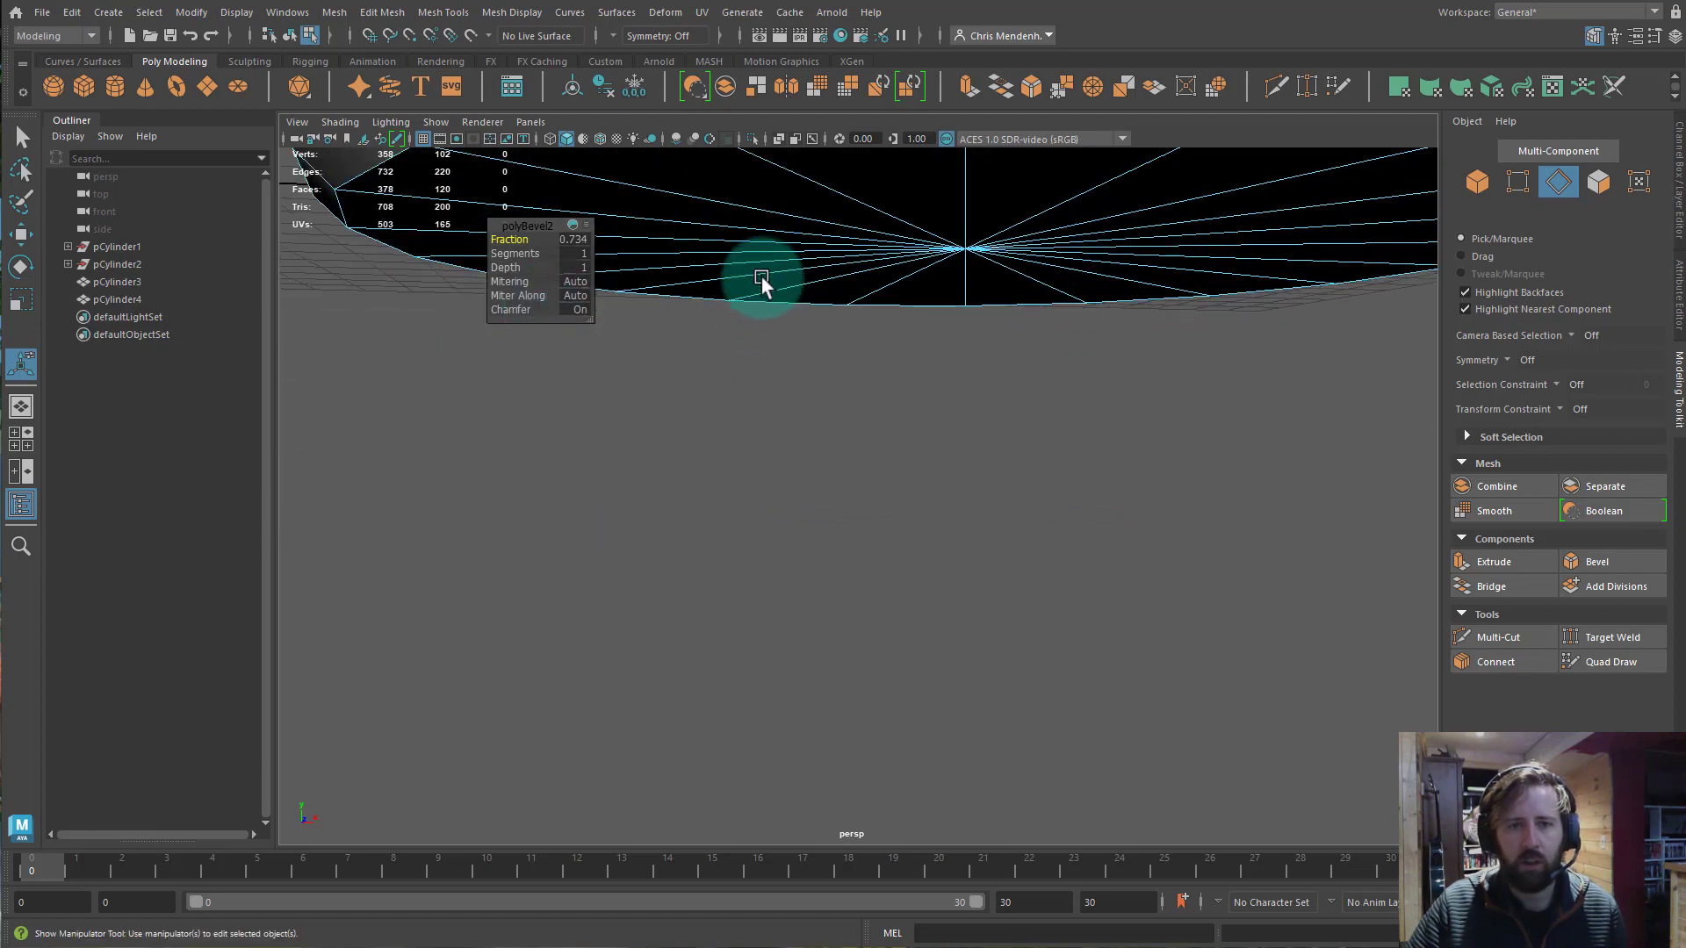
Try scaling the edge loop around the middle of the disc's side wall outward, undo the scaling, and delete the loop.
alt+drag(761, 279, 704, 451)
key(q)
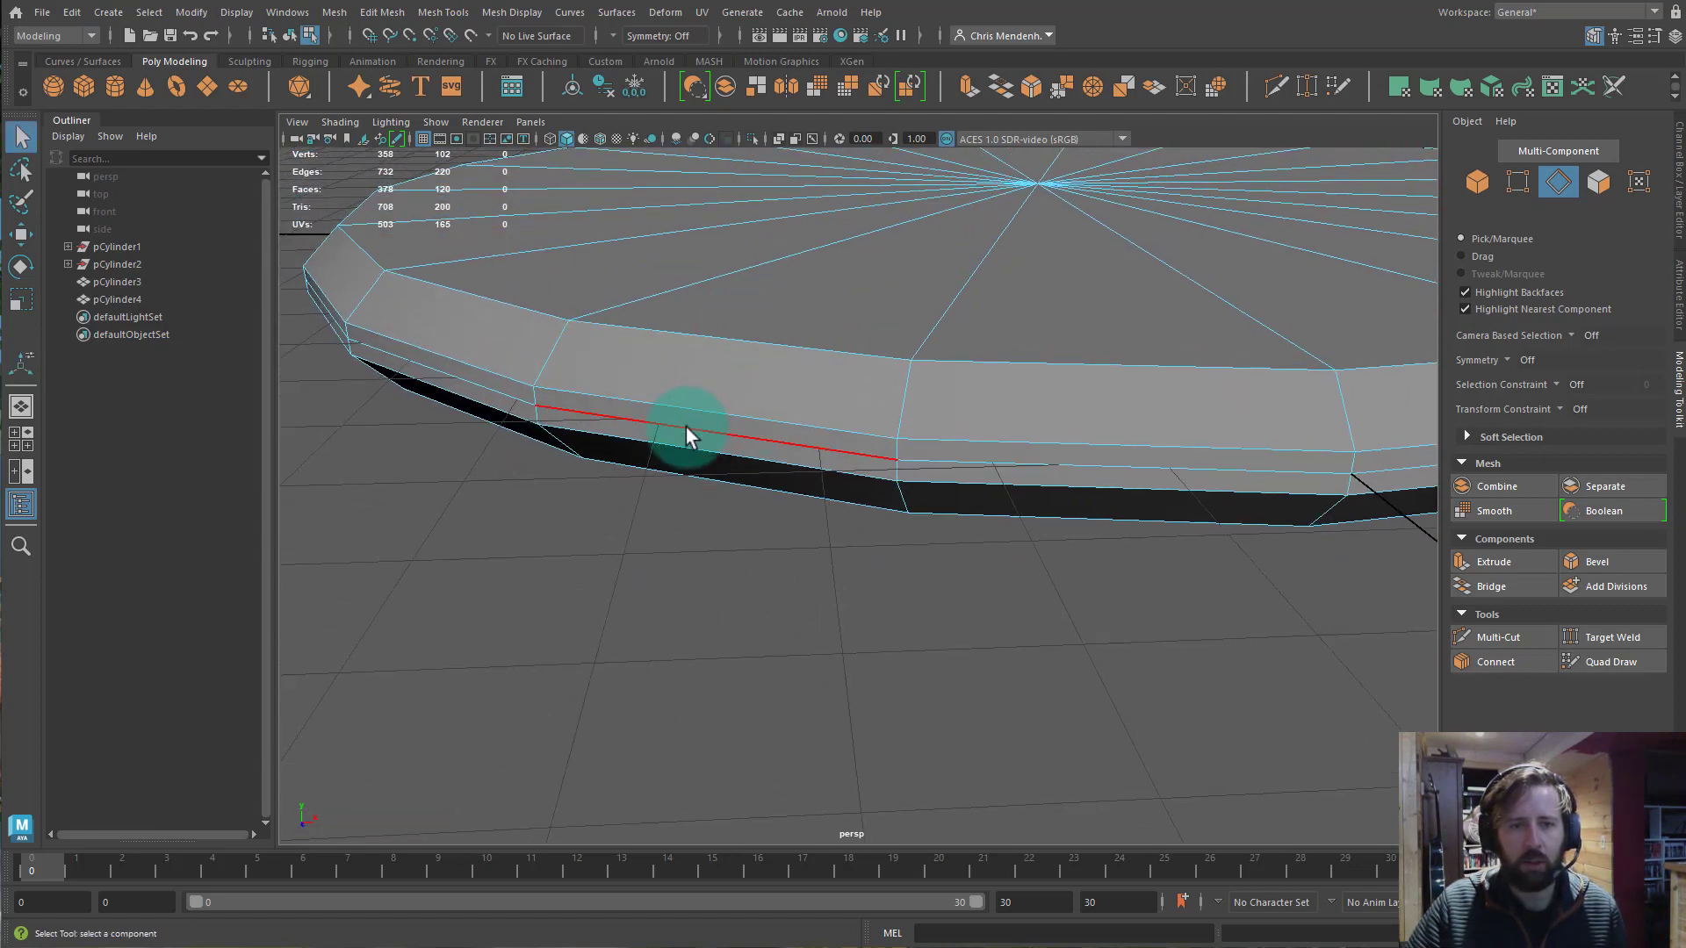
double_click(686, 429)
scroll(956, 356, down, 5)
key(r)
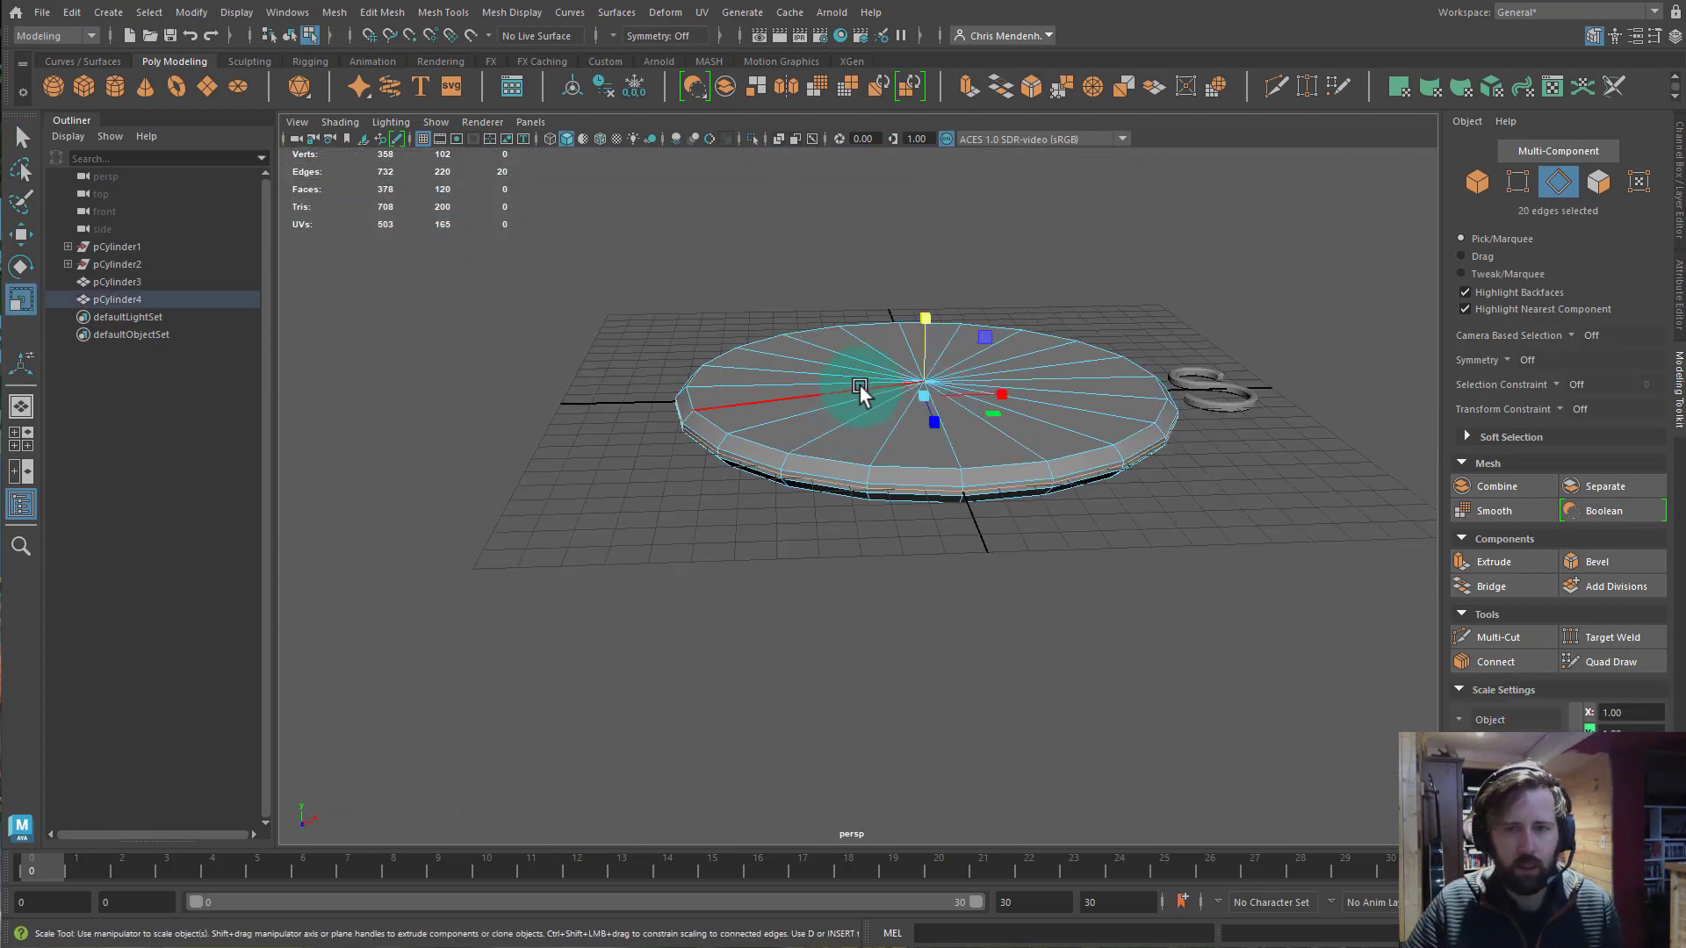
drag(989, 424, 1040, 440)
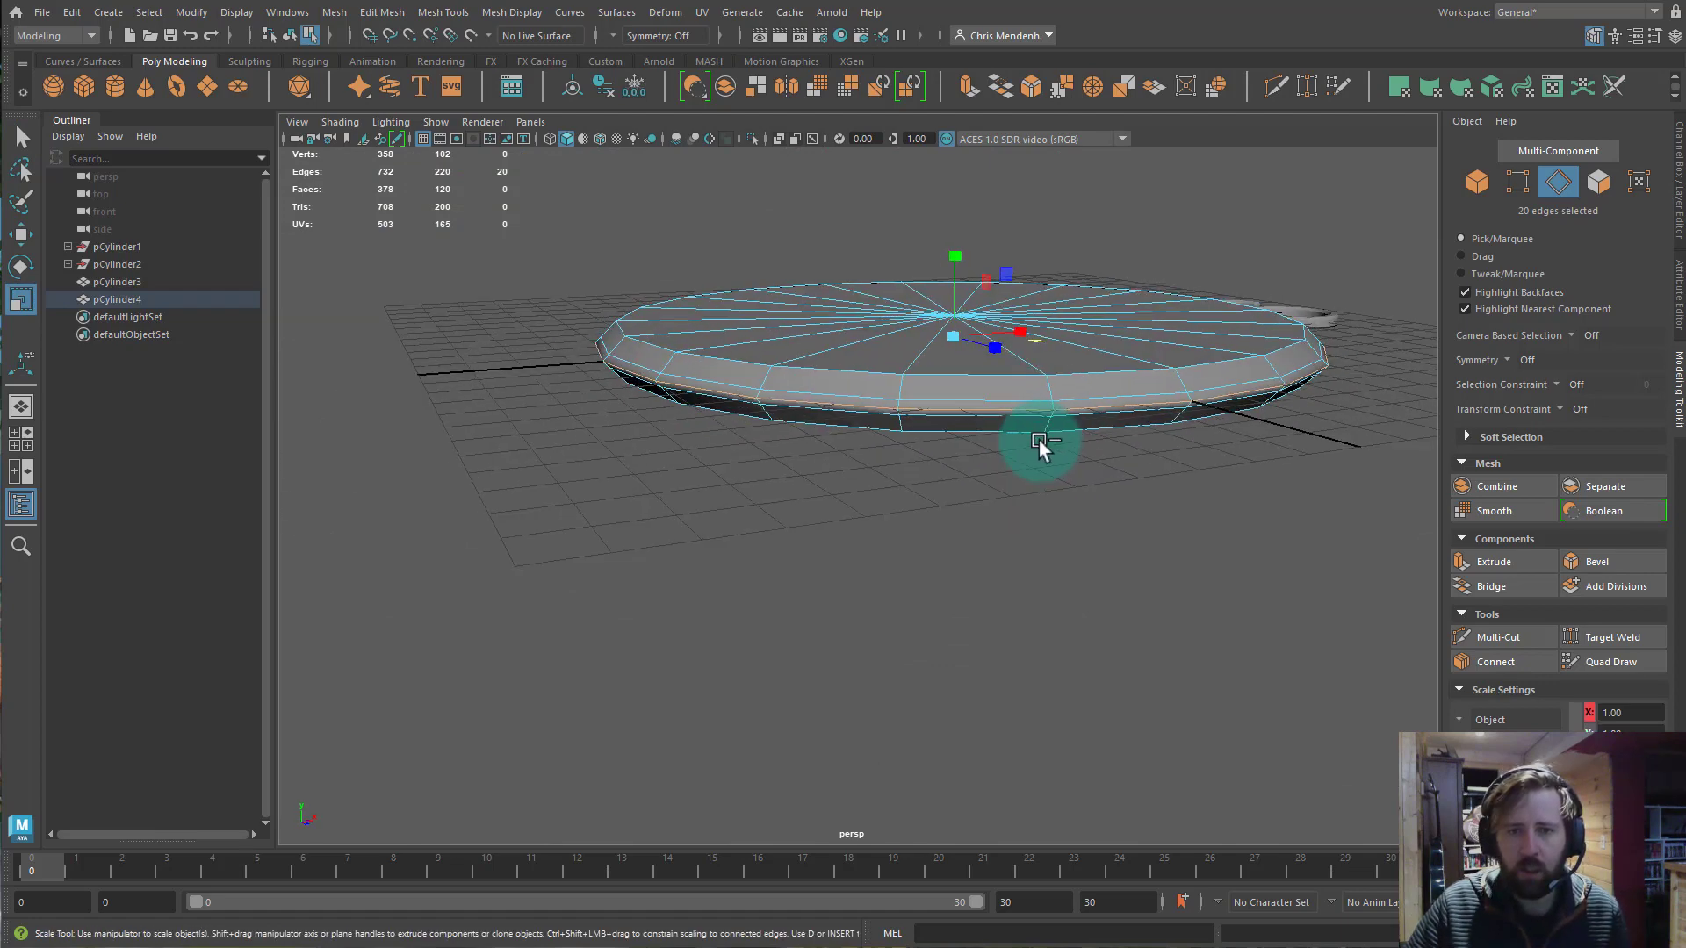
key(ctrl+z)
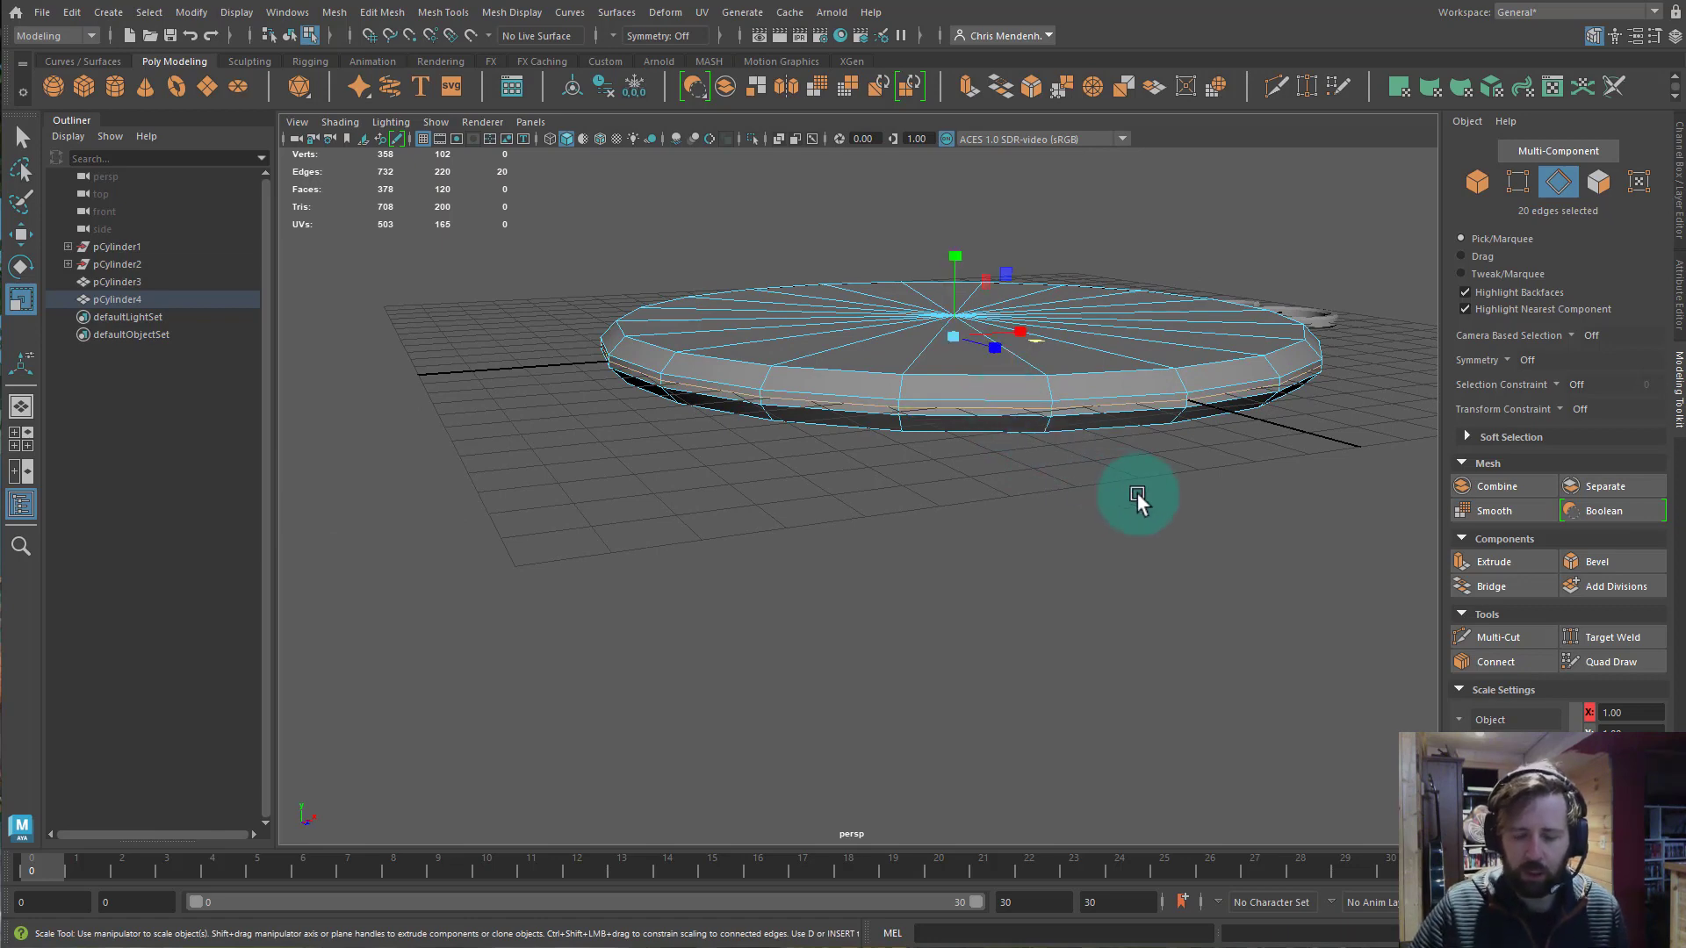
key(Delete)
alt+drag(1156, 501, 967, 404)
key(F8)
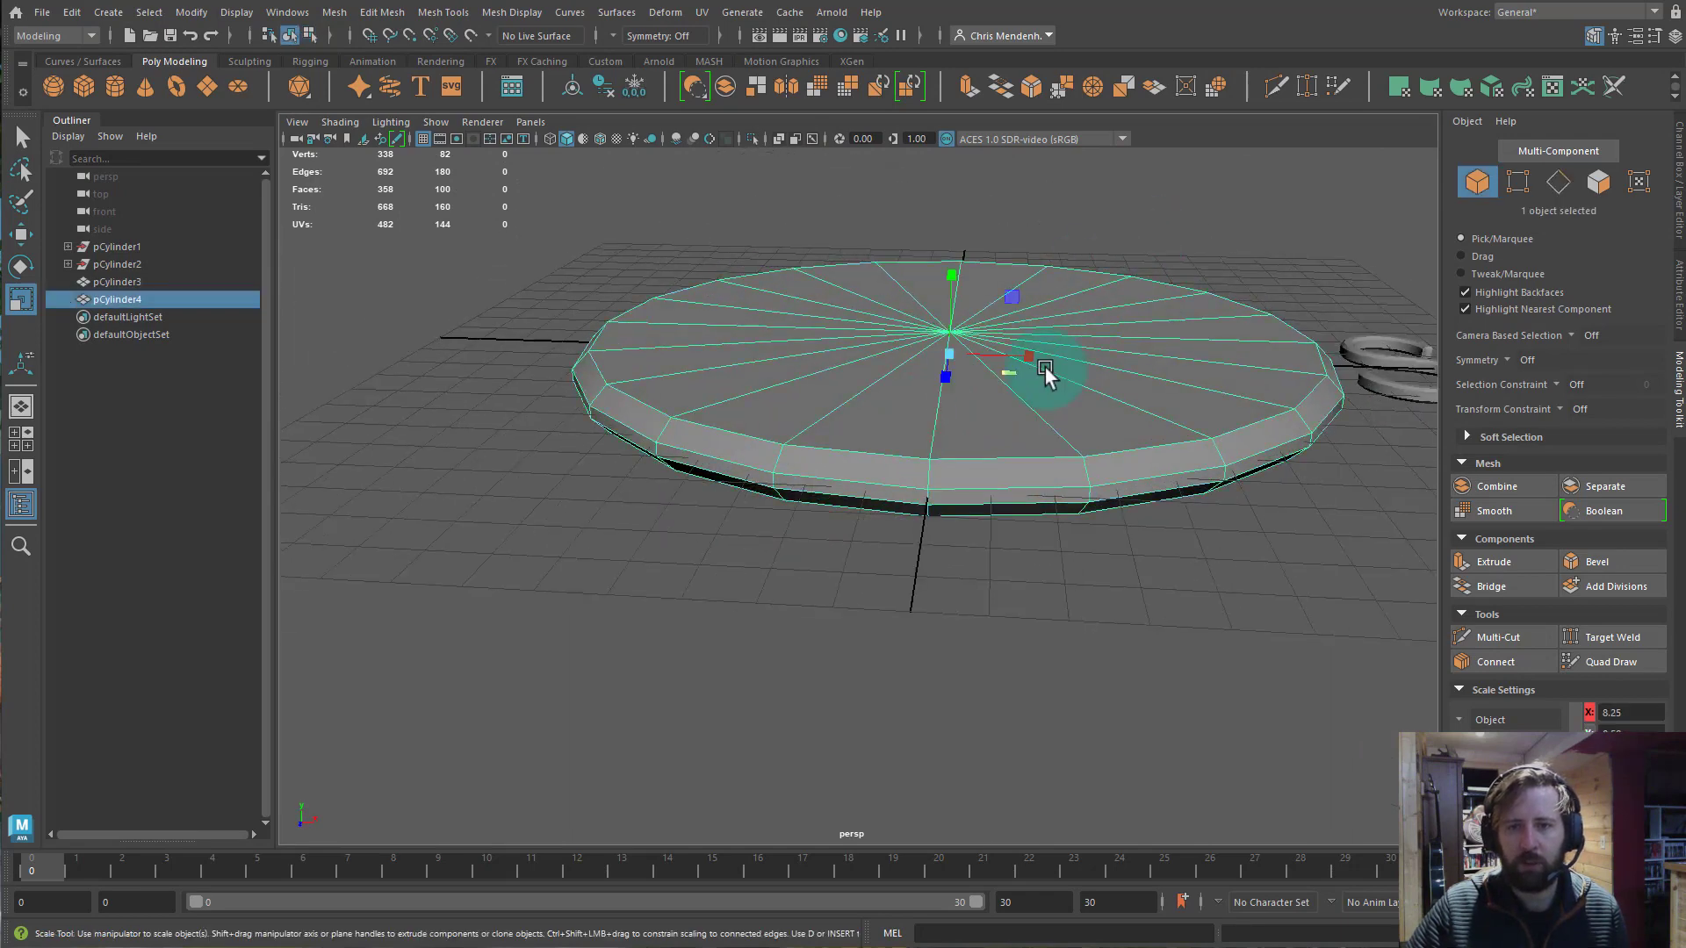
Select the S and stand it upright with a Rotate X of 90.
scroll(1124, 377, down, 4)
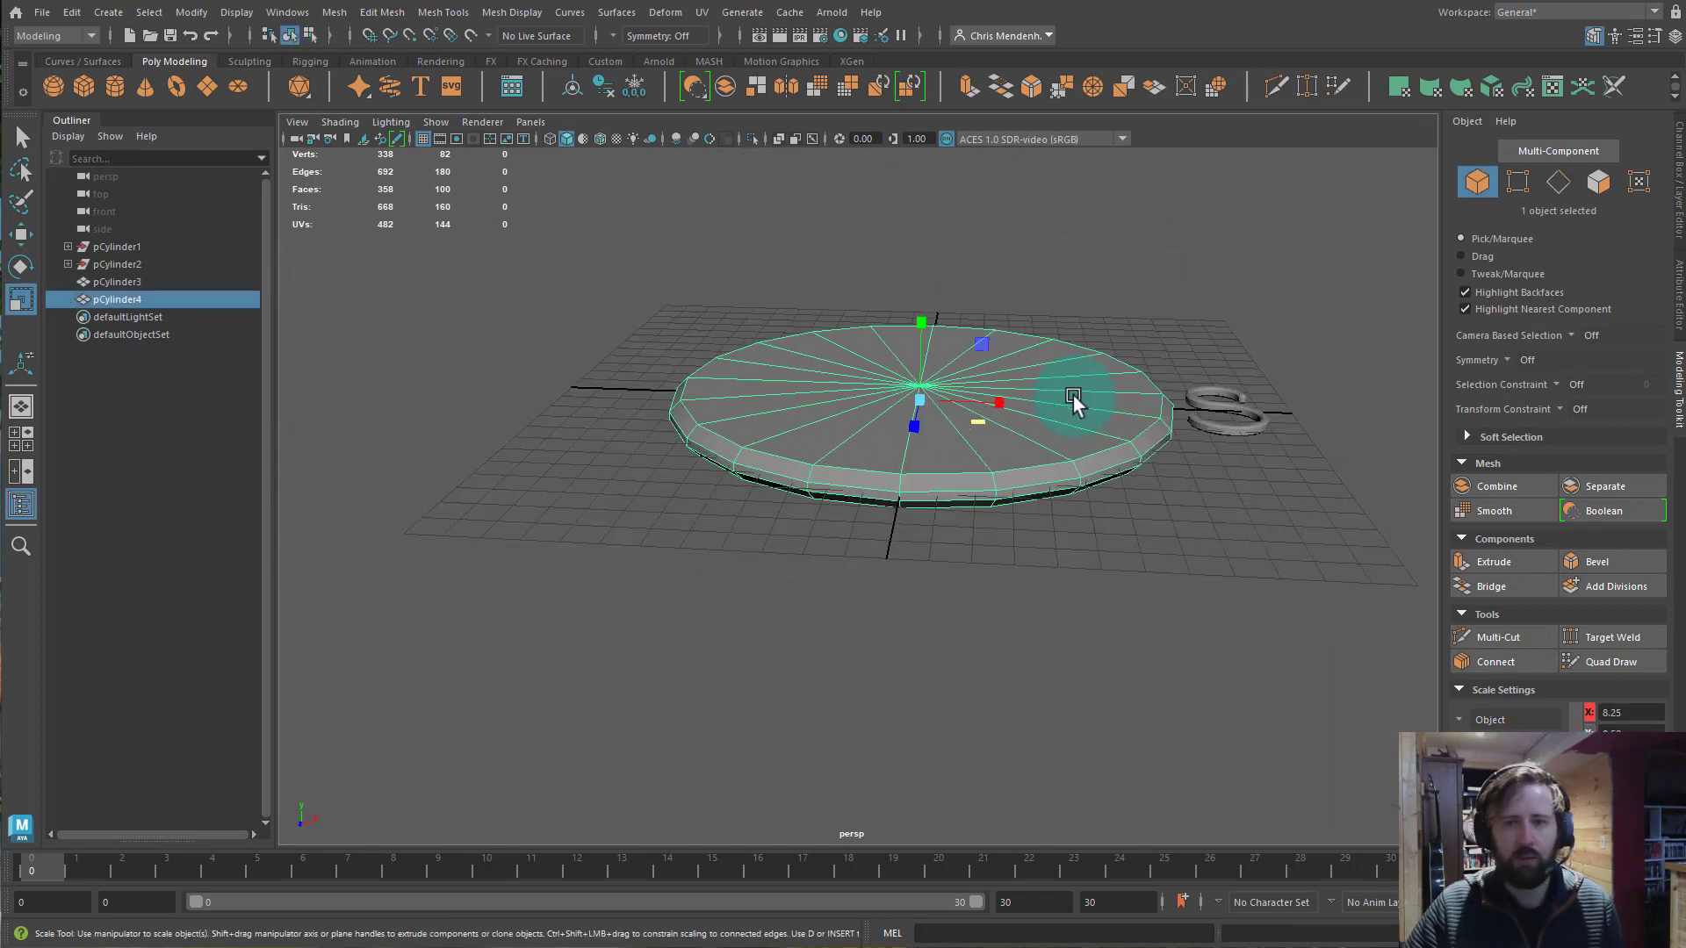
click(1240, 428)
key(w)
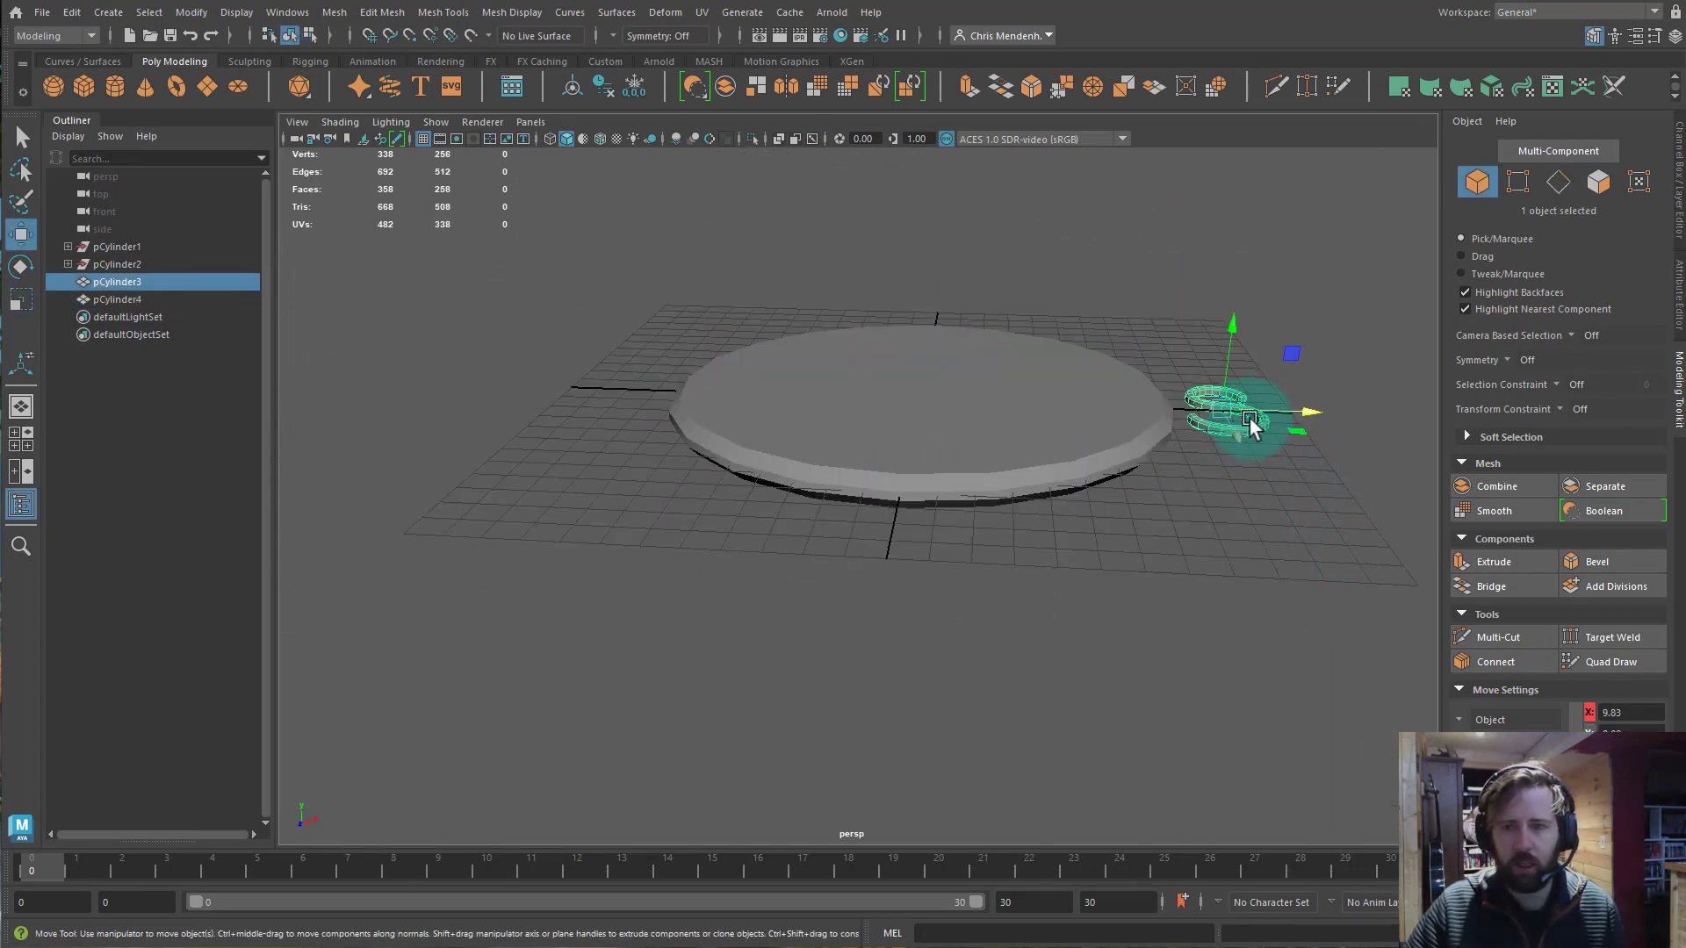
key(e)
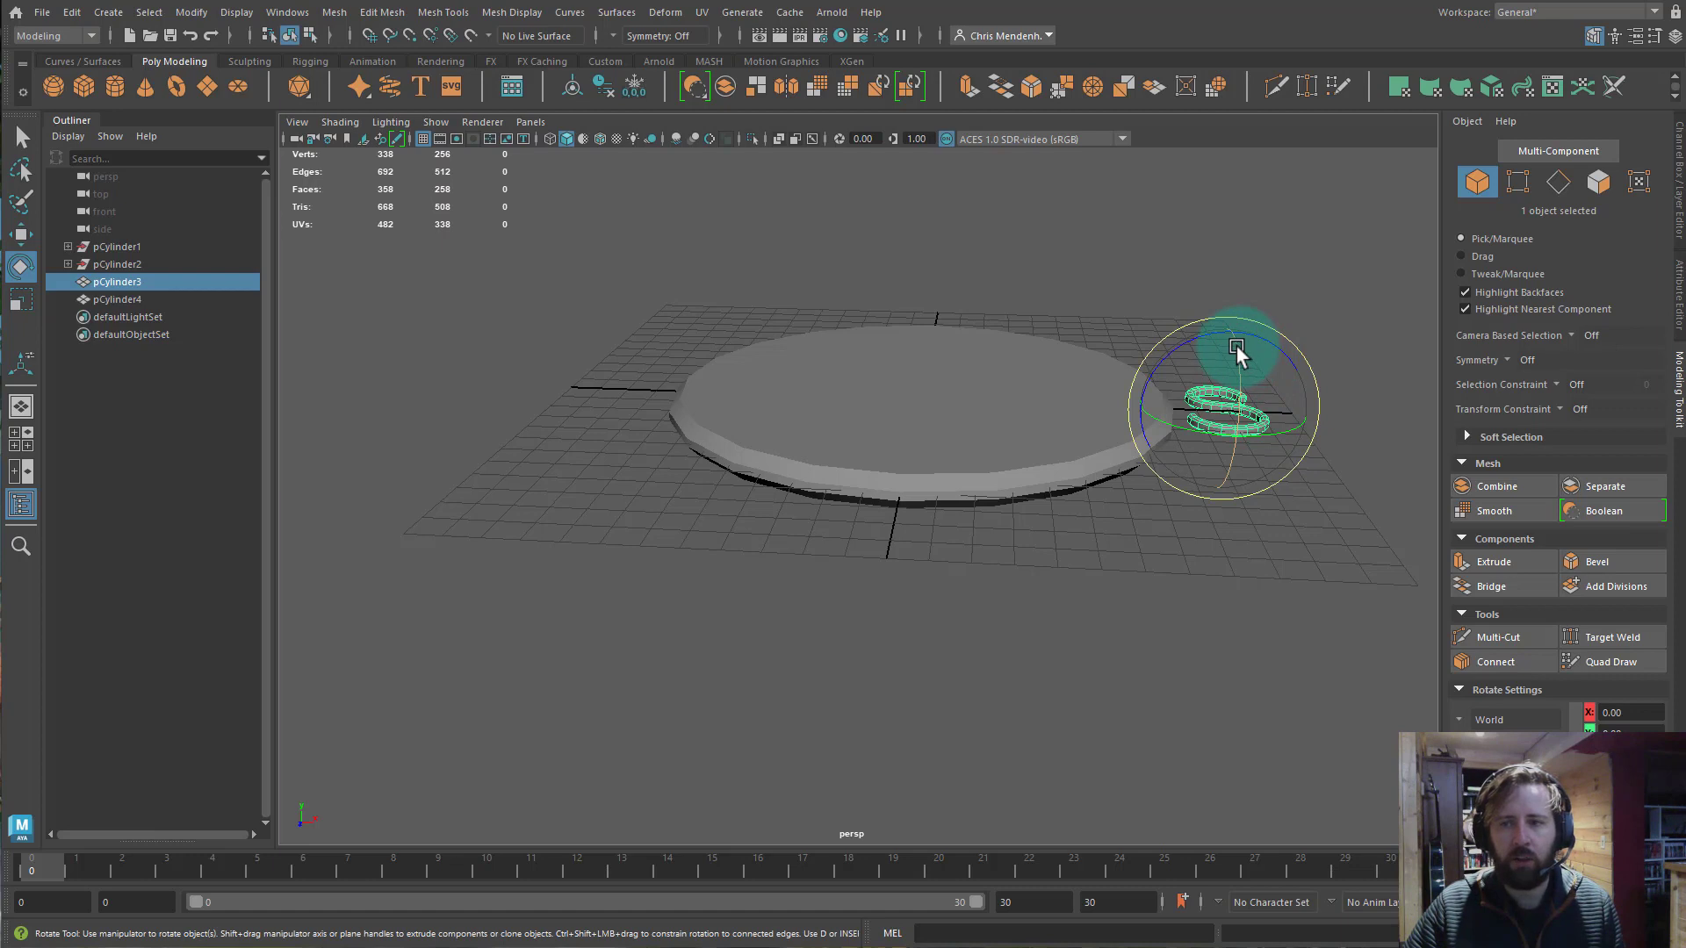
drag(1237, 346, 1235, 250)
alt+drag(1319, 534, 1290, 562)
click(1677, 175)
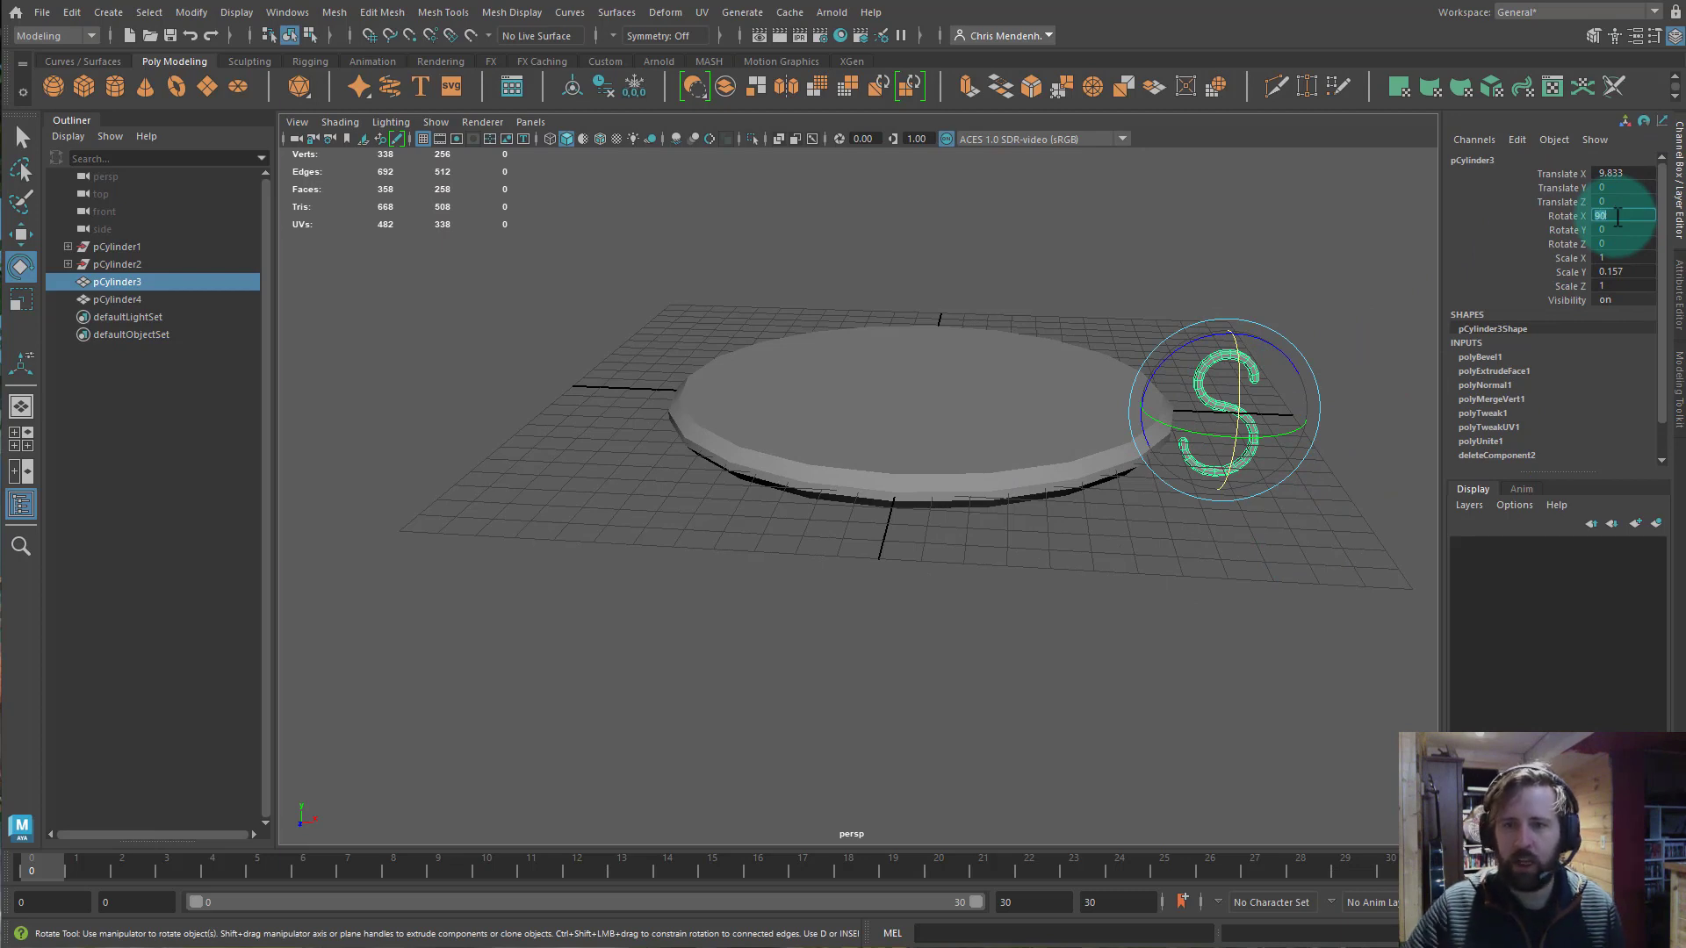
click(1265, 545)
click(1230, 356)
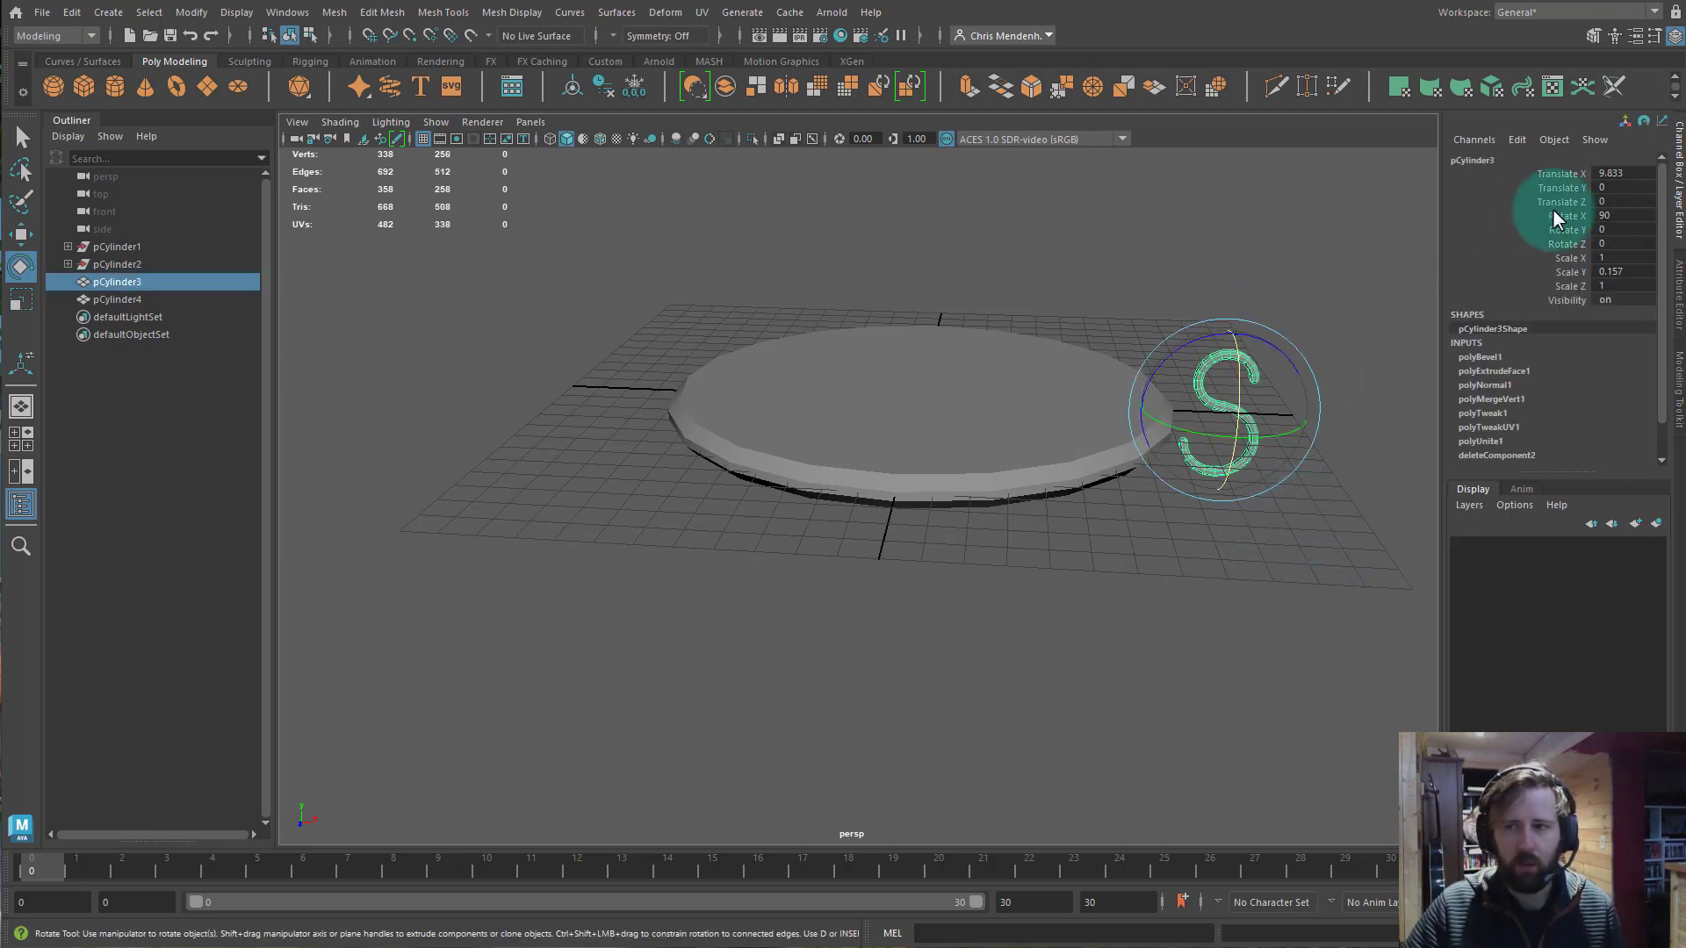
Center the pivot of the upright S and freeze its transformations.
key(w)
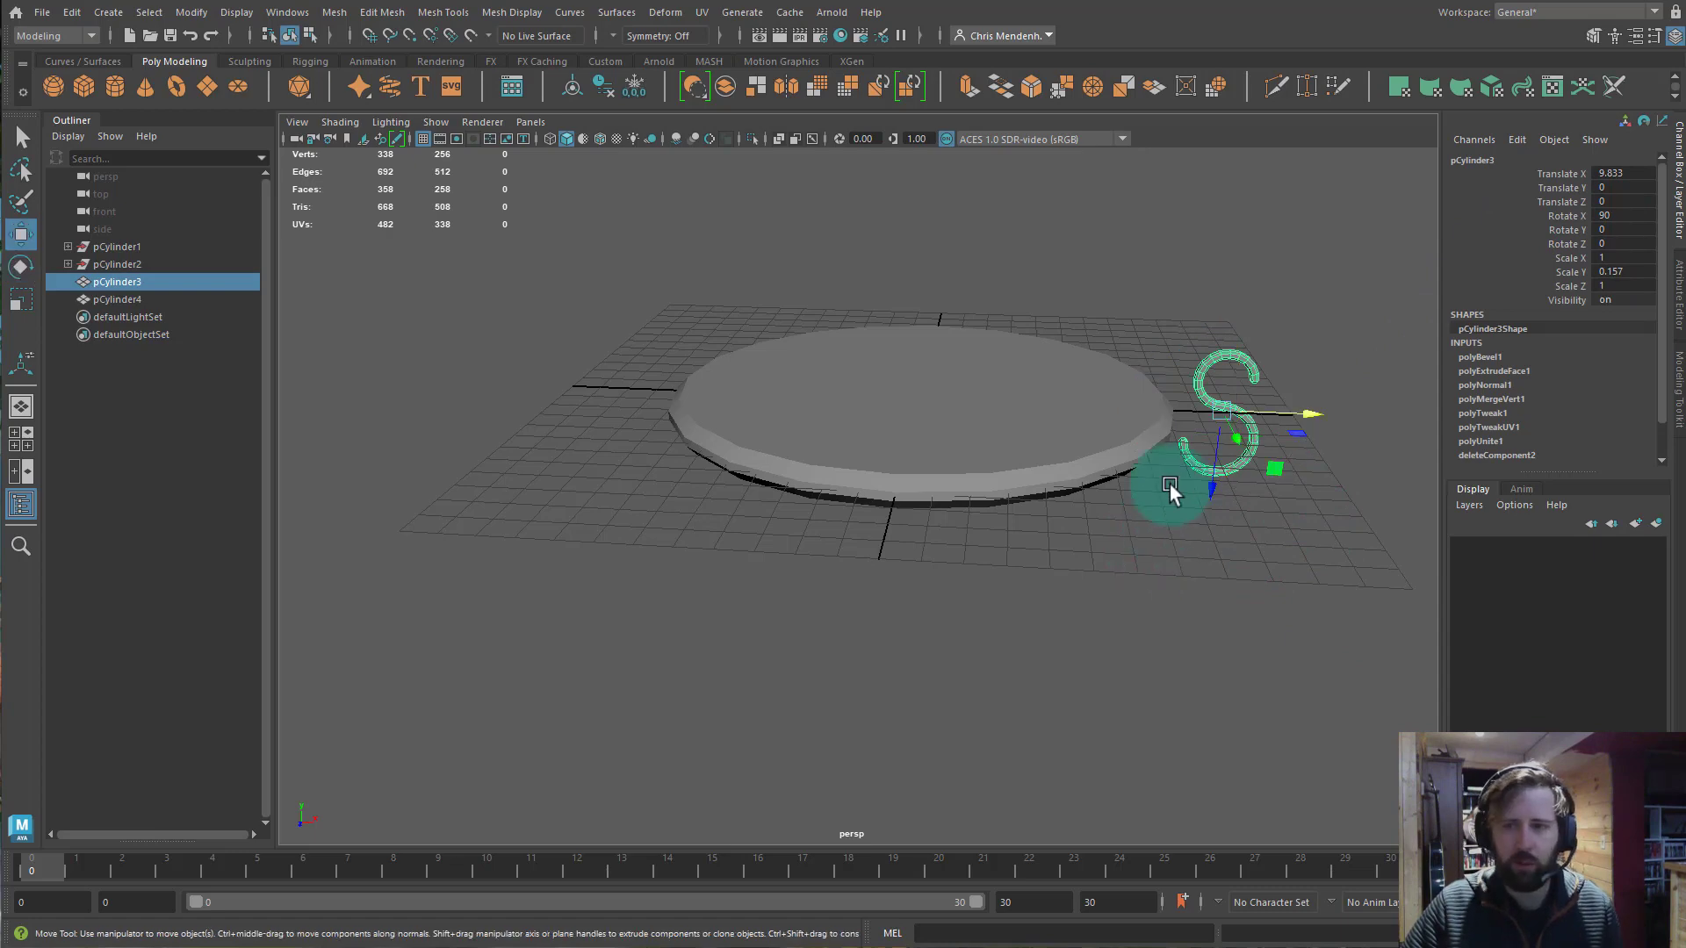
alt+drag(1236, 545, 1290, 487)
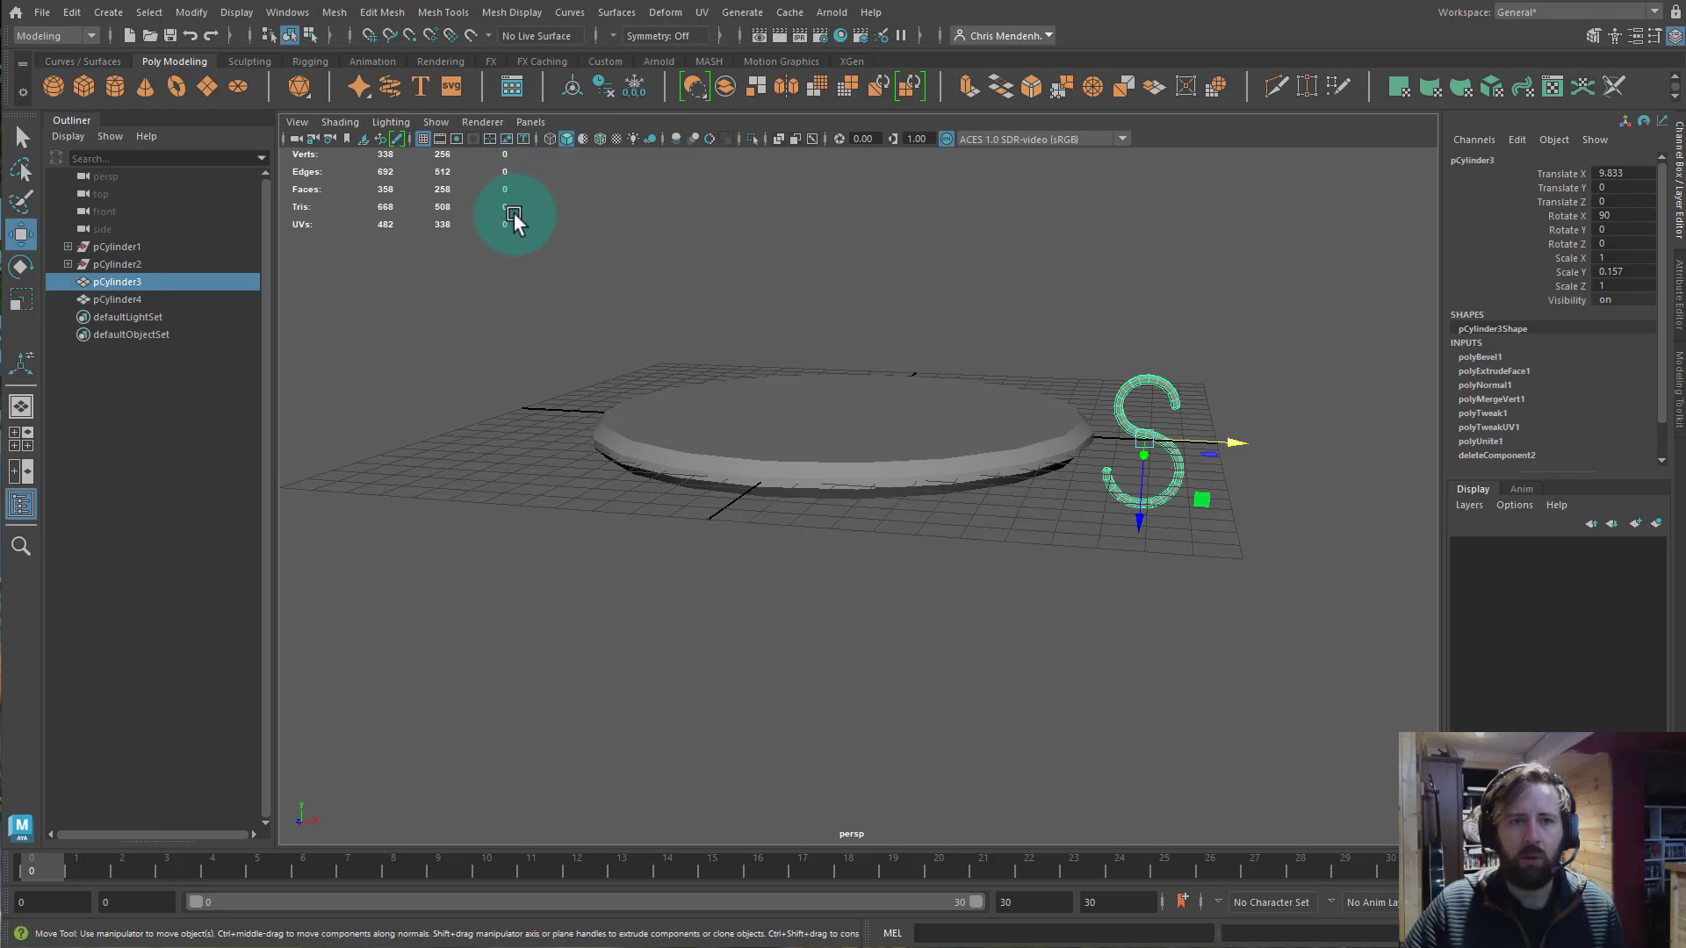
click(575, 90)
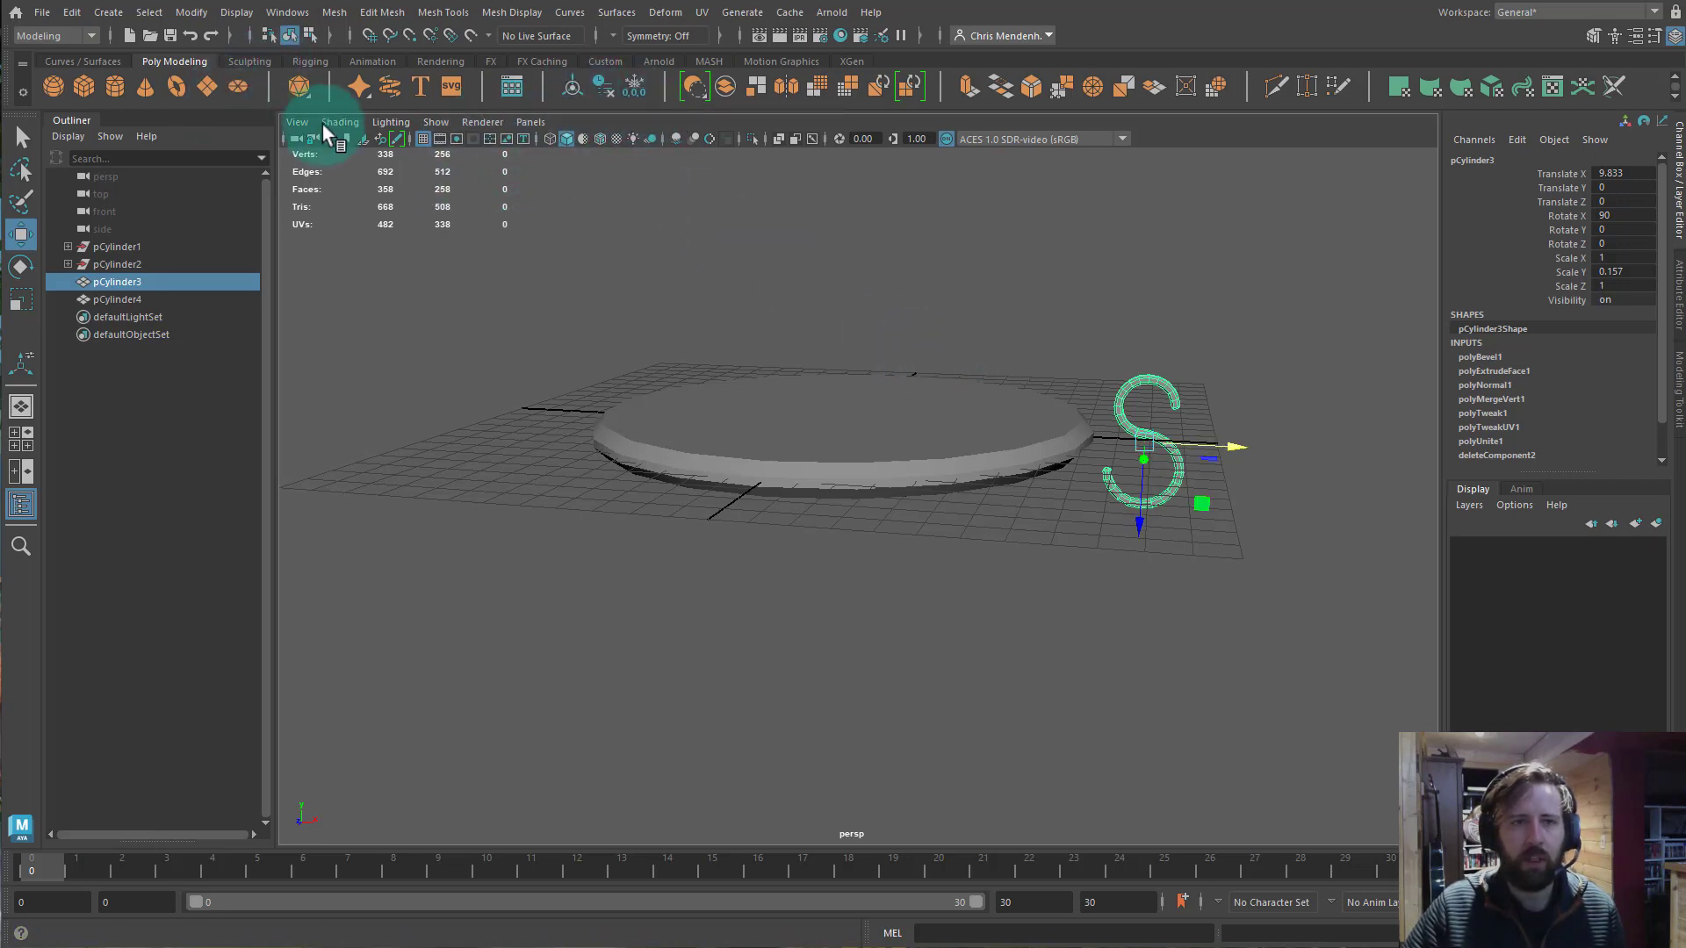
click(640, 88)
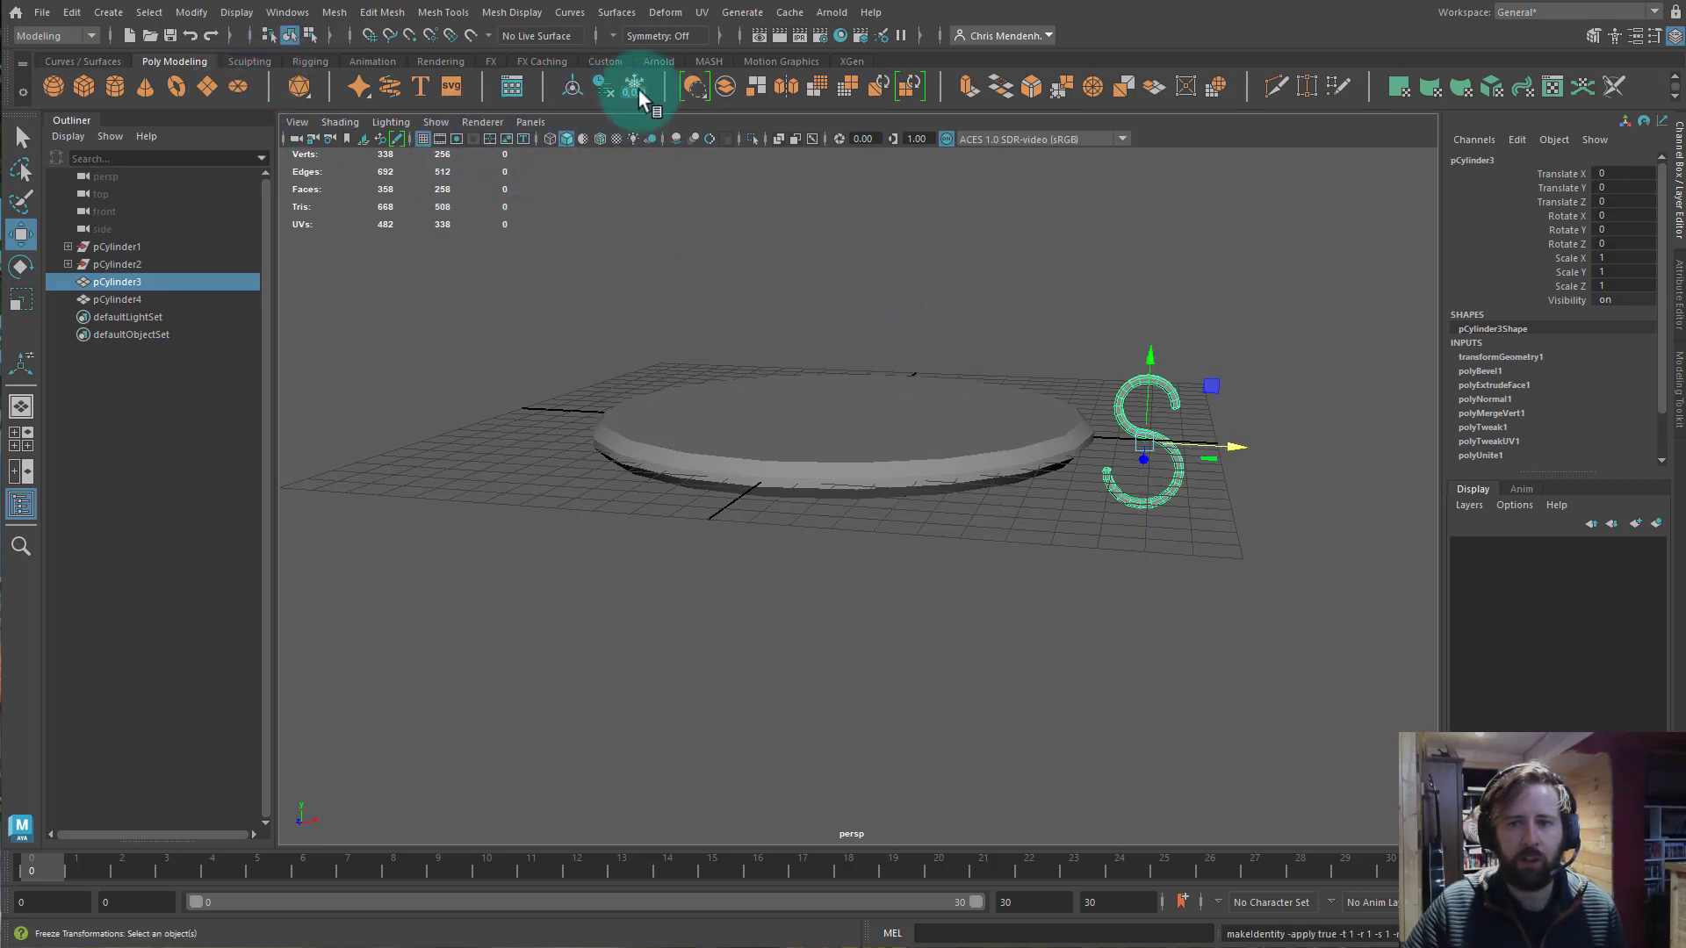
click(606, 83)
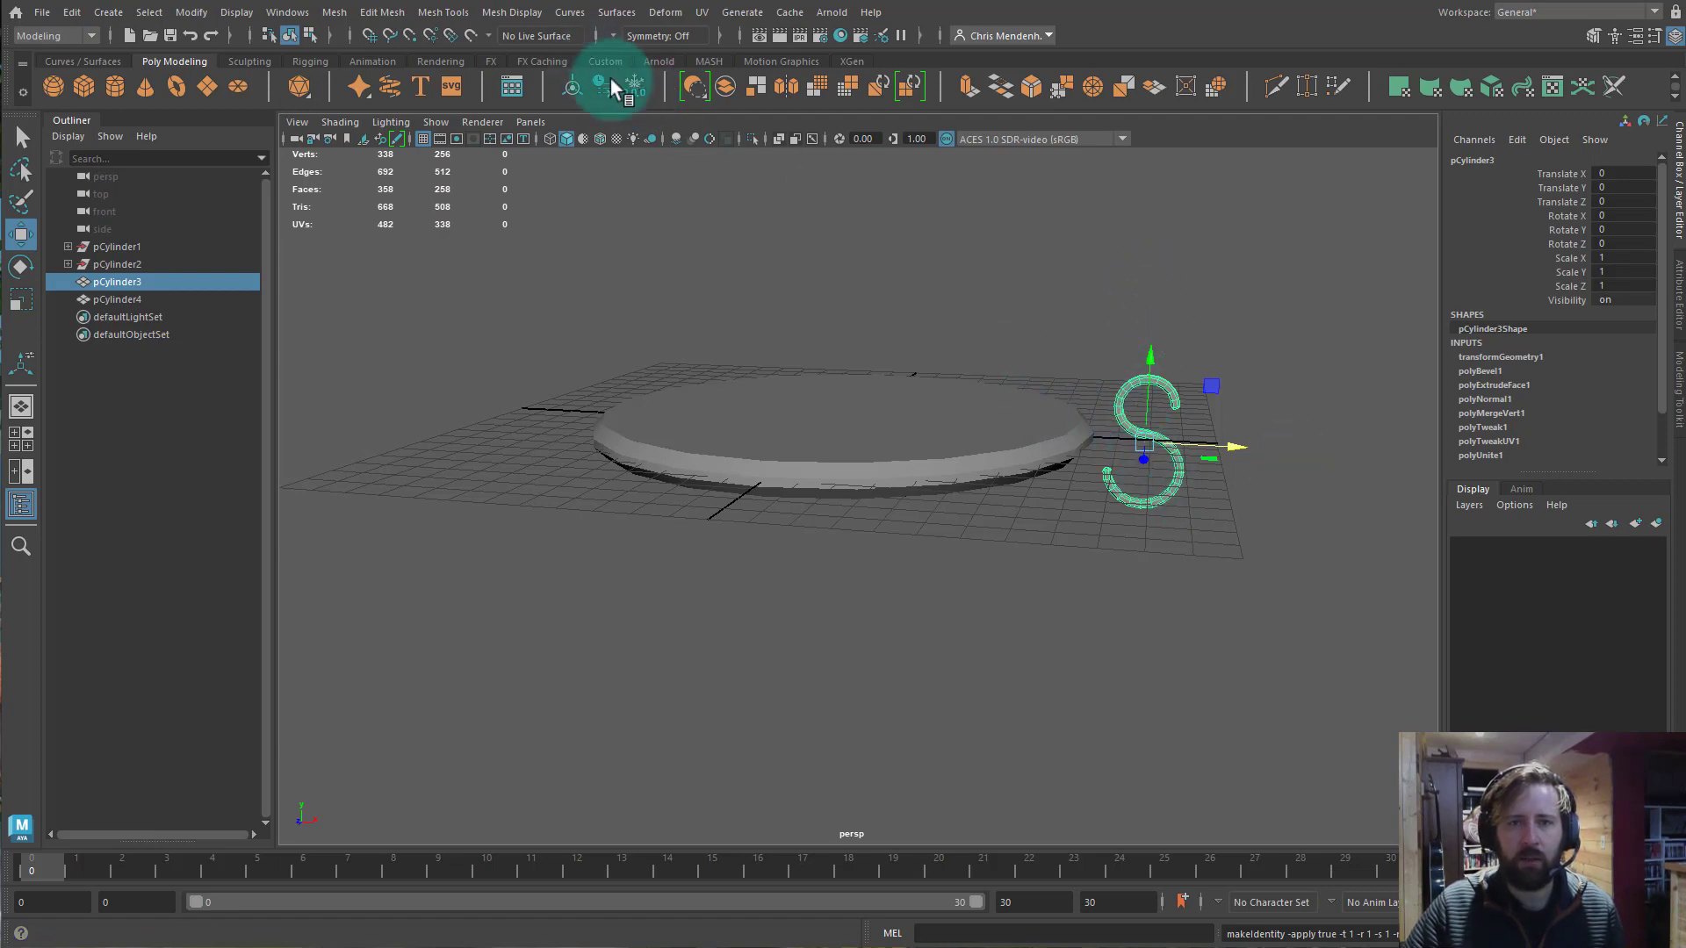
Raise the S above the grid to a Translate Y of 5.662.
click(1154, 363)
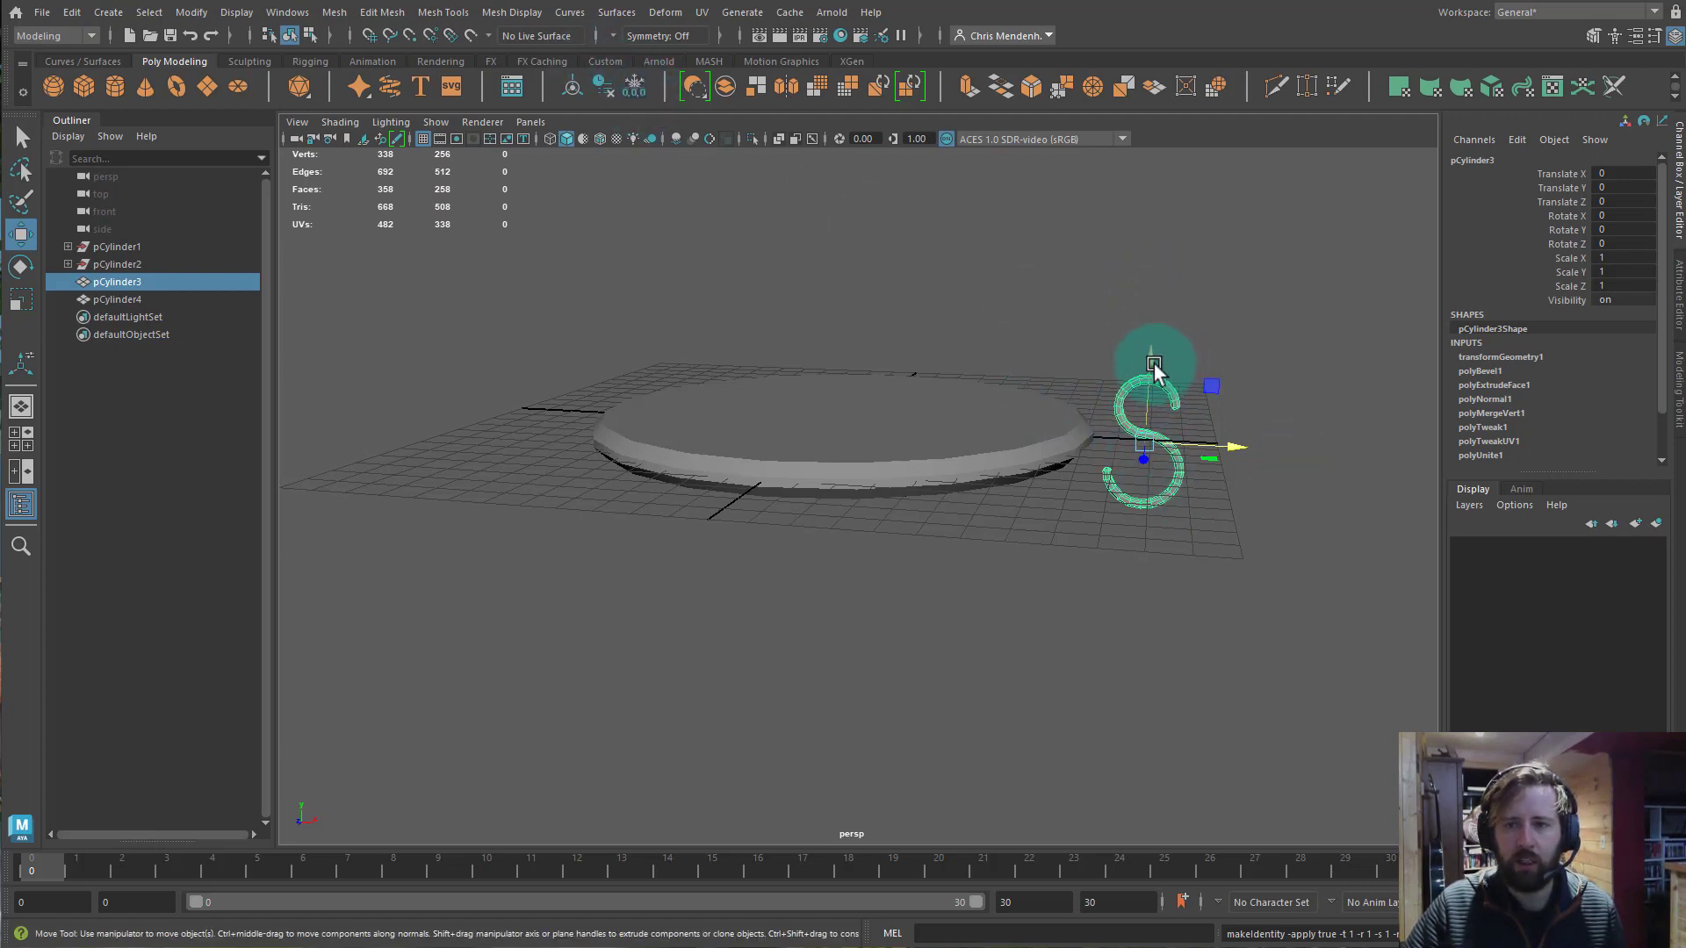
drag(1150, 360, 1158, 175)
alt+middle_drag(1173, 338, 1103, 460)
alt+drag(1097, 428, 1113, 492)
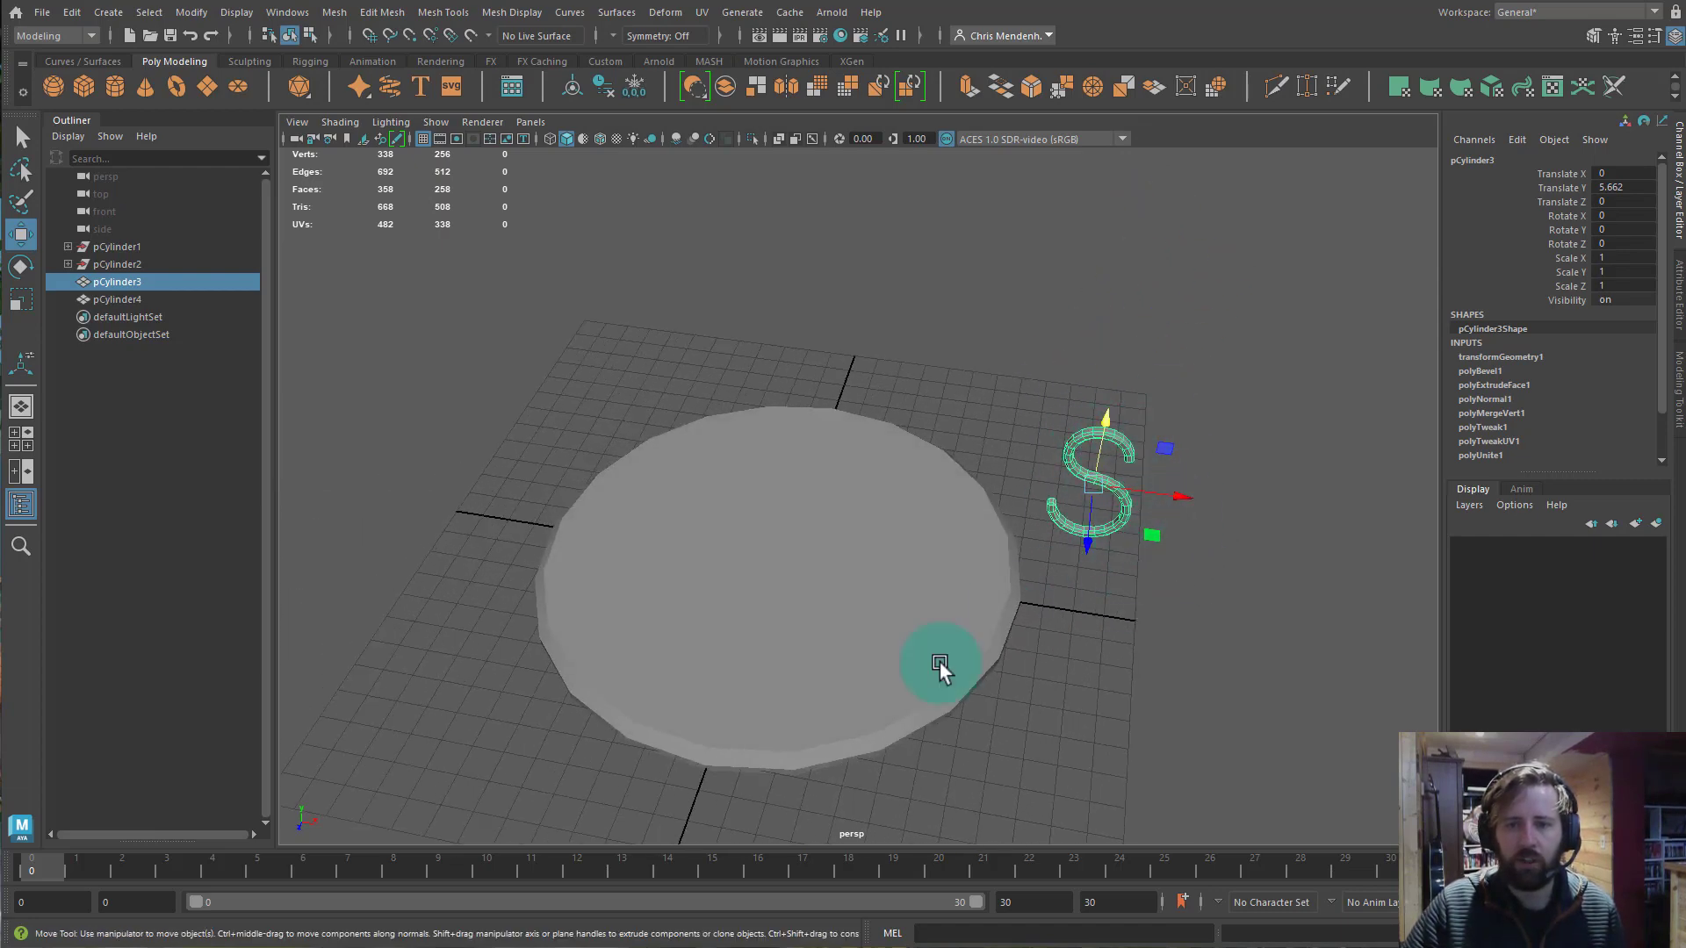
Show wireframe on shaded in the perspective view so the disc's edges and centre point can be targeted.
click(789, 553)
click(1167, 525)
click(1124, 497)
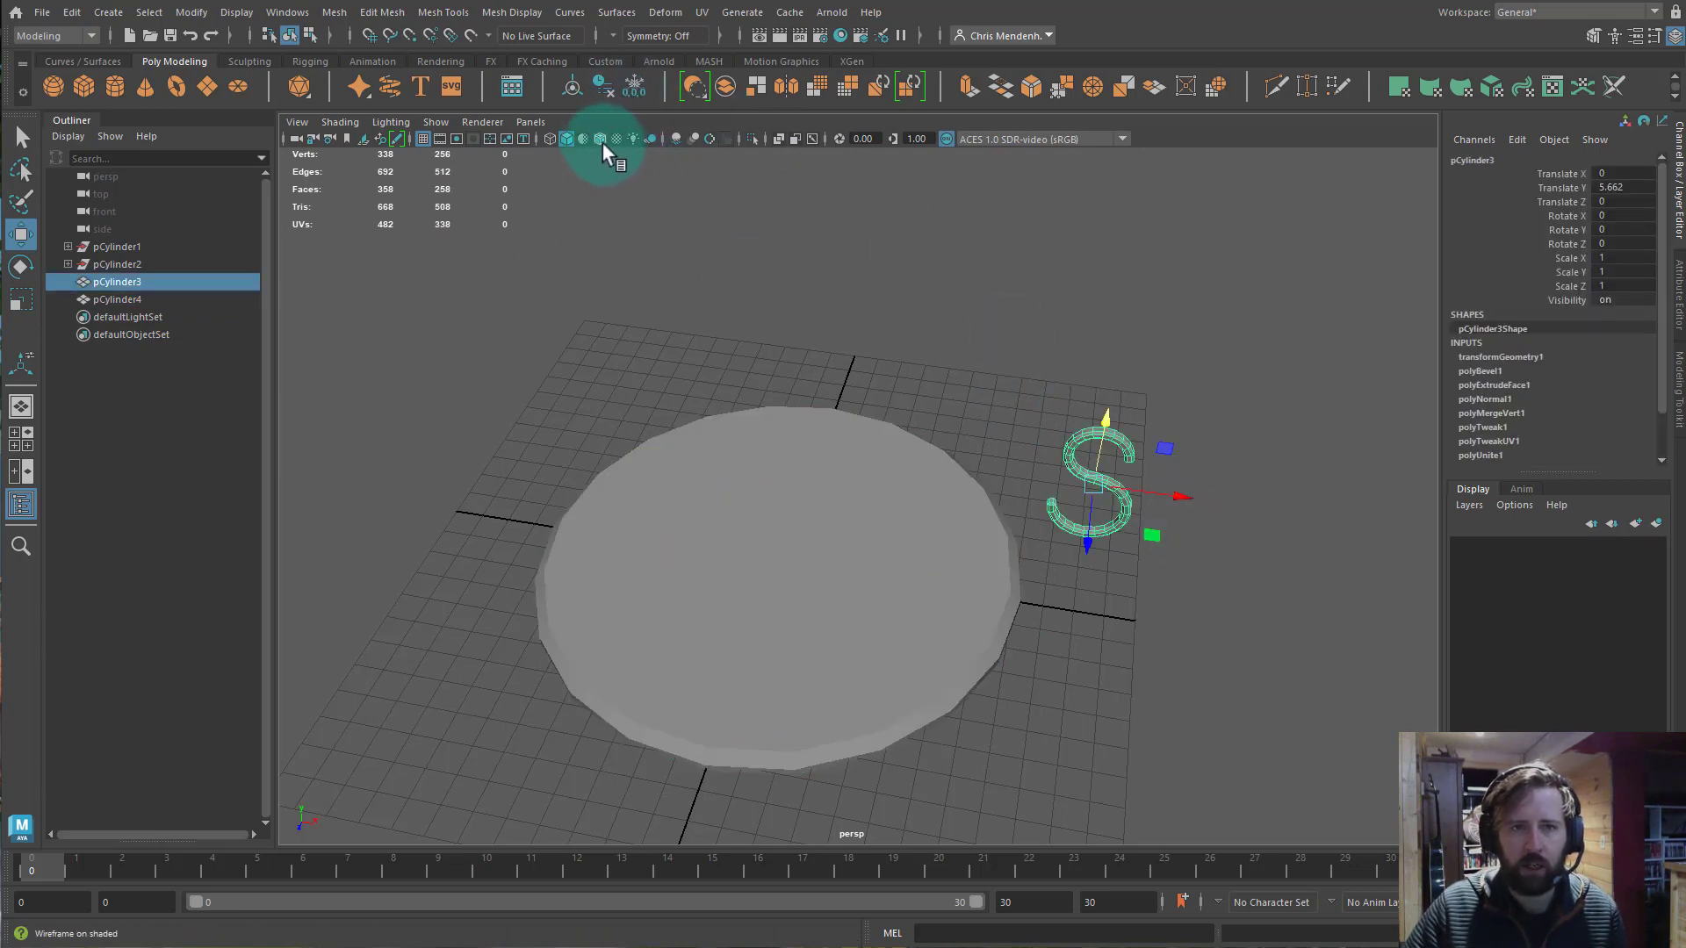
click(602, 143)
click(1042, 647)
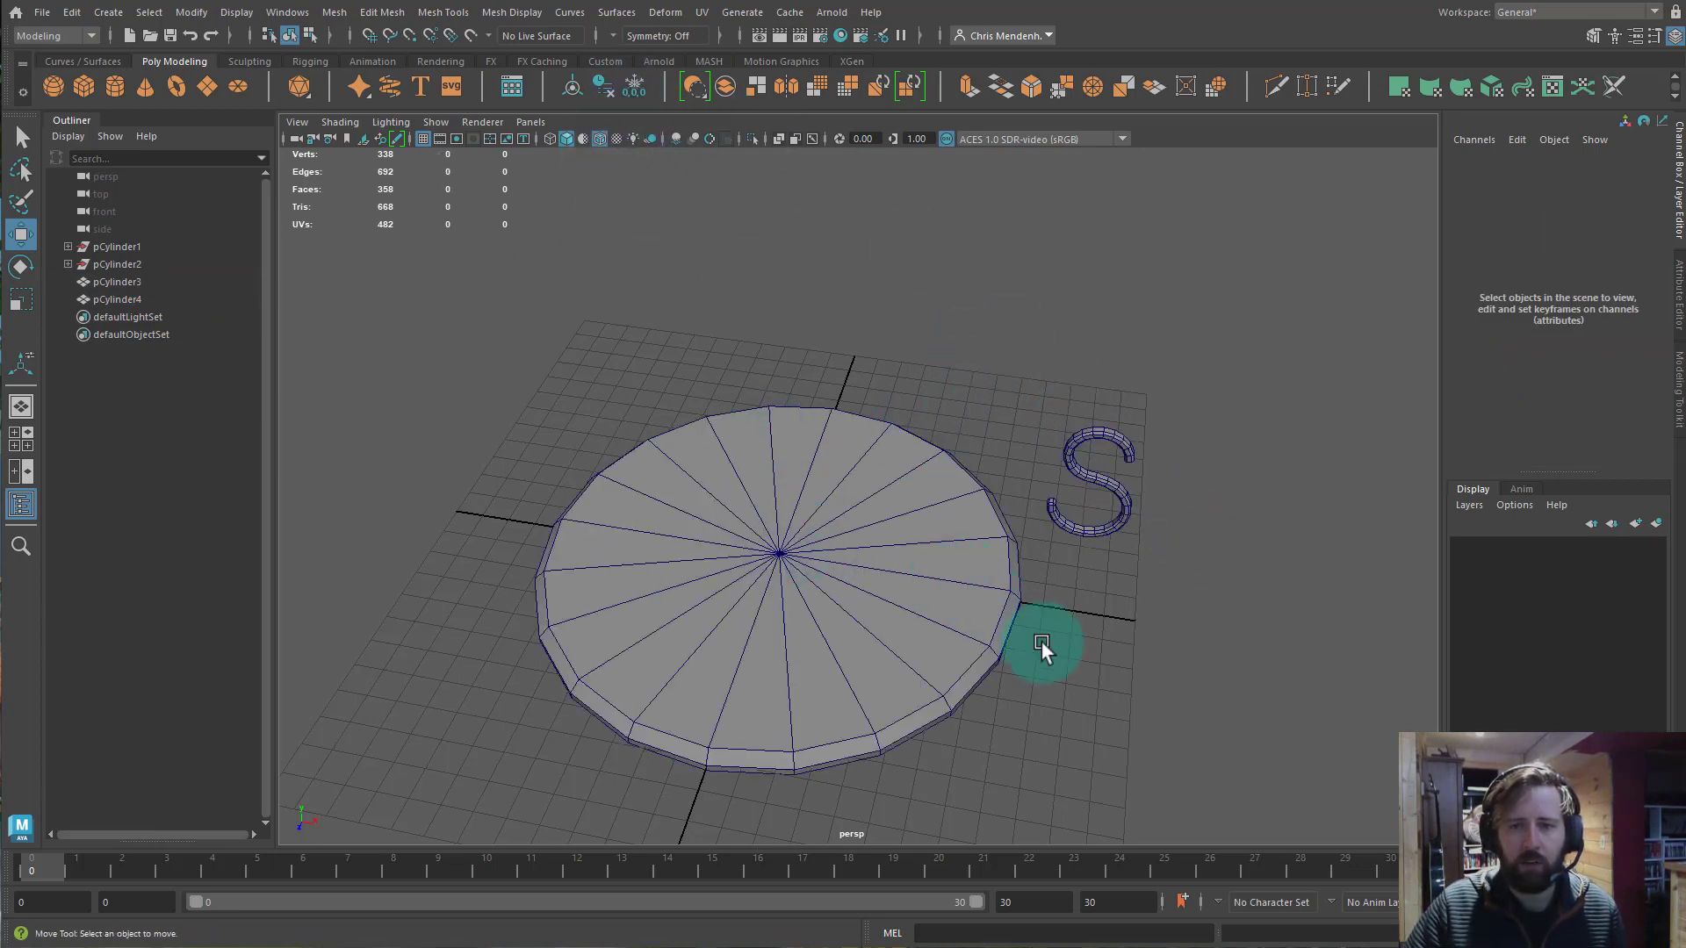
Snap the S to the vertex at the centre of the disc's upper face.
click(1091, 428)
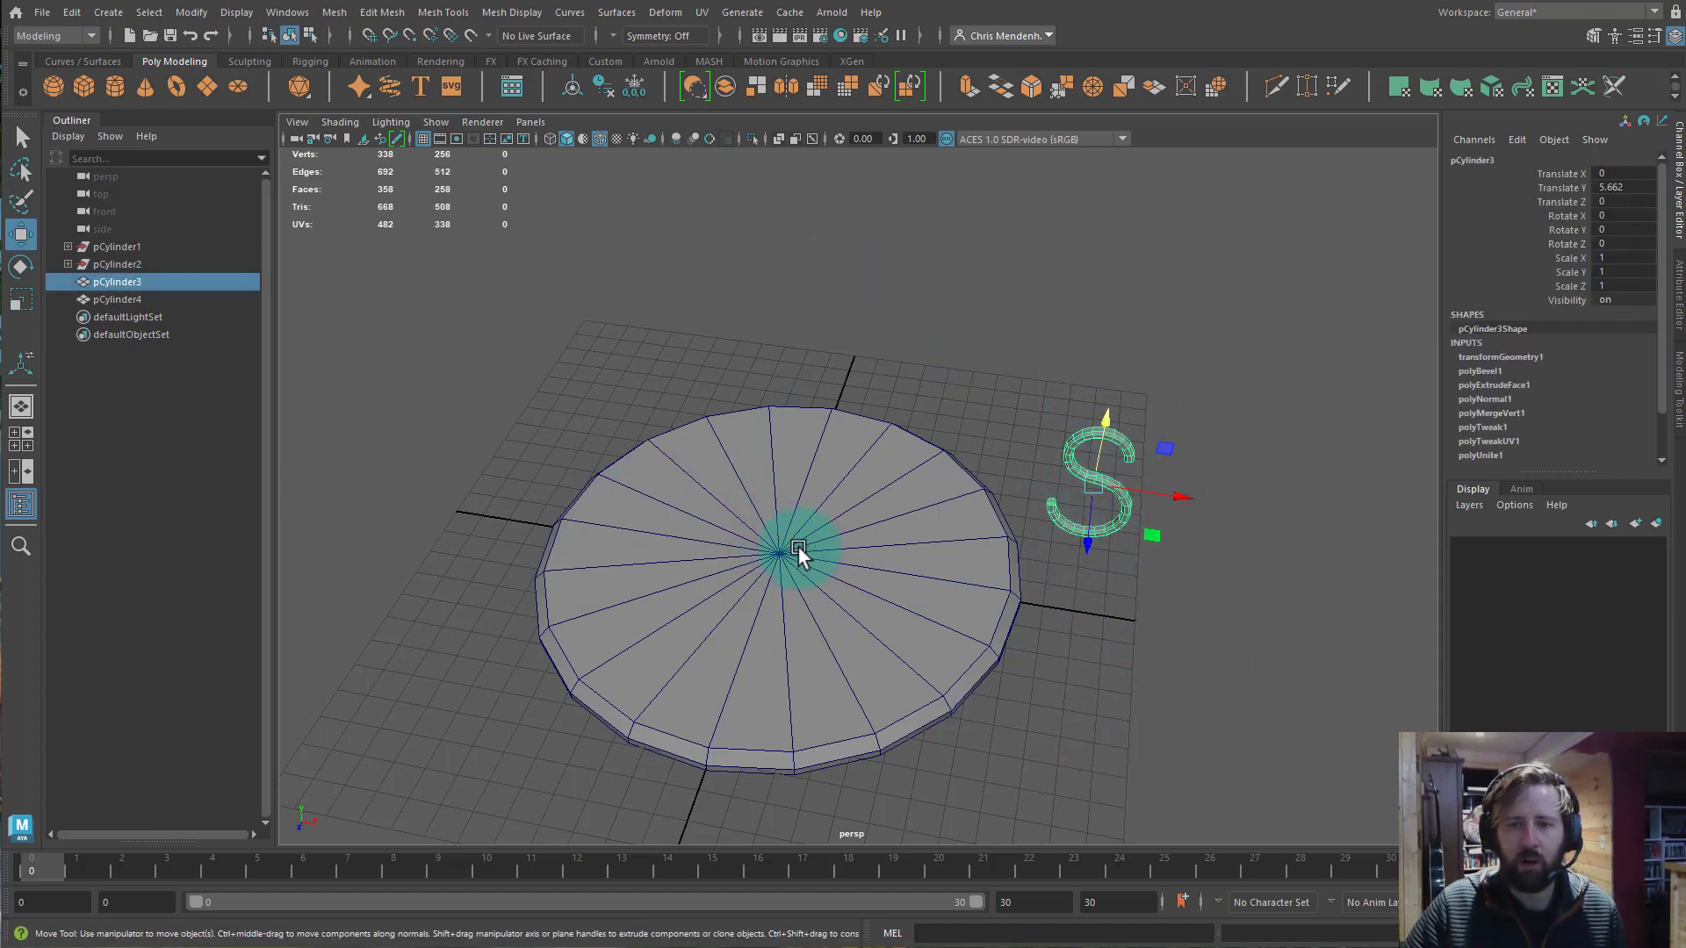
alt+drag(1069, 565, 1156, 569)
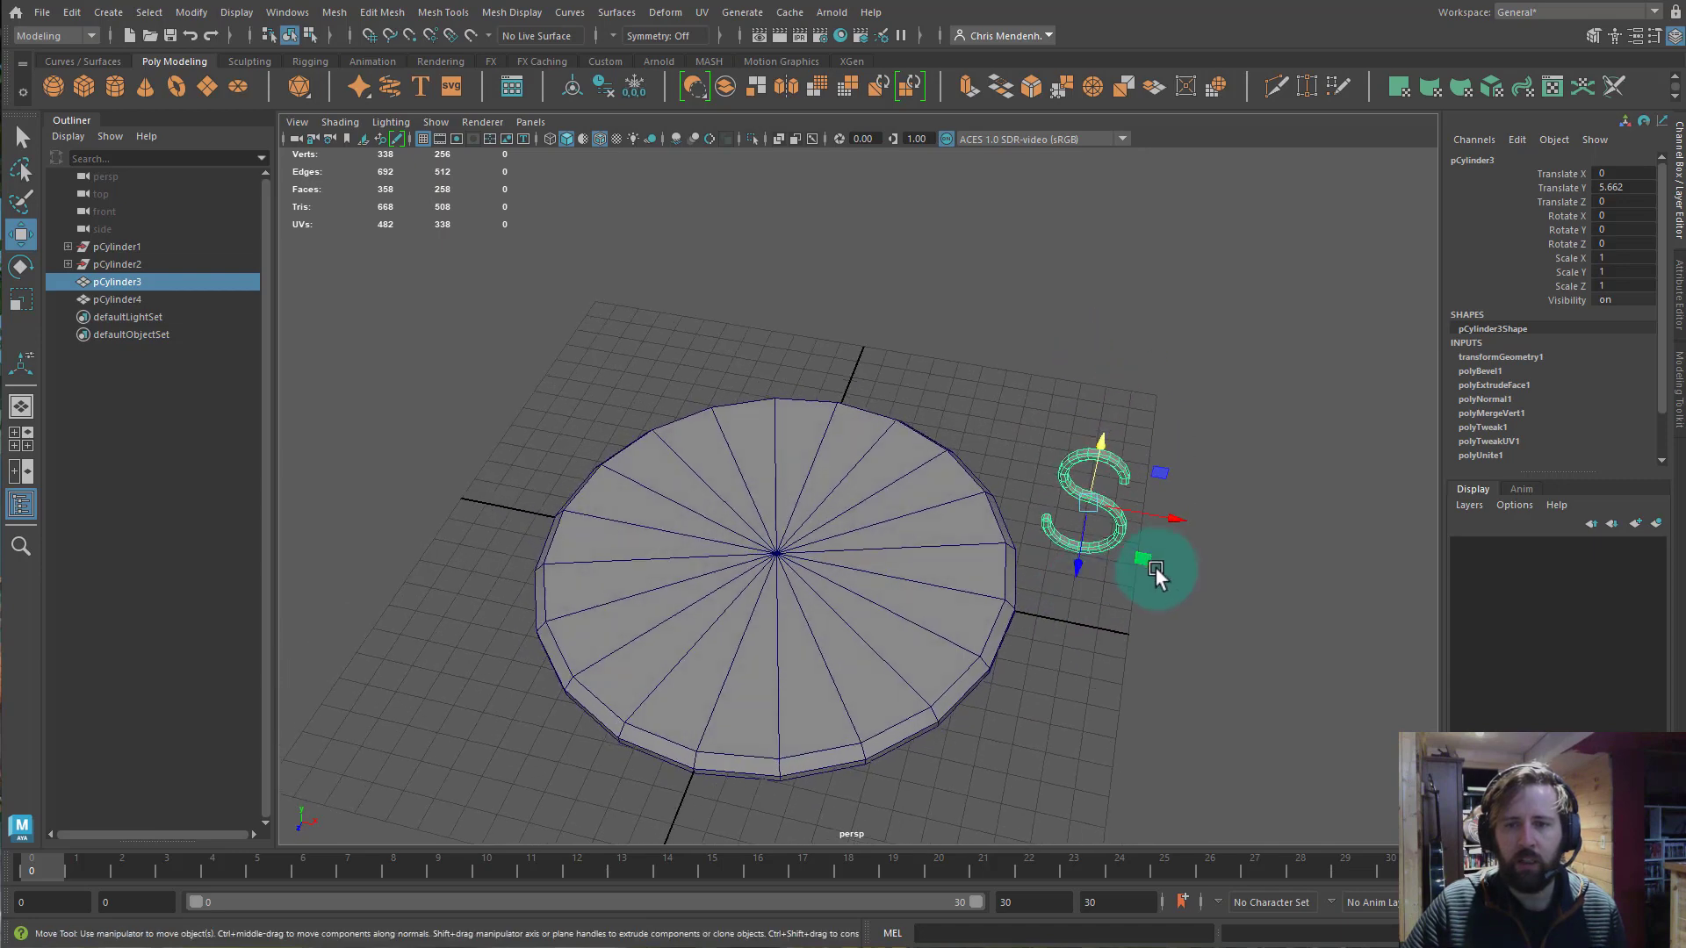
drag(1061, 421, 1111, 544)
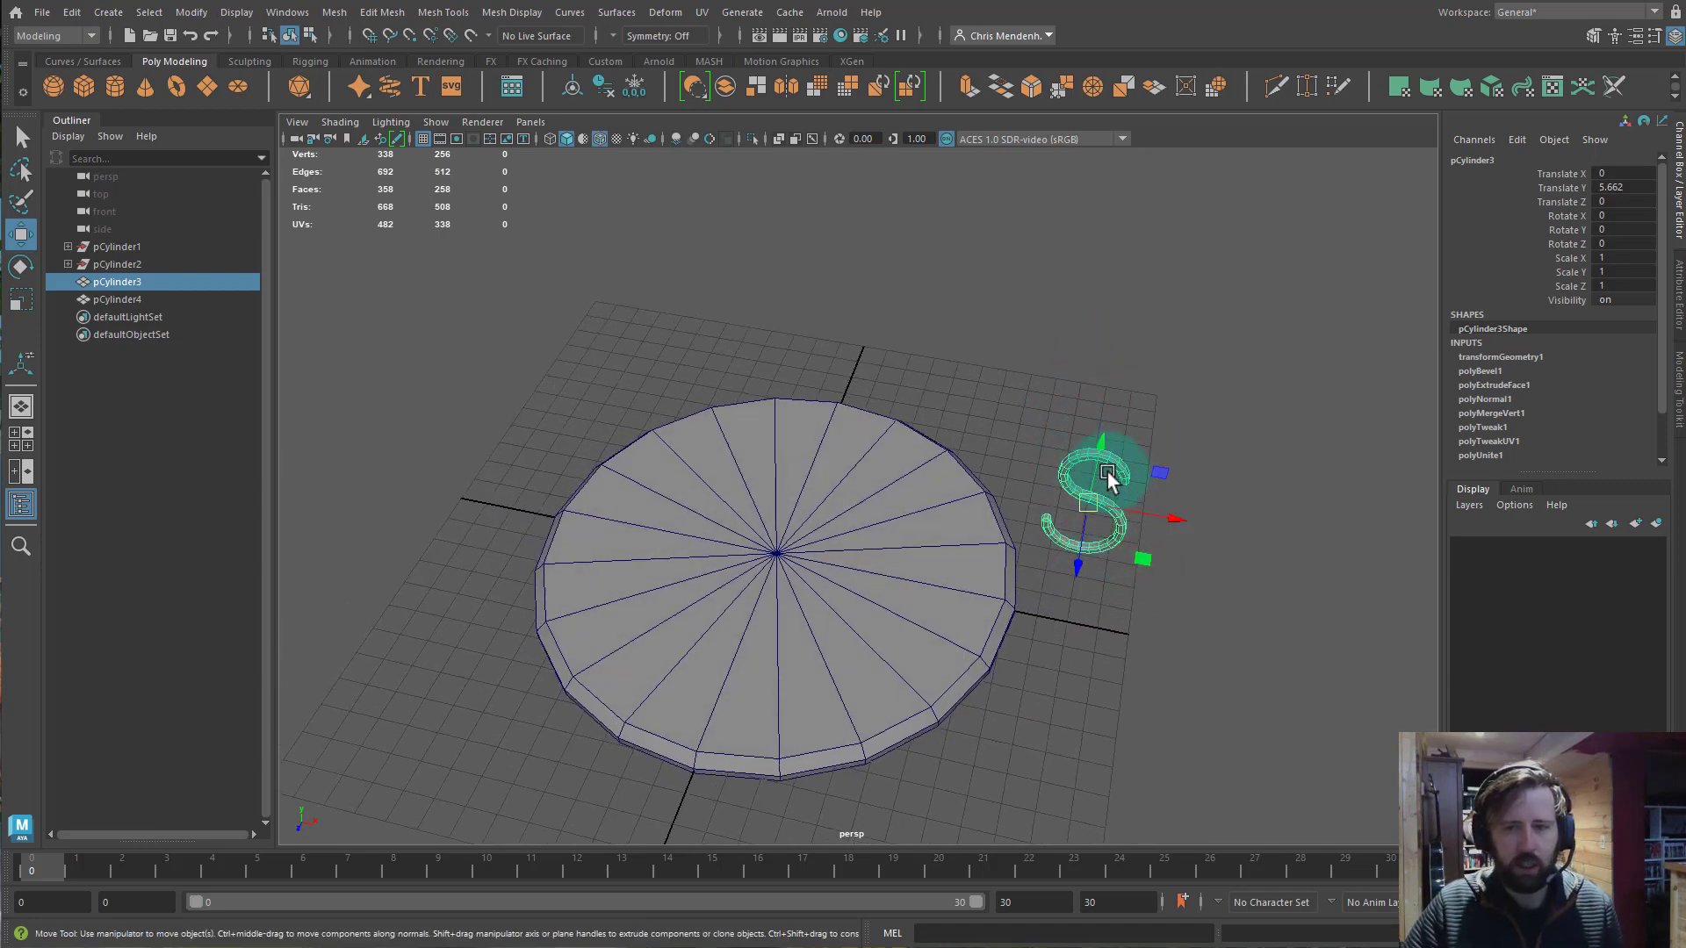
click(1143, 560)
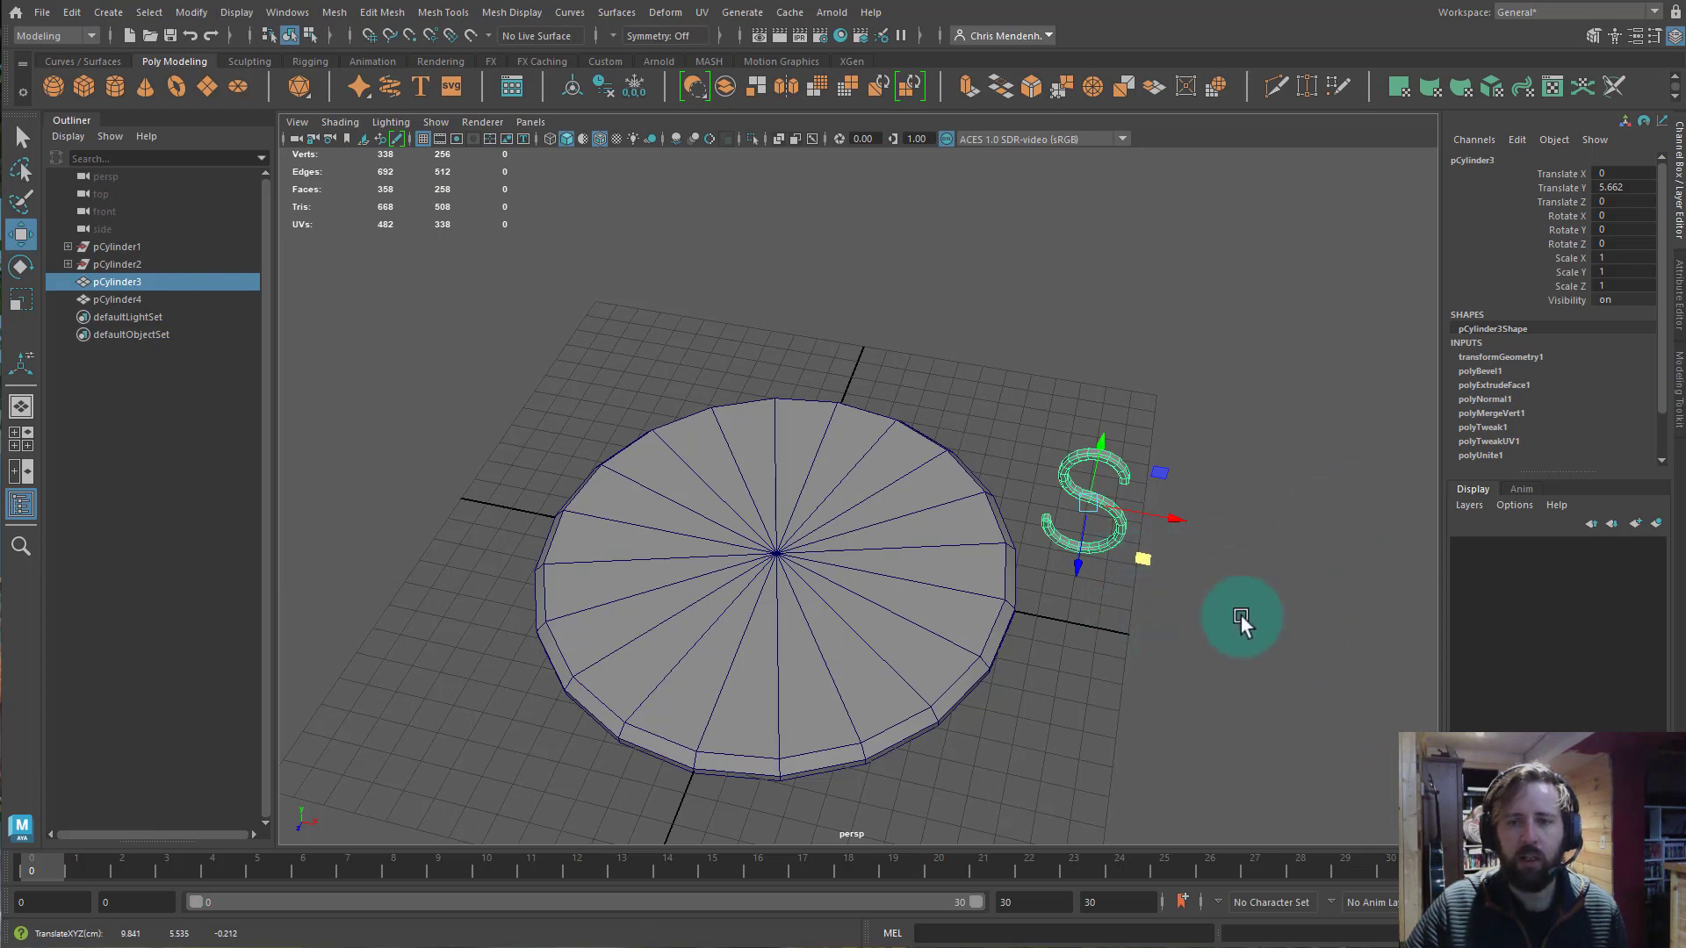
alt+drag(1221, 663, 1218, 639)
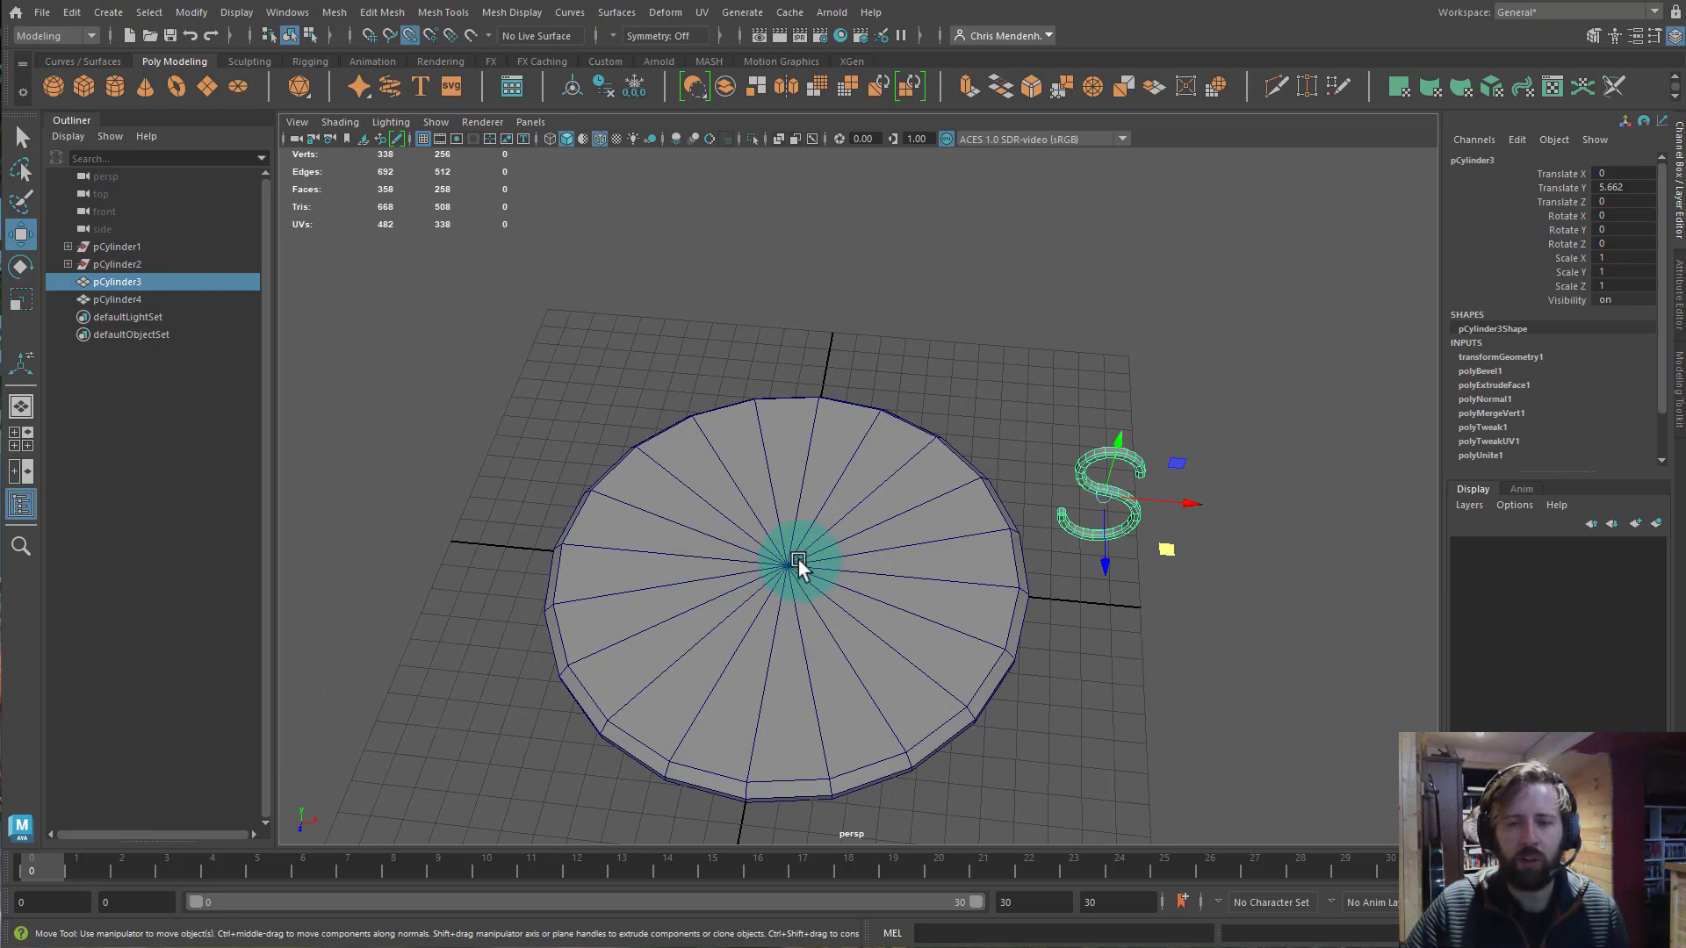
middle_drag(799, 566, 787, 558)
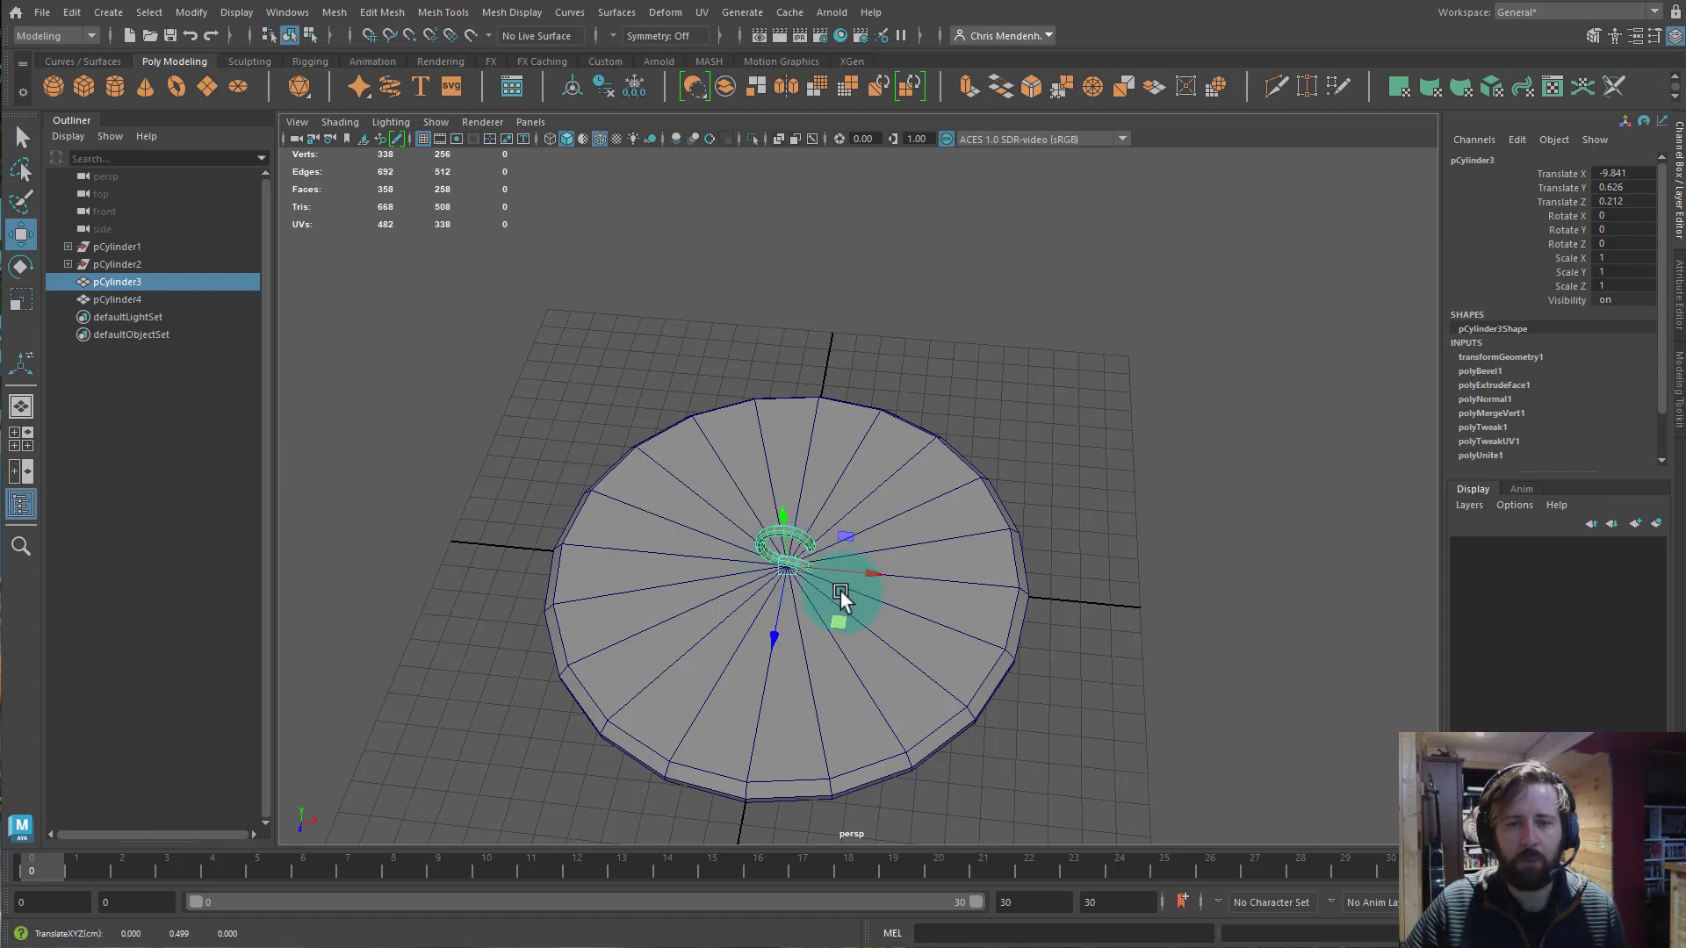
Lift the S straight above the disc's centre to a Translate Y of 14.446.
key(space)
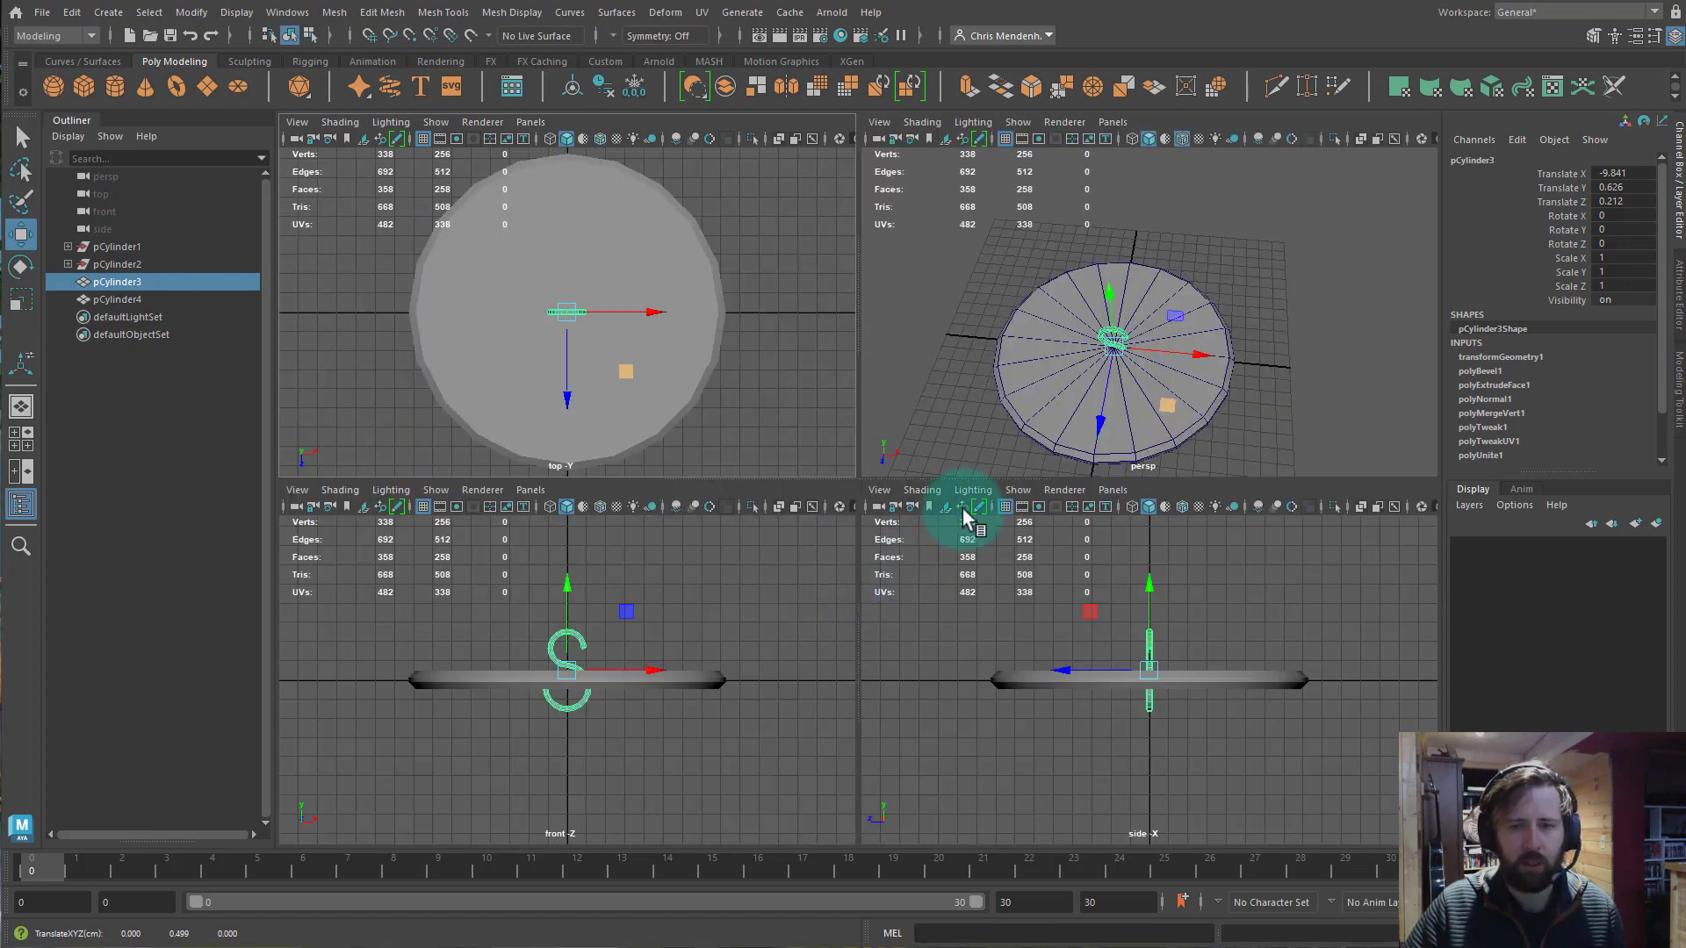
key(space)
alt+drag(1124, 425, 797, 214)
alt+drag(825, 377, 893, 397)
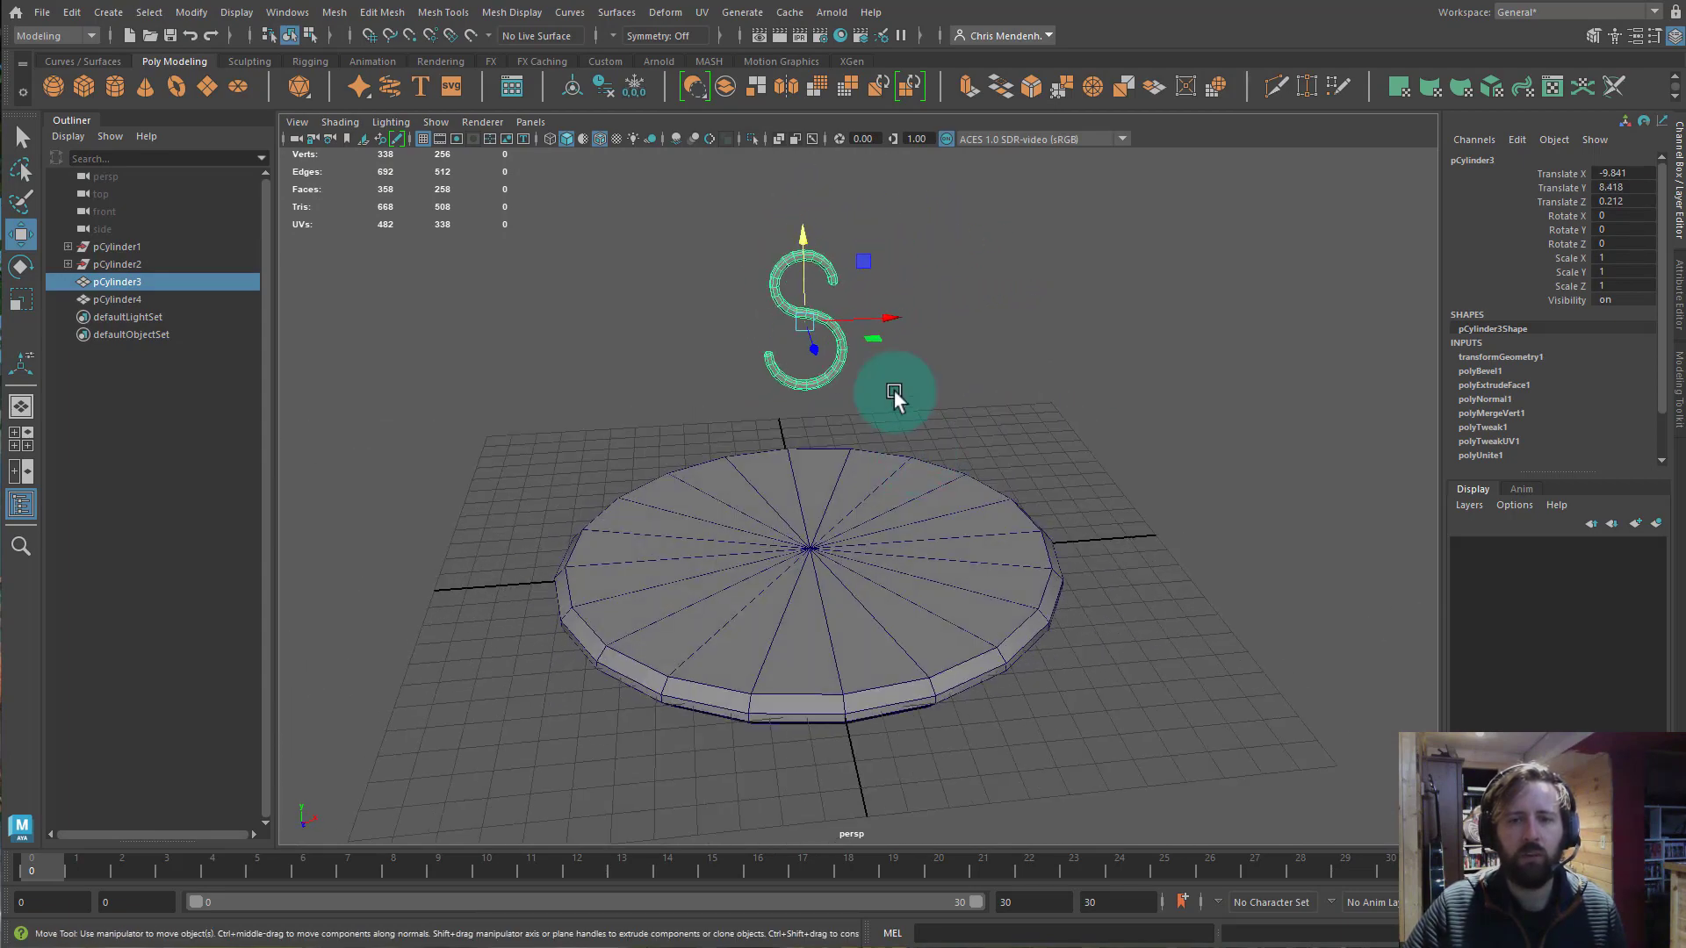
drag(803, 233, 817, 77)
alt+middle_drag(838, 290, 941, 513)
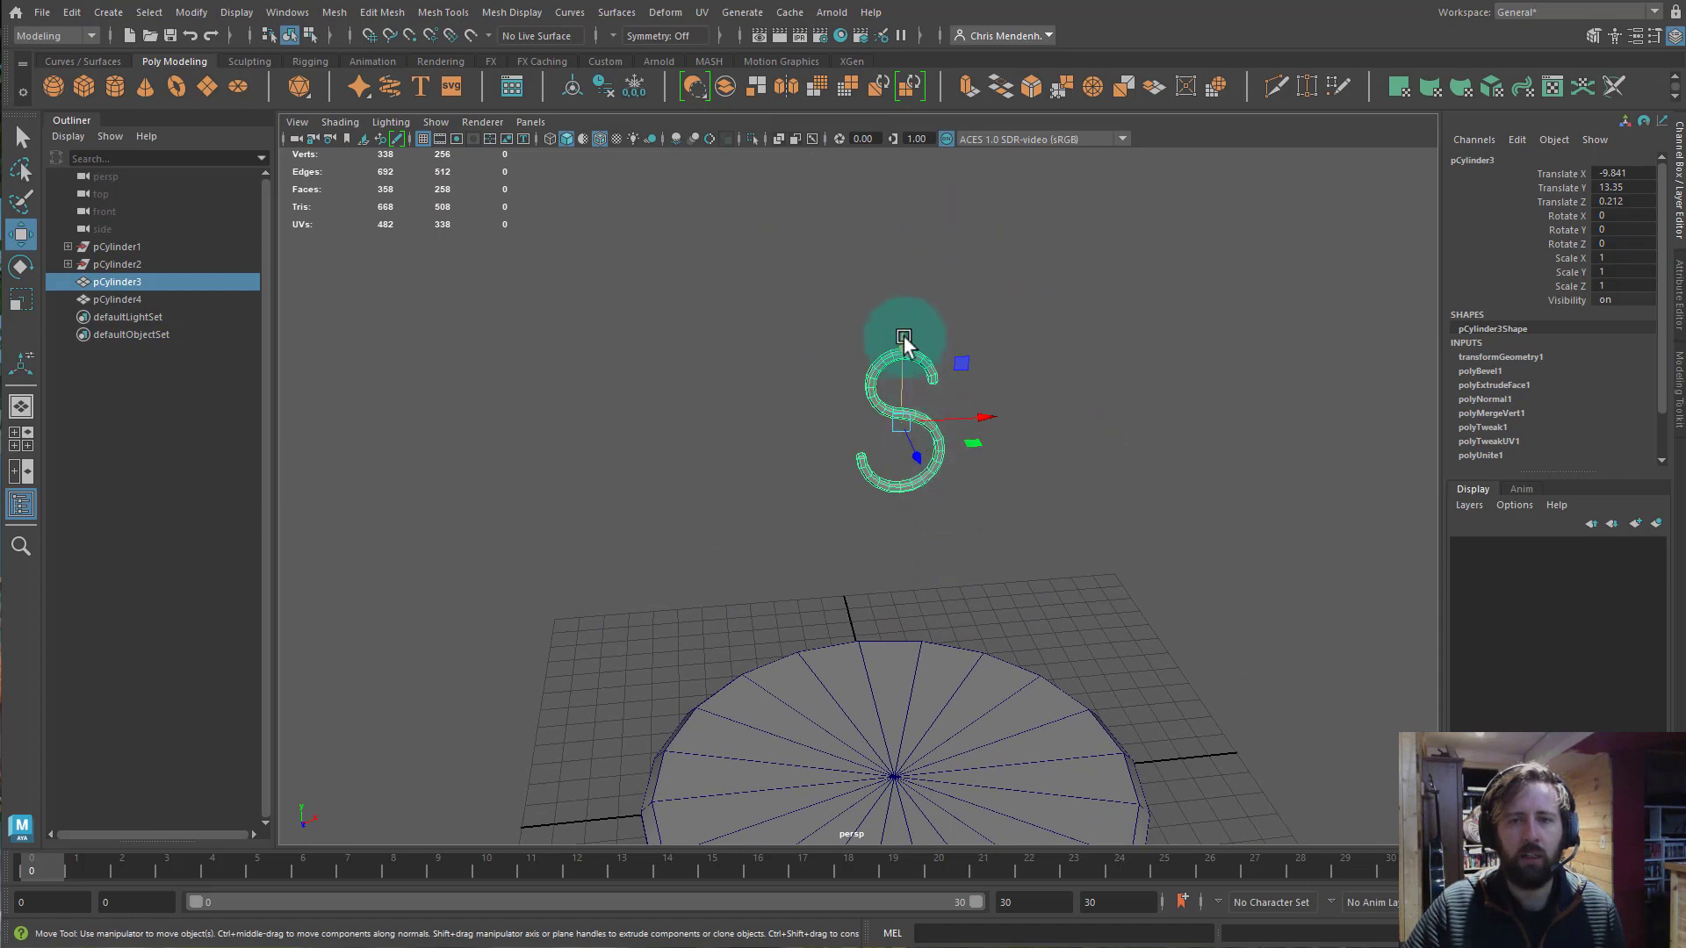
drag(903, 337, 916, 290)
alt+drag(1049, 645, 1059, 507)
alt+right_drag(1059, 507, 819, 467)
alt+drag(904, 399, 915, 441)
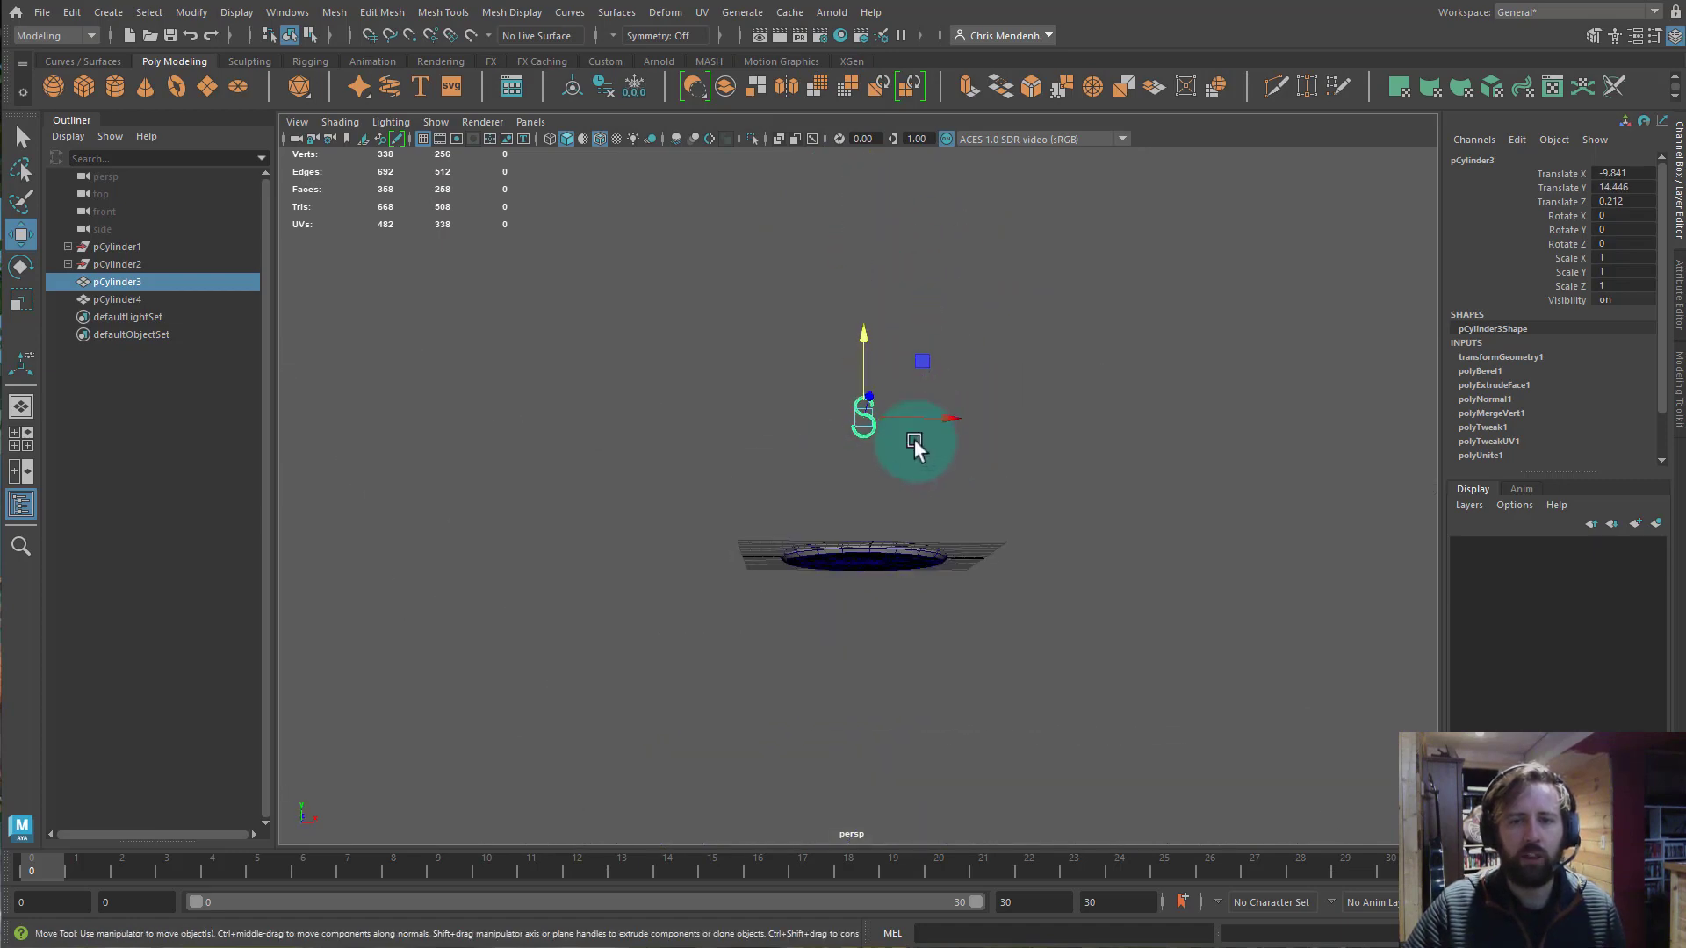
Select the disc together with the S and raise both, bringing the disc to a Translate Y of 33.661.
shift+click(967, 590)
drag(862, 489, 909, 169)
alt+drag(974, 268, 996, 374)
alt+middle_drag(847, 175, 834, 425)
alt+right_drag(834, 425, 890, 327)
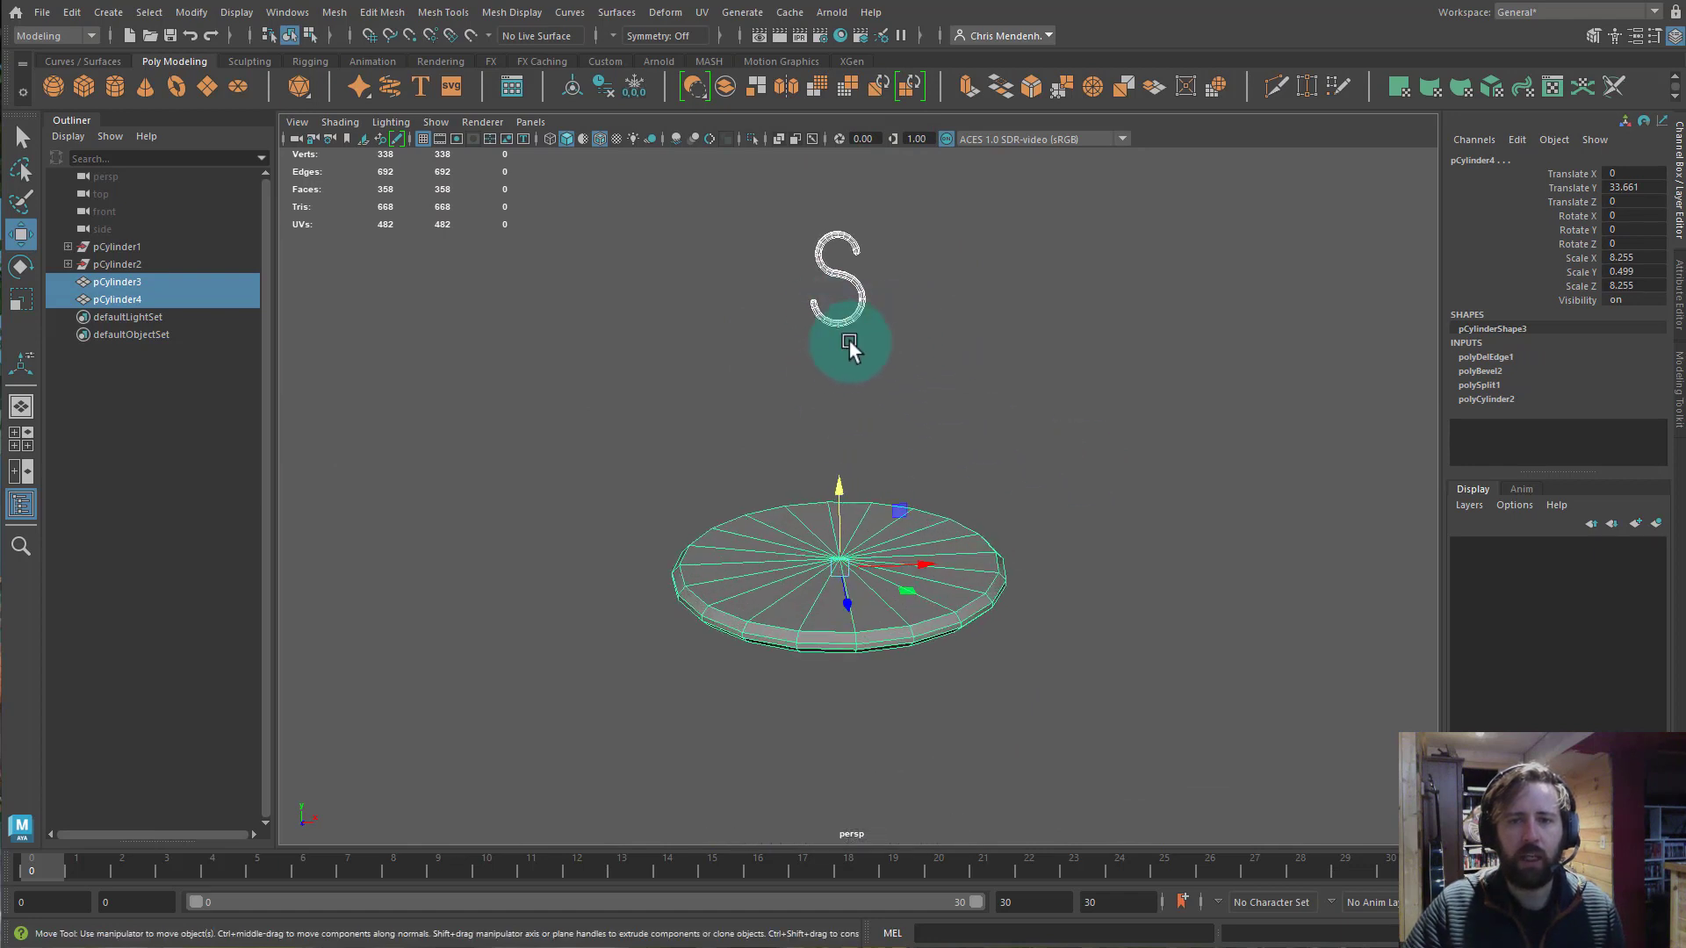
click(682, 419)
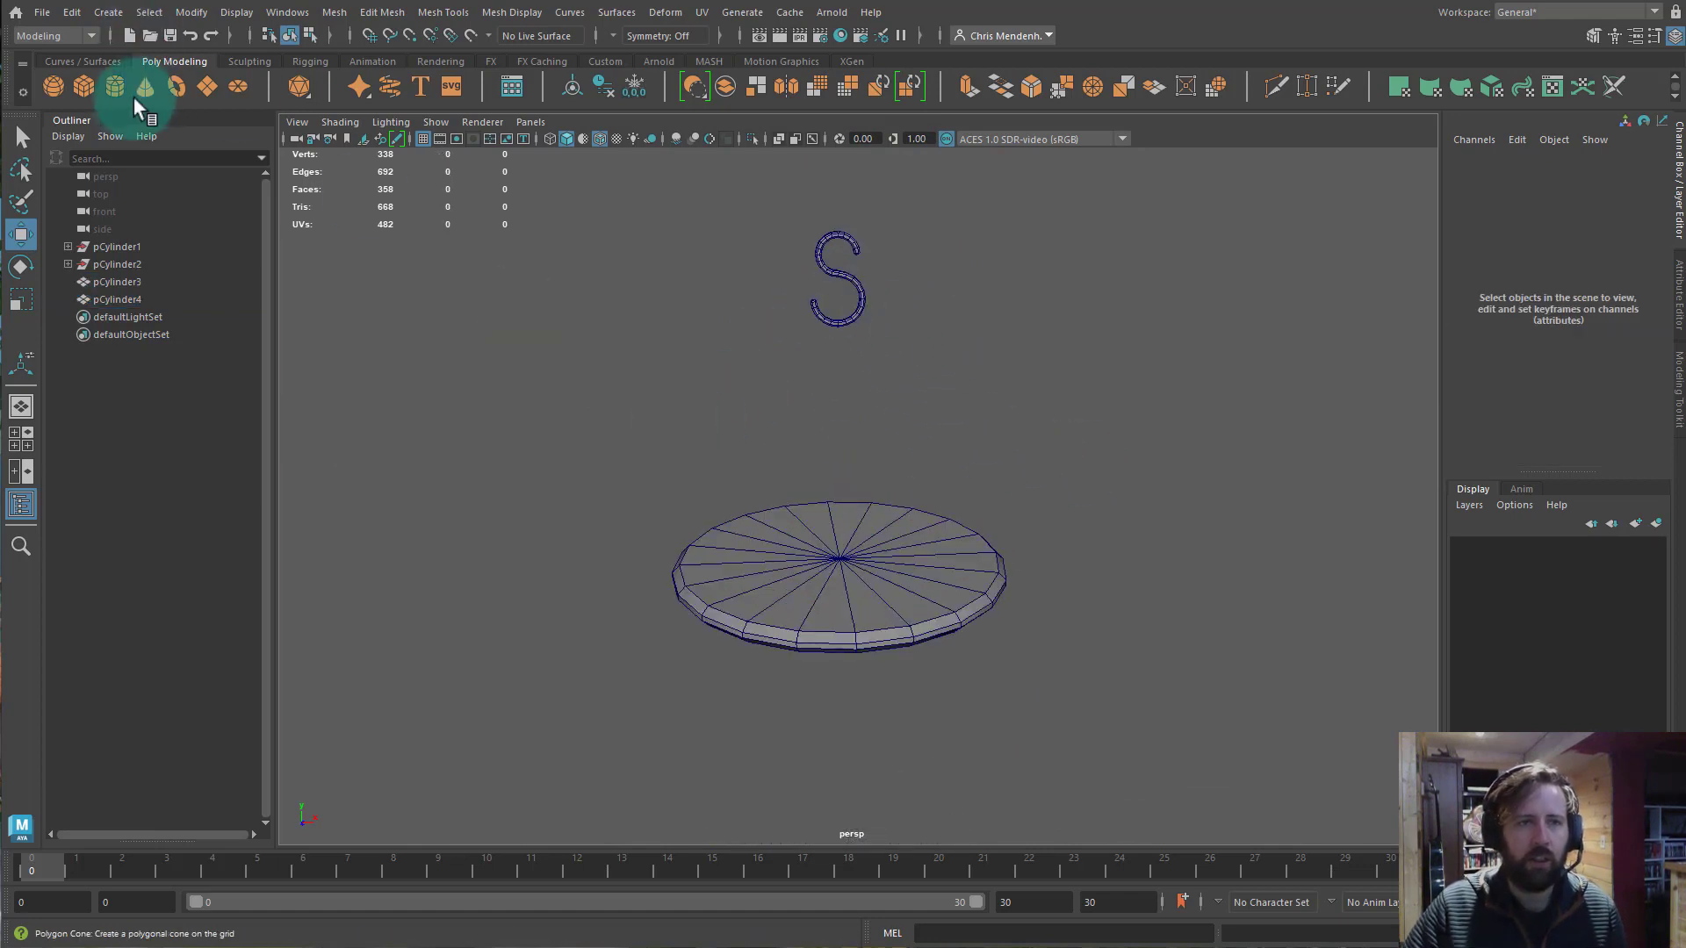
Create a polygon pipe at the origin and frame it in the view.
alt+middle_drag(563, 407, 488, 188)
scroll(619, 421, down, 3)
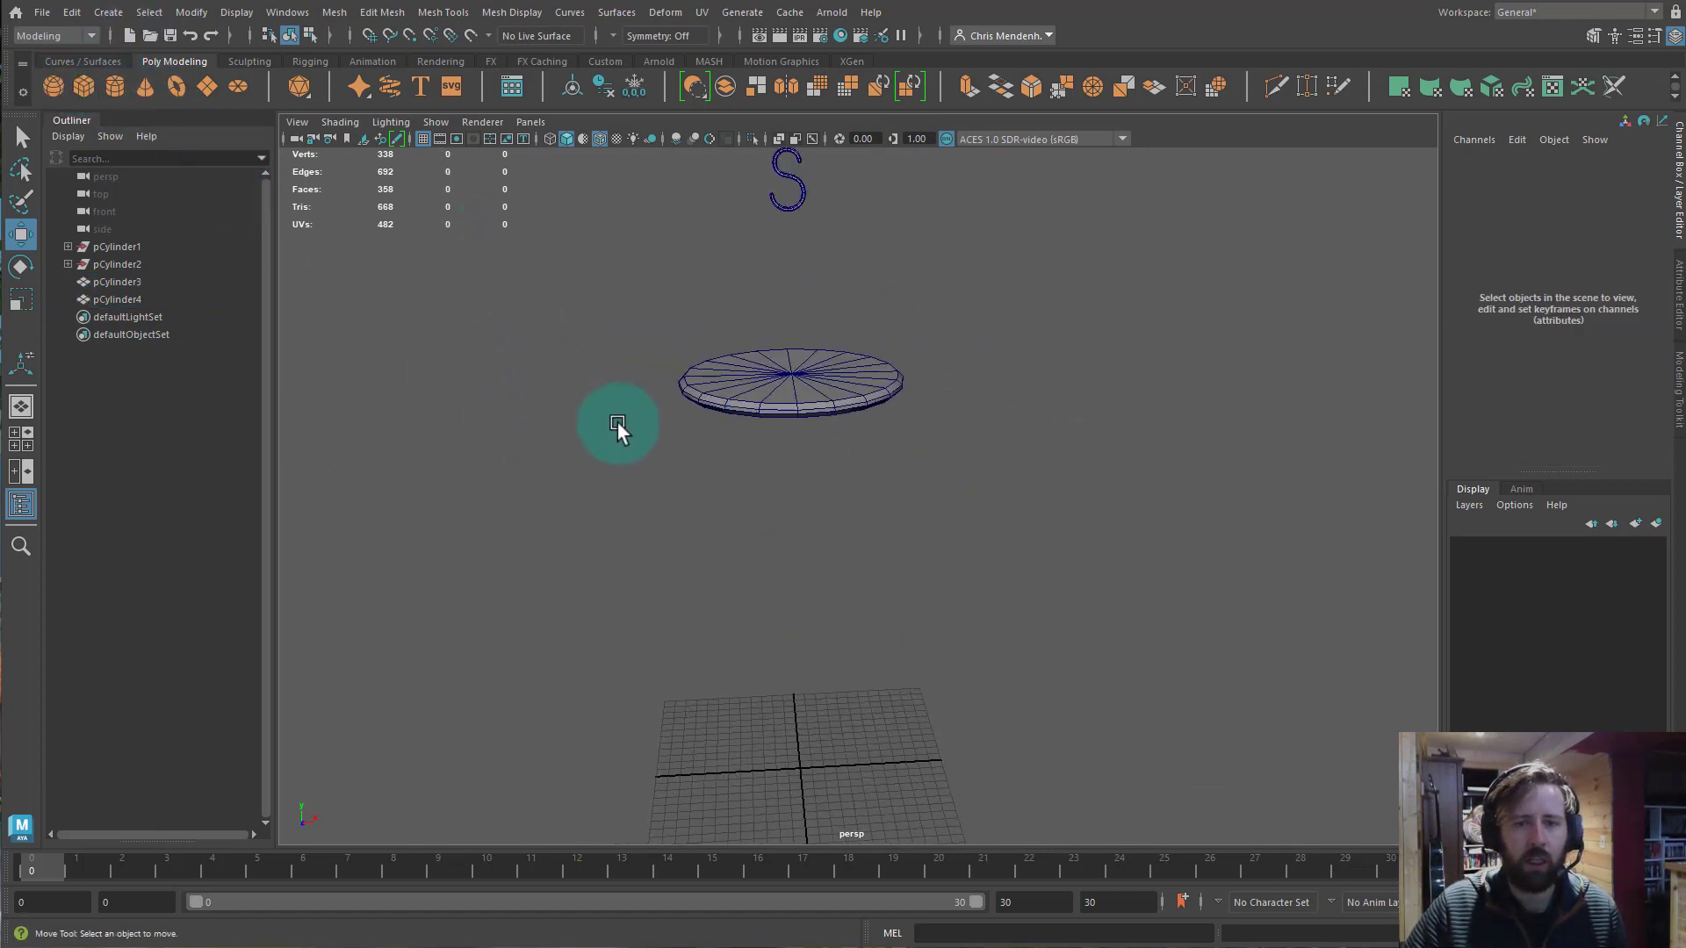
alt+drag(715, 474, 740, 504)
alt+middle_drag(740, 507, 744, 425)
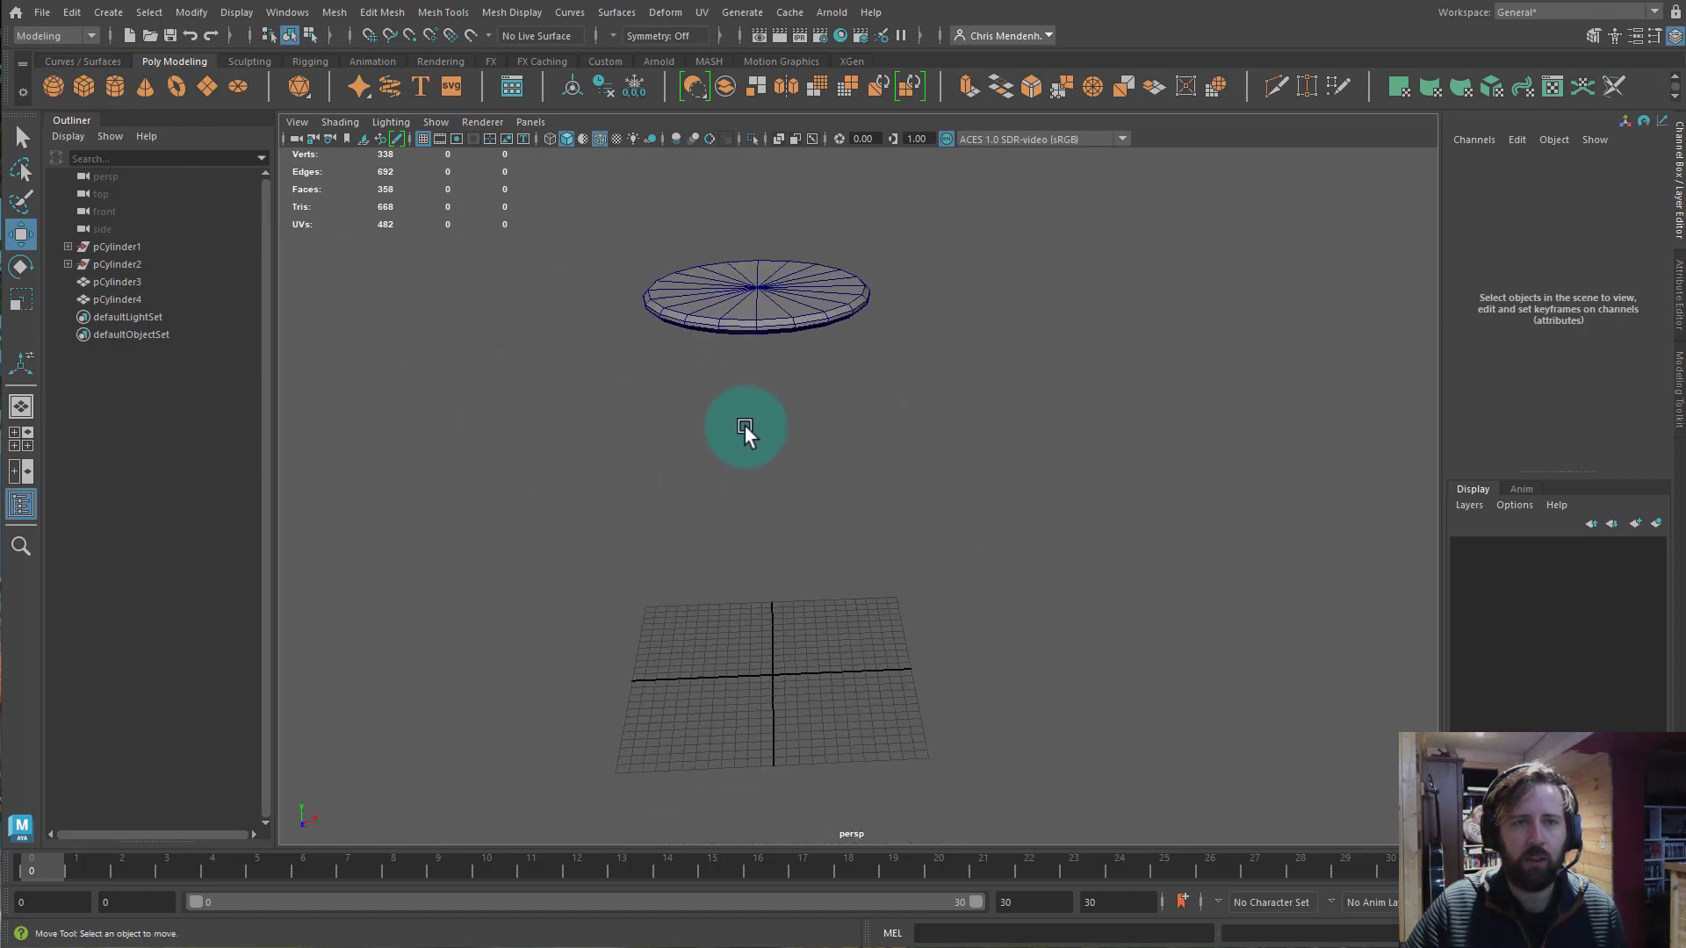
click(105, 13)
mouse_move(230, 80)
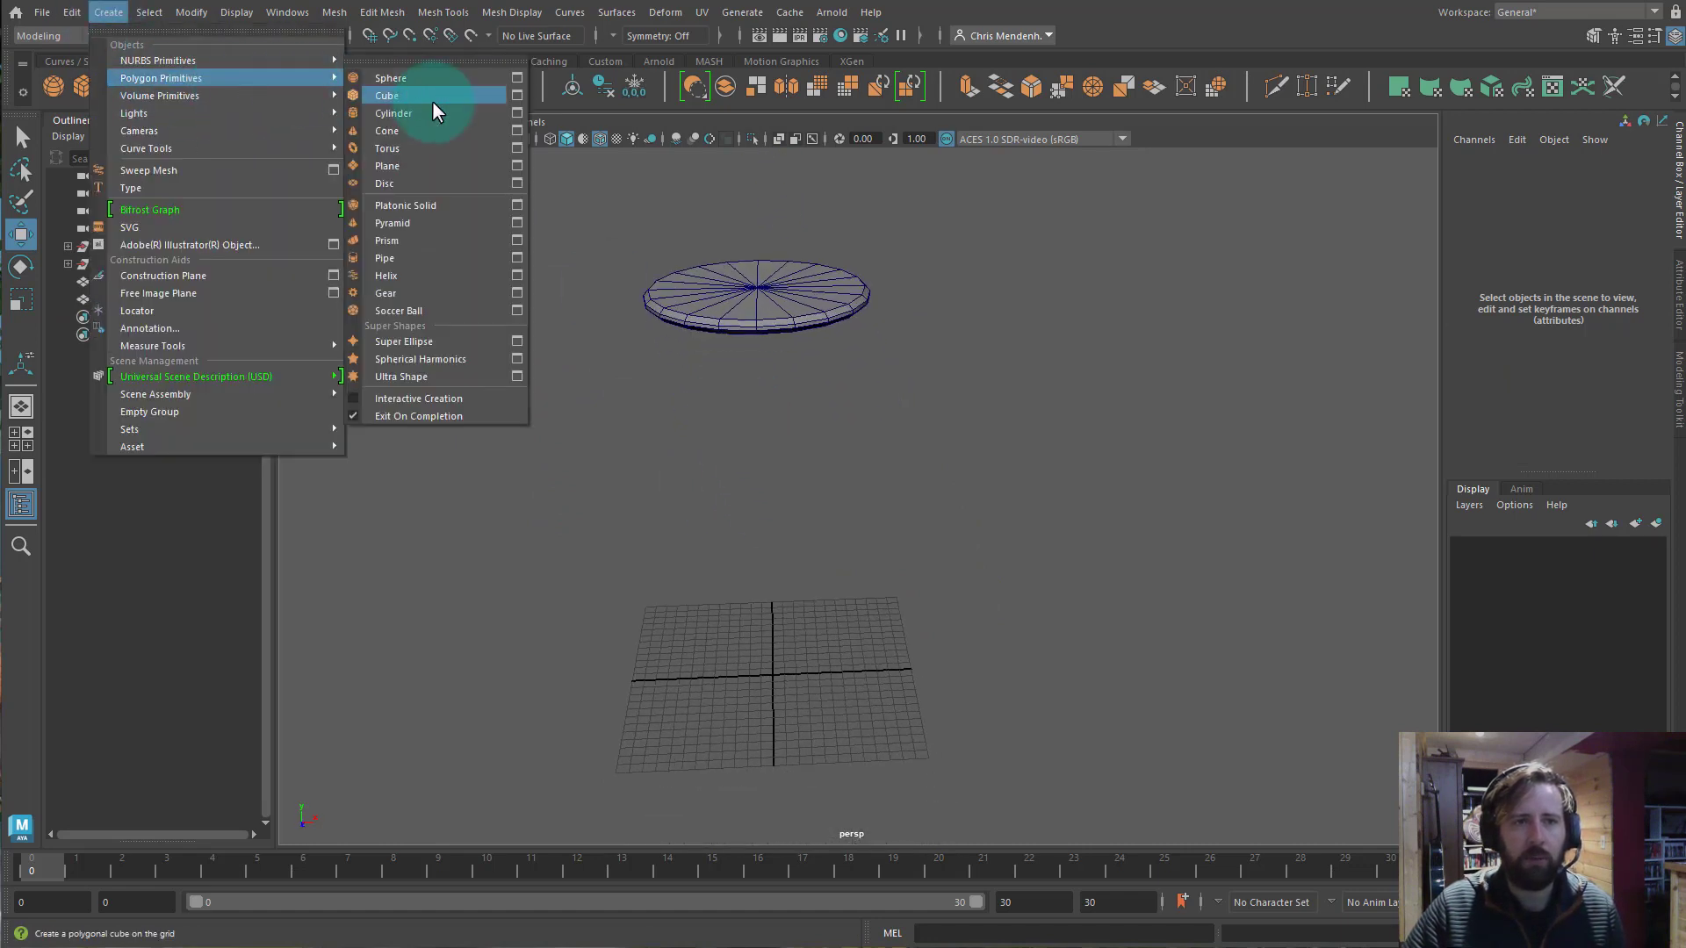
click(413, 257)
alt+right_drag(802, 681, 808, 739)
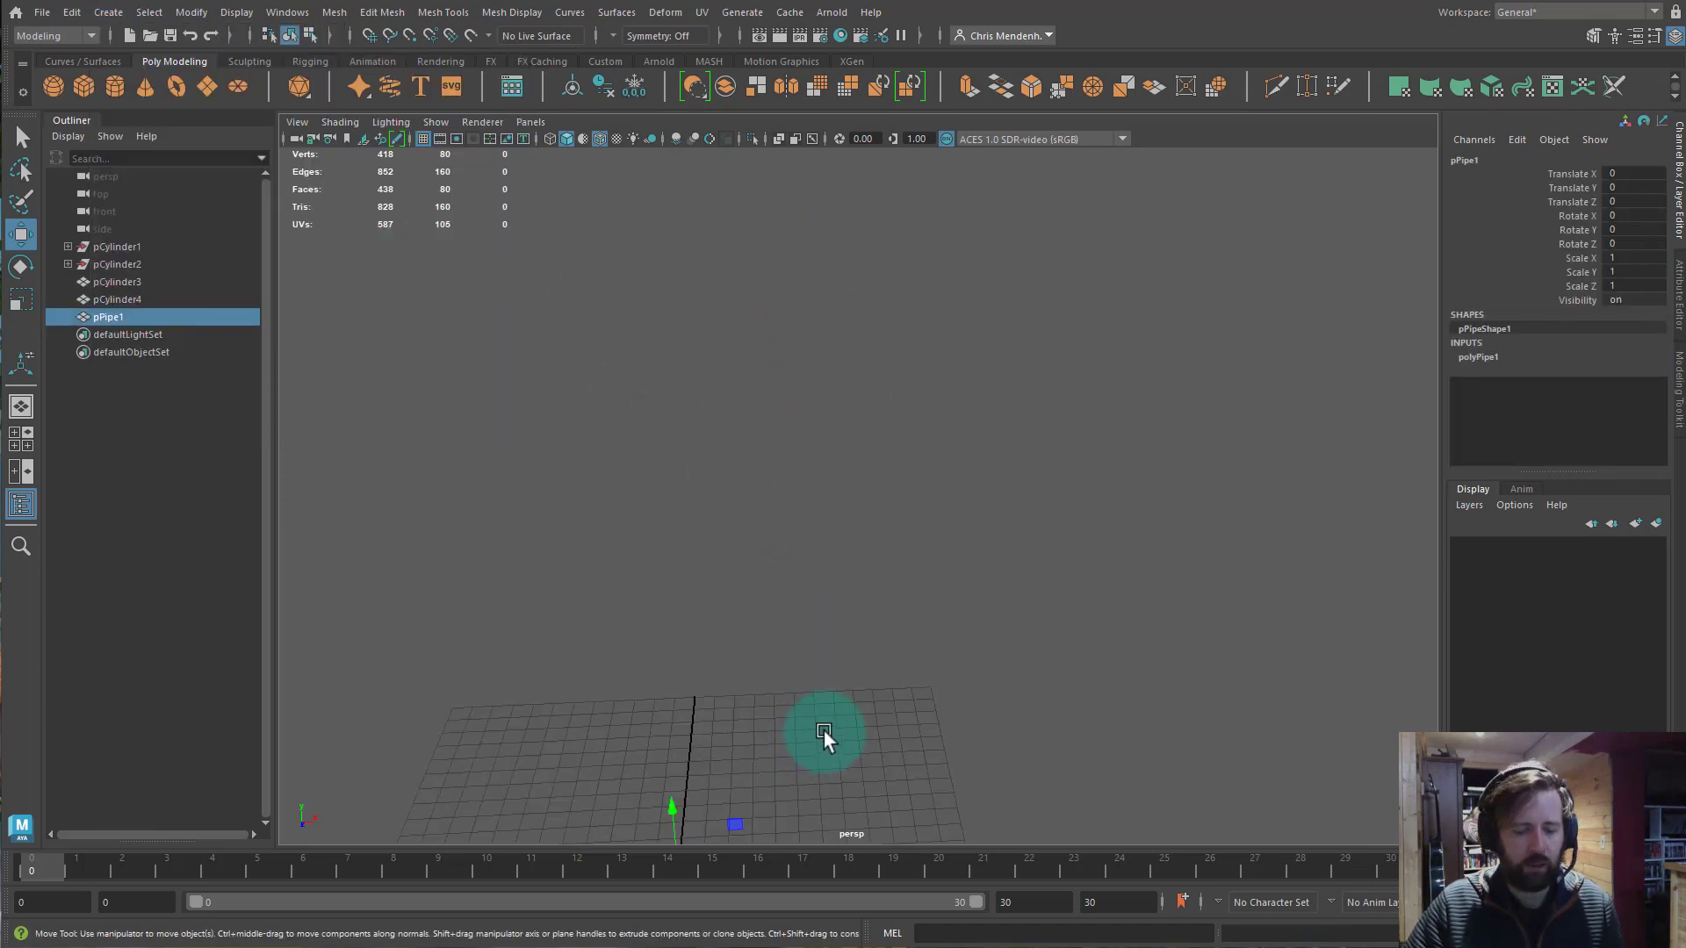
key(f)
Adjust the pipe's construction settings to a Radius of 1.052 and a Thickness of 0.301.
alt+drag(987, 579, 948, 594)
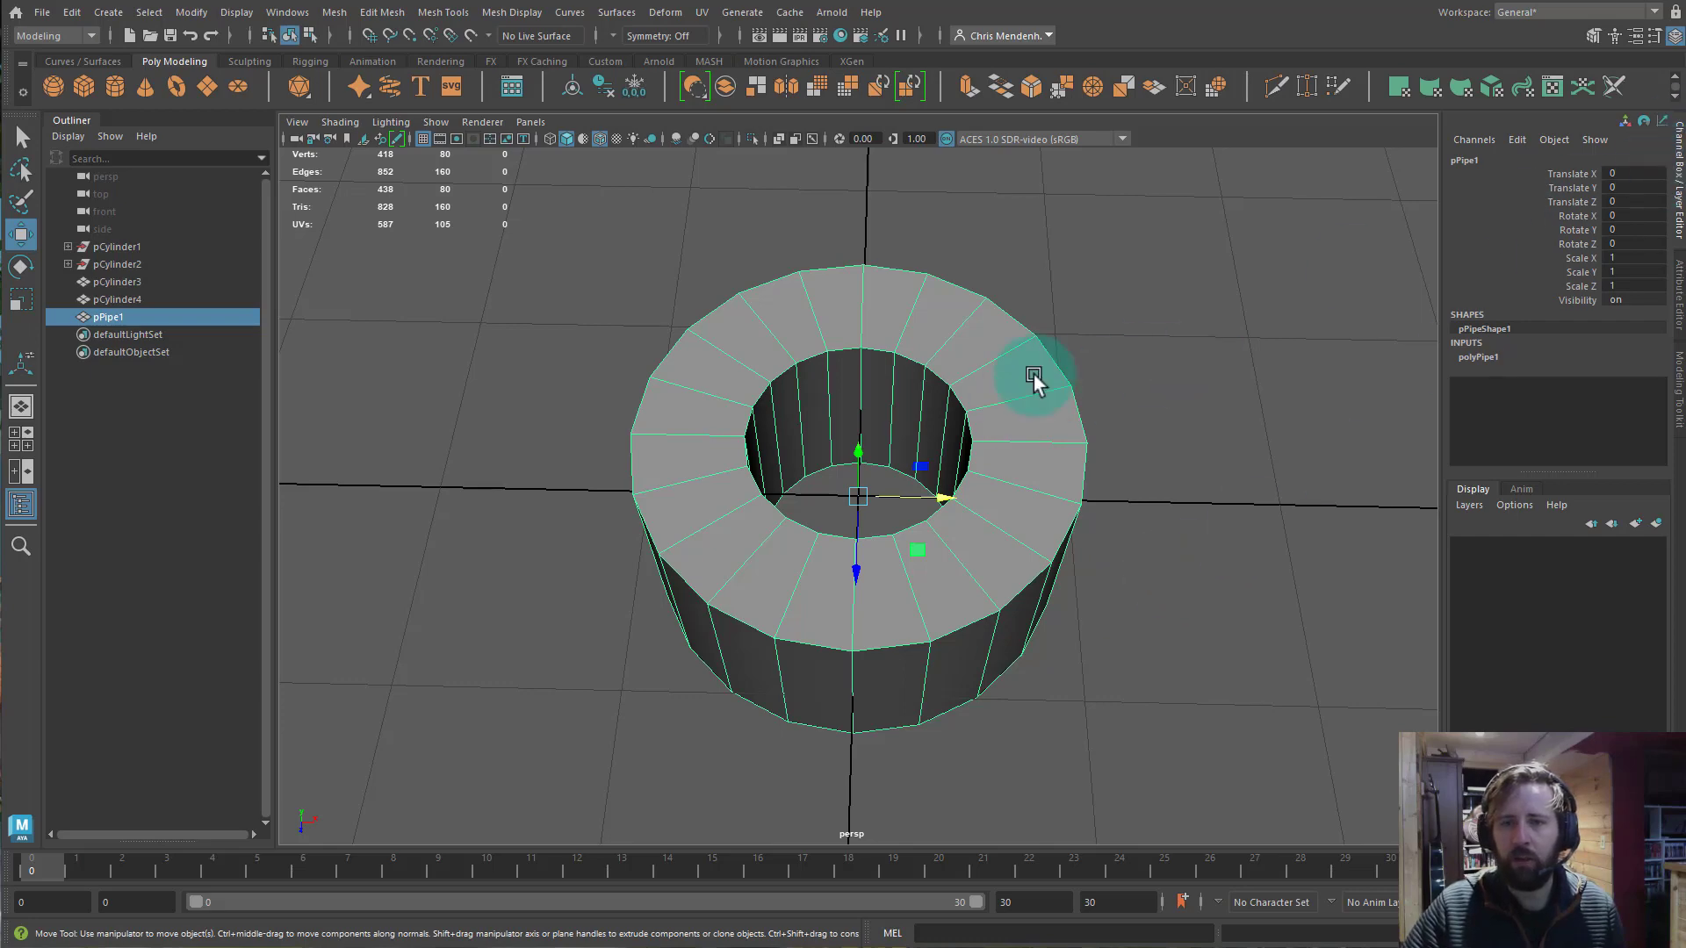
click(1673, 158)
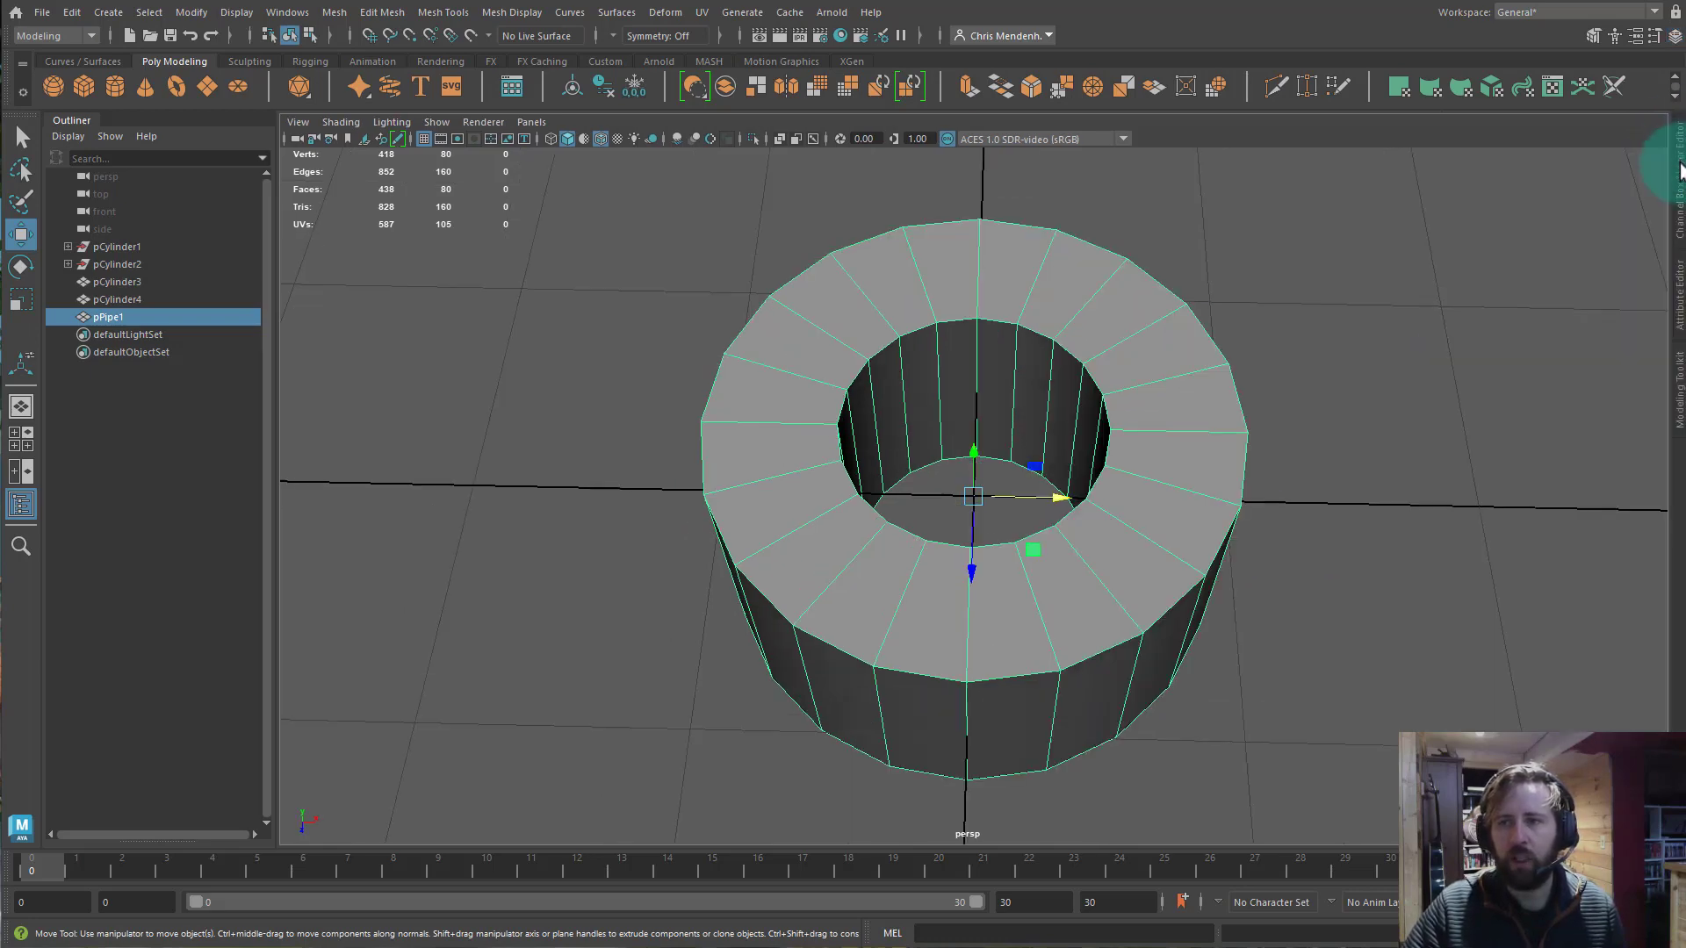
click(1676, 167)
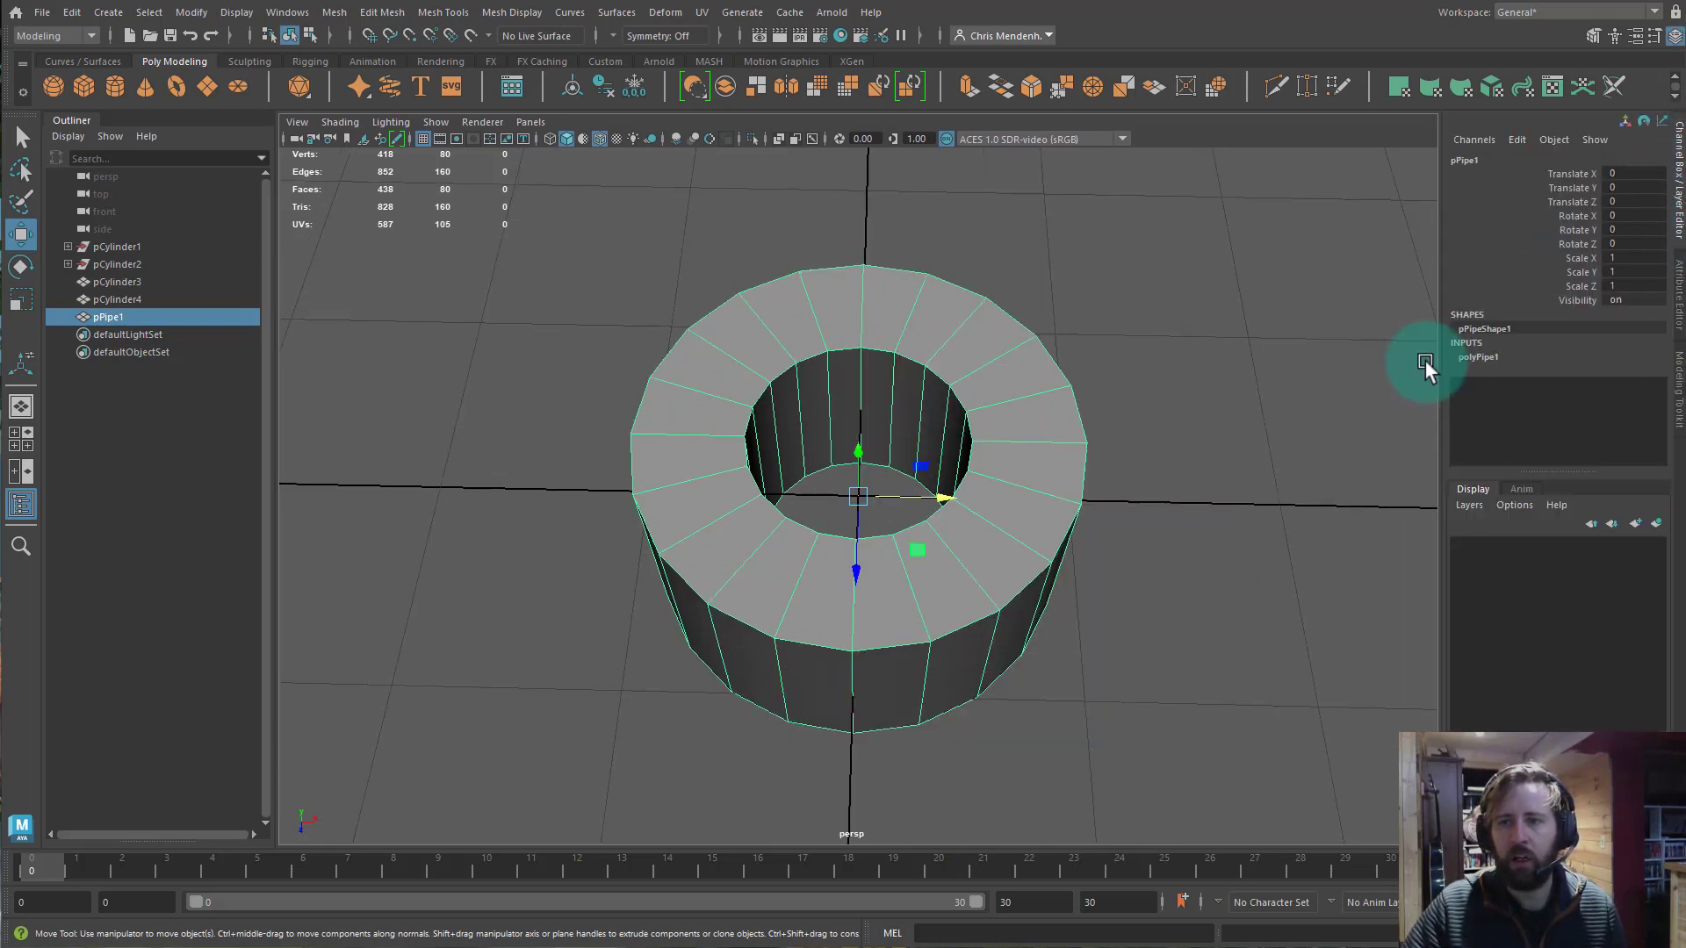
click(1487, 355)
click(1640, 405)
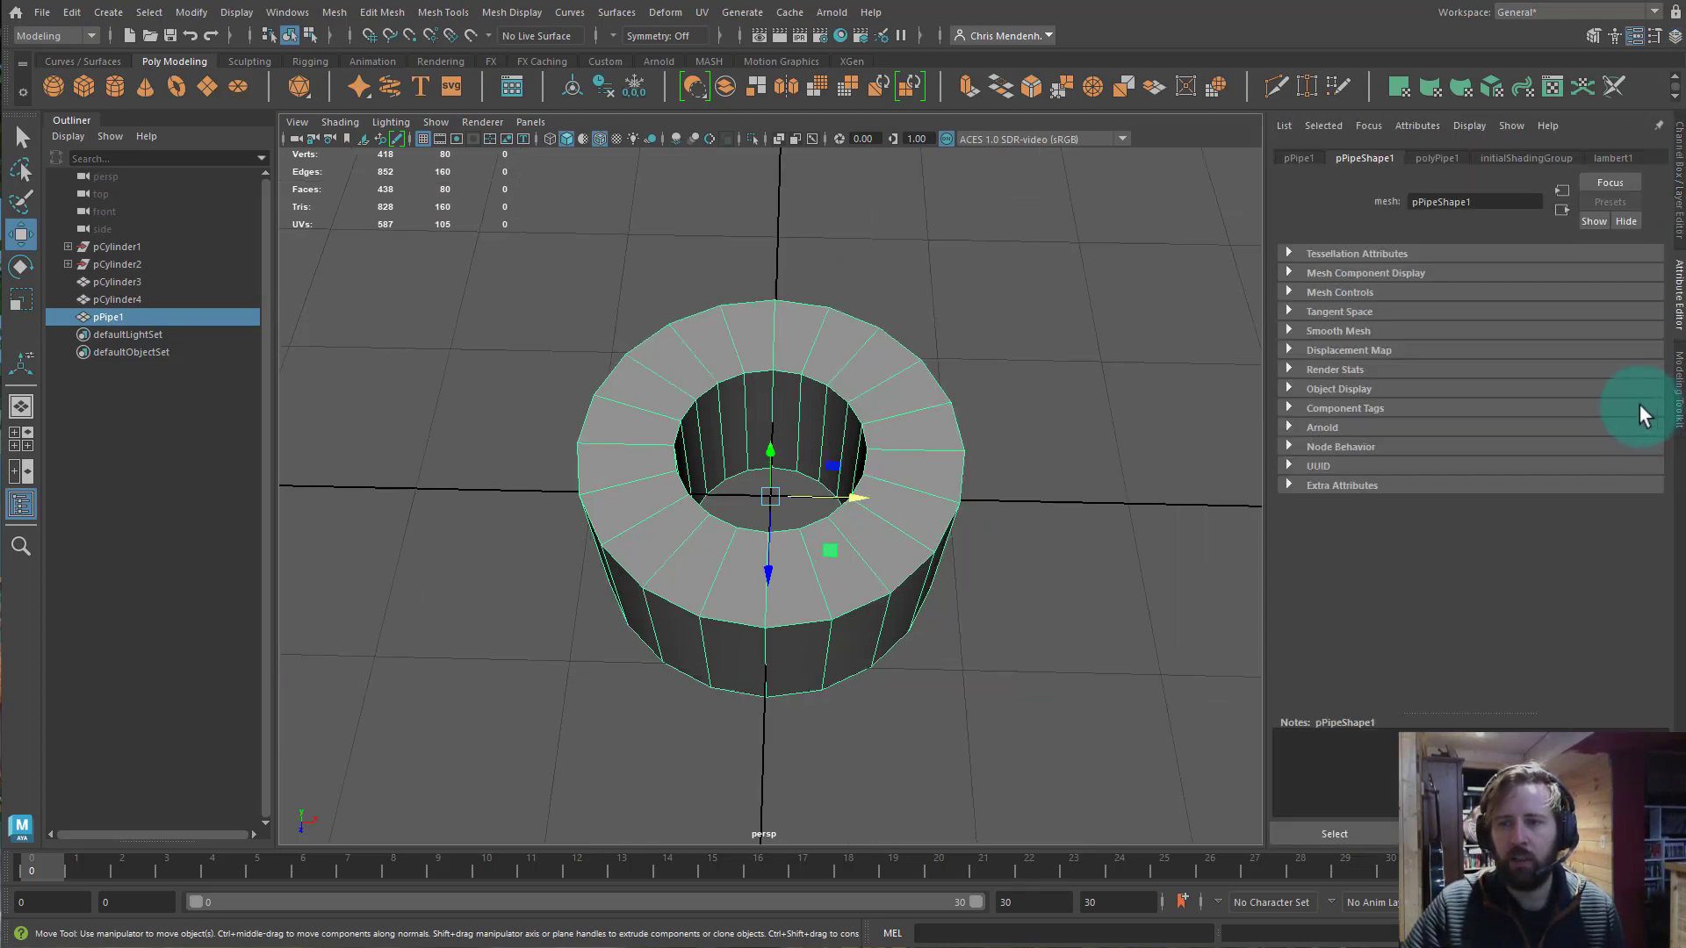
click(1661, 171)
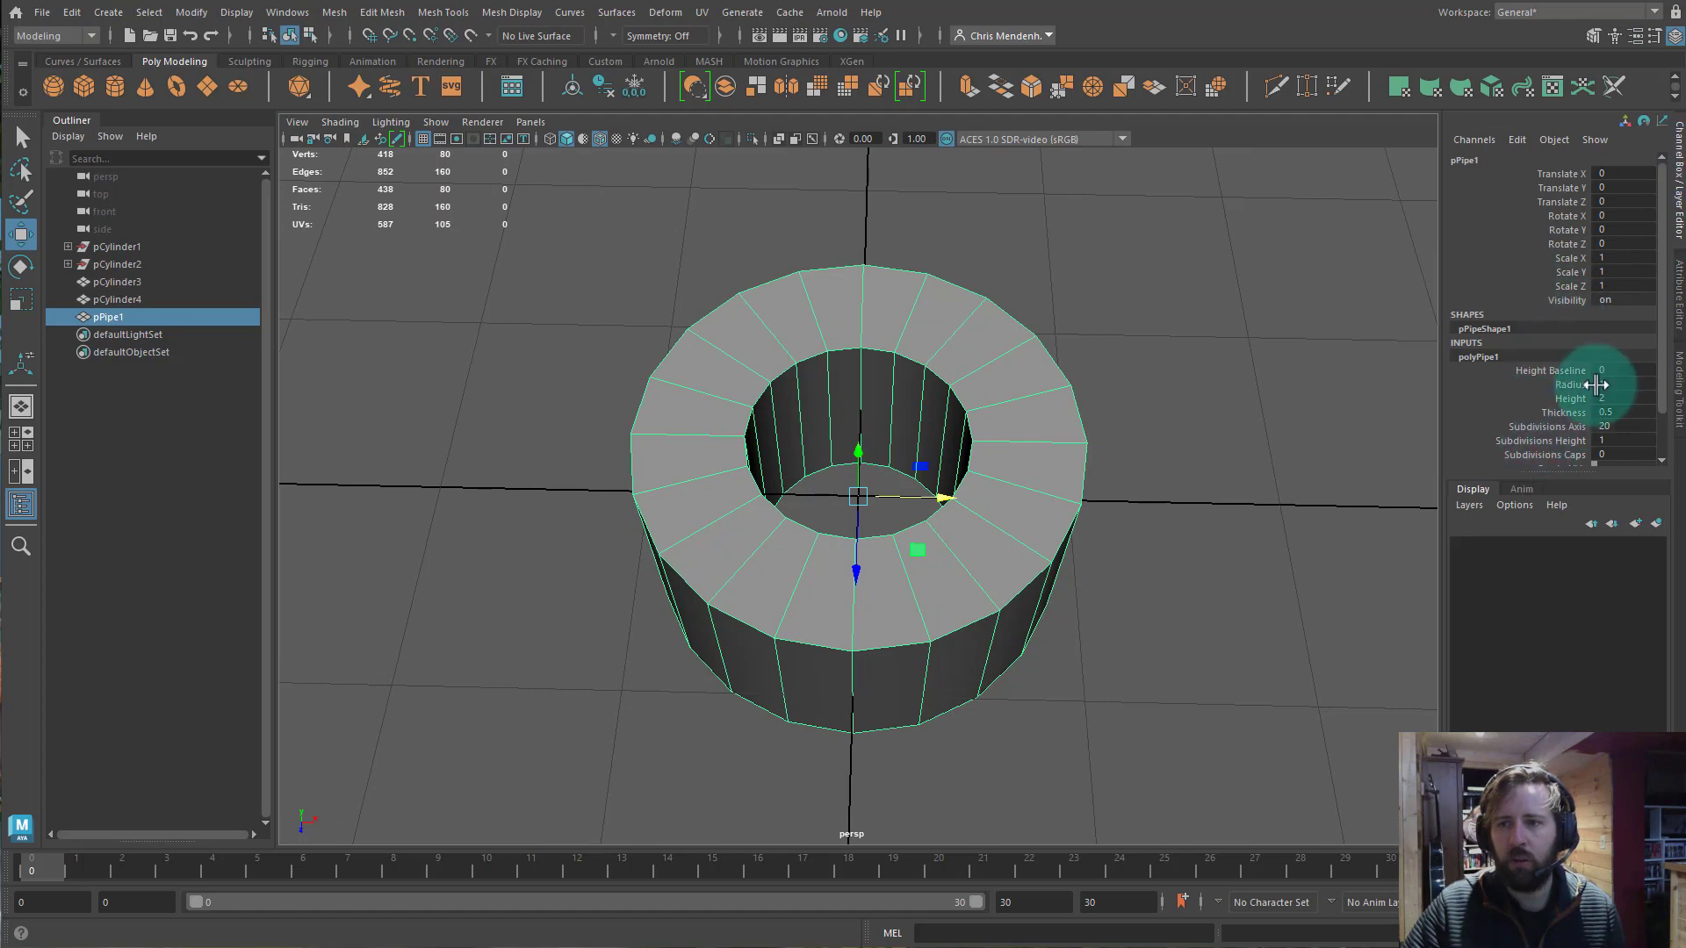
scroll(1662, 404, down, 2)
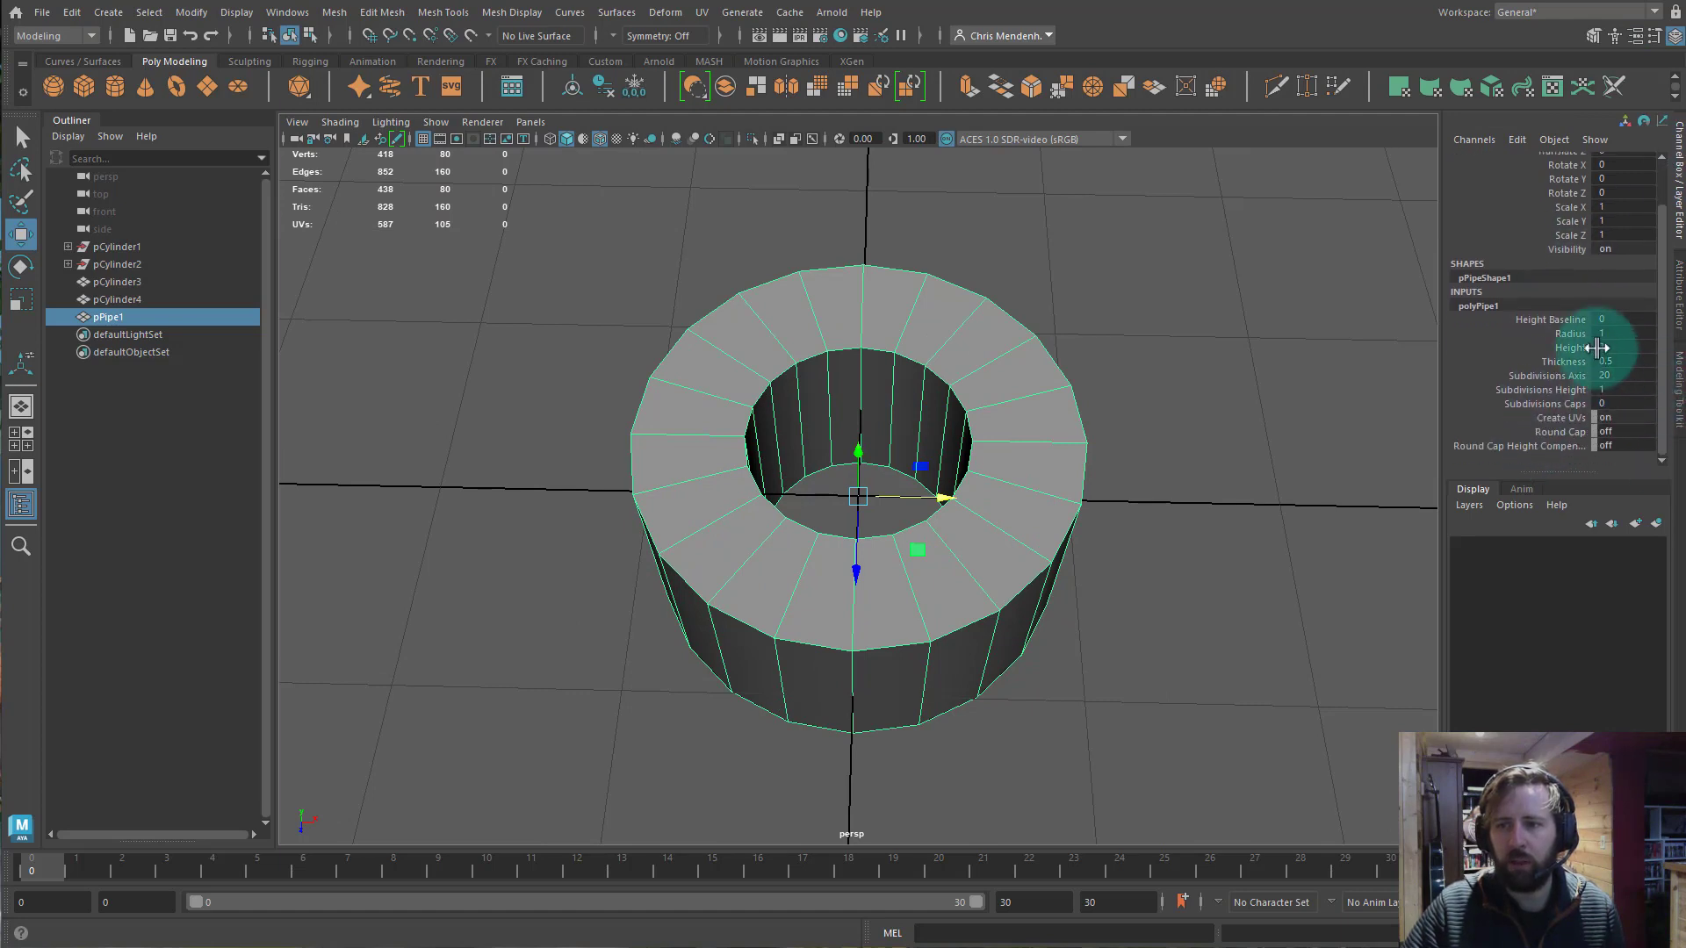
click(1570, 334)
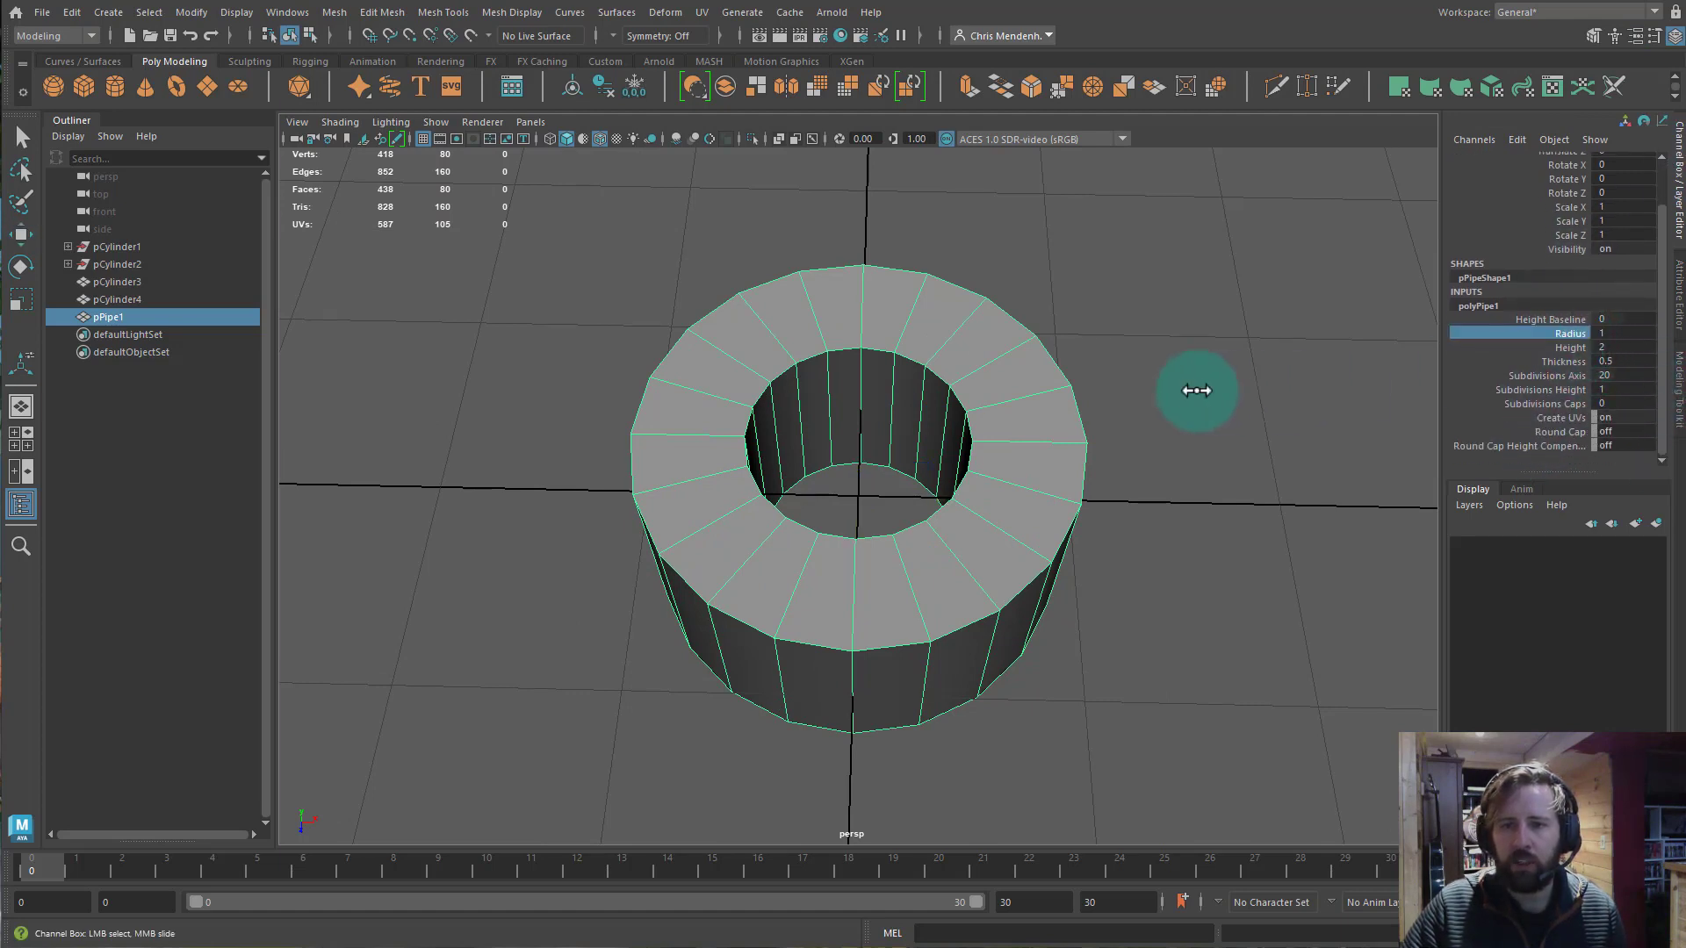
middle_drag(1196, 390, 1574, 367)
middle_drag(1308, 377, 1009, 376)
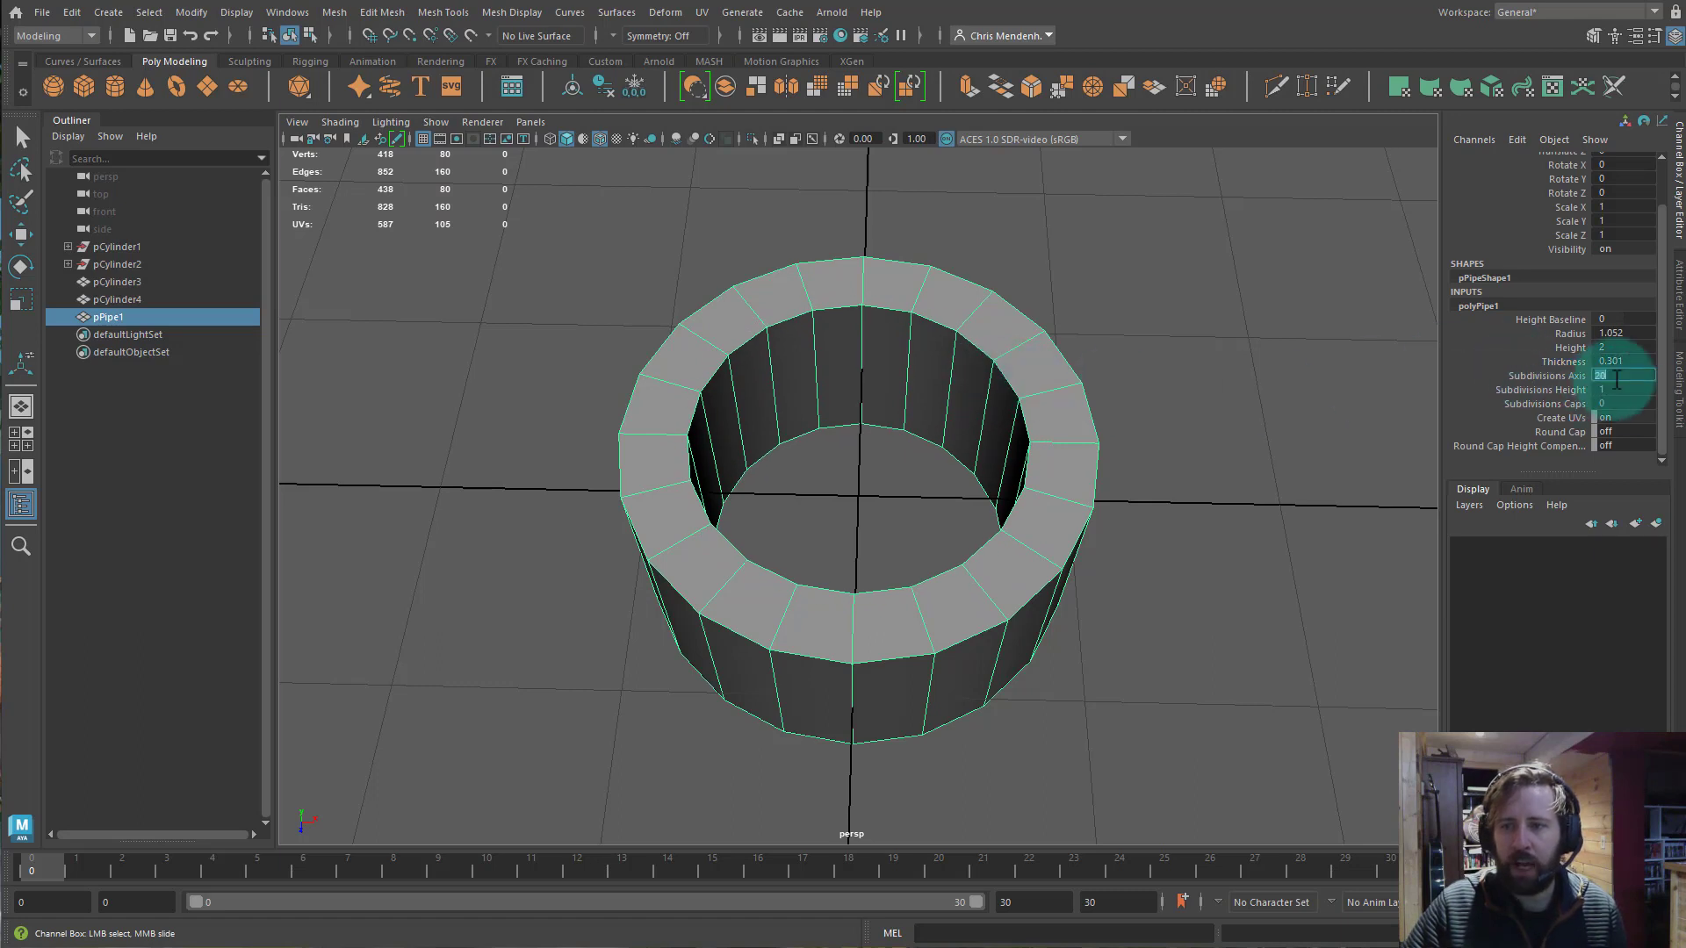
Set the pipe's Subdivisions Axis to 4 to turn it into a square frame.
text(4)
key(Return)
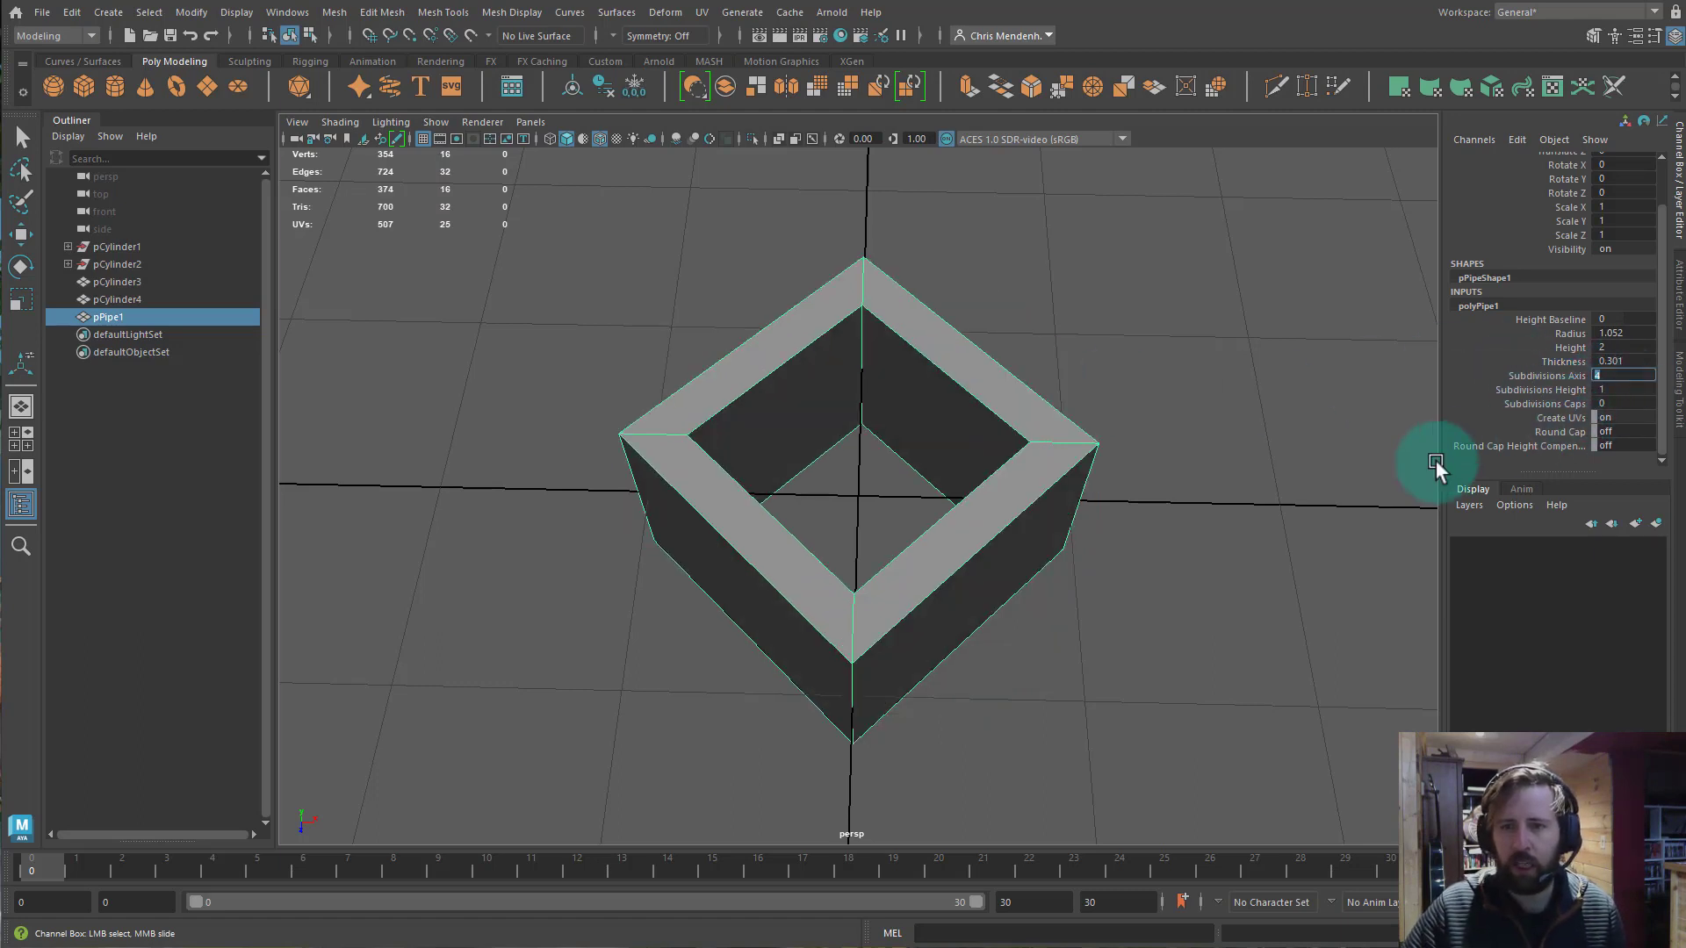
click(1557, 389)
Flatten the square frame vertically to a Scale Y of 0.376.
alt+drag(1200, 600, 998, 550)
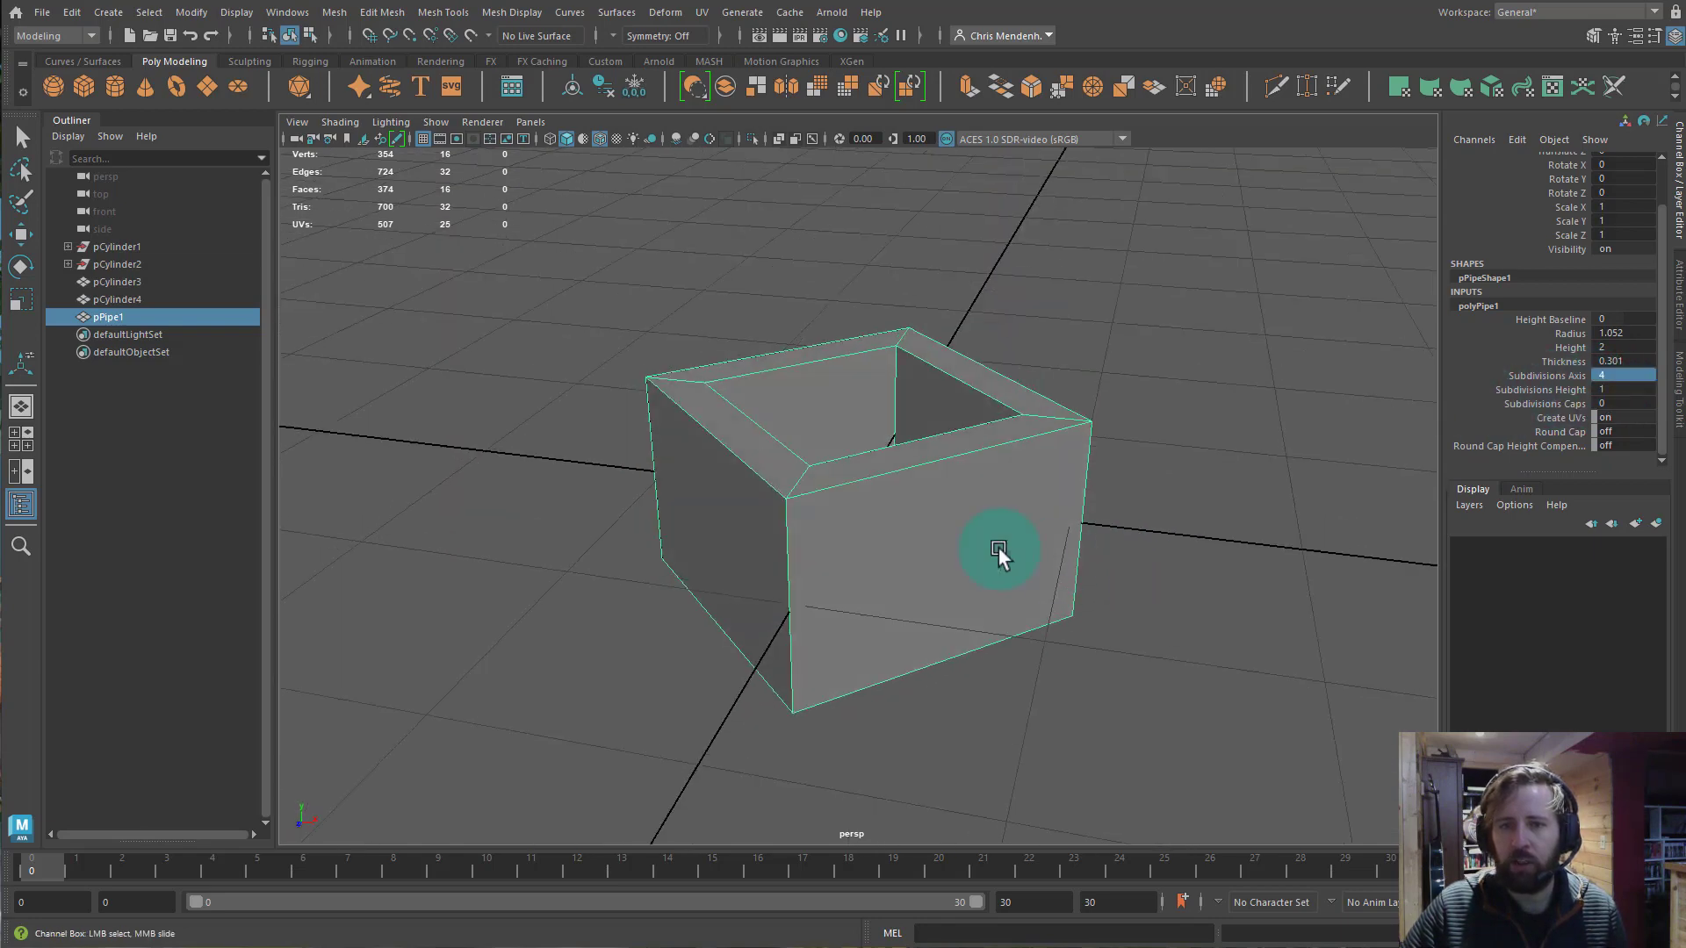
key(w)
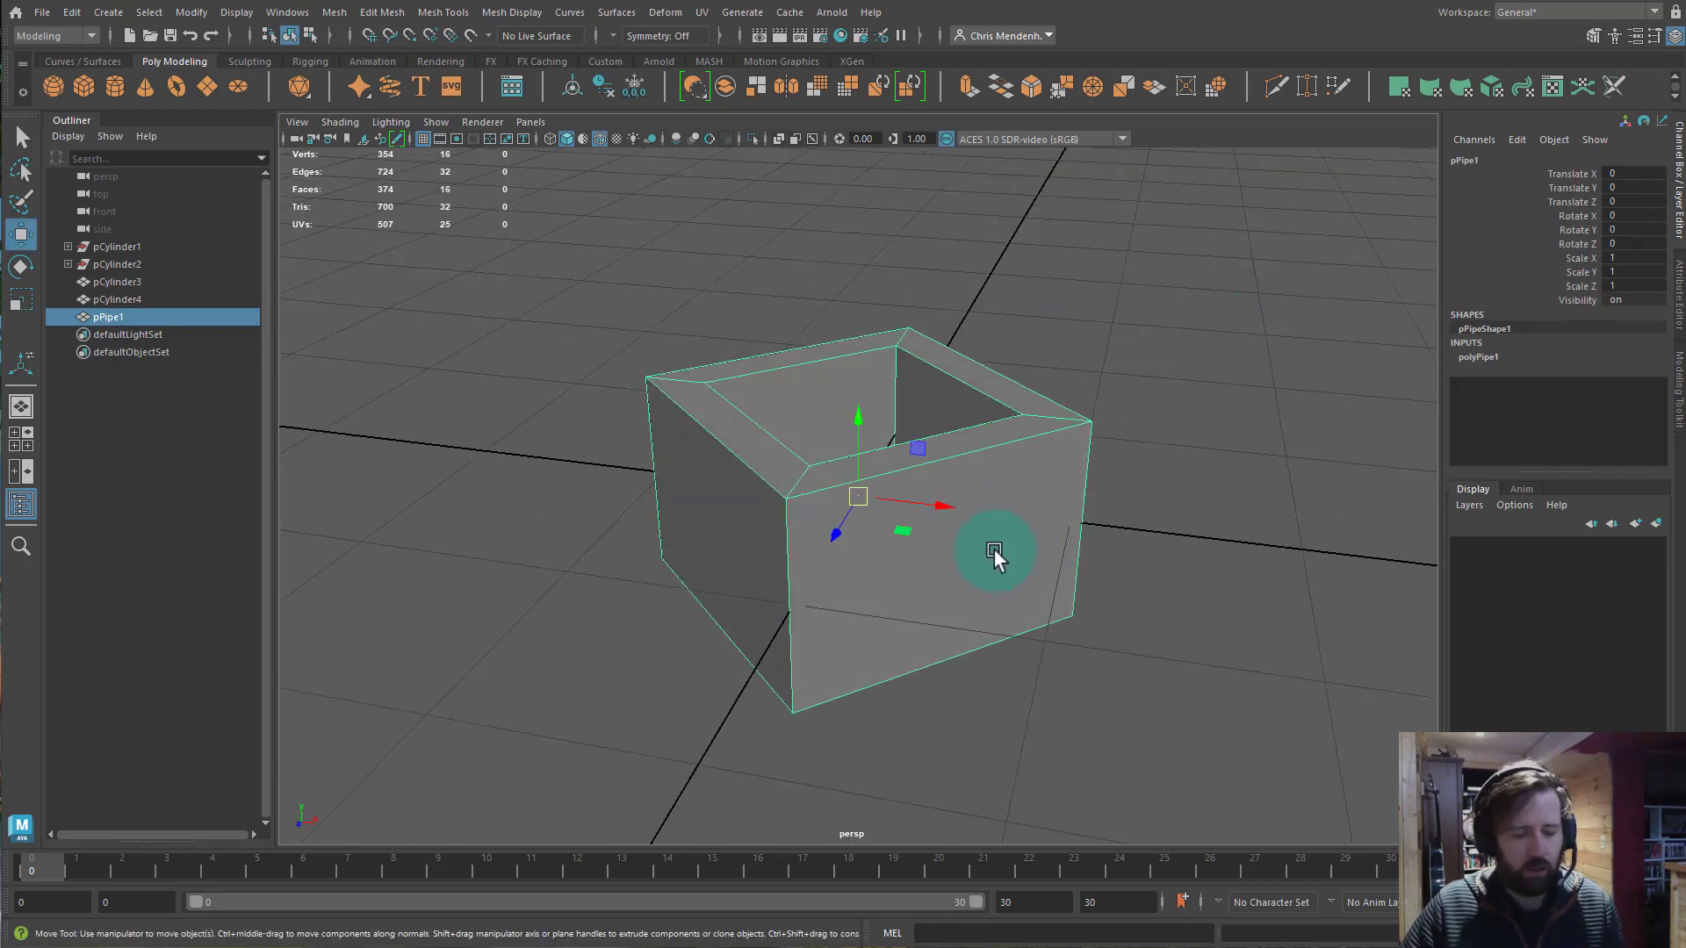
drag(832, 406, 820, 516)
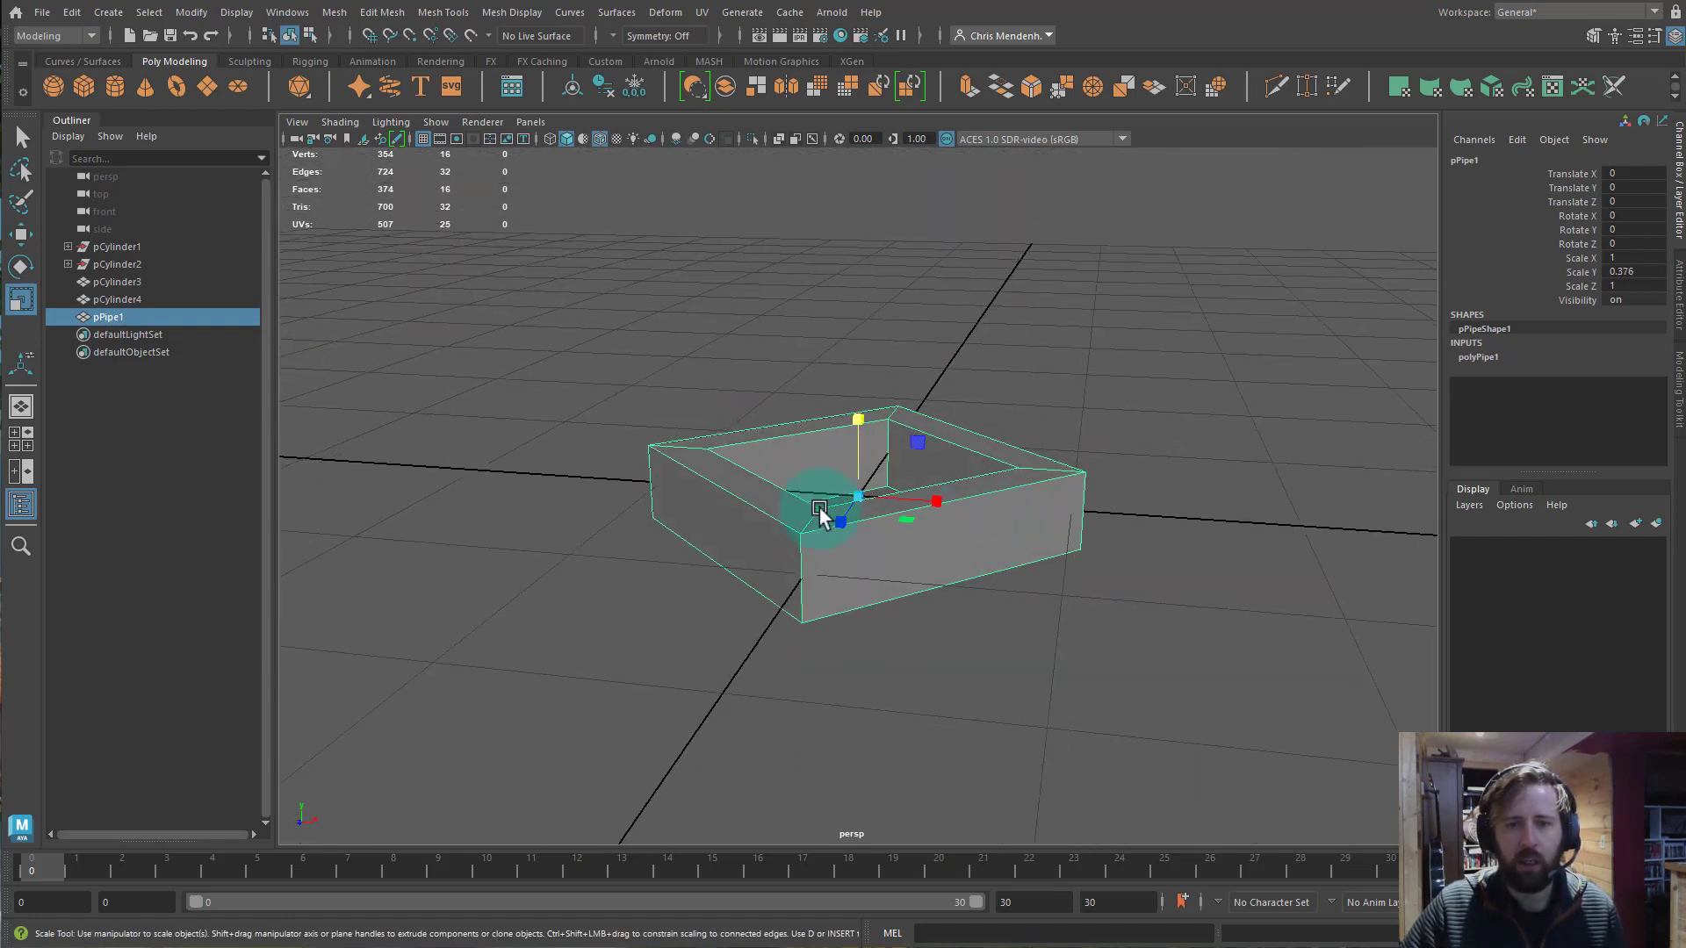
Select the frame's inner and outer edge loops on both faces and bevel them with a Fraction of 0.737.
key(F10)
double_click(745, 499)
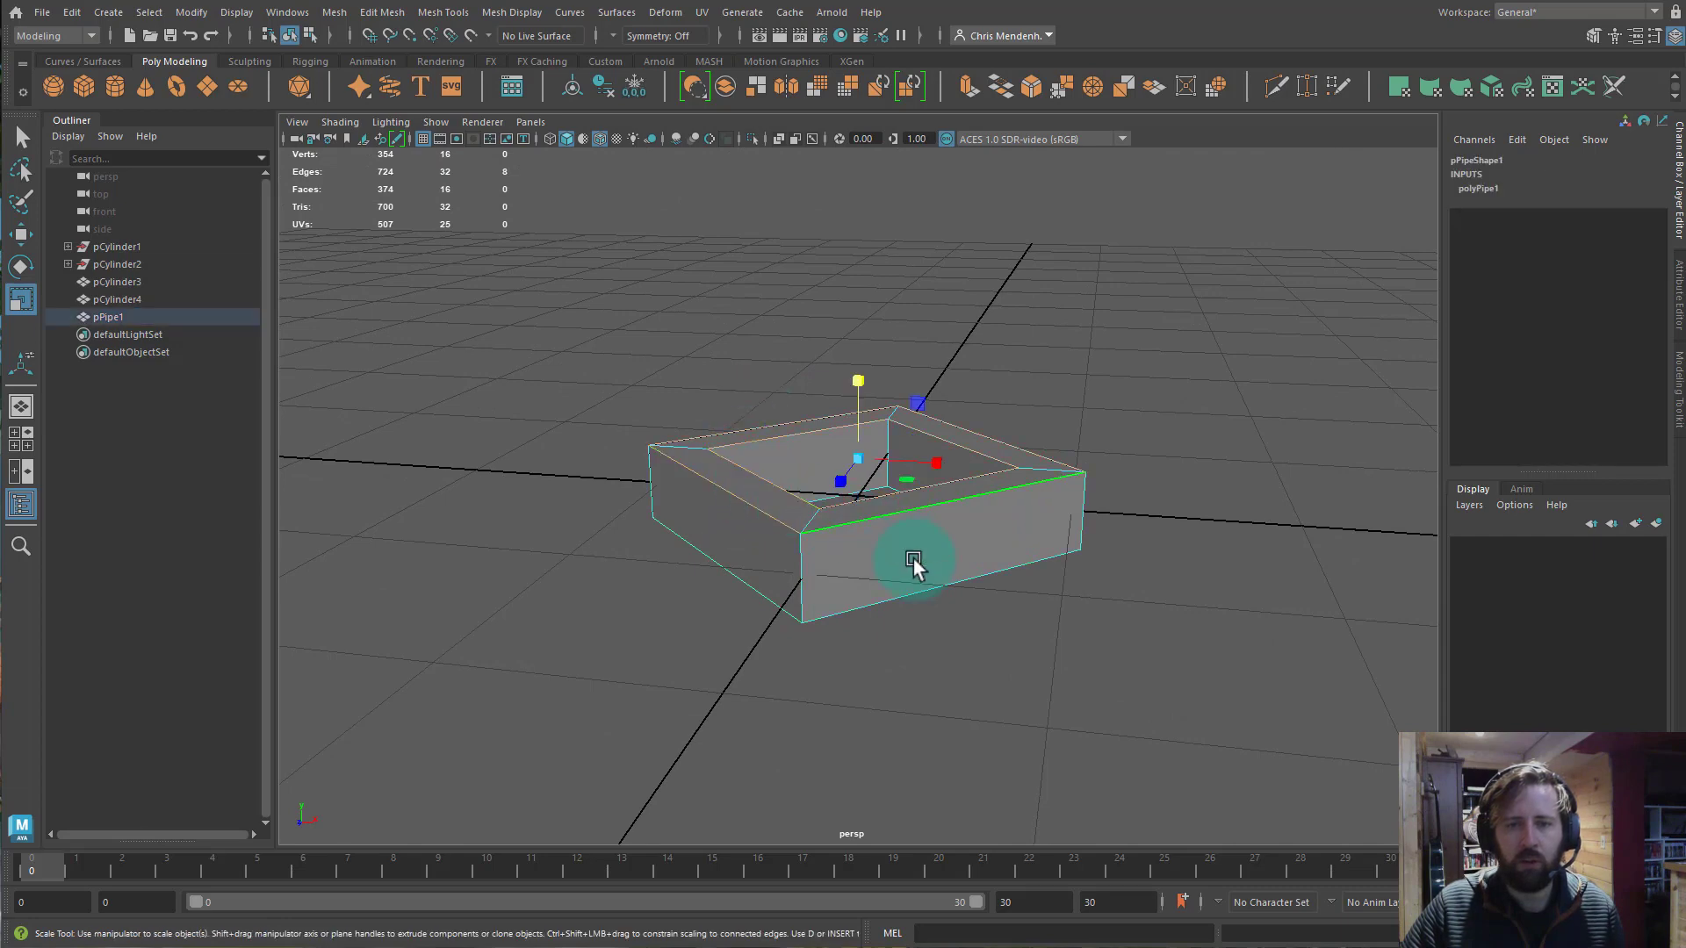
alt+drag(910, 558, 764, 457)
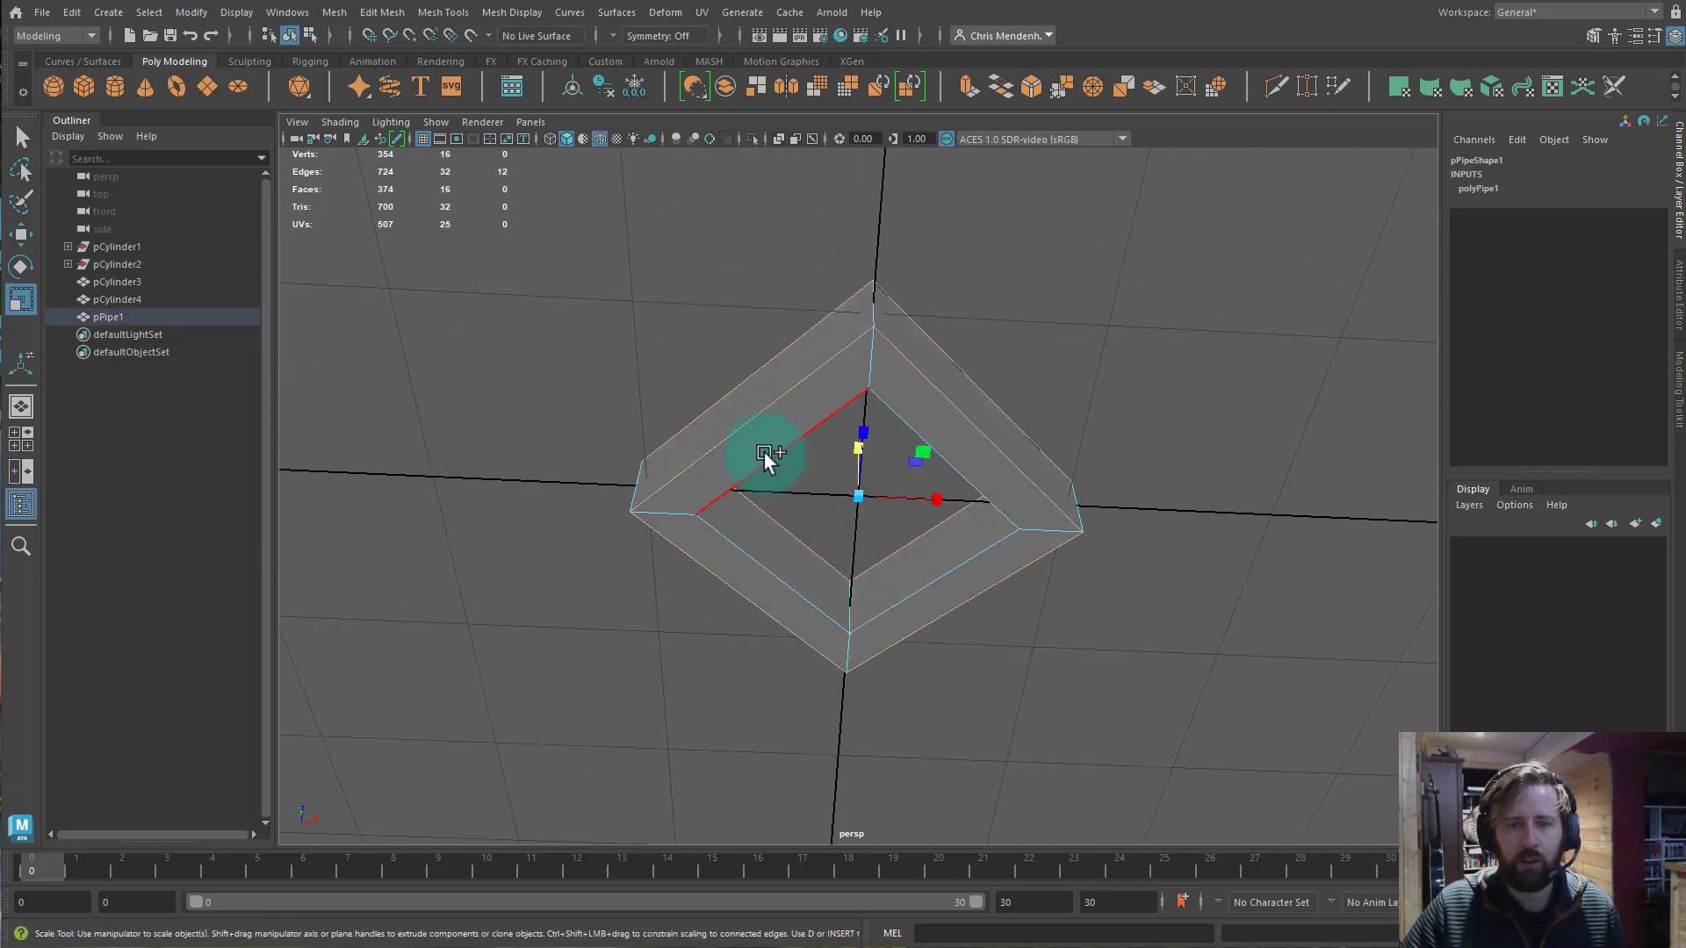
click(1038, 88)
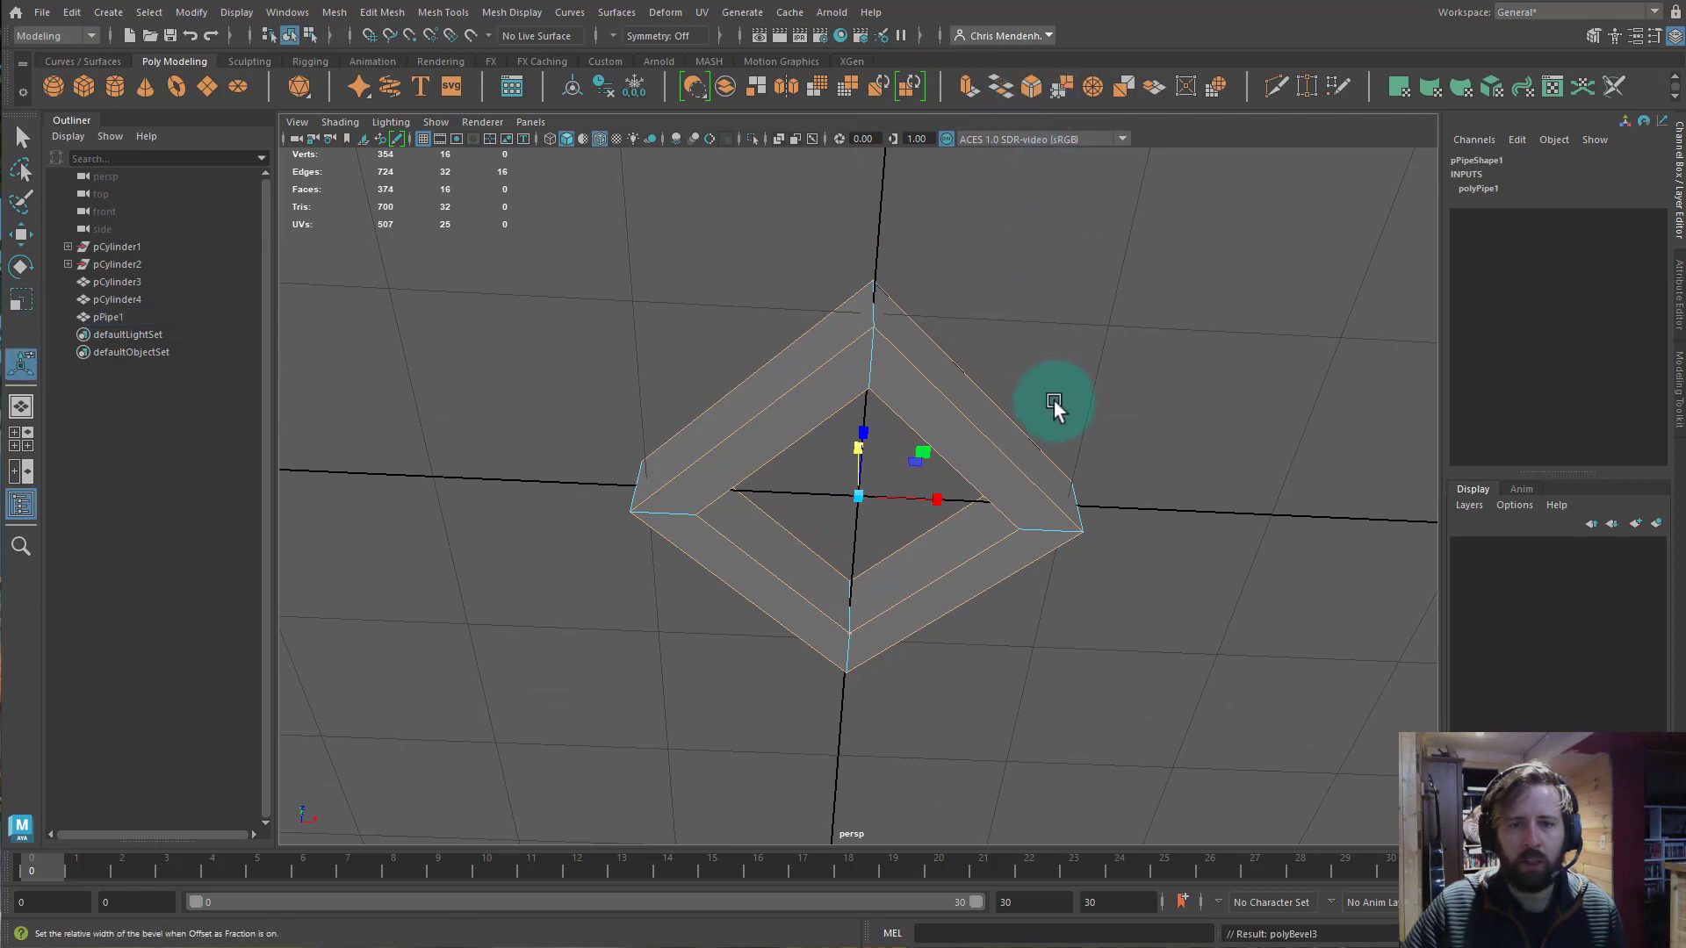
alt+drag(985, 362, 1128, 474)
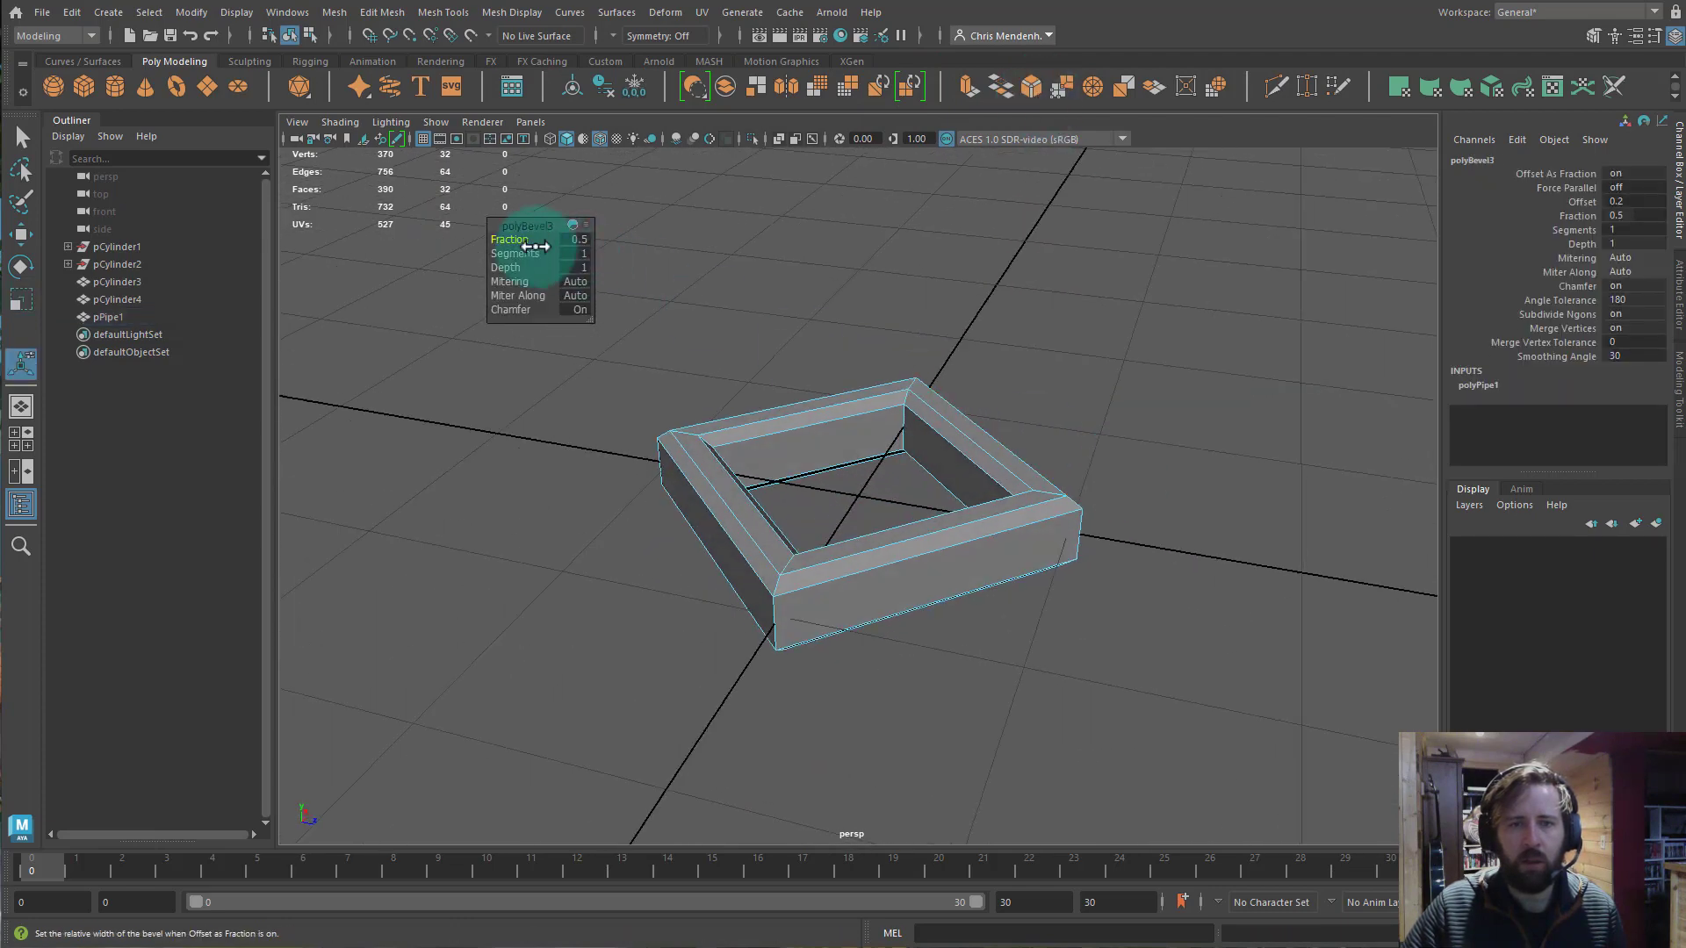
drag(518, 240, 1001, 485)
Flatten the bevelled frame to a Scale Y of 0.239 and raise it to a Translate Y of 45.588, at the S.
key(q)
key(r)
scroll(936, 471, down, 10)
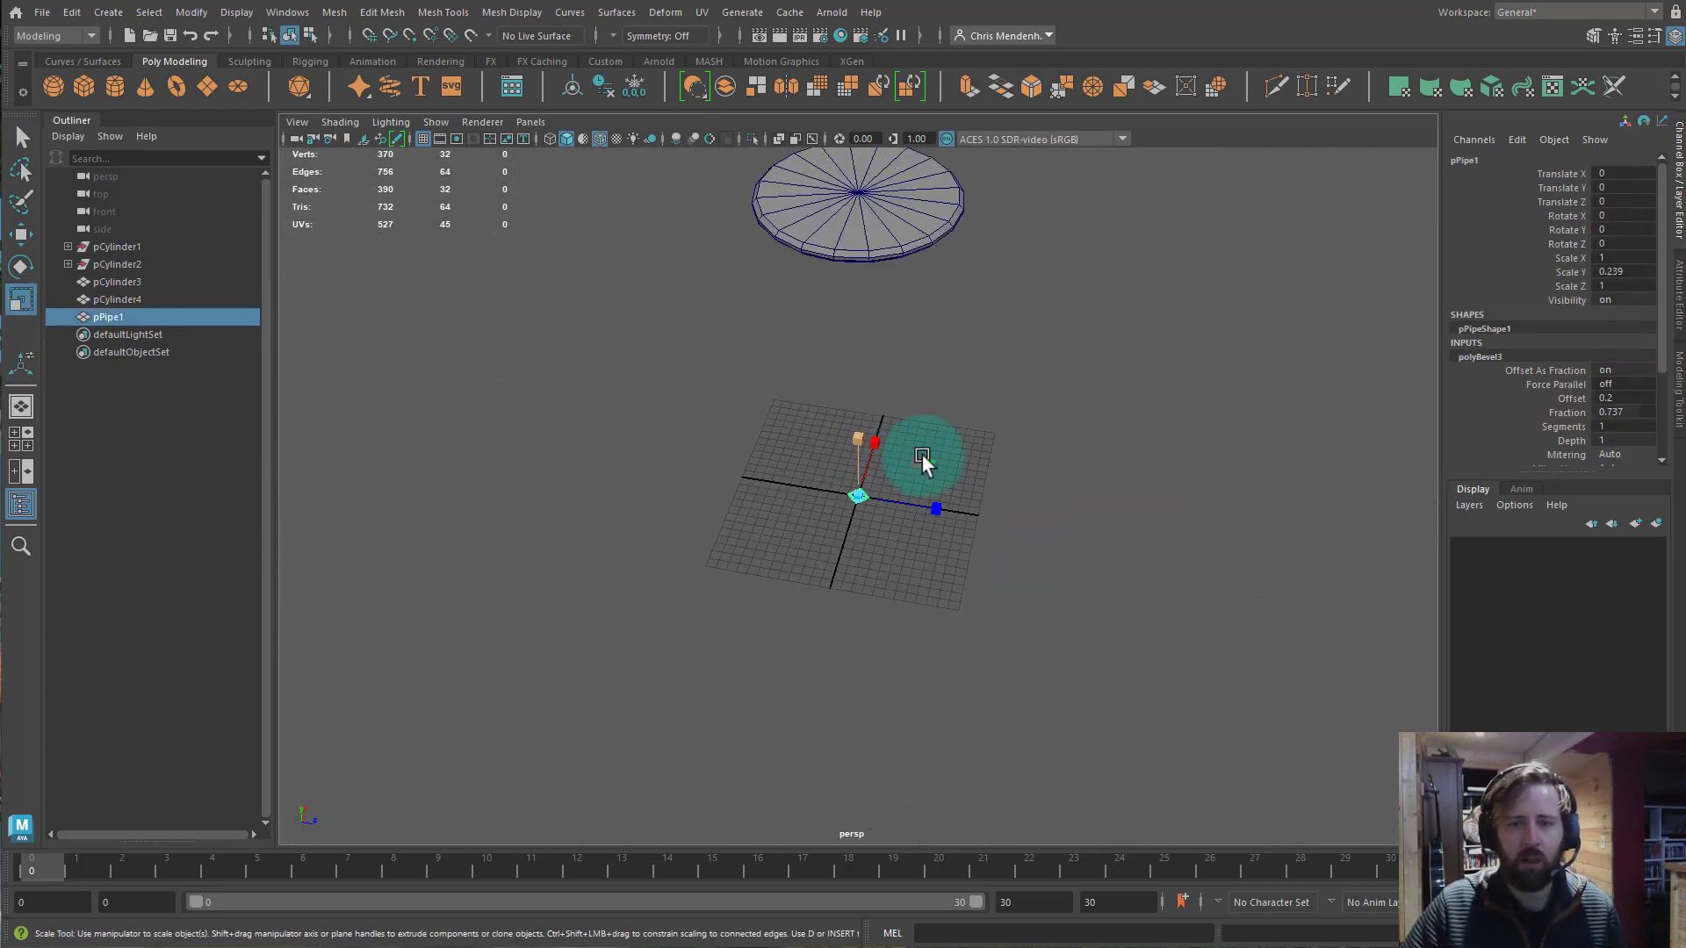
scroll(977, 437, up, 1)
key(w)
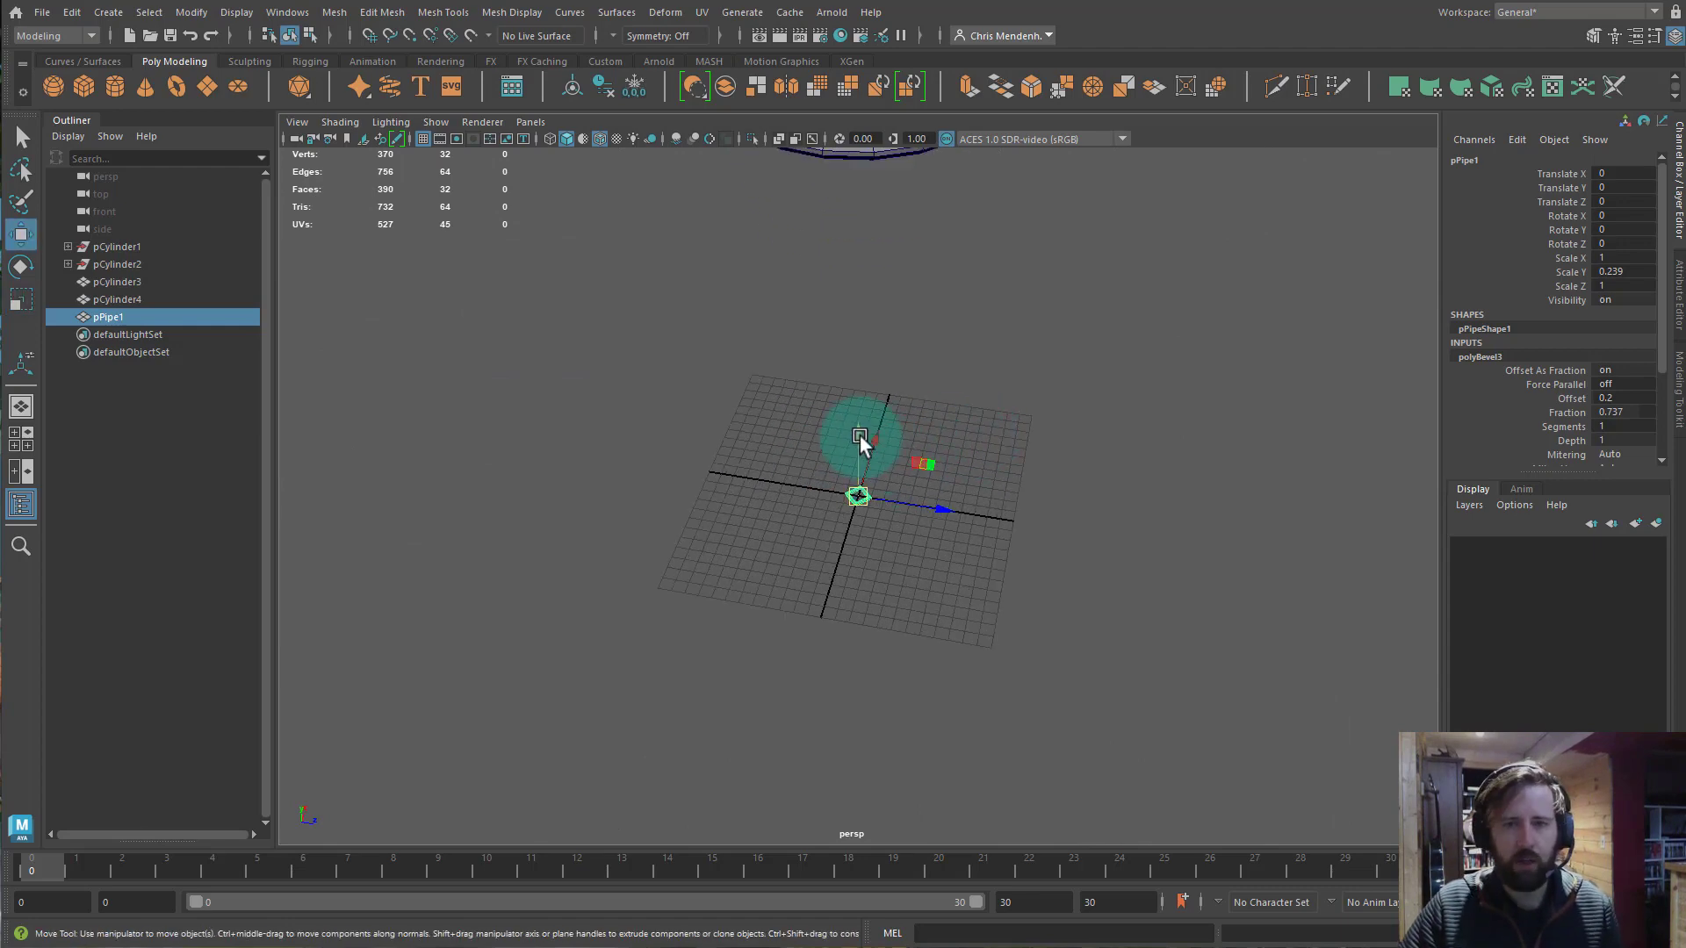
drag(858, 434, 858, 143)
alt+right_drag(858, 143, 959, 600)
drag(867, 527, 866, 277)
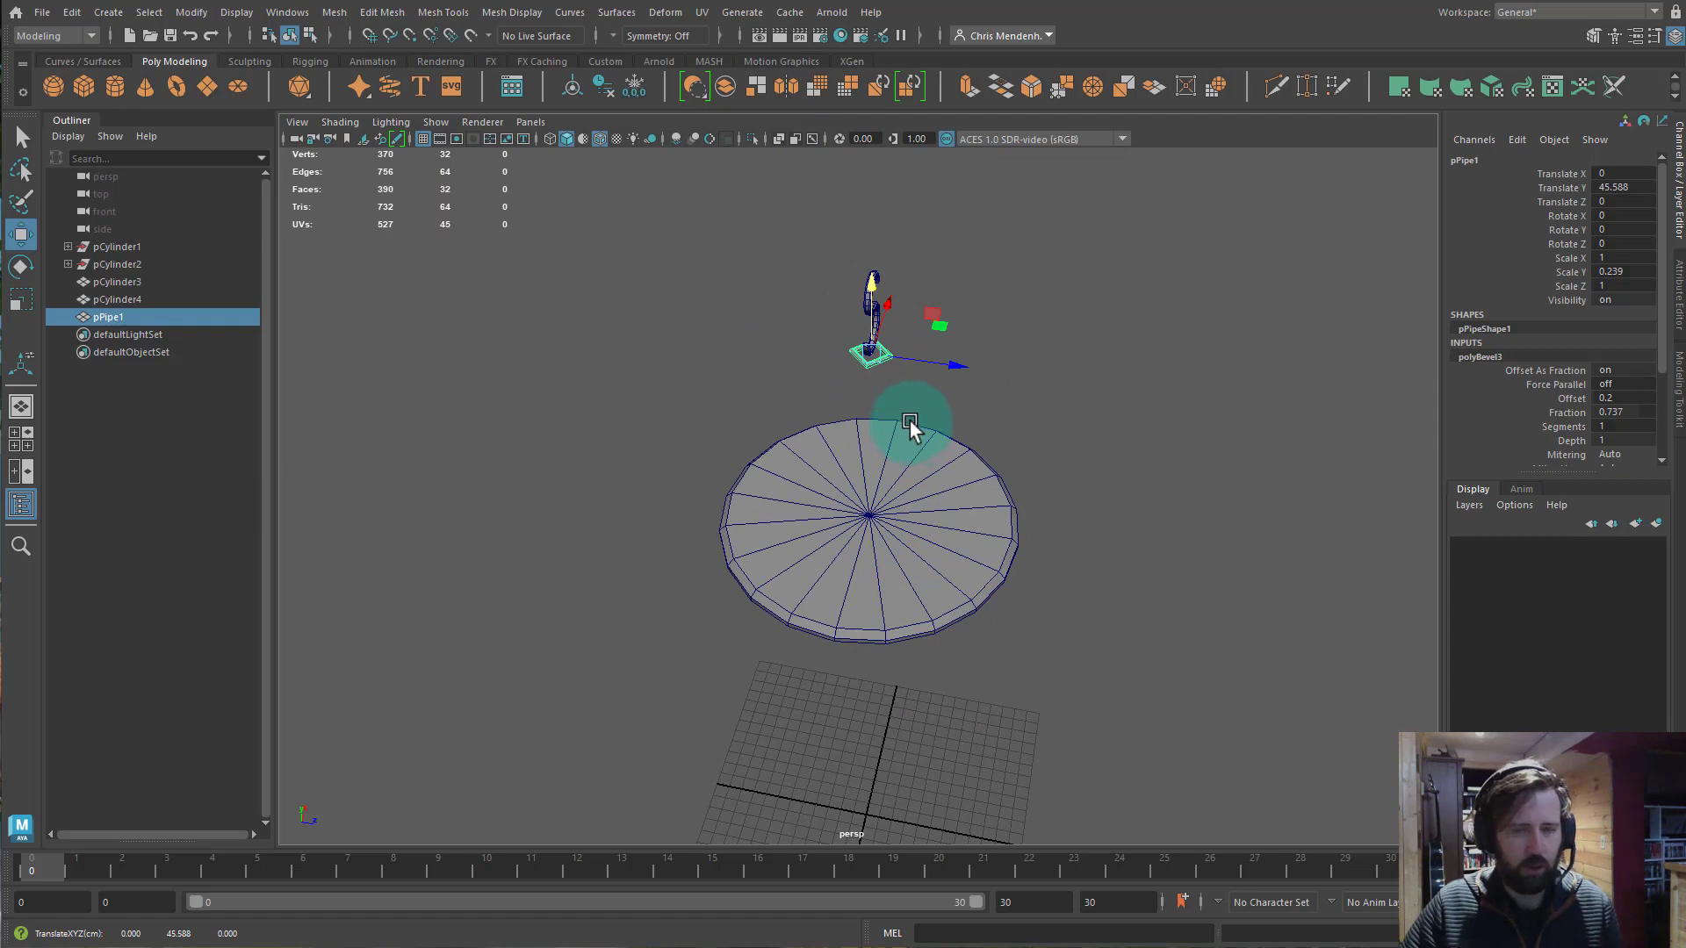
Rotate the square frame 90 degrees about Z so it stands upright at the bottom of the S.
key(f)
alt+right_drag(1206, 508, 914, 448)
alt+drag(1065, 482, 942, 452)
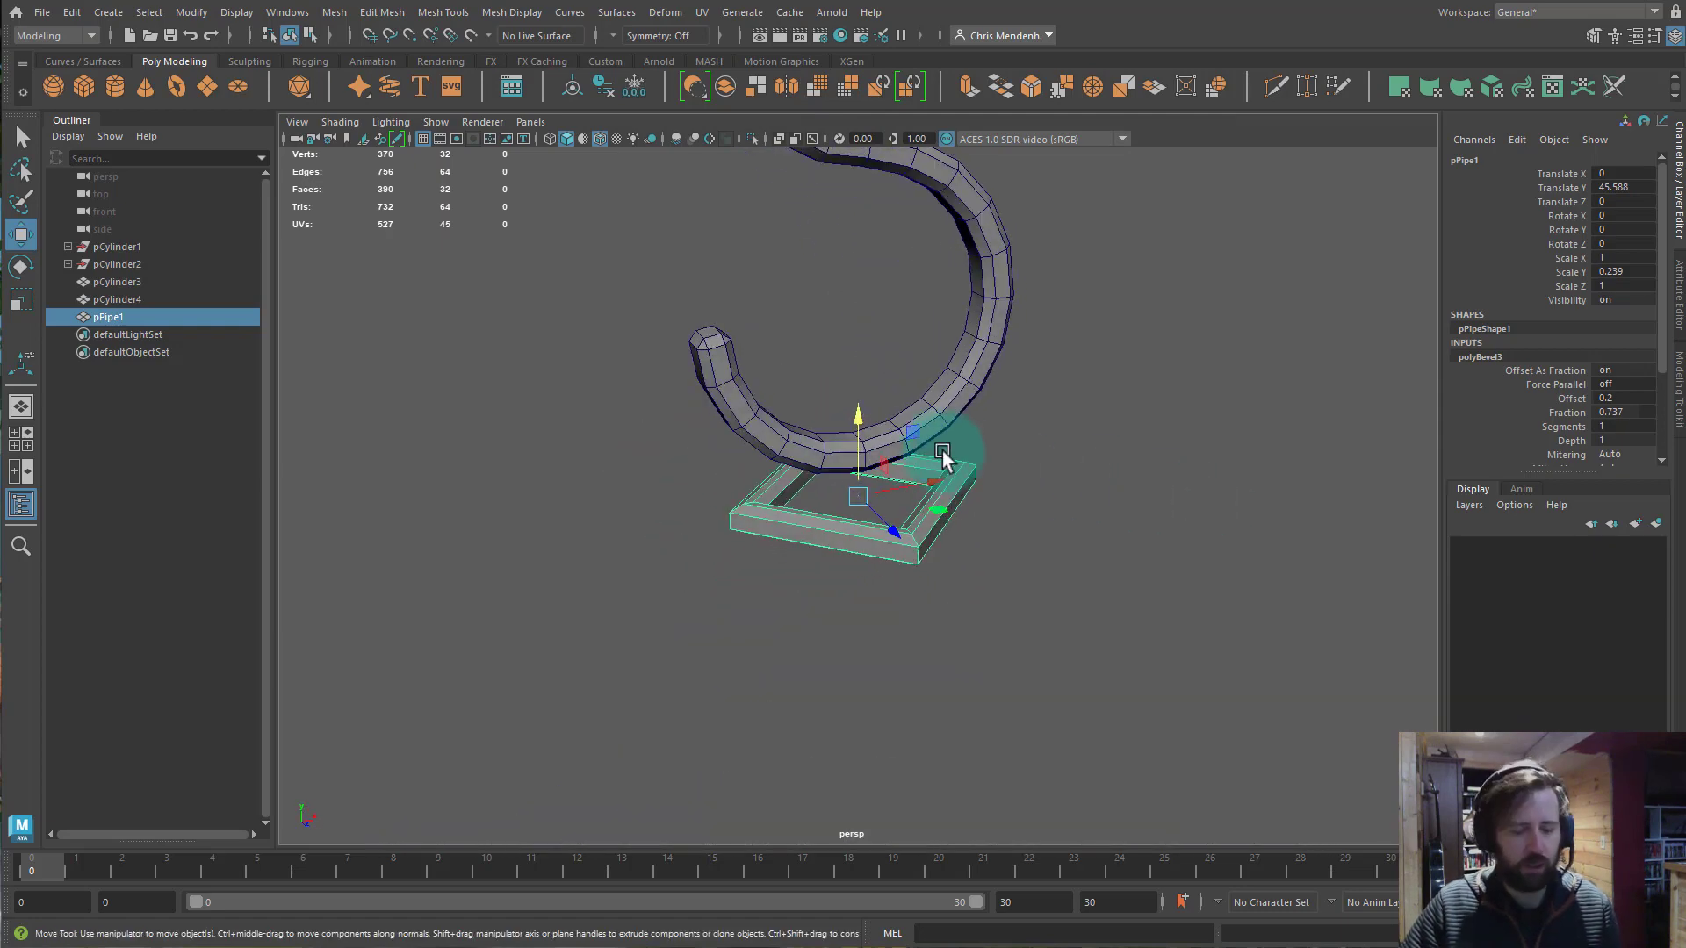
key(e)
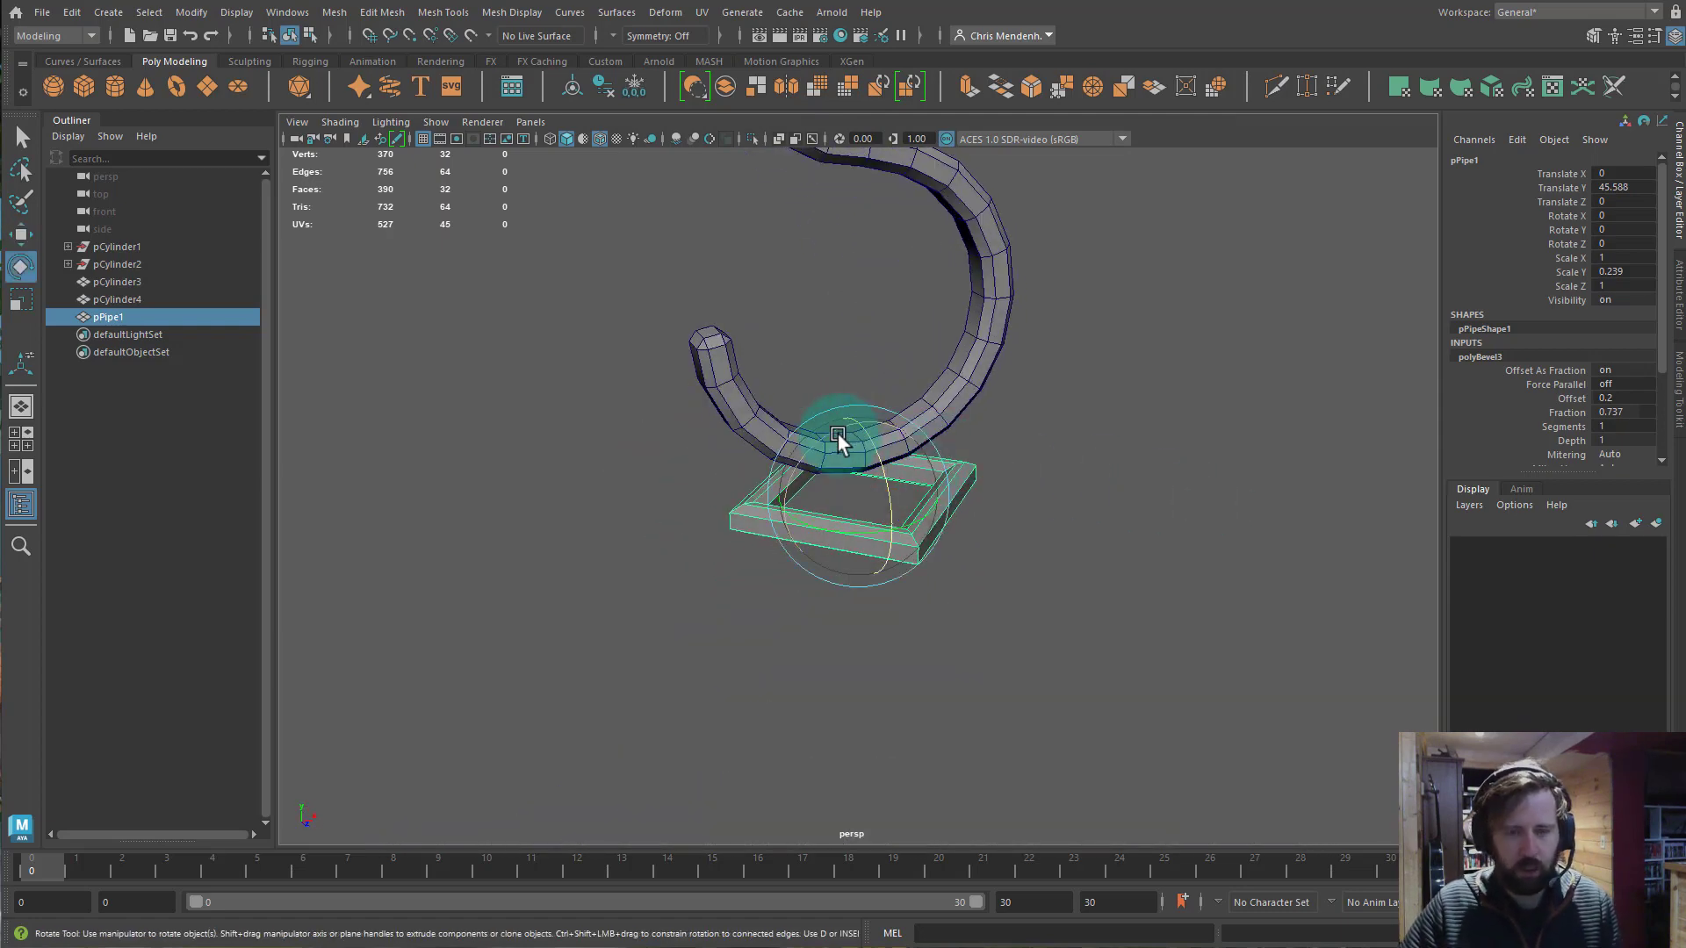
drag(838, 434, 730, 508)
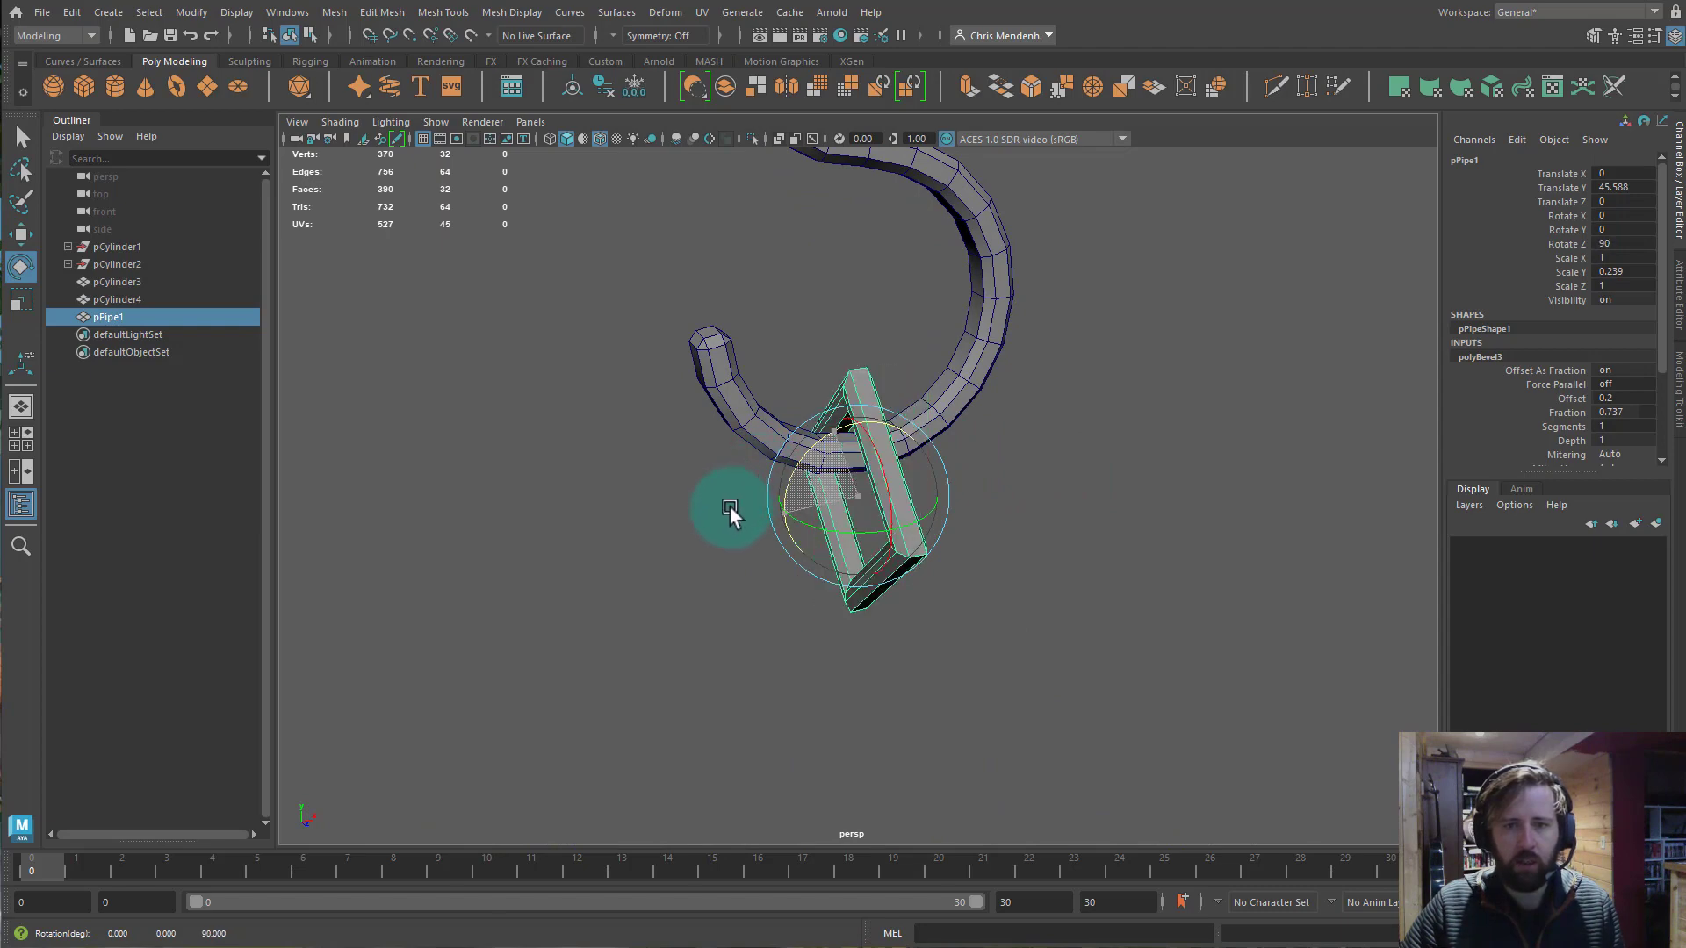
Lower the upright frame to a Translate Y of 45.442 so it hangs from the S's lower curve.
key(w)
alt+drag(943, 569, 922, 535)
drag(860, 411, 1036, 484)
Create a polygon cylinder at the origin and raise it to a Translate Y of 30.013, just below the disc.
alt+right_drag(1036, 484, 878, 478)
alt+middle_drag(930, 735, 973, 467)
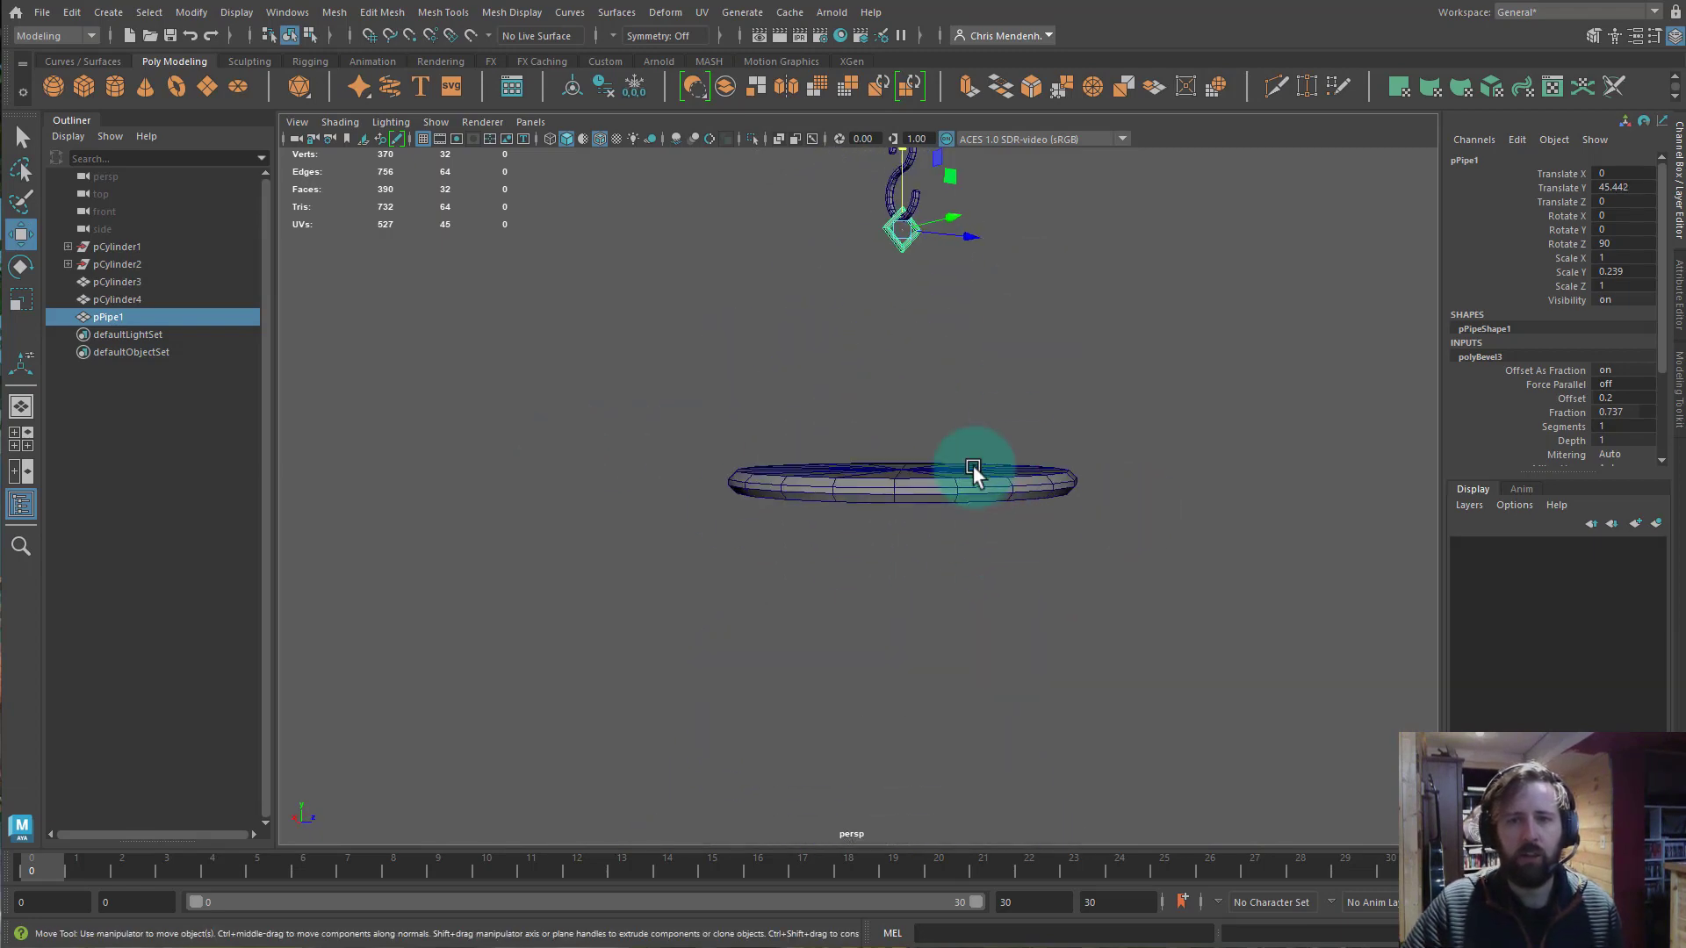
alt+drag(972, 469, 903, 500)
click(907, 465)
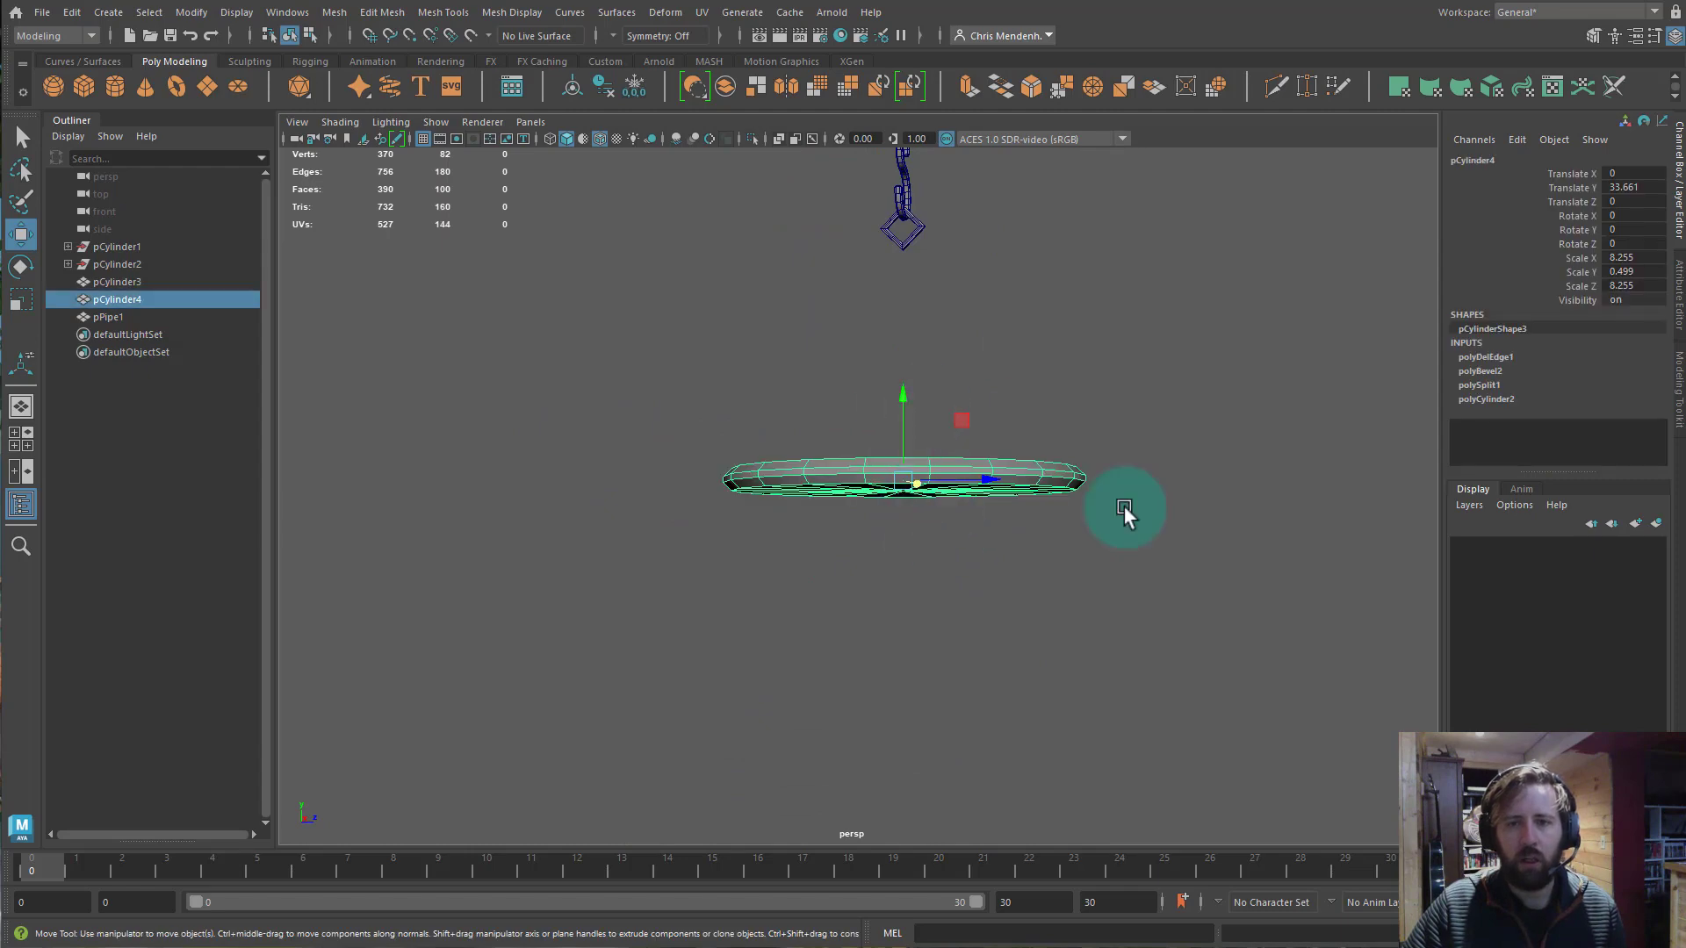
alt+drag(1123, 509, 1032, 575)
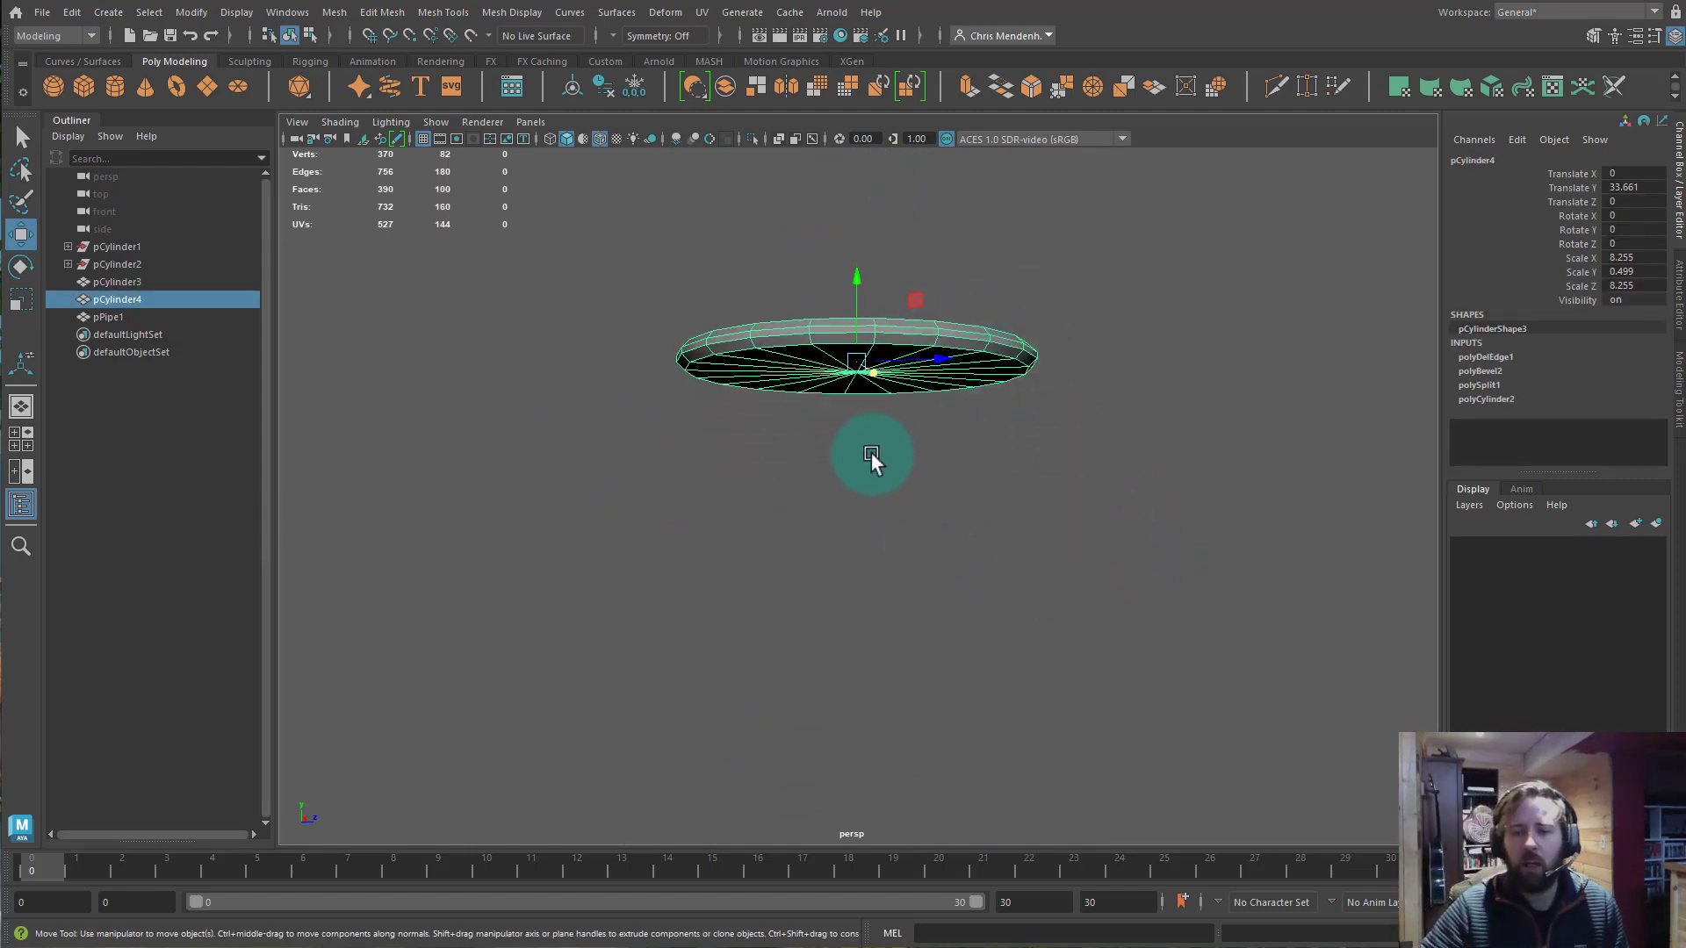
alt+drag(871, 454, 920, 514)
click(862, 549)
click(115, 86)
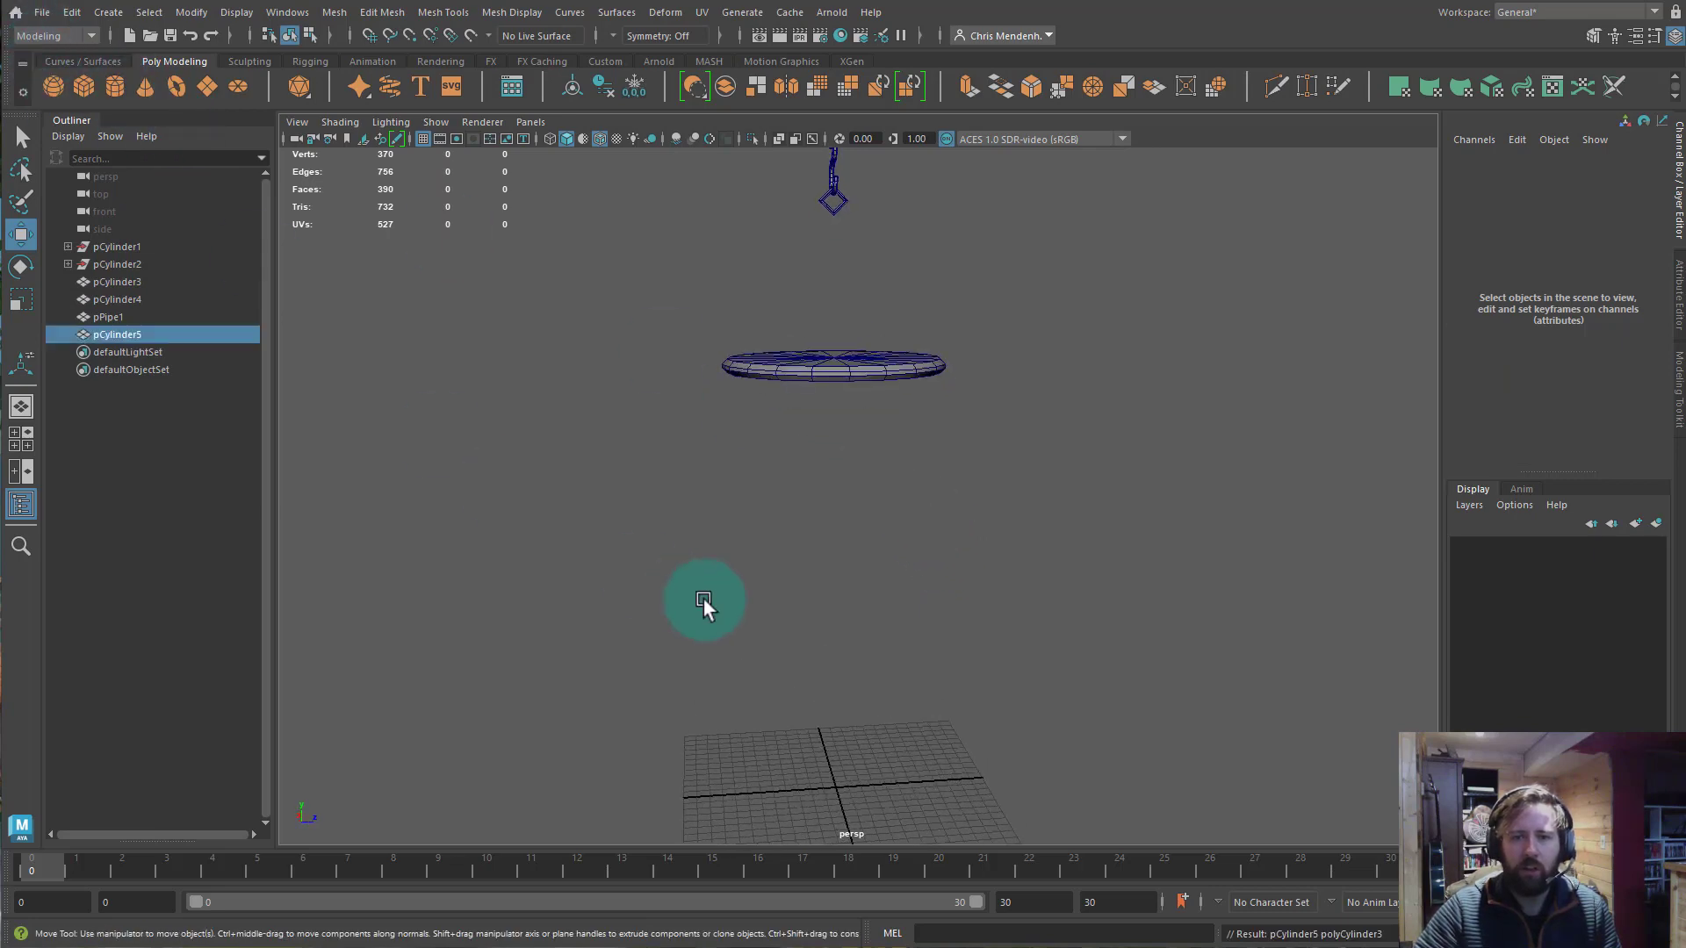
drag(860, 742, 862, 339)
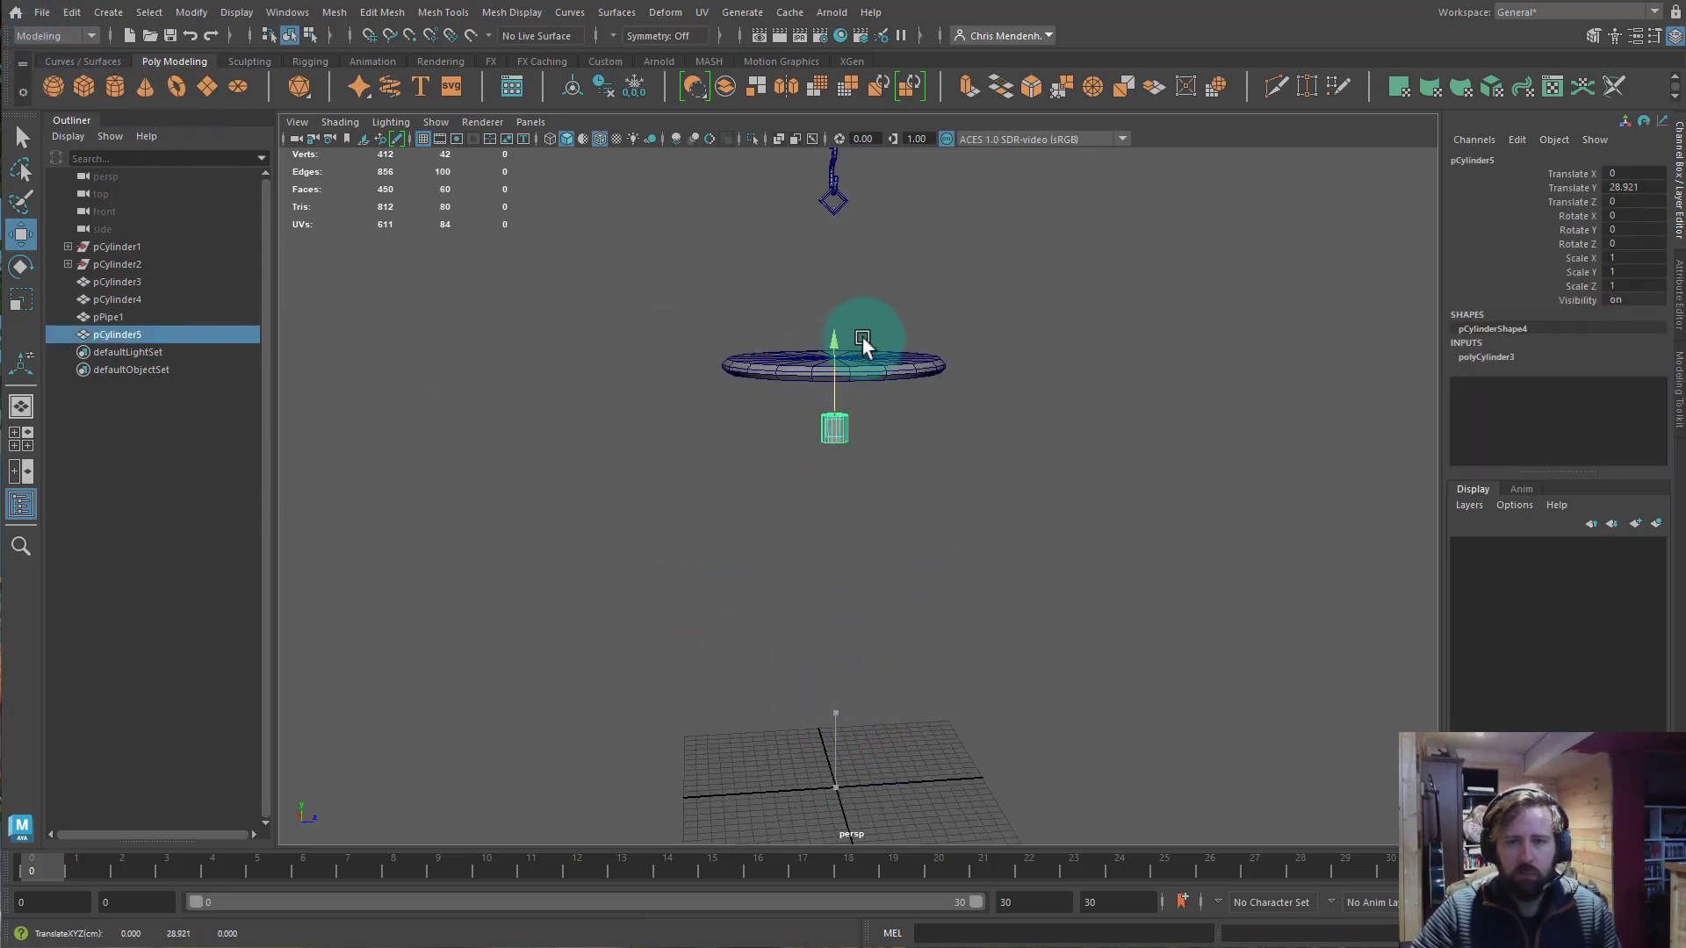
alt+drag(851, 598, 819, 508)
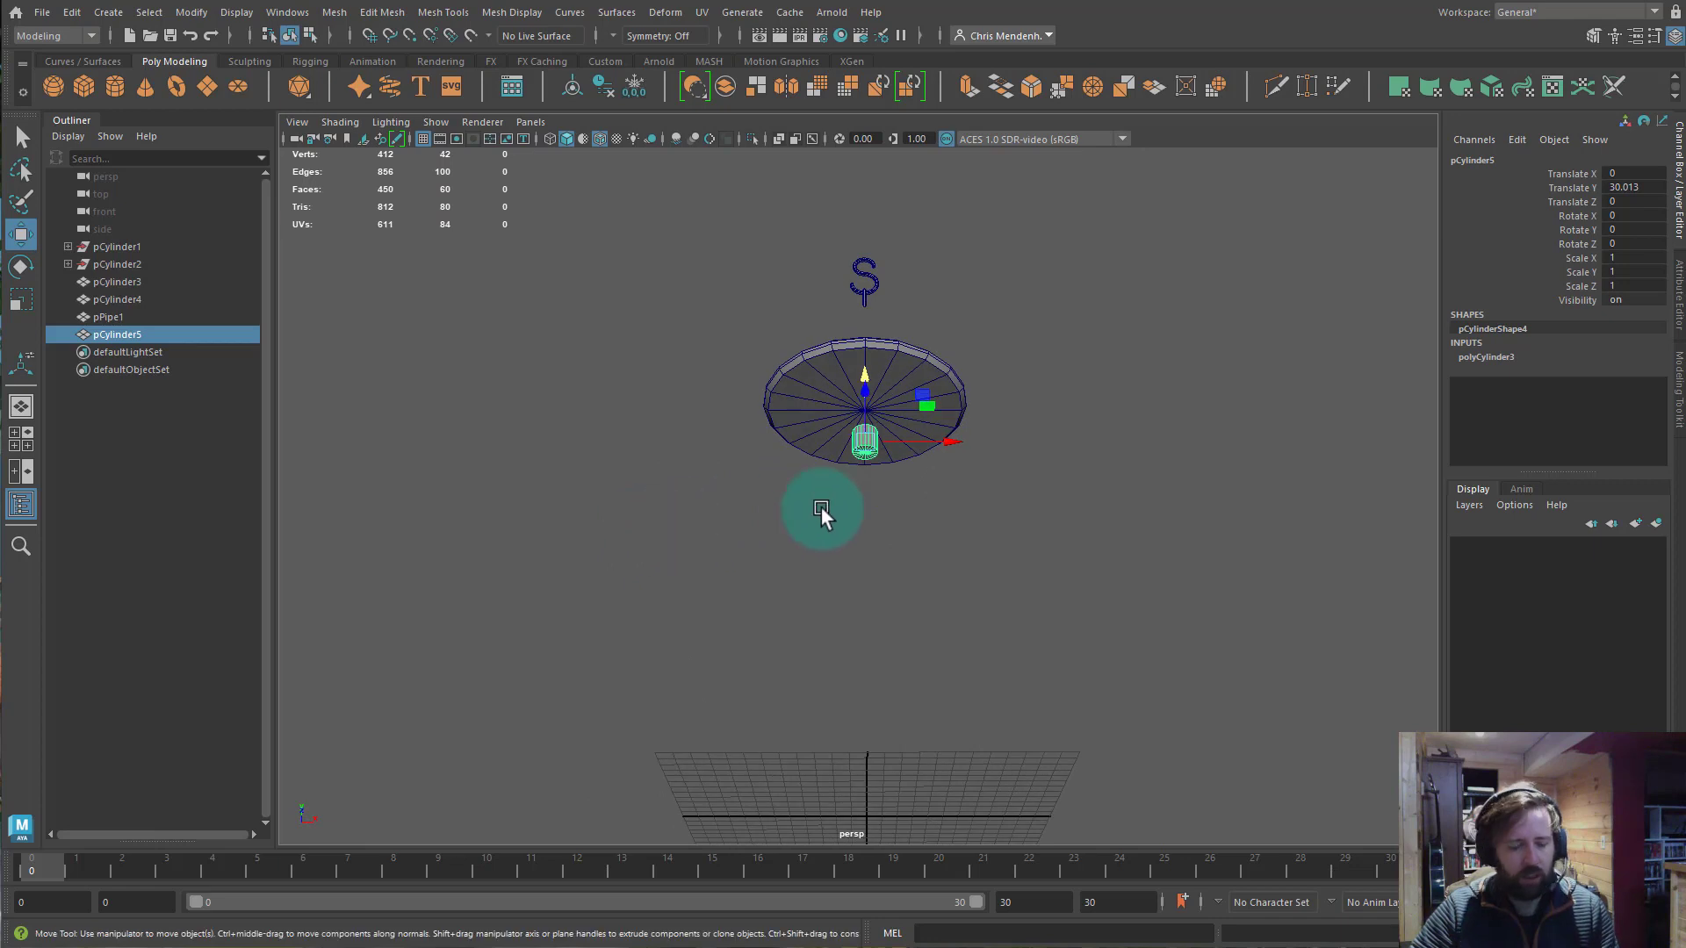
Widen the cylinder to 1.542 in X and Z, and scale it uniformly down to 1.374 in X and Z and 0.891 in Y.
key(r)
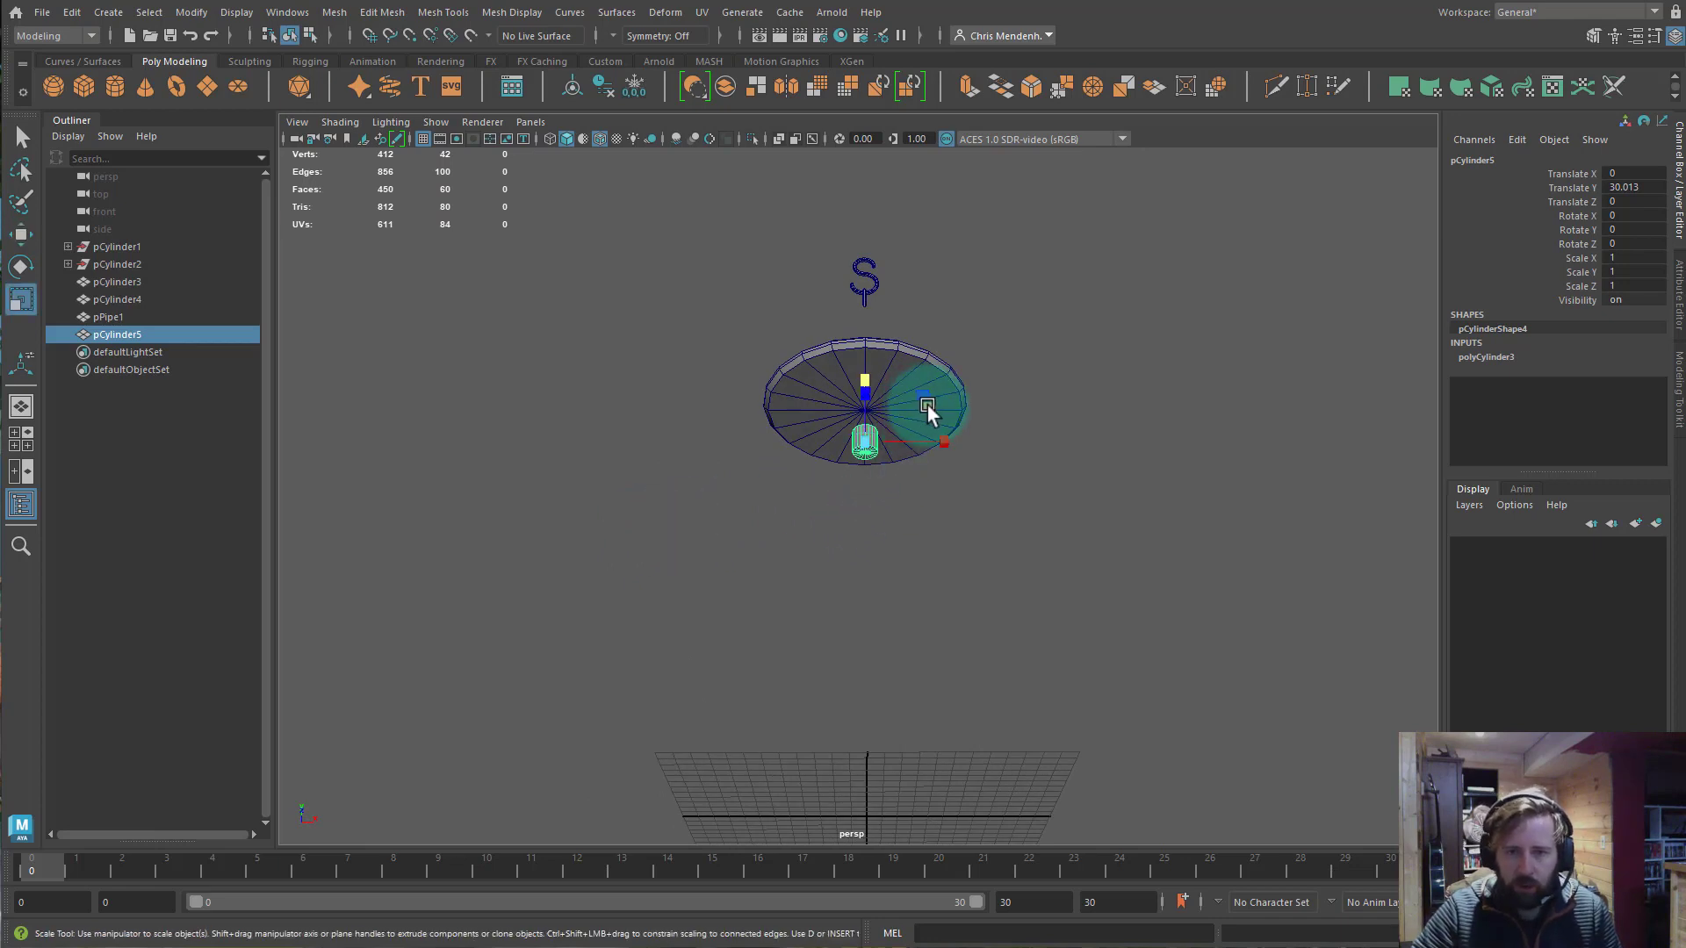
drag(927, 406, 945, 396)
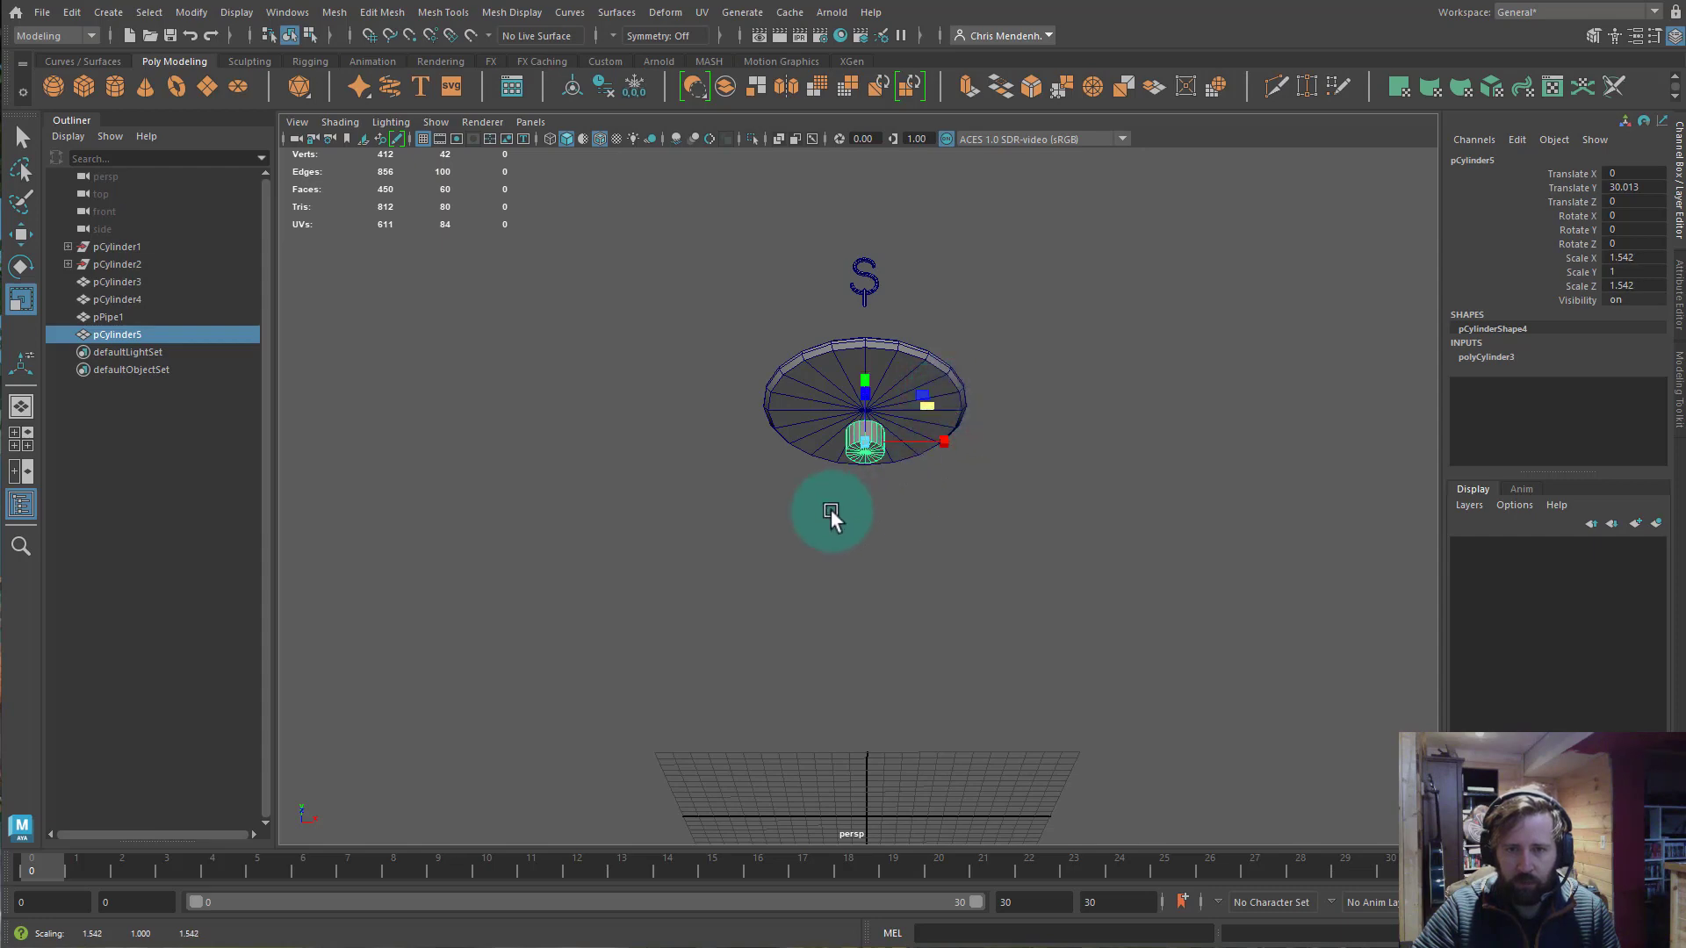
alt+drag(830, 513, 600, 585)
alt+drag(829, 583, 917, 553)
key(r)
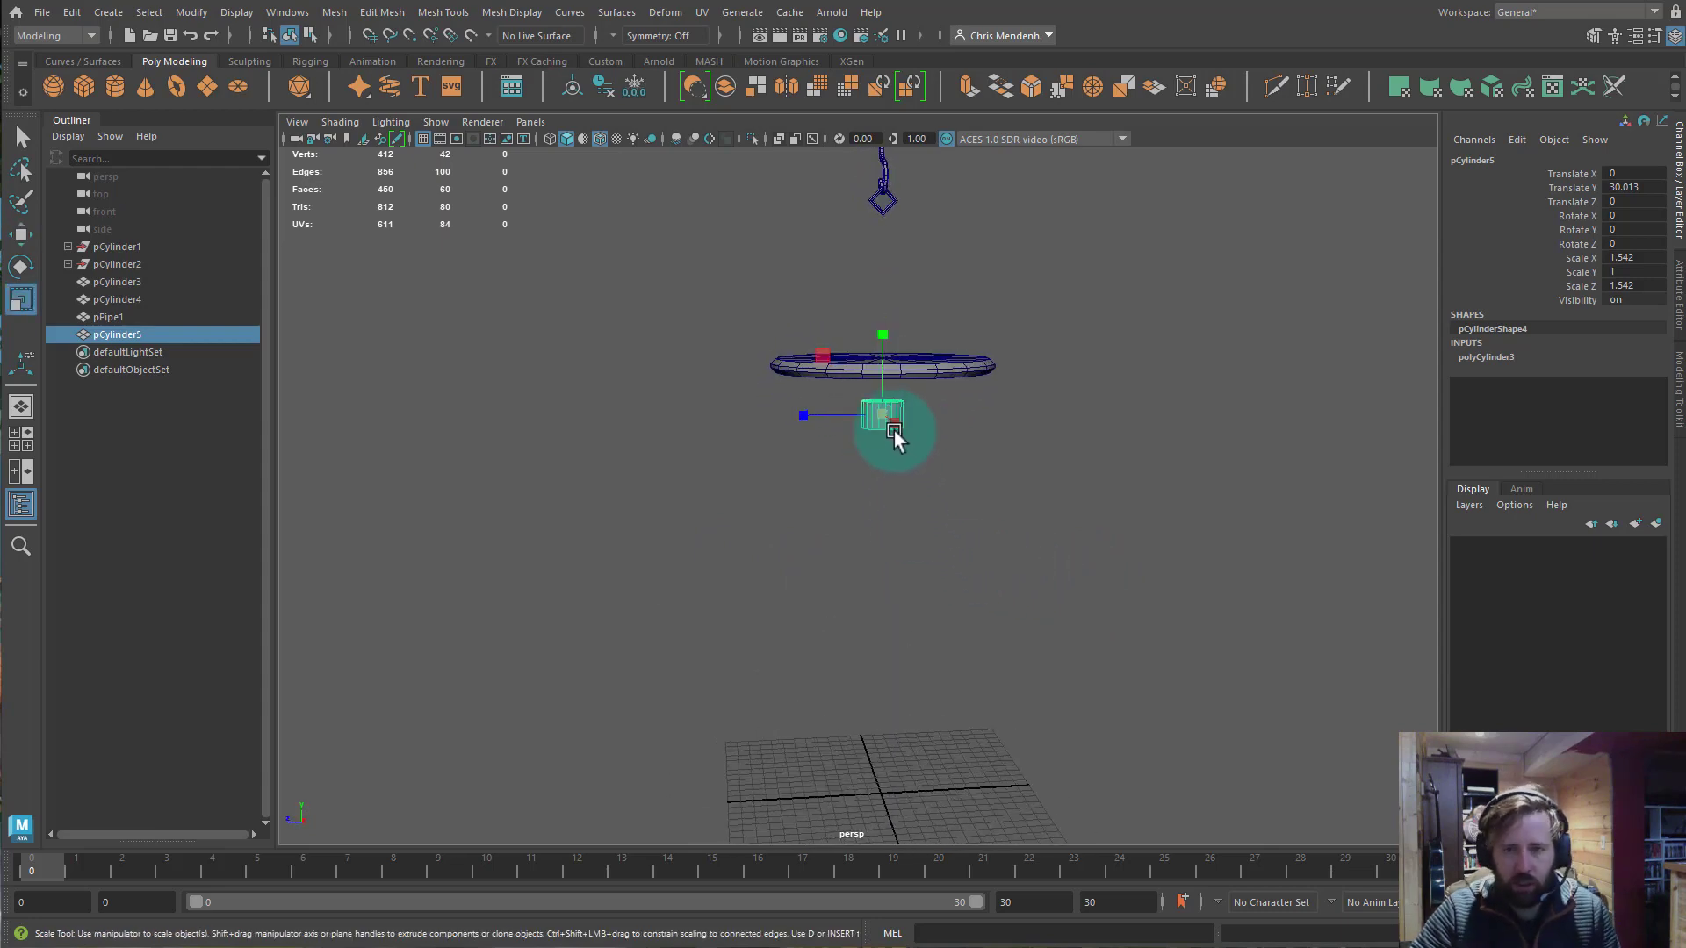
drag(880, 417, 879, 413)
Move the cylinder out beneath the disc's rim to a Translate X of 6.313 and a Translate Y of 29.205.
alt+drag(906, 511, 672, 479)
alt+drag(771, 420, 865, 386)
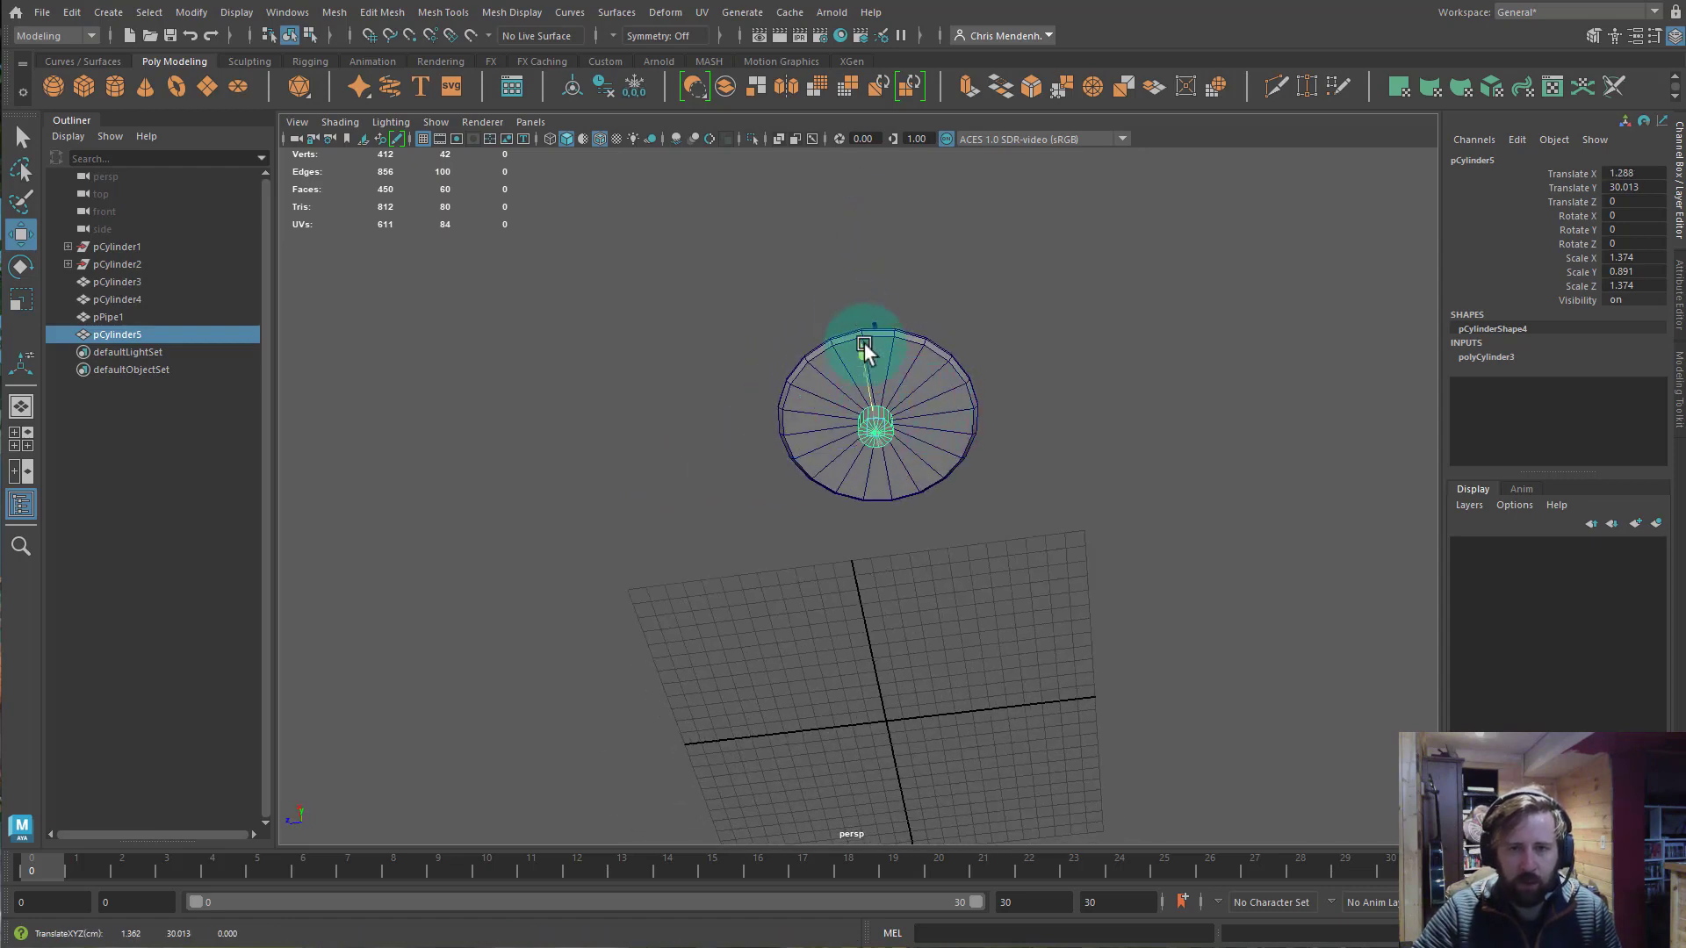
drag(851, 300, 851, 298)
alt+drag(861, 360, 895, 562)
alt+right_drag(895, 562, 1097, 518)
alt+drag(803, 492, 835, 443)
alt+drag(882, 338, 896, 361)
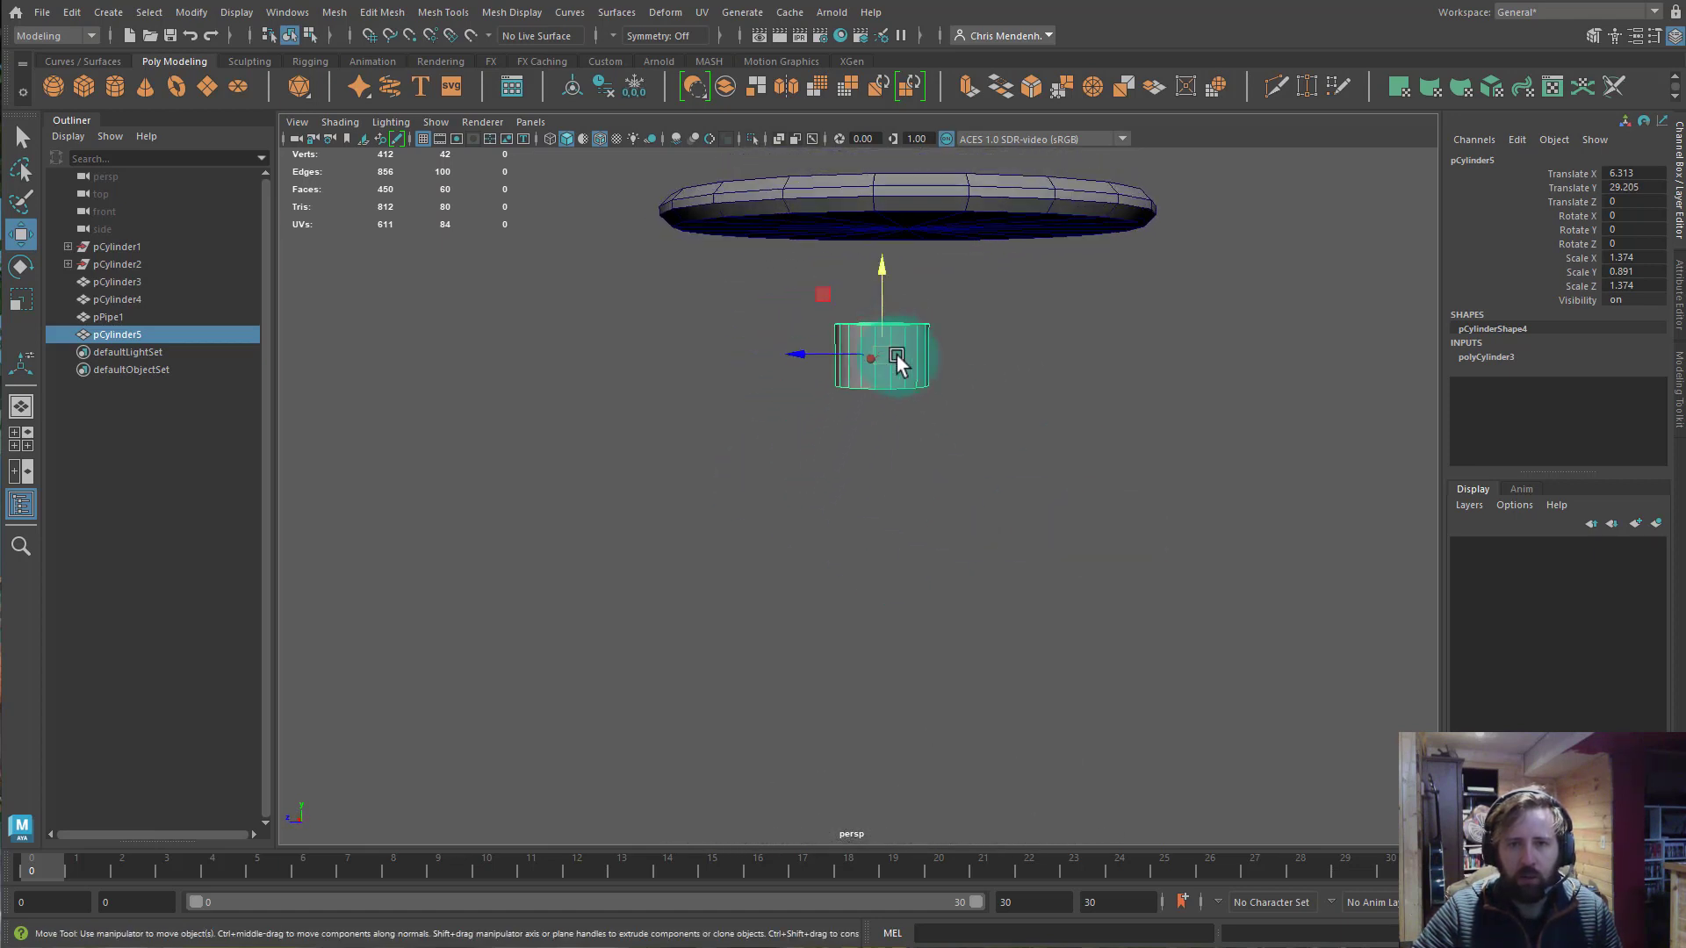
Select the cylinder's bottom ring of vertices and frame it in the orthographic views of the four-view layout.
right_click(905, 370)
right_drag(830, 360, 821, 367)
drag(994, 369, 853, 452)
scroll(853, 451, down, 5)
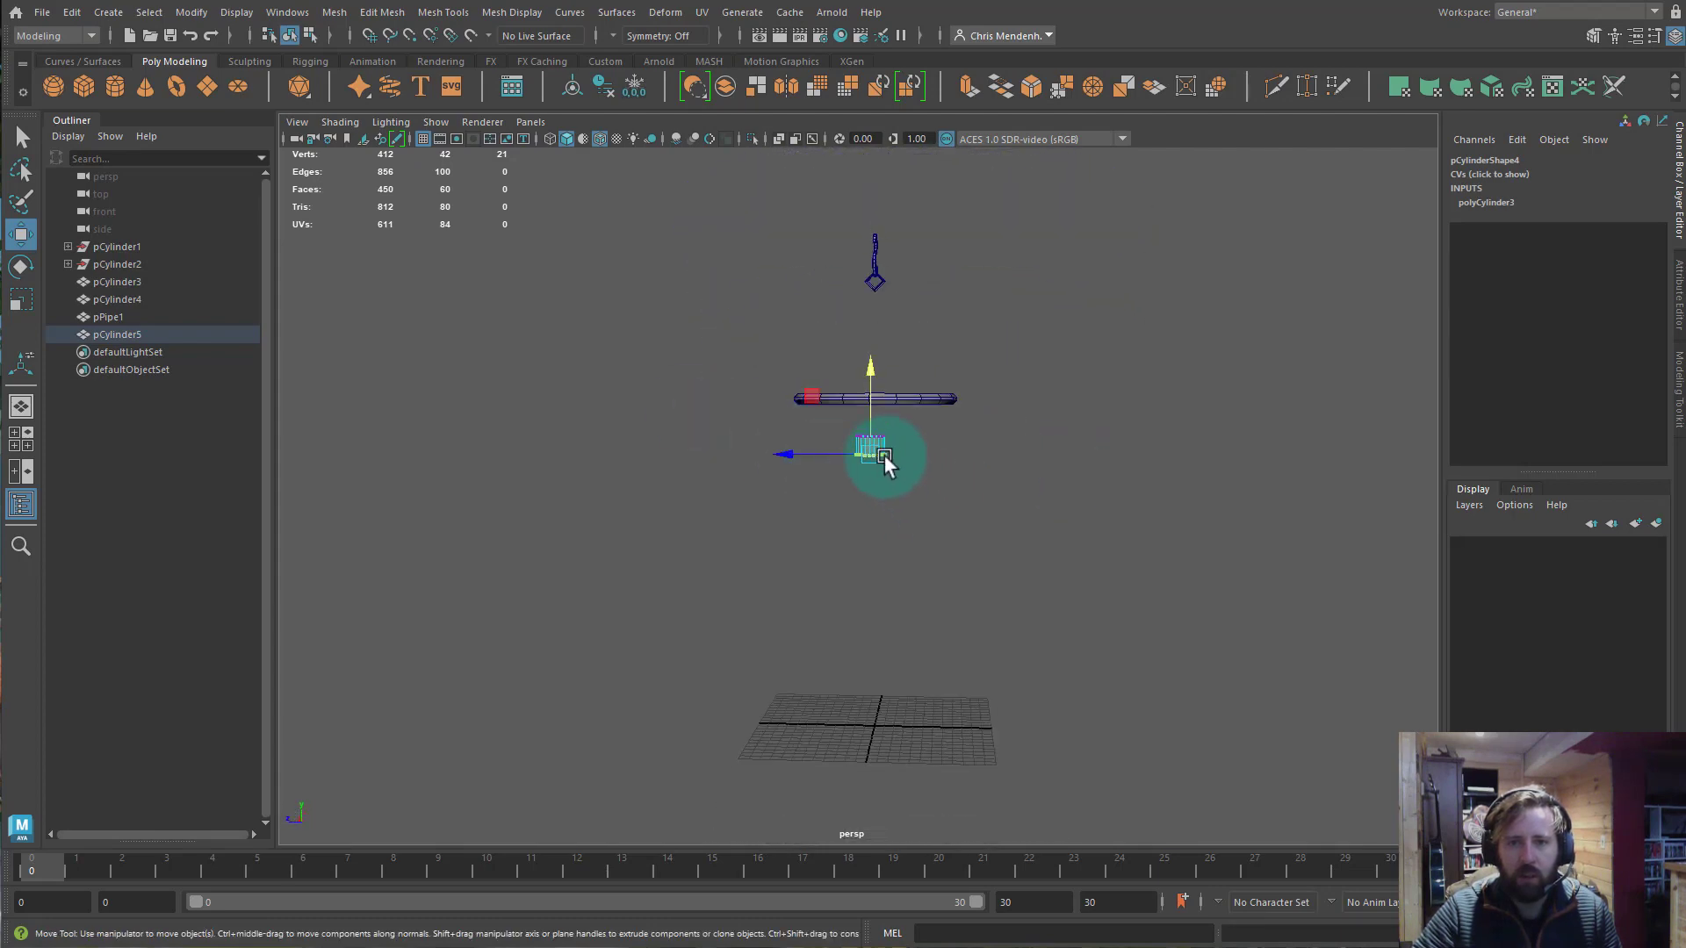
key(space)
key(f)
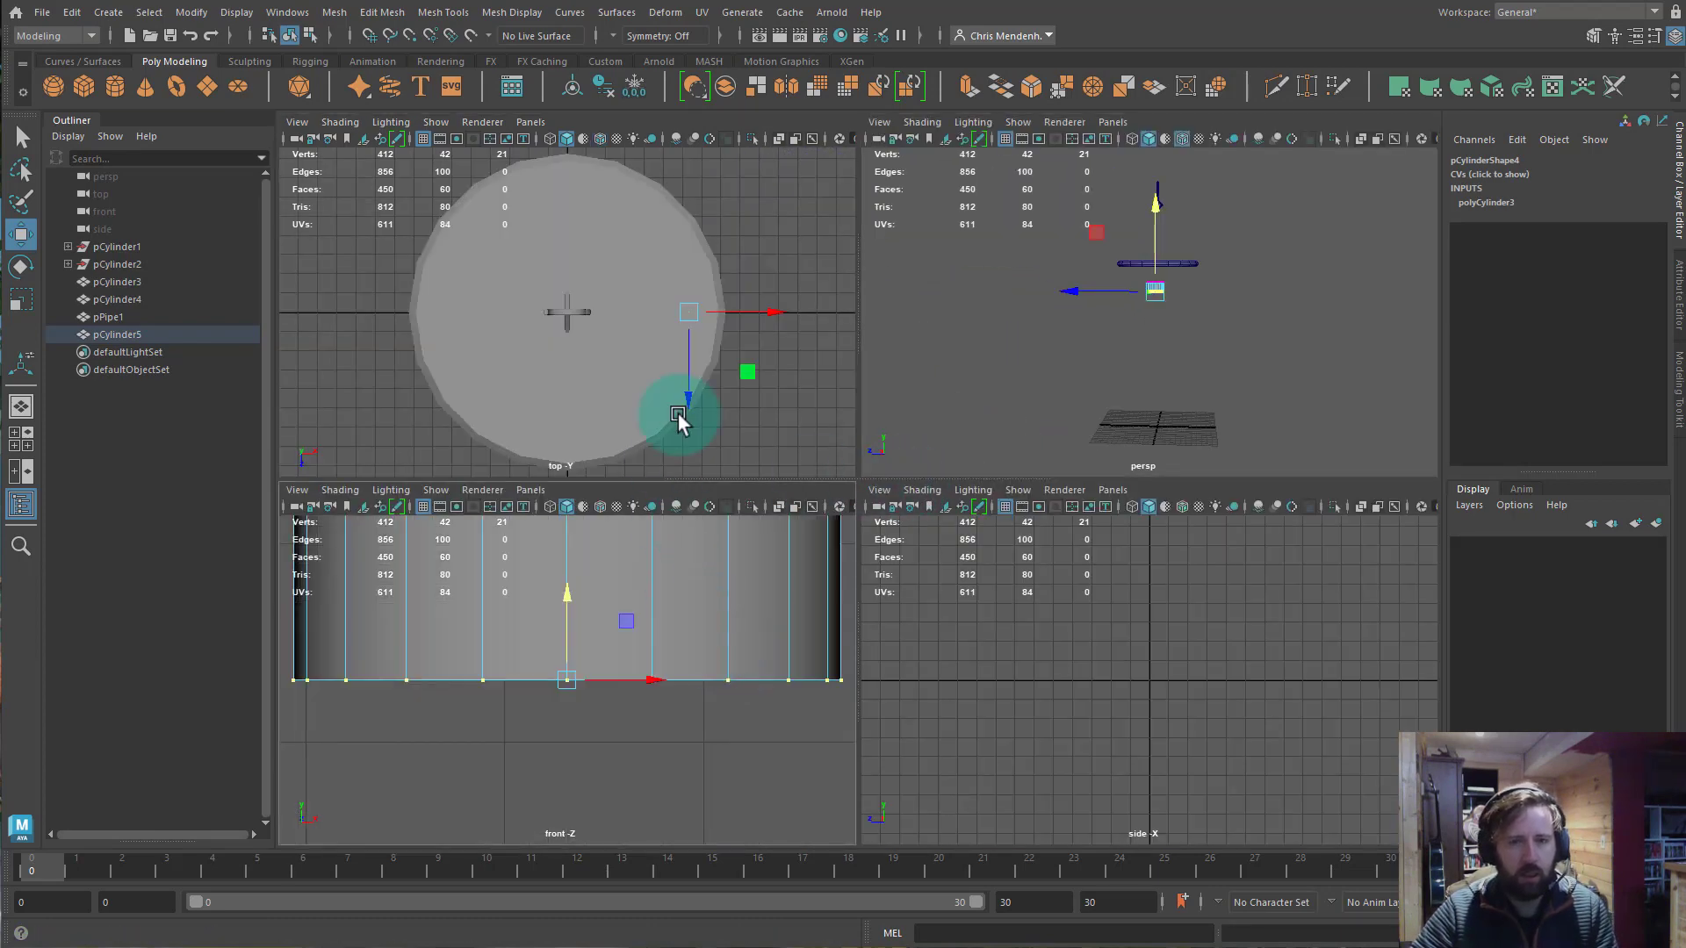
key(f)
key(f)
scroll(681, 699, down, 3)
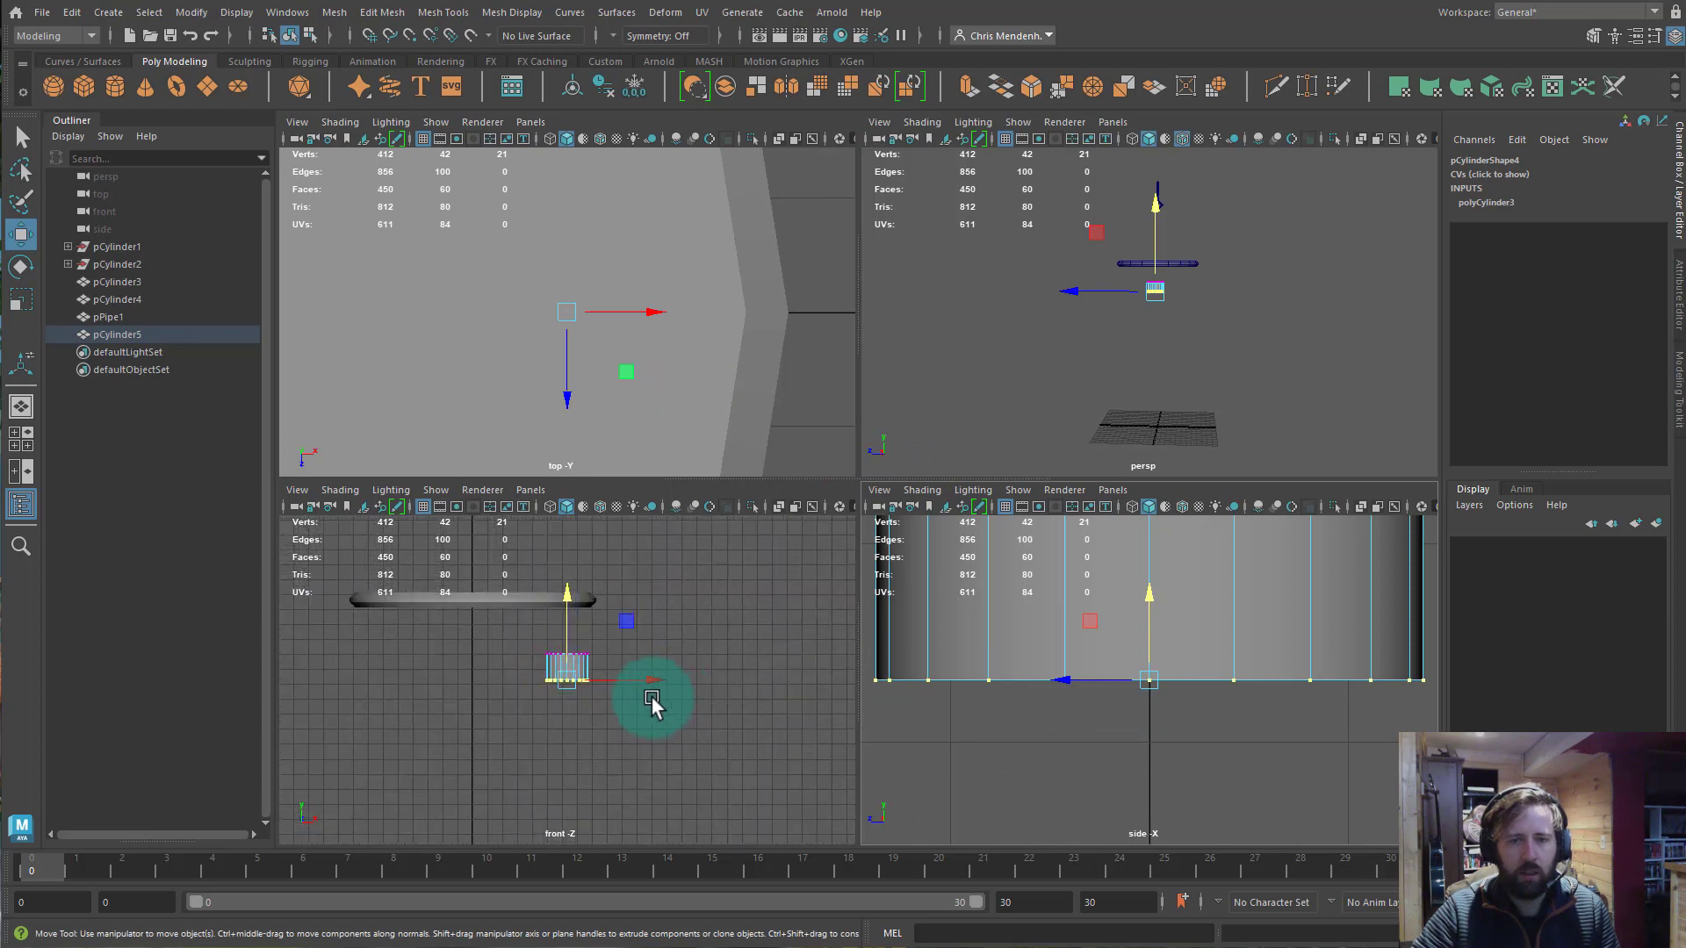
Switch between the four-view layout and full-size front and perspective views, and look at the available perspective cameras.
key(space)
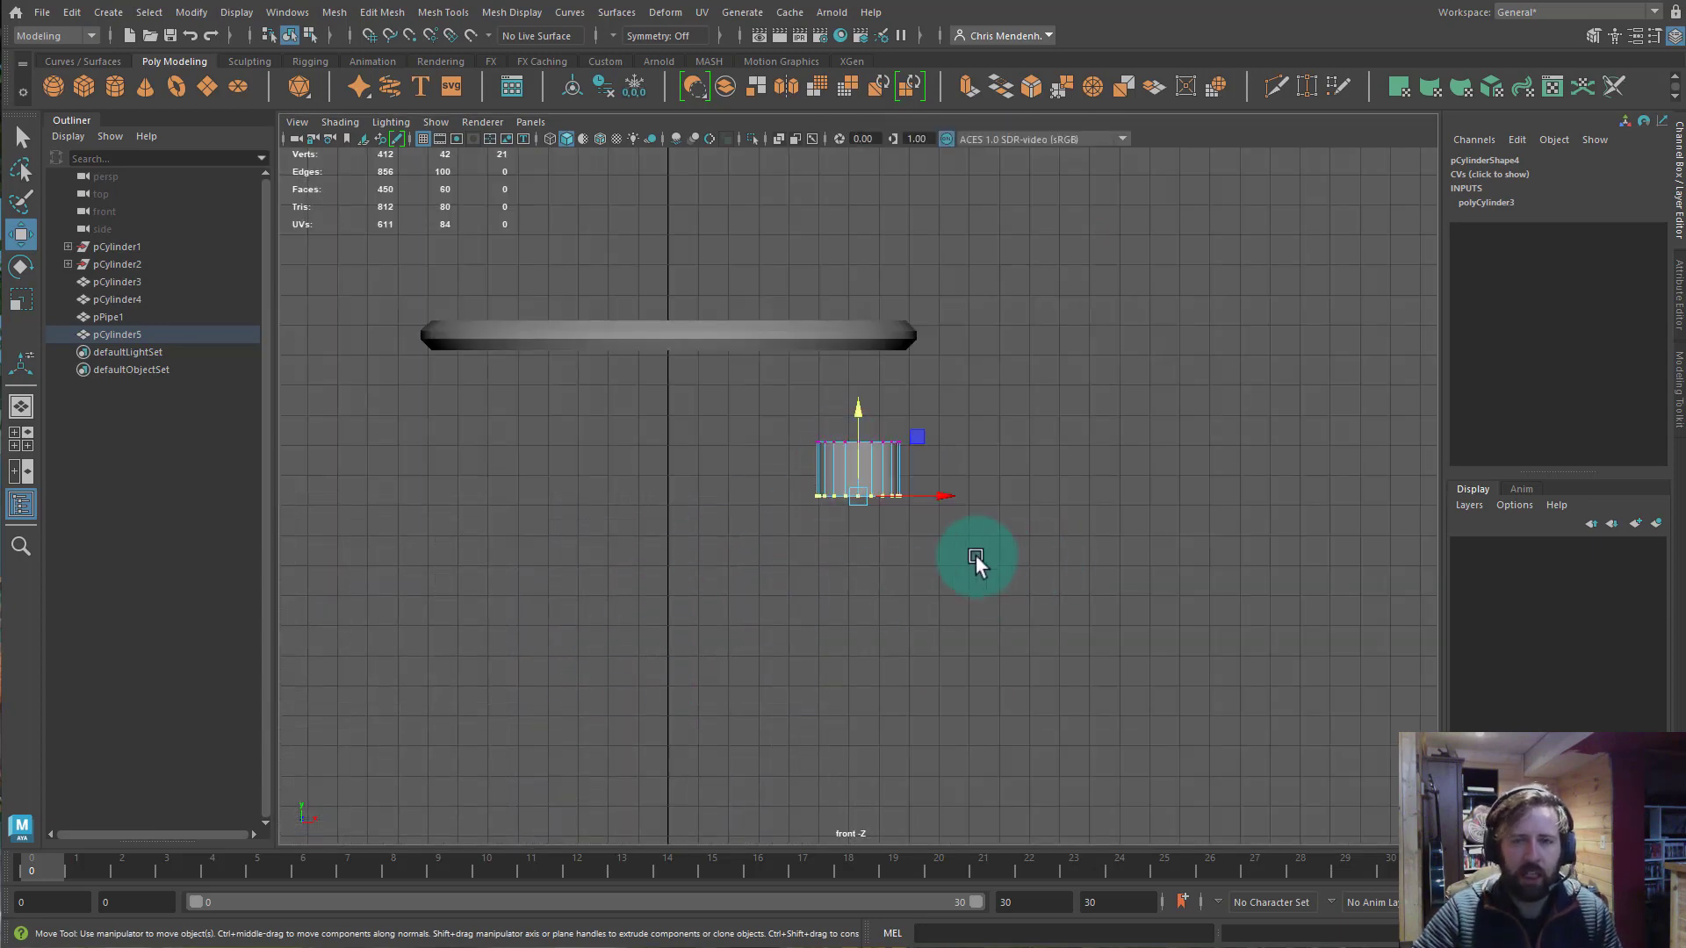
key(space)
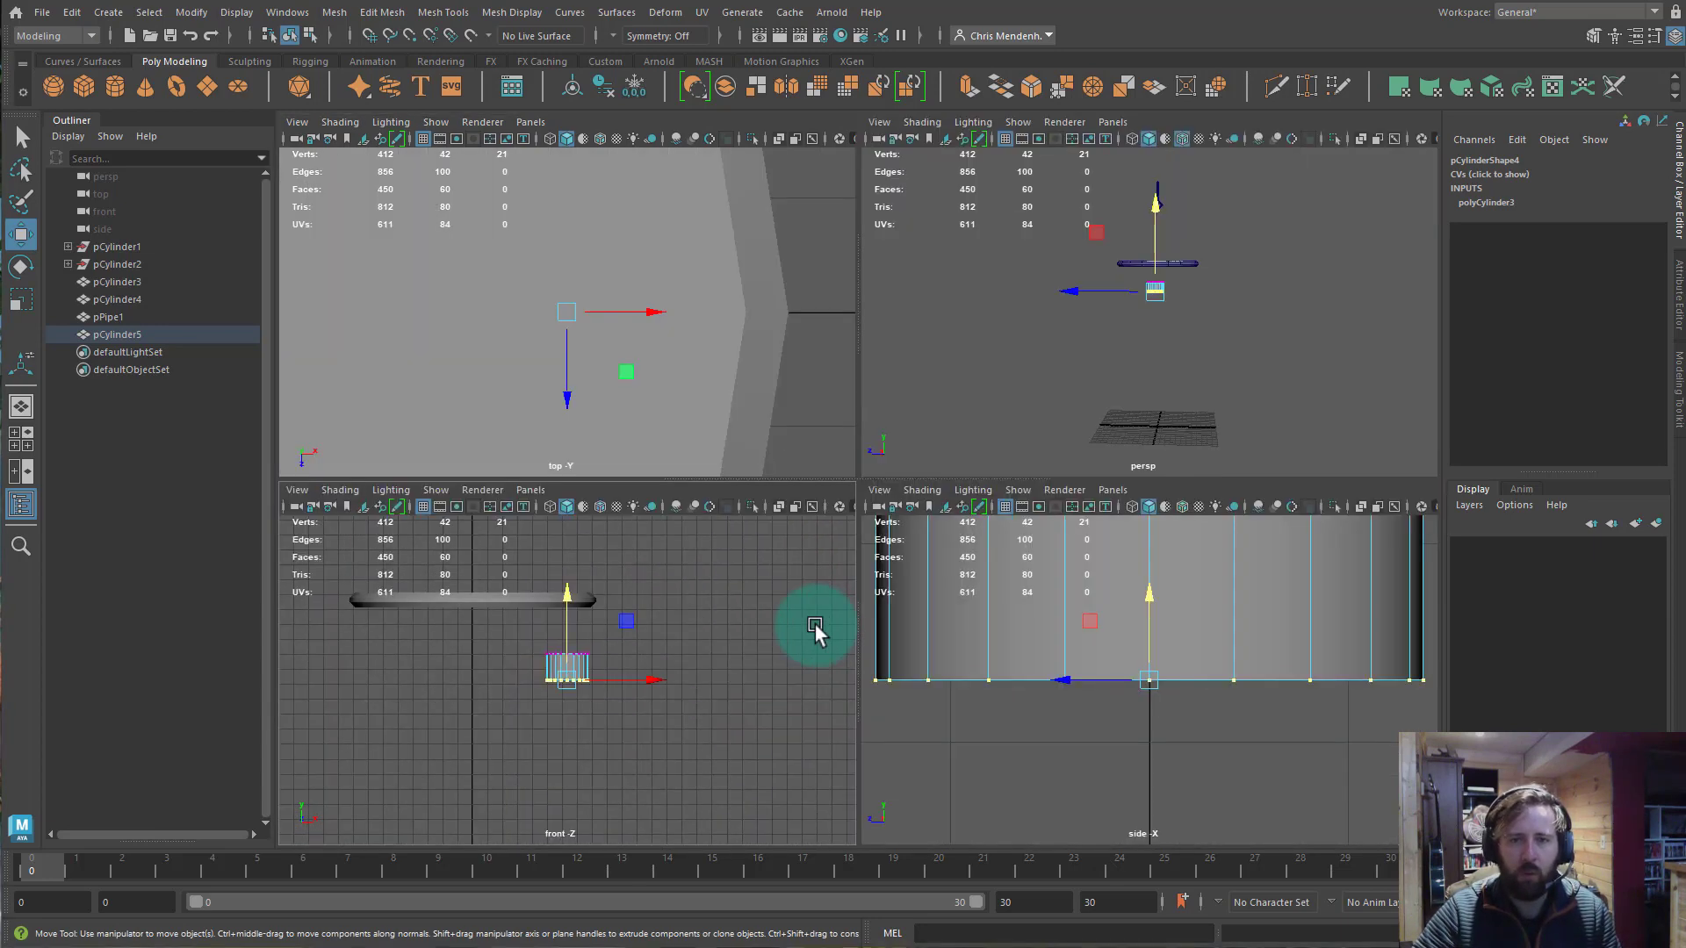
key(space)
key(space)
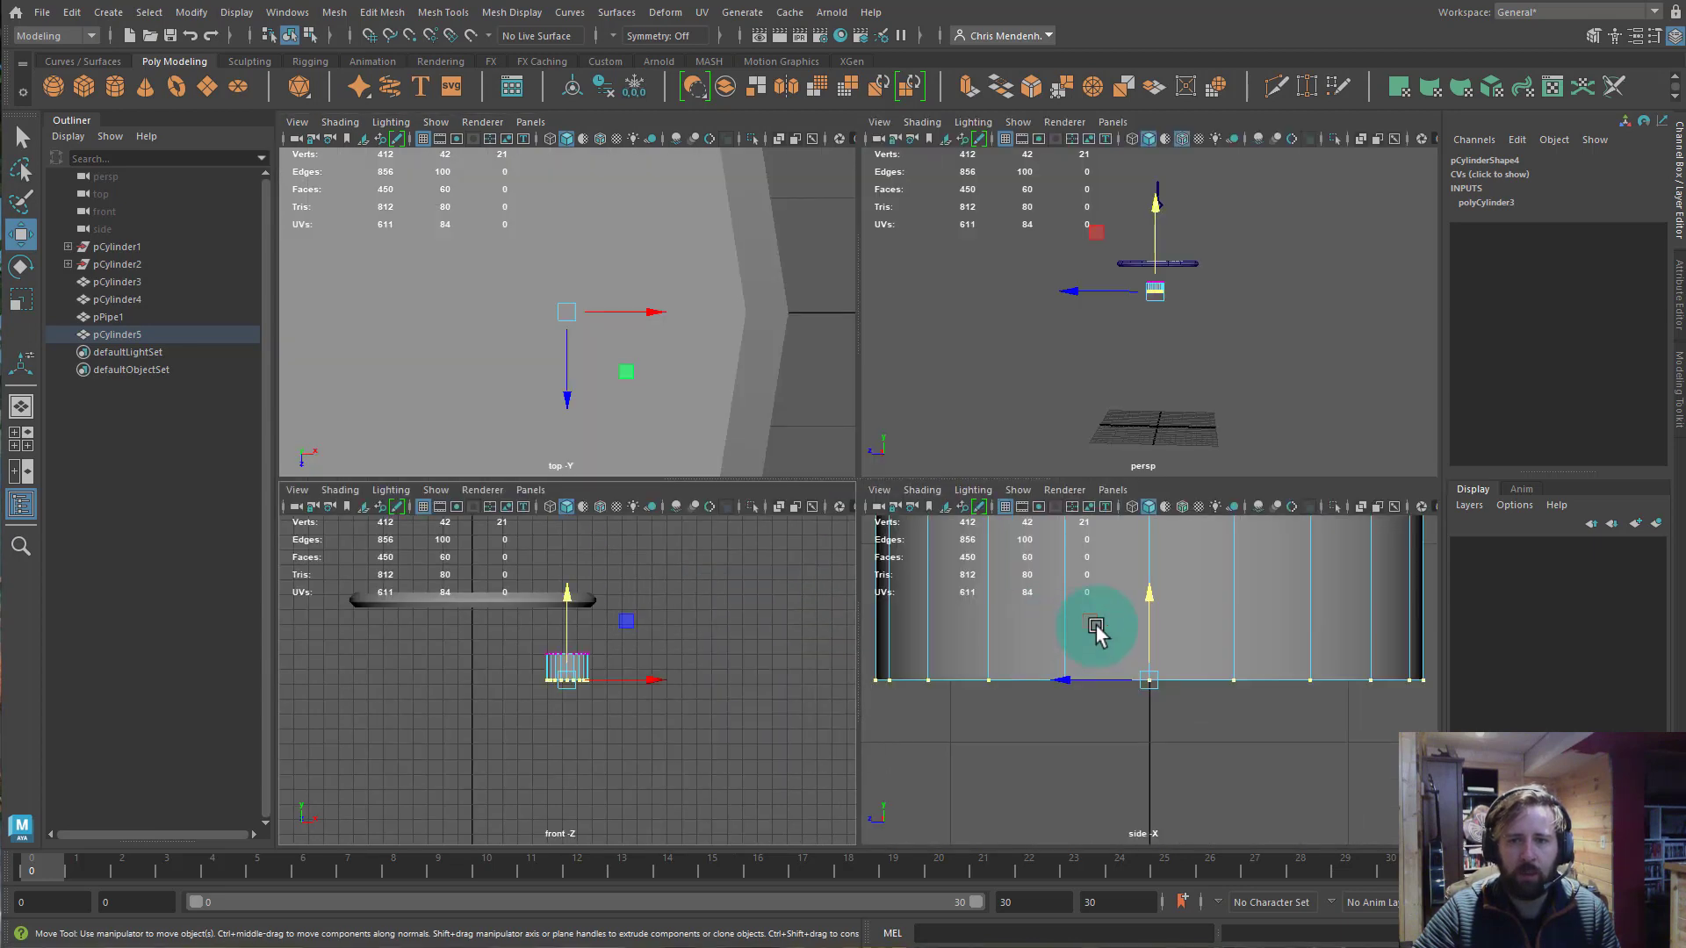
key(space)
key(space)
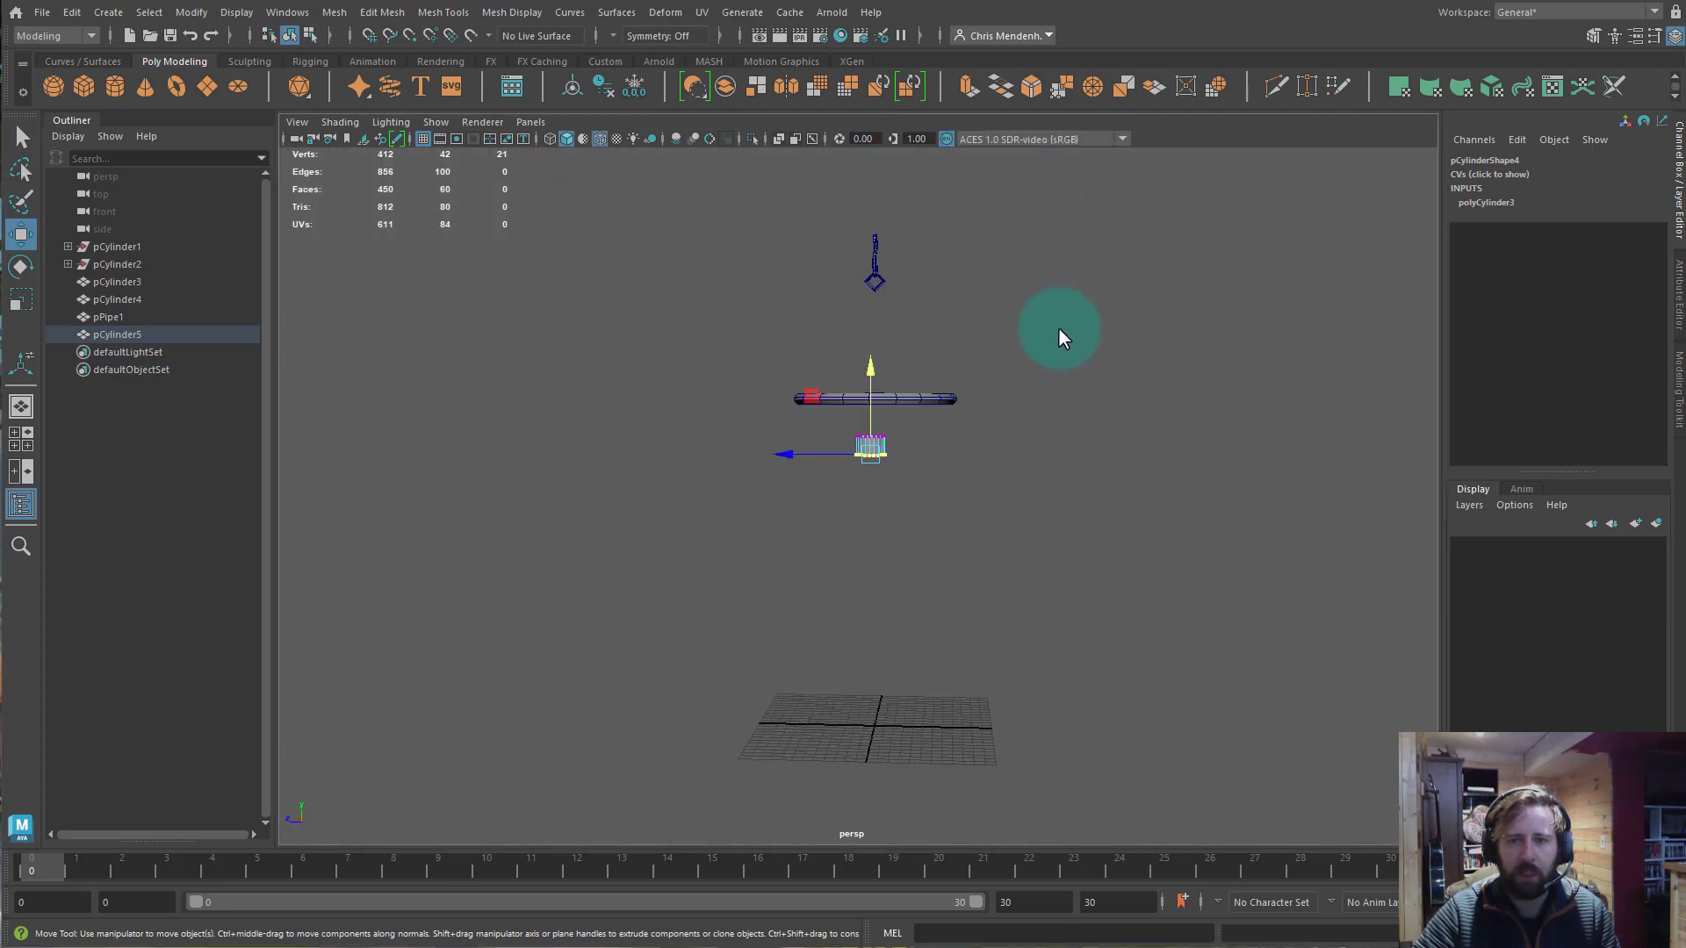
key(space)
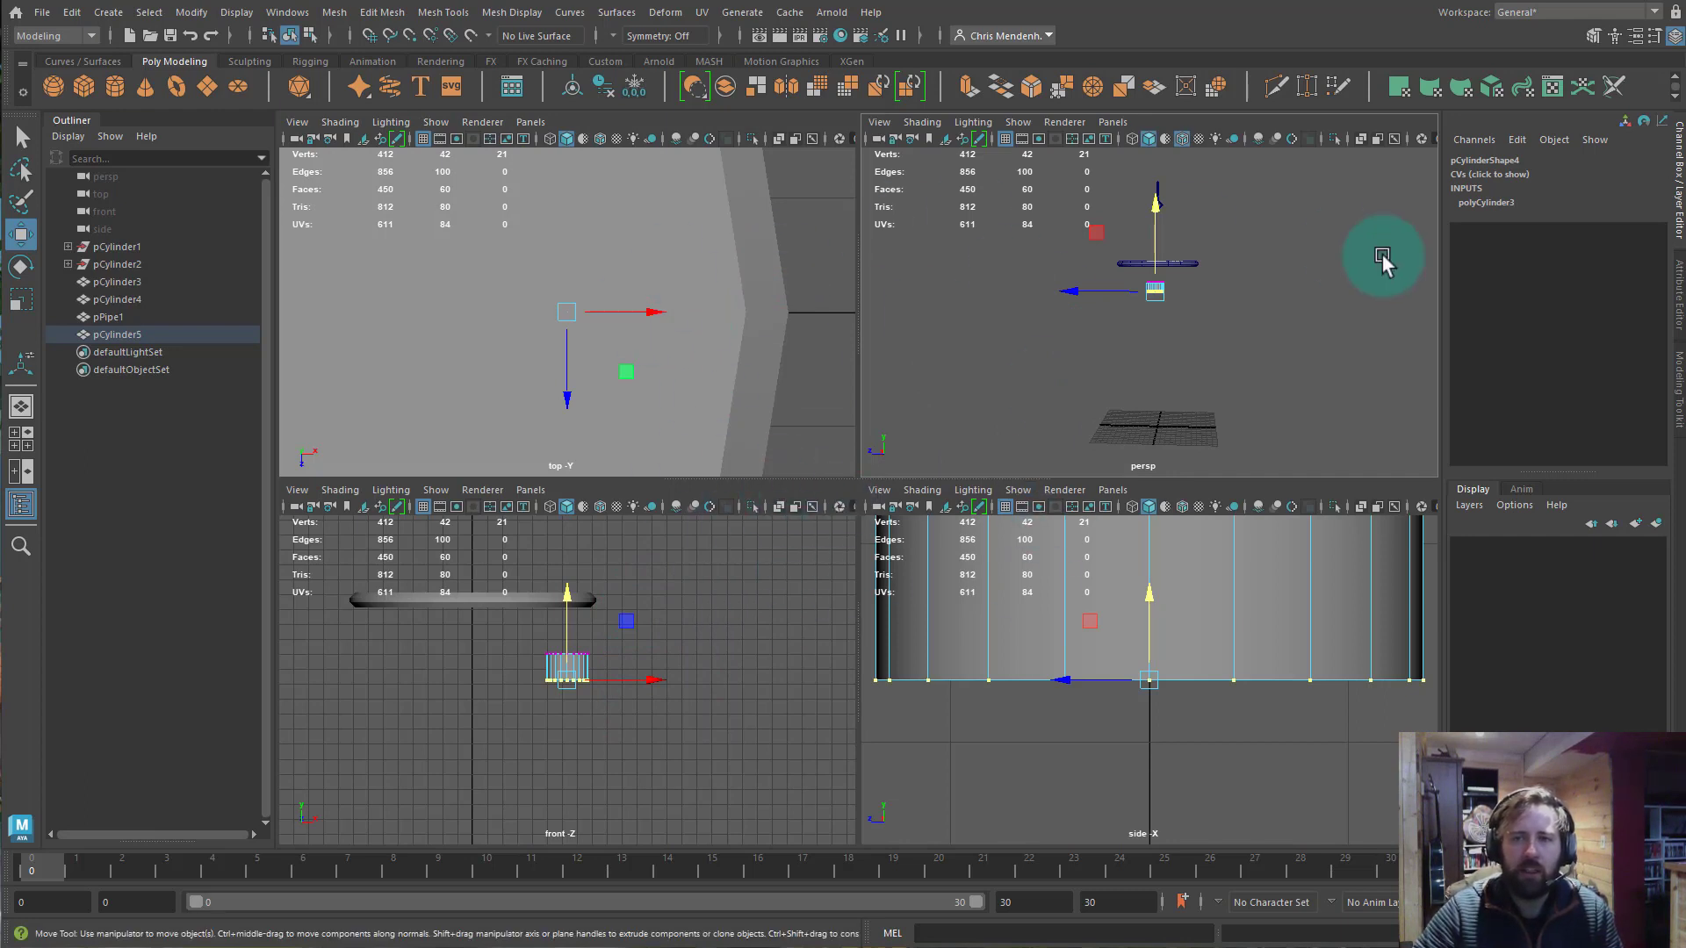
alt+drag(1176, 230, 1261, 347)
click(1112, 122)
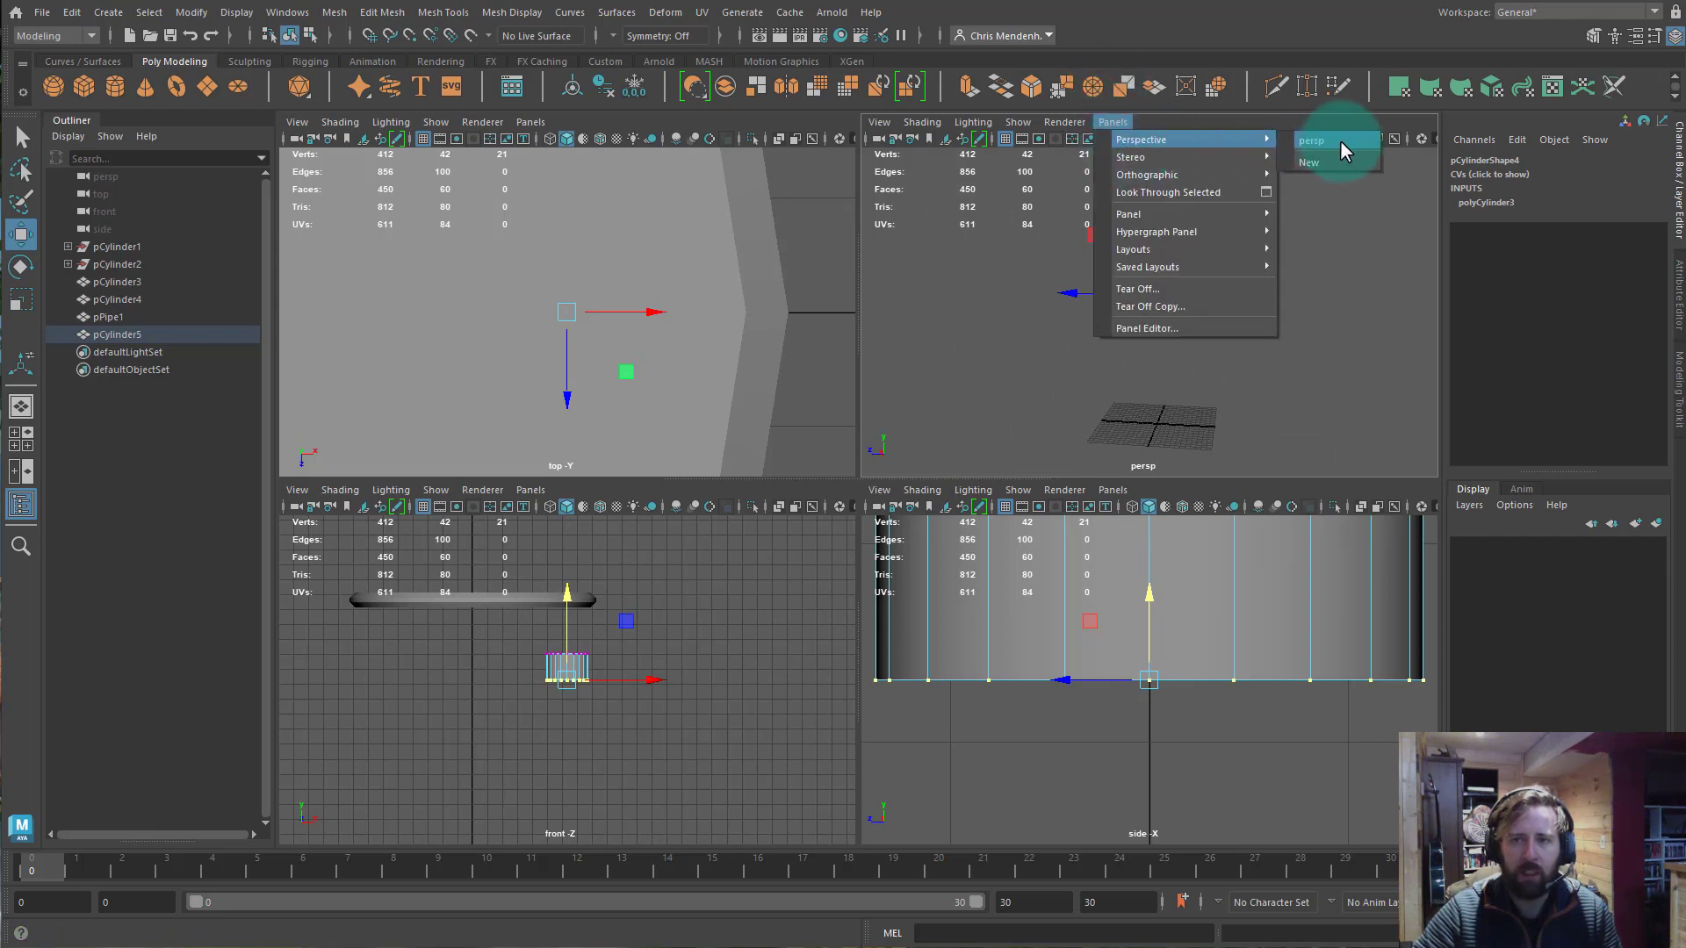
click(1332, 331)
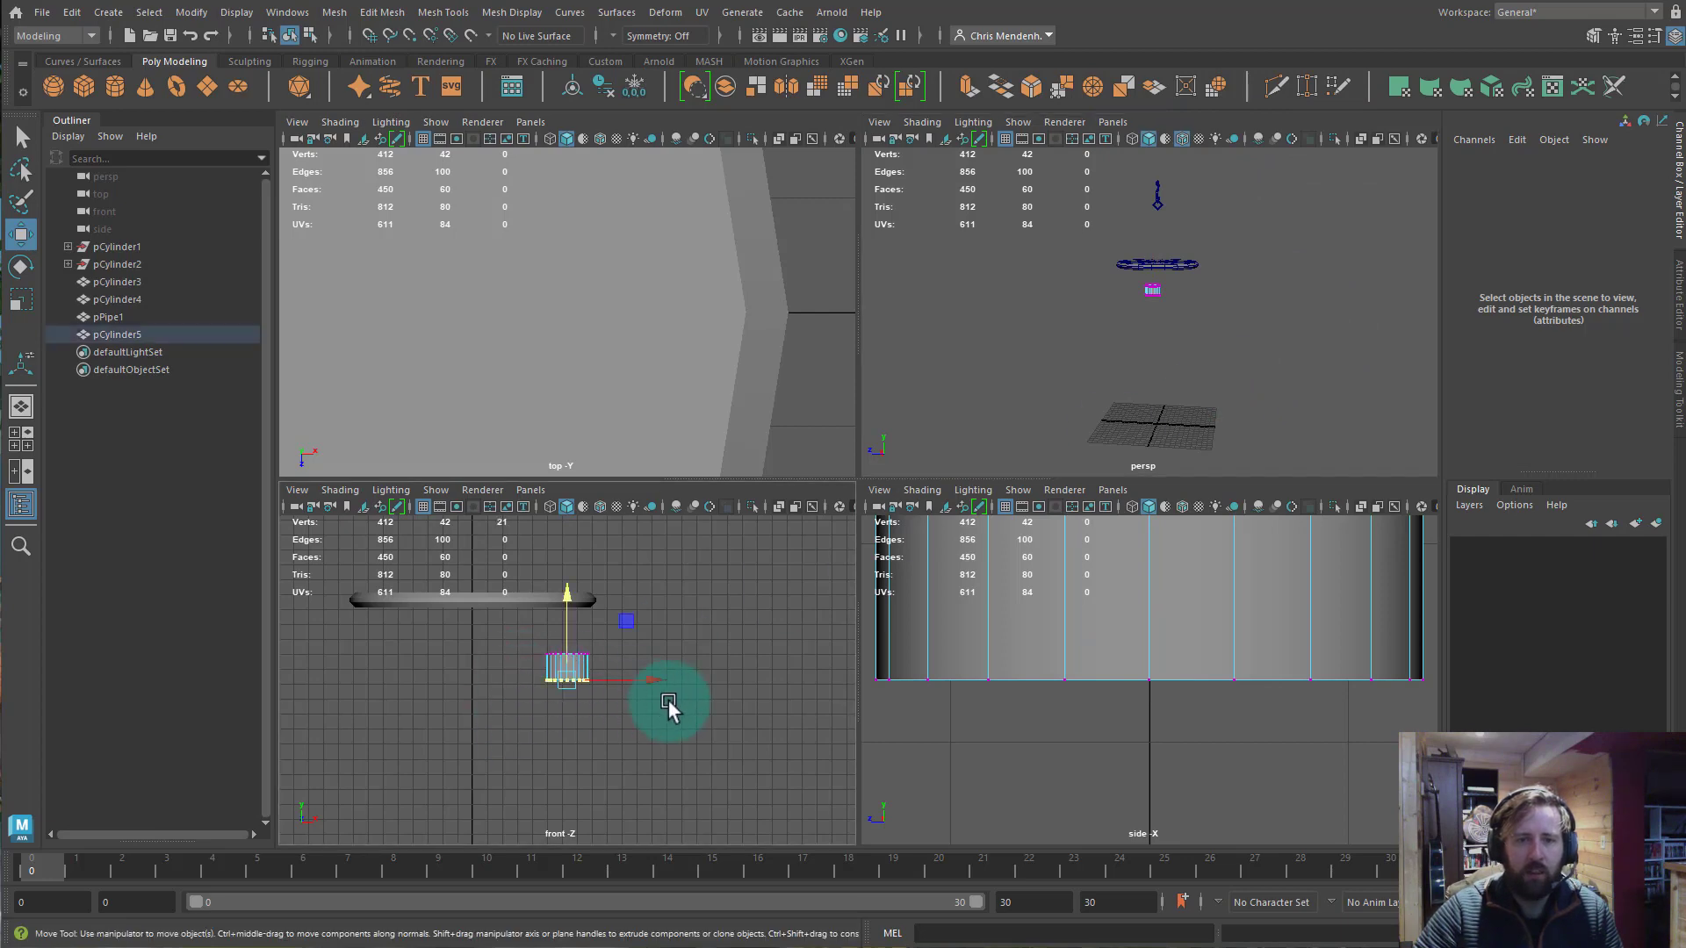
Lengthen the cylinder by moving its bottom vertices down to just above the ground grid, and return to object selection.
scroll(605, 681, down, 3)
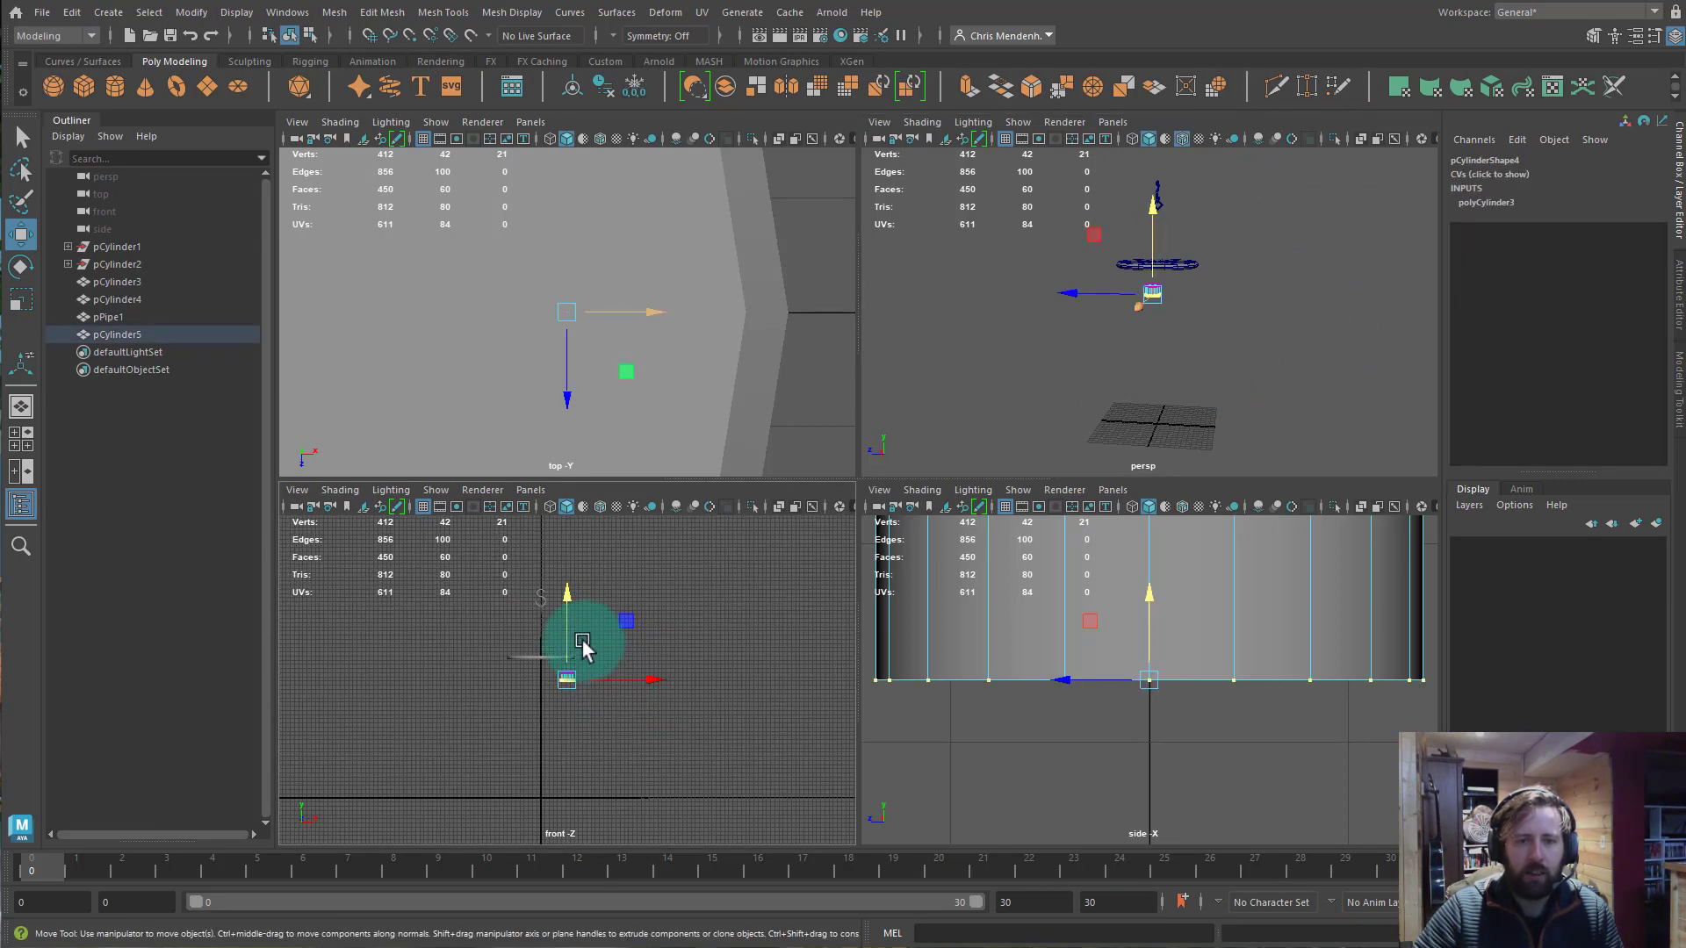
drag(569, 608, 585, 677)
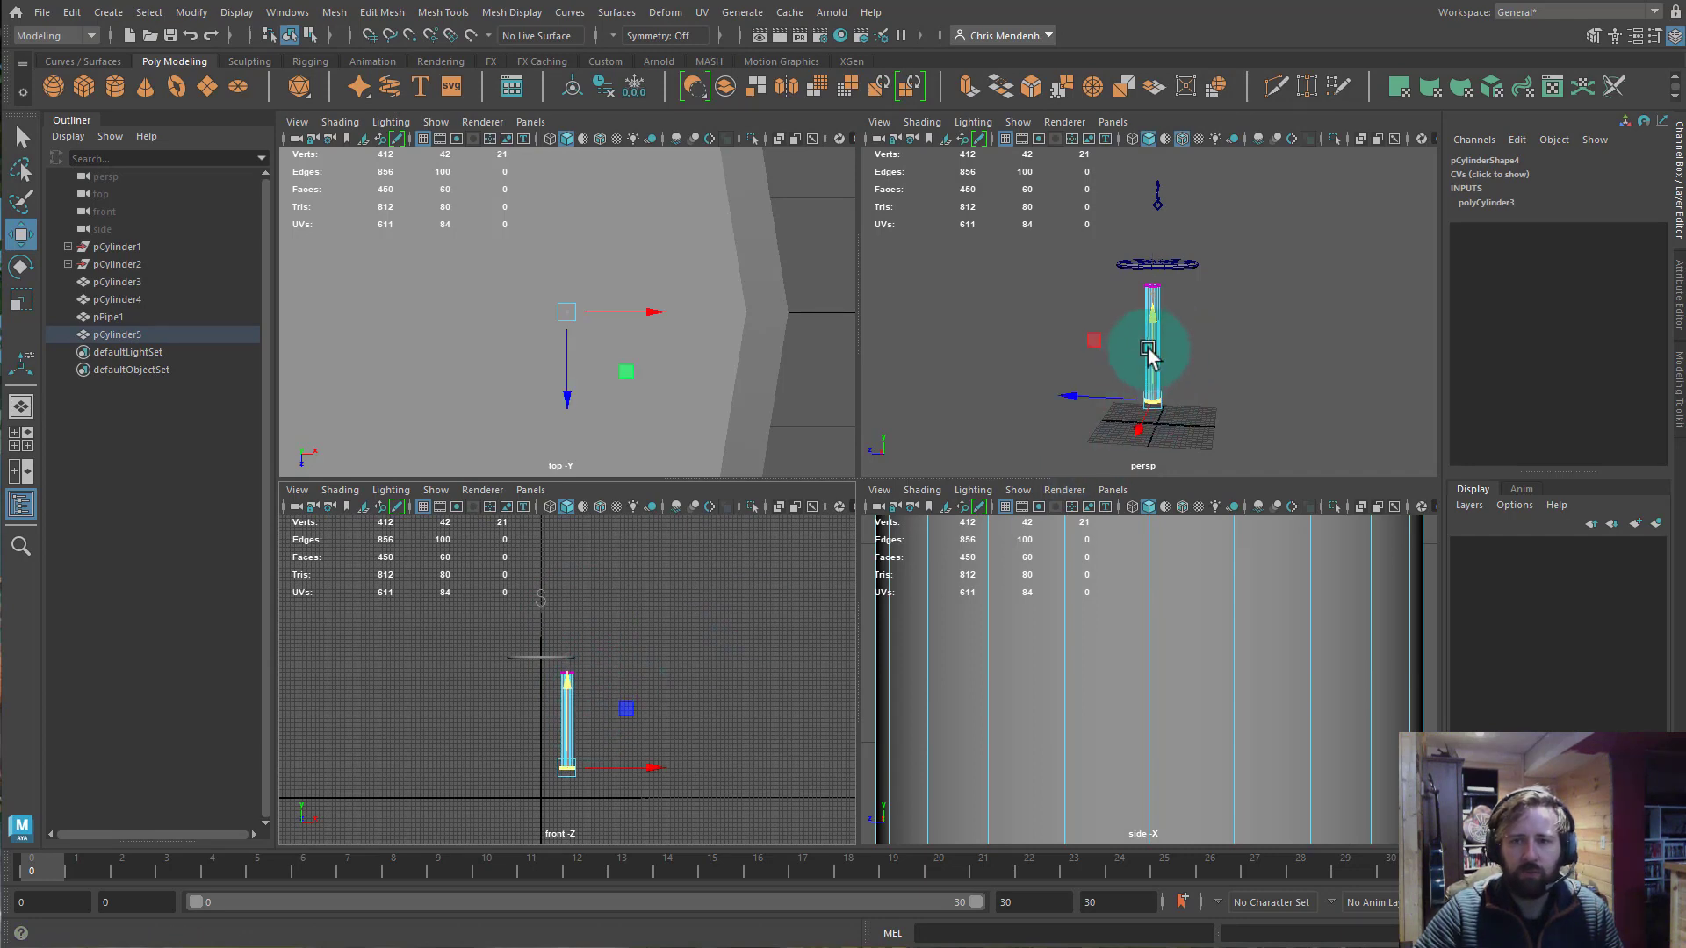
click(1150, 340)
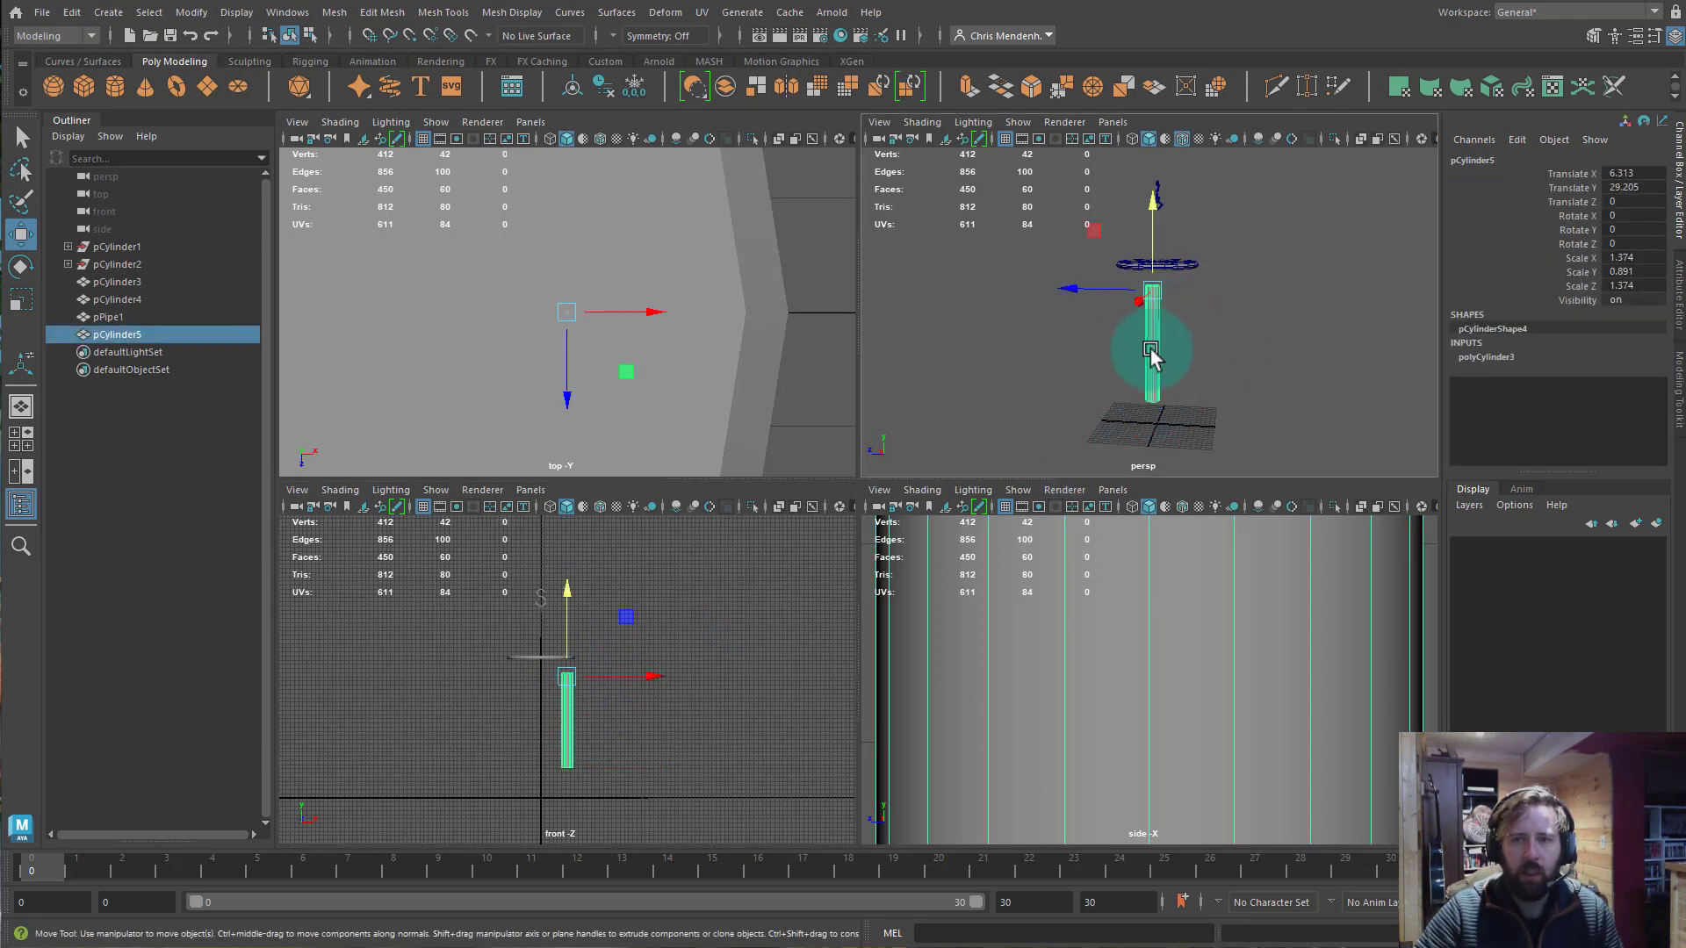
Move the long cylinder in from the disc's rim to a Translate X of 5.18.
key(space)
alt+drag(905, 520, 1026, 514)
drag(1016, 312, 1035, 424)
alt+right_drag(1035, 425, 1035, 402)
alt+drag(1035, 402, 793, 367)
alt+drag(764, 430, 1079, 467)
alt+right_drag(1078, 467, 1185, 483)
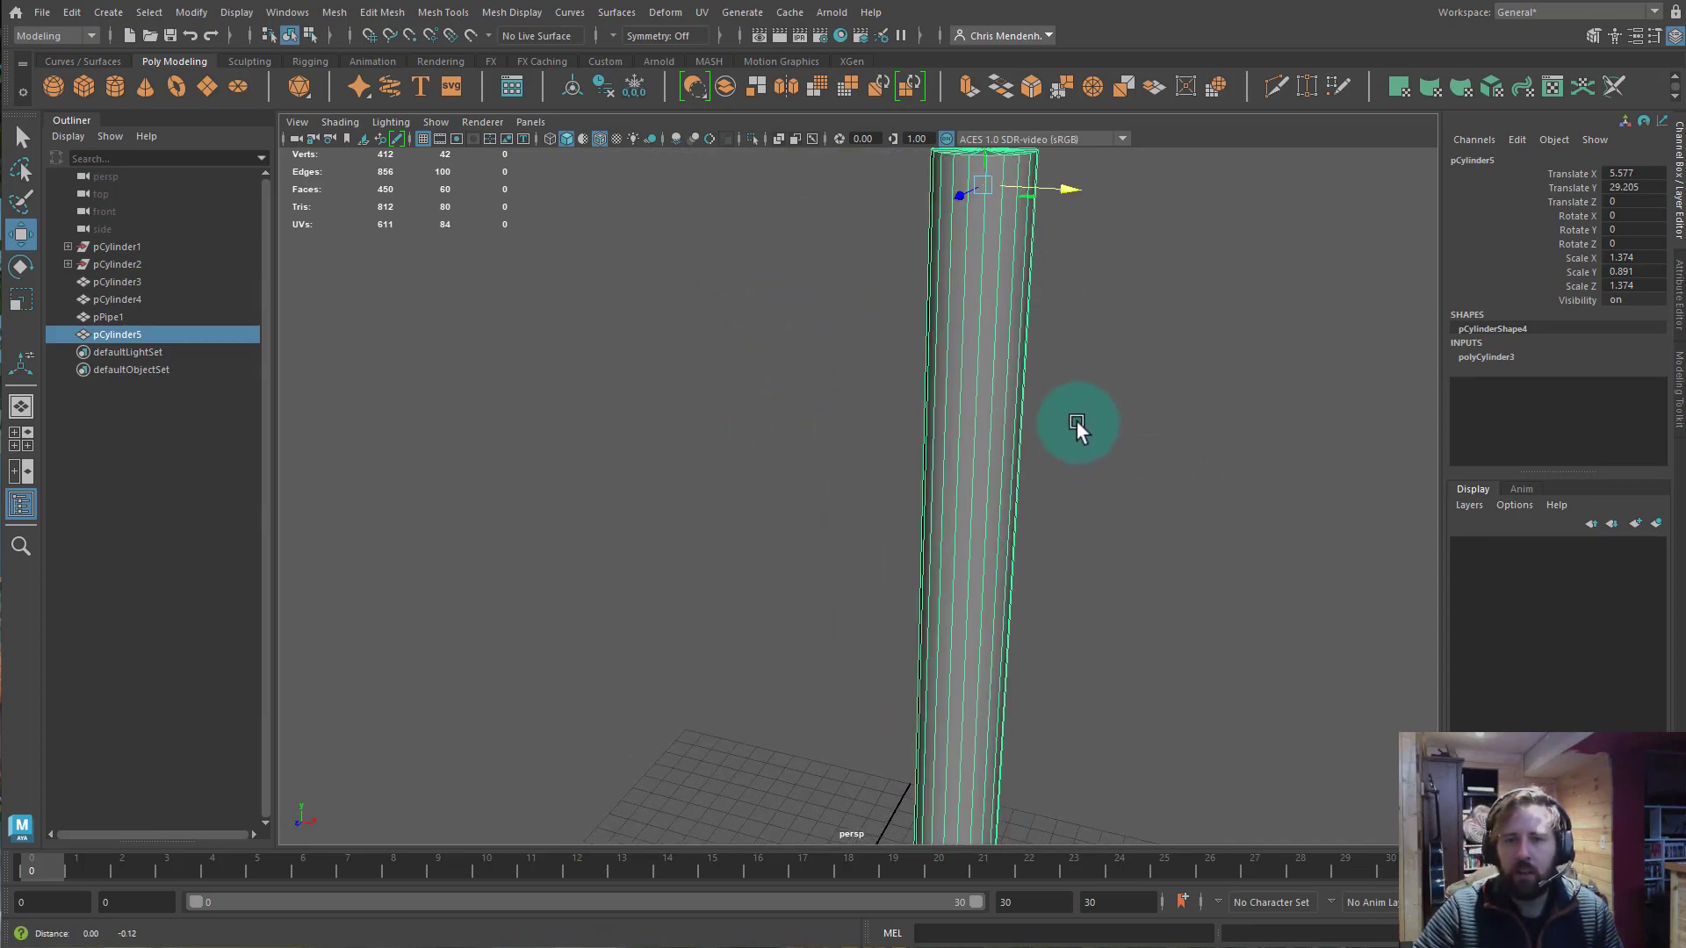
alt+middle_drag(1076, 423, 1045, 361)
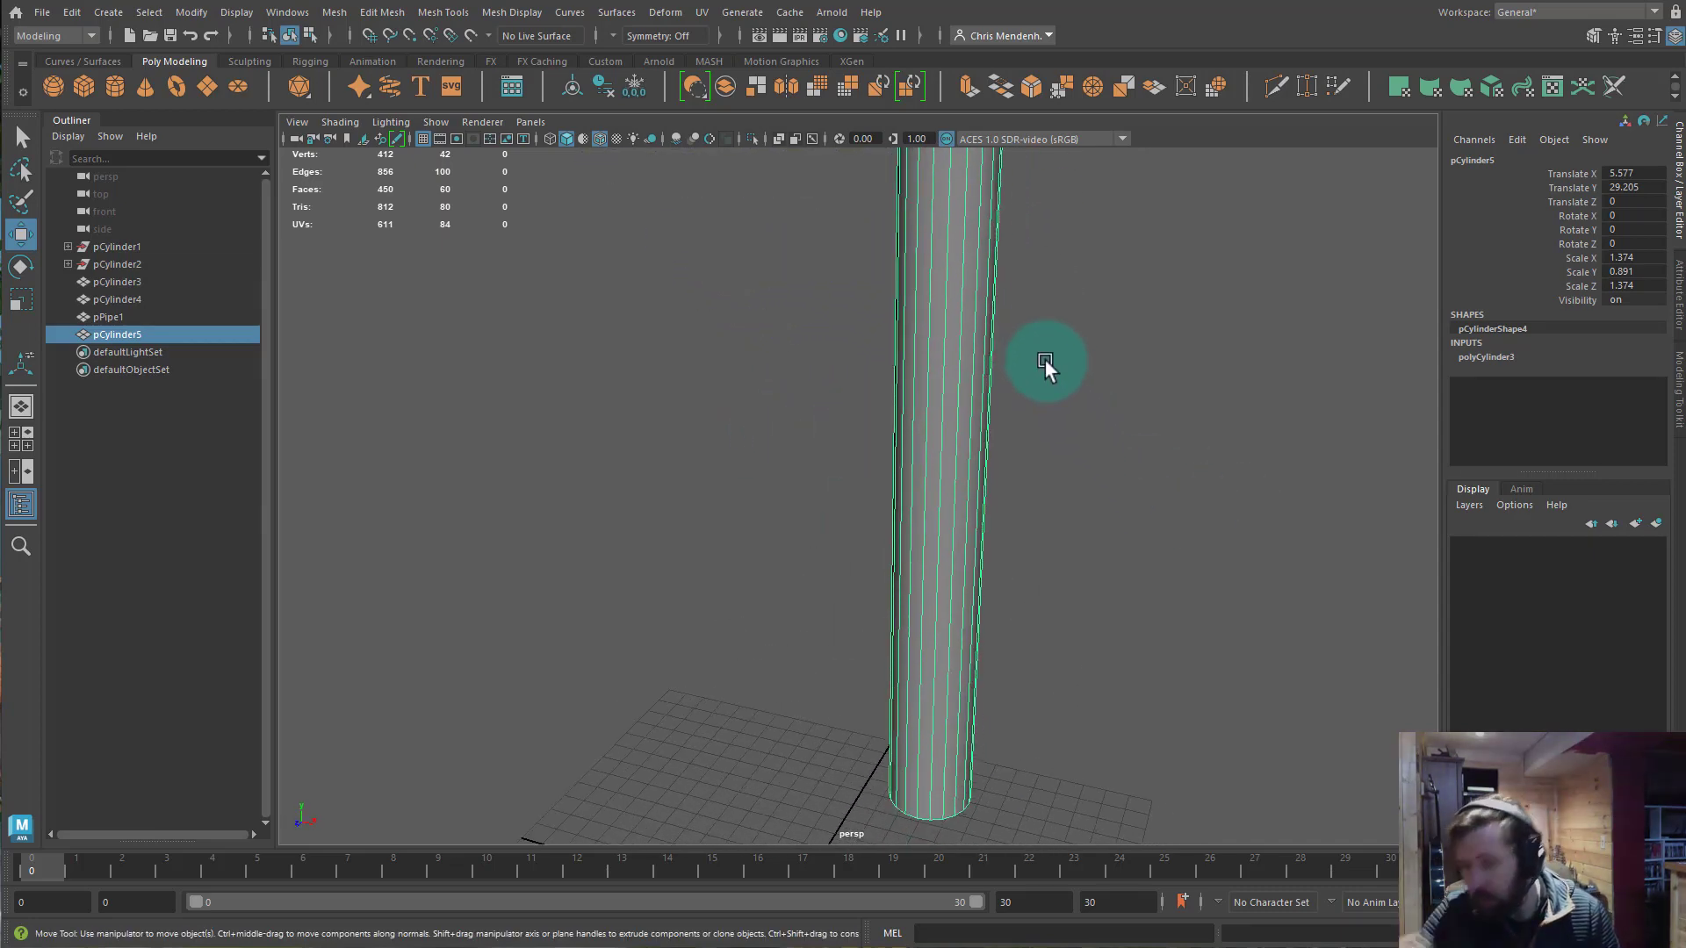
alt+drag(1004, 355, 662, 576)
alt+right_drag(843, 546, 734, 424)
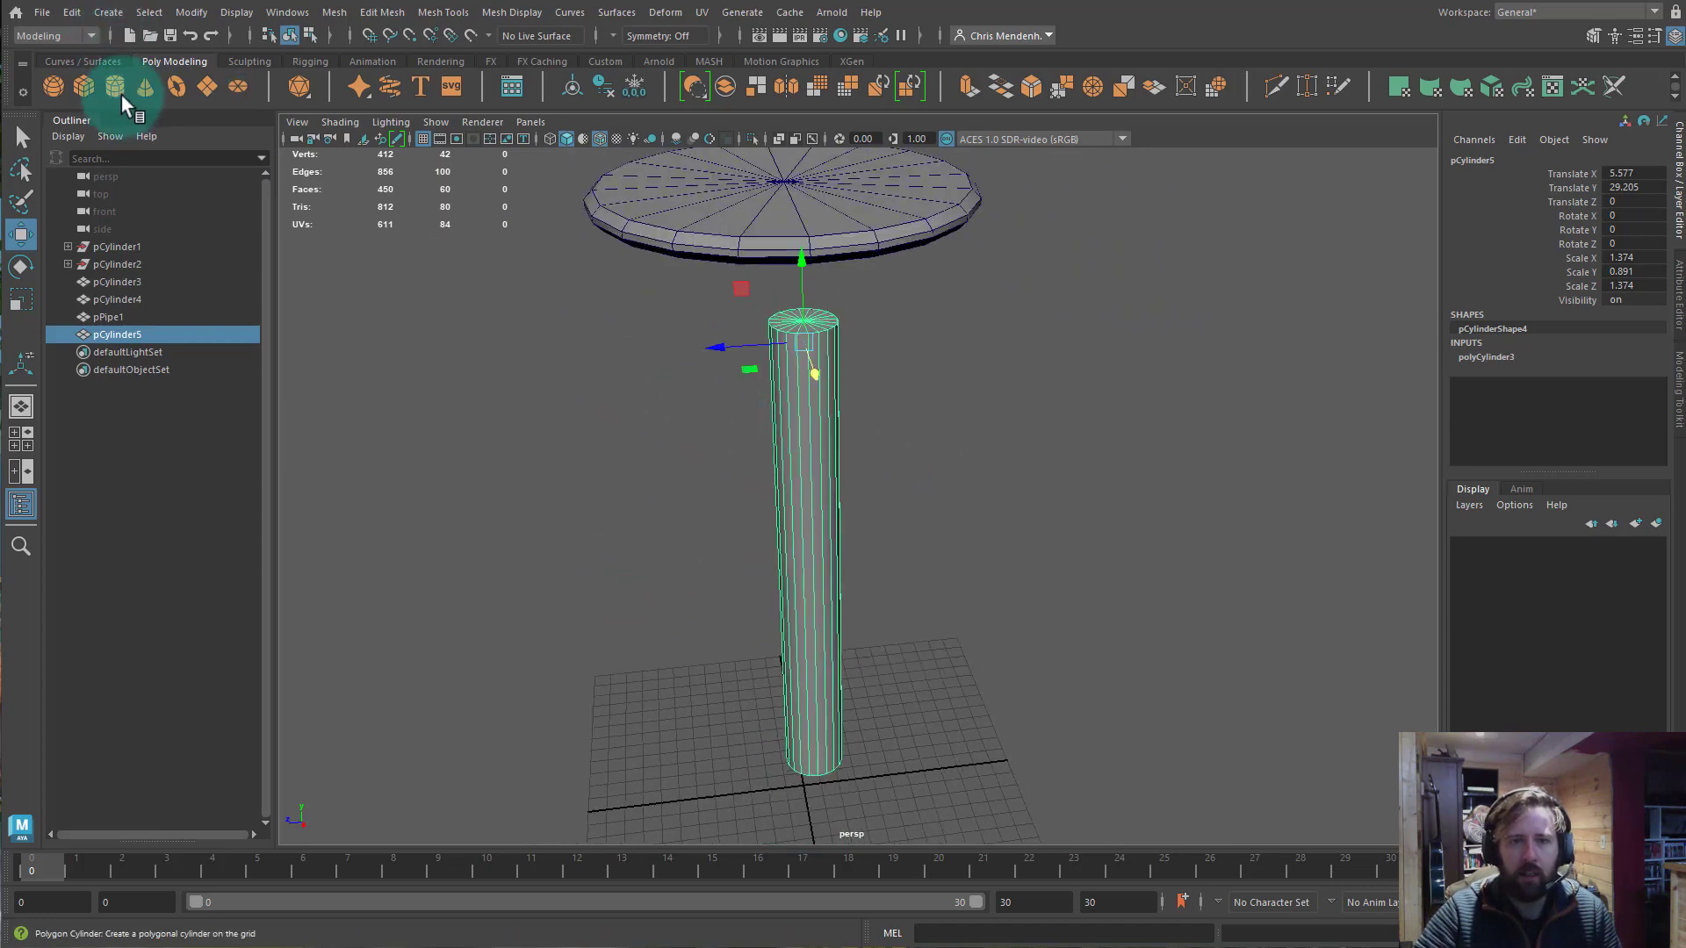
alt+drag(698, 472, 726, 508)
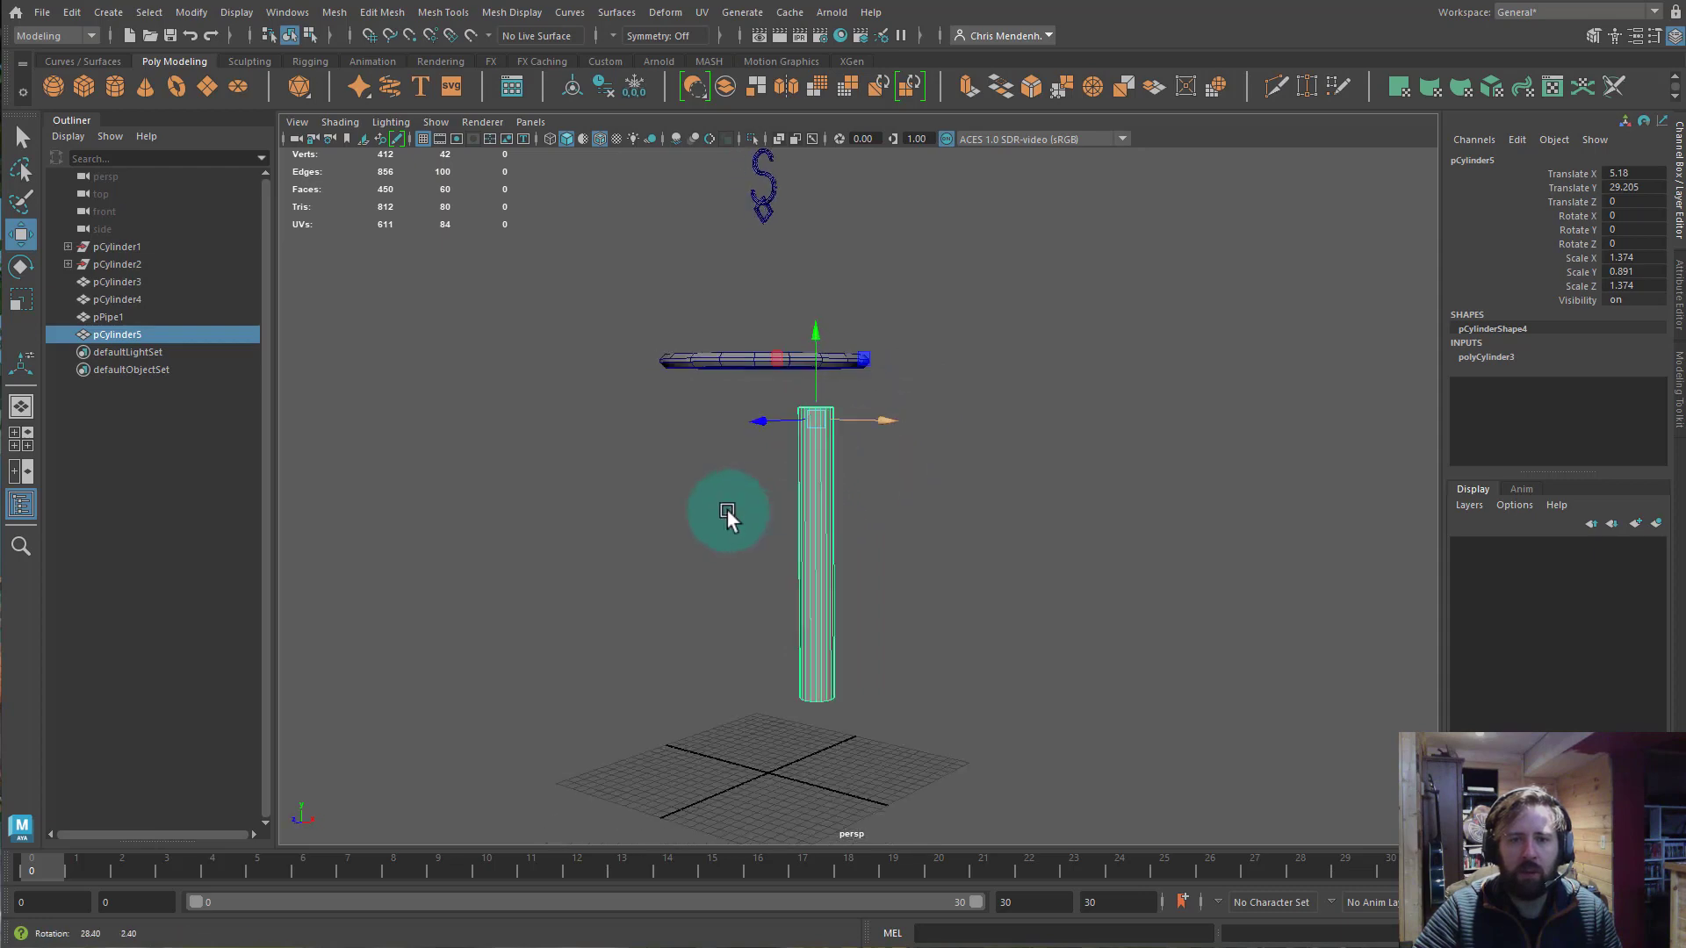
alt+right_drag(726, 509, 937, 533)
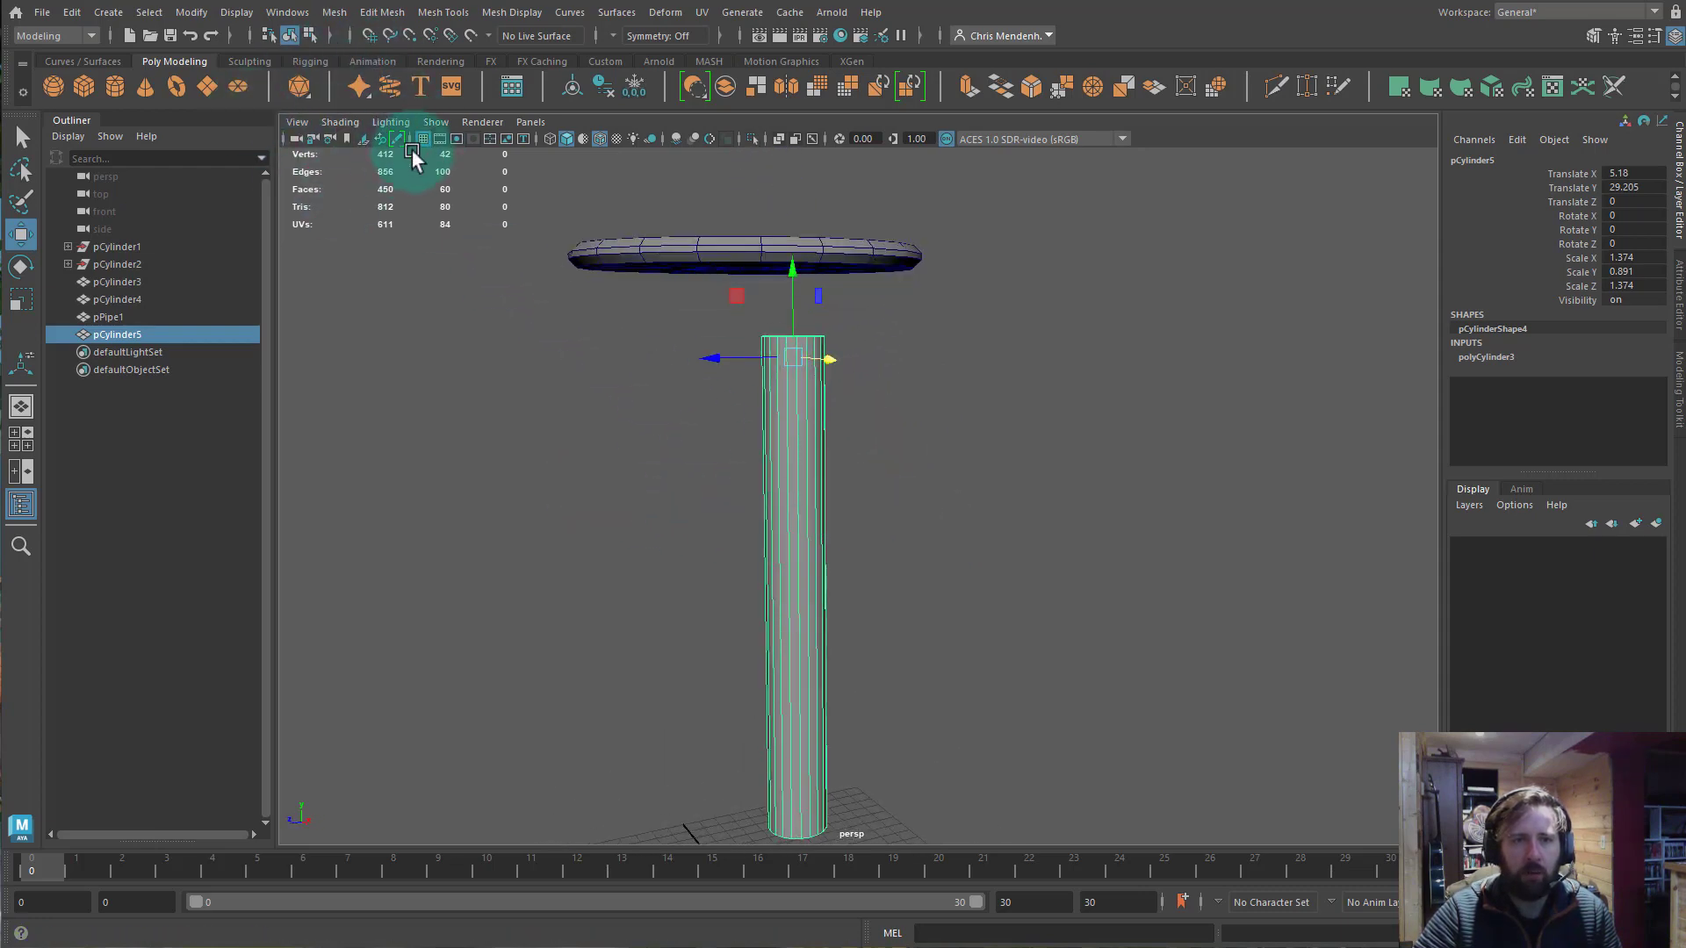
Extrude all the top cap faces of the long cylinder inward with an offset of 0.3.
alt+drag(809, 440, 735, 441)
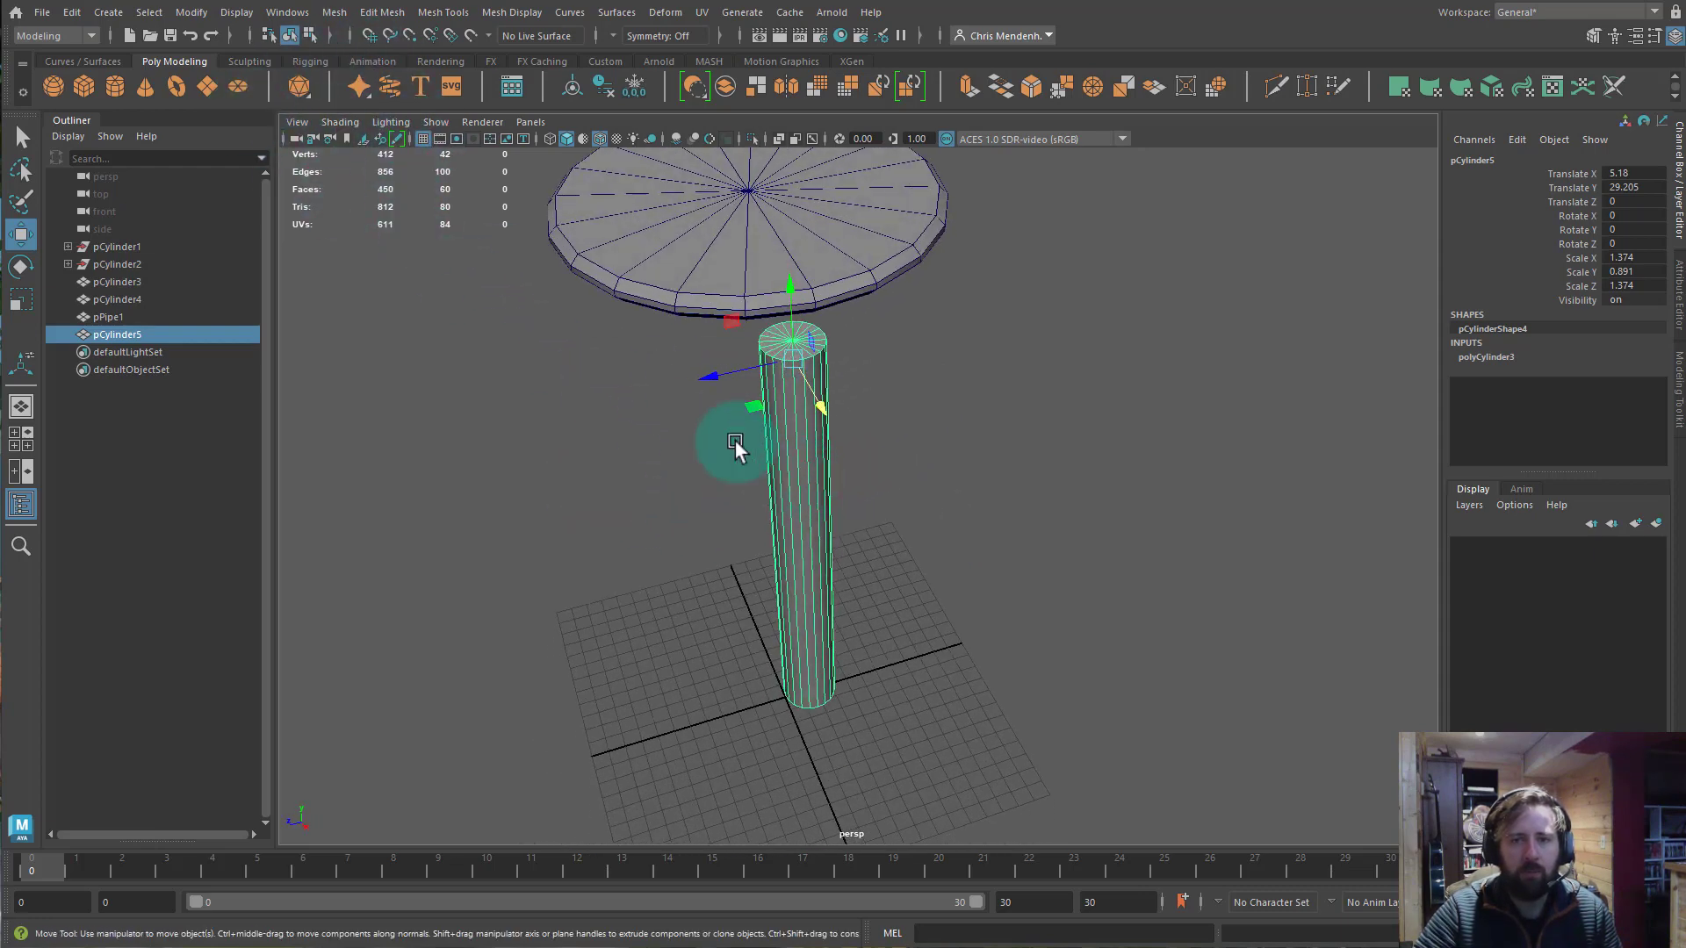
alt+right_drag(735, 441, 804, 254)
key(q)
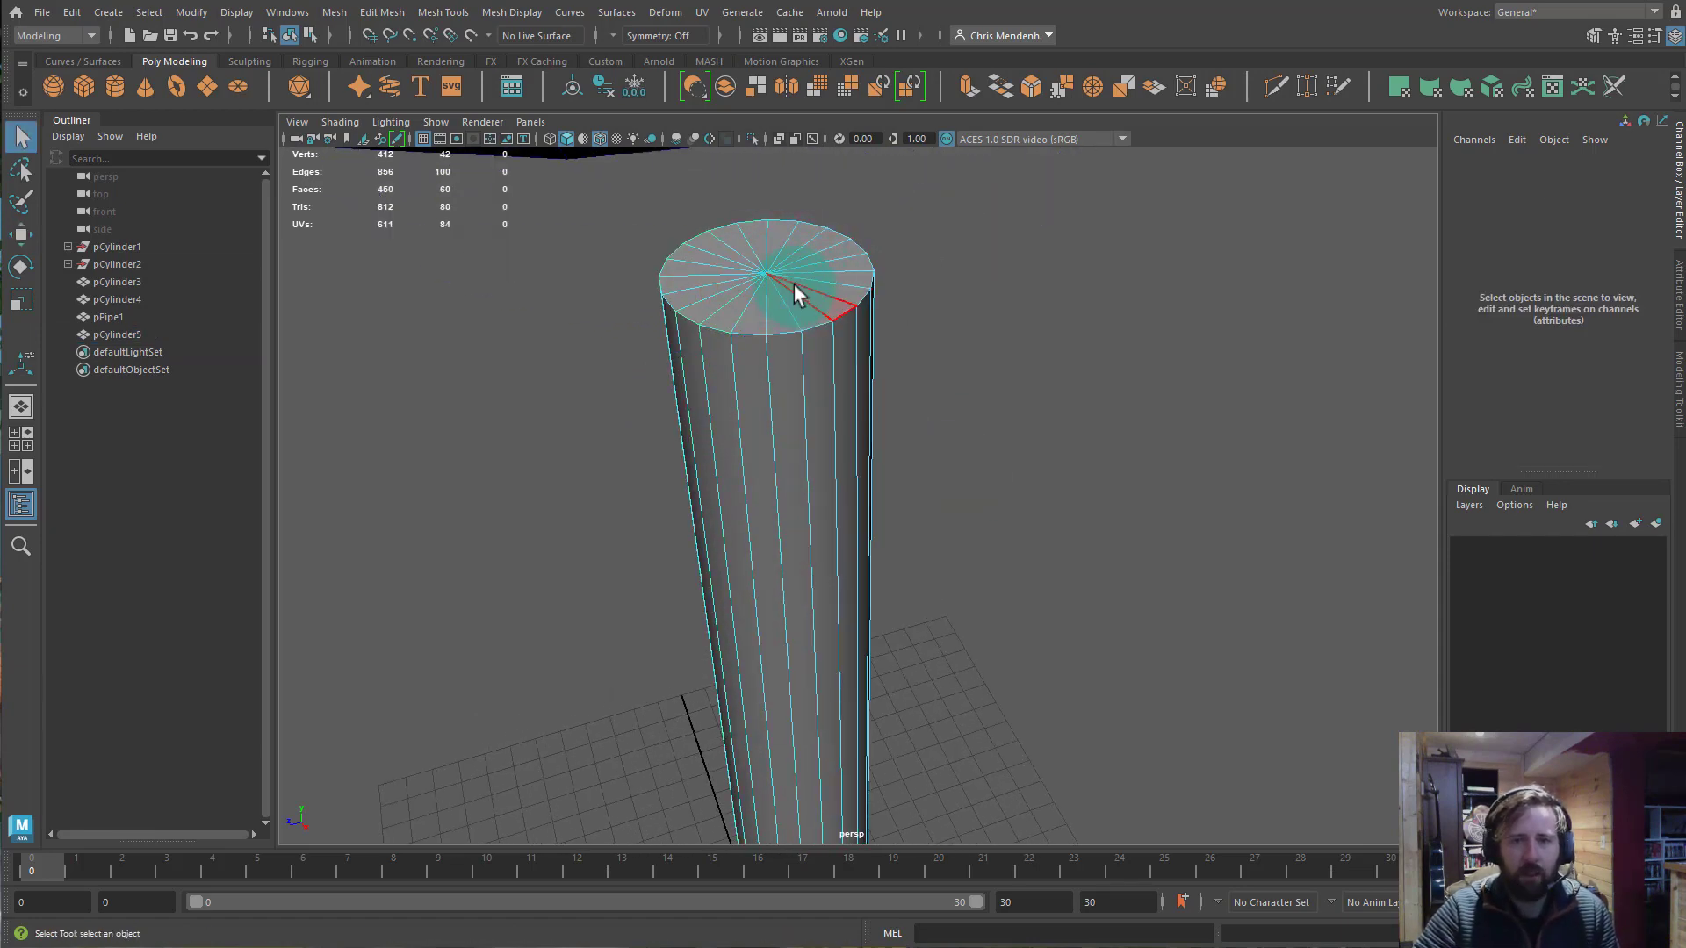
right_drag(794, 286, 788, 293)
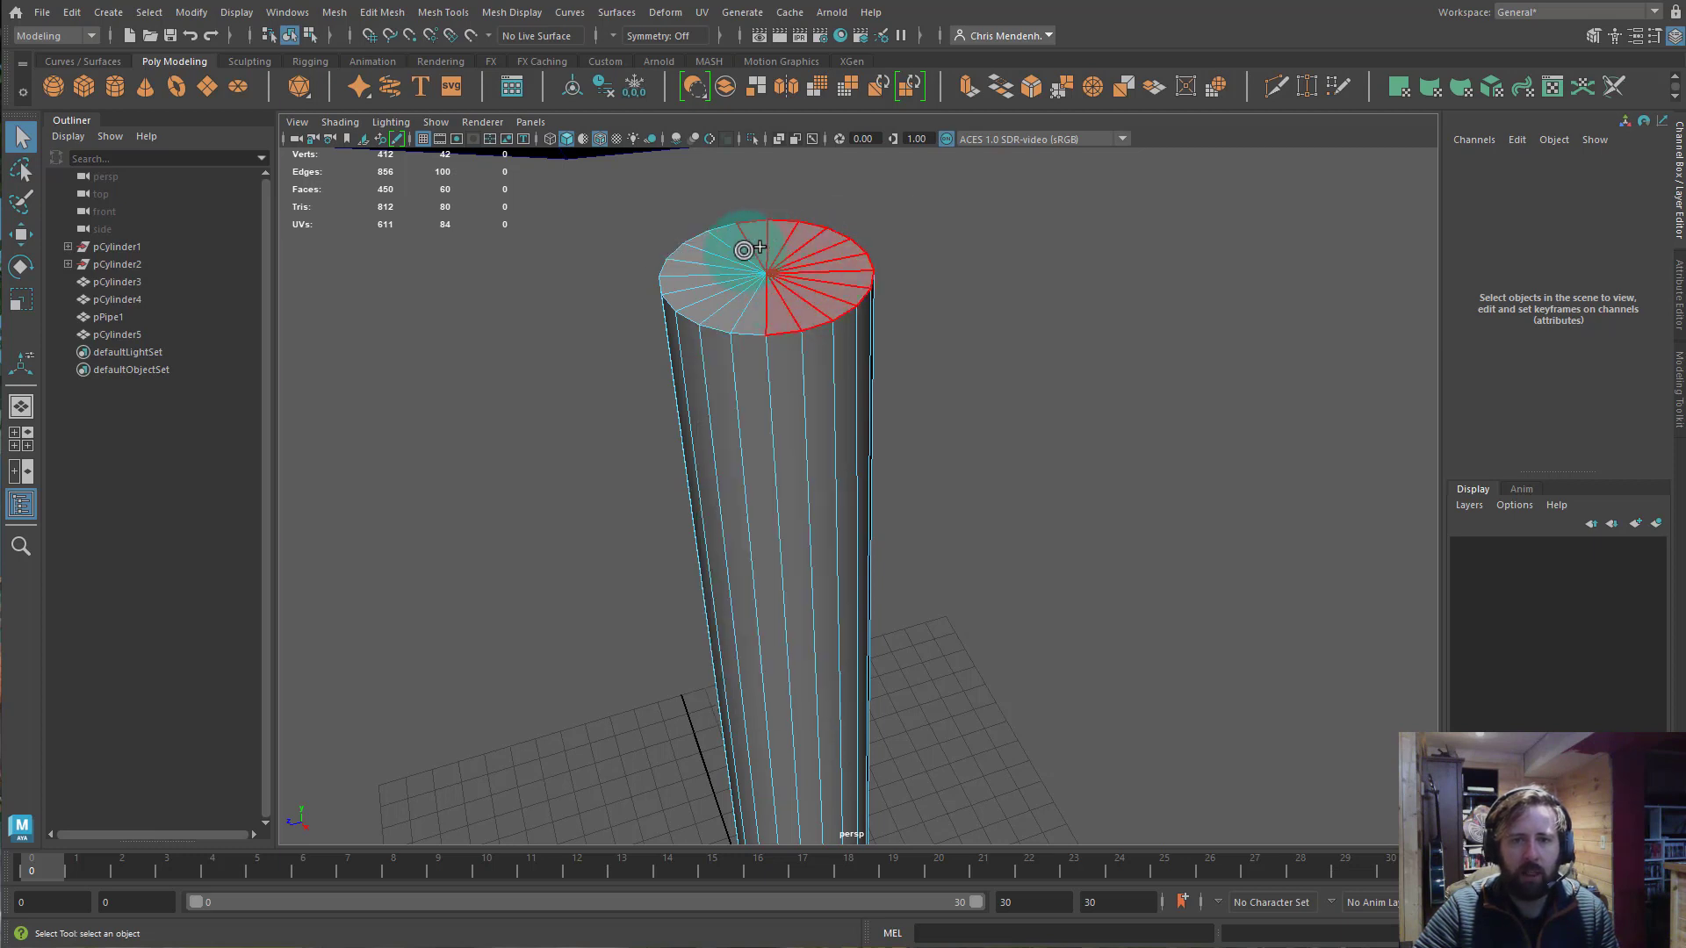
click(789, 291)
mouse_move(944, 392)
alt+mouse_down()
mouse_move(952, 376)
mouse_move(934, 376)
alt+mouse_up()
key(ctrl+e)
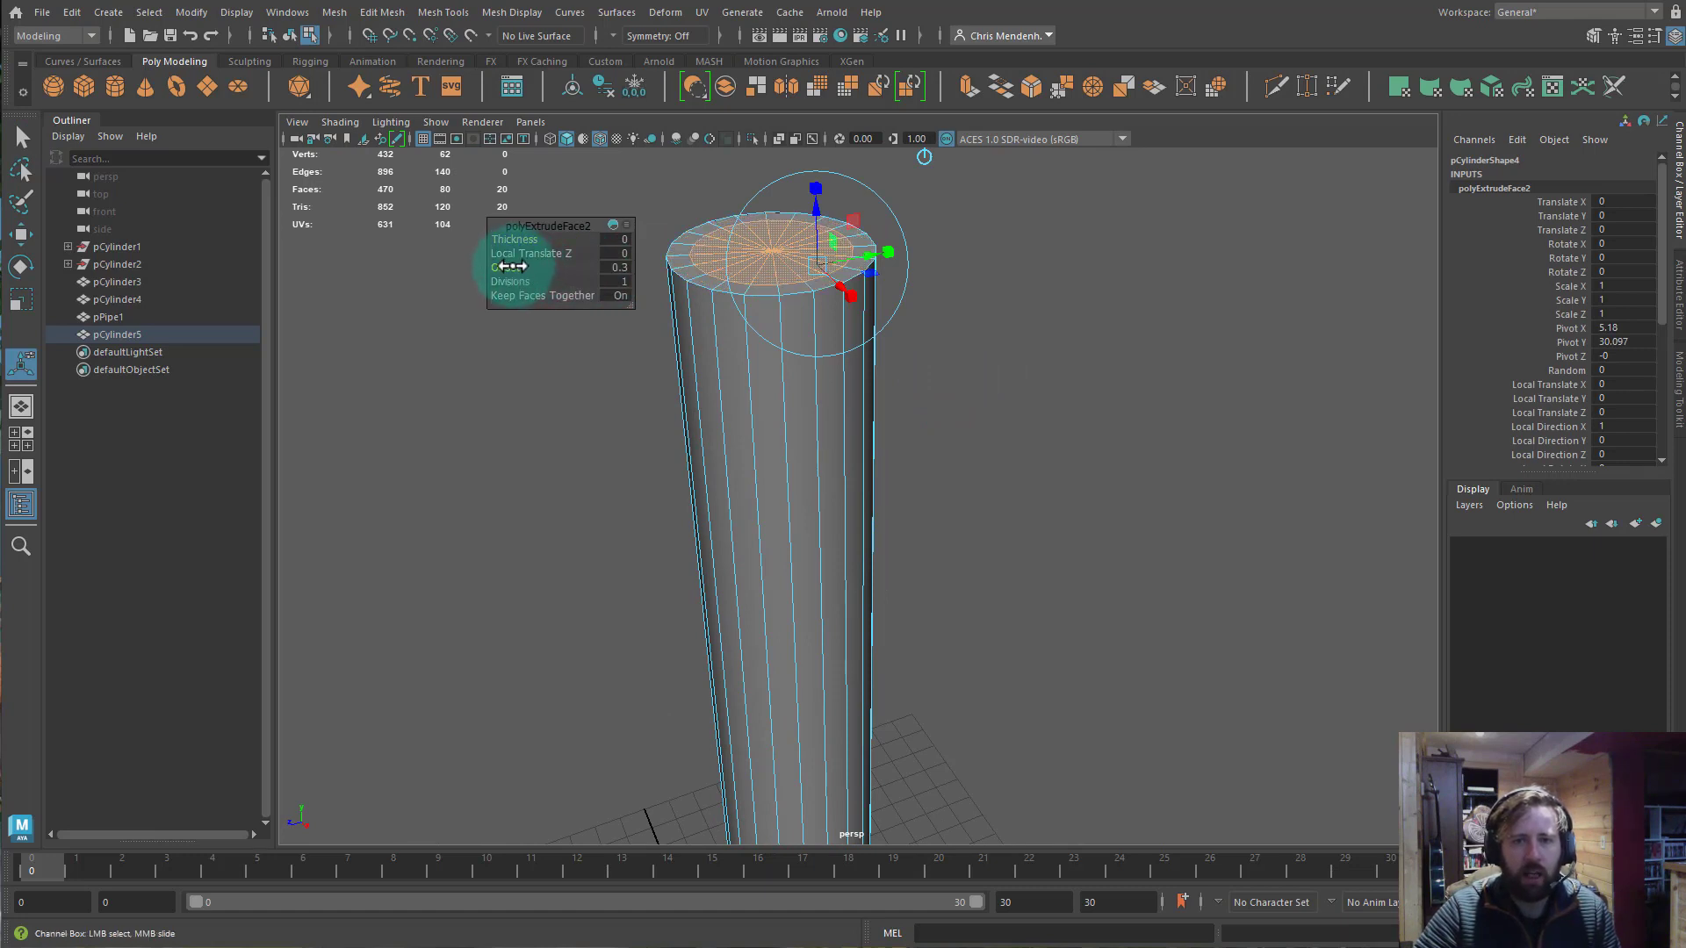
click(511, 266)
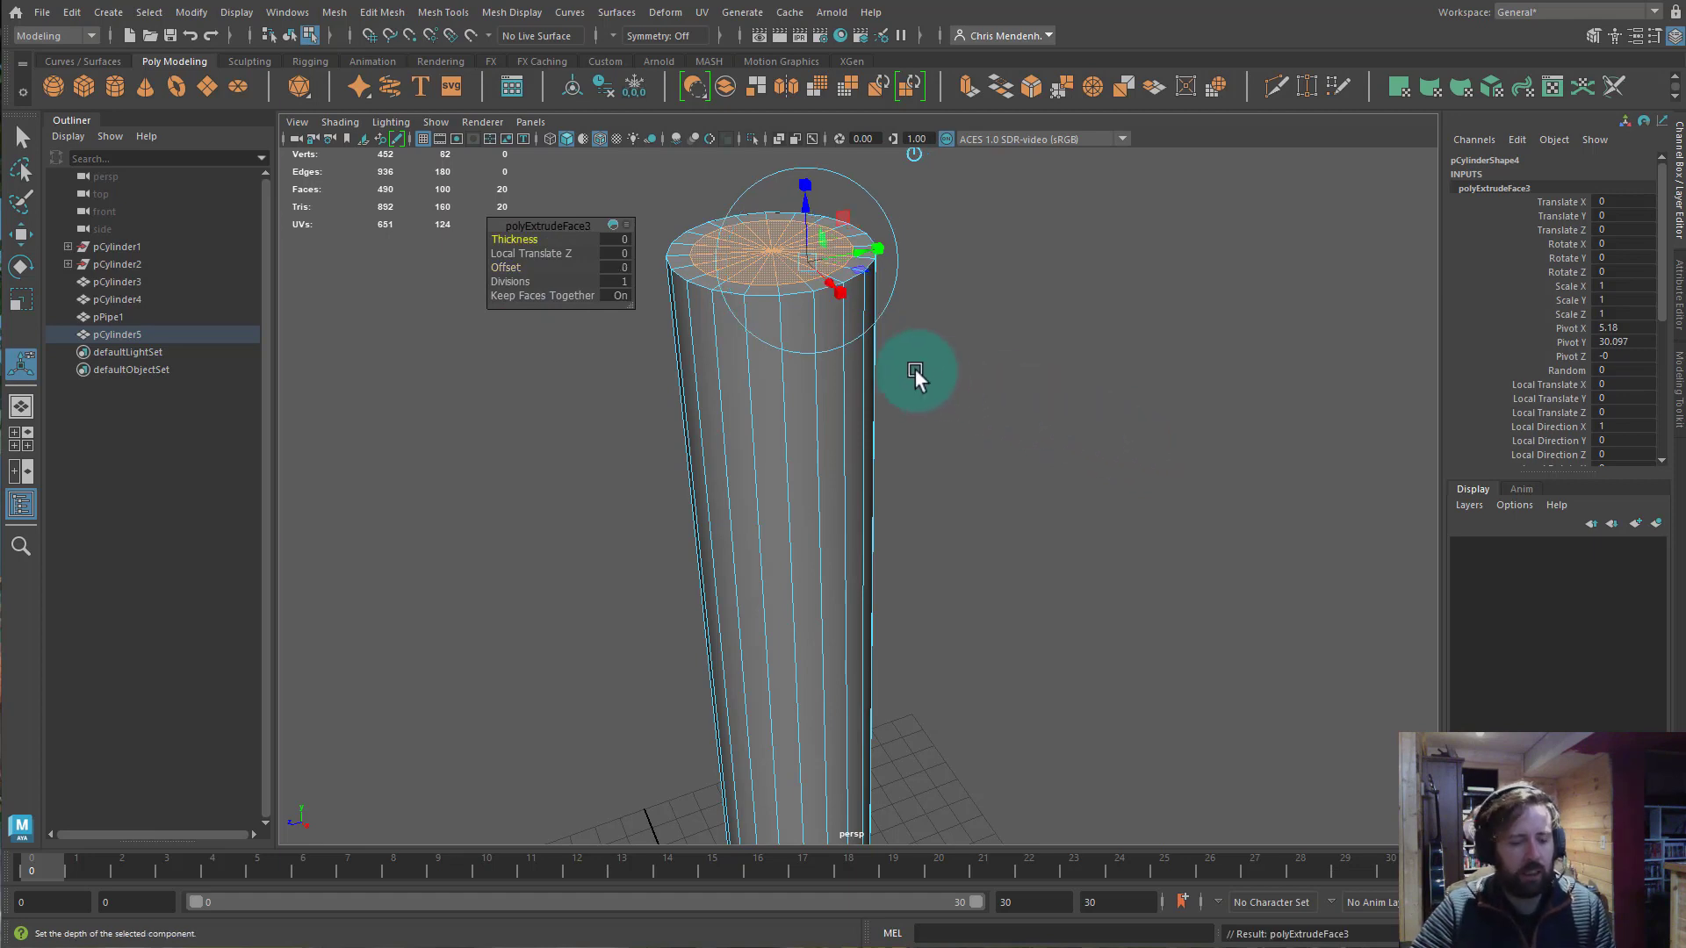
Extrude the inset top faces again and lower them inside the cylinder to a Y of about 28.5 cm.
key(ctrl+e)
drag(766, 187, 769, 266)
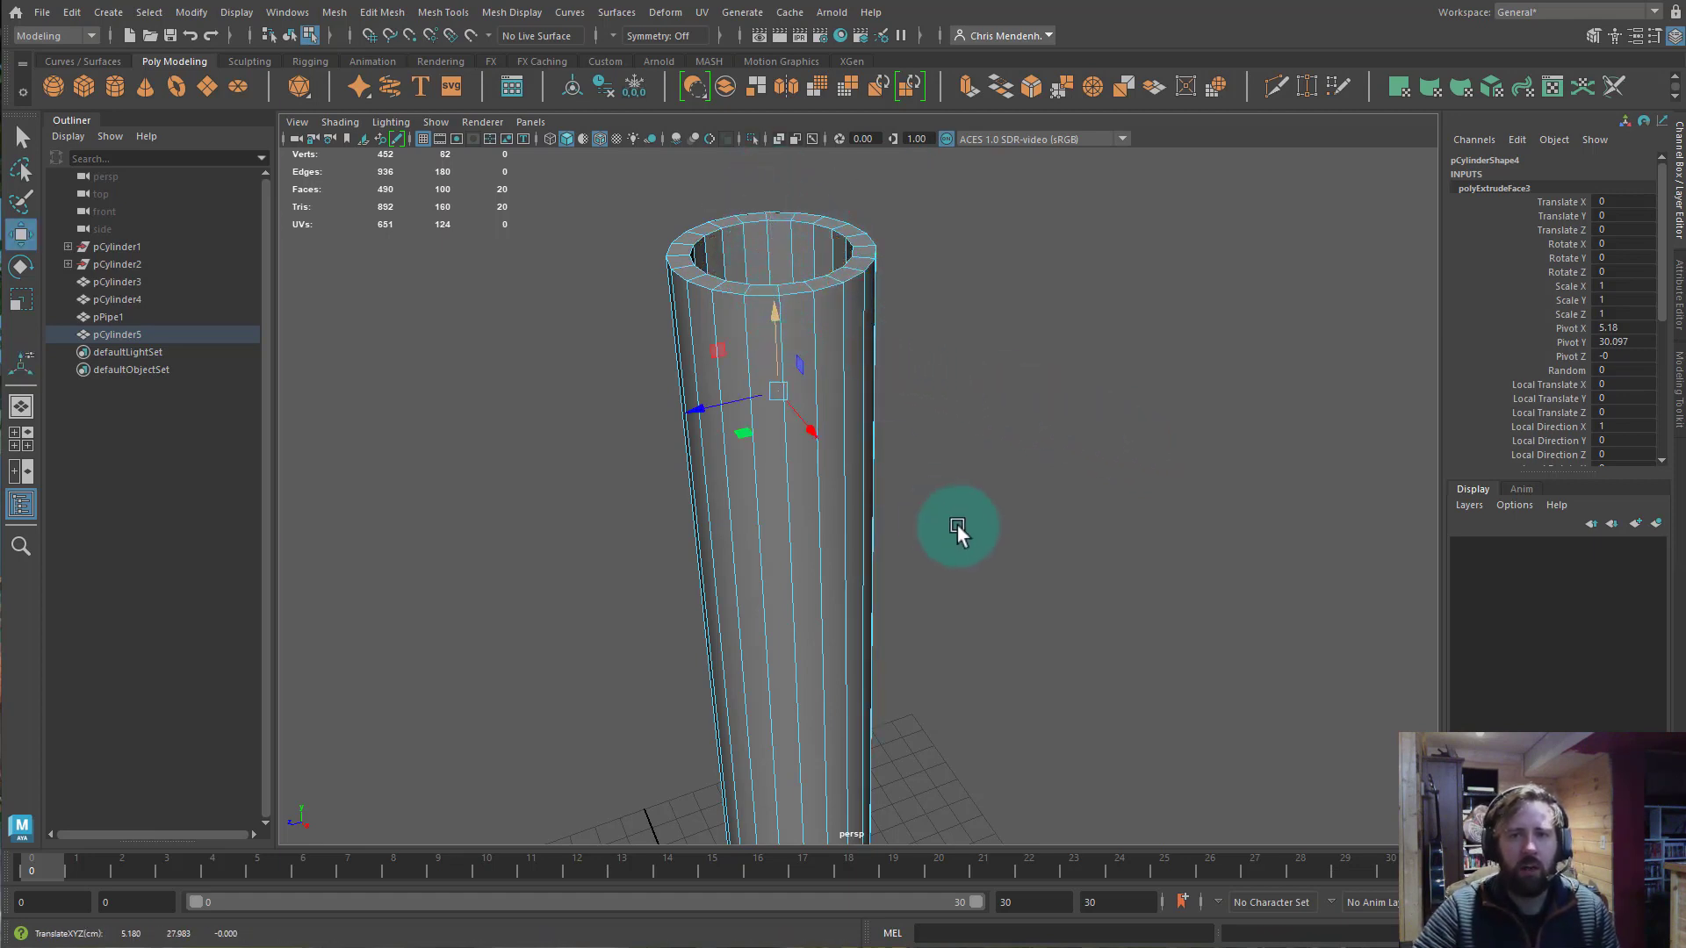
mouse_move(960, 535)
alt+mouse_down()
mouse_move(884, 373)
mouse_move(907, 364)
mouse_move(948, 561)
mouse_move(940, 538)
alt+mouse_up()
drag(787, 335, 779, 308)
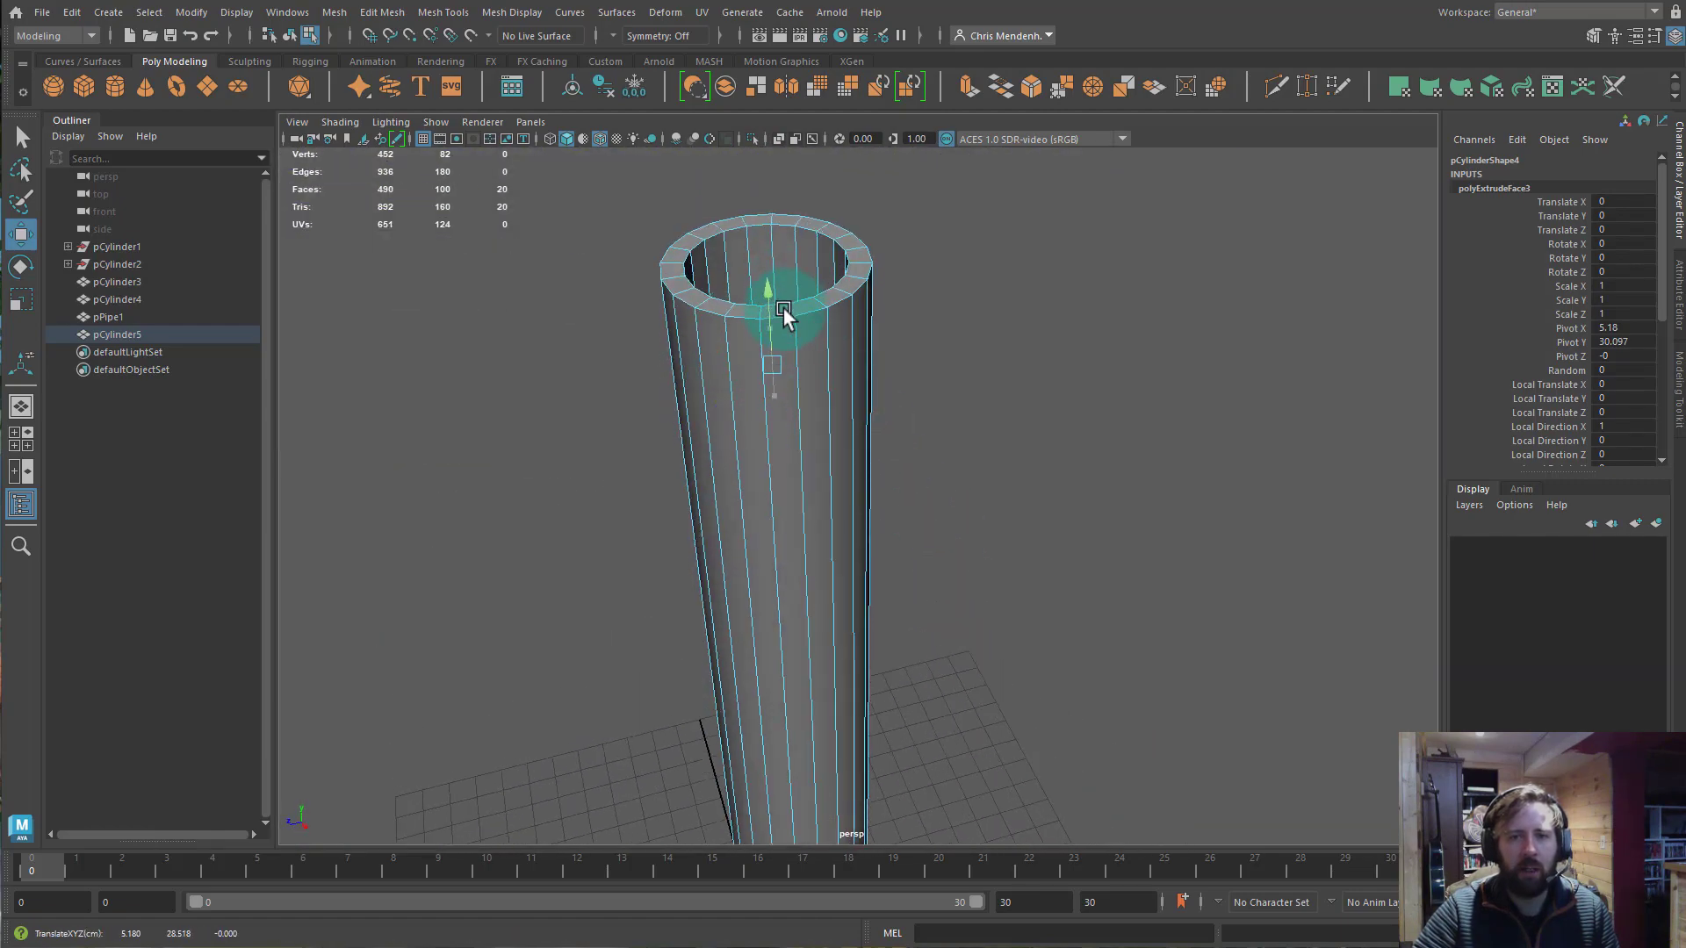
Extrude the cylinder's bottom cap faces inward with an offset of 0.302.
mouse_move(918, 418)
alt+mouse_down()
mouse_move(1057, 293)
mouse_move(1095, 234)
mouse_move(1019, 467)
mouse_move(1067, 502)
mouse_move(1024, 554)
mouse_move(909, 429)
alt+mouse_up()
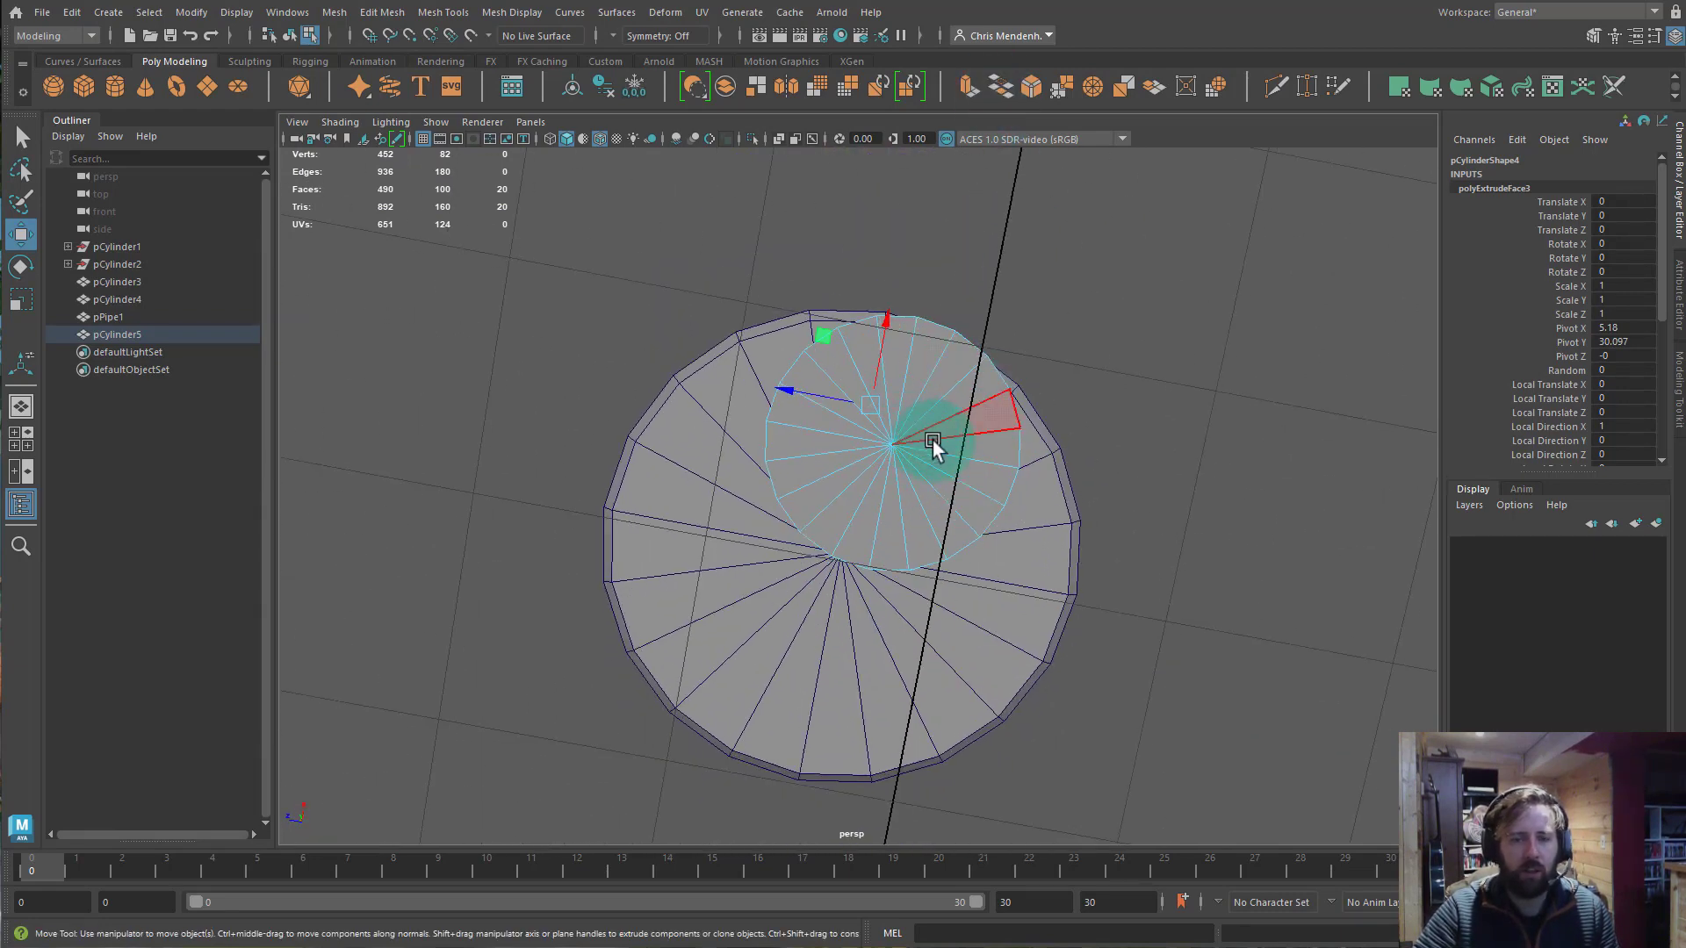
click(986, 470)
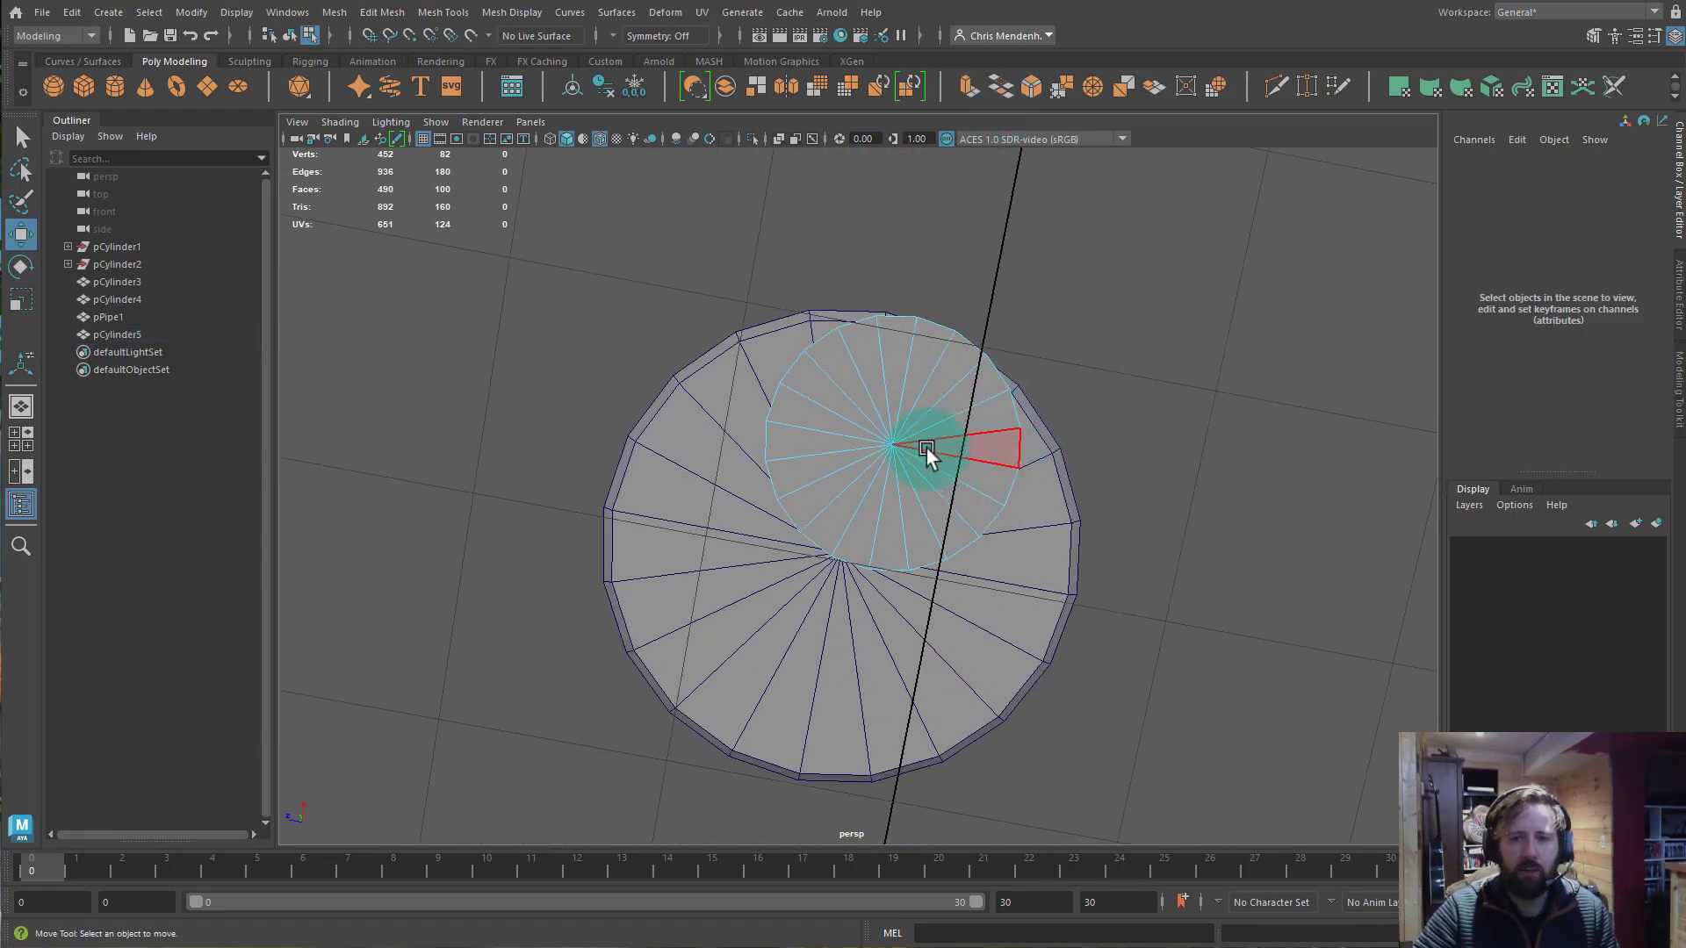
mouse_move(927, 460)
mouse_down()
mouse_move(888, 460)
mouse_move(920, 436)
mouse_up()
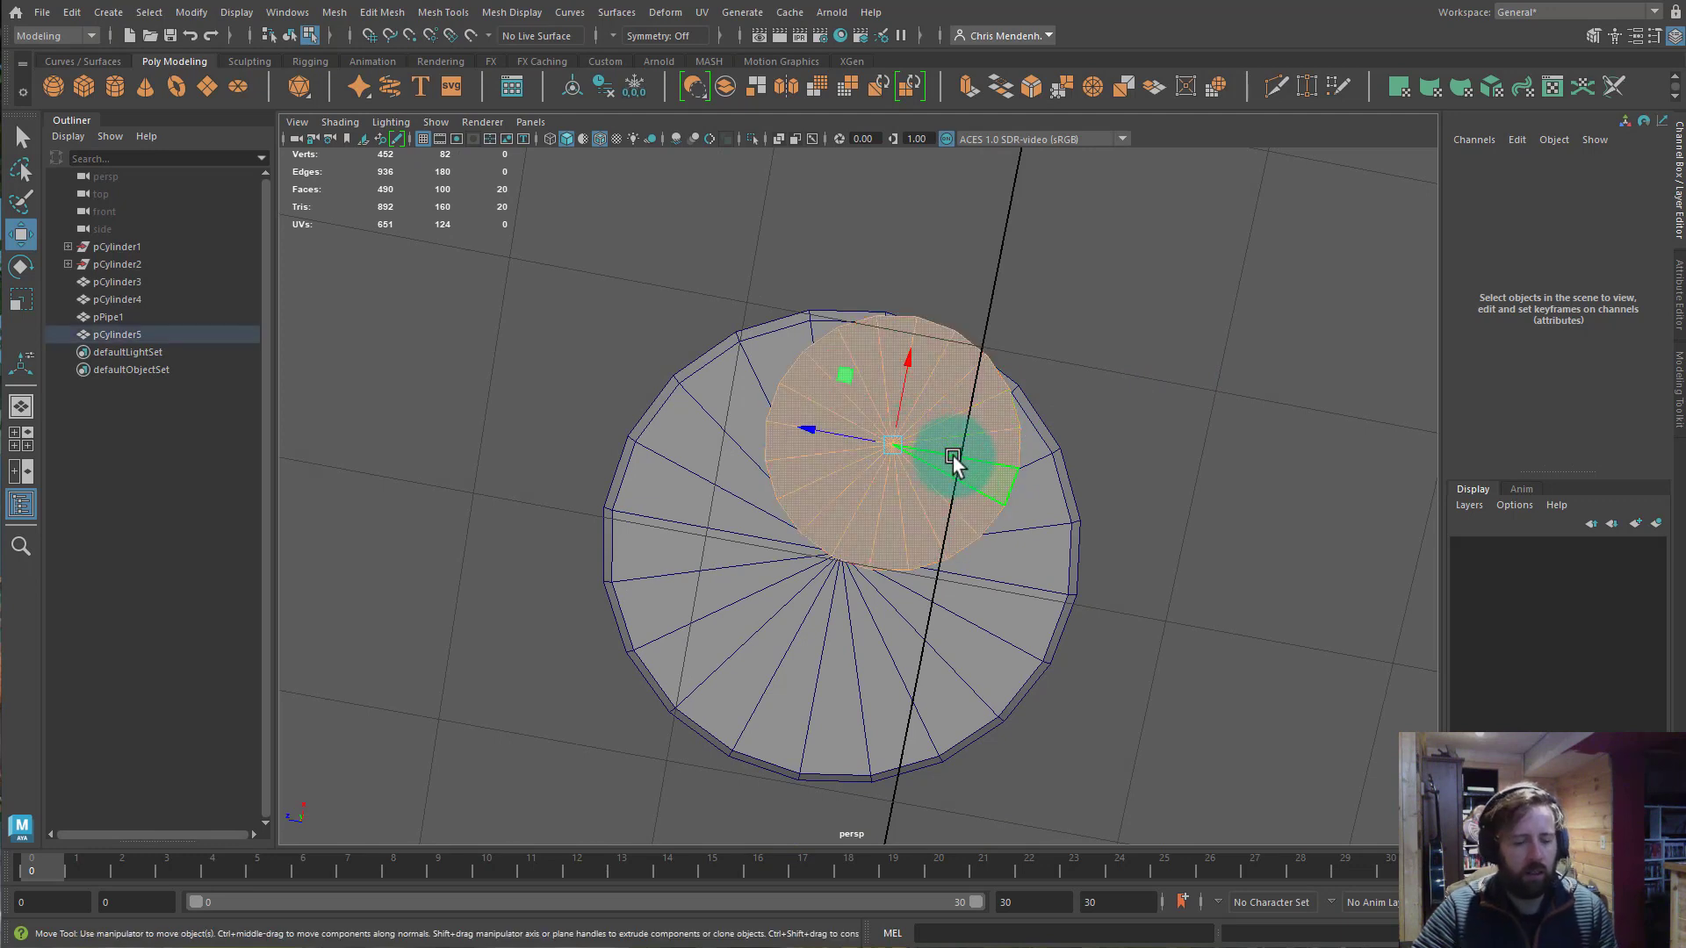
key(ctrl+e)
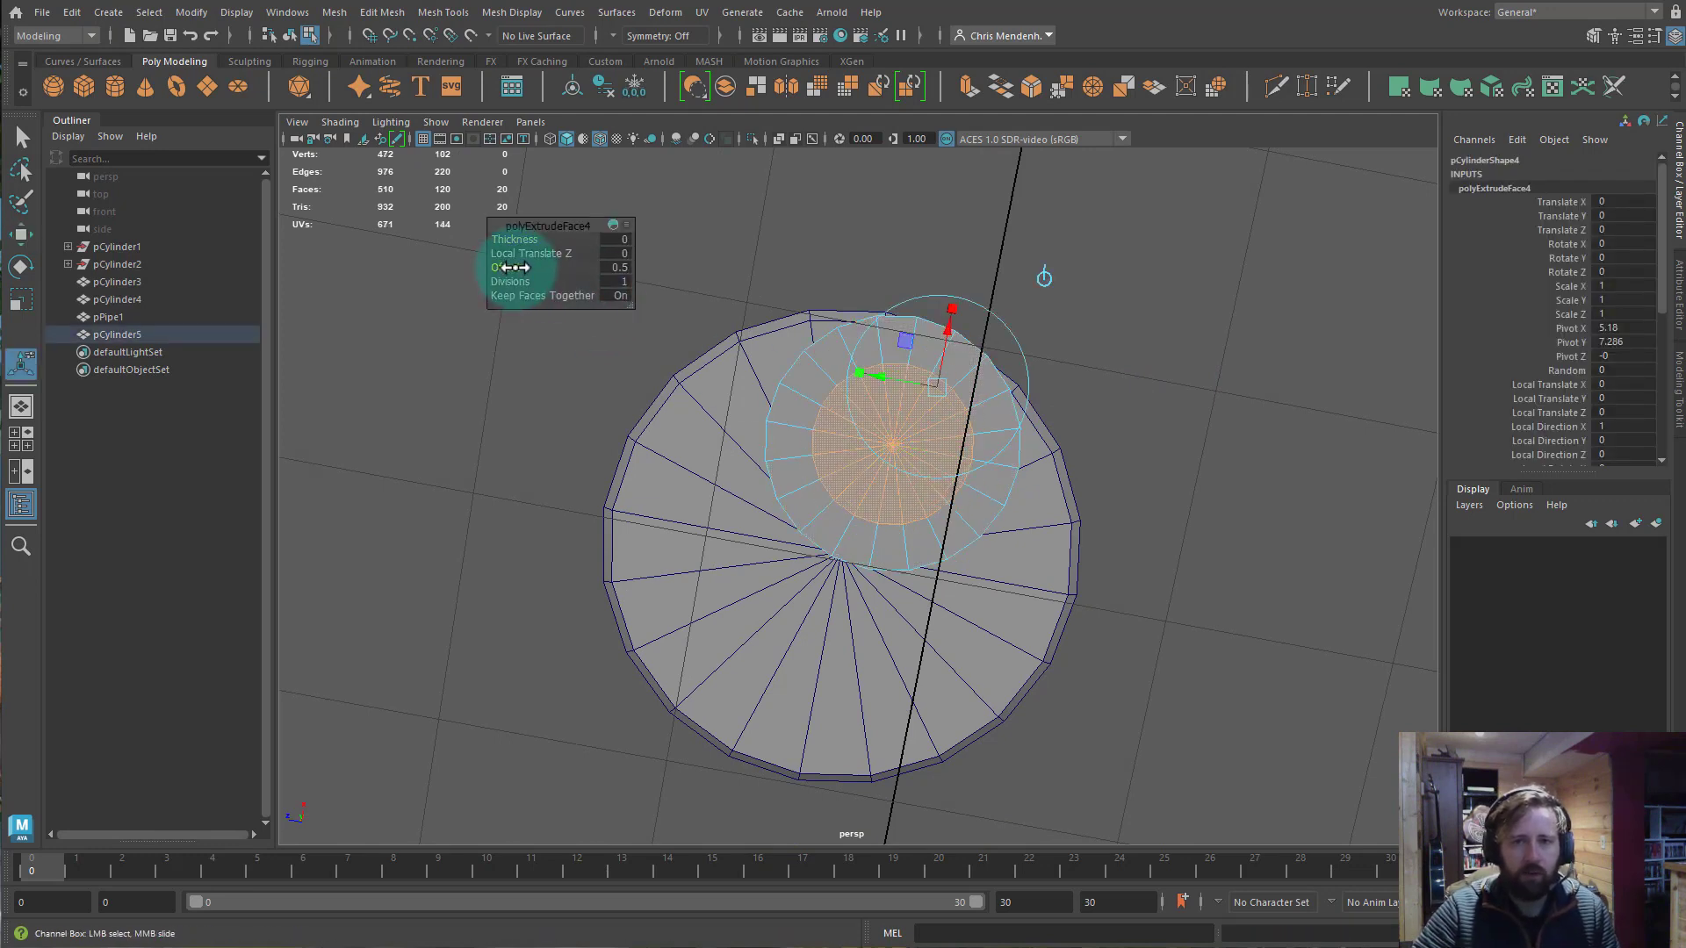
drag(507, 270, 640, 331)
alt+drag(878, 454, 714, 358)
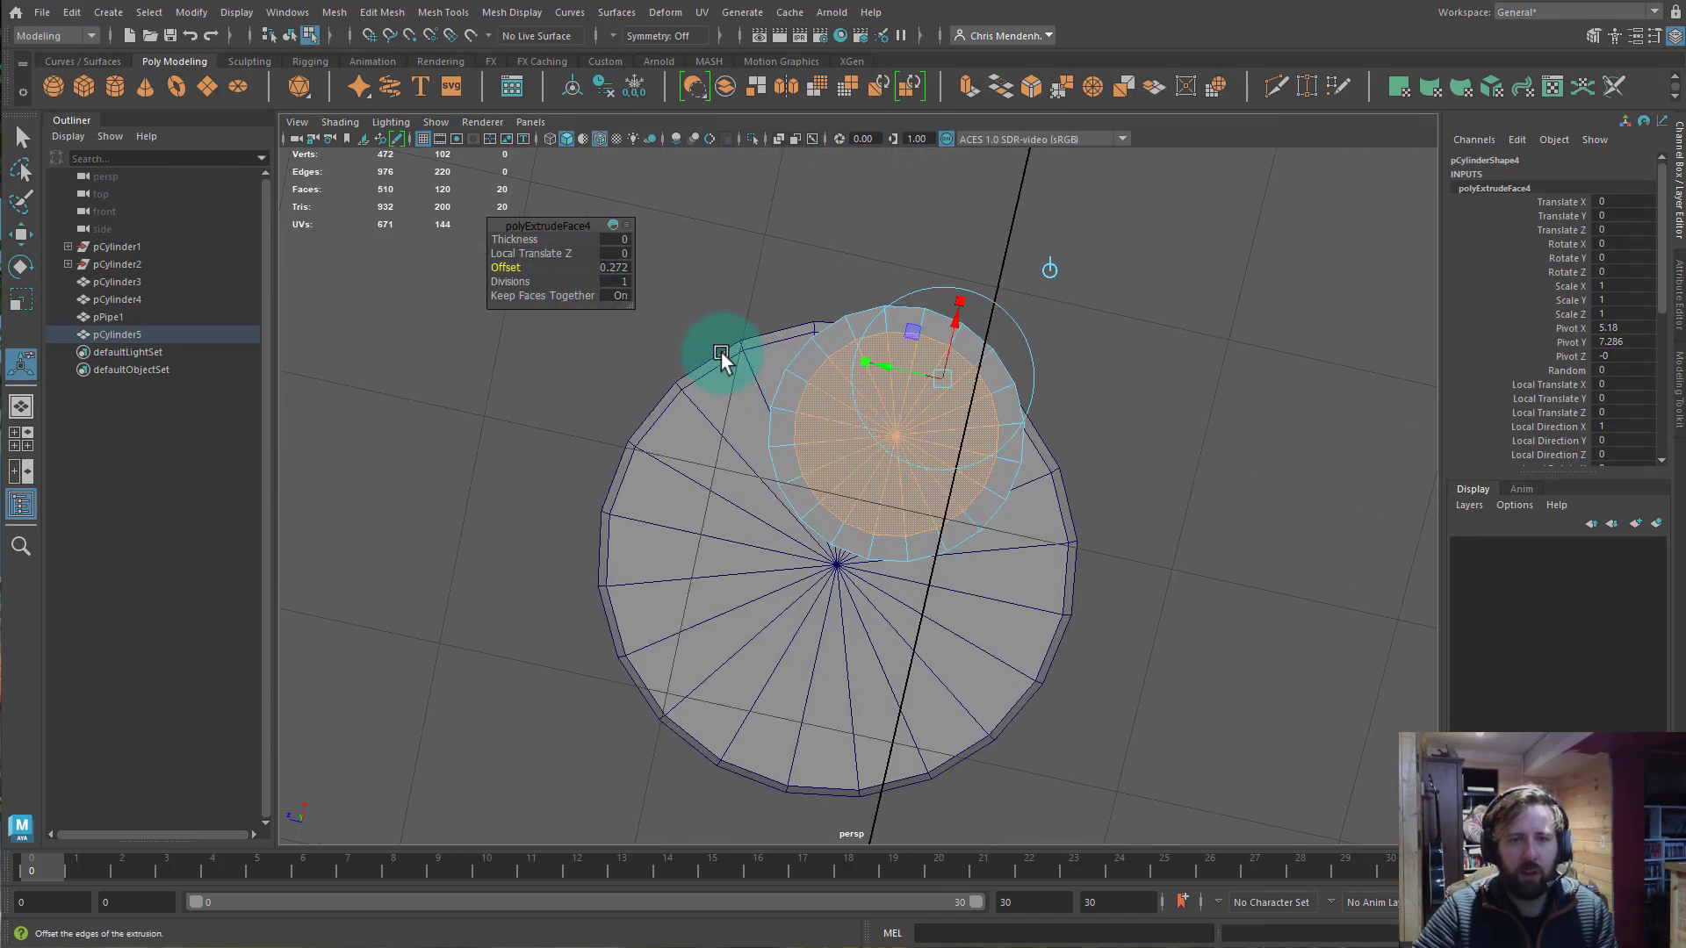
mouse_move(516, 267)
mouse_down()
mouse_move(459, 256)
mouse_move(548, 276)
mouse_up()
key(ctrl+z)
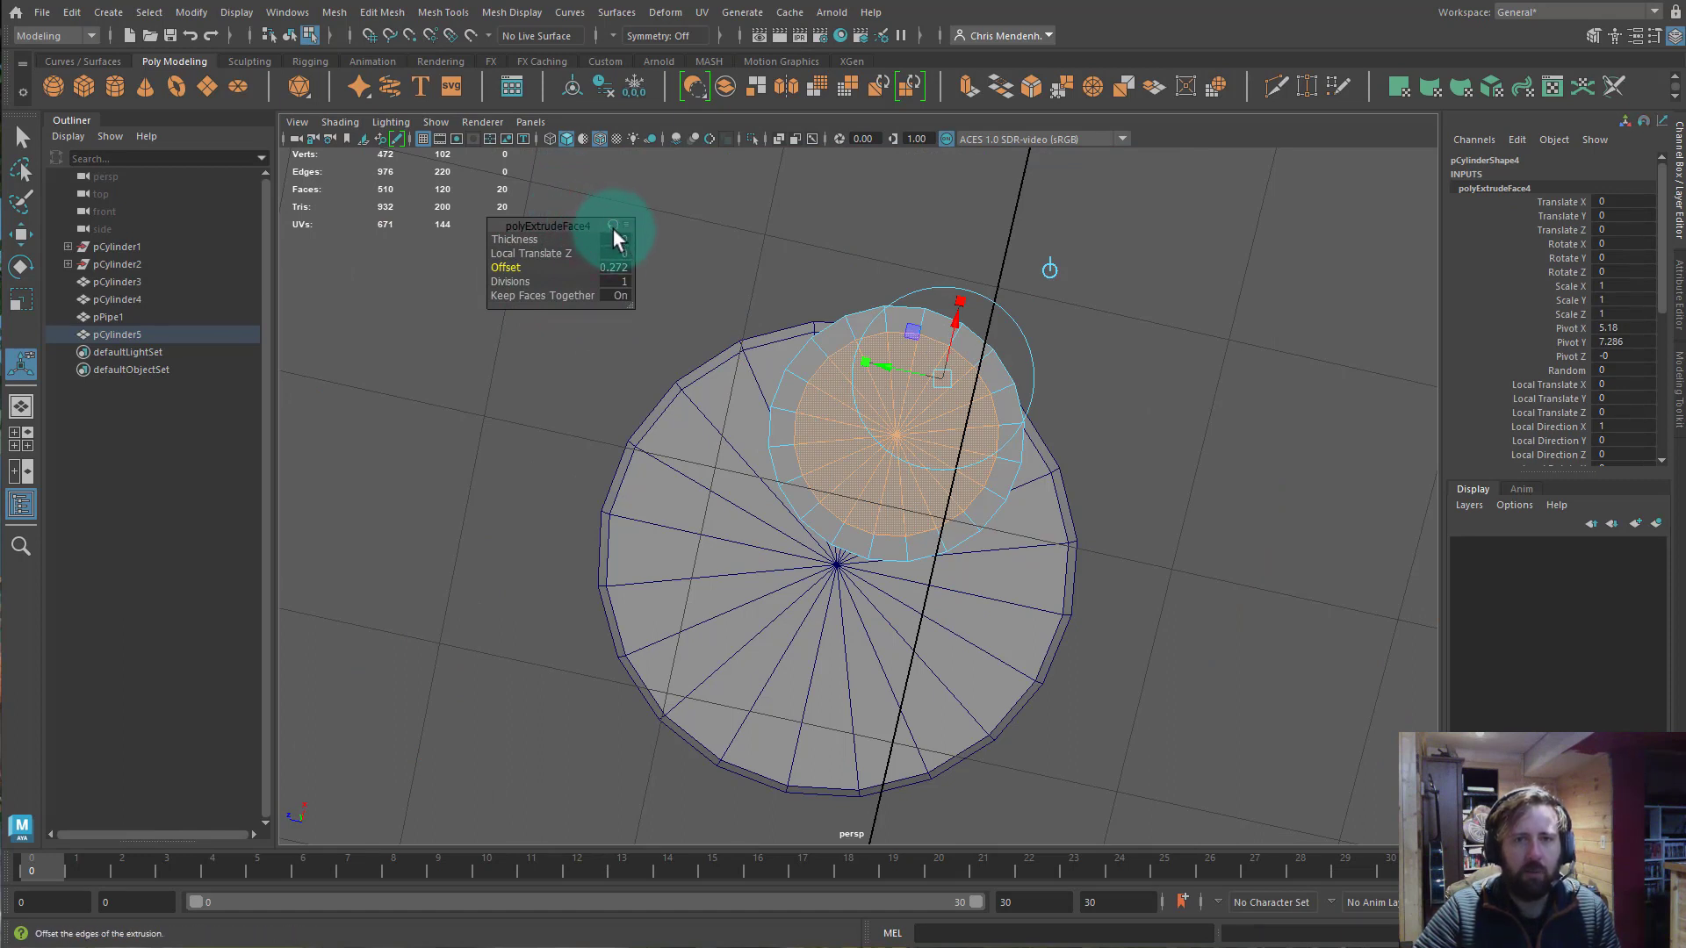
drag(508, 269, 644, 219)
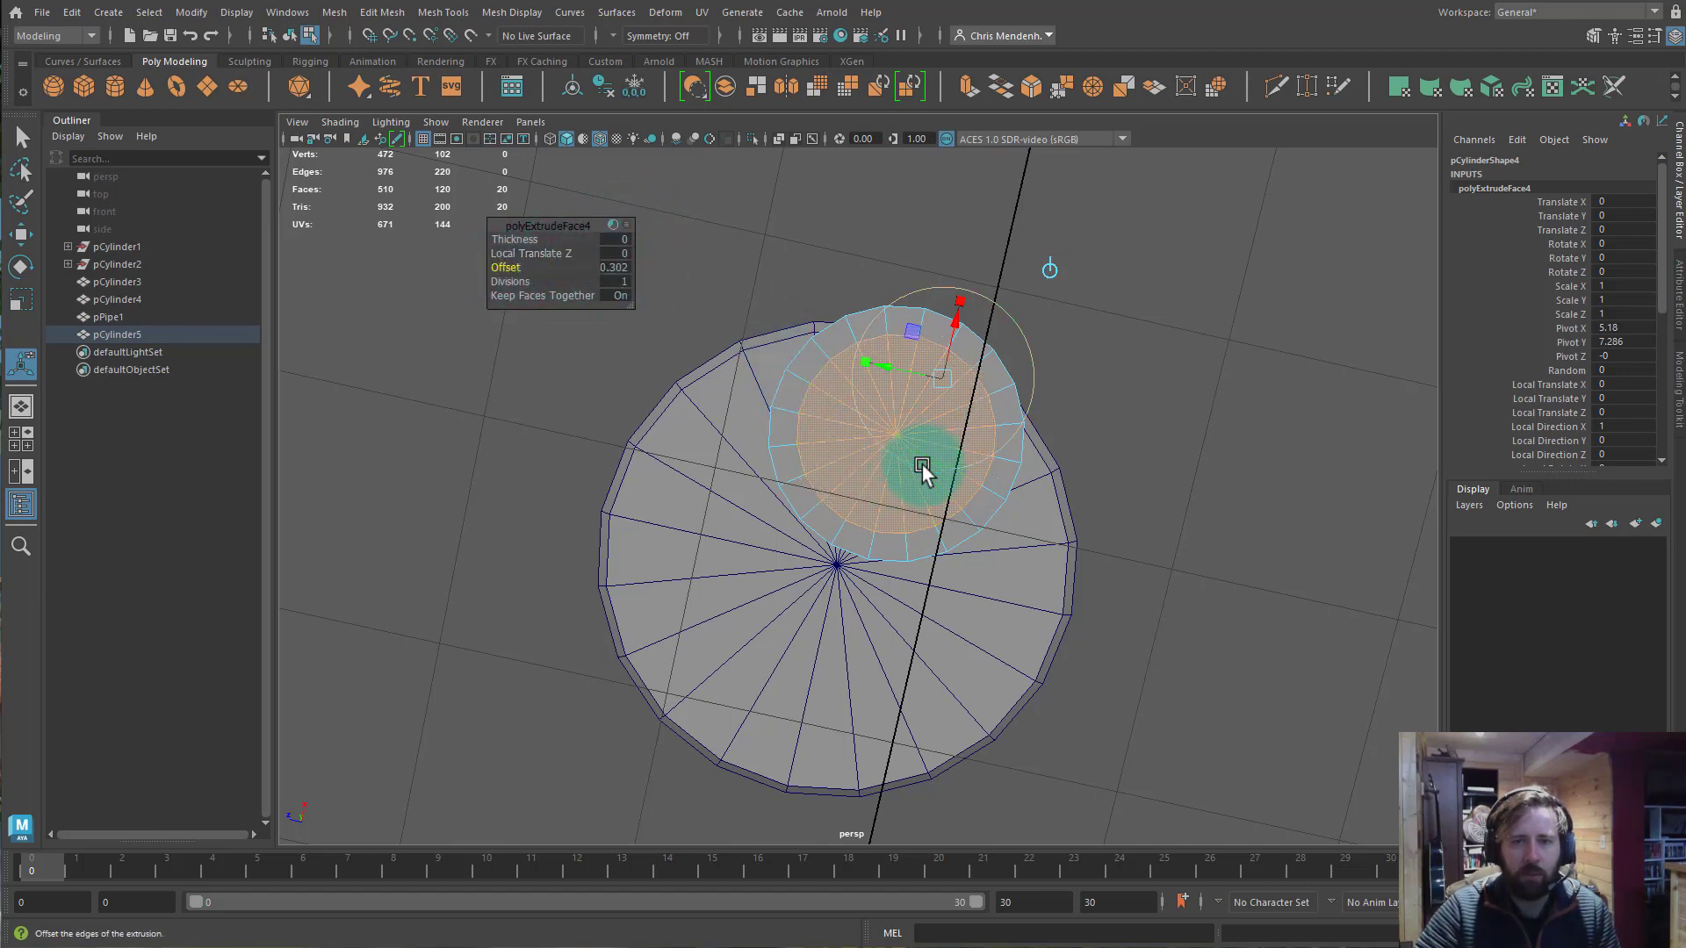
Extrude the tube's inset bottom faces again and raise them up inside the tube to hollow its lower end.
key(ctrl+e)
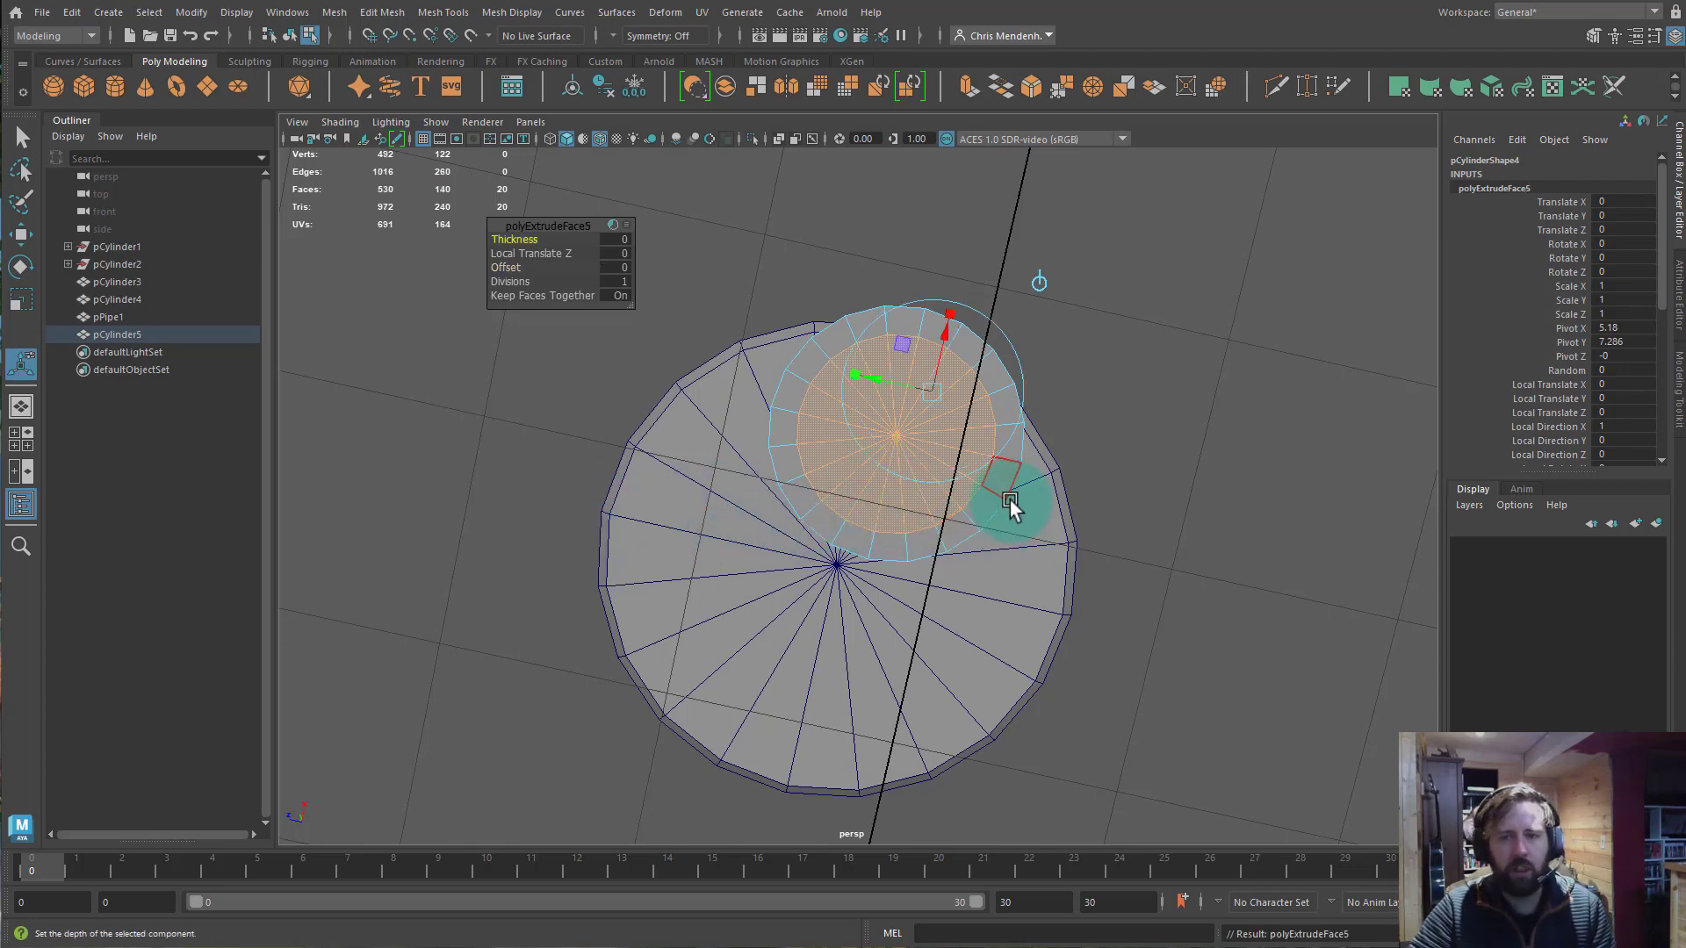
alt+drag(1010, 502, 906, 481)
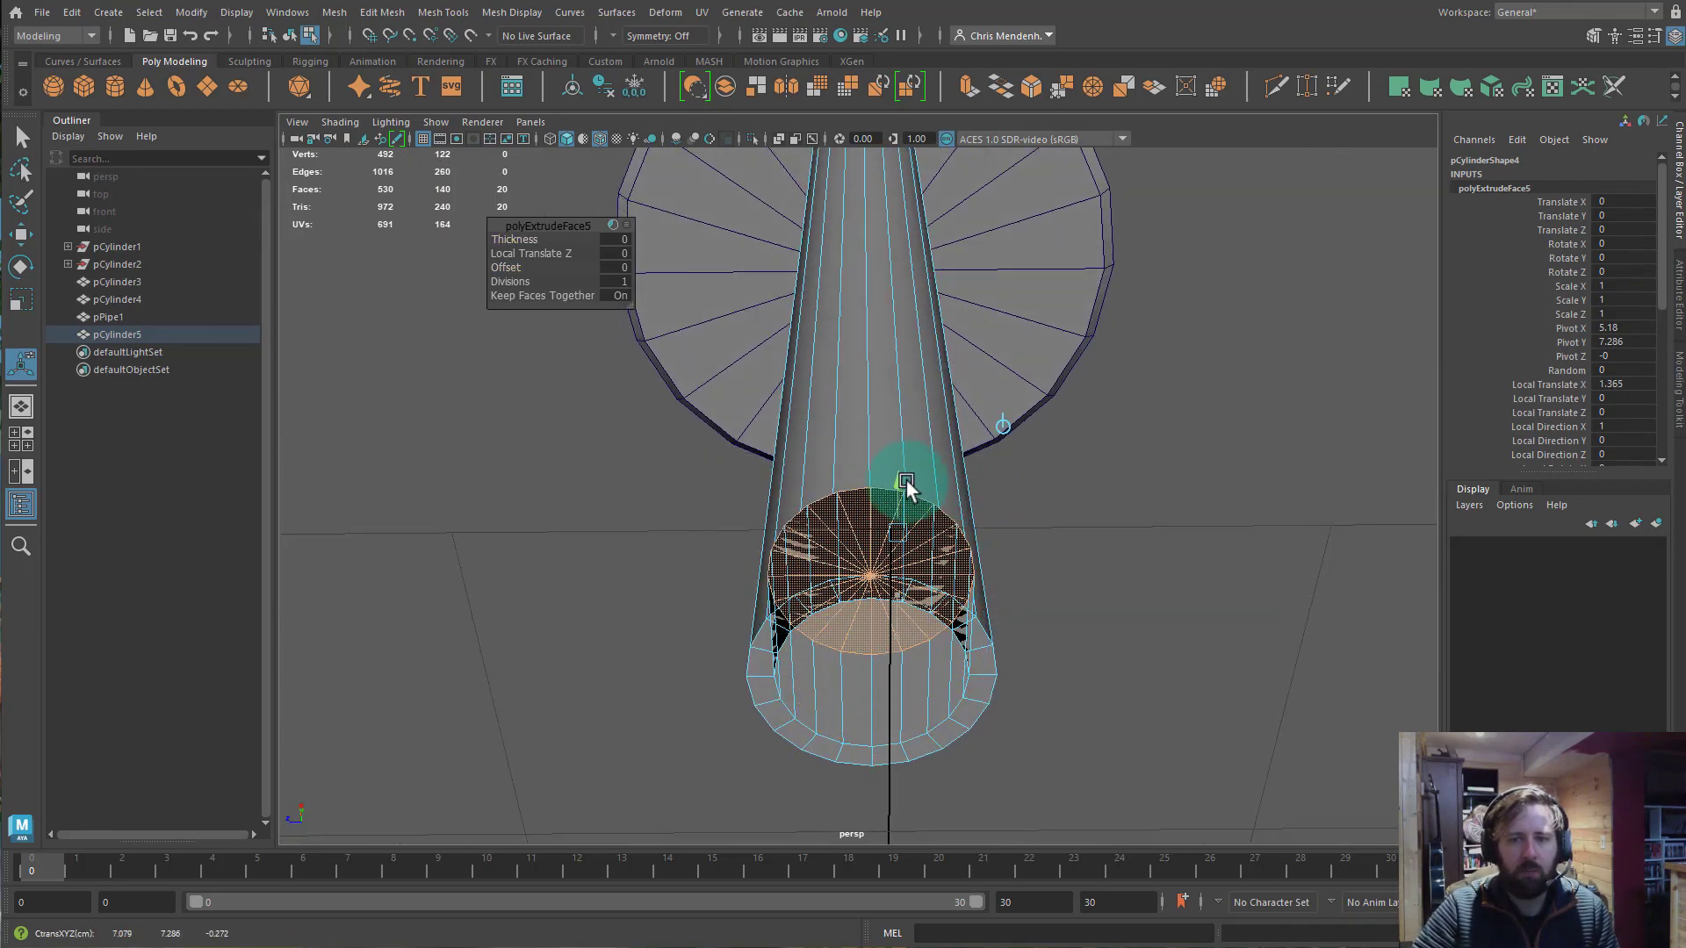
key(ctrl+z)
drag(520, 238, 54, 224)
key(w)
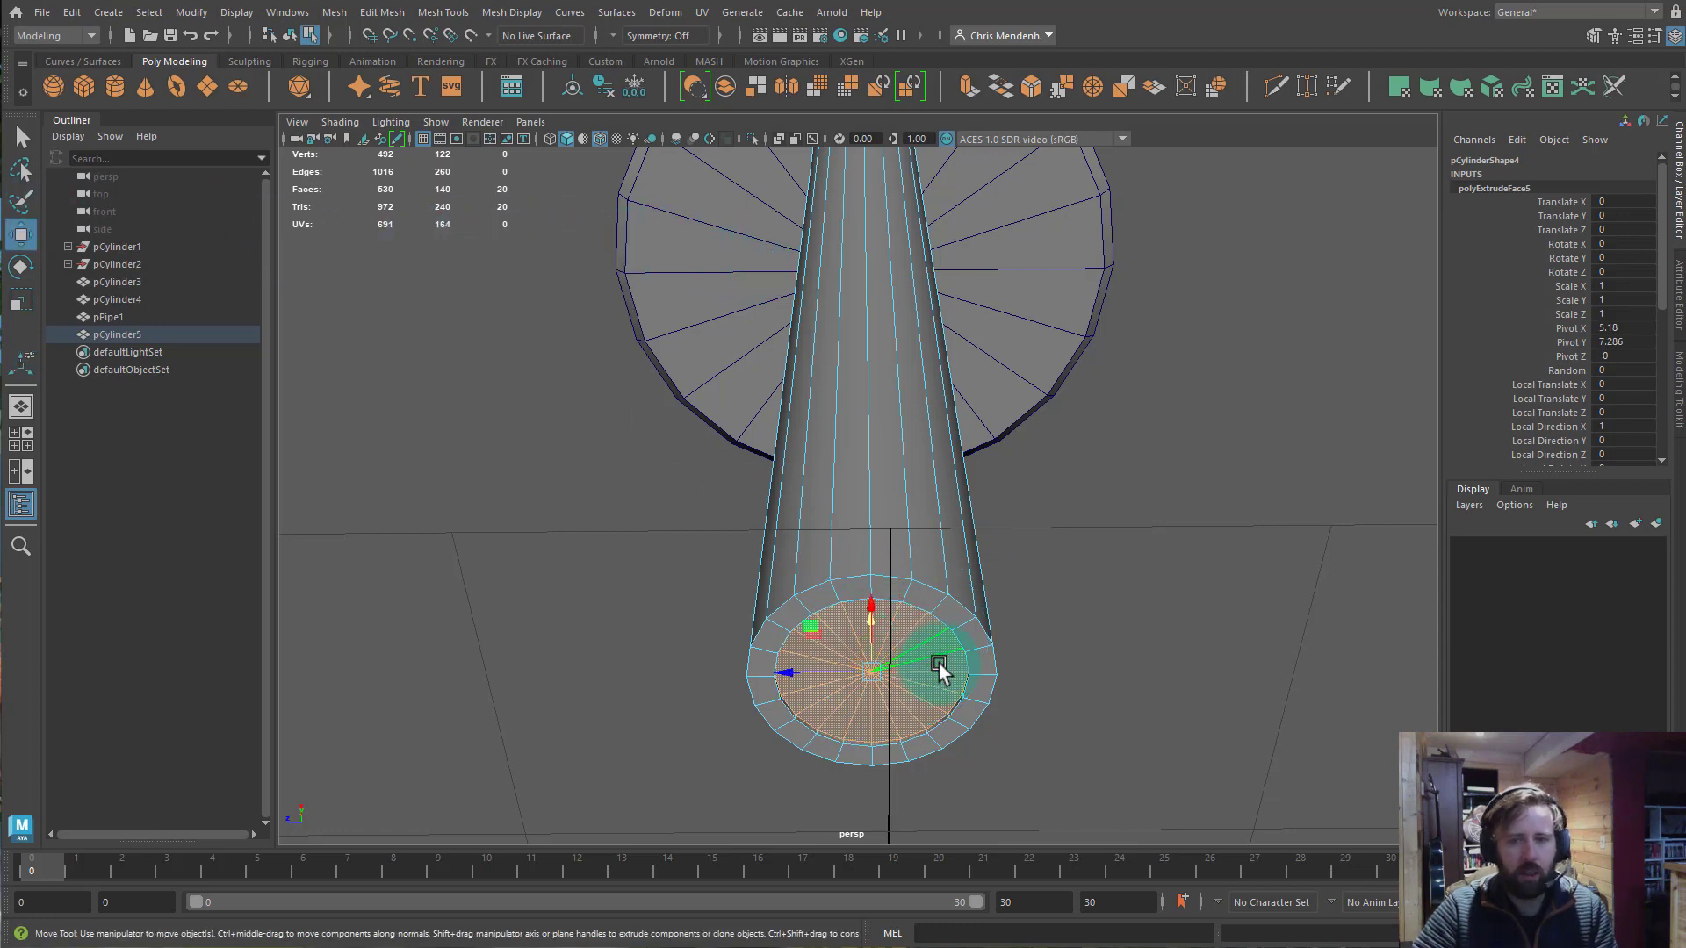
alt+drag(894, 625, 903, 526)
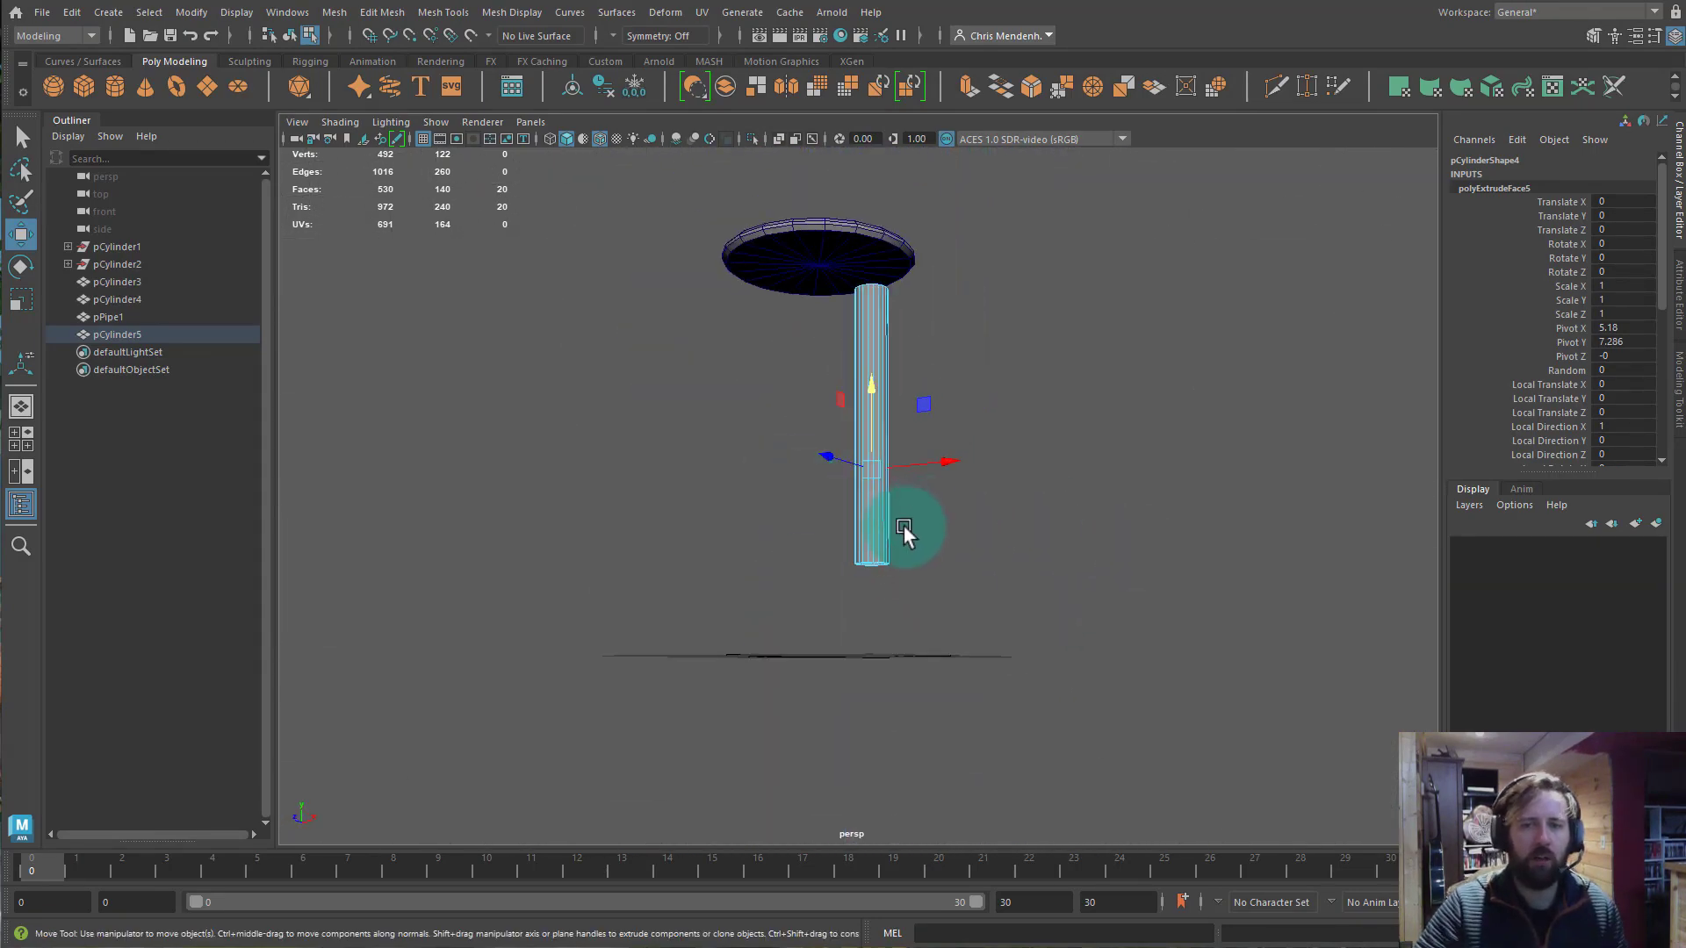
key(q)
key(F8)
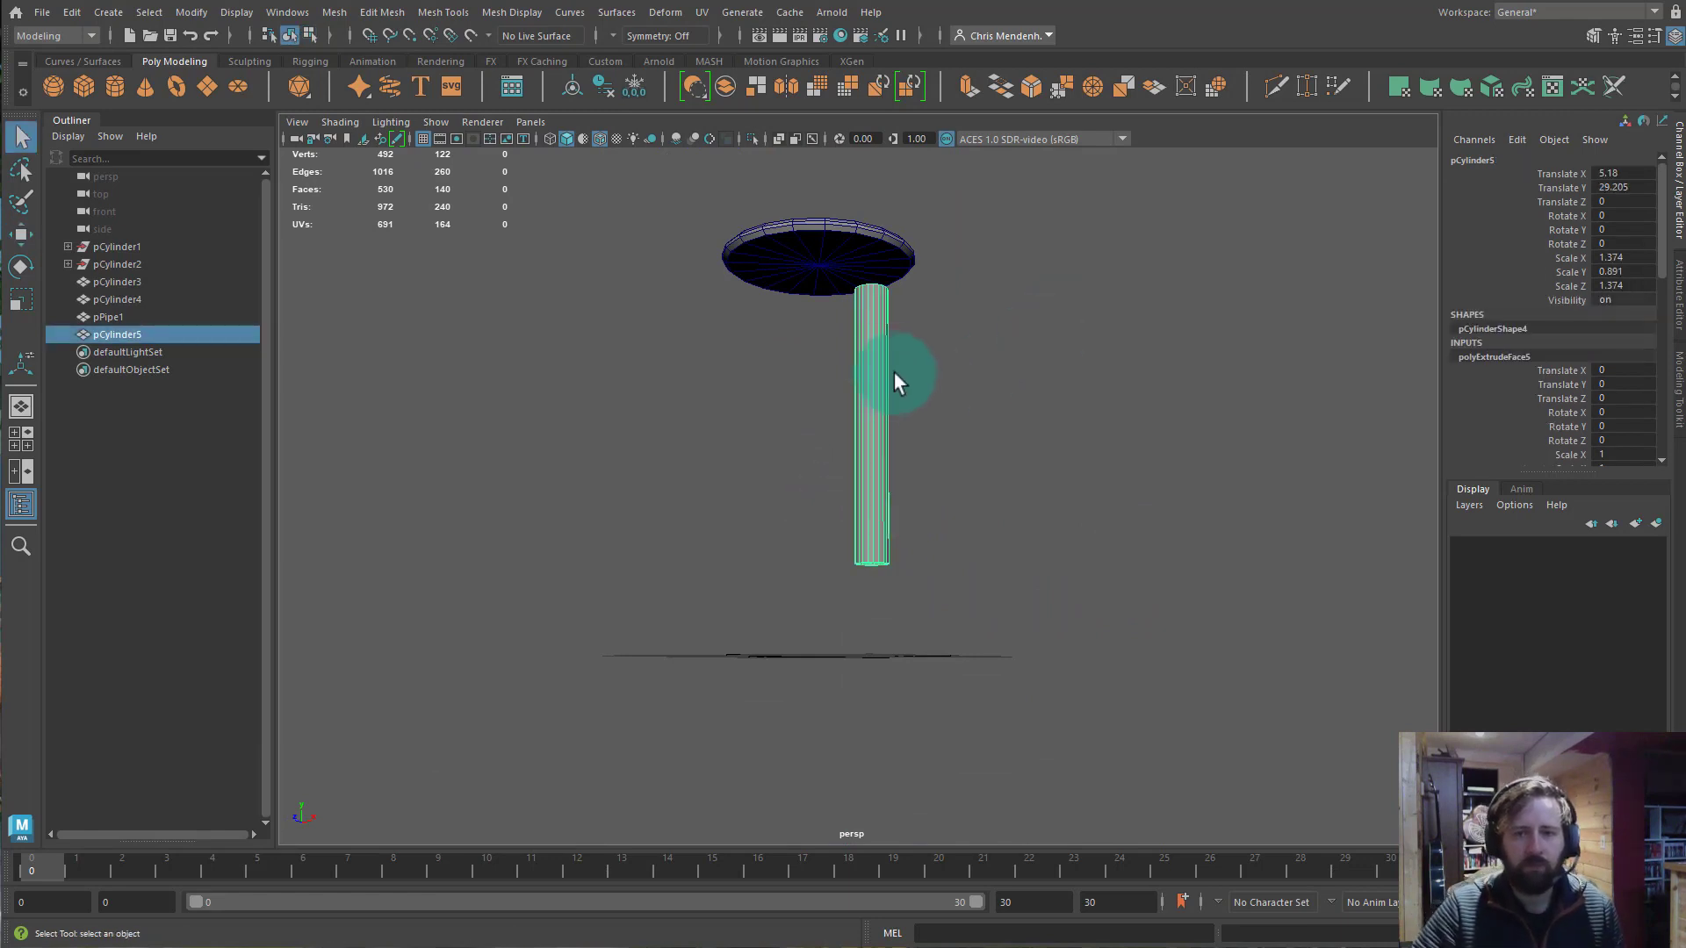
alt+drag(923, 413, 847, 493)
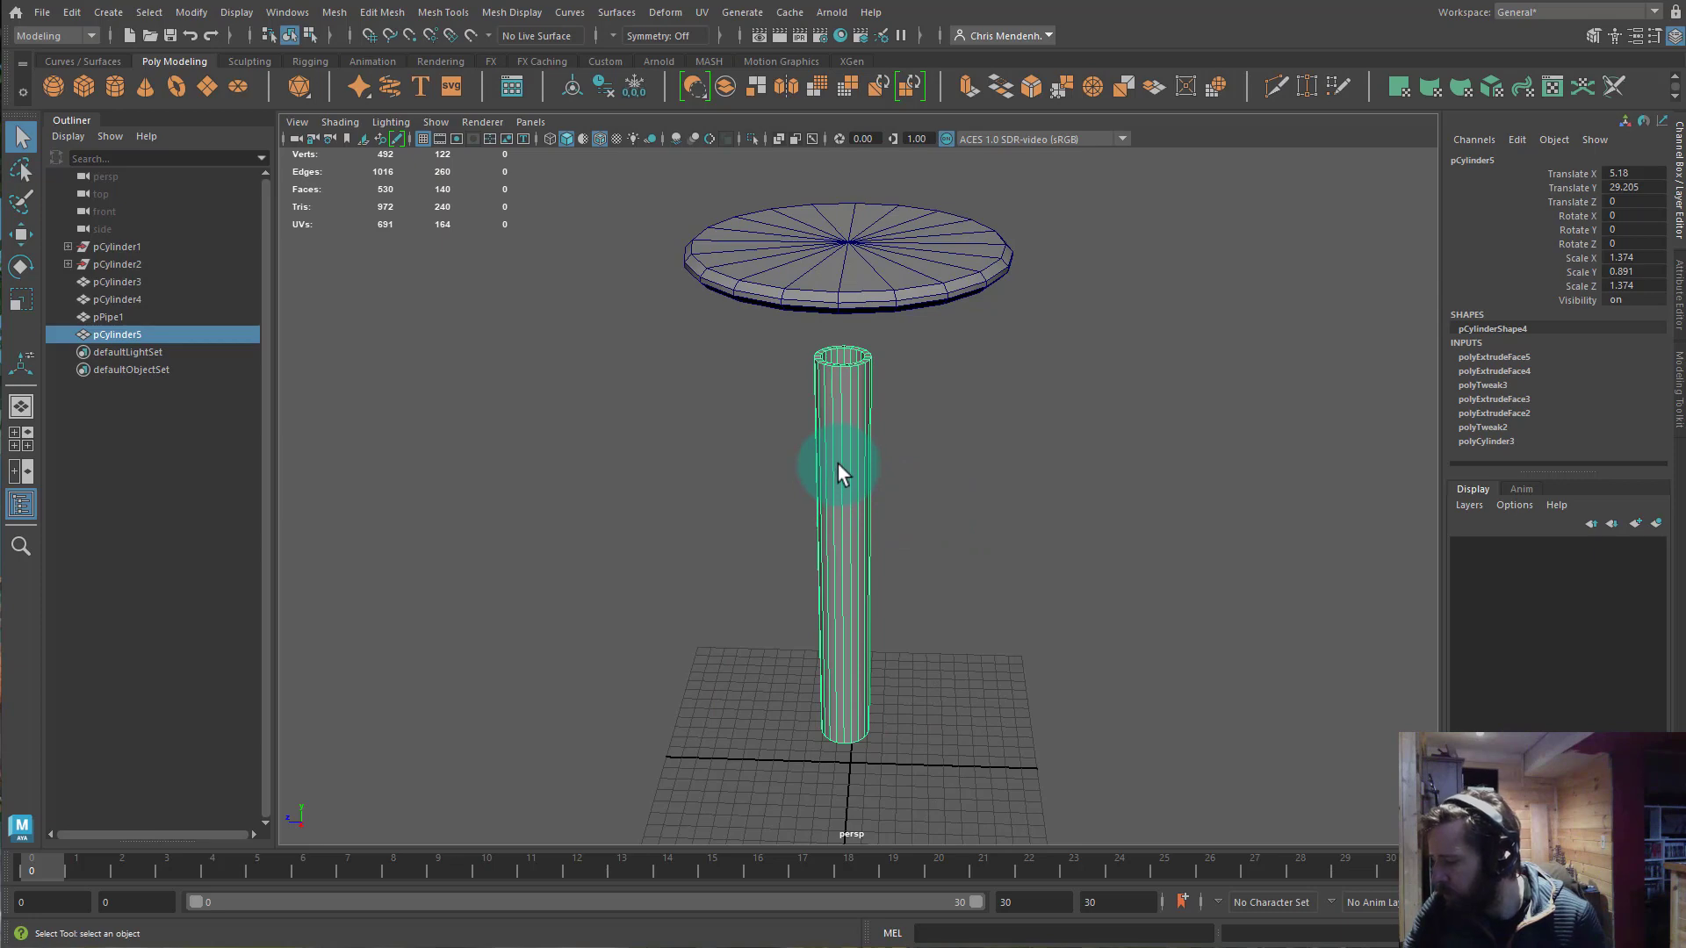
Create a new polygon cylinder at the origin, rotated 90 degrees in X with its transformations frozen.
alt+drag(839, 460, 982, 452)
alt+drag(844, 455, 858, 511)
scroll(830, 448, up, 5)
alt+middle_drag(819, 414, 809, 454)
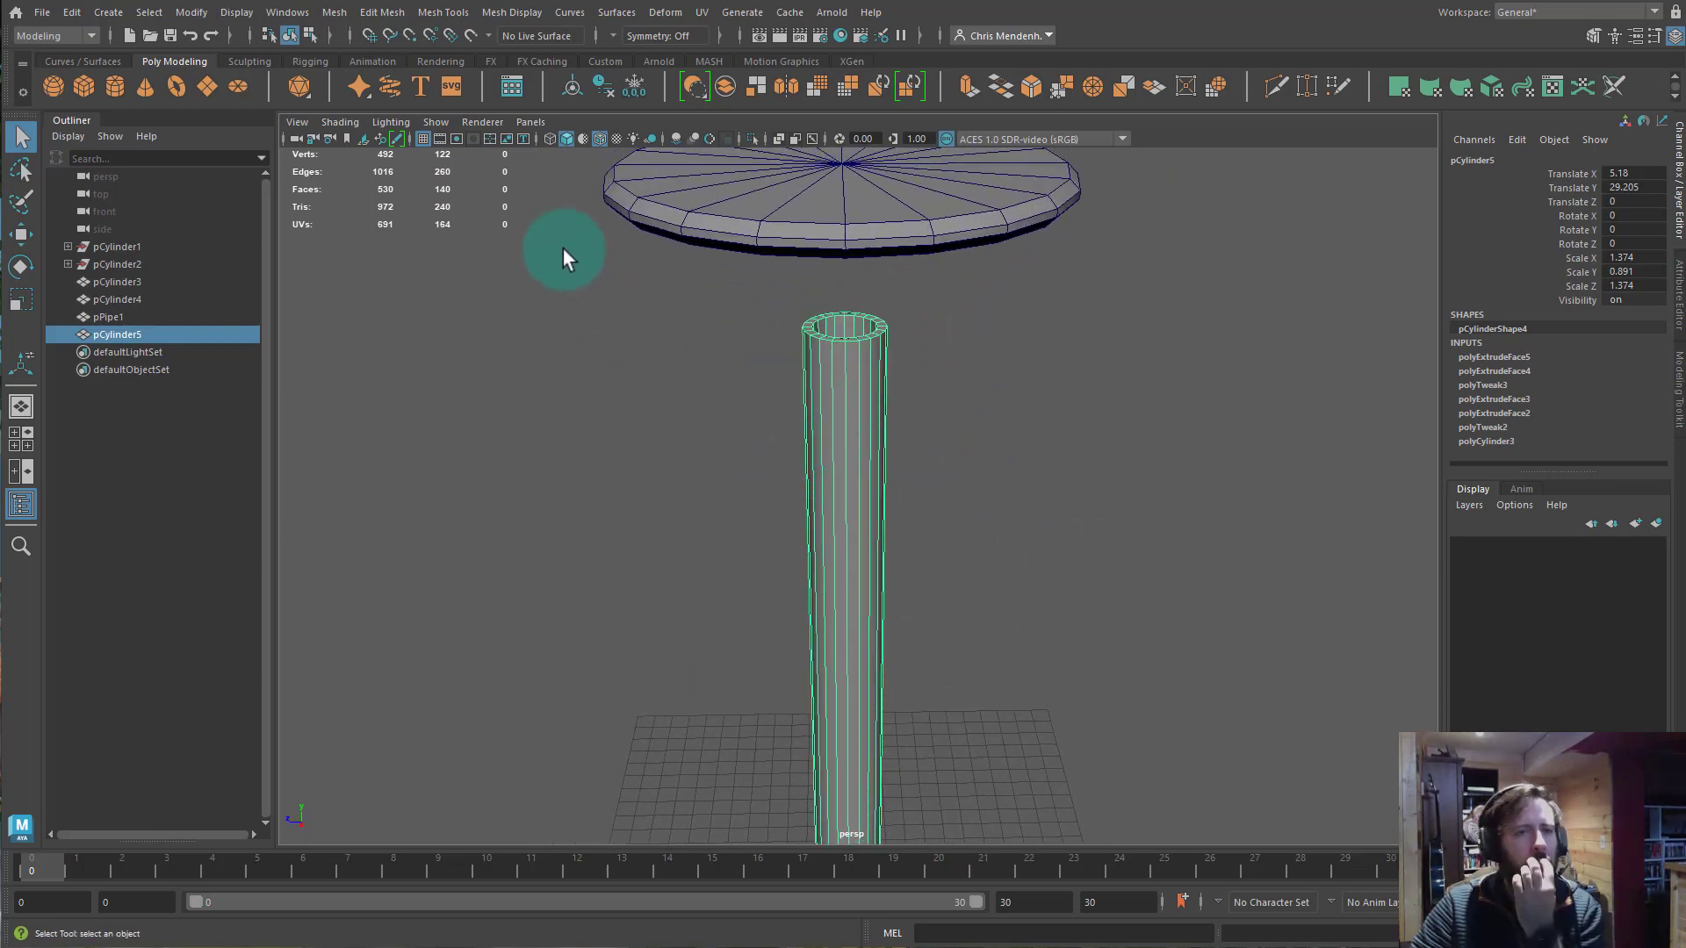
click(115, 86)
alt+right_drag(783, 696, 851, 708)
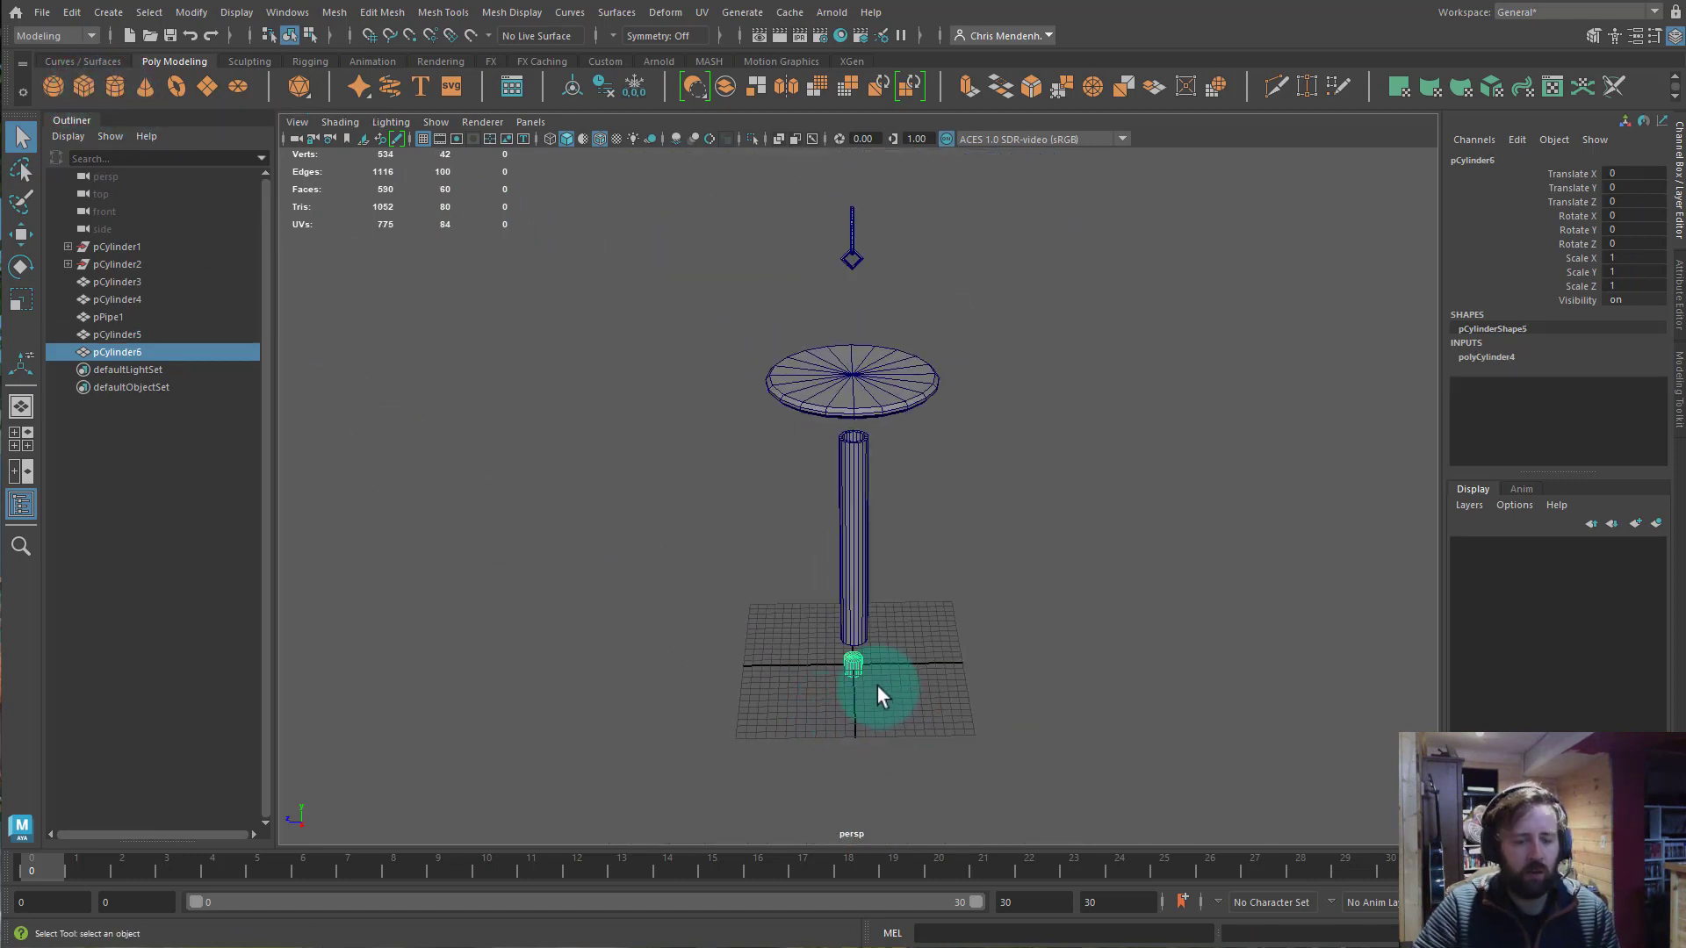
key(e)
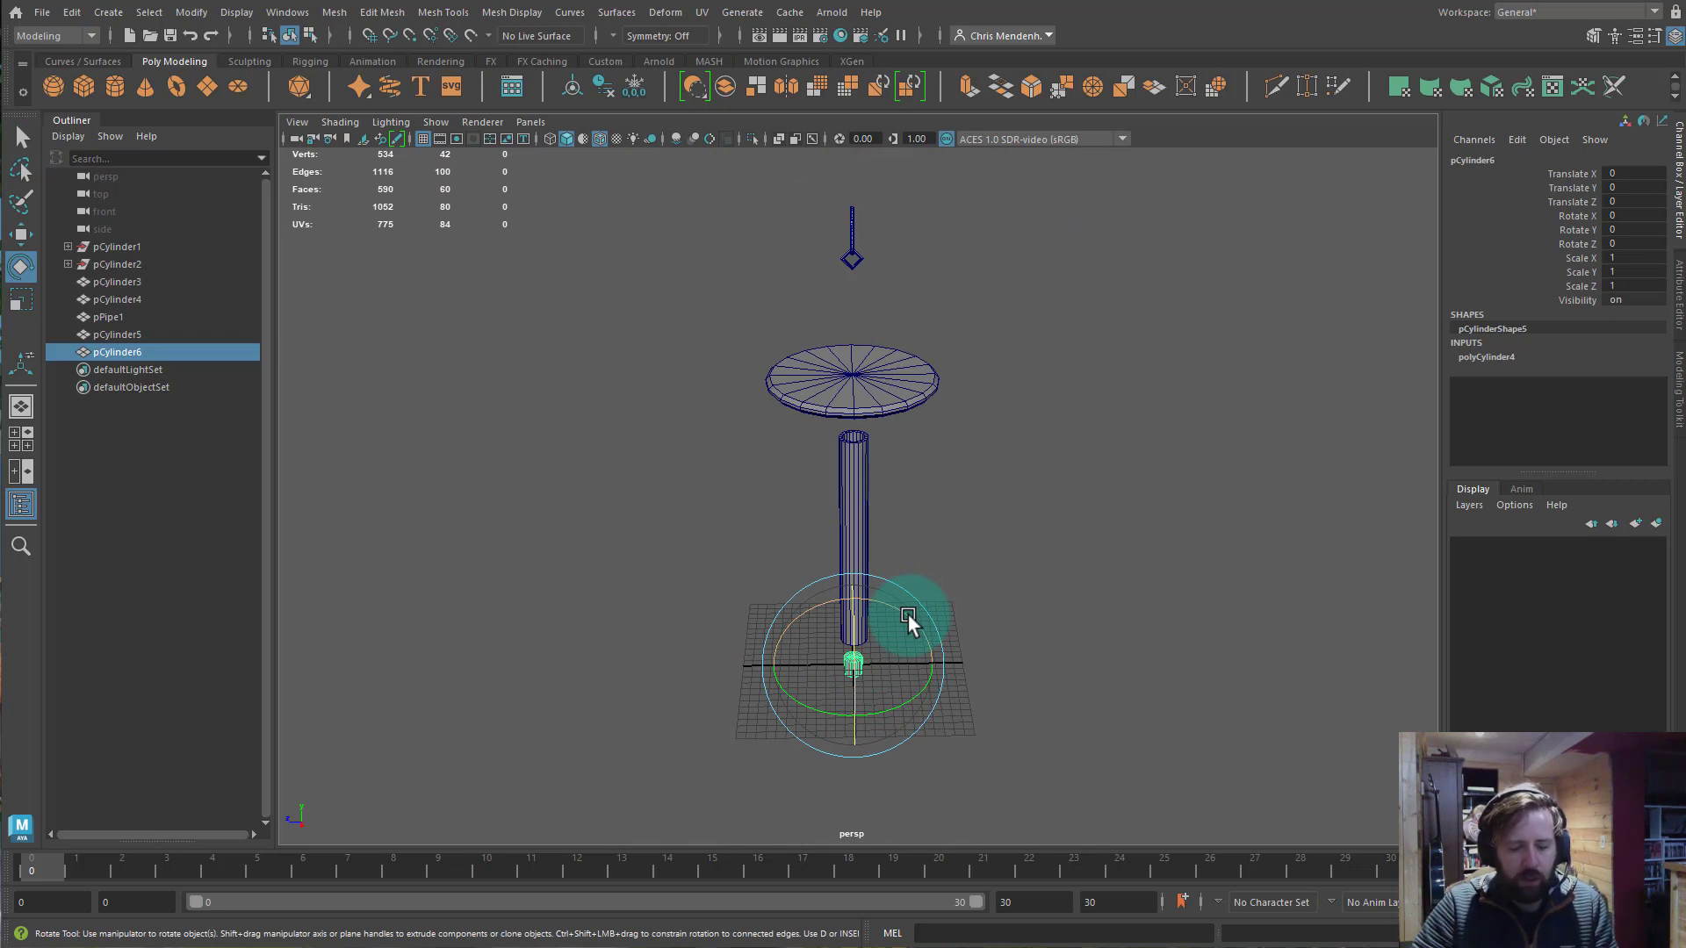
drag(908, 620, 990, 647)
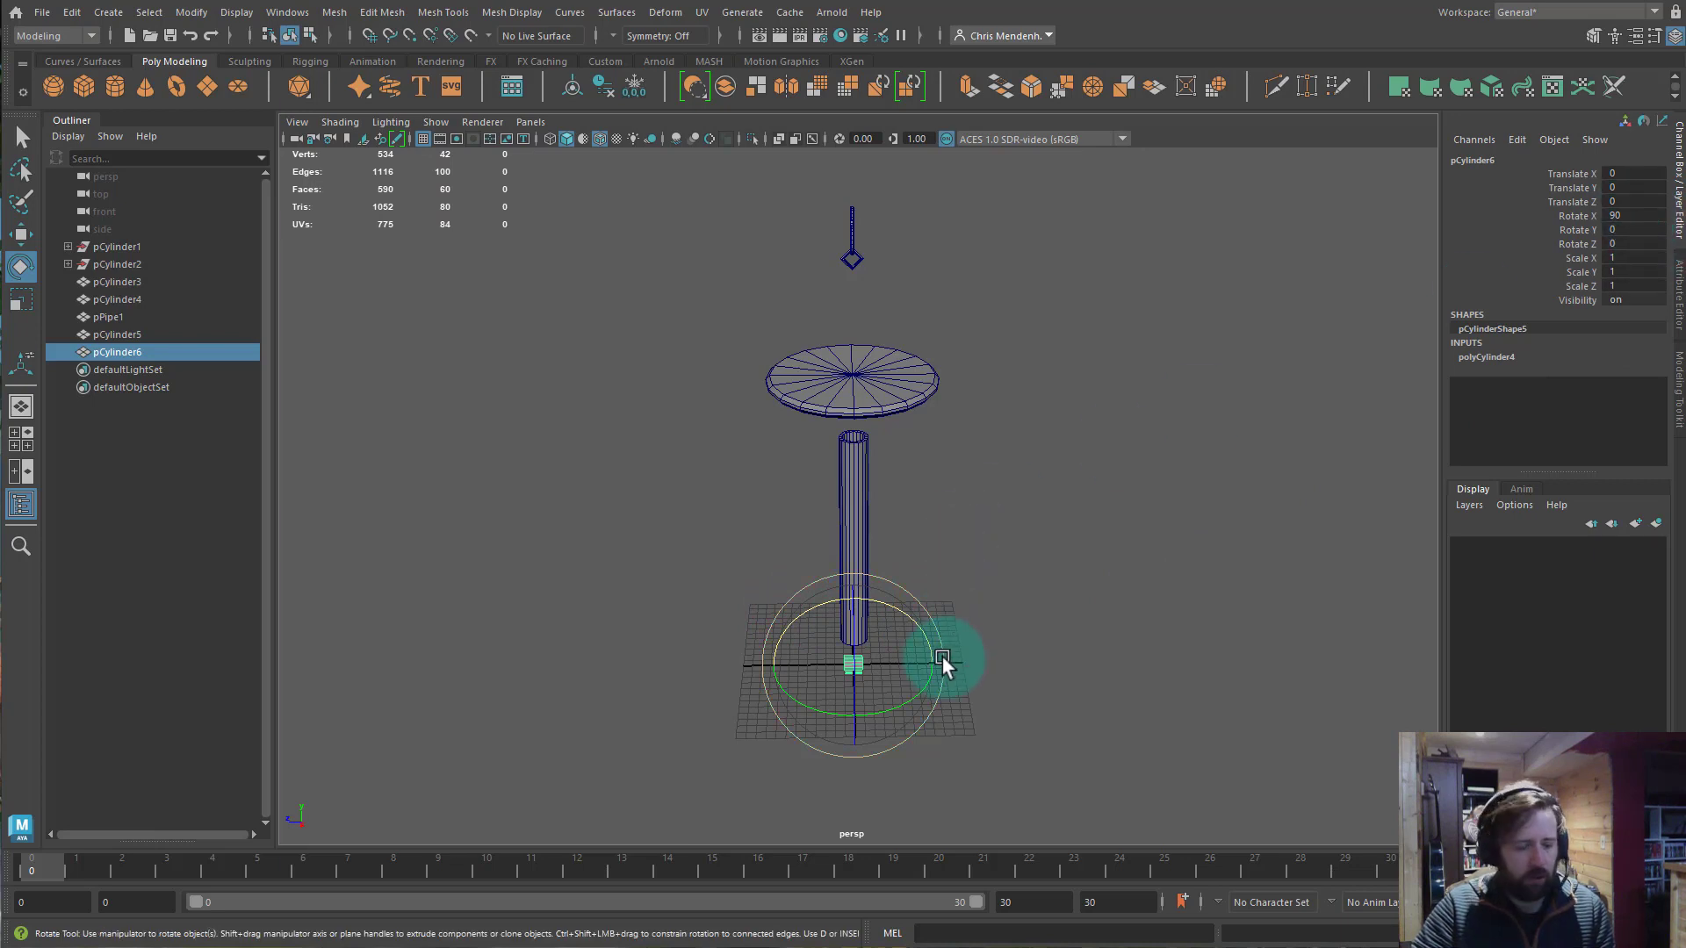
key(w)
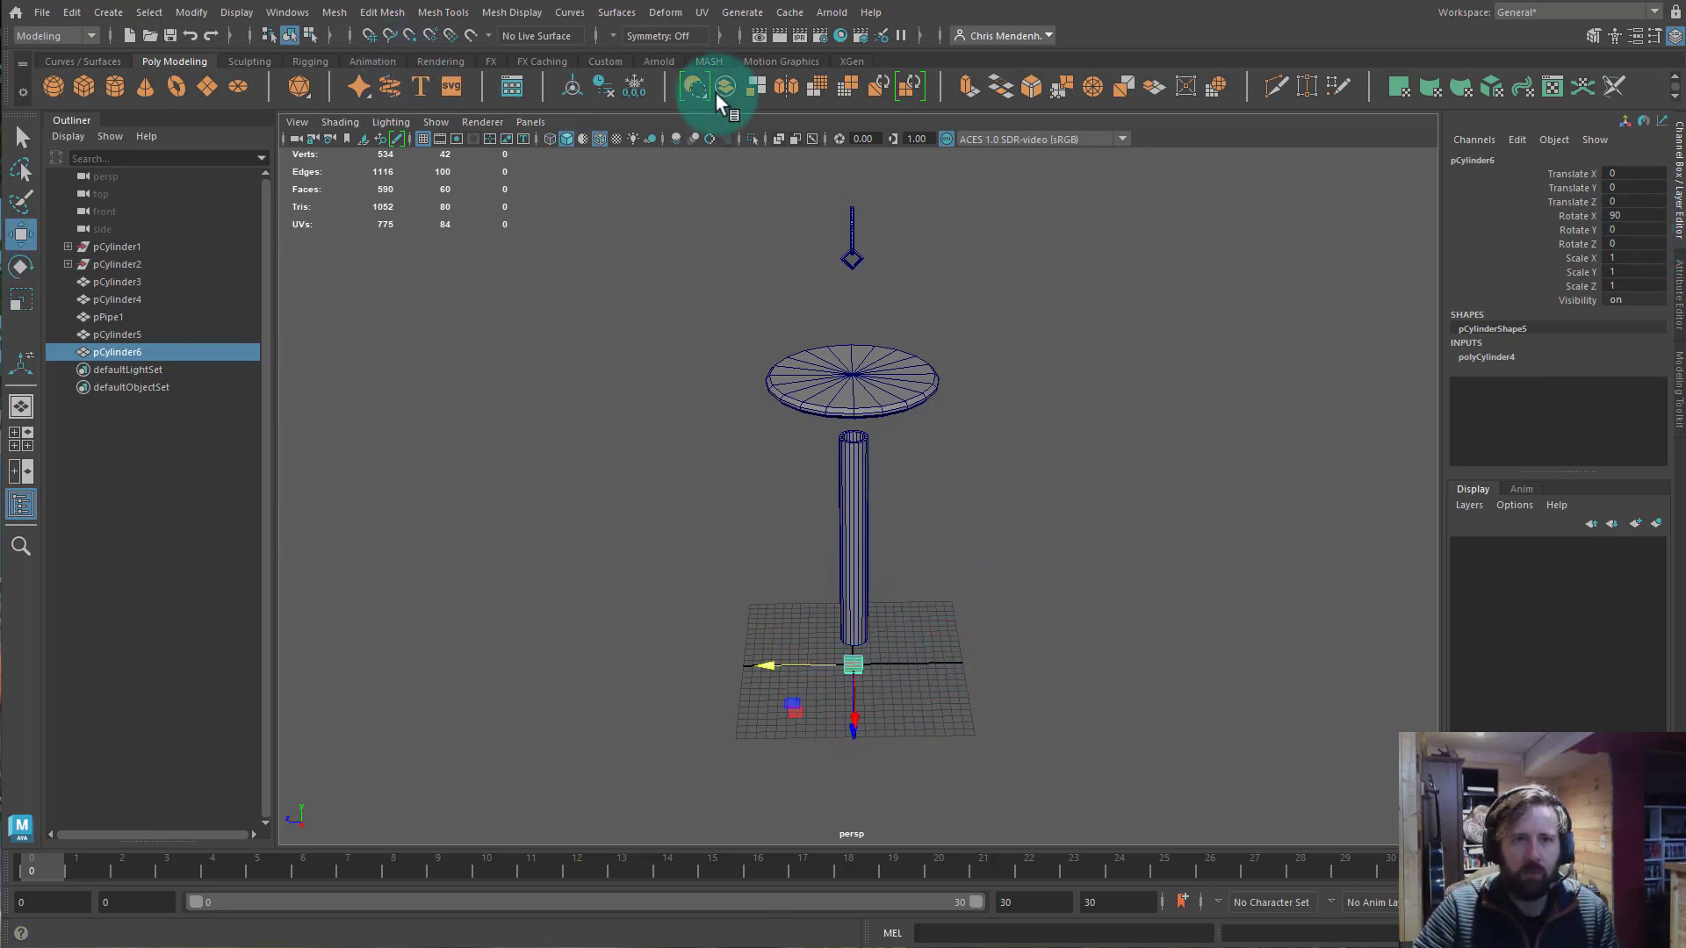
click(633, 94)
Move the small cylinder beside the tube to Translate Y 24.144 and Z 2.432, and isolate it in the view.
drag(857, 602, 741, 470)
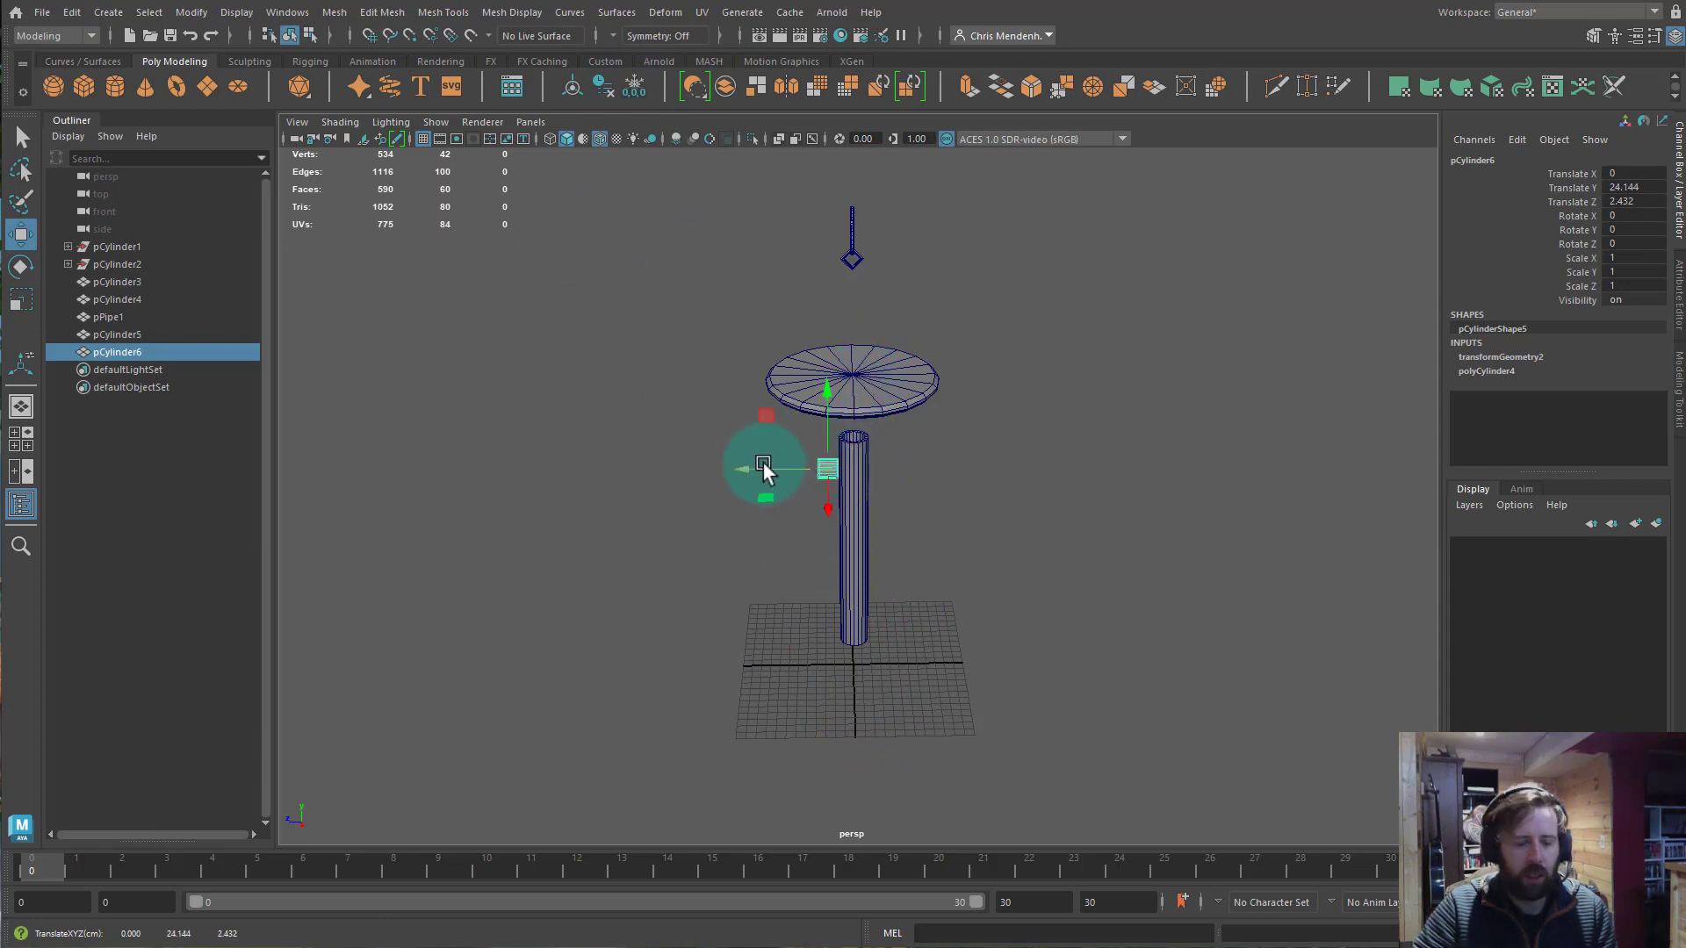
key(f)
alt+drag(876, 515, 820, 455)
key(ctrl+1)
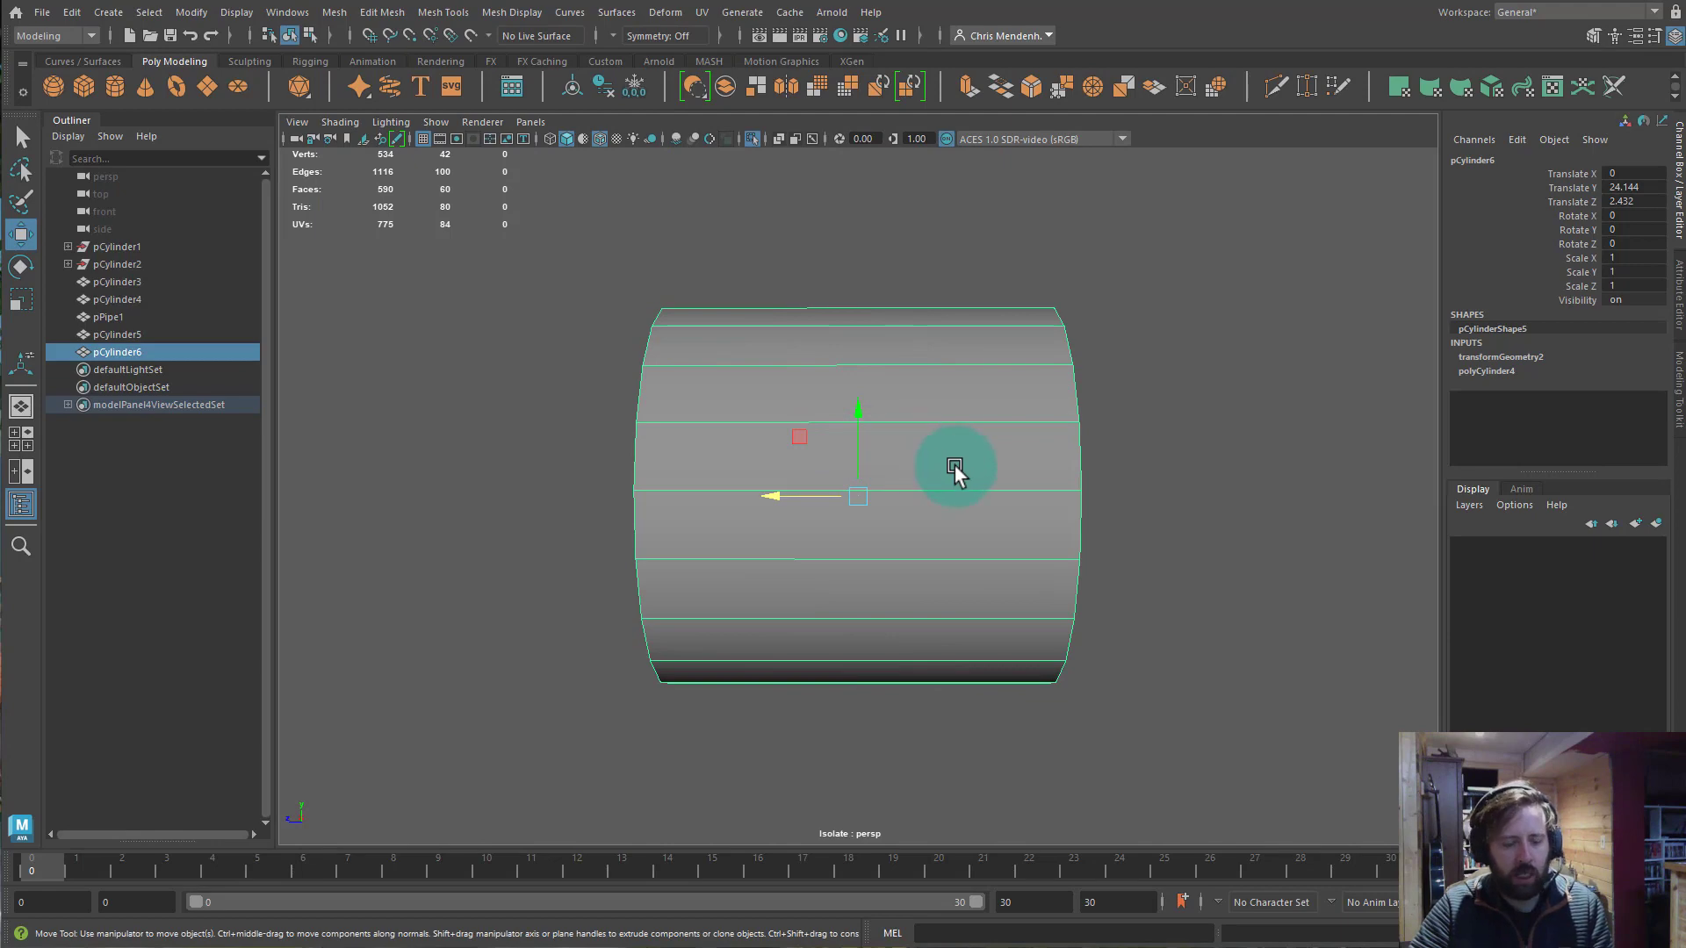
alt+right_drag(955, 466, 1179, 572)
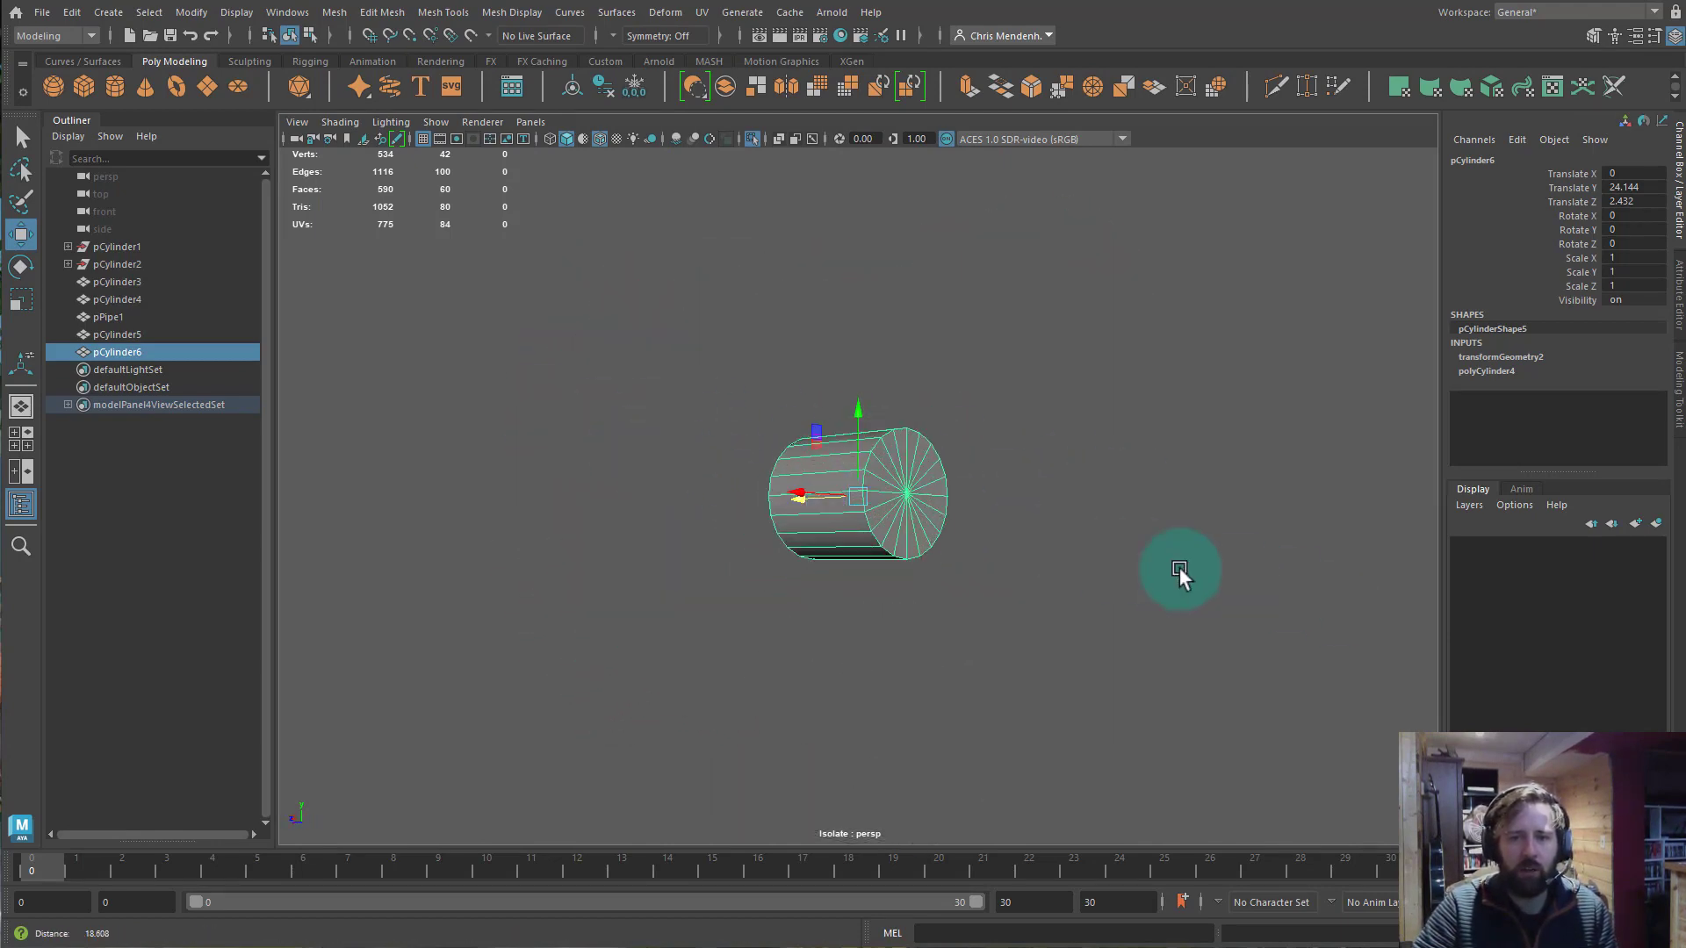
key(f)
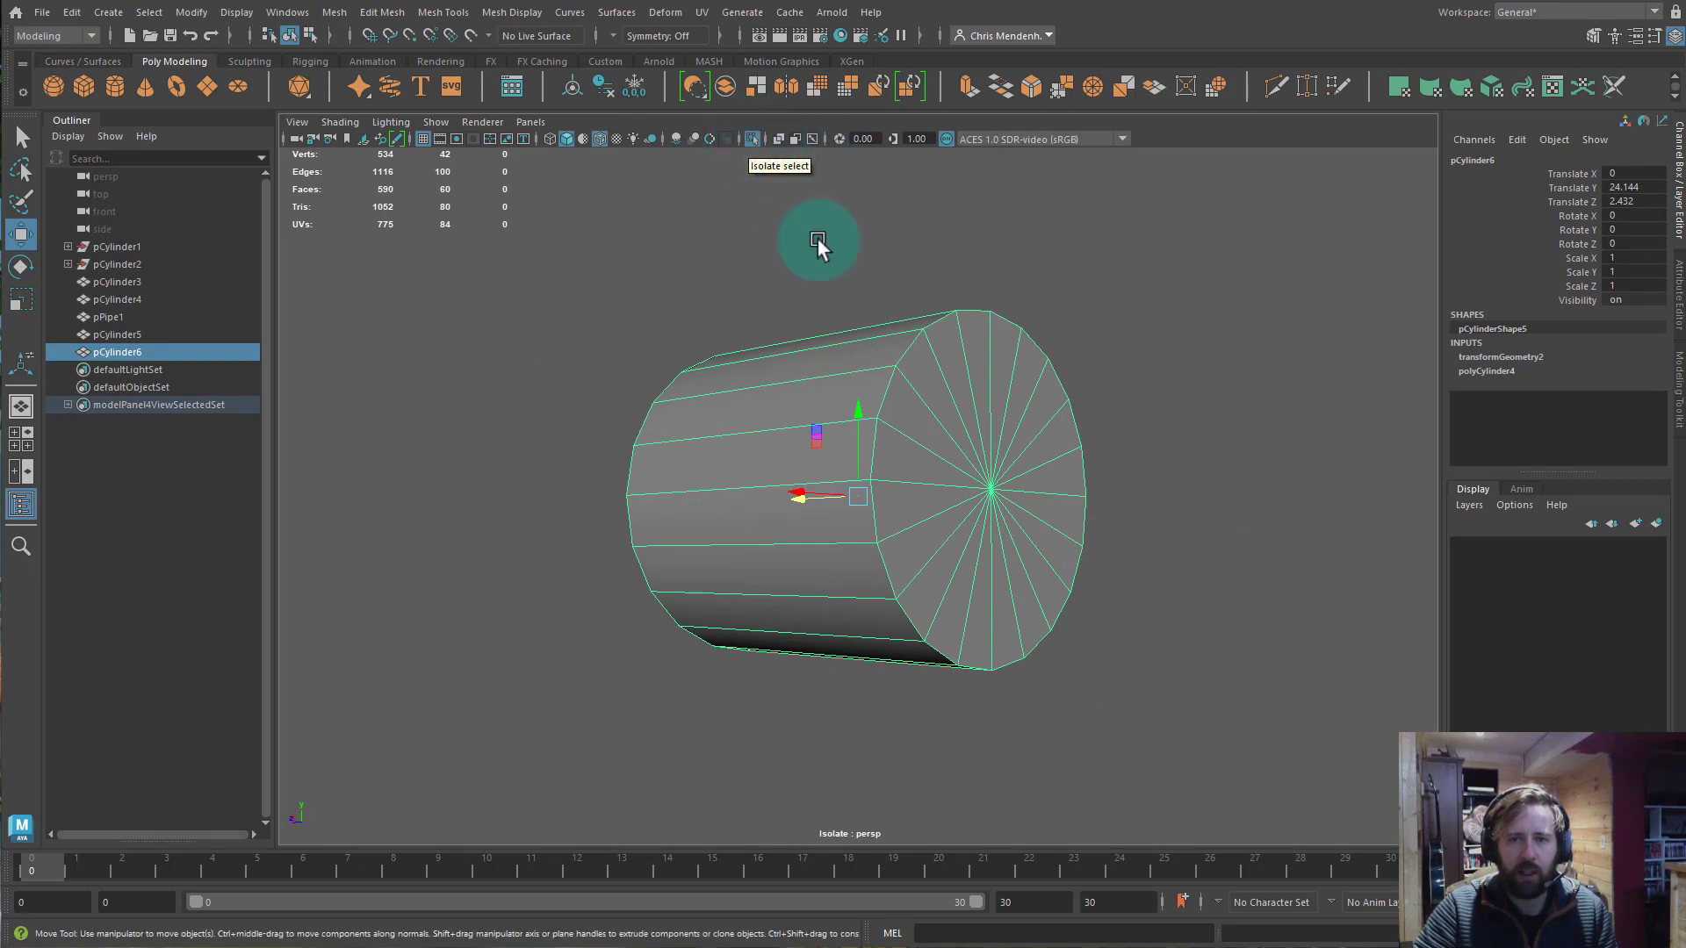
alt+drag(929, 463, 904, 446)
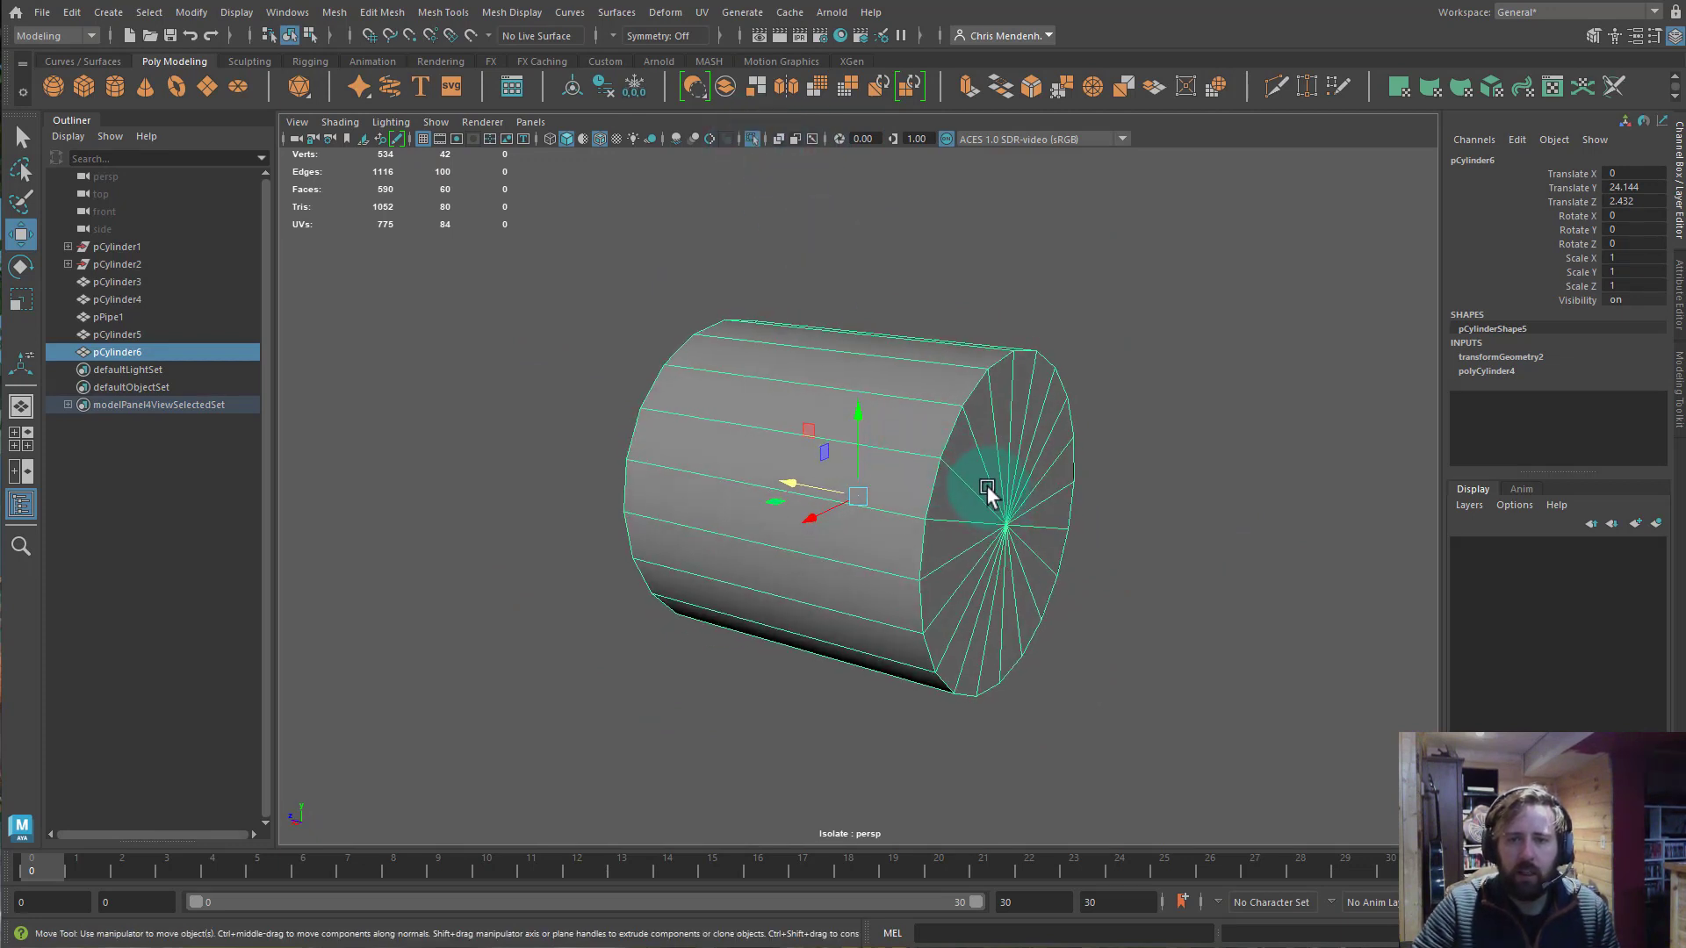
Flatten the small cylinder to a Scale Z of 0.429 and delete the cap faces on its tube-facing end.
key(r)
drag(787, 484, 965, 450)
right_drag(930, 403, 925, 452)
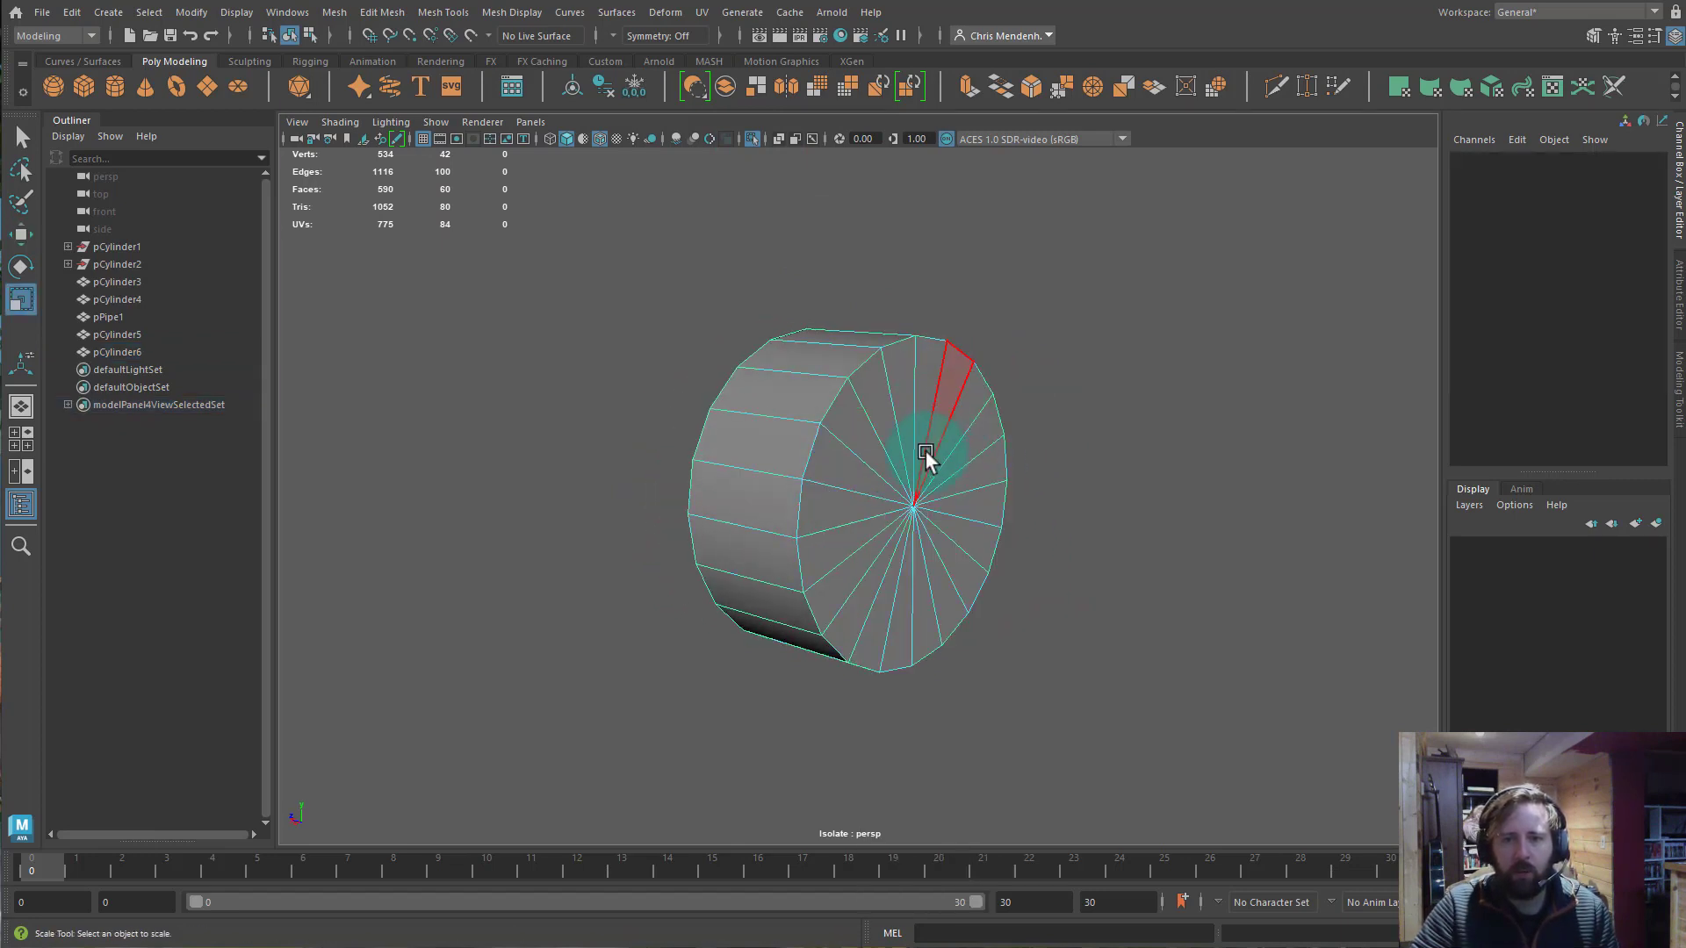
mouse_move(926, 451)
alt+mouse_down()
mouse_move(966, 456)
mouse_move(915, 458)
mouse_move(939, 498)
mouse_move(1204, 527)
mouse_move(952, 530)
mouse_move(1166, 523)
mouse_move(1008, 530)
alt+mouse_up()
key(Delete)
key(F8)
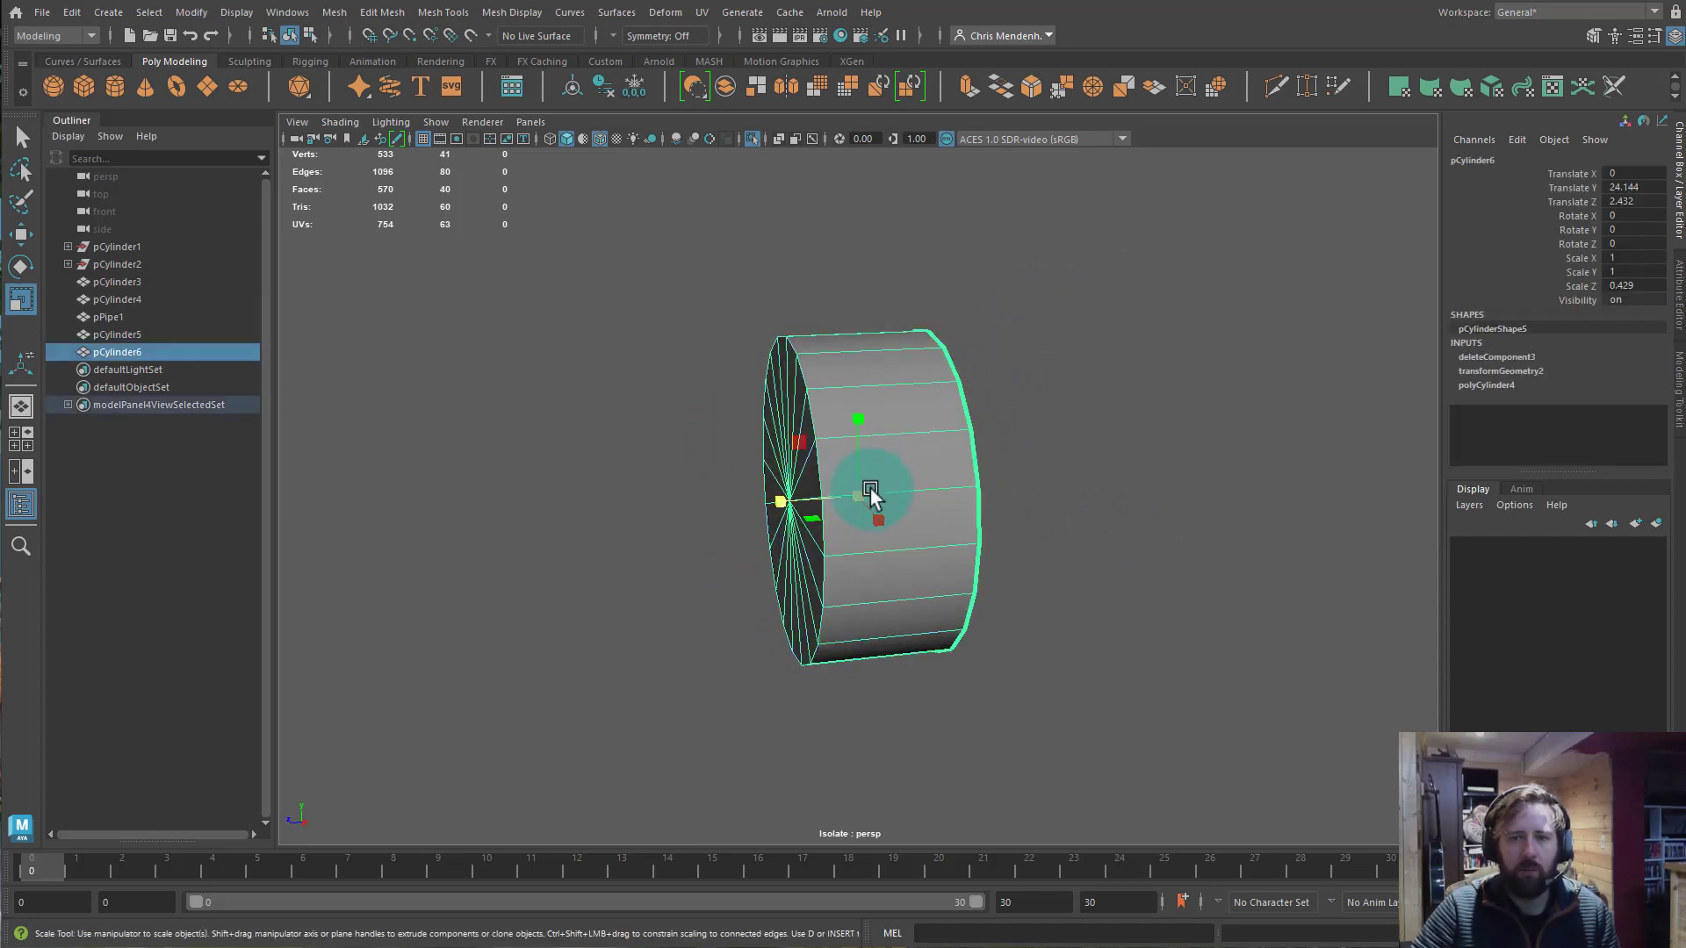
mouse_move(856, 465)
alt+mouse_down()
mouse_move(1082, 447)
mouse_move(824, 466)
alt+mouse_up()
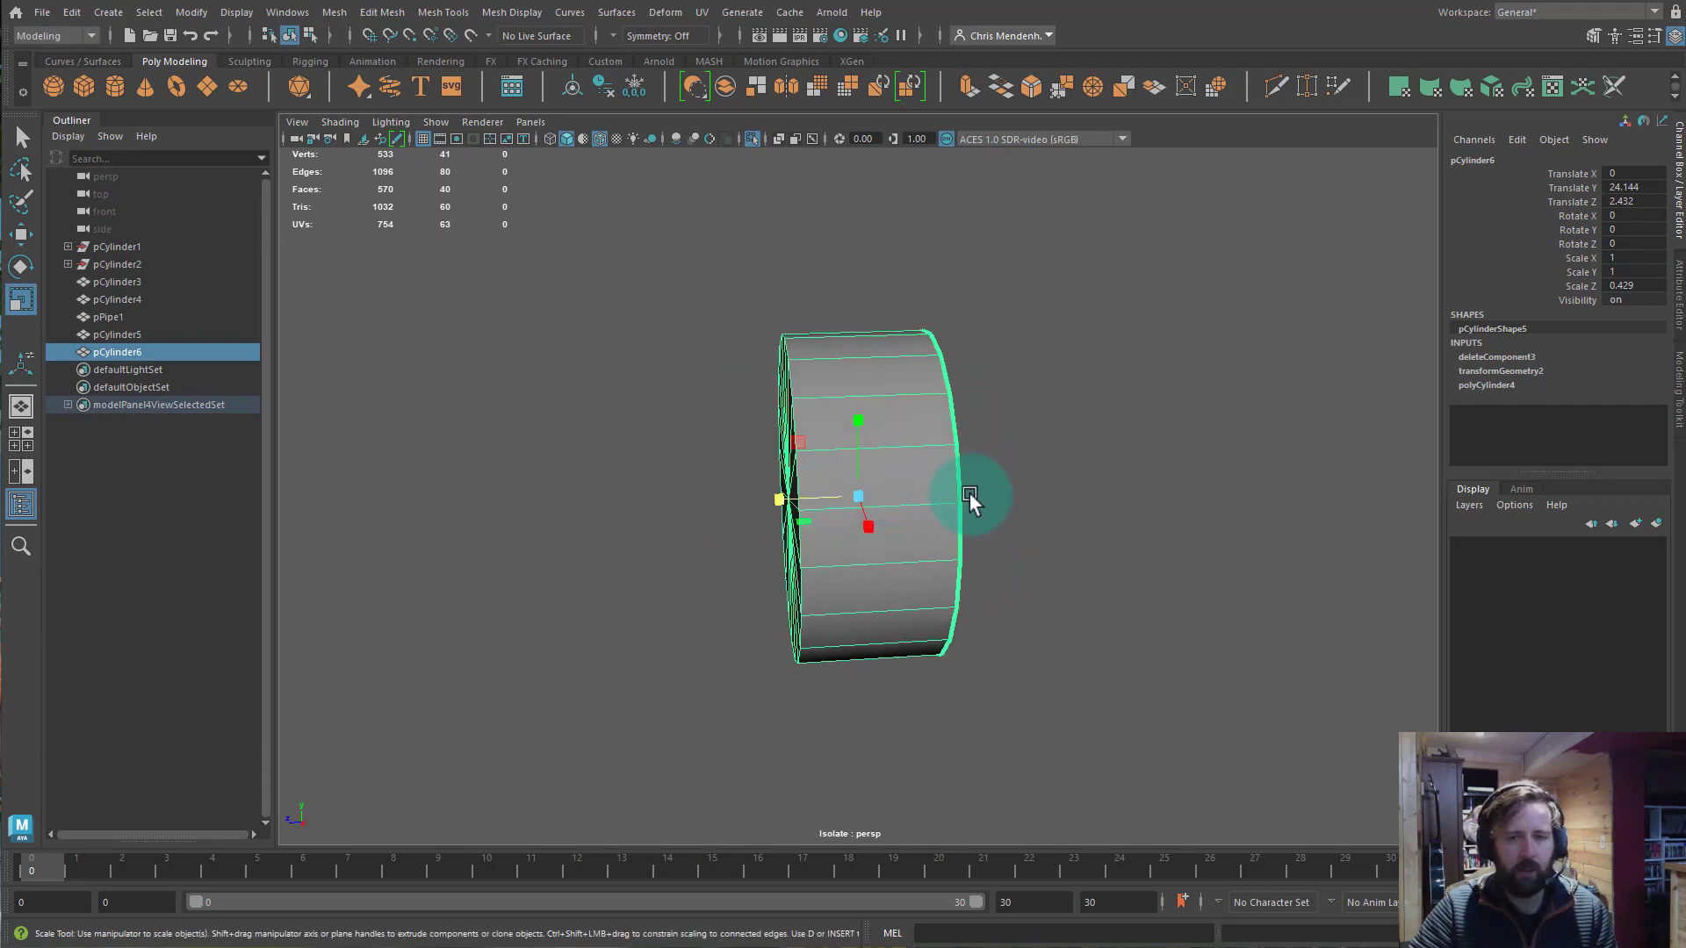
Extrude all the small cylinder's remaining front cap faces with a slight inward offset to form a narrow rim.
alt+drag(969, 500, 1015, 452)
right_drag(904, 448, 906, 443)
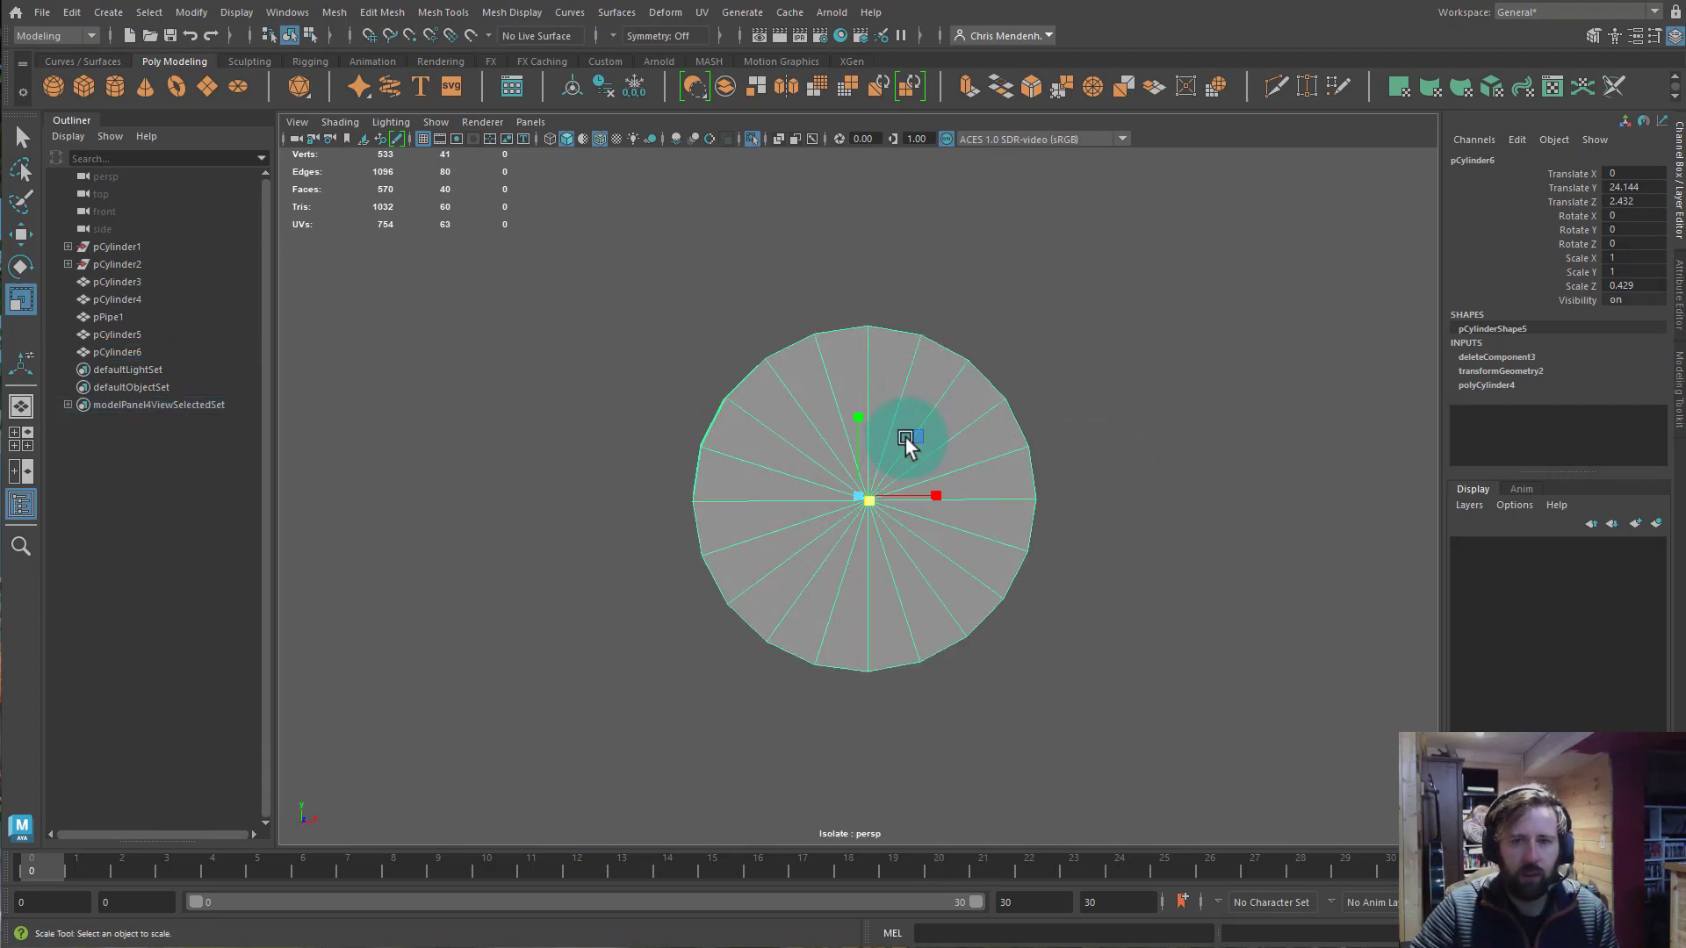
mouse_move(970, 452)
mouse_down()
mouse_move(920, 478)
mouse_move(918, 463)
mouse_up()
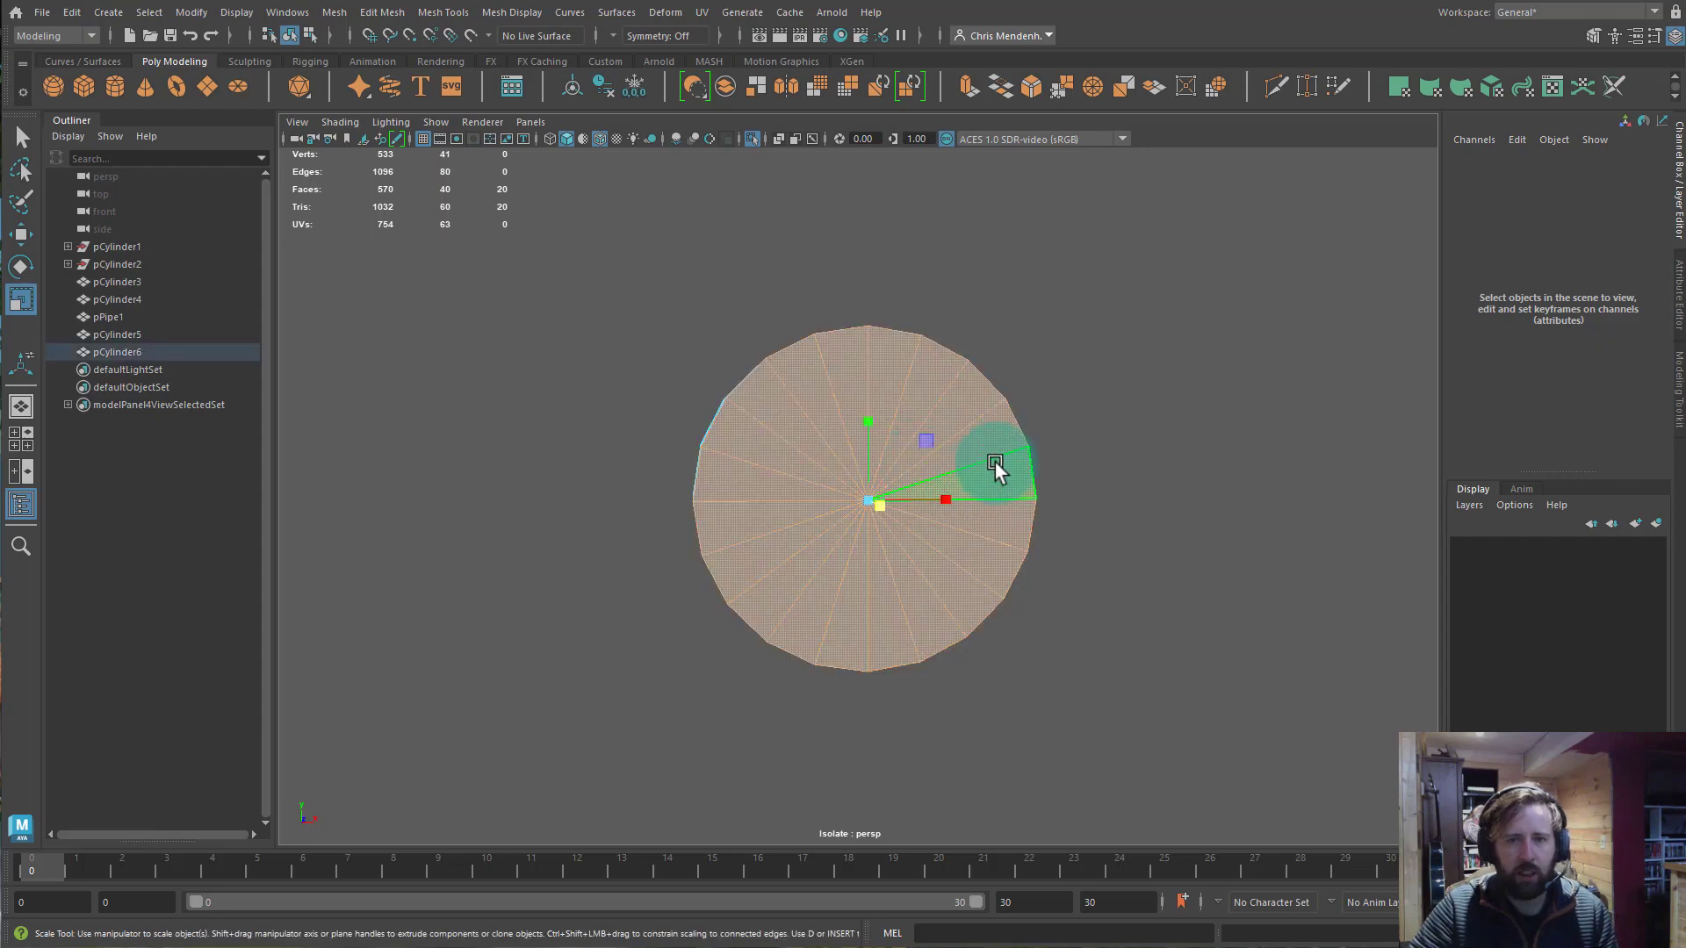
key(ctrl+e)
alt+drag(1087, 489, 1045, 527)
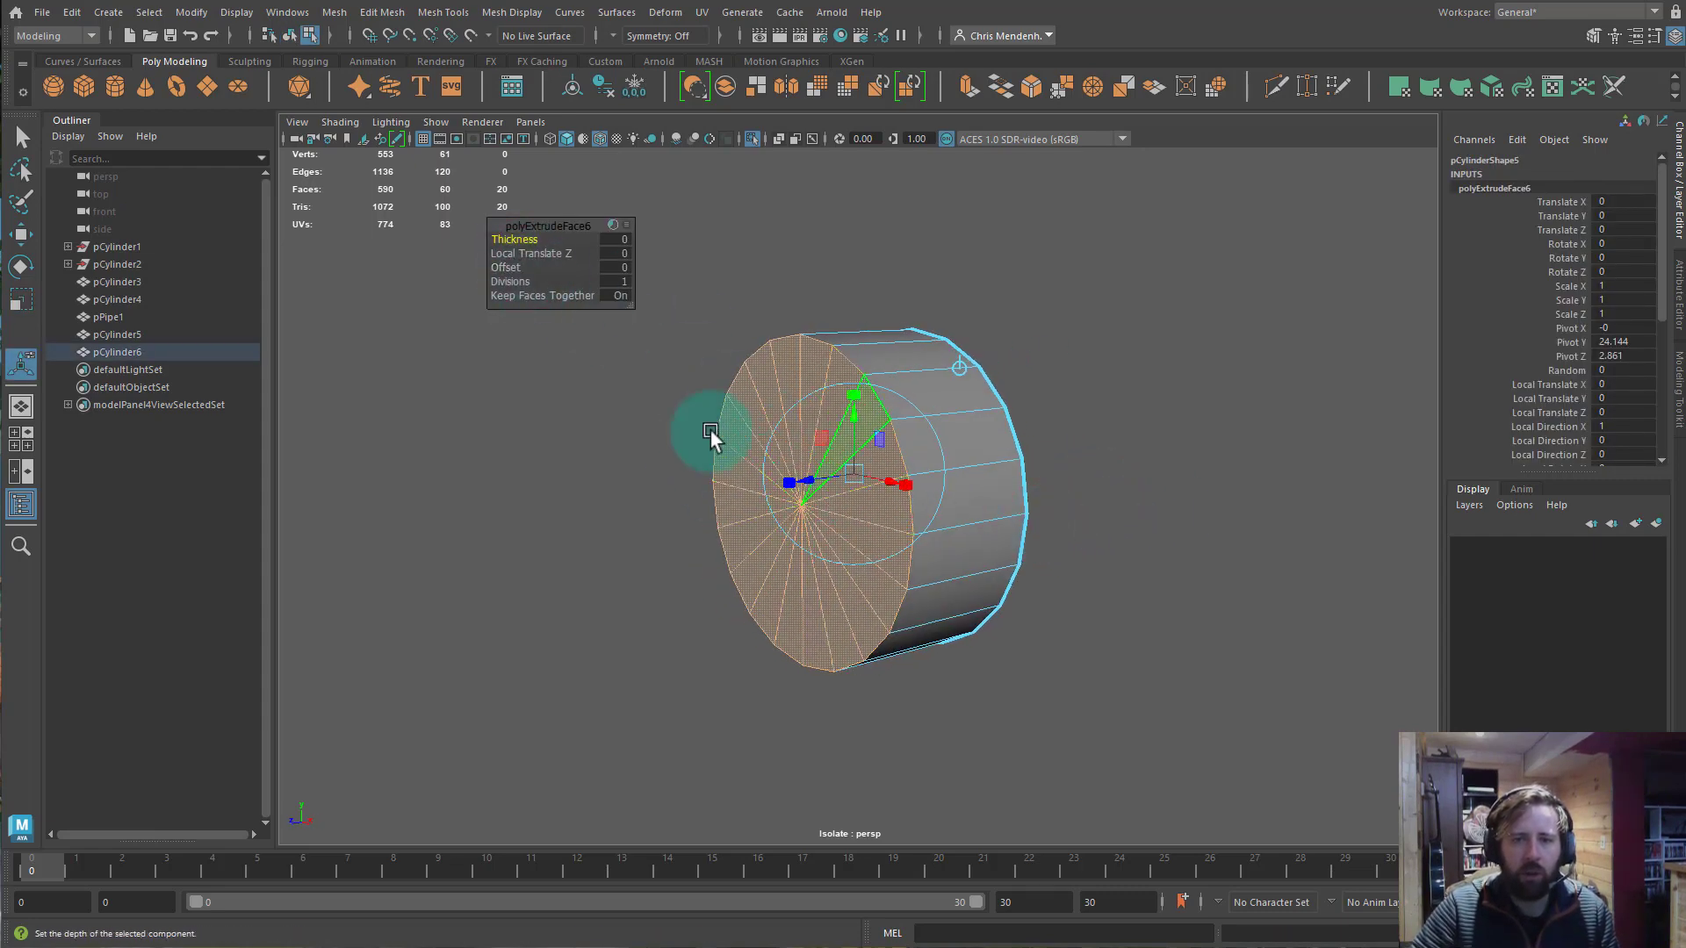
drag(516, 269, 515, 269)
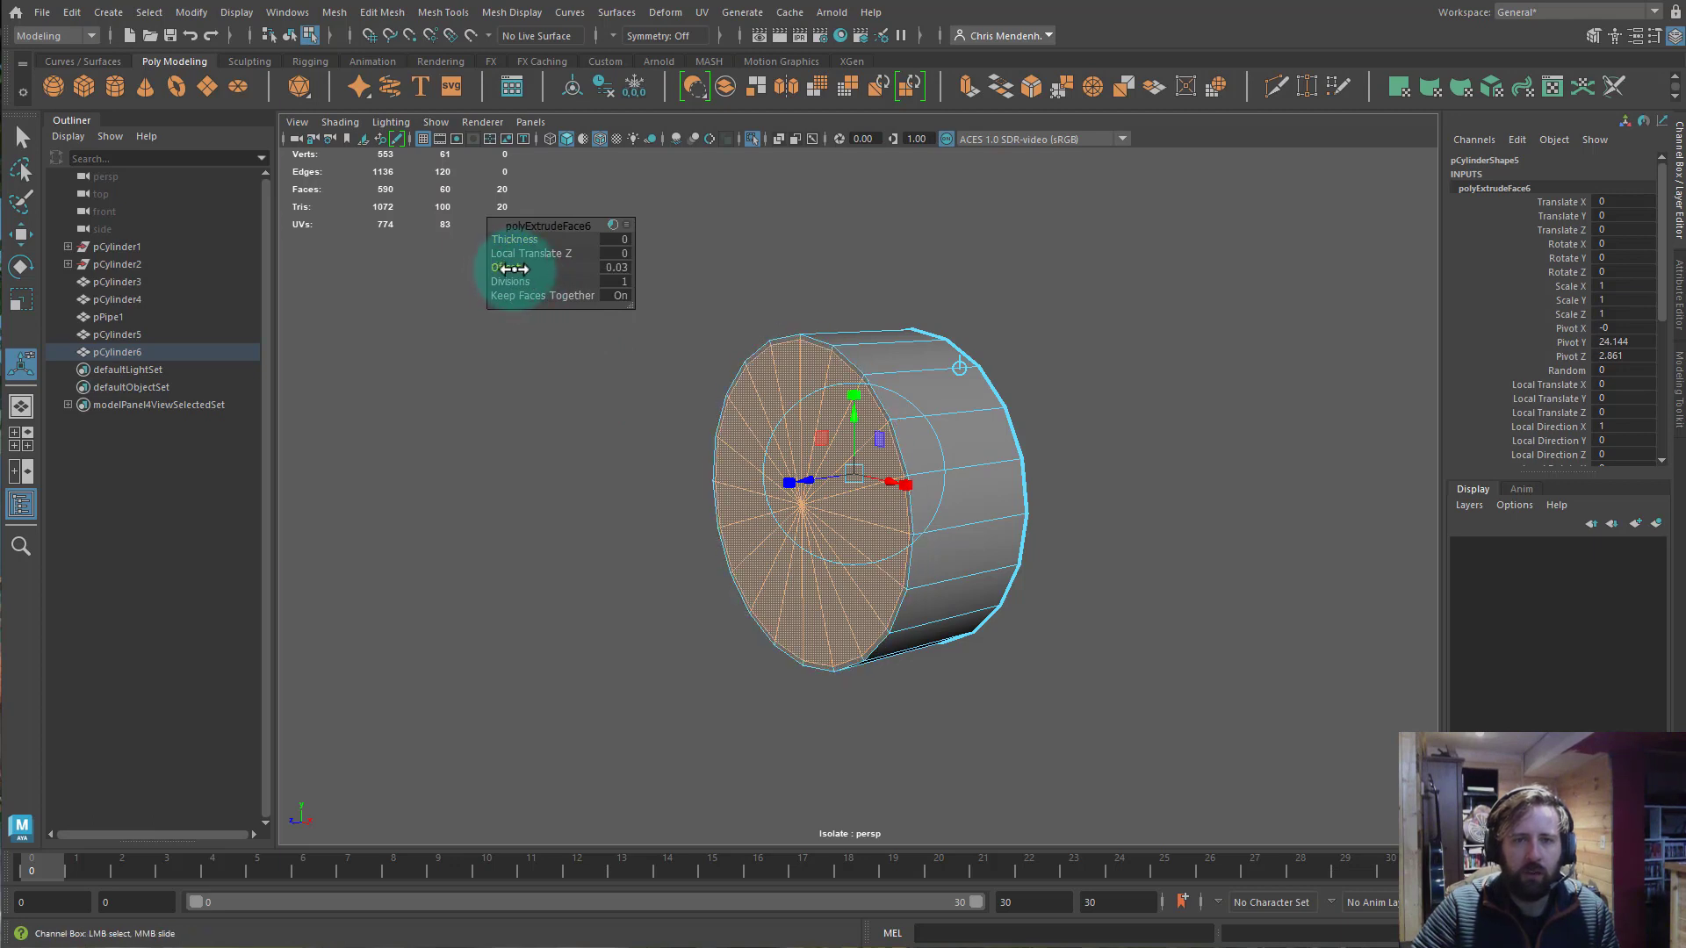
Extrude the inset front faces again and push them slightly back into the small cylinder to form a shallow recess.
key(ctrl+e)
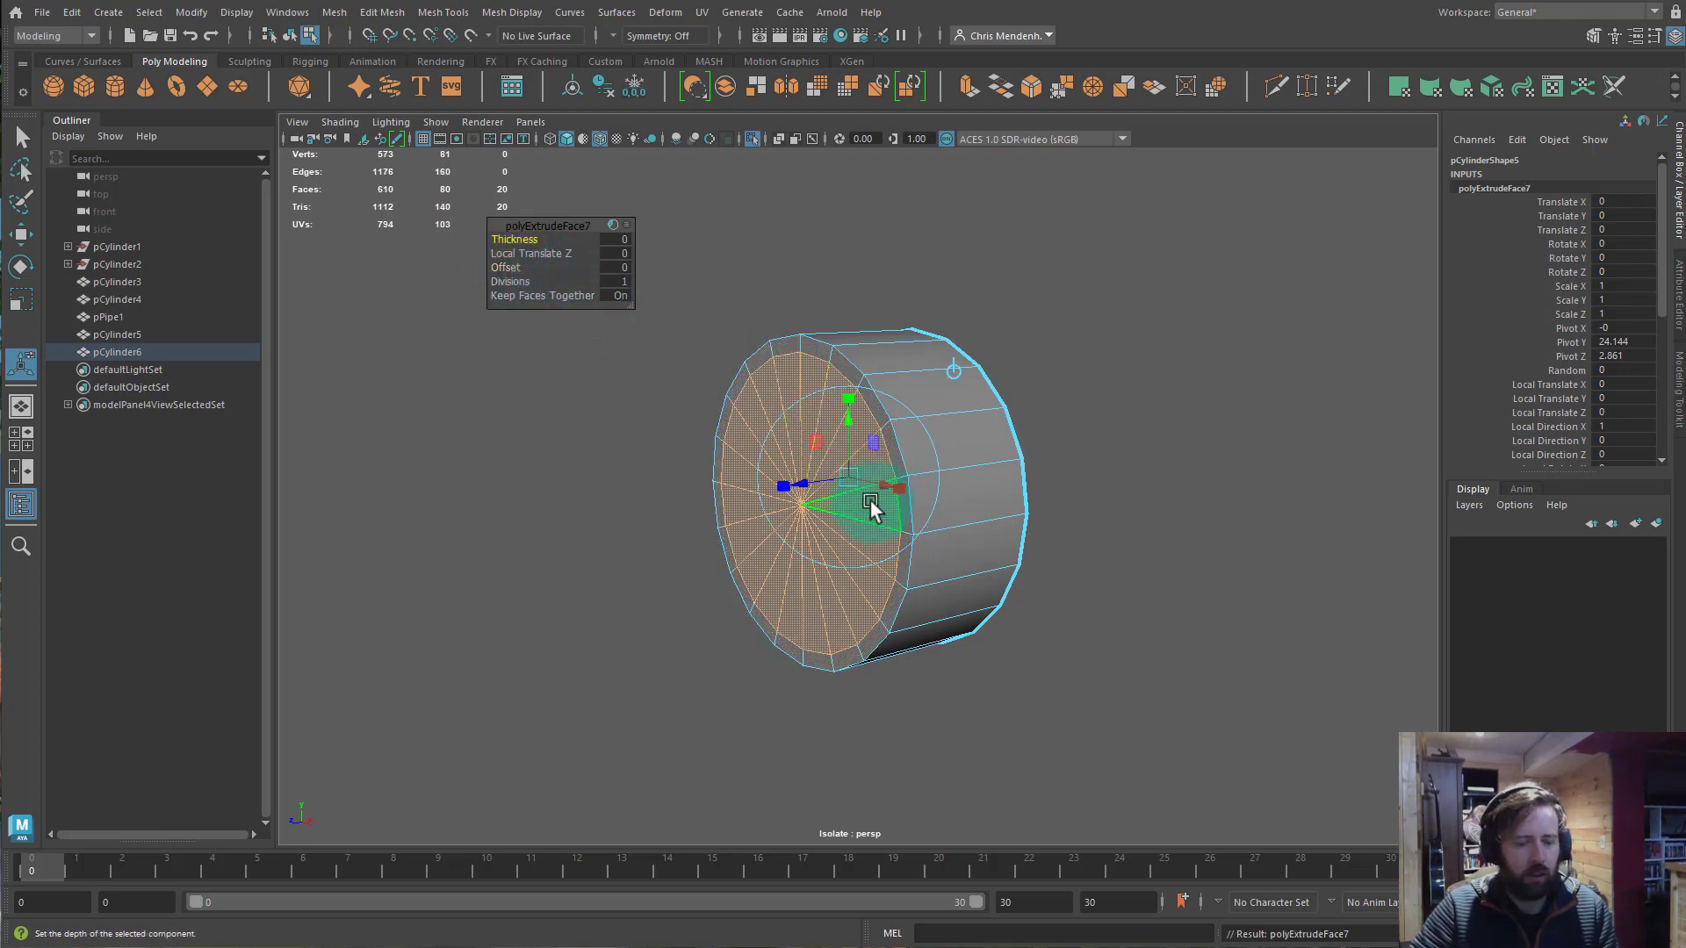
key(w)
drag(739, 511, 757, 513)
alt+drag(881, 544, 846, 591)
key(F8)
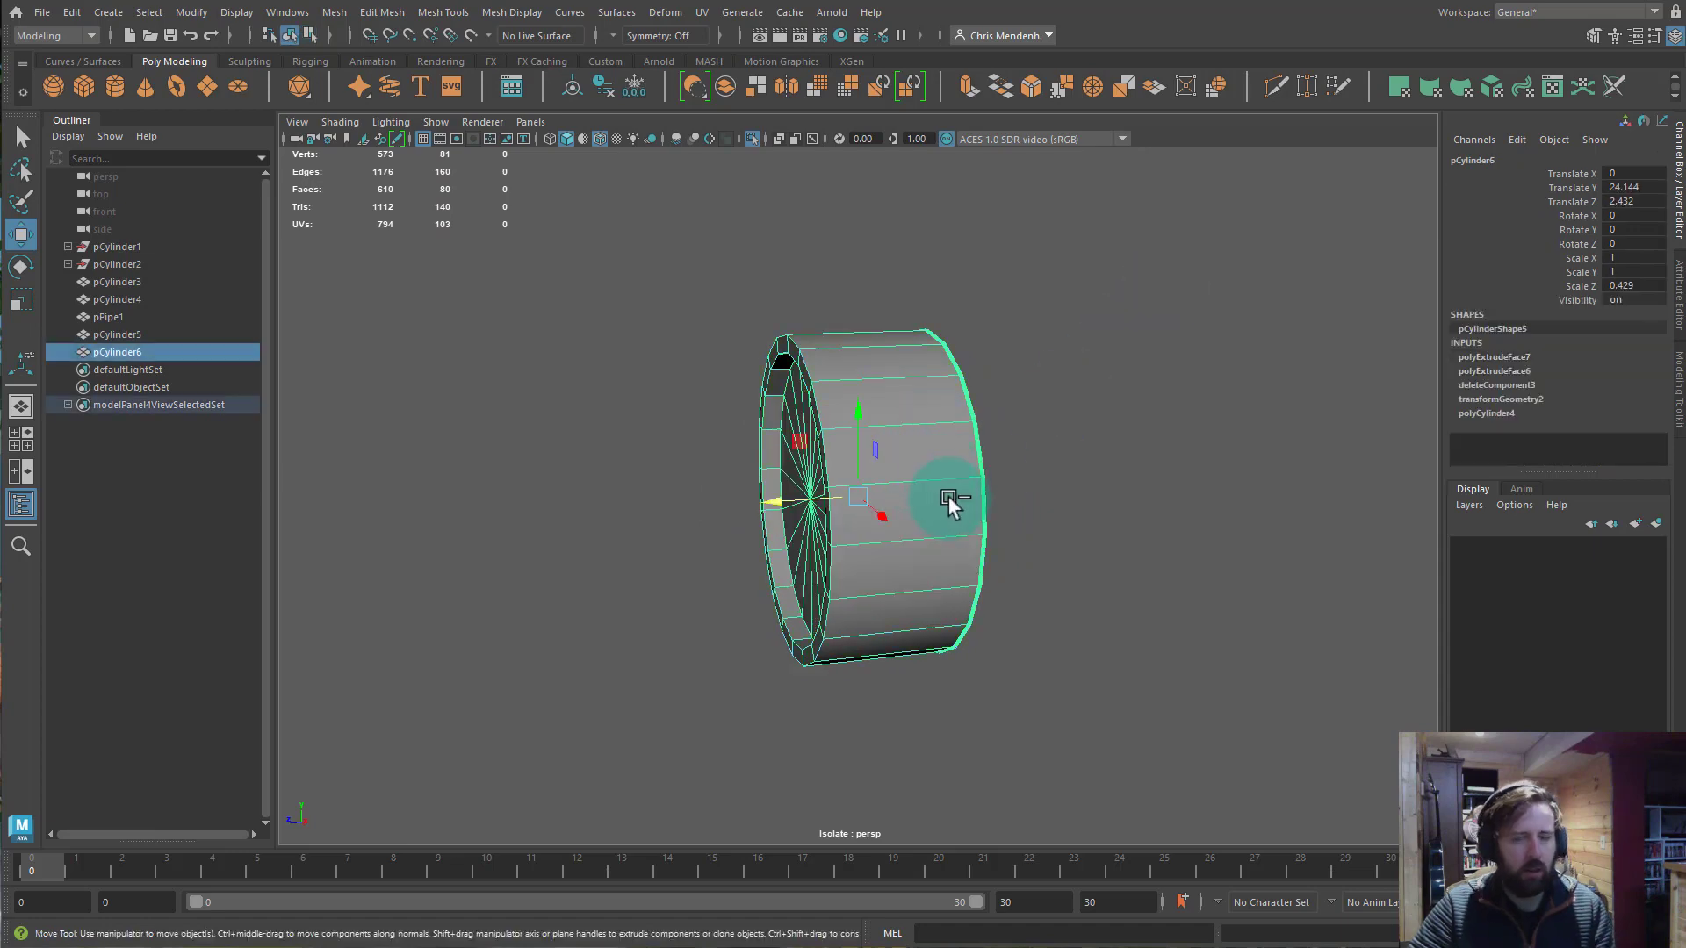
Turn off isolation and move the small cylinder in front of the tube to a Translate X of 5.335.
key(ctrl+1)
scroll(952, 505, down, 6)
alt+drag(914, 530, 1130, 567)
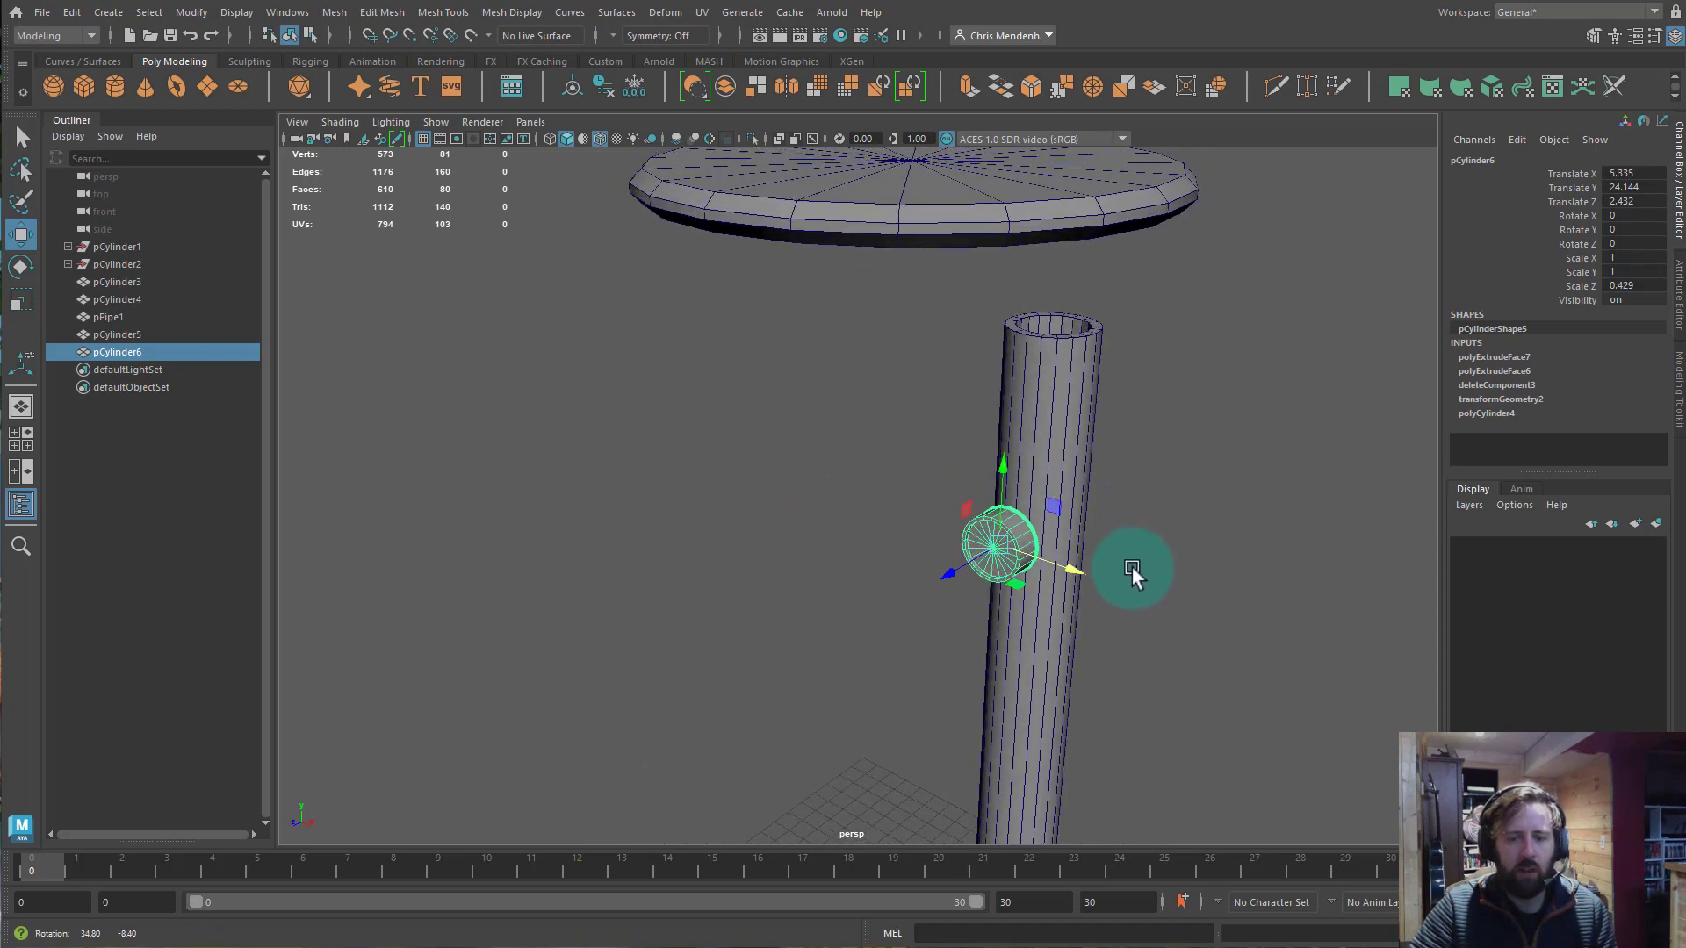
Scale the small cylinder down uniformly to 0.367 in X and Y, and reposition it on the front of the tube's upper part.
key(r)
drag(1001, 551, 982, 548)
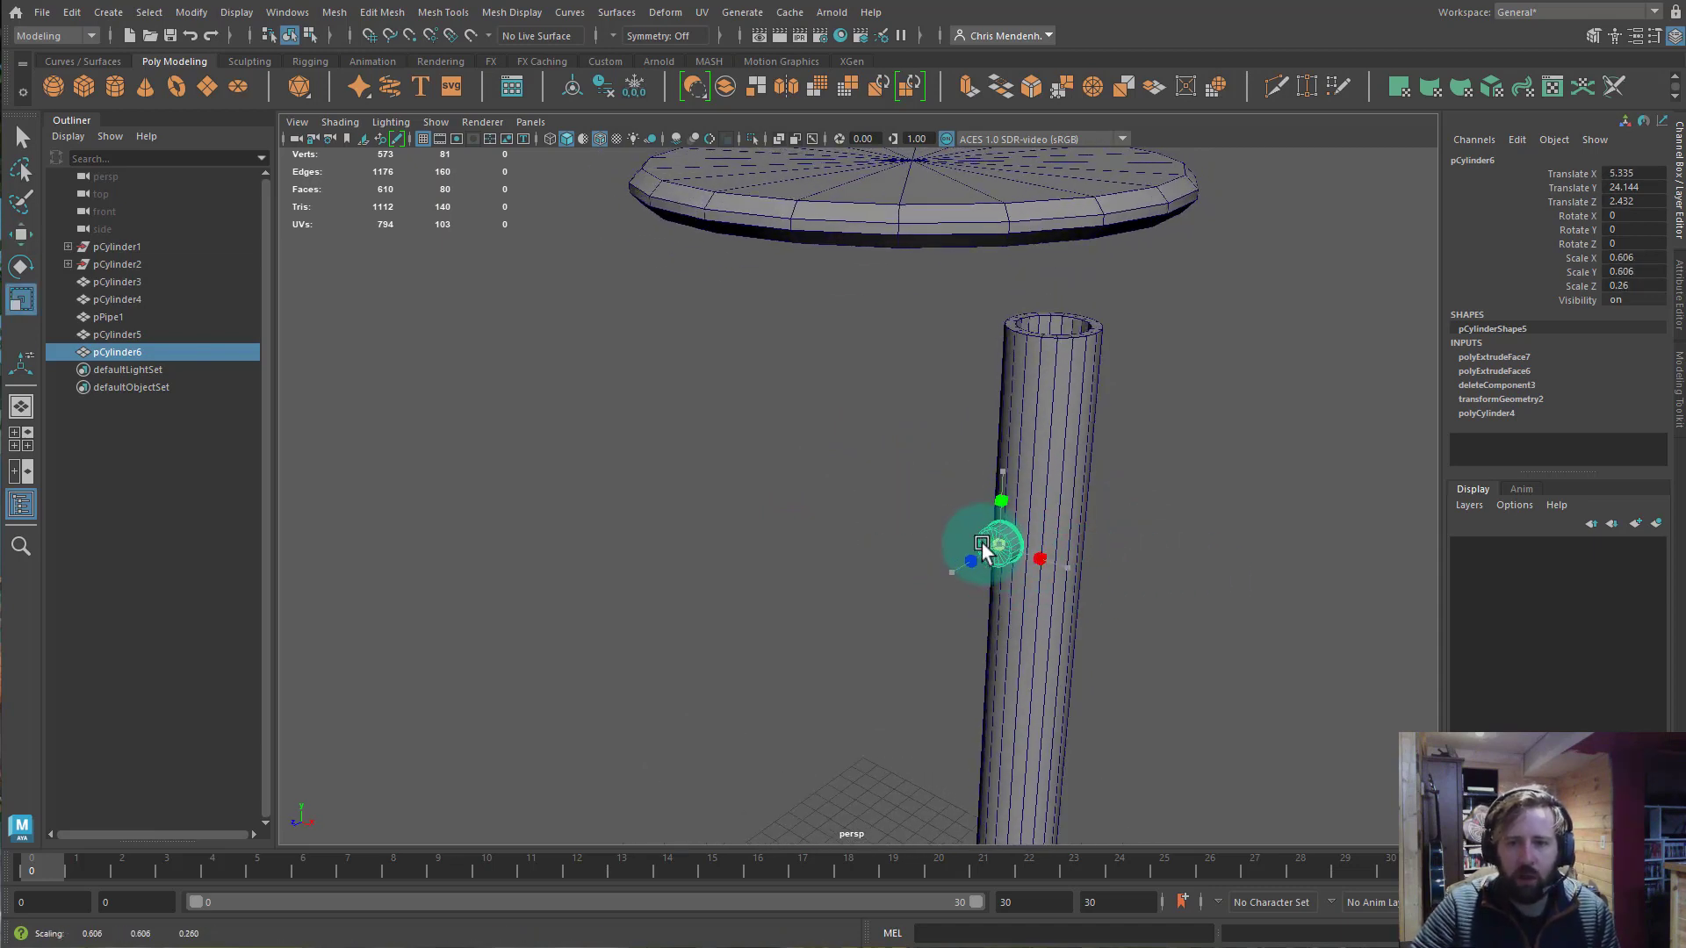
key(w)
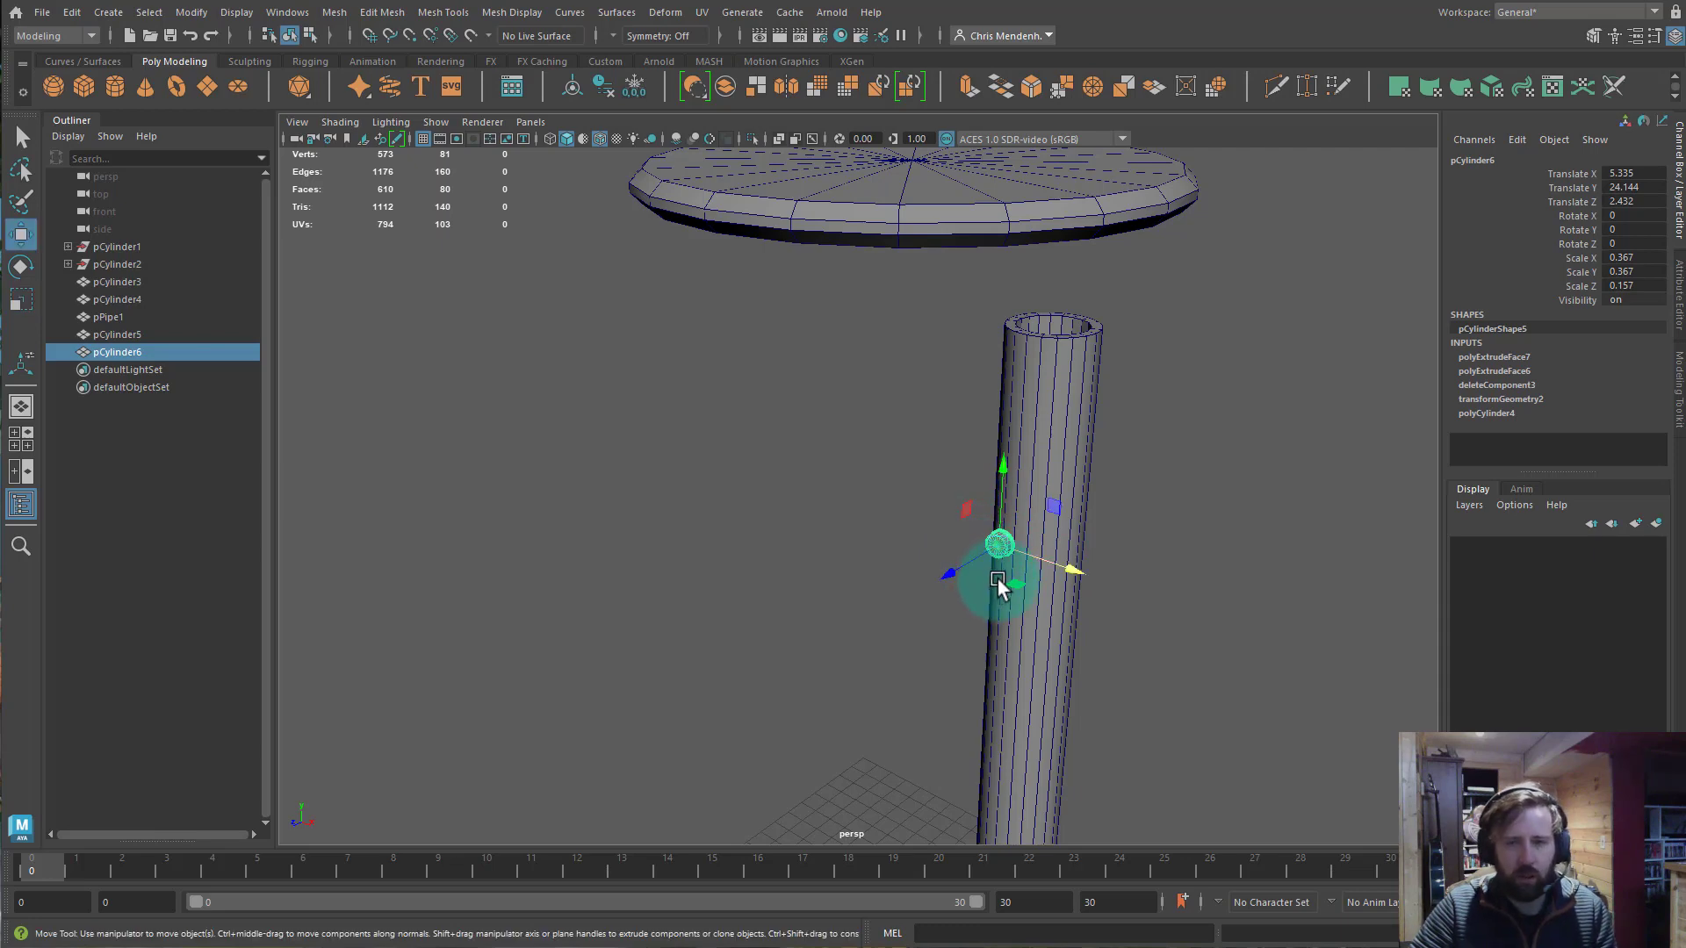
drag(967, 582, 964, 506)
key(f)
Select every other radial edge loop around the small cylinder and delete those edges with their vertices to leave ten sides.
right_drag(821, 378, 761, 258)
click(801, 367)
shift+click(919, 328)
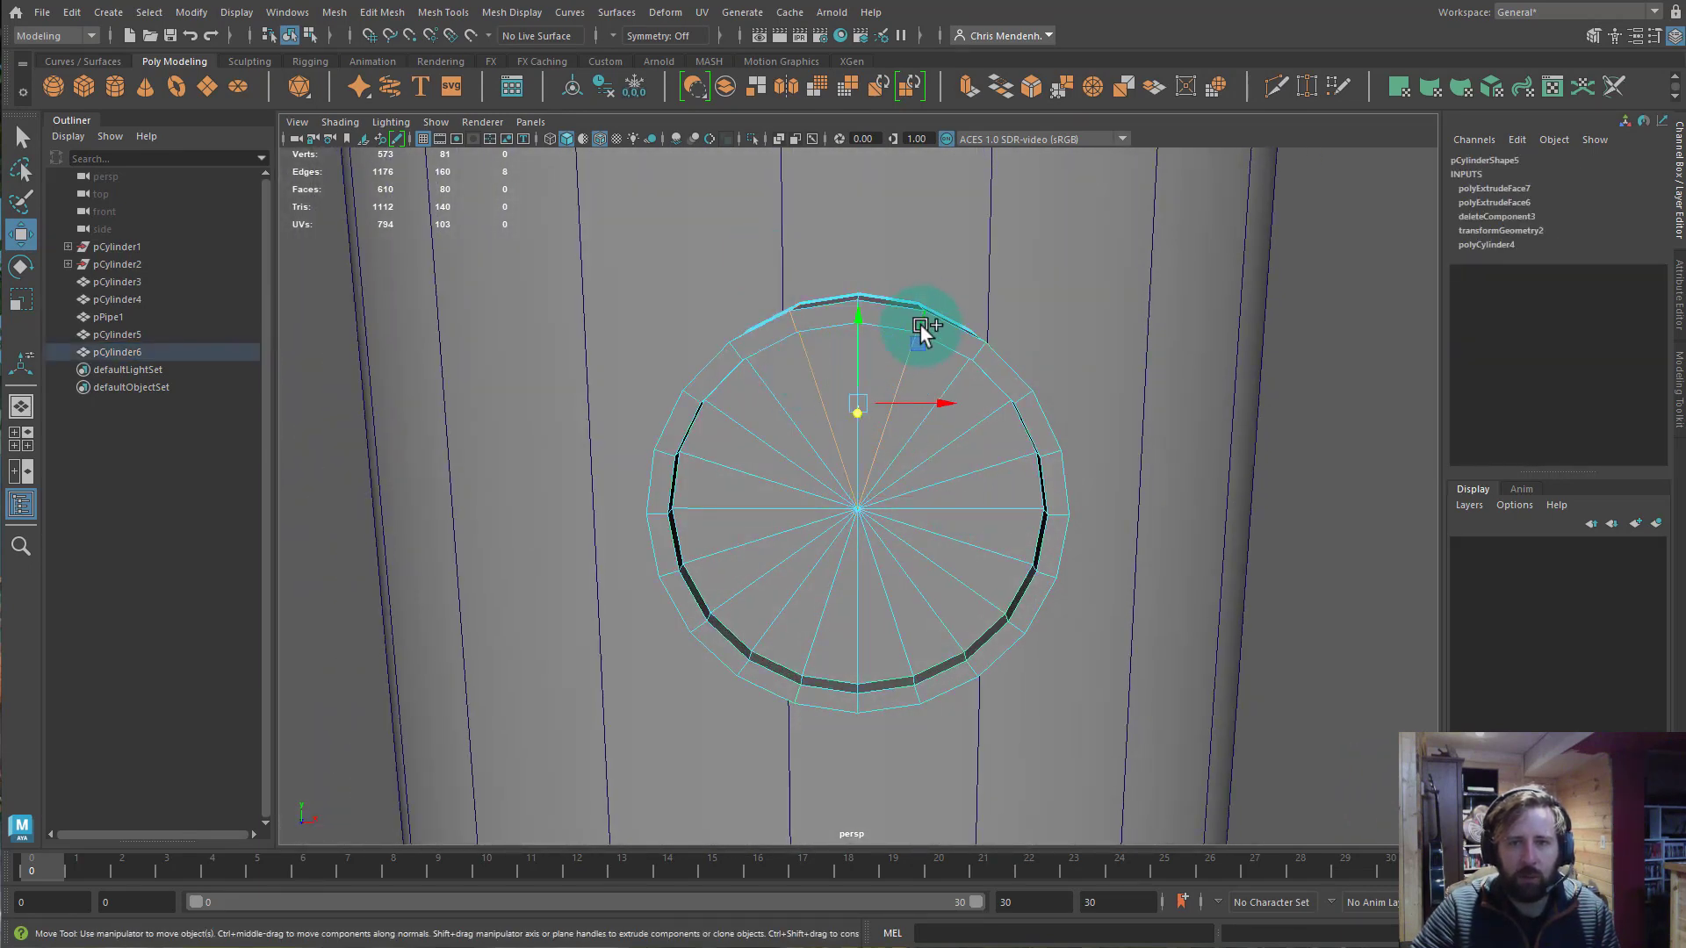
shift+click(996, 414)
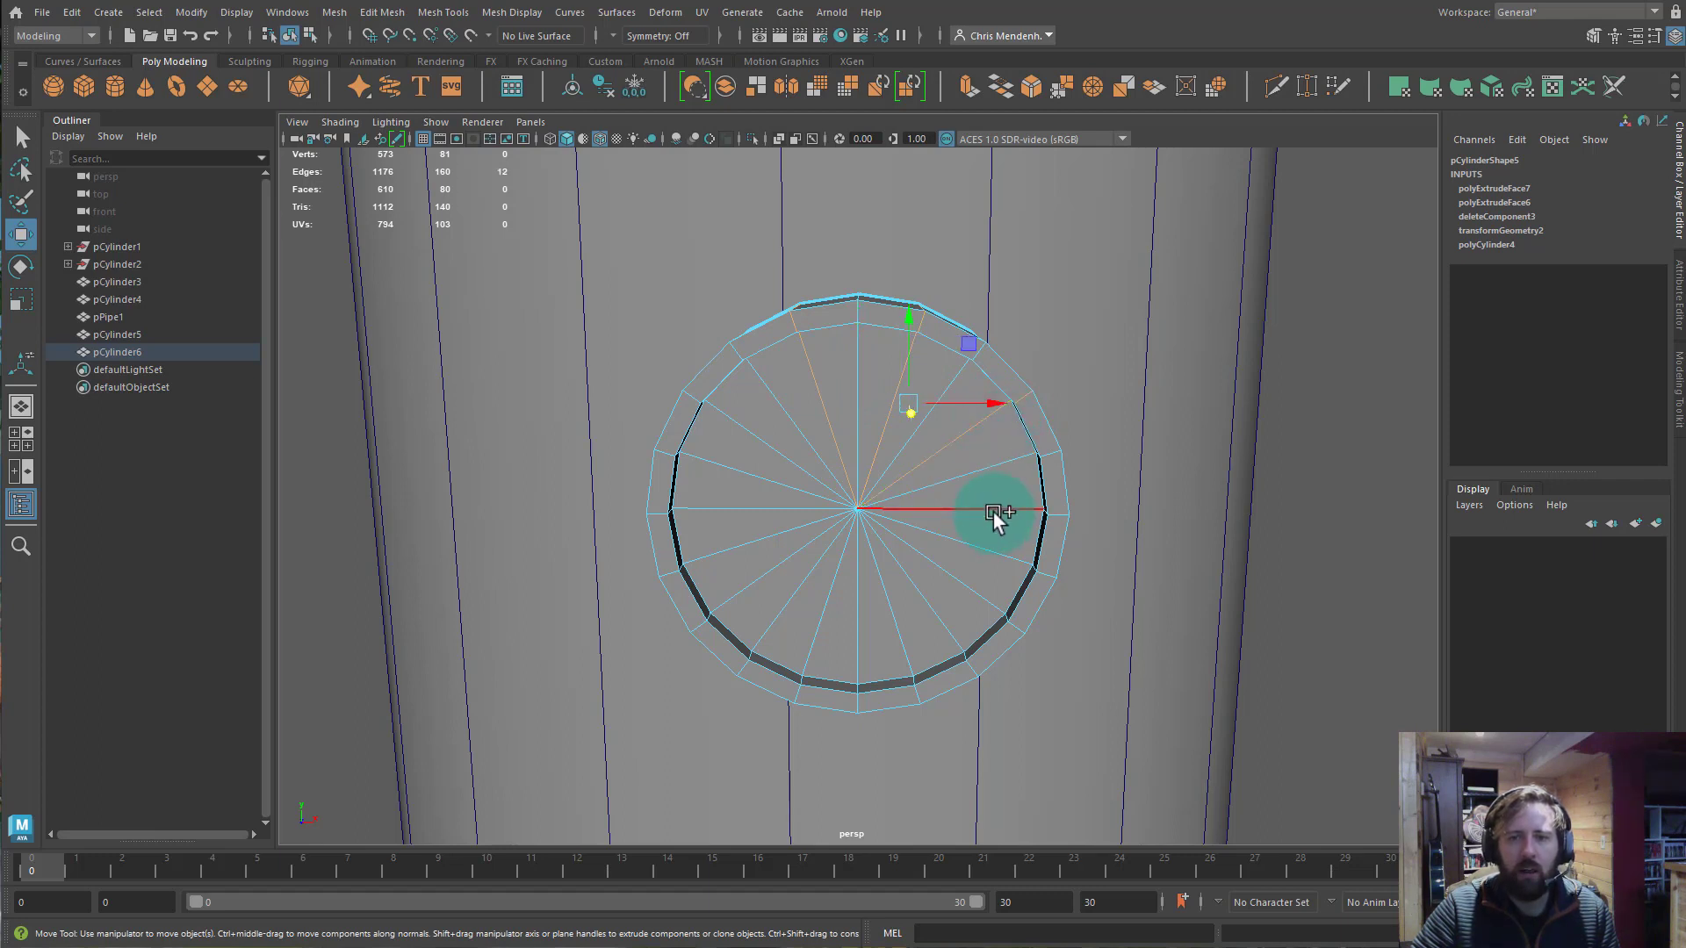
shift+click(993, 512)
shift+click(962, 587)
shift+click(913, 627)
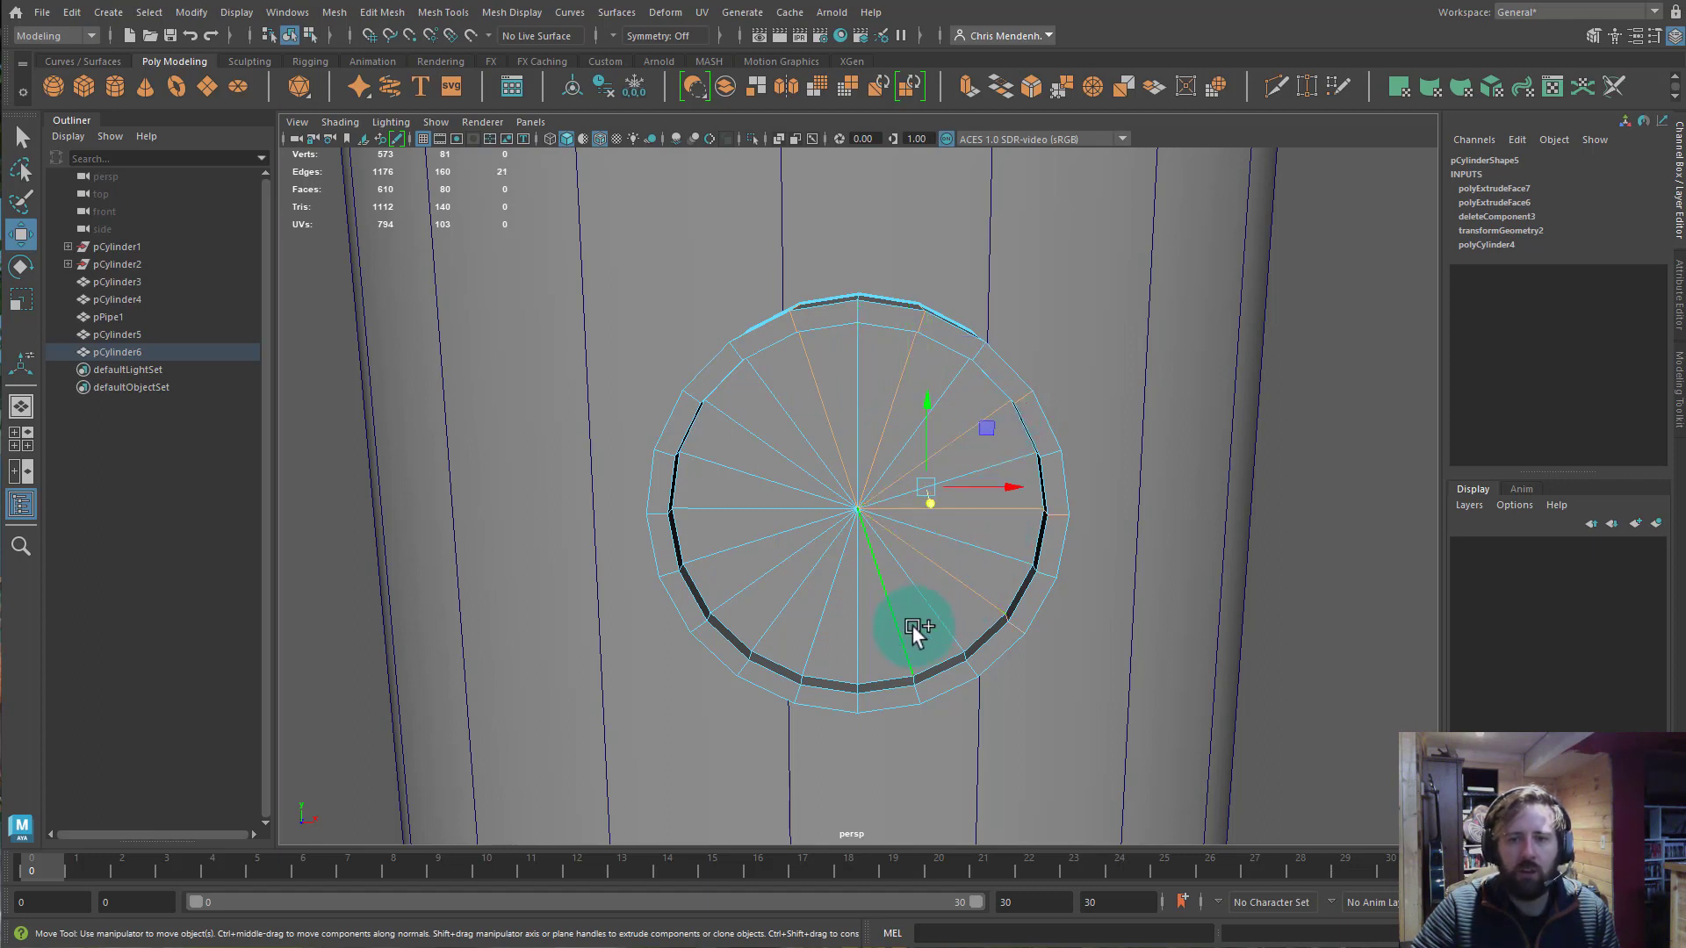
shift+click(838, 625)
shift+click(753, 572)
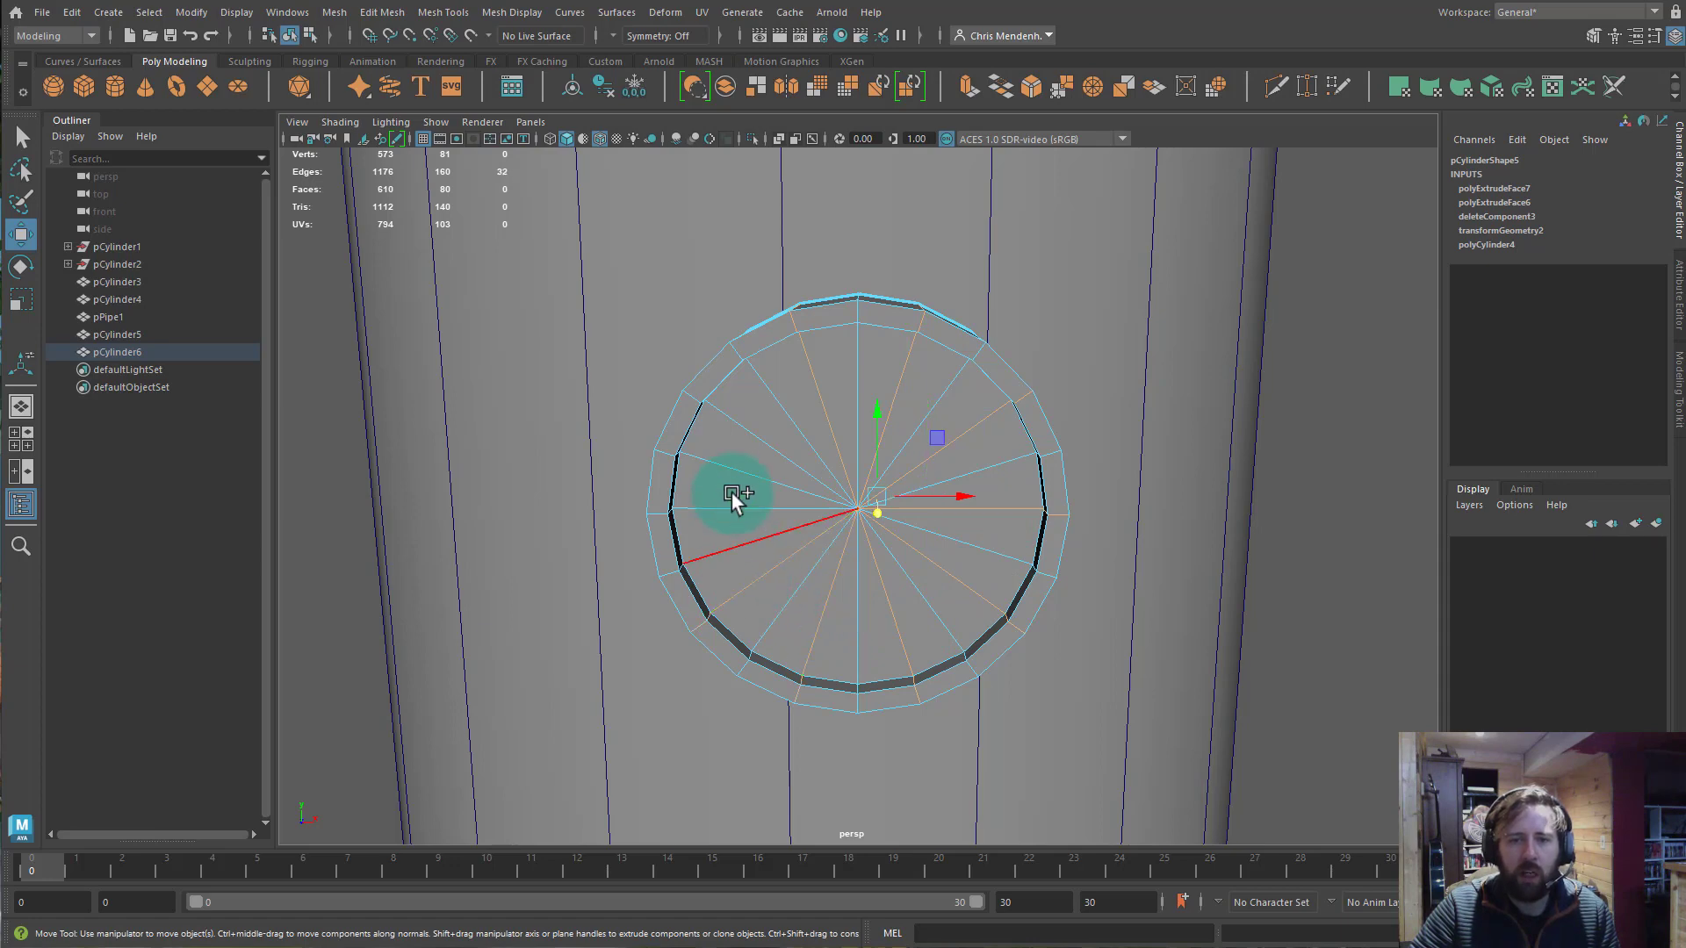
shift+click(716, 507)
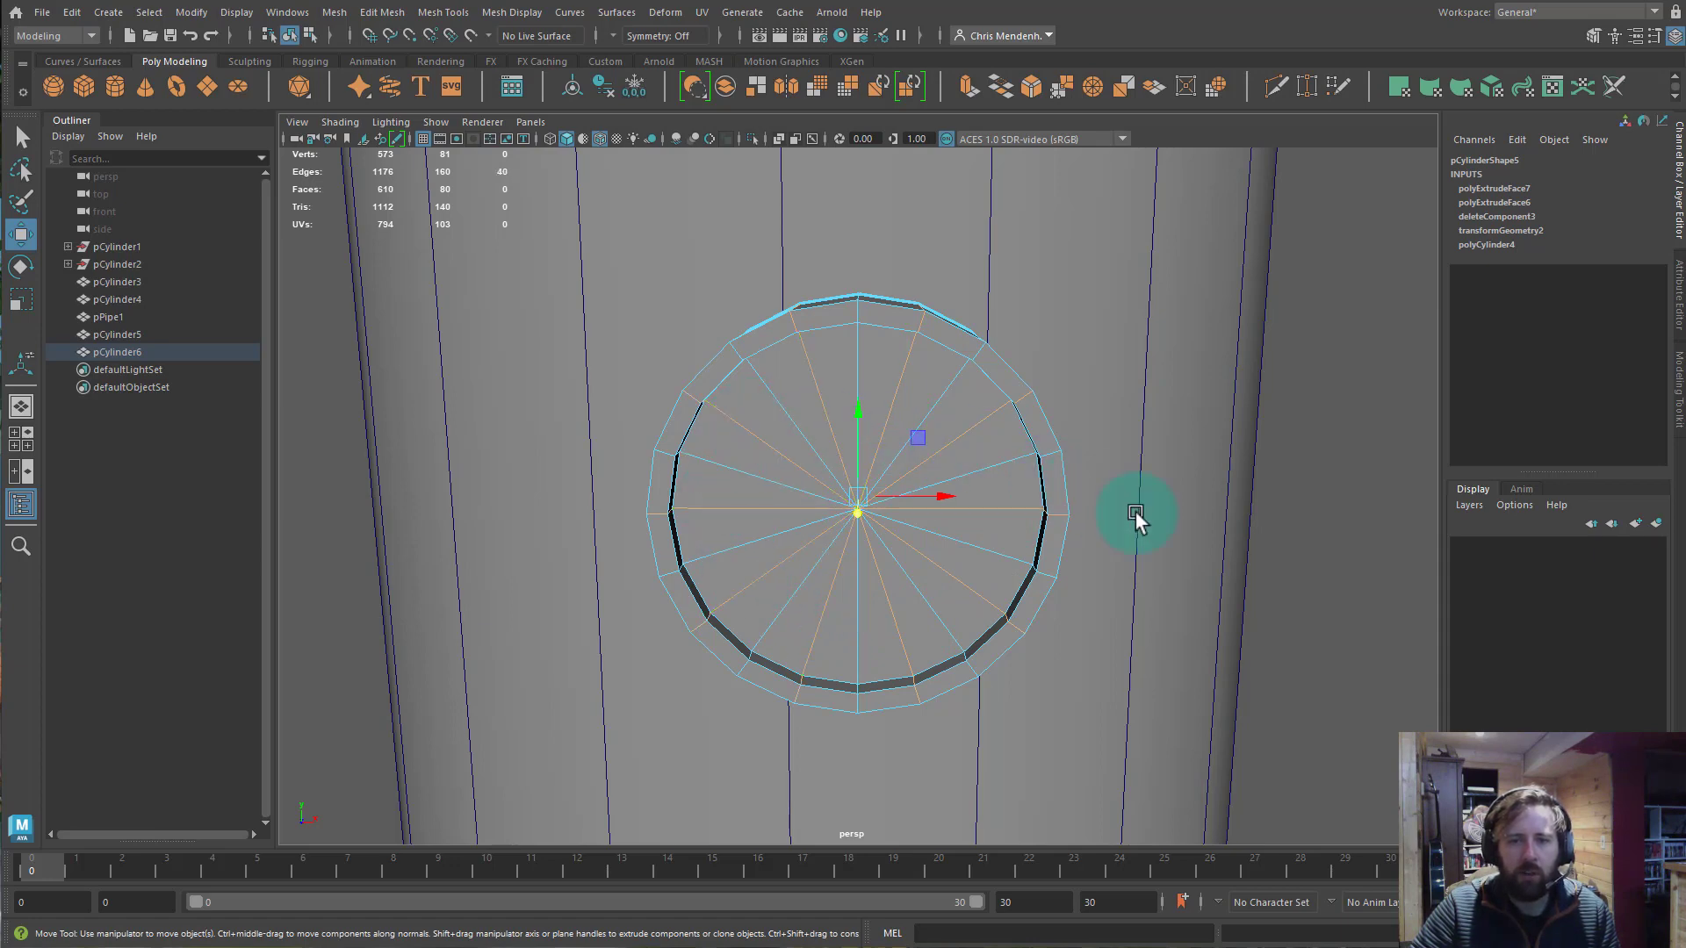
alt+drag(1000, 452, 1124, 471)
click(736, 572)
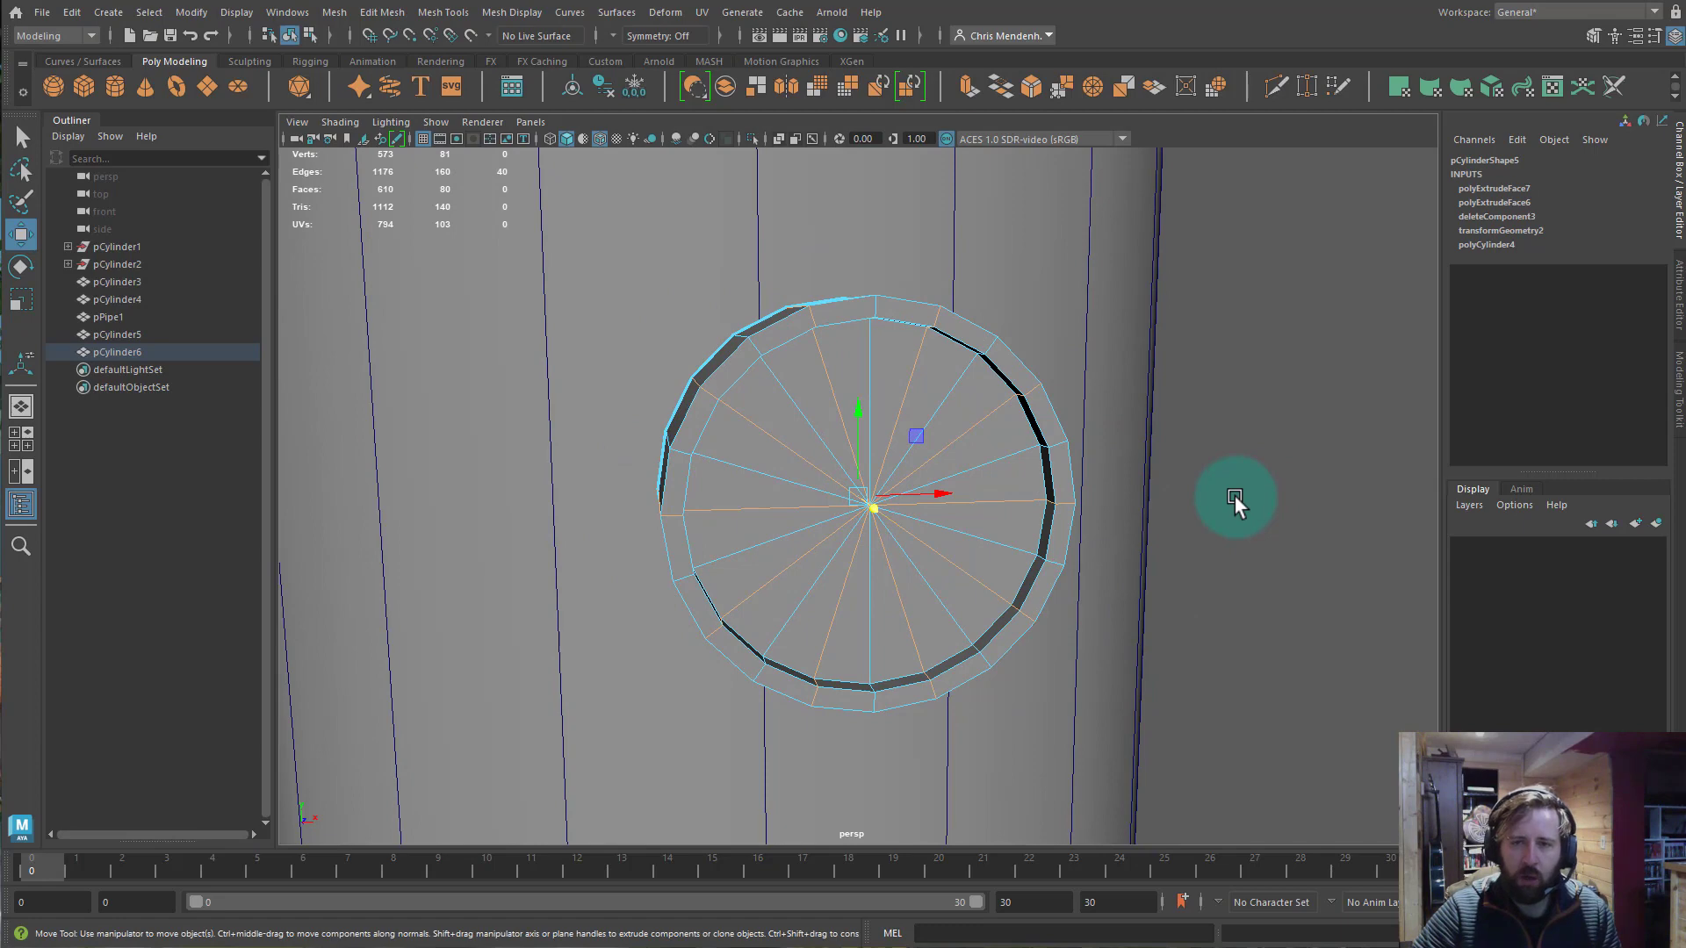
key(ctrl+Delete)
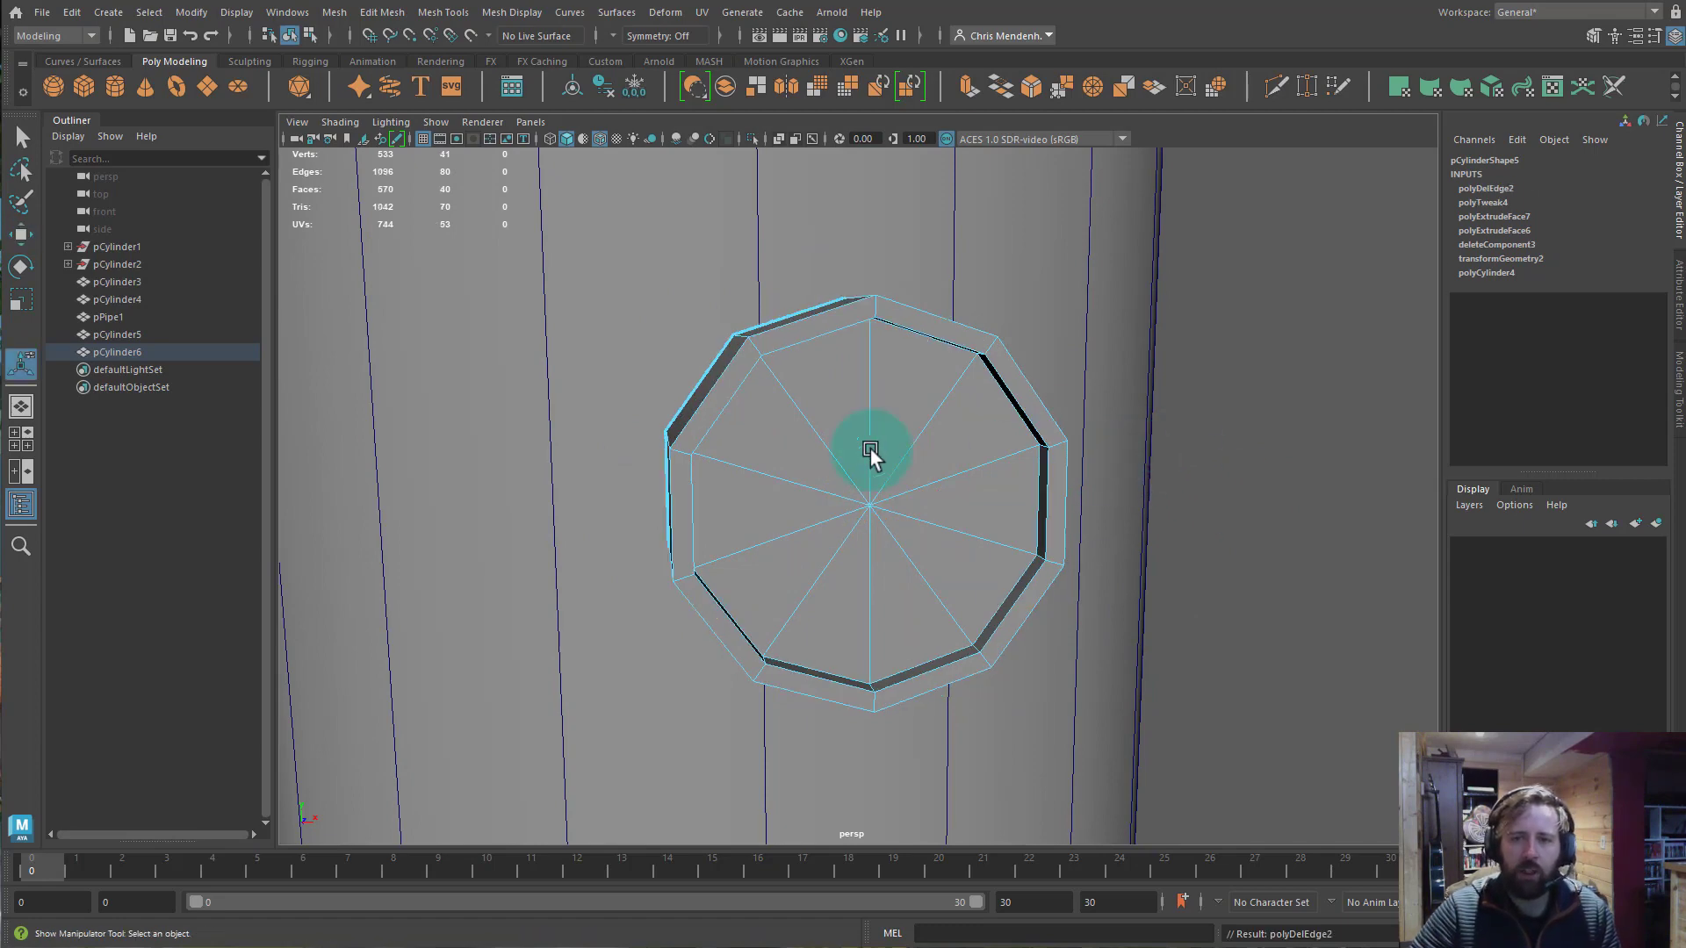
Return the small ten-sided cylinder to object mode and raise it along the tube to a Translate Y of 24.309.
alt+drag(869, 451, 824, 456)
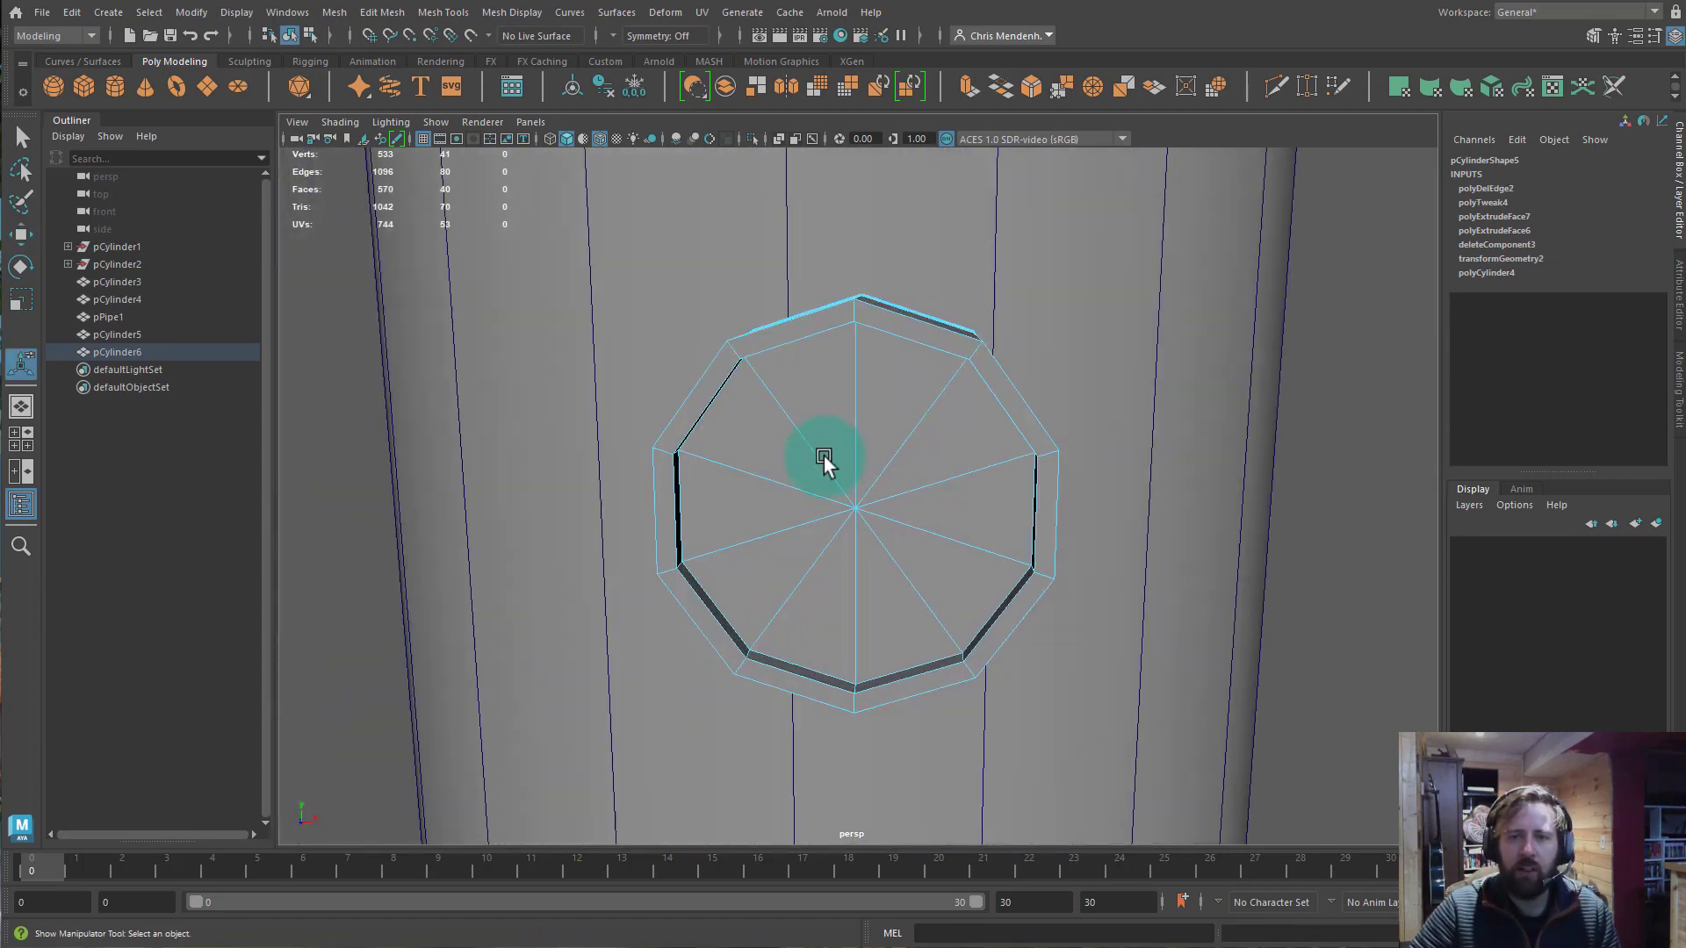
right_drag(841, 525, 934, 316)
key(q)
alt+drag(984, 510, 865, 518)
alt+right_drag(865, 518, 845, 507)
mouse_move(845, 507)
alt+mouse_down()
mouse_move(866, 519)
mouse_move(839, 498)
mouse_move(871, 503)
alt+mouse_up()
key(w)
scroll(1036, 520, down, 3)
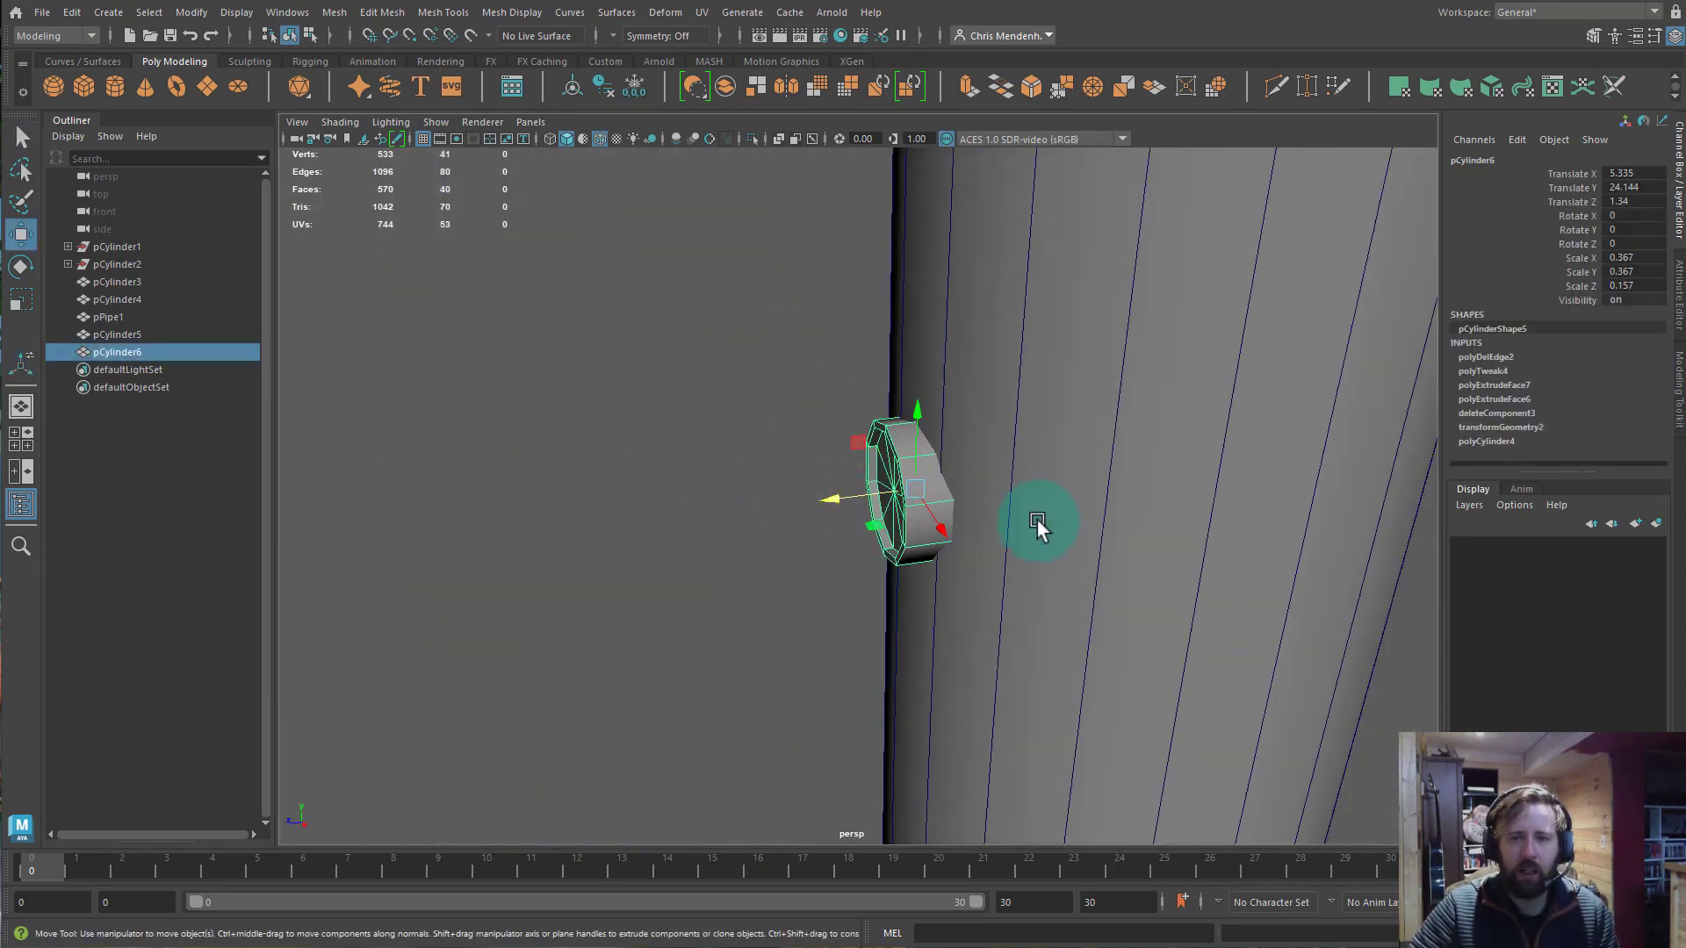
alt+drag(1036, 519, 903, 526)
drag(862, 415, 973, 534)
scroll(1293, 583, up, 8)
alt+drag(1200, 557, 973, 567)
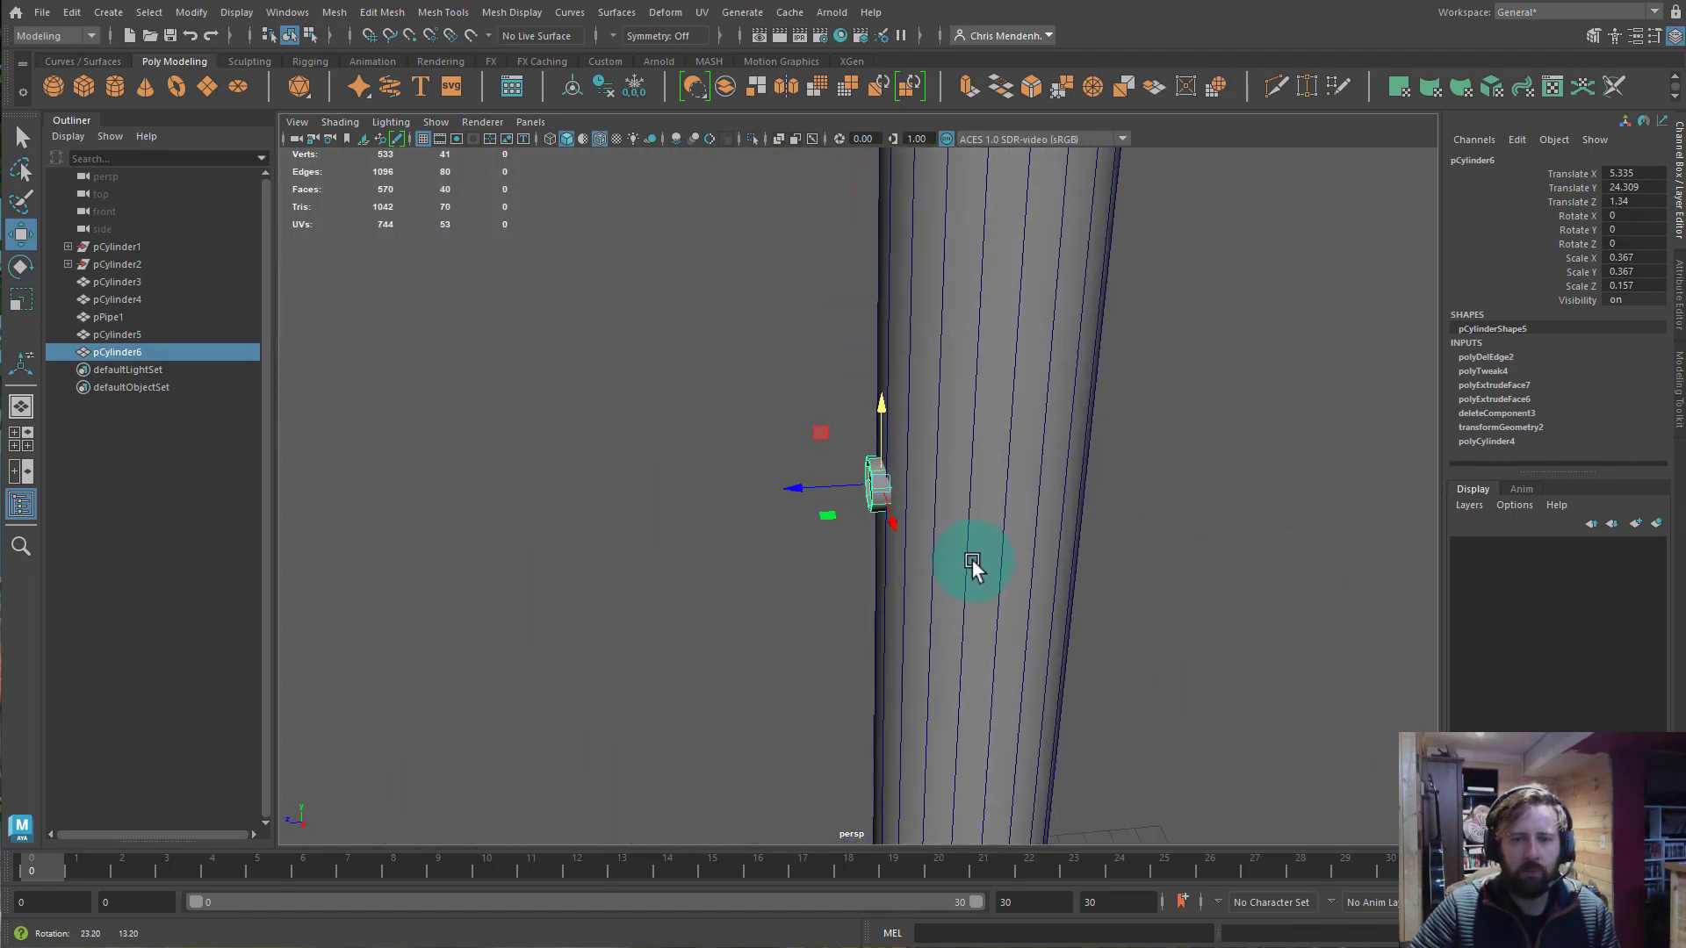
alt+drag(1023, 515, 1013, 515)
Duplicate the small cylinder, rotate the copy 180 degrees in Y, and place it on the tube's opposite side at Translate Z -1.333.
key(ctrl+d)
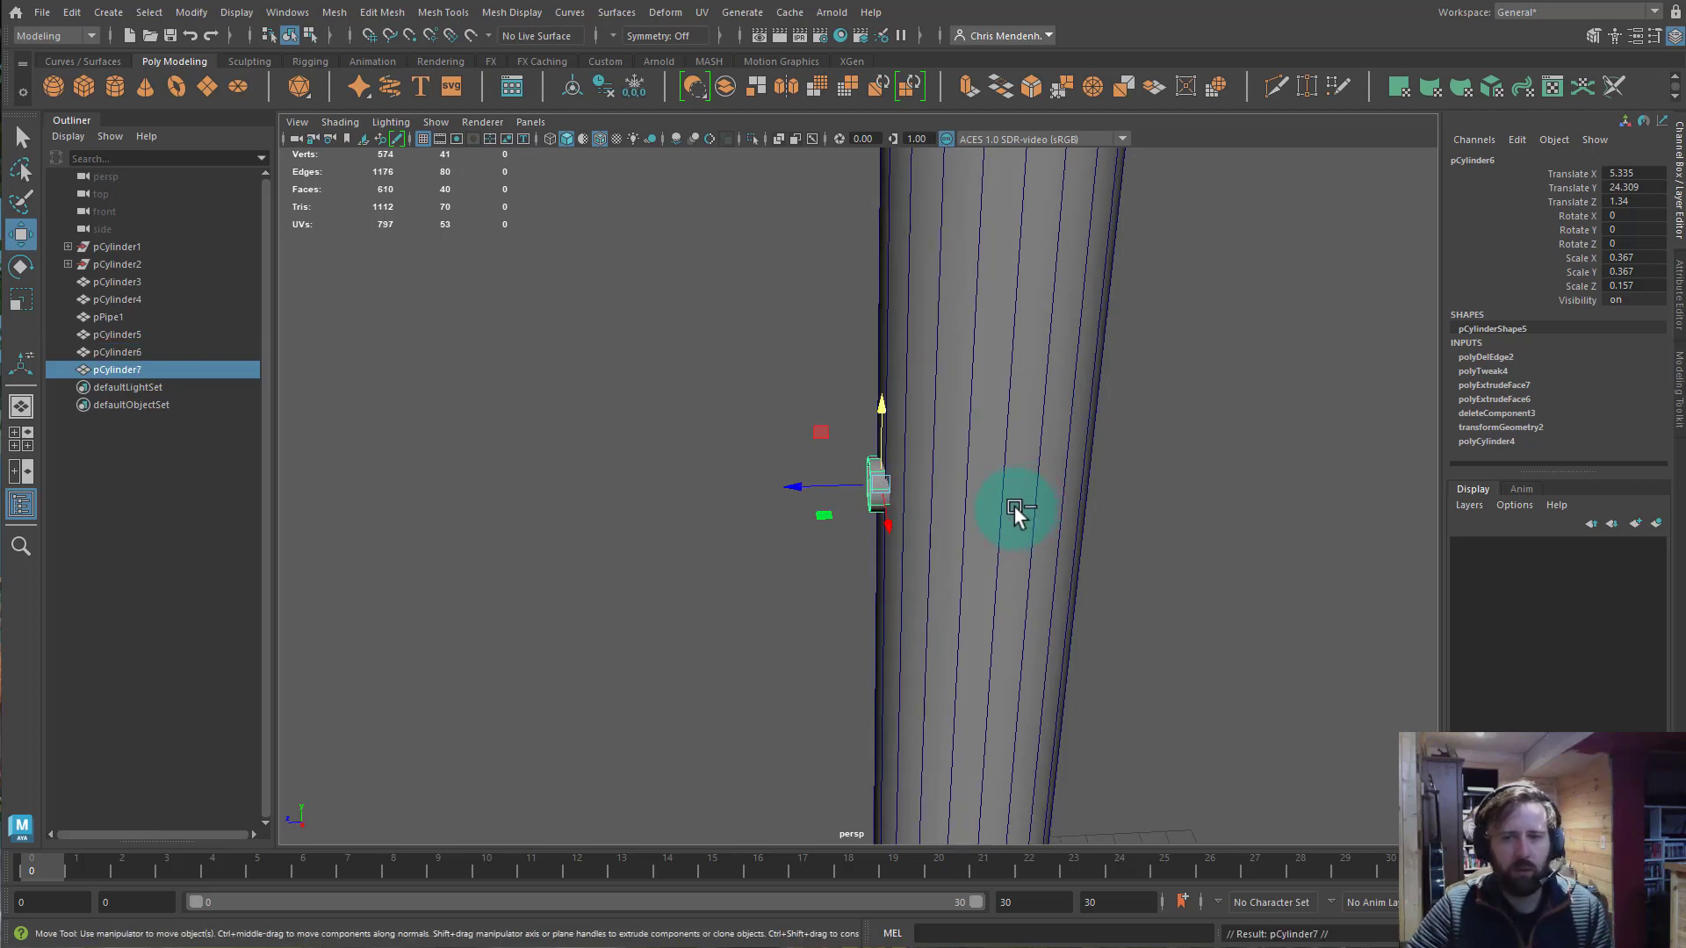
drag(799, 497, 737, 502)
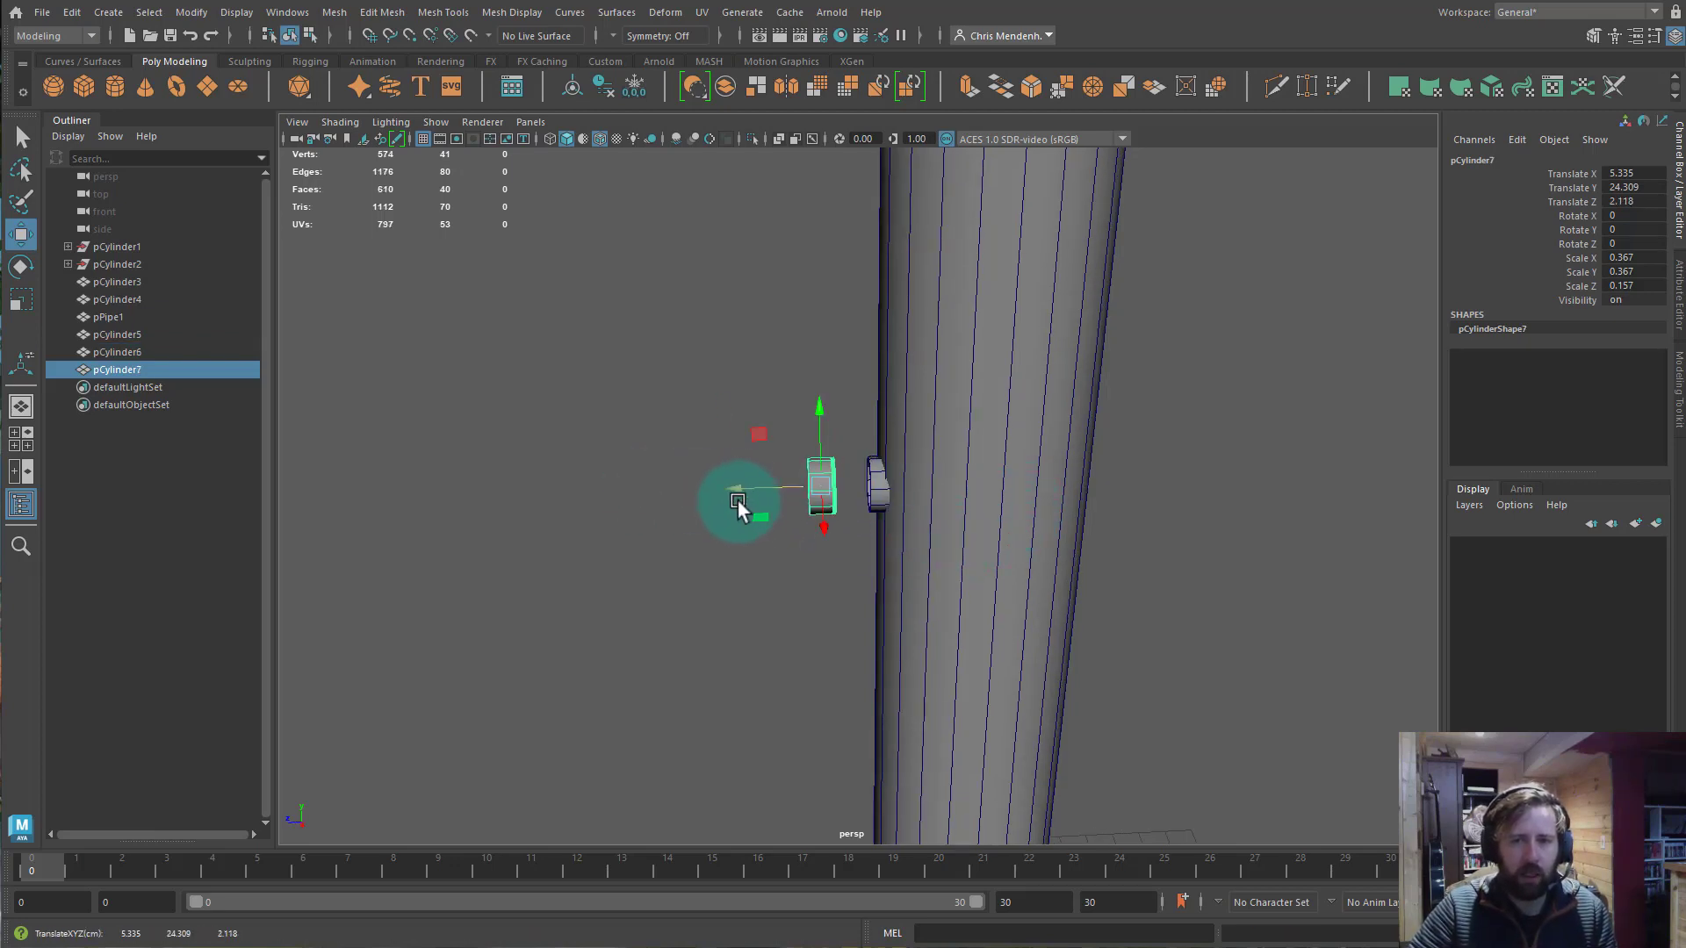
key(e)
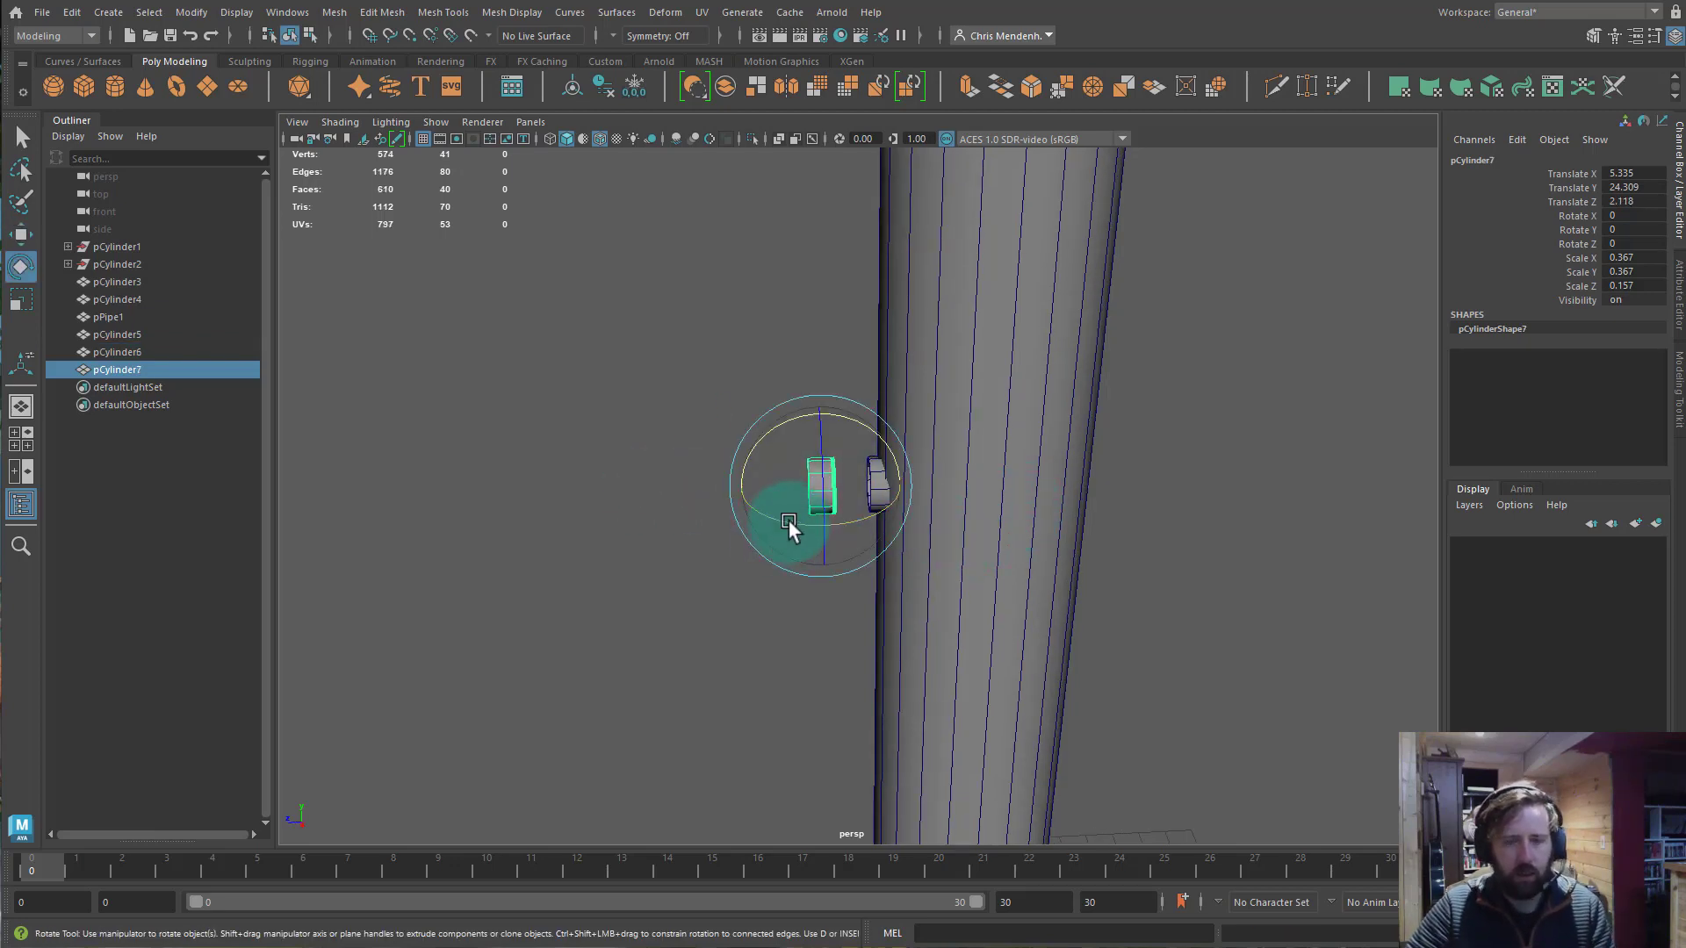
drag(789, 527, 1176, 492)
key(w)
Select the tube together with both small cylinders and isolate them in the view.
alt+drag(1181, 584, 1113, 689)
shift+click(938, 571)
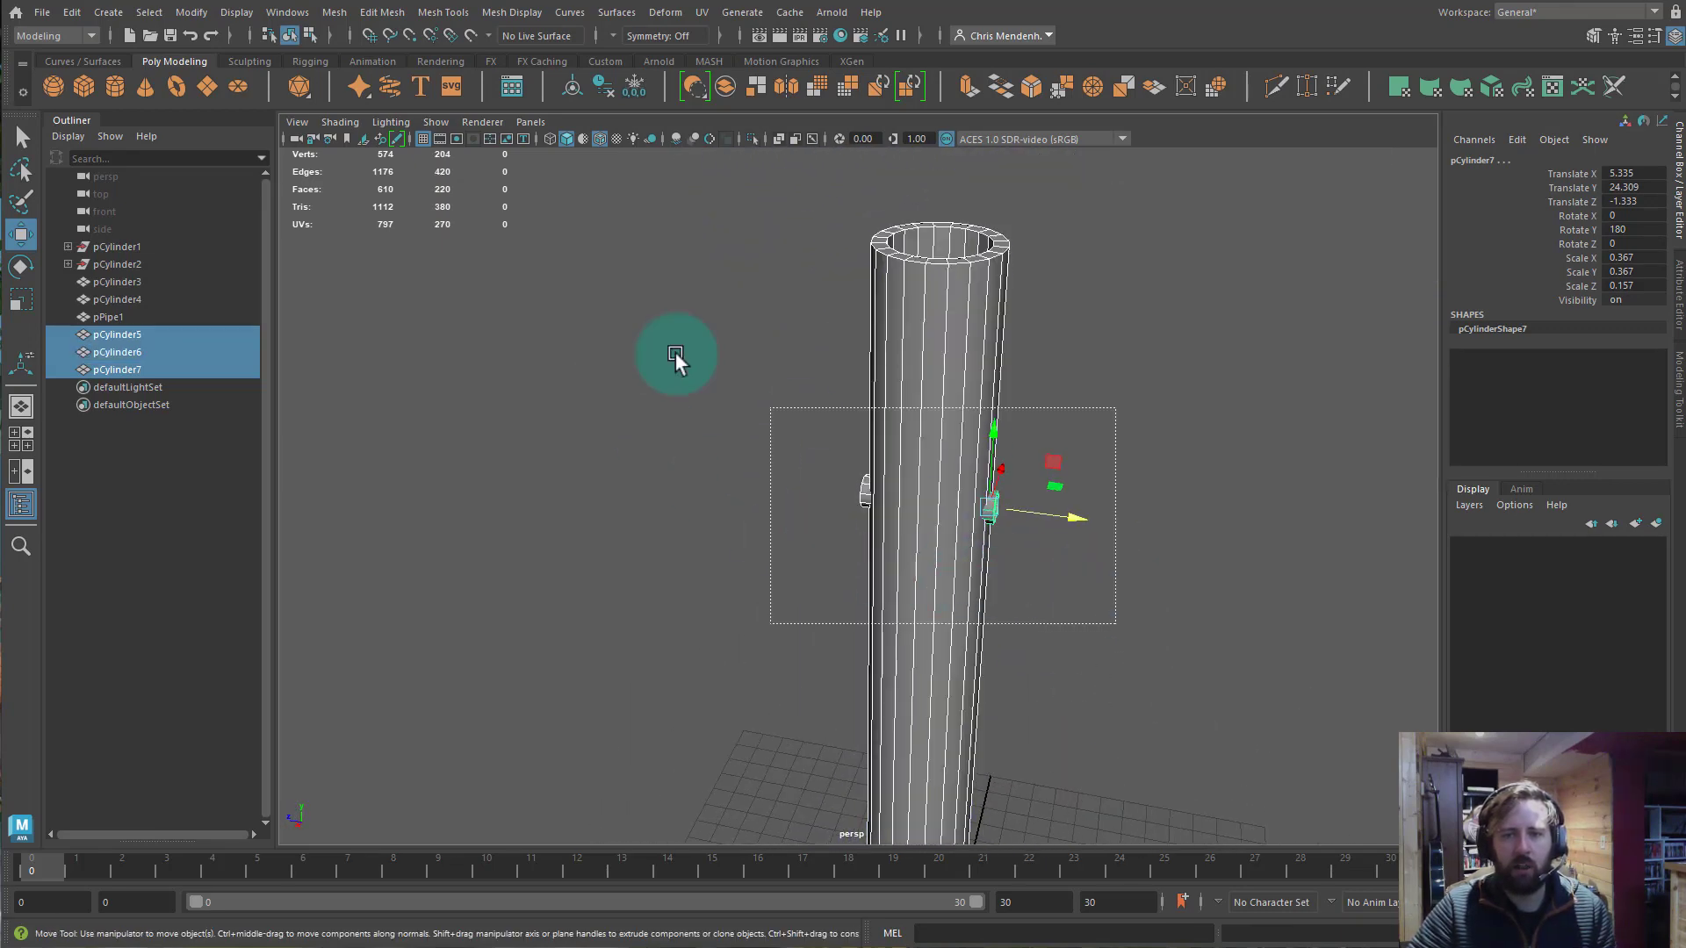
key(ctrl+1)
alt+drag(1070, 418, 851, 531)
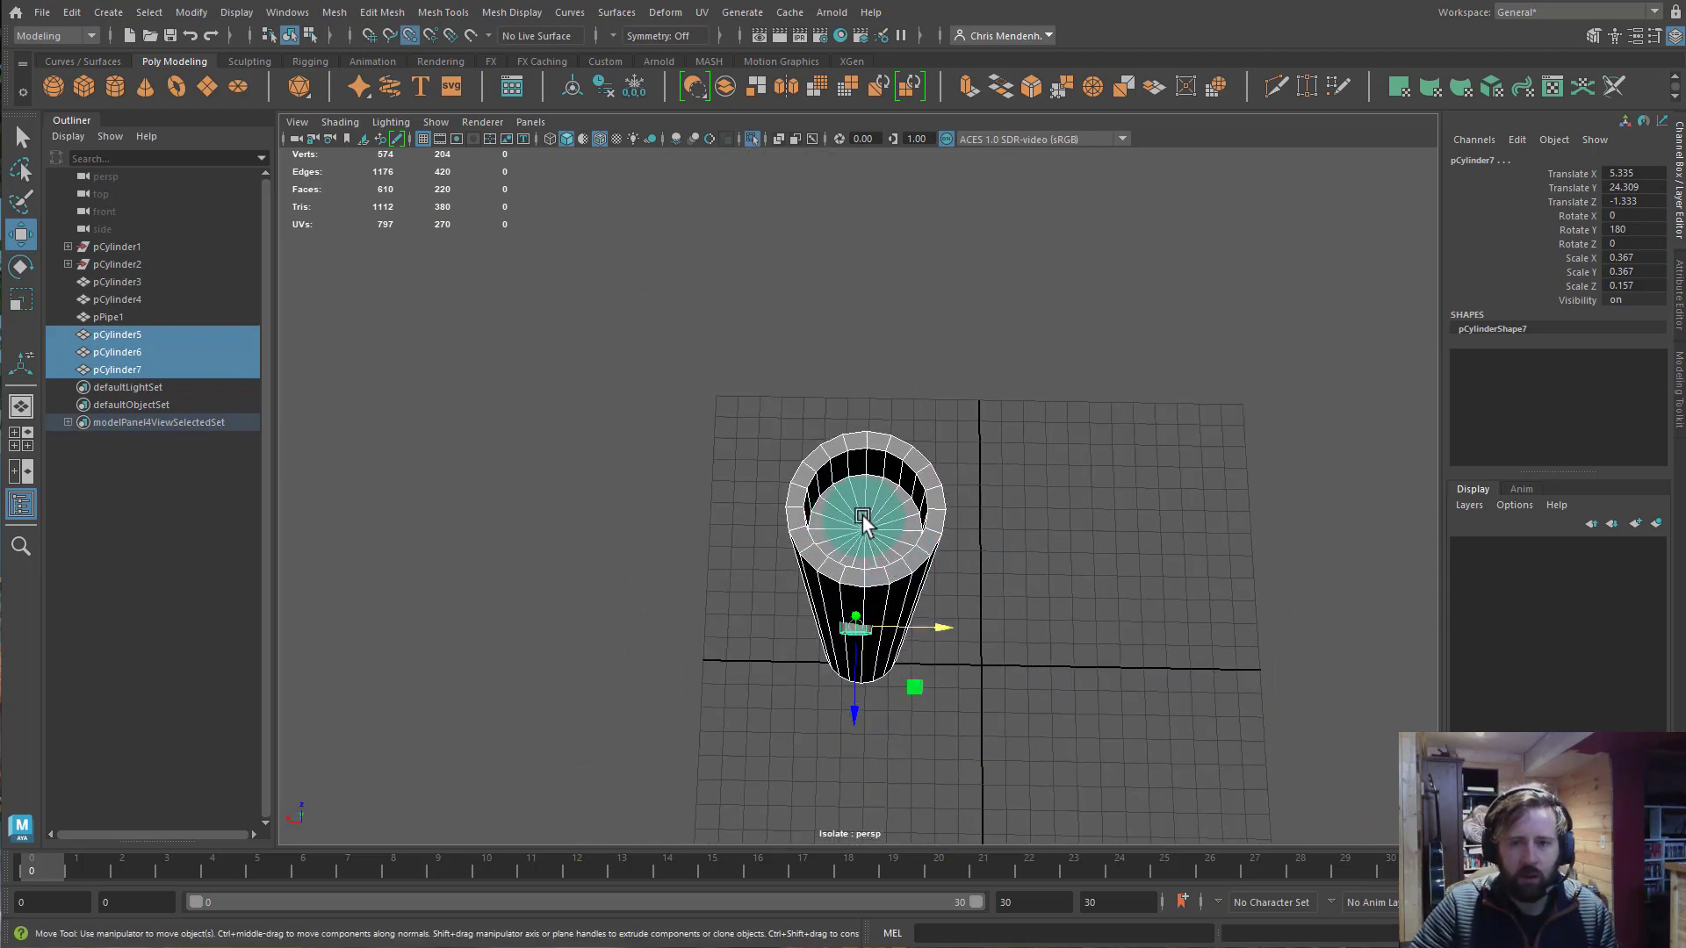
middle_drag(861, 519, 869, 531)
key(ctrl+z)
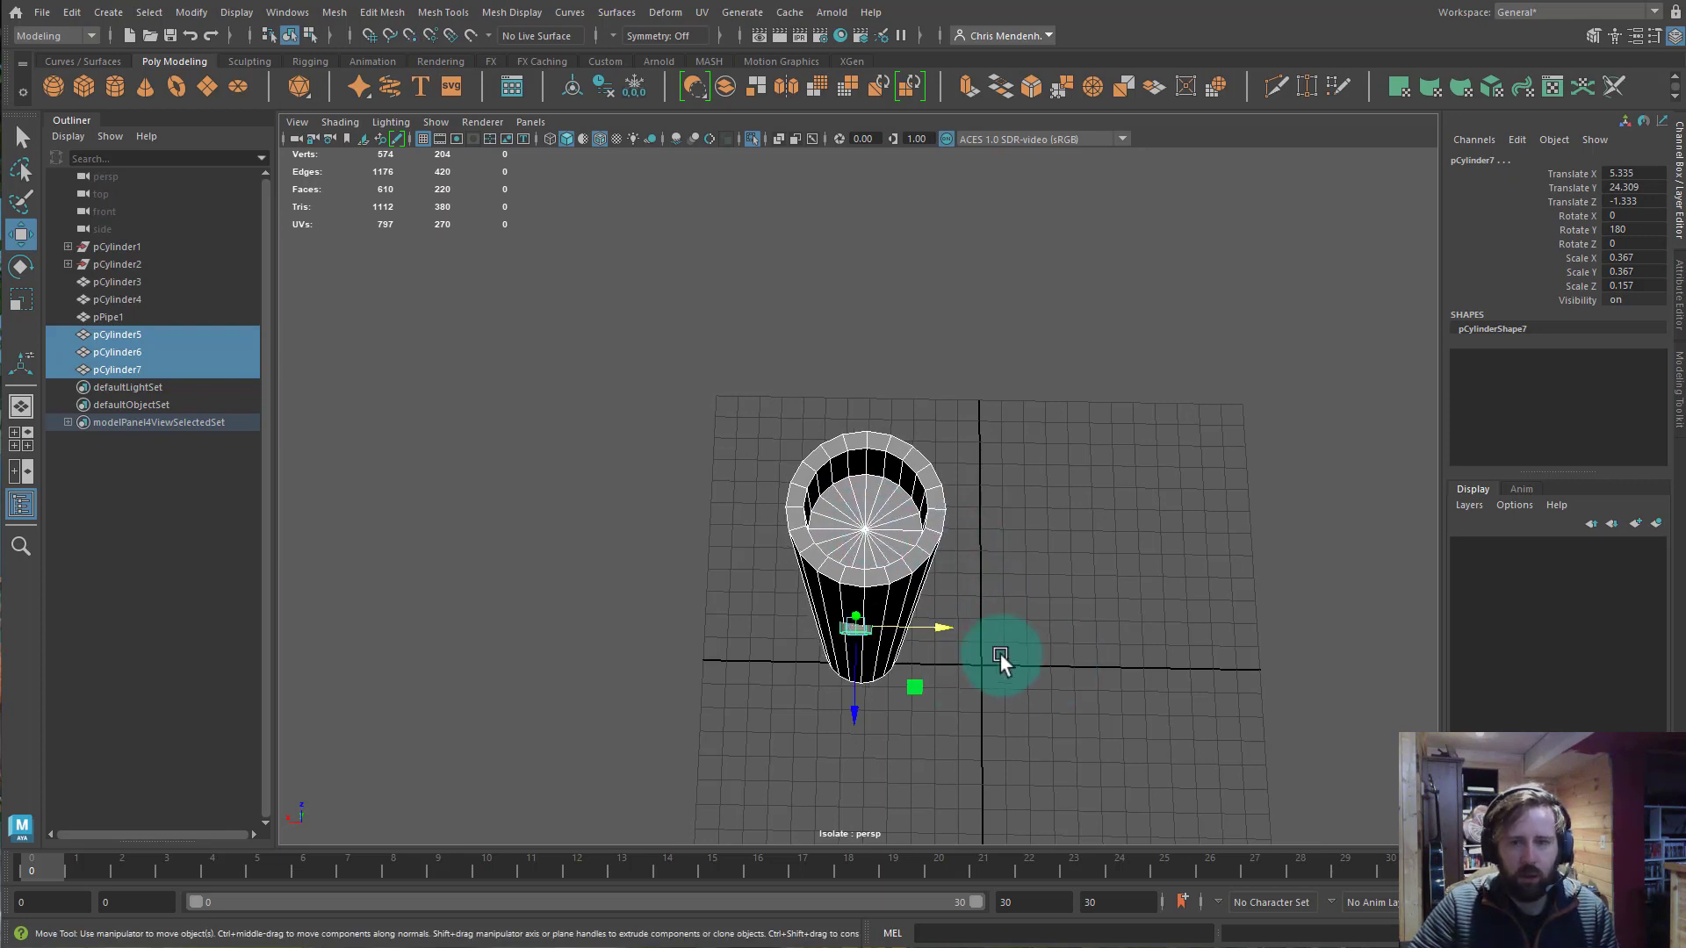
Snap the duplicated rear cylinder along X to the tube's centre vertex, at a Translate X of 5.18.
click(1001, 660)
click(862, 634)
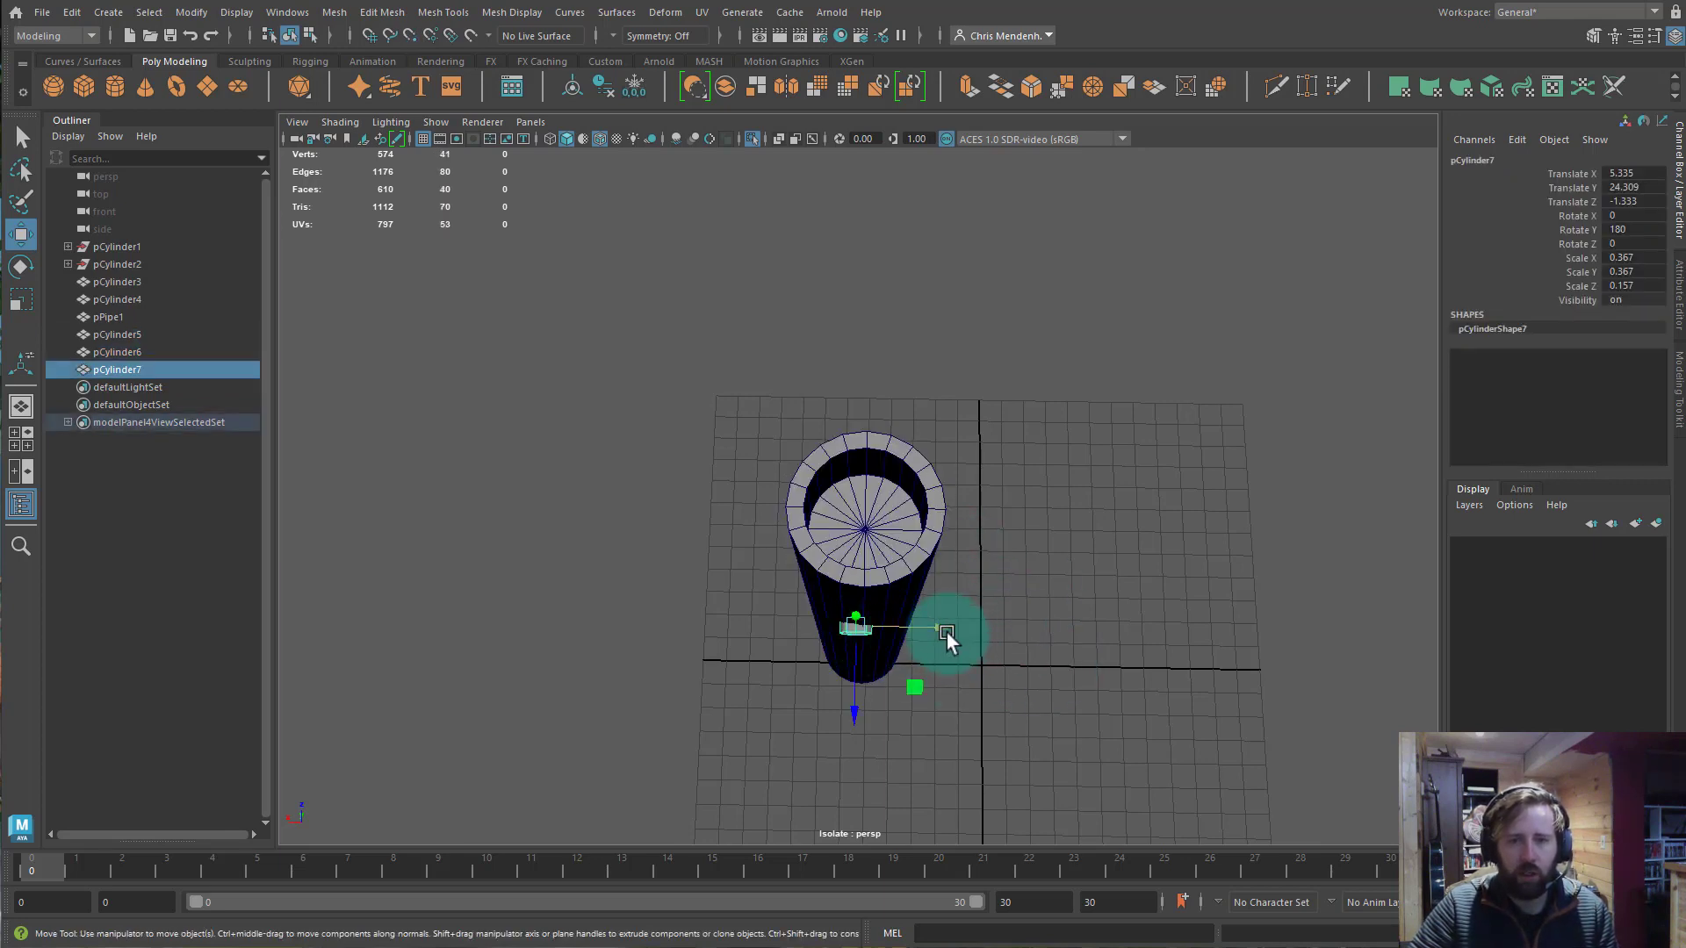
drag(947, 632, 957, 634)
click(840, 524)
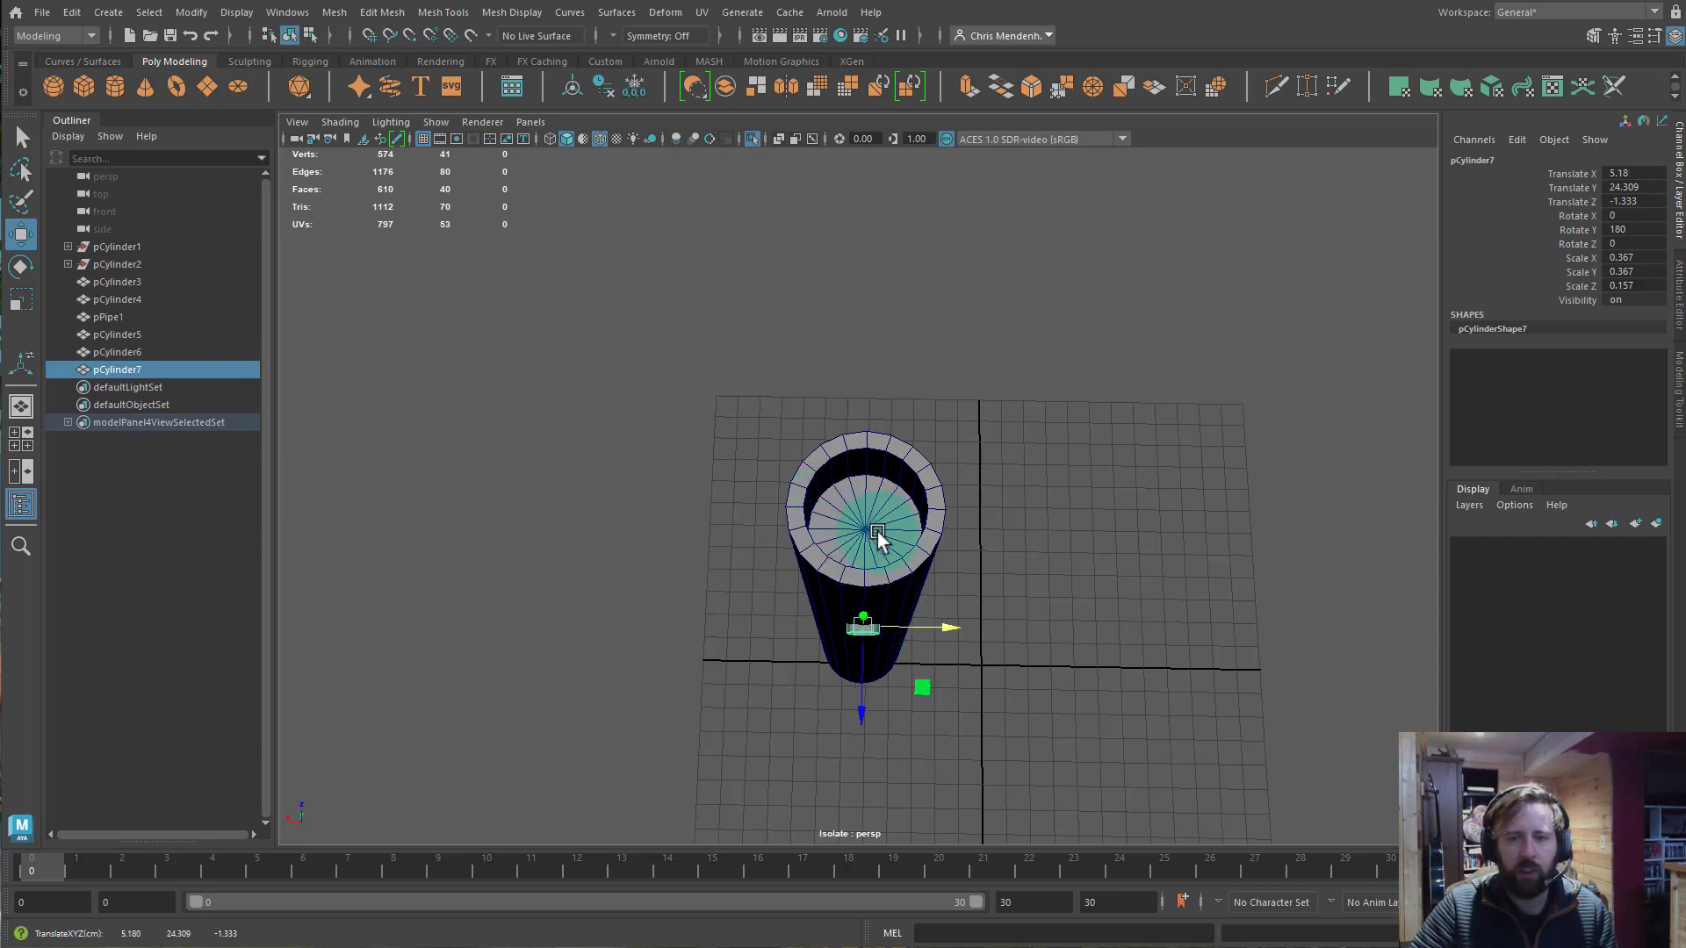
alt+drag(876, 599, 902, 512)
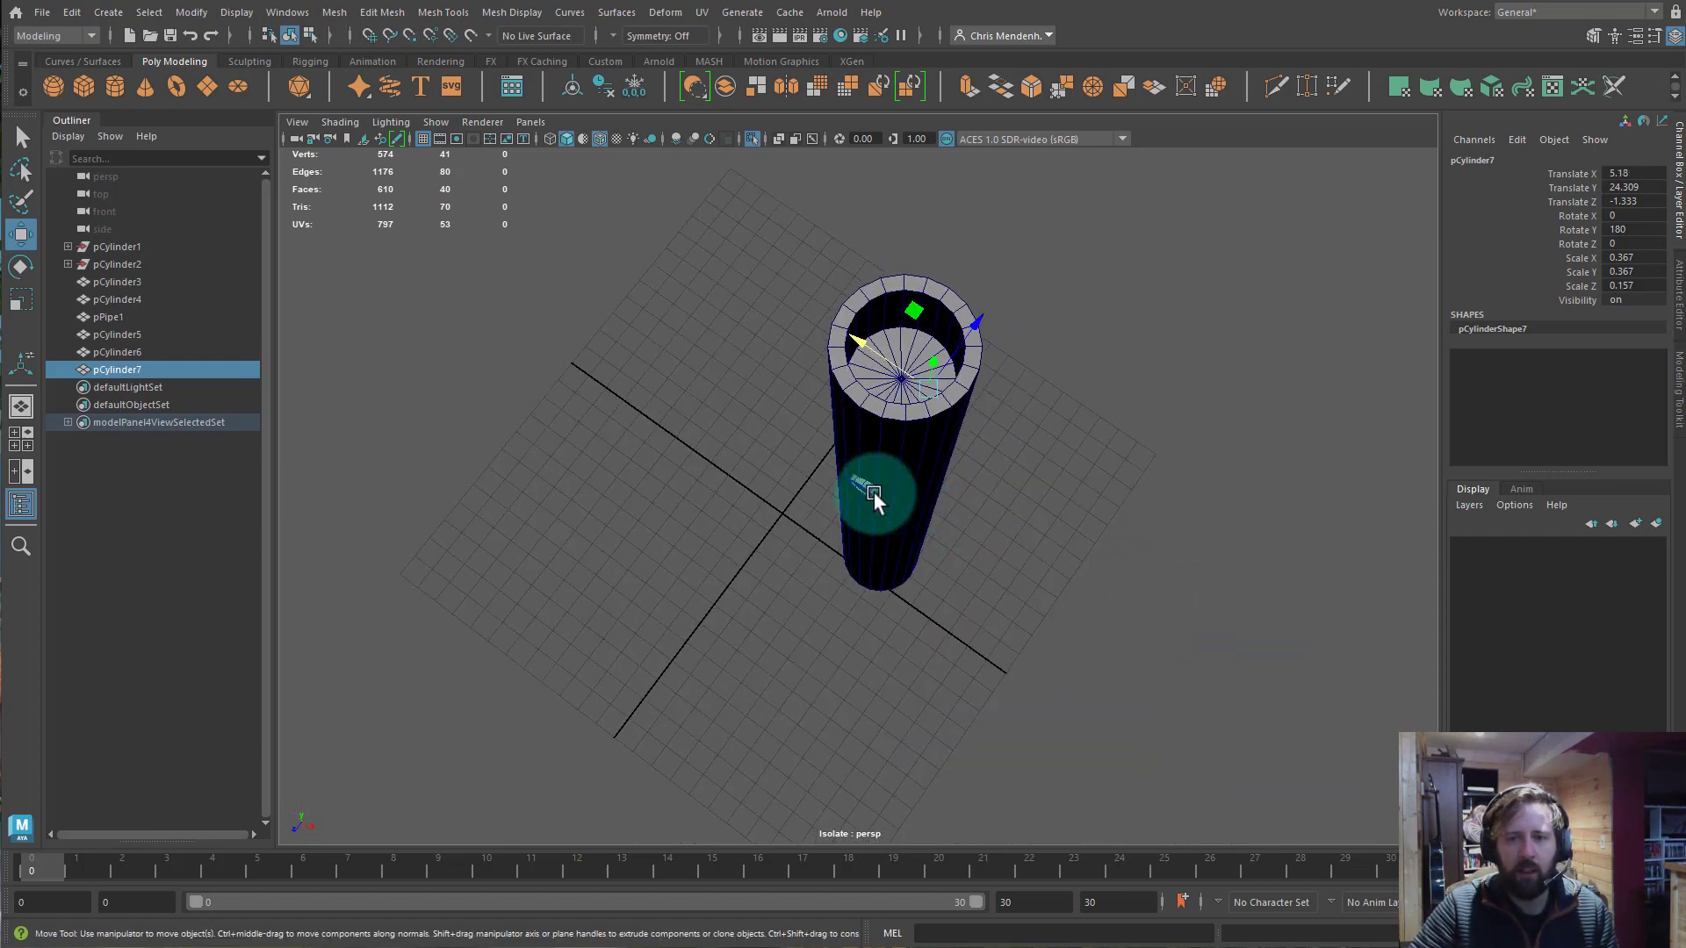
Snap the front small cylinder along X to the tube's centre vertex, at a Translate X of 5.18.
click(874, 493)
alt+drag(975, 575, 1009, 609)
drag(941, 529, 900, 412)
key(v)
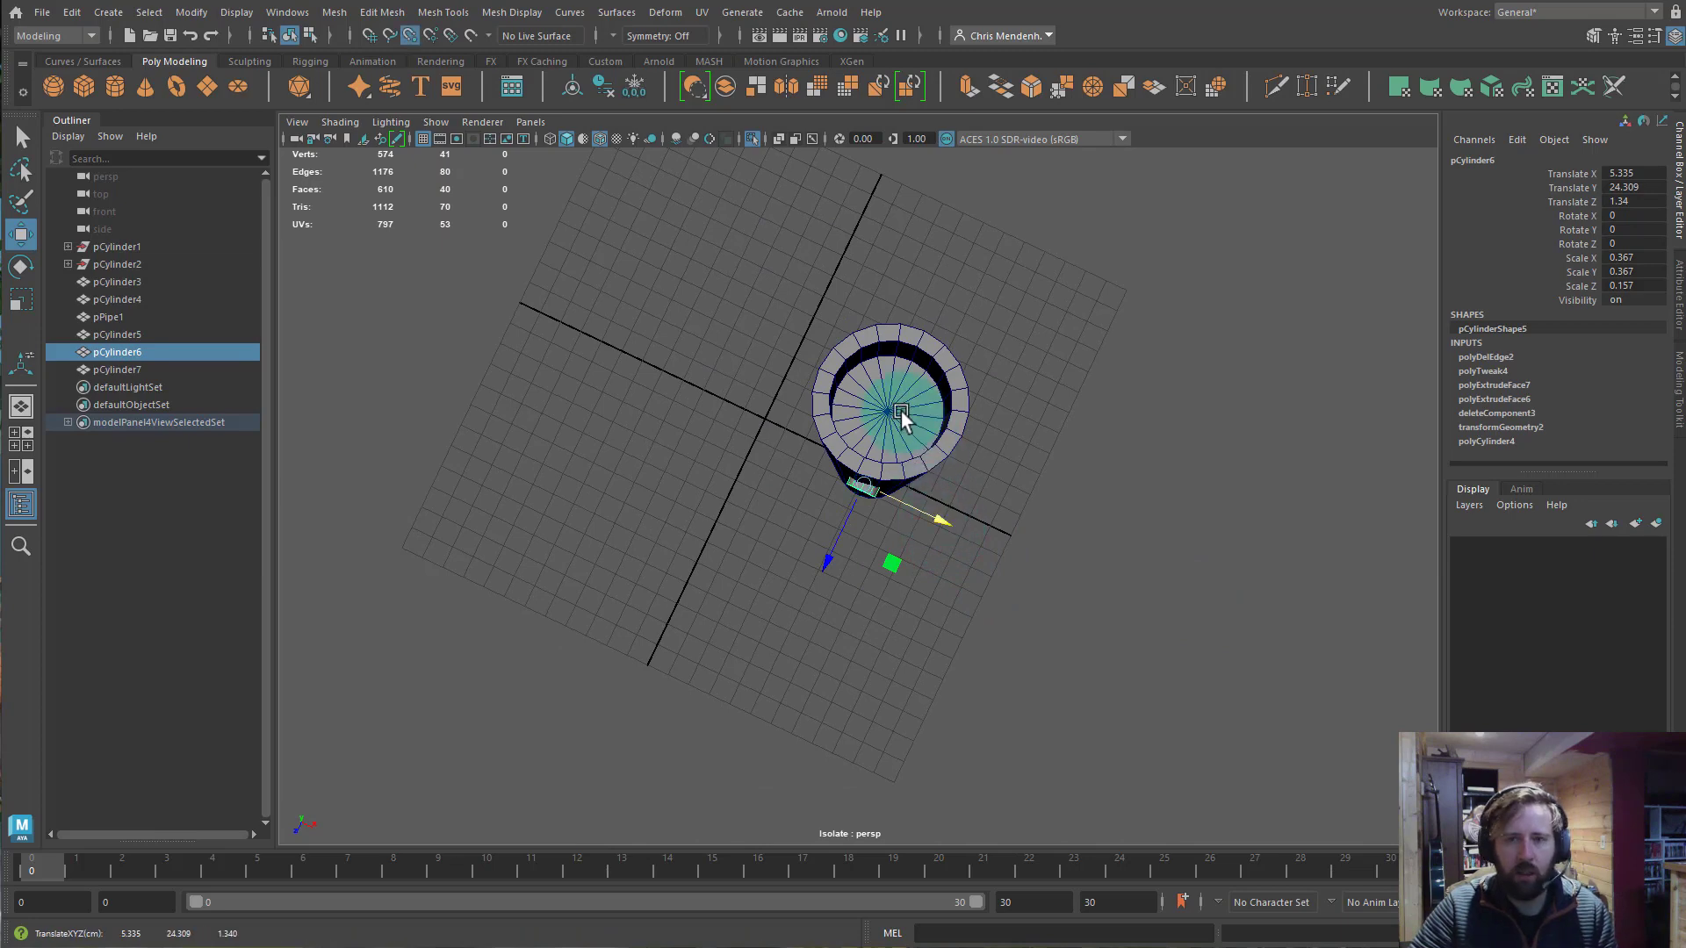
mouse_move(901, 413)
middle_down()
mouse_move(876, 404)
mouse_move(892, 414)
middle_up()
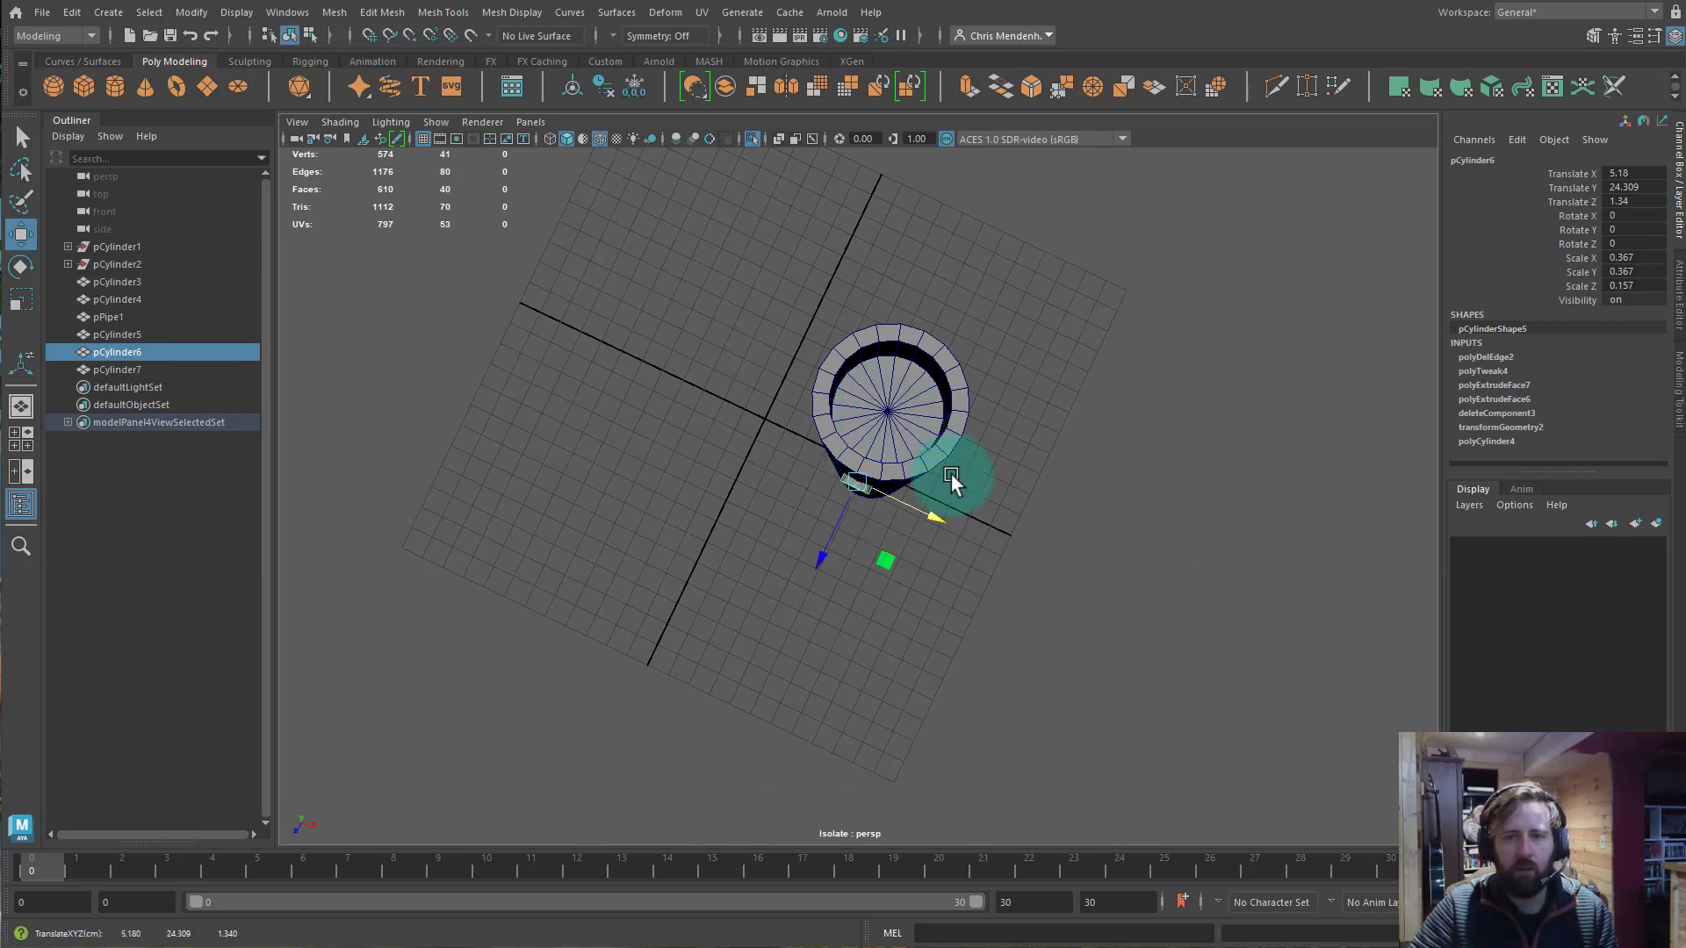
Combine the tube and both small cylinders into a single mesh and turn off isolation.
alt+drag(951, 476, 878, 496)
drag(790, 377, 1080, 569)
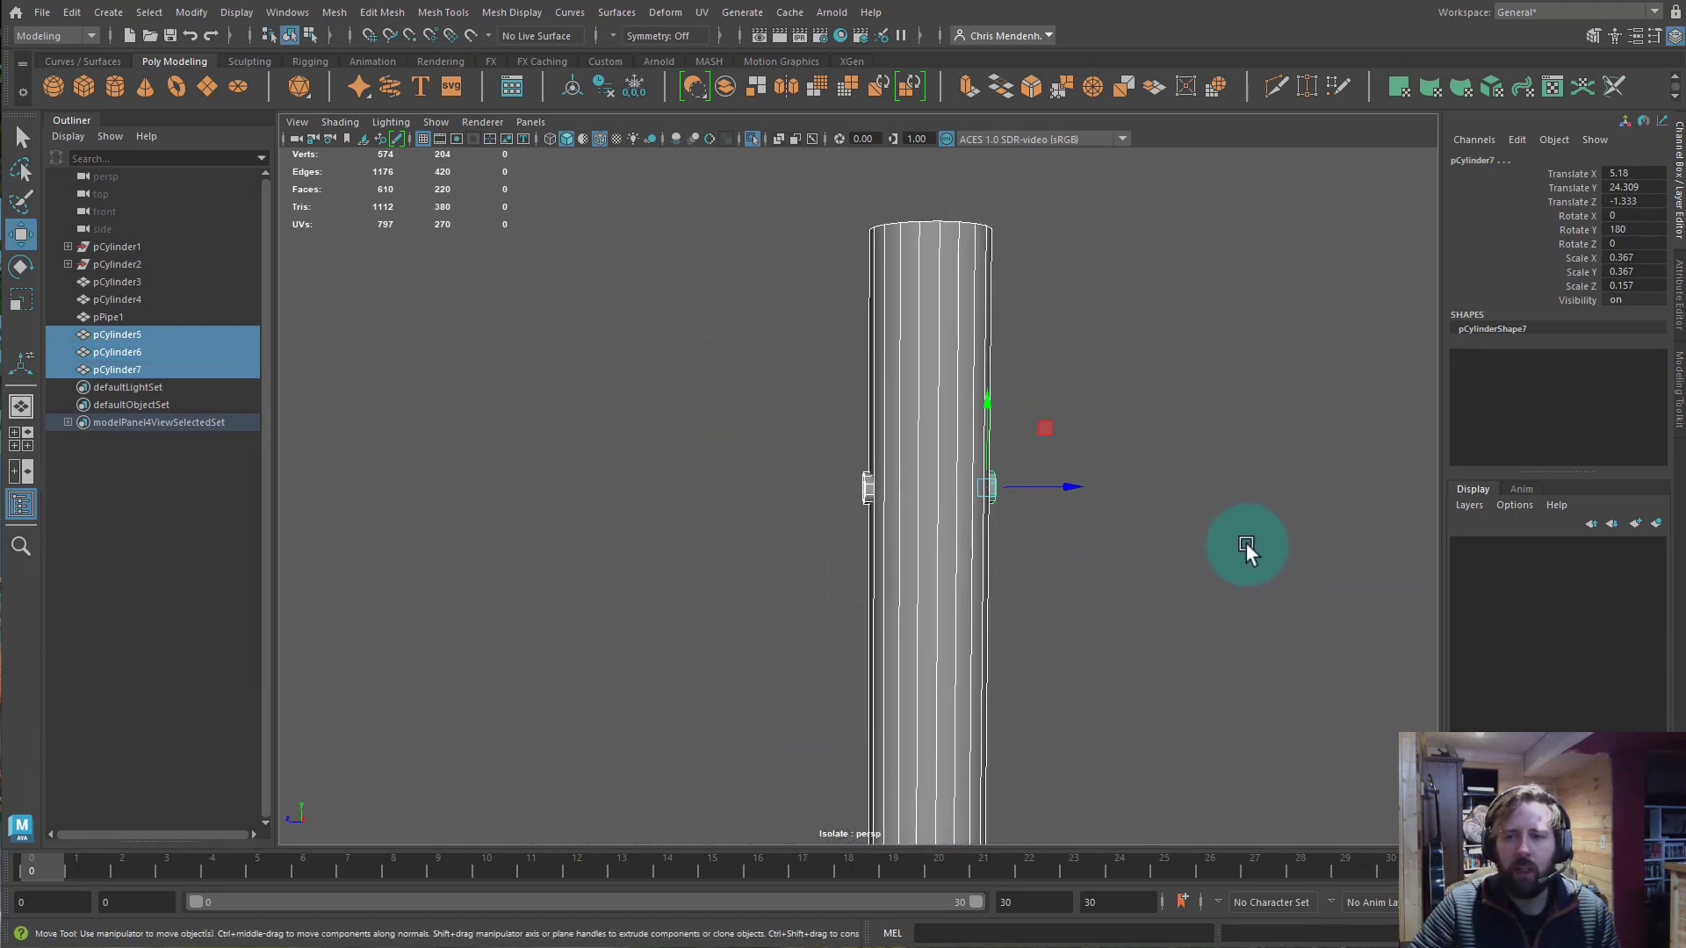
click(1678, 338)
click(1678, 384)
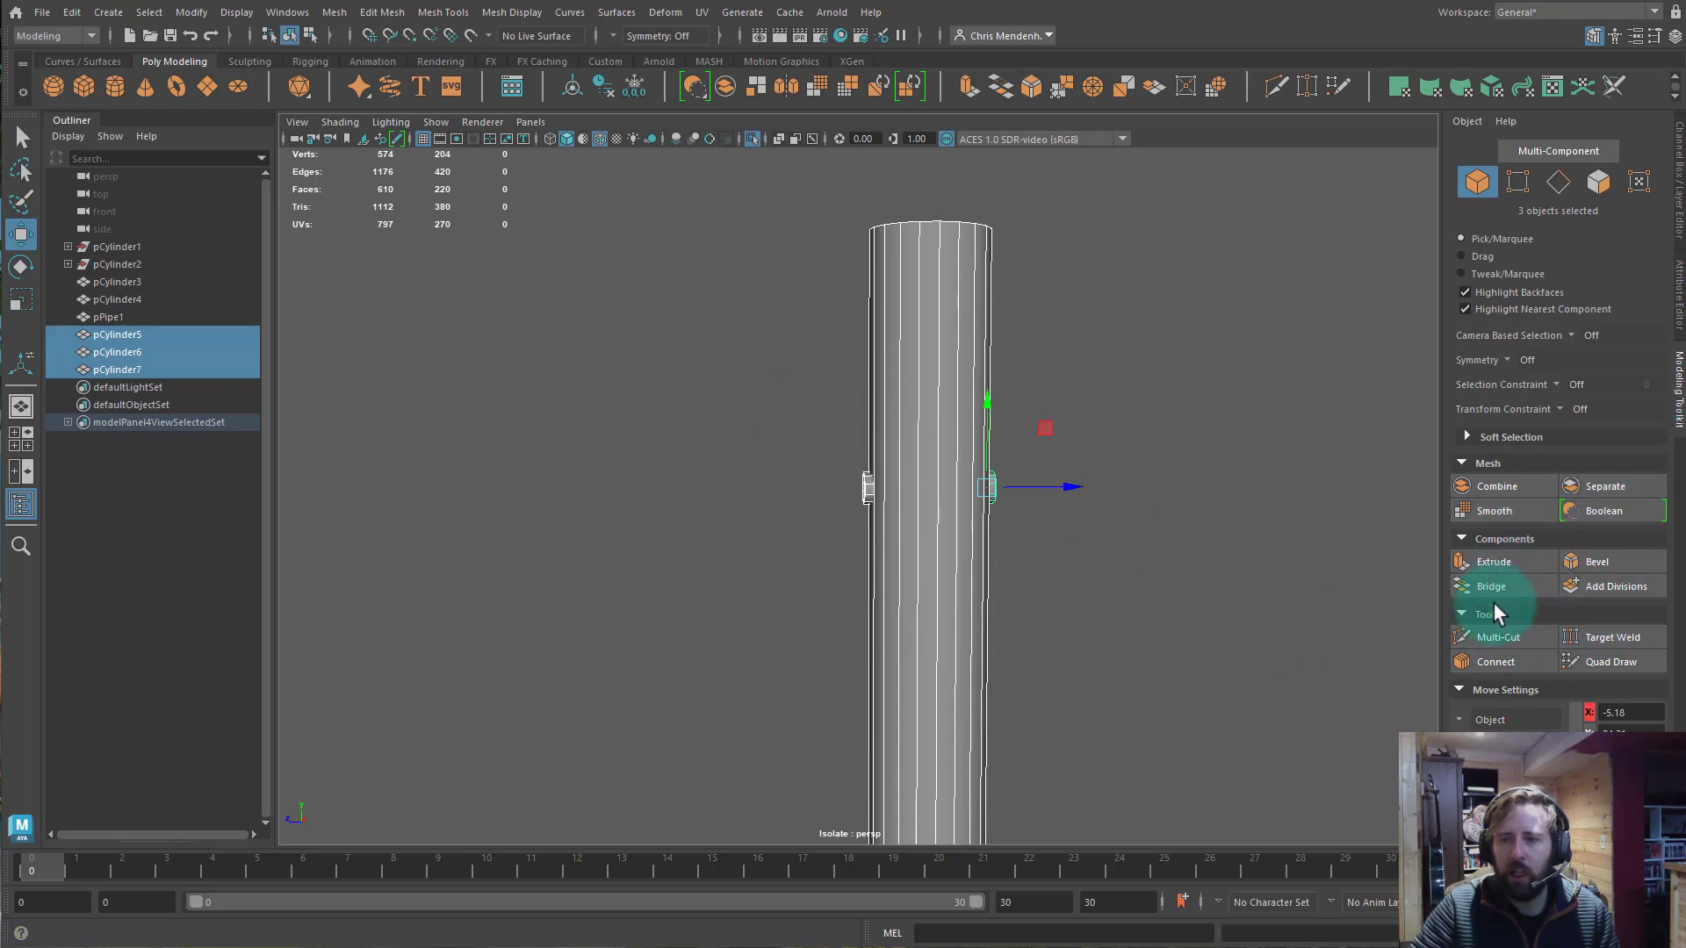
click(1492, 487)
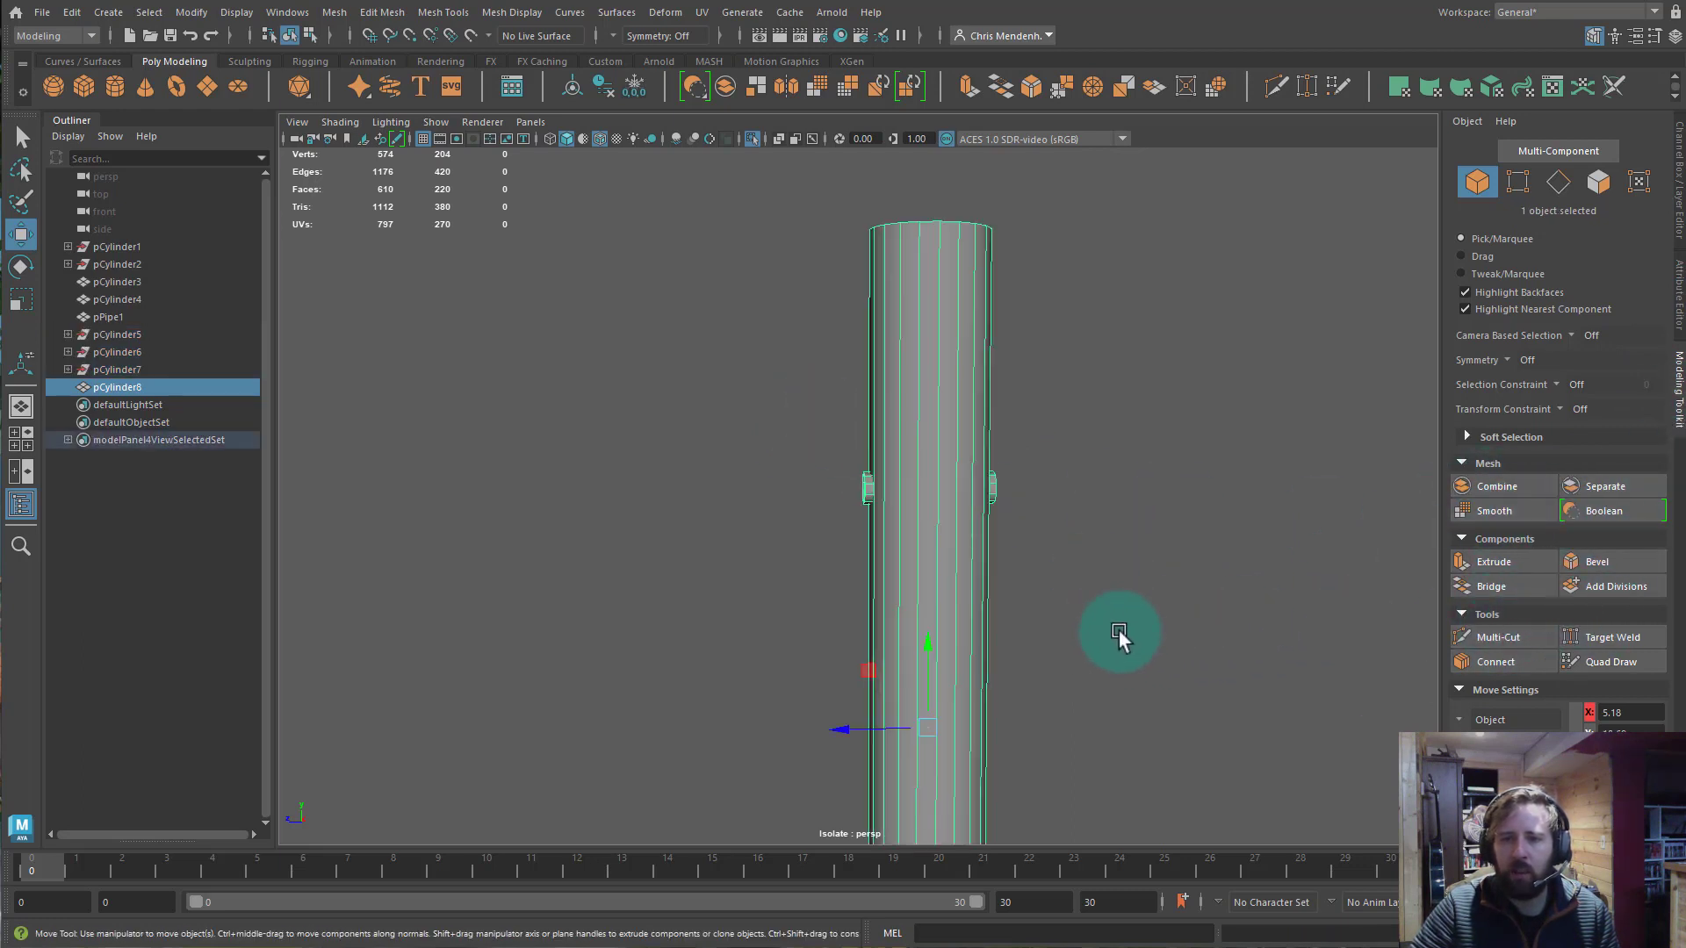
click(841, 446)
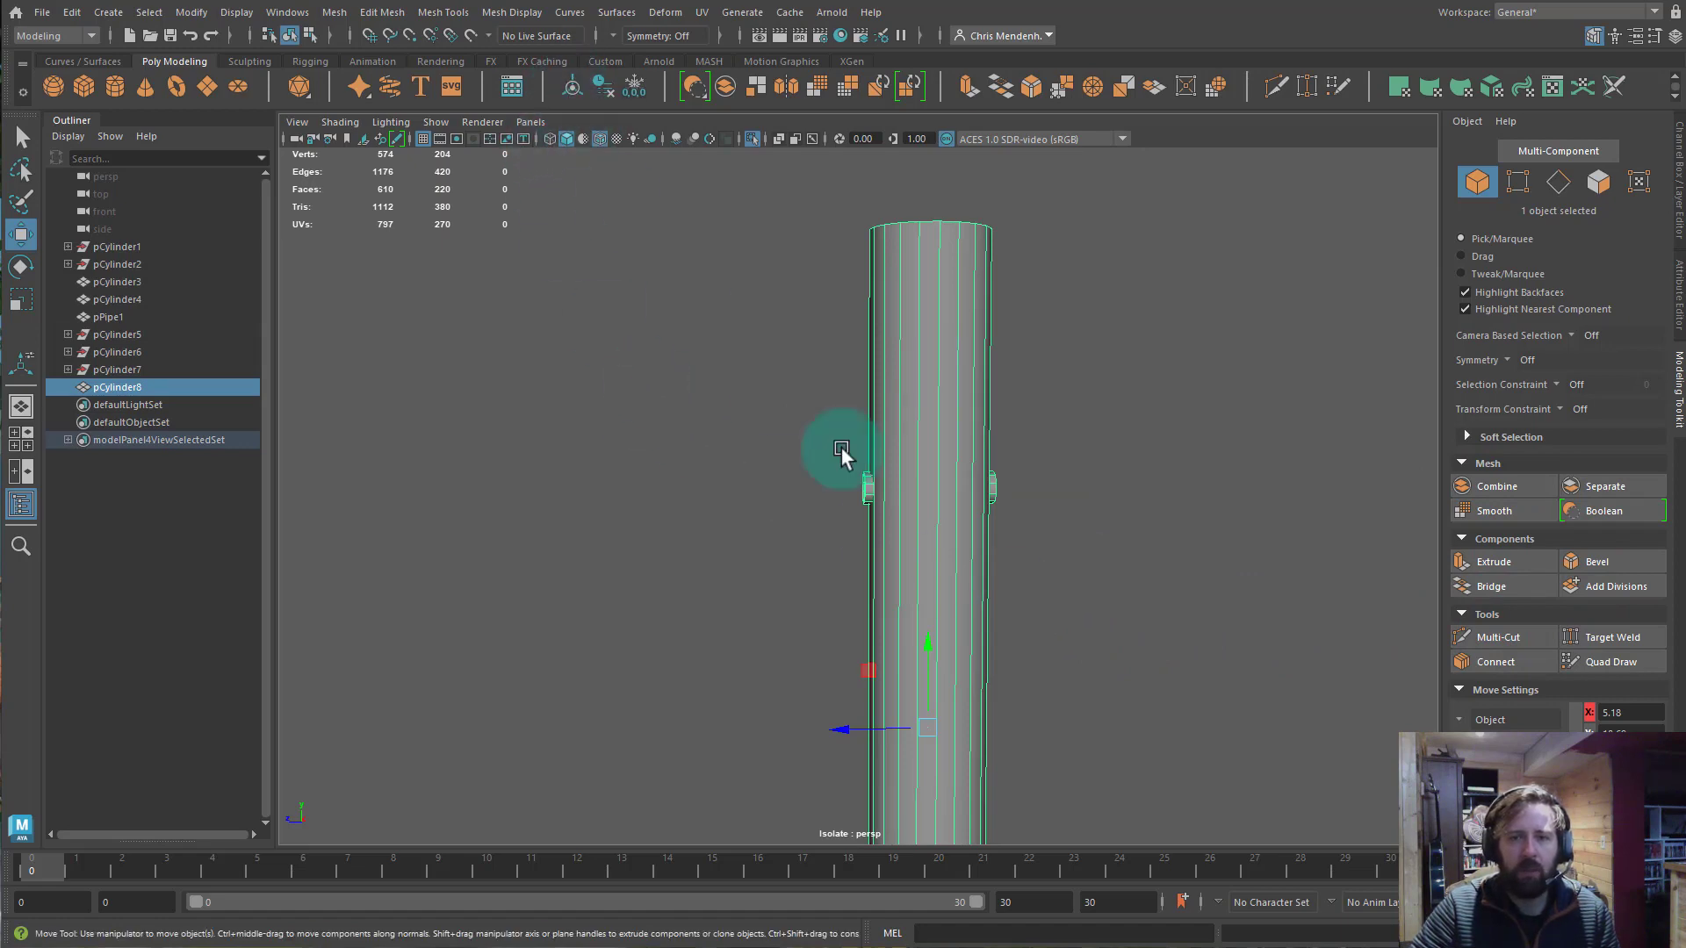
alt+drag(682, 425, 856, 452)
alt+right_drag(856, 452, 743, 455)
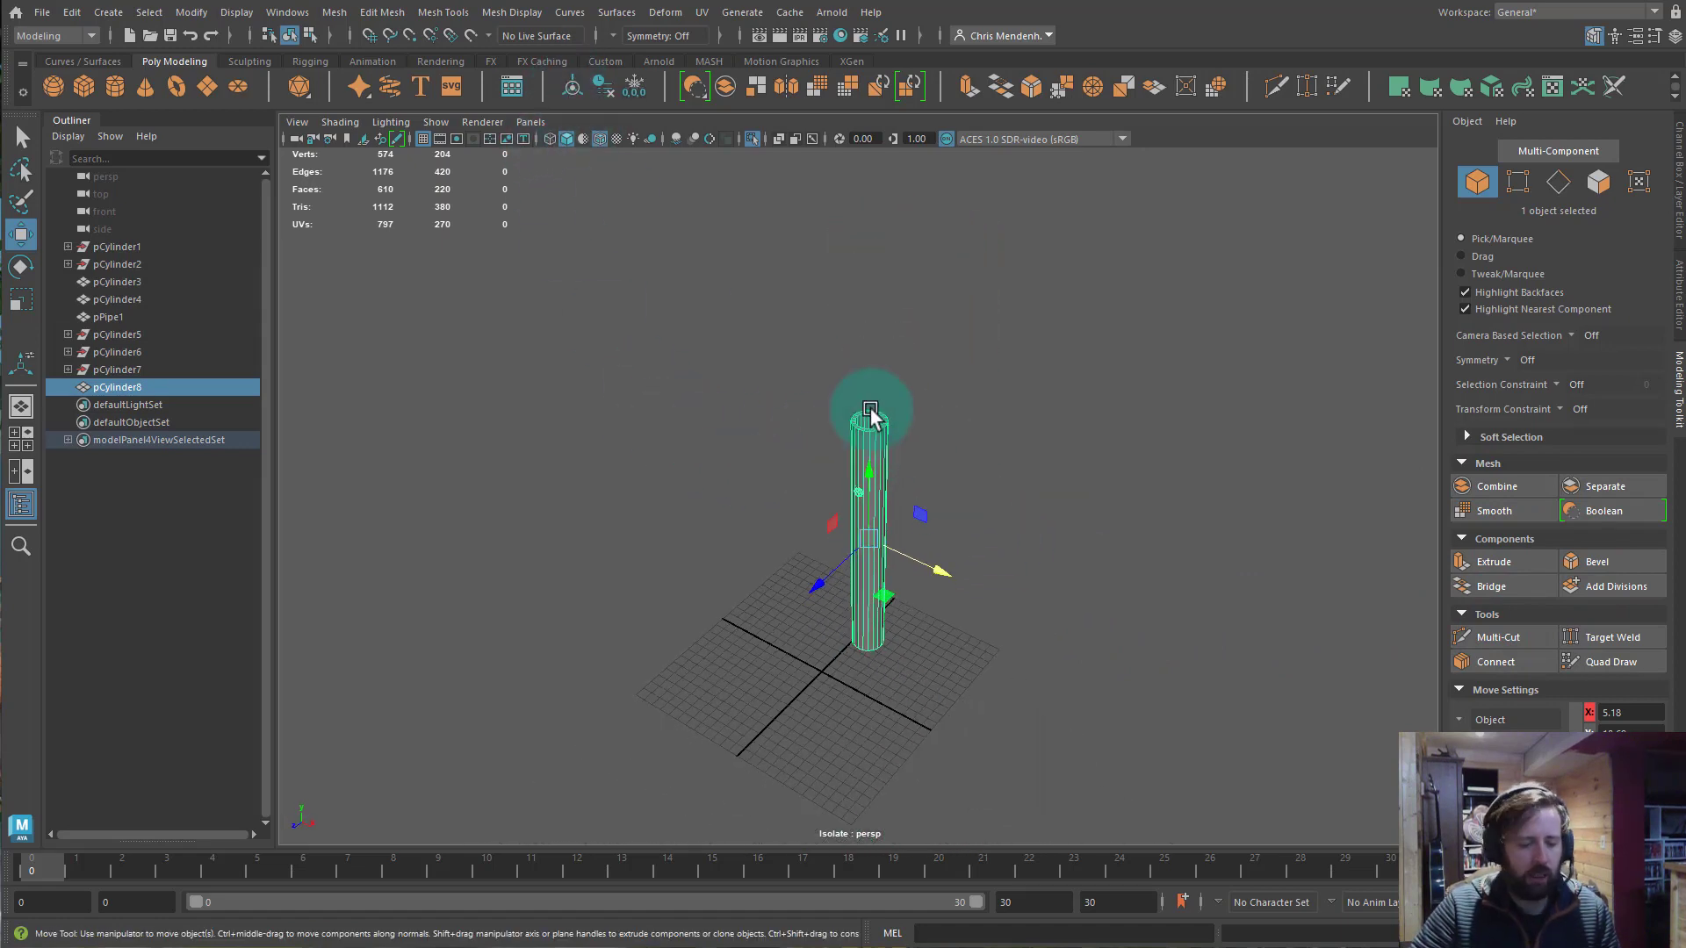
key(ctrl+1)
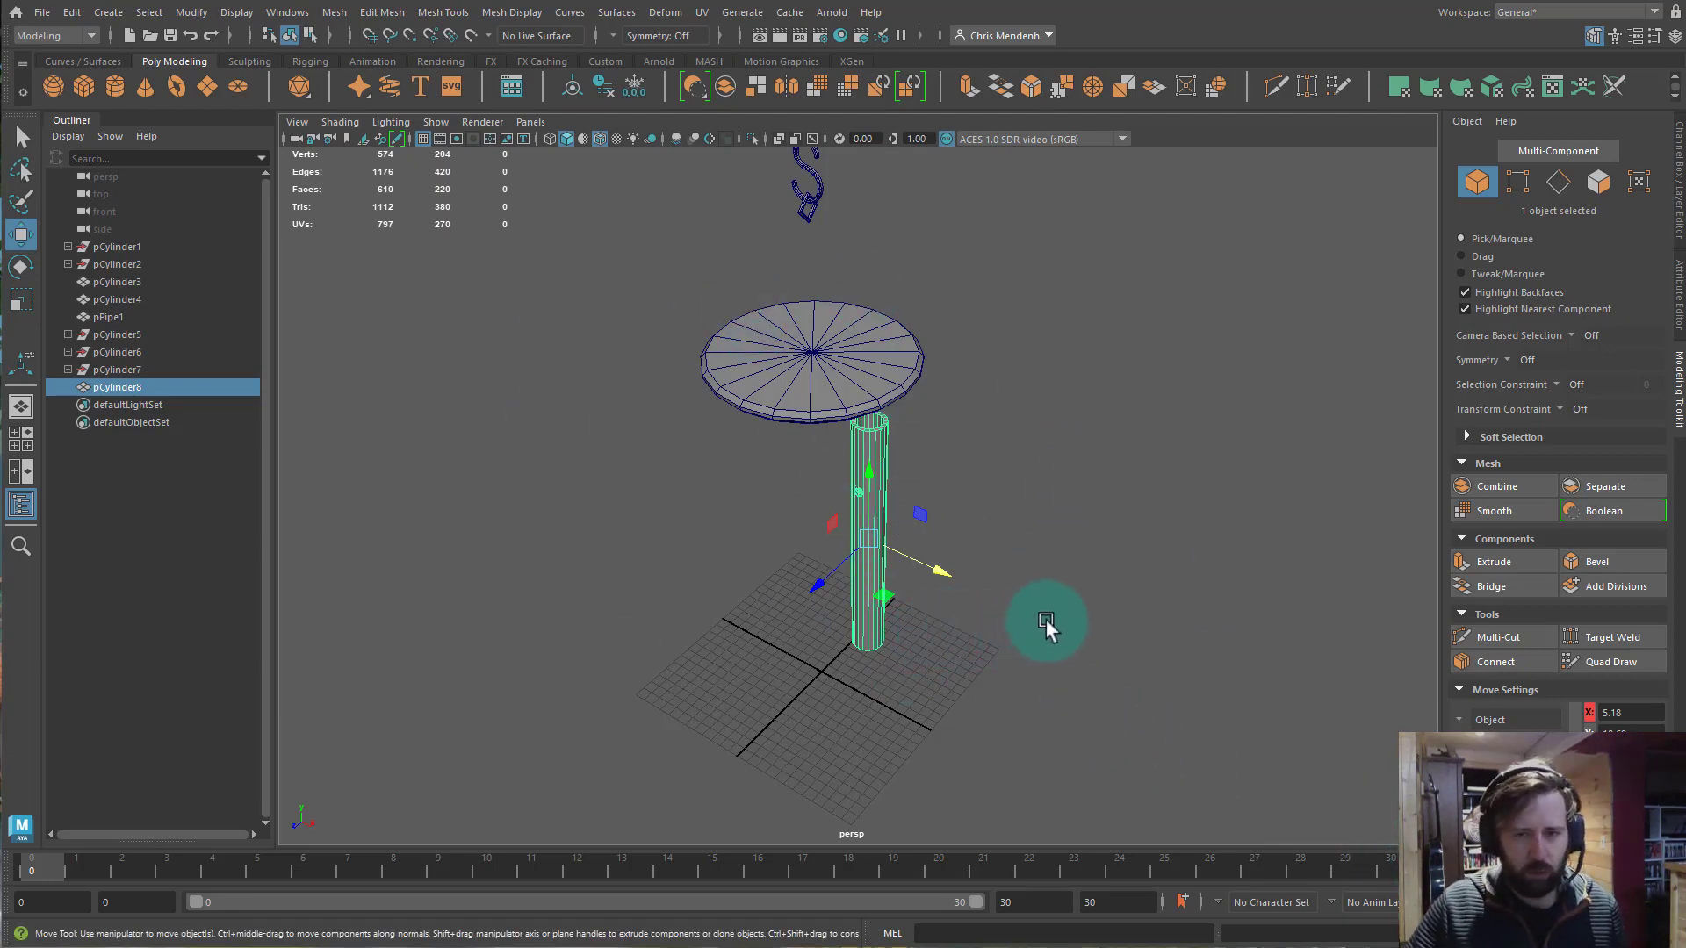
Move the combined tube's pivot along X and vertex-snap it to the disc's centre at X 0.
alt+drag(1045, 629, 834, 493)
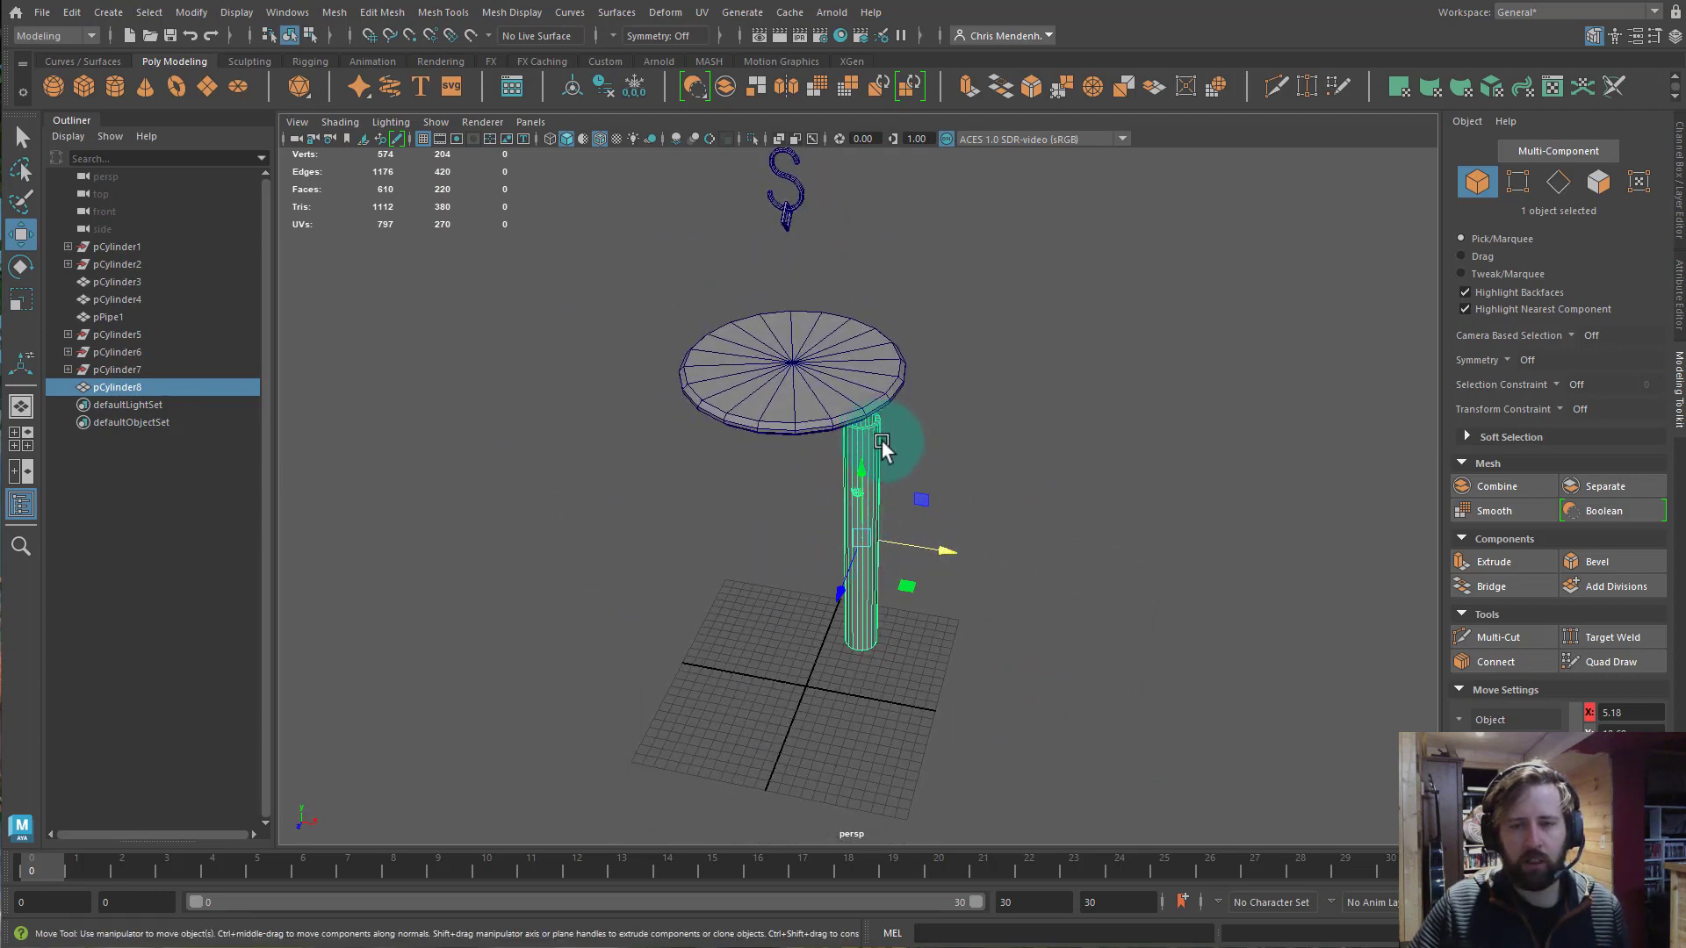
mouse_move(1064, 598)
alt+mouse_down()
mouse_move(1036, 597)
mouse_move(1048, 614)
alt+mouse_up()
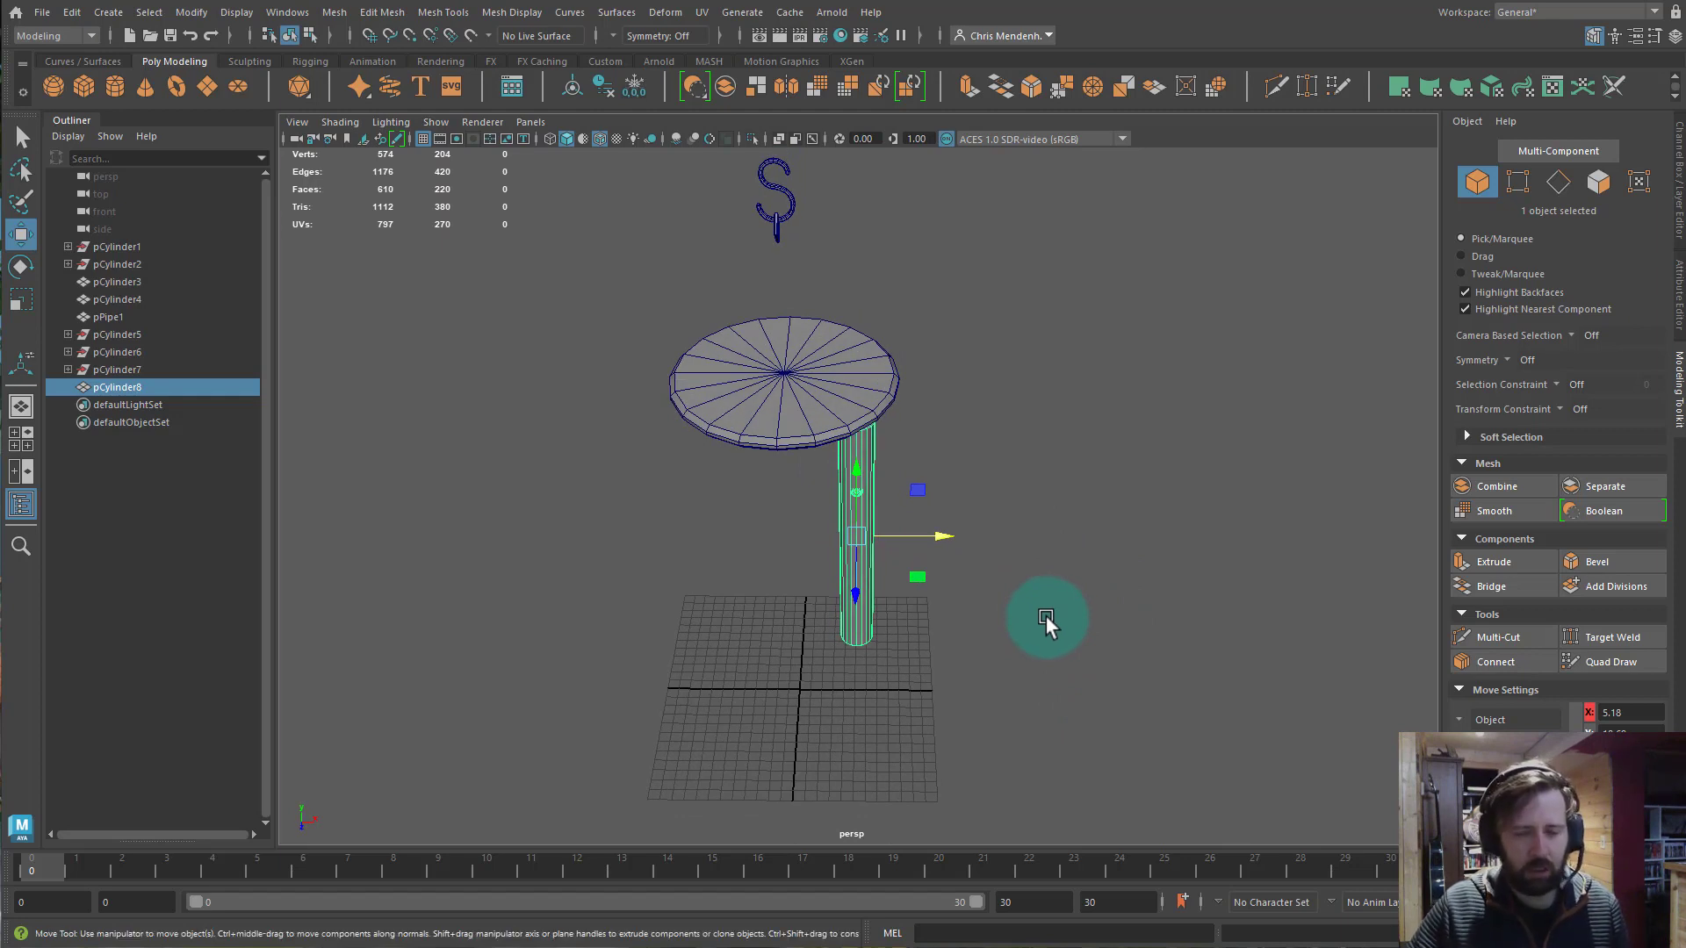
key(d)
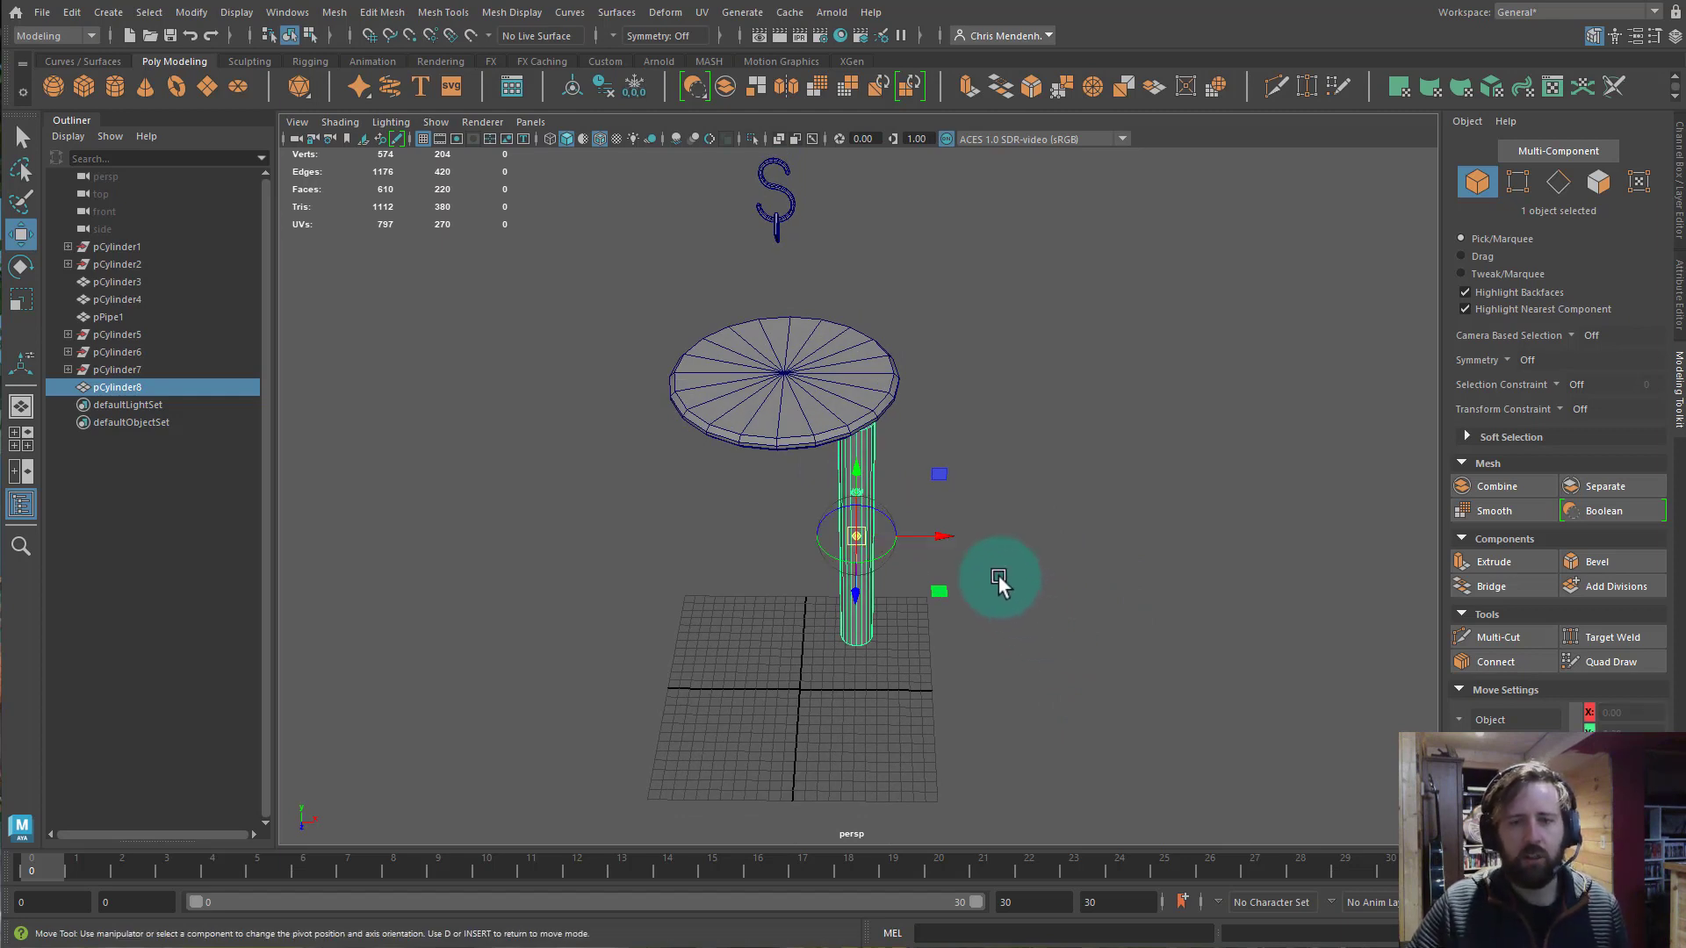
drag(948, 539, 965, 546)
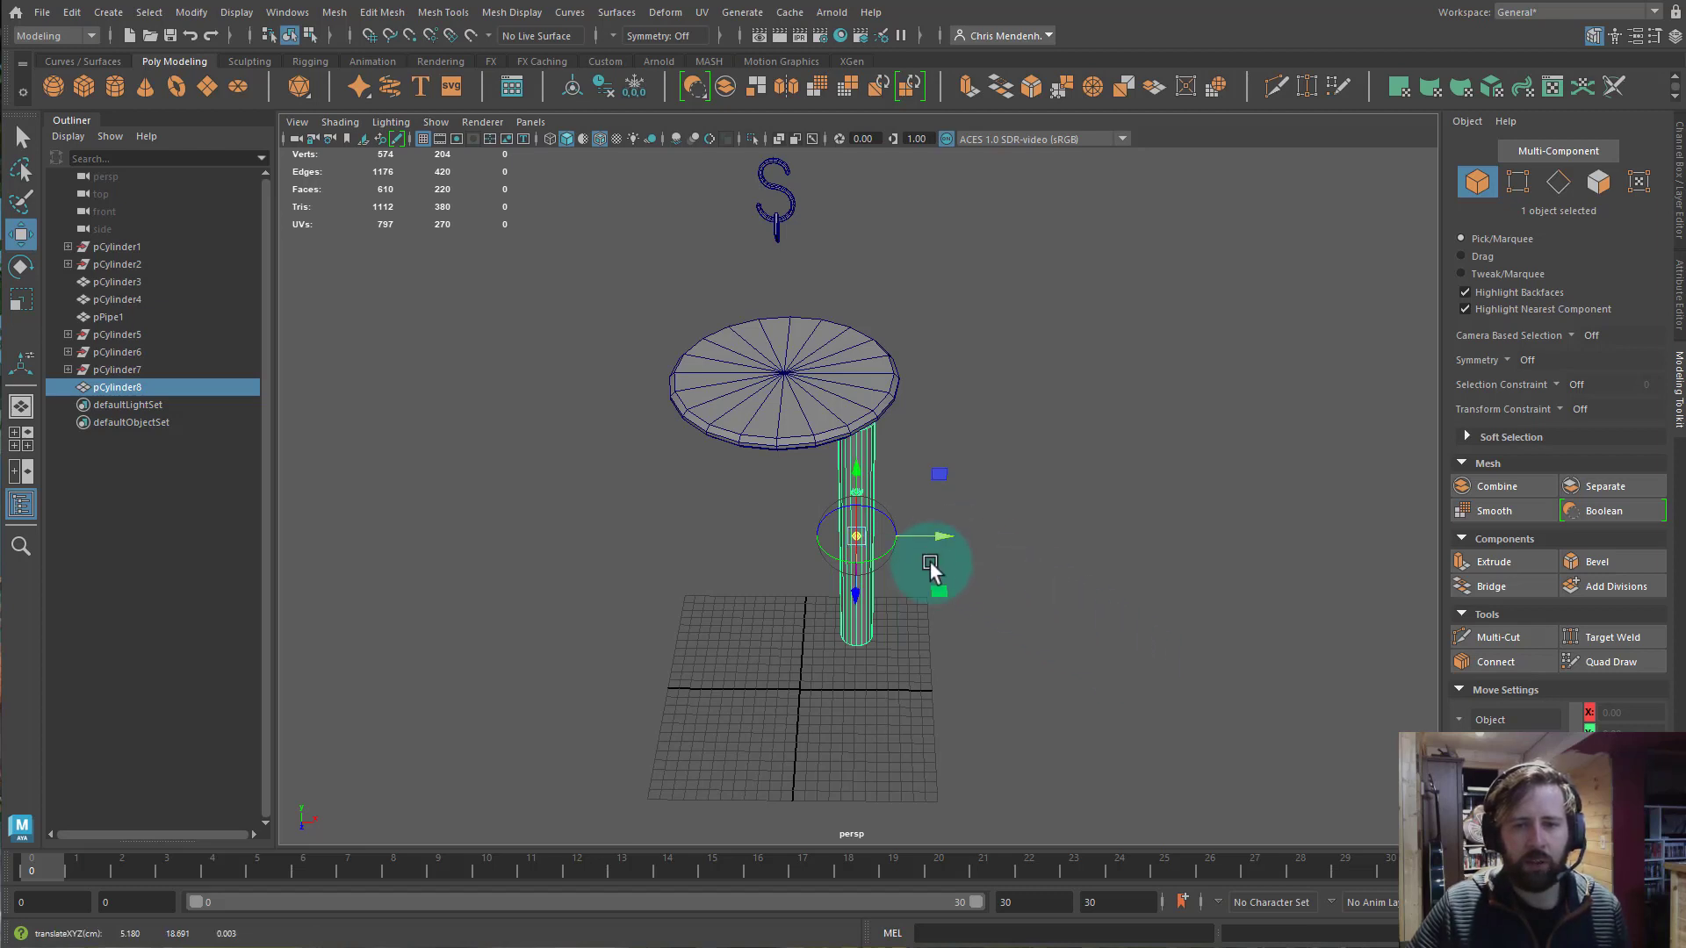
drag(941, 539, 878, 543)
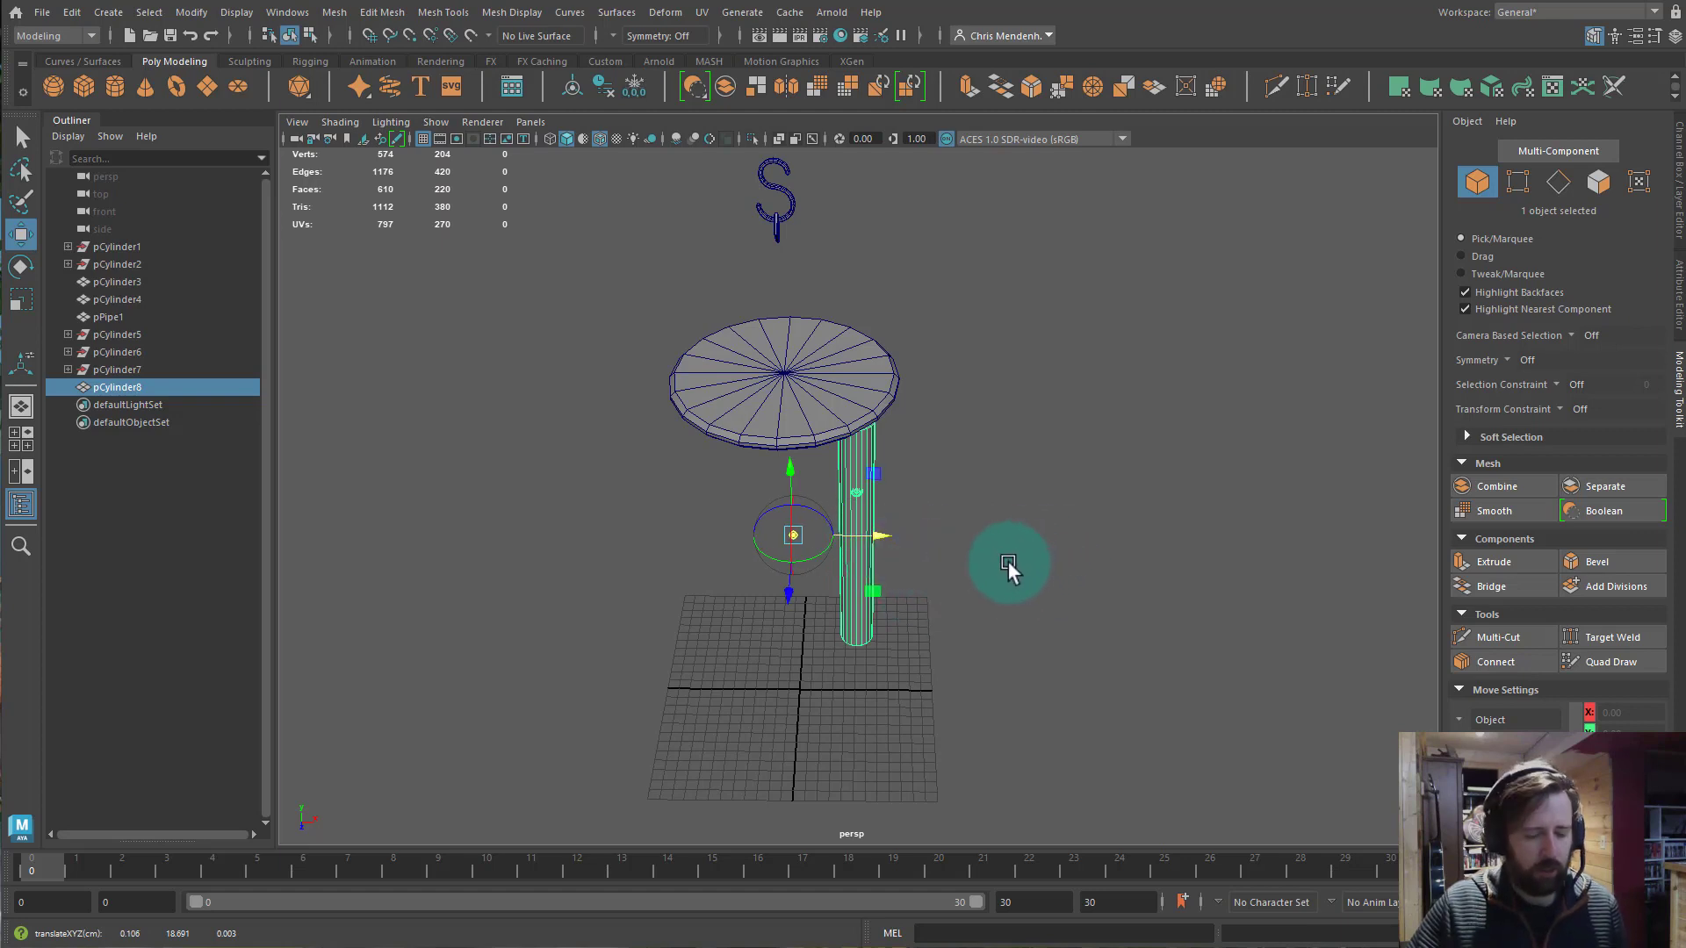
key(v)
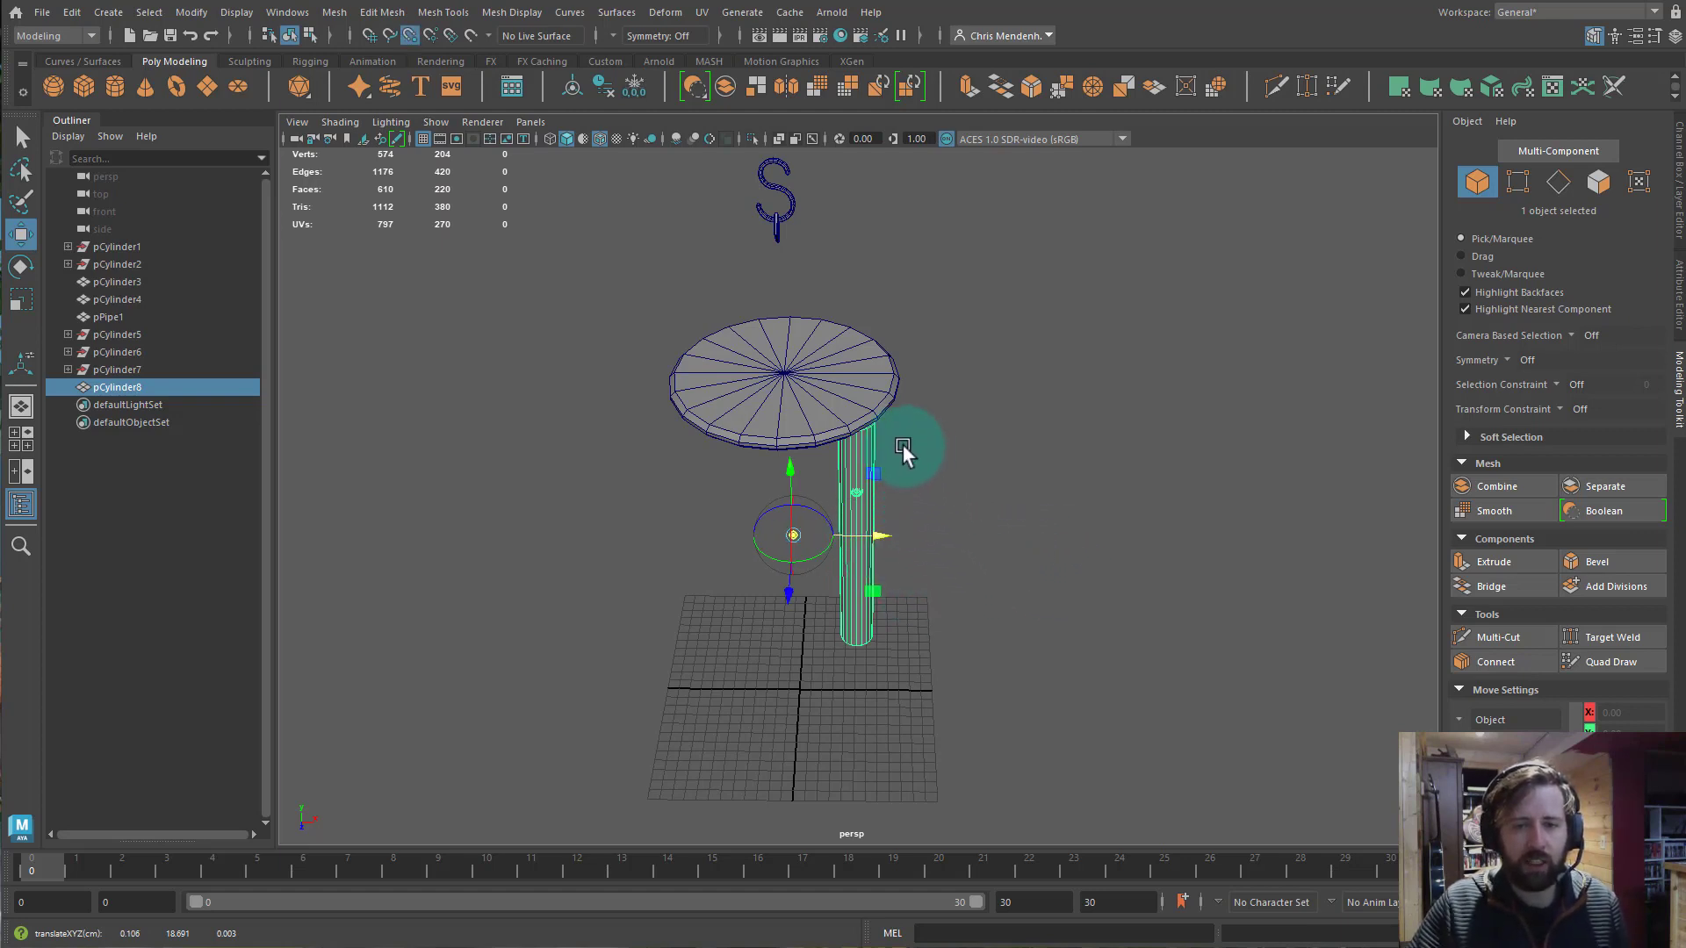
middle_drag(816, 377, 669, 369)
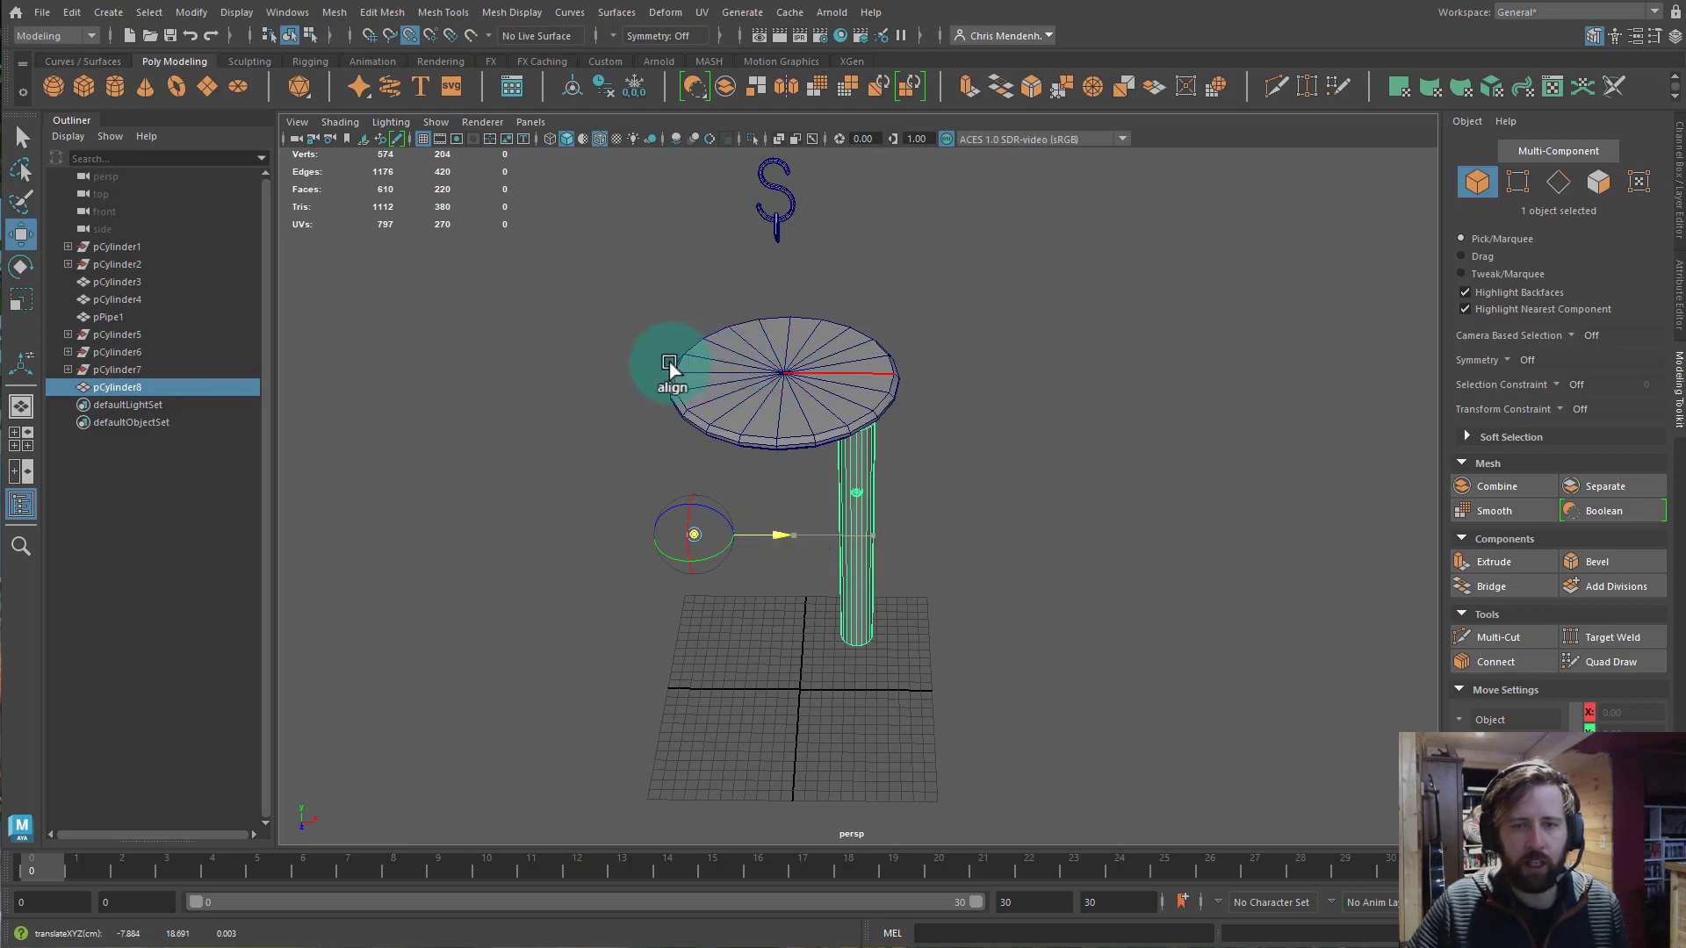
middle_drag(925, 383, 775, 378)
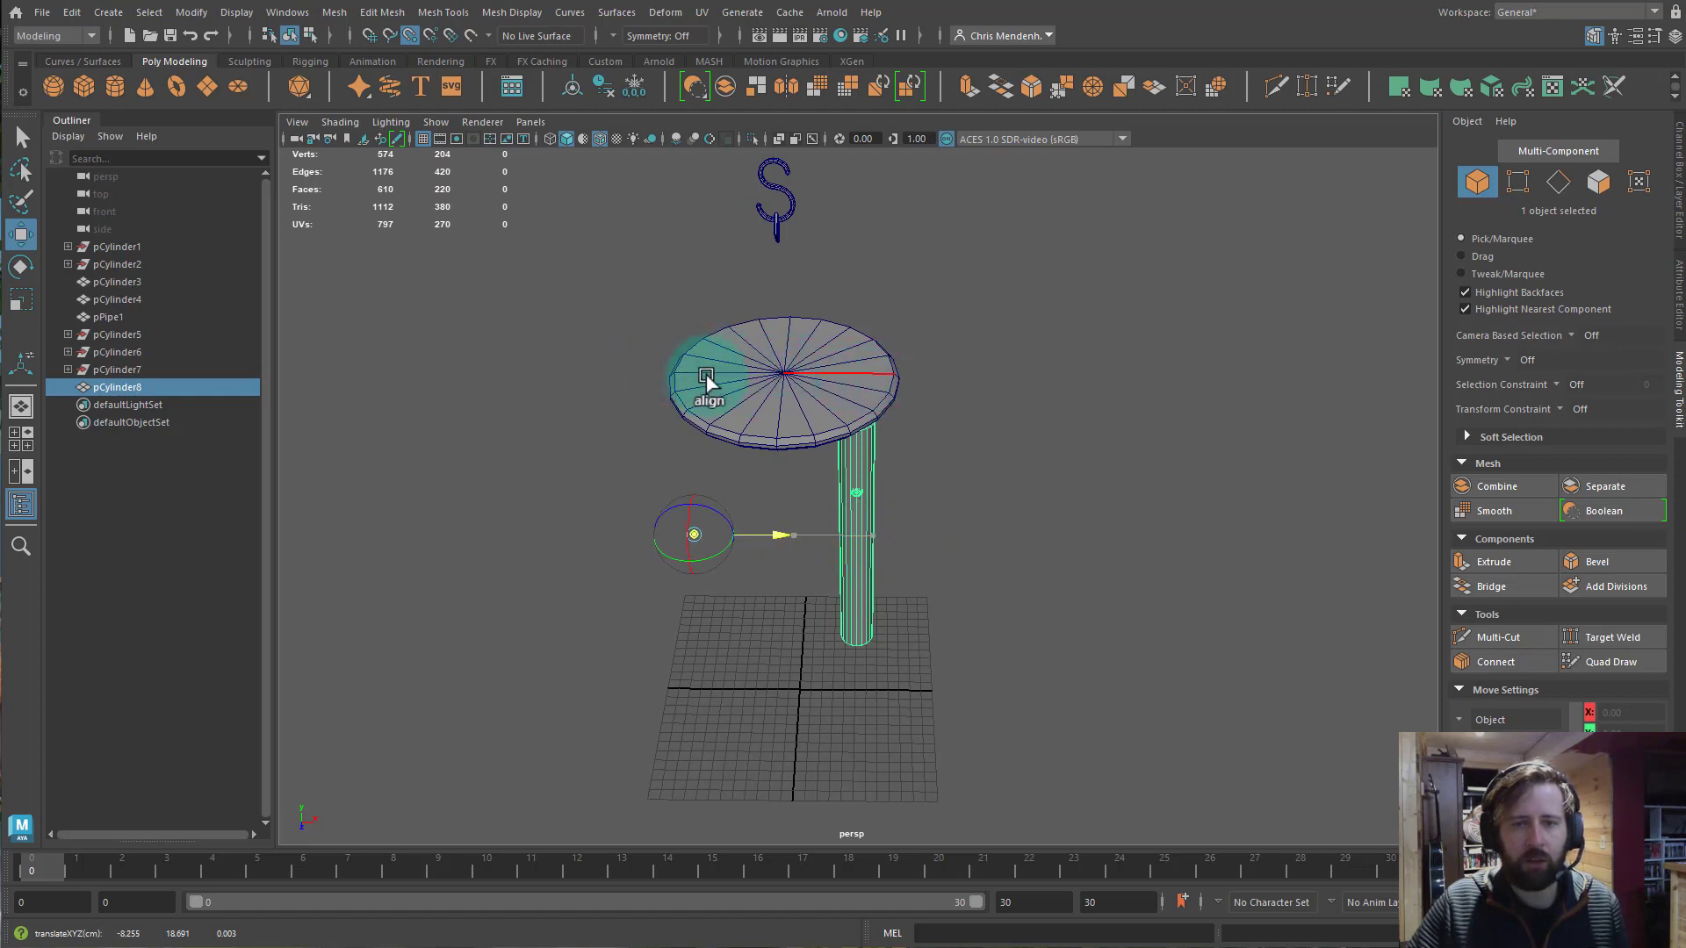
middle_drag(960, 388, 627, 368)
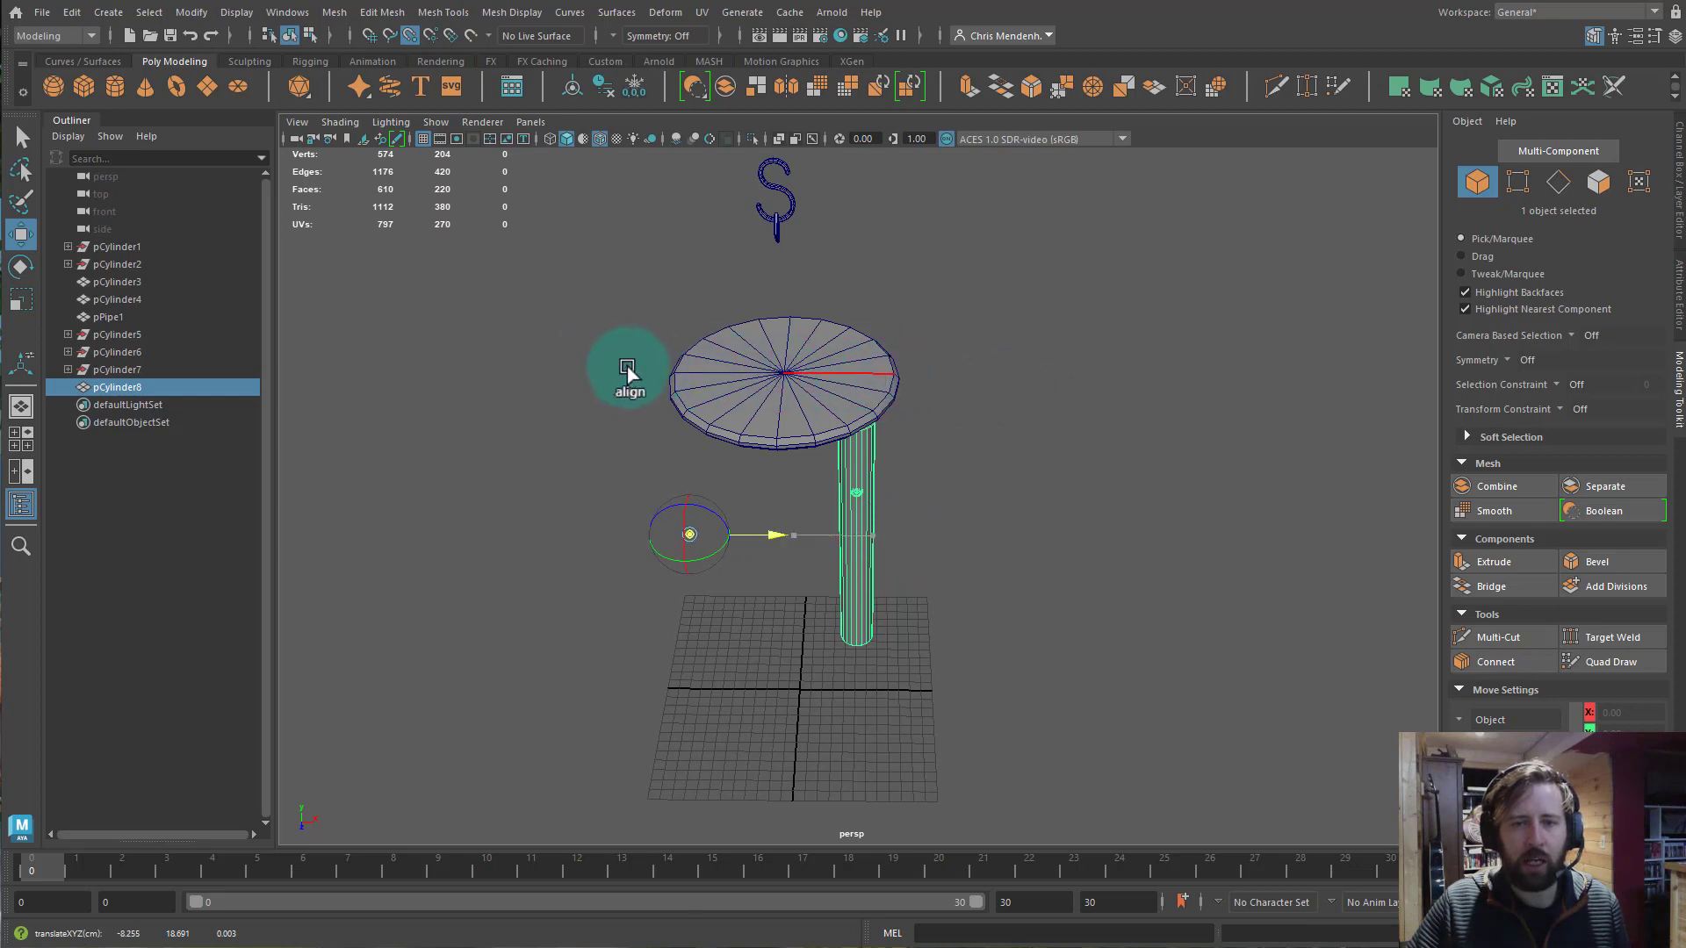
middle_drag(777, 378, 1161, 570)
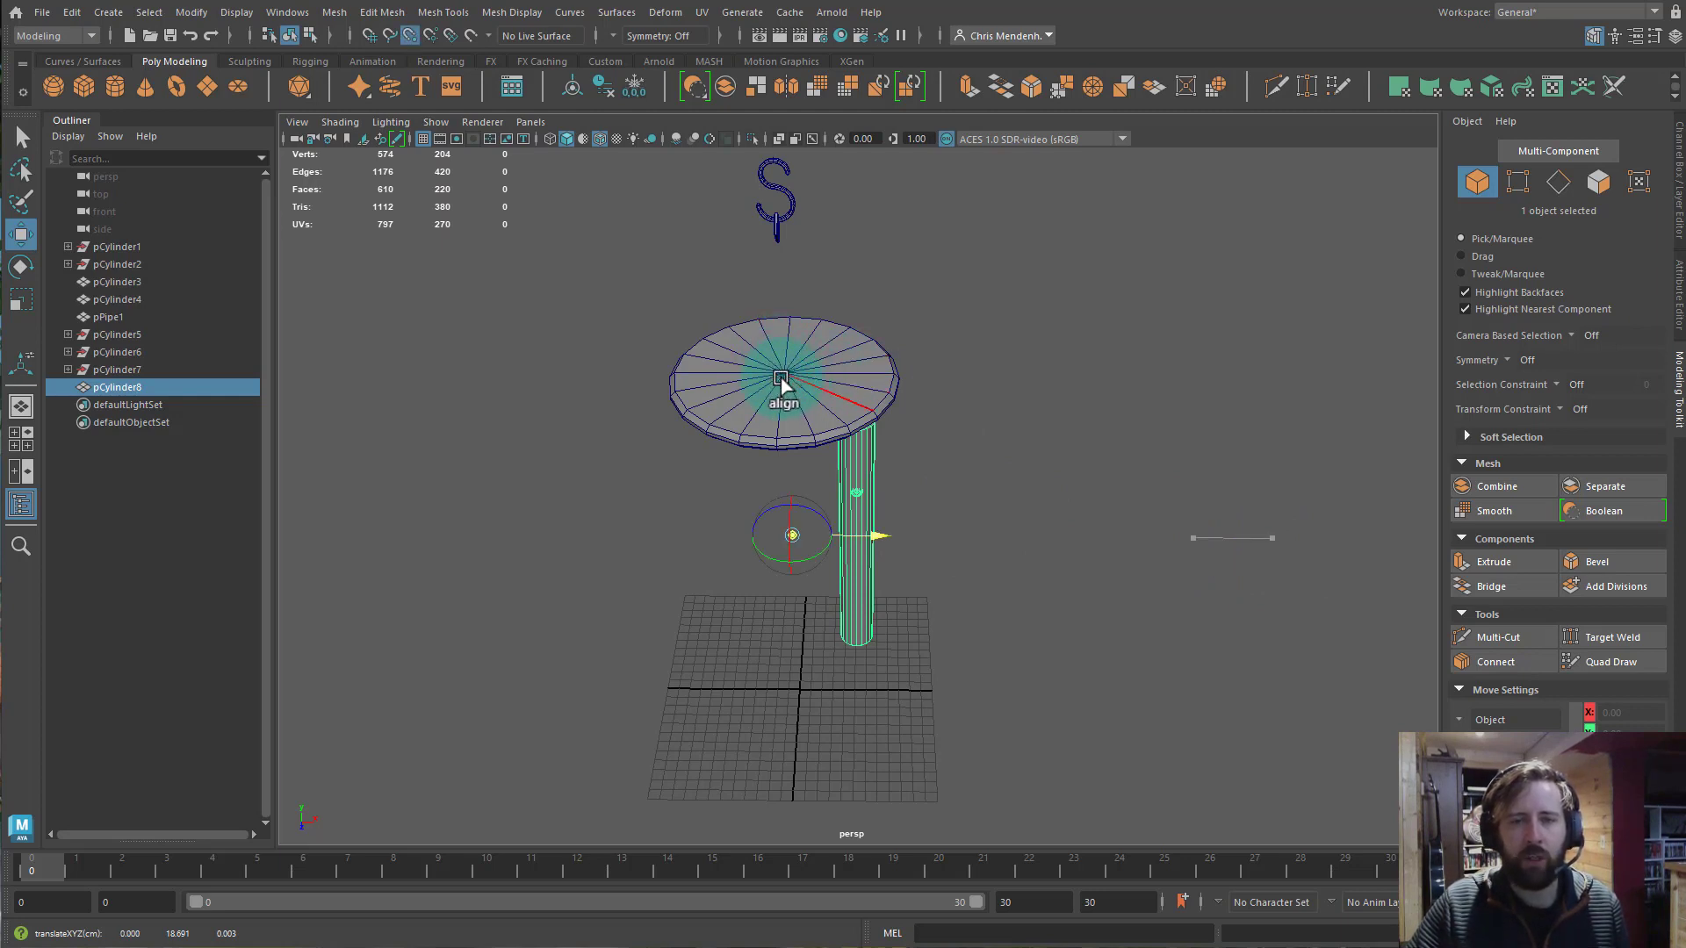
middle_drag(782, 374, 782, 374)
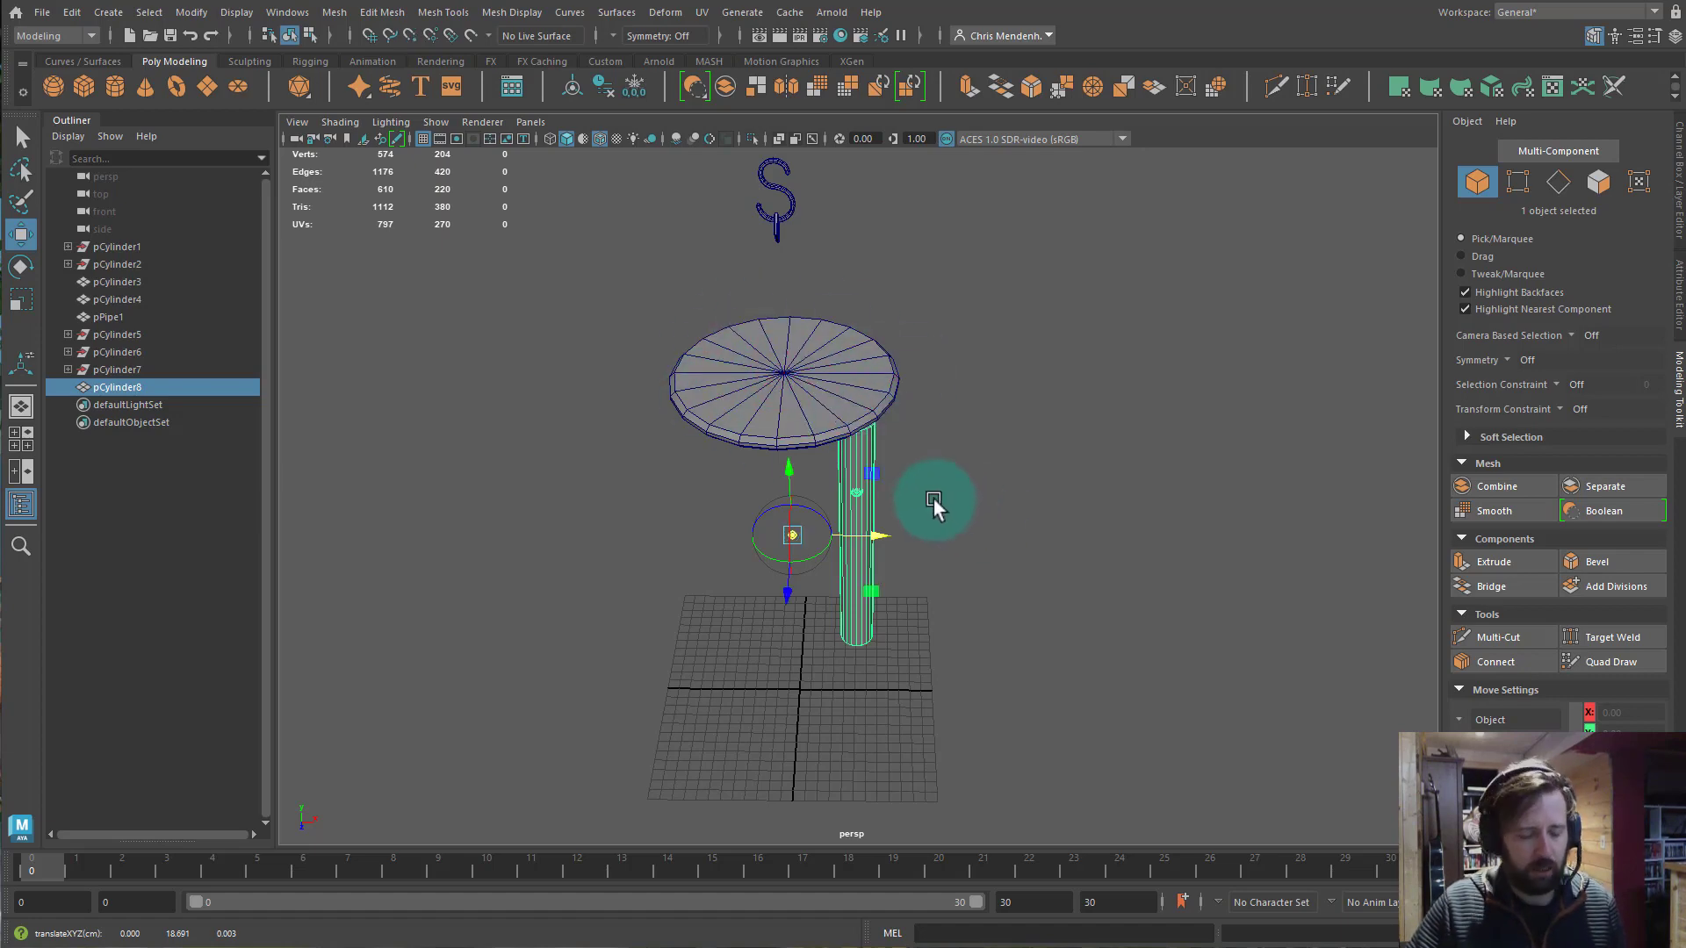
Try rotating the tube around the disc's centre about the Y axis, undo the rotation, and reselect the tube.
alt+drag(956, 565, 973, 595)
key(e)
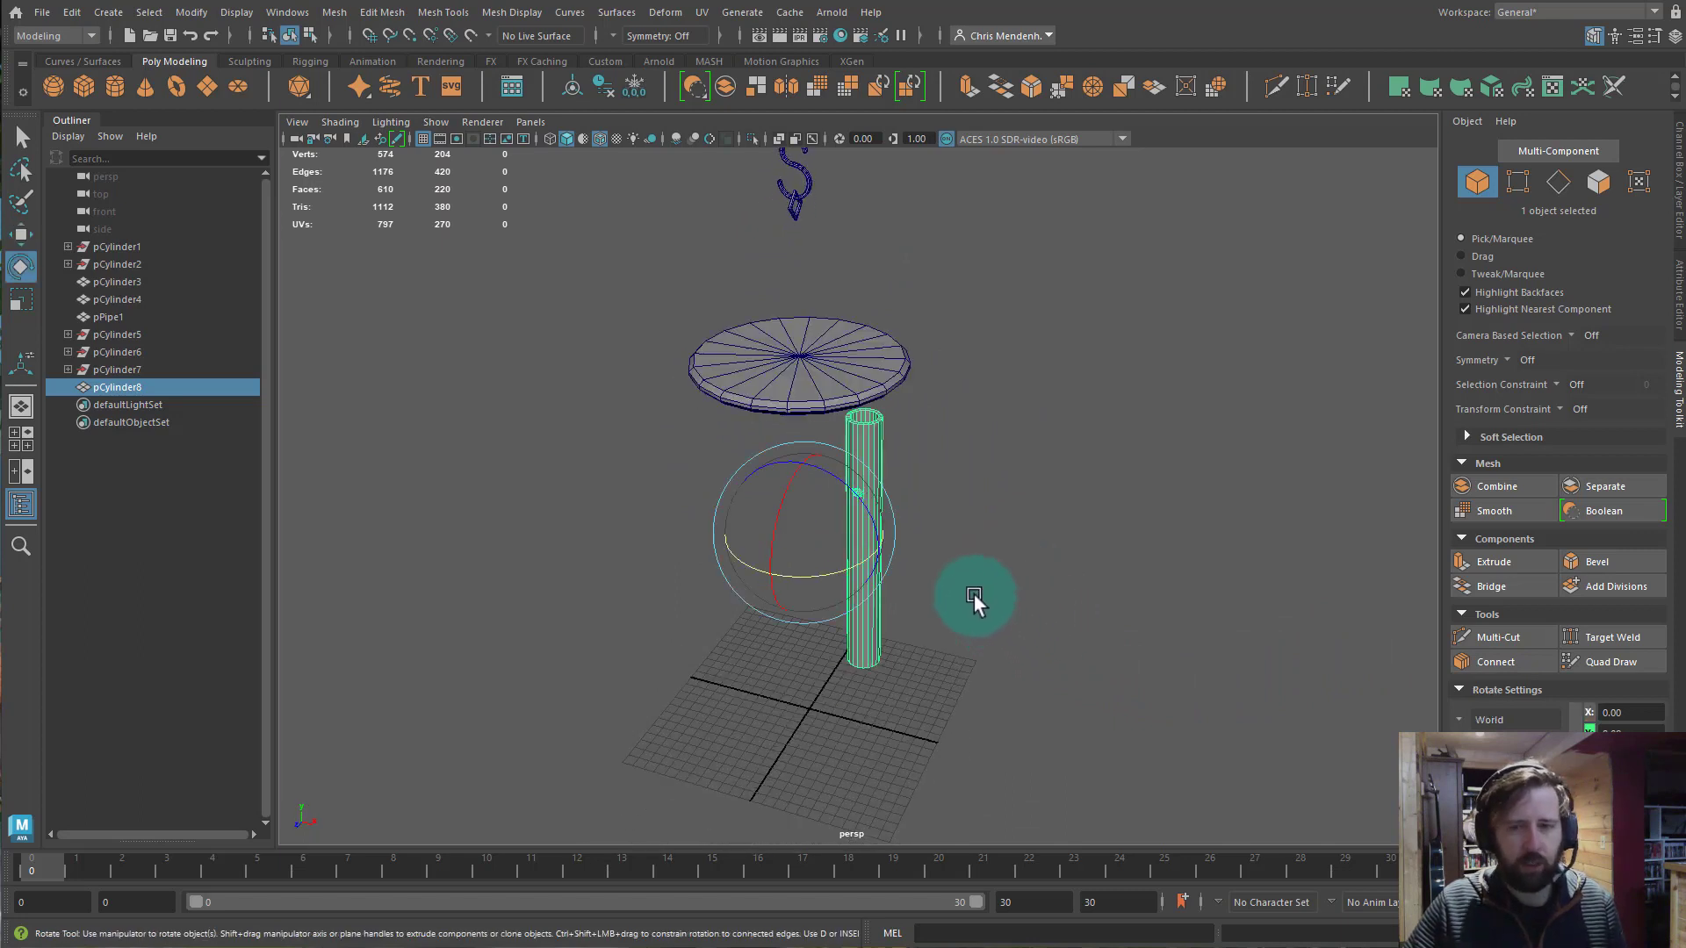
drag(794, 582, 1166, 662)
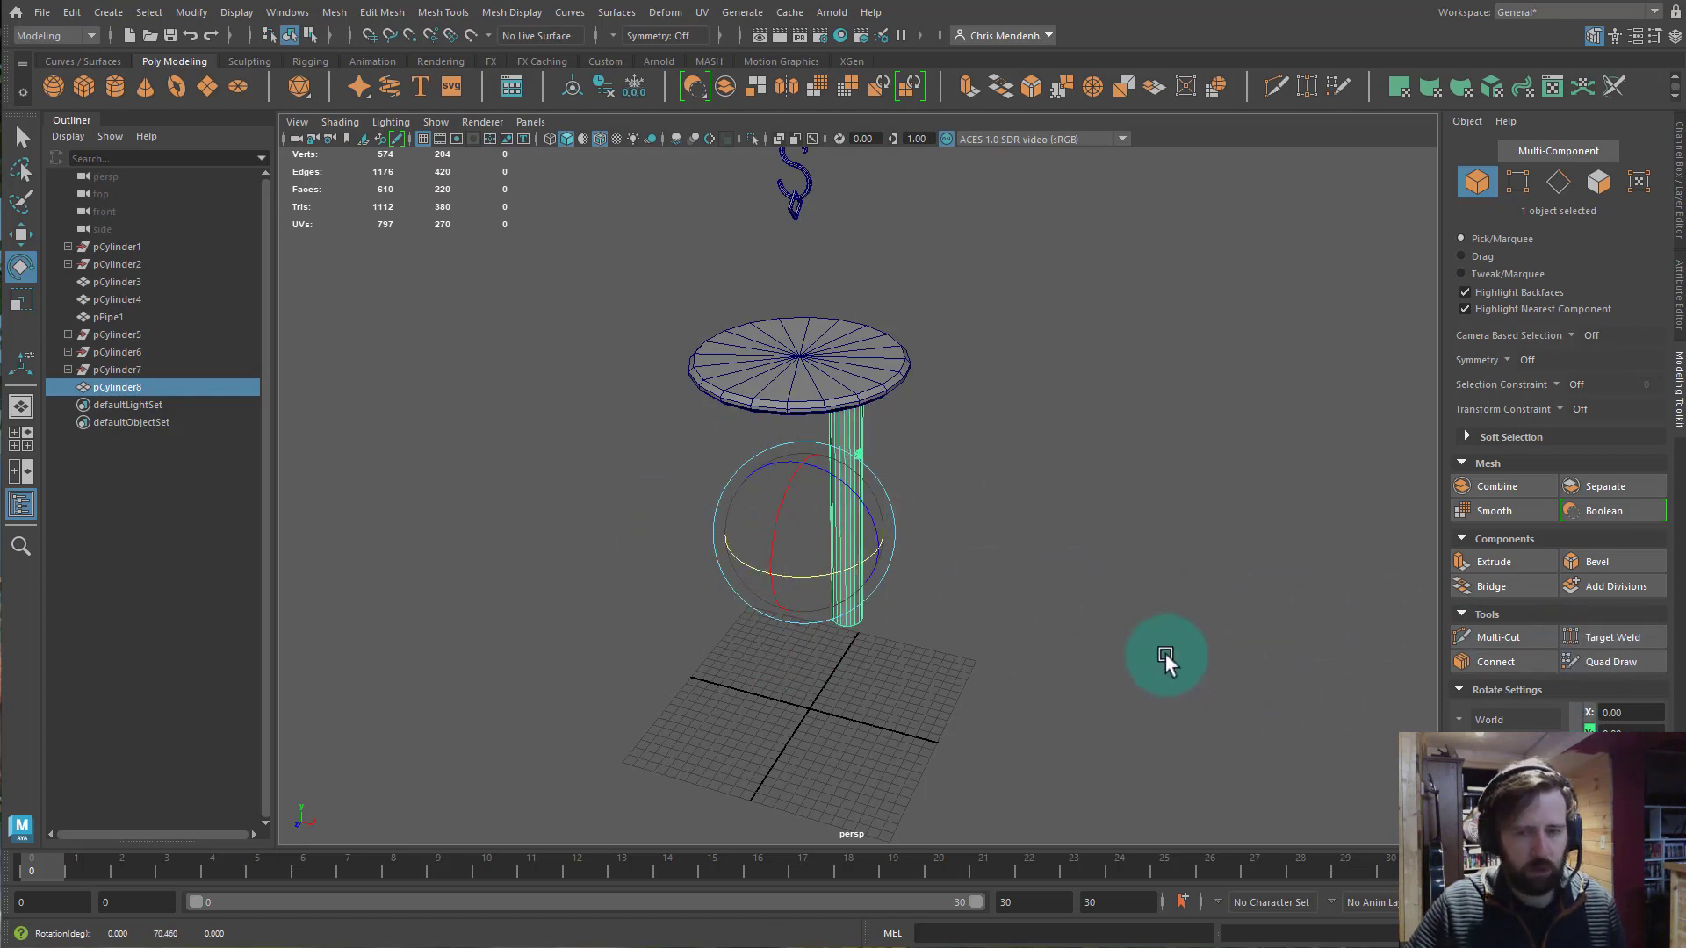
click(930, 562)
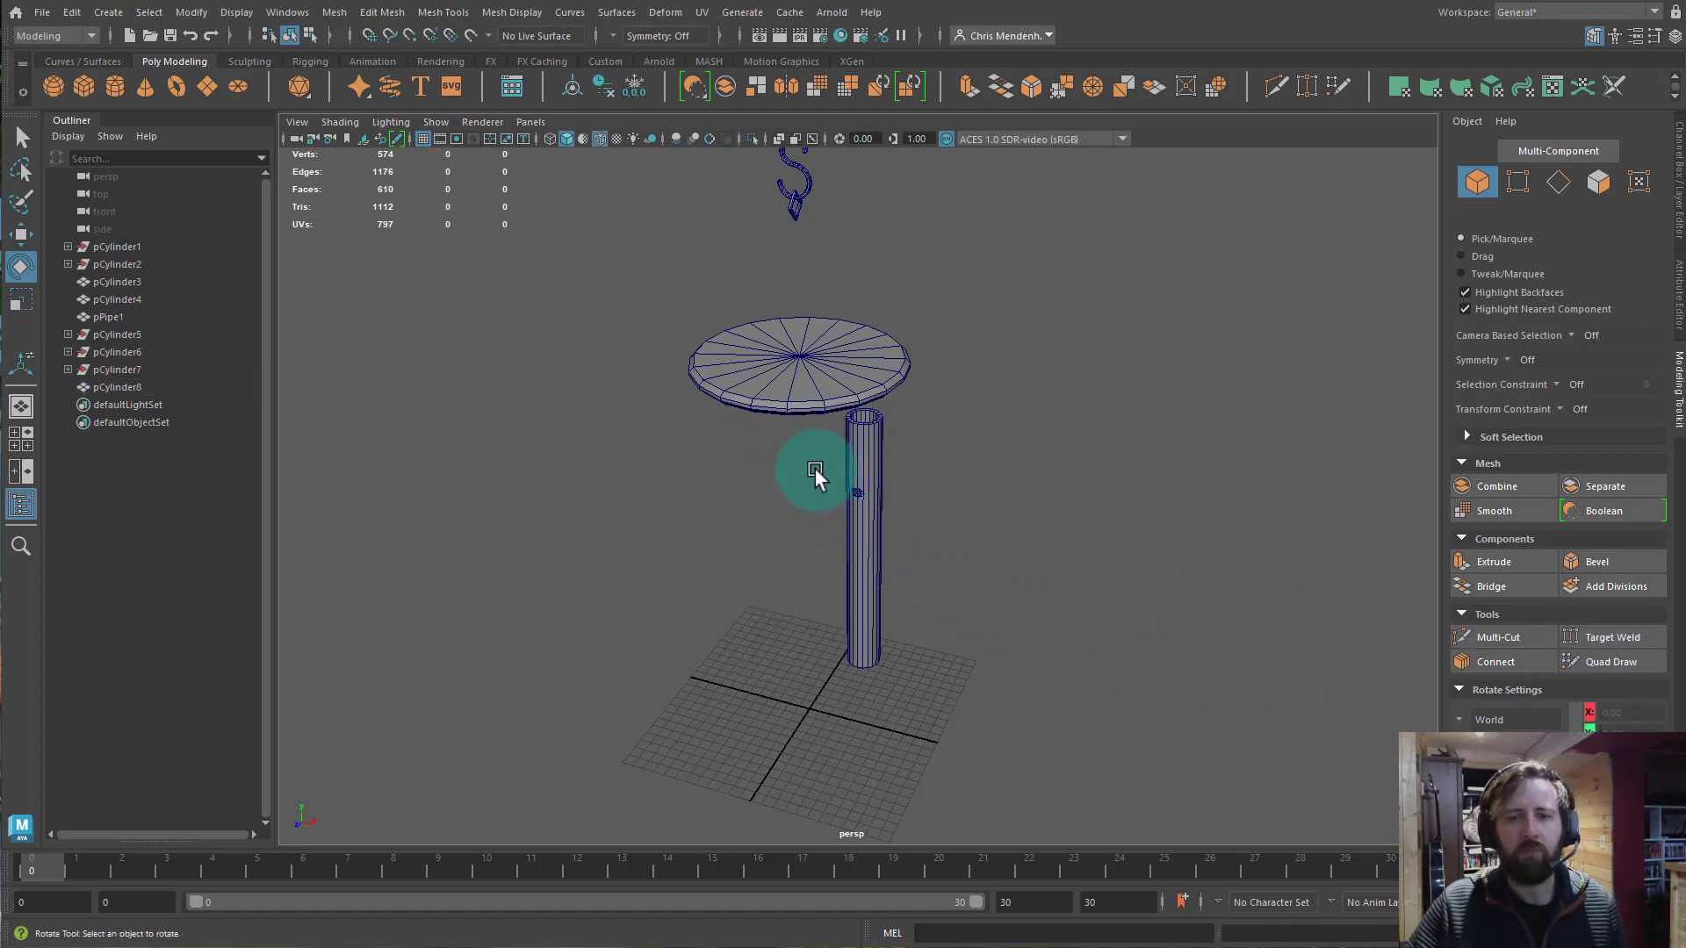
click(864, 530)
key(q)
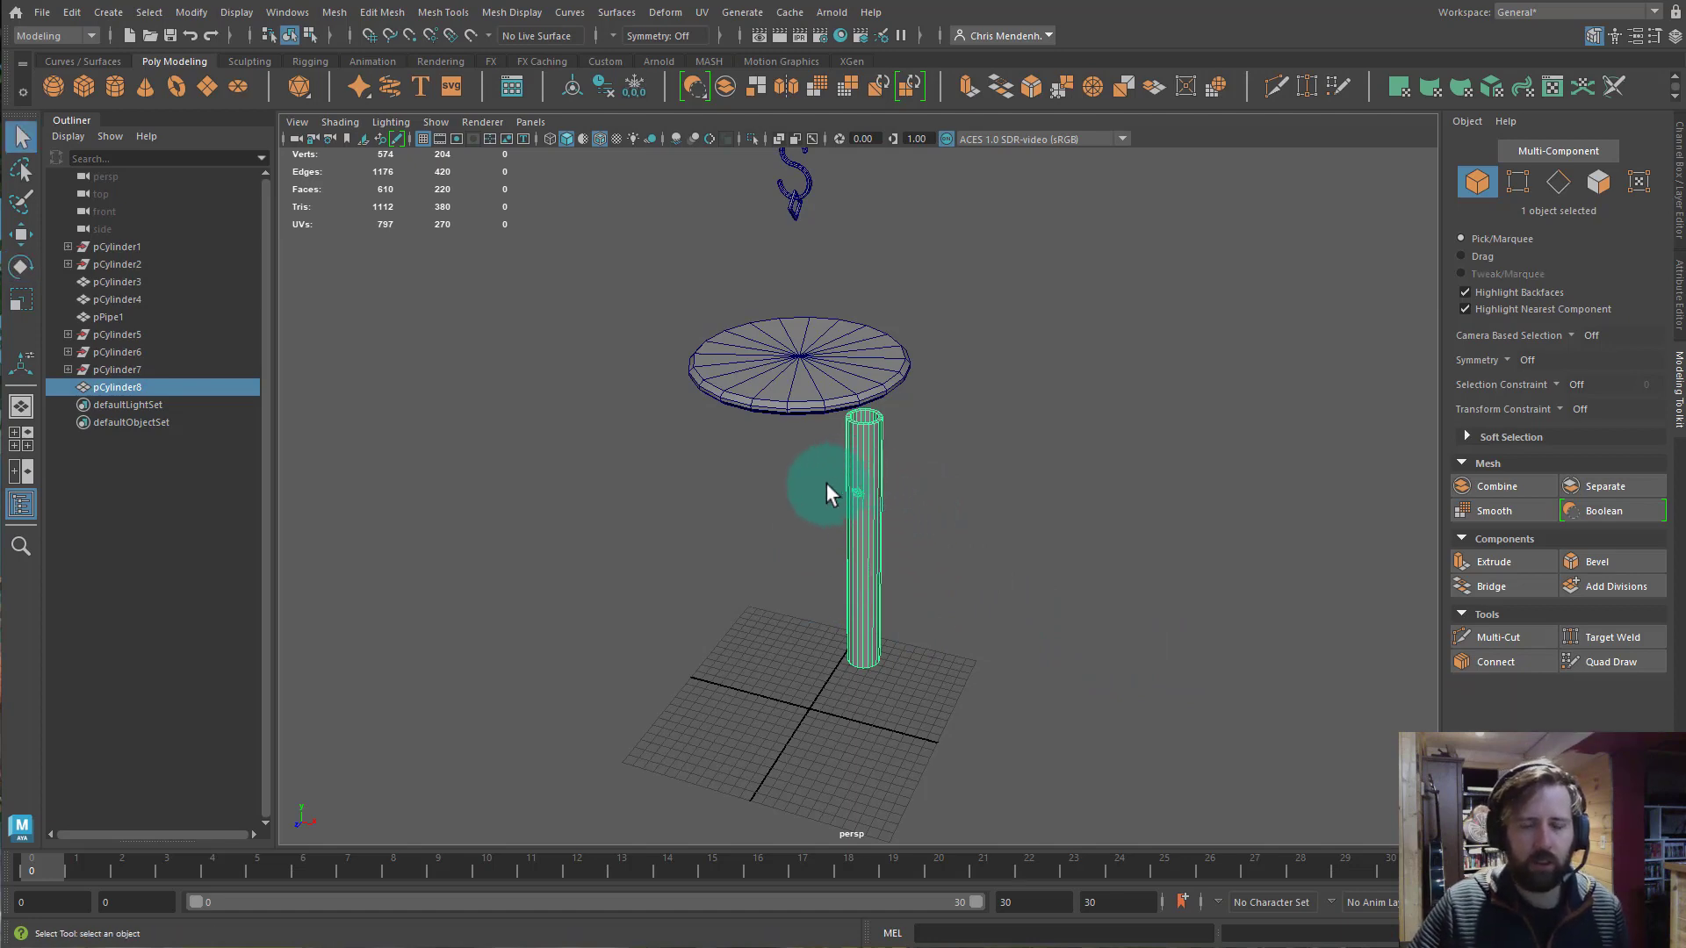
Configure Duplicate Special for the combined tube with a Y rotation of 60 and 5 copies.
key(w)
alt+drag(951, 609, 1040, 600)
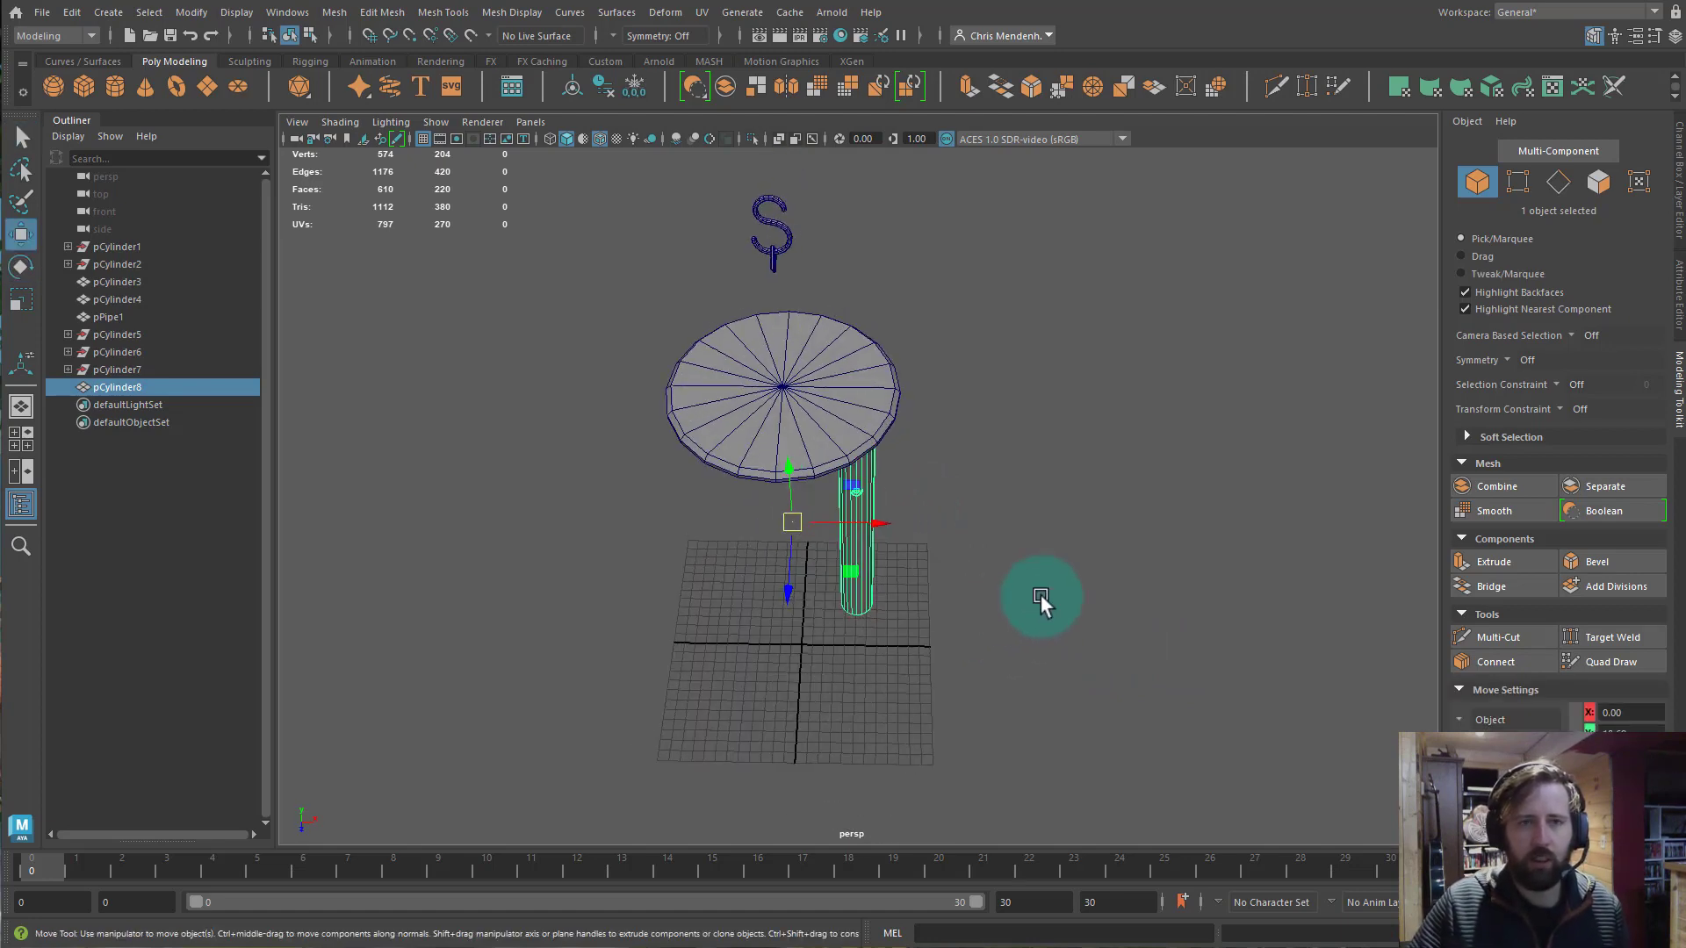
click(159, 37)
click(72, 13)
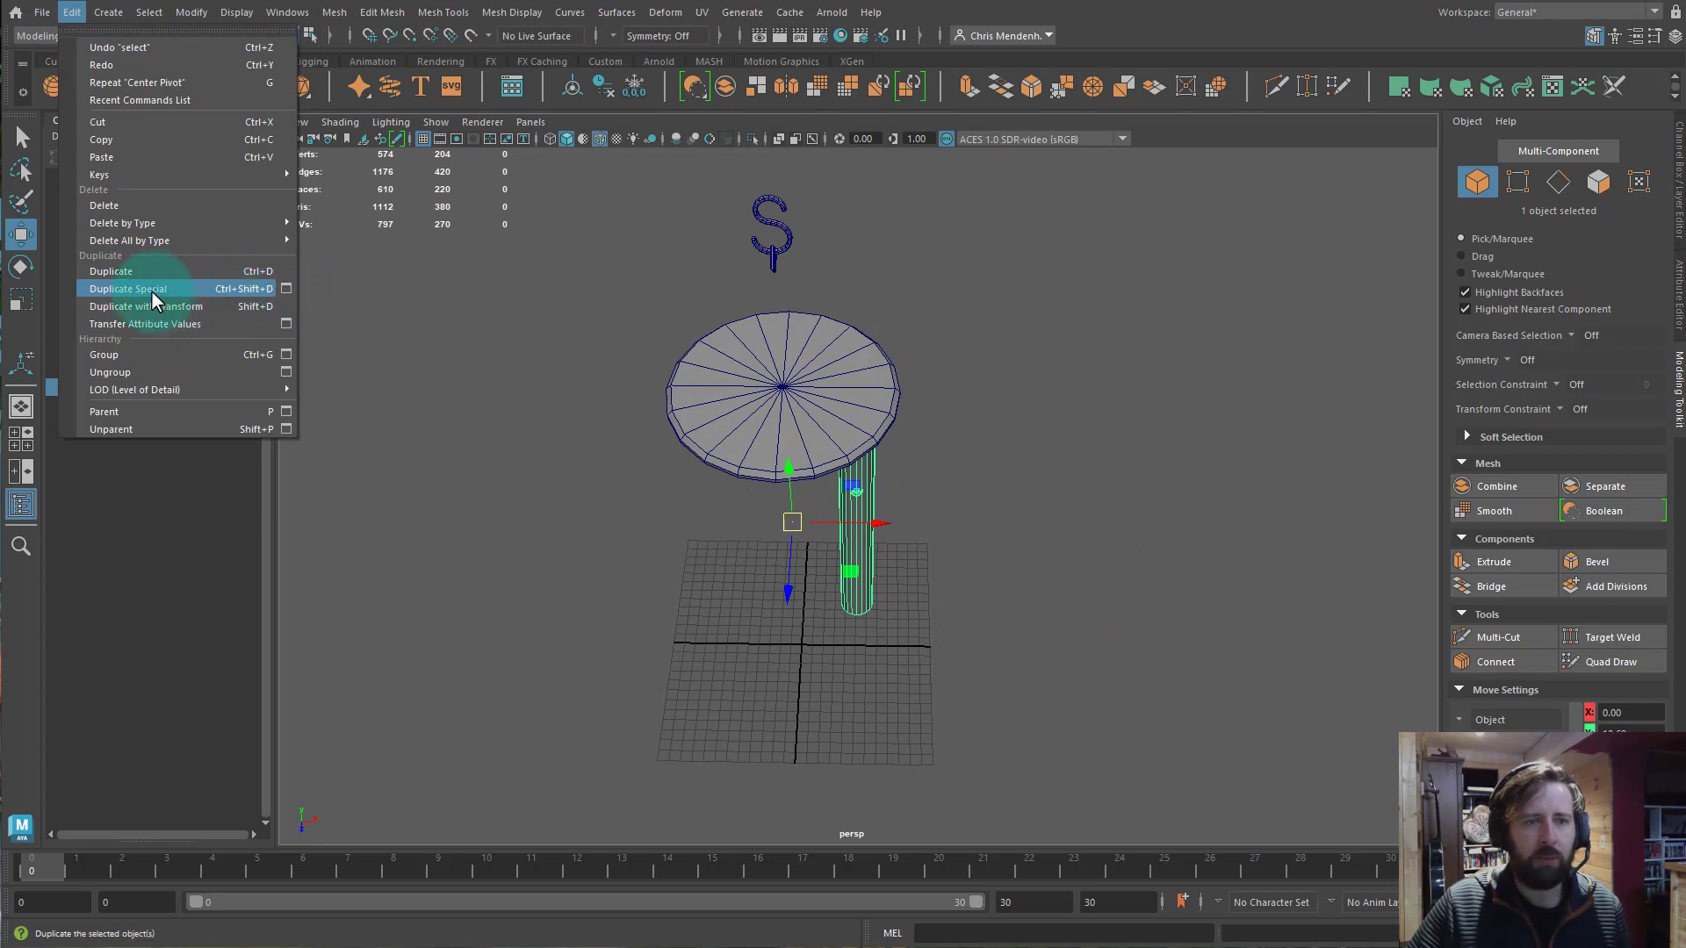
click(286, 289)
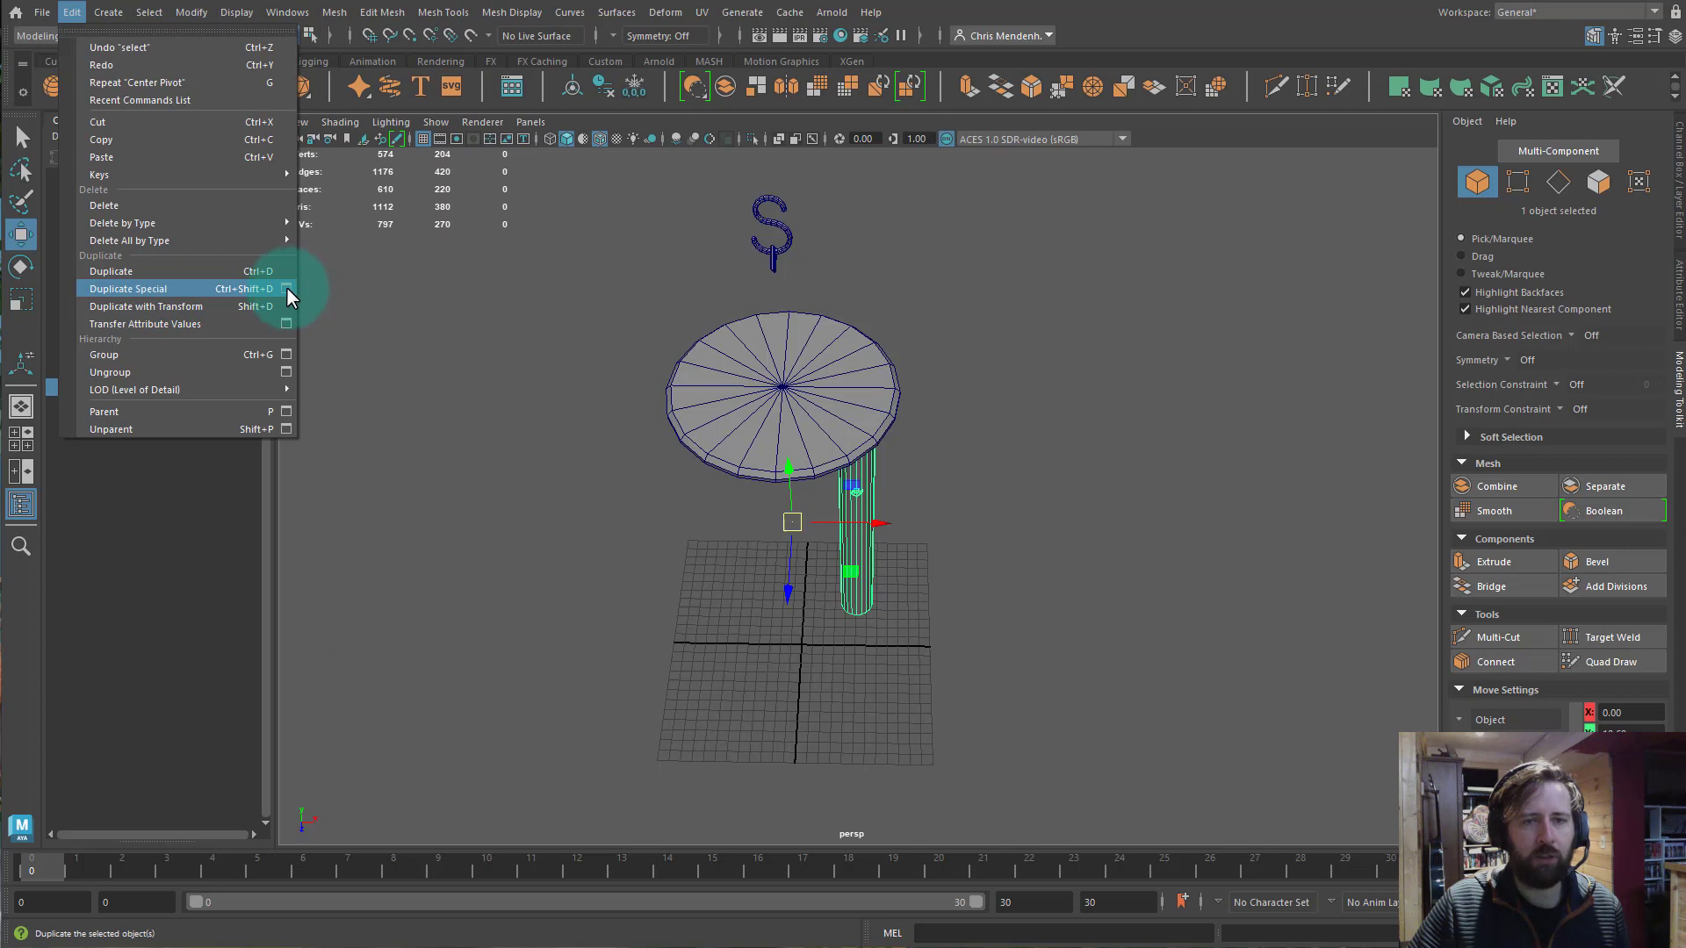
click(287, 289)
drag(1289, 118, 1071, 222)
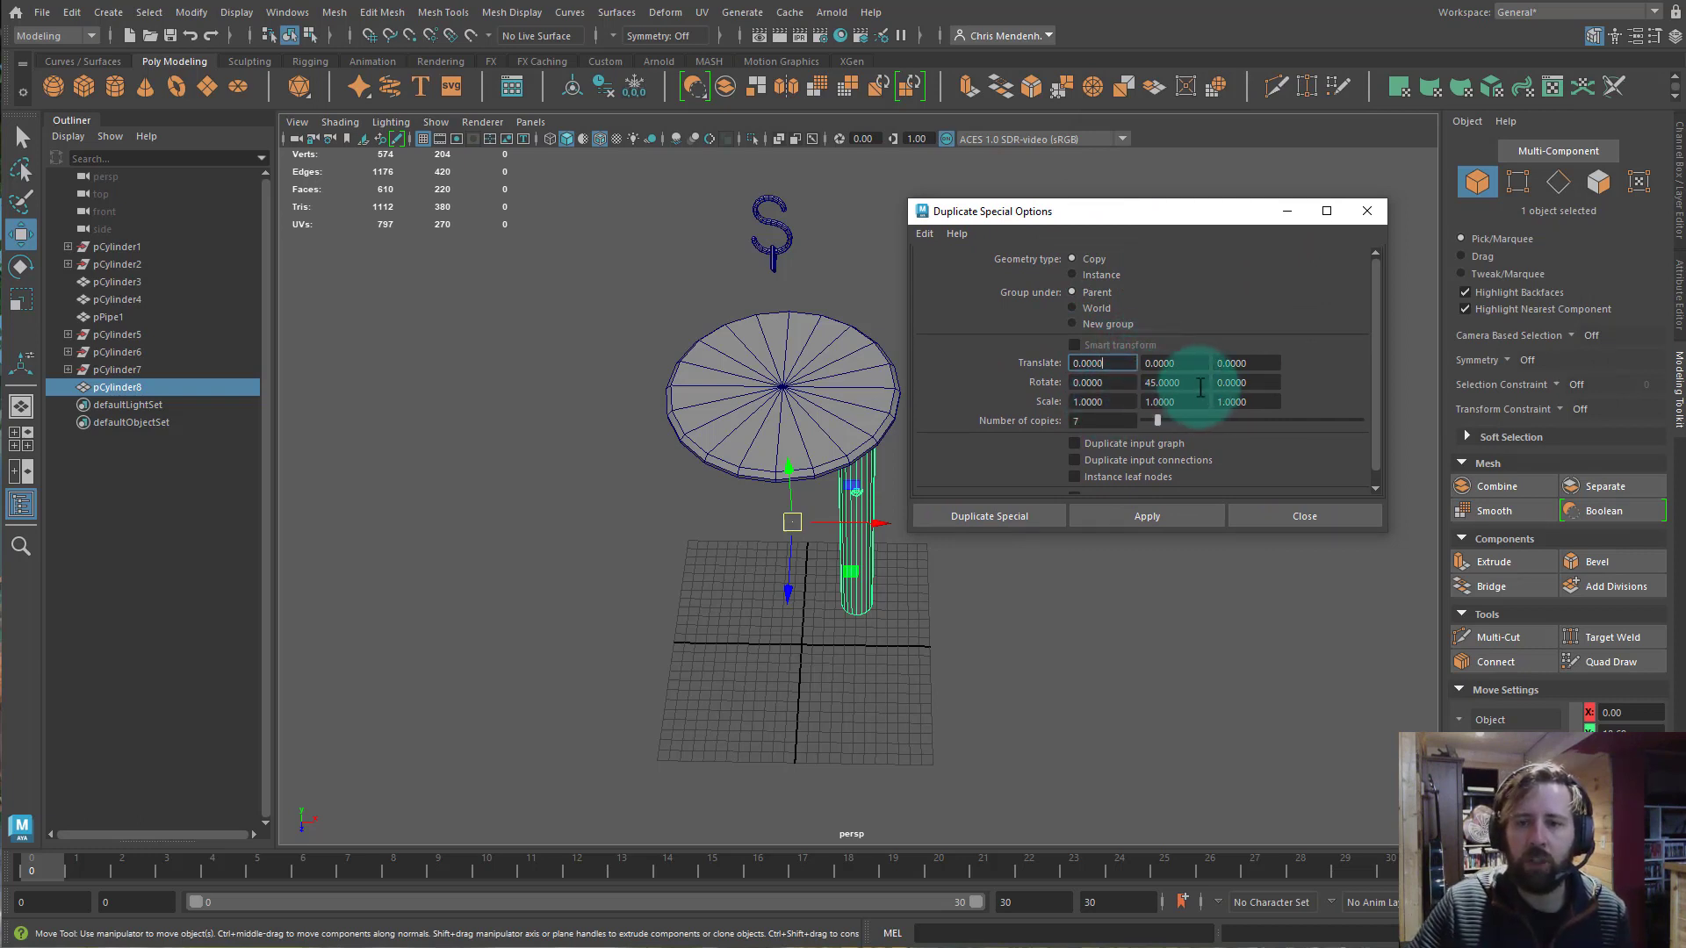
drag(1200, 385, 1101, 382)
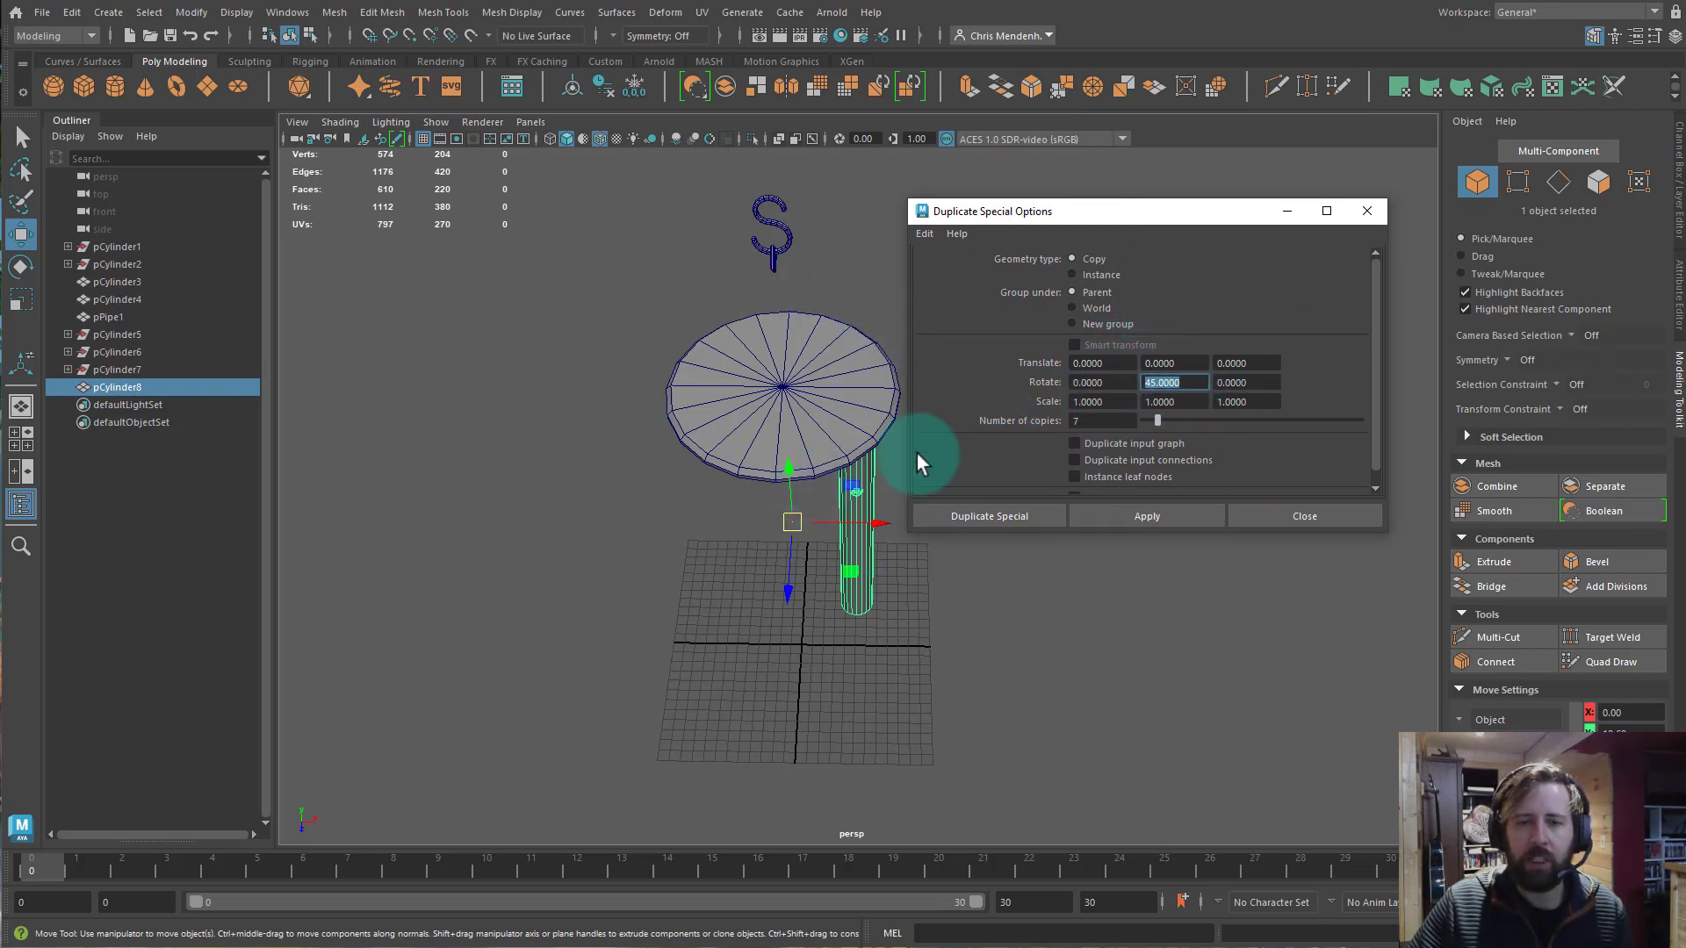
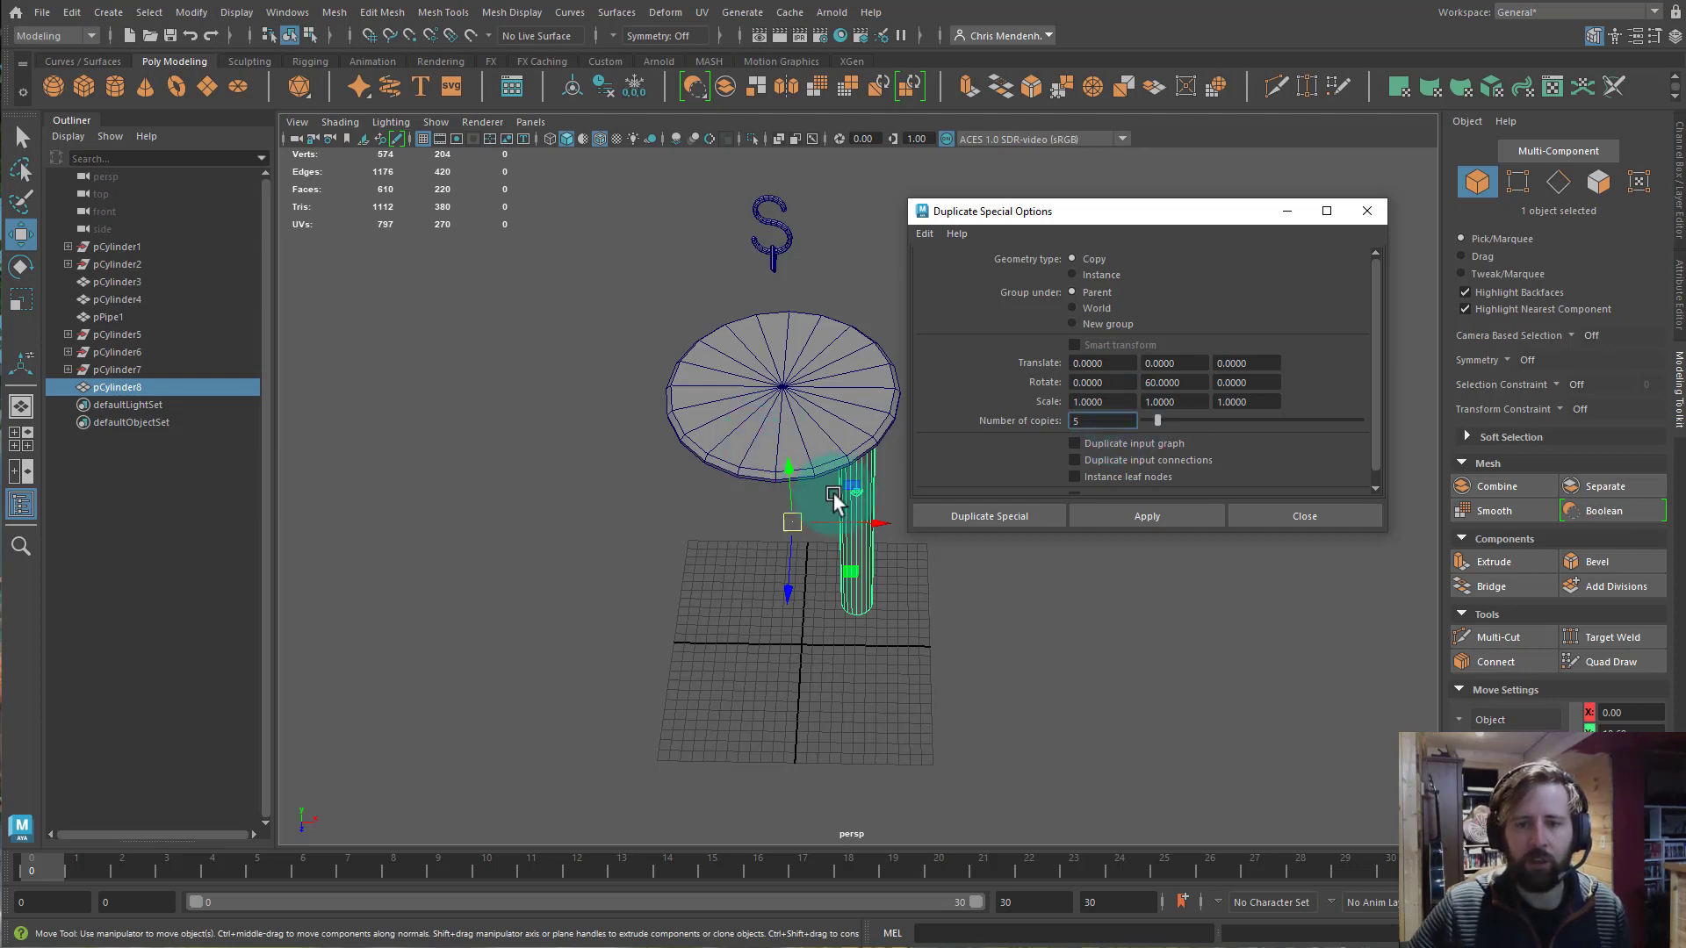
Apply the duplication to array five tube copies around the disc's centre, and close the duplication options.
click(1128, 518)
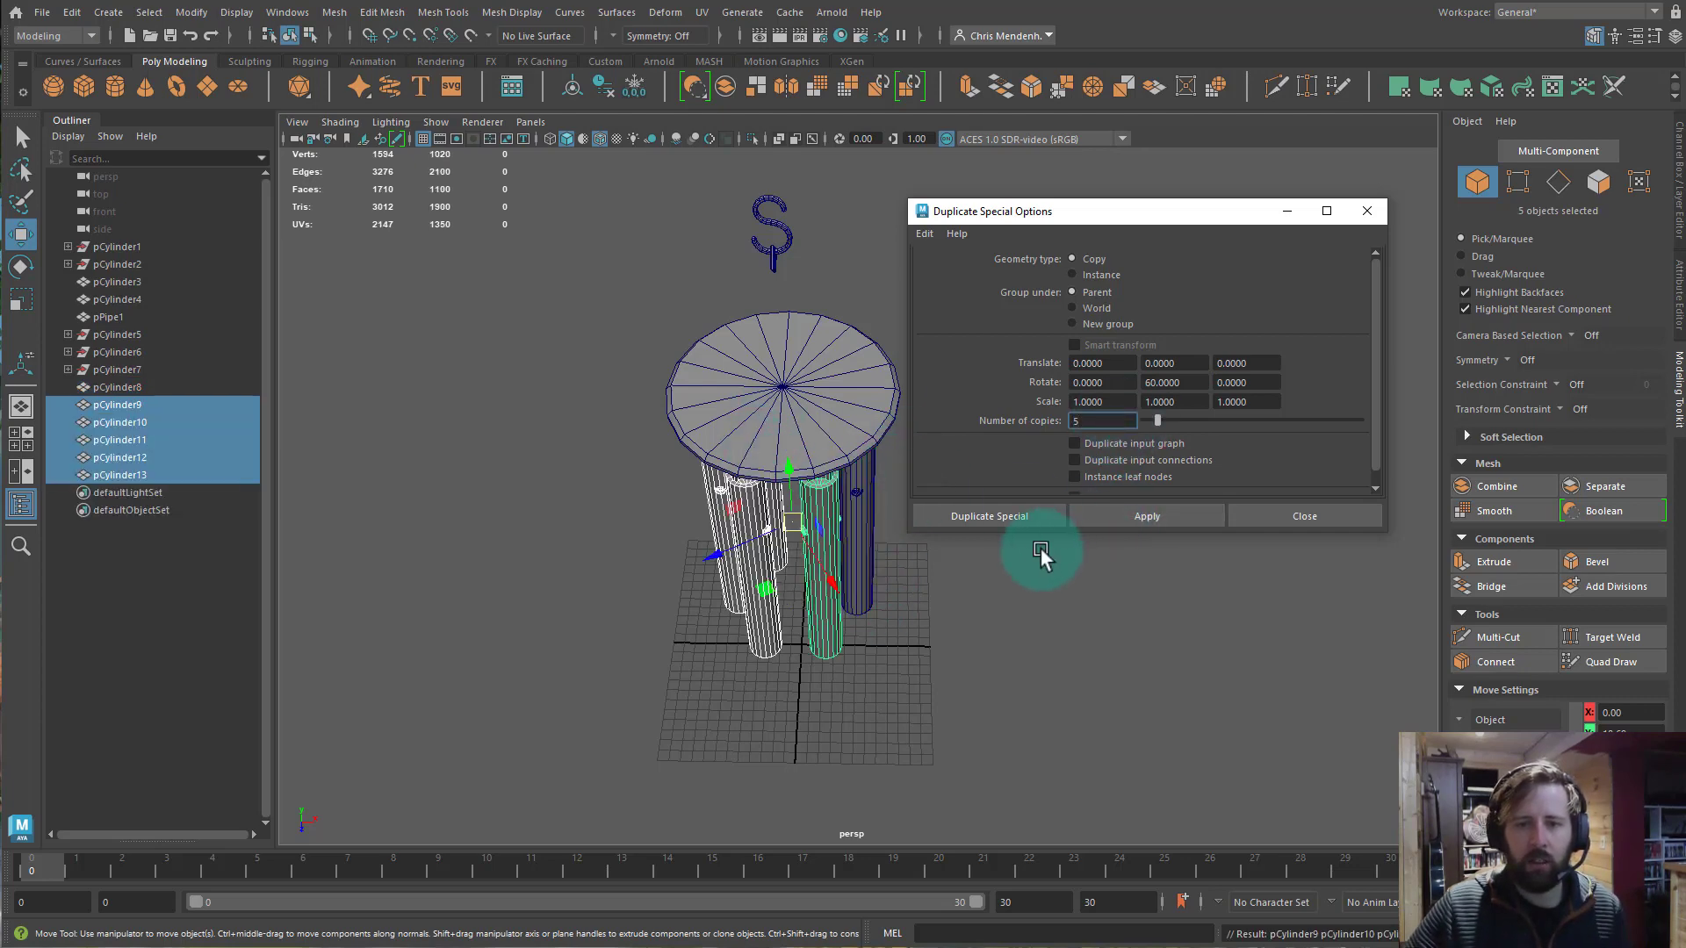
alt+drag(925, 603, 975, 590)
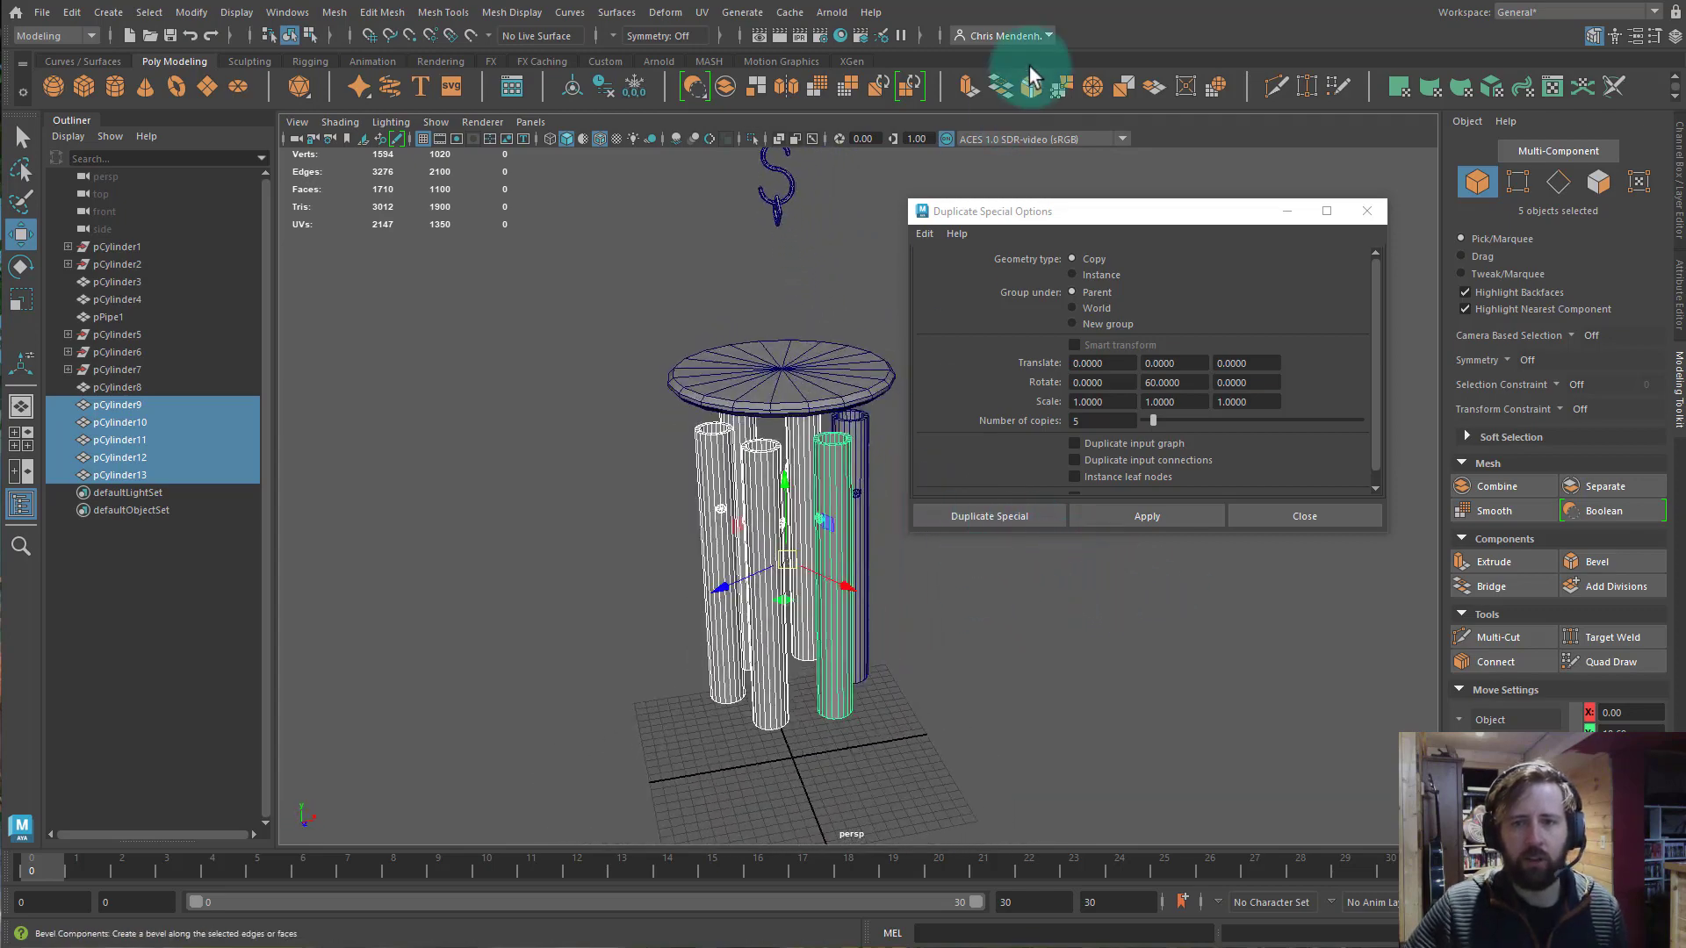
drag(1060, 212, 1092, 240)
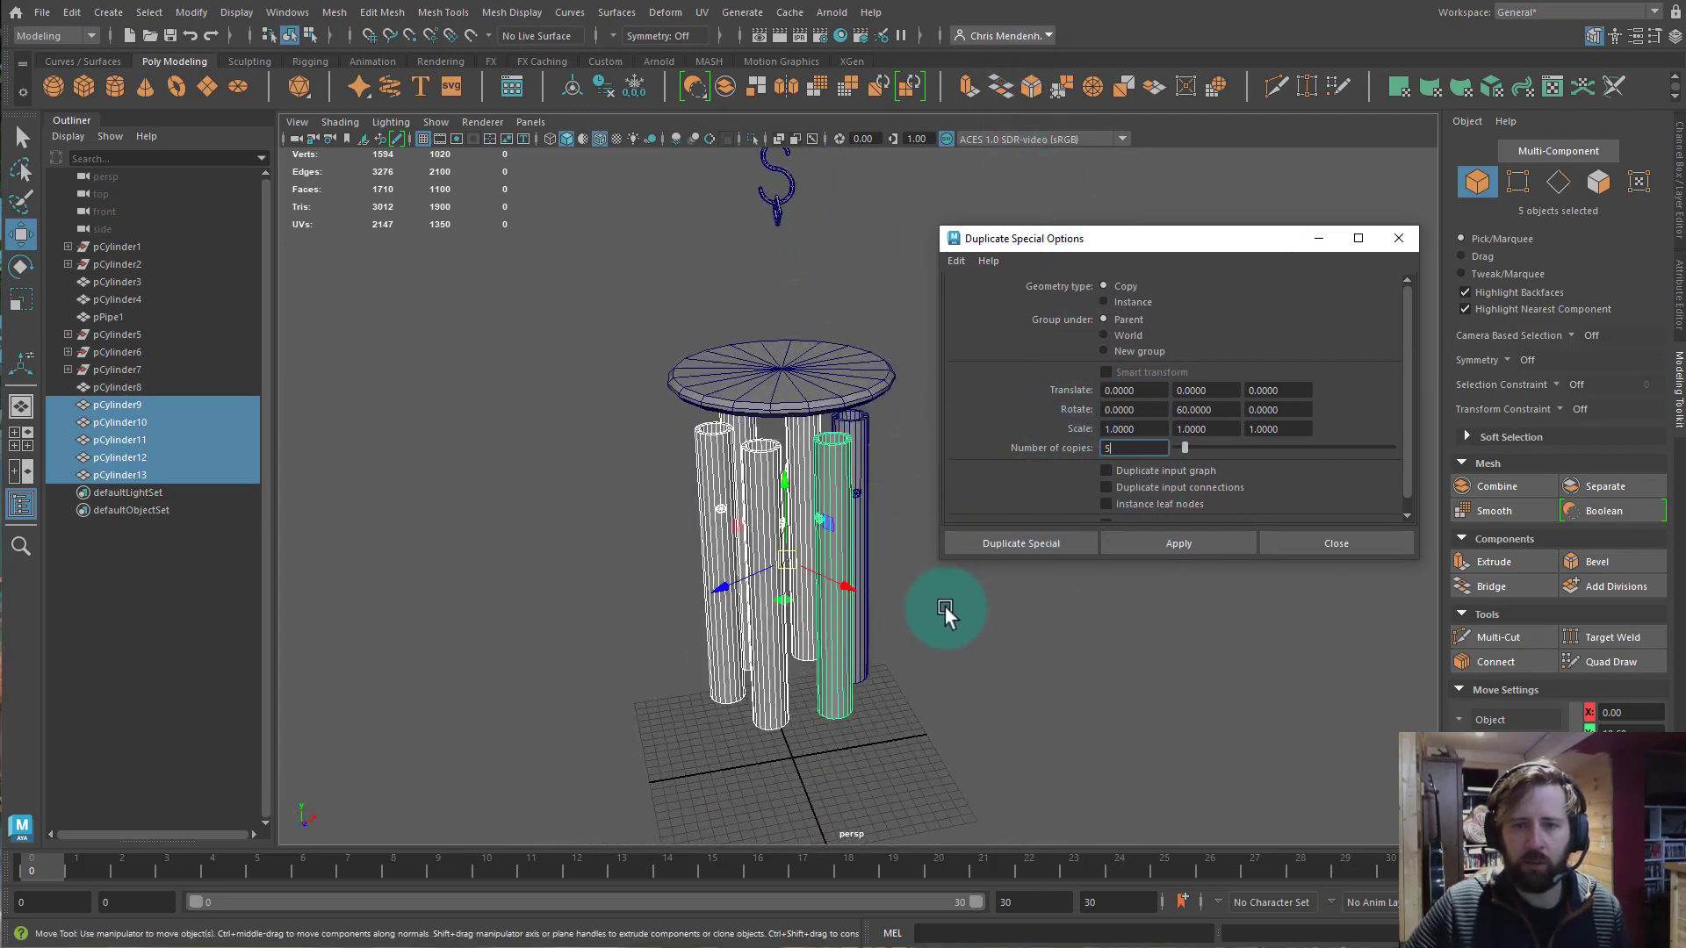
alt+drag(945, 606, 866, 470)
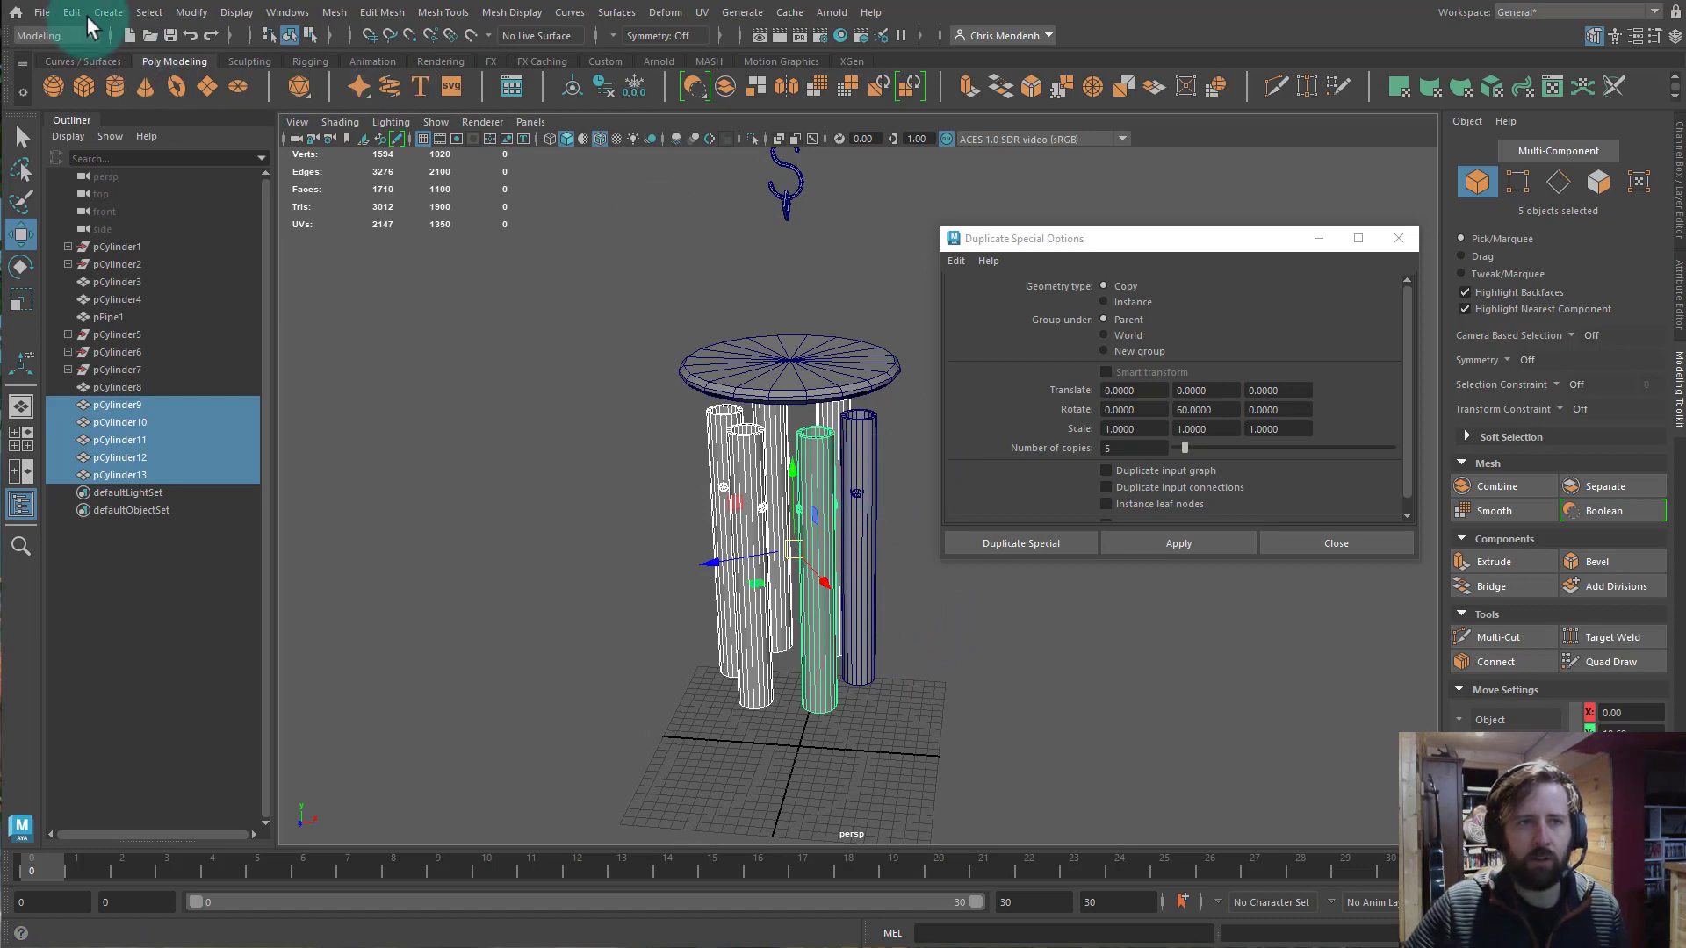
click(1129, 321)
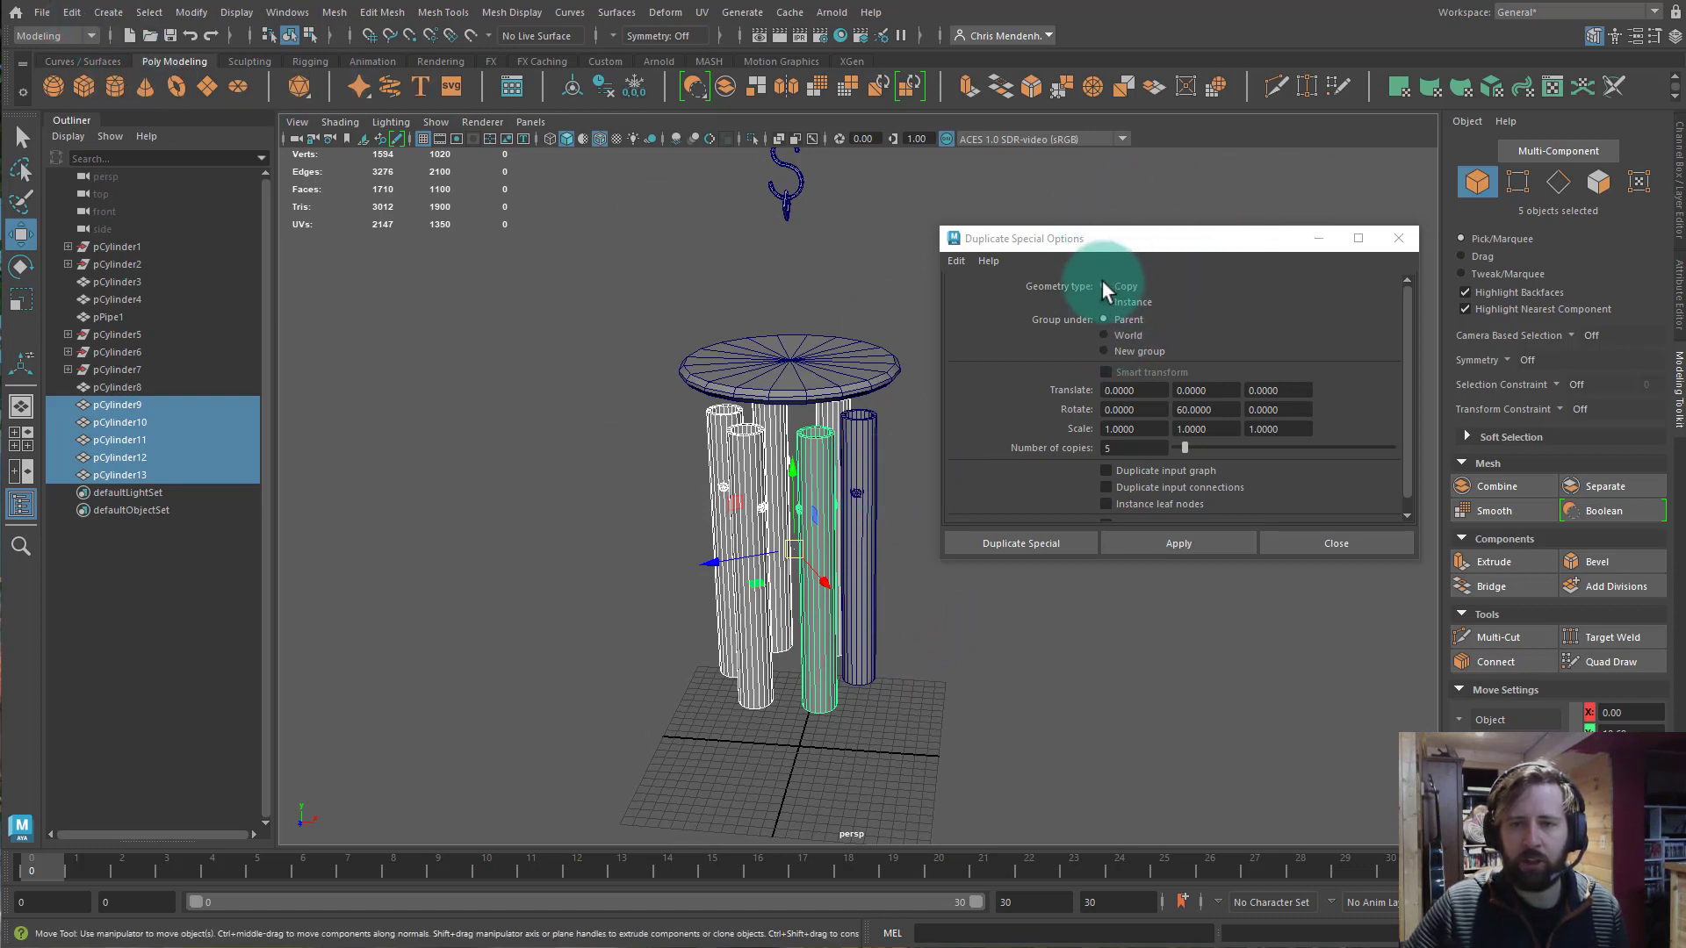
double_click(1207, 410)
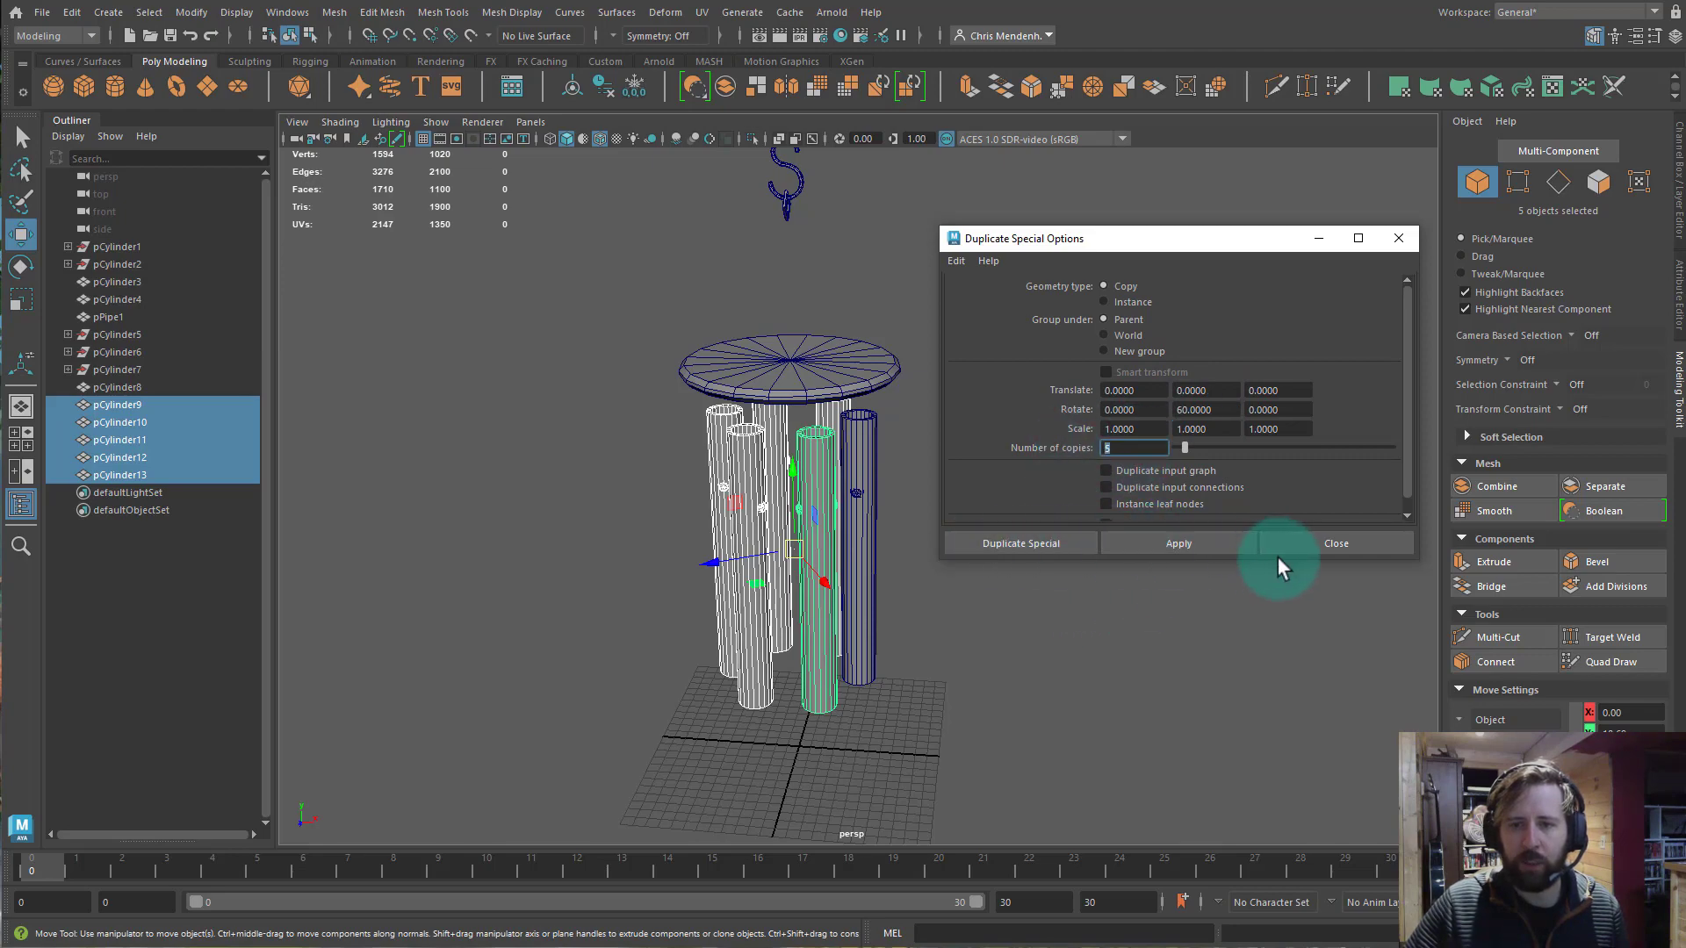
click(1333, 545)
Lengthen the first copied tube slightly by selecting its bottom vertices and moving them straight down.
alt+middle_drag(940, 536, 931, 397)
alt+right_drag(931, 397, 988, 390)
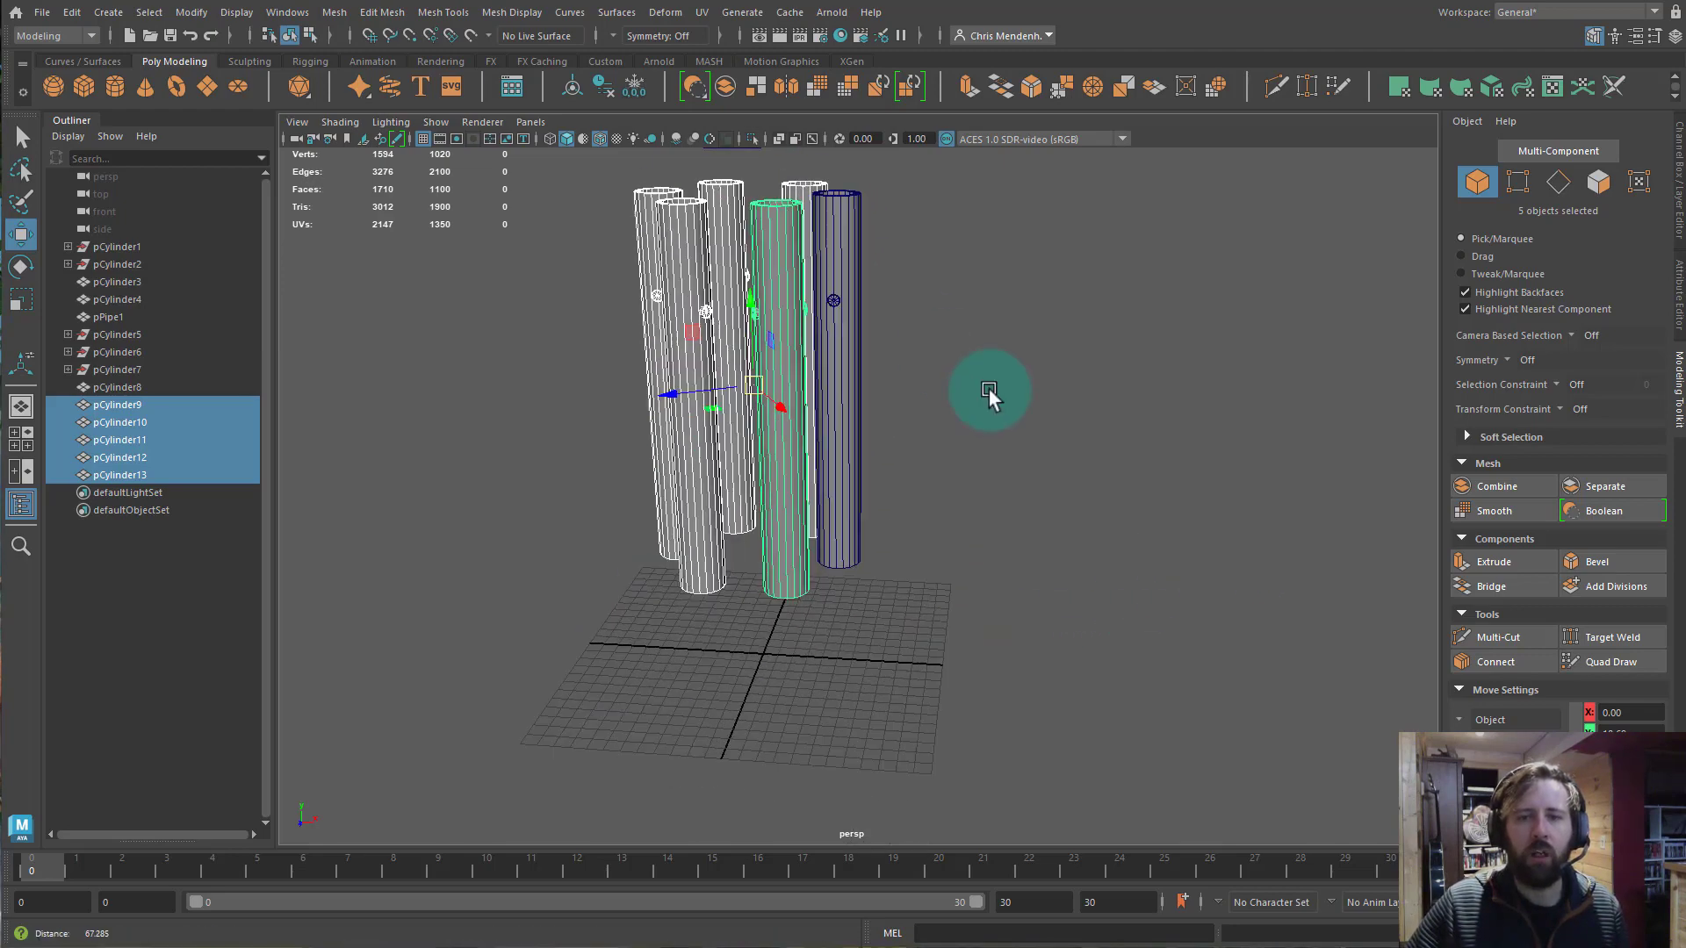
alt+drag(989, 390, 911, 594)
alt+drag(990, 545, 868, 566)
click(973, 672)
click(882, 544)
right_click(849, 537)
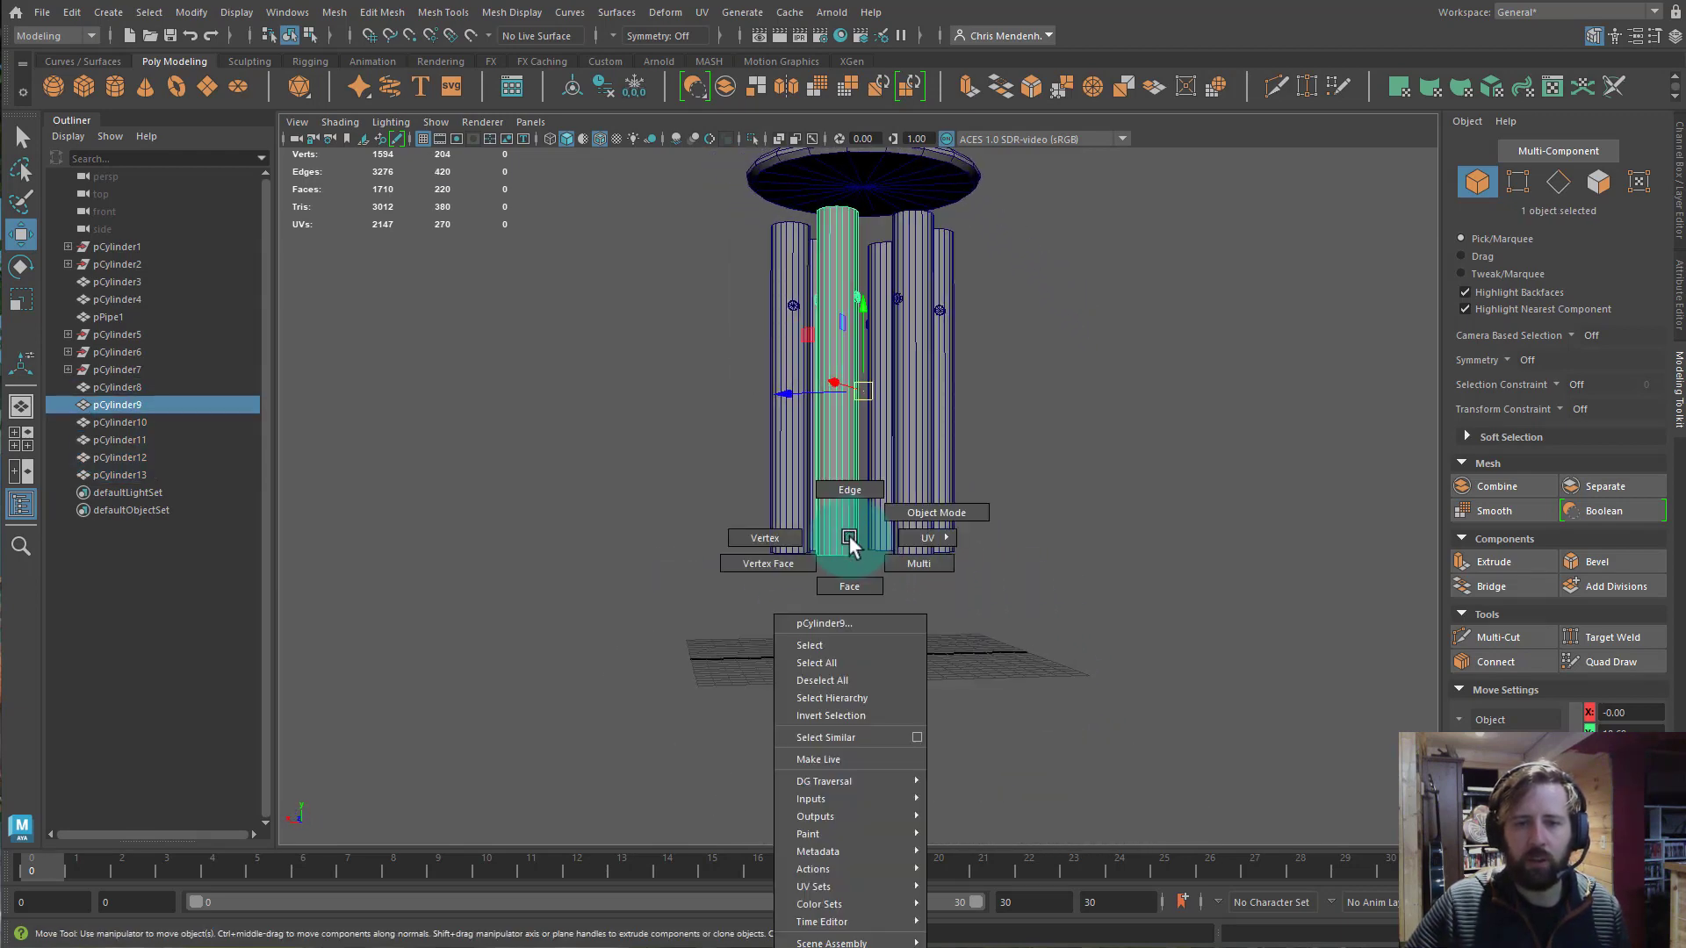
right_drag(783, 531, 782, 535)
drag(782, 535, 873, 575)
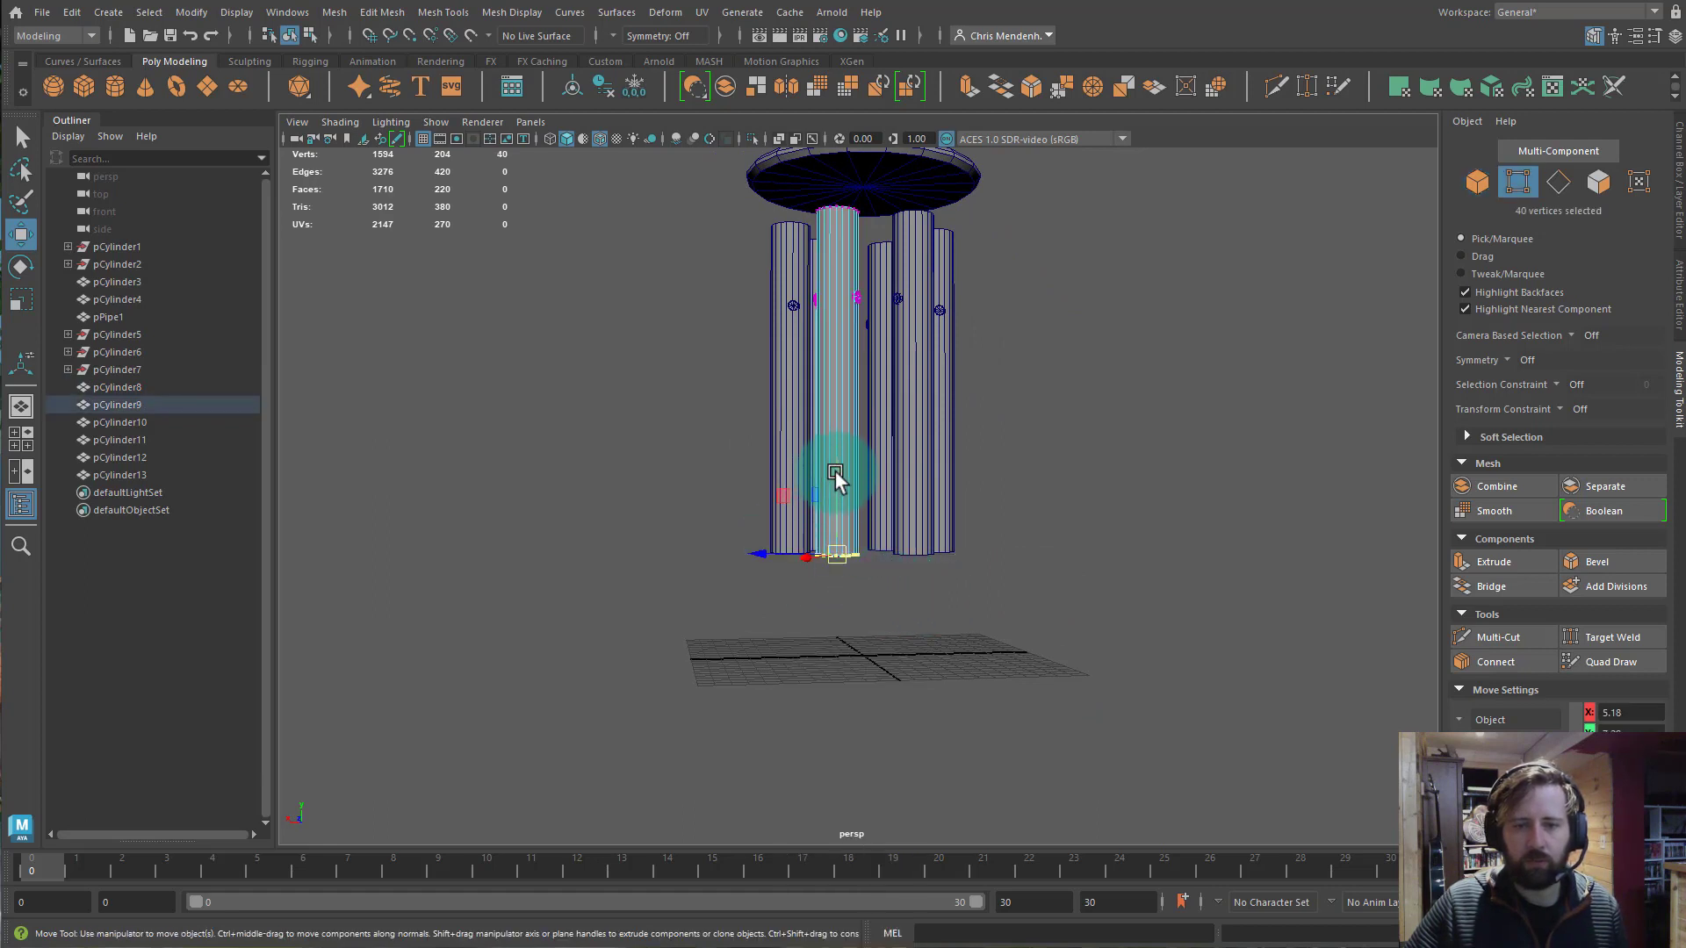
drag(835, 472, 829, 526)
Move the second copied tube's bottom vertices down so it extends further than the first copy.
alt+drag(983, 645, 859, 543)
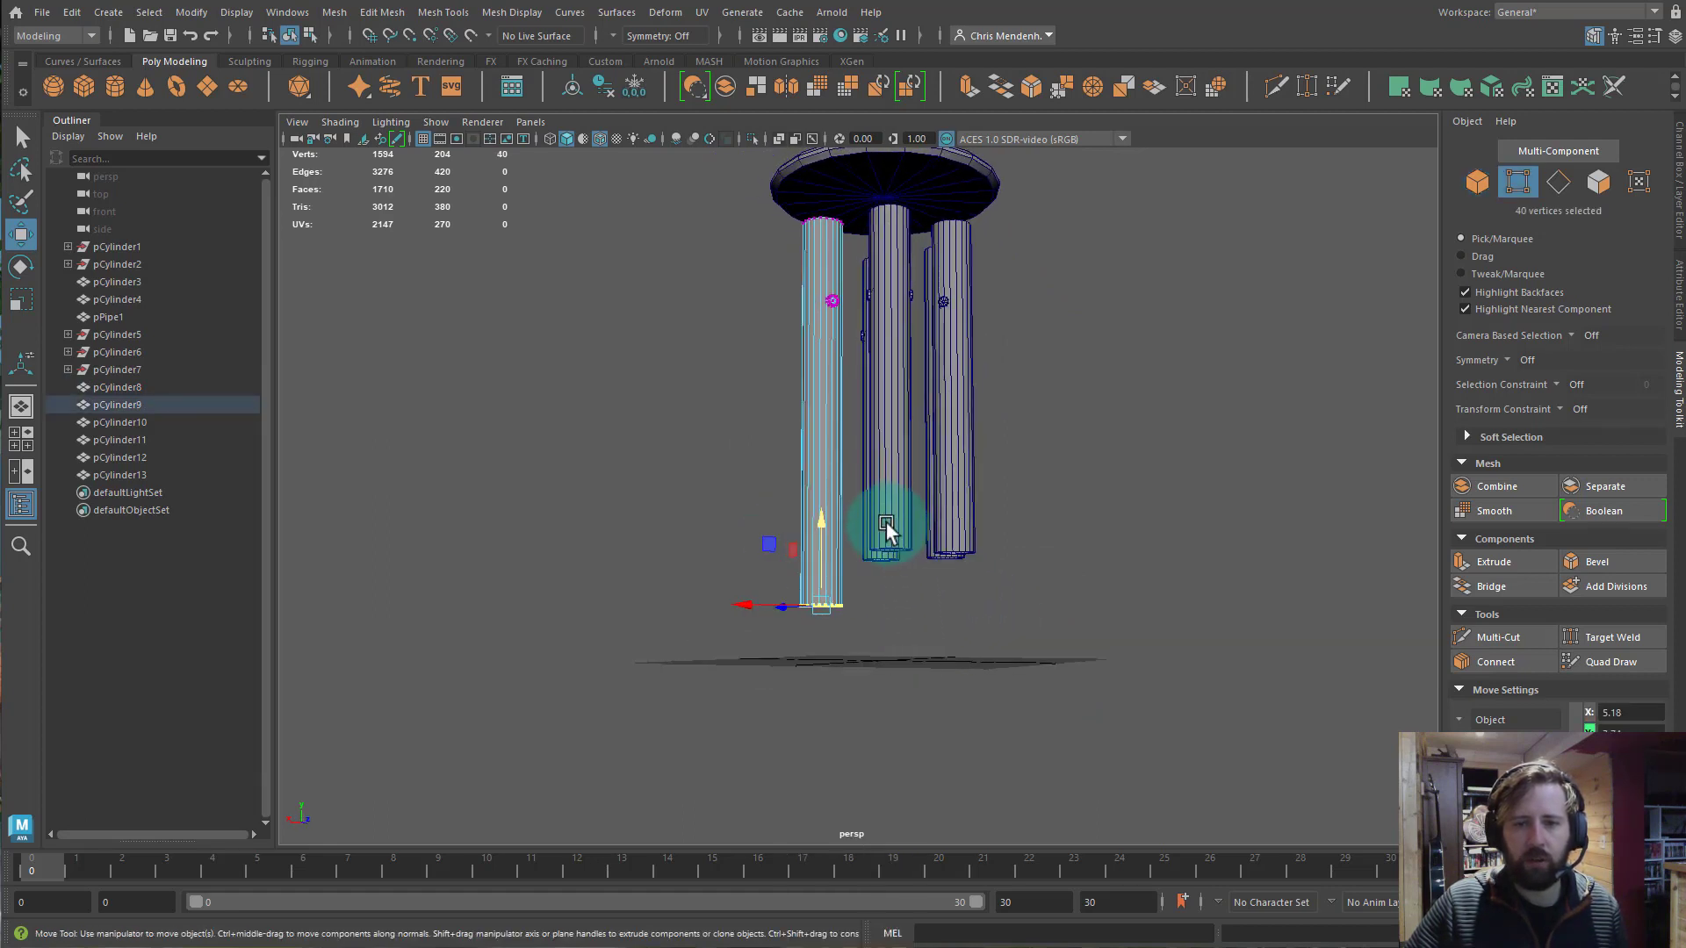
click(896, 525)
right_drag(898, 527, 871, 525)
drag(871, 527, 955, 591)
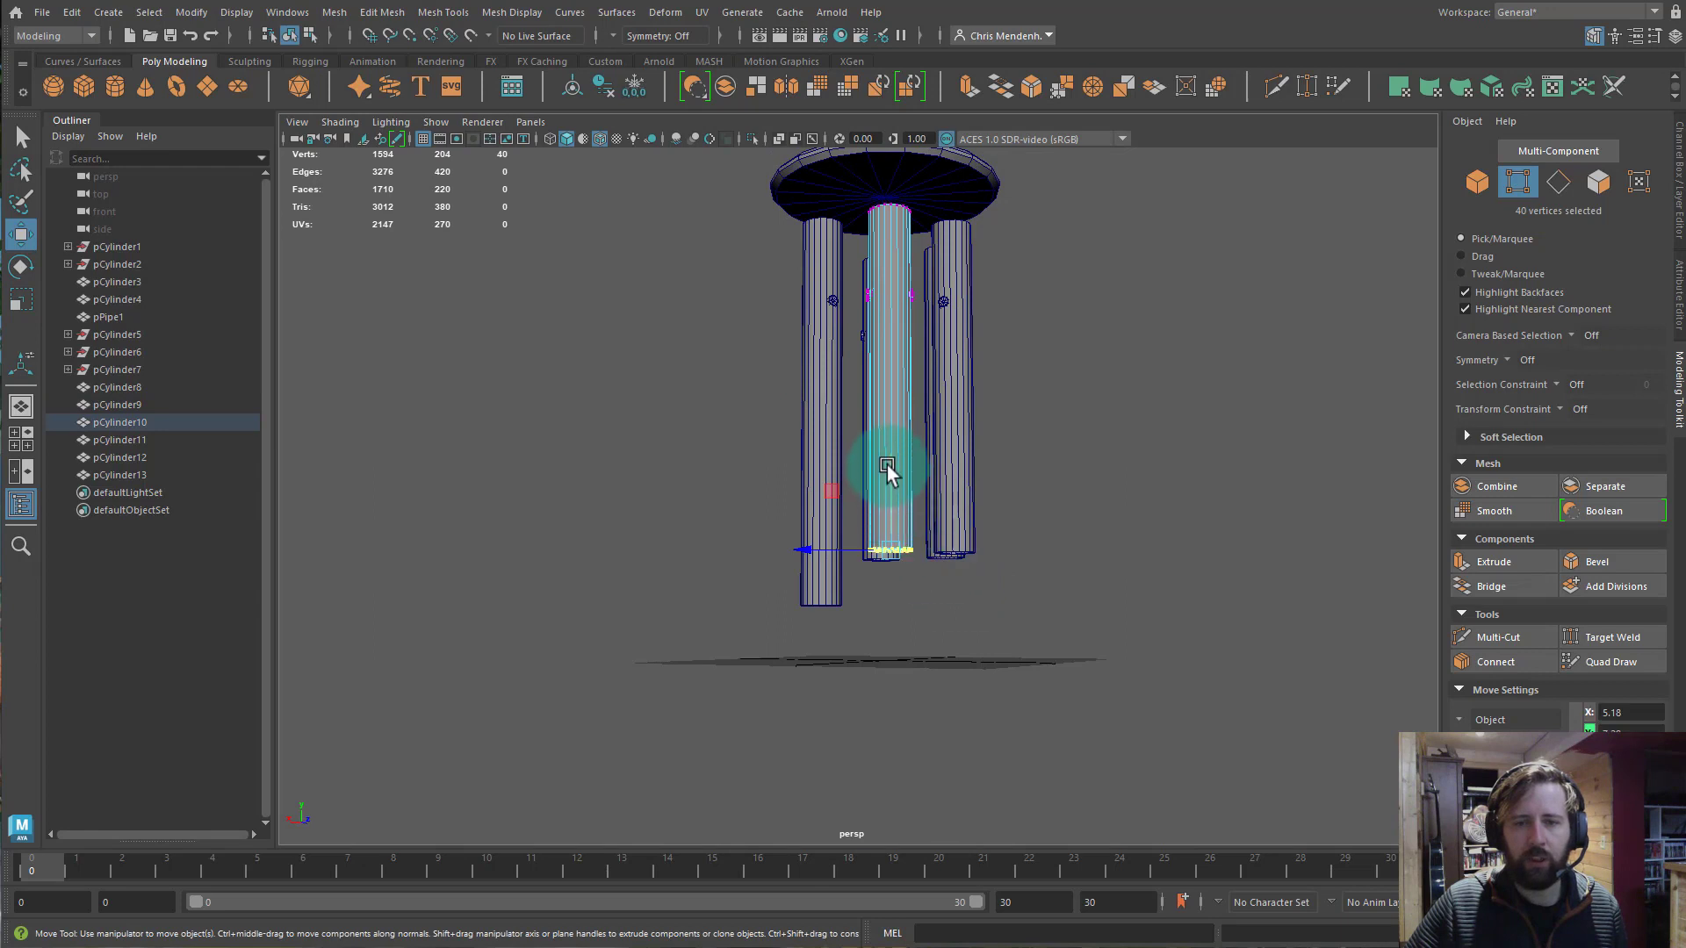
middle_drag(887, 466, 885, 581)
Extend the third copied tube by moving its bottom vertices down past the grid, beyond the second copy.
alt+drag(892, 590, 896, 615)
key(F8)
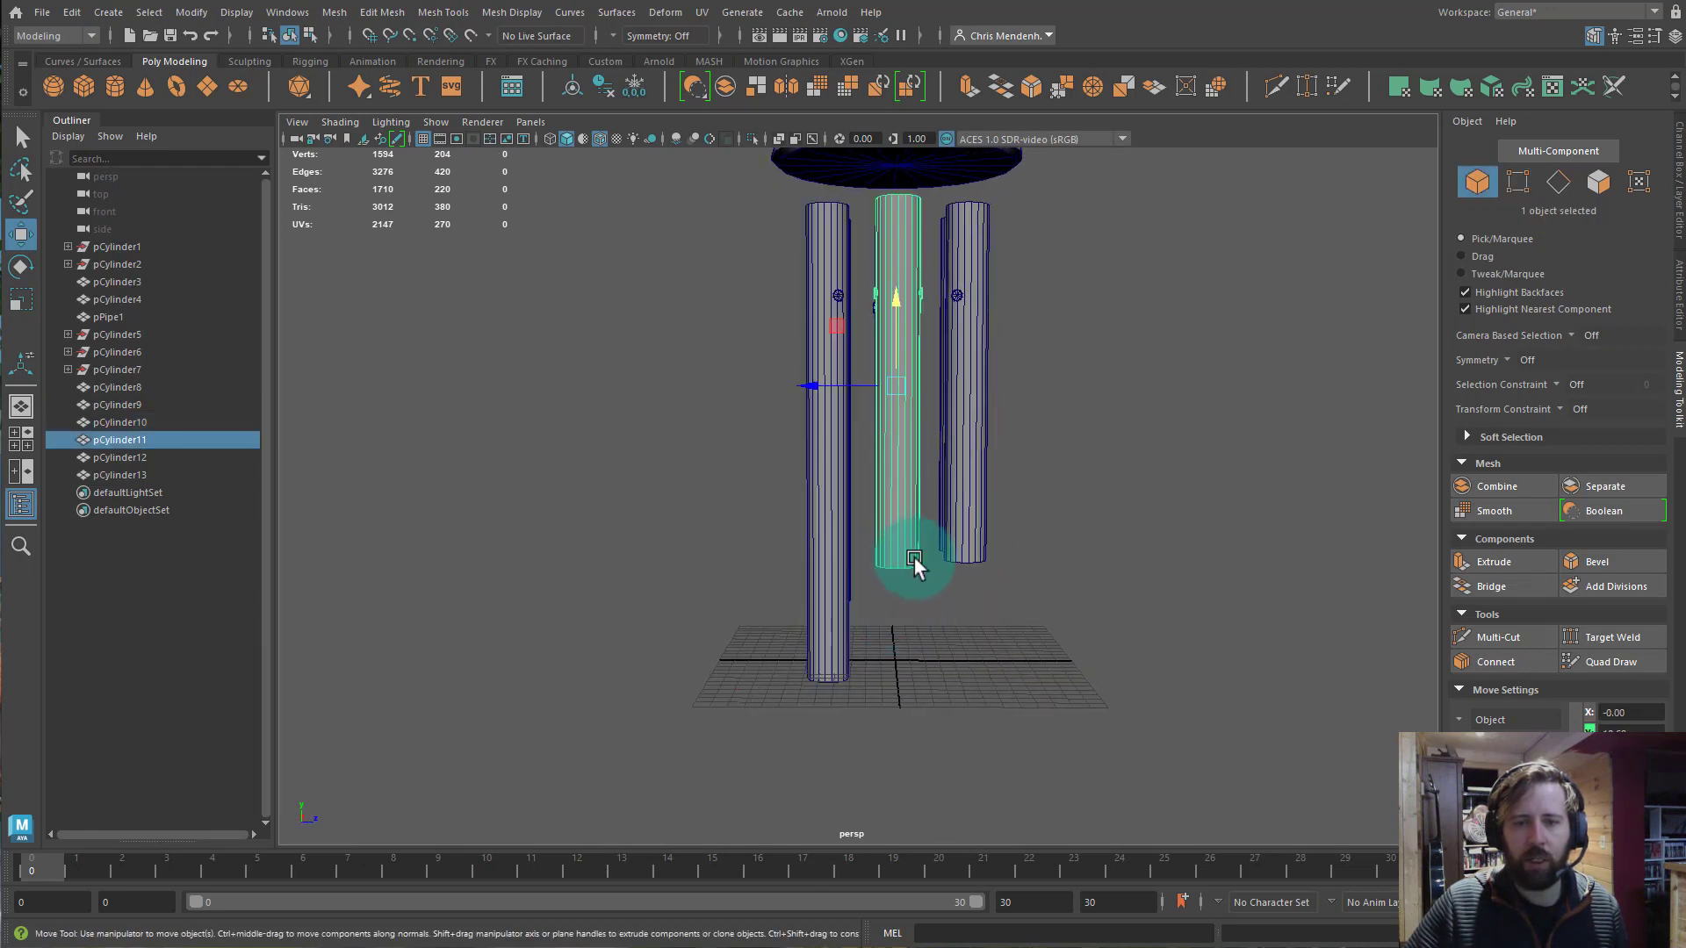
right_drag(902, 553, 820, 527)
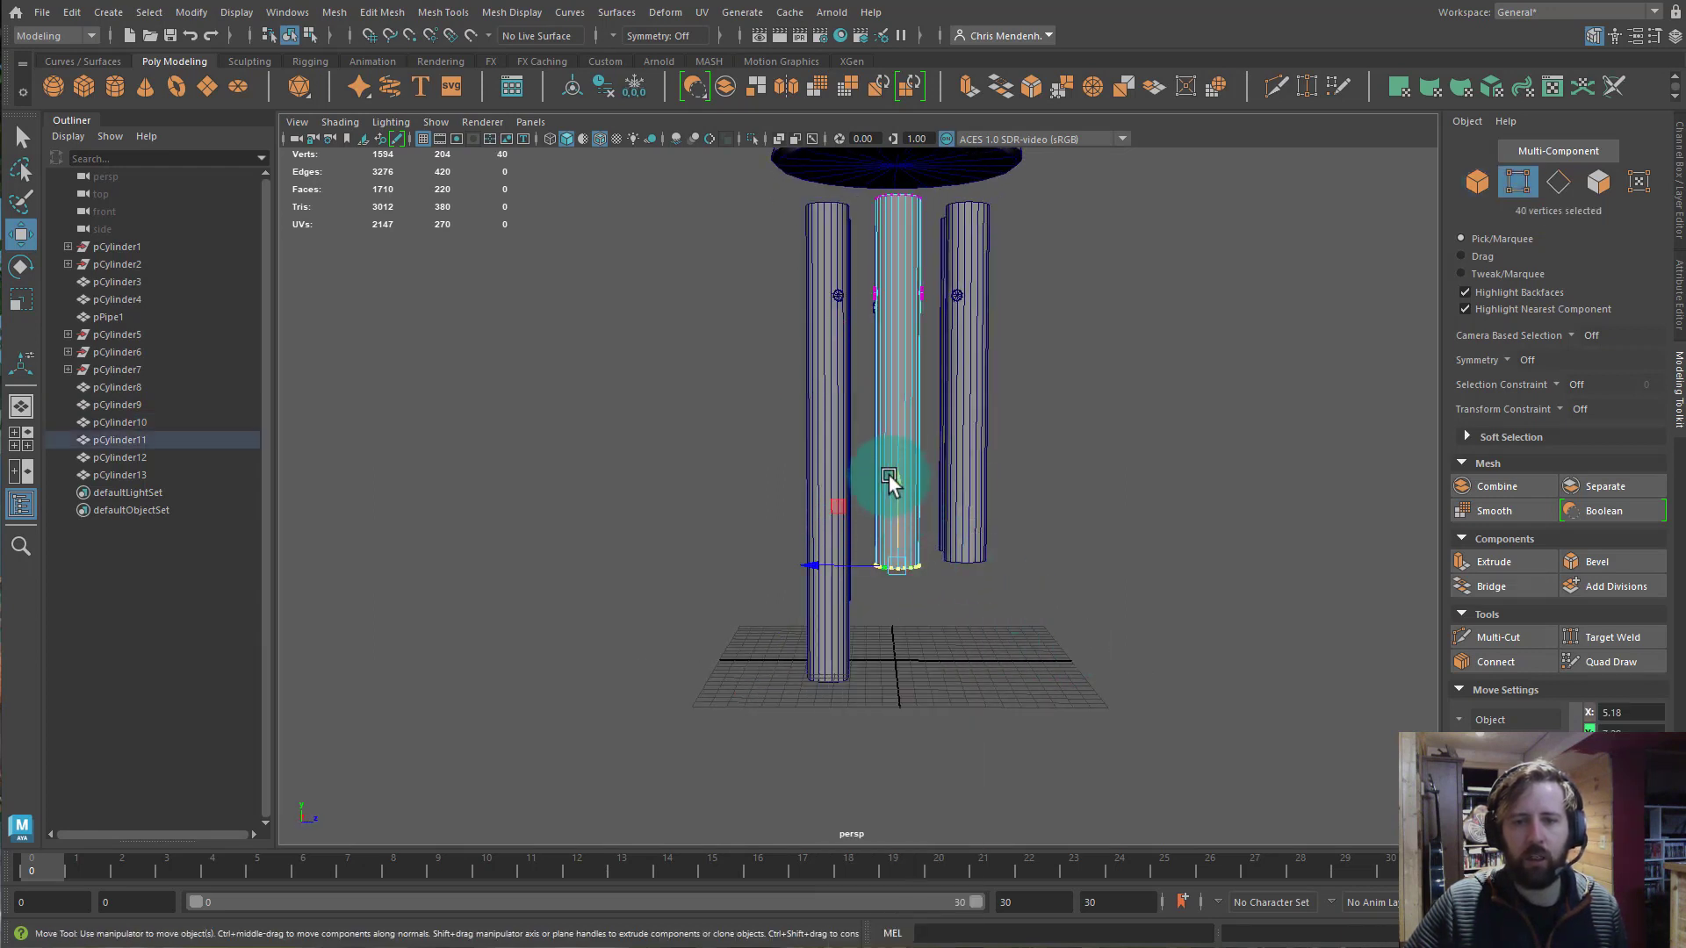
middle_drag(892, 482, 902, 667)
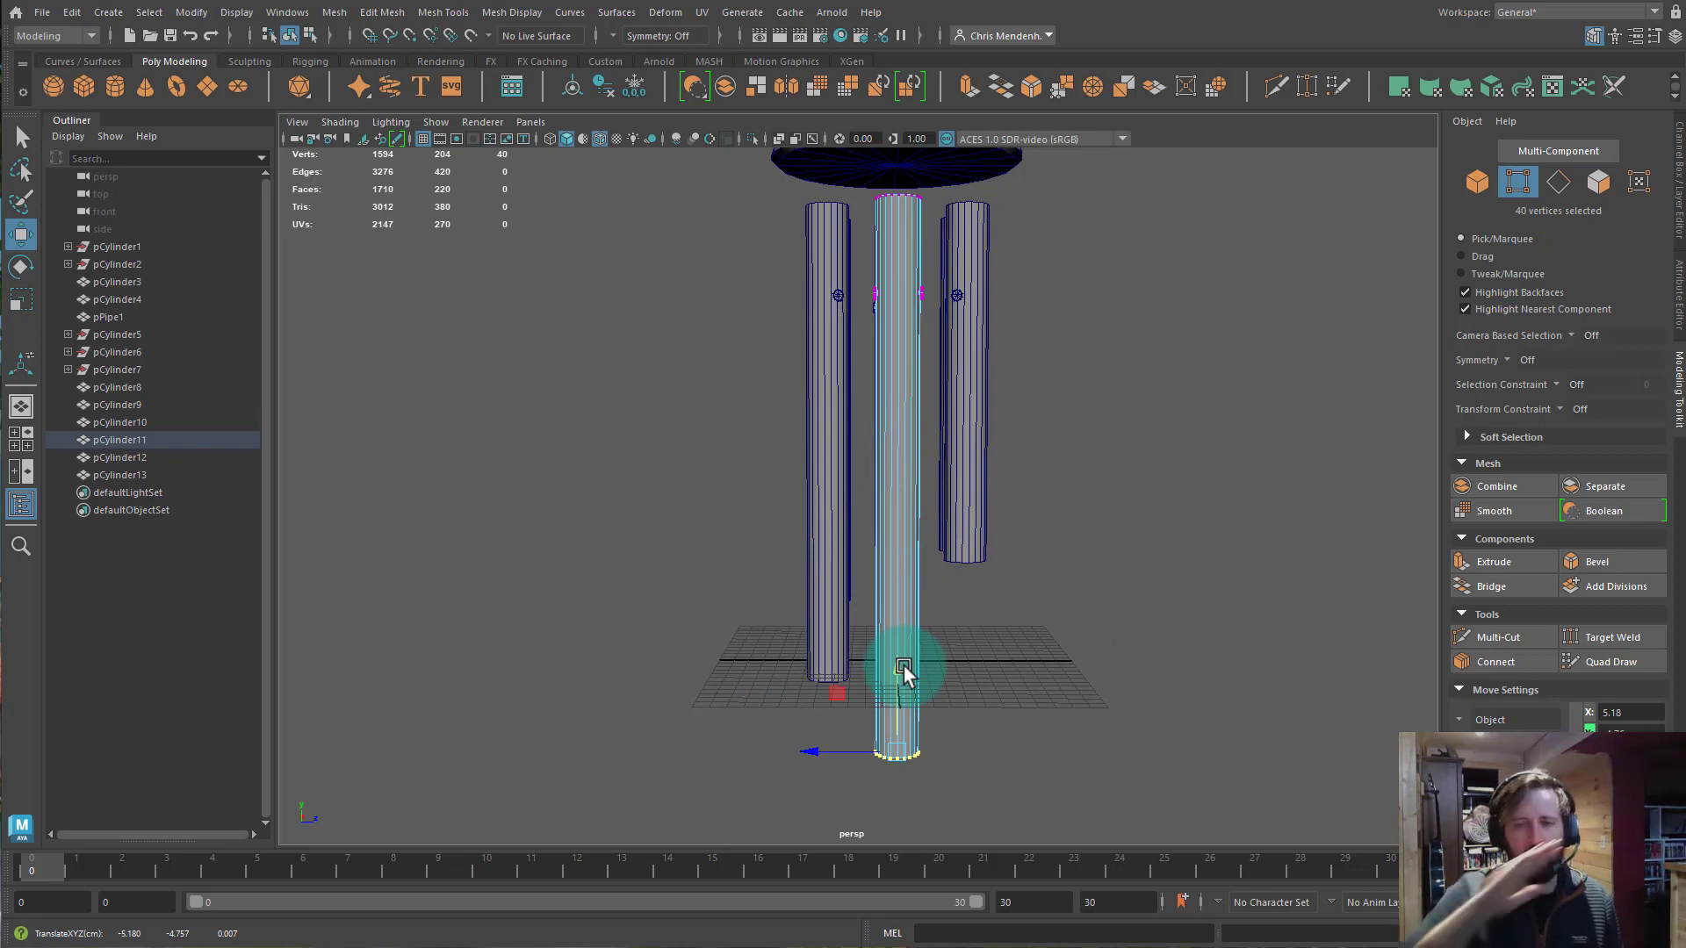
Move the fourth copied tube's bottom vertices down to make it the longest tube of the set.
alt+drag(904, 666, 938, 621)
alt+drag(855, 566, 914, 643)
click(921, 541)
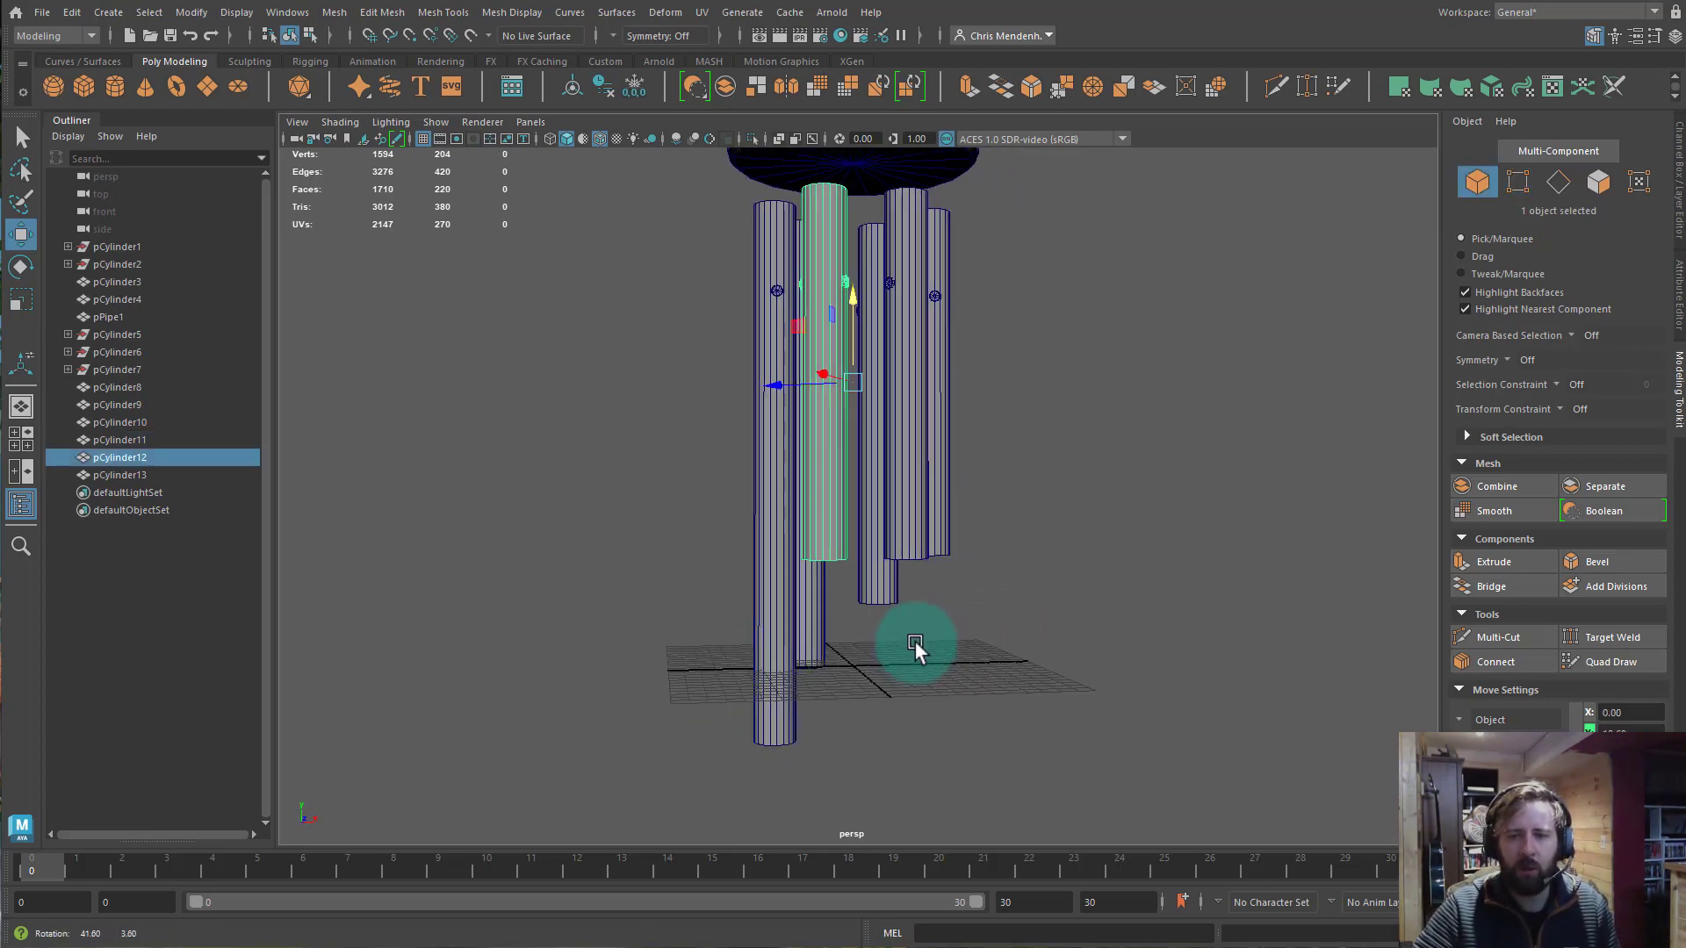
right_click(835, 527)
right_drag(786, 520, 762, 525)
drag(761, 525, 934, 606)
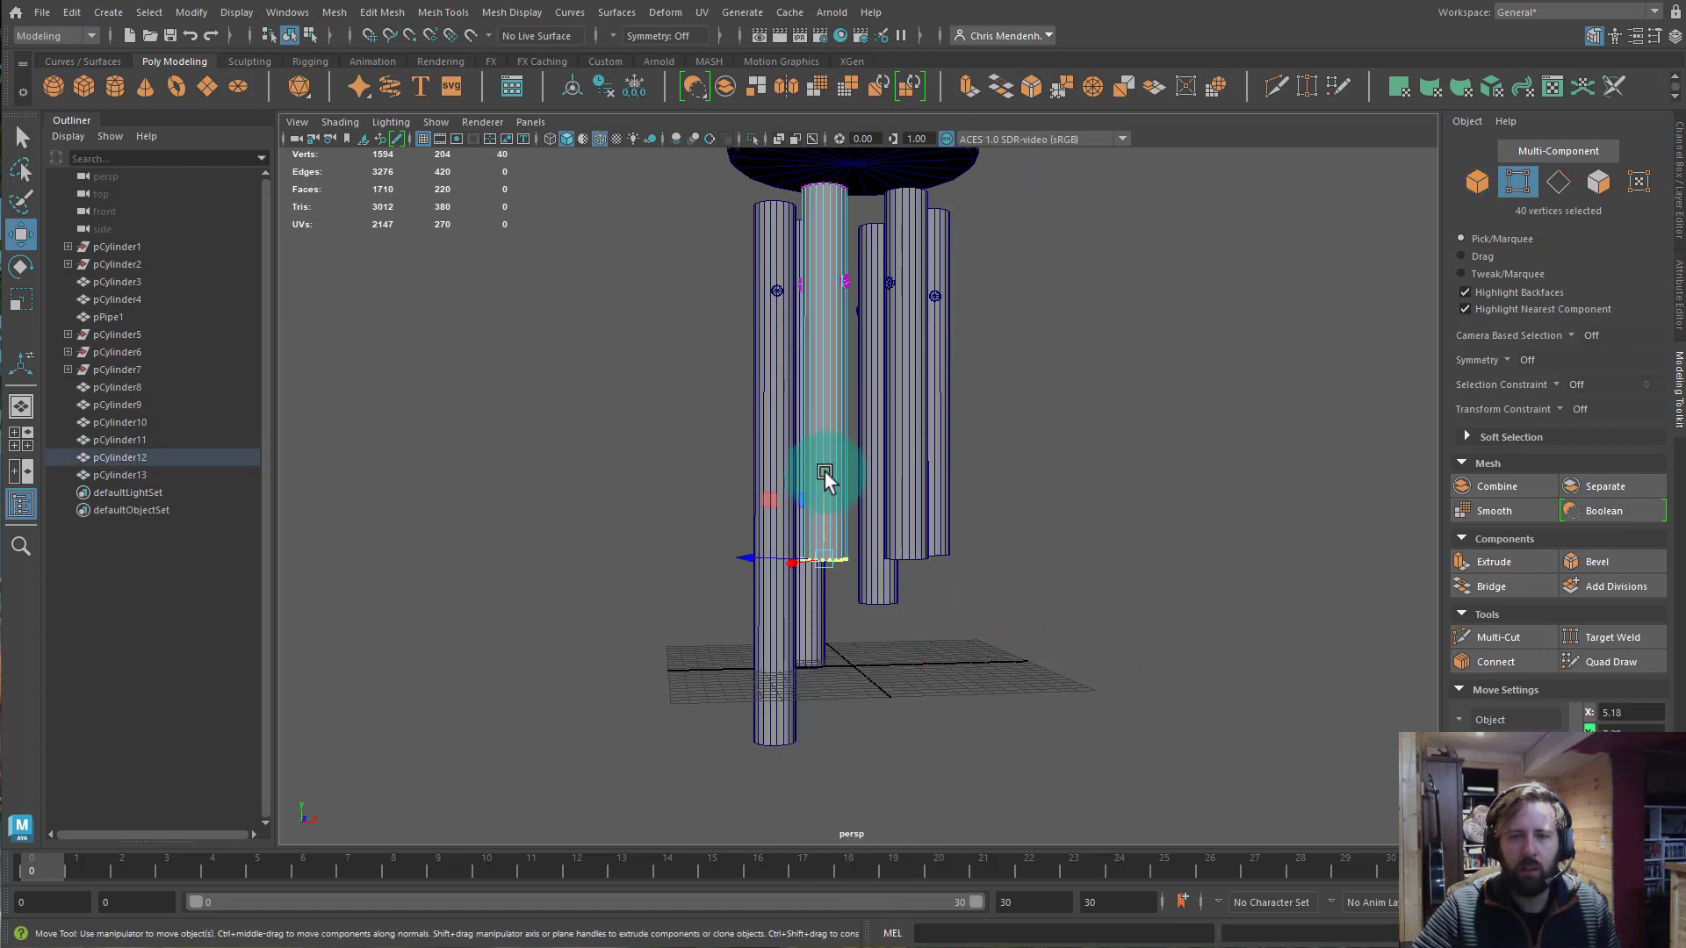
drag(823, 468, 823, 702)
Lengthen the fifth copied tube by moving its bottom vertices down, and return to object selection.
alt+drag(862, 647, 876, 572)
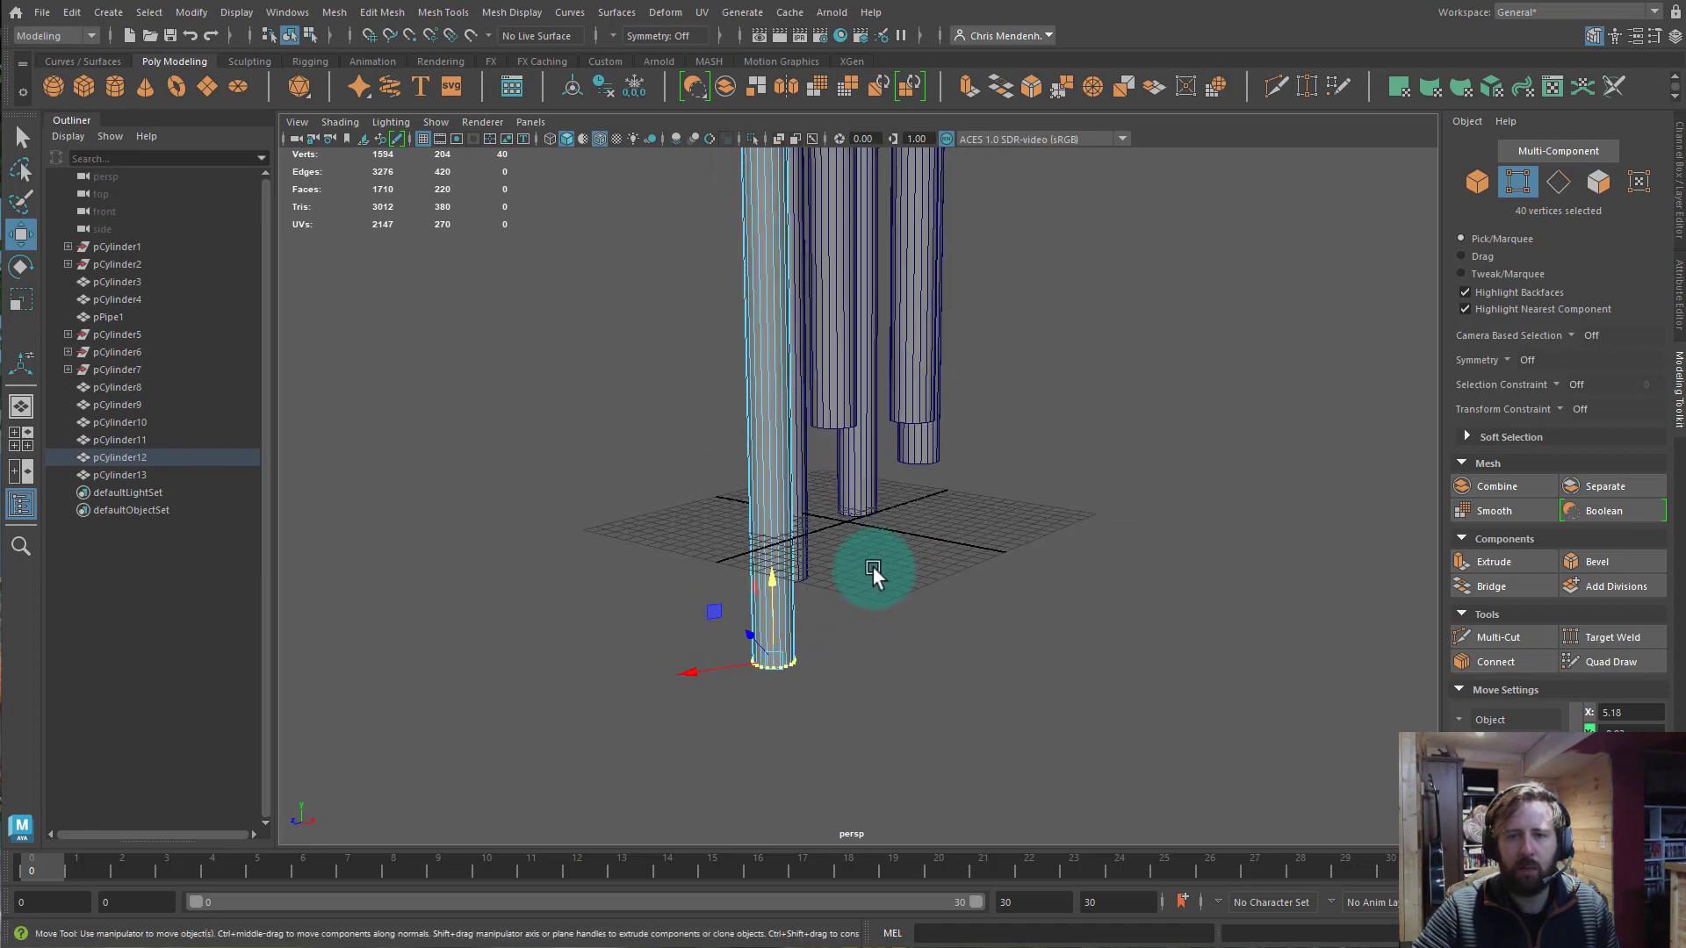
right_click(845, 399)
right_drag(789, 387, 795, 393)
drag(798, 393, 870, 505)
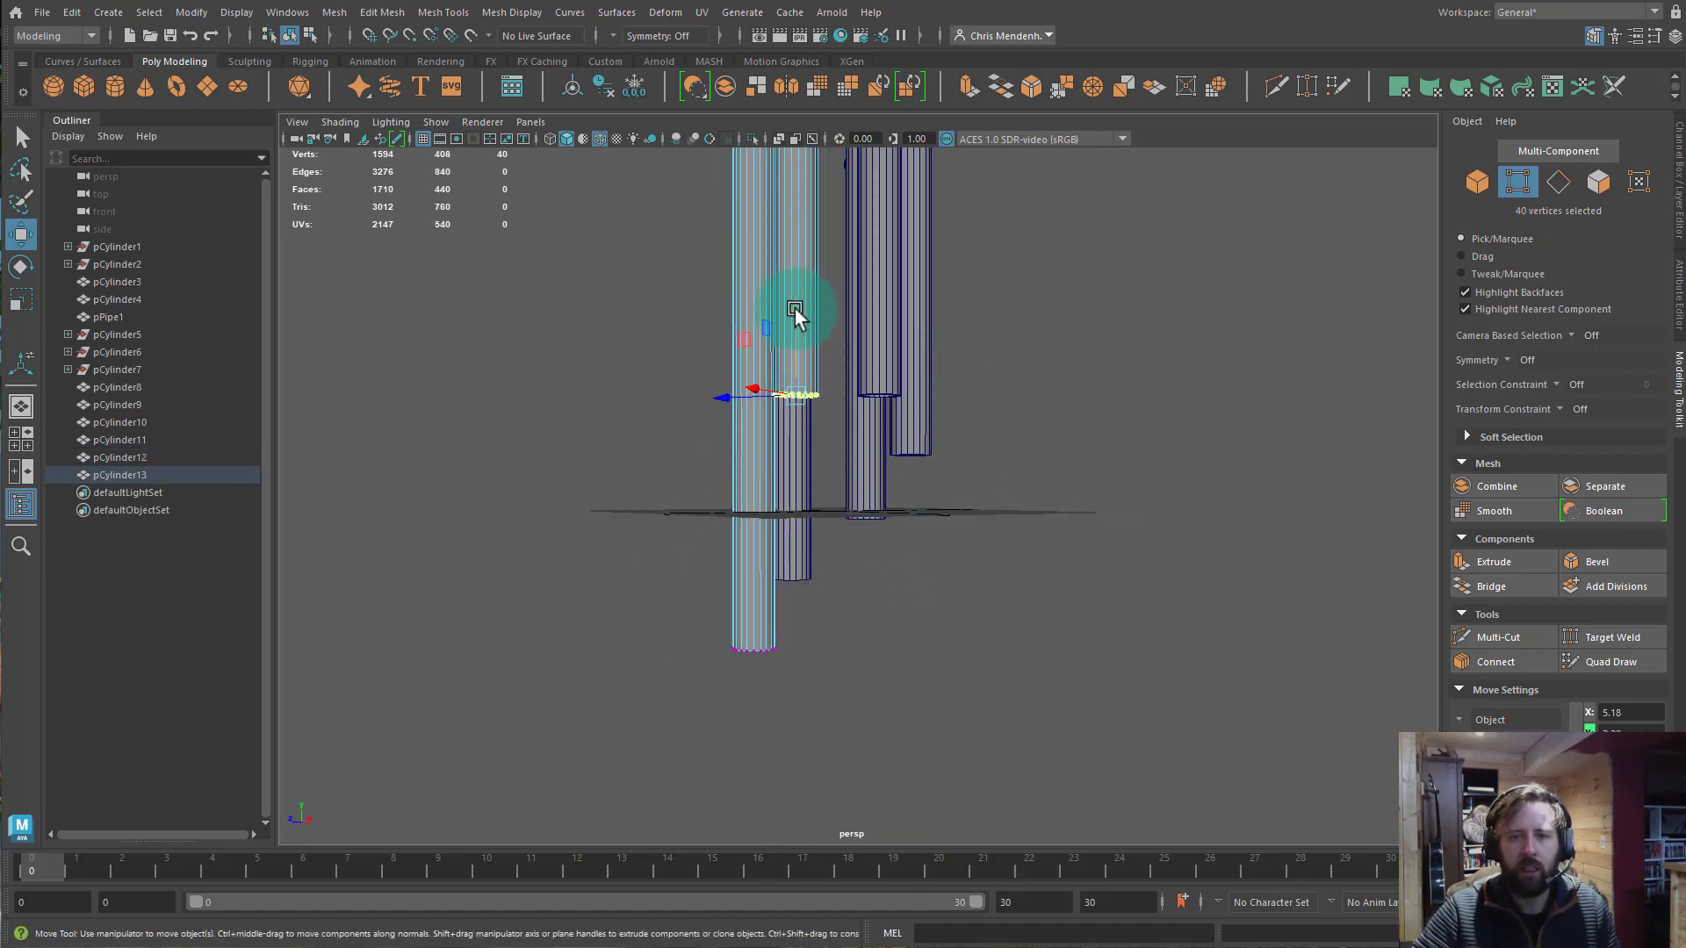
alt+drag(830, 656, 892, 531)
right_drag(892, 530, 1109, 356)
click(989, 498)
right_drag(884, 488, 1108, 376)
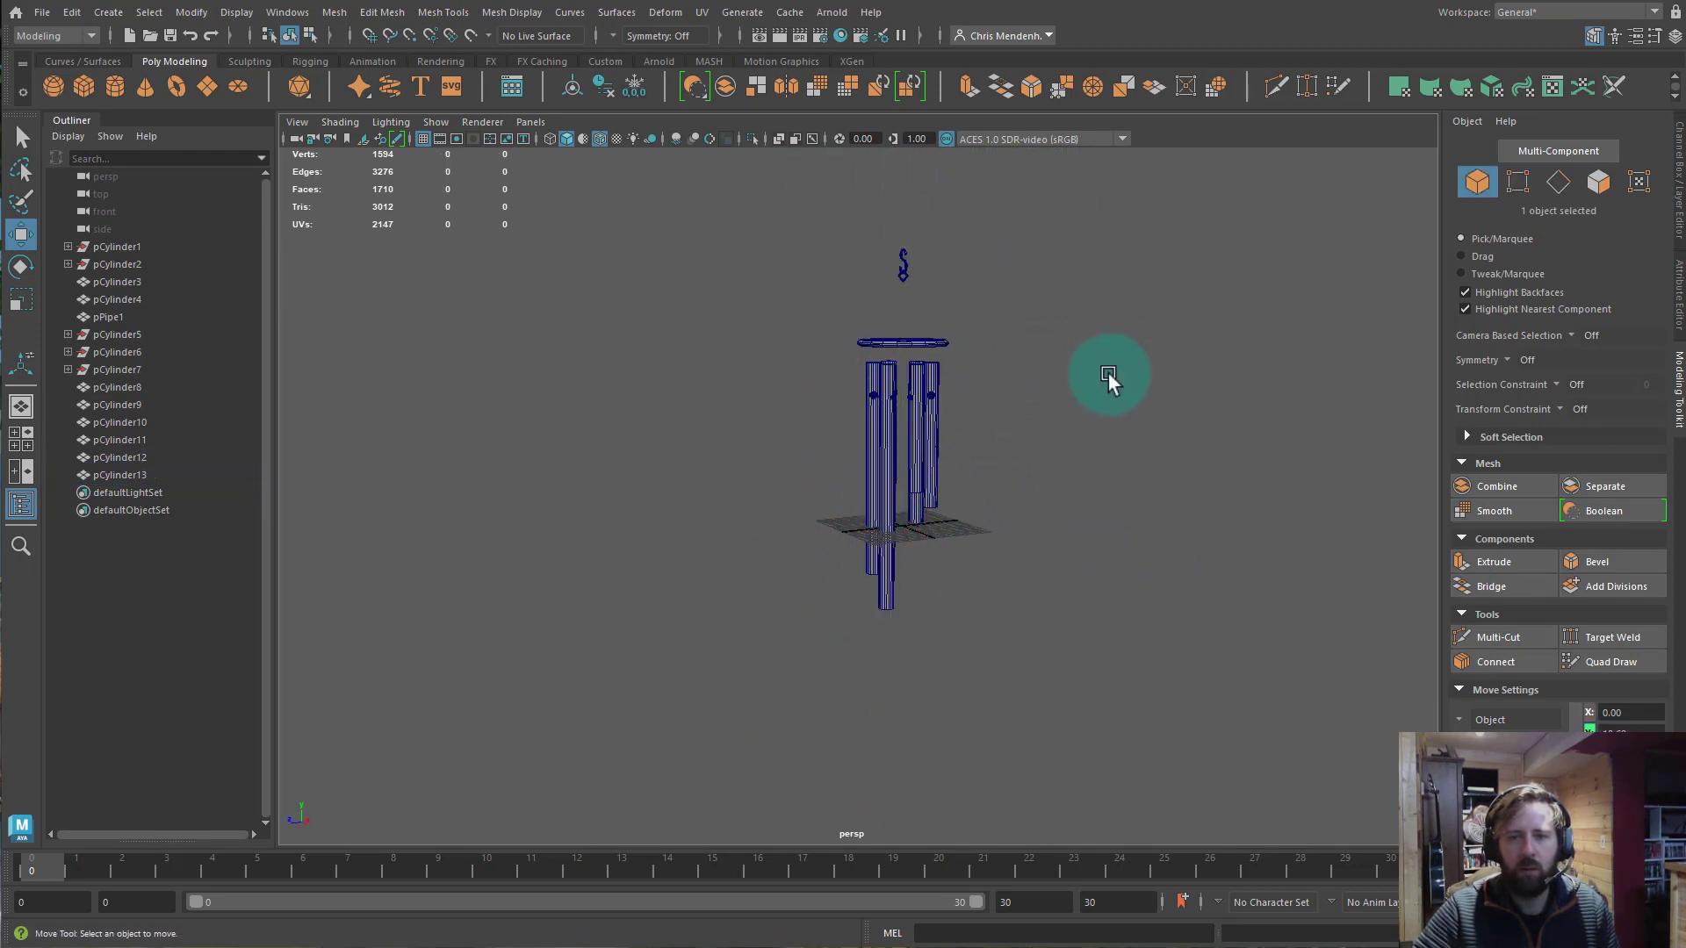
Try duplicating the top disc and moving the copy down between the tubes.
alt+drag(1098, 527, 921, 577)
alt+right_drag(922, 576, 1392, 612)
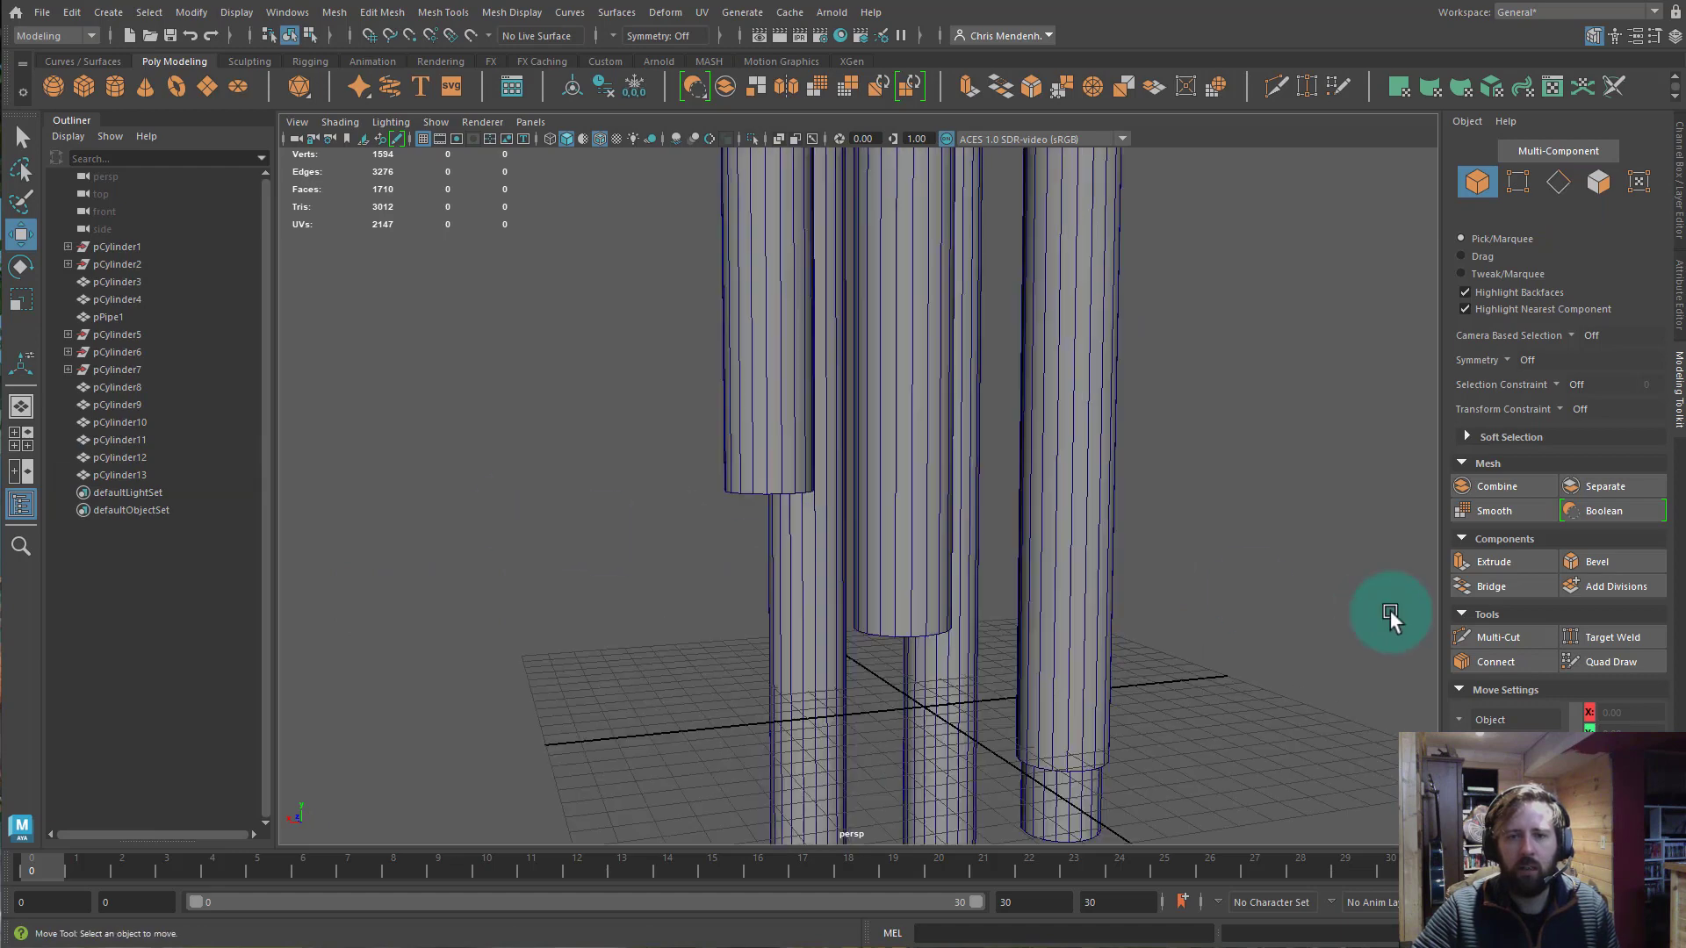
alt+right_drag(1191, 593, 882, 518)
alt+drag(1093, 487, 1039, 526)
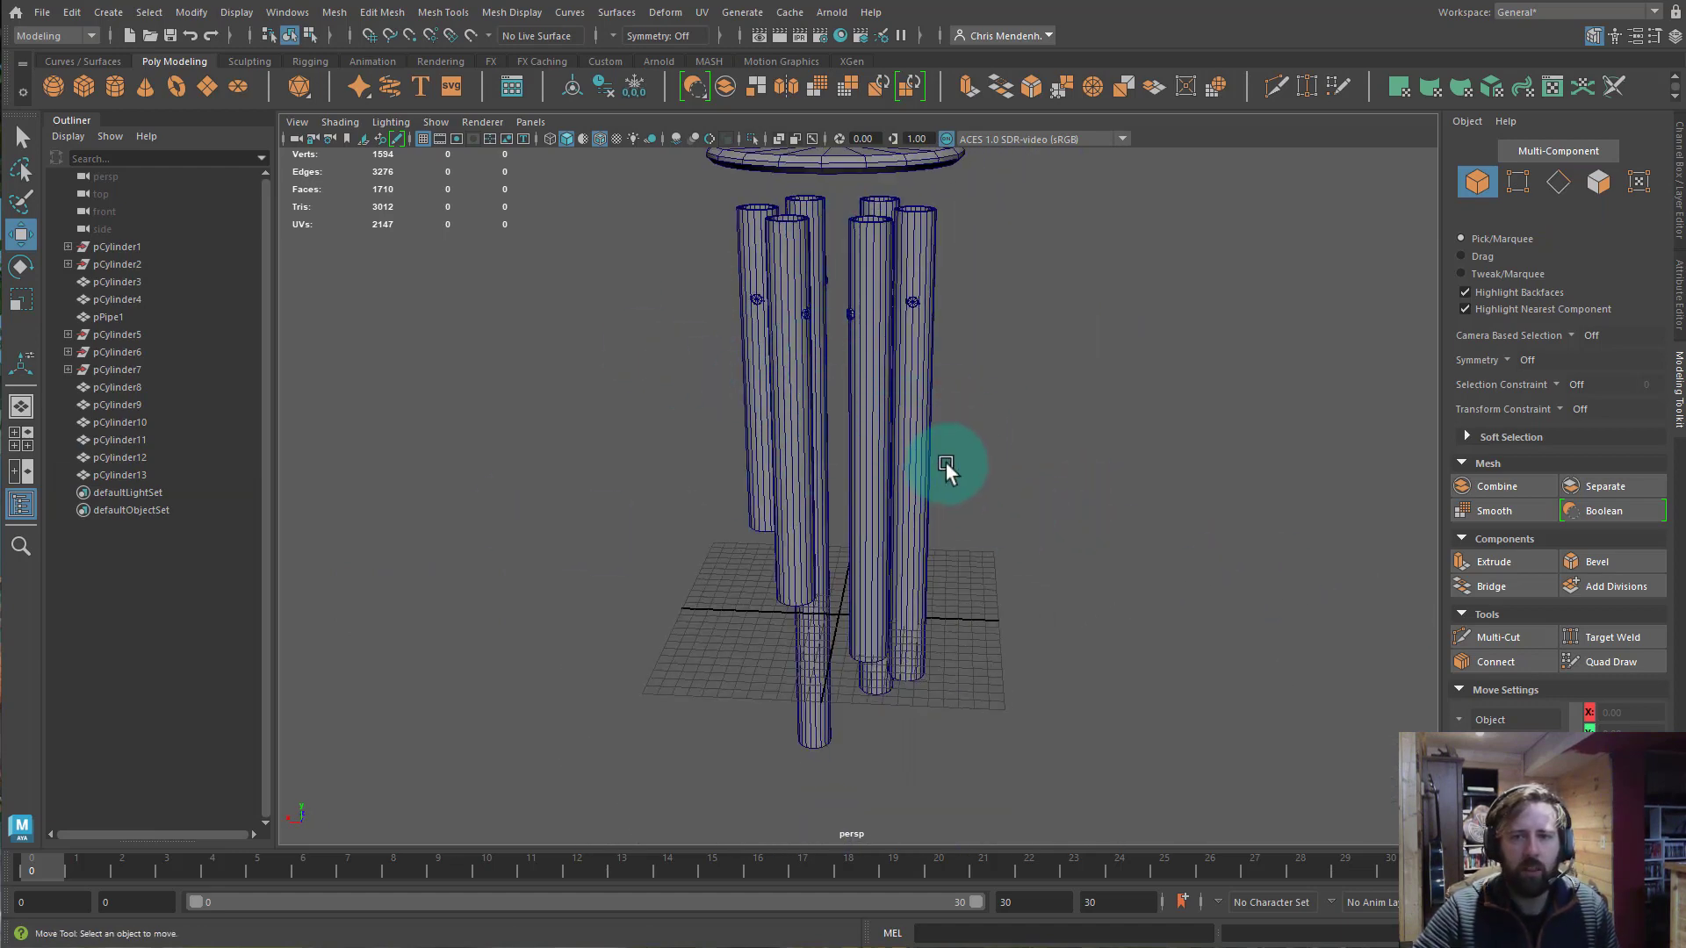
alt+drag(947, 465, 1027, 582)
click(935, 407)
key(ctrl+d)
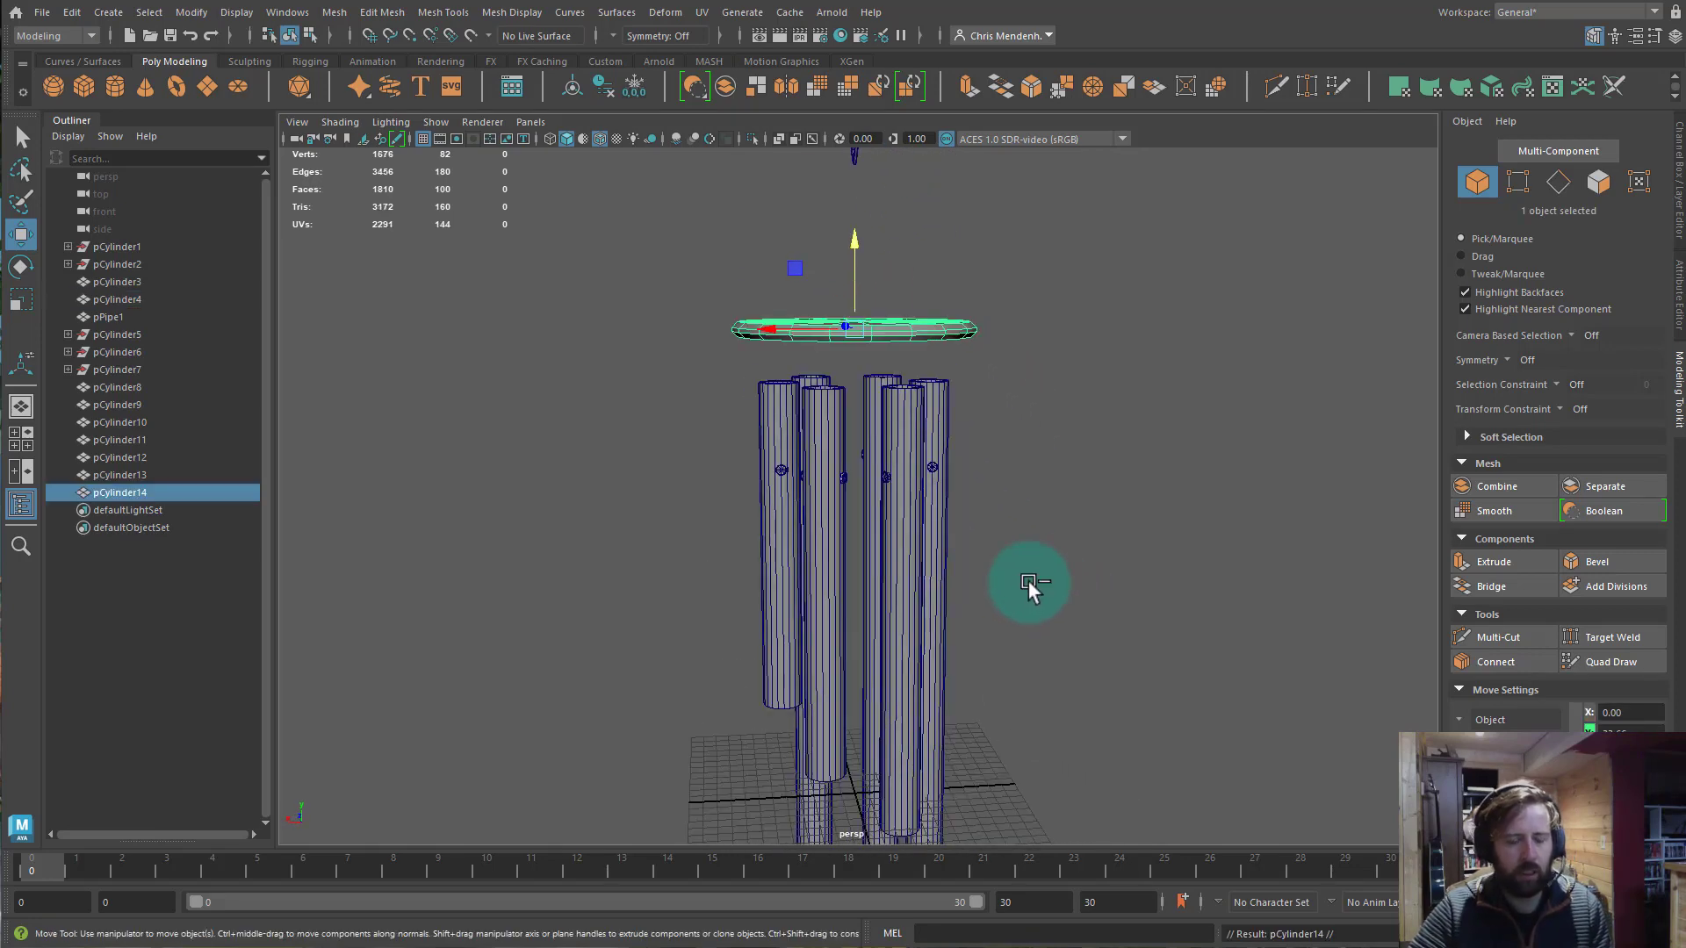
drag(860, 244, 862, 456)
Try scaling the disc copy down to about 3.26 in X and Z and adjusting its thickness to fit inside the tubes.
key(r)
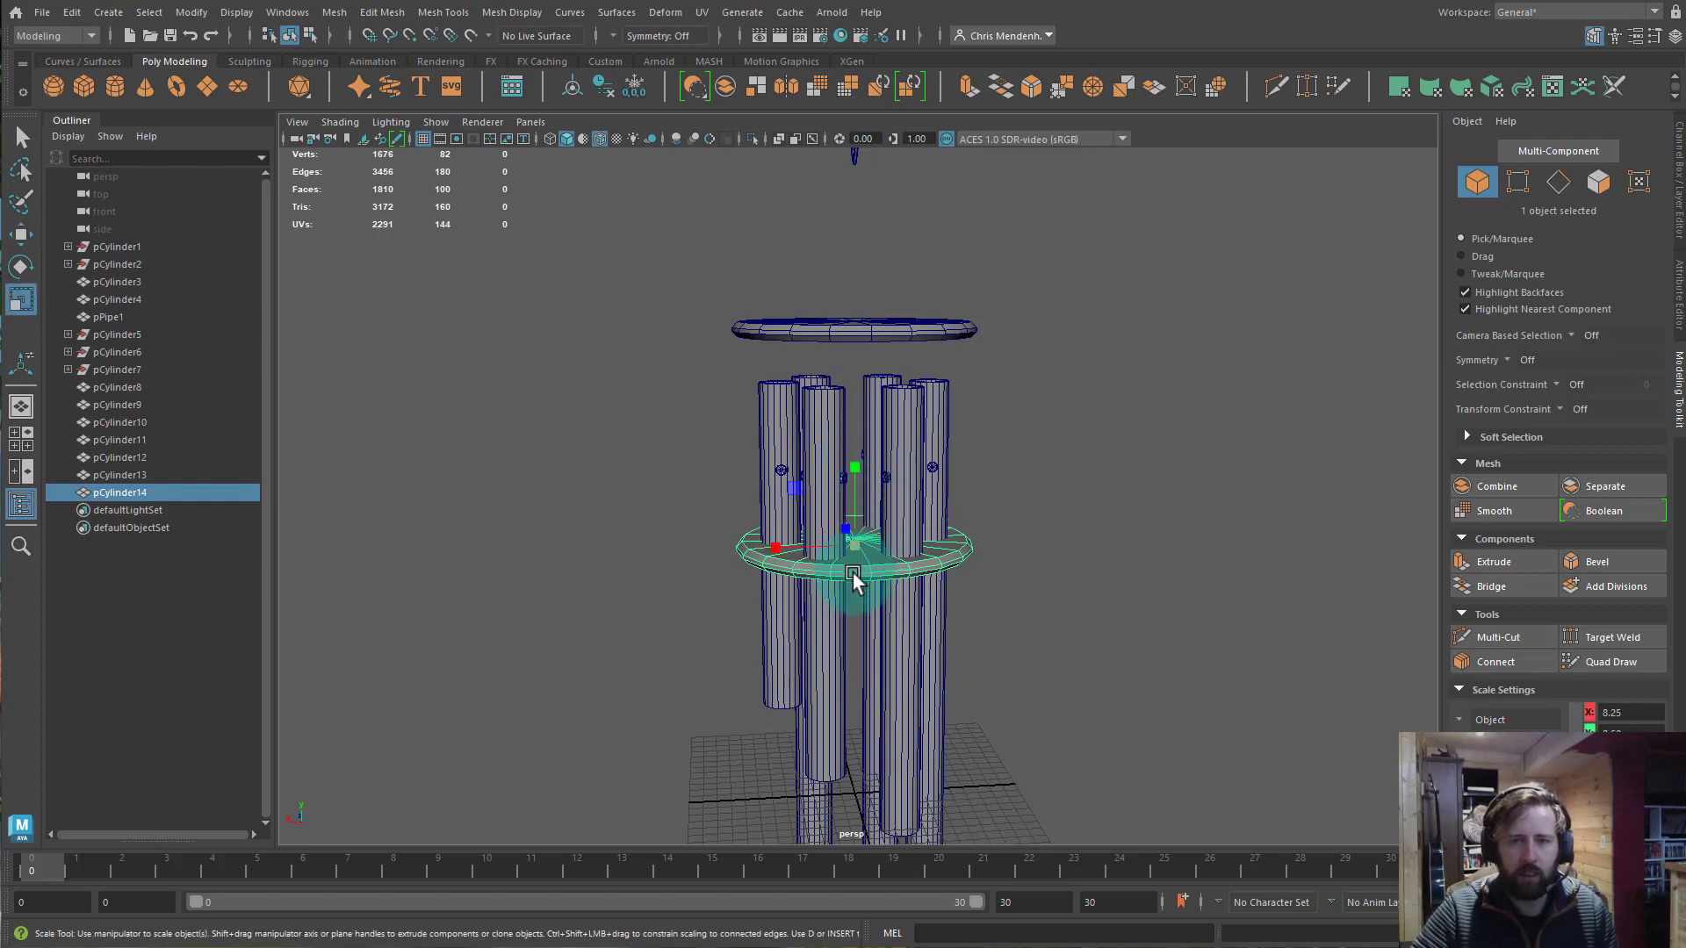
mouse_move(853, 557)
alt+mouse_down()
mouse_move(877, 611)
mouse_move(853, 593)
mouse_move(928, 681)
mouse_move(913, 645)
mouse_move(997, 689)
mouse_move(1065, 650)
mouse_move(897, 608)
mouse_move(839, 549)
alt+mouse_up()
drag(773, 447, 775, 435)
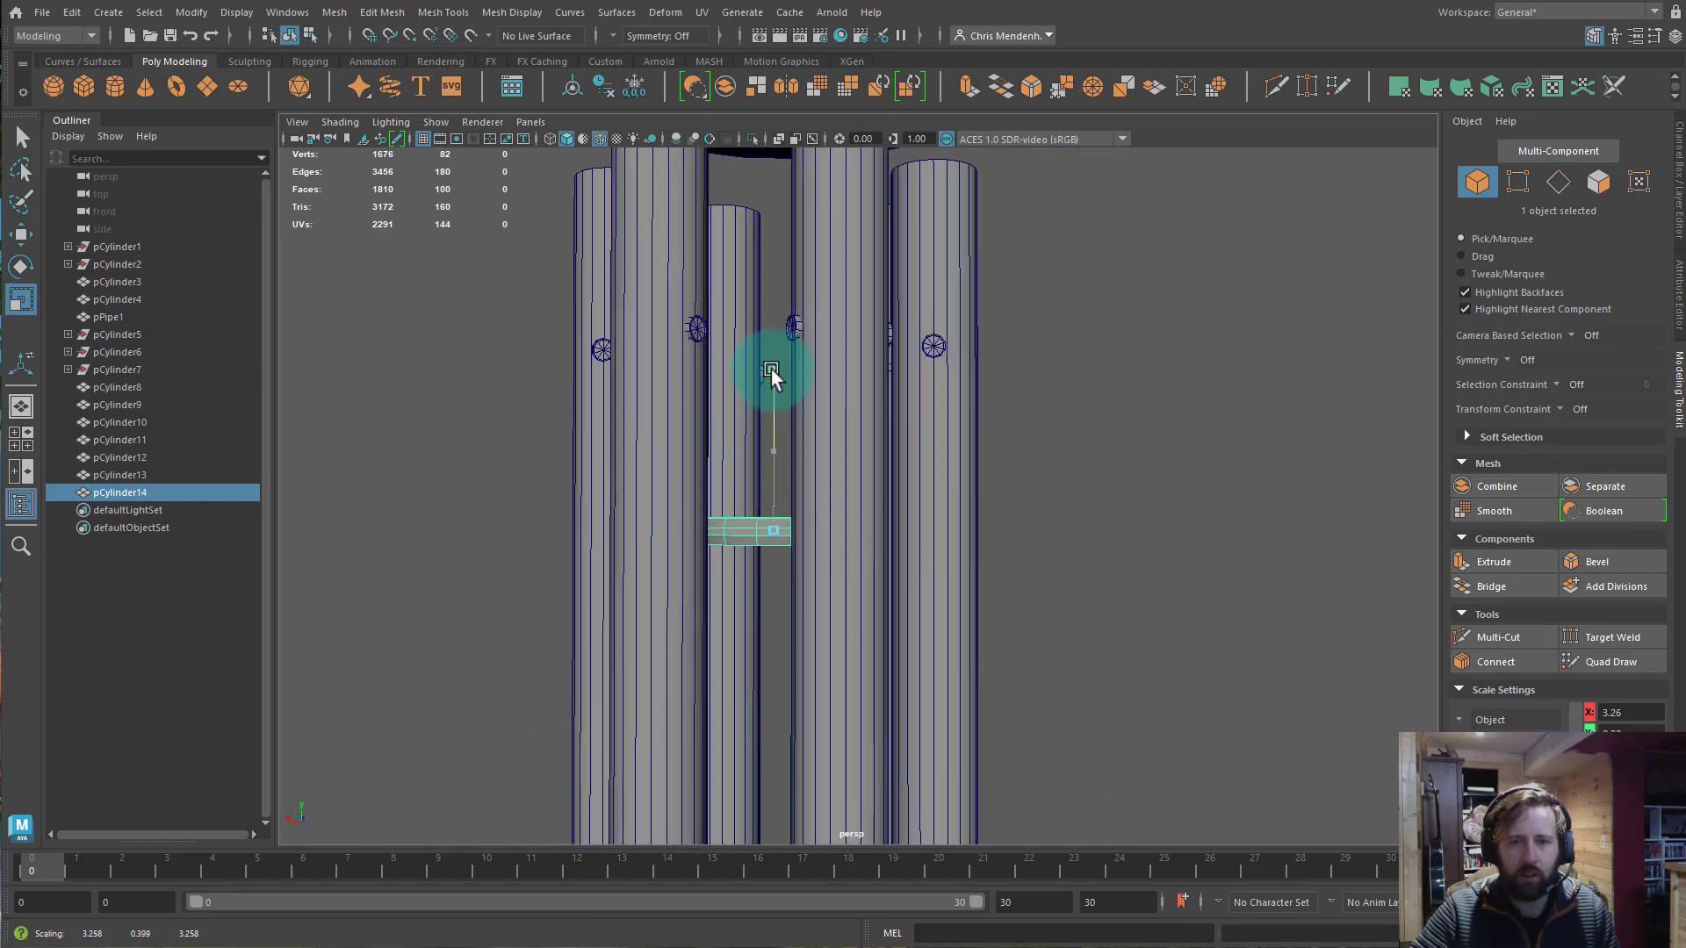
drag(770, 370, 771, 361)
alt+drag(775, 542, 820, 551)
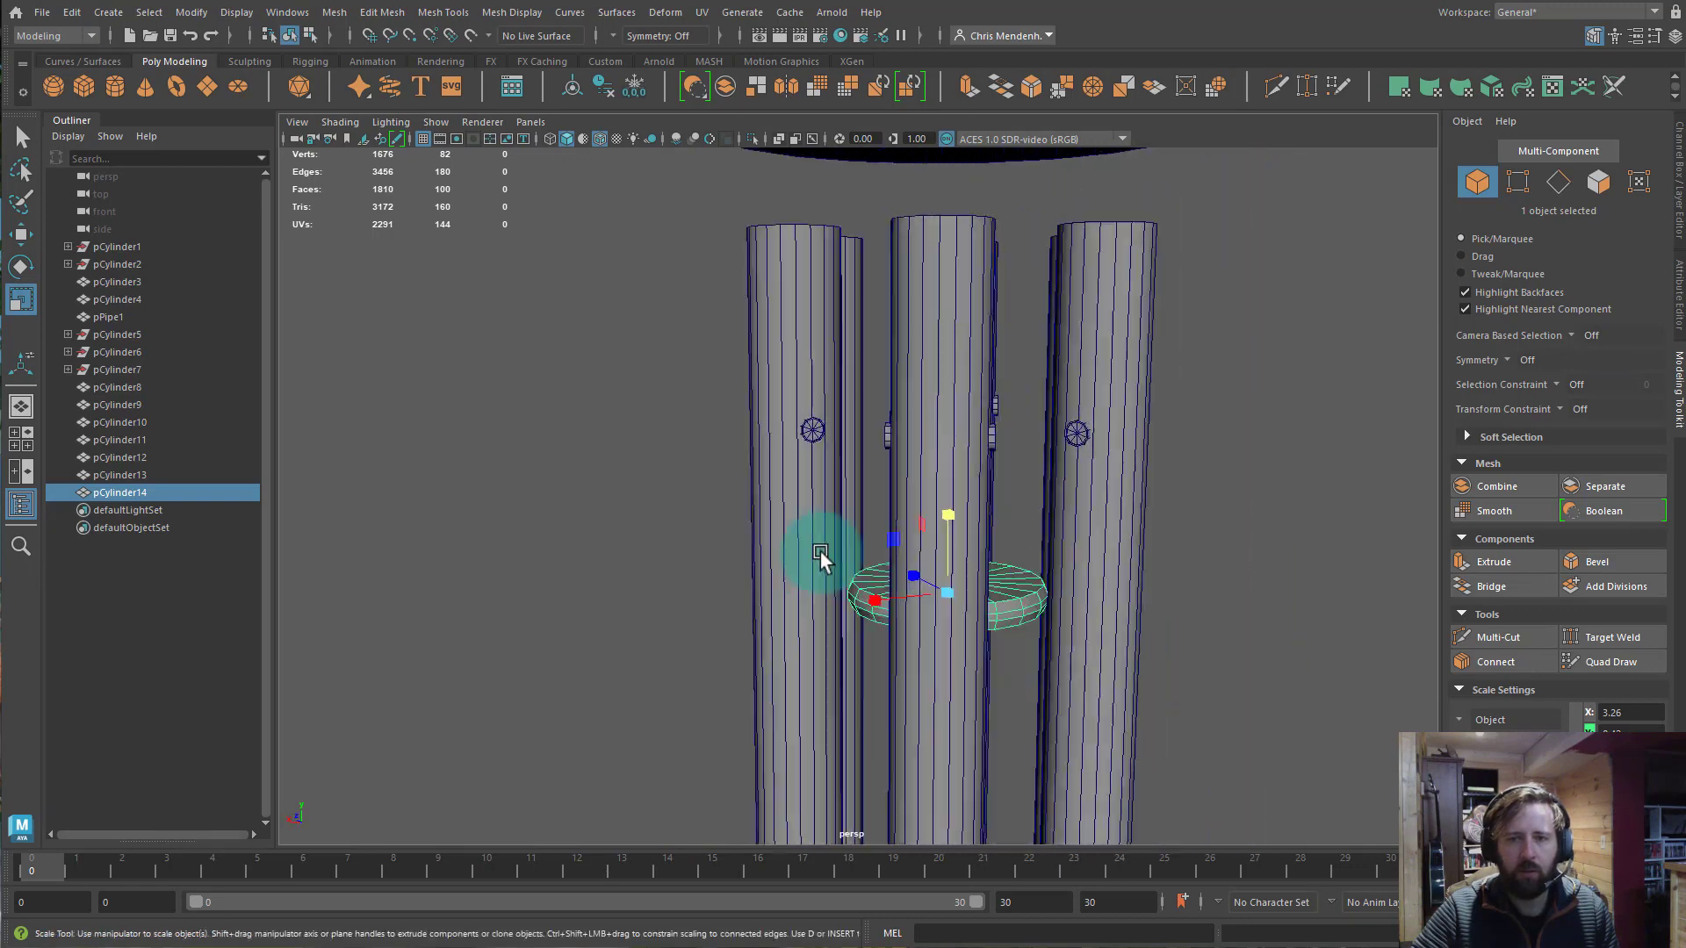
Undo the disc copy with its move and scaling, and undo a trial downward move of the original disc.
key(ctrl+z)
key(ctrl+z)
key(ctrl+z)
key(ctrl+z)
scroll(1074, 548, down, 8)
scroll(956, 519, up, 4)
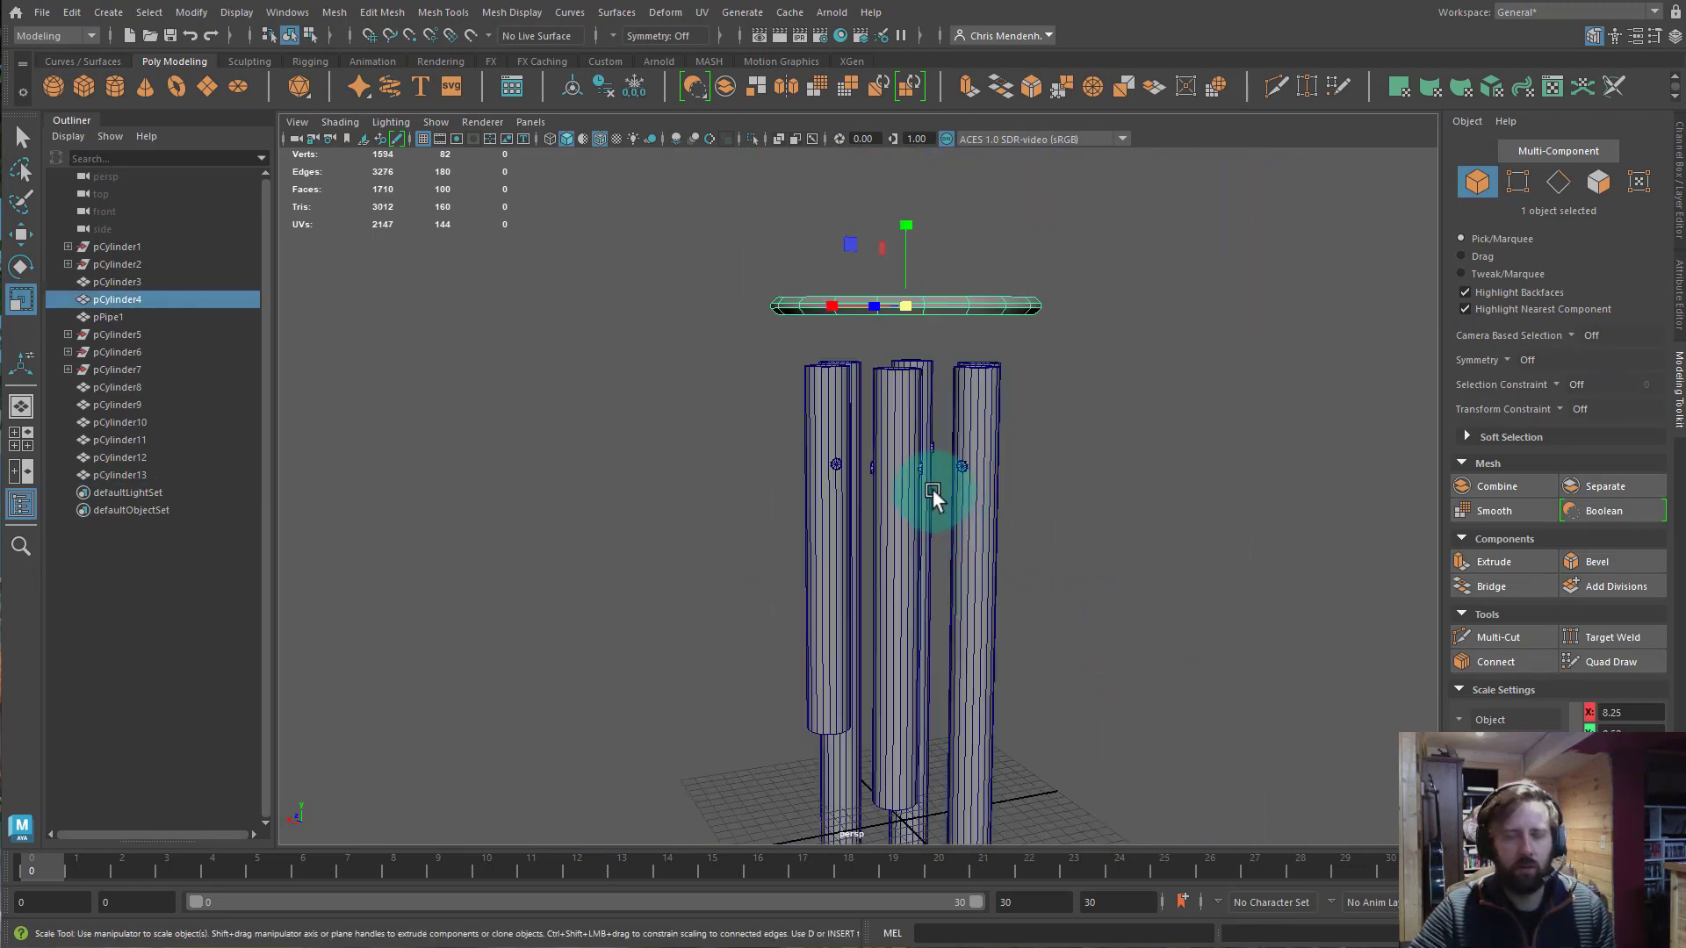
key(w)
drag(905, 211, 904, 272)
key(ctrl+z)
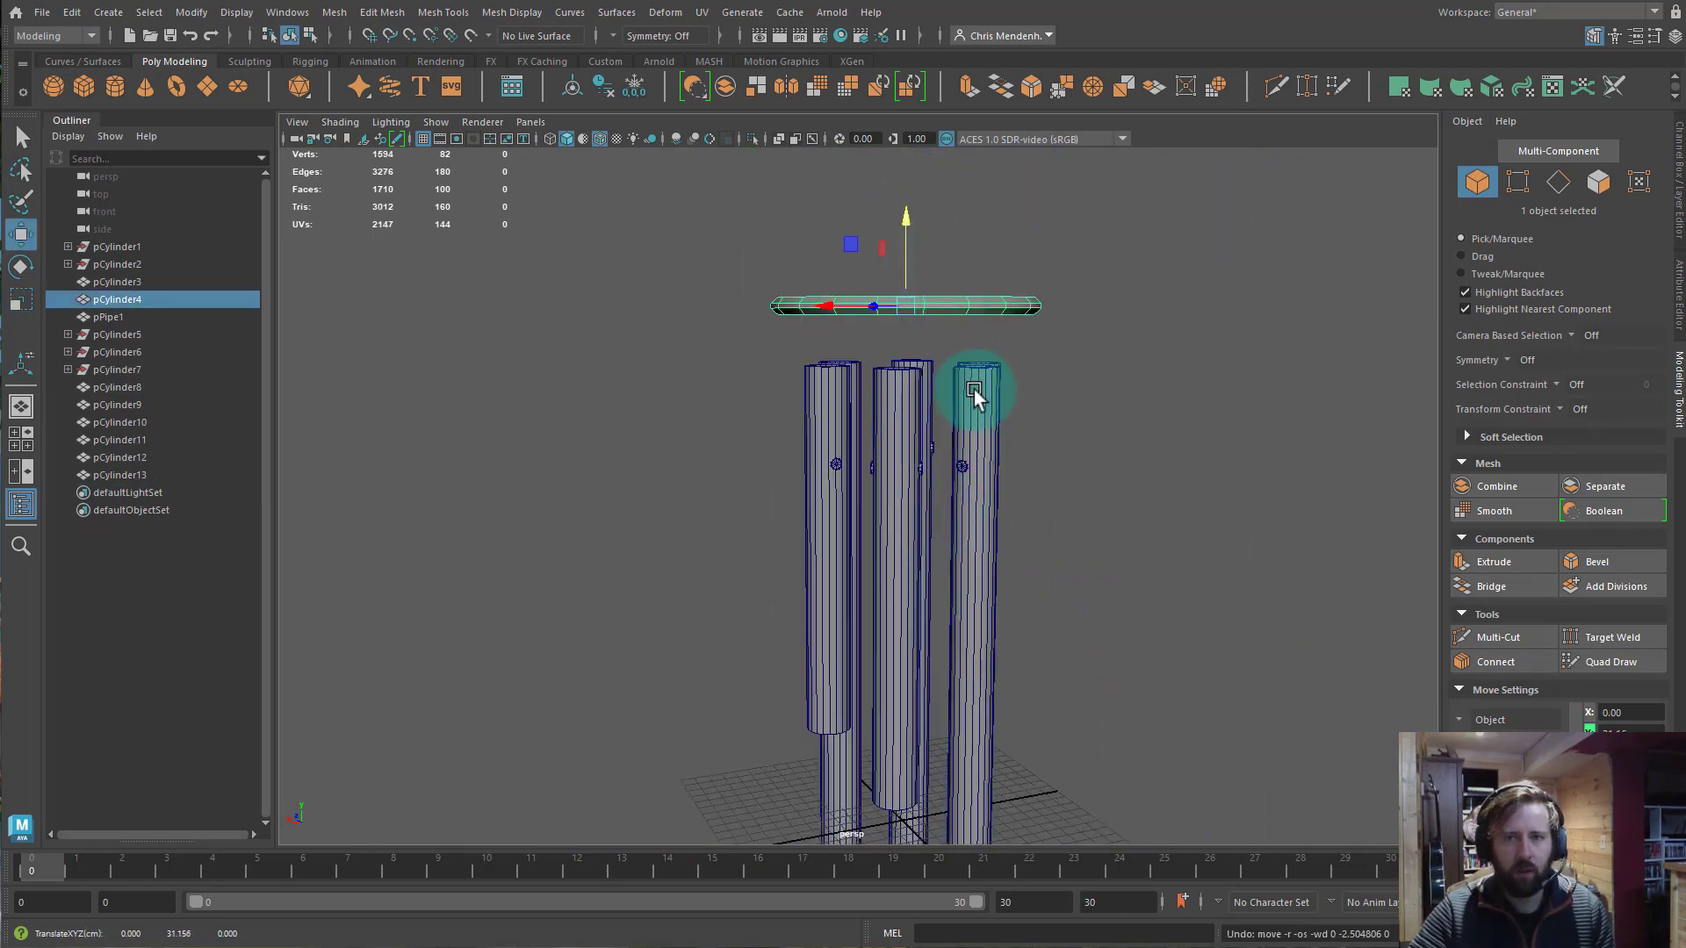
Duplicate the top disc into the space between the tubes and scale the copy to about 3.28 in X and Z.
key(ctrl+d)
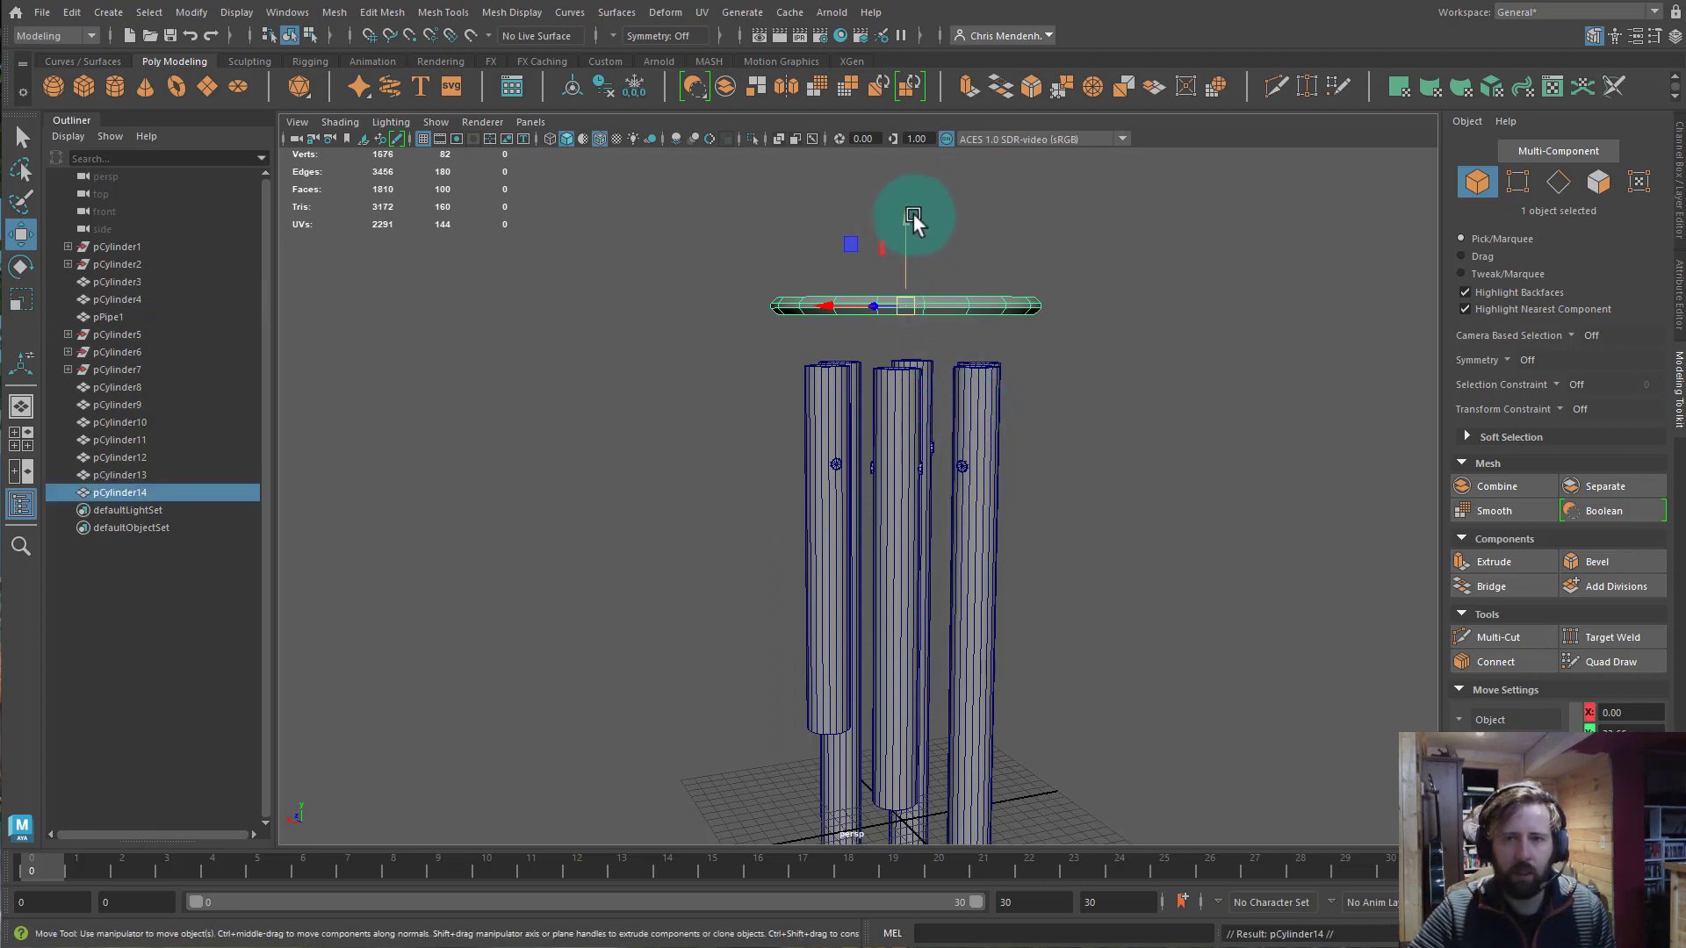
drag(912, 217, 887, 517)
key(r)
mouse_move(1010, 636)
alt+mouse_down()
mouse_move(971, 638)
mouse_move(1020, 650)
alt+mouse_up()
scroll(1020, 650, up, 5)
alt+drag(945, 797, 890, 715)
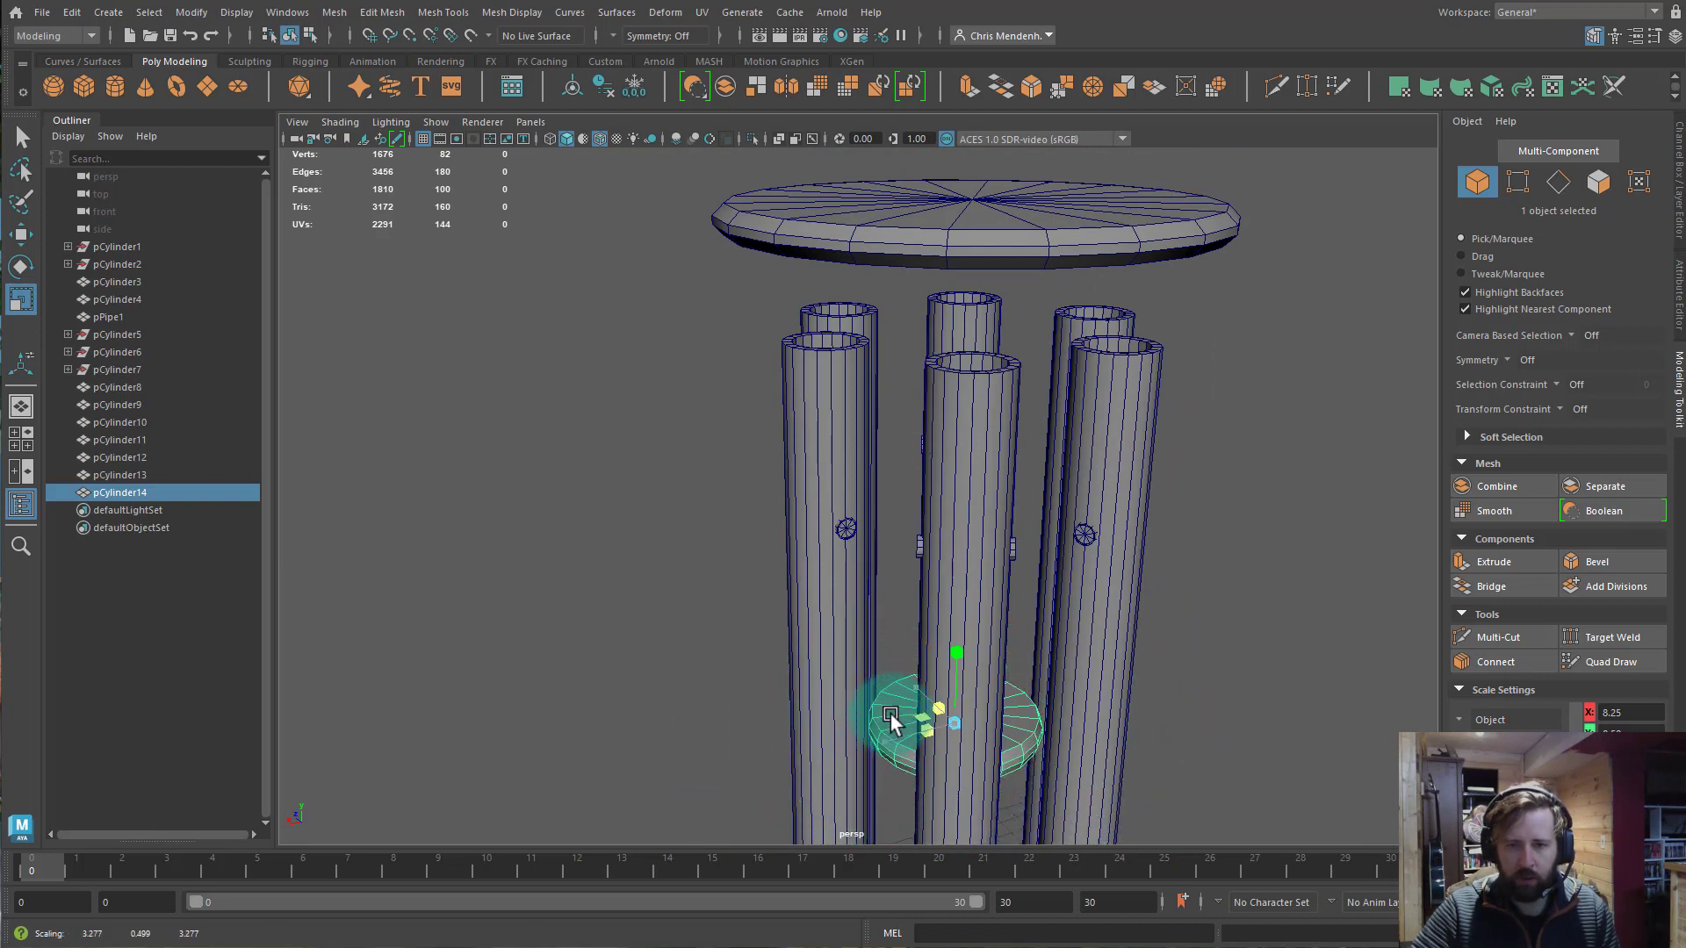
Try moving all the wind chime parts up together, and undo the move.
alt+drag(1018, 781, 715, 248)
key(w)
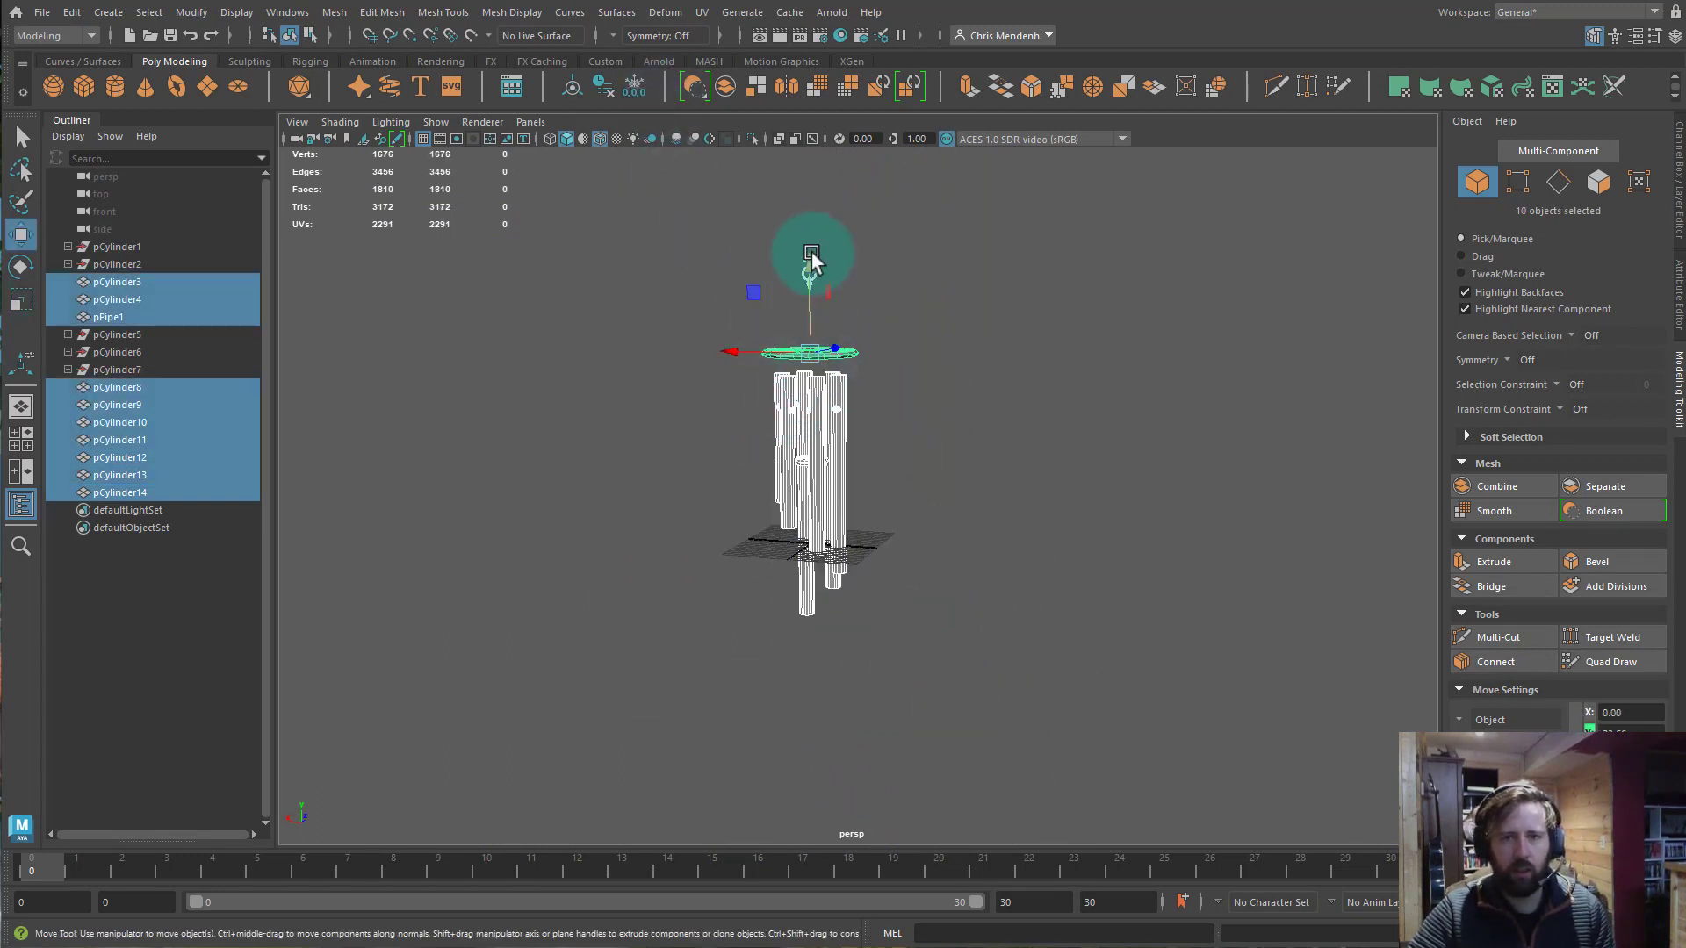
drag(810, 277, 793, 82)
key(ctrl+z)
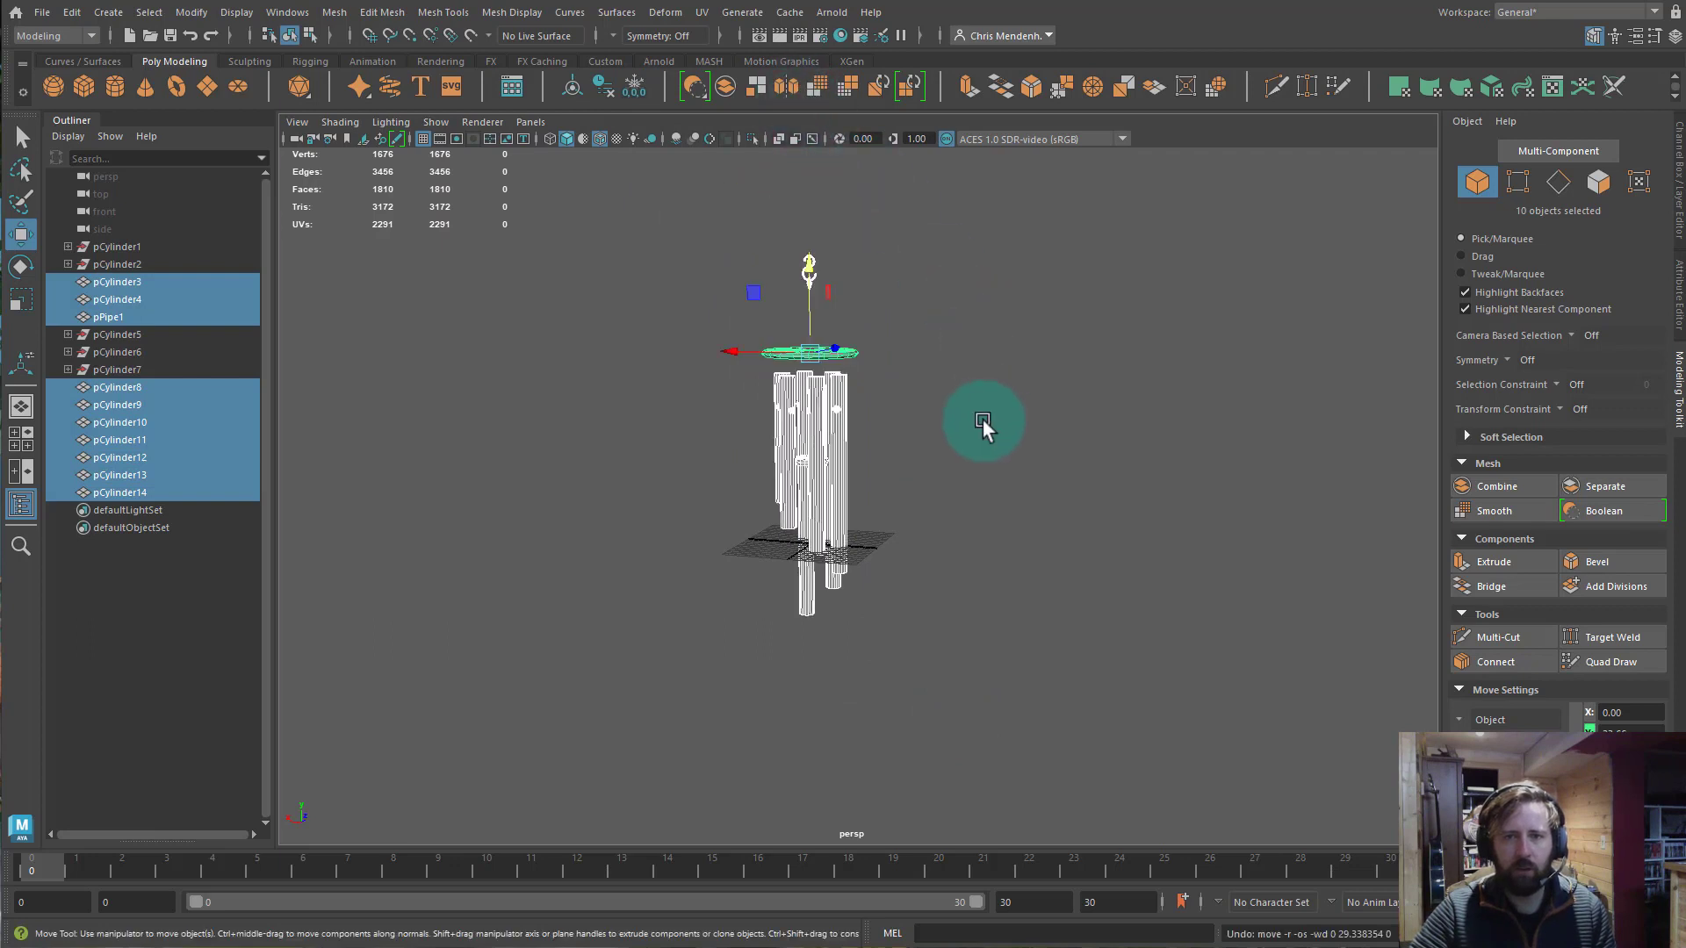
click(929, 482)
drag(705, 211, 950, 661)
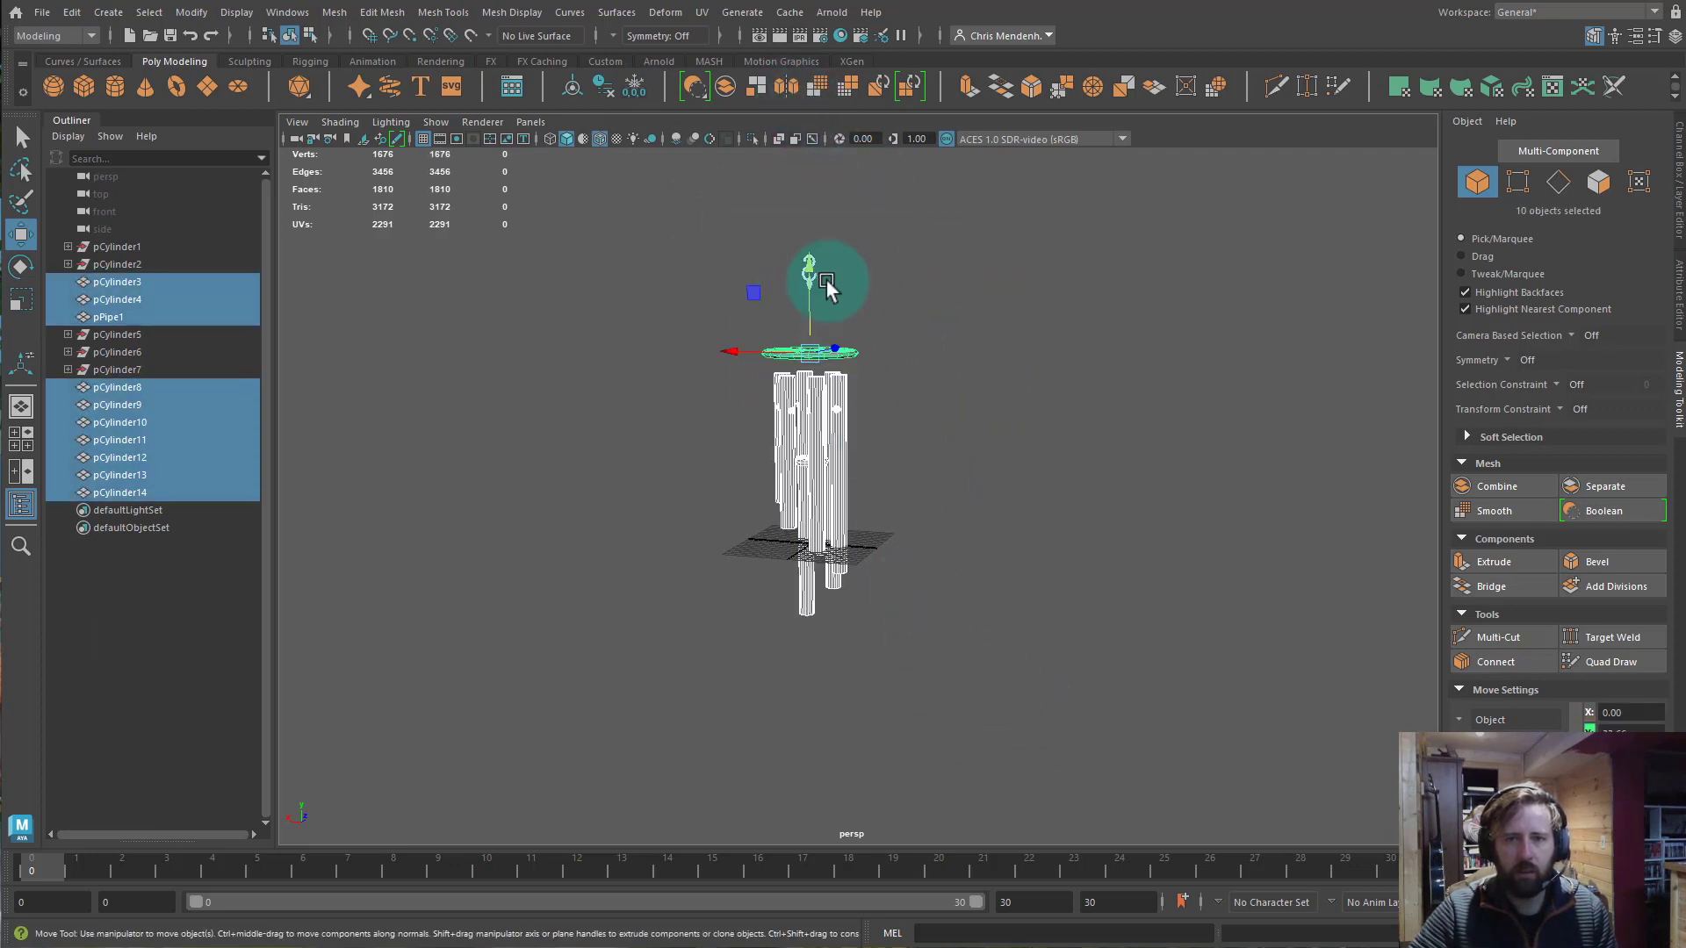
drag(825, 281, 803, 193)
key(ctrl+z)
click(980, 604)
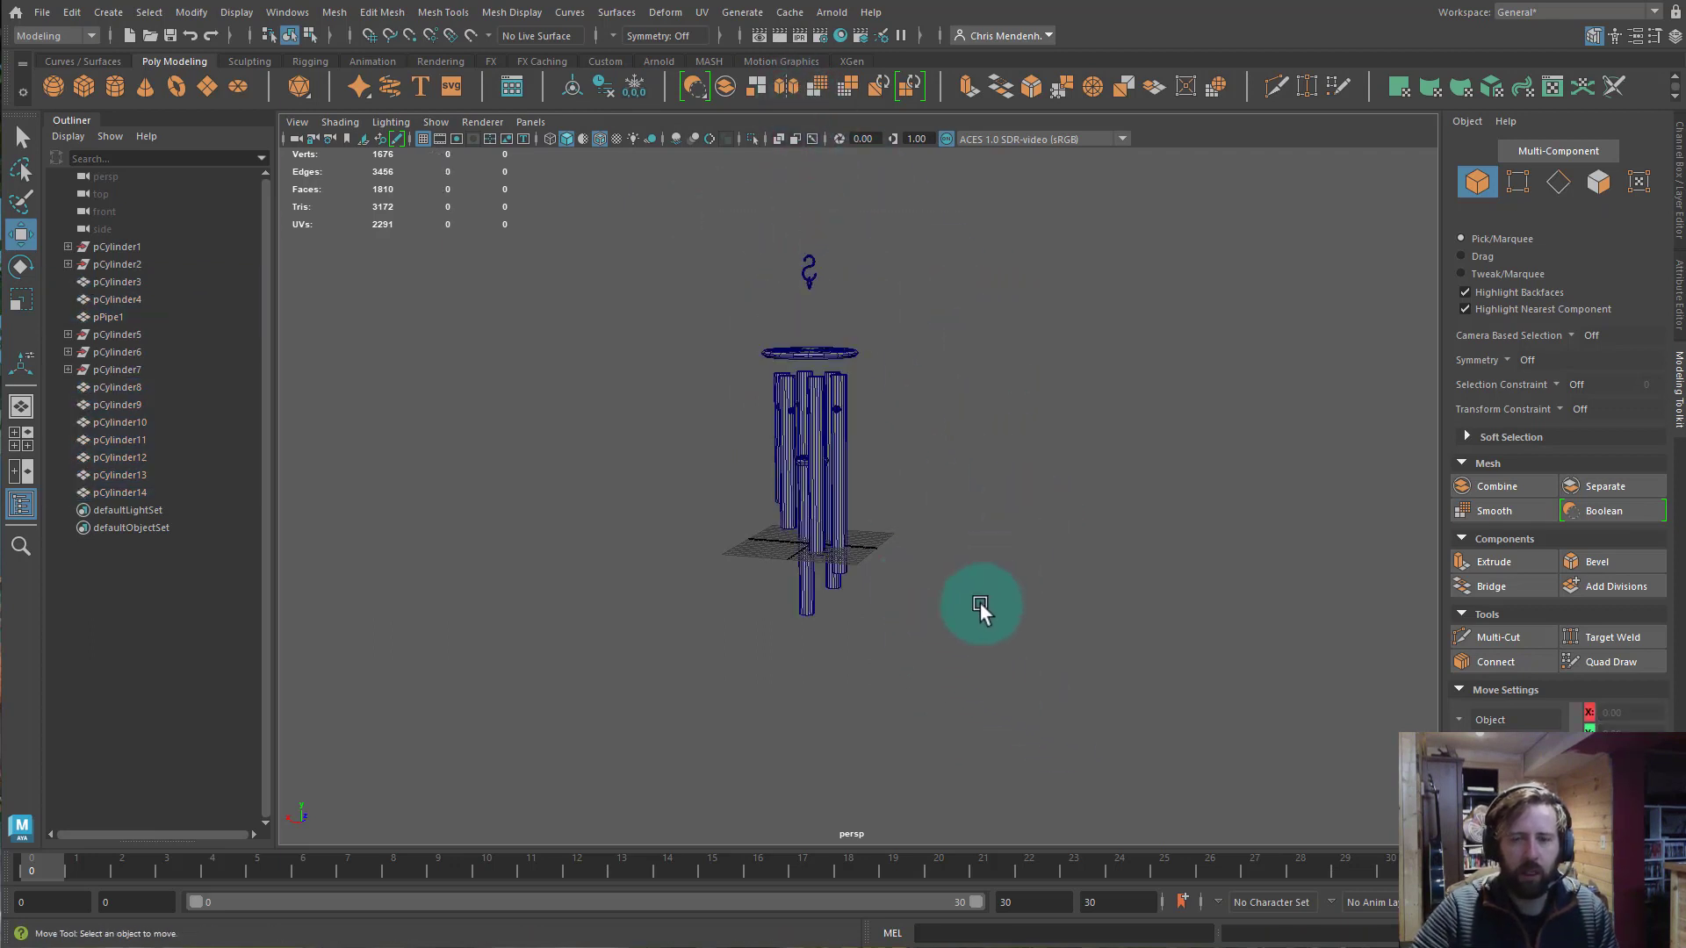
Hide the grid in the perspective view.
alt+middle_drag(979, 604, 909, 565)
scroll(924, 445, up, 3)
scroll(925, 525, up, 3)
alt+drag(910, 565, 460, 202)
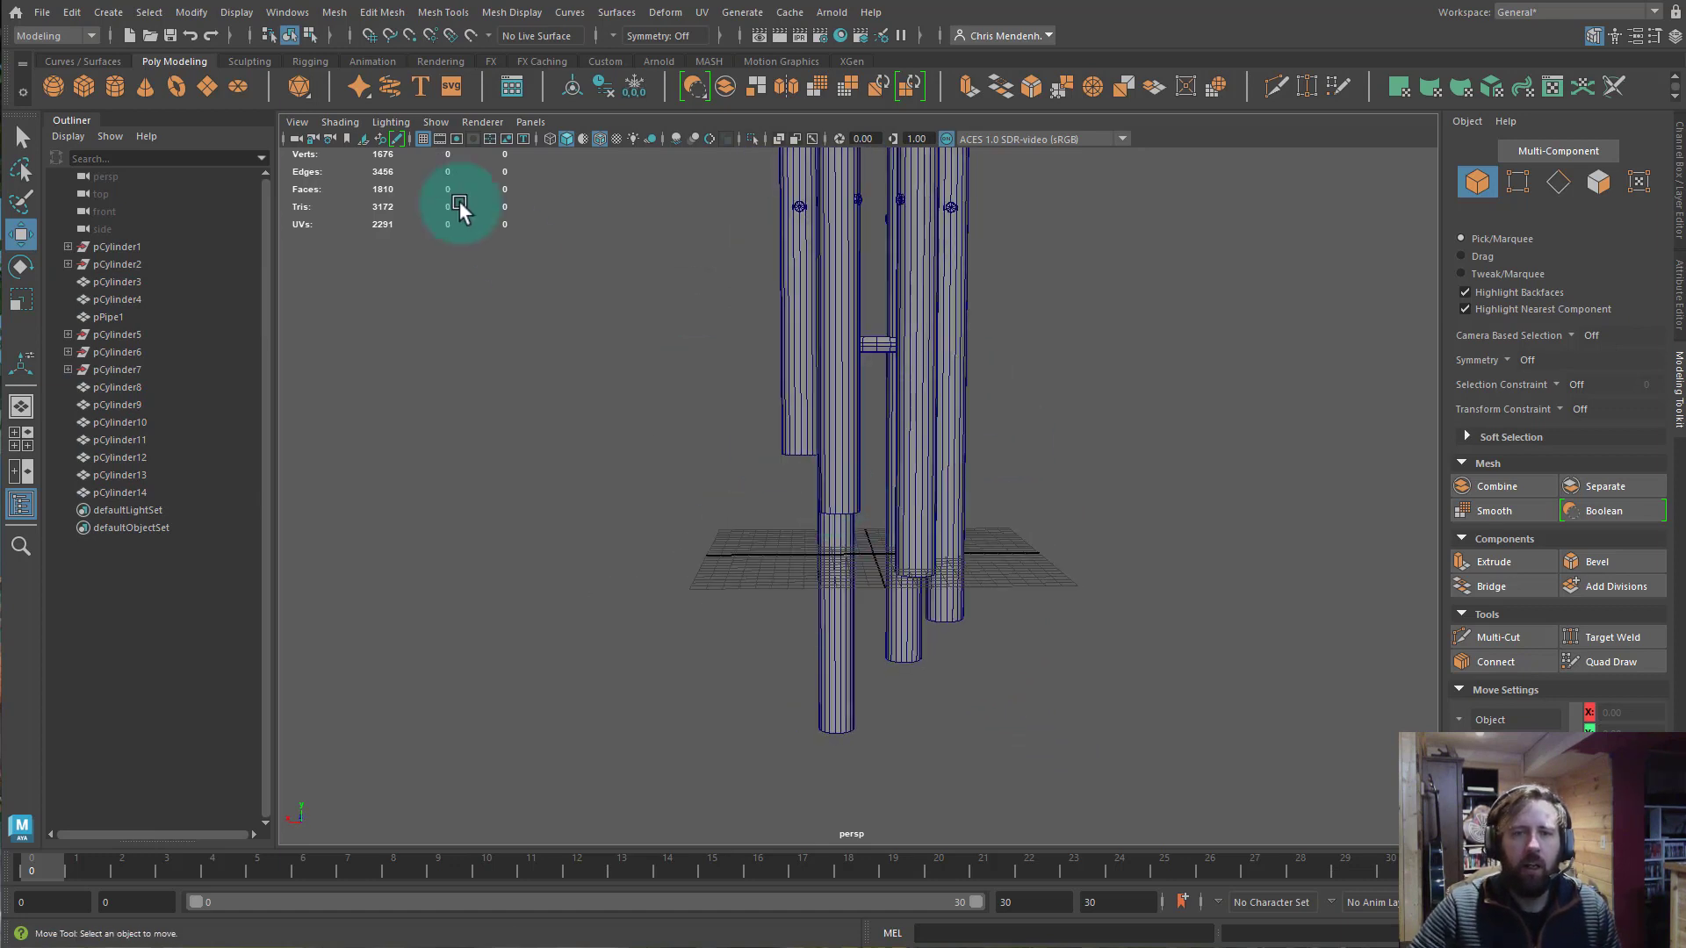
click(423, 140)
alt+drag(983, 659, 1150, 666)
alt+right_drag(1150, 667, 925, 621)
alt+drag(925, 622, 161, 169)
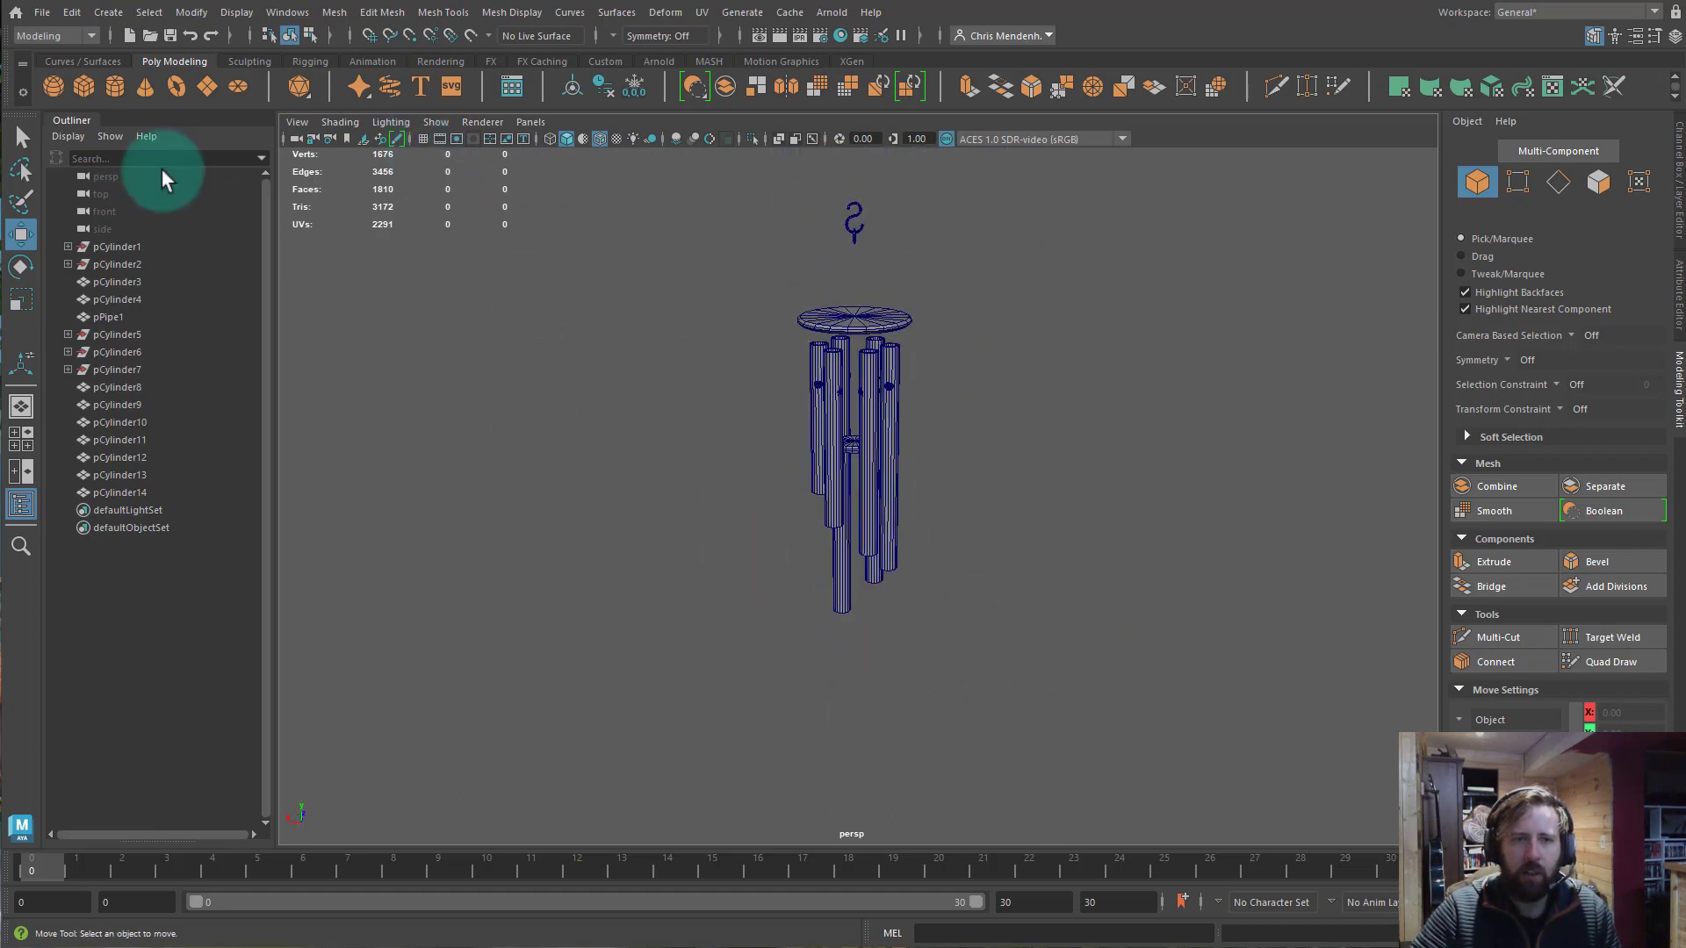
Create a polygon cube and move it straight down to about -23.89 in Y, below the longest tube.
click(85, 88)
key(r)
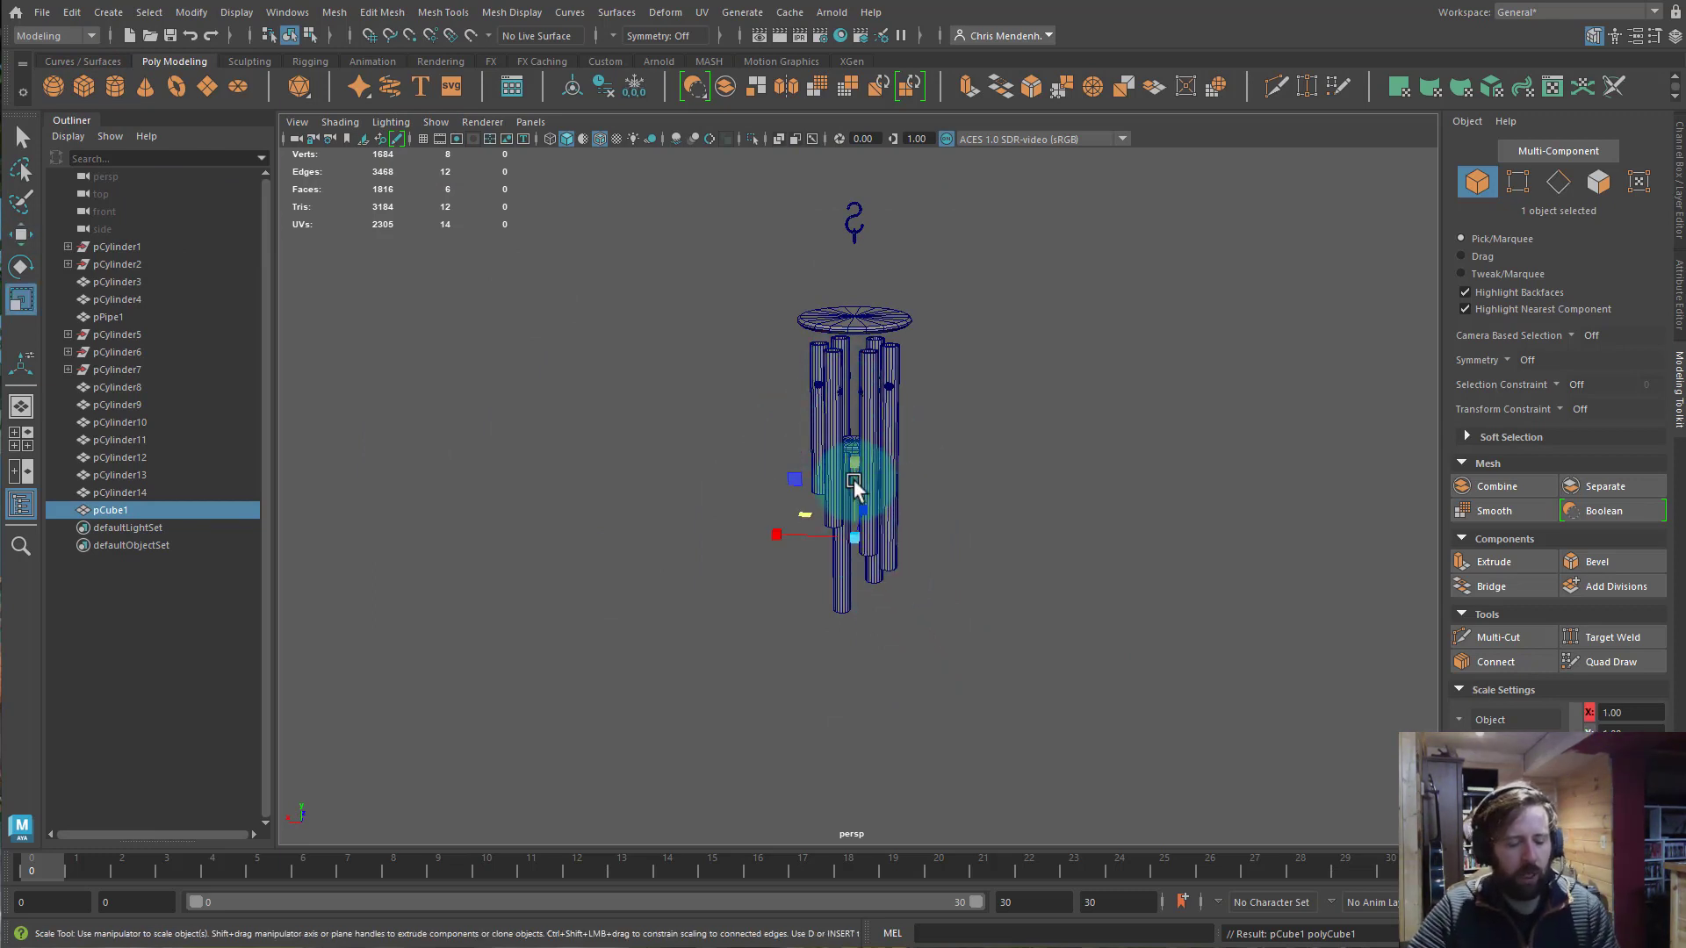
key(w)
drag(860, 471, 858, 605)
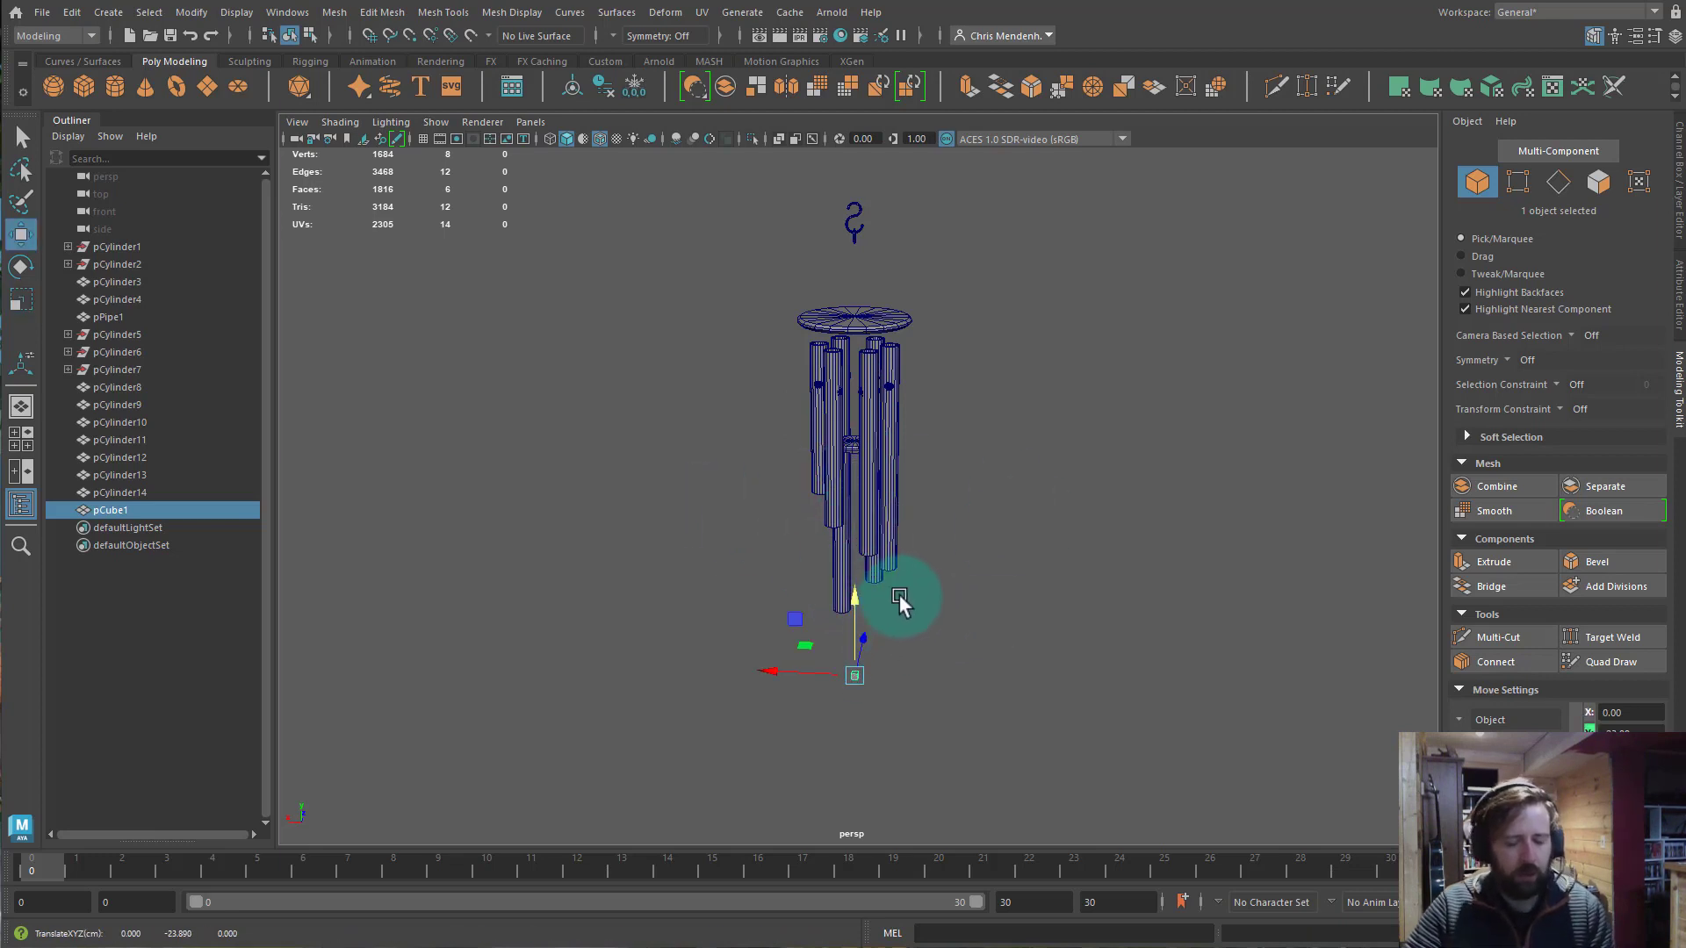
key(f)
alt+right_drag(983, 562, 755, 527)
alt+right_drag(871, 509, 655, 457)
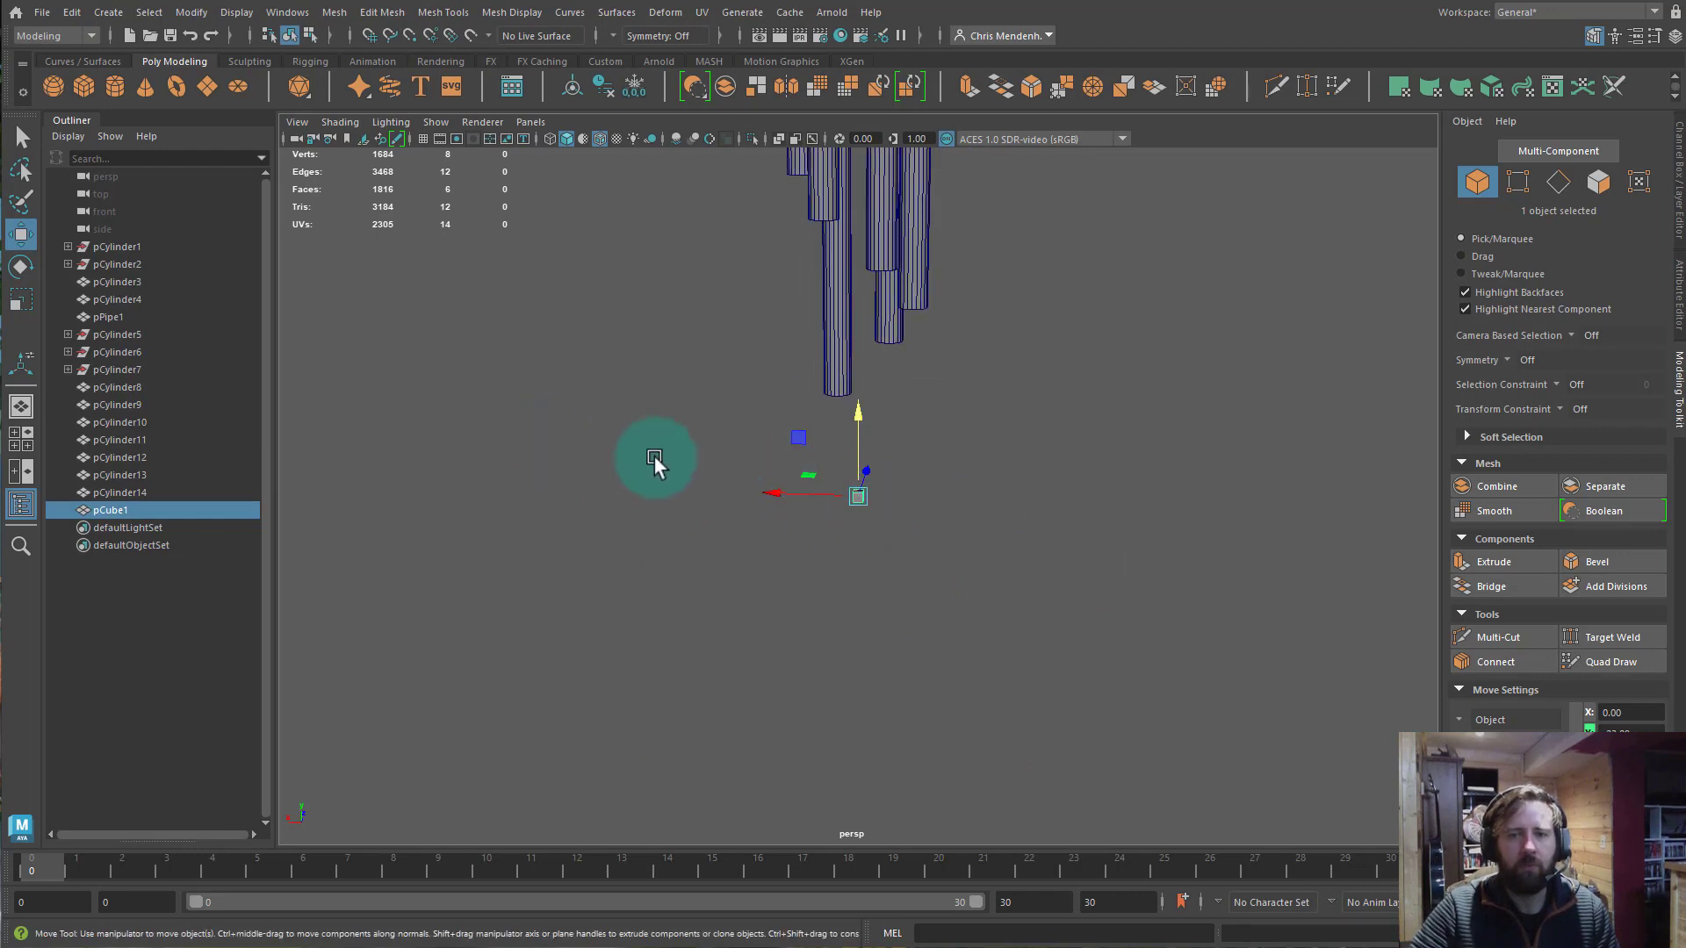
mouse_move(655, 457)
alt+mouse_down()
mouse_move(737, 449)
mouse_move(639, 453)
alt+mouse_up()
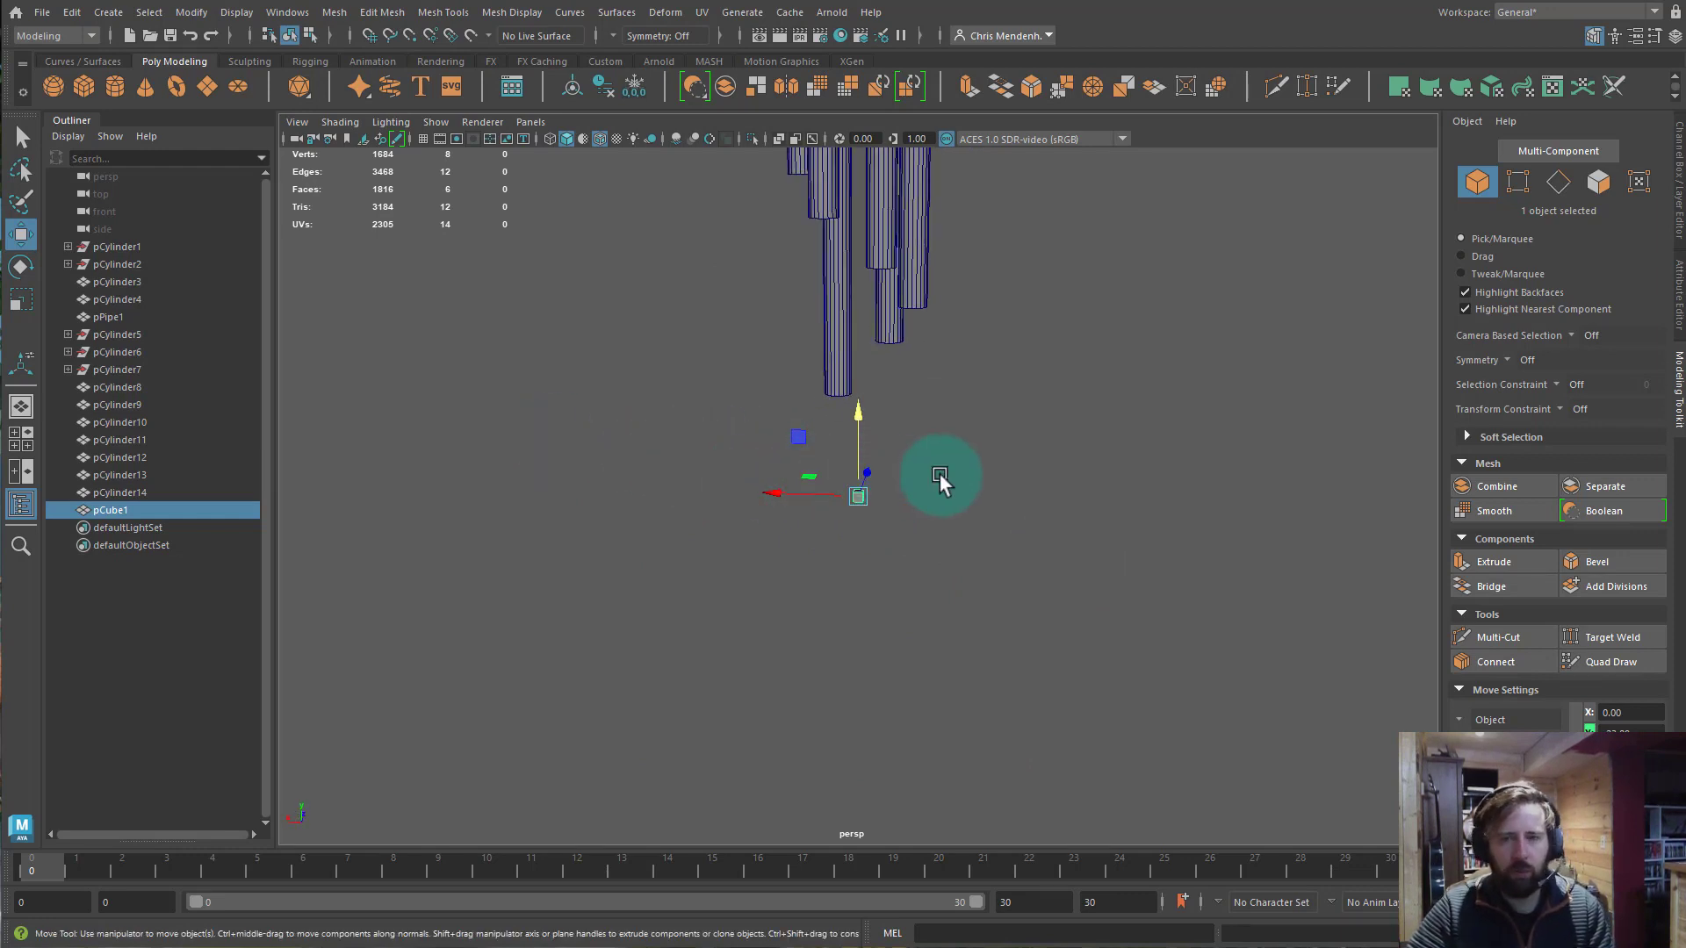
Scale the cube to about 6.43 in Y and Z, keeping X at 1, to form a thin square plate.
key(r)
alt+drag(887, 526, 864, 609)
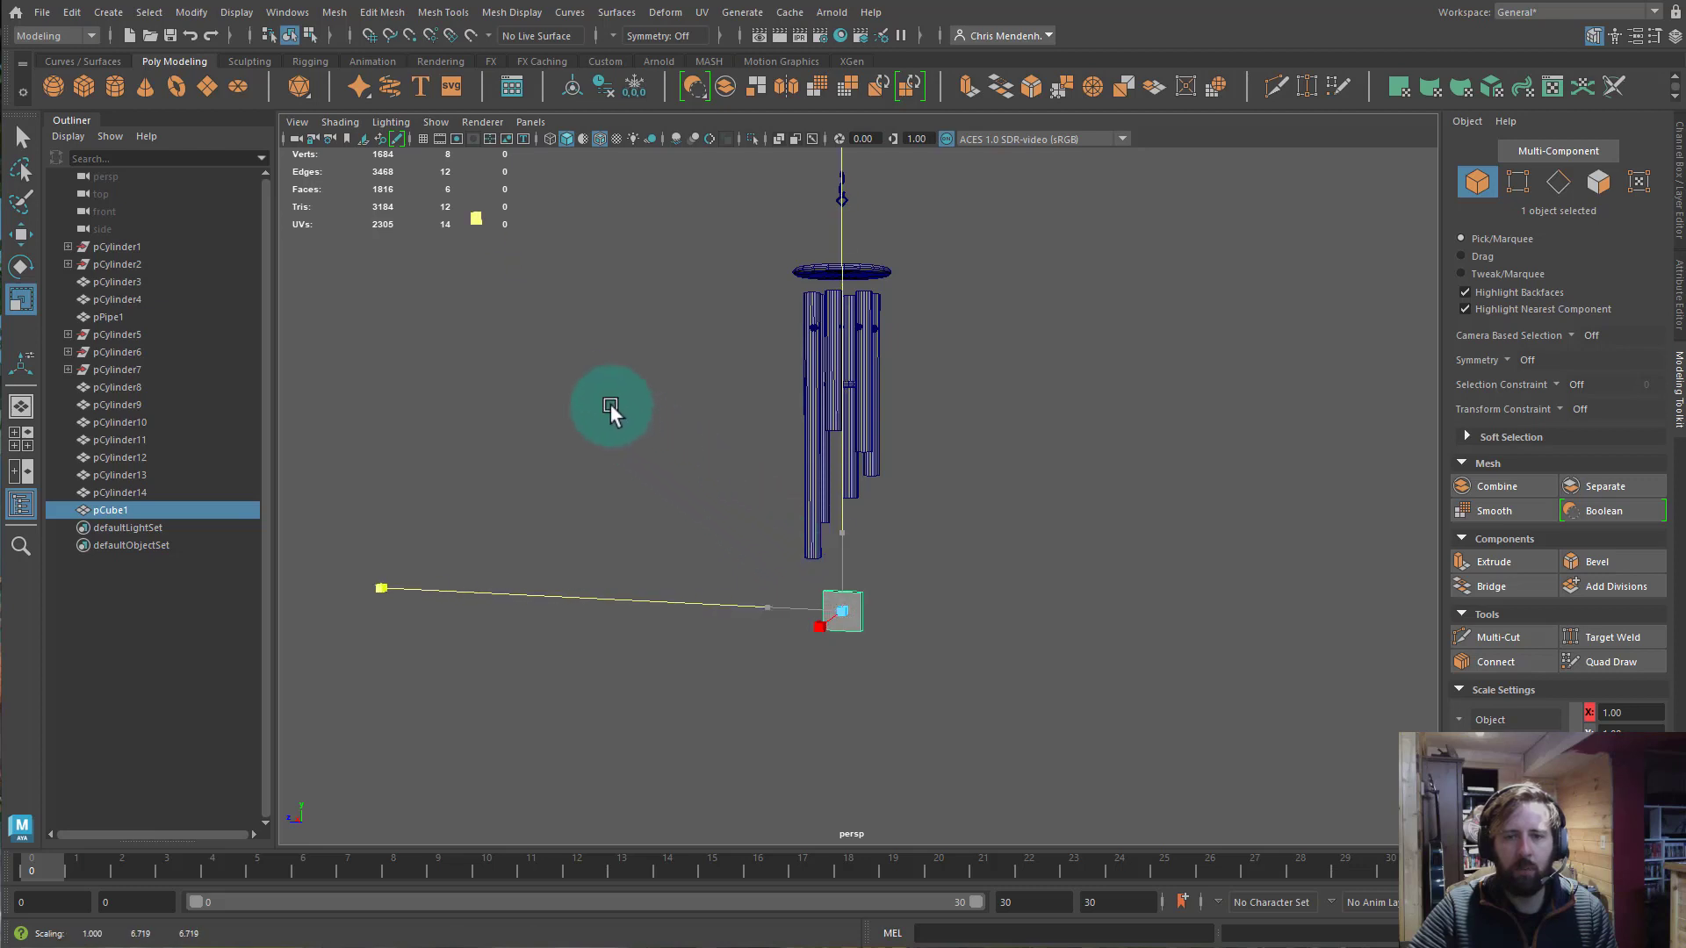
drag(609, 406, 453, 276)
alt+drag(979, 639, 1005, 599)
drag(783, 555, 797, 555)
middle_drag(797, 555, 800, 559)
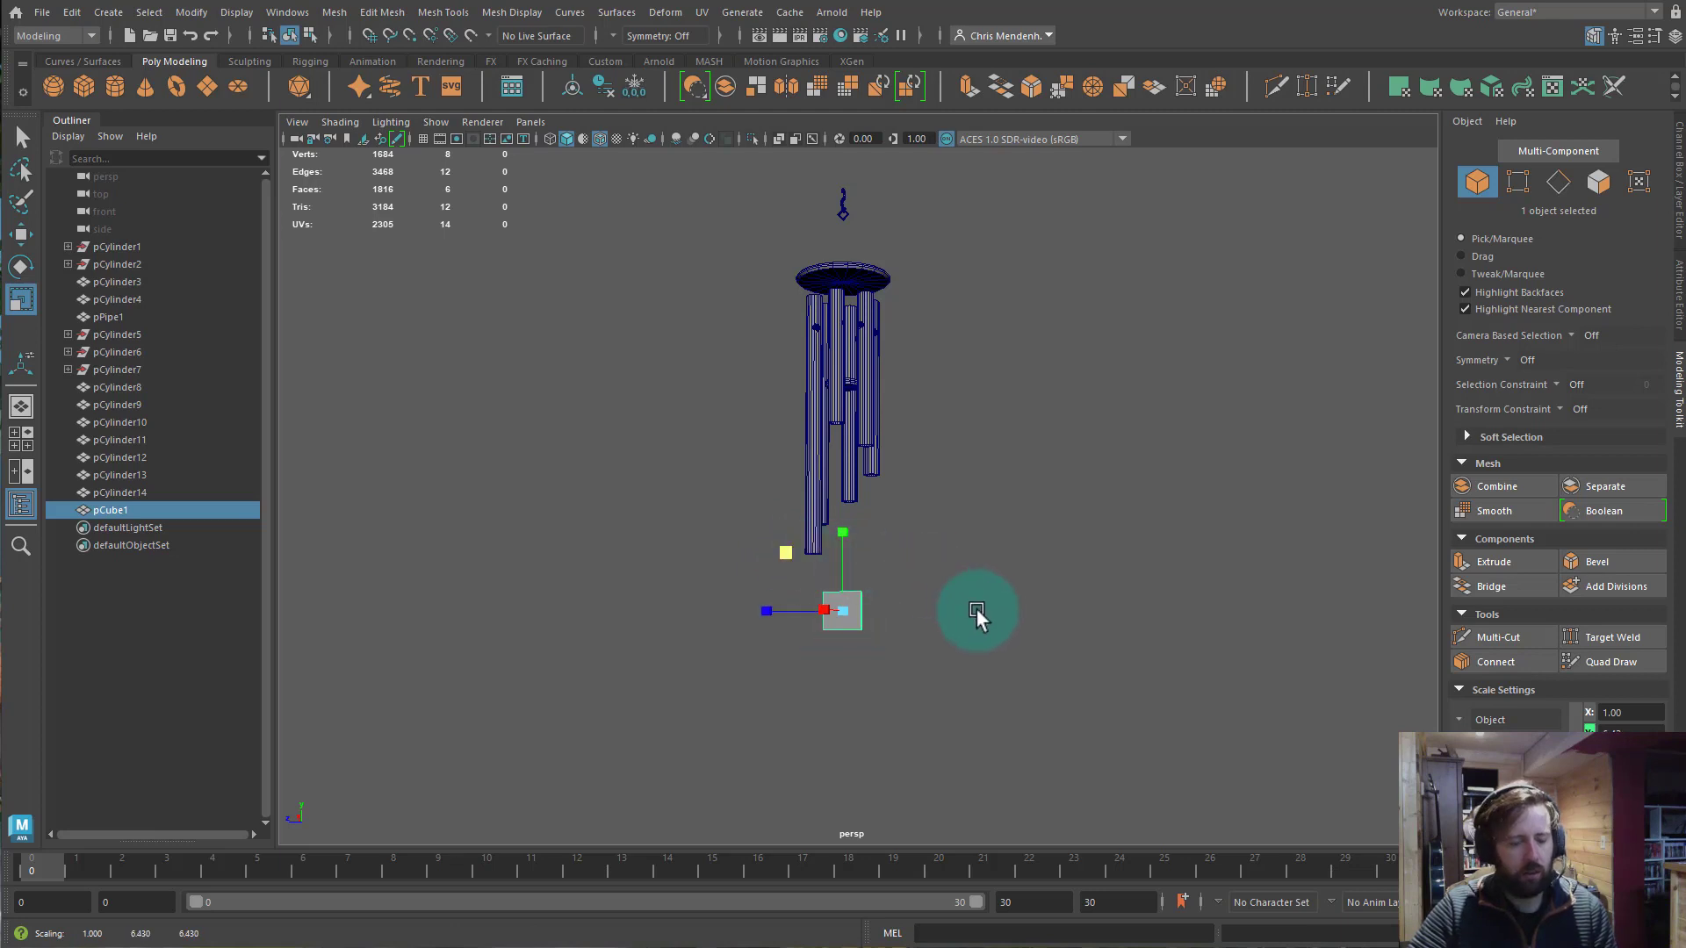
Rotate the square plate 45 degrees about X so it hangs as a diamond.
key(e)
alt+drag(1015, 581, 914, 583)
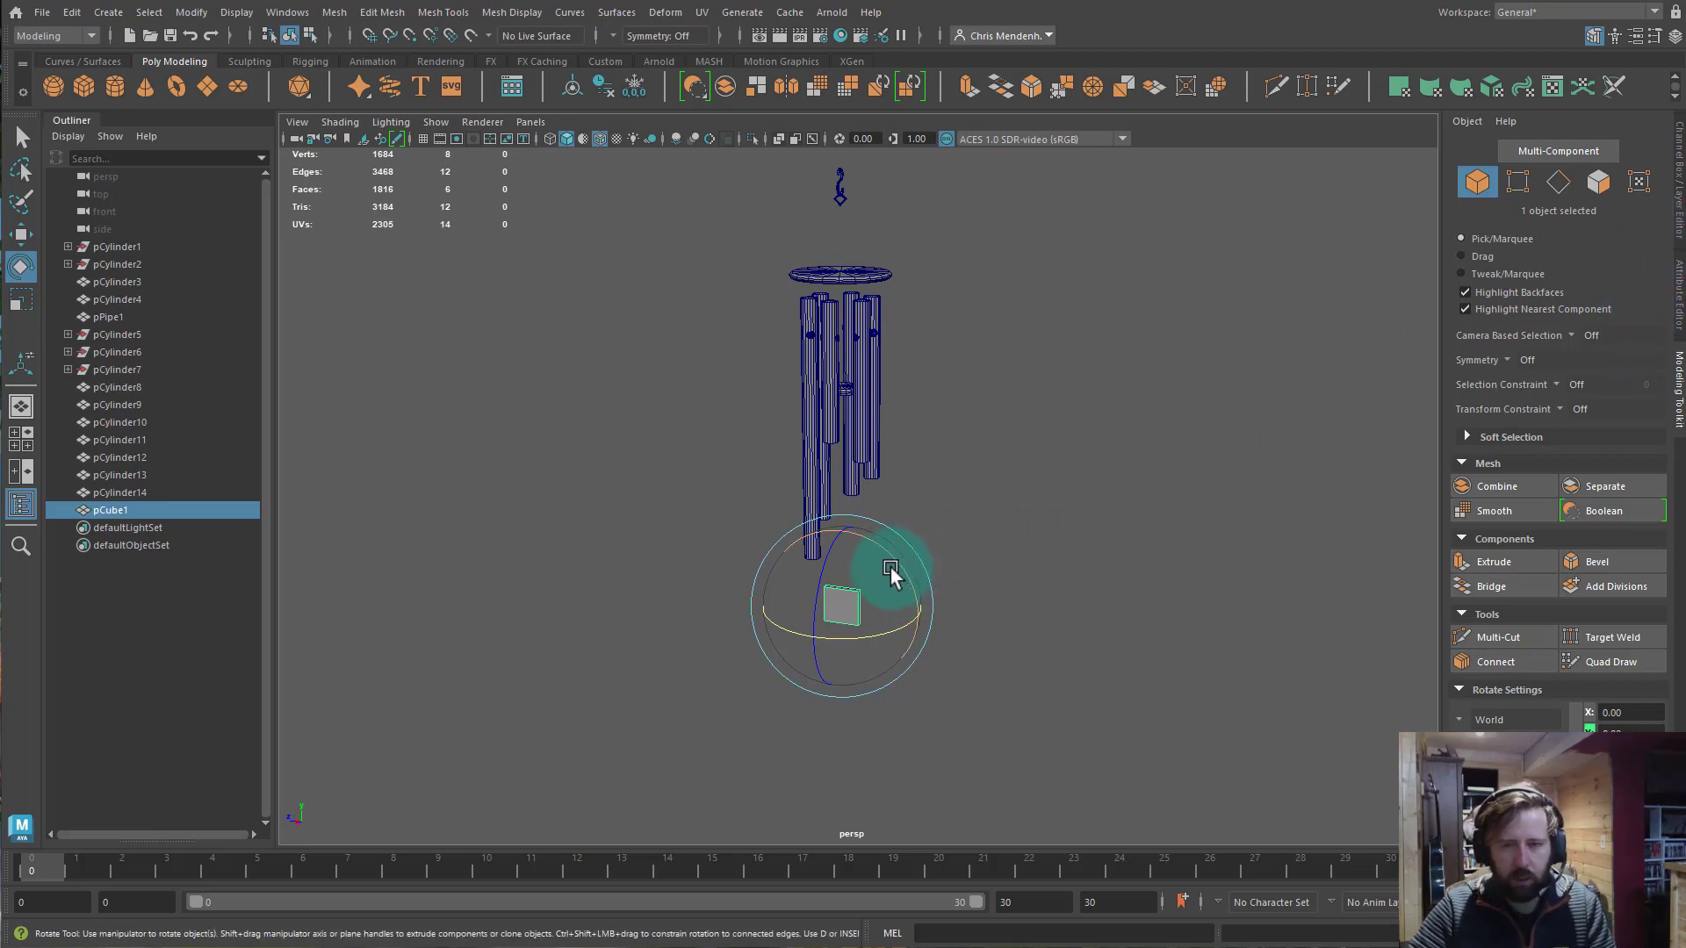
drag(882, 549, 908, 575)
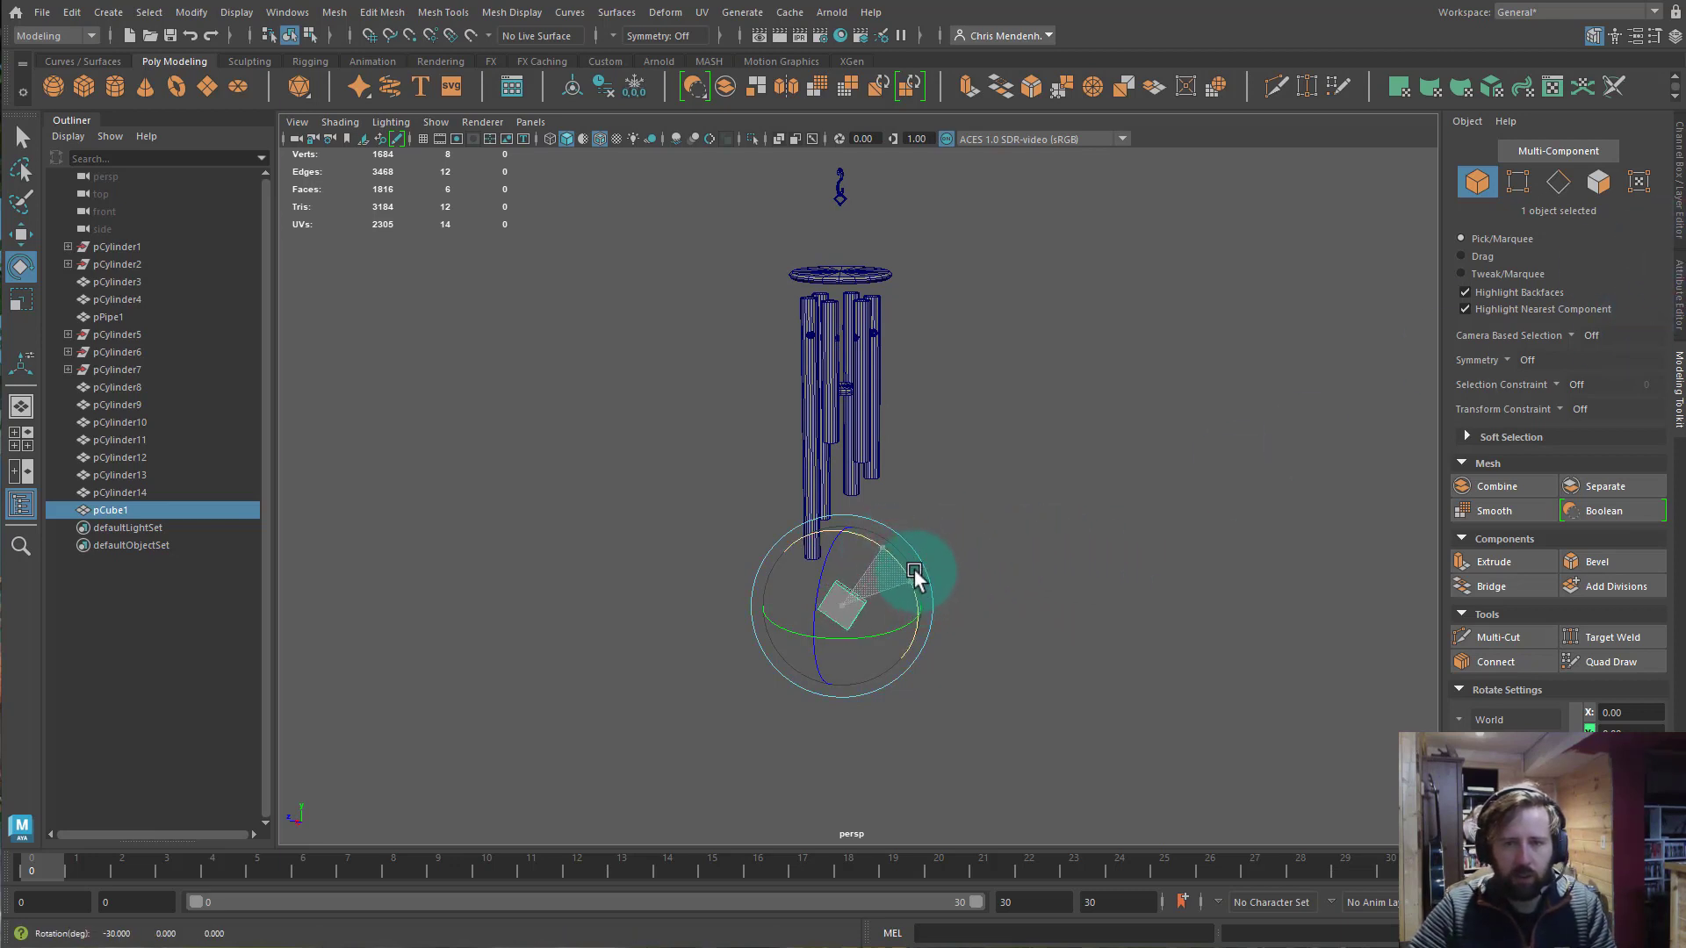
drag(913, 582, 957, 562)
click(1678, 191)
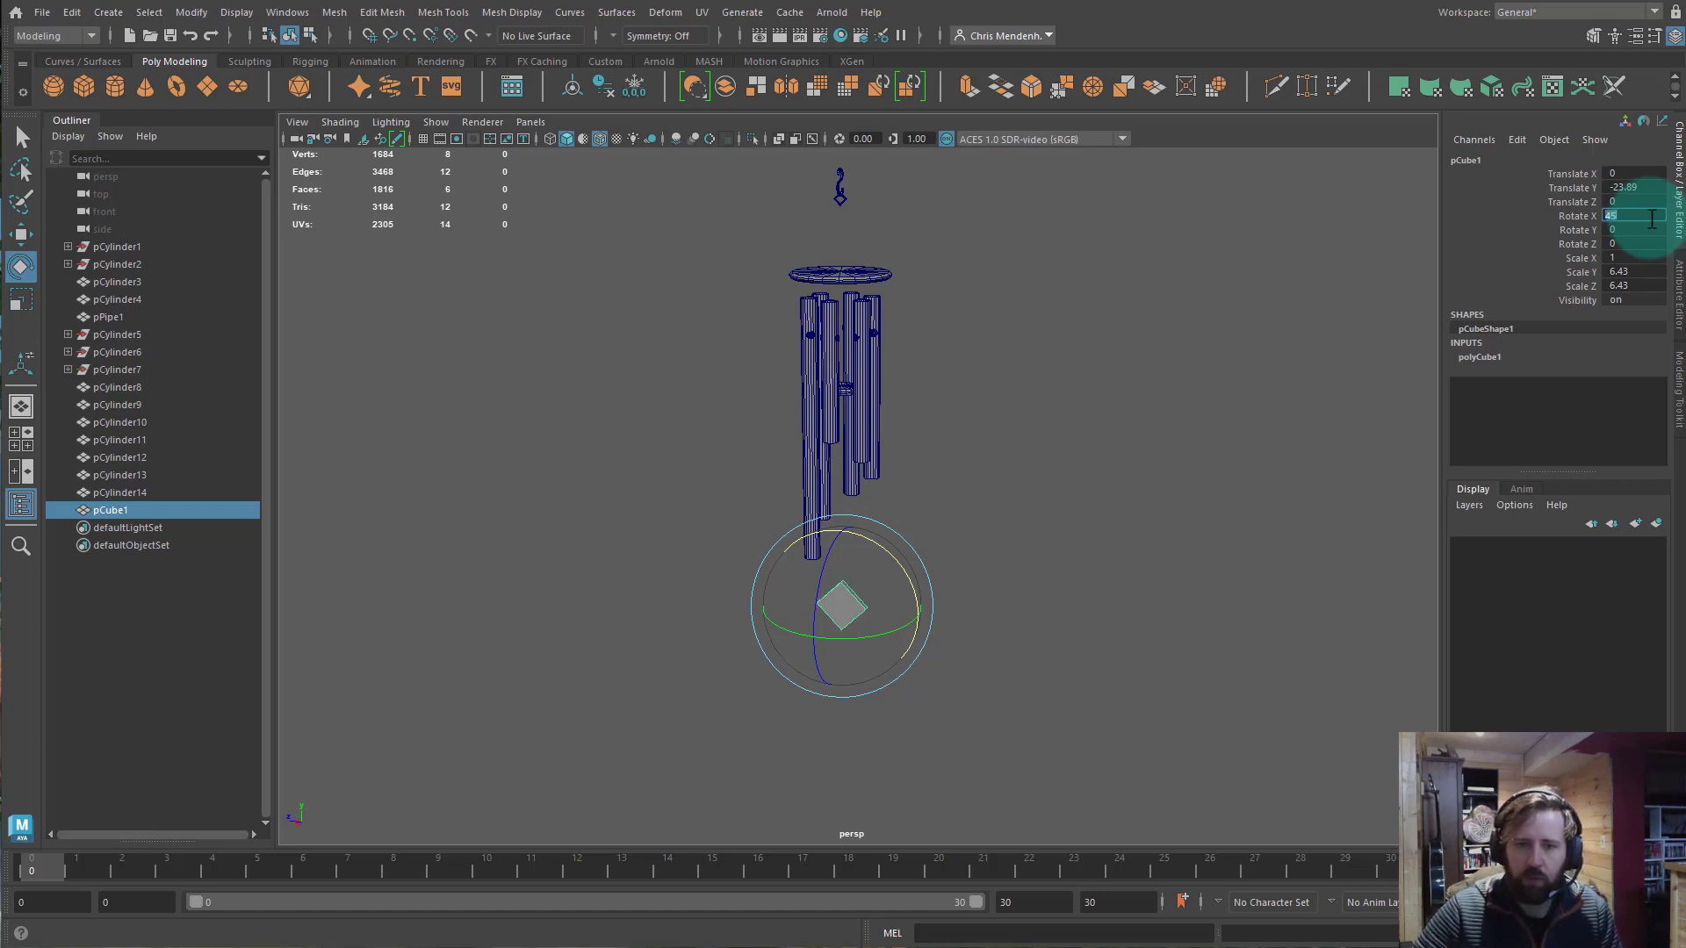
click(1172, 503)
click(1015, 627)
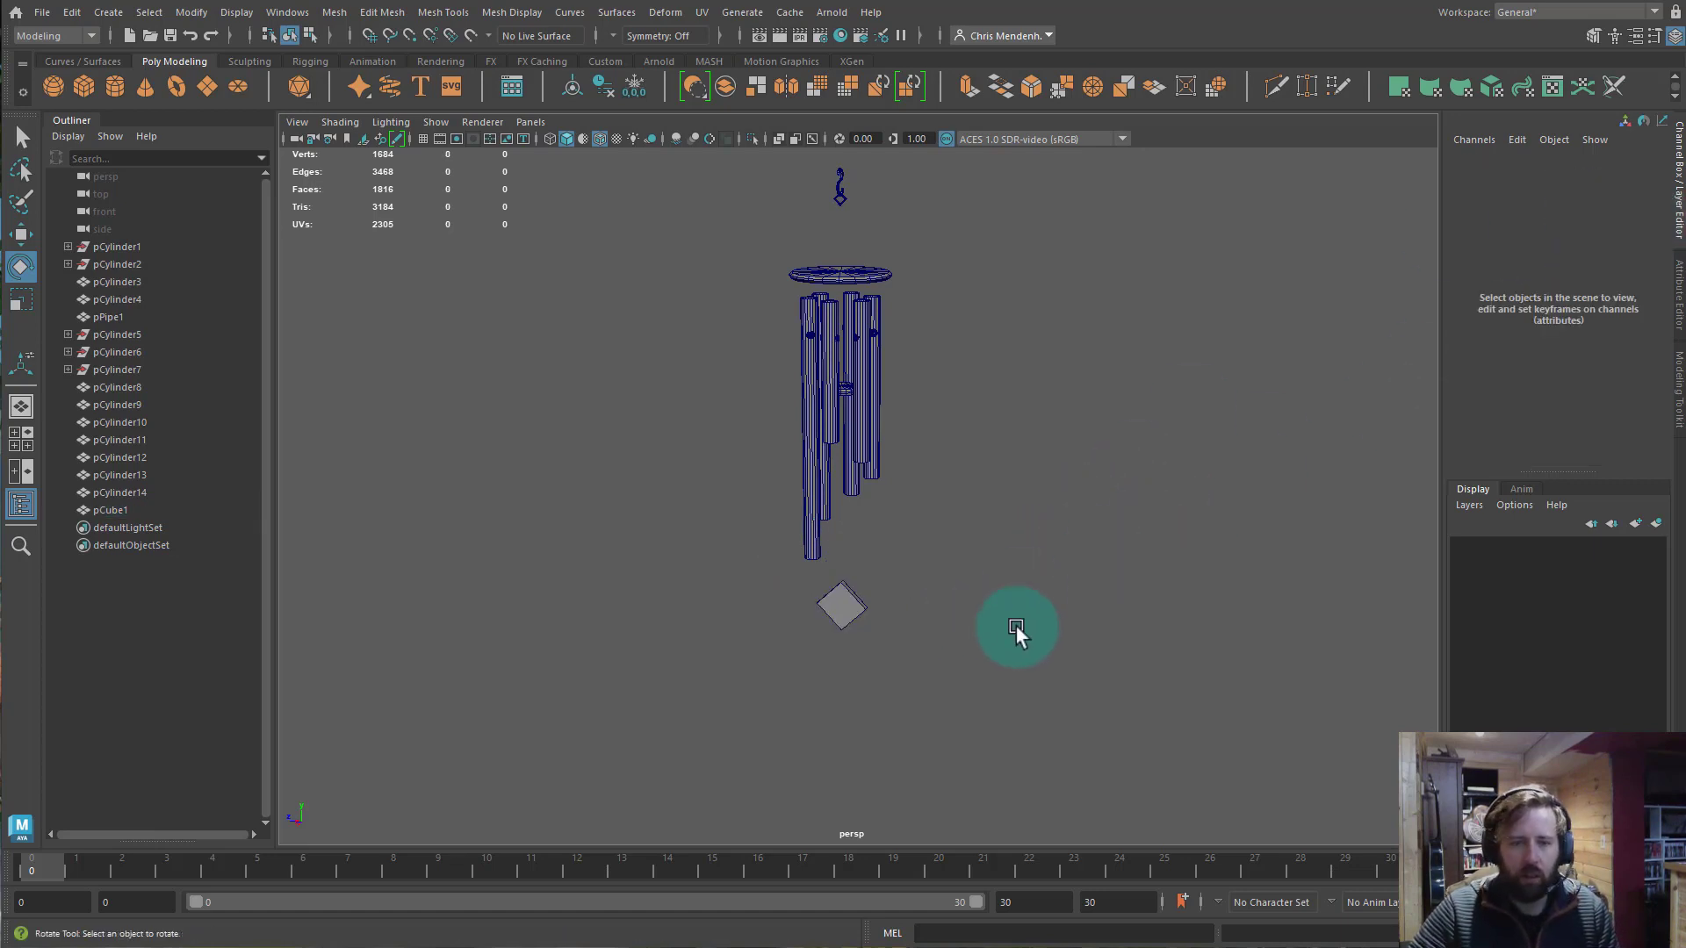
Freeze the transformations of the diamond plate.
alt+drag(1055, 625, 694, 646)
click(883, 566)
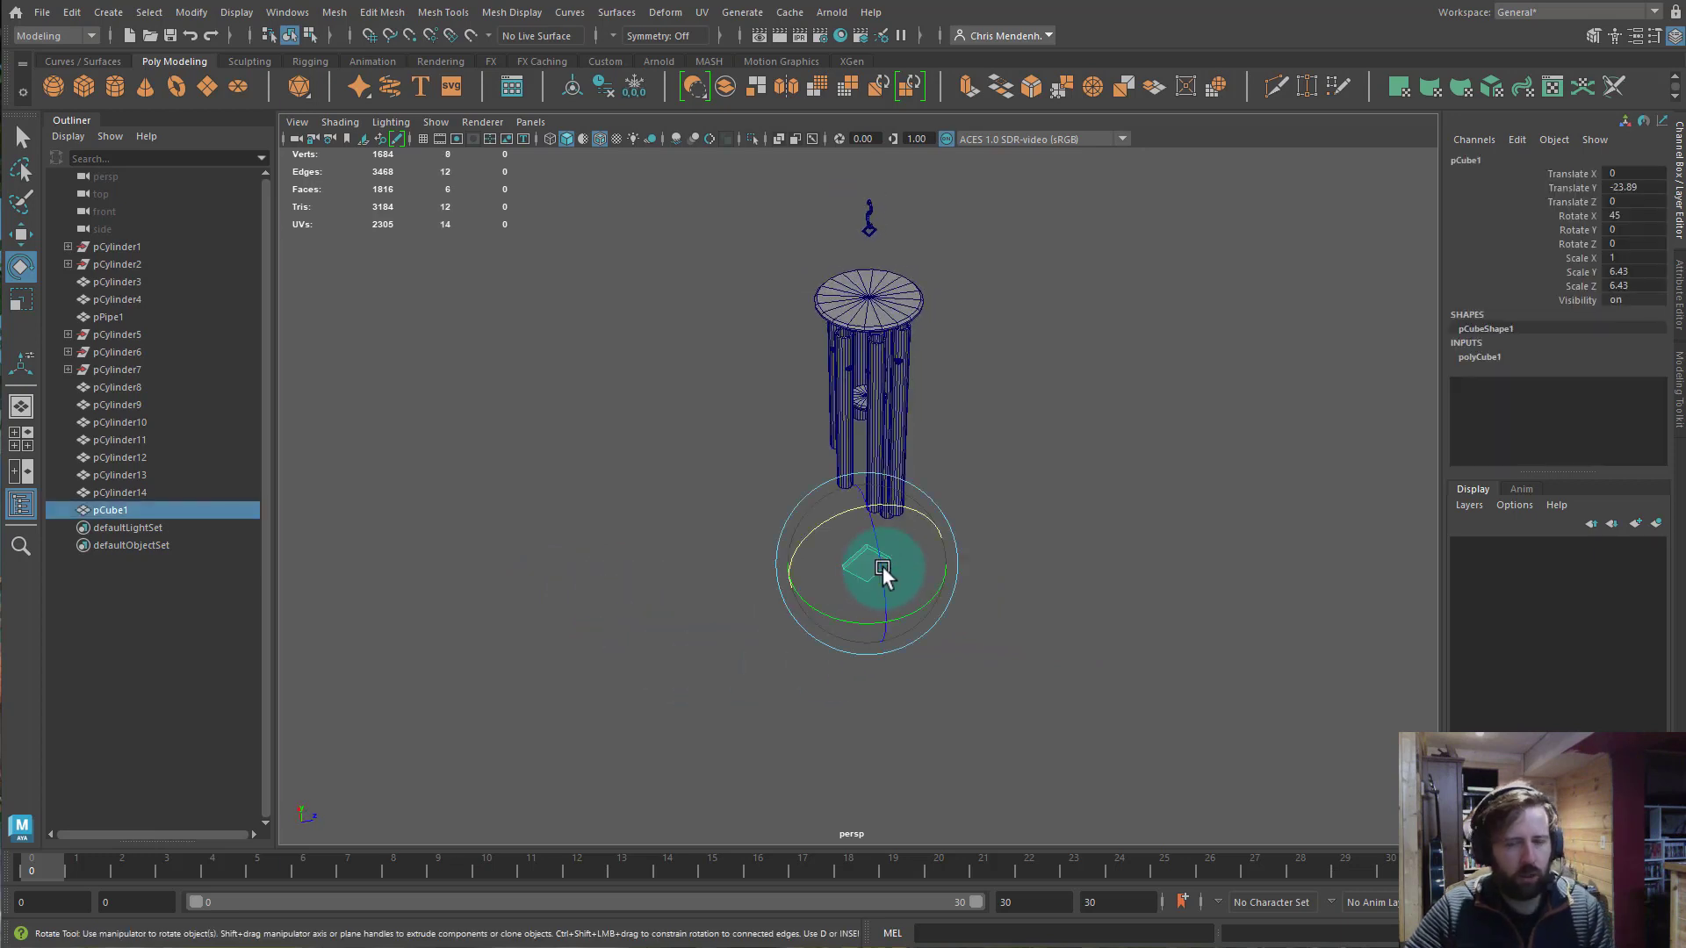
key(w)
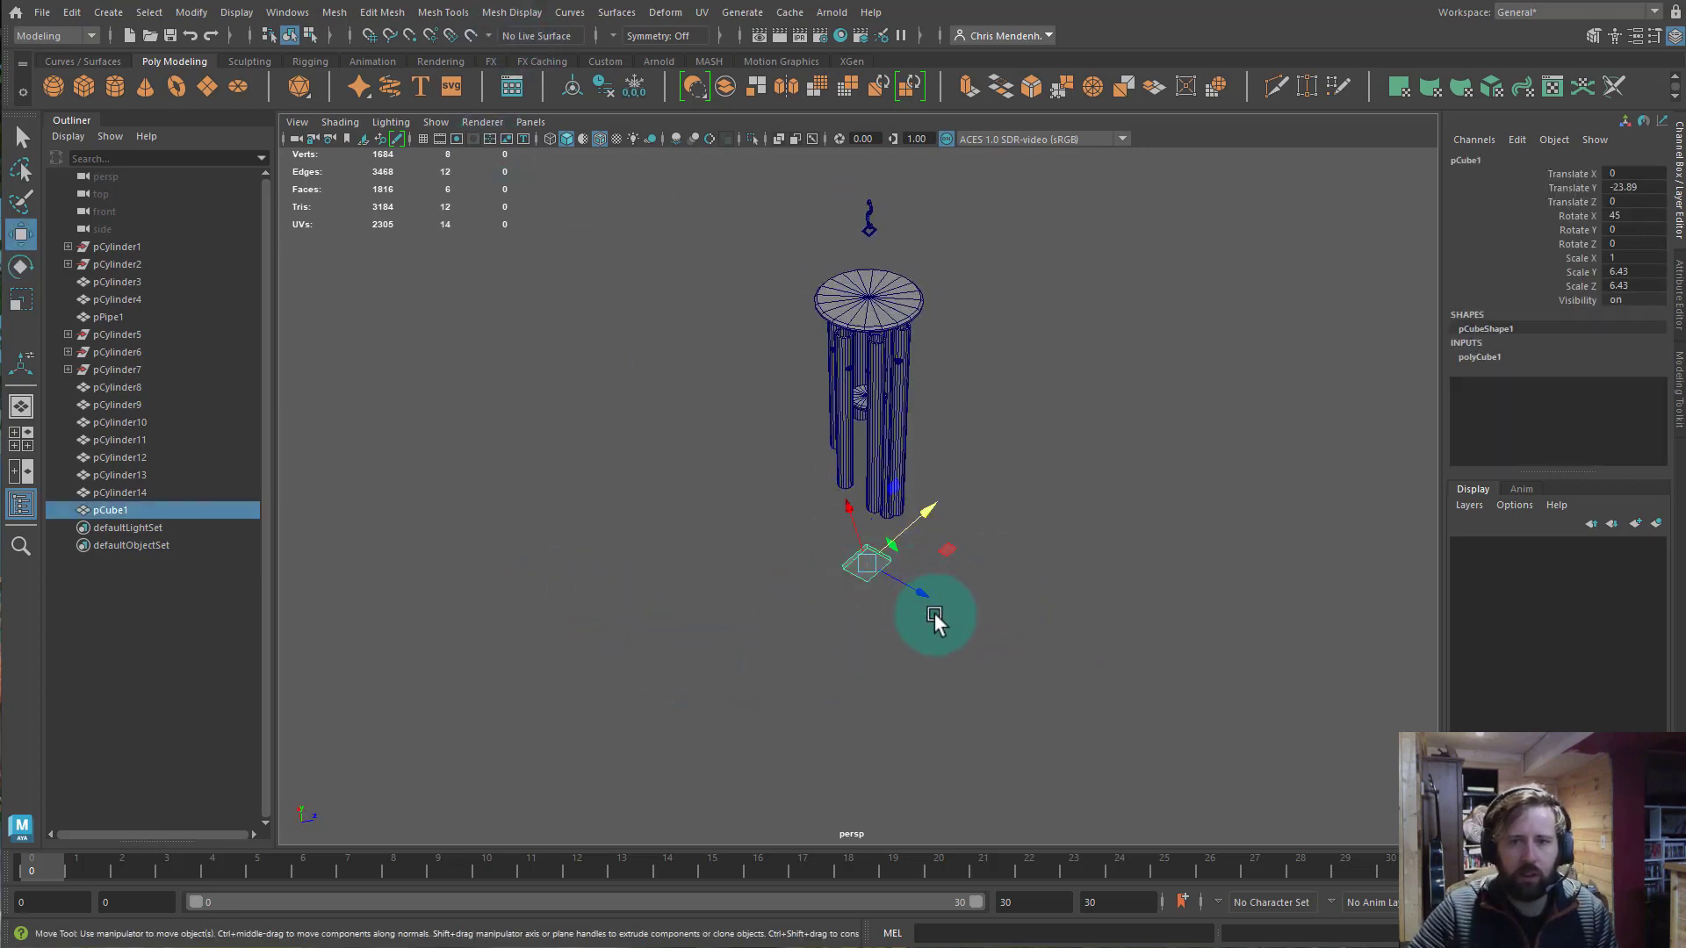
click(644, 85)
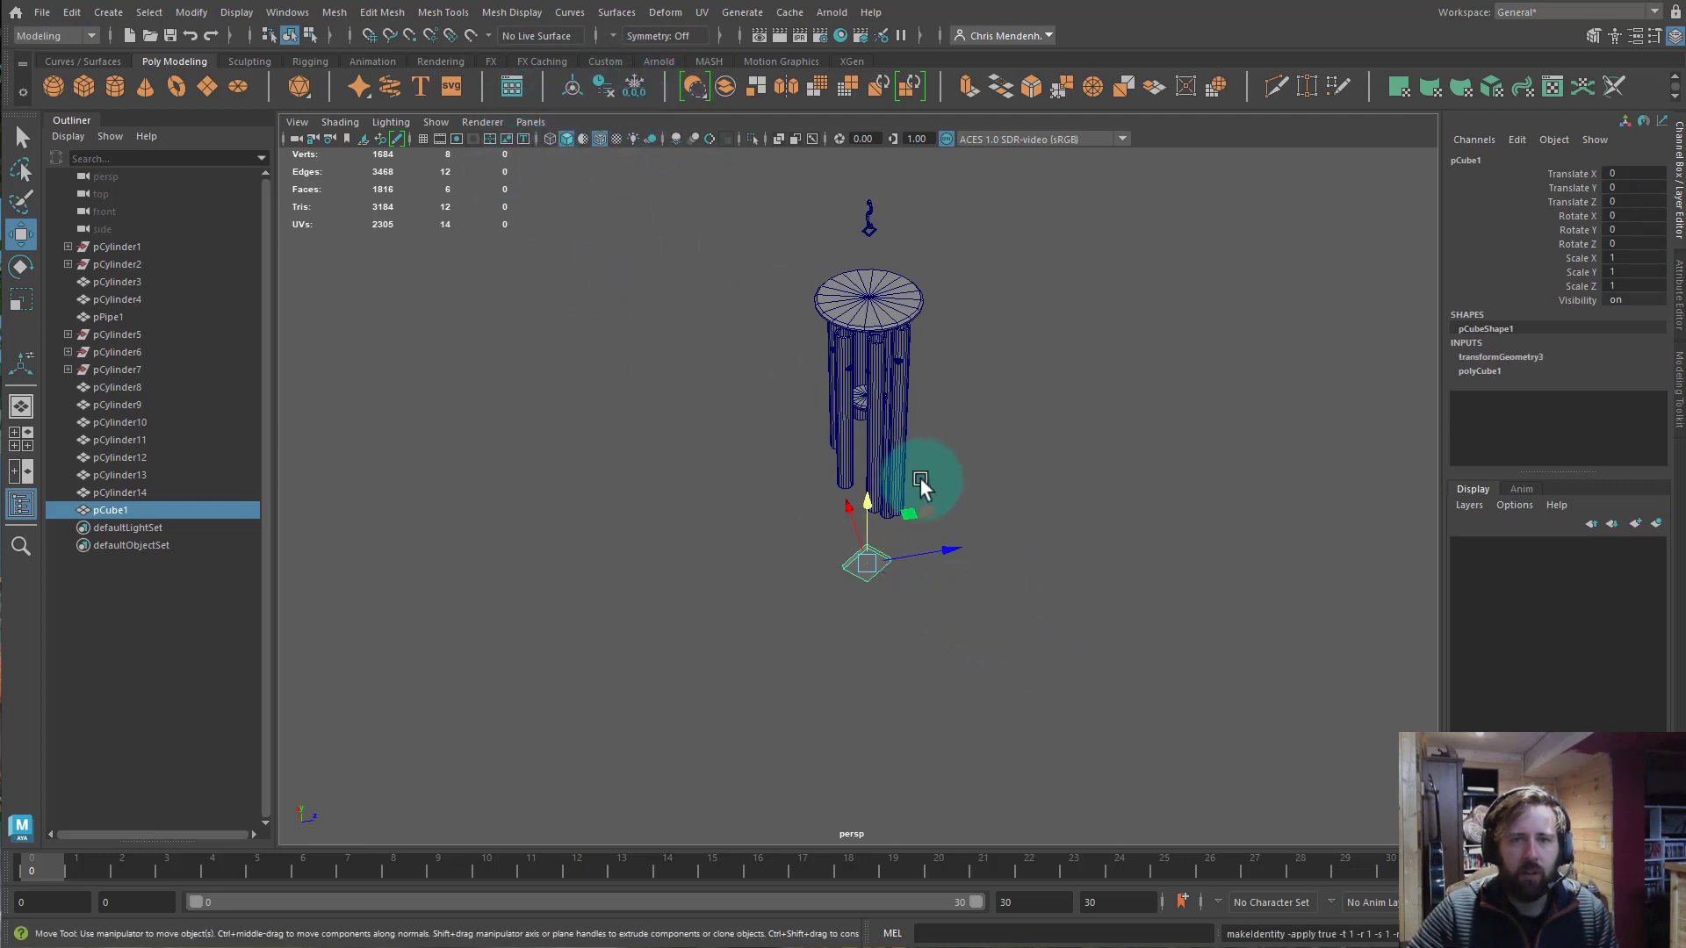
Isolate the top disc and the diamond plate in the perspective view to compare their positions.
shift+click(872, 295)
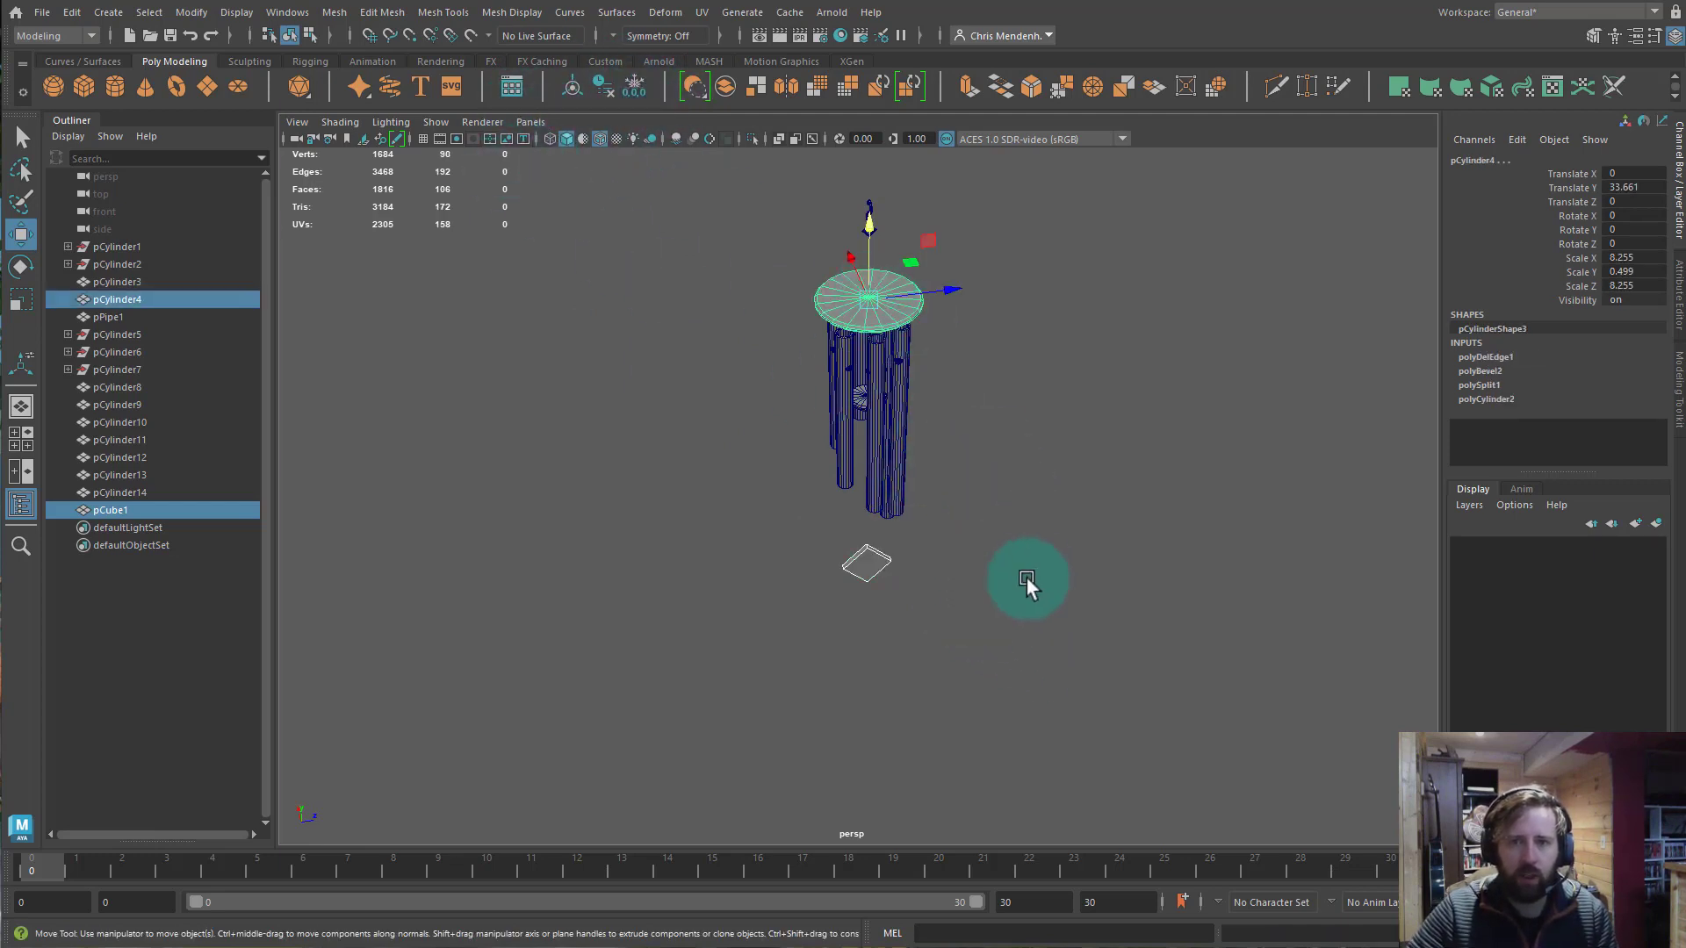
key(ctrl+1)
alt+drag(976, 532, 1028, 583)
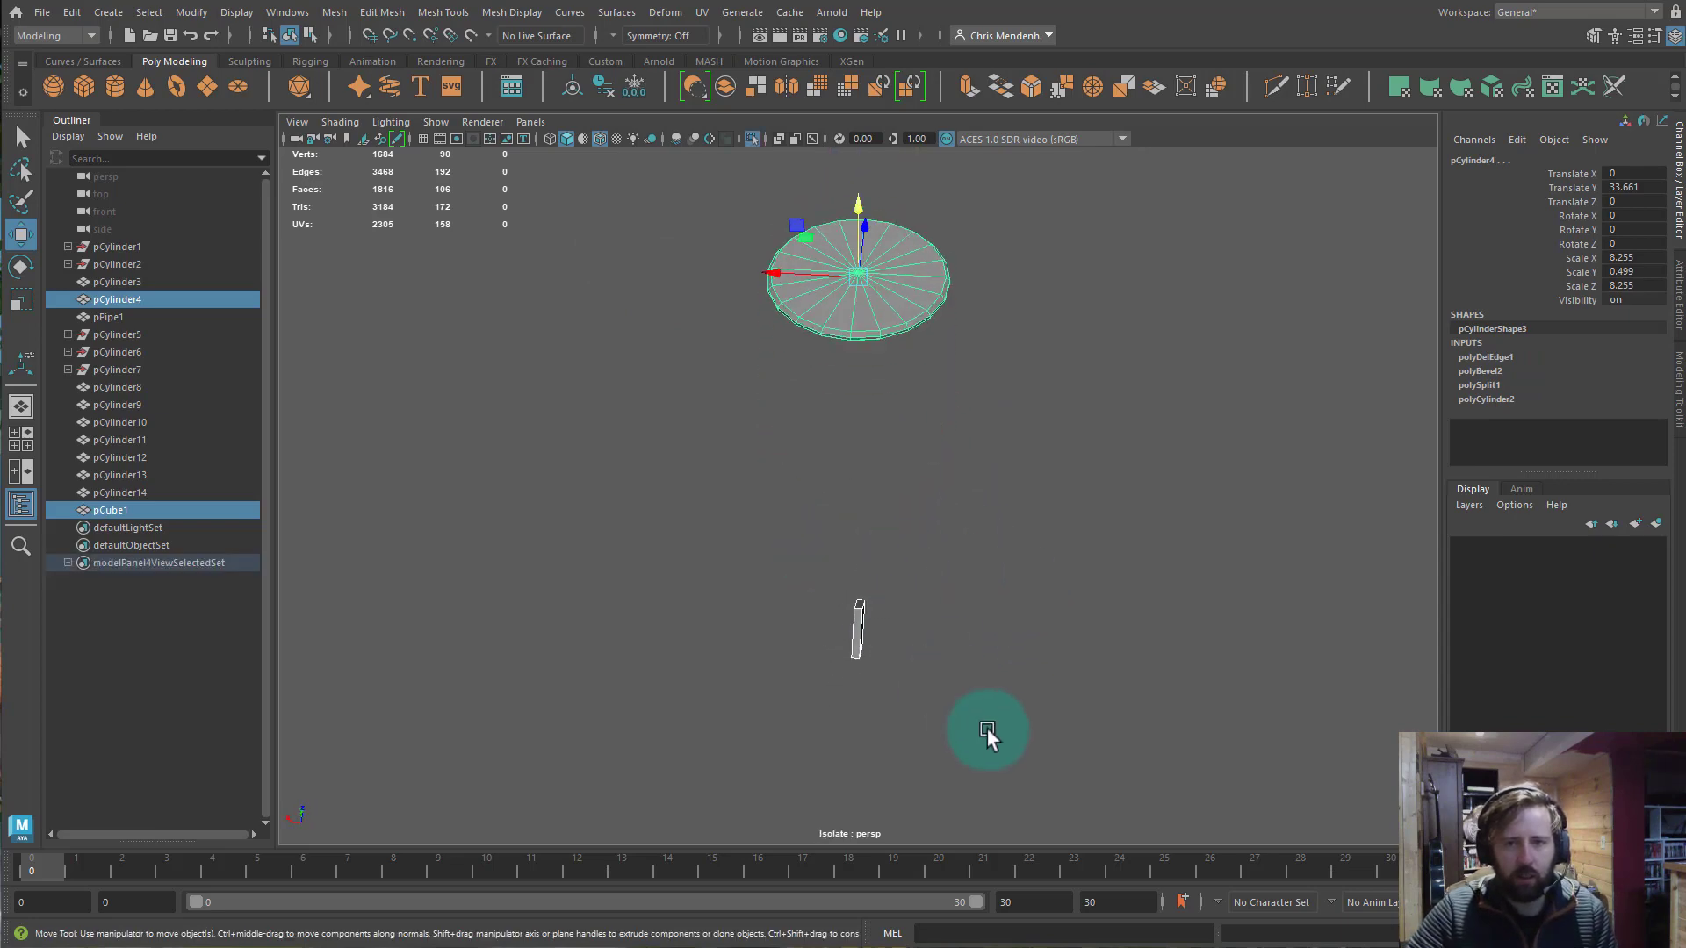
key(ctrl+z)
Check the plate's alignment with the top disc in a wireframe top view, and show all objects again in perspective.
key(space)
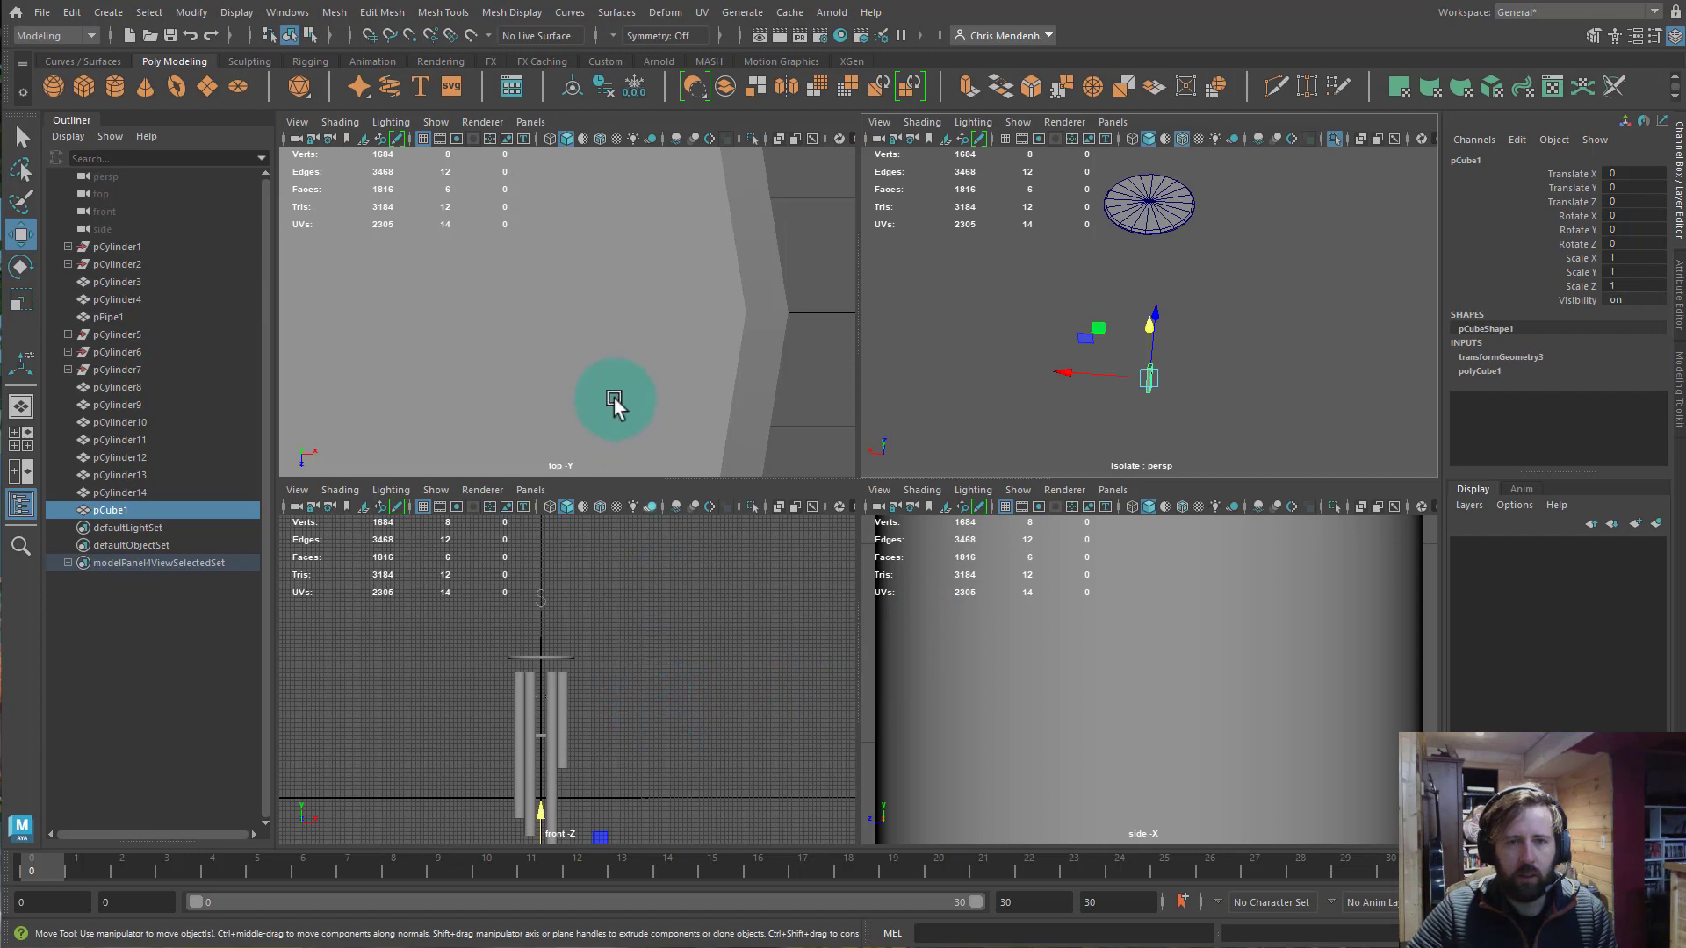
key(a)
shift+click(537, 373)
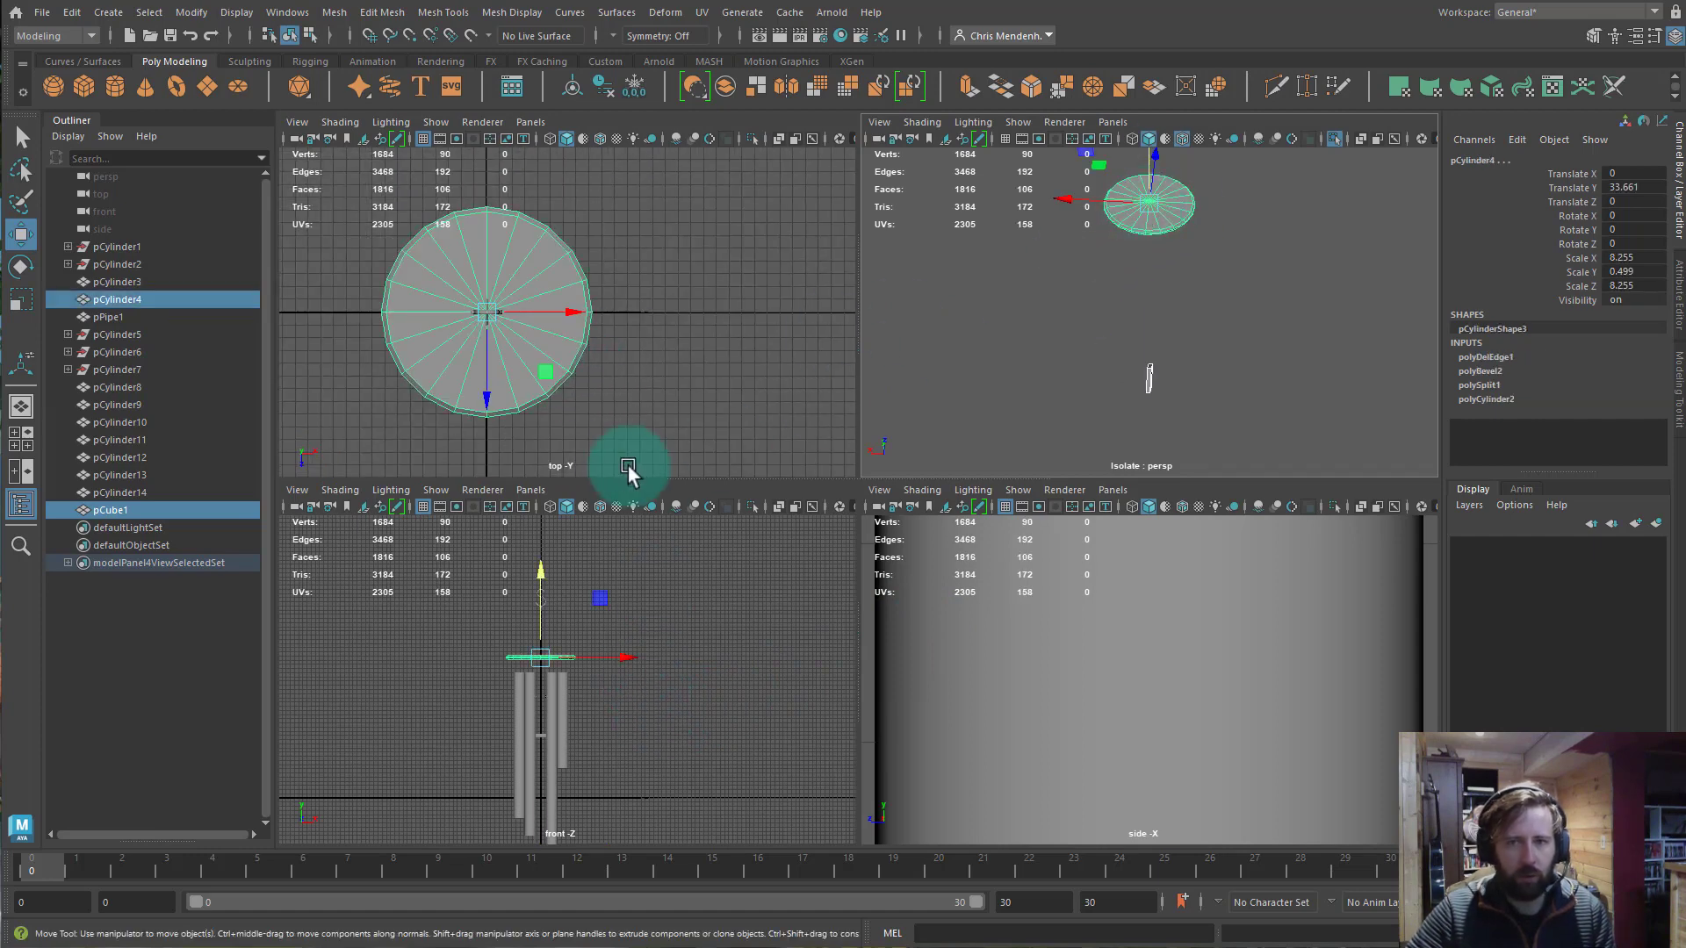
key(space)
key(ctrl+1)
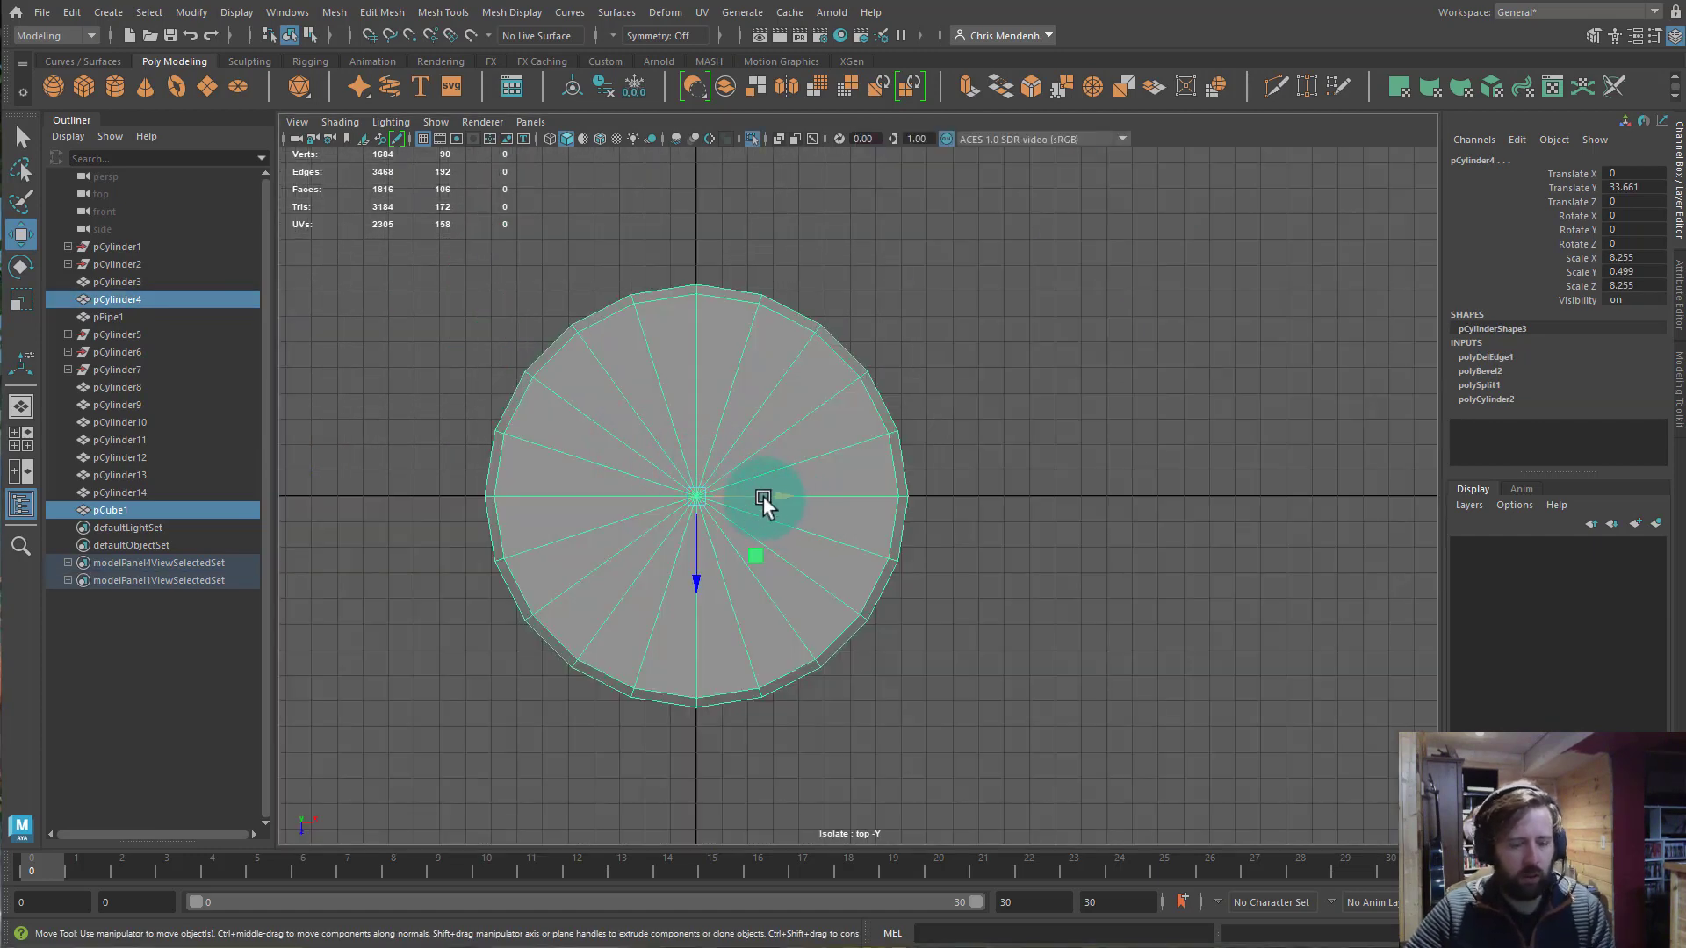
key(4)
alt+drag(757, 549, 778, 439)
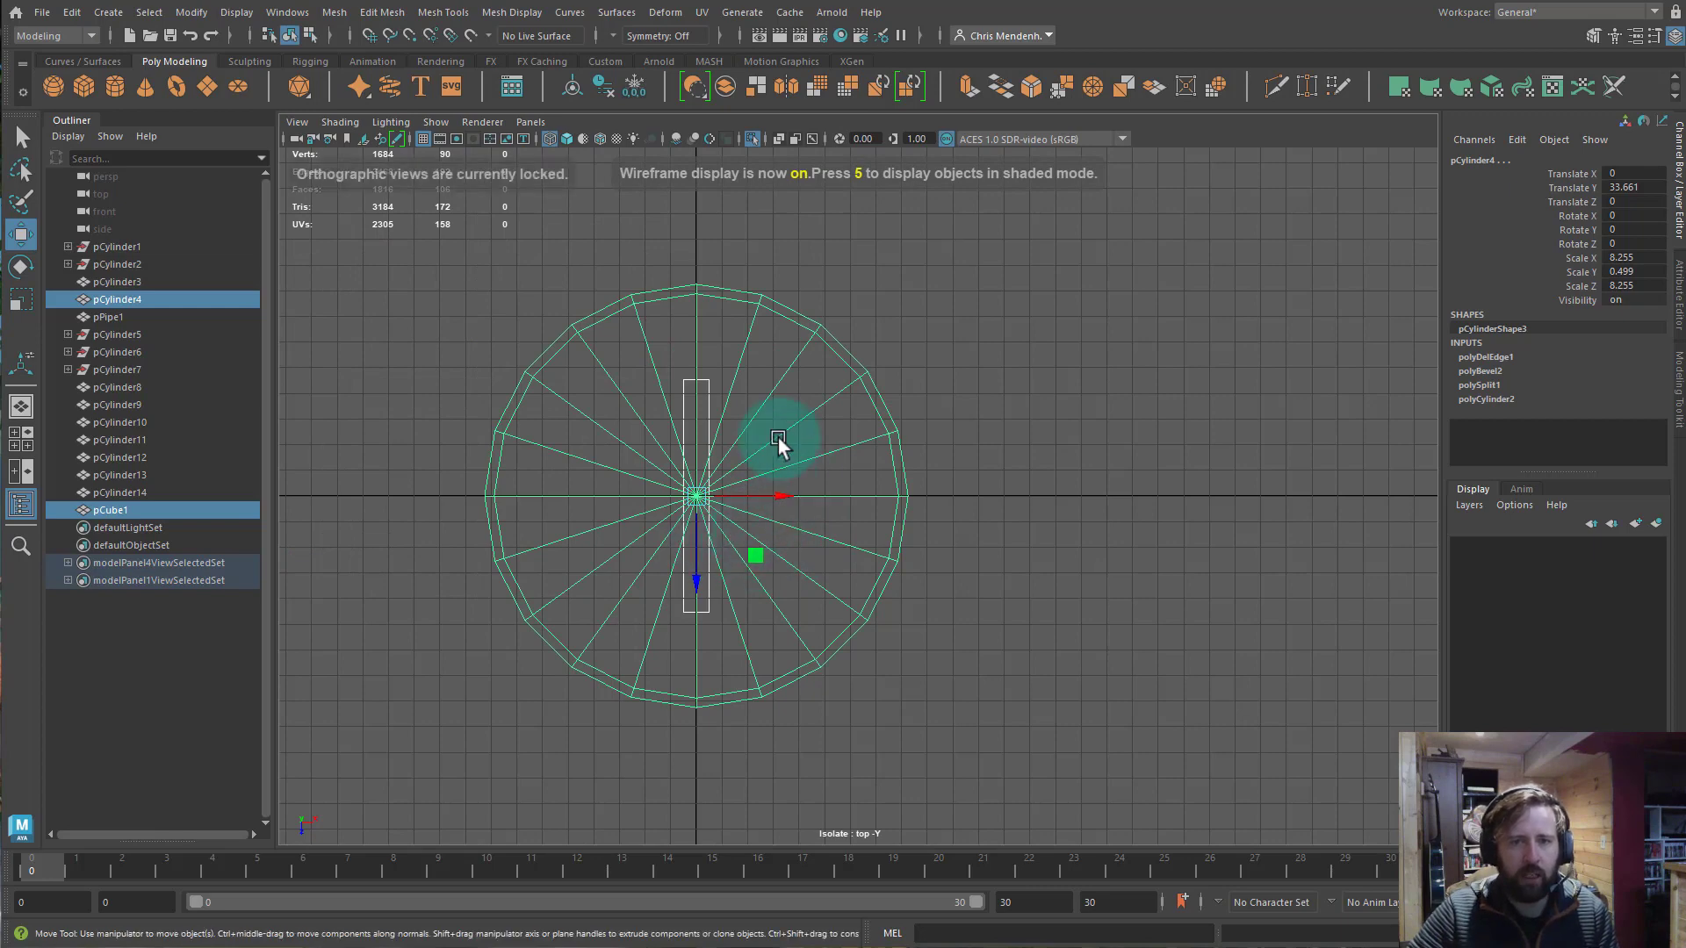
key(ctrl+1)
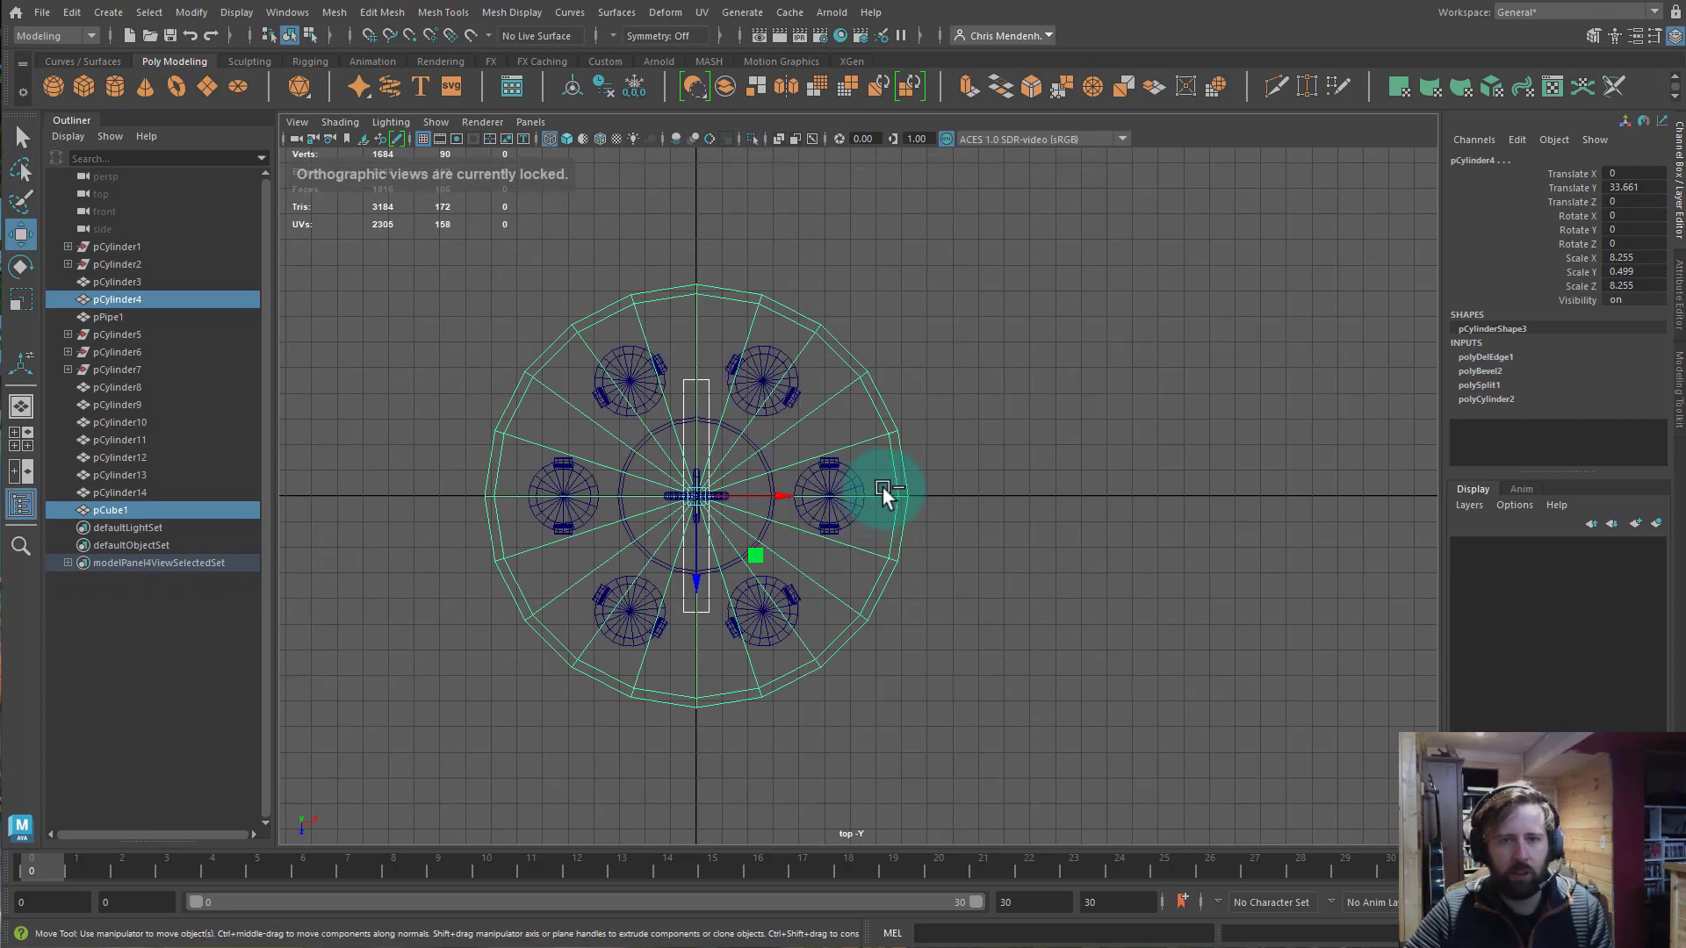
key(space)
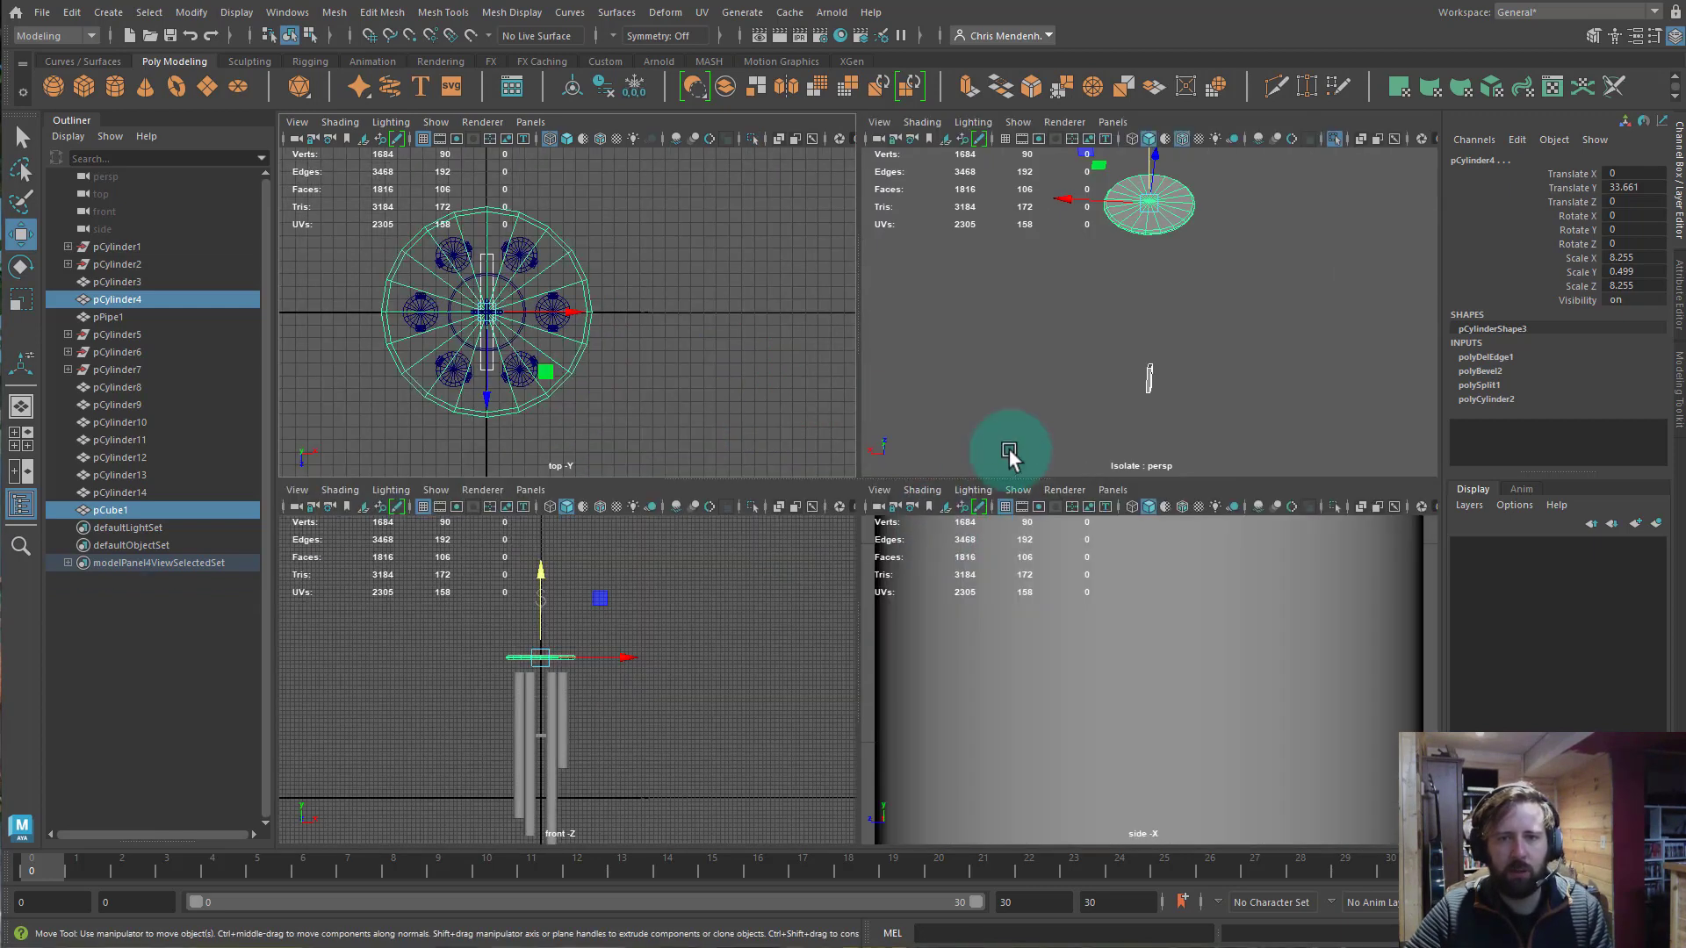
key(space)
key(ctrl+1)
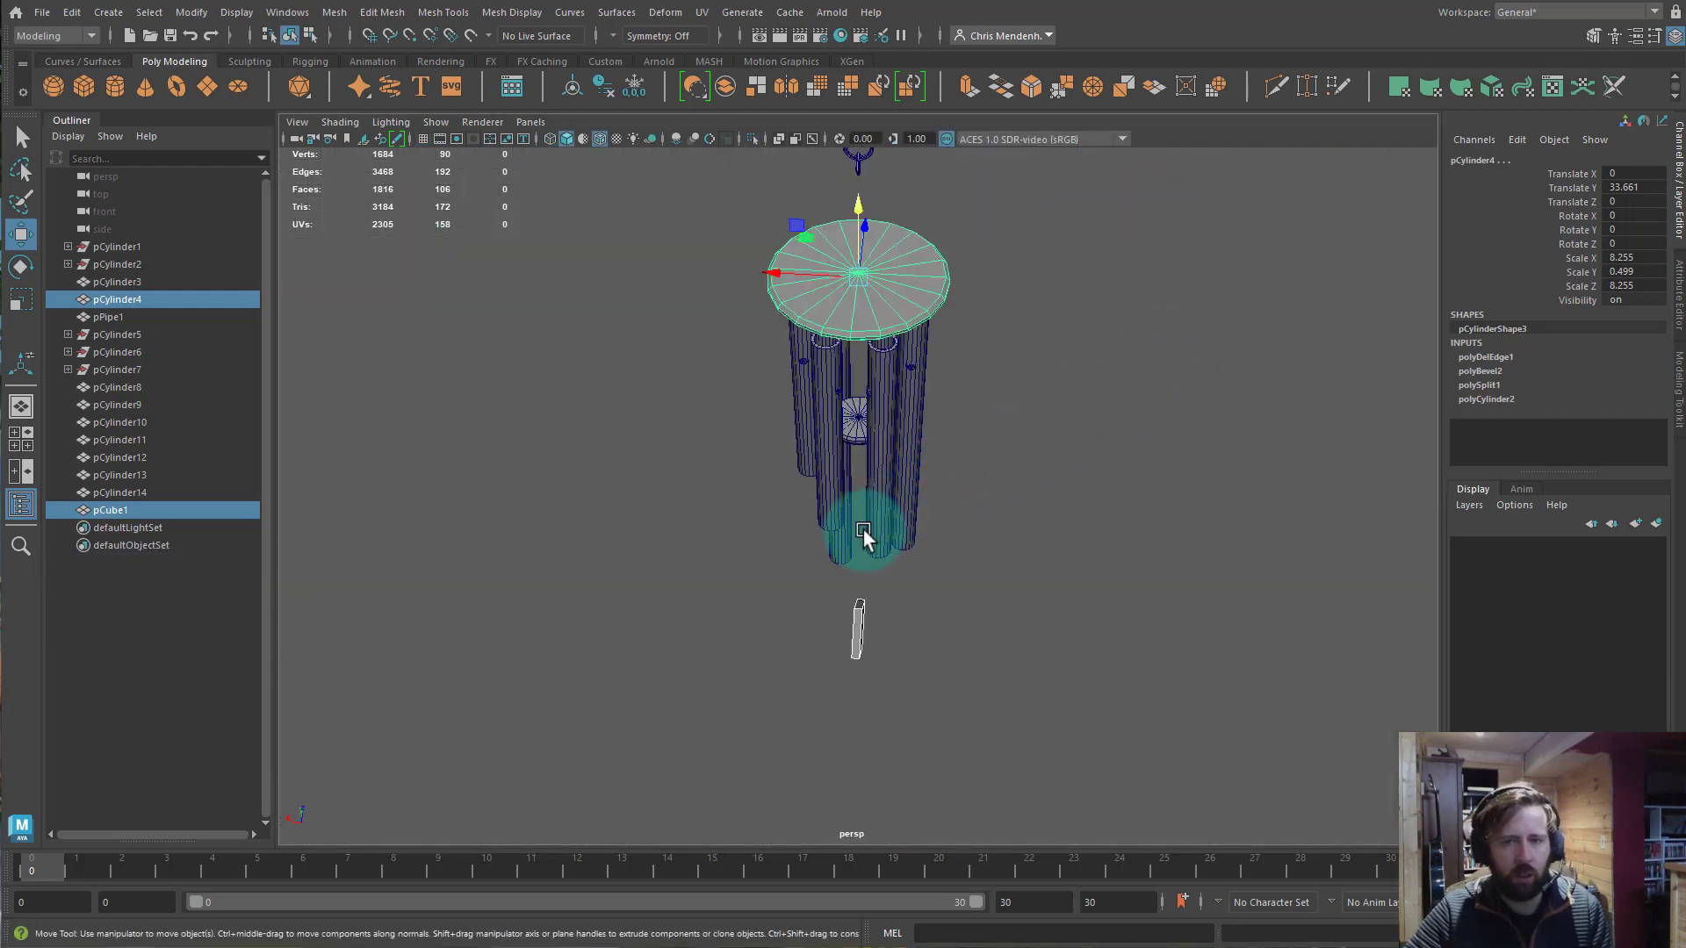
drag(670, 222, 1248, 868)
alt+drag(1085, 693, 882, 651)
scroll(1003, 550, down, 3)
alt+middle_drag(882, 652, 874, 707)
alt+right_drag(874, 707, 1108, 694)
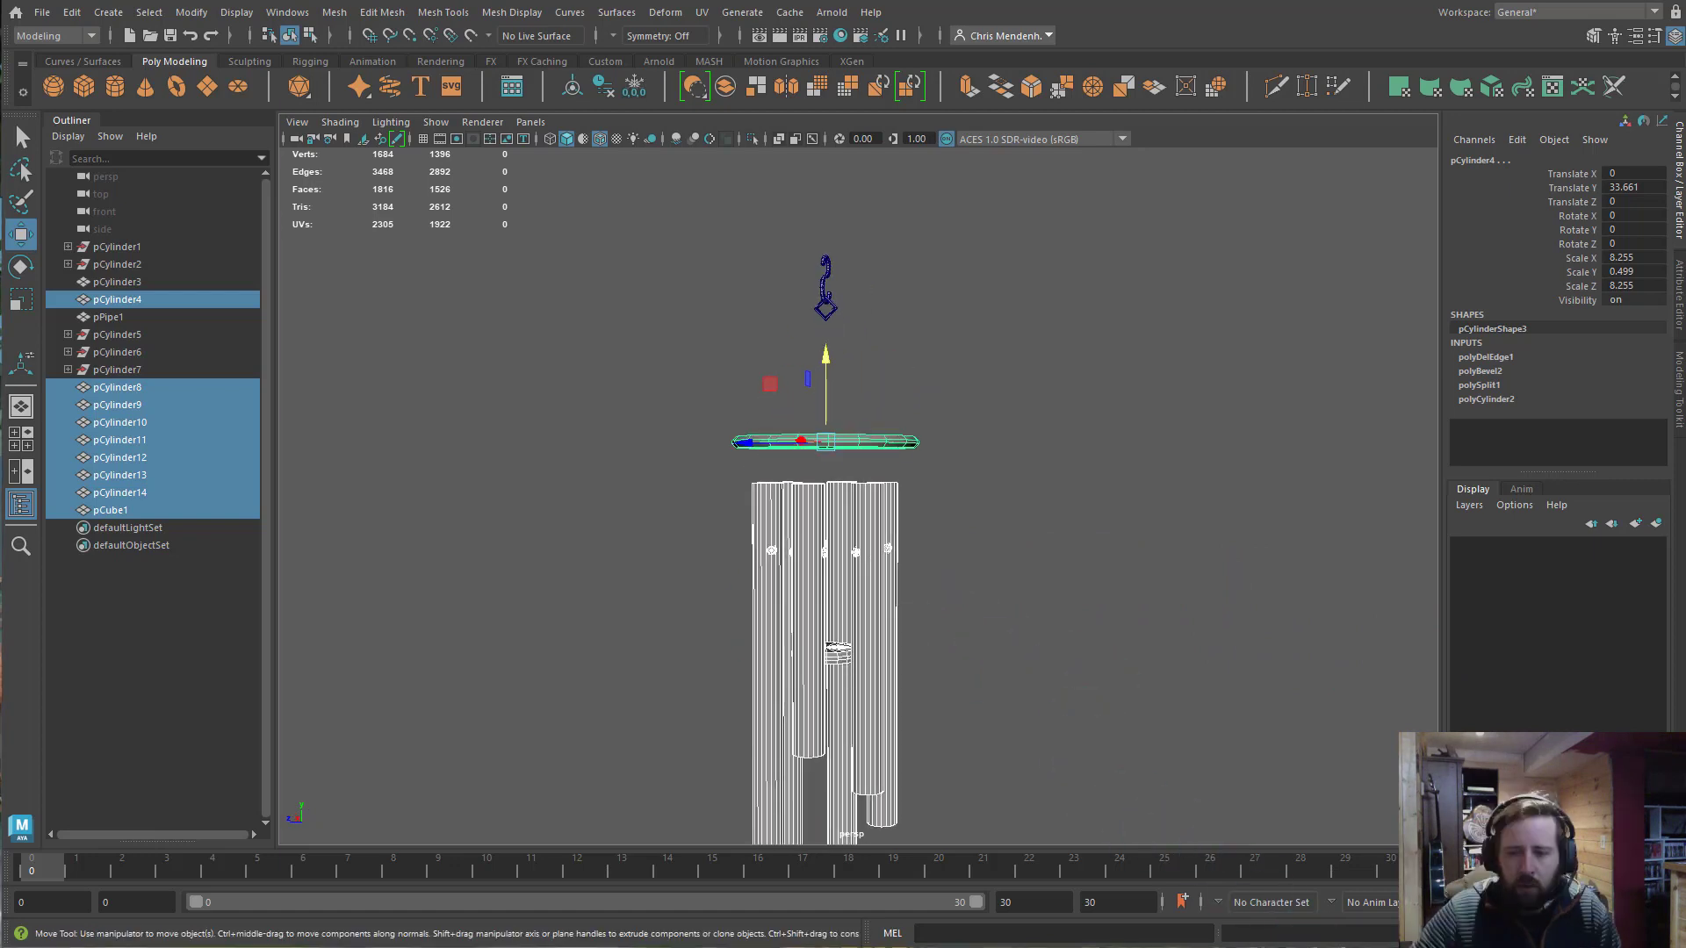
Thicken the top disc by scaling it up in Y.
alt+drag(1113, 666, 1043, 466)
click(914, 444)
alt+right_drag(1043, 465, 1113, 503)
alt+drag(1113, 504, 845, 375)
key(r)
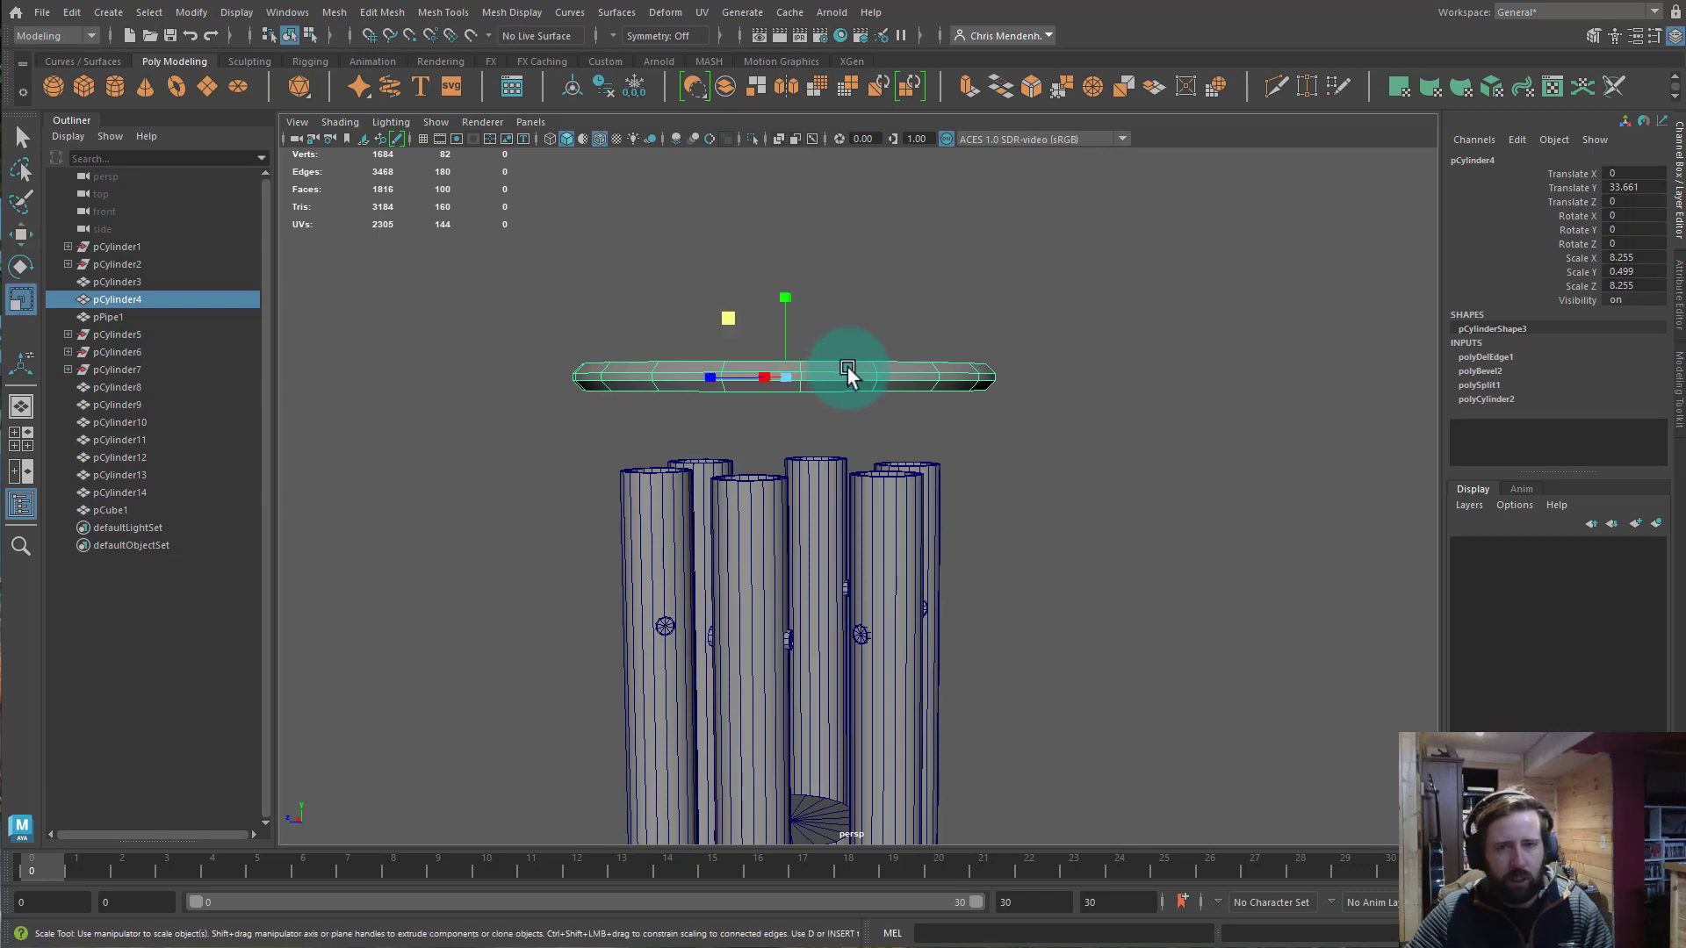
drag(788, 298, 777, 246)
Select the full loop of faces around the top disc's rim.
alt+drag(817, 369, 702, 396)
right_drag(702, 397, 693, 399)
click(694, 398)
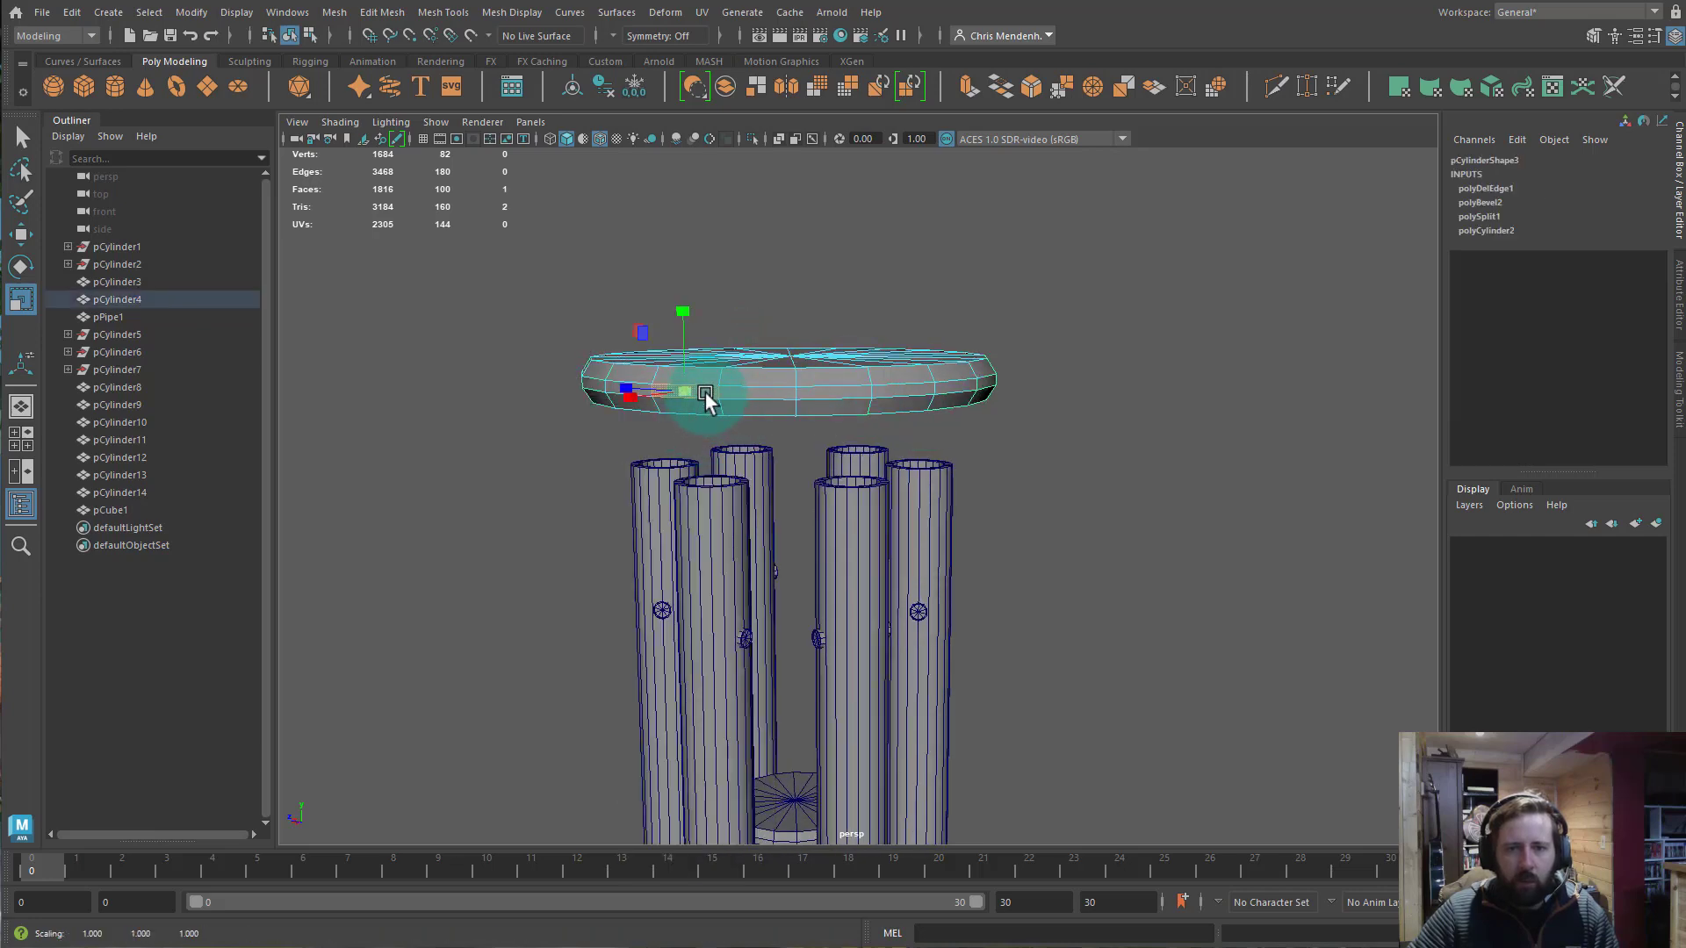
shift+double_click(760, 397)
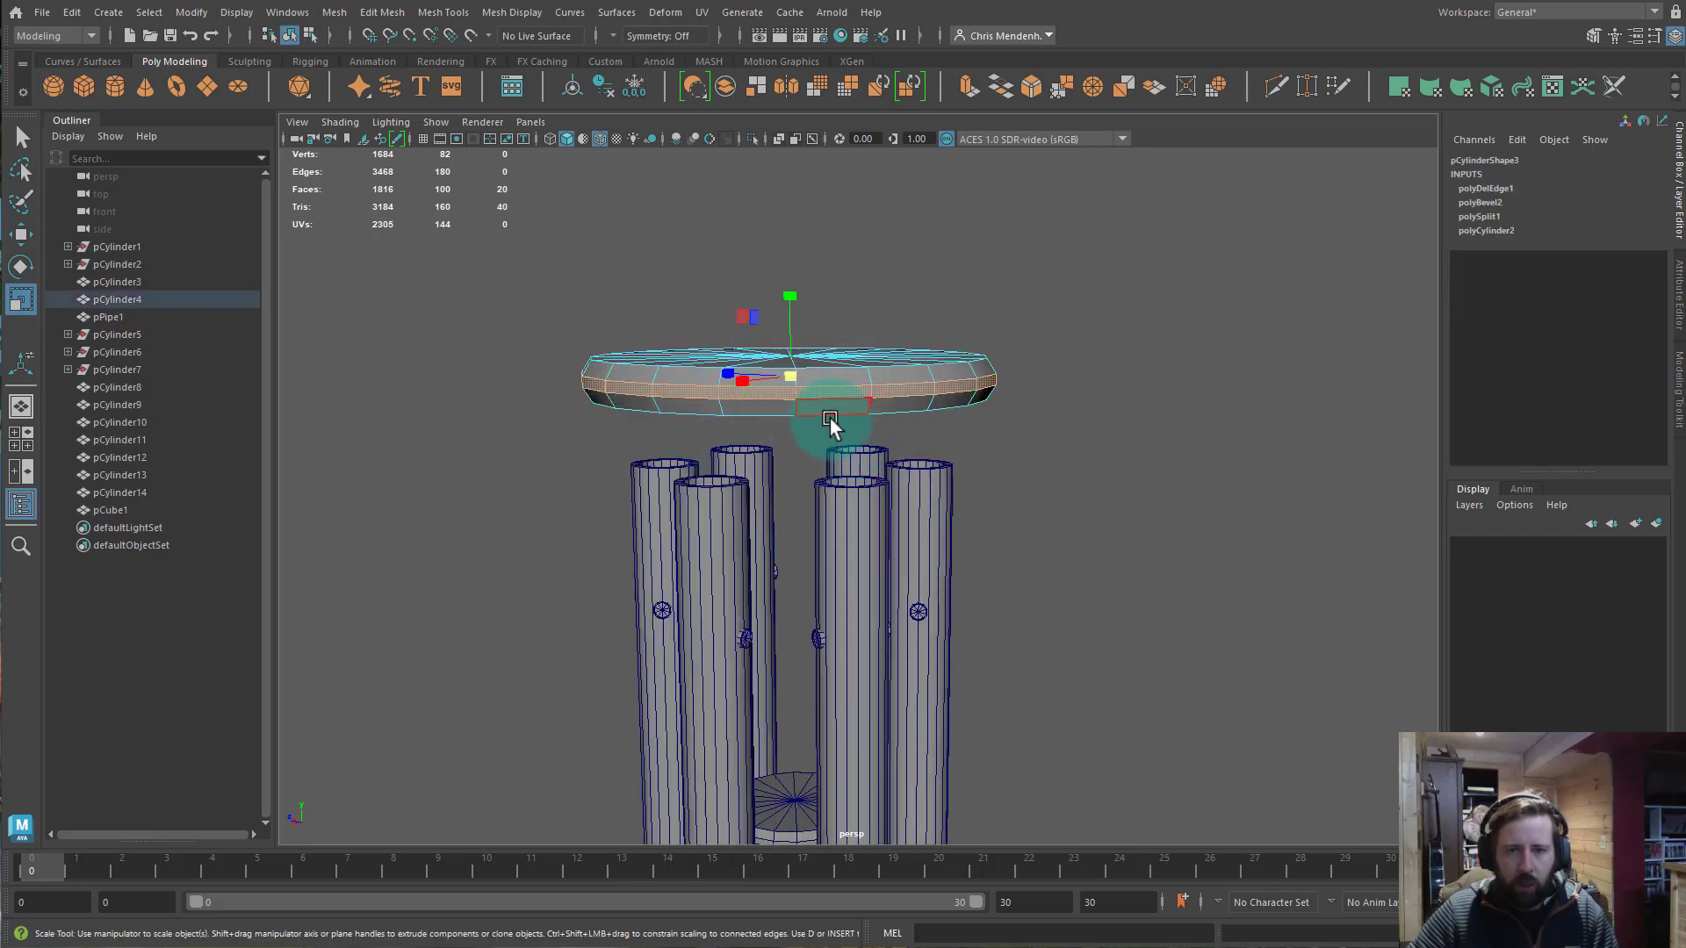
alt+drag(833, 425, 704, 394)
alt+drag(909, 492, 824, 418)
alt+drag(748, 372, 847, 255)
Examine the wind chime from the hook and link past the top disc and tubes down to the diamond plate.
scroll(850, 414, down, 6)
scroll(1045, 460, up, 3)
click(846, 255)
alt+drag(872, 357, 897, 332)
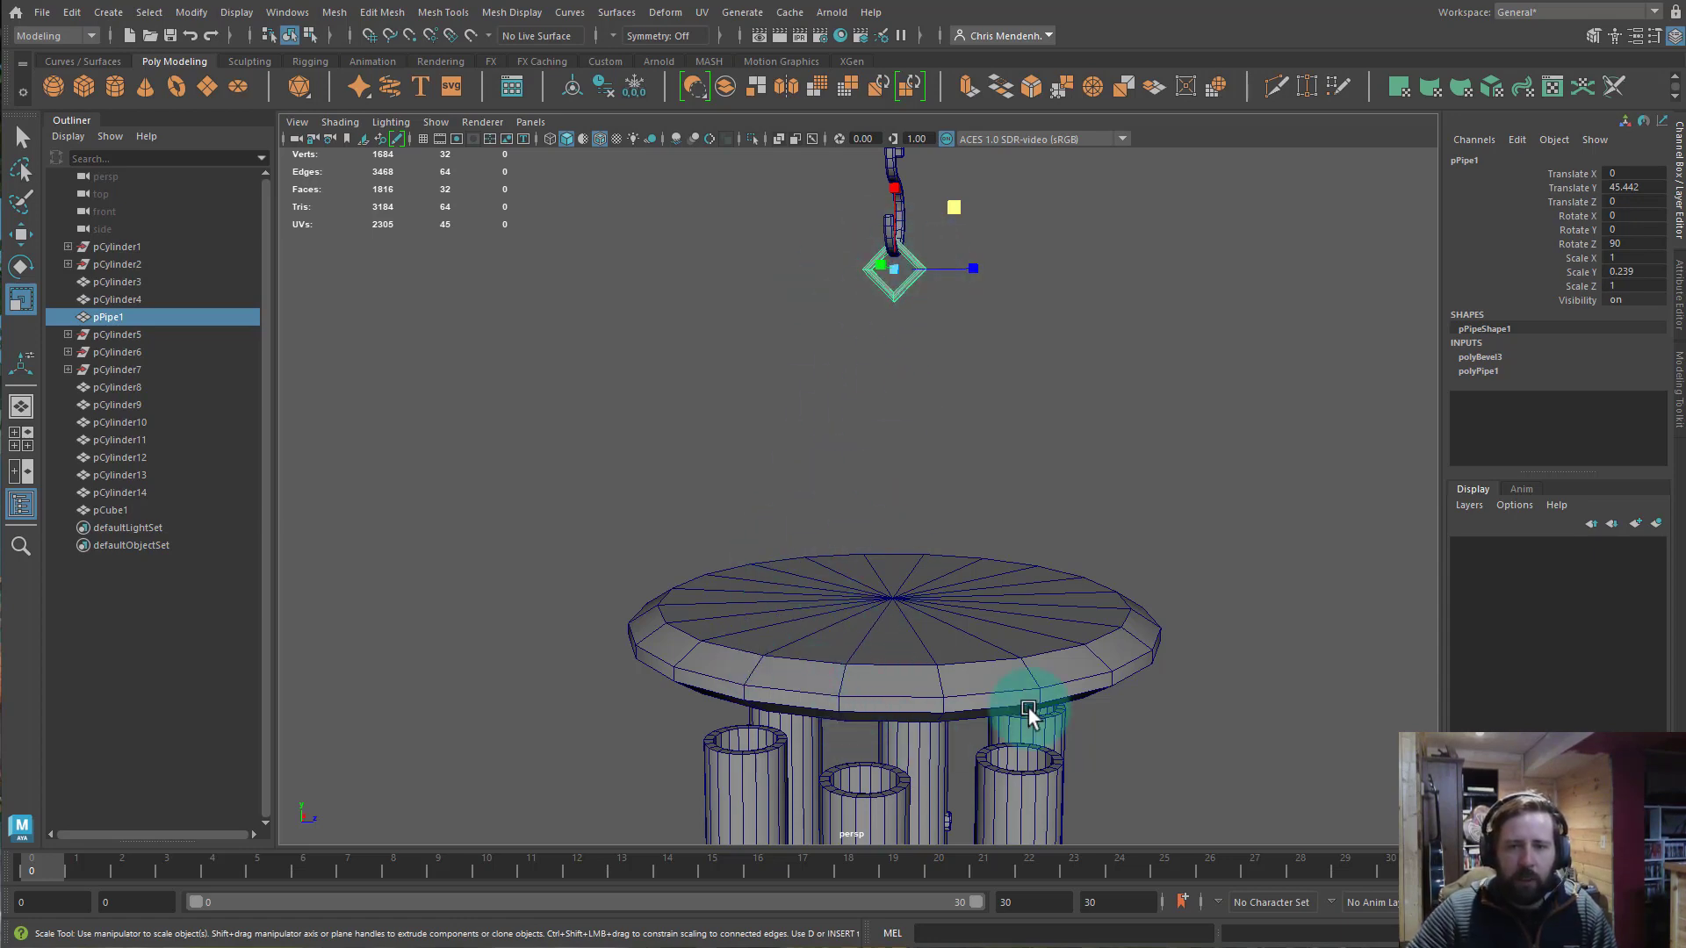
alt+drag(1029, 708, 1050, 573)
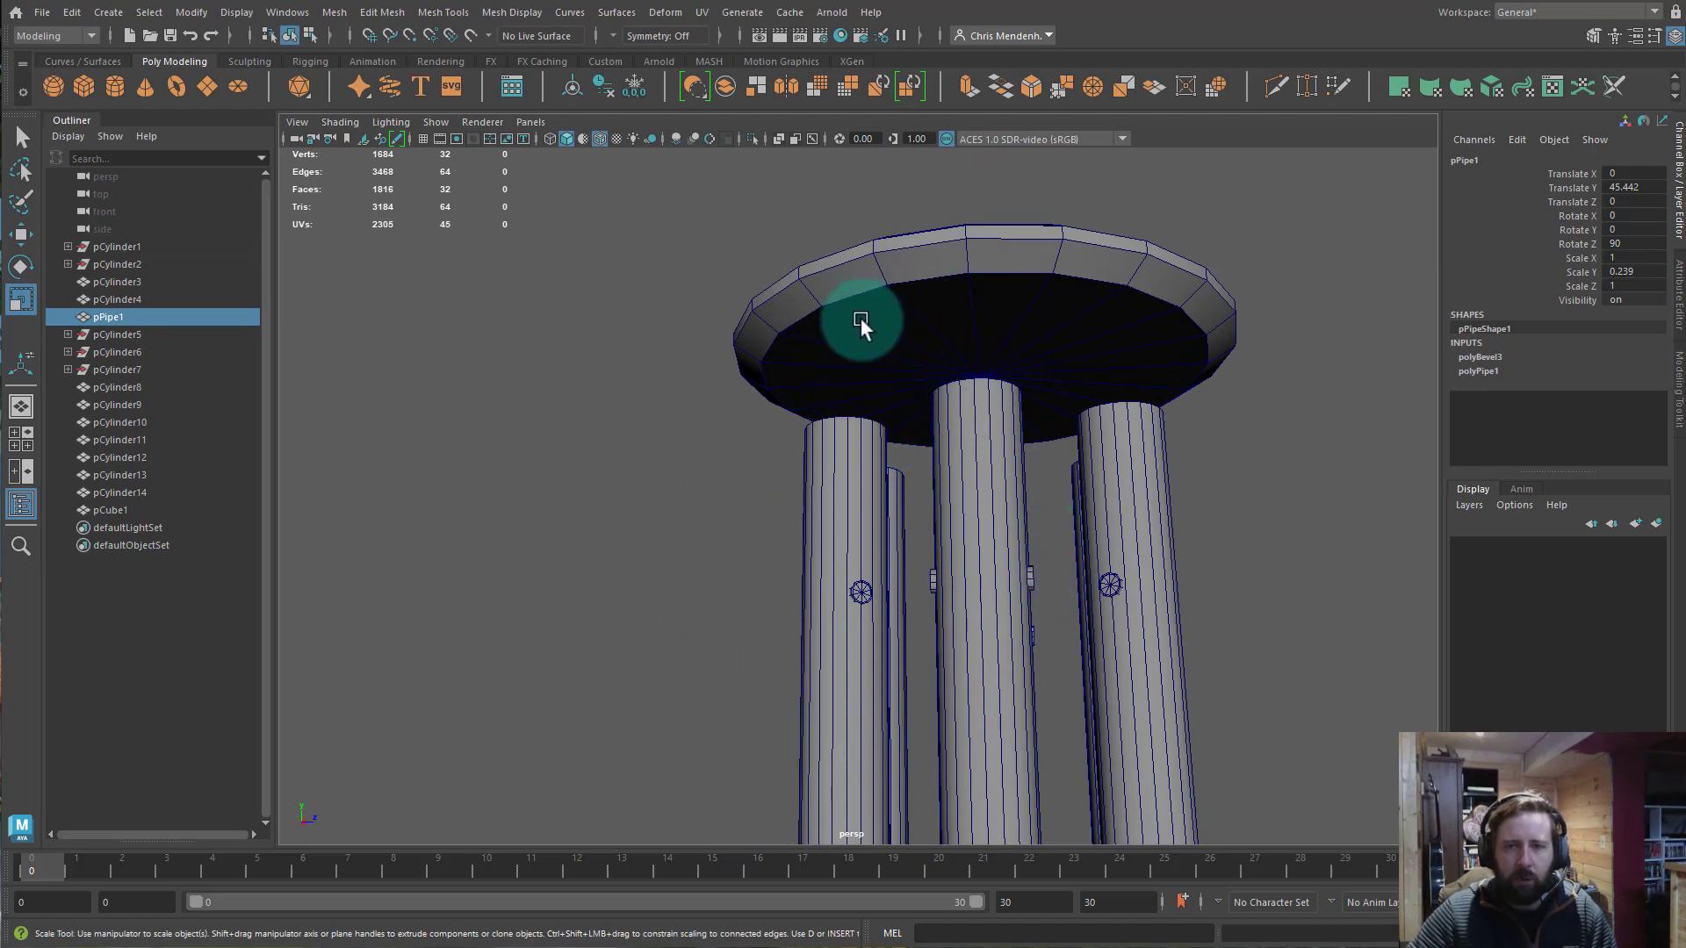
alt+drag(904, 339, 1020, 431)
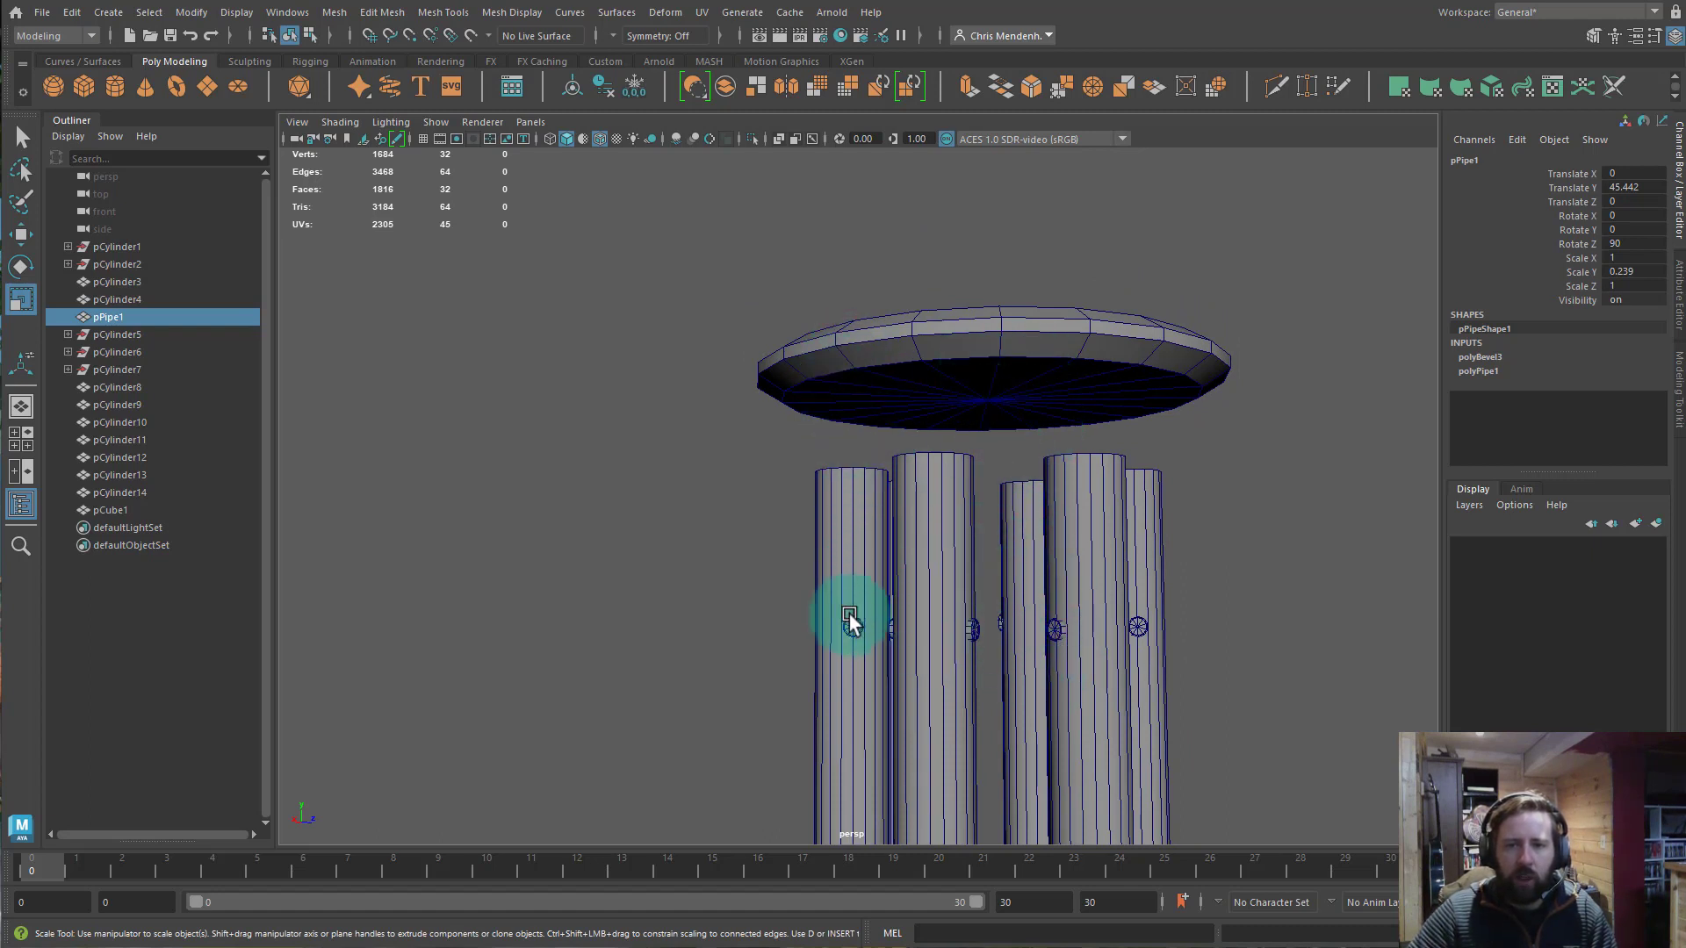
alt+drag(776, 491, 971, 526)
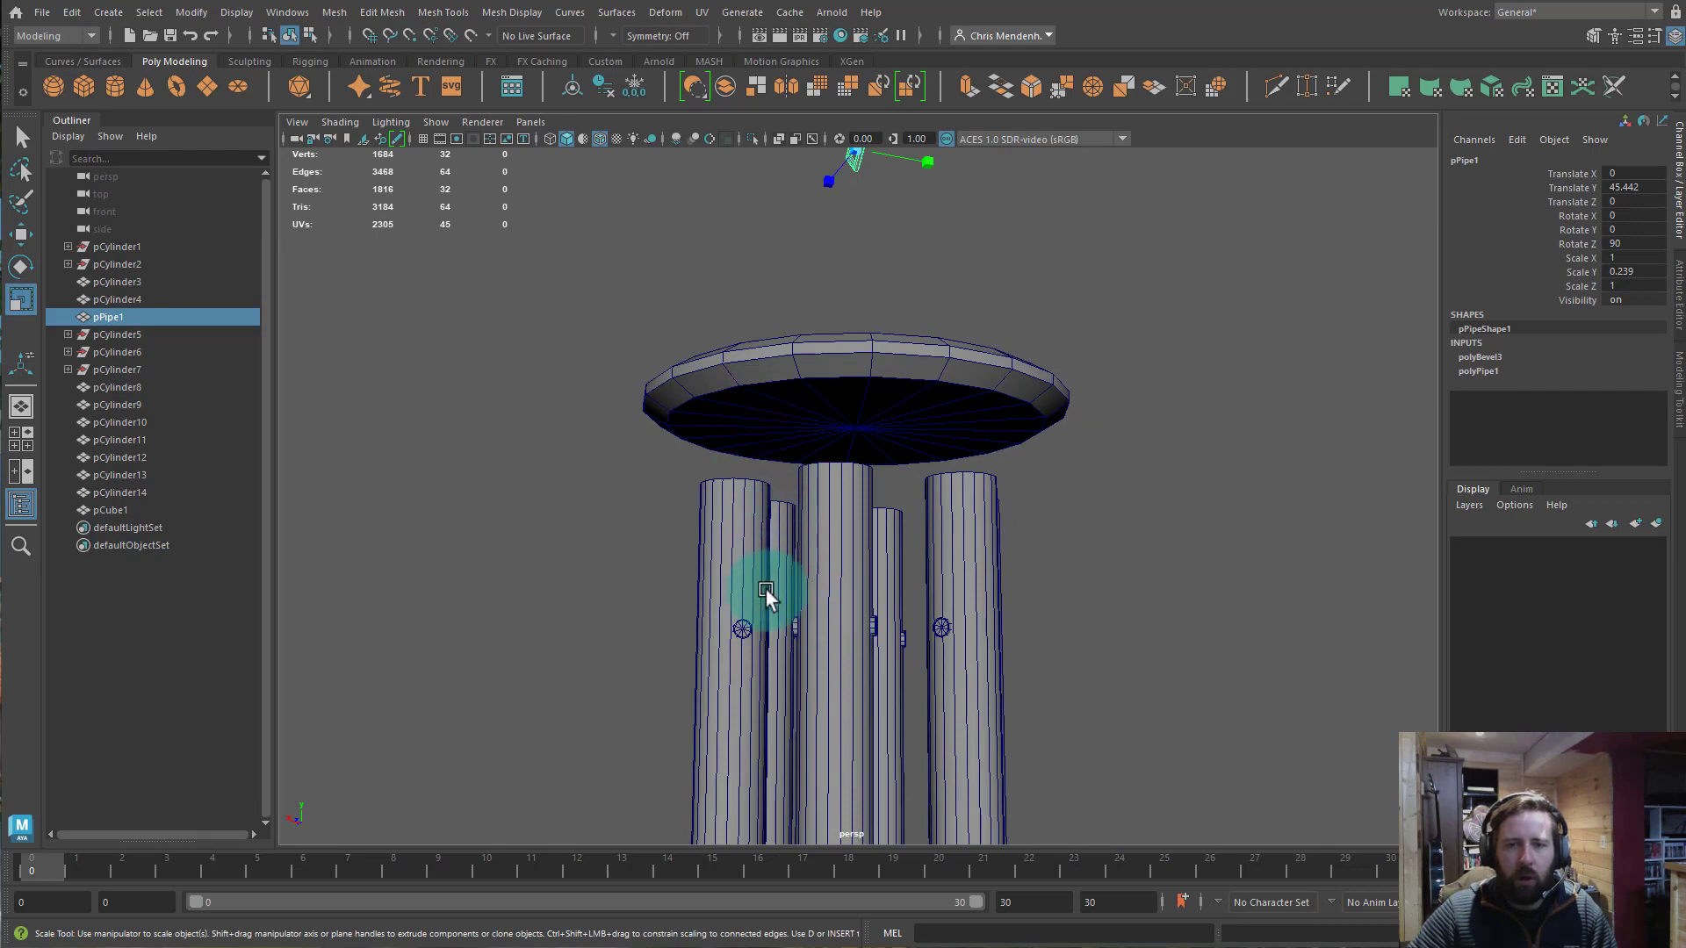
alt+drag(730, 453, 838, 498)
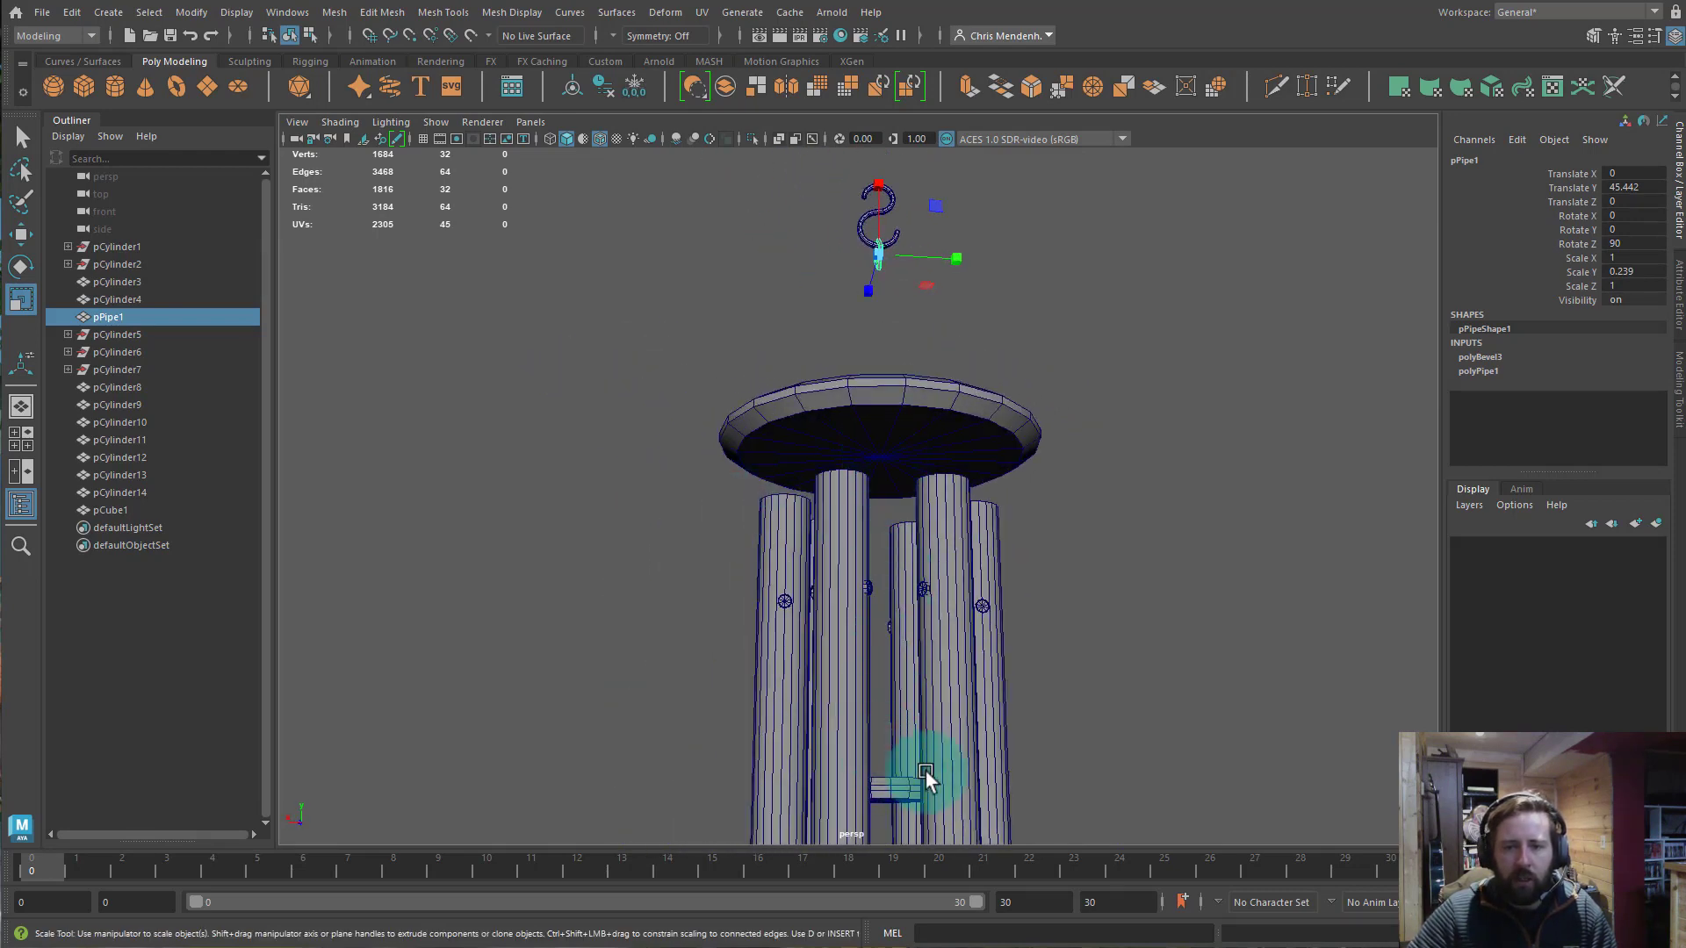
alt+drag(922, 779, 842, 569)
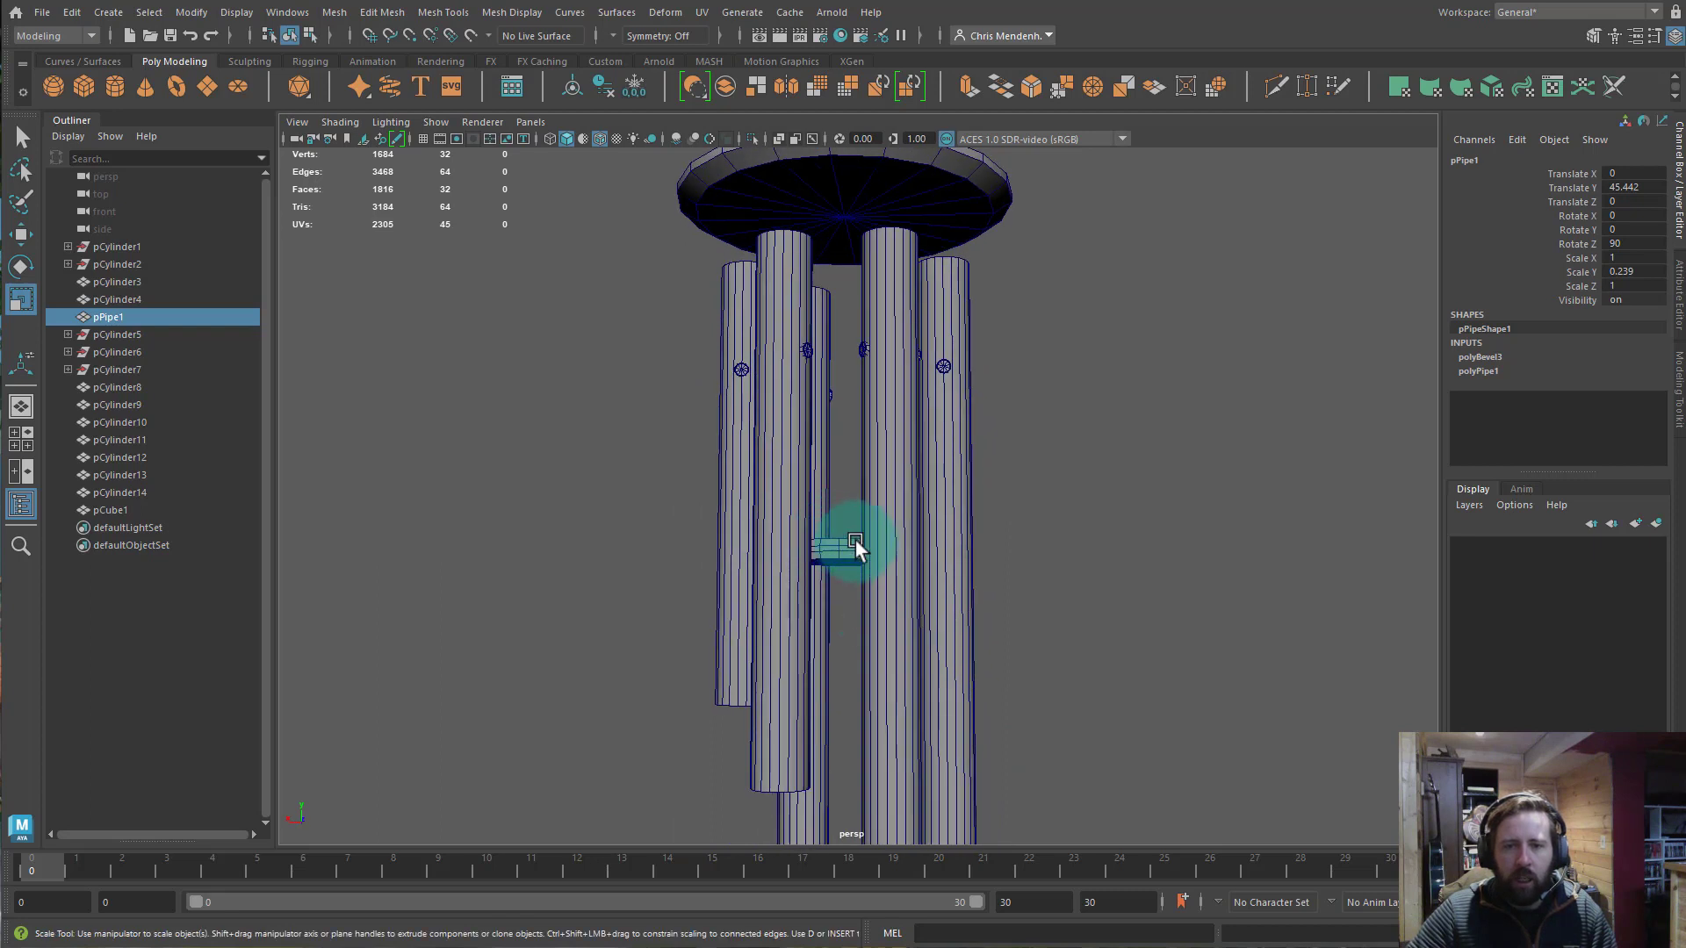
alt+drag(842, 553, 919, 364)
alt+drag(914, 718, 949, 552)
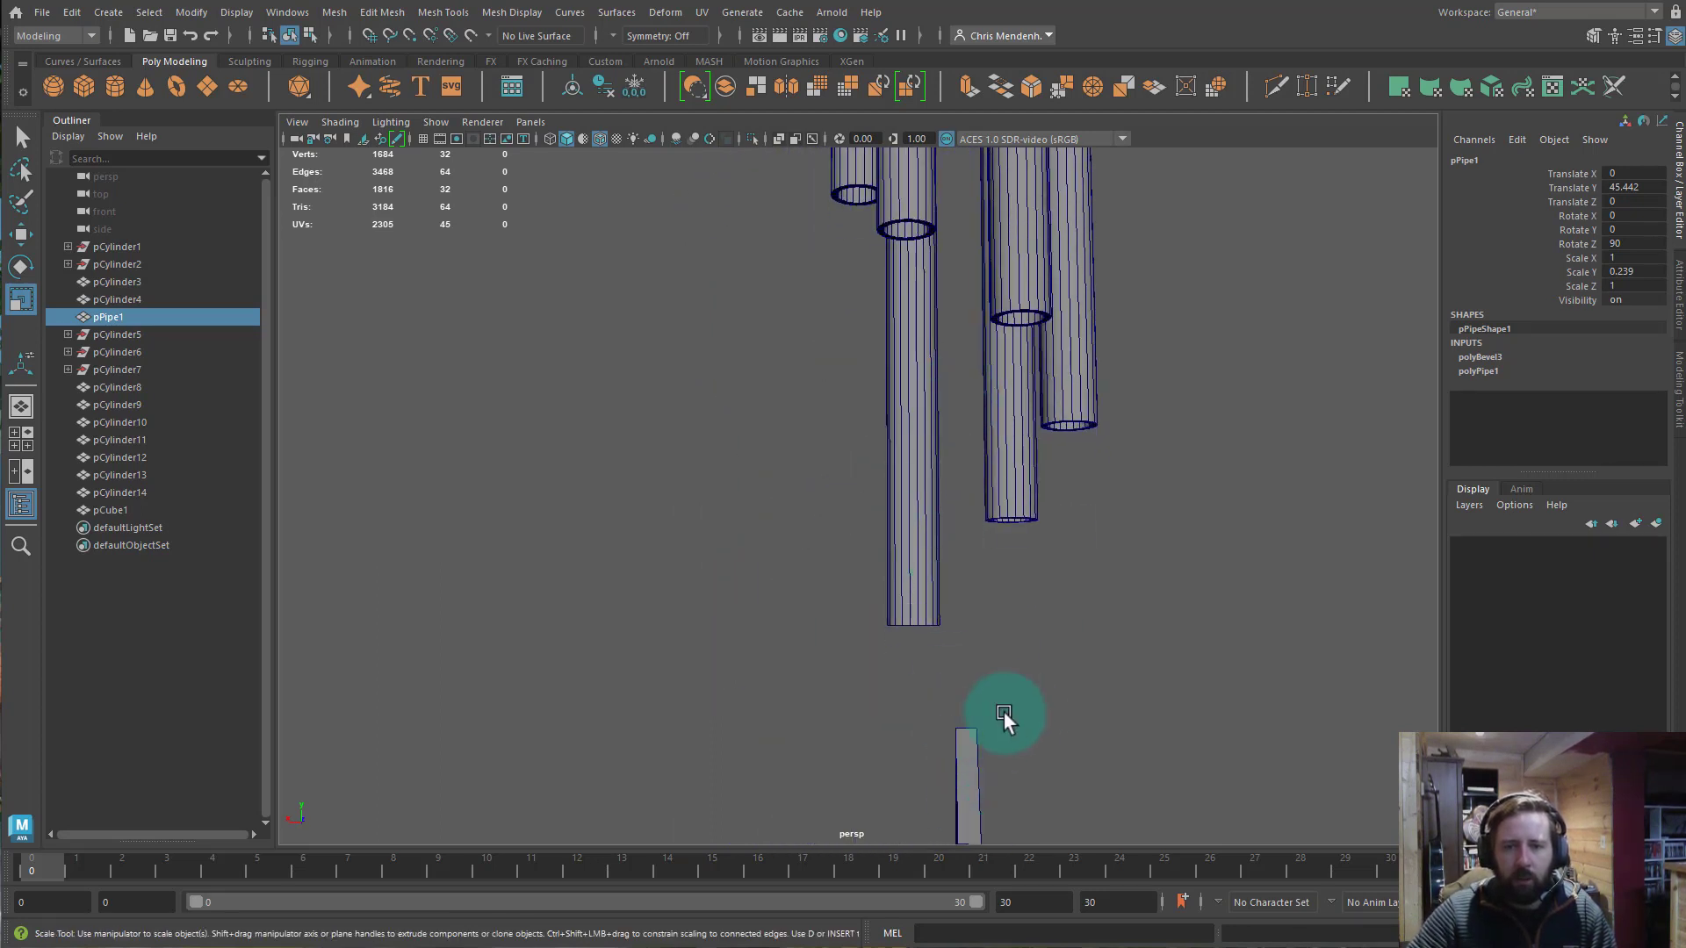
alt+drag(1100, 626, 878, 773)
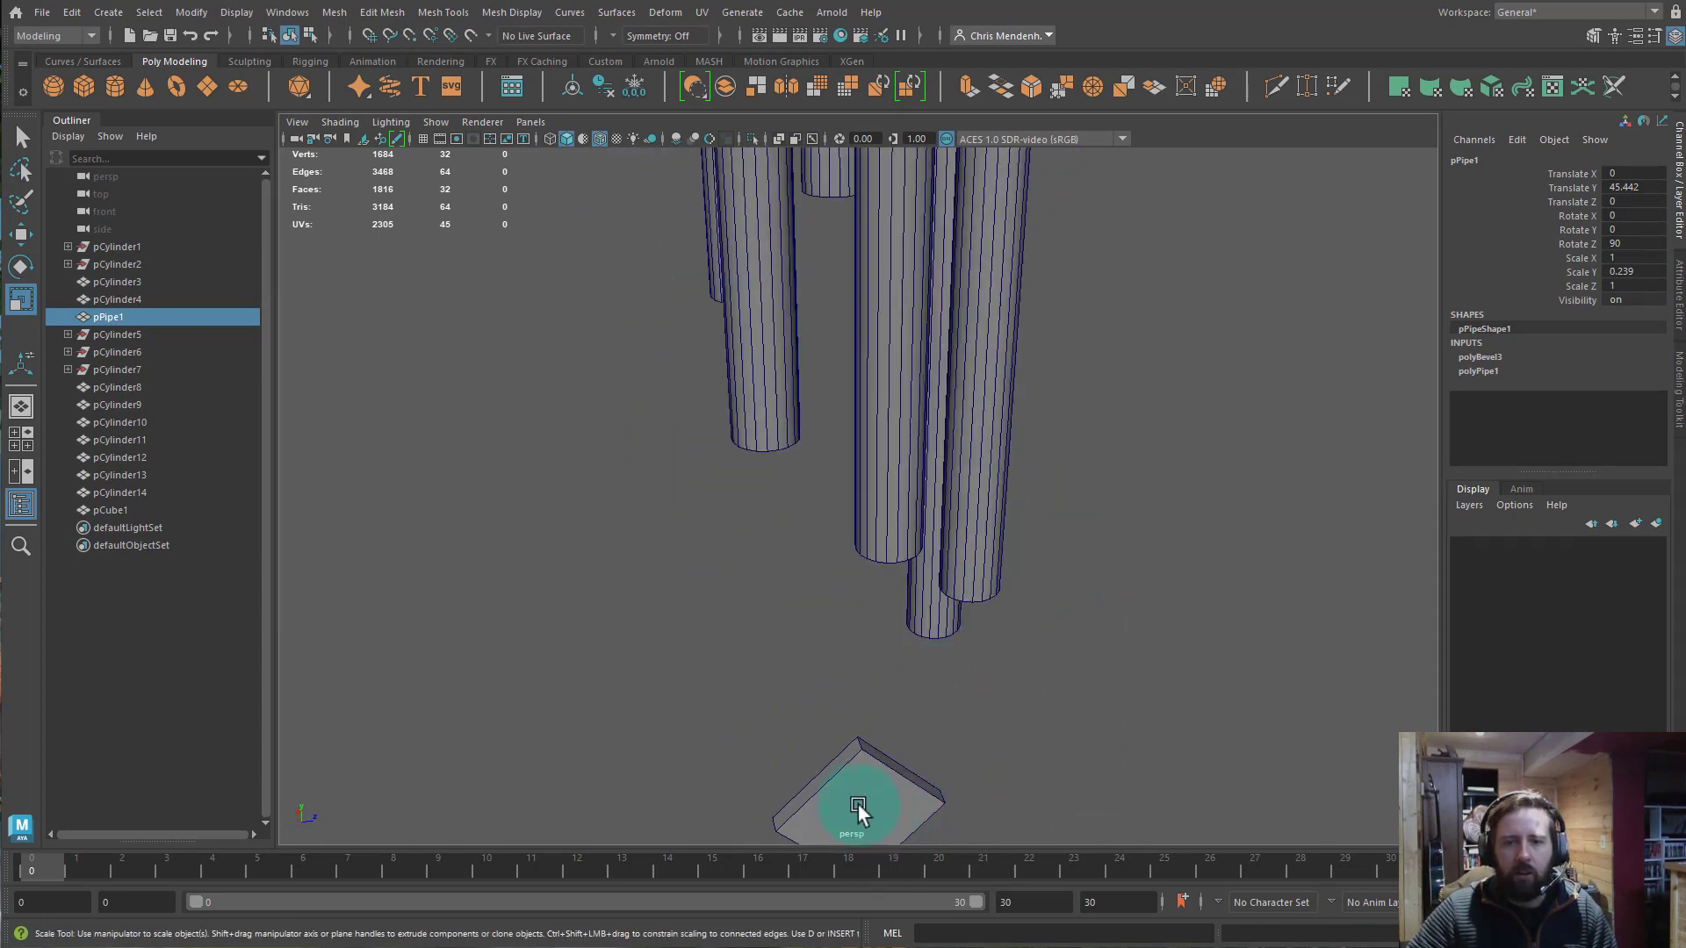
Cut one face of the diamond plate corner to corner, vertically and horizontally, with Multi-Cut.
click(858, 809)
alt+middle_drag(951, 734, 998, 550)
alt+right_drag(998, 550, 1317, 620)
alt+middle_drag(1076, 623, 1021, 468)
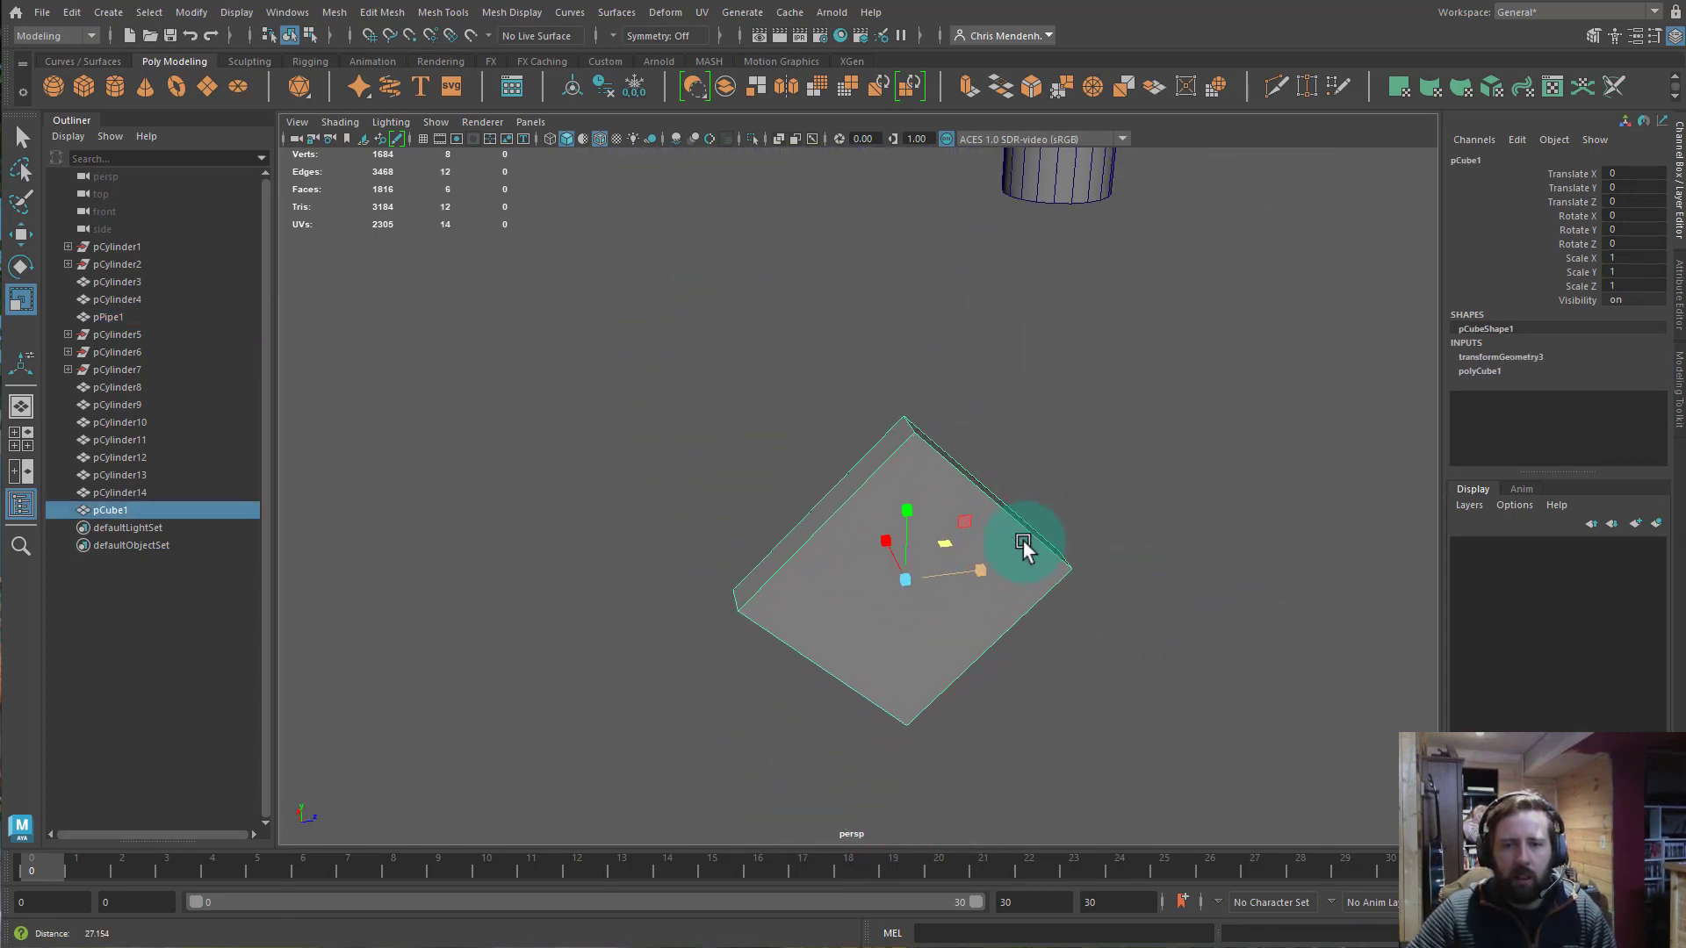
alt+right_drag(1024, 542, 1183, 571)
alt+drag(1155, 810, 962, 597)
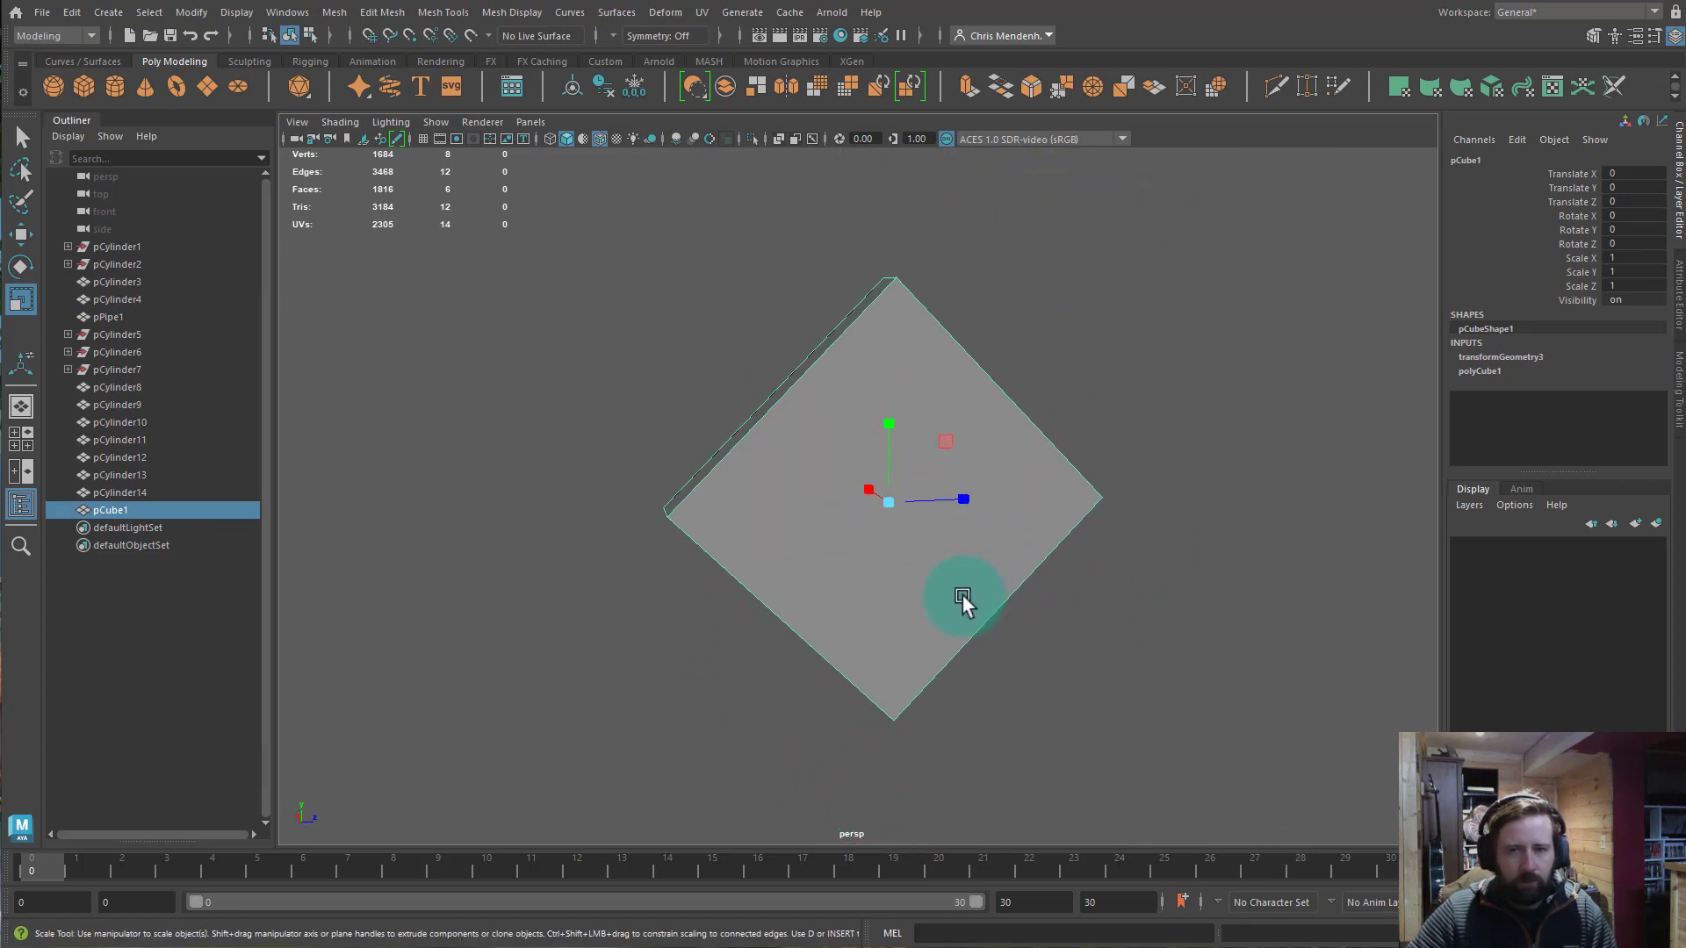
key(ctrl+shift+x)
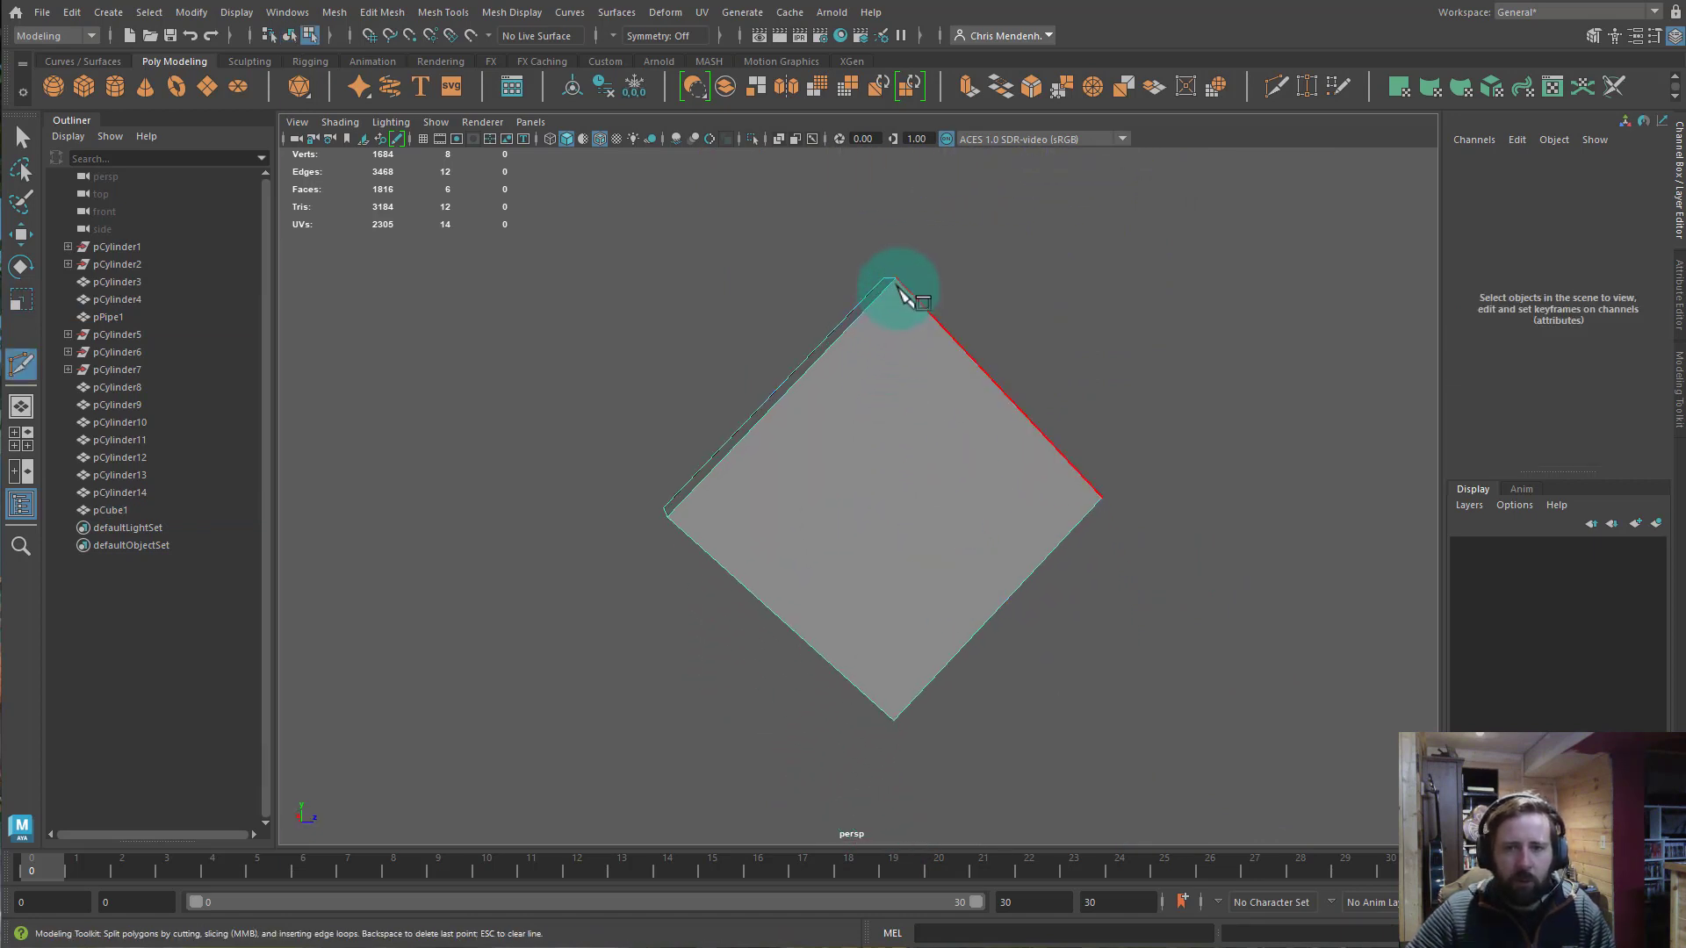
click(1677, 373)
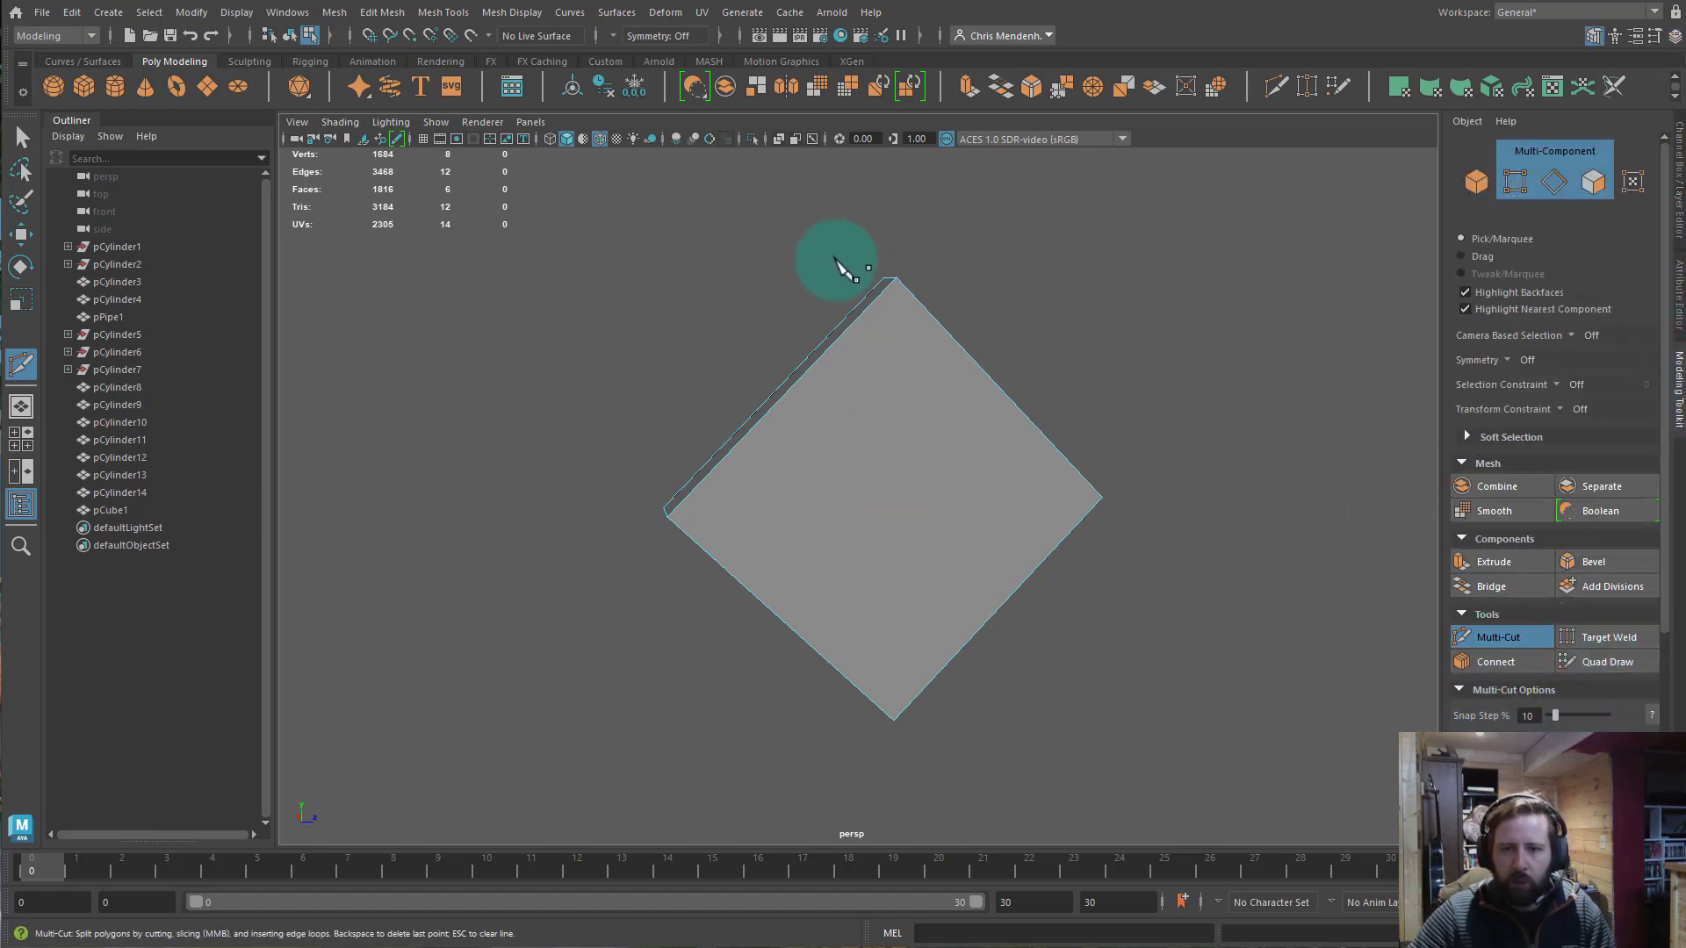
click(890, 321)
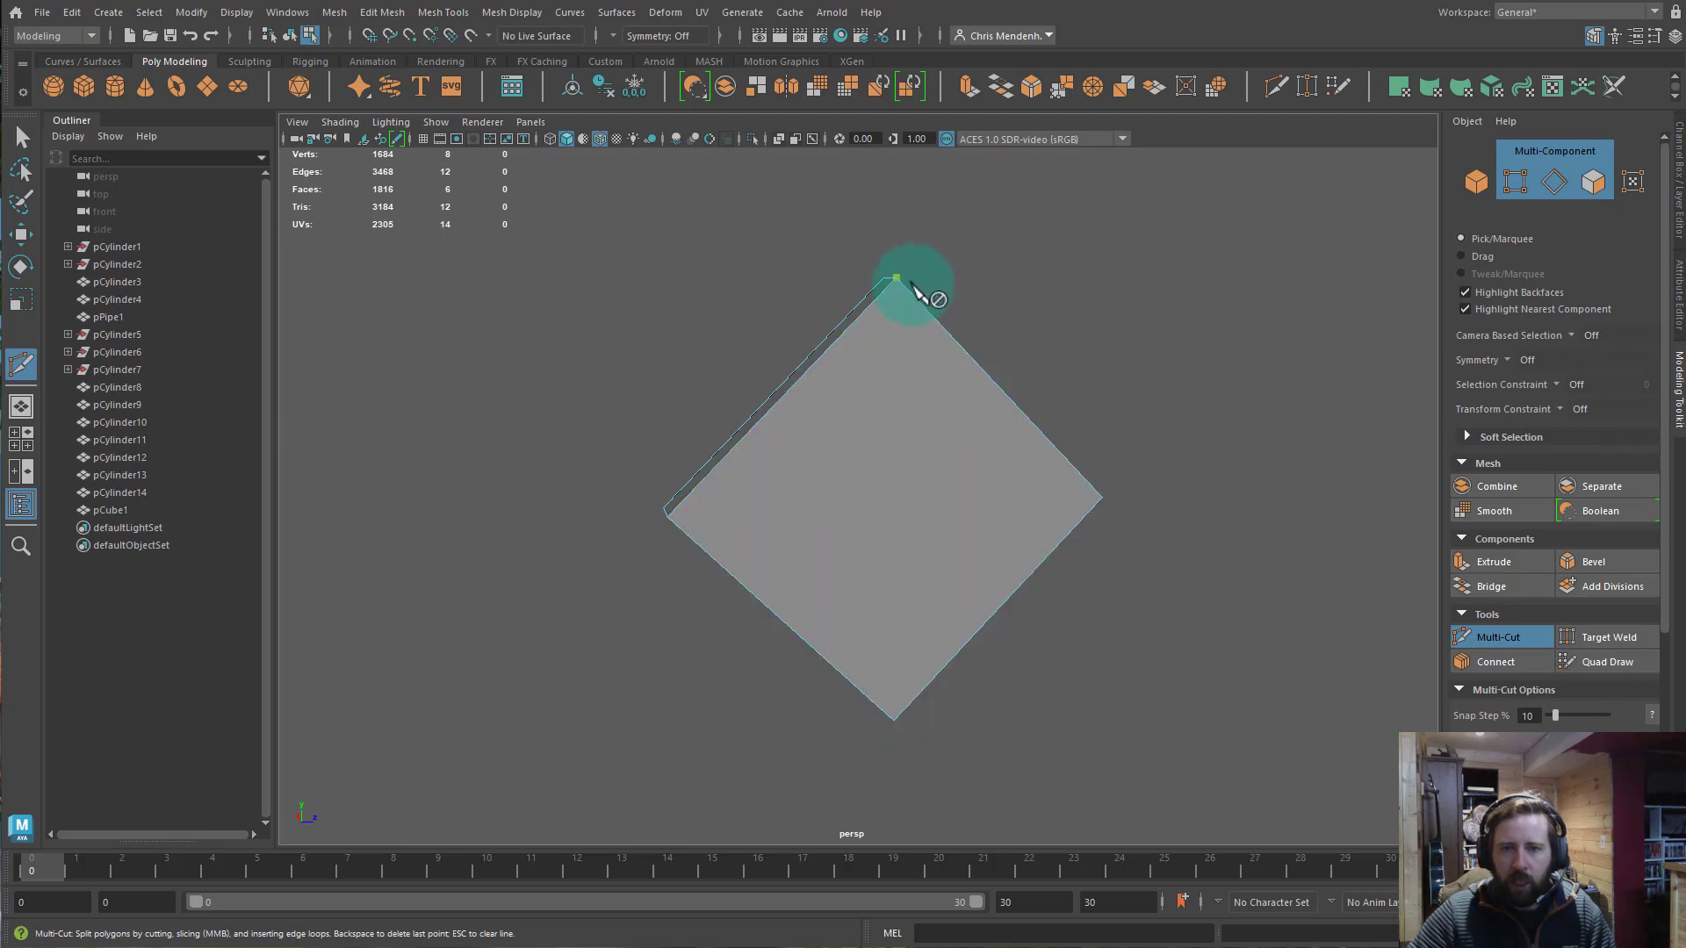
click(893, 719)
key(Return)
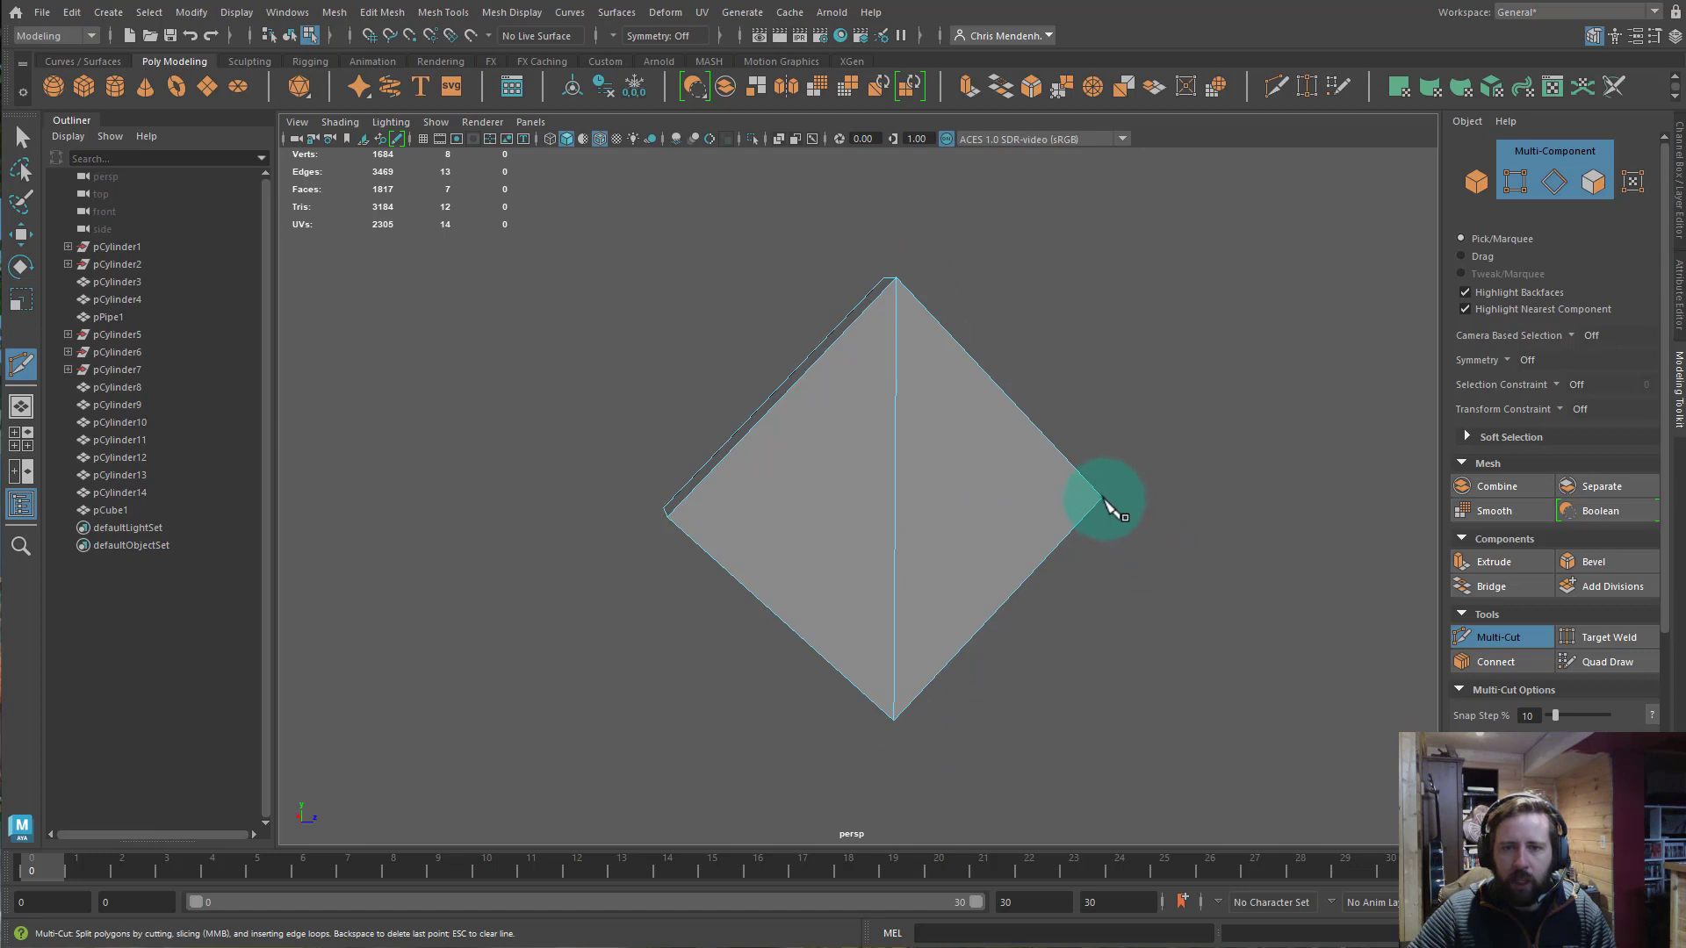
click(667, 518)
key(Return)
Cut the plate's opposite face corner to corner in both directions so the cuts cross at its centre.
alt+drag(725, 616, 1046, 598)
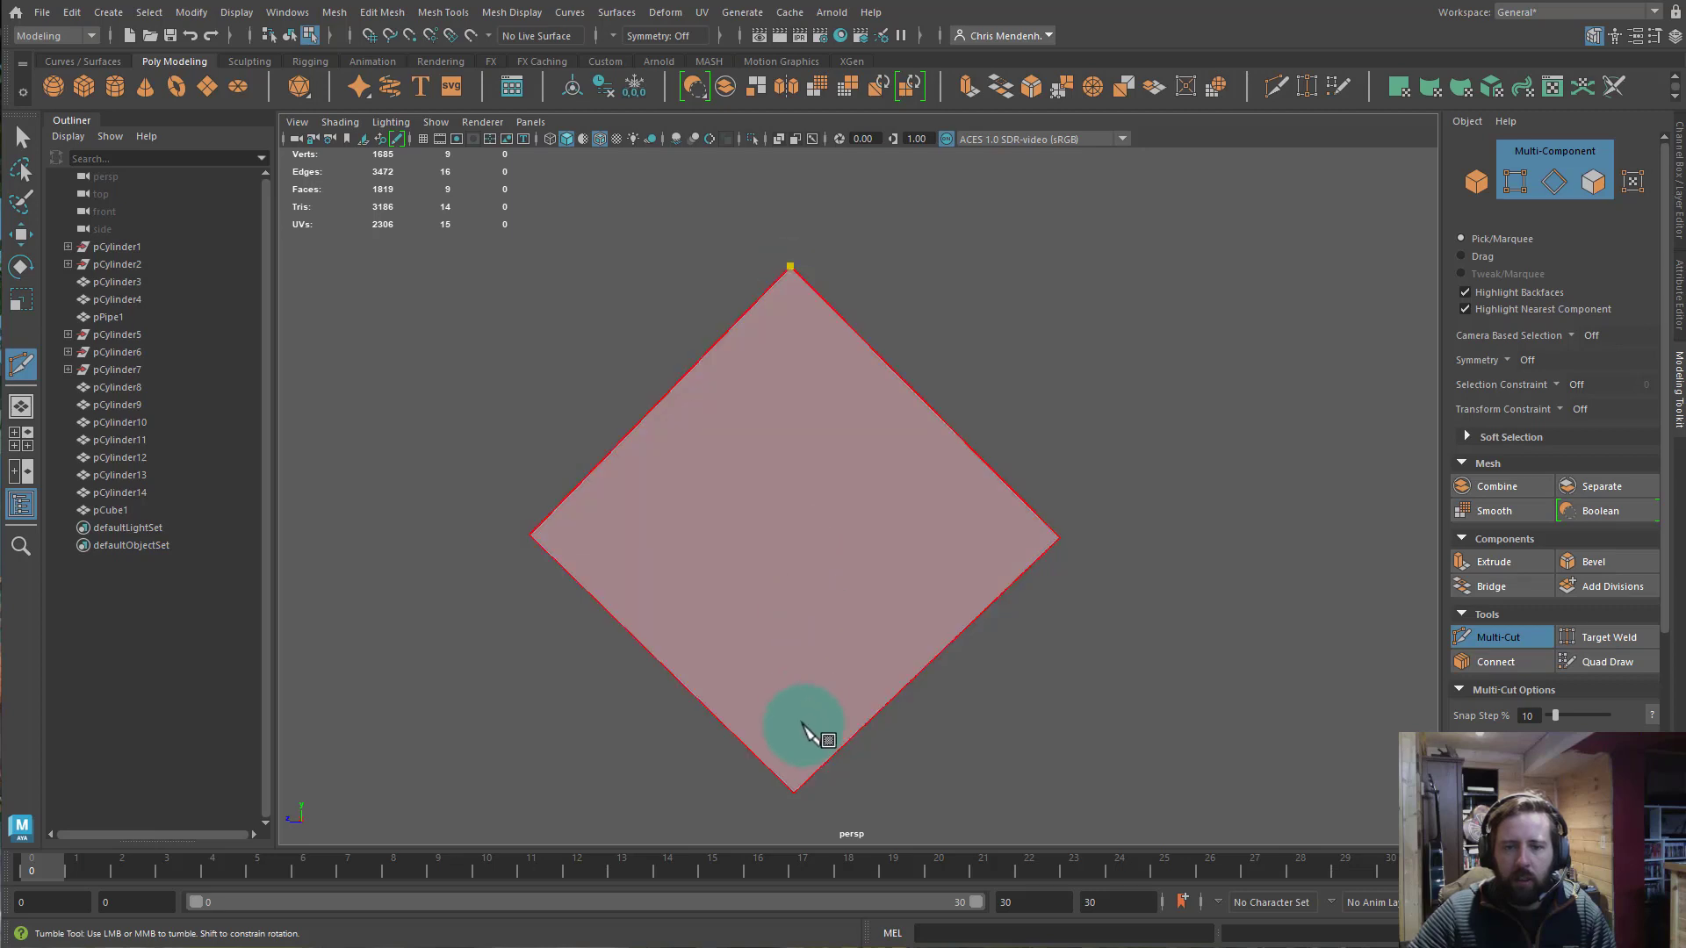
click(796, 785)
key(Return)
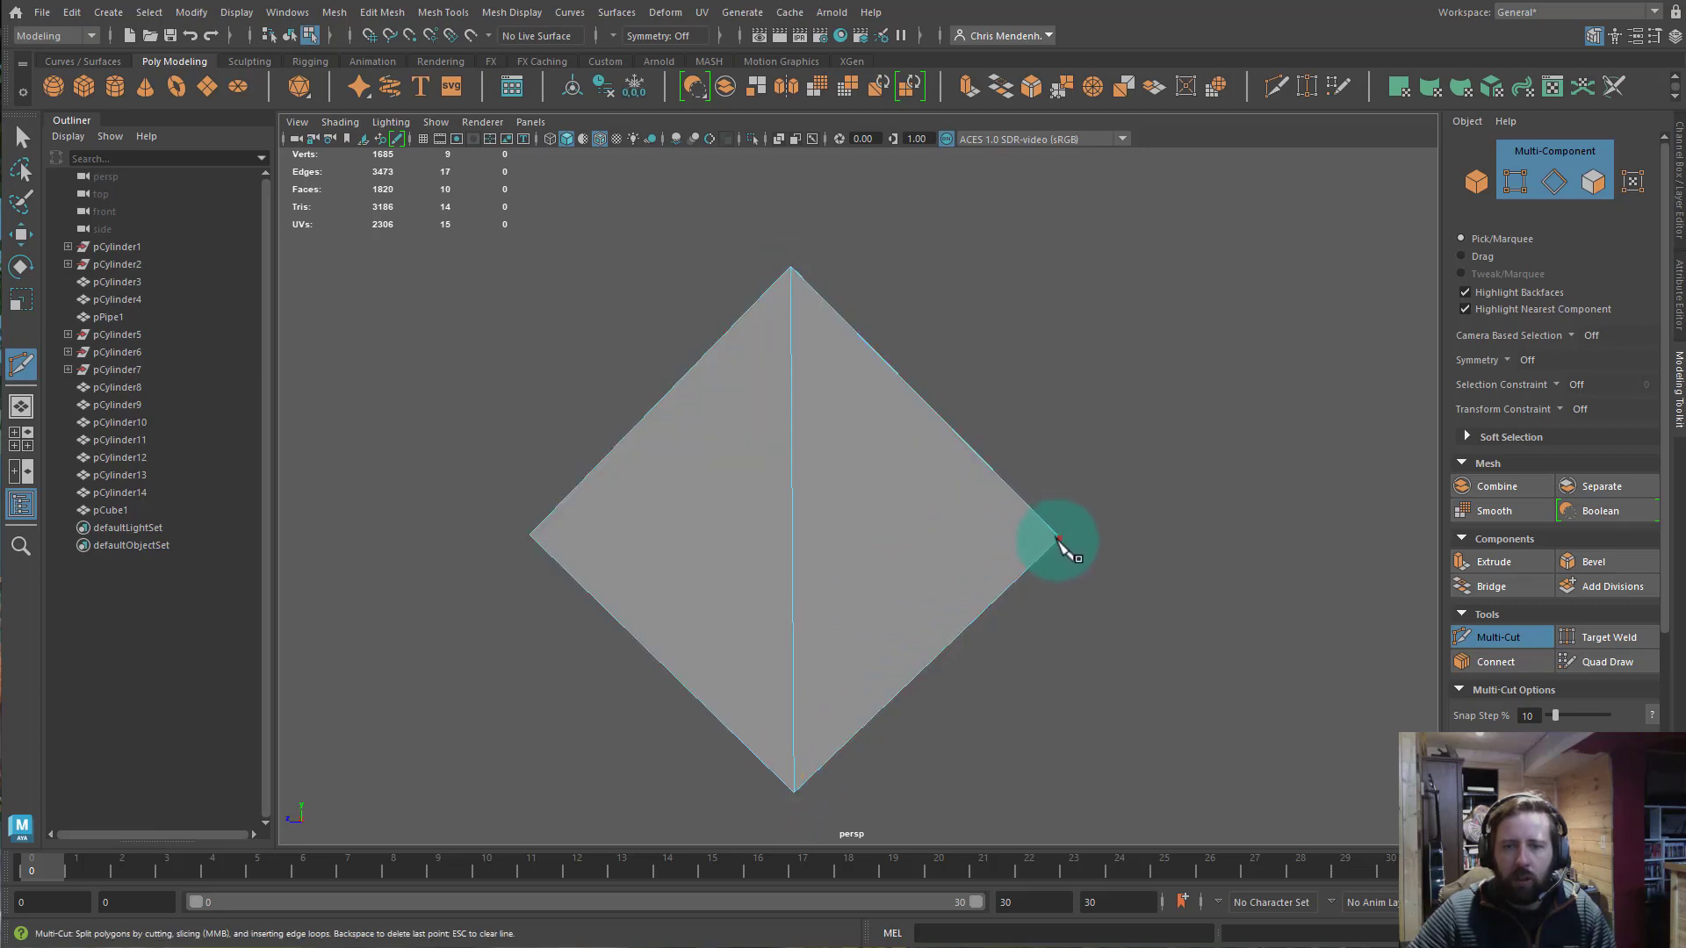
drag(1058, 540, 526, 537)
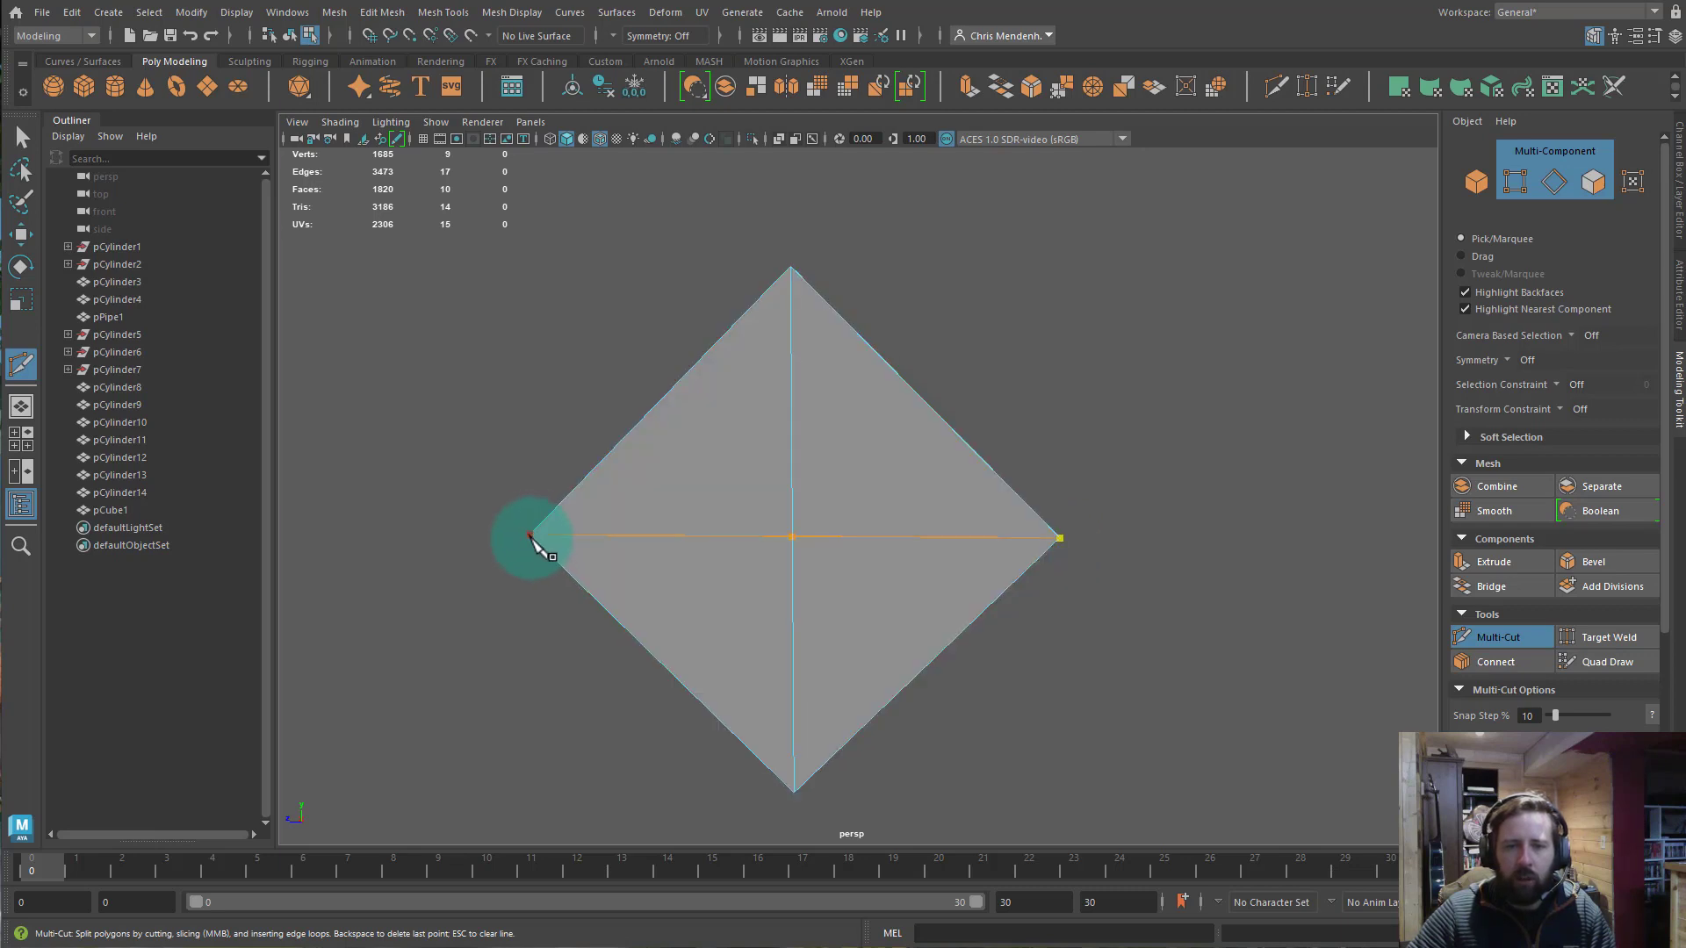
key(Return)
Bevel the two centre vertices on the plate's front and back into small diamond faces.
alt+drag(1068, 504, 904, 518)
right_drag(904, 518, 878, 523)
alt+drag(888, 693, 1075, 255)
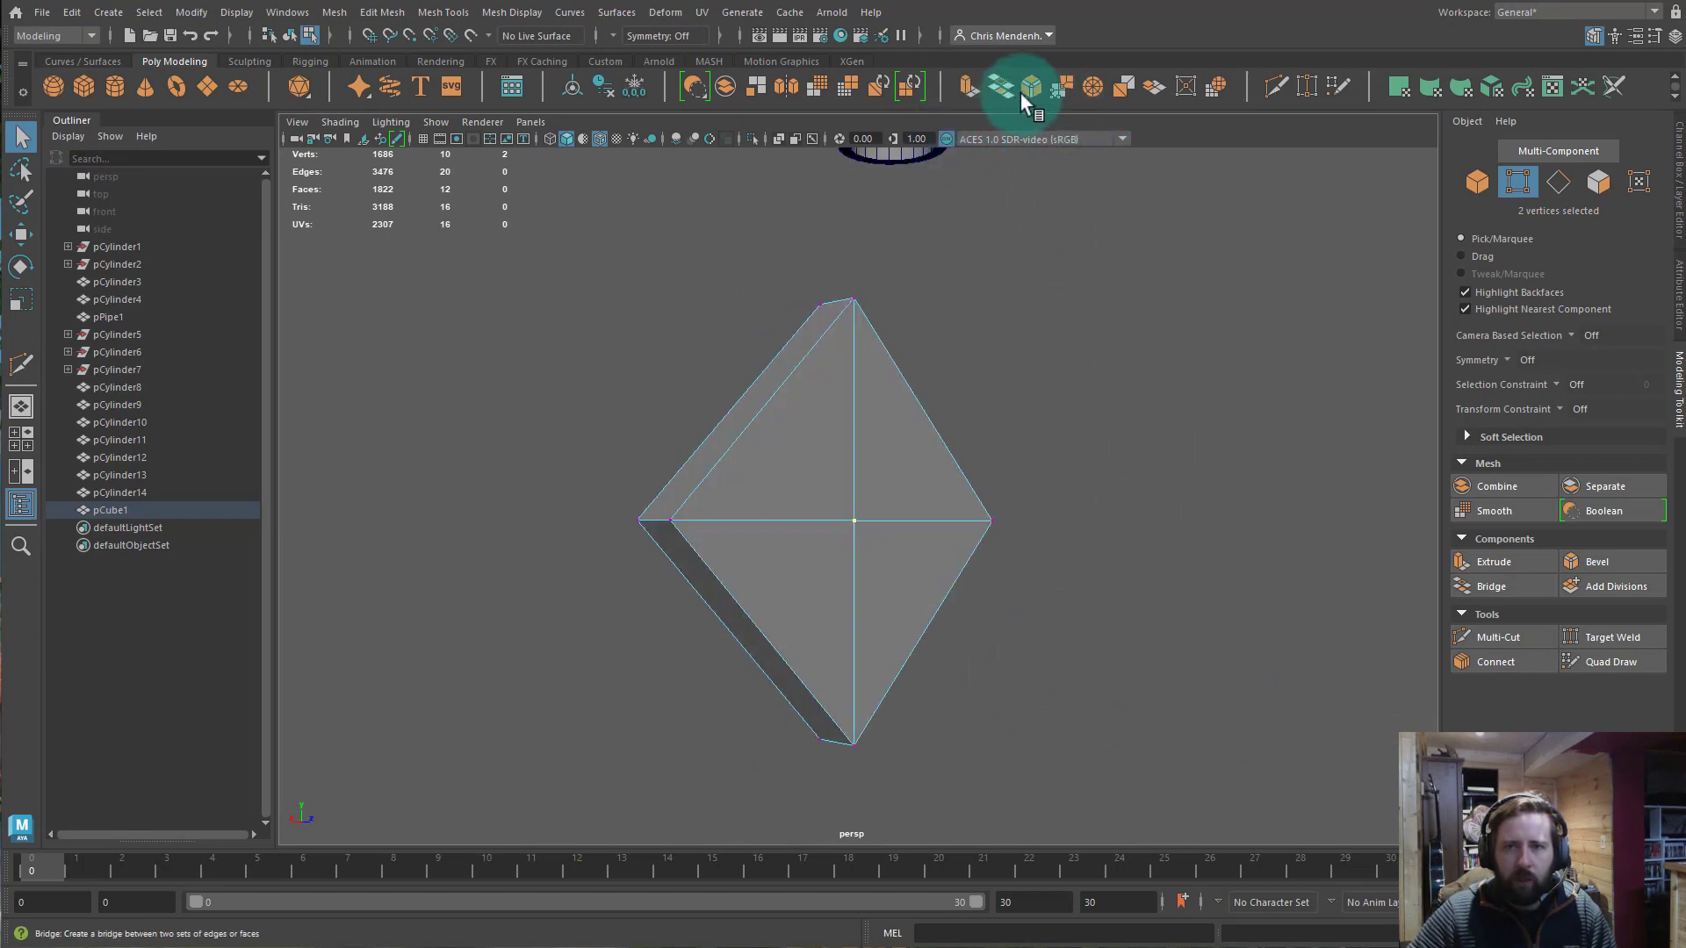
click(1029, 91)
Select the small centre diamond faces on both sides of the plate and scale them down in the YZ plane.
alt+drag(1103, 572, 928, 514)
right_drag(915, 507, 913, 537)
click(911, 542)
mouse_move(882, 595)
alt+mouse_down()
mouse_move(1180, 587)
mouse_move(887, 576)
alt+mouse_up()
key(r)
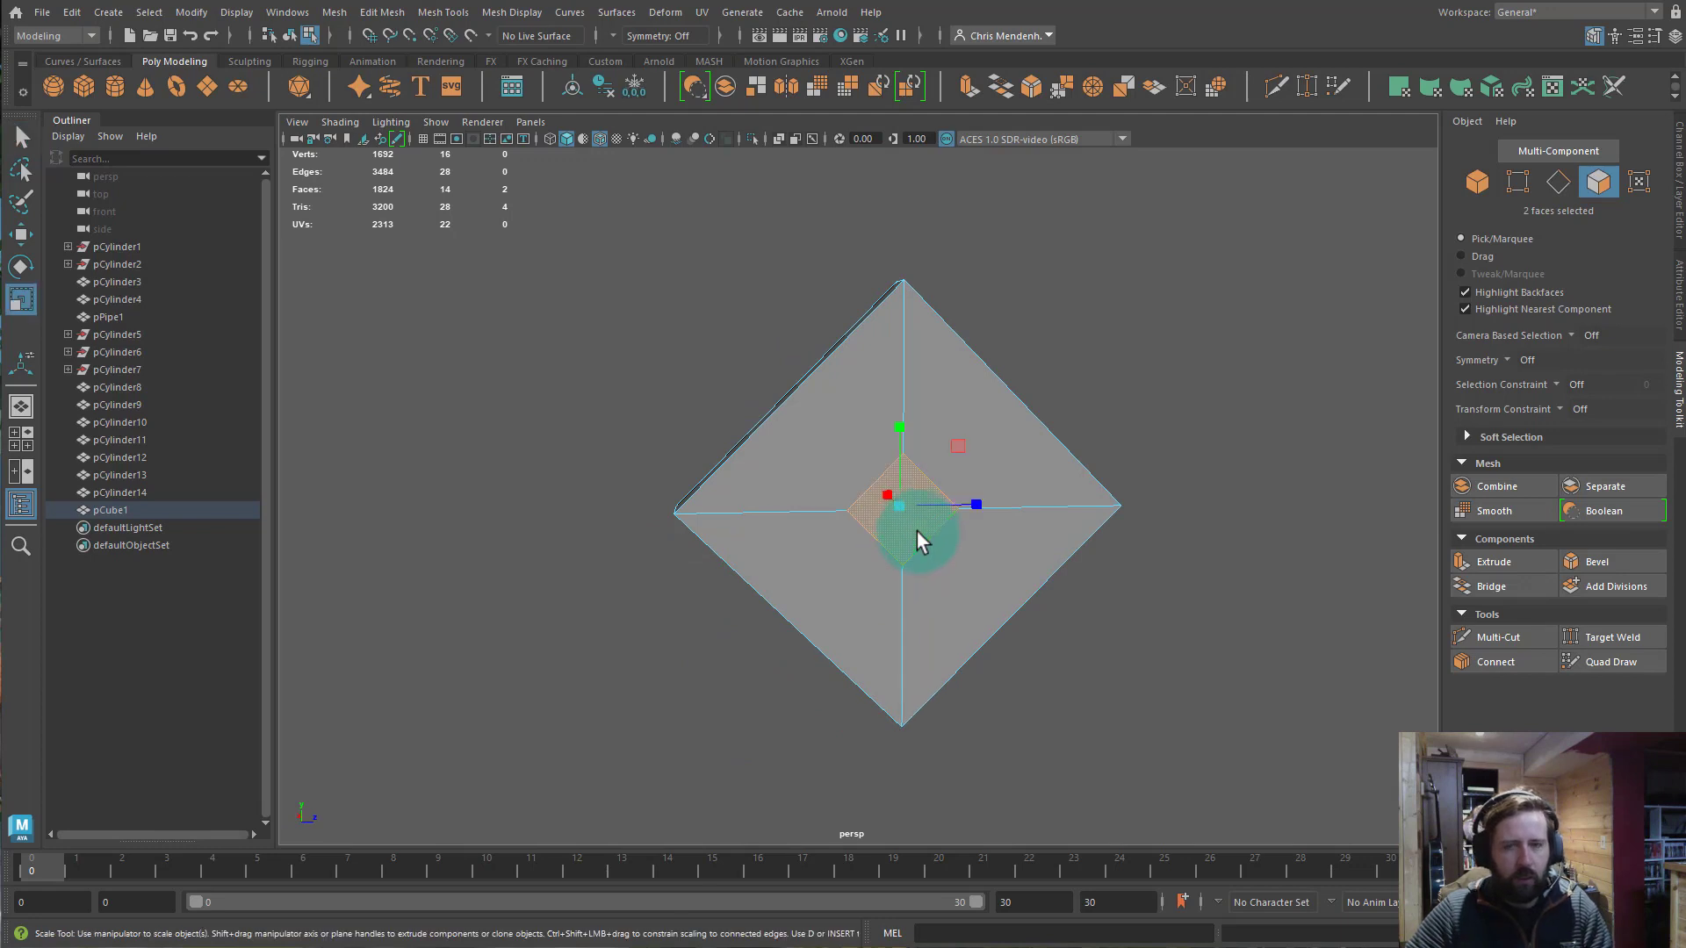
drag(959, 456, 944, 470)
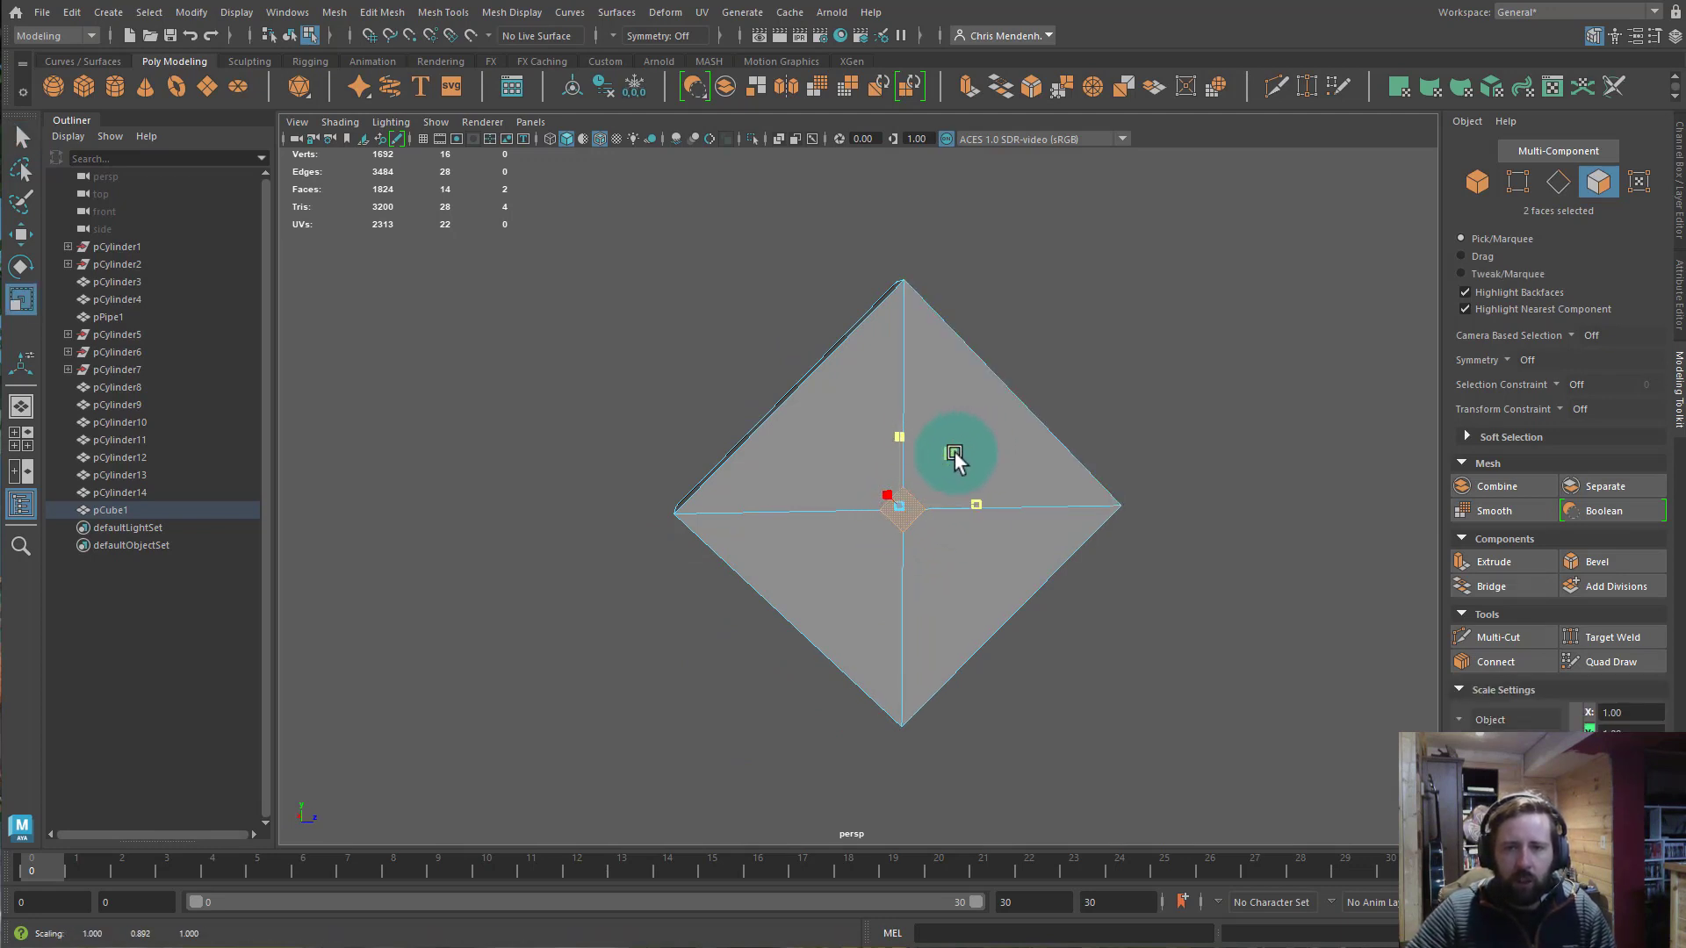
Move the two small diamond faces up towards the plate's top corner and delete them to open a hole.
key(w)
drag(903, 459, 903, 297)
mouse_move(1137, 413)
alt+mouse_down()
mouse_move(1107, 437)
mouse_move(1024, 444)
mouse_move(1167, 425)
alt+mouse_up()
alt+right_drag(917, 384, 1065, 357)
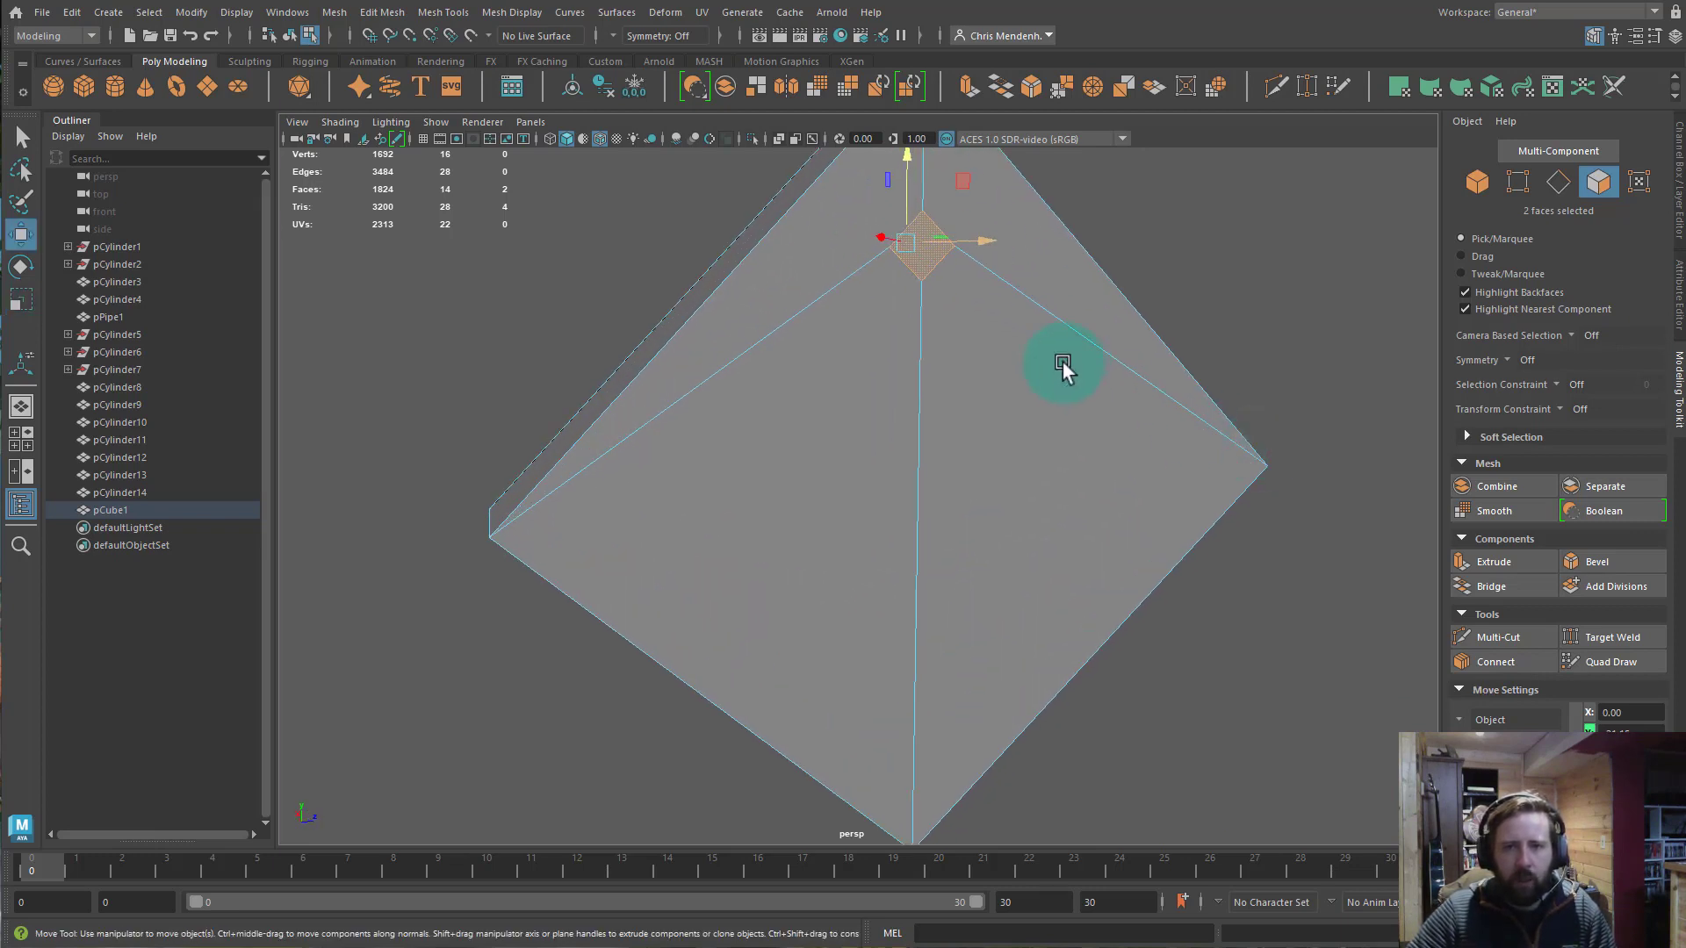
alt+drag(1064, 357, 1080, 466)
key(Delete)
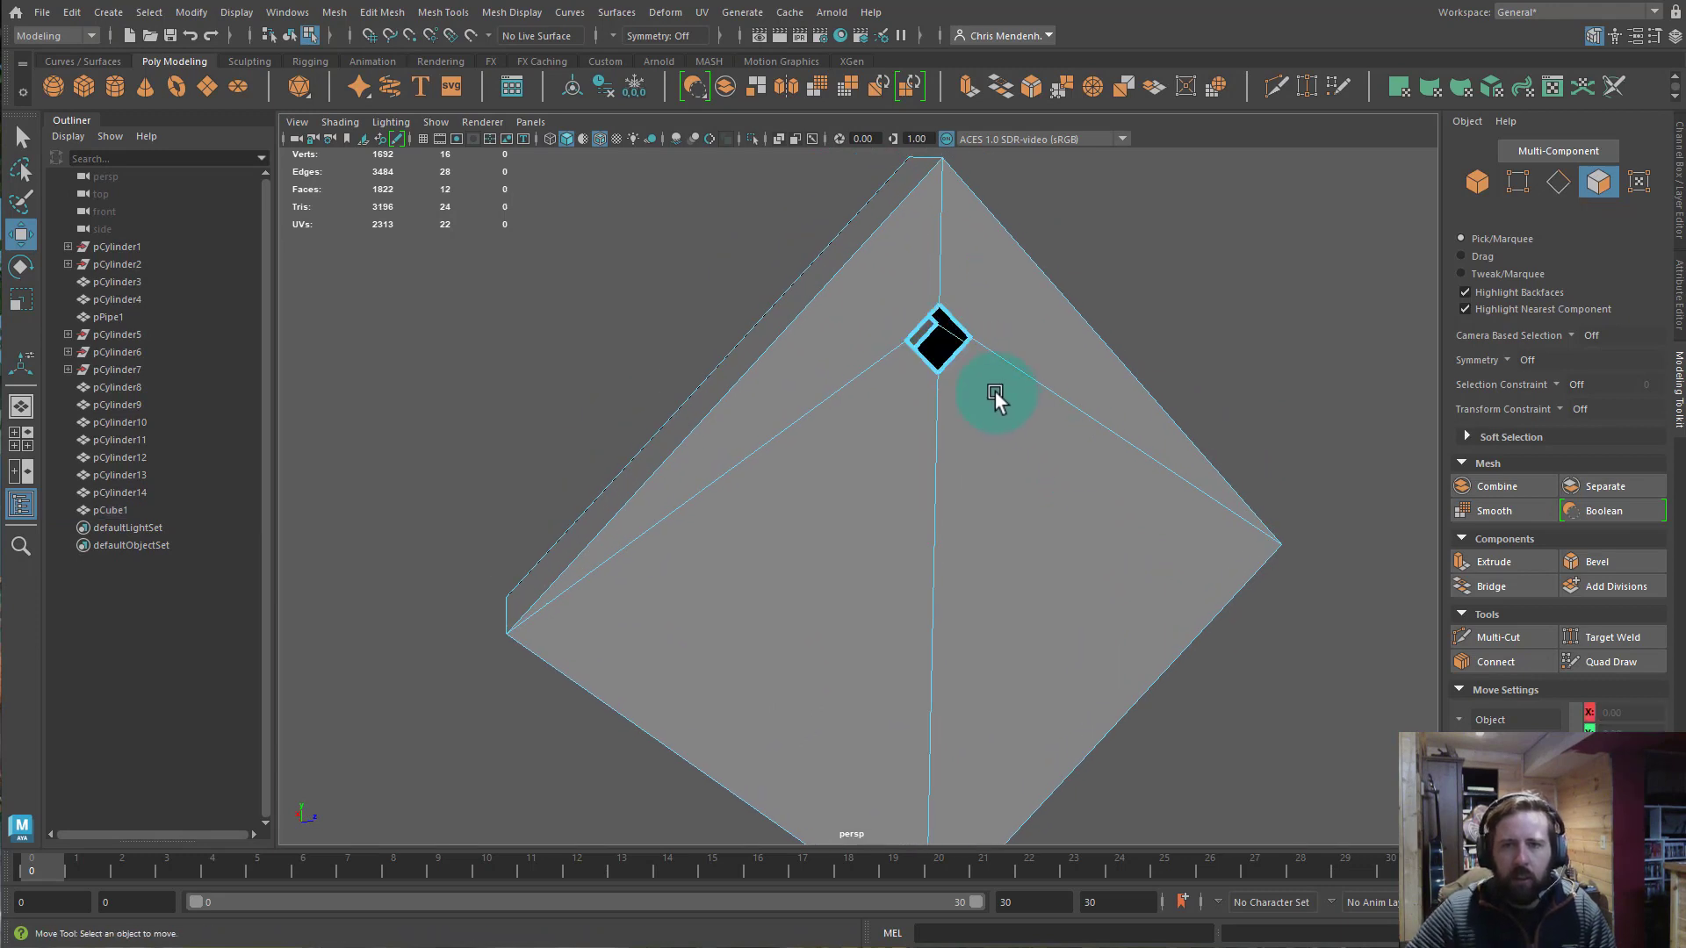
Bridge the matching front and back edges on one side of the diamond hole.
alt+drag(994, 398, 1049, 616)
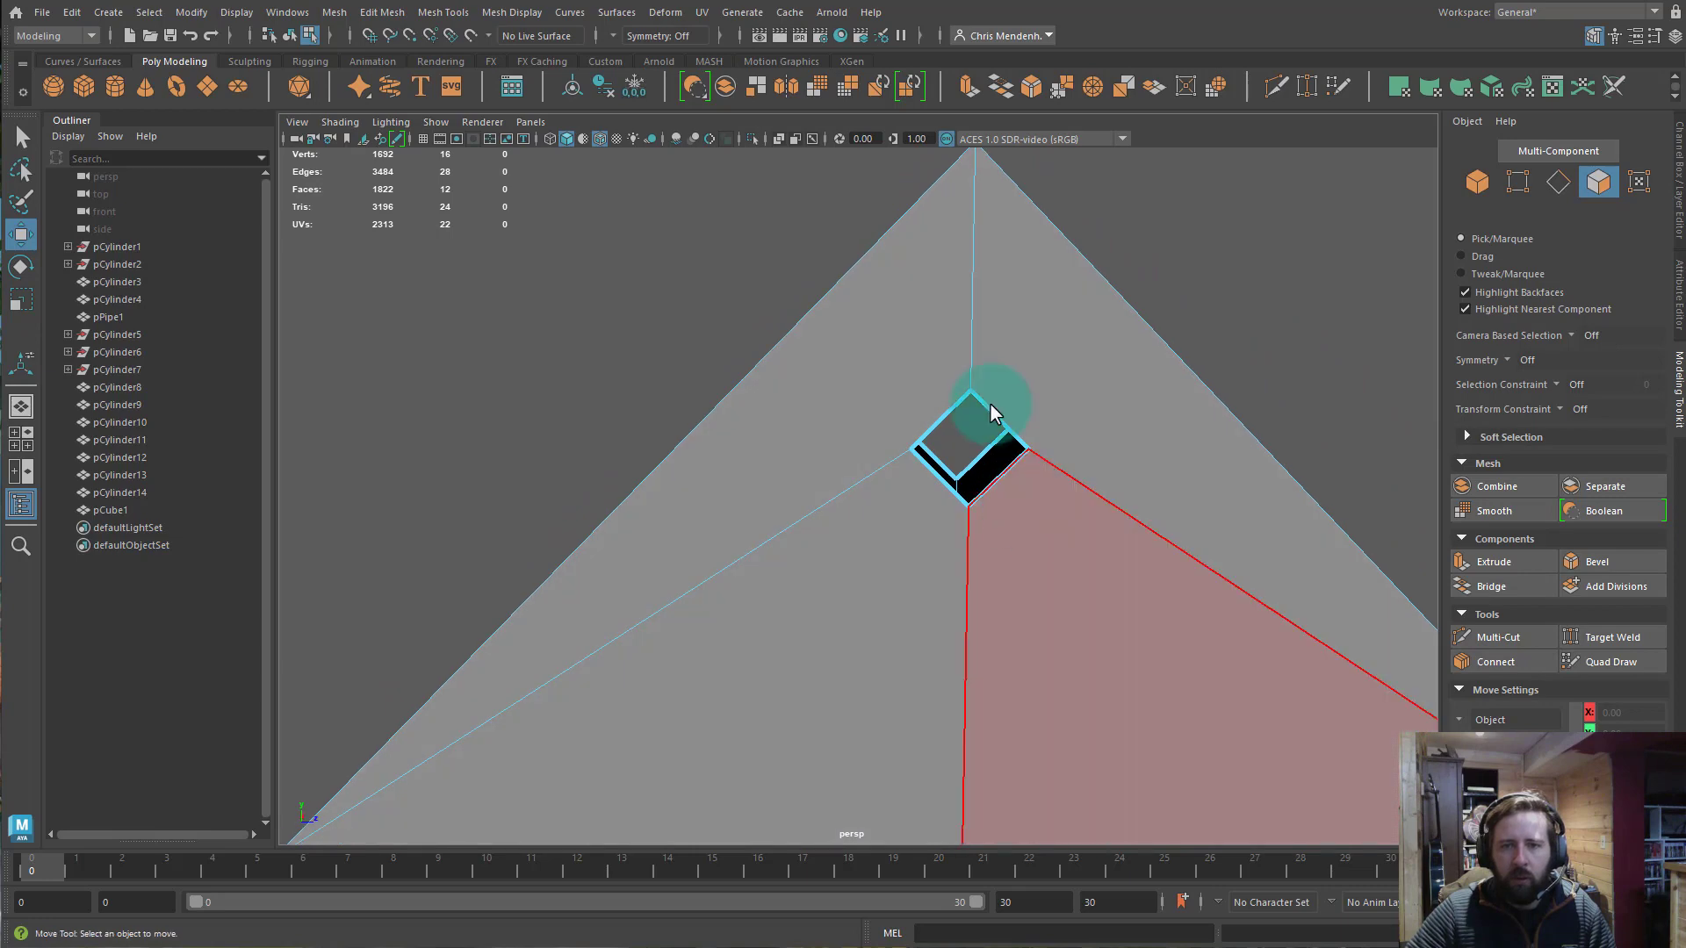
click(997, 482)
alt+drag(1035, 529, 913, 474)
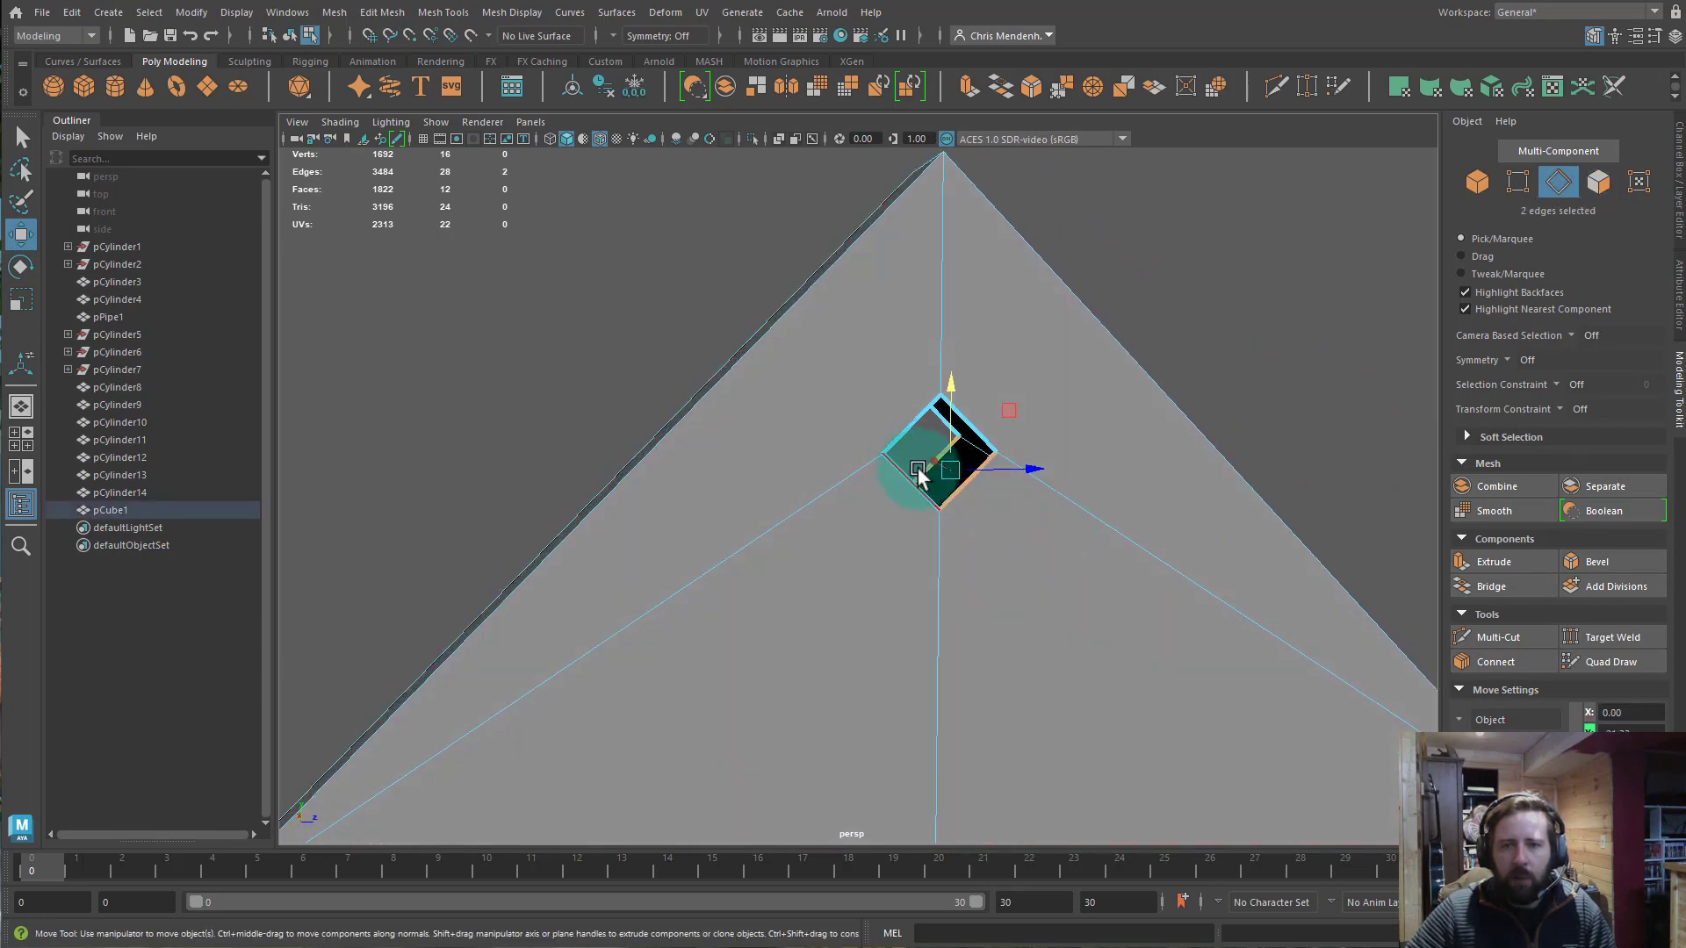
click(1488, 581)
Bridge the remaining three front and back edge pairs of the hole, and return to object selection.
mouse_move(1001, 489)
alt+mouse_down()
mouse_move(972, 485)
mouse_move(954, 518)
mouse_move(887, 509)
mouse_move(987, 537)
mouse_move(1065, 523)
mouse_move(1023, 478)
alt+mouse_up()
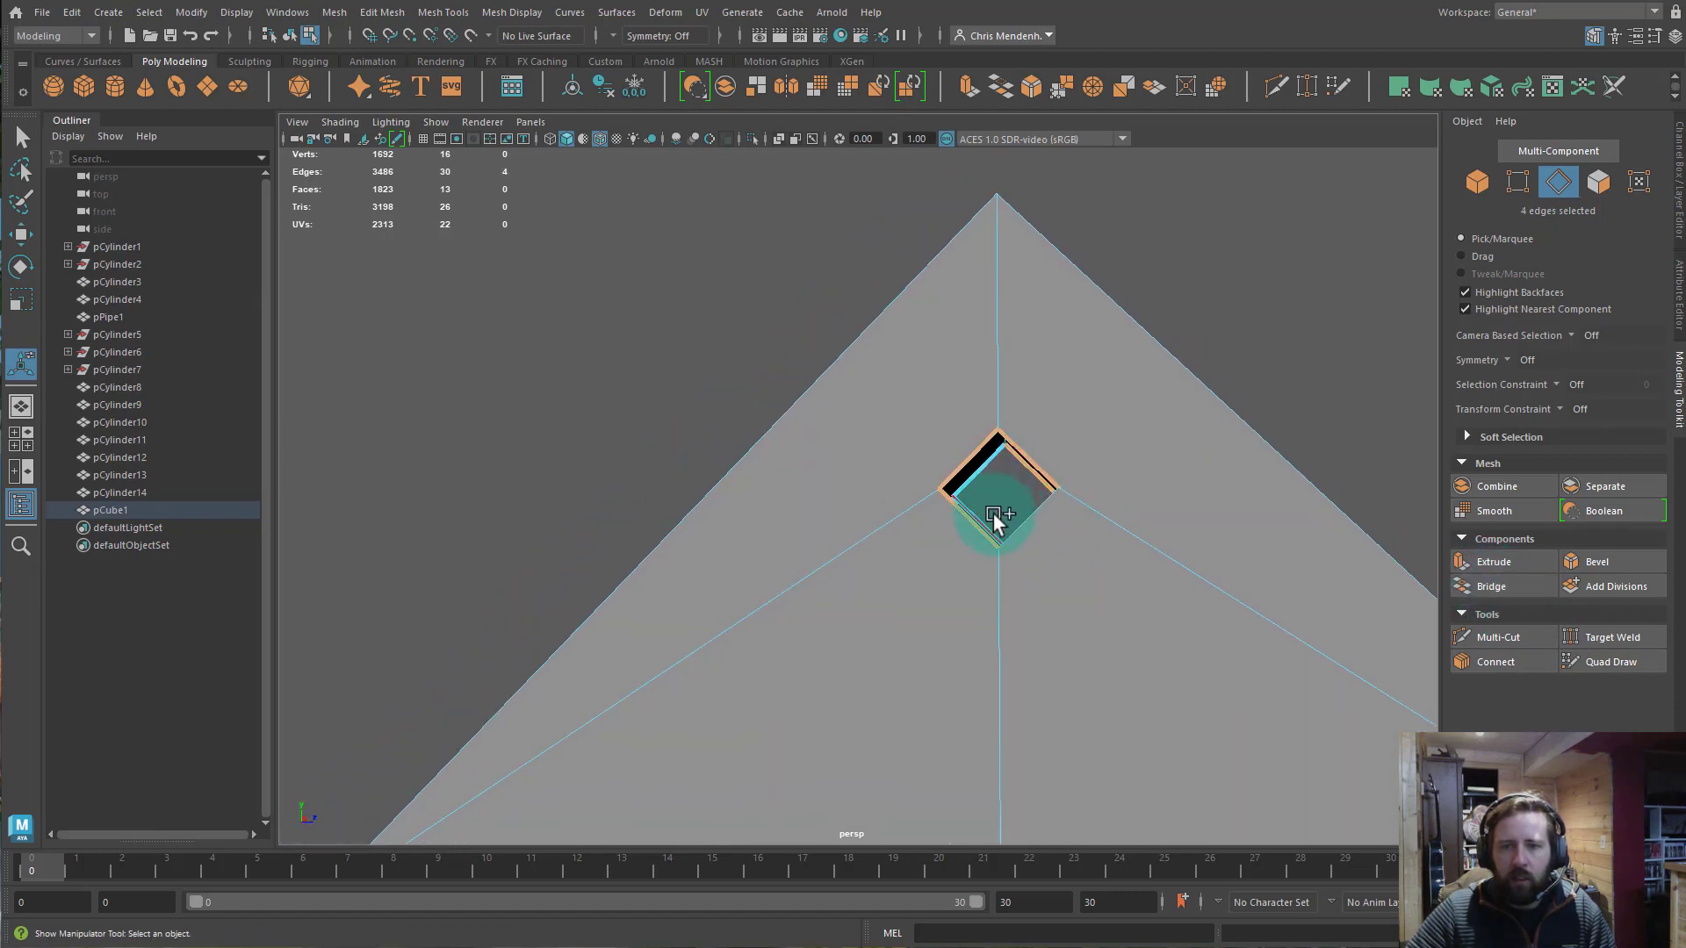
click(1505, 562)
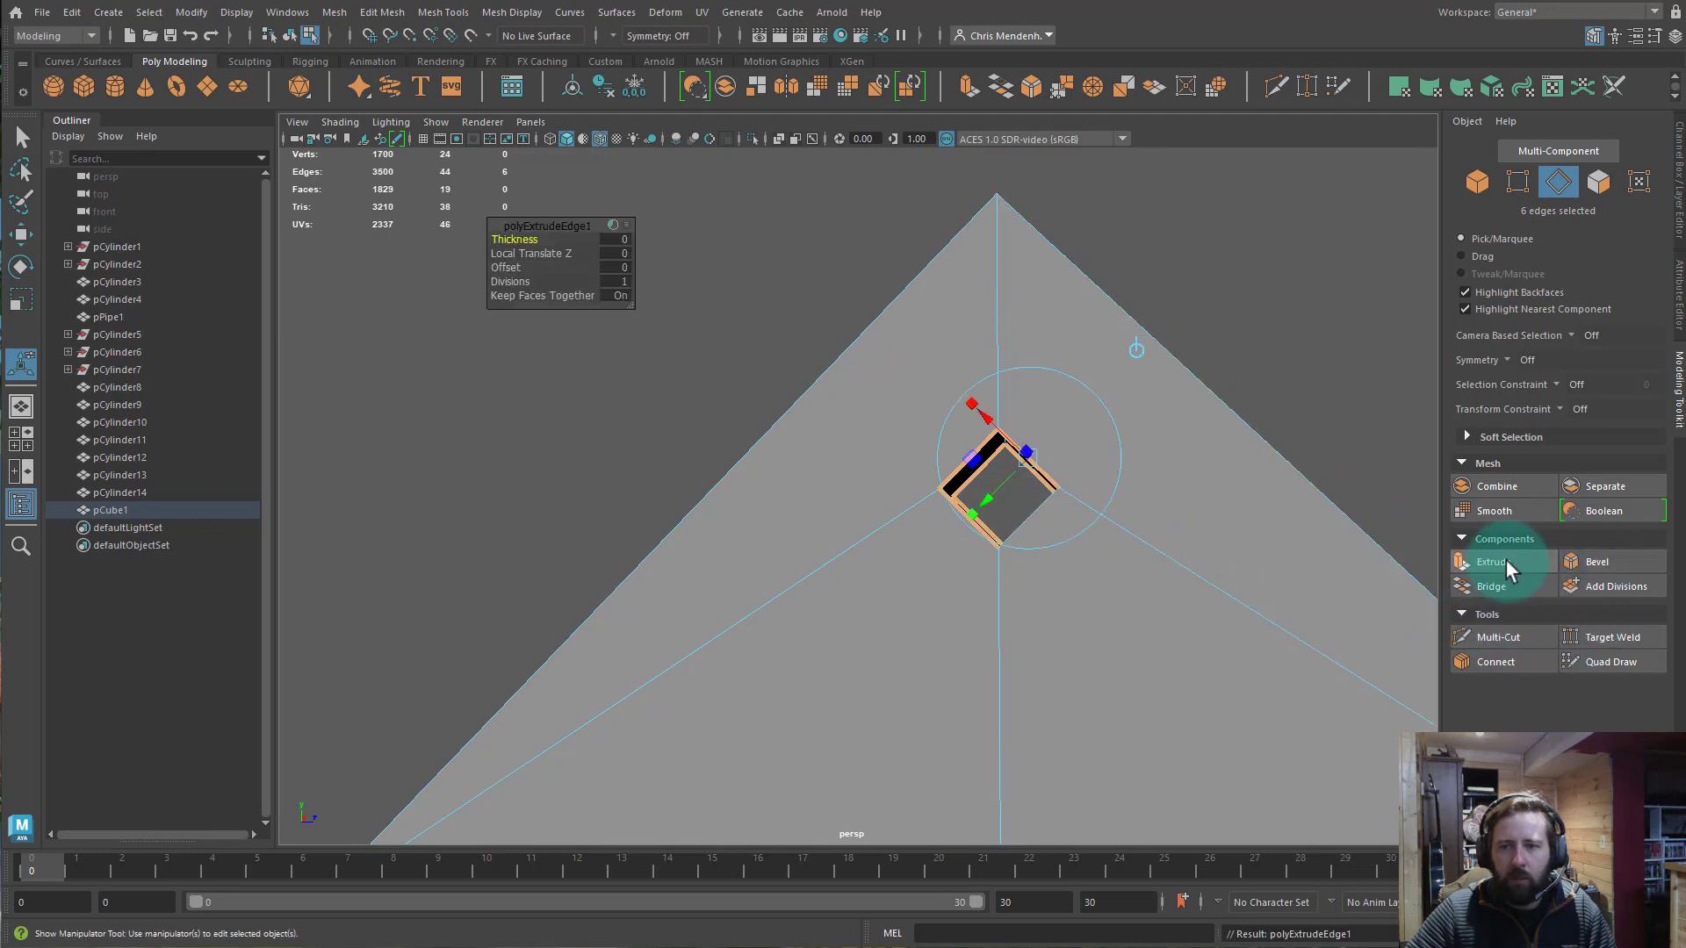
key(ctrl+z)
click(1514, 586)
alt+drag(1050, 647, 1053, 640)
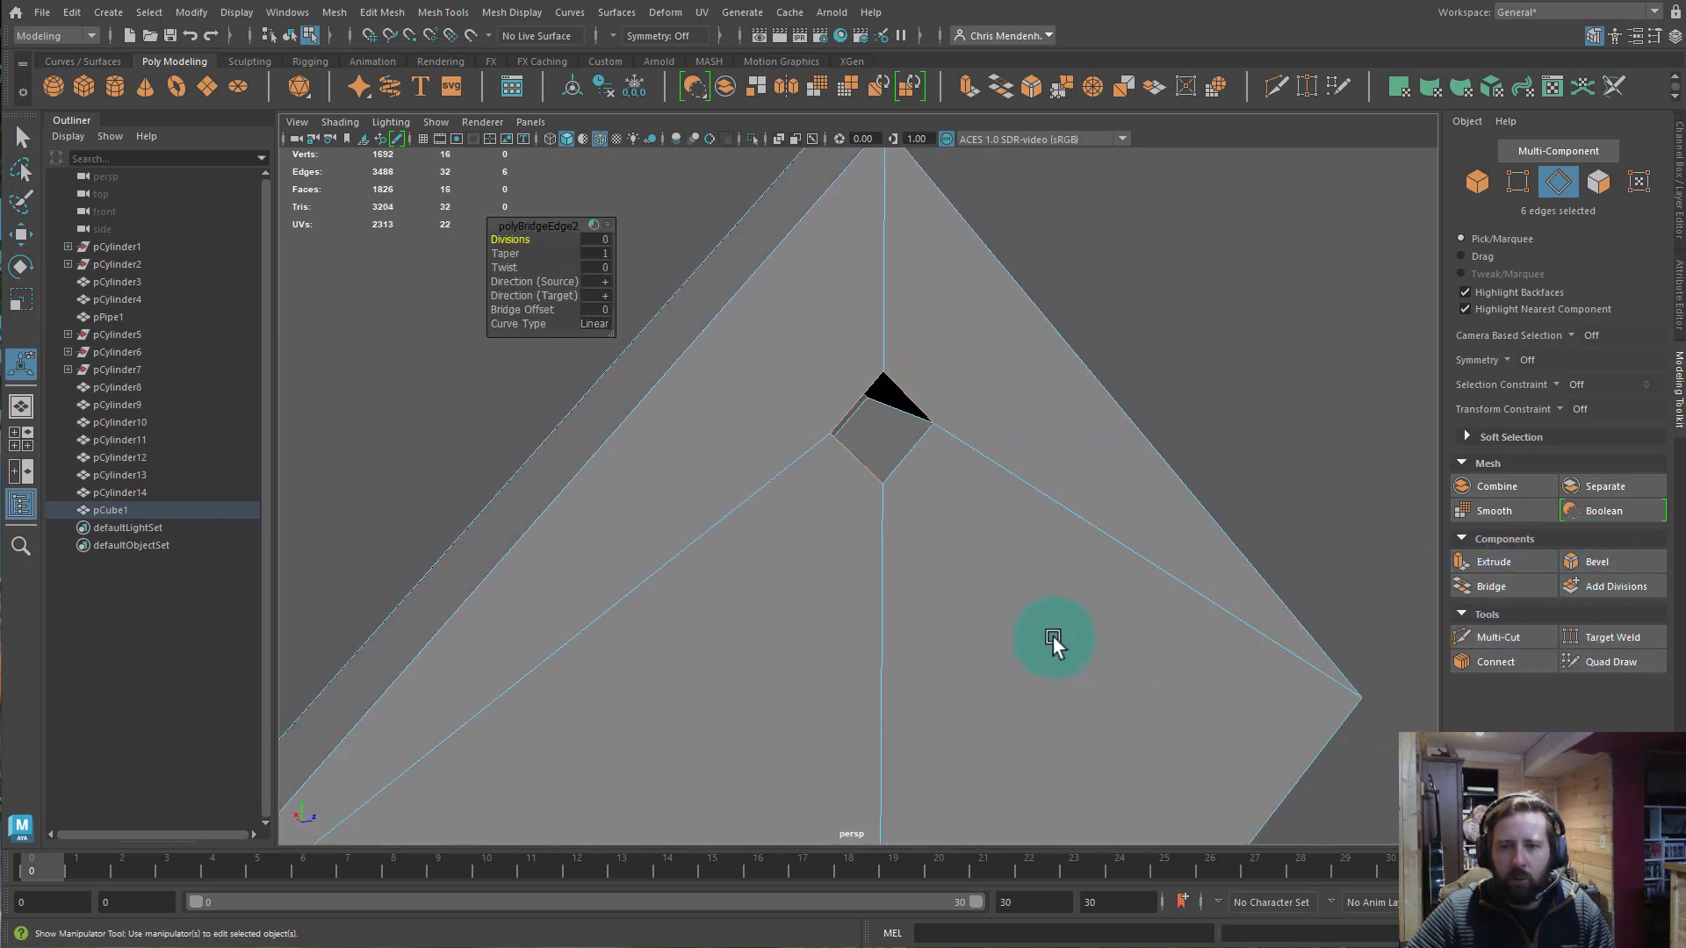
right_drag(1053, 638, 1151, 477)
key(q)
scroll(1036, 419, down, 5)
alt+drag(948, 452, 1330, 588)
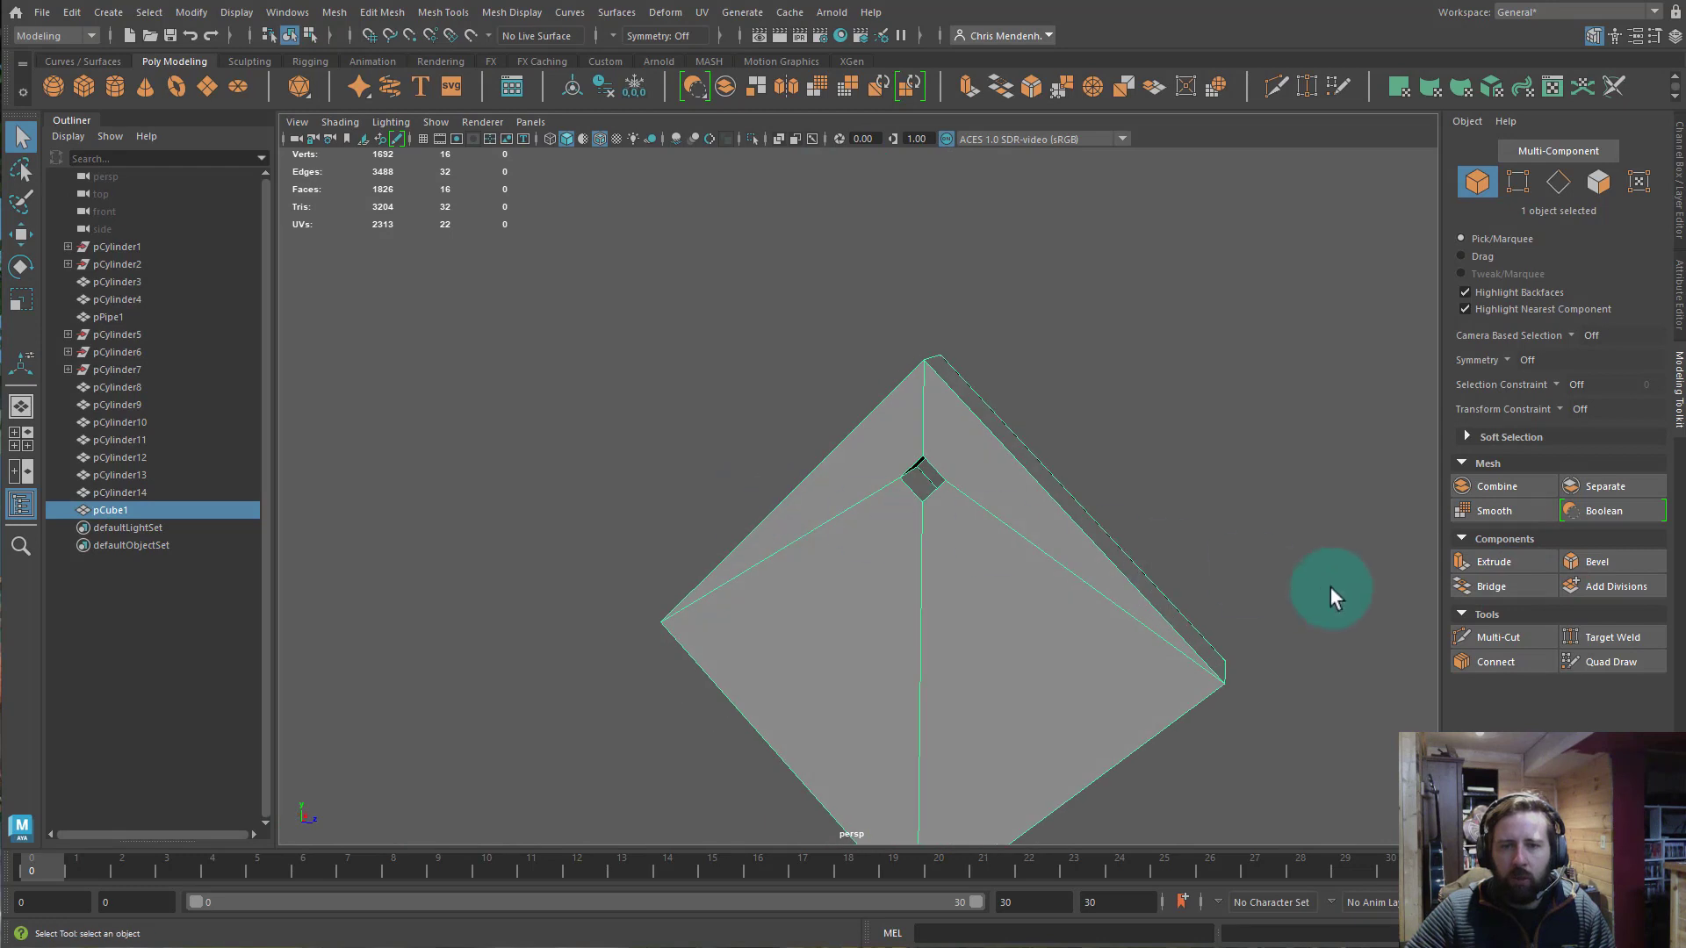
Select the edge loops around both openings of the plate's hole and bevel them.
alt+right_drag(944, 537, 1475, 585)
right_drag(1027, 492, 1020, 422)
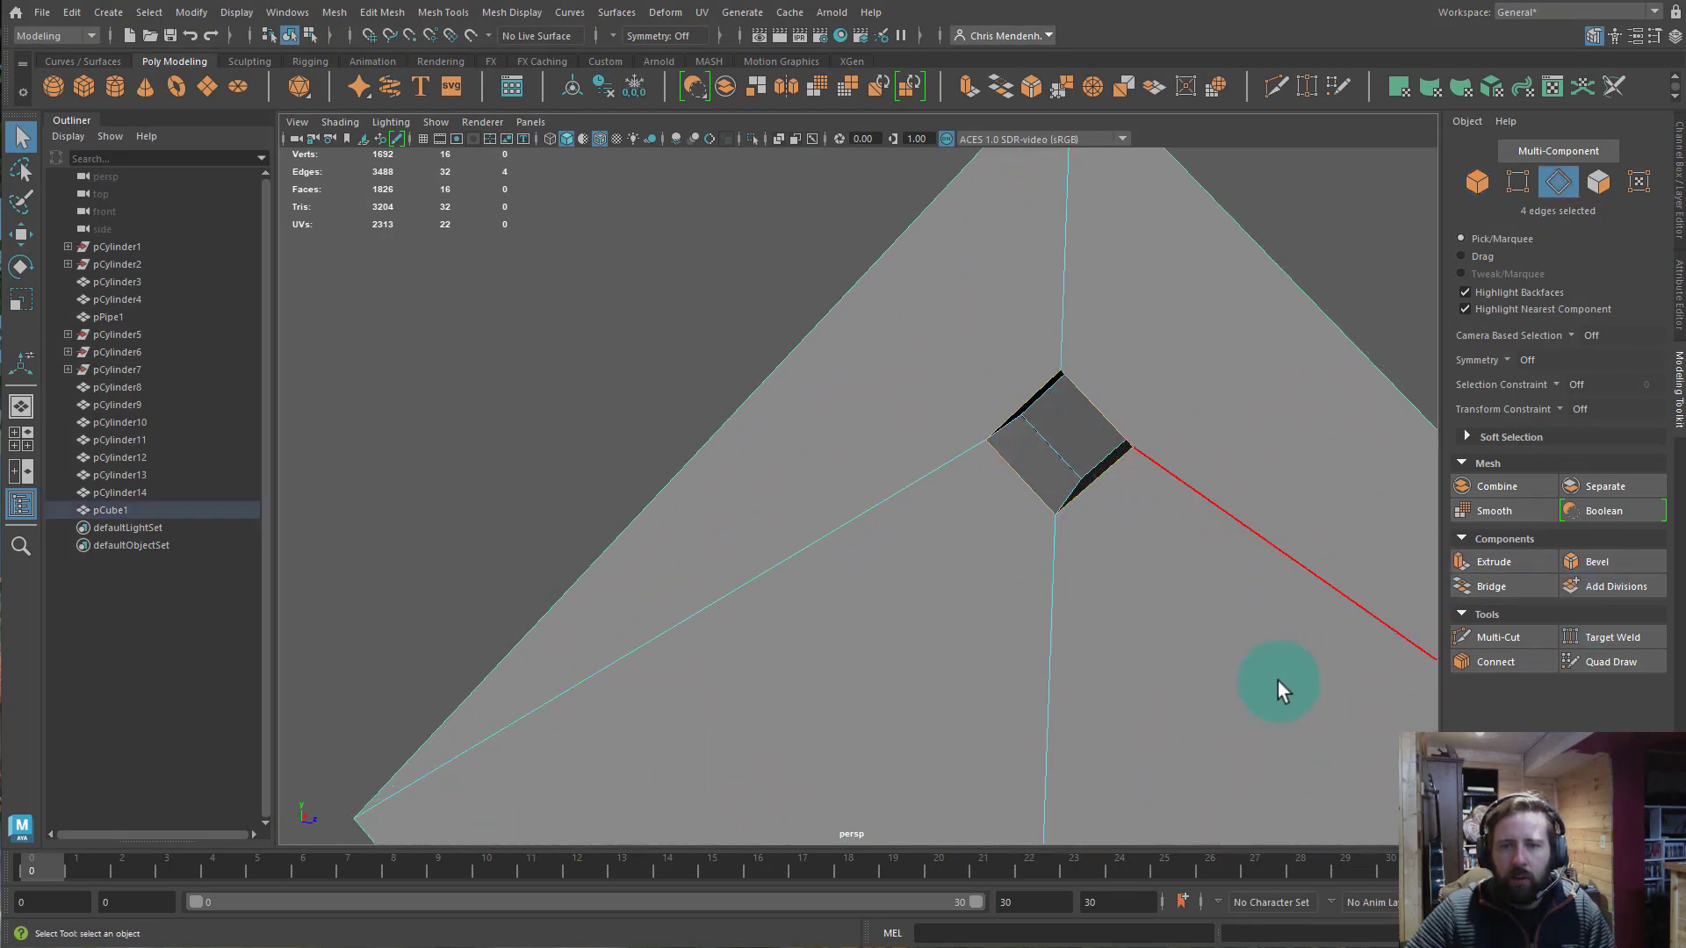
alt+drag(1203, 625, 1136, 561)
shift+double_click(1057, 510)
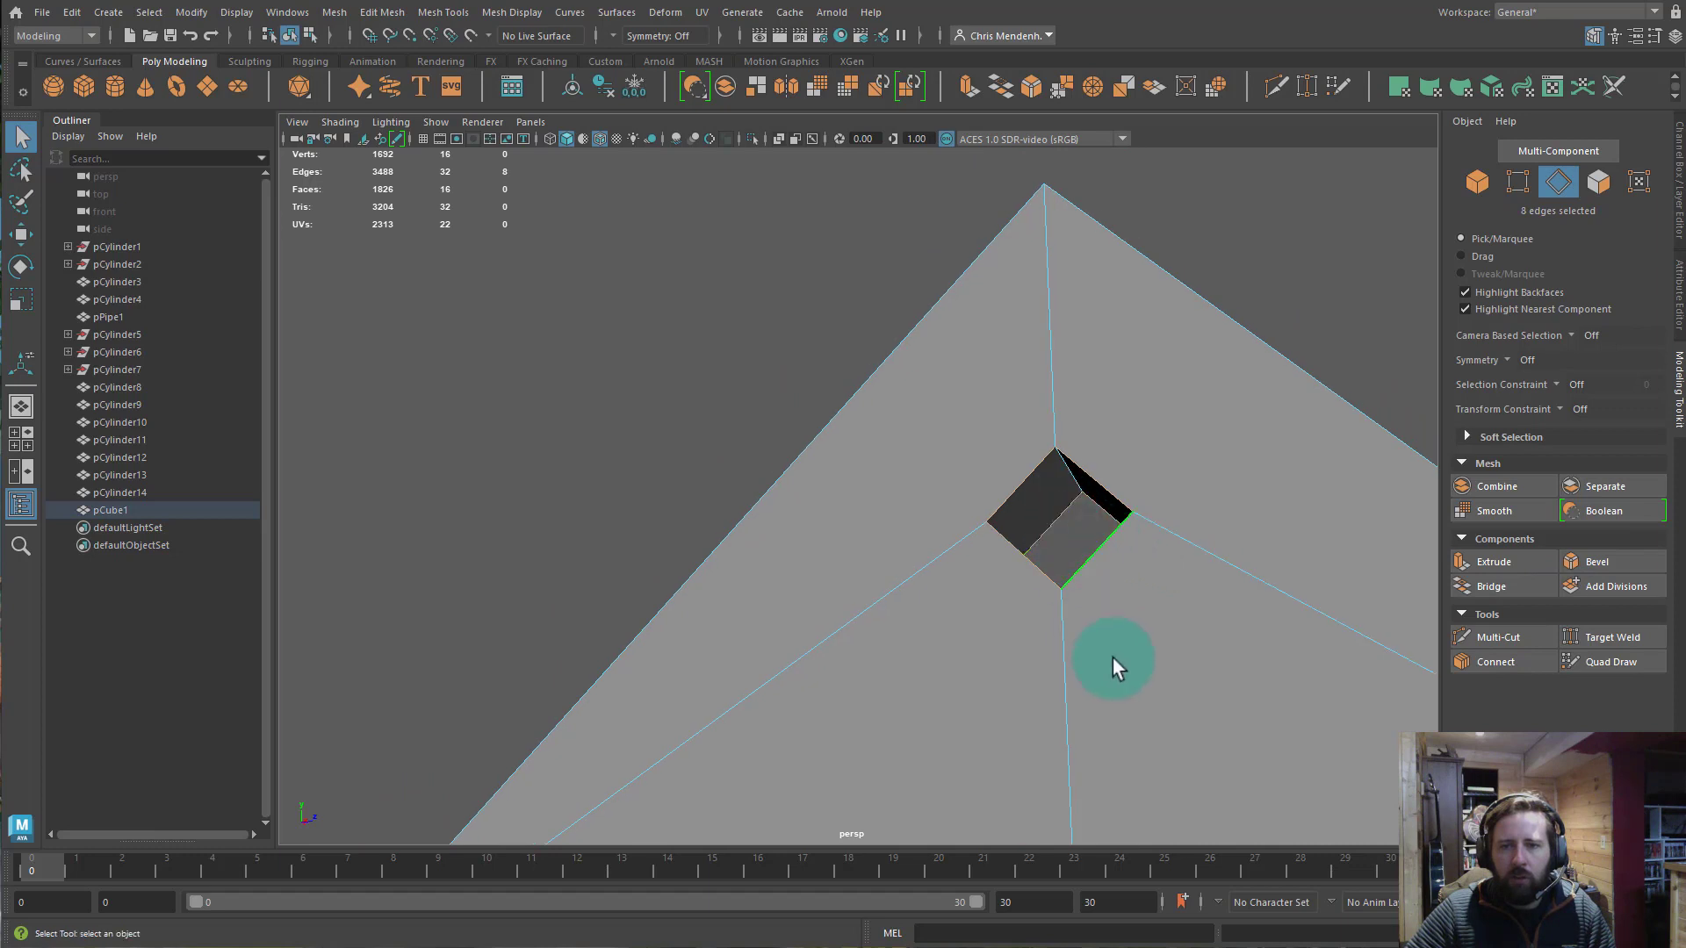
alt+drag(1113, 659, 1150, 632)
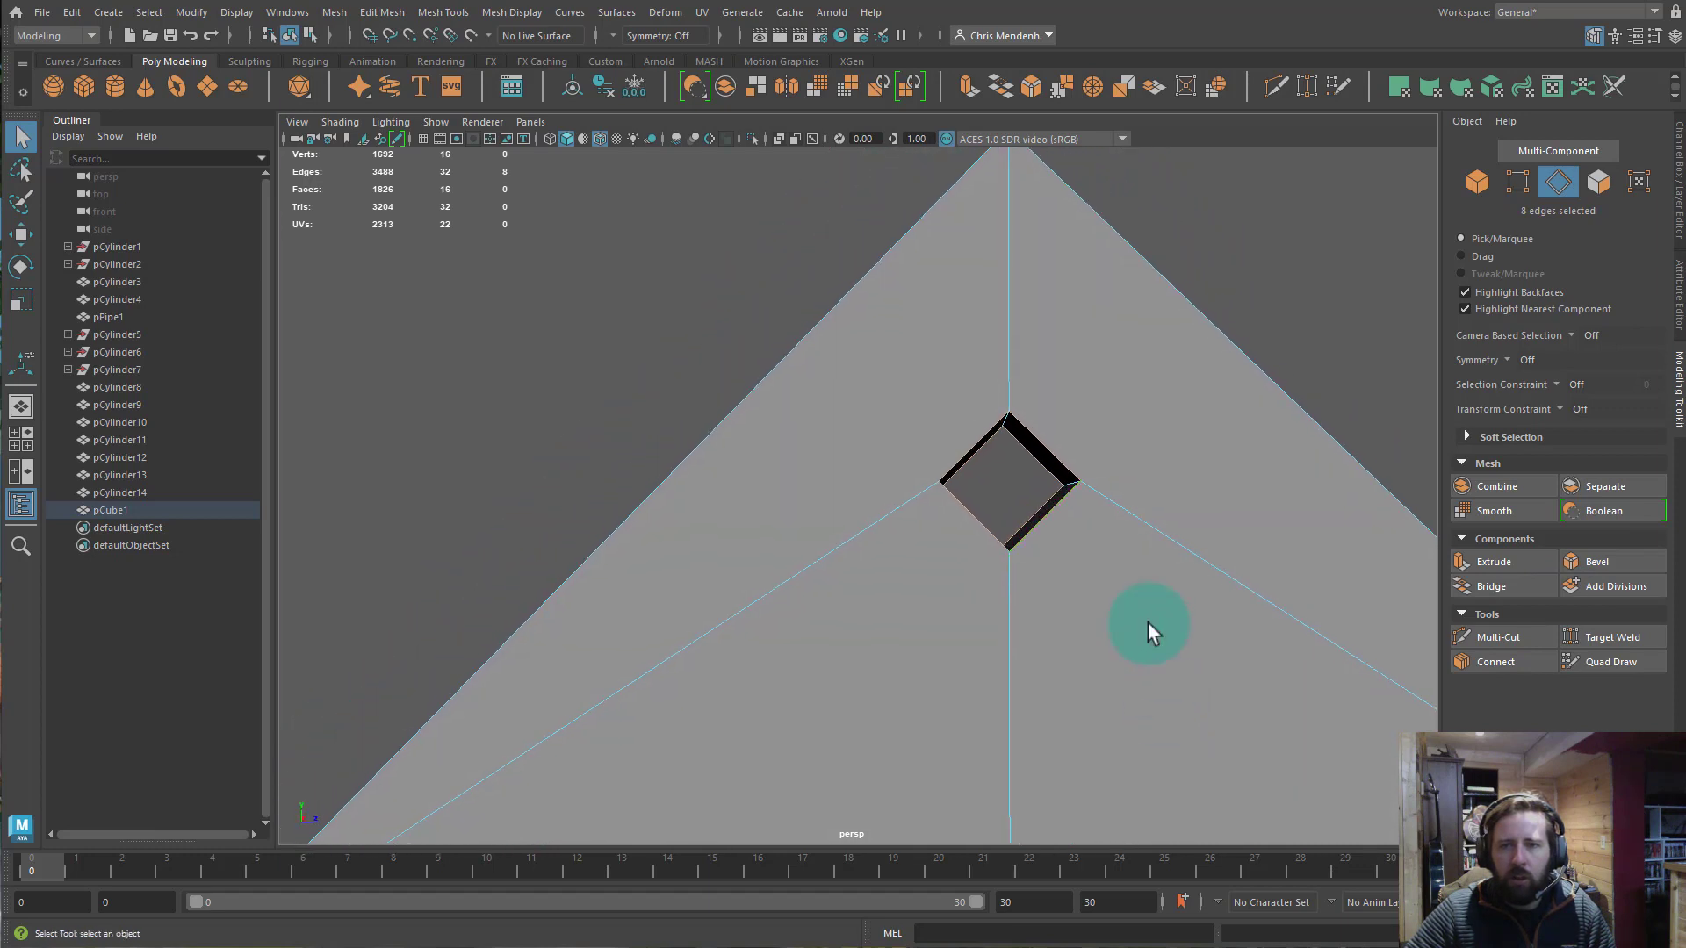
key(ctrl+b)
alt+drag(1214, 571, 870, 546)
scroll(913, 446, up, 2)
key(q)
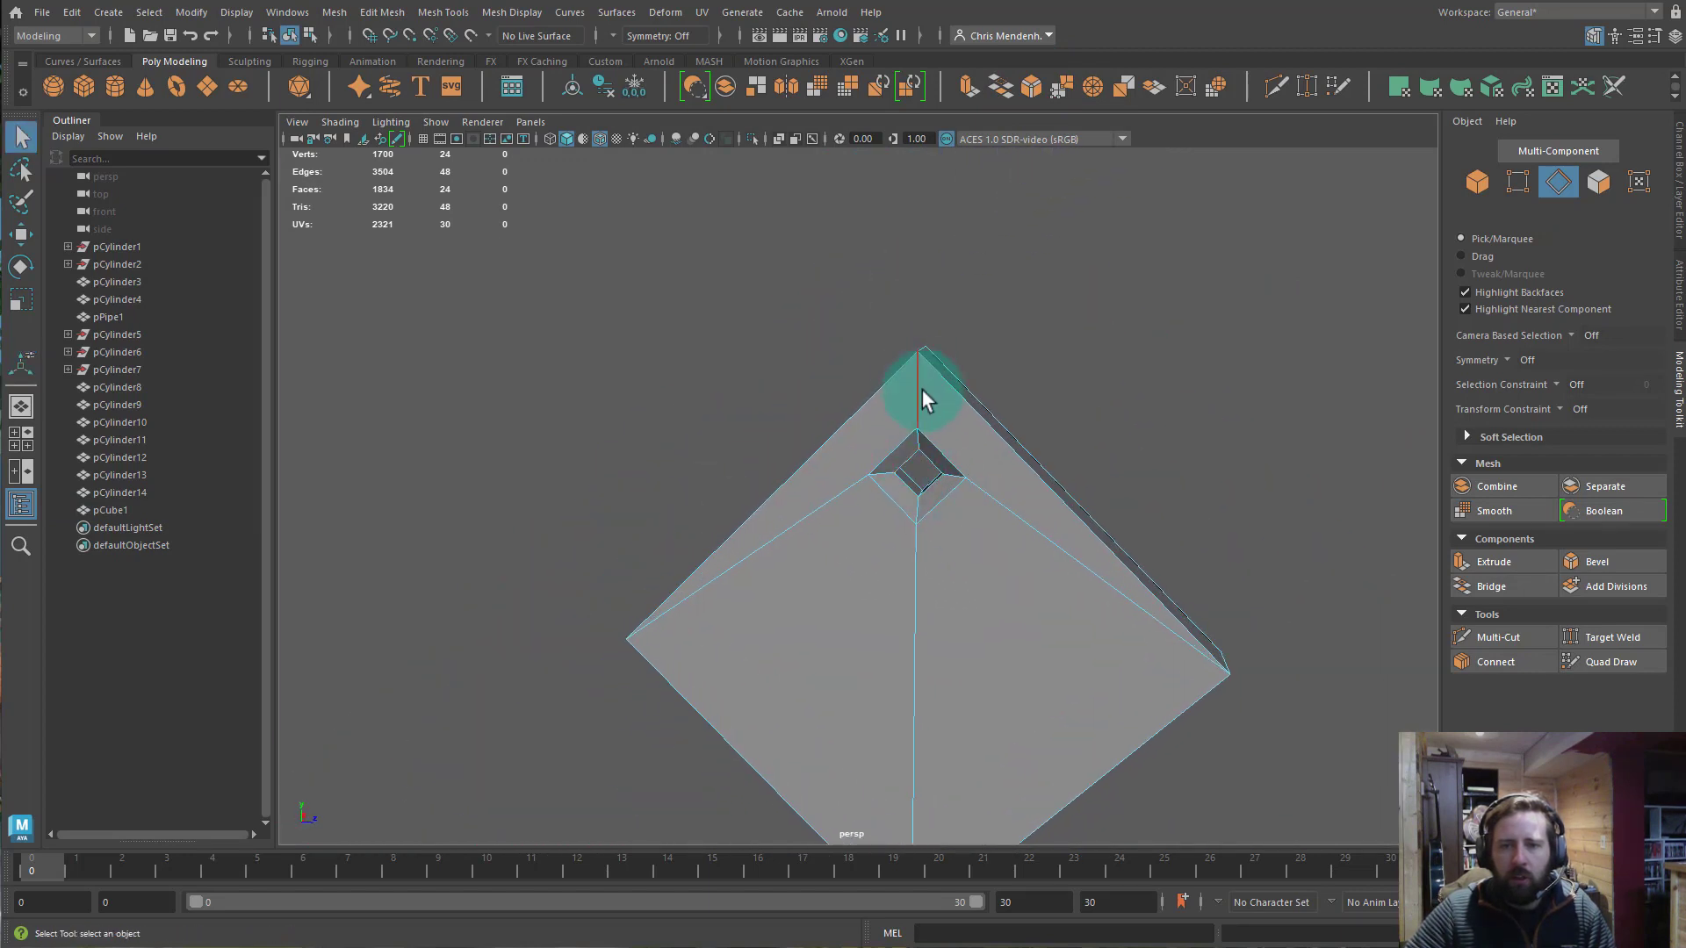
Select the four edge loops running from the hole to the plate's corners and bevel them with fraction 0.5.
double_click(921, 394)
shift+double_click(1023, 525)
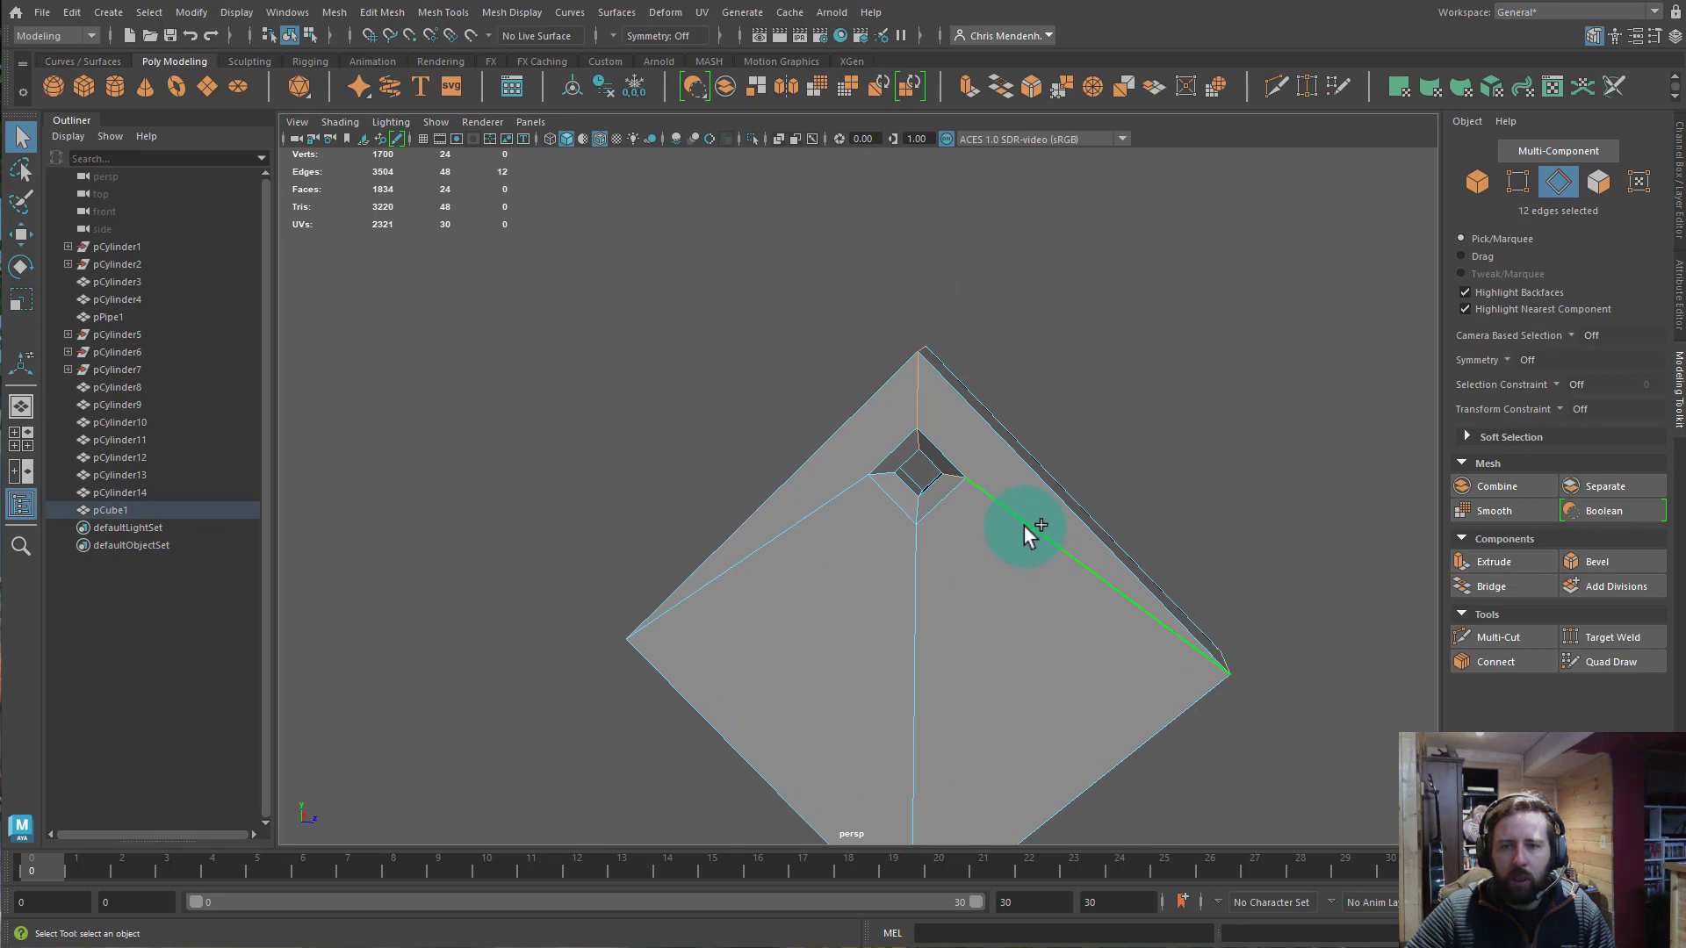
shift+double_click(911, 668)
shift+double_click(807, 508)
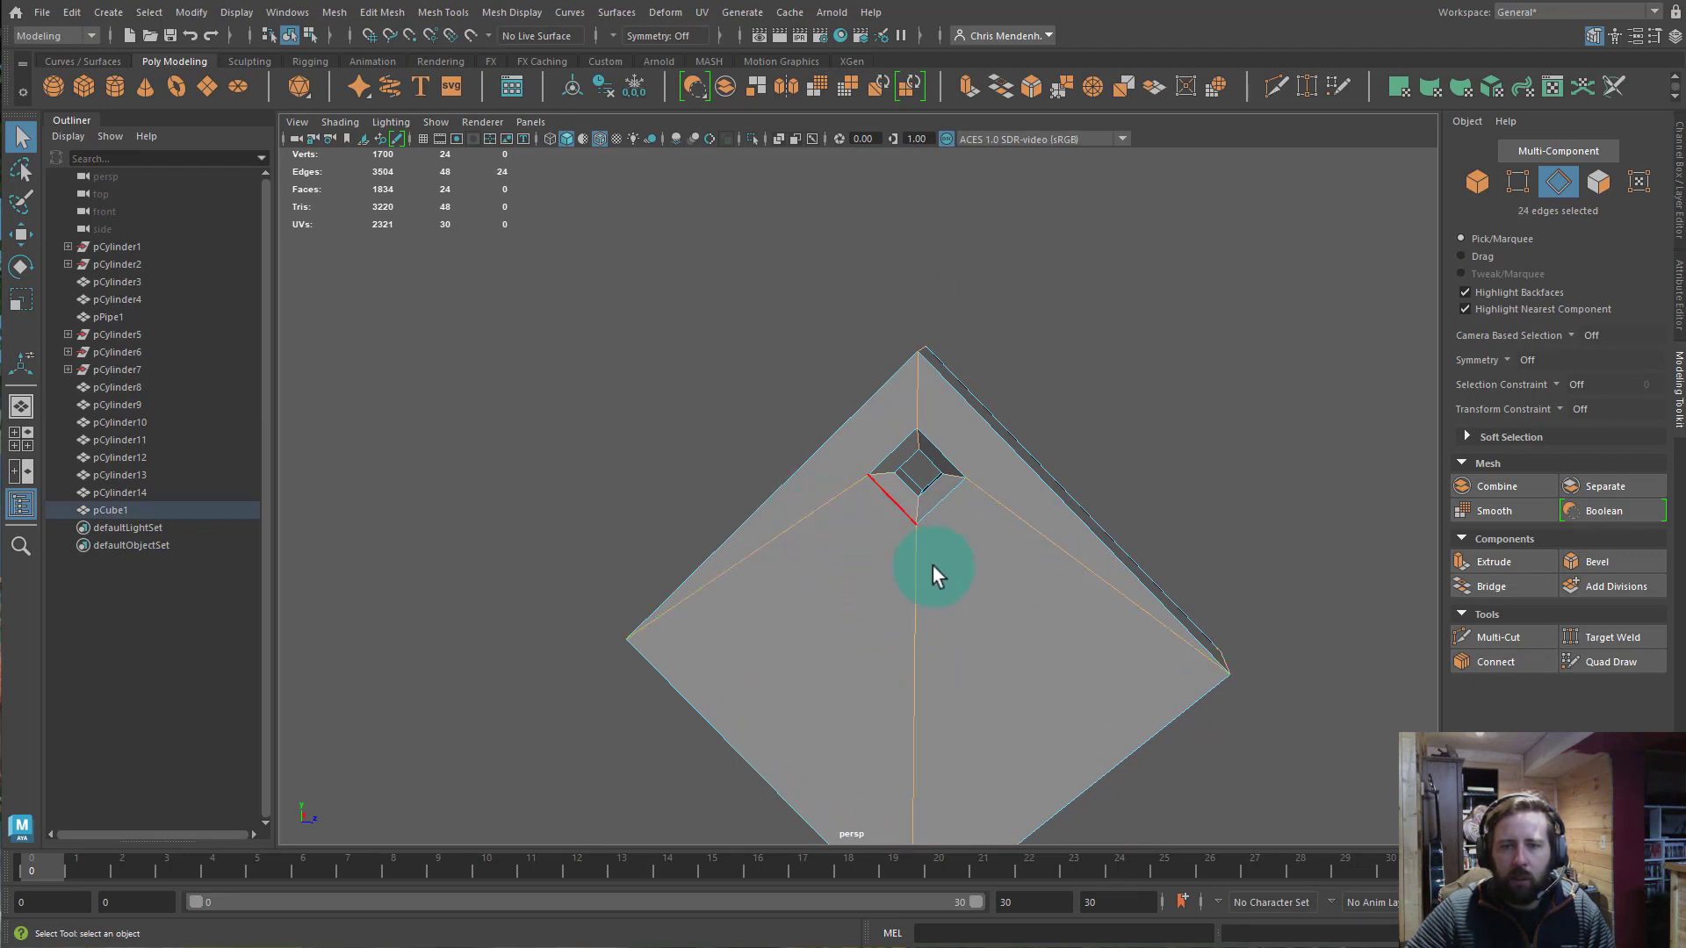
alt+drag(933, 566, 977, 593)
click(1600, 571)
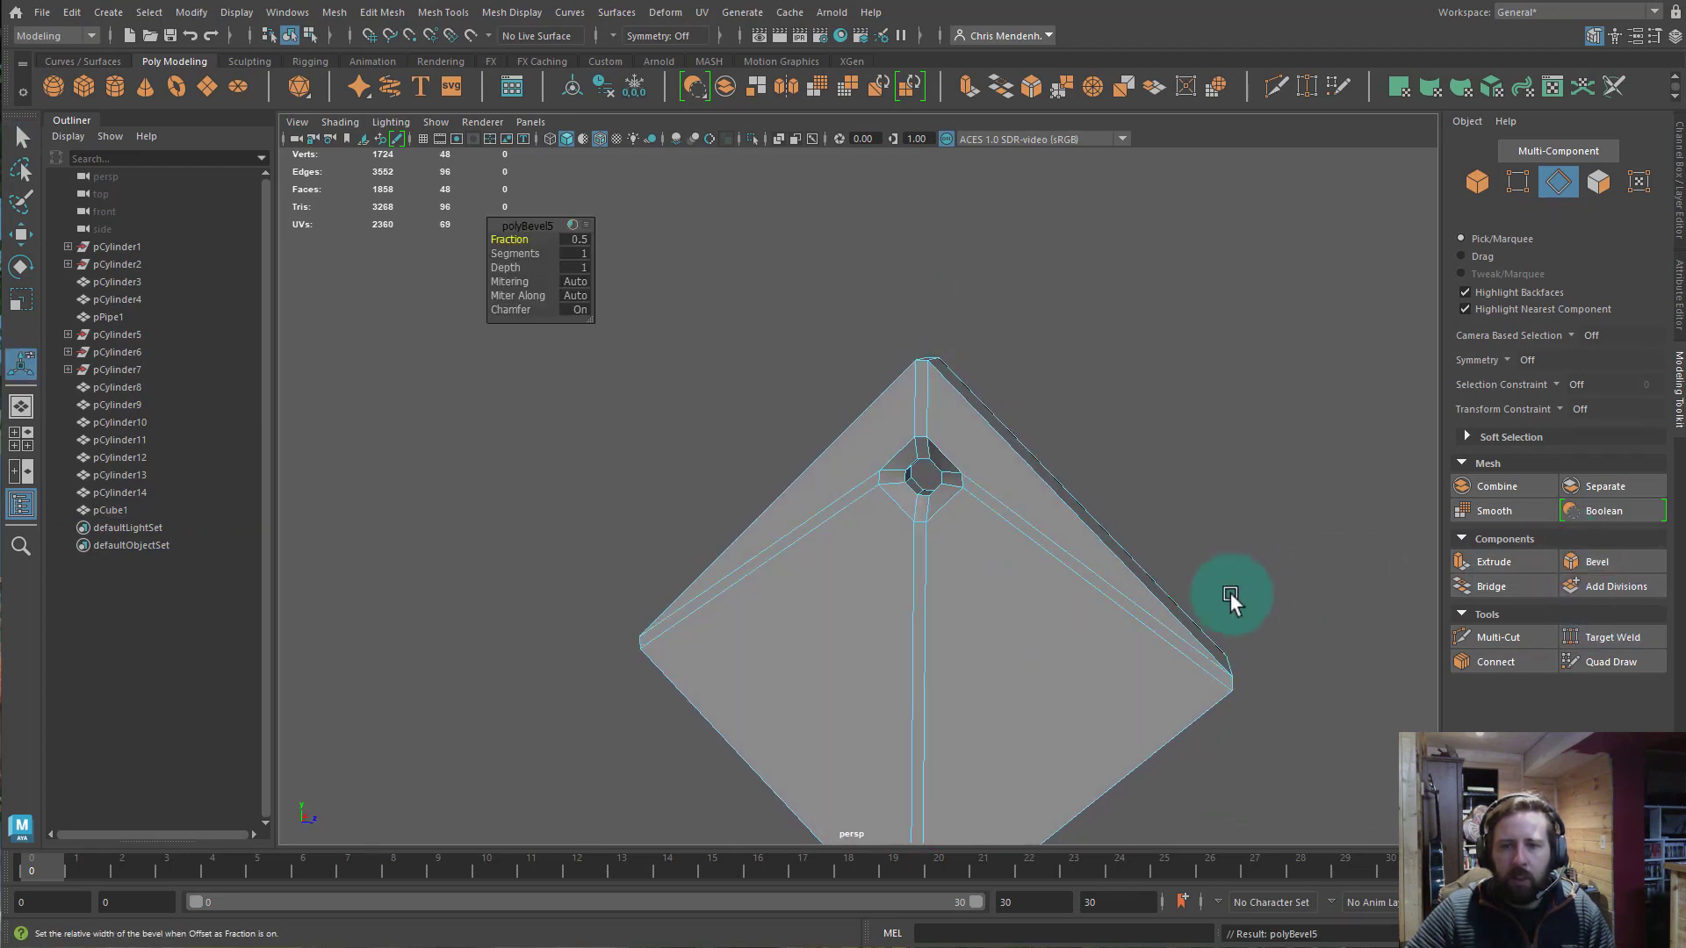
Insert an edge loop around the middle of the diamond plate's outer rim with the Multi-Cut tool.
alt+drag(1230, 594, 1033, 544)
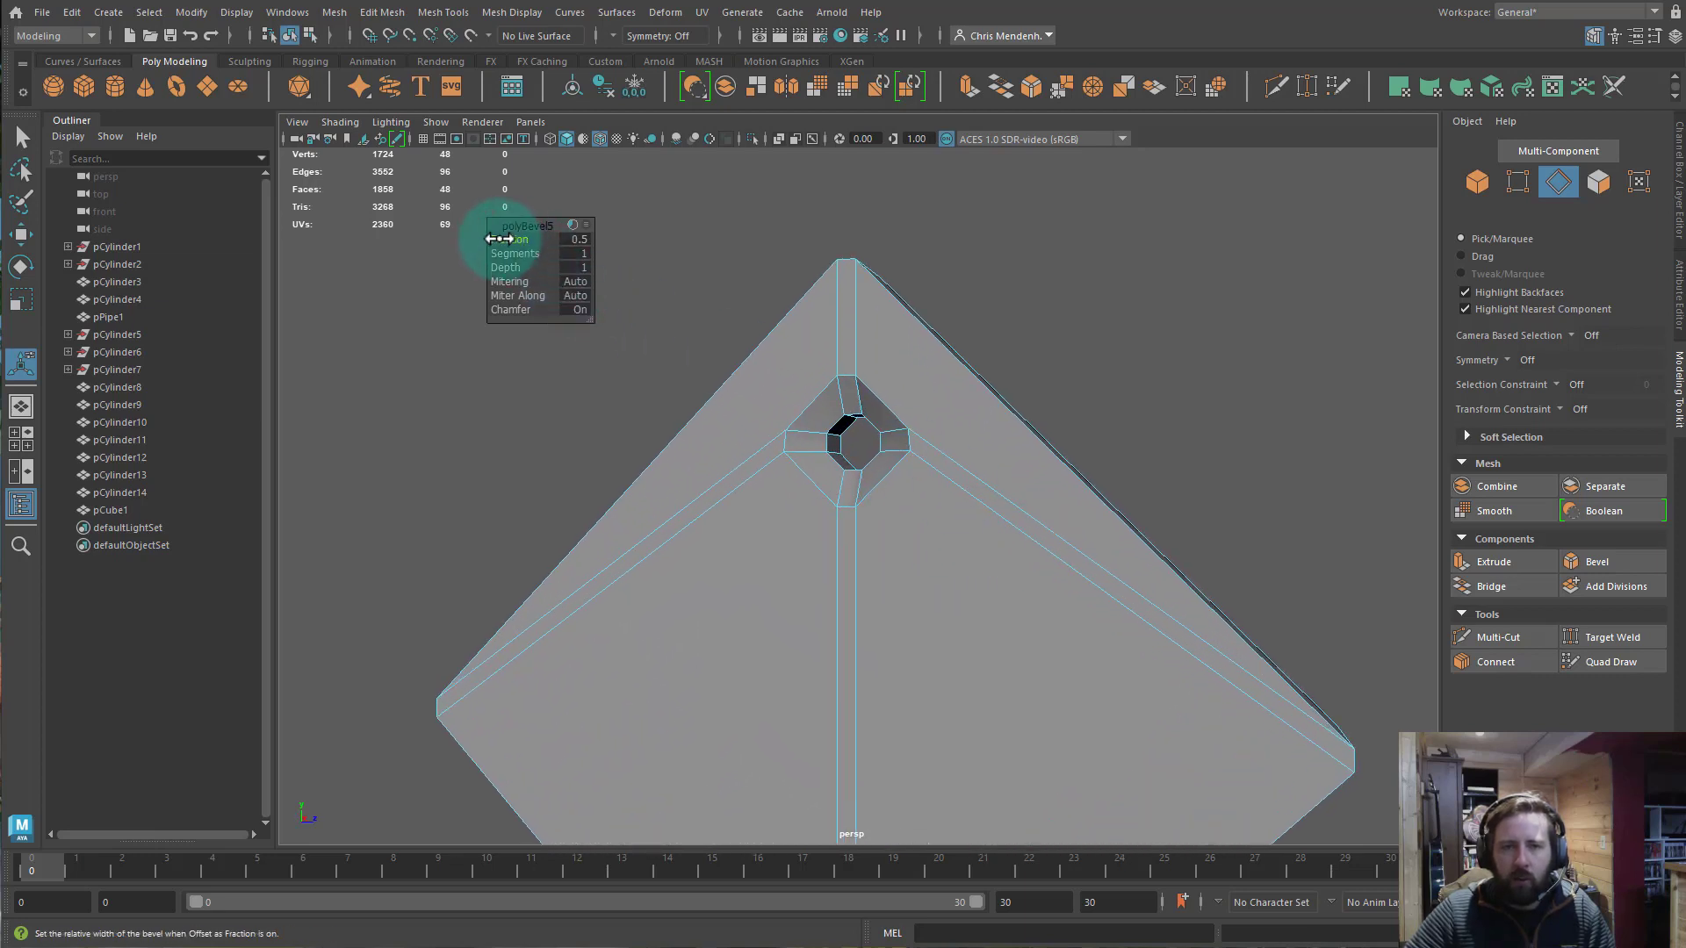
drag(523, 235, 804, 537)
right_drag(1031, 314, 1027, 318)
alt+drag(884, 489, 815, 518)
key(ctrl+shift+x)
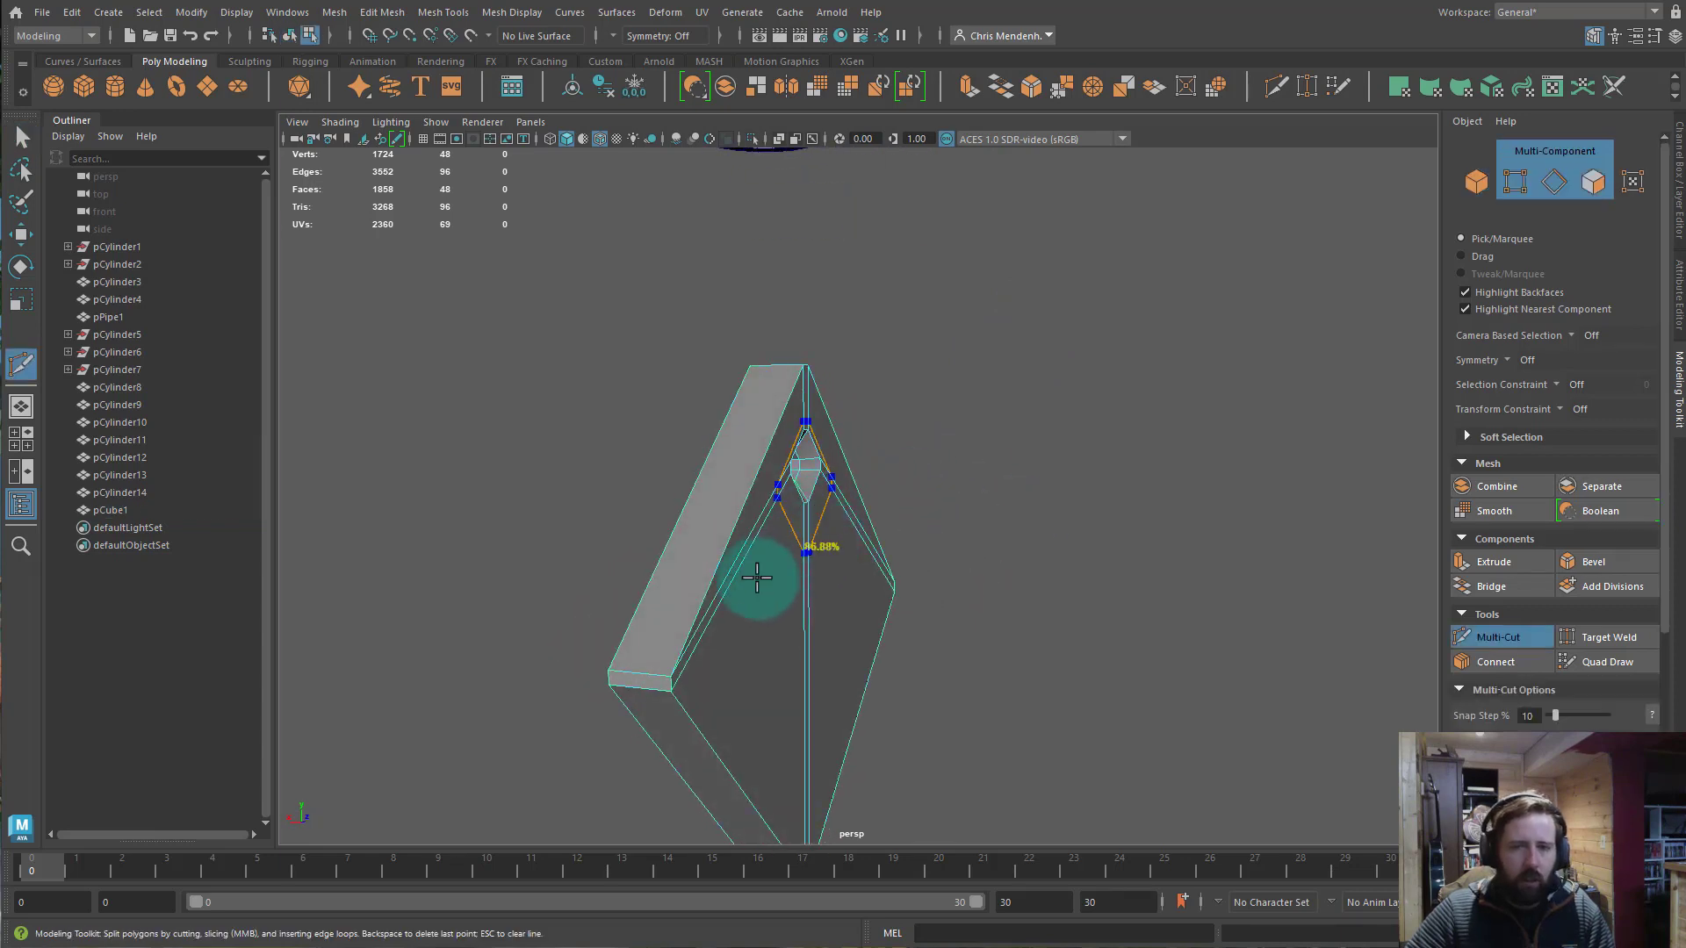
alt+drag(956, 620, 784, 478)
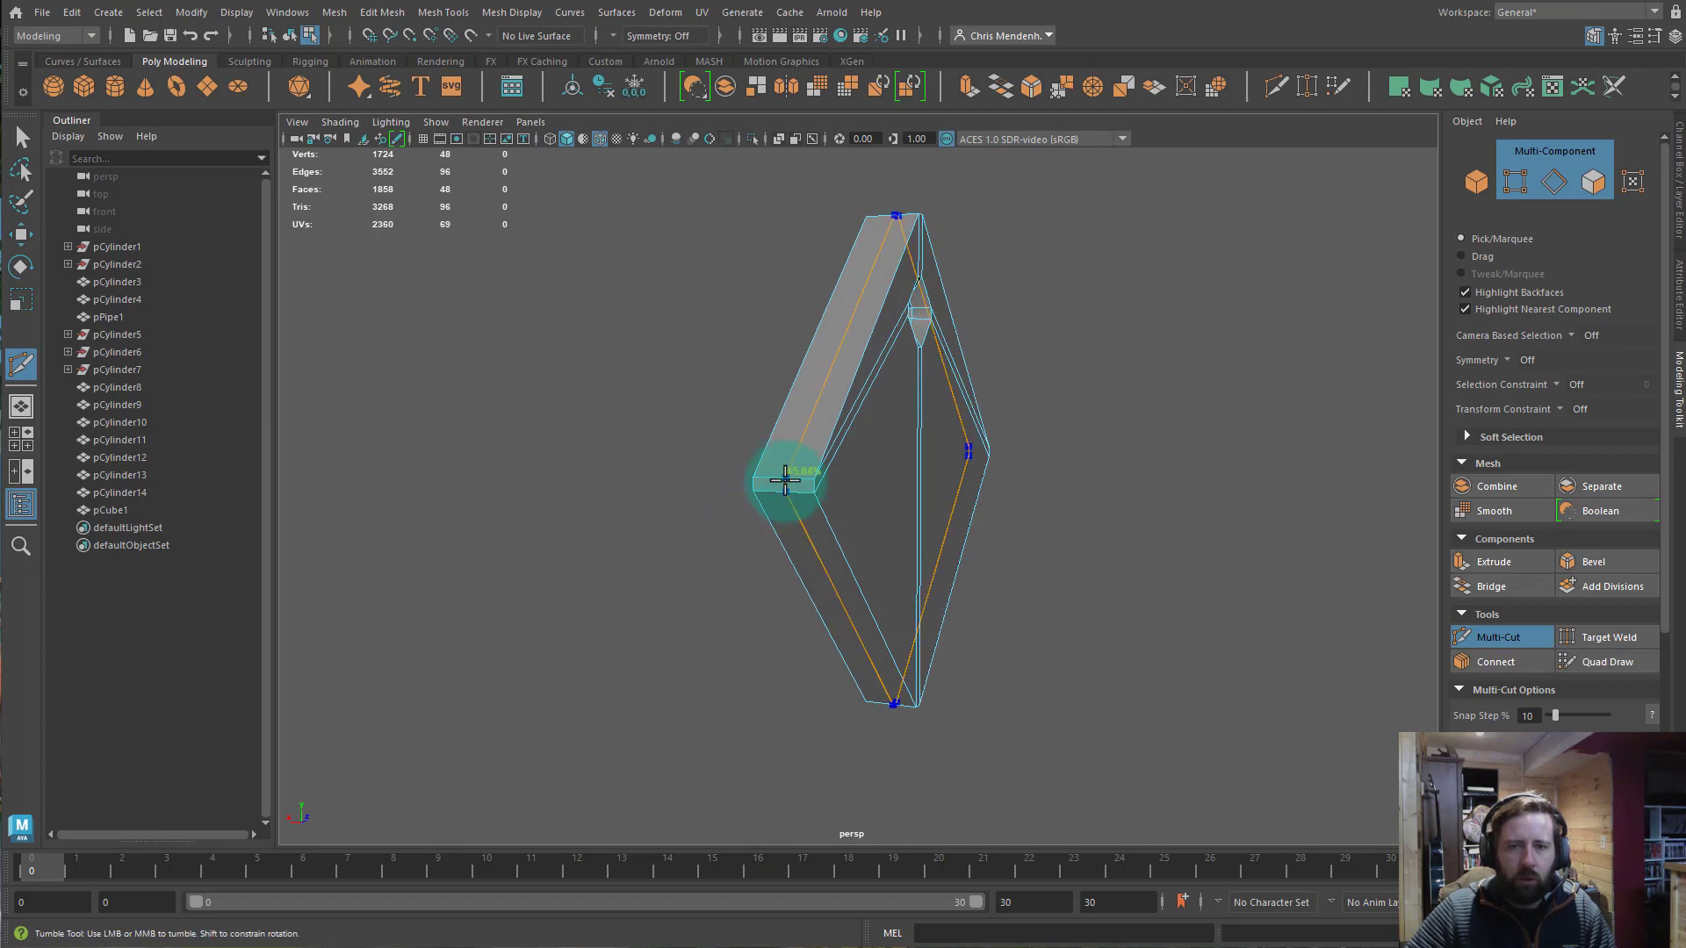
ctrl+click(784, 478)
key(q)
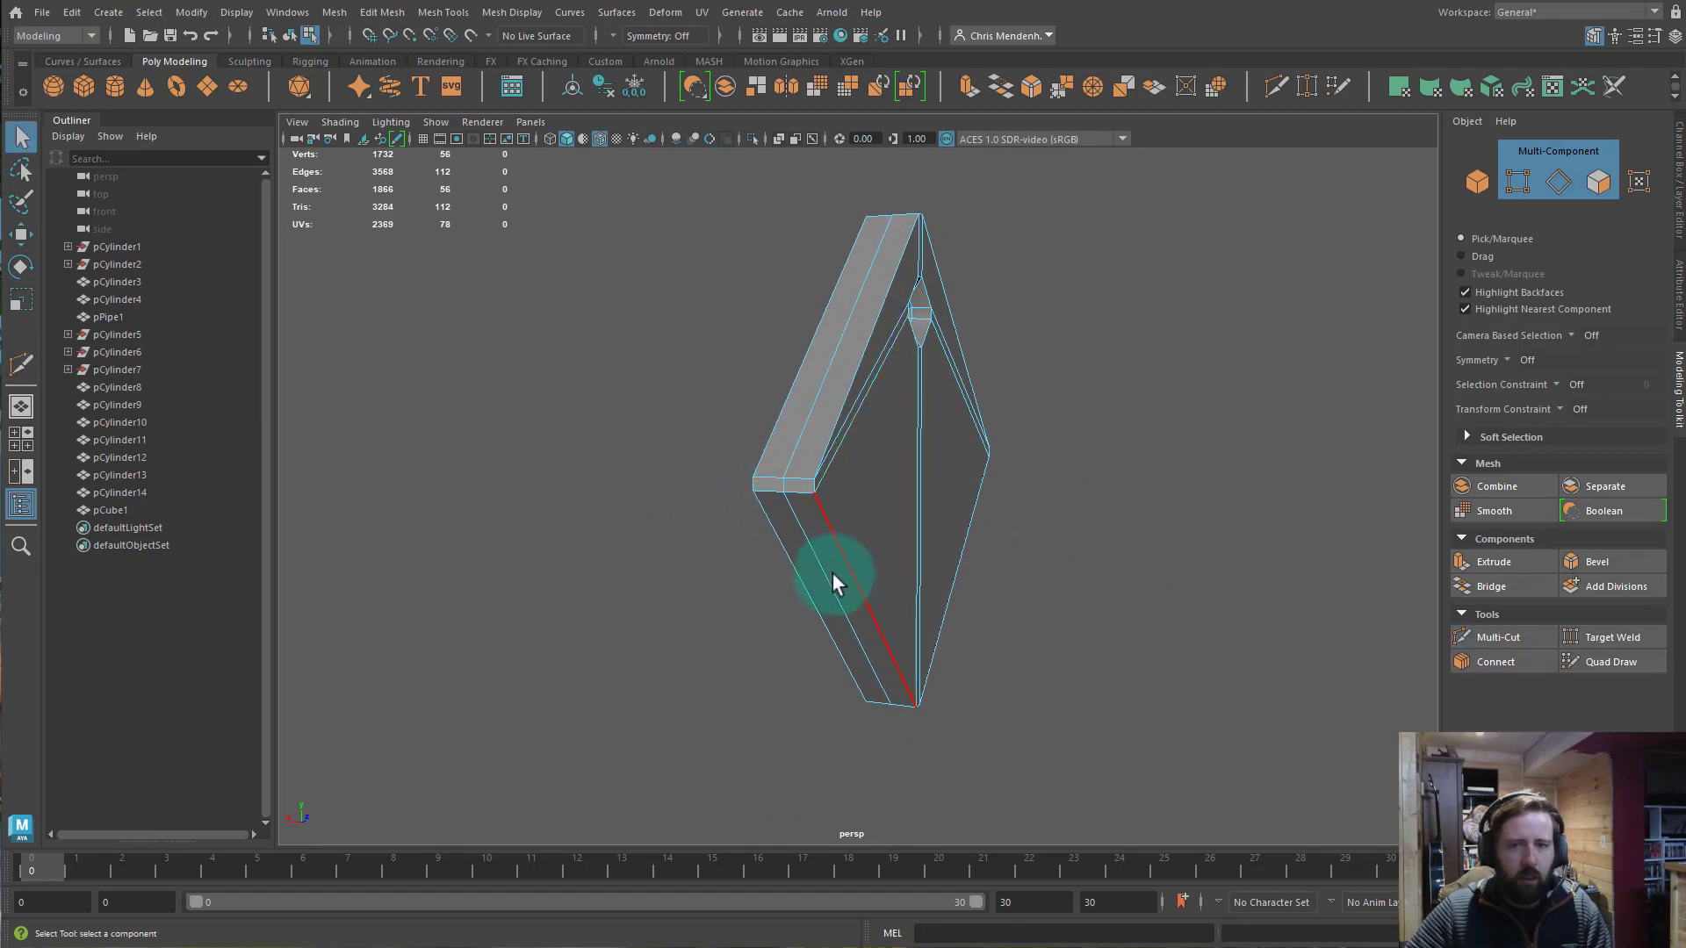
Select the rim's middle edge loop and bevel it, making the bevel slightly narrower than at fraction 0.5.
right_drag(800, 323, 794, 254)
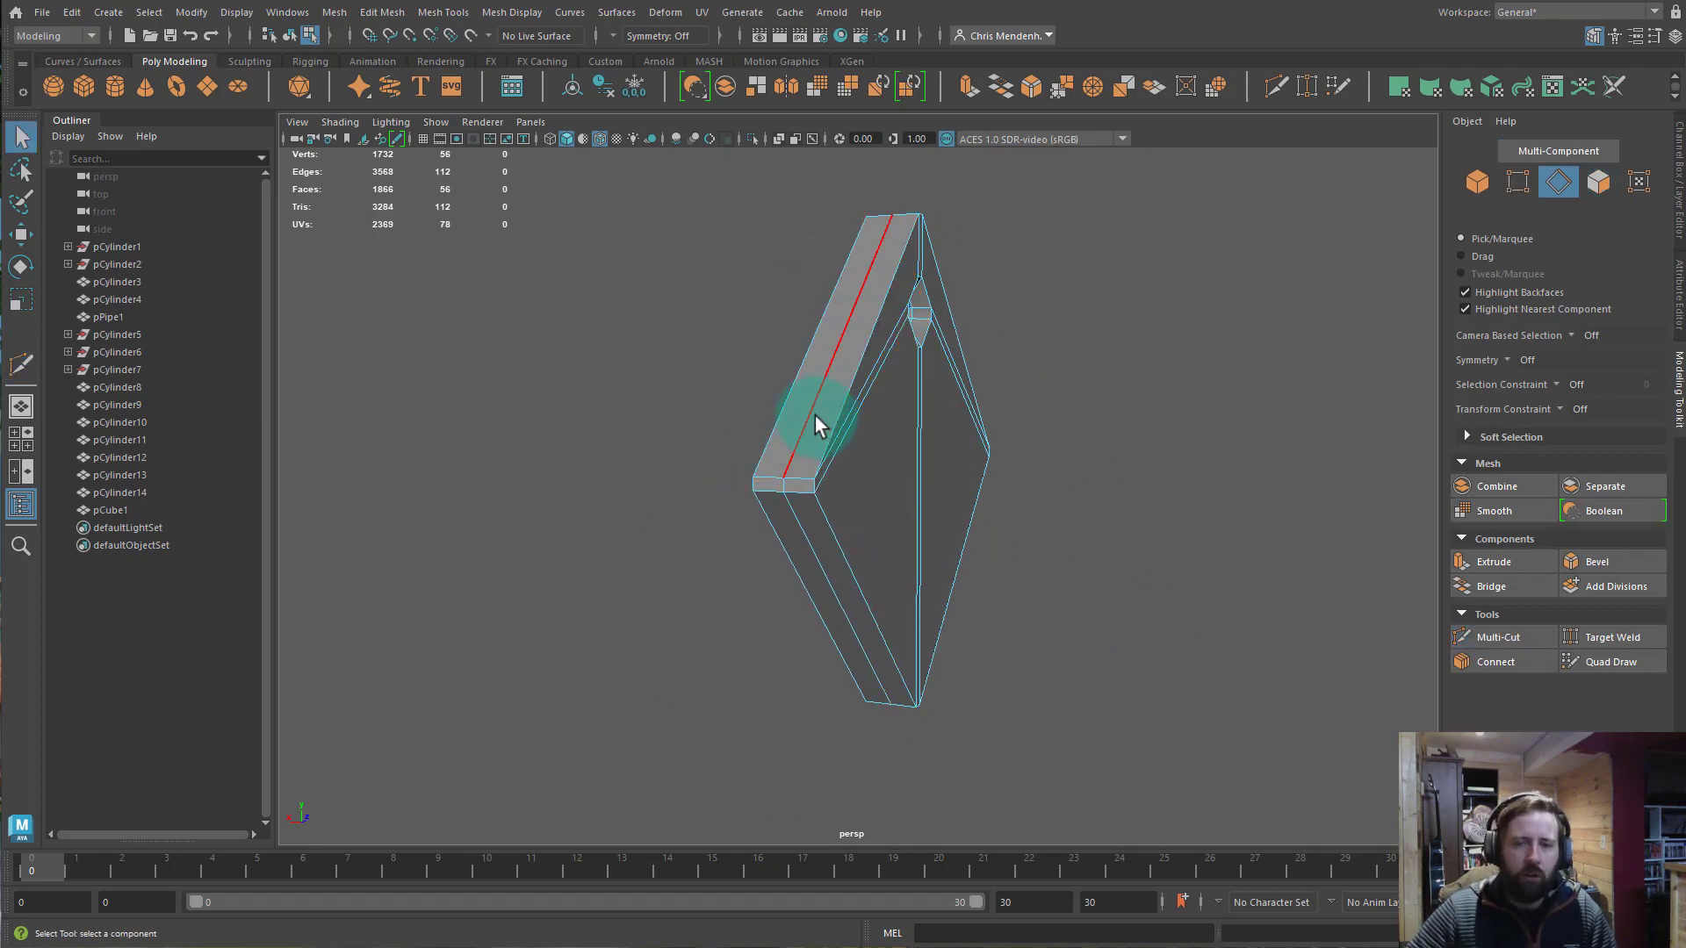
double_click(815, 411)
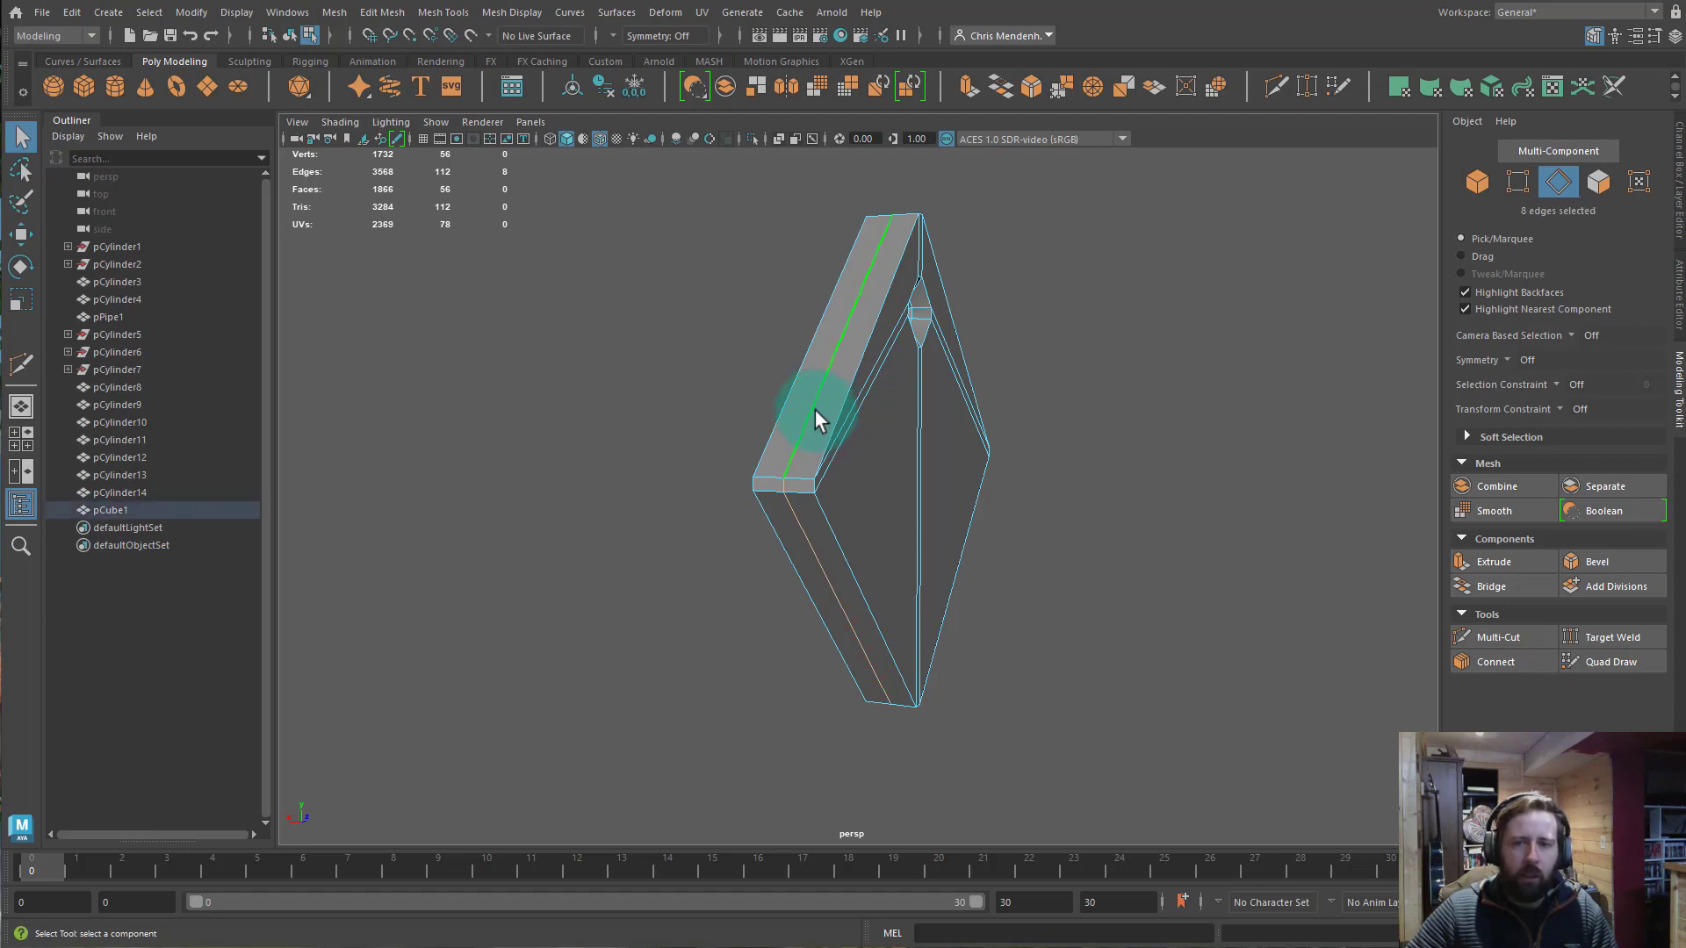
click(1034, 88)
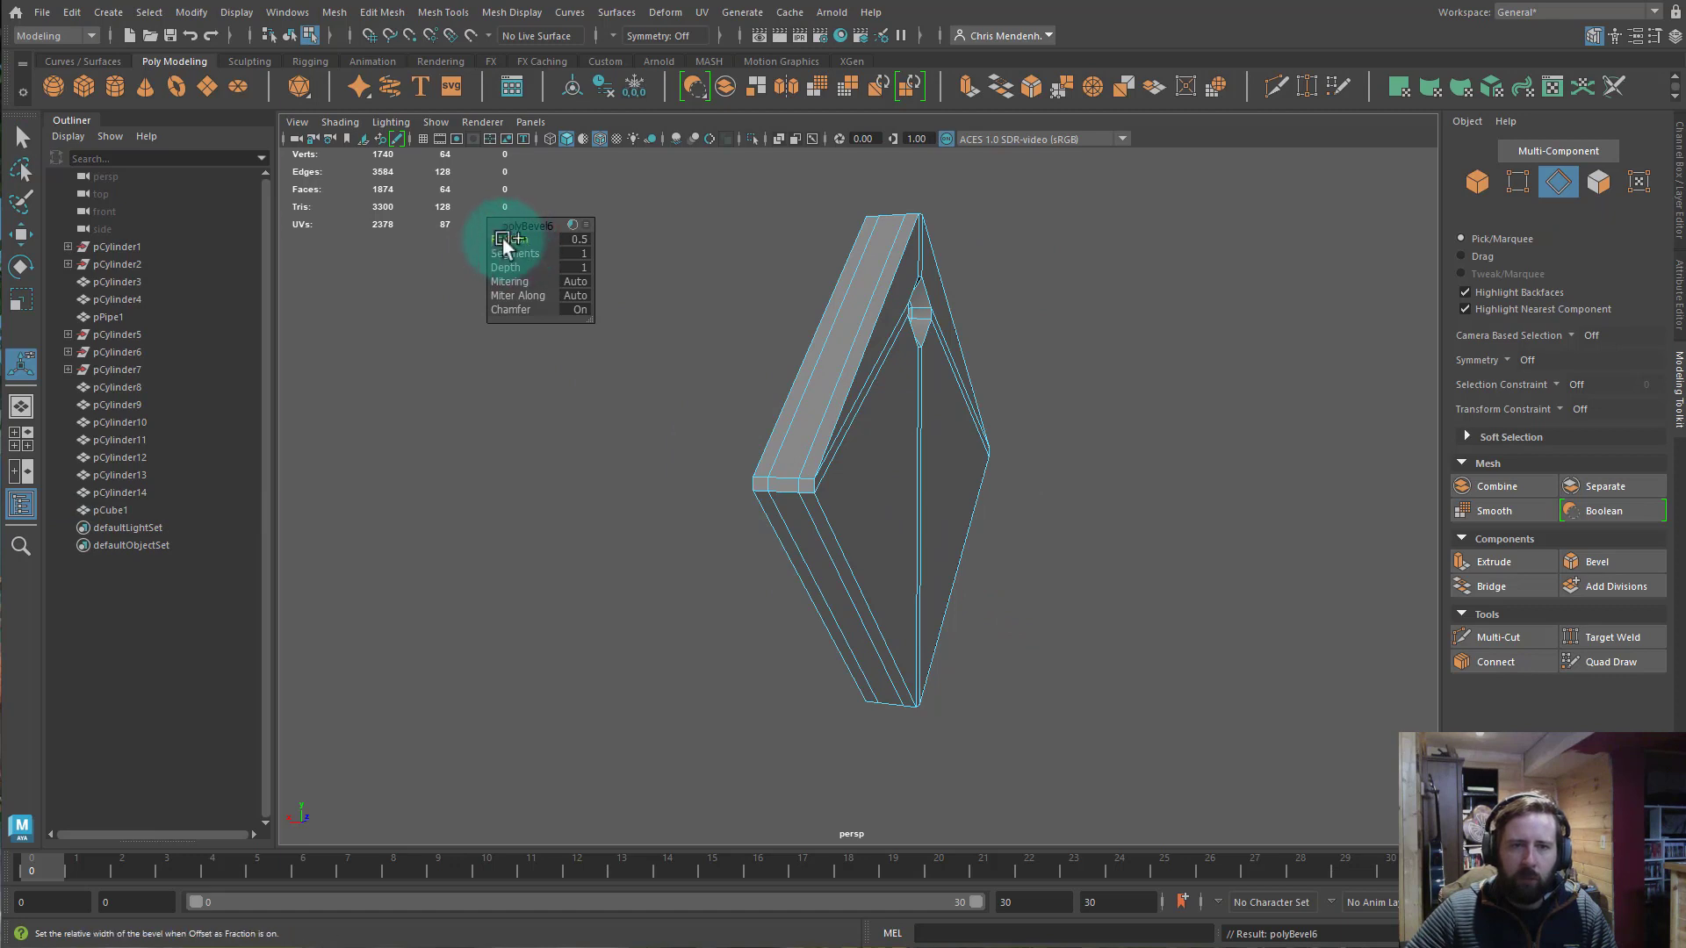
drag(530, 234, 648, 272)
key(ctrl+z)
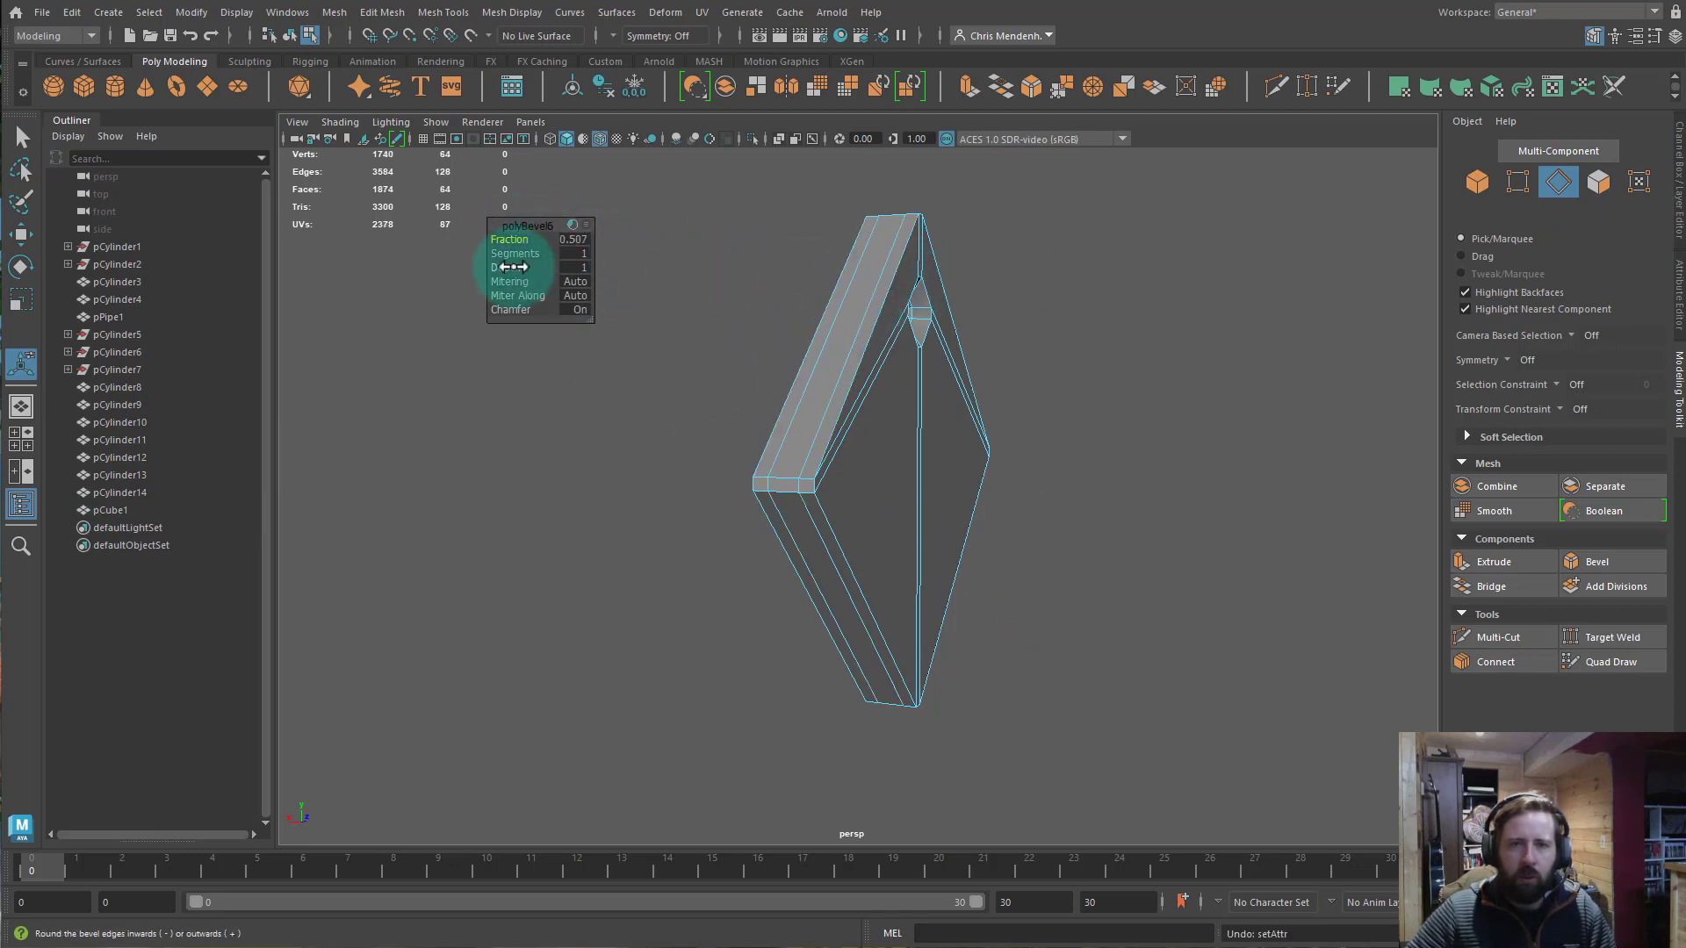
mouse_move(515, 236)
mouse_down()
mouse_move(542, 237)
mouse_move(508, 234)
mouse_up()
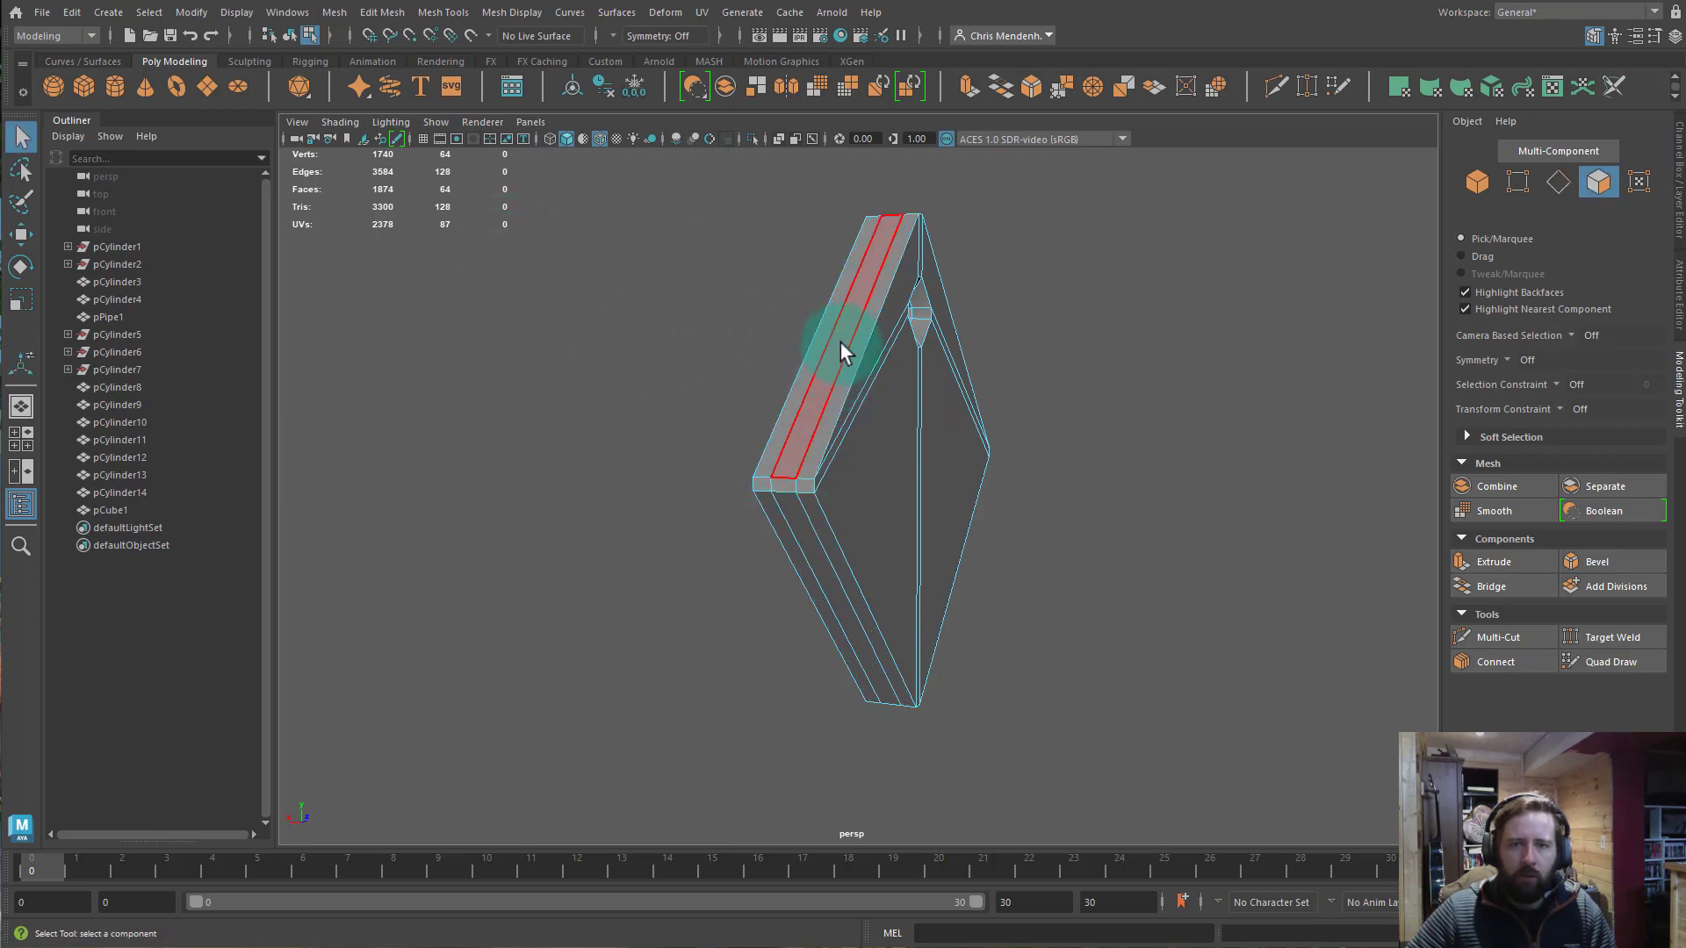
Select the face loop along the middle of the rim, scale it outward to about 1.126 in Y and Z, and return to object selection.
click(806, 450)
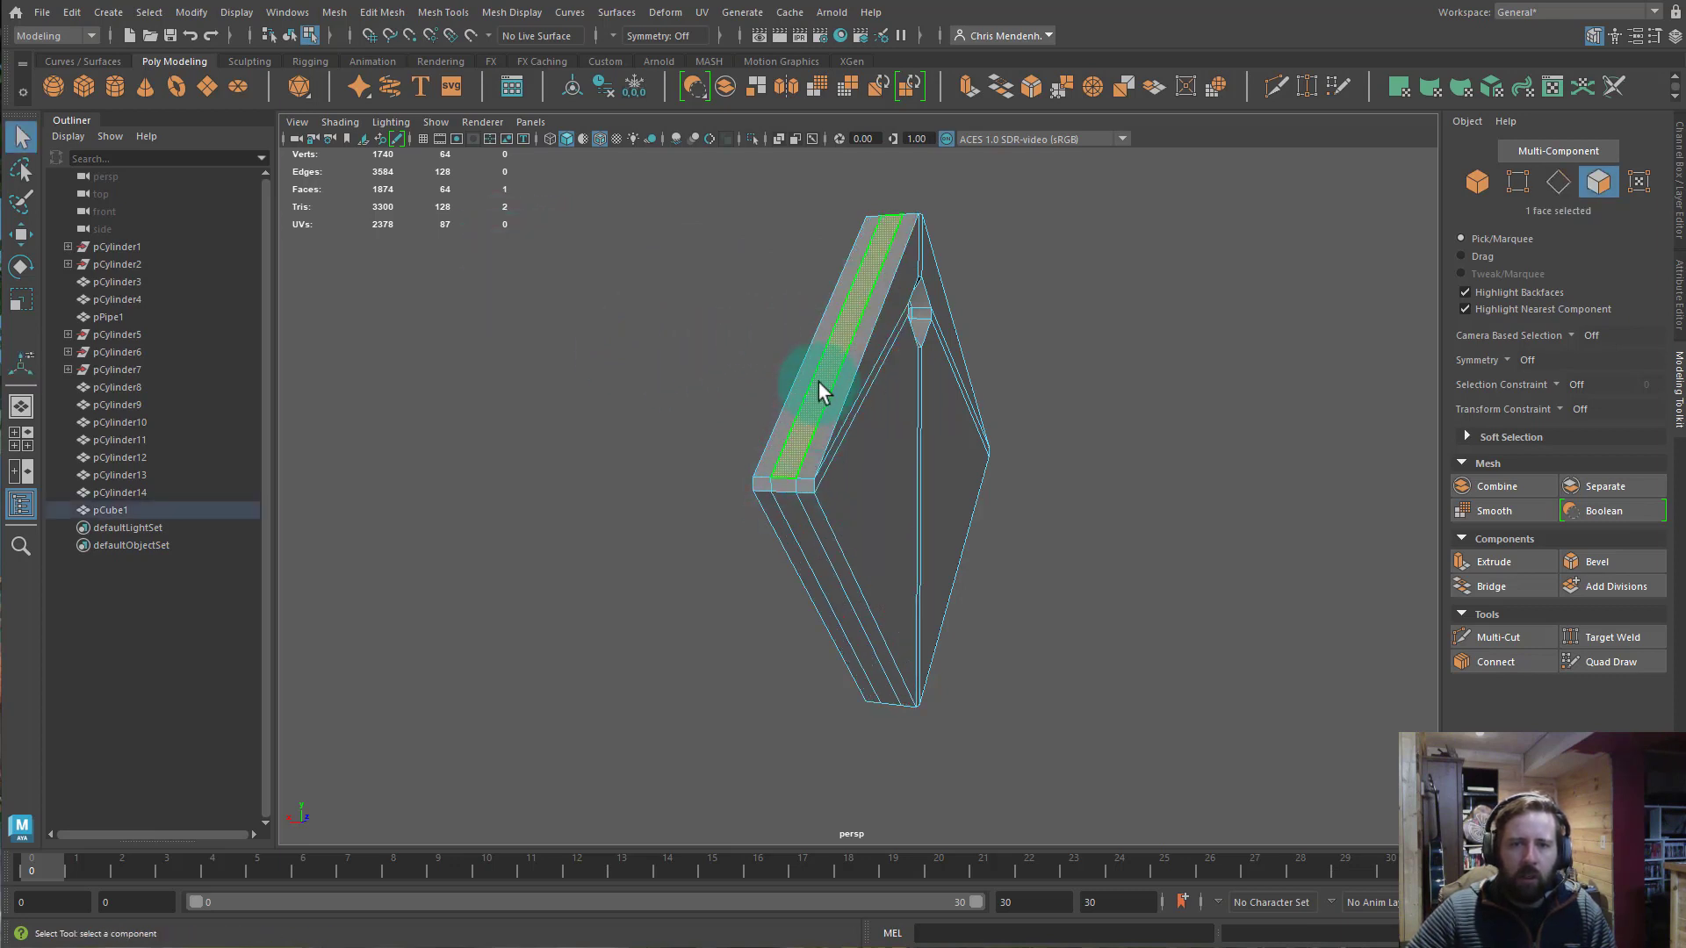
shift+double_click(786, 485)
alt+drag(1075, 571, 1018, 584)
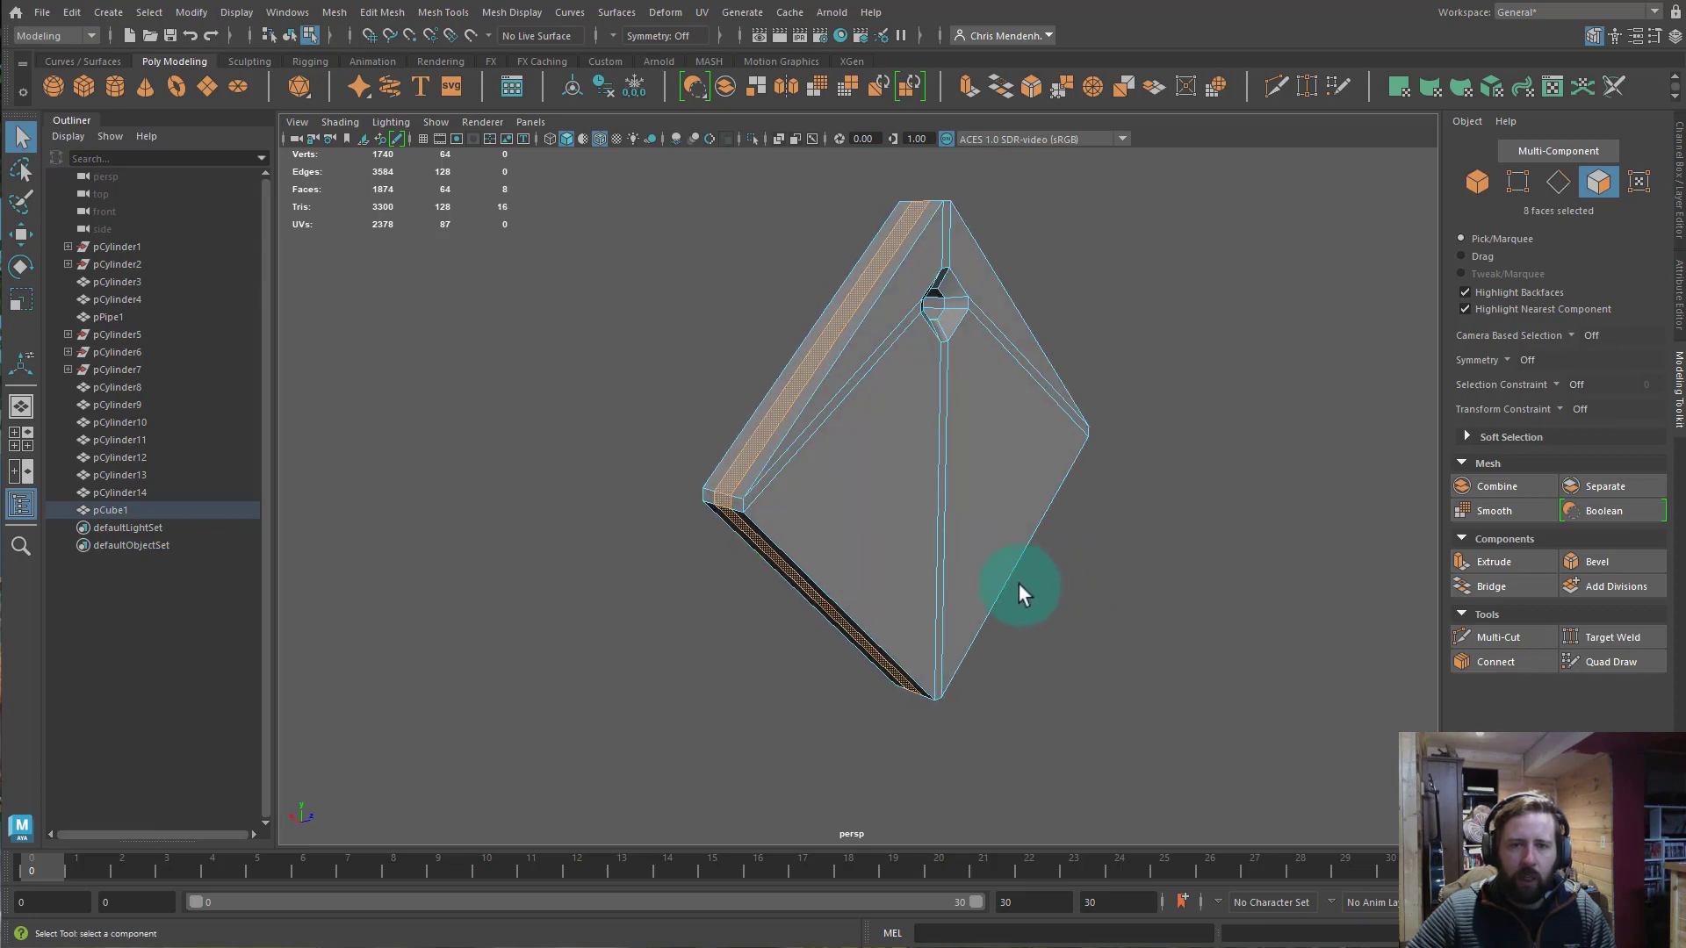
key(r)
alt+drag(1255, 627, 1094, 471)
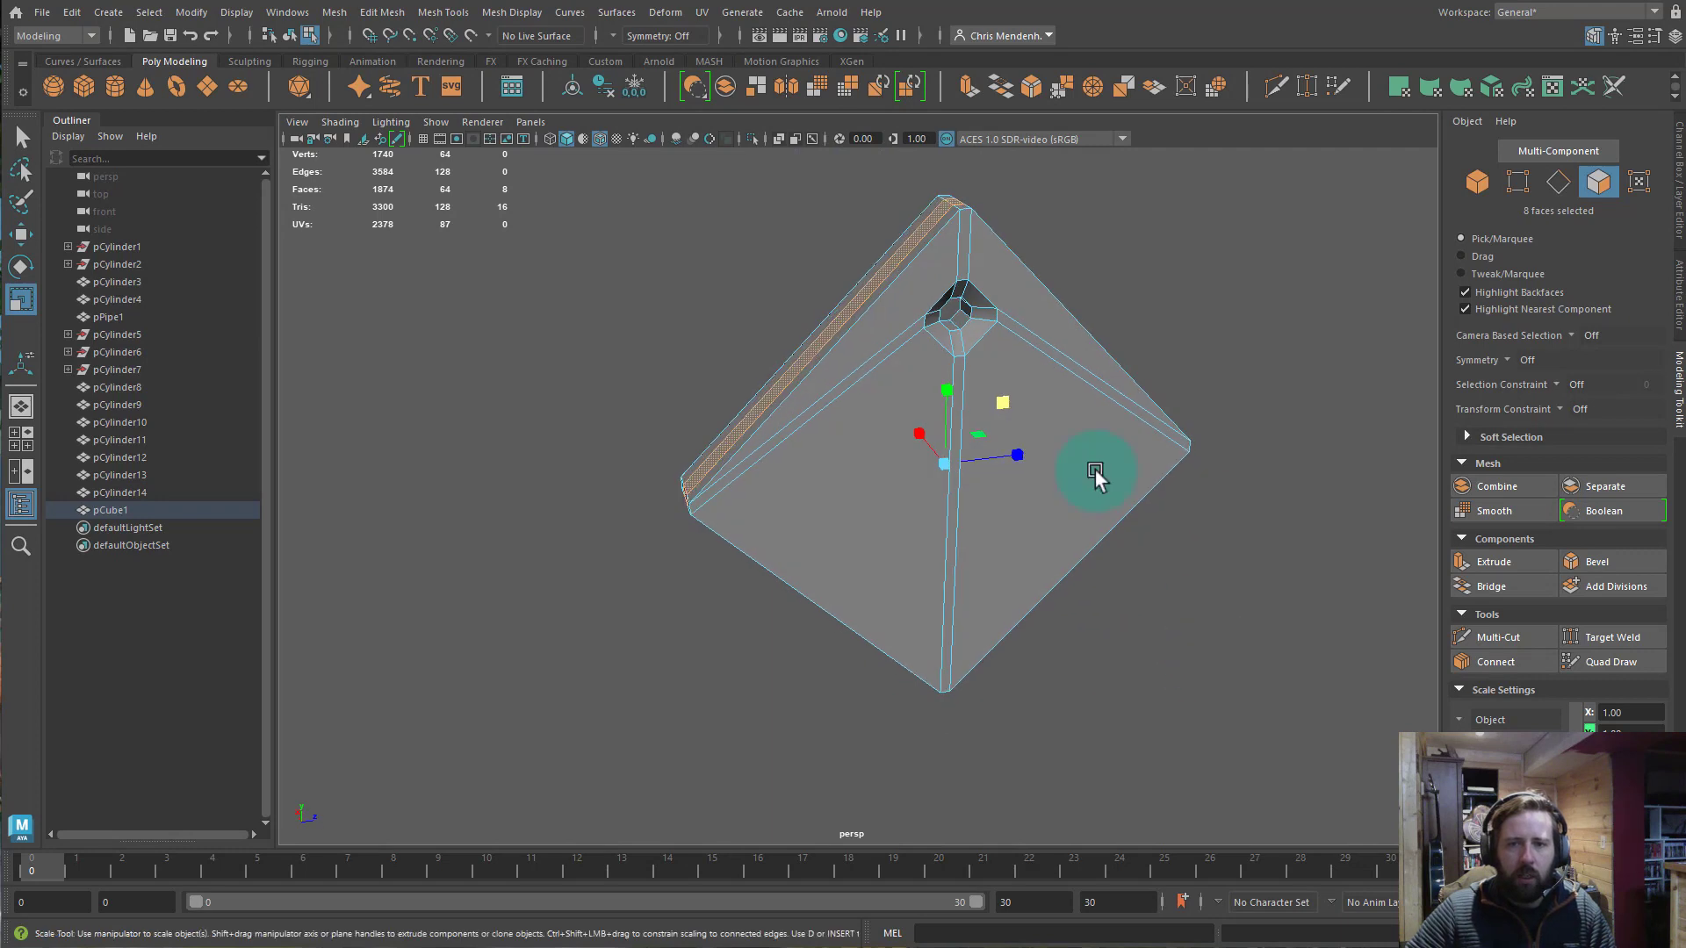
drag(1004, 411, 1008, 399)
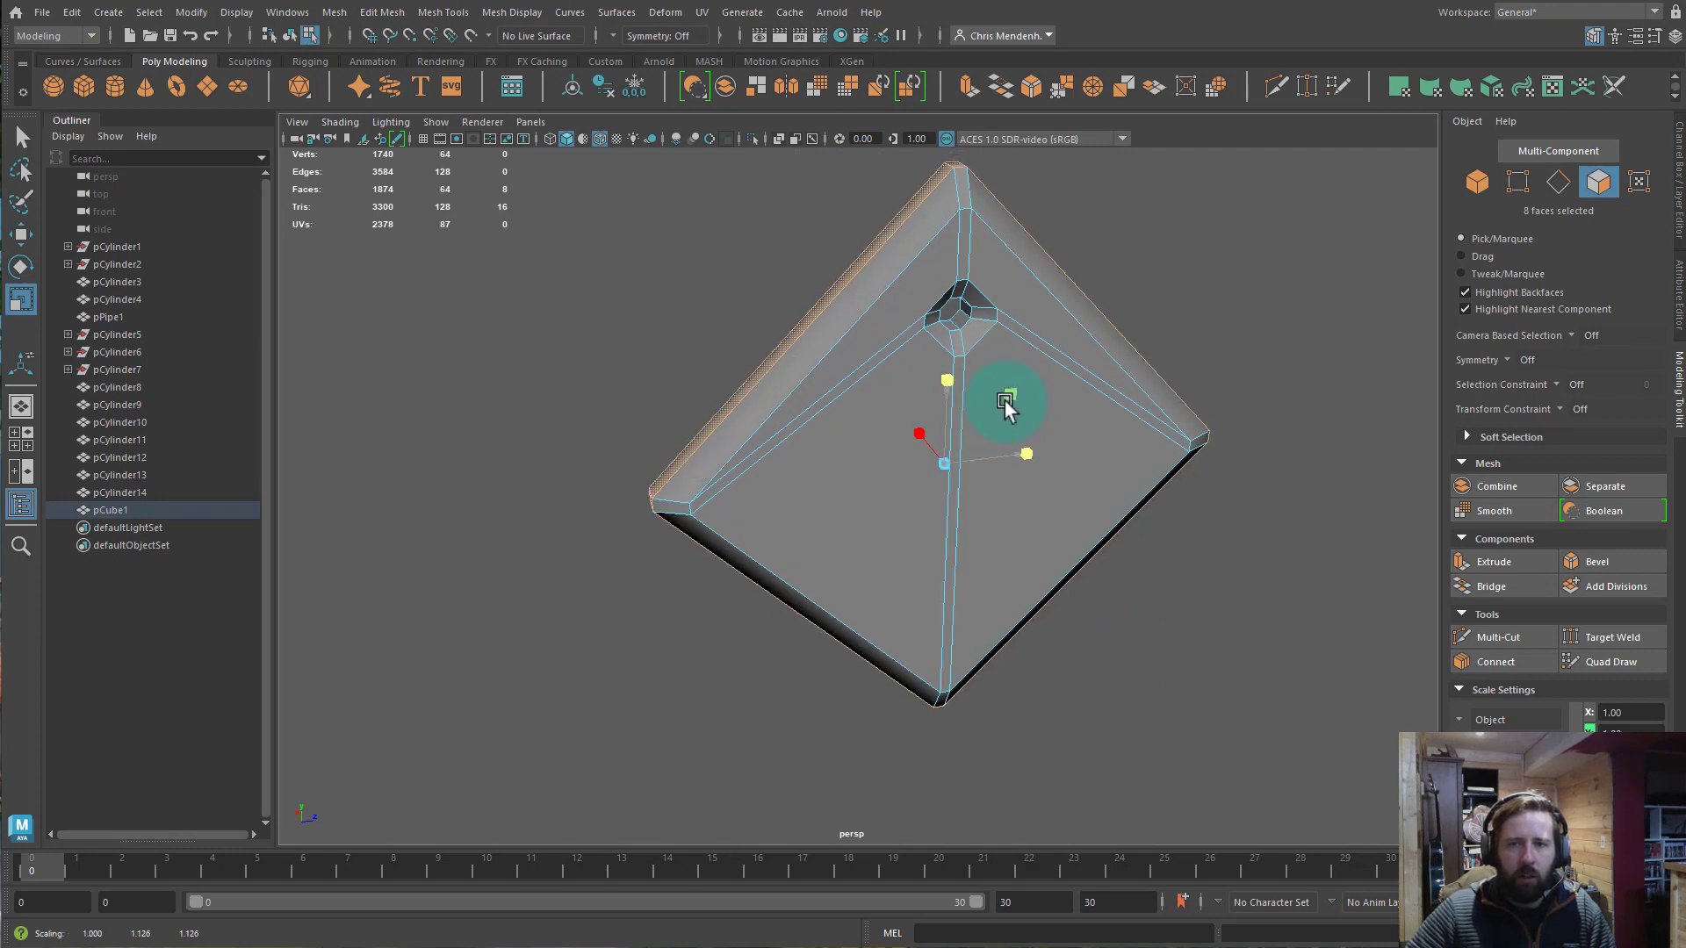
alt+right_drag(1186, 476, 965, 515)
alt+drag(964, 515, 924, 492)
right_drag(924, 491, 1018, 417)
click(1099, 482)
Examine how the plate, the tubes and the central striker disc sit together, and activate the Move tool.
alt+middle_drag(988, 389, 902, 573)
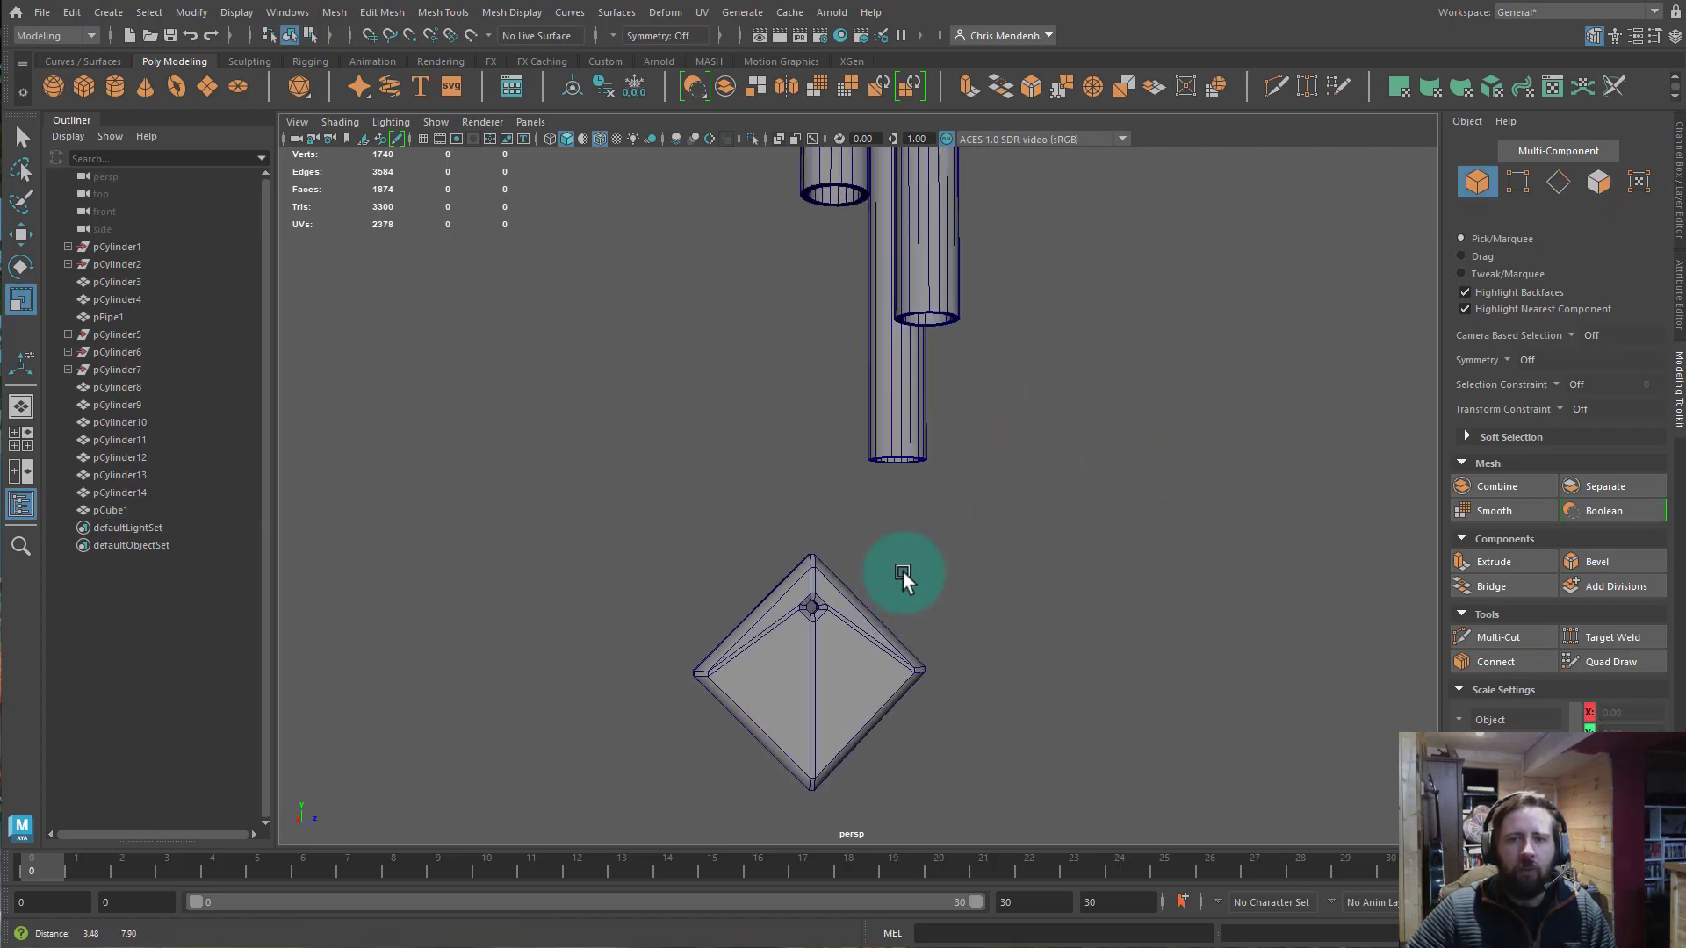
alt+drag(761, 513, 1050, 534)
alt+drag(1025, 509, 933, 456)
key(w)
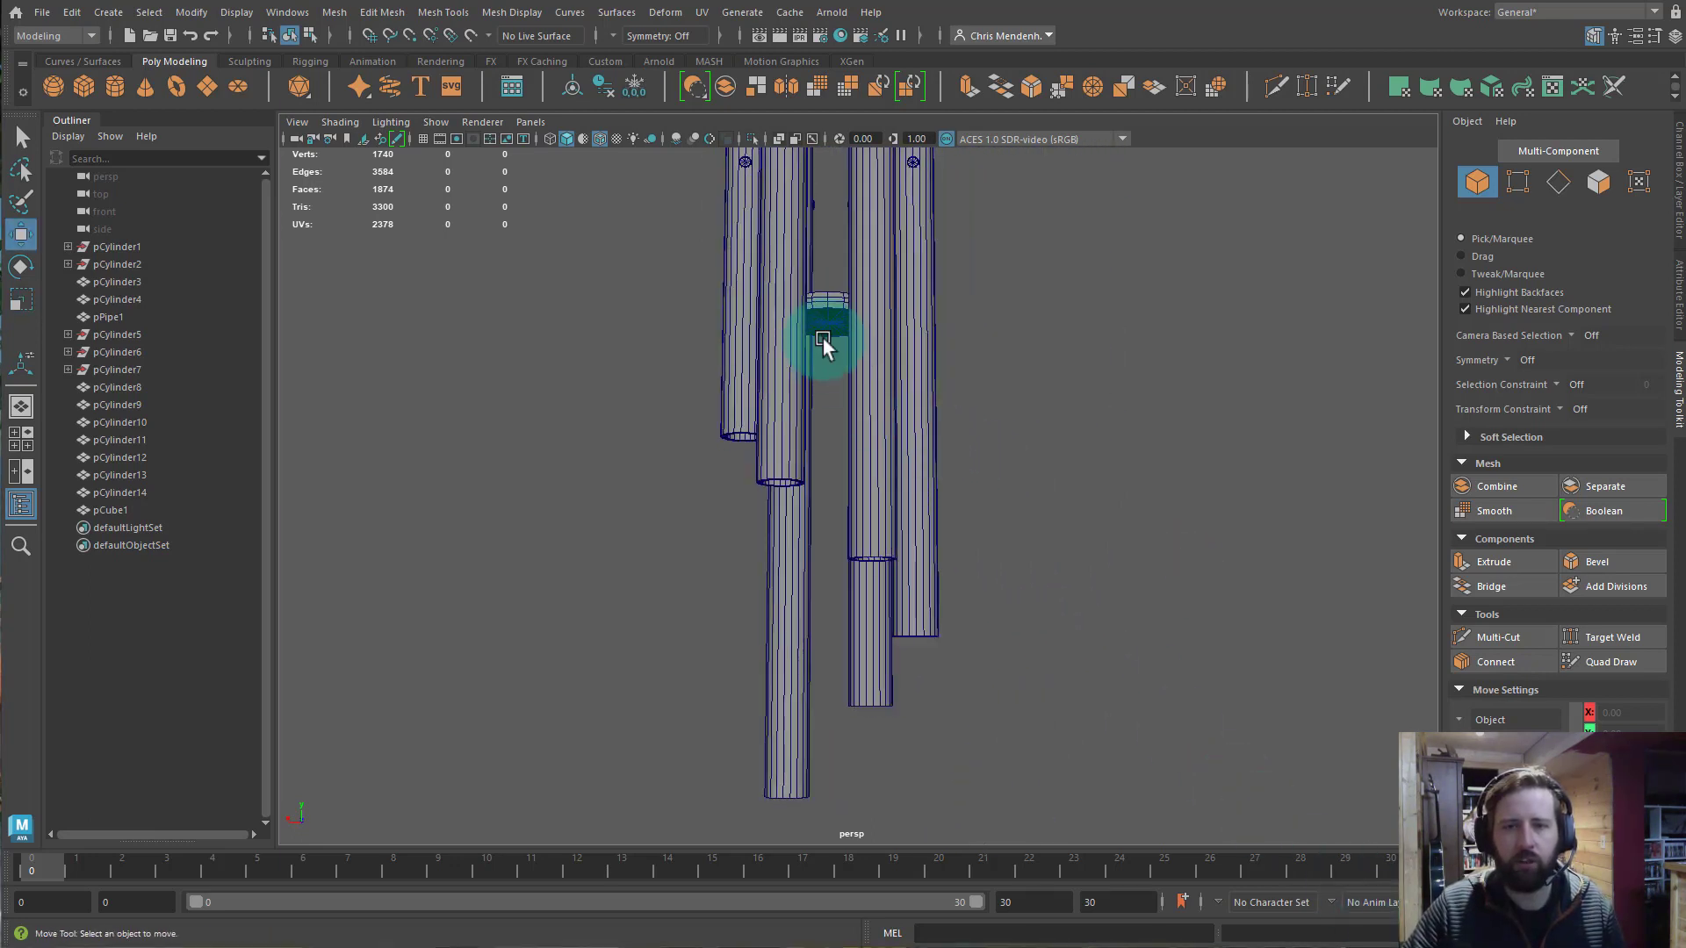
click(829, 326)
alt+middle_drag(997, 457, 1019, 105)
shift+click(859, 527)
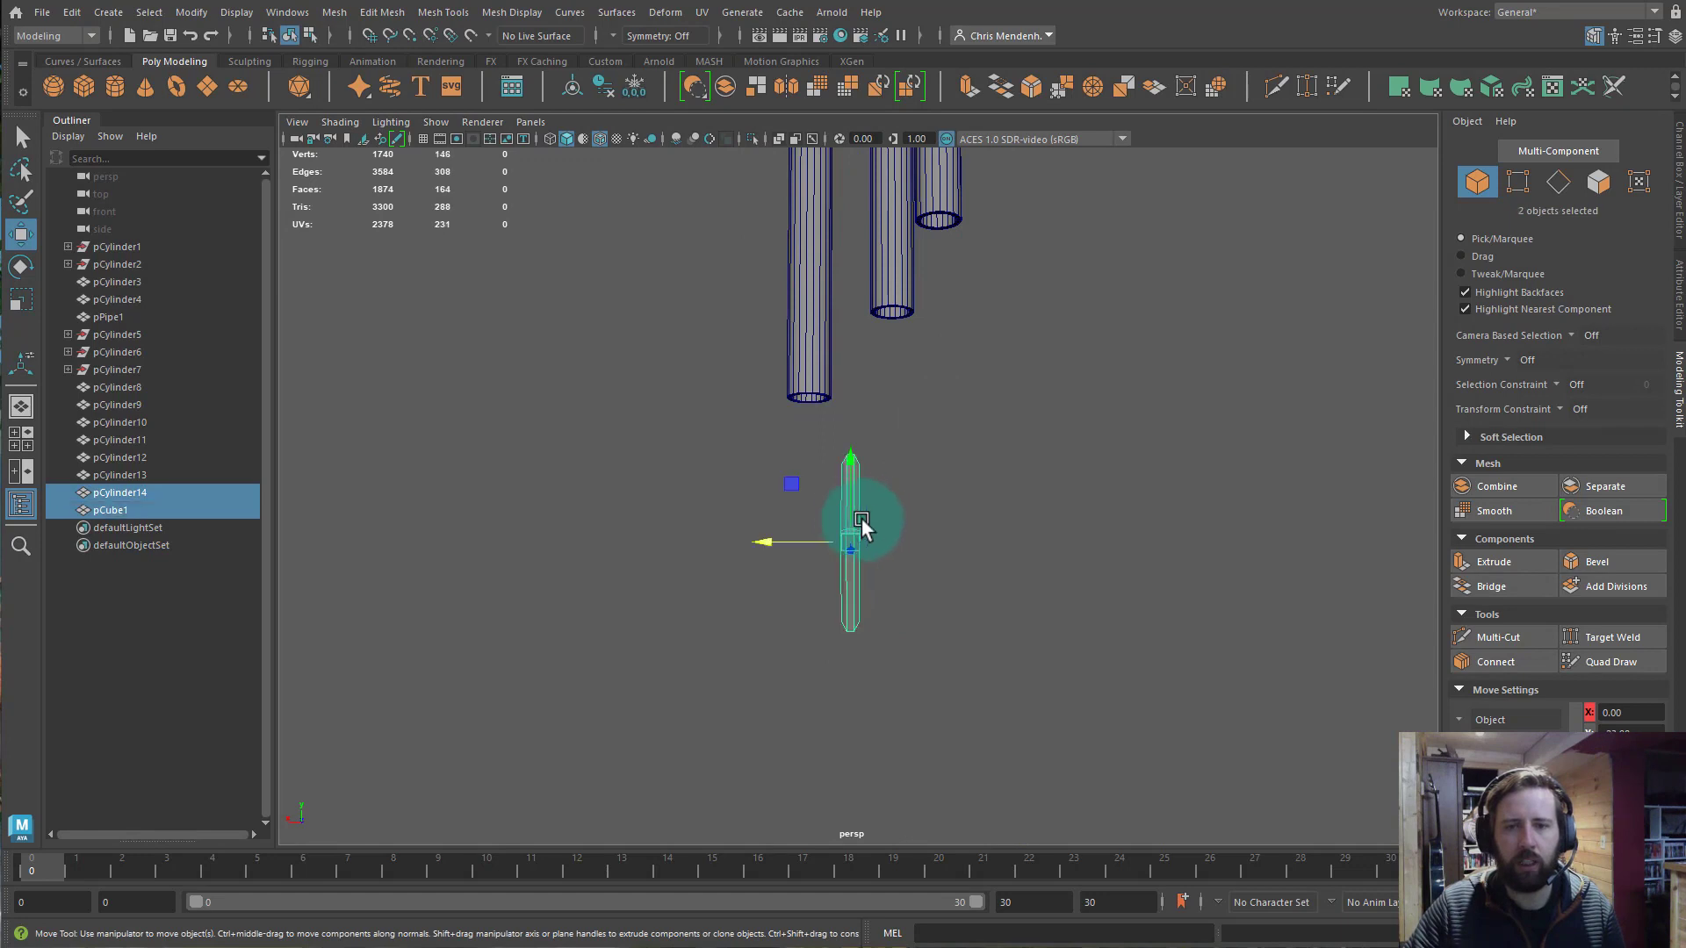
alt+middle_drag(963, 485, 955, 756)
alt+drag(952, 461, 915, 449)
click(1077, 419)
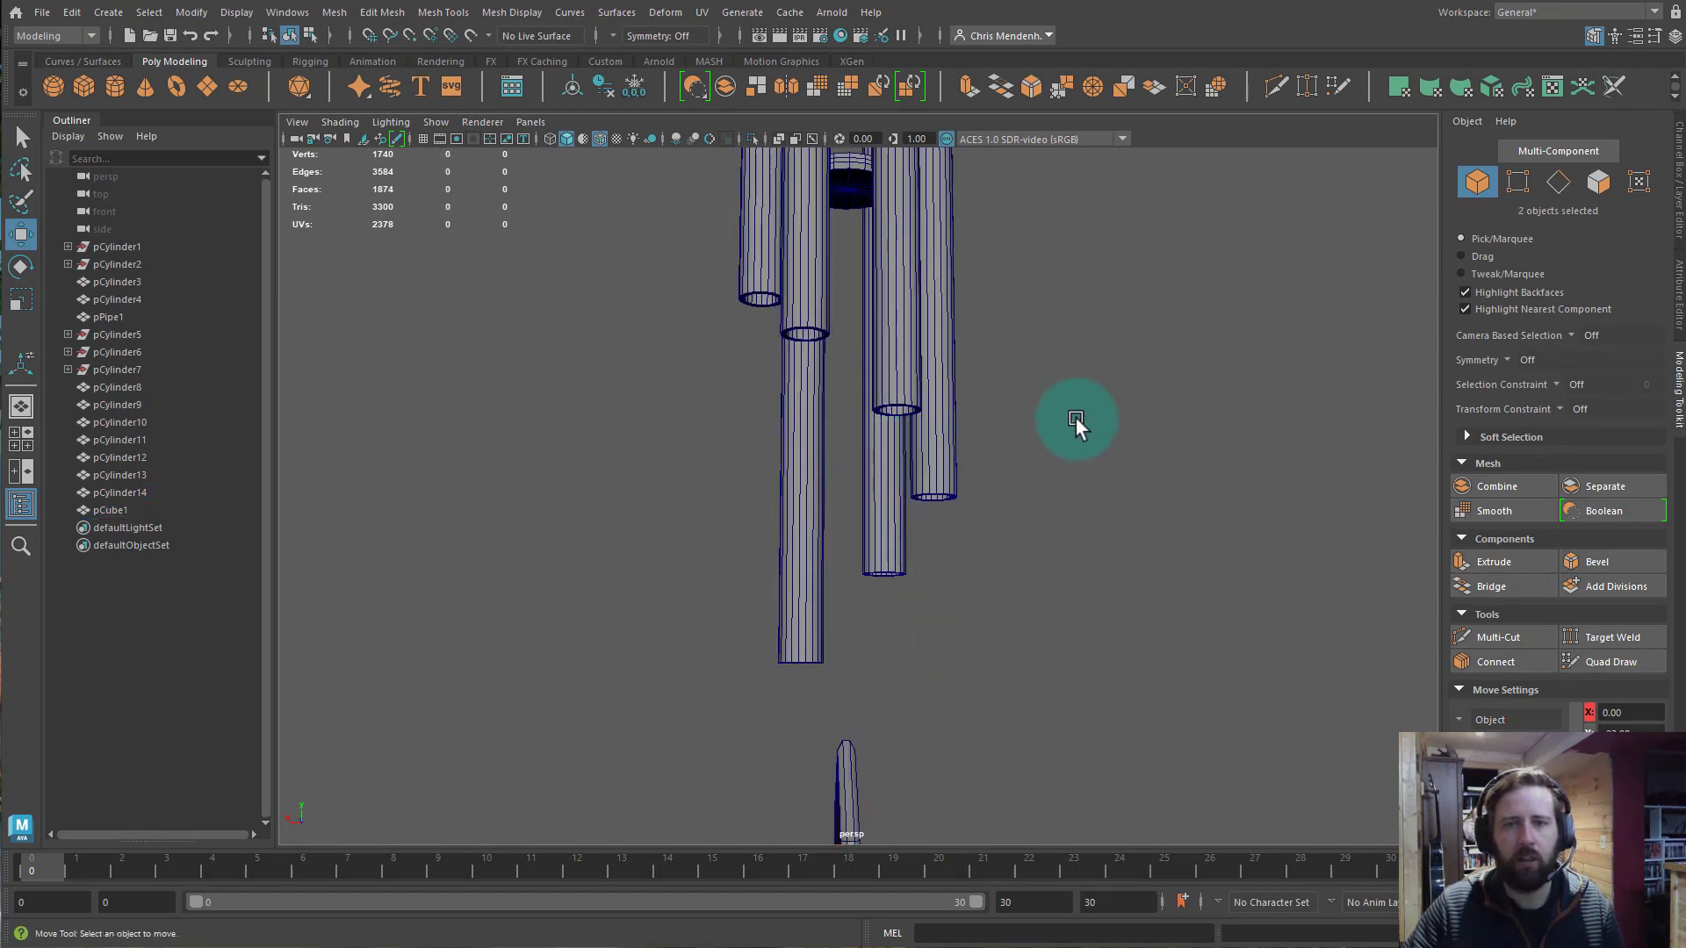
Create a polygon cube and scale it uniformly to about 0.33.
click(83, 85)
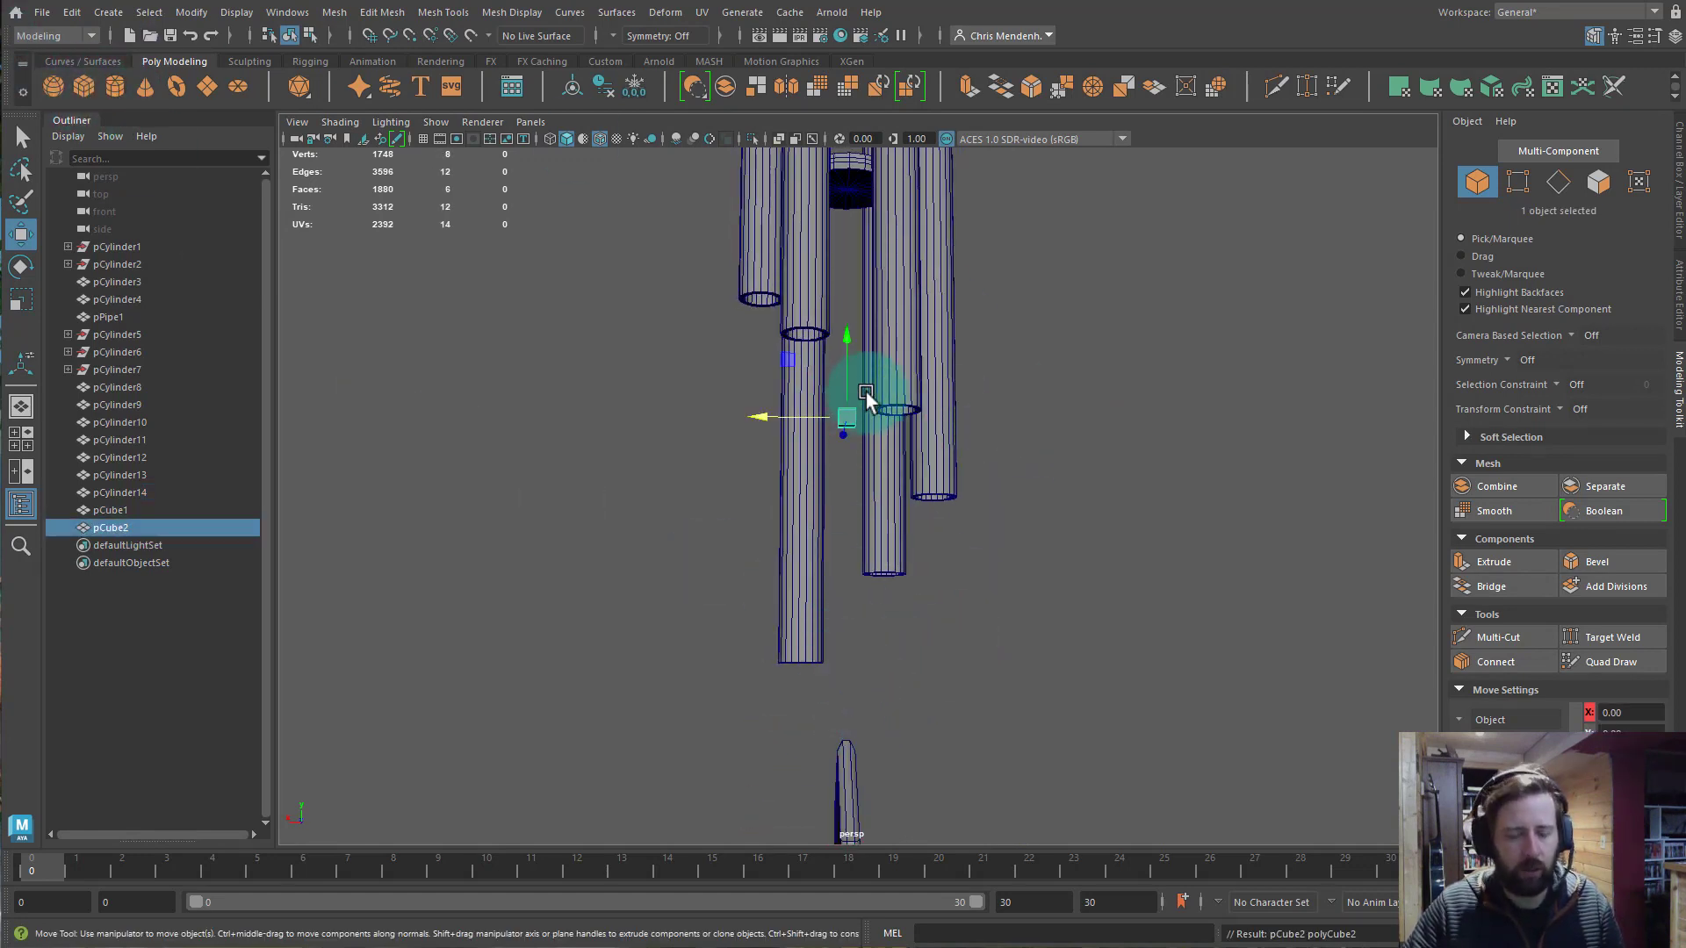
key(r)
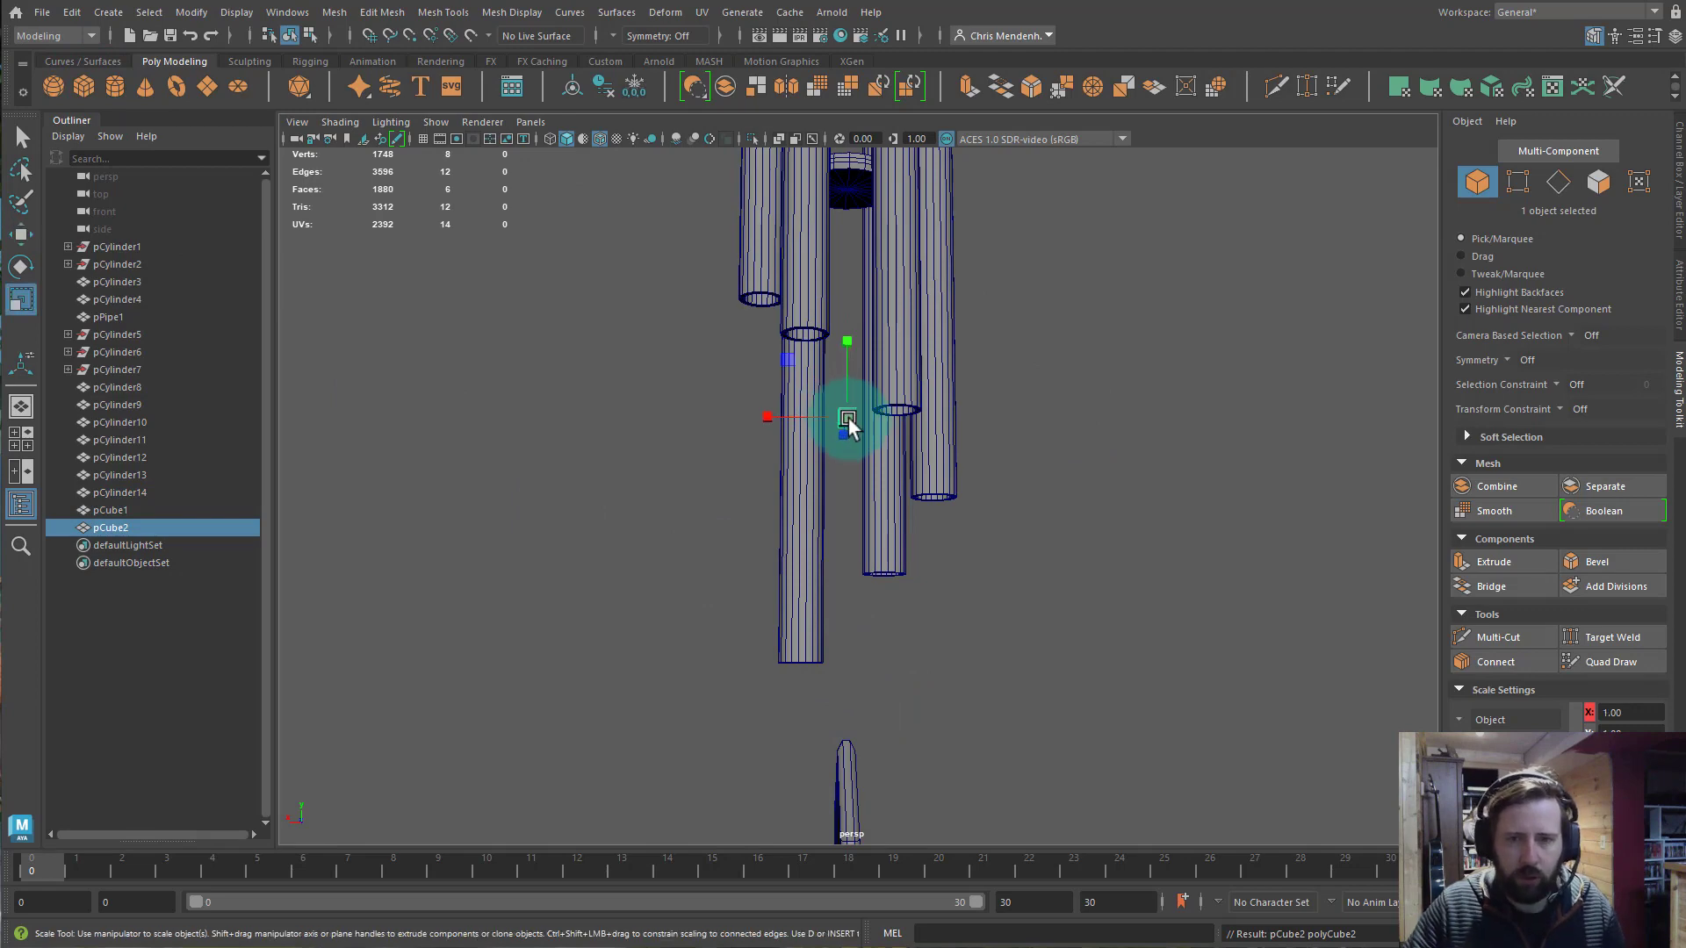
drag(845, 418, 840, 427)
key(f)
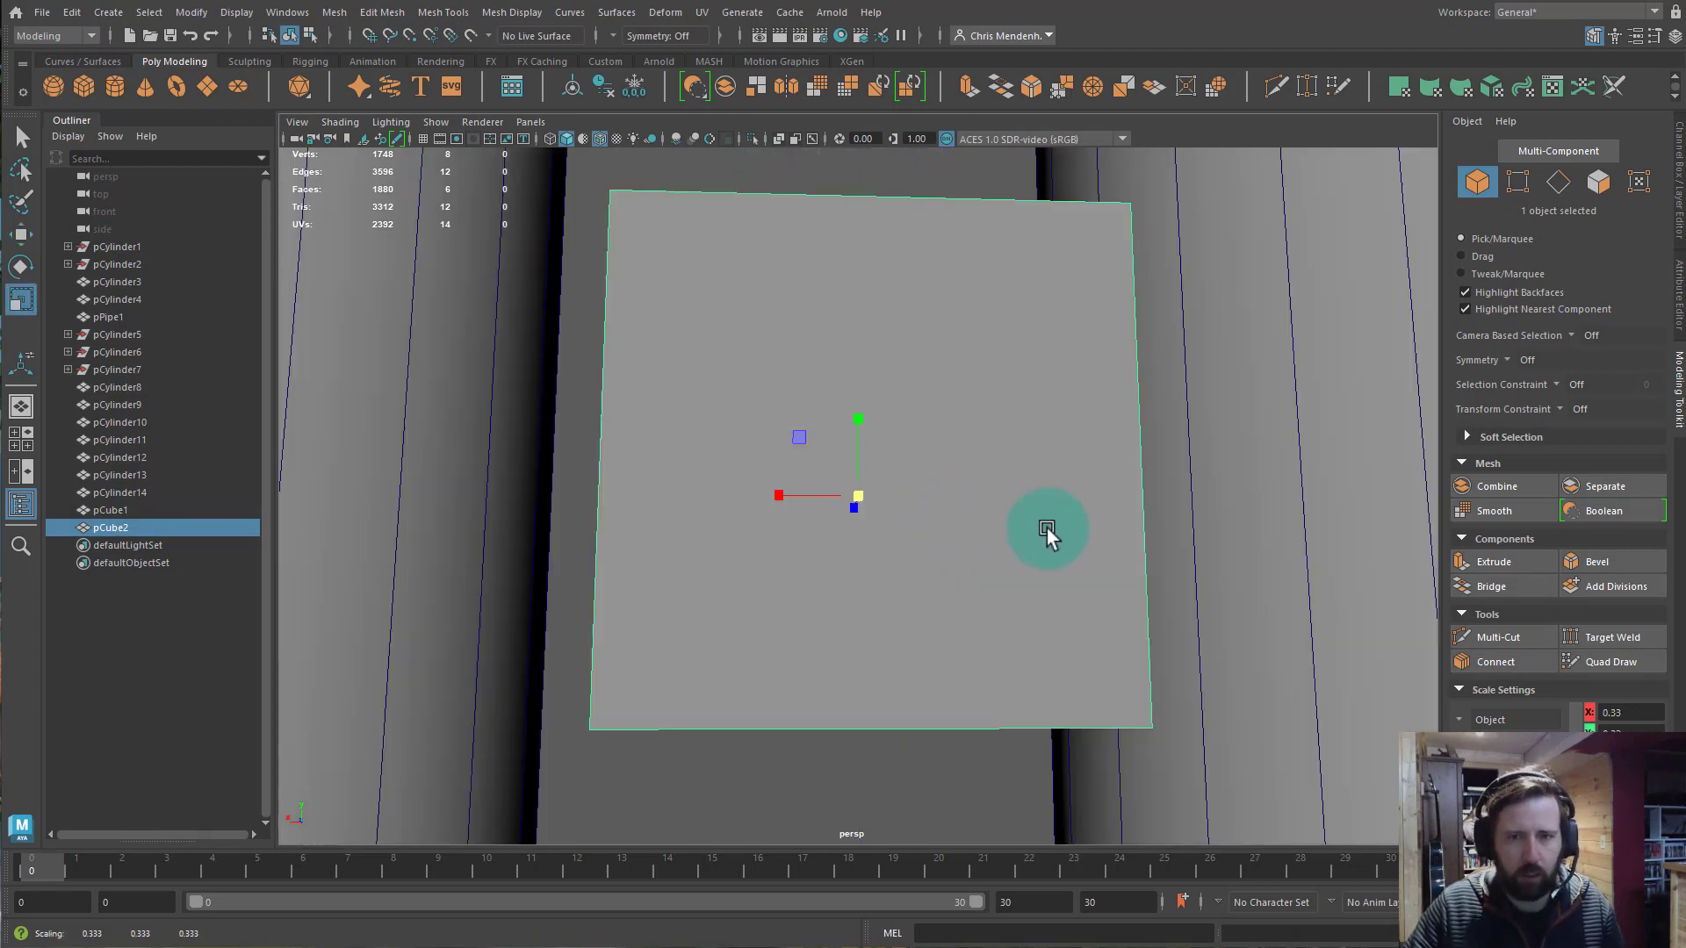
Move the small cube up along Y to the underside of the striker disc between the chime tubes.
alt+right_drag(1047, 529, 526, 395)
alt+right_drag(848, 480, 1203, 518)
alt+drag(988, 531, 929, 486)
key(w)
drag(857, 411, 871, 118)
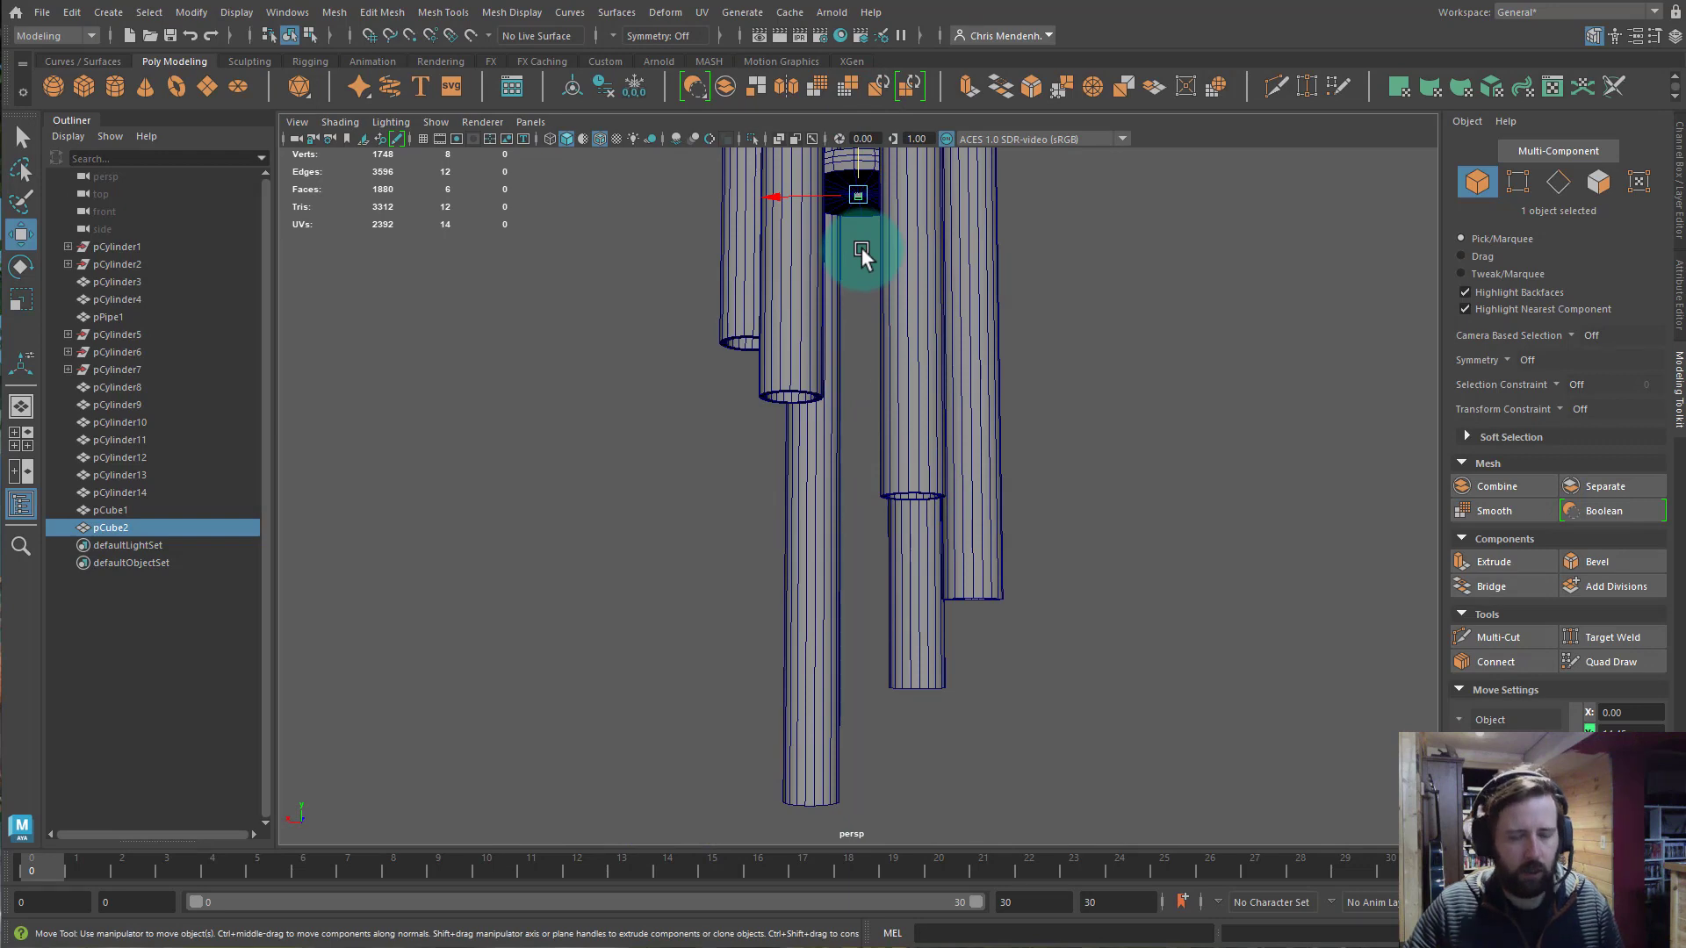
Select the small cube's bottom face and move it down to the diamond-shaped sail, stretching the cube into a long bar.
key(f)
alt+middle_drag(912, 541, 870, 281)
alt+right_drag(870, 281, 856, 499)
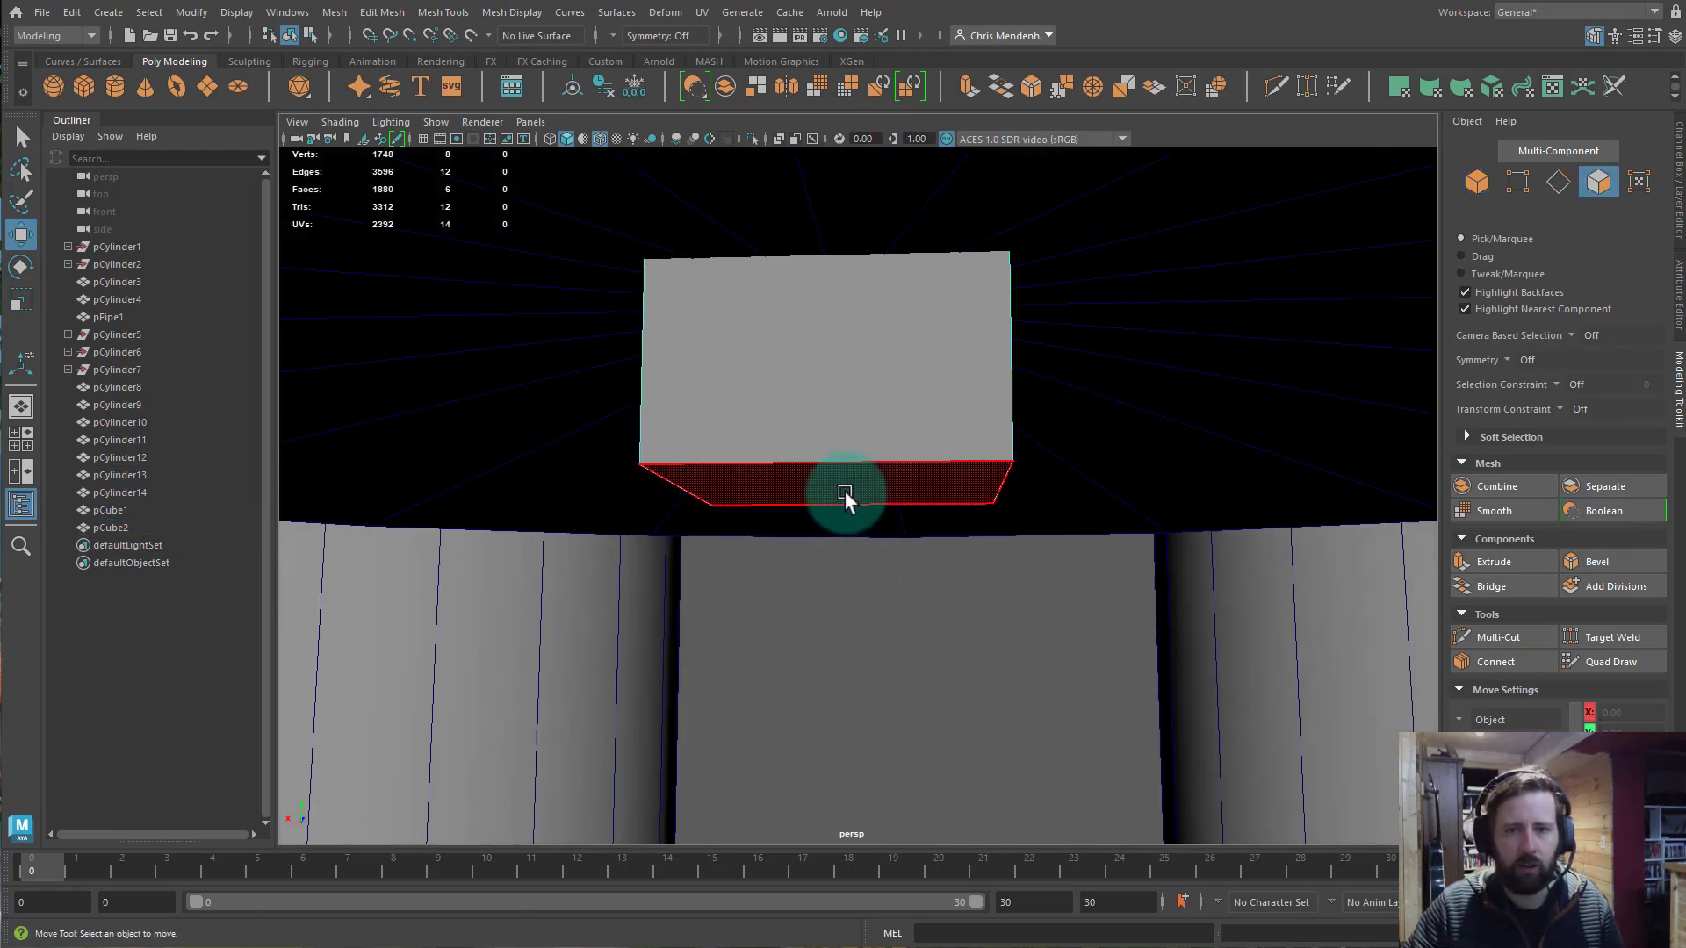
click(846, 496)
scroll(1018, 563, down, 3)
scroll(1015, 567, down, 5)
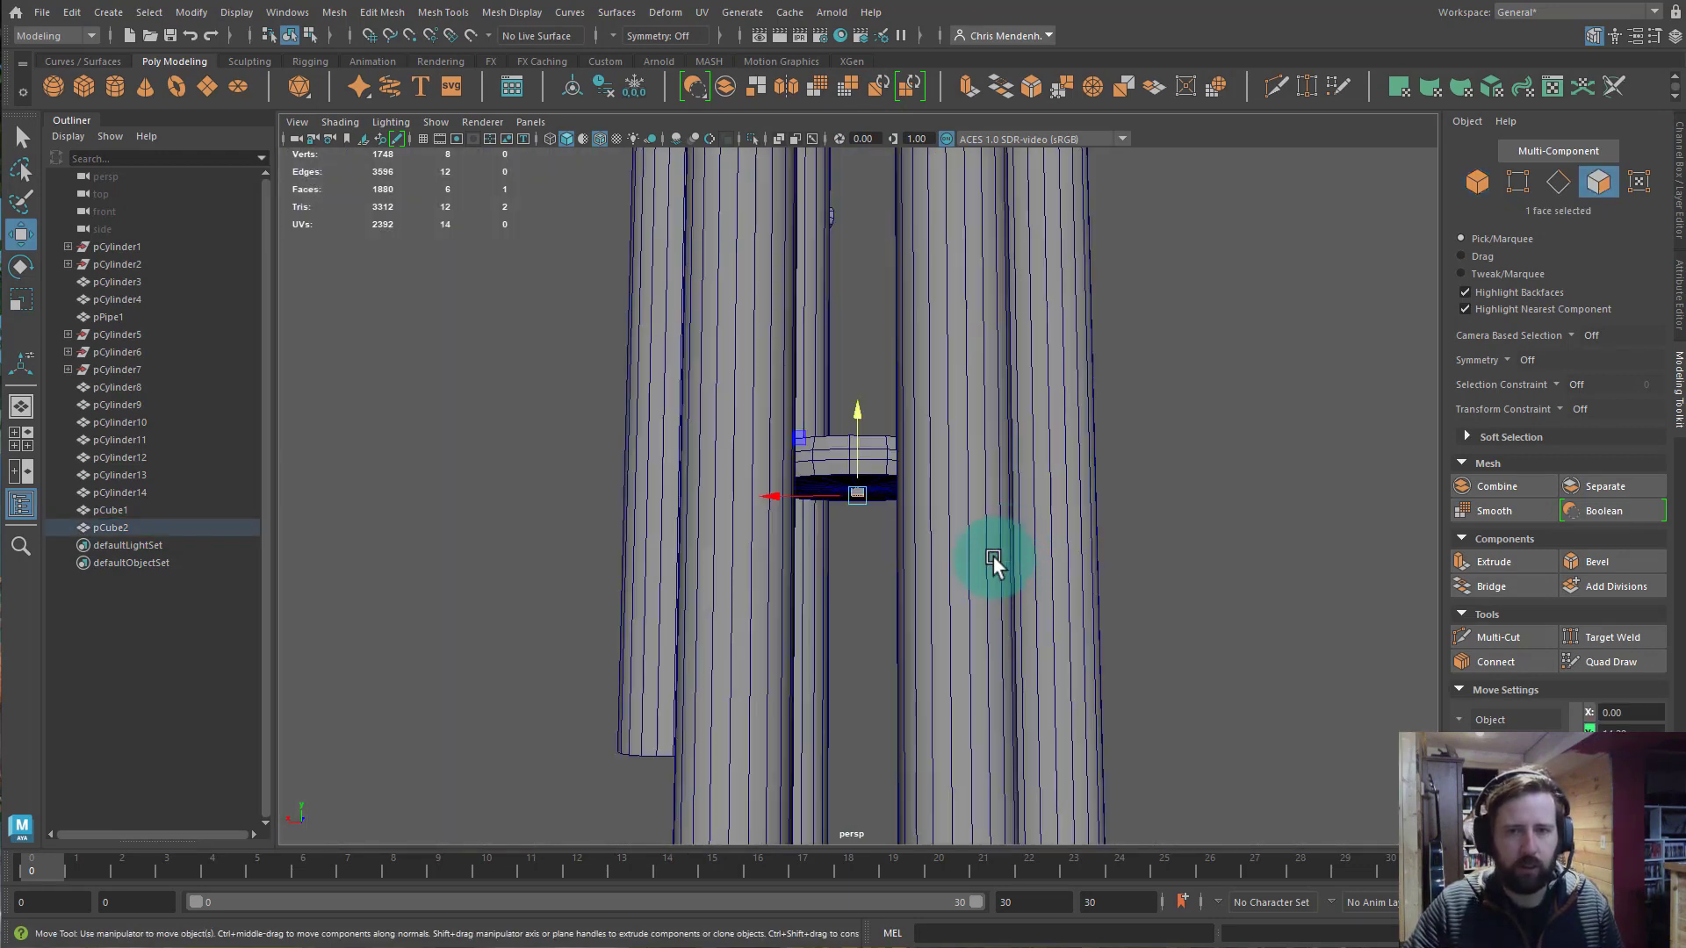
drag(858, 425, 859, 545)
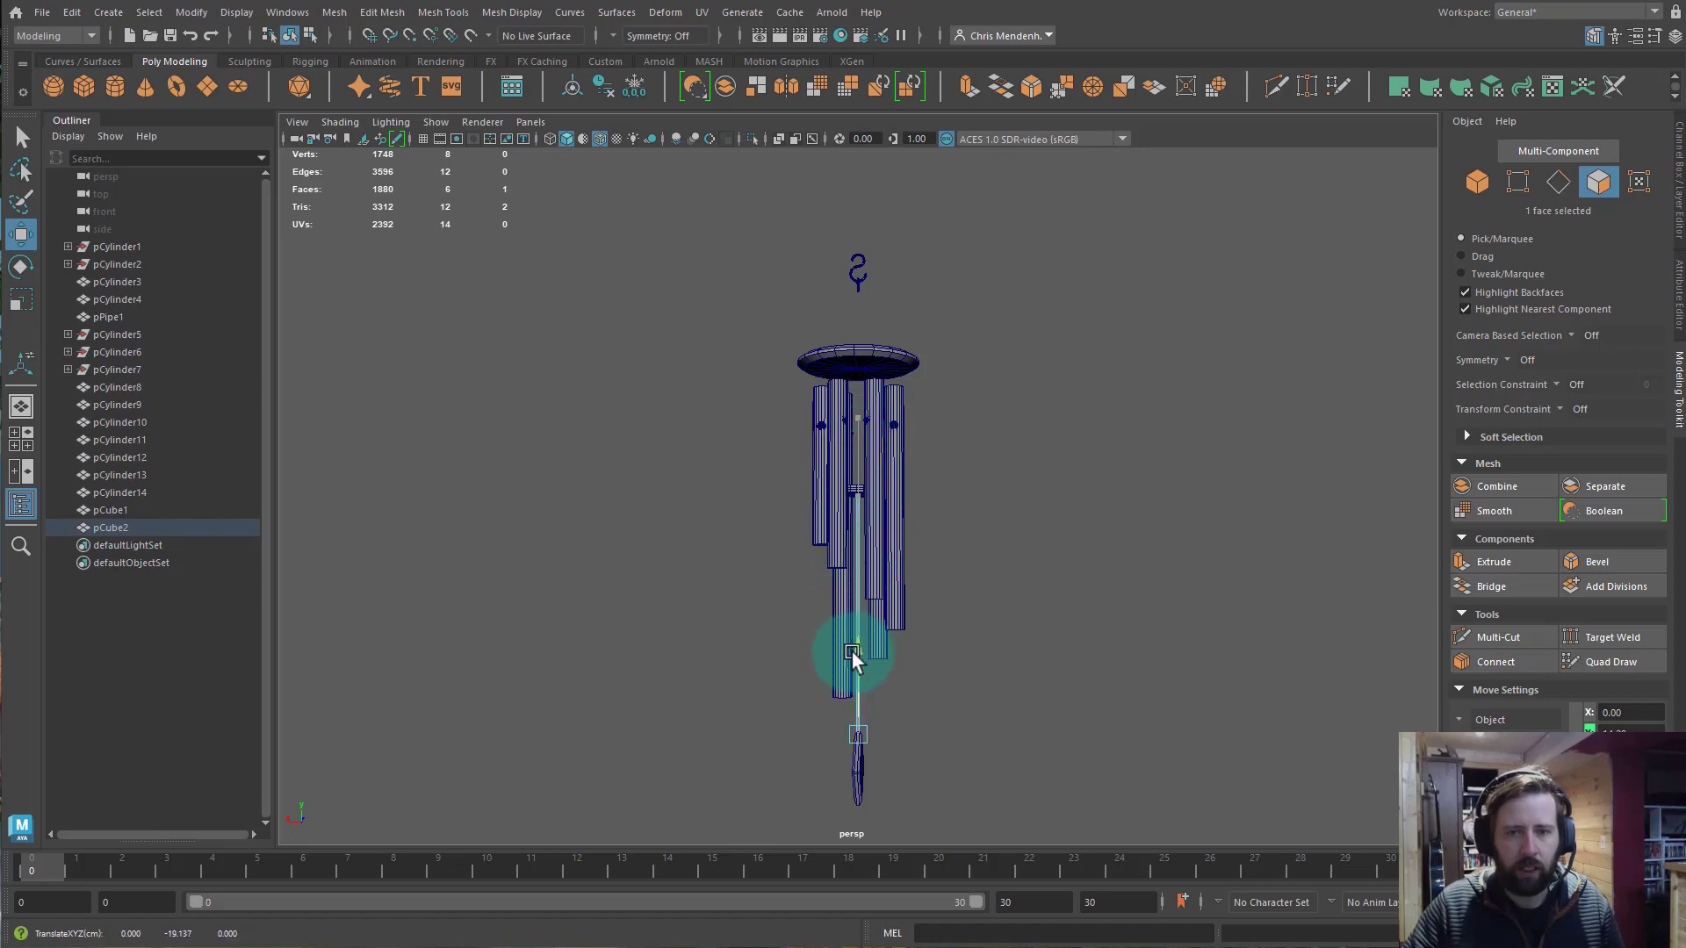
key(f)
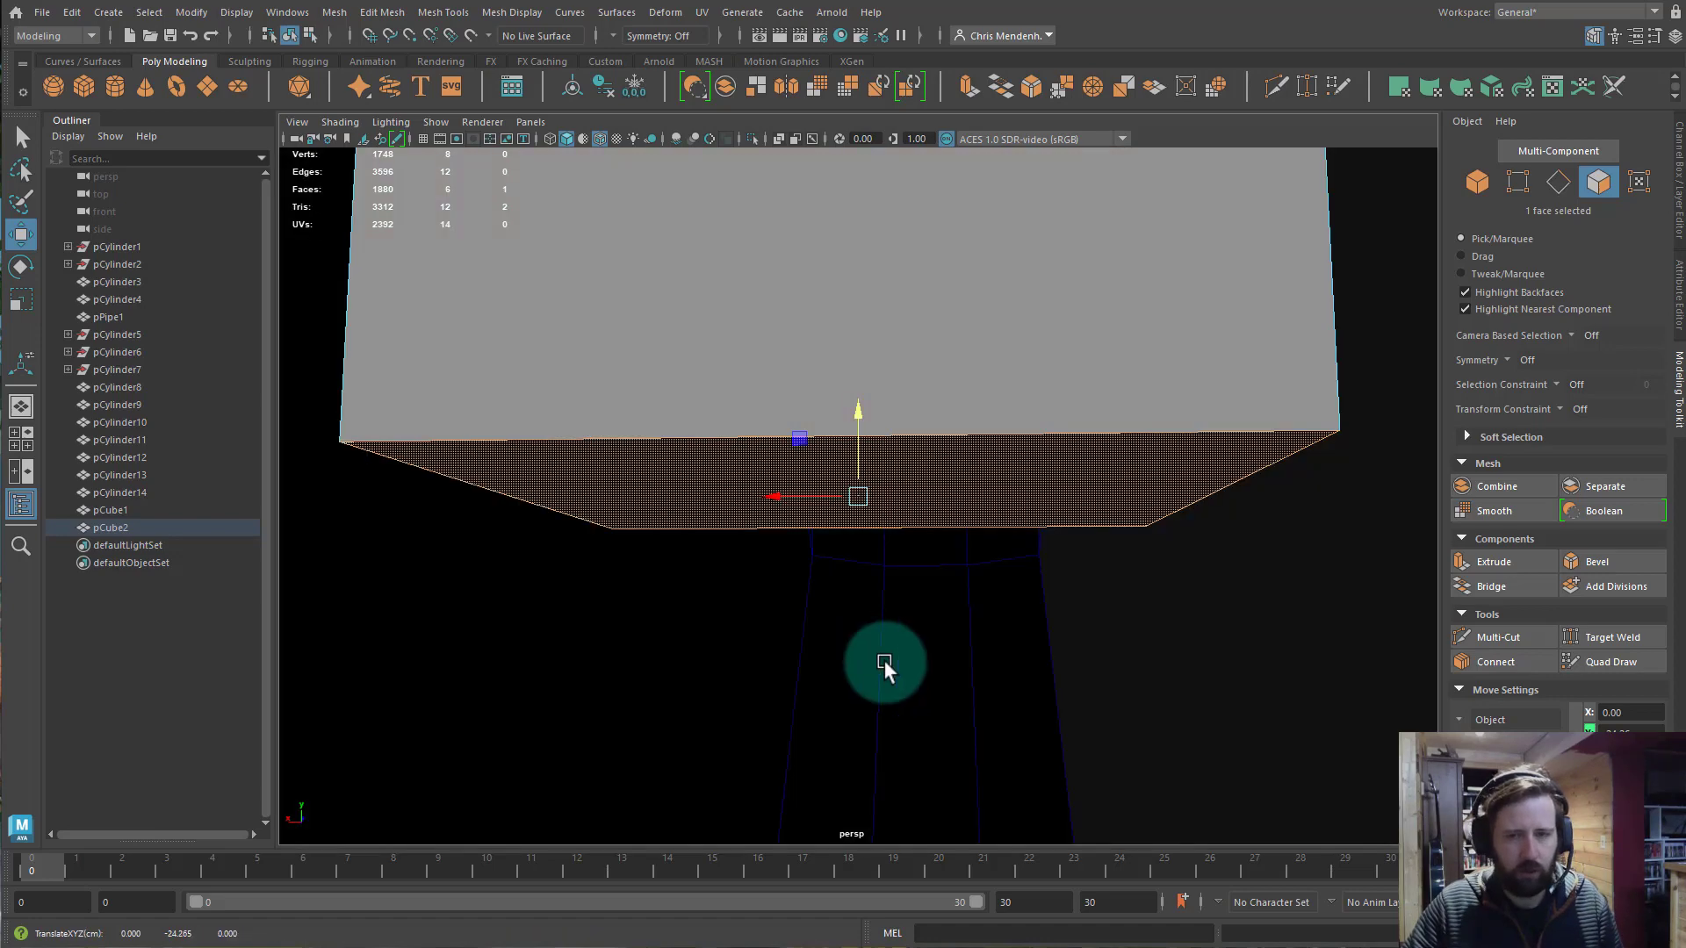
Raise the bar's lower face to the height of the sail's hole and undo the trial sideways offset.
alt+drag(834, 560, 788, 523)
scroll(789, 523, down, 10)
scroll(730, 502, down, 1)
alt+middle_drag(912, 469, 880, 660)
drag(825, 606, 808, 295)
alt+drag(829, 399, 656, 377)
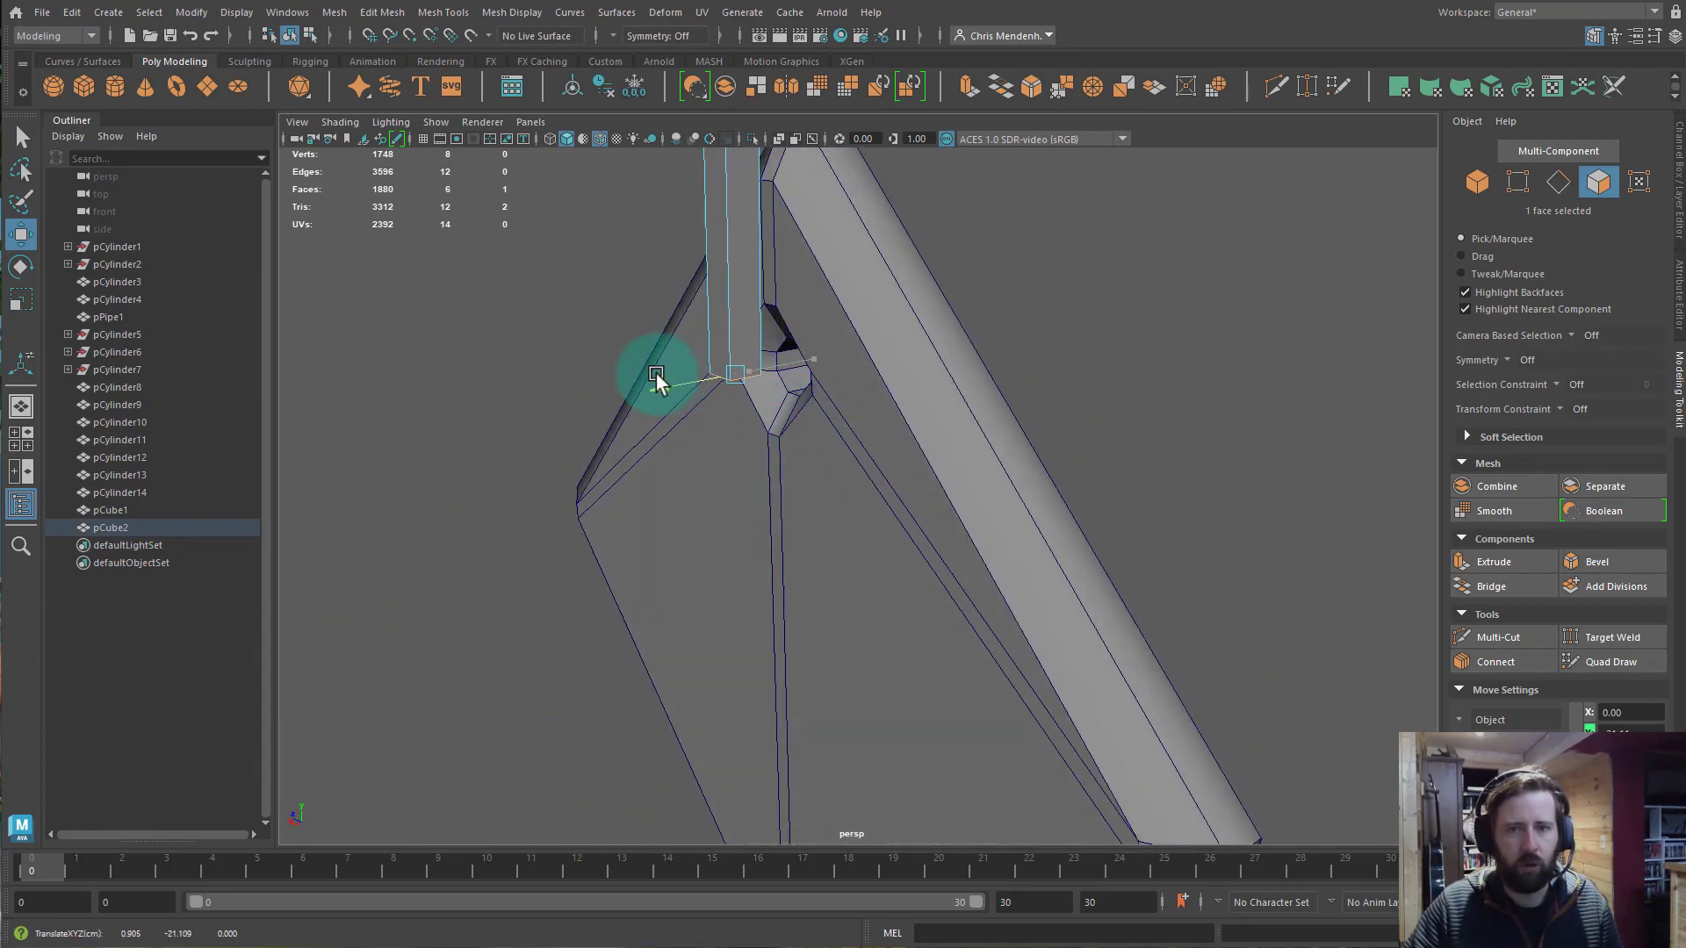
scroll(968, 355, down, 5)
alt+drag(967, 356, 940, 335)
alt+right_drag(939, 336, 500, 263)
alt+middle_drag(870, 367, 839, 513)
alt+right_drag(840, 513, 1129, 534)
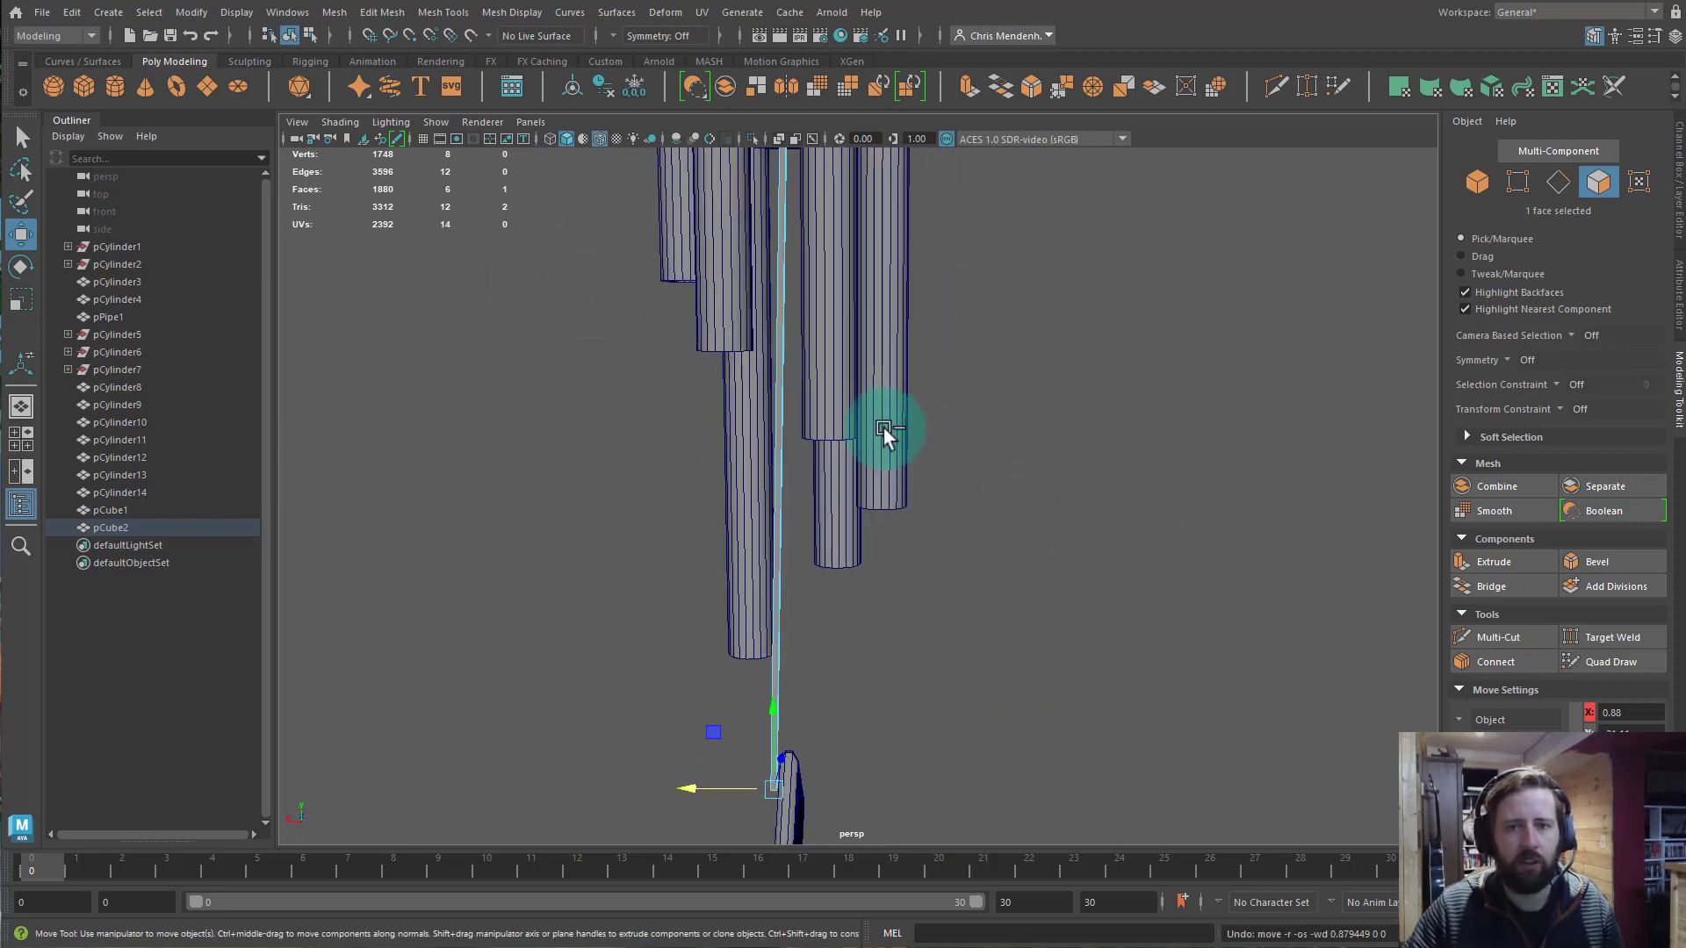
key(ctrl+z)
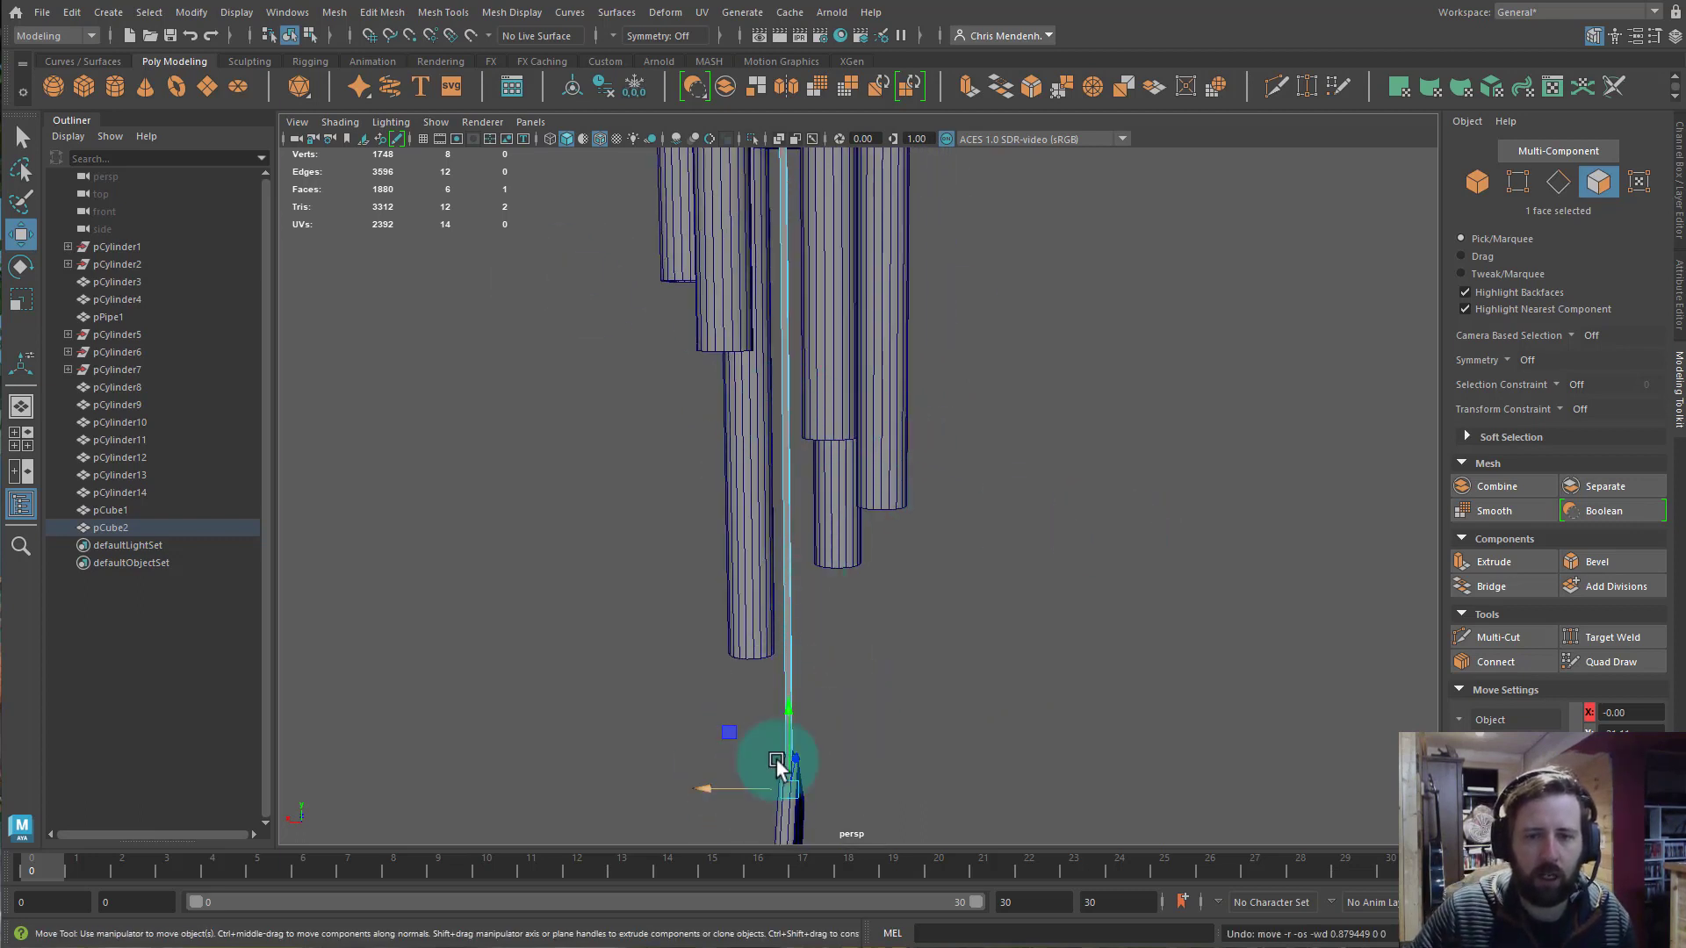
Thin the whole bar into a cord by scaling it to about 0.14 in X and Z only.
right_drag(792, 561, 807, 557)
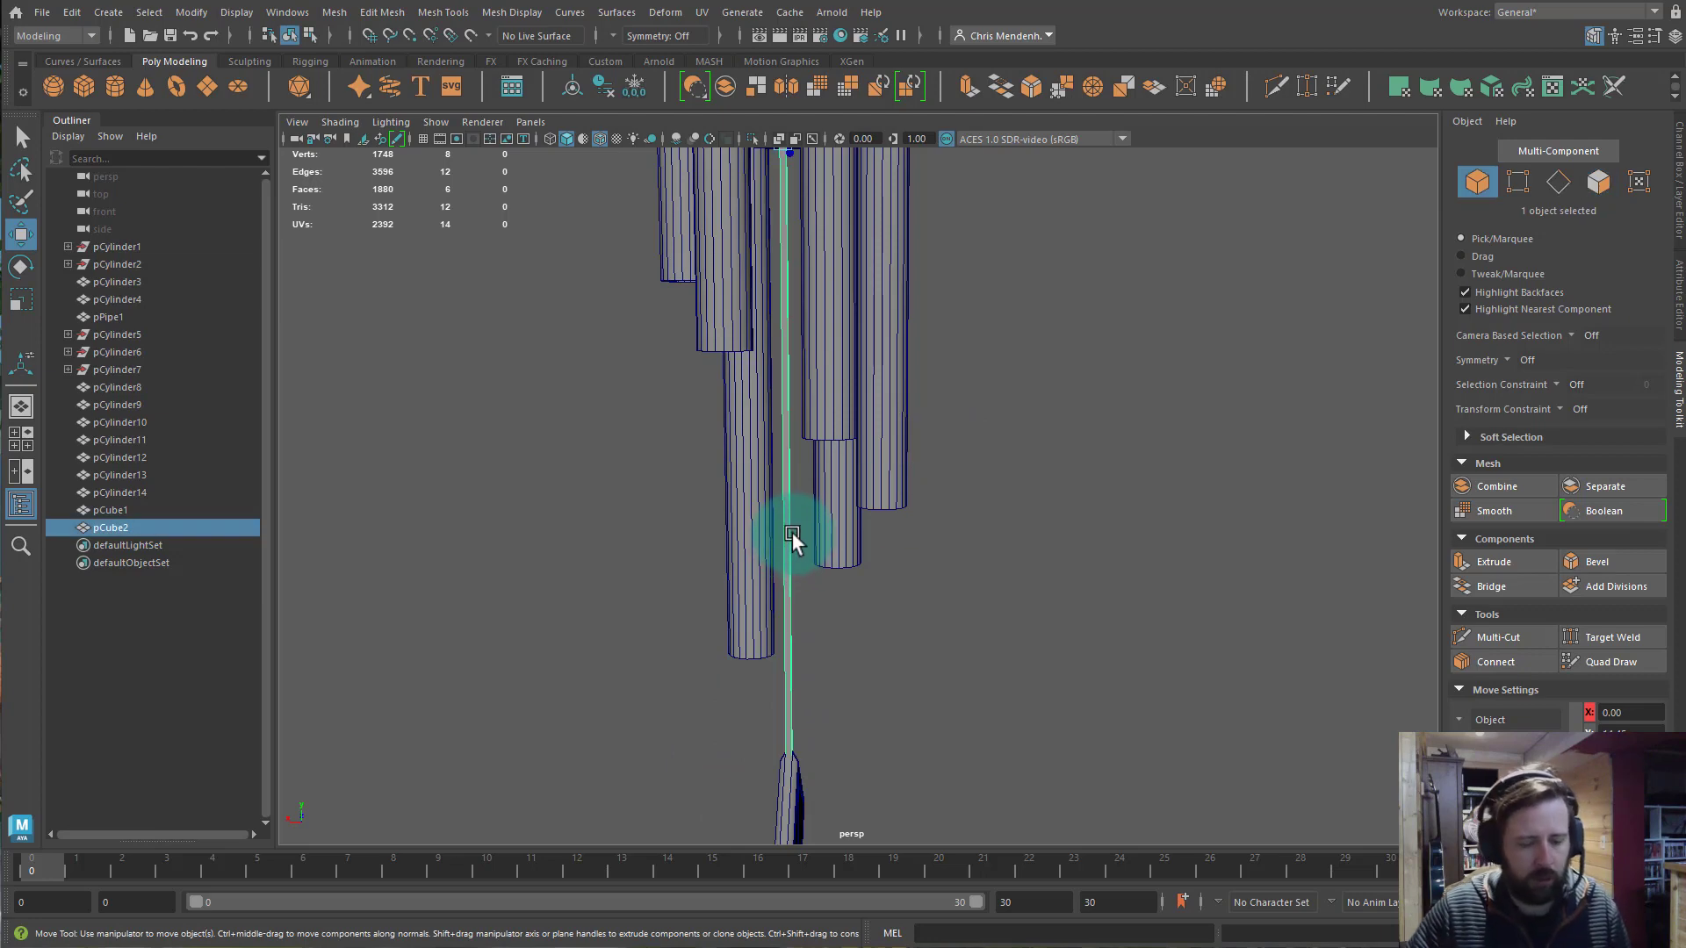
key(r)
alt+drag(848, 566, 736, 344)
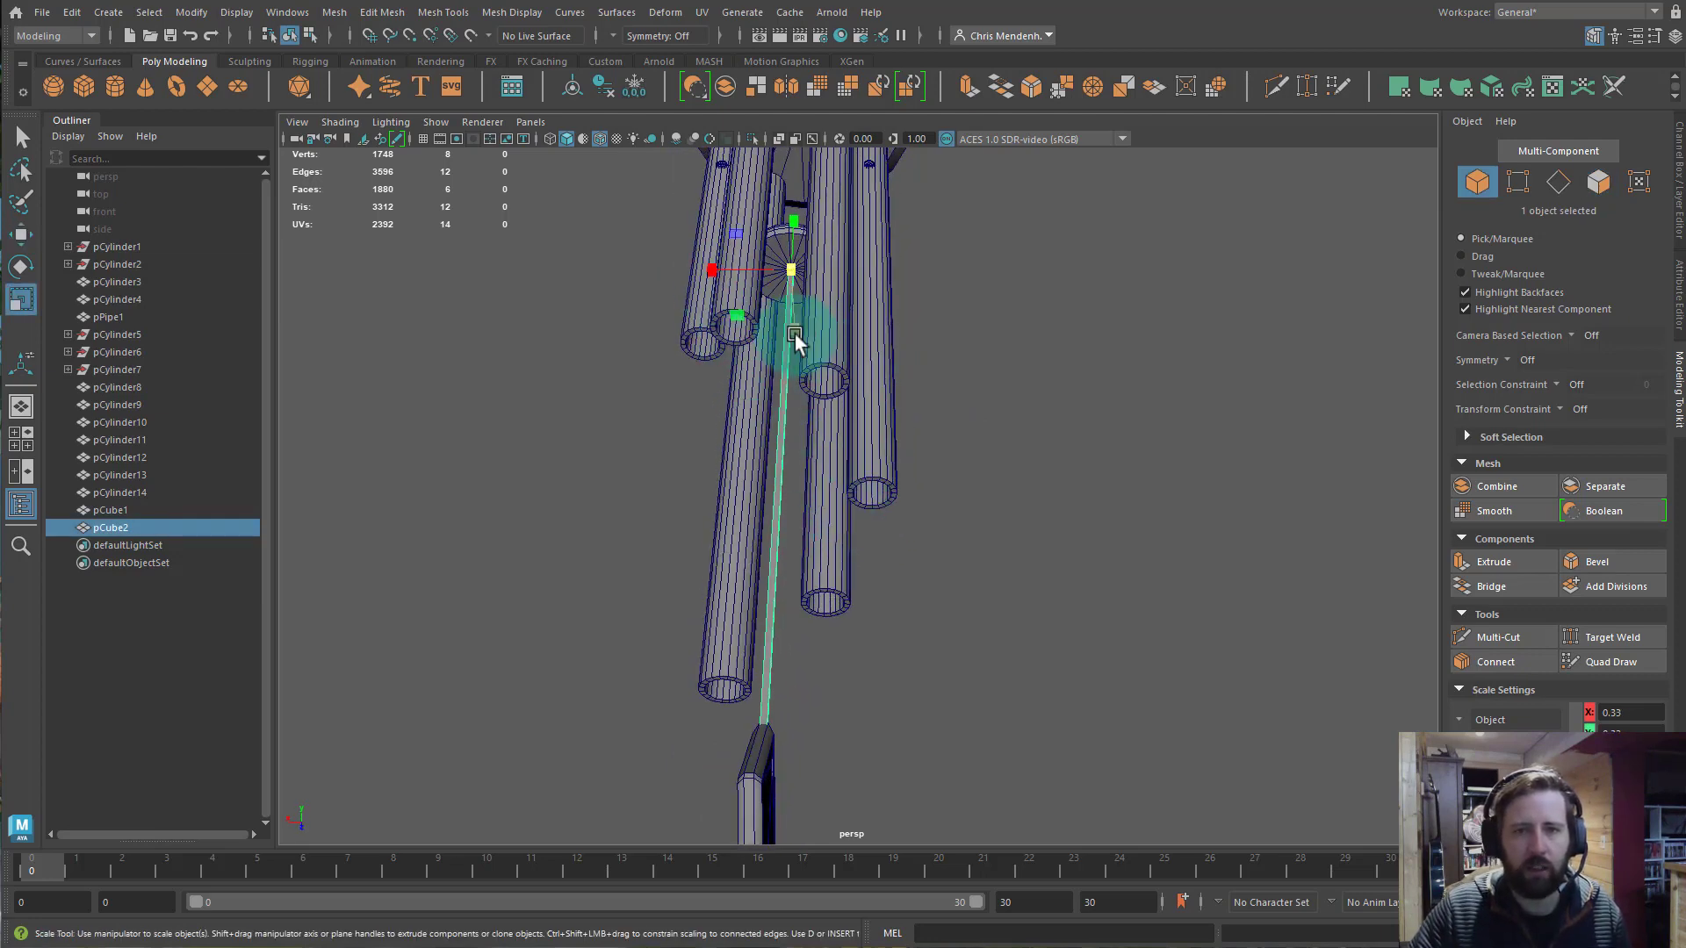
drag(735, 323, 735, 323)
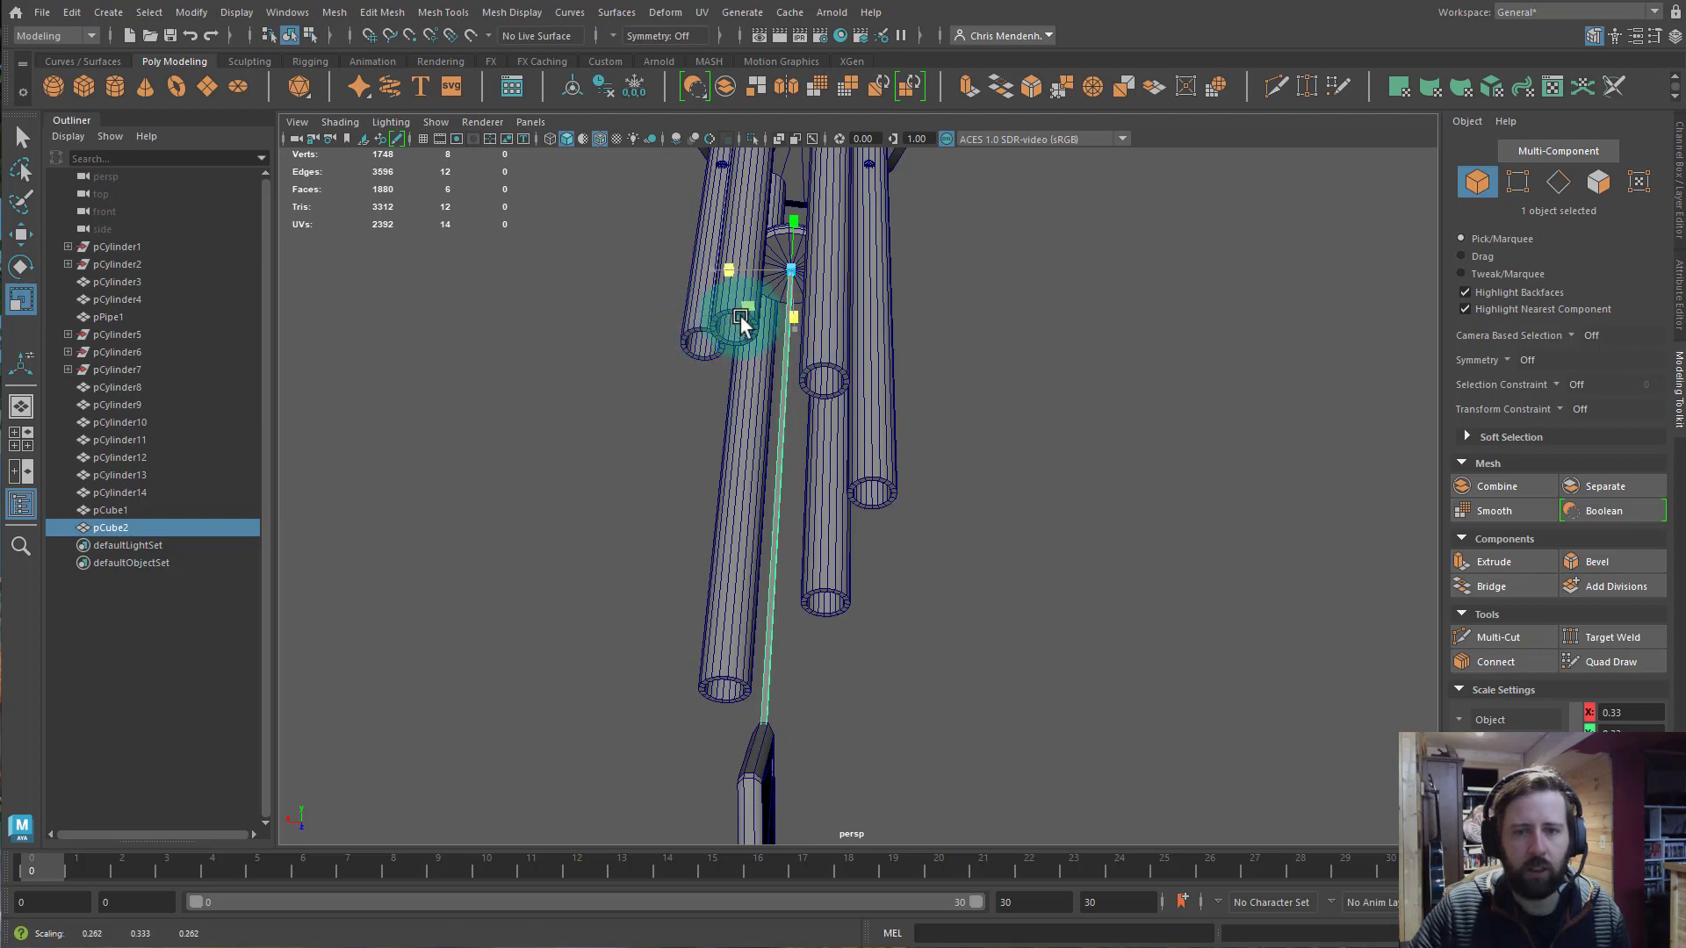
middle_drag(745, 313, 756, 313)
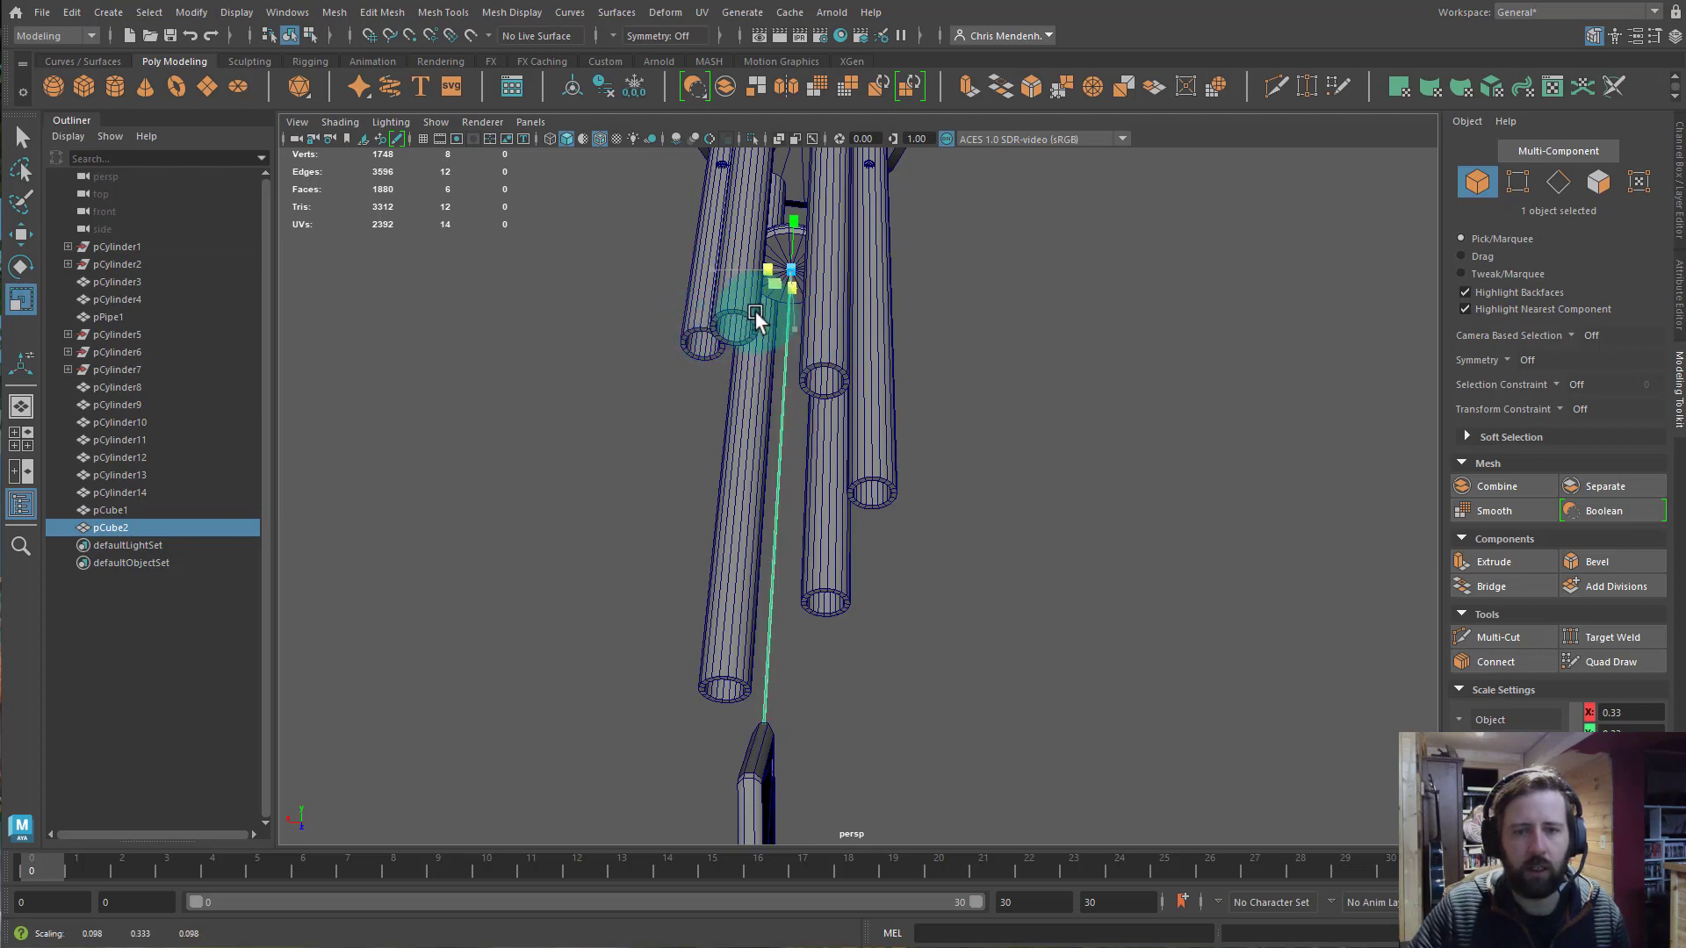
alt+drag(737, 367, 792, 571)
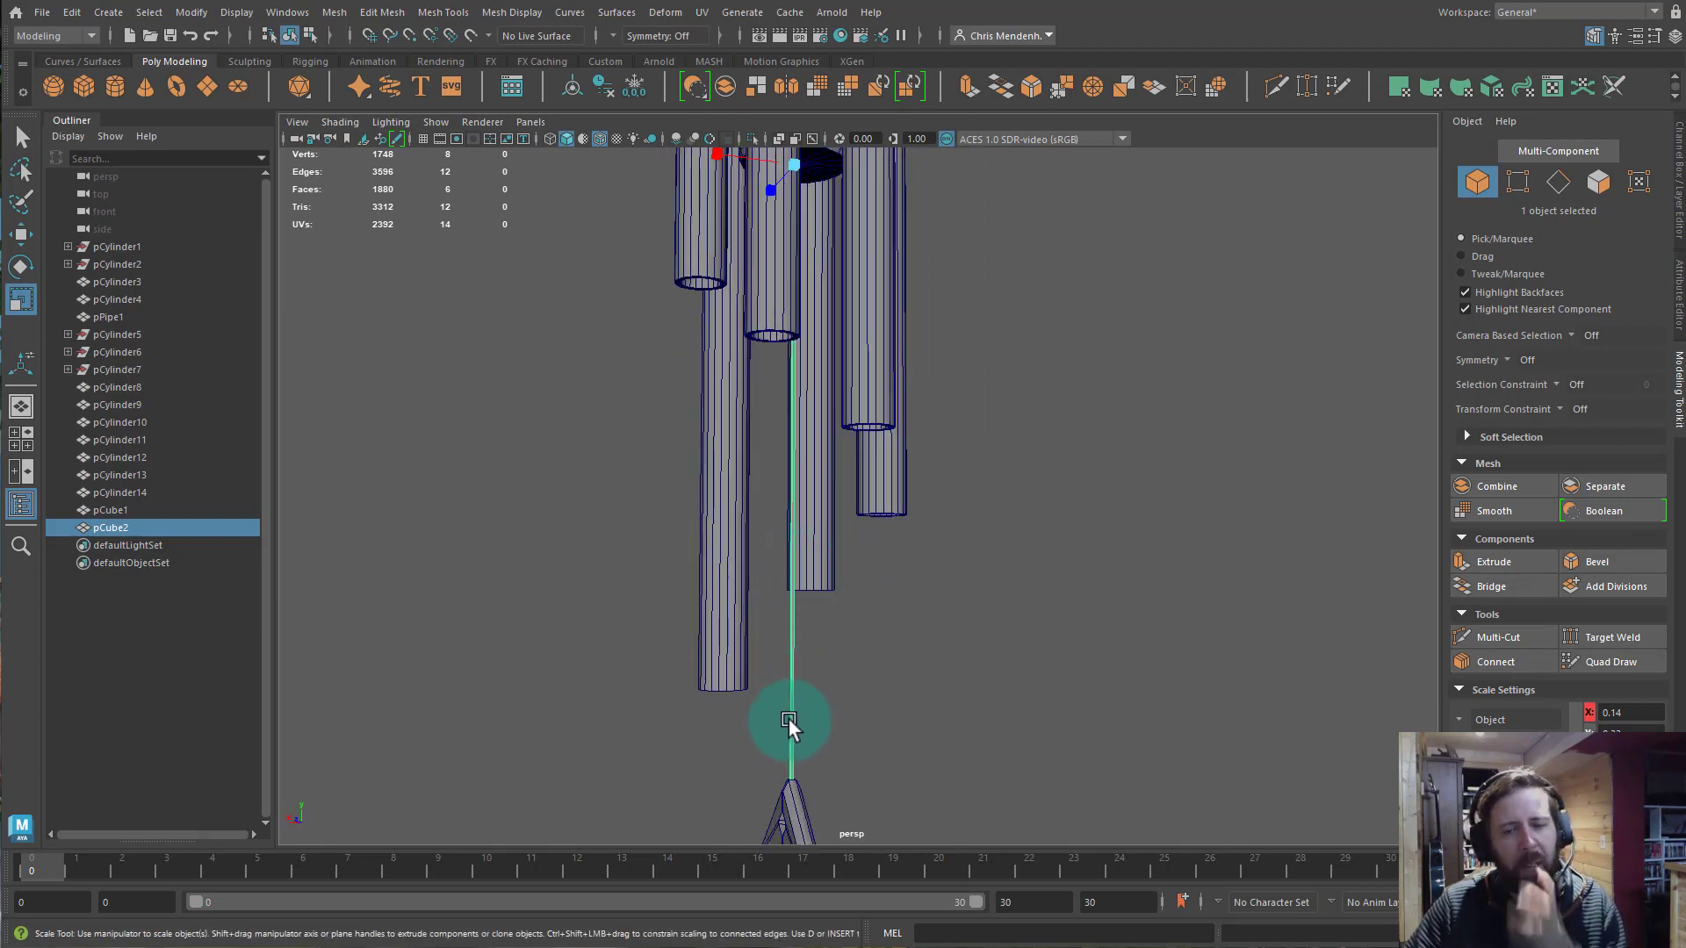
Select the cord's four lower vertices and move them sideways along X by about 0.69, toward one side of the sail.
alt+drag(801, 748, 788, 687)
right_drag(798, 653, 735, 602)
alt+drag(735, 602, 813, 567)
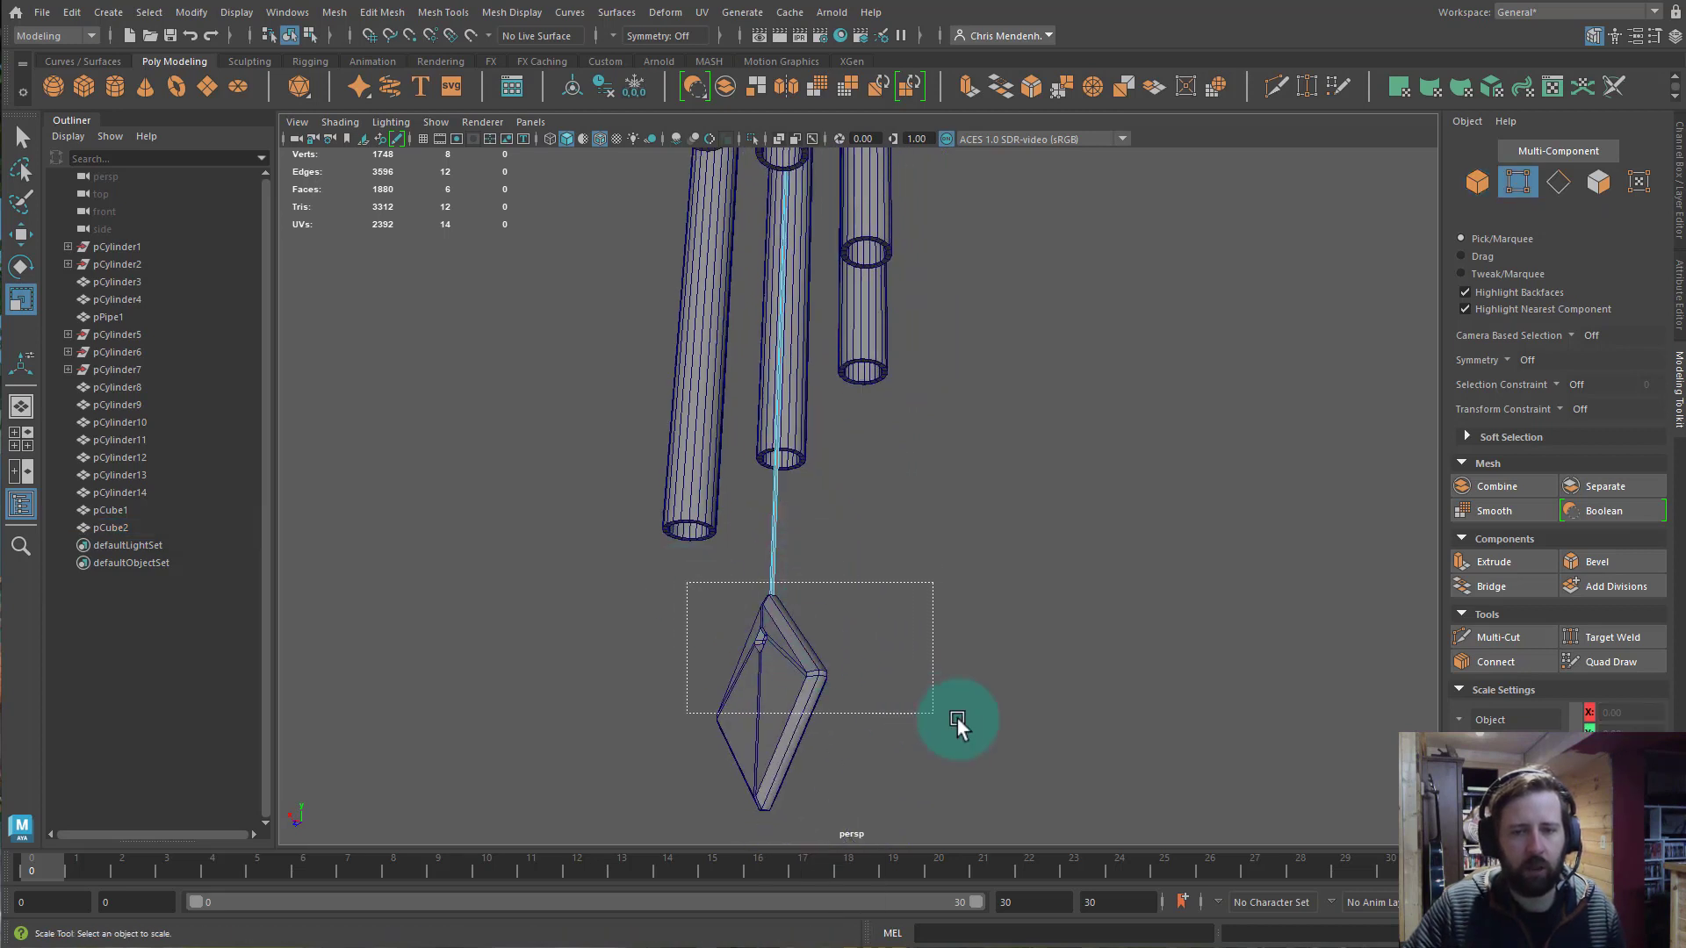
drag(957, 719, 958, 720)
drag(719, 576, 621, 566)
key(ctrl+z)
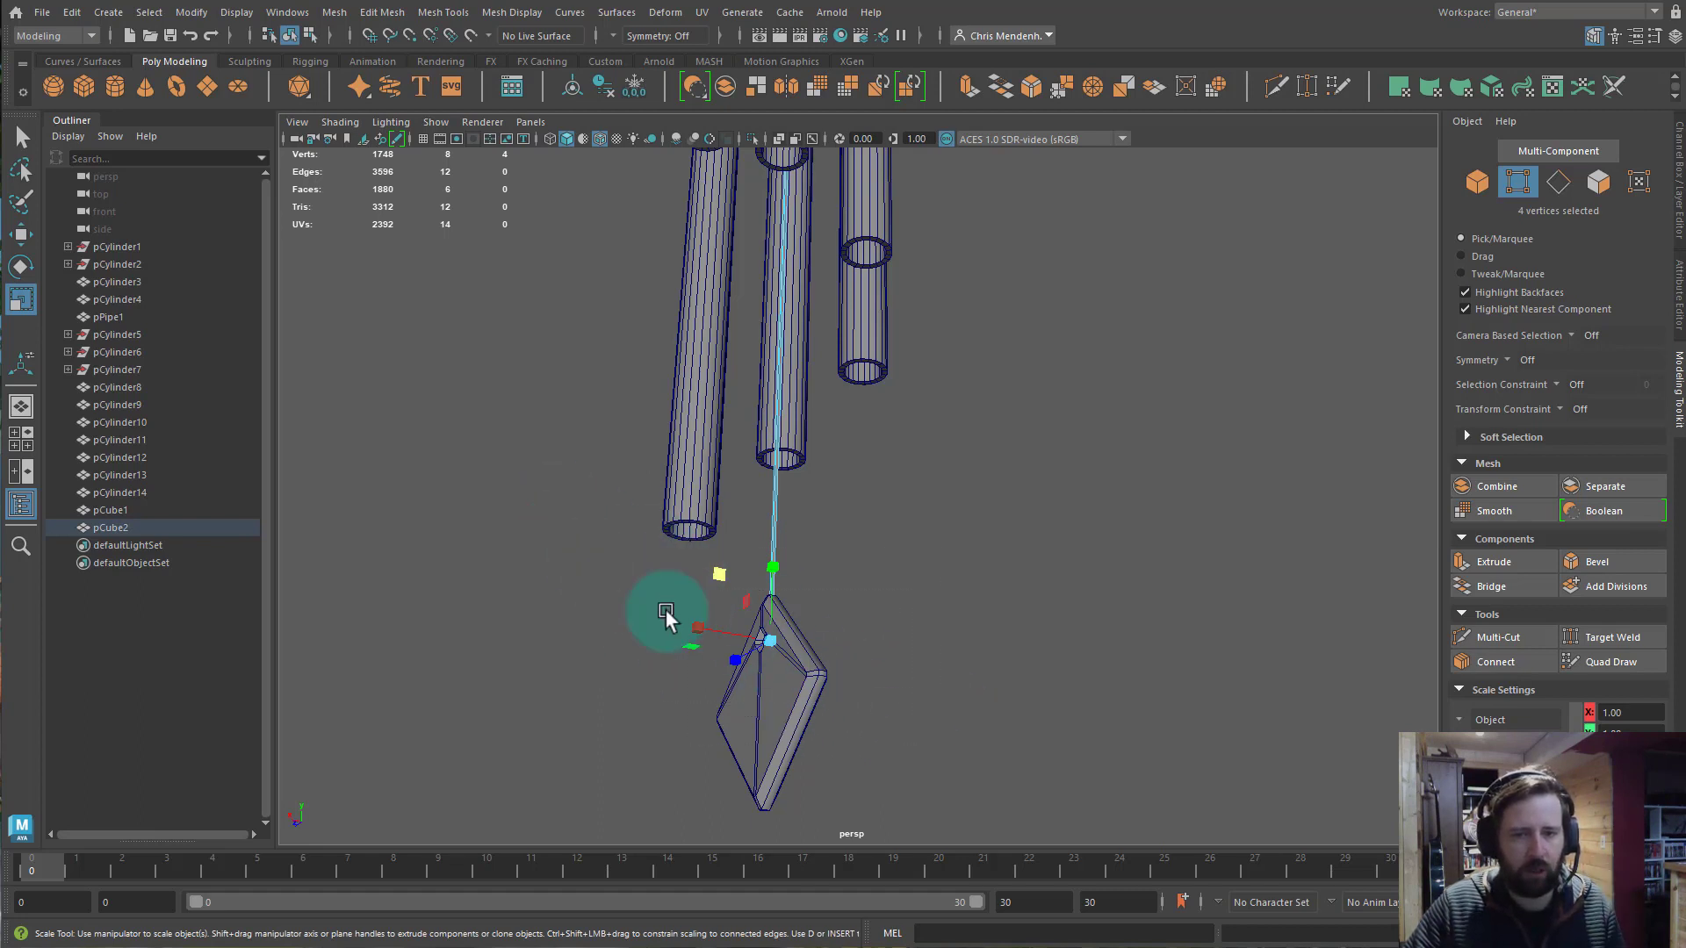
key(w)
drag(693, 626, 685, 615)
Fine-tune the lower vertices next to the sail's hole, placing them at about 0.60 in X.
key(f)
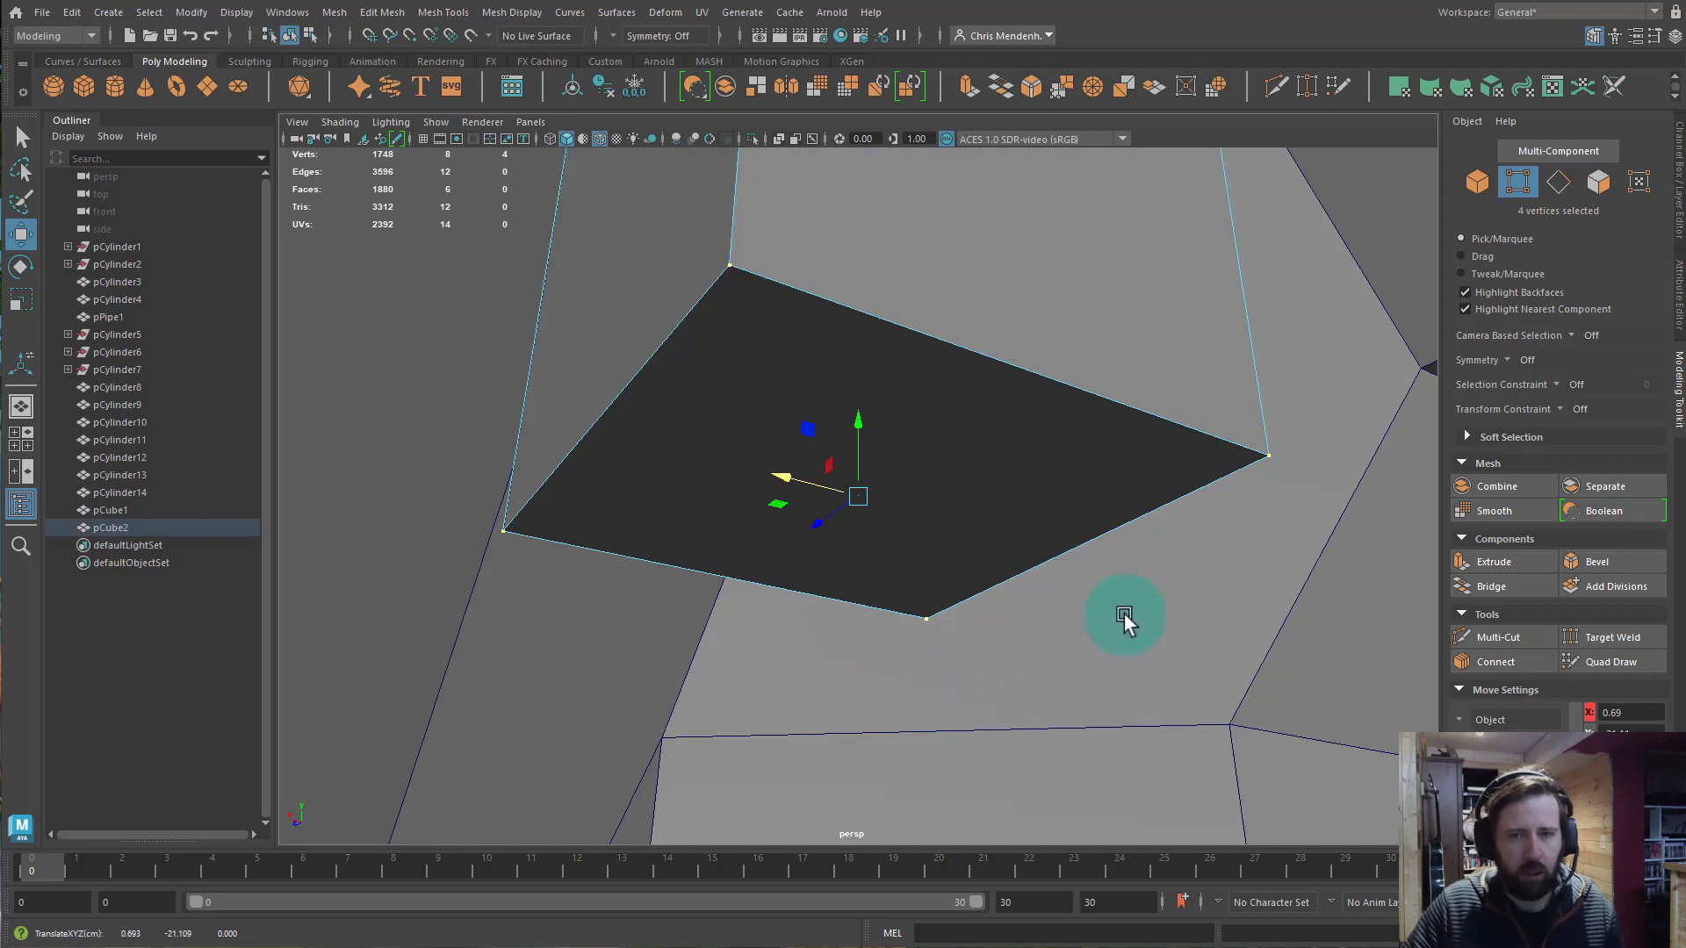
alt+right_drag(1124, 614, 917, 588)
alt+drag(917, 592, 789, 493)
alt+drag(887, 518, 902, 518)
drag(866, 414, 982, 510)
alt+right_drag(982, 509, 876, 387)
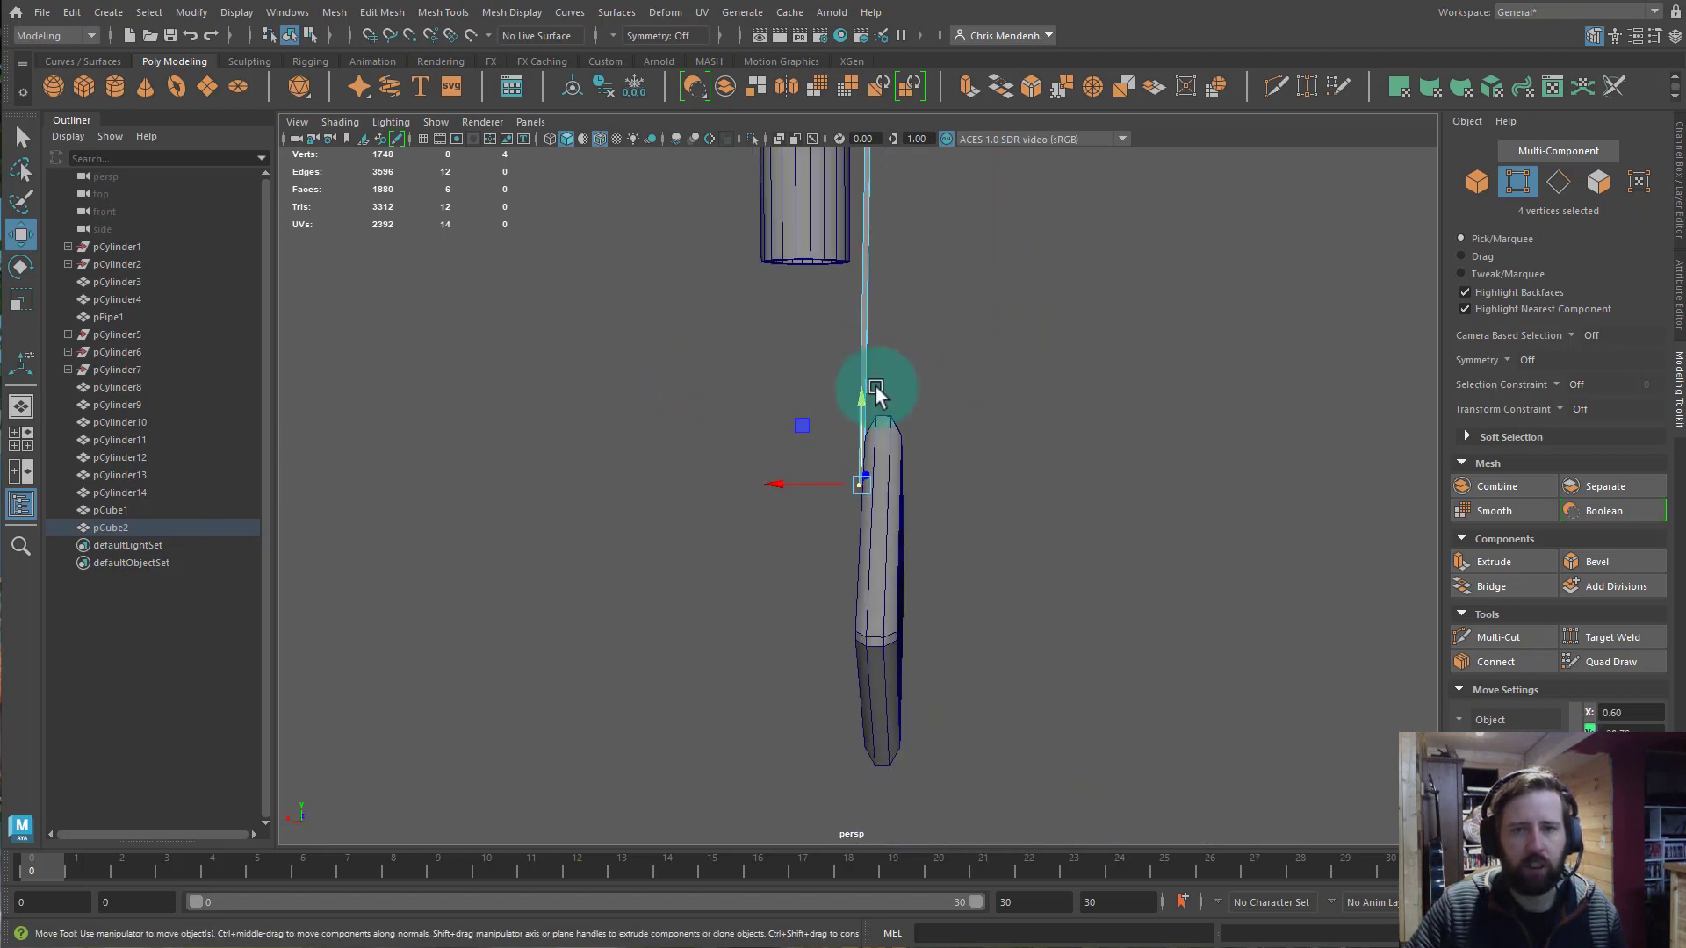
Return to object mode and duplicate the cord in place.
alt+middle_drag(908, 324, 865, 667)
alt+right_drag(997, 523, 878, 309)
alt+middle_drag(878, 309, 853, 645)
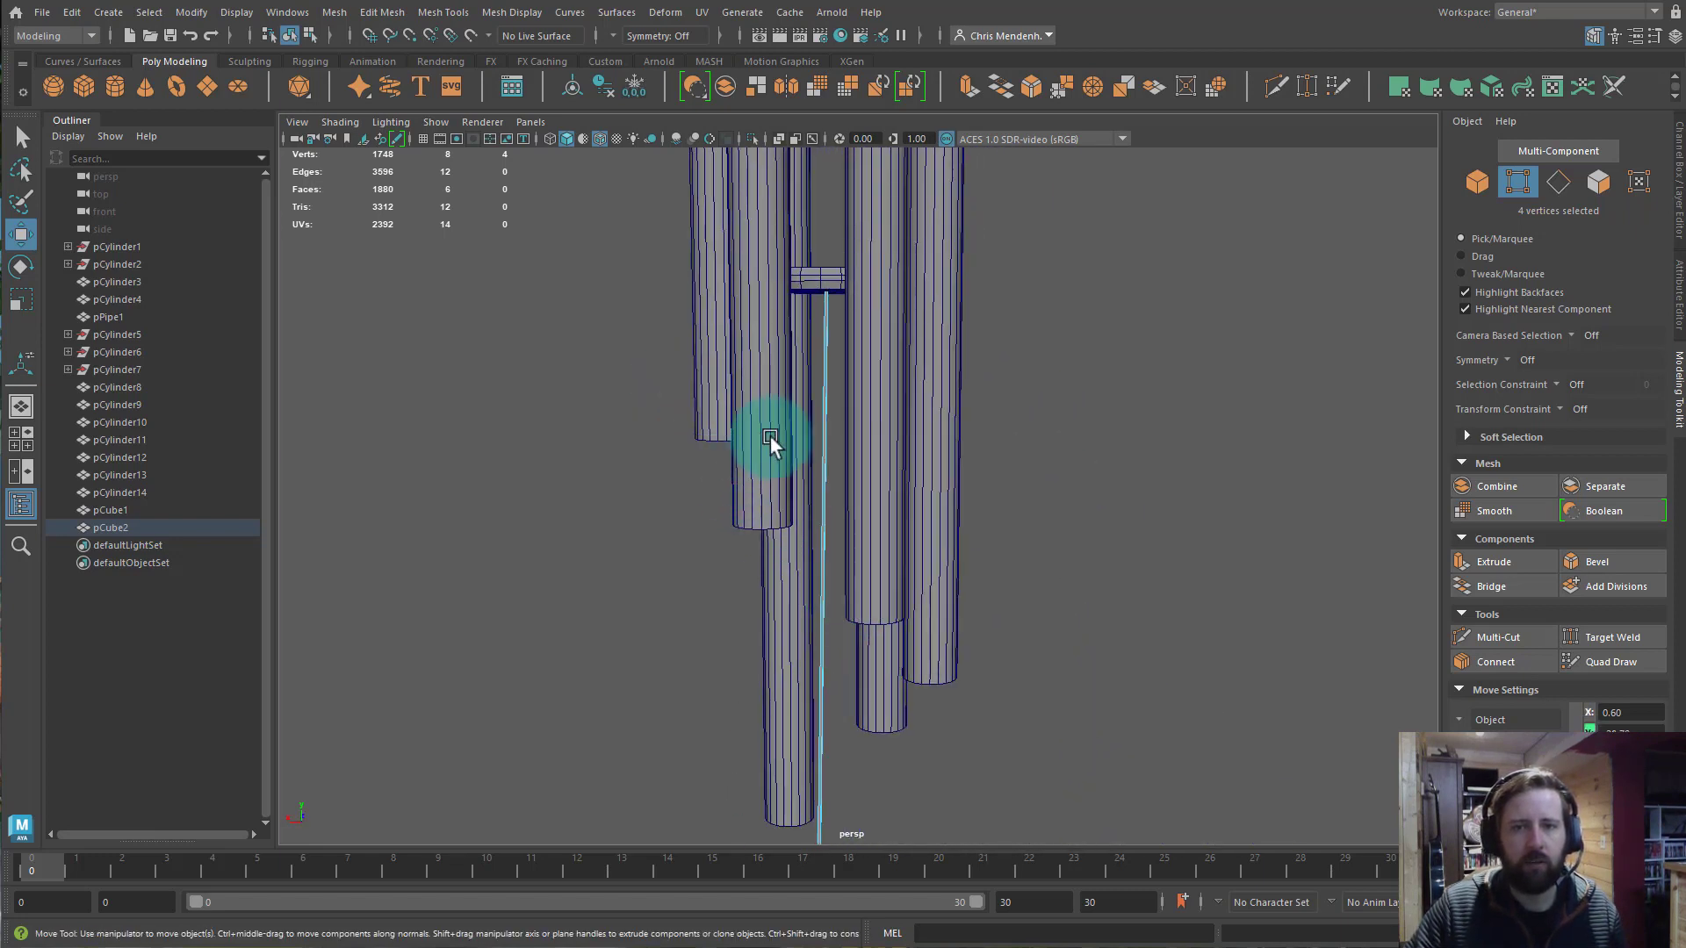
alt+right_drag(771, 437, 825, 402)
key(F8)
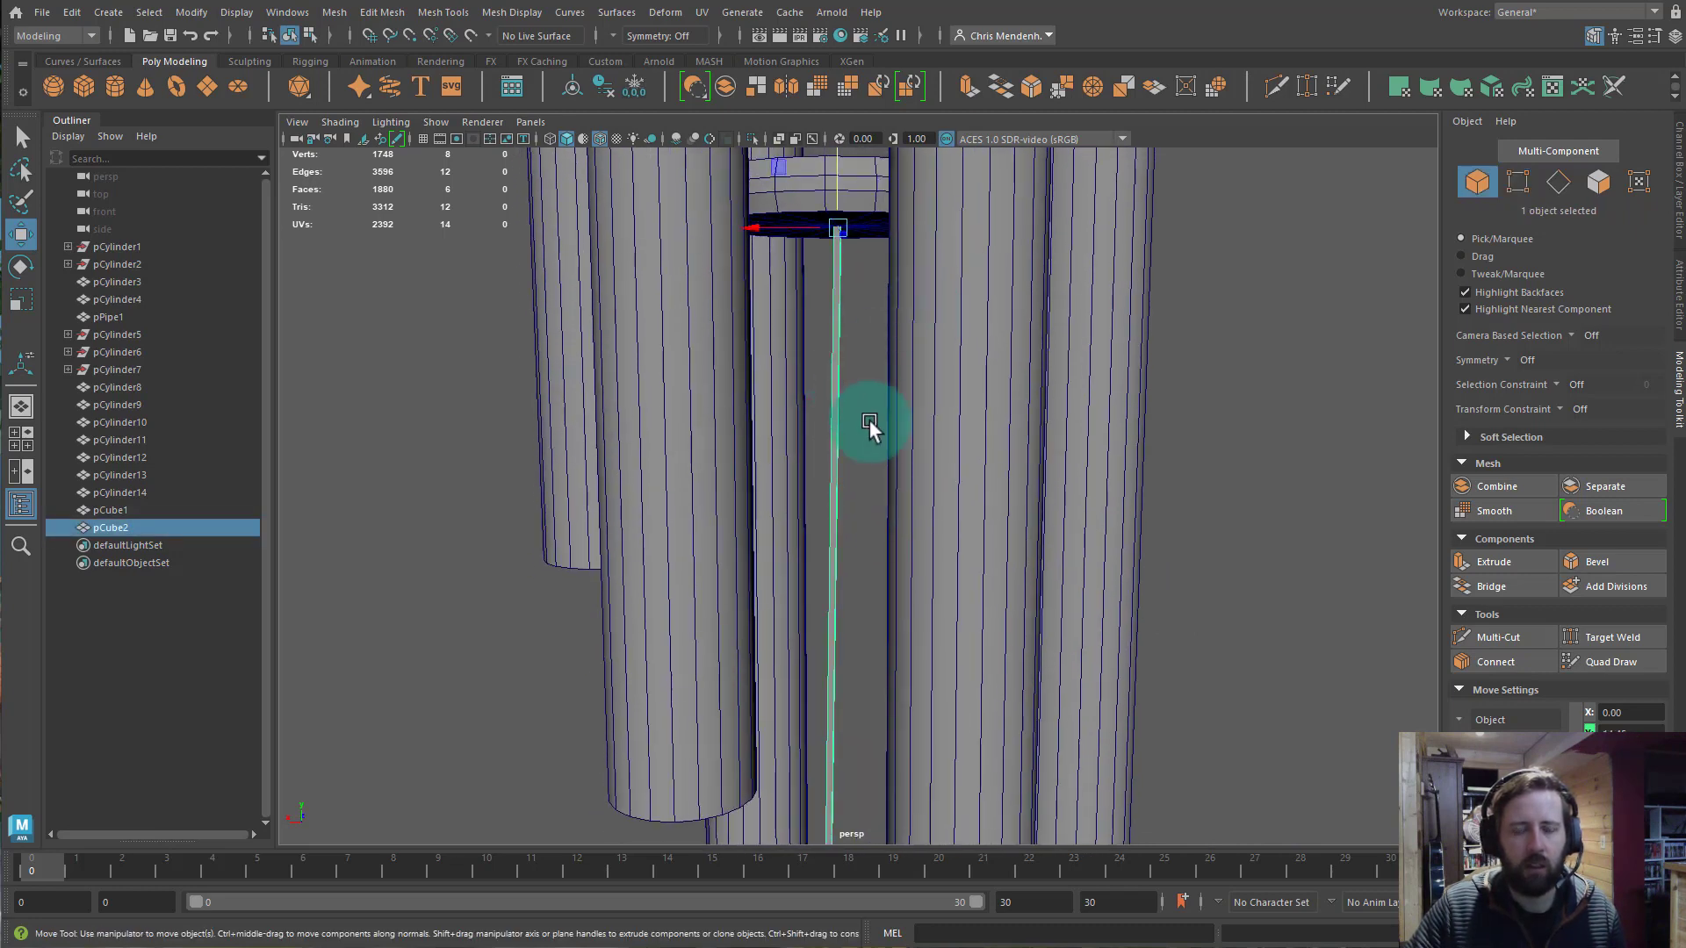
scroll(884, 482, down, 8)
scroll(889, 608, up, 2)
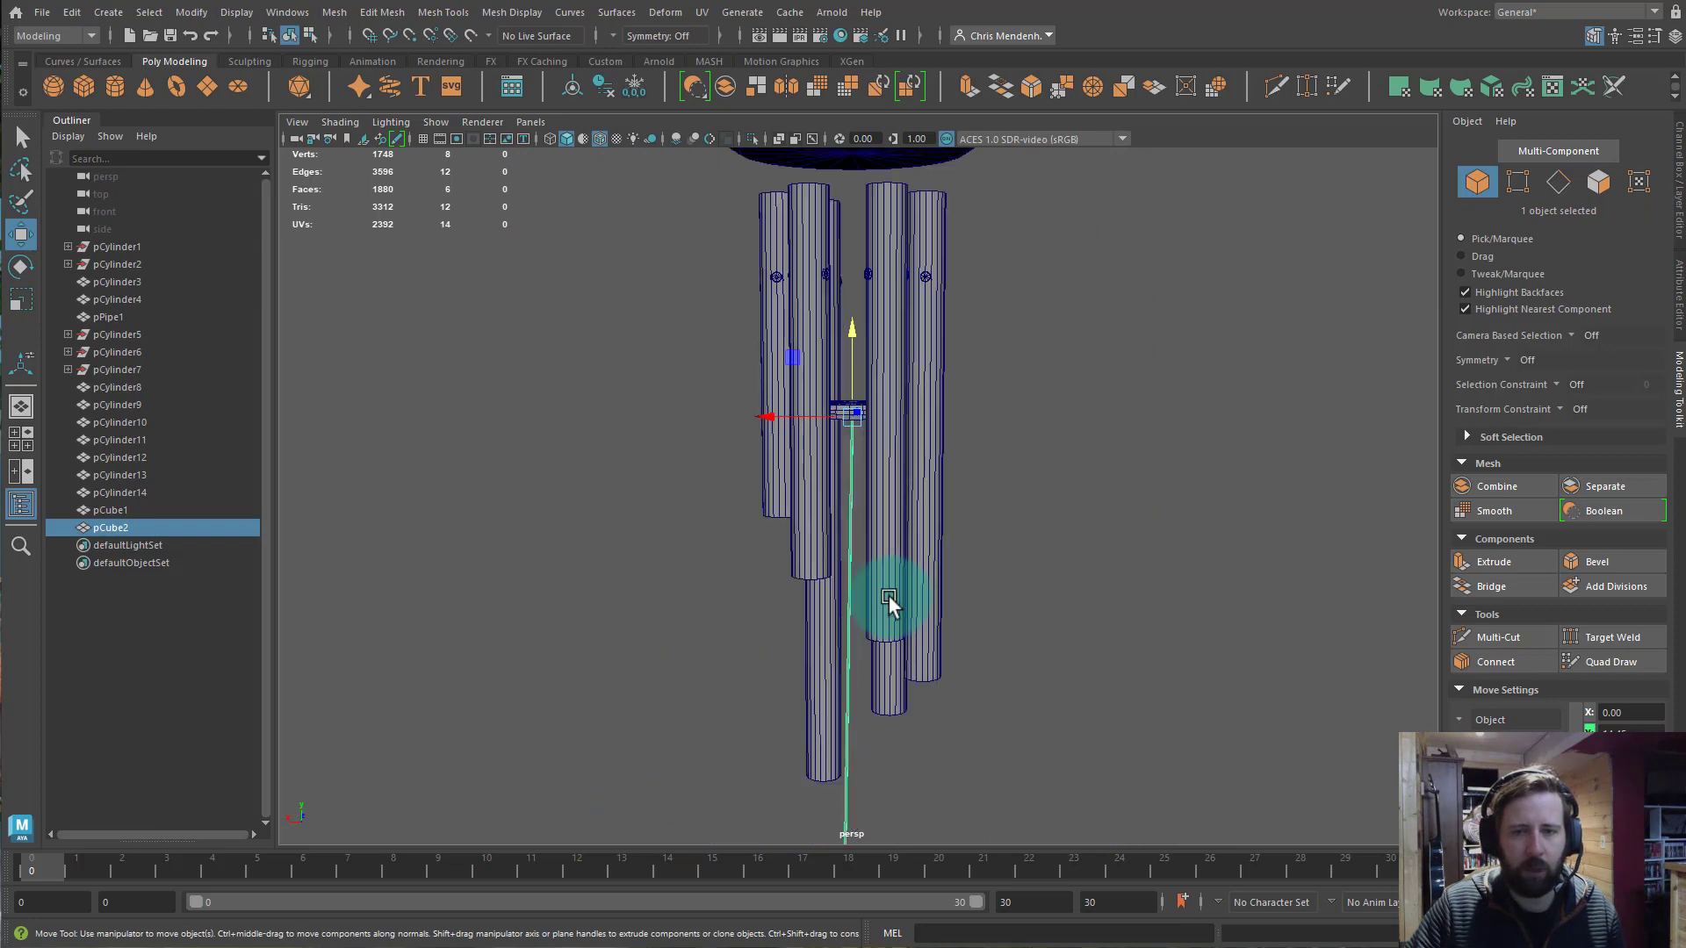
scroll(888, 599, up, 5)
scroll(815, 321, down, 3)
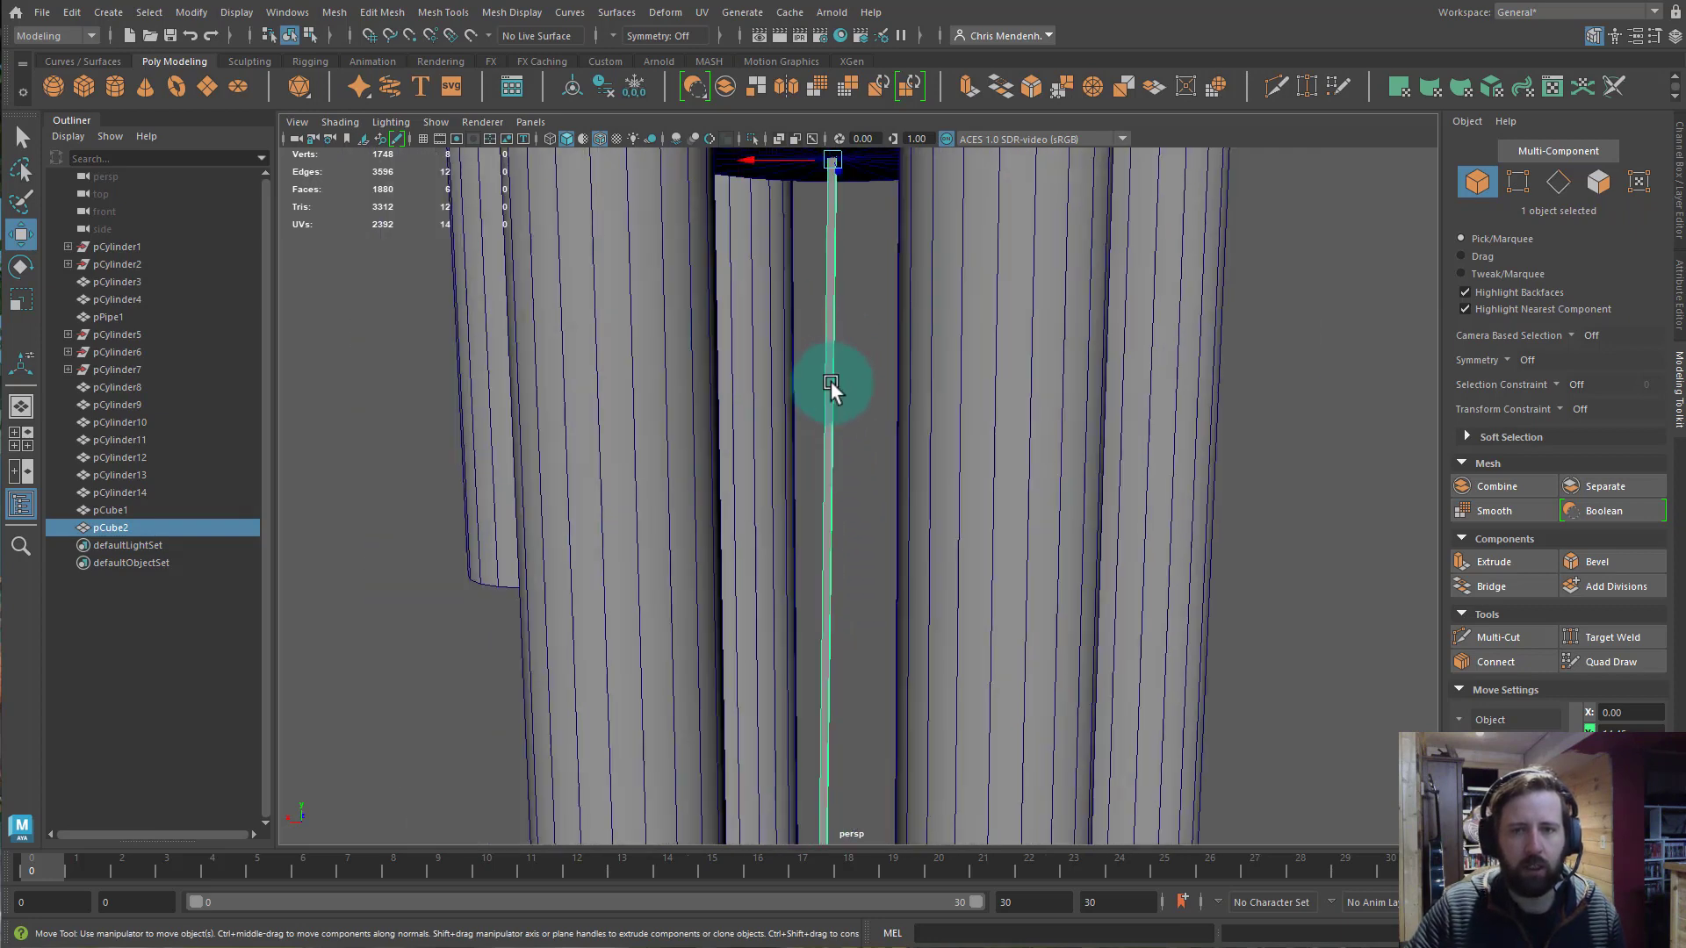
key(ctrl+d)
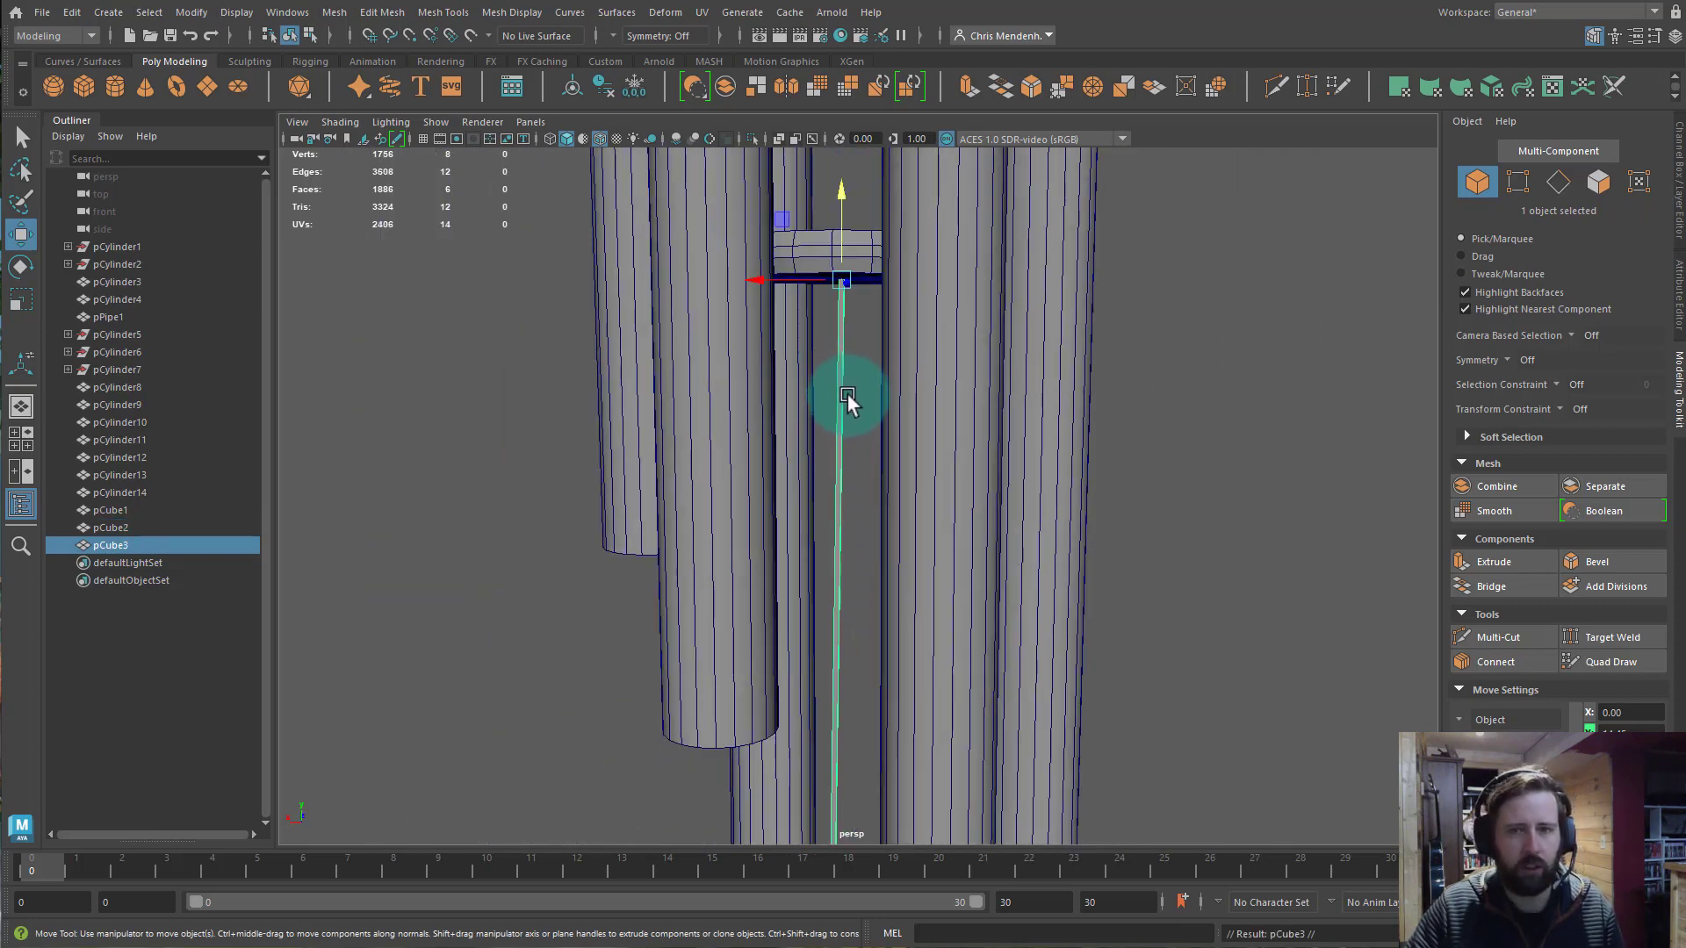
Rotate the duplicated cord 180 degrees about Y so it runs down the opposite side of the sail.
key(e)
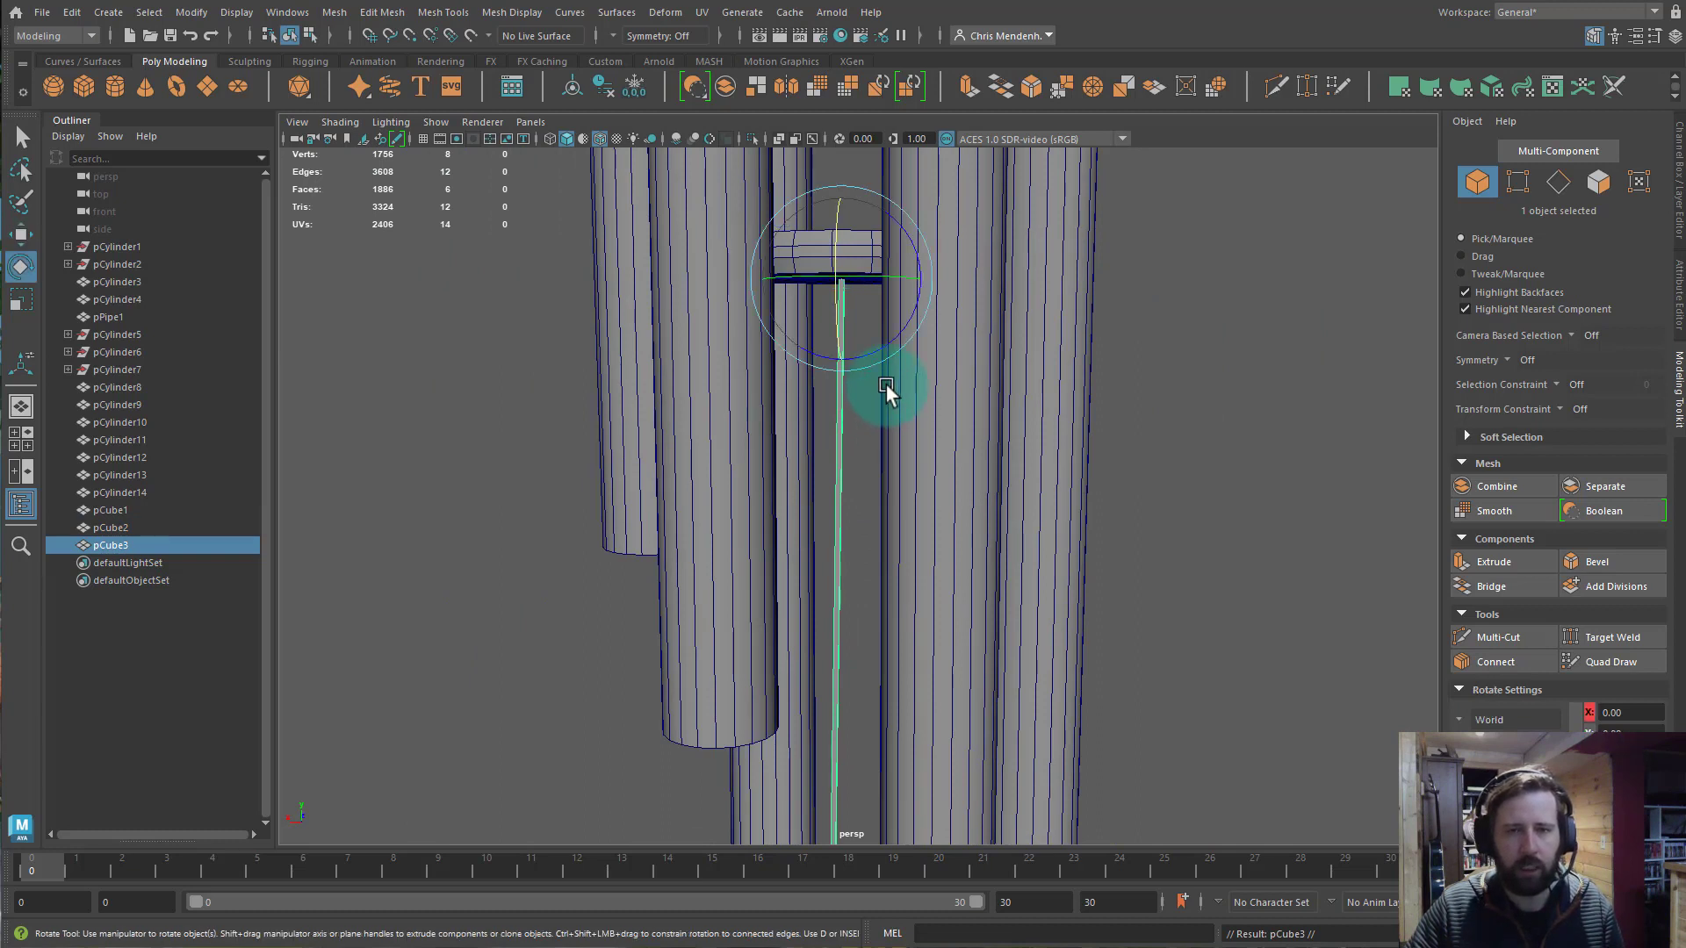
drag(851, 277, 1020, 292)
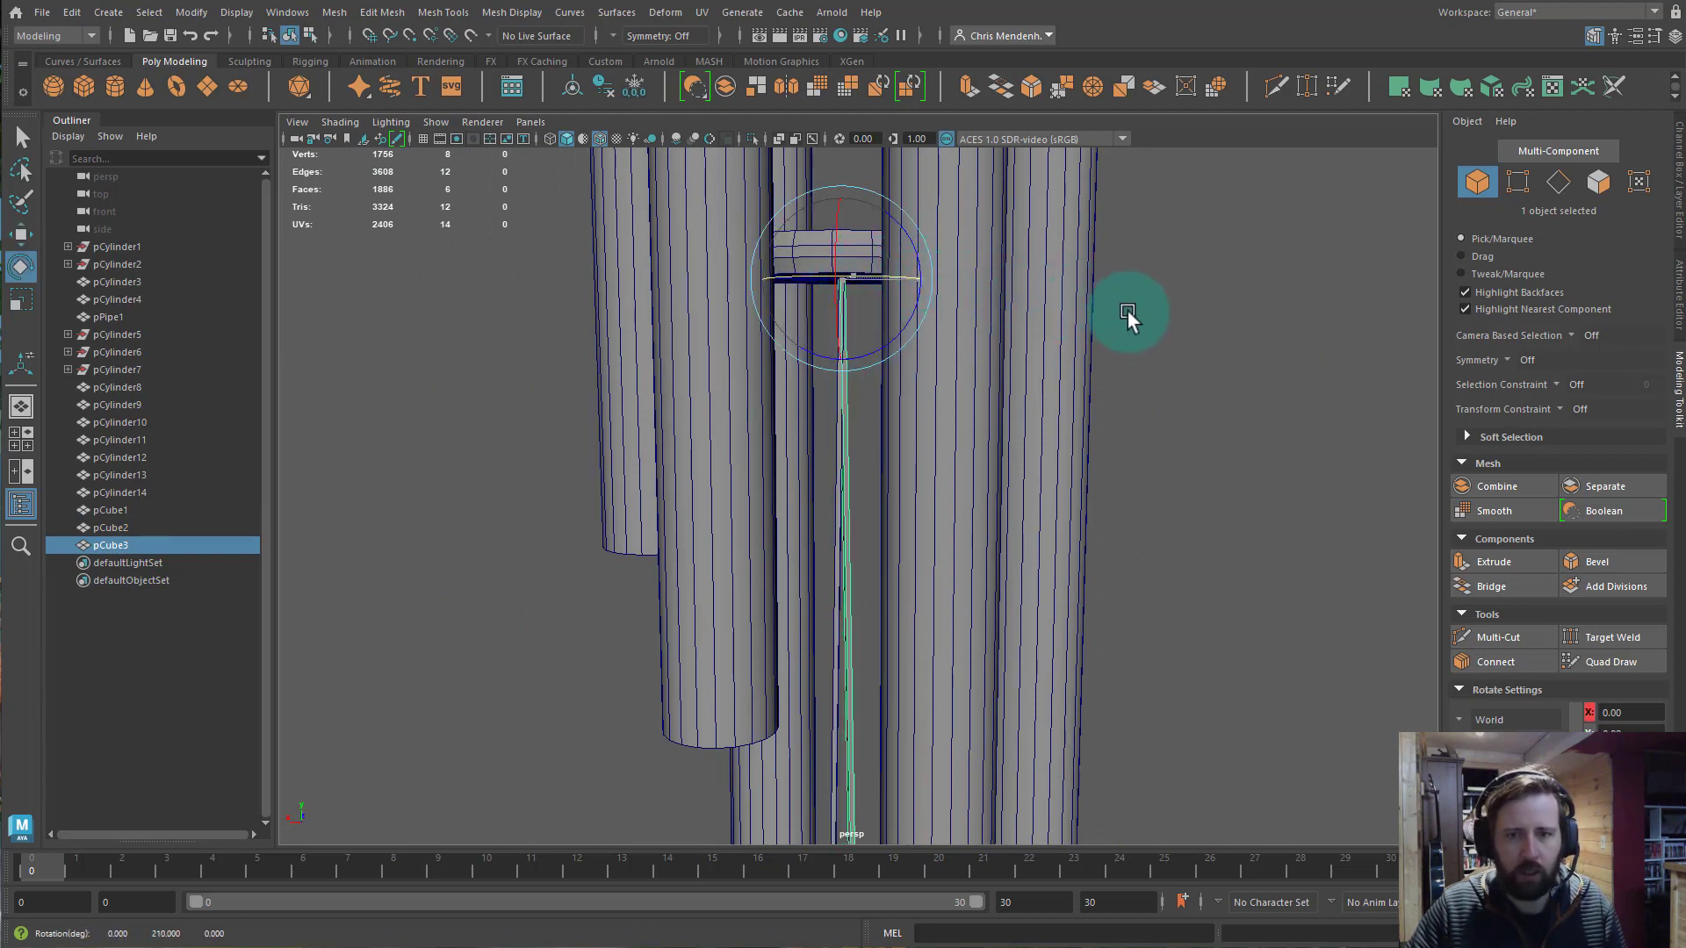
click(1678, 218)
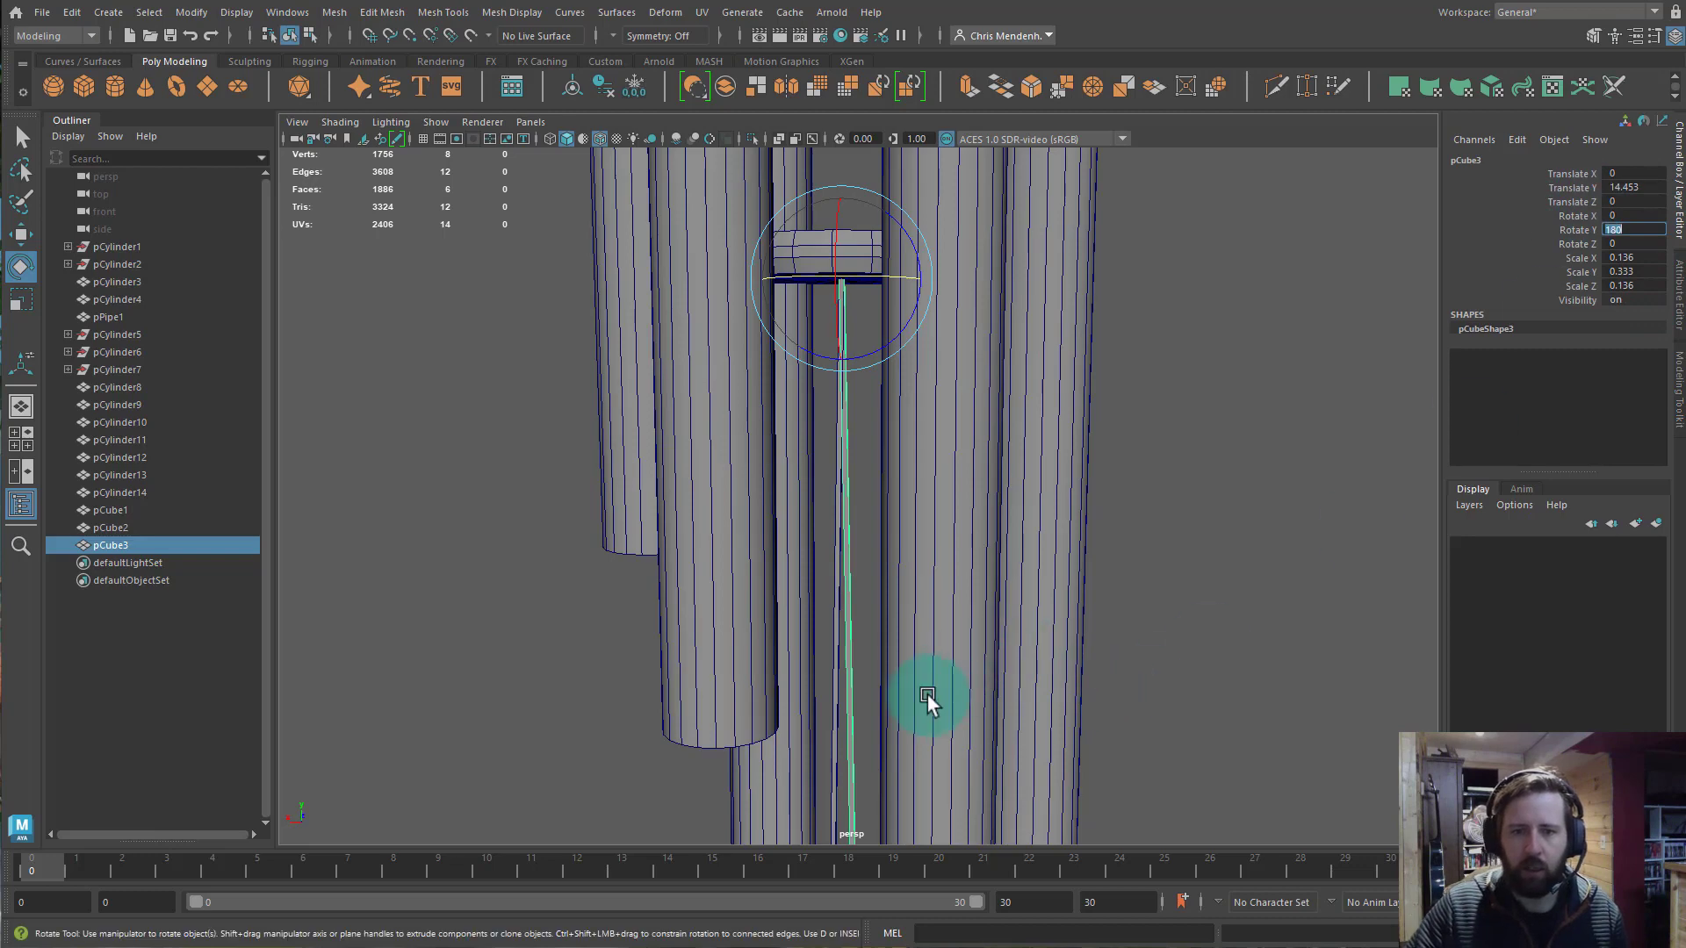
click(1098, 629)
Select both cords above the sail and combine them into one mesh.
alt+middle_drag(1118, 734, 1132, 426)
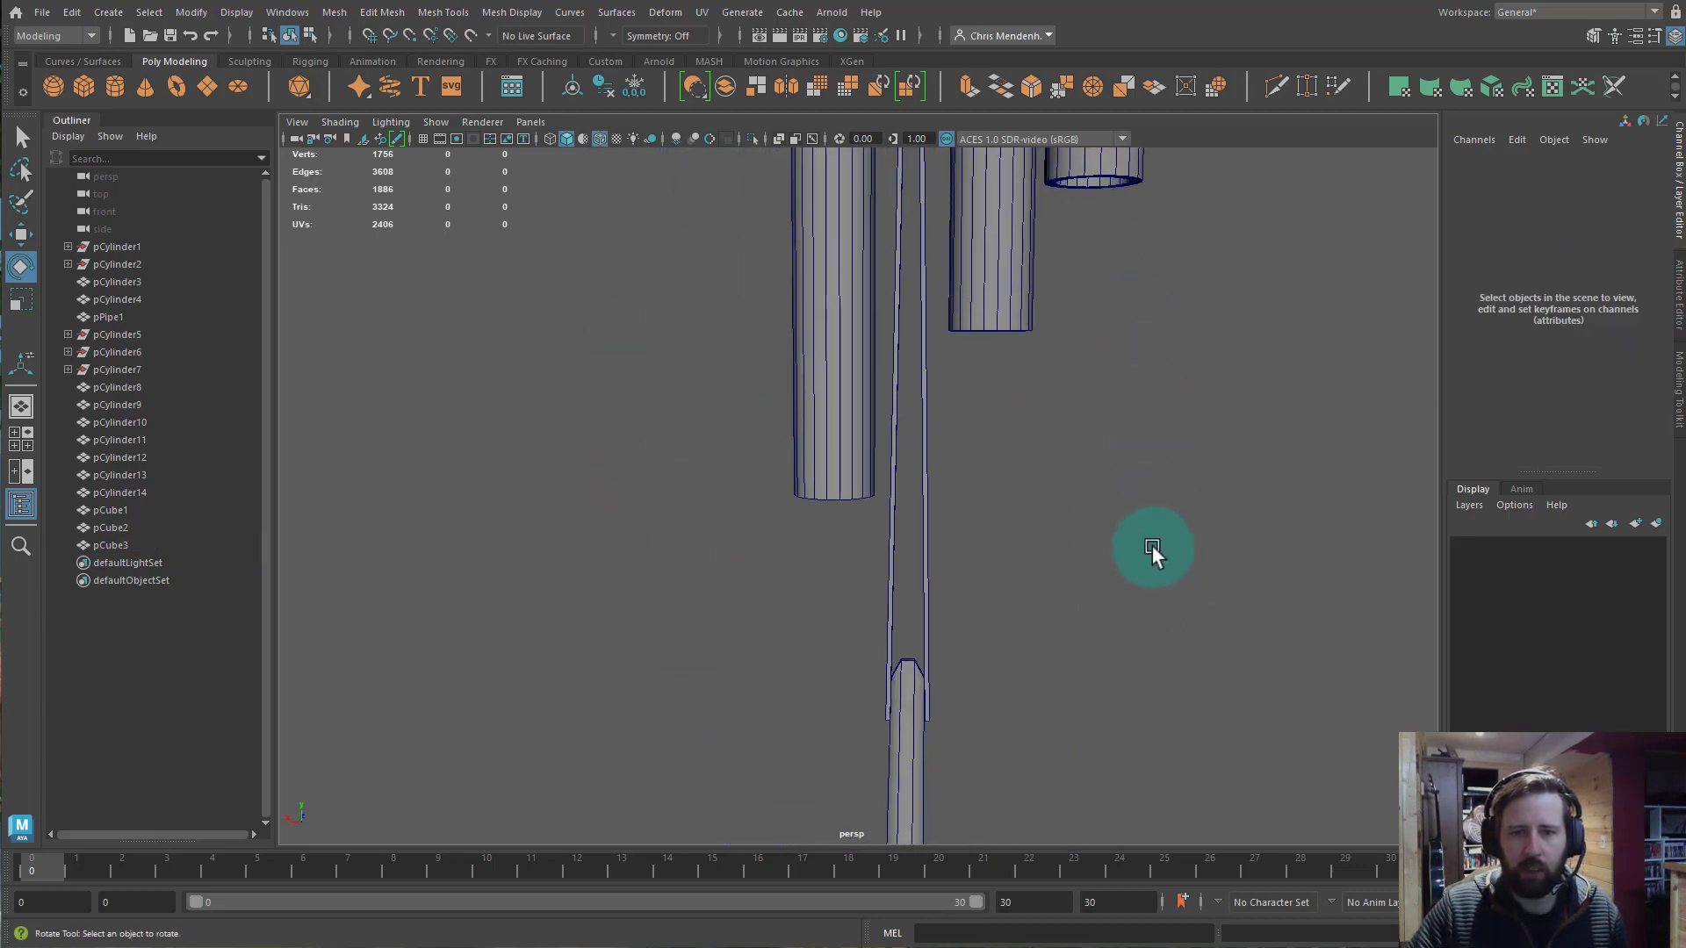
alt+middle_drag(1151, 546, 1161, 446)
alt+drag(1115, 553, 1144, 503)
alt+middle_drag(1143, 503, 1066, 533)
drag(859, 558, 1039, 583)
alt+middle_drag(1083, 668, 1050, 522)
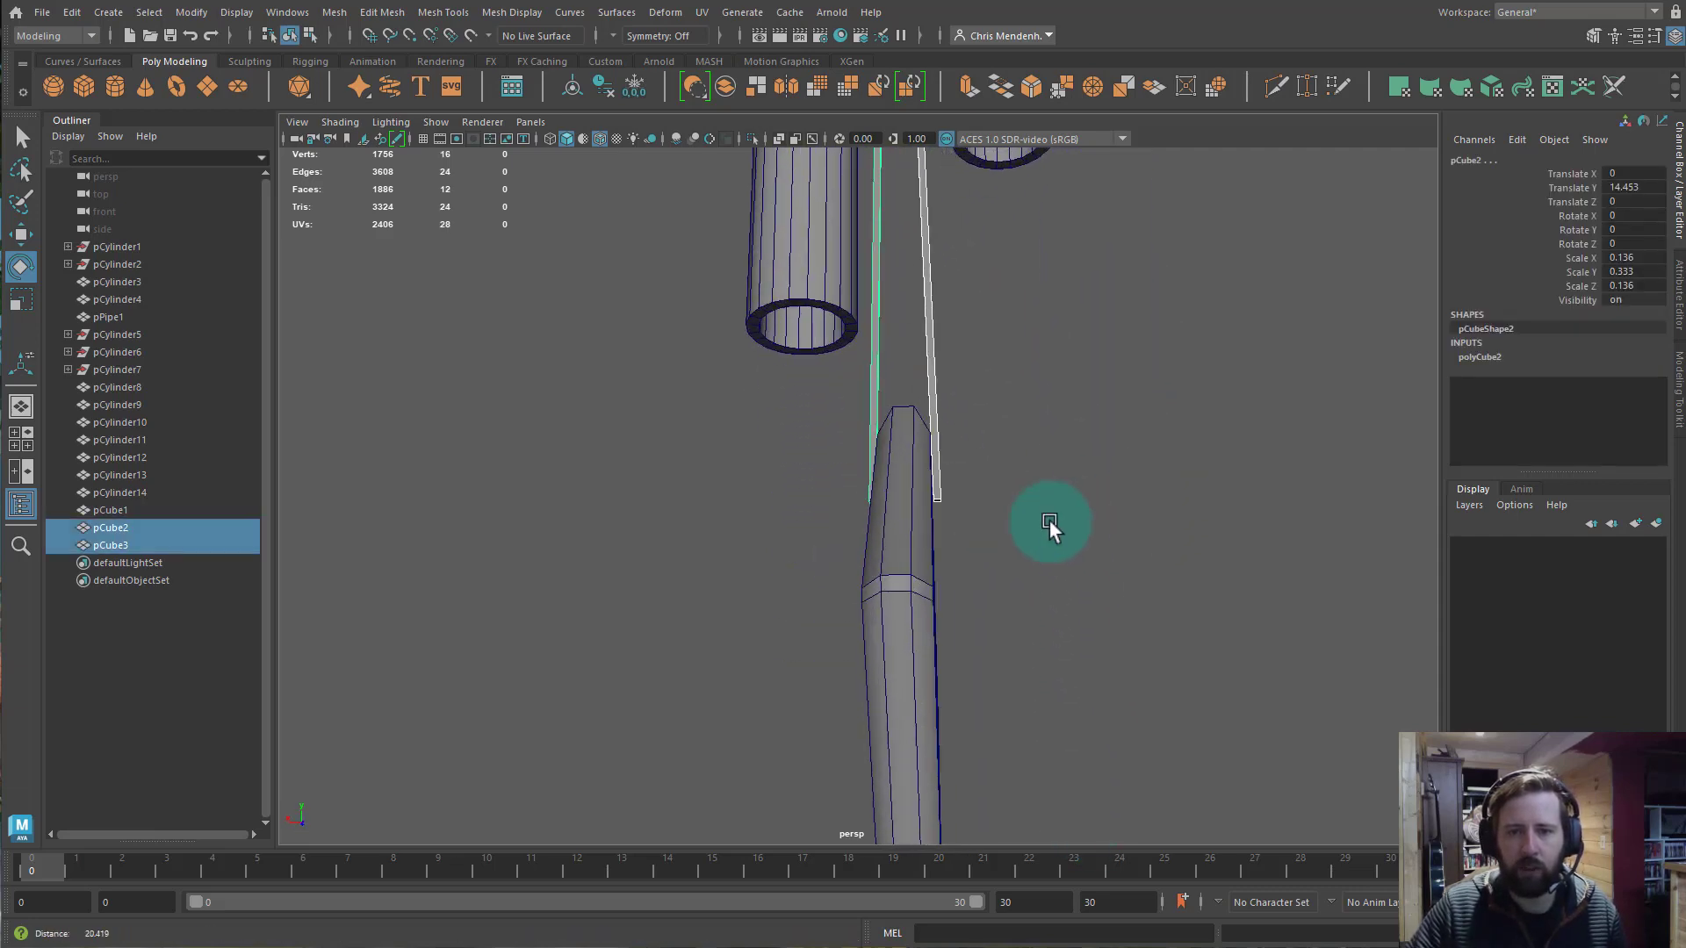
alt+drag(1142, 566, 1010, 605)
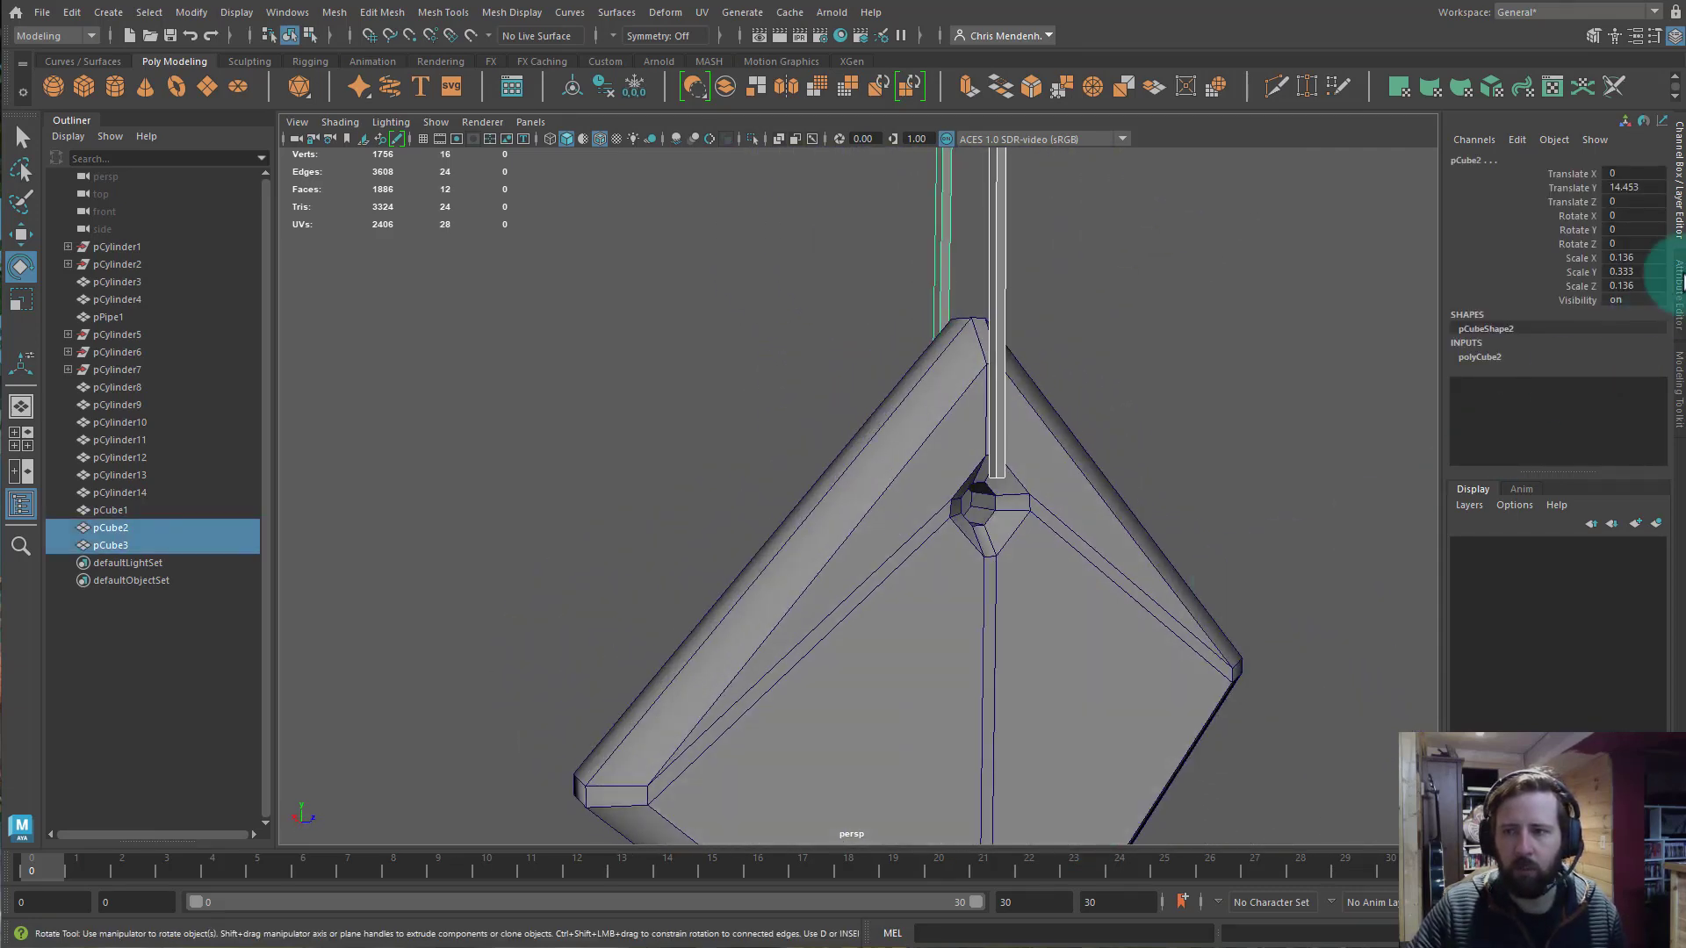
click(1675, 386)
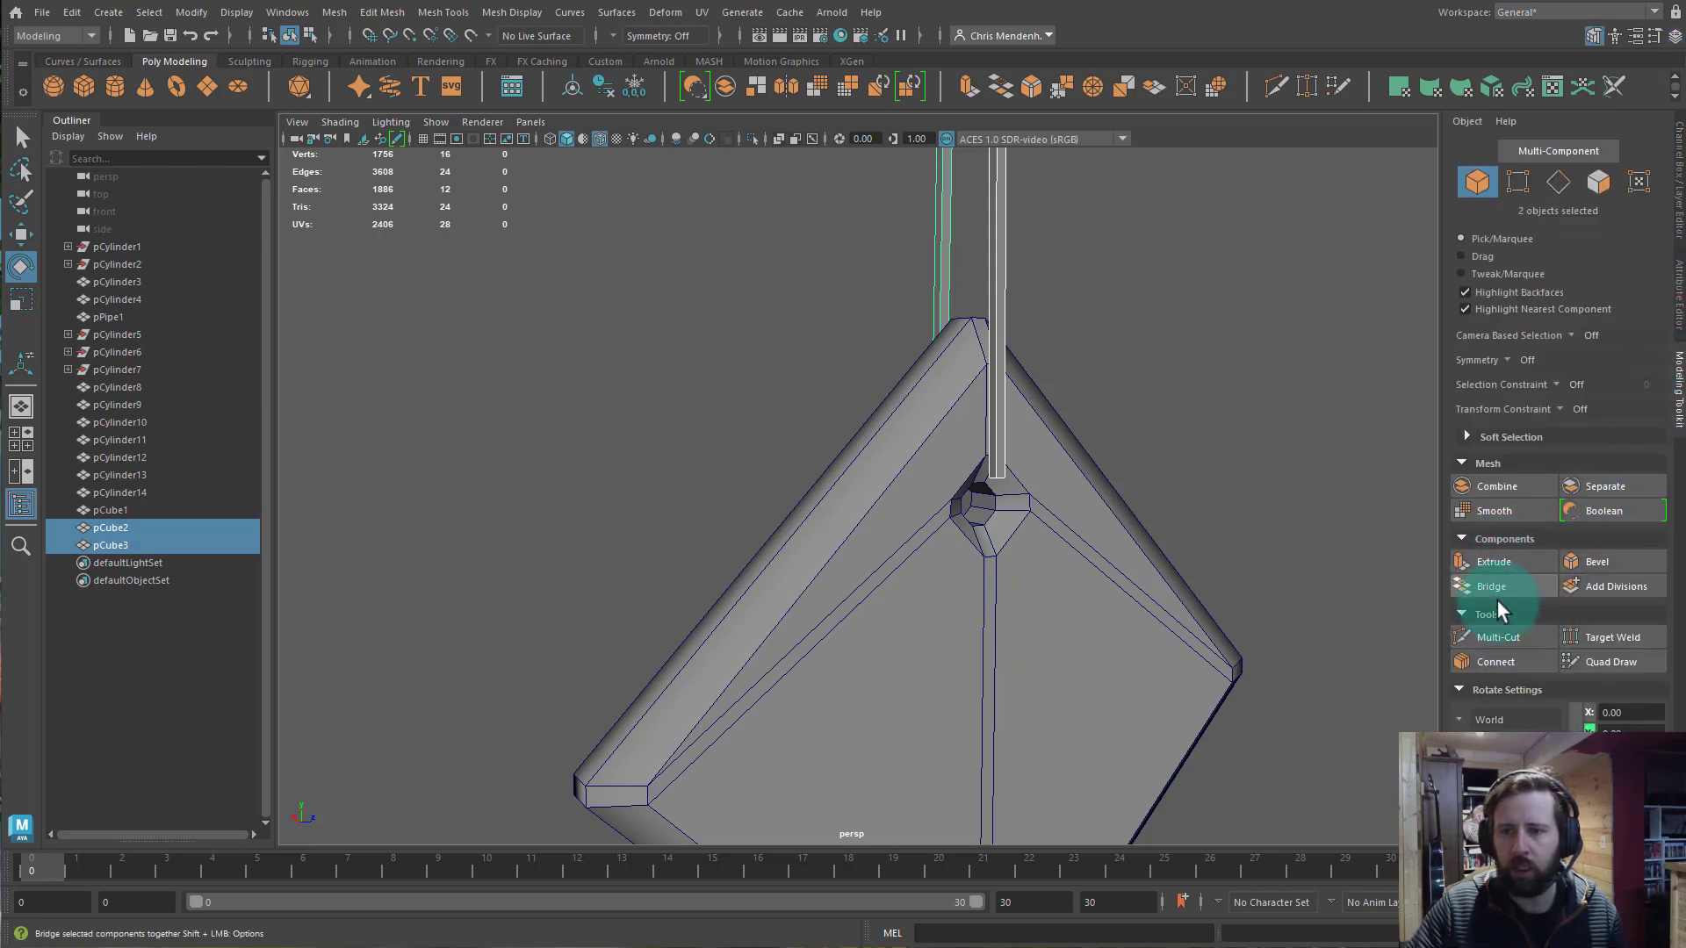
click(1517, 487)
Select the bottom vertices of both cords and lower them into the hole in the sail, then return to object mode.
alt+drag(971, 482, 986, 301)
right_click(975, 295)
right_drag(976, 295, 891, 295)
drag(706, 377, 1344, 639)
key(w)
alt+drag(1215, 612, 971, 609)
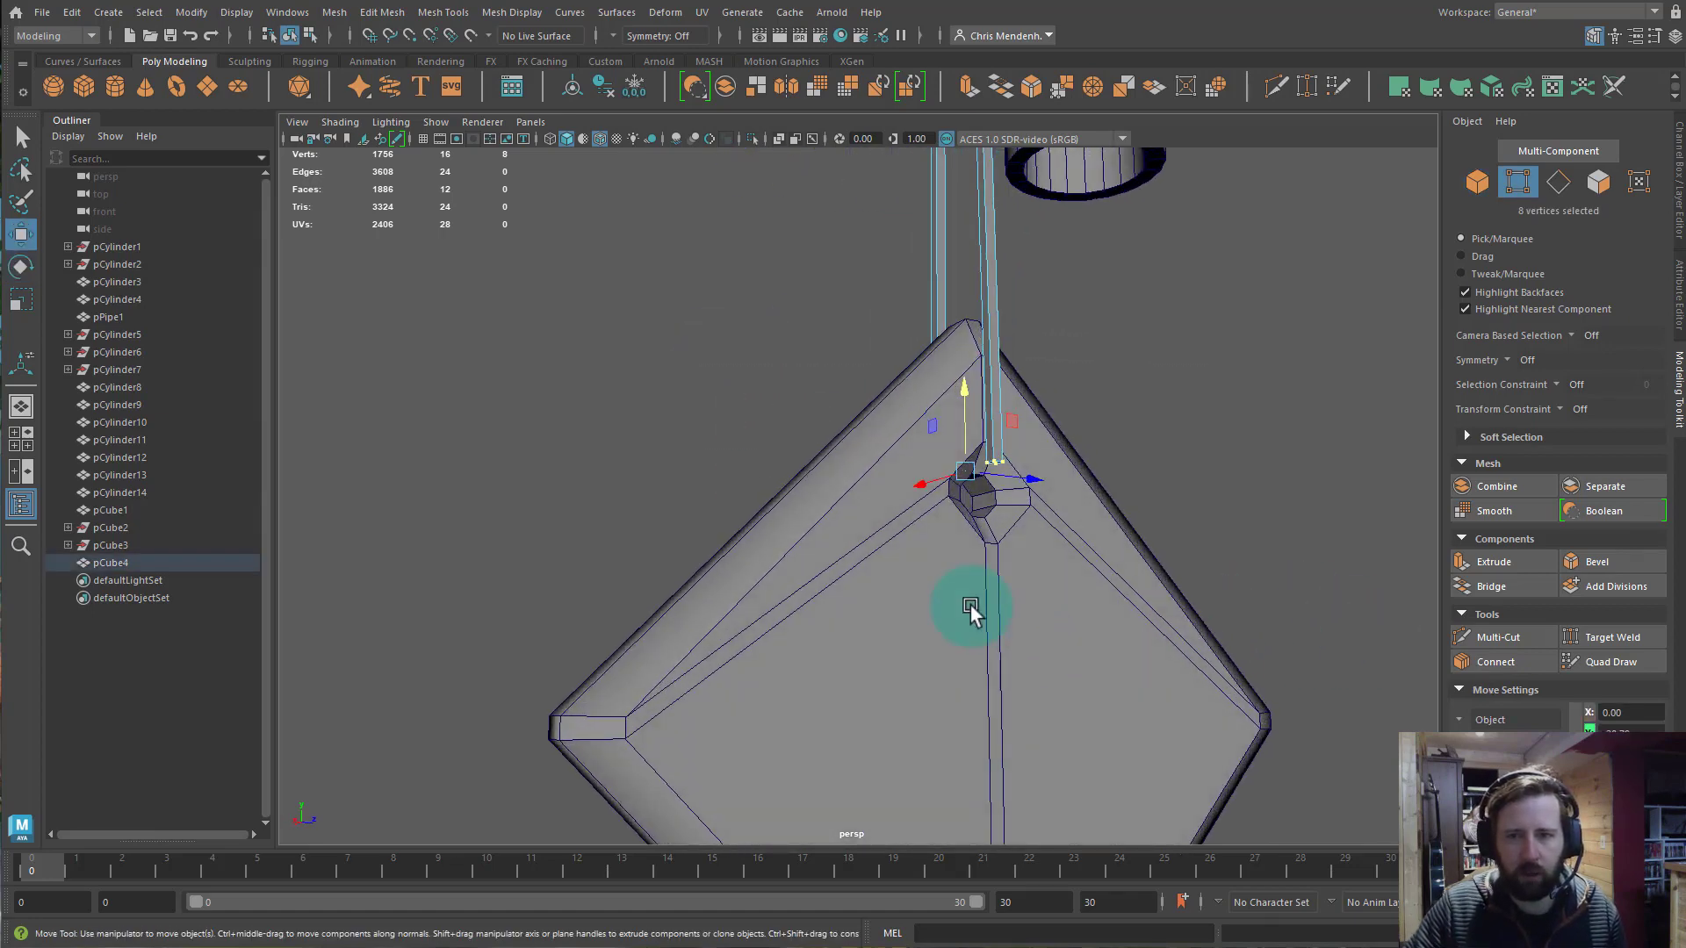
scroll(1124, 540, up, 3)
middle_drag(985, 373, 985, 401)
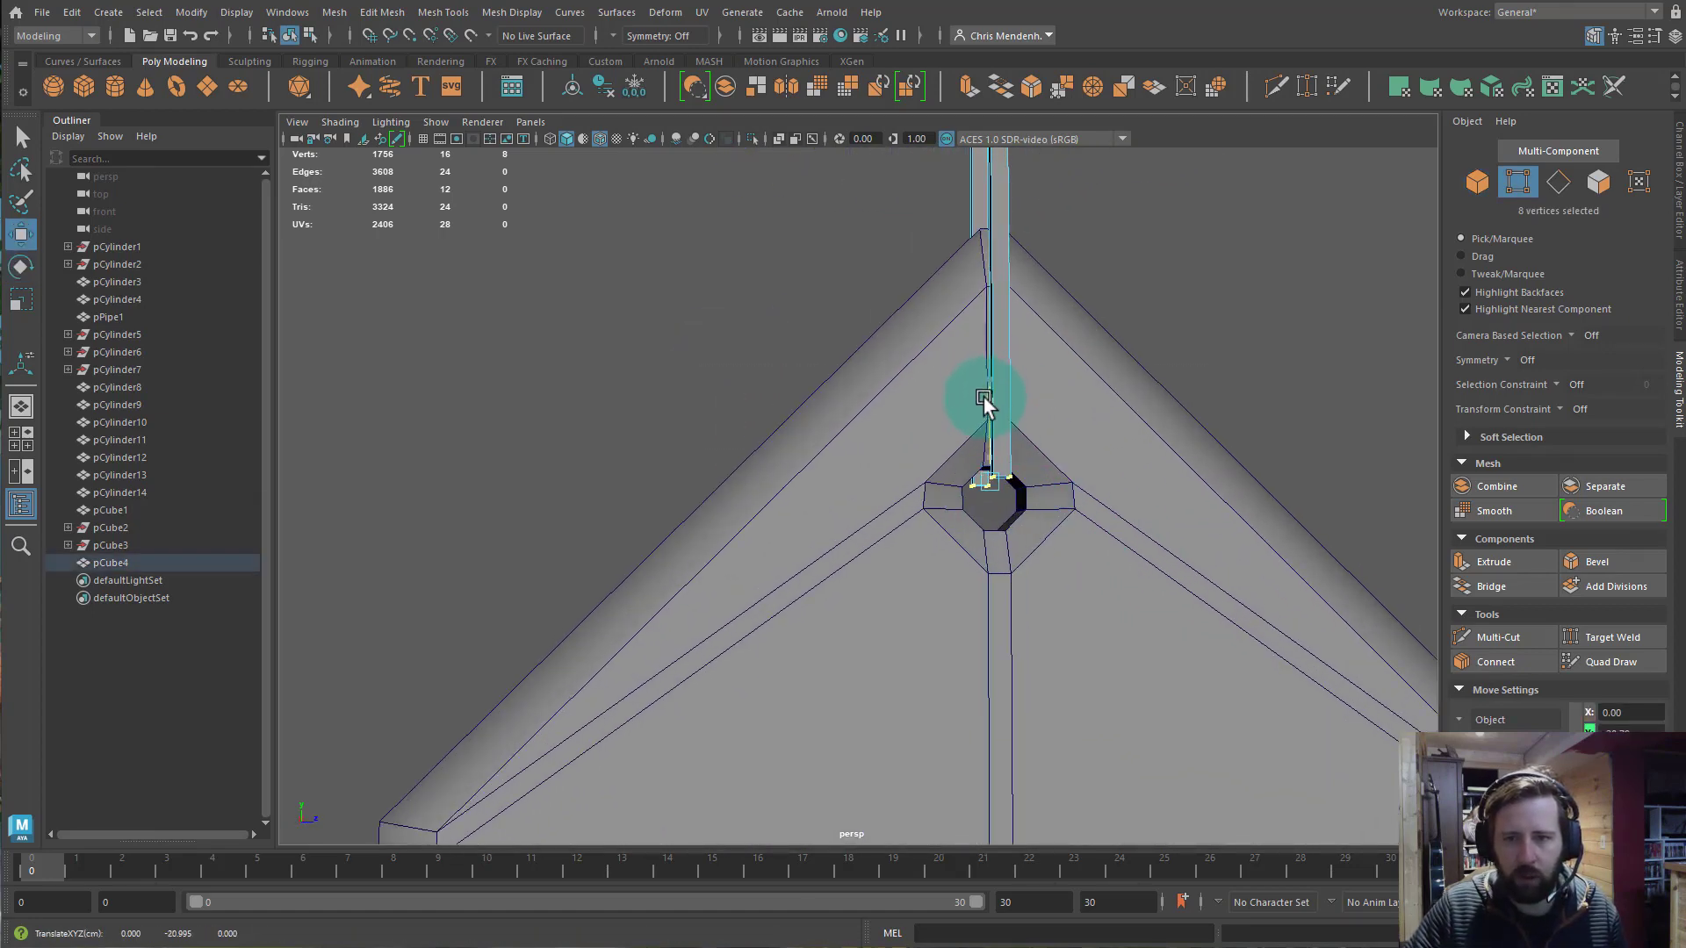
alt+drag(934, 493, 918, 508)
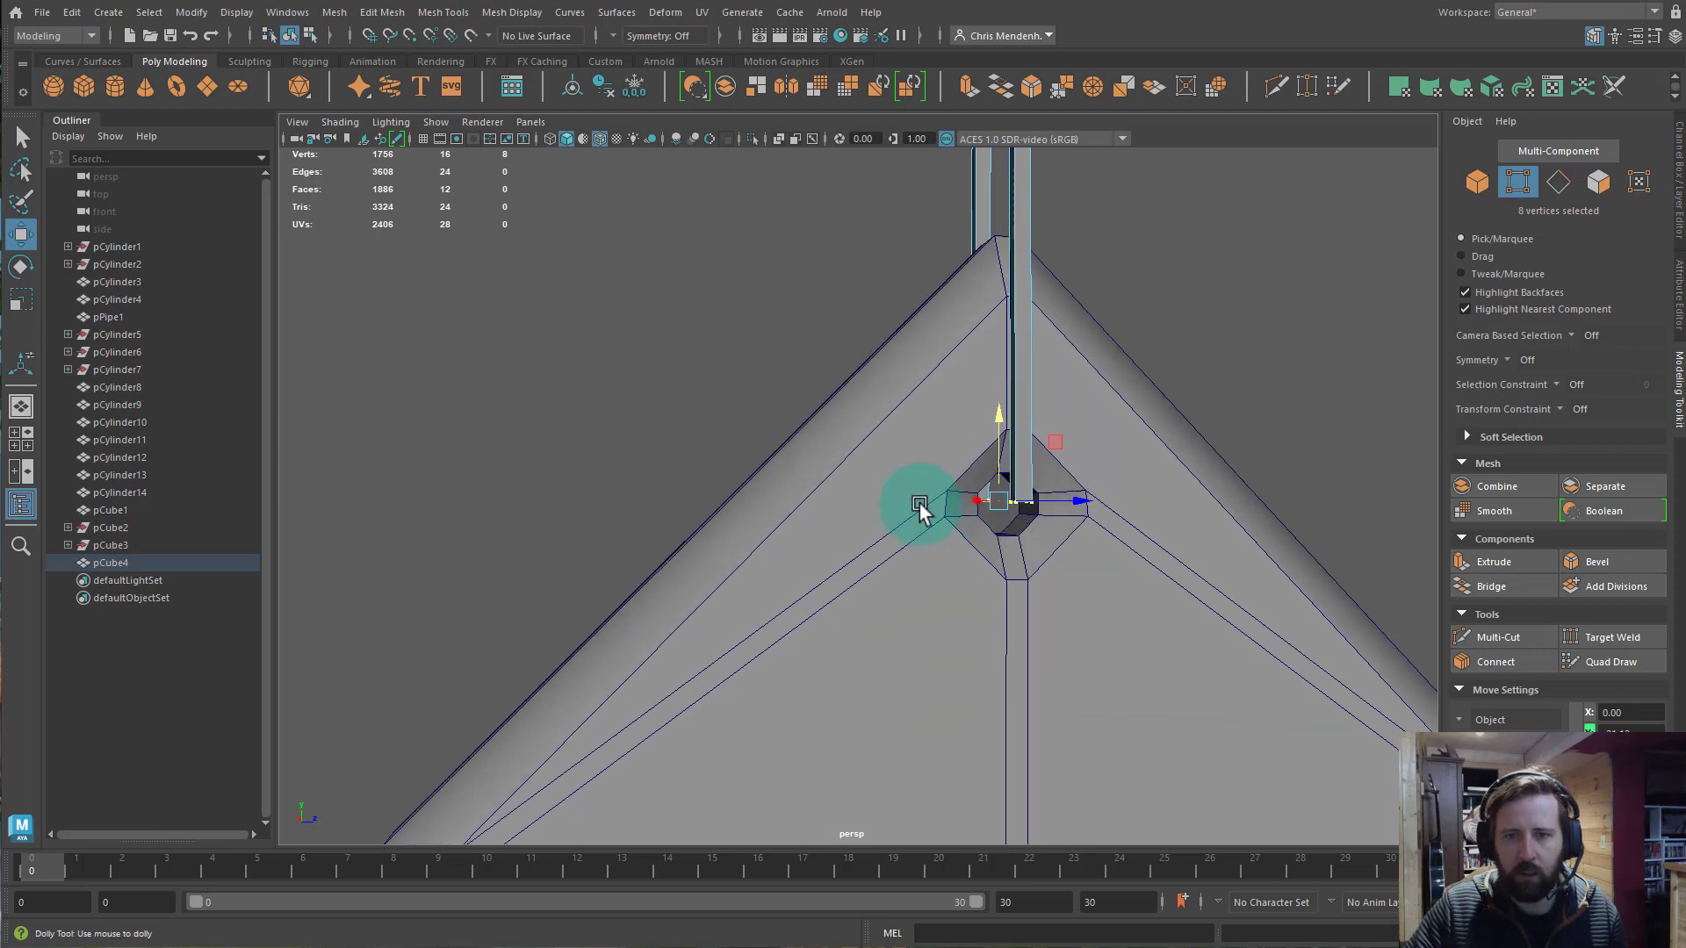
alt+right_drag(918, 509, 1297, 345)
alt+drag(1254, 481, 1208, 481)
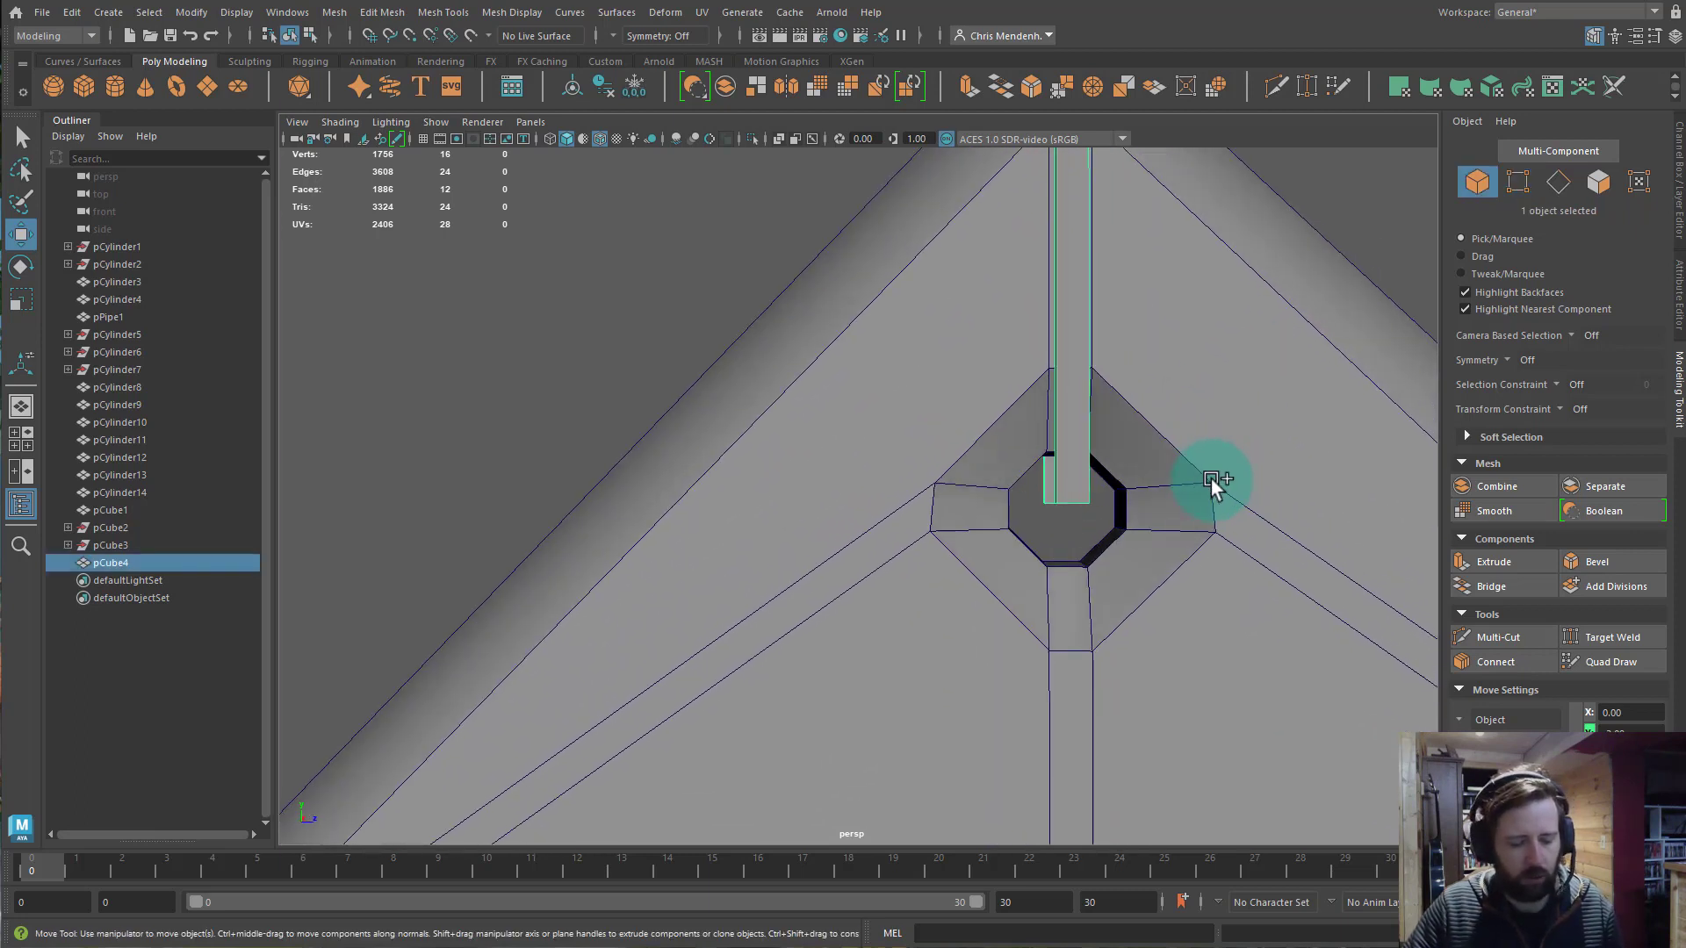
Insert an edge loop with Multi-Cut just above the lower end of each cord.
key(ctrl+shift+x)
click(1041, 443)
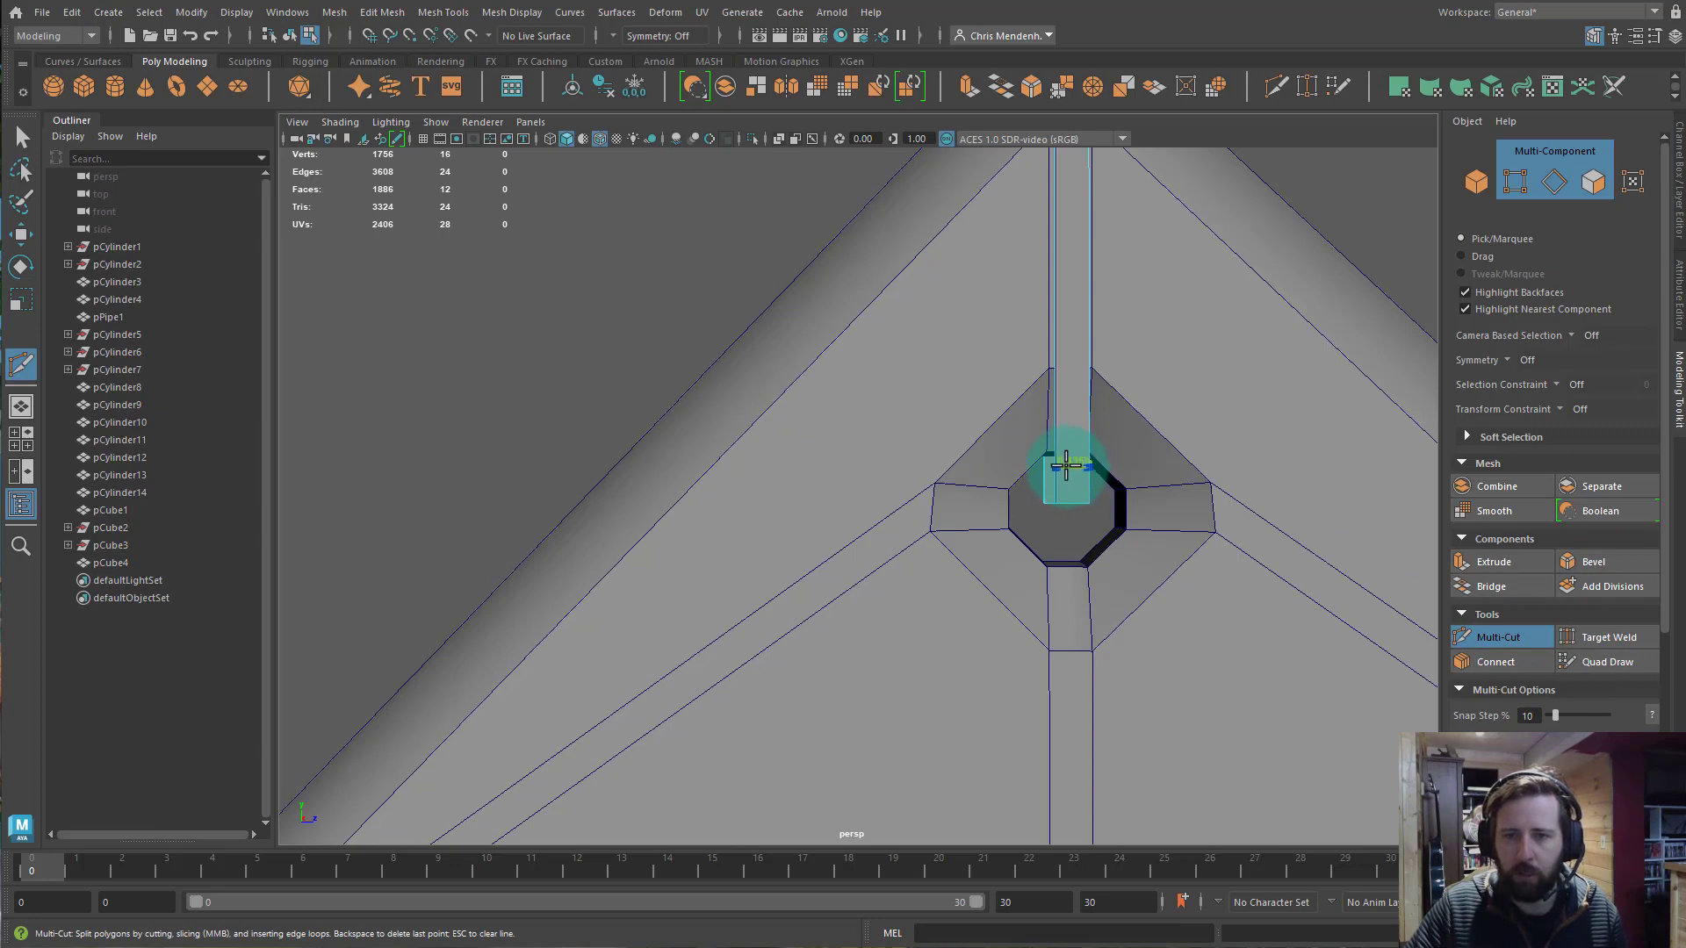
alt+drag(1065, 472, 886, 474)
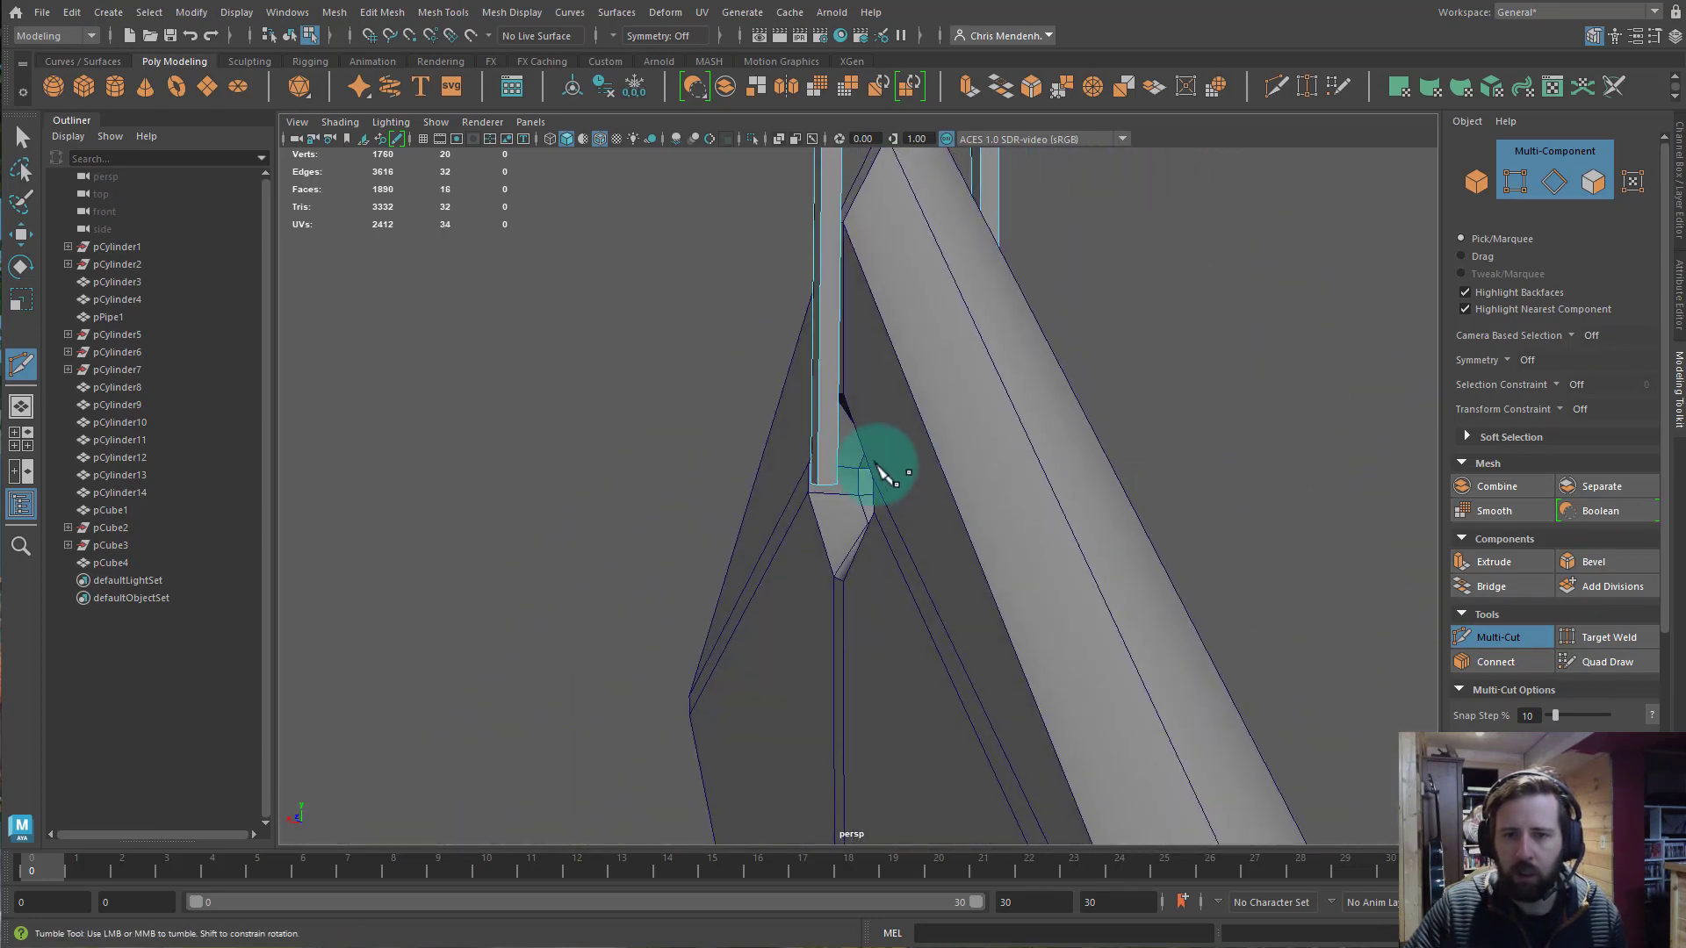
alt+drag(1141, 546, 924, 522)
Select the facing inner end faces of the two cords and bridge them through the sail's hole.
key(q)
click(1055, 423)
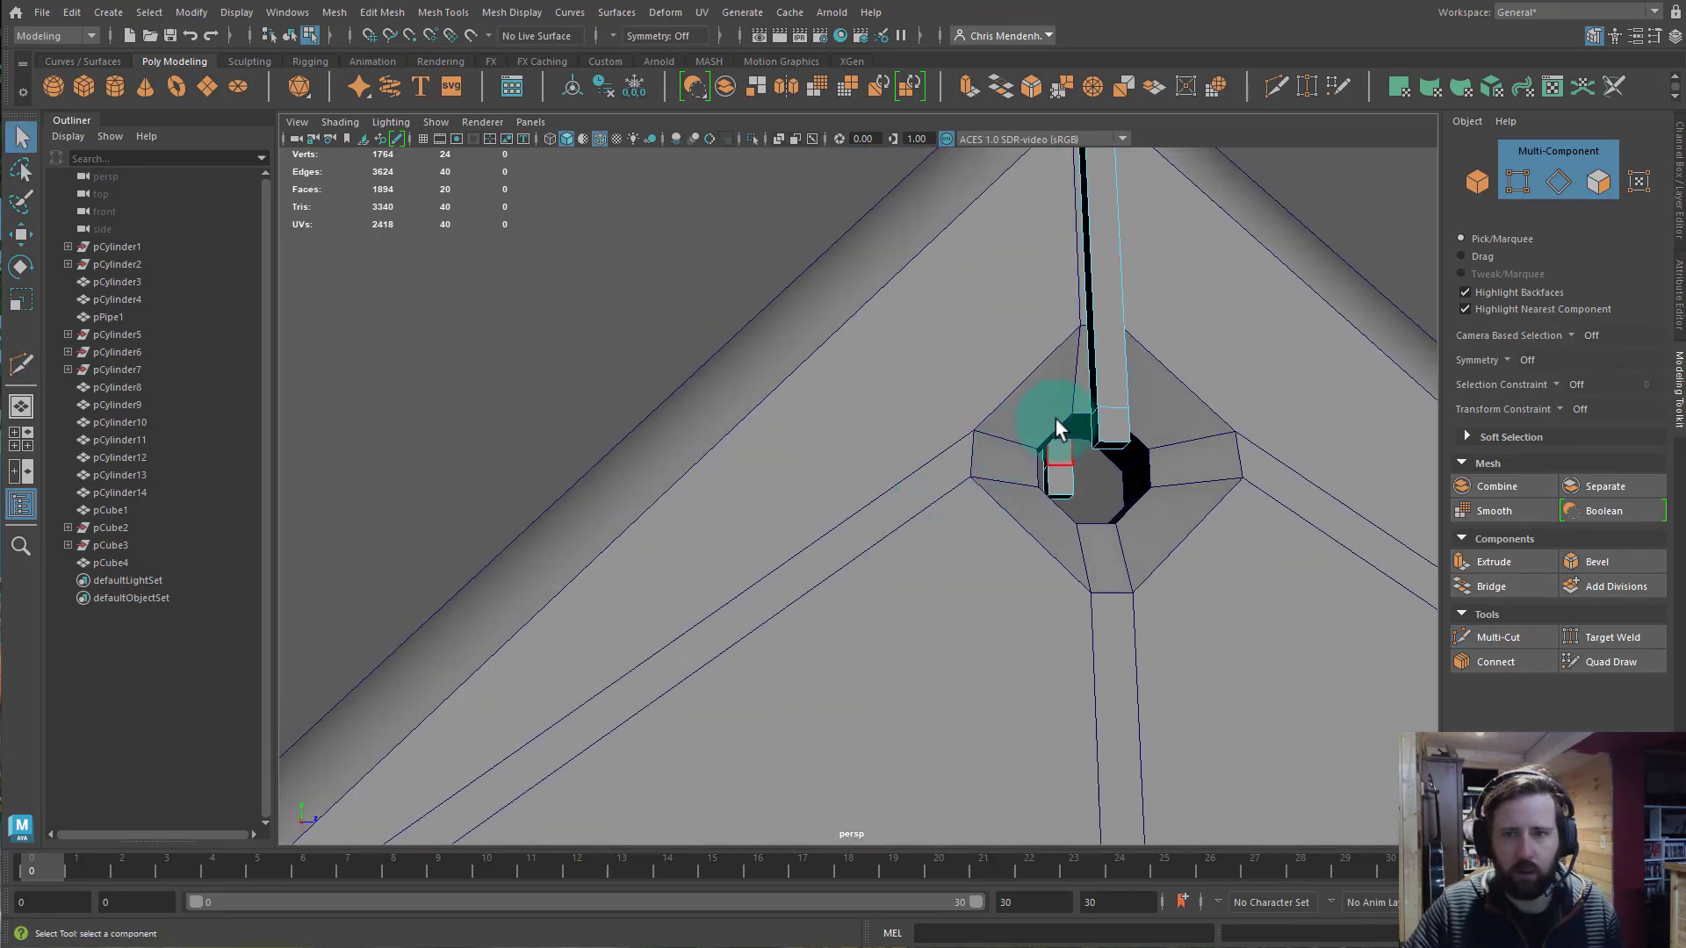
right_drag(1075, 559, 1075, 628)
click(1058, 481)
right_drag(1058, 505, 1315, 330)
click(1103, 372)
right_drag(1110, 392, 1108, 449)
click(1072, 481)
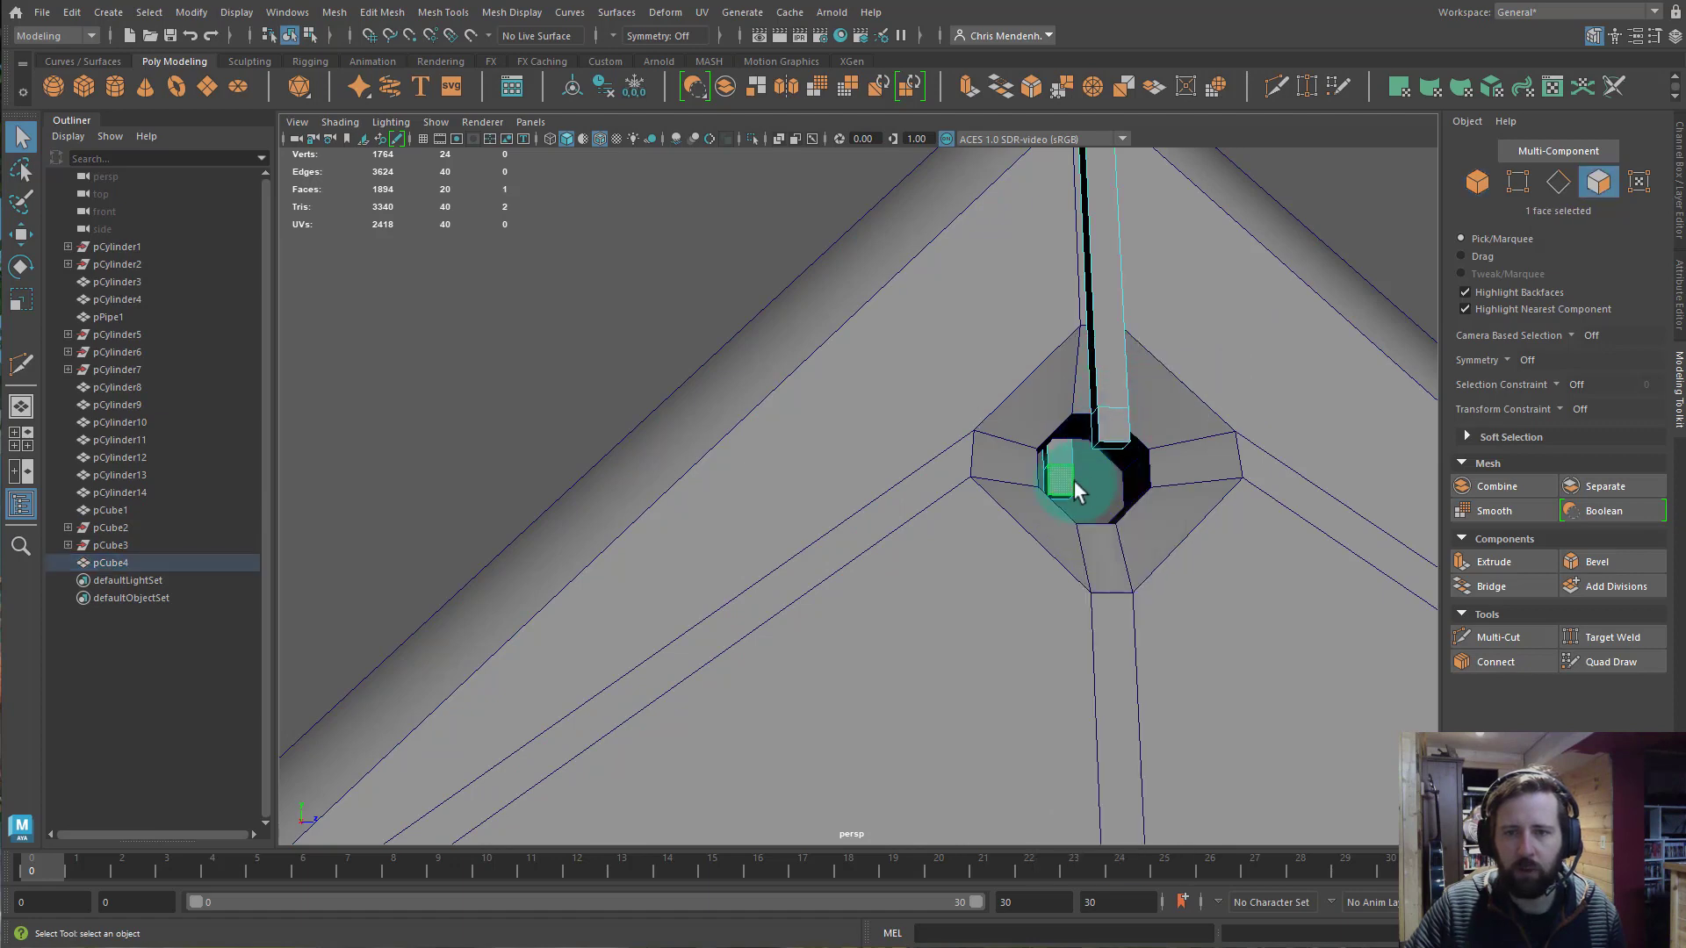
alt+drag(1093, 494, 815, 530)
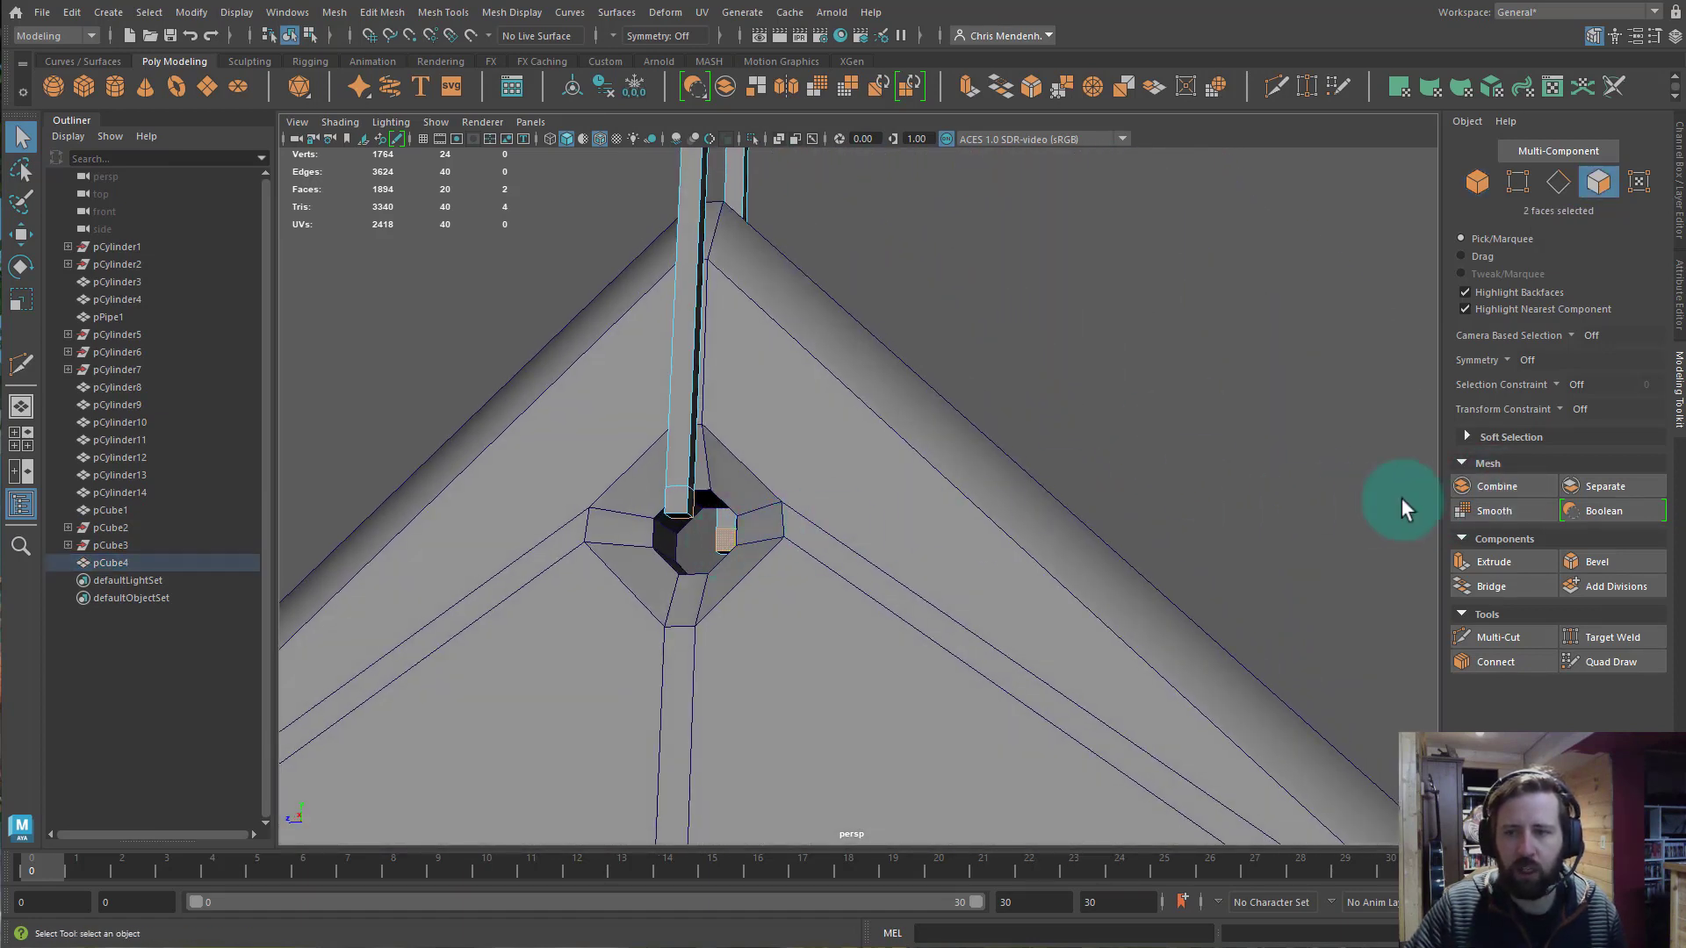
click(1488, 592)
Return to object mode and isolate the bridged cord mesh.
alt+drag(1083, 508, 856, 444)
right_click(856, 443)
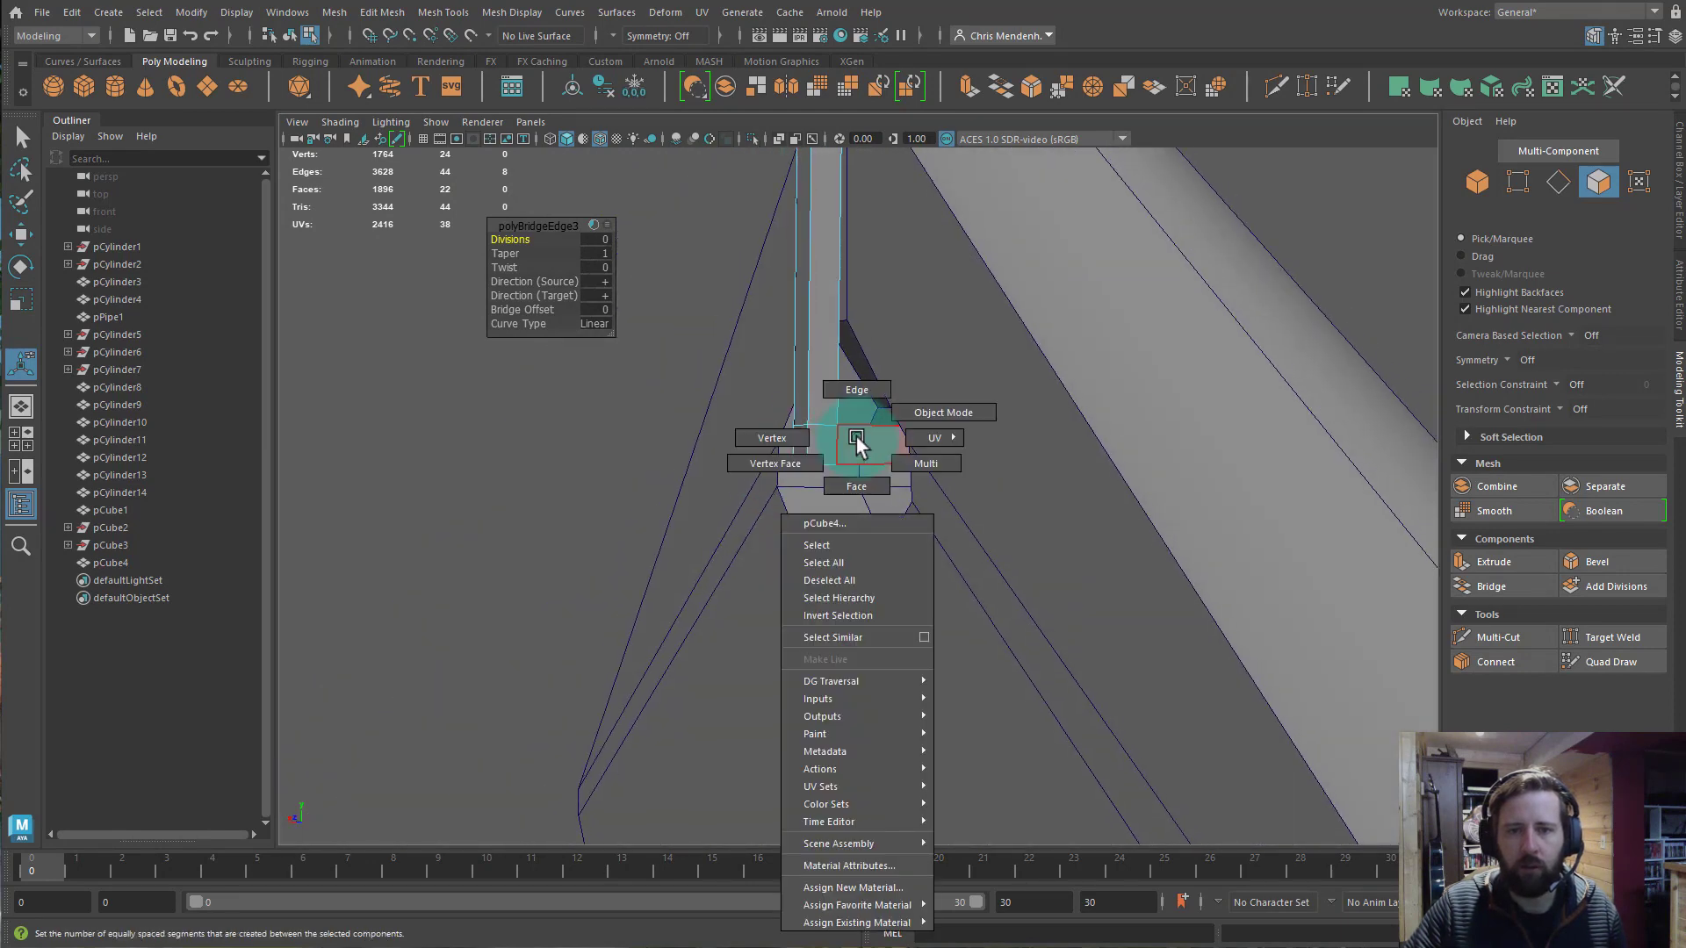
key(F8)
key(q)
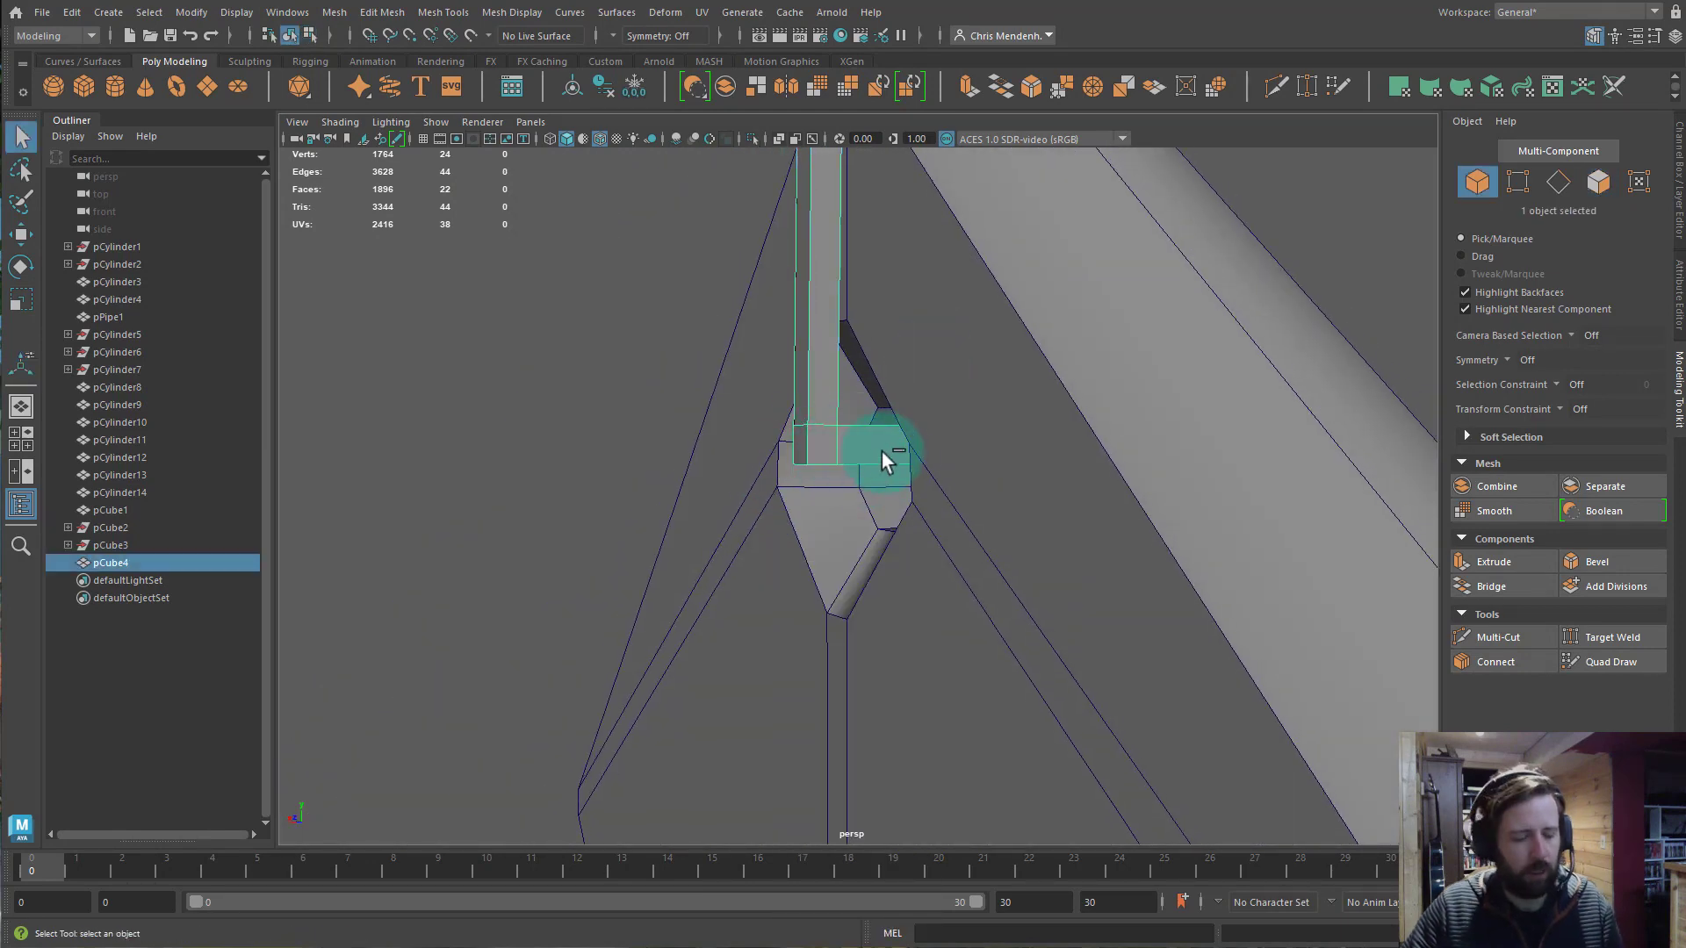
key(ctrl+1)
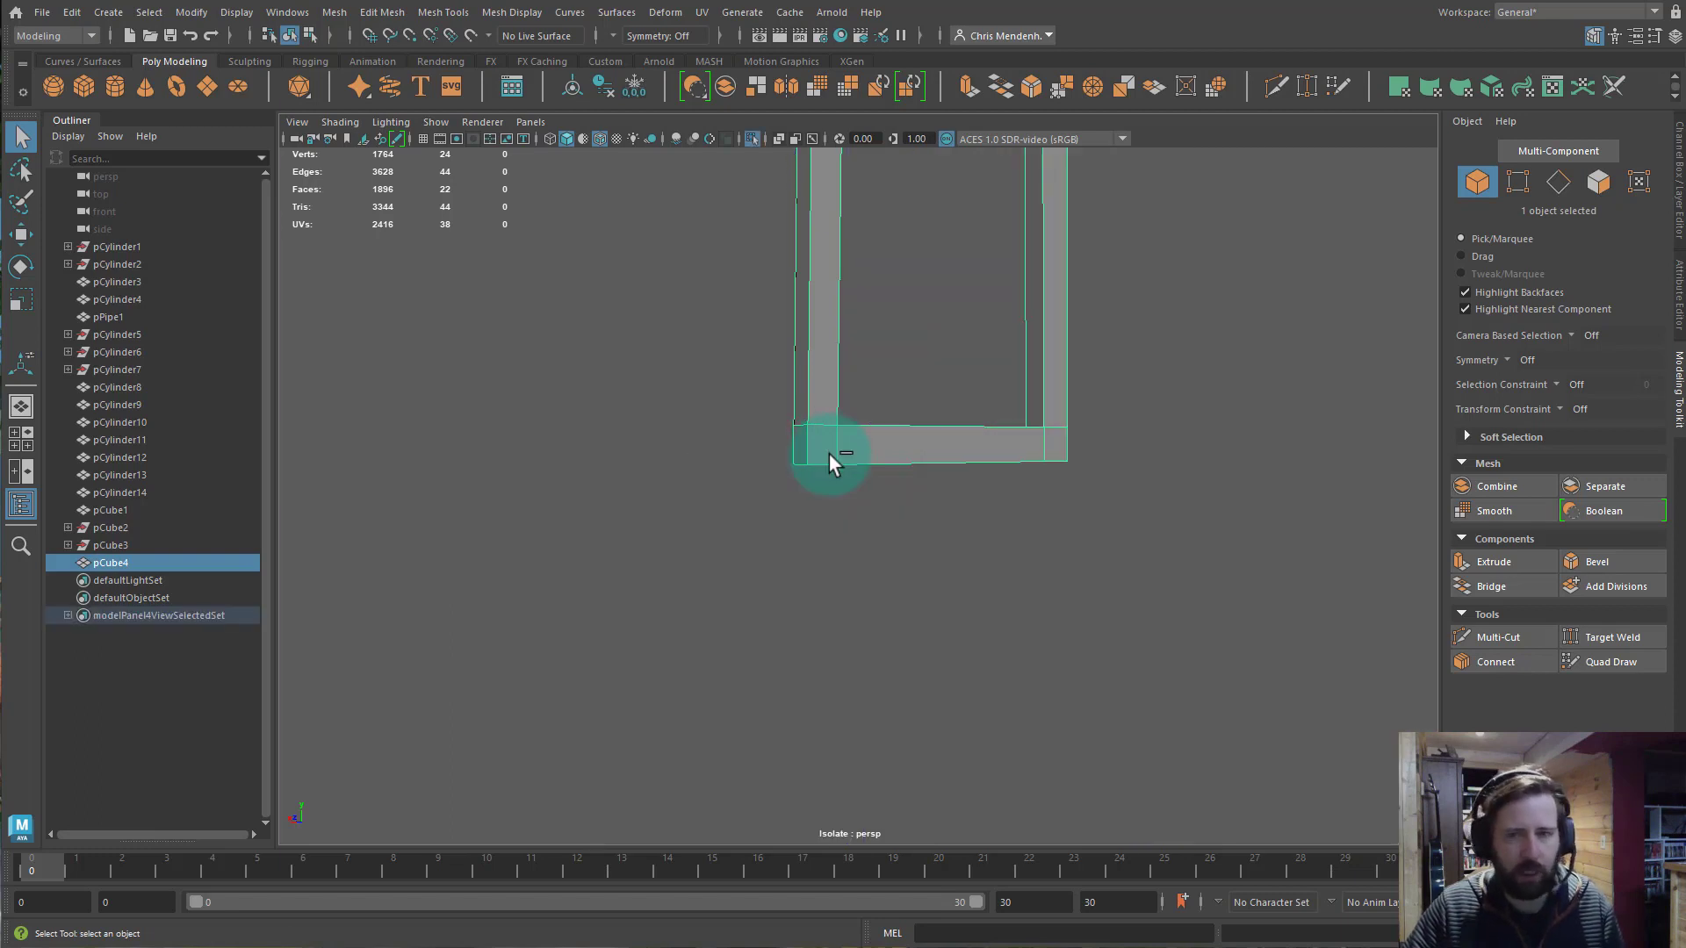
Select the bridge's two upper edges, show the whole model again and raise them to about -20.8 in Y.
alt+drag(967, 451, 1083, 377)
key(F10)
click(1013, 519)
alt+drag(1013, 519, 1125, 550)
alt+drag(1088, 618, 1210, 604)
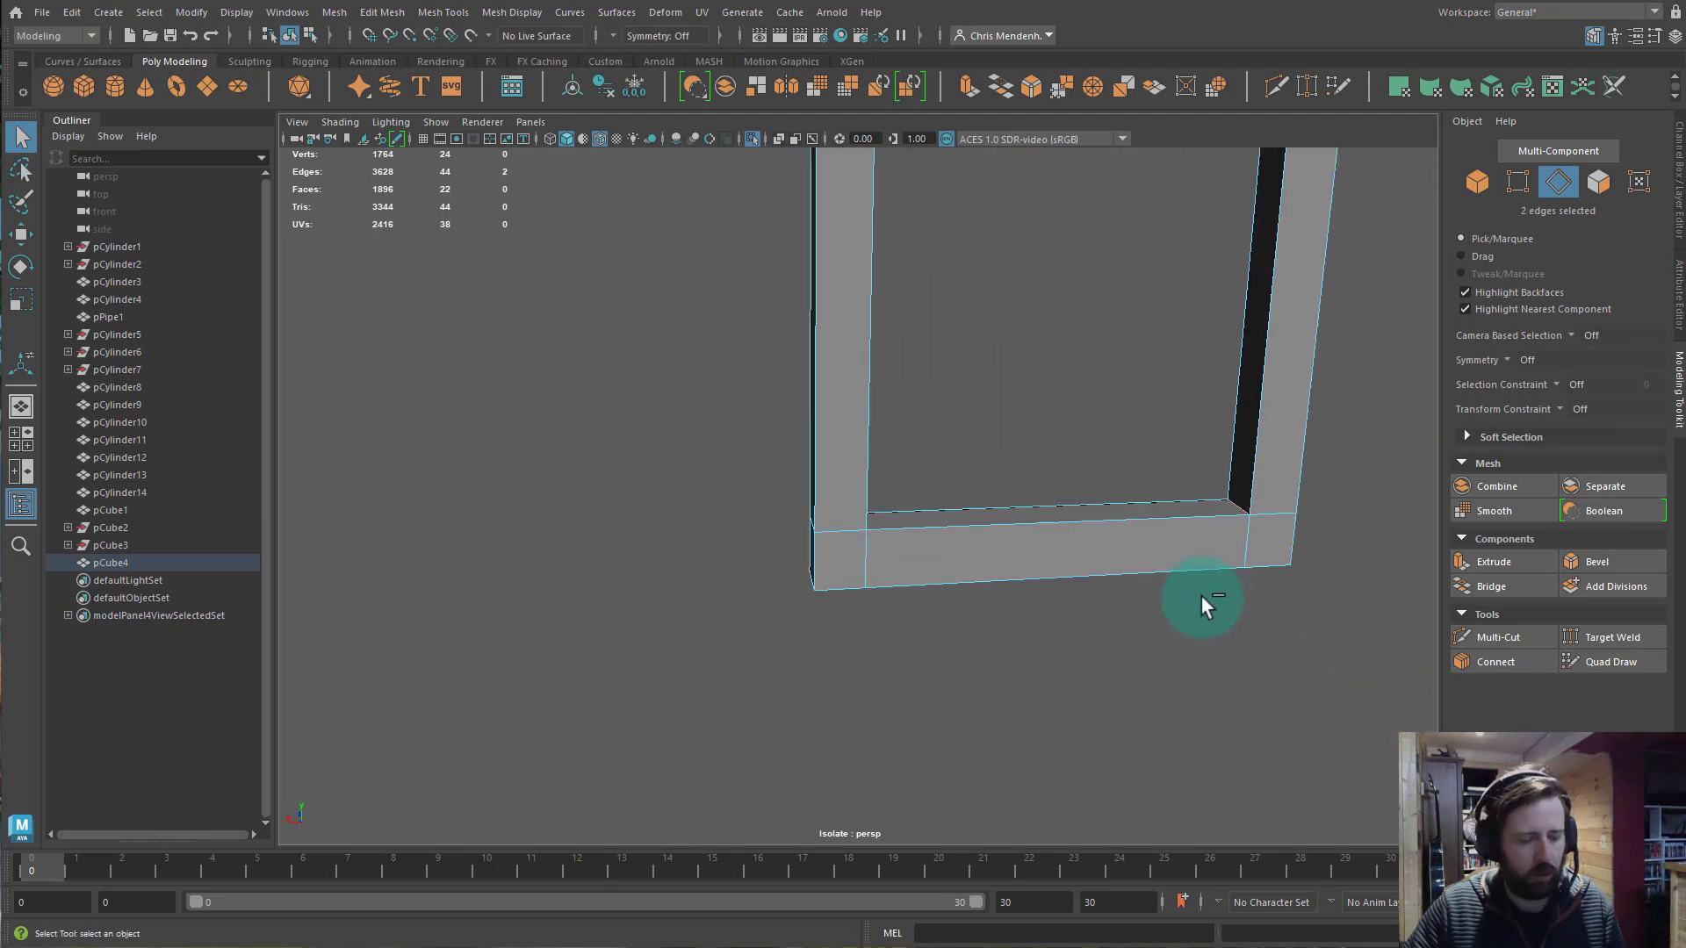
key(ctrl+1)
mouse_move(1016, 595)
alt+mouse_down()
mouse_move(998, 545)
mouse_move(1018, 509)
mouse_move(981, 551)
mouse_move(1022, 578)
alt+mouse_up()
key(w)
drag(734, 472, 736, 471)
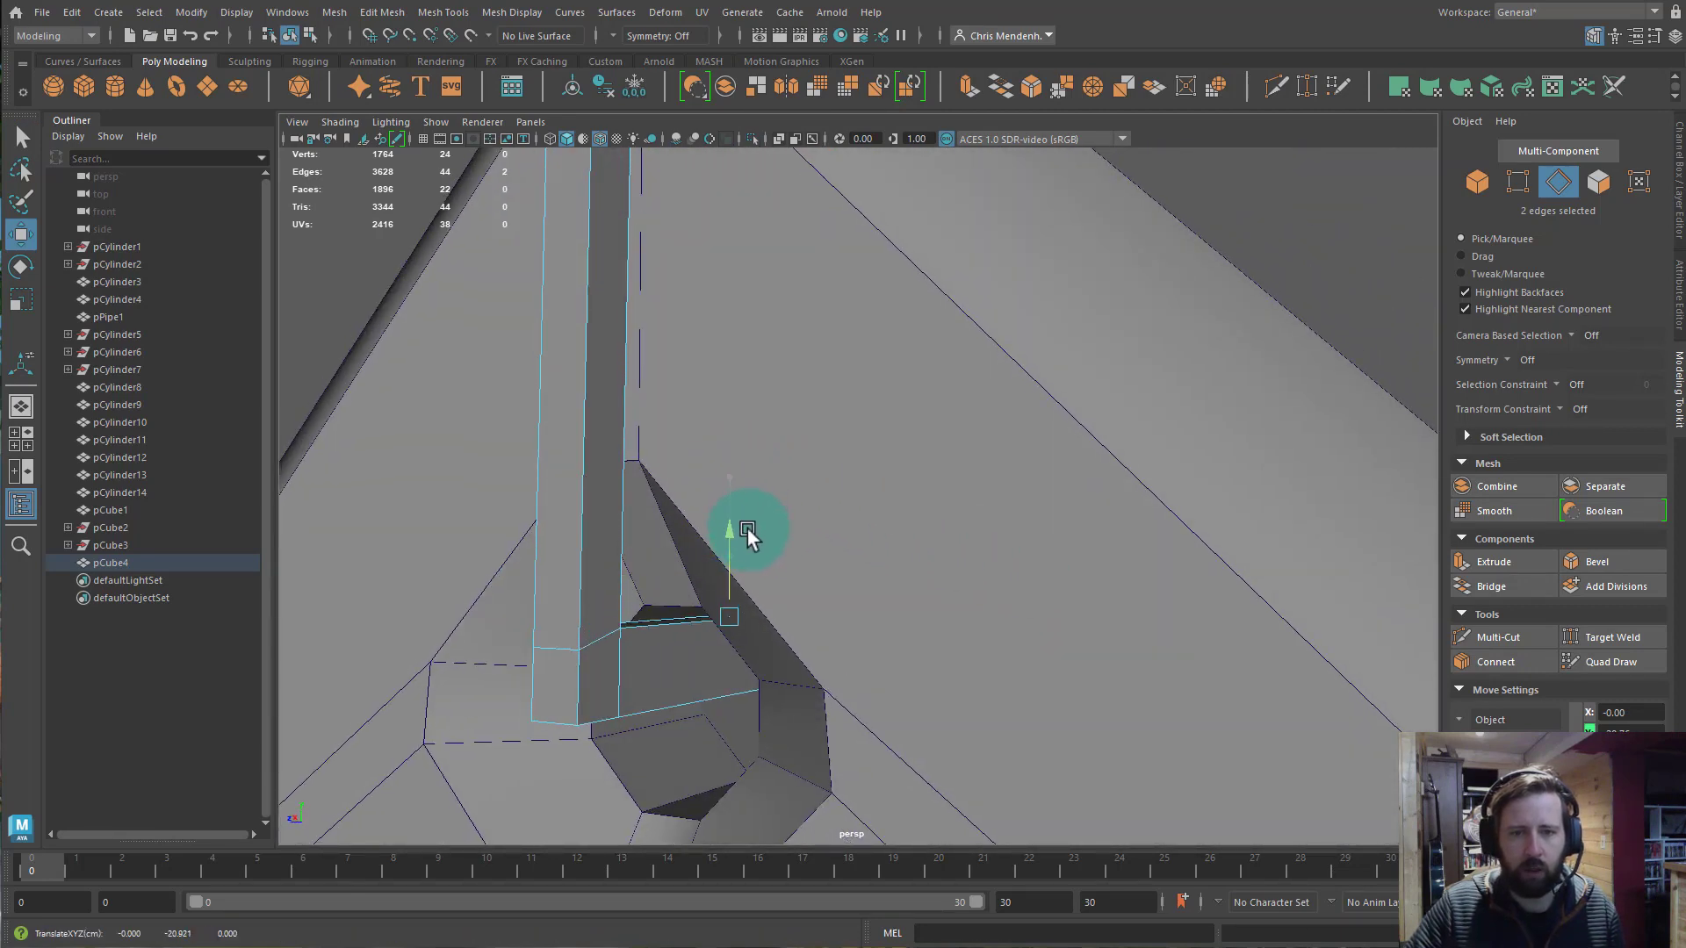
key(r)
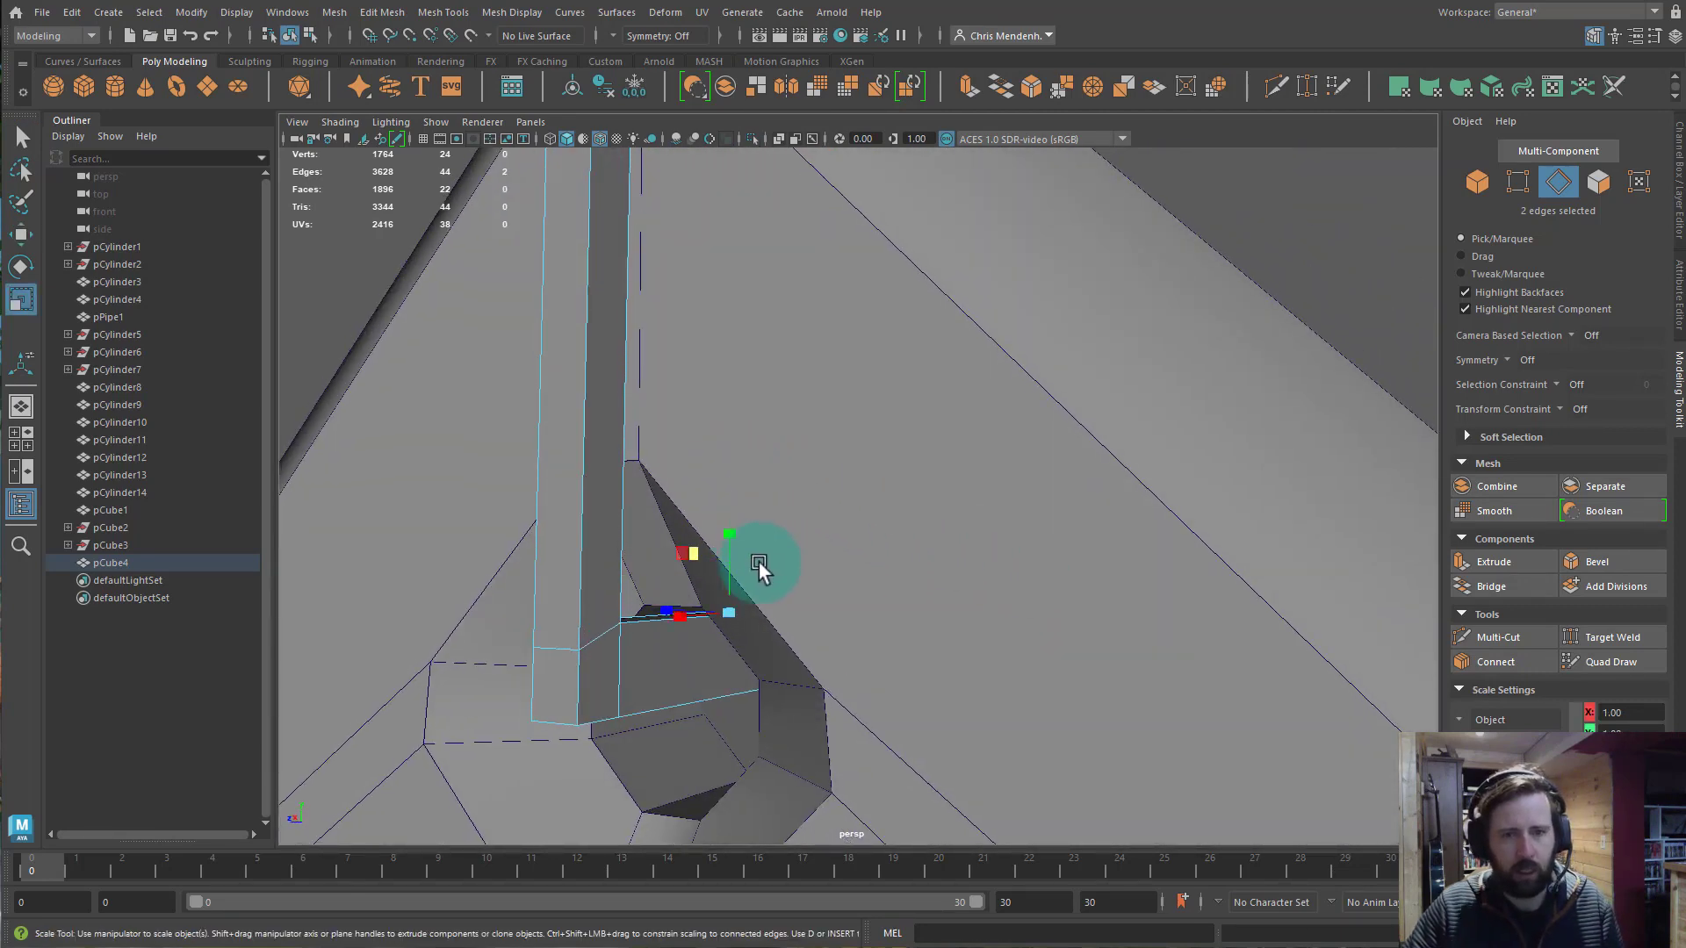
alt+drag(765, 582, 645, 659)
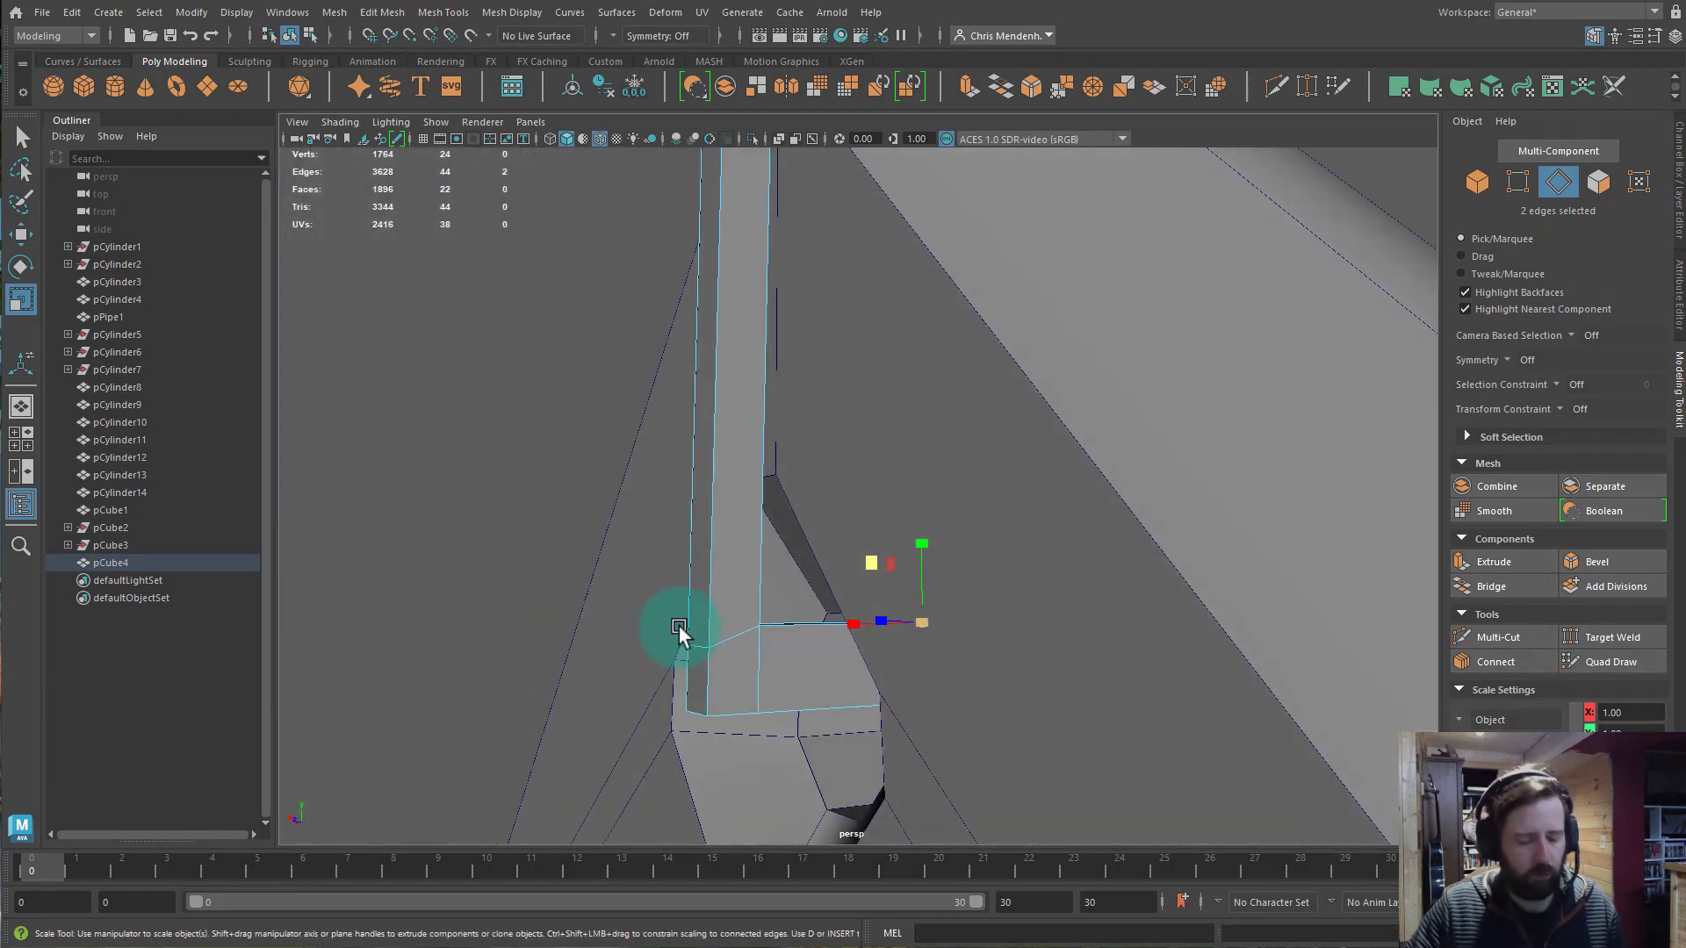
key(ctrl+shift+x)
click(759, 625)
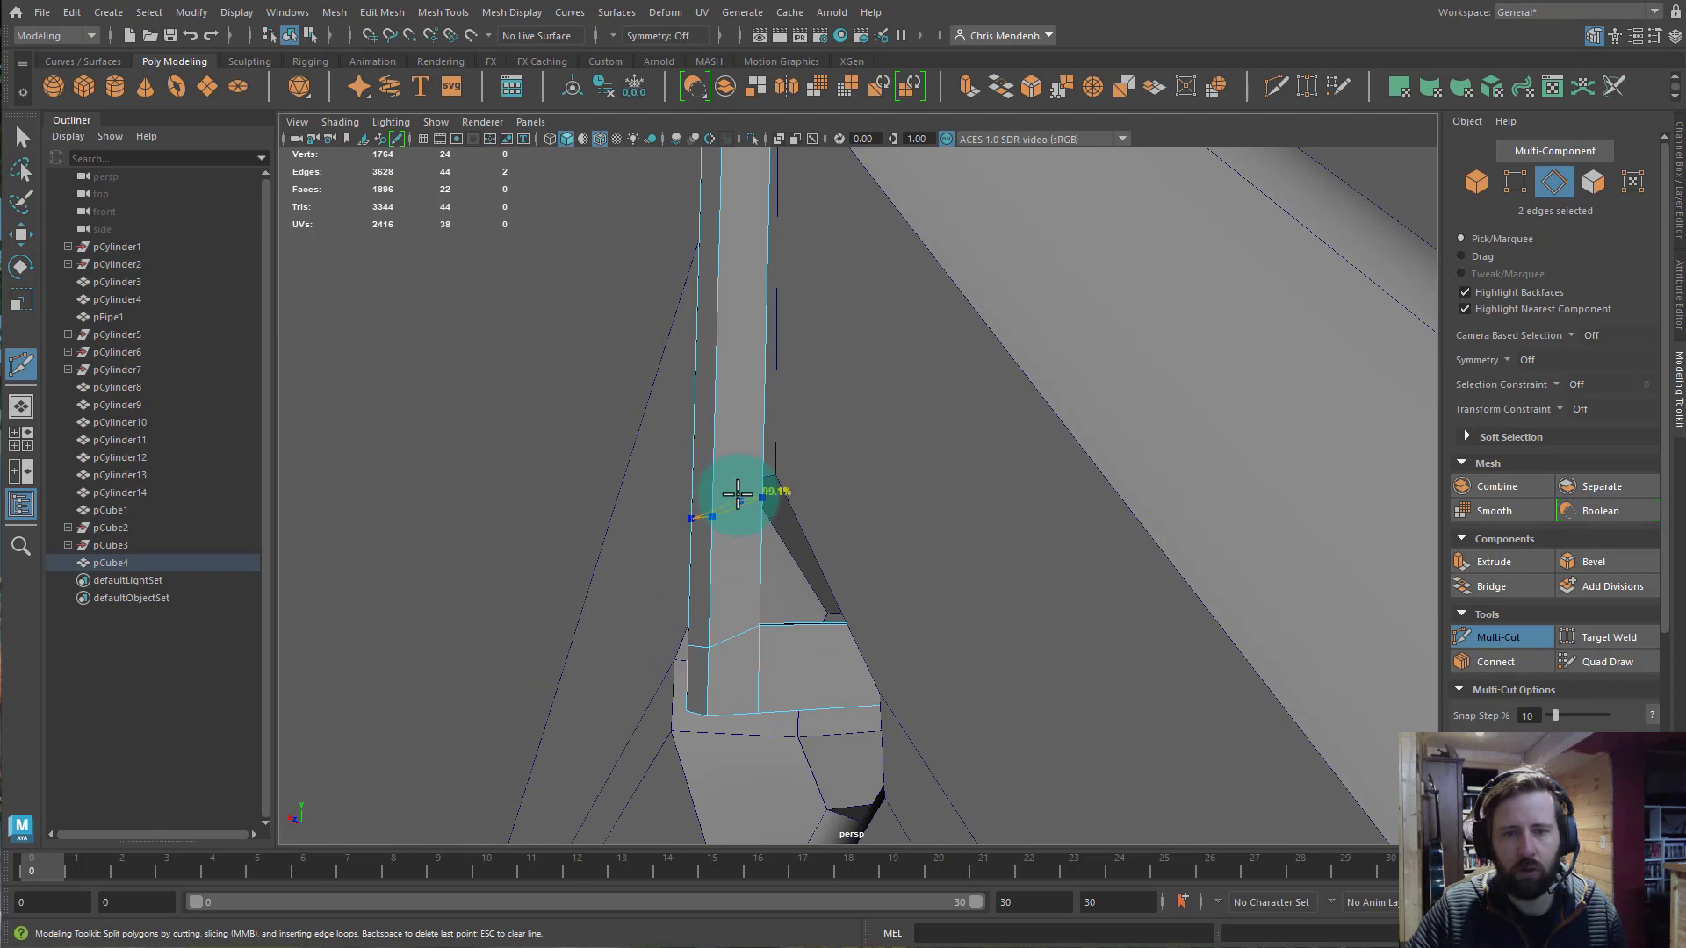
alt+drag(834, 604, 782, 620)
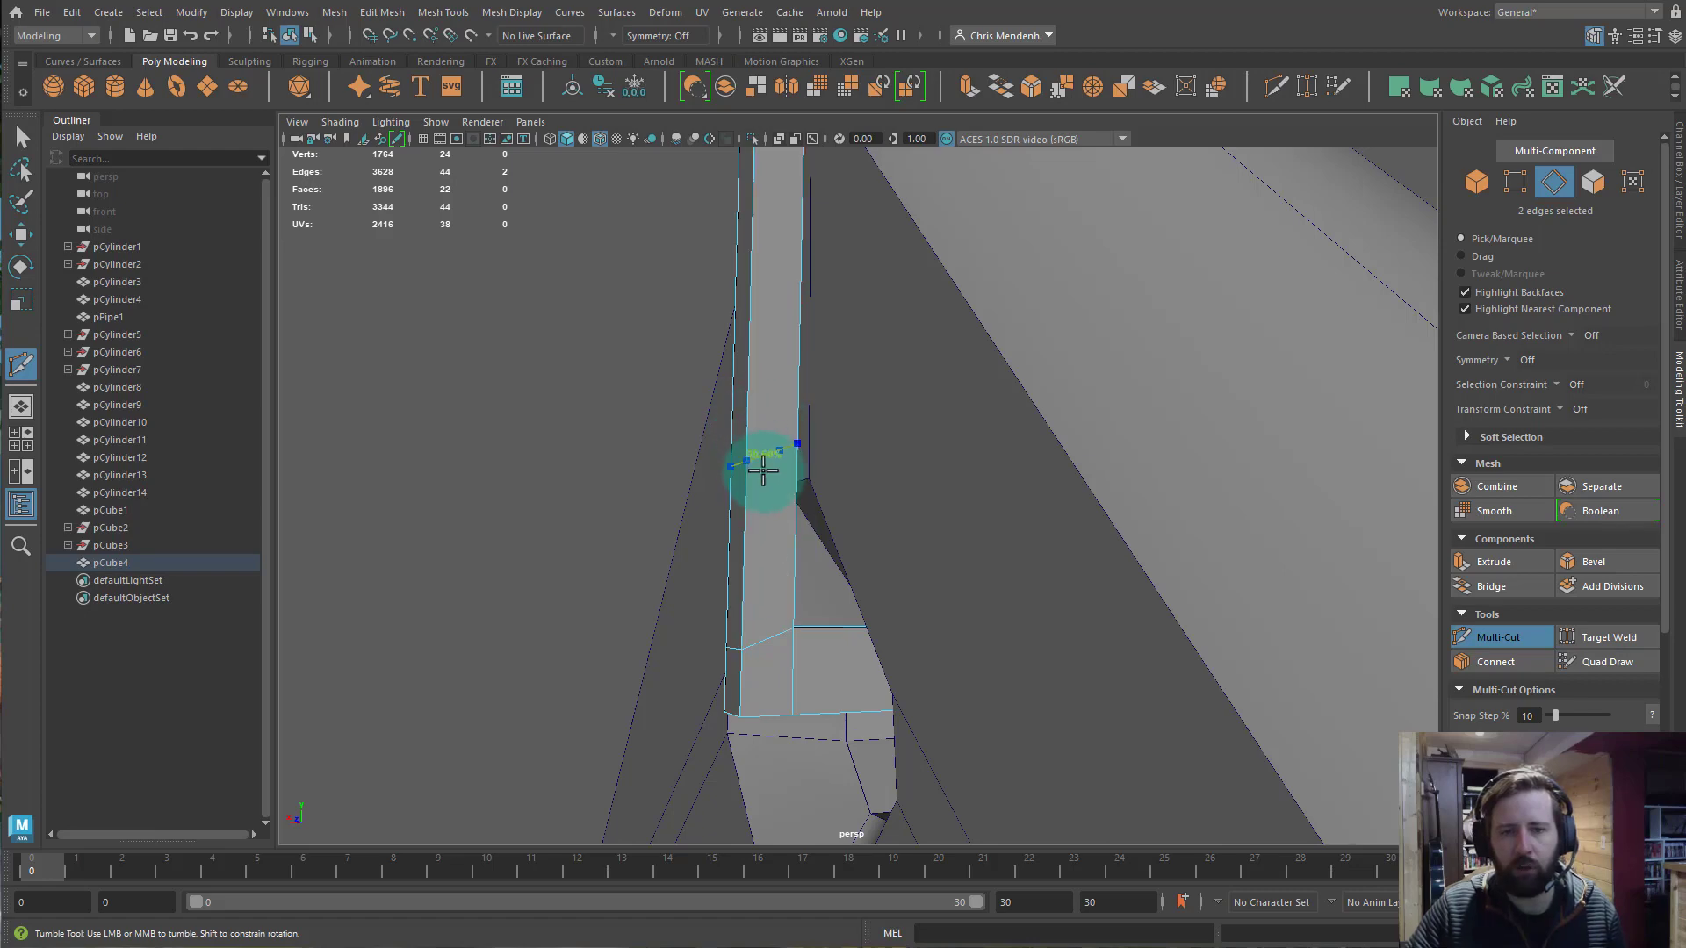
alt+right_drag(878, 528, 528, 461)
alt+drag(706, 491, 741, 527)
alt+right_drag(741, 527, 1431, 671)
alt+right_drag(892, 606, 1599, 538)
Target-weld the extra edges at the bridge corners of both cords to simplify the bends.
click(1610, 640)
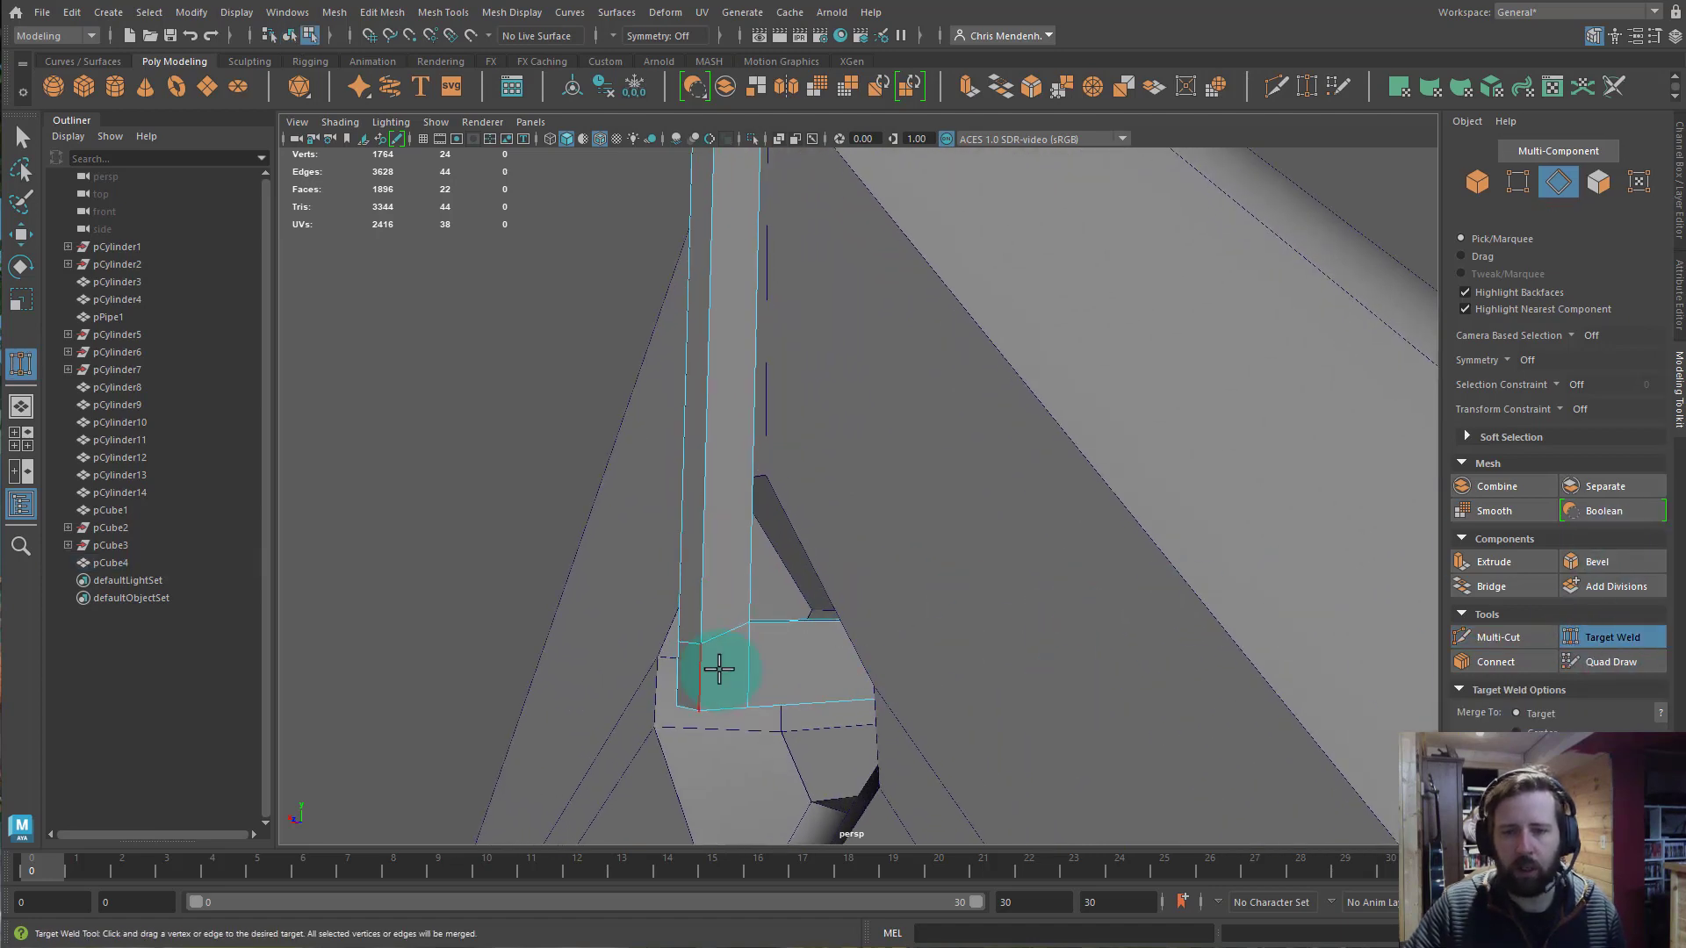
alt+drag(789, 625, 638, 683)
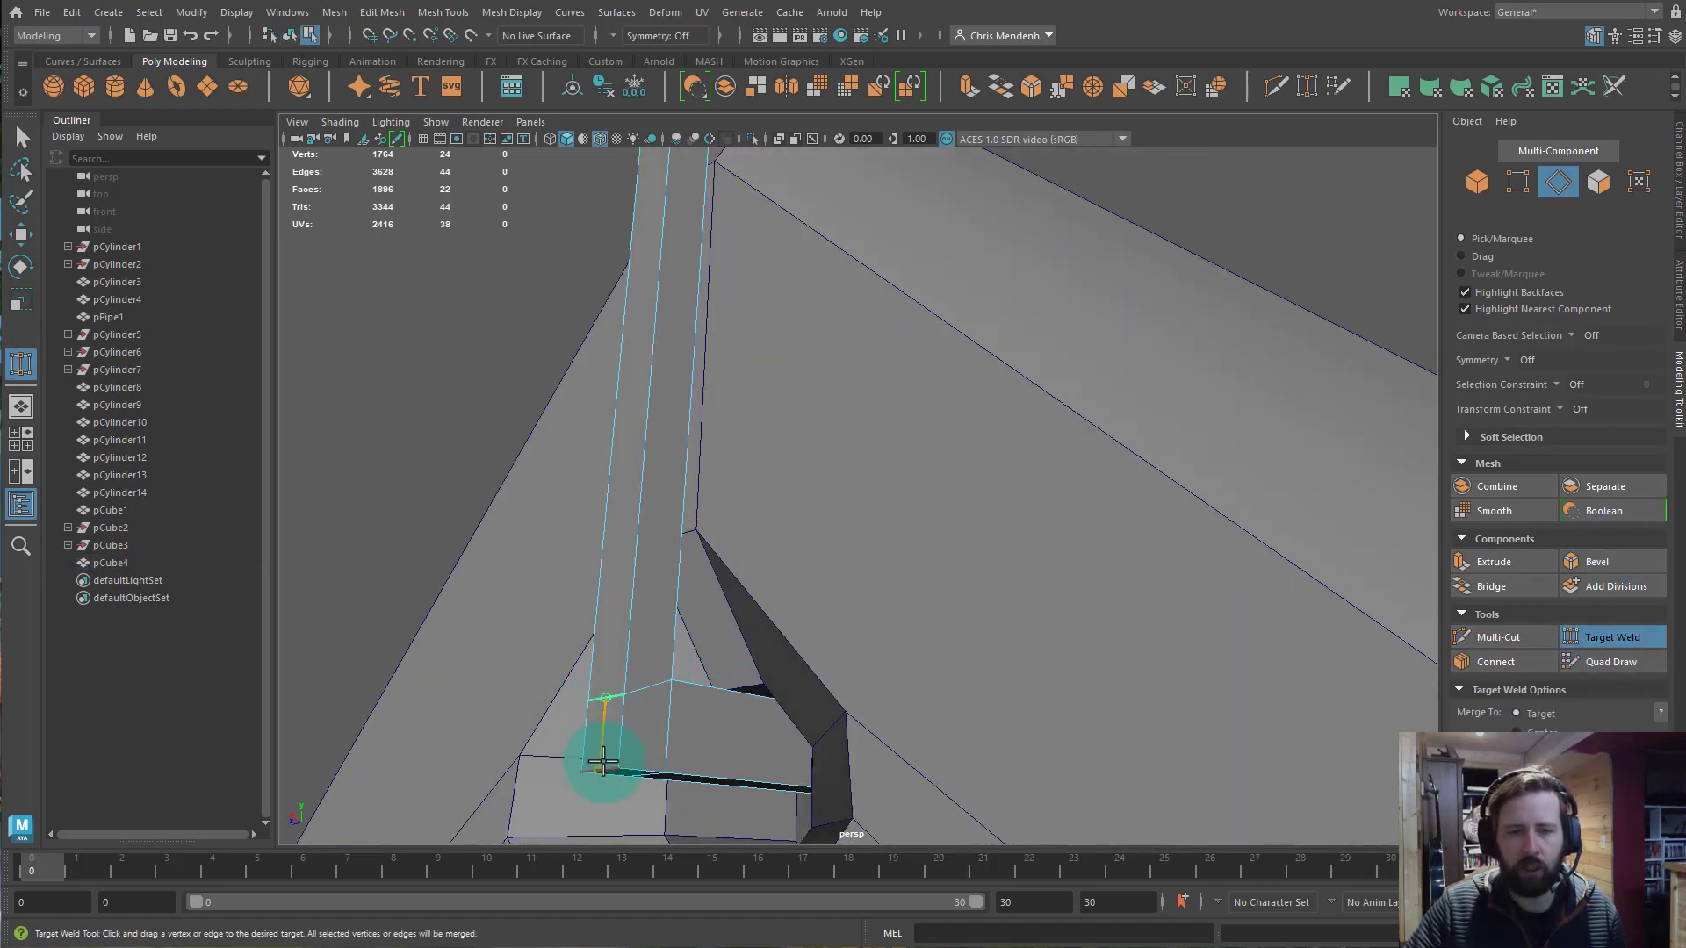
alt+drag(693, 757, 676, 781)
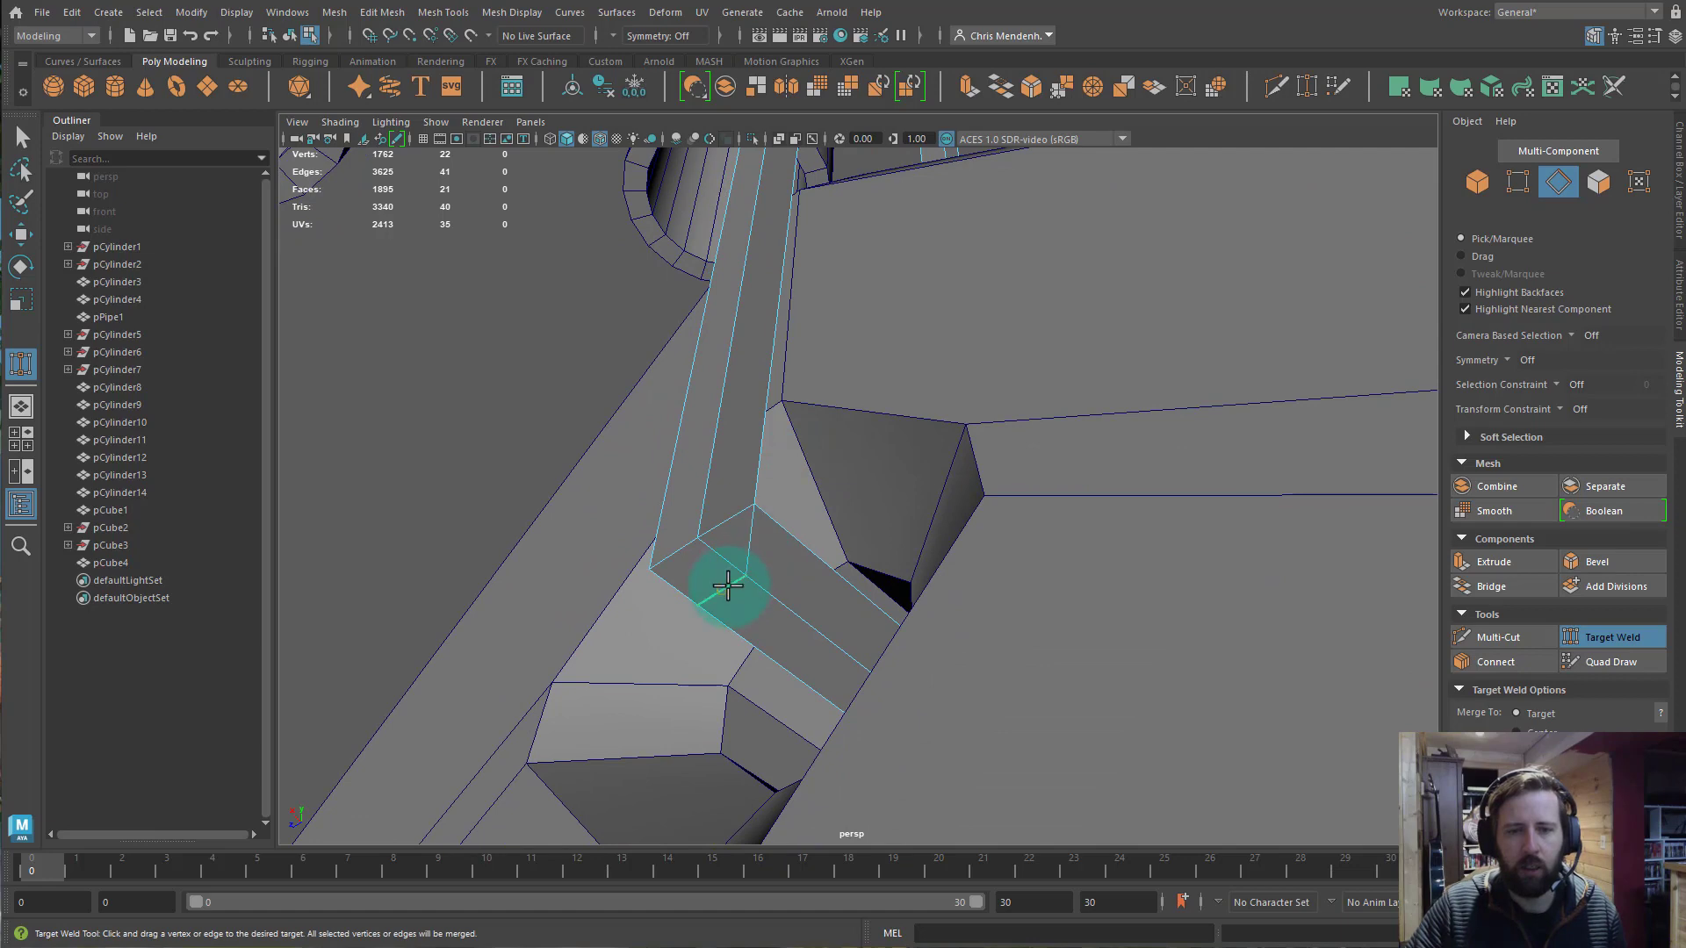
scroll(921, 532, down, 4)
alt+drag(1001, 556, 985, 467)
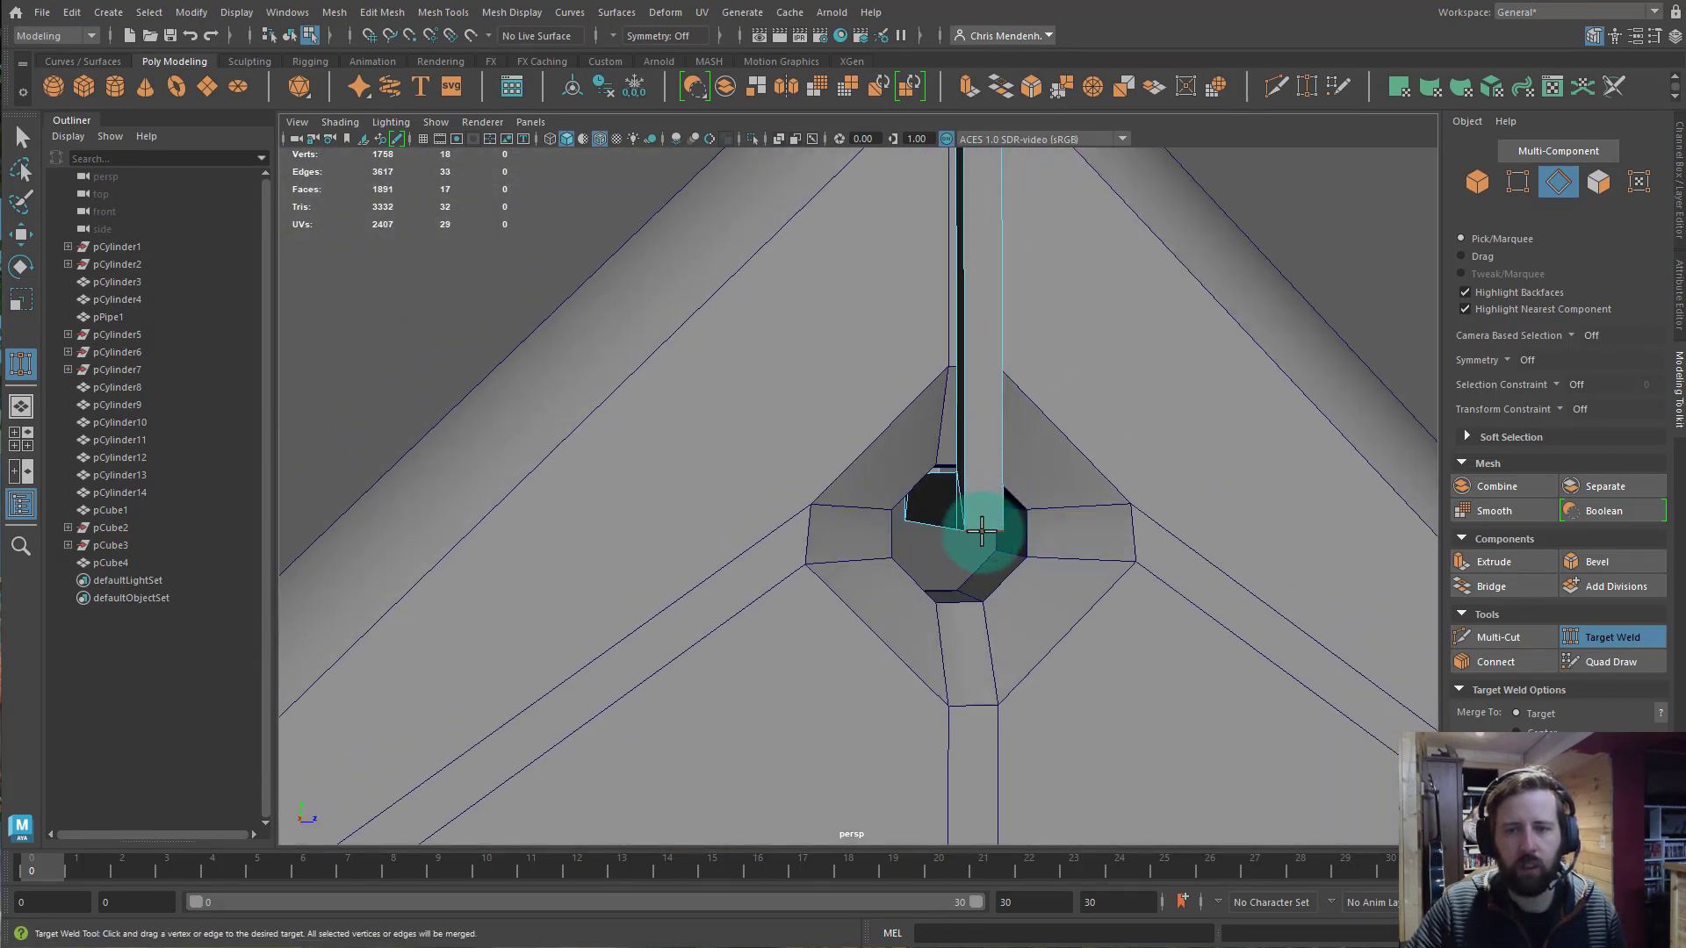
alt+drag(982, 530, 1095, 440)
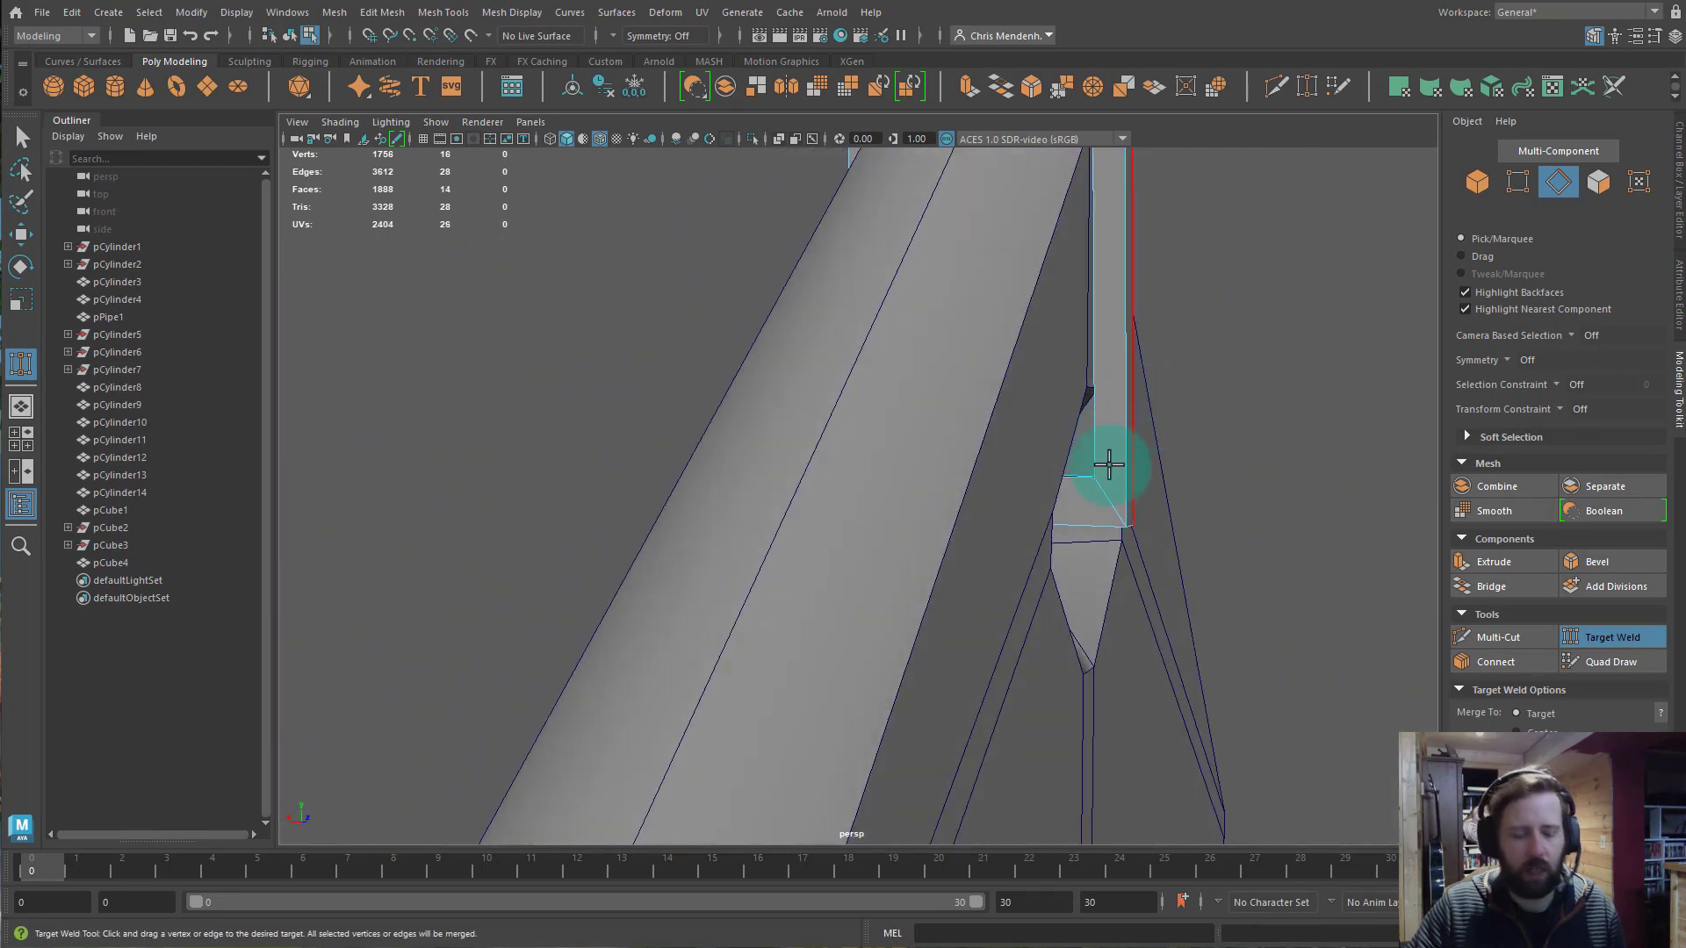
Insert a new edge loop with Multi-Cut on each cord just above the sail's hole.
key(ctrl+shift+x)
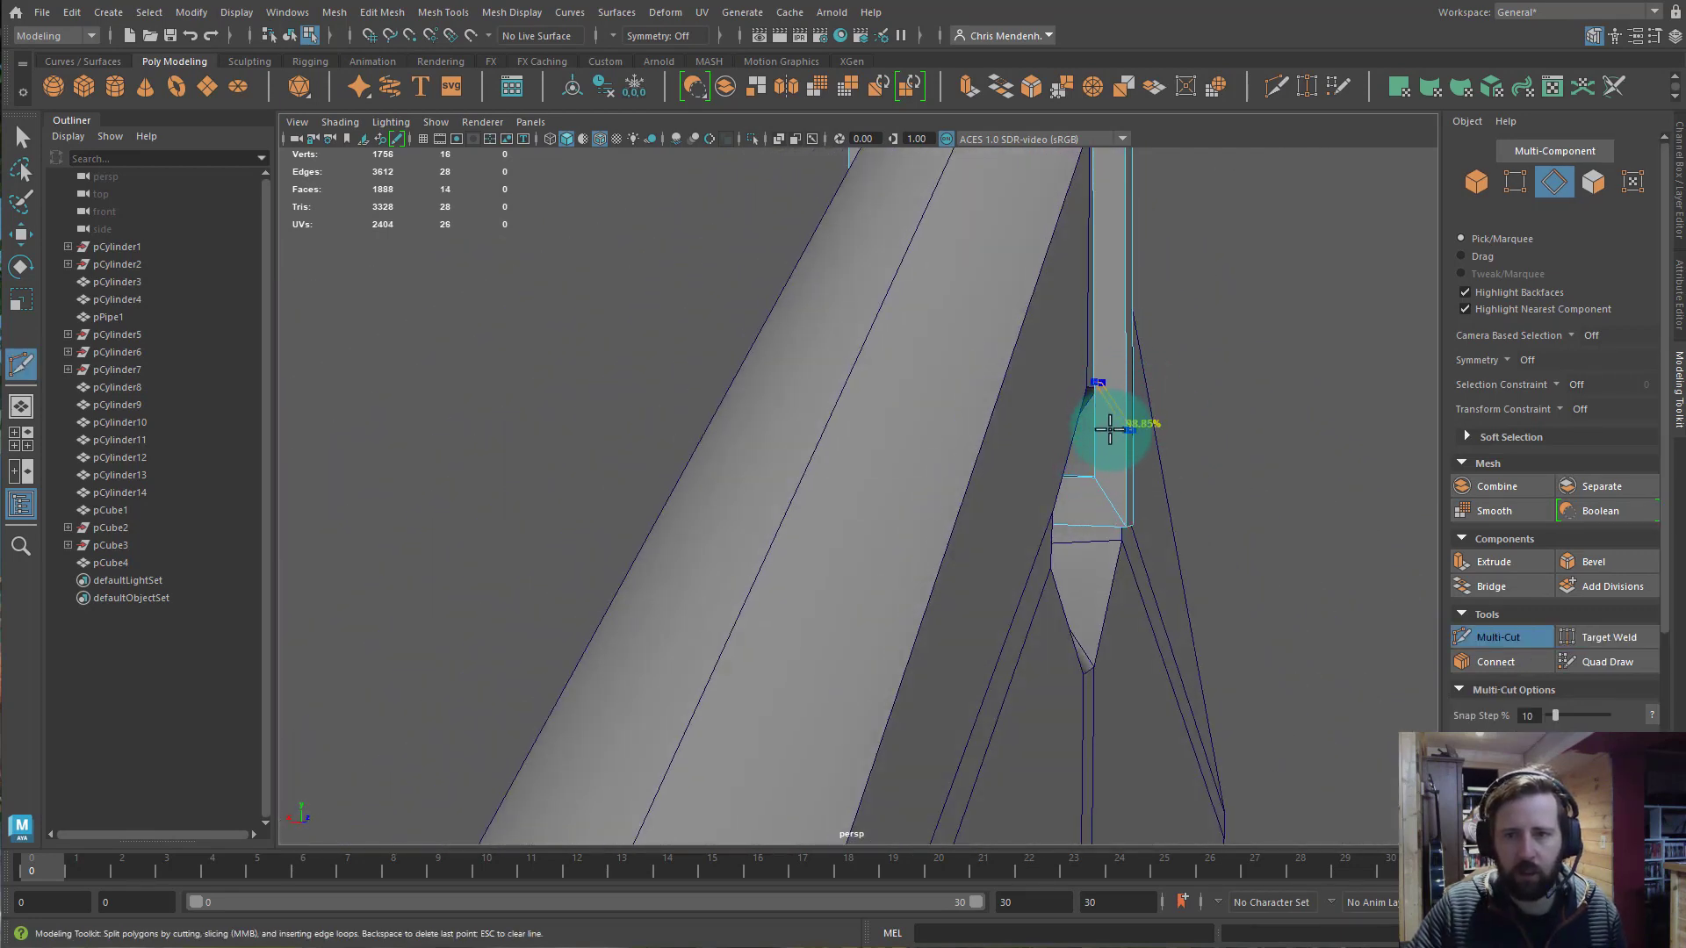
ctrl+click(1109, 430)
alt+drag(983, 432, 1080, 435)
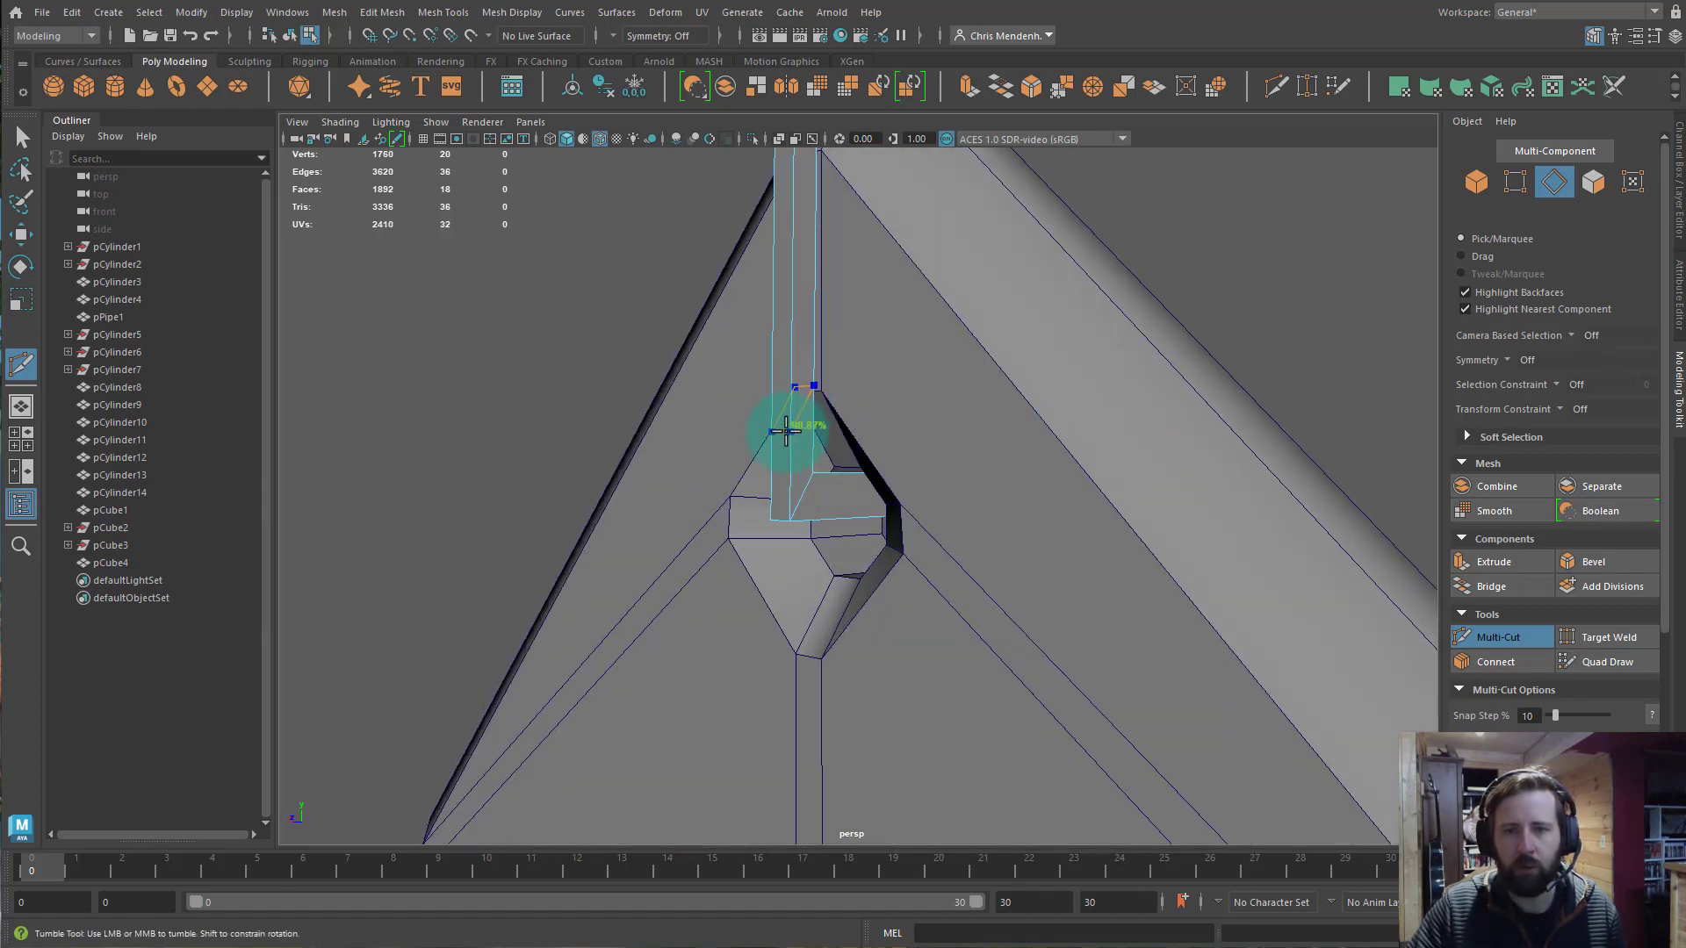
alt+drag(821, 436, 775, 429)
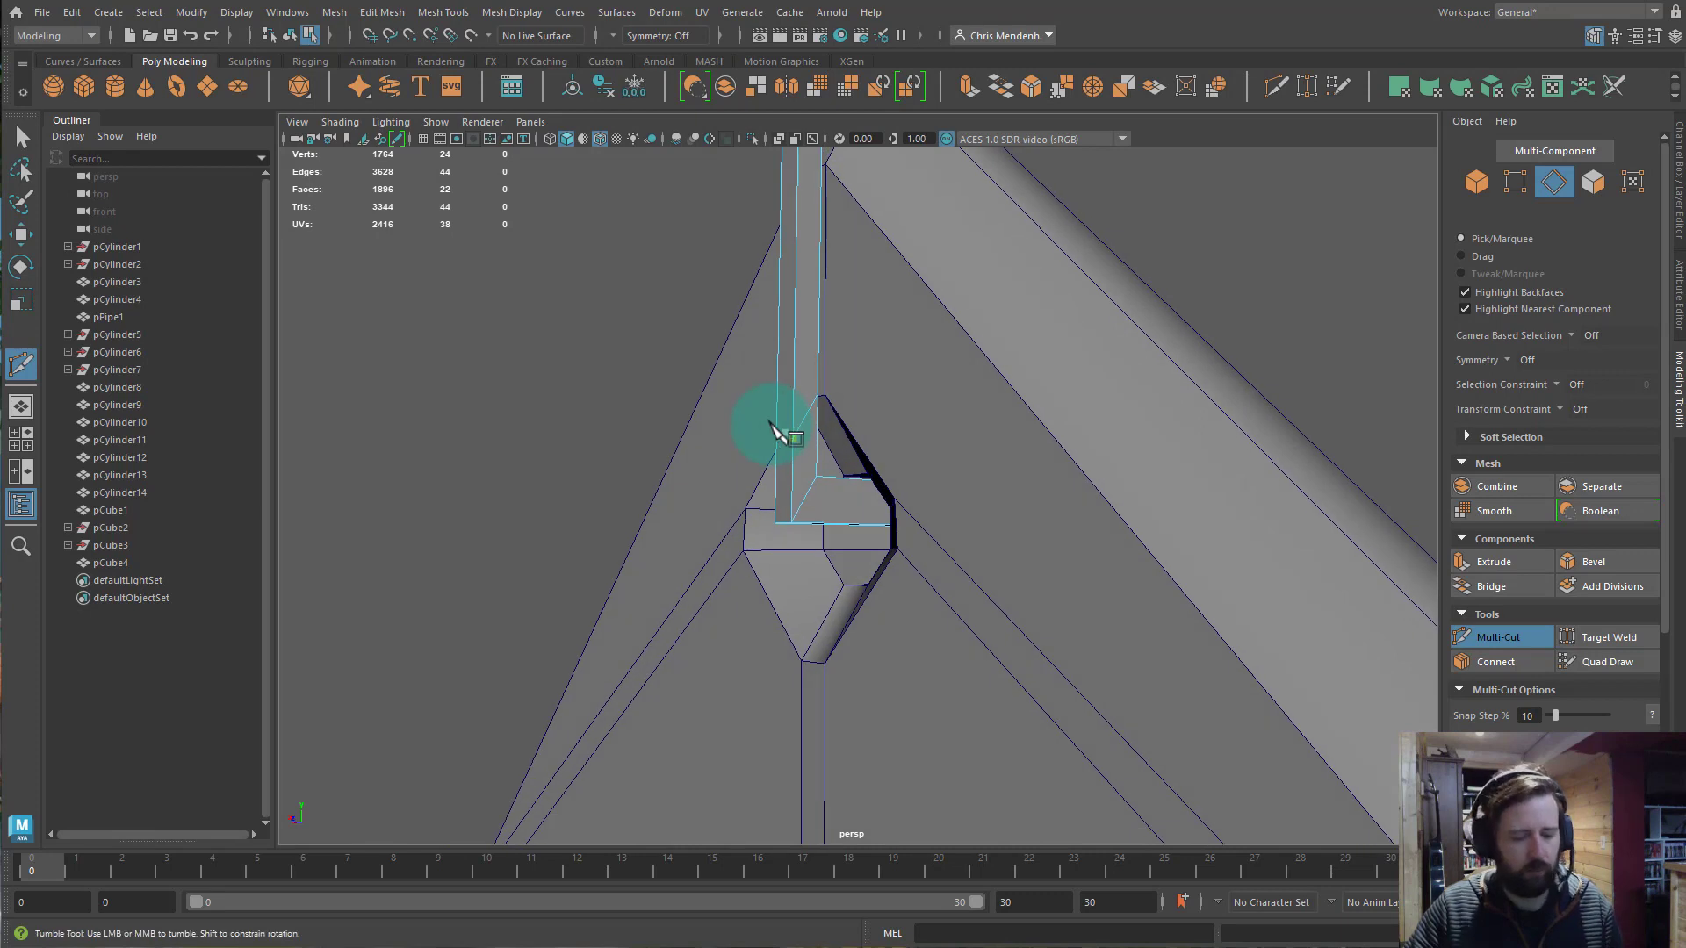
Raise the outer edge of the new loop on each cord to about -20.51 in Y.
key(w)
click(776, 442)
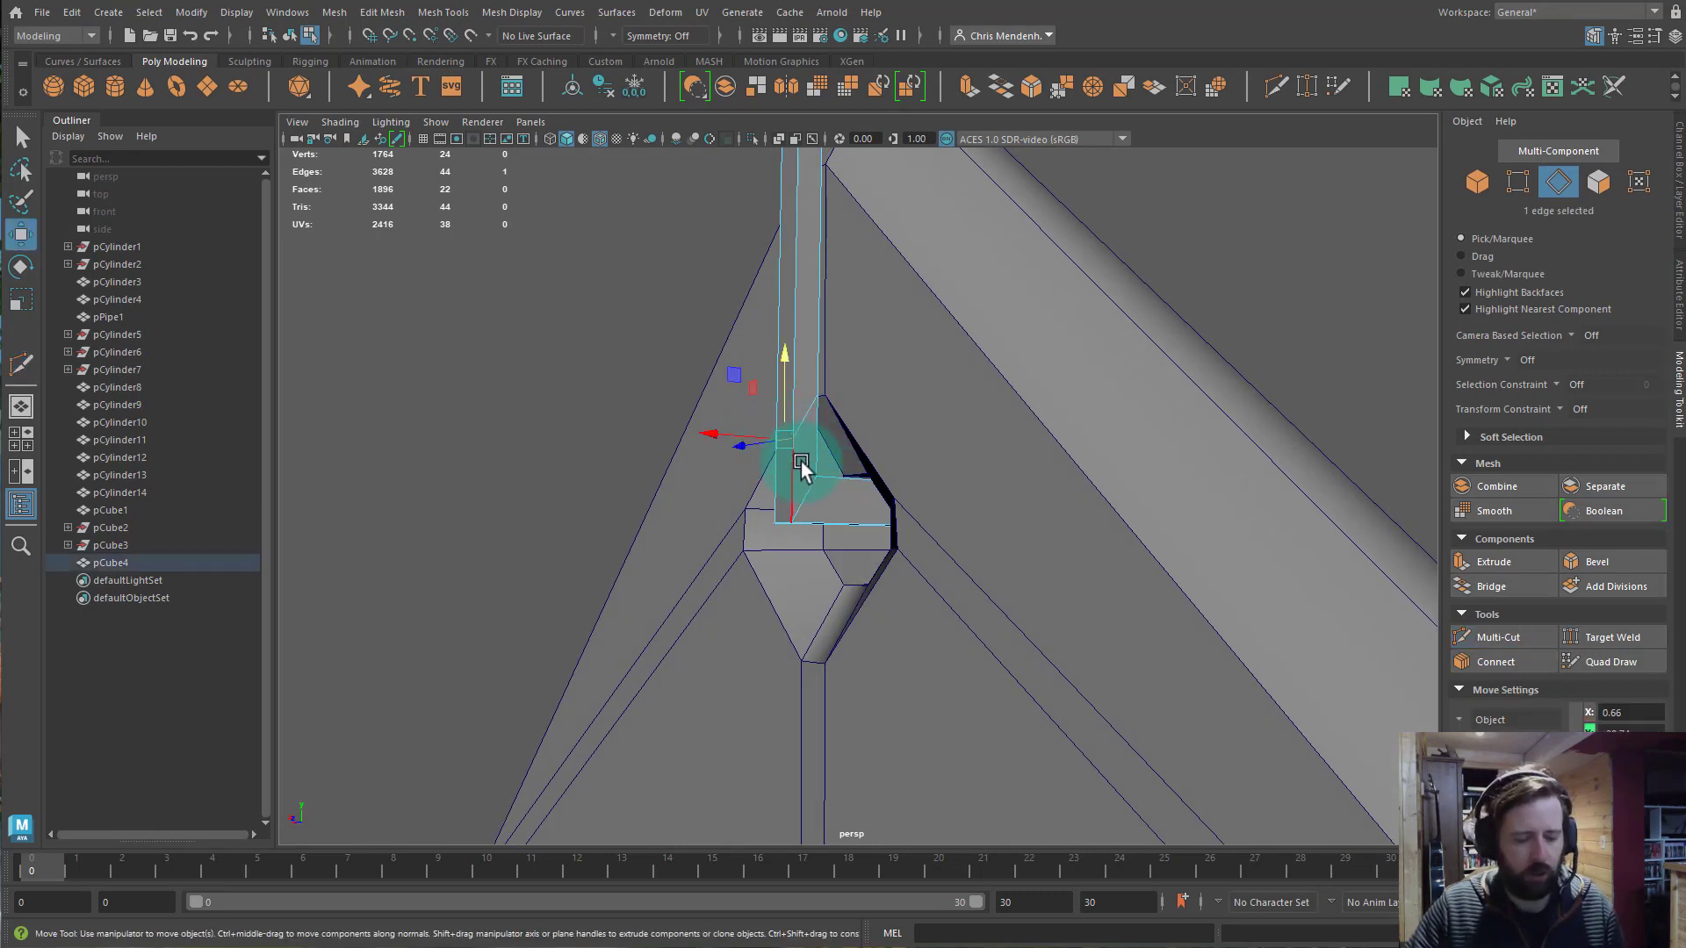
drag(778, 356, 816, 380)
alt+drag(1050, 448, 1018, 432)
click(1007, 434)
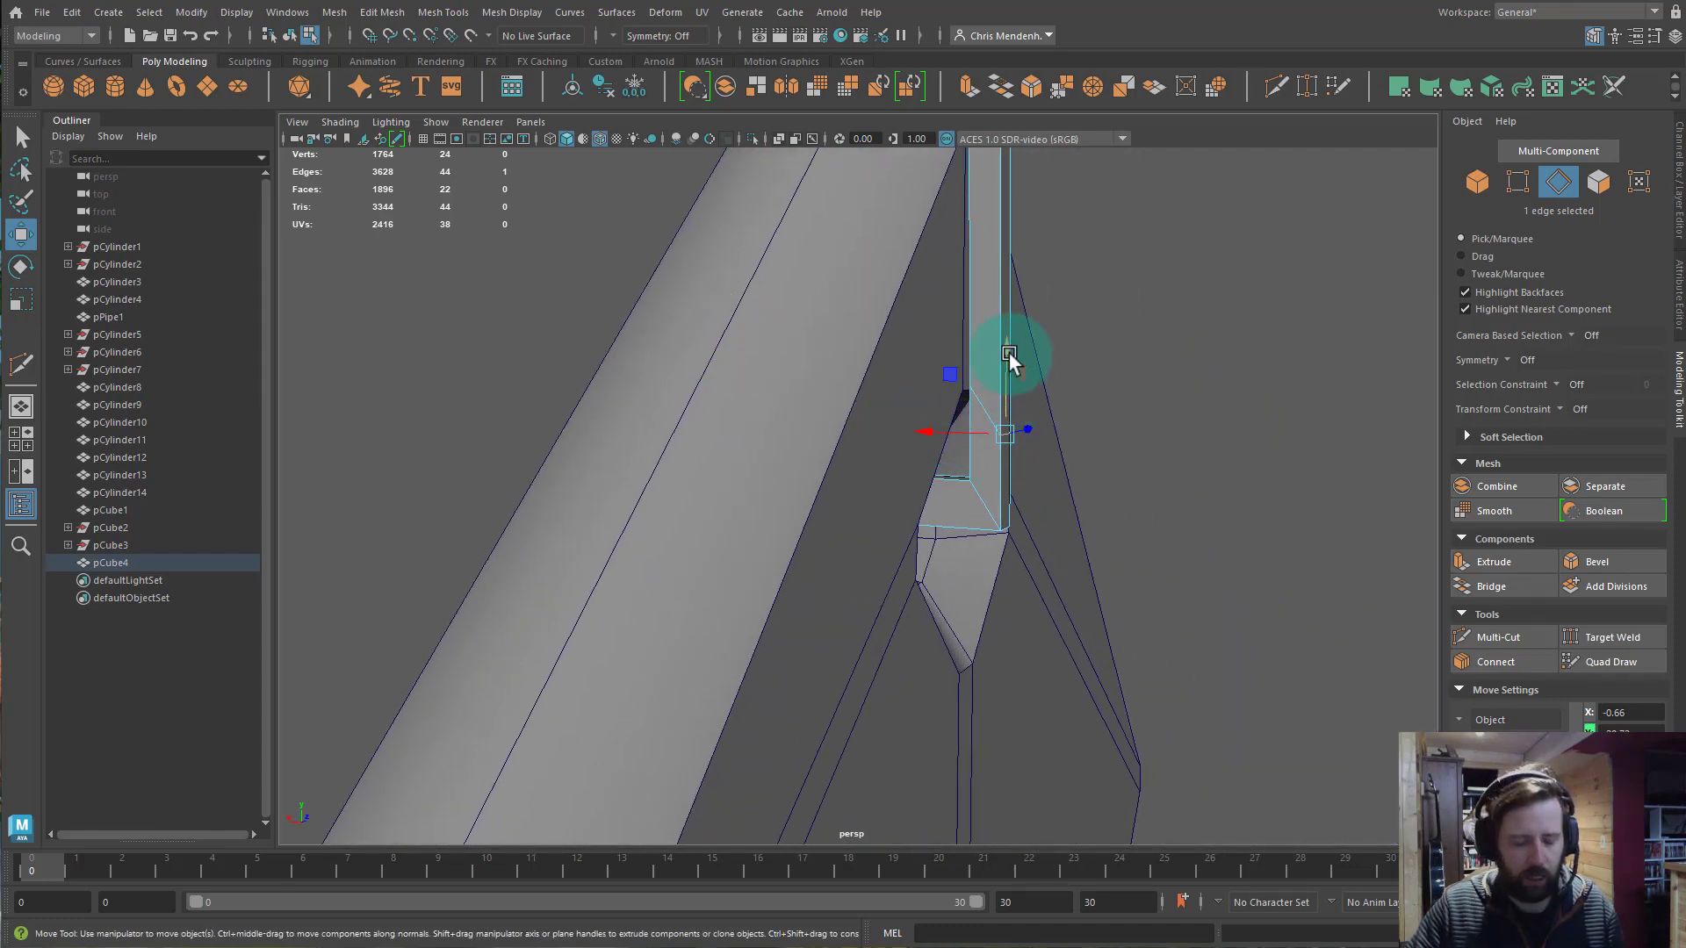
drag(1008, 351, 977, 395)
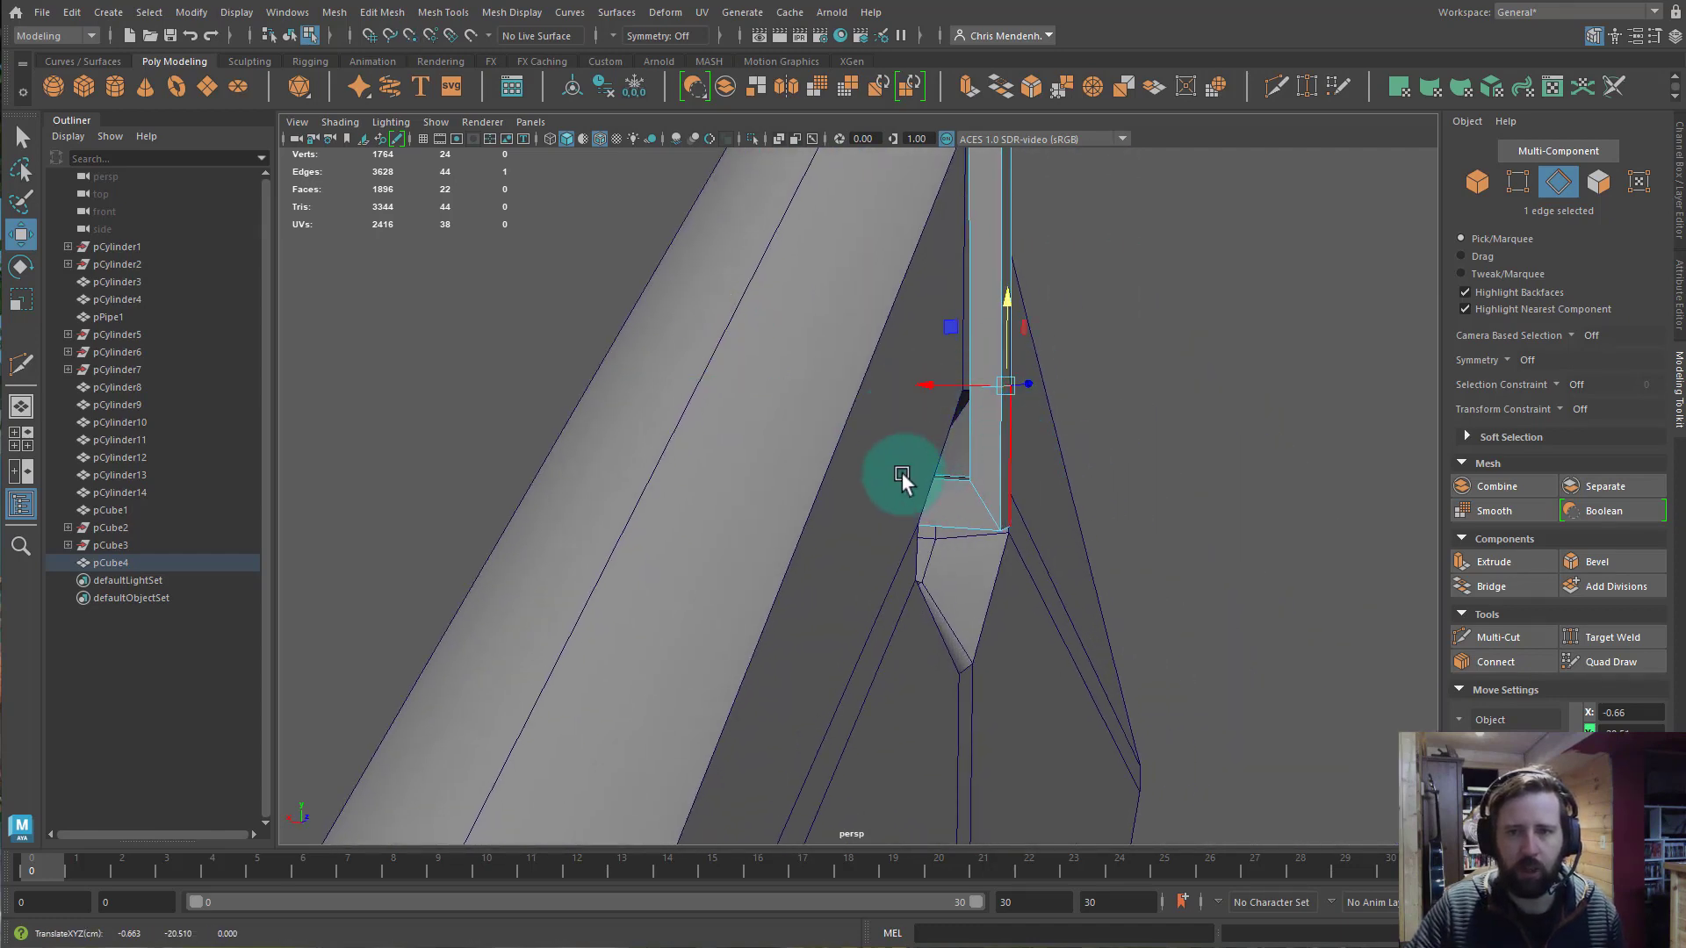
Select the four inner corner vertices where the bridge meets the cords and adjust their height.
alt+drag(901, 475, 959, 459)
alt+drag(828, 457, 765, 500)
right_click(722, 485)
click(660, 489)
alt+drag(766, 500, 820, 501)
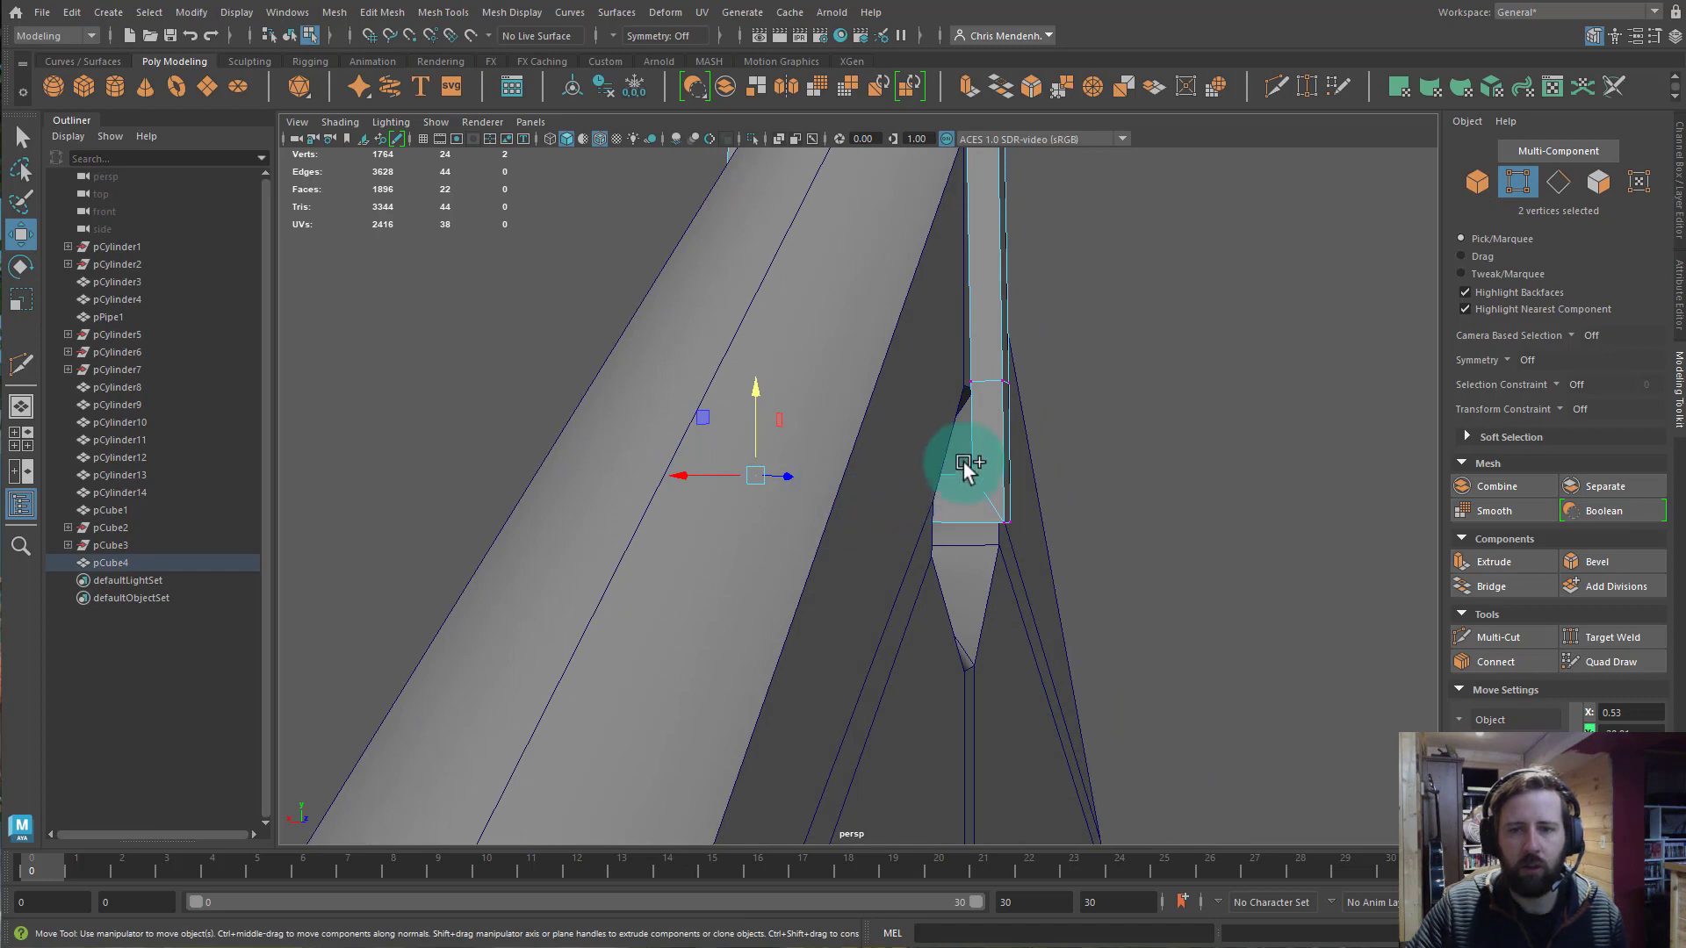
alt+drag(942, 509, 1059, 507)
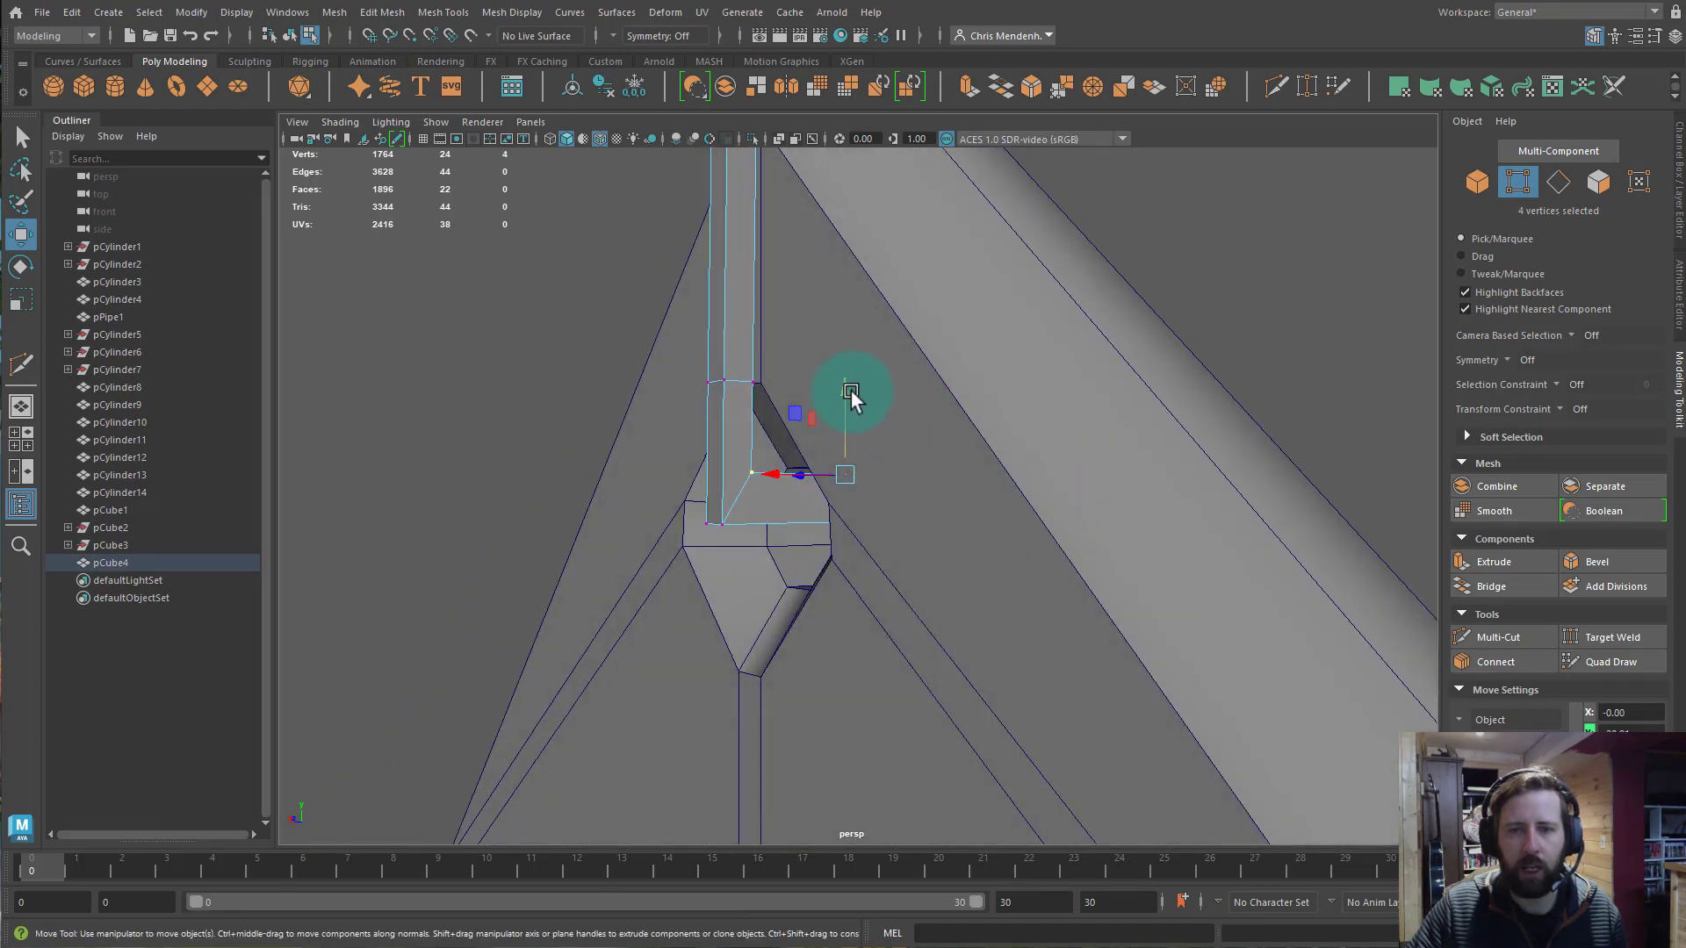
Scale the two lower outer corner edges of the cords inward along X and adjust their height in the hole.
key(r)
alt+drag(825, 506, 799, 466)
alt+drag(756, 518, 621, 545)
click(729, 462)
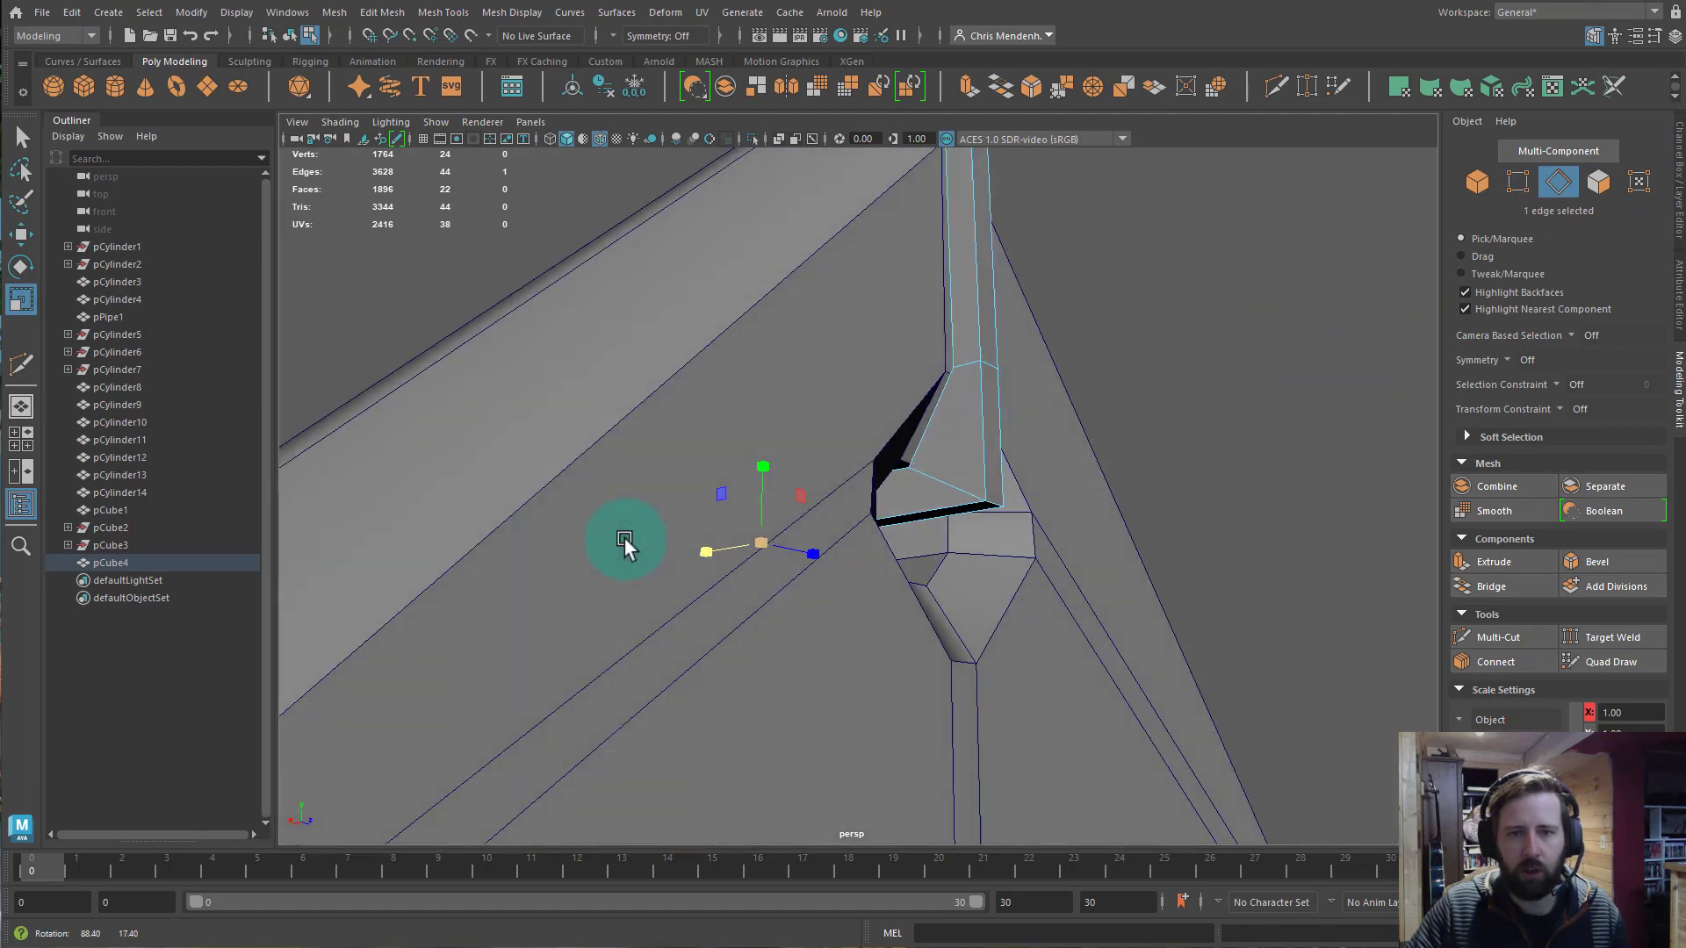
alt+drag(995, 526, 1032, 580)
drag(781, 524, 854, 516)
key(w)
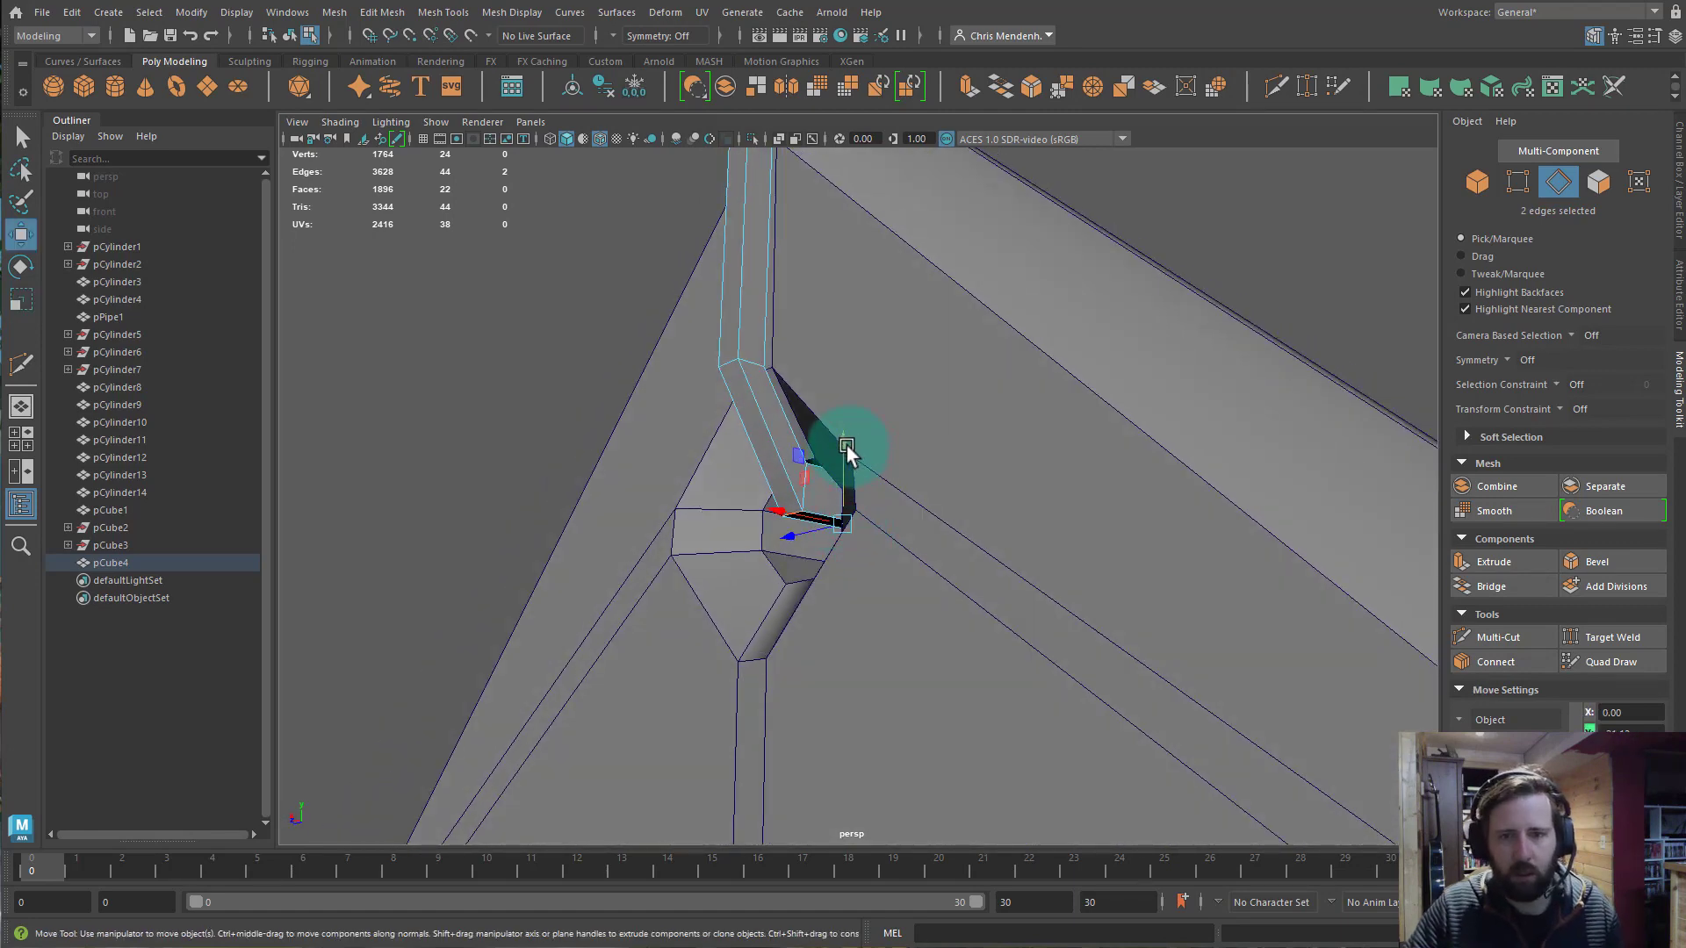
alt+drag(847, 450, 883, 571)
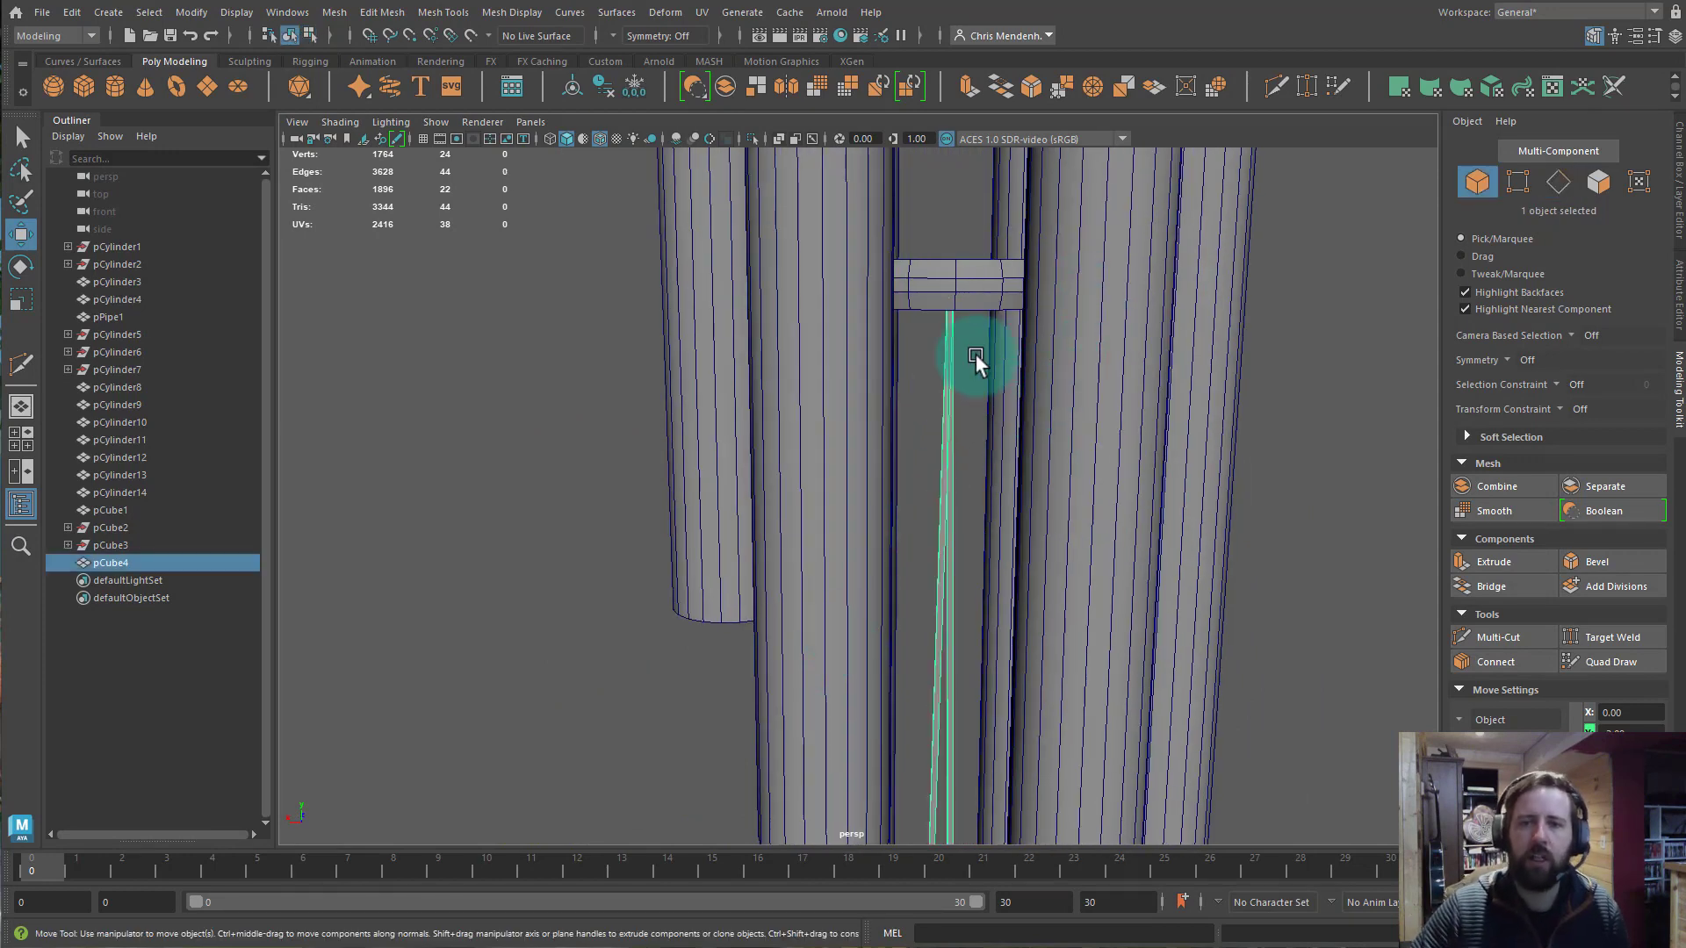
Select the cord mesh below the striker disc, isolate it and frame it at its upper end.
click(975, 354)
alt+drag(975, 354, 855, 583)
click(914, 419)
key(ctrl+1)
key(f)
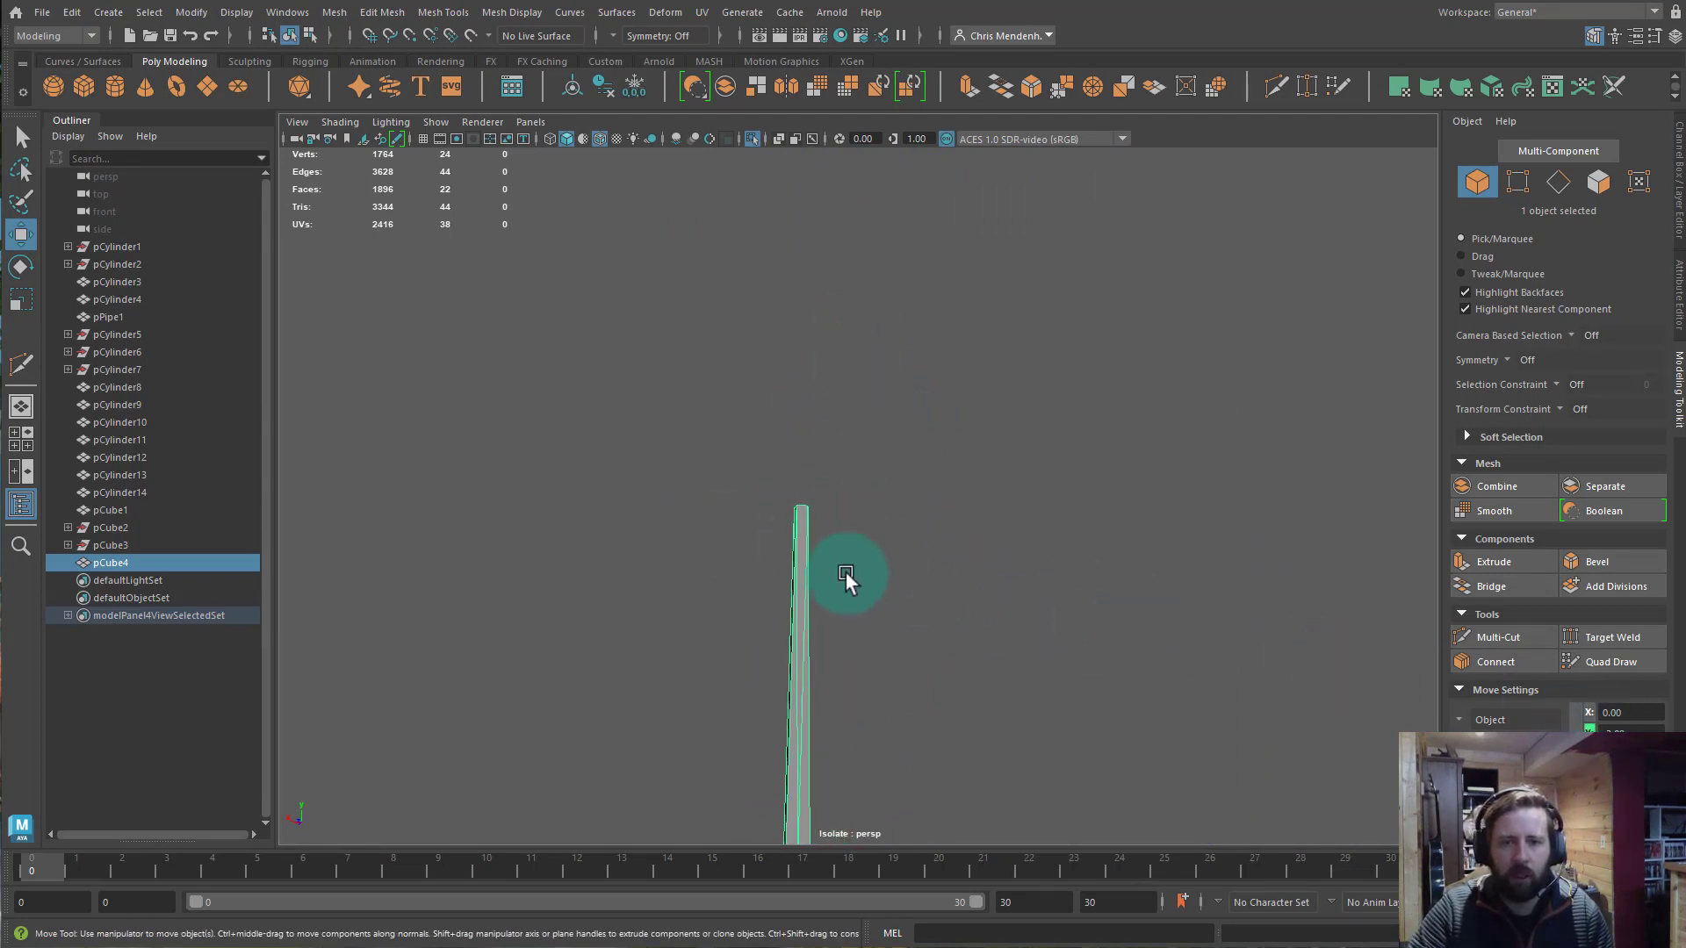
Select the vertices at the cord's upper end and frame them to inspect how the two strands meet.
alt+right_drag(854, 583, 1402, 694)
alt+drag(1402, 693, 722, 486)
right_drag(476, 395, 413, 394)
drag(381, 347, 431, 362)
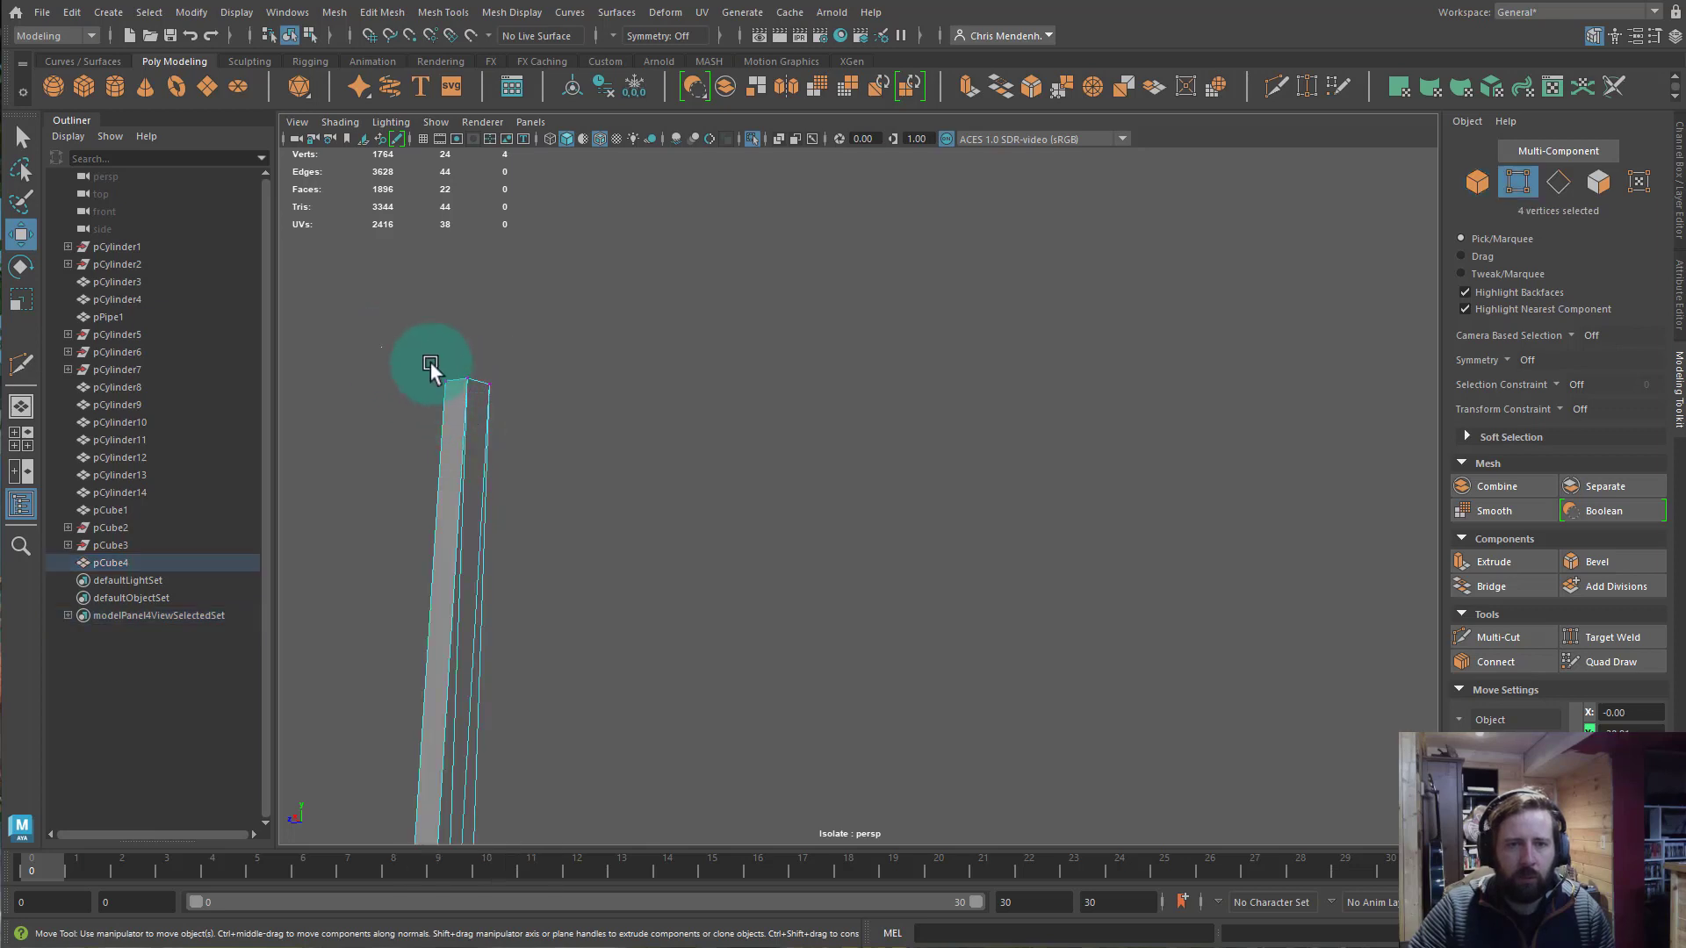
key(f)
alt+drag(769, 525, 960, 621)
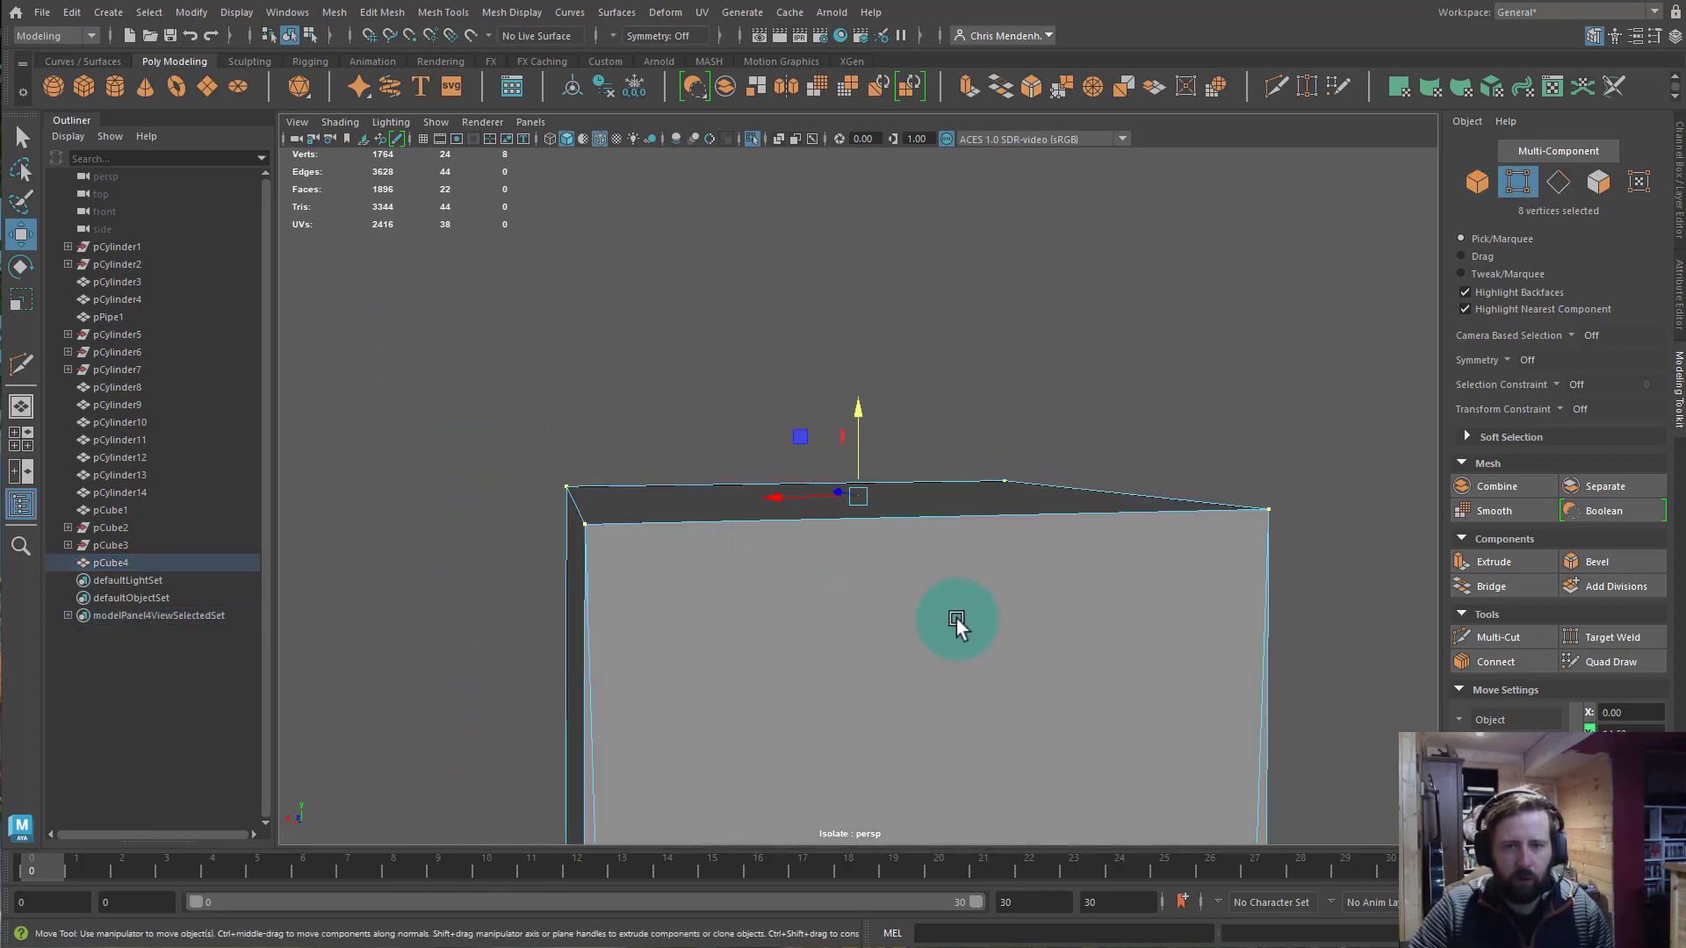
Cut an edge loop around each of the two cord strands partway below their upper ends.
alt+middle_drag(959, 621, 955, 356)
alt+right_drag(955, 356, 898, 527)
alt+middle_drag(899, 526, 855, 351)
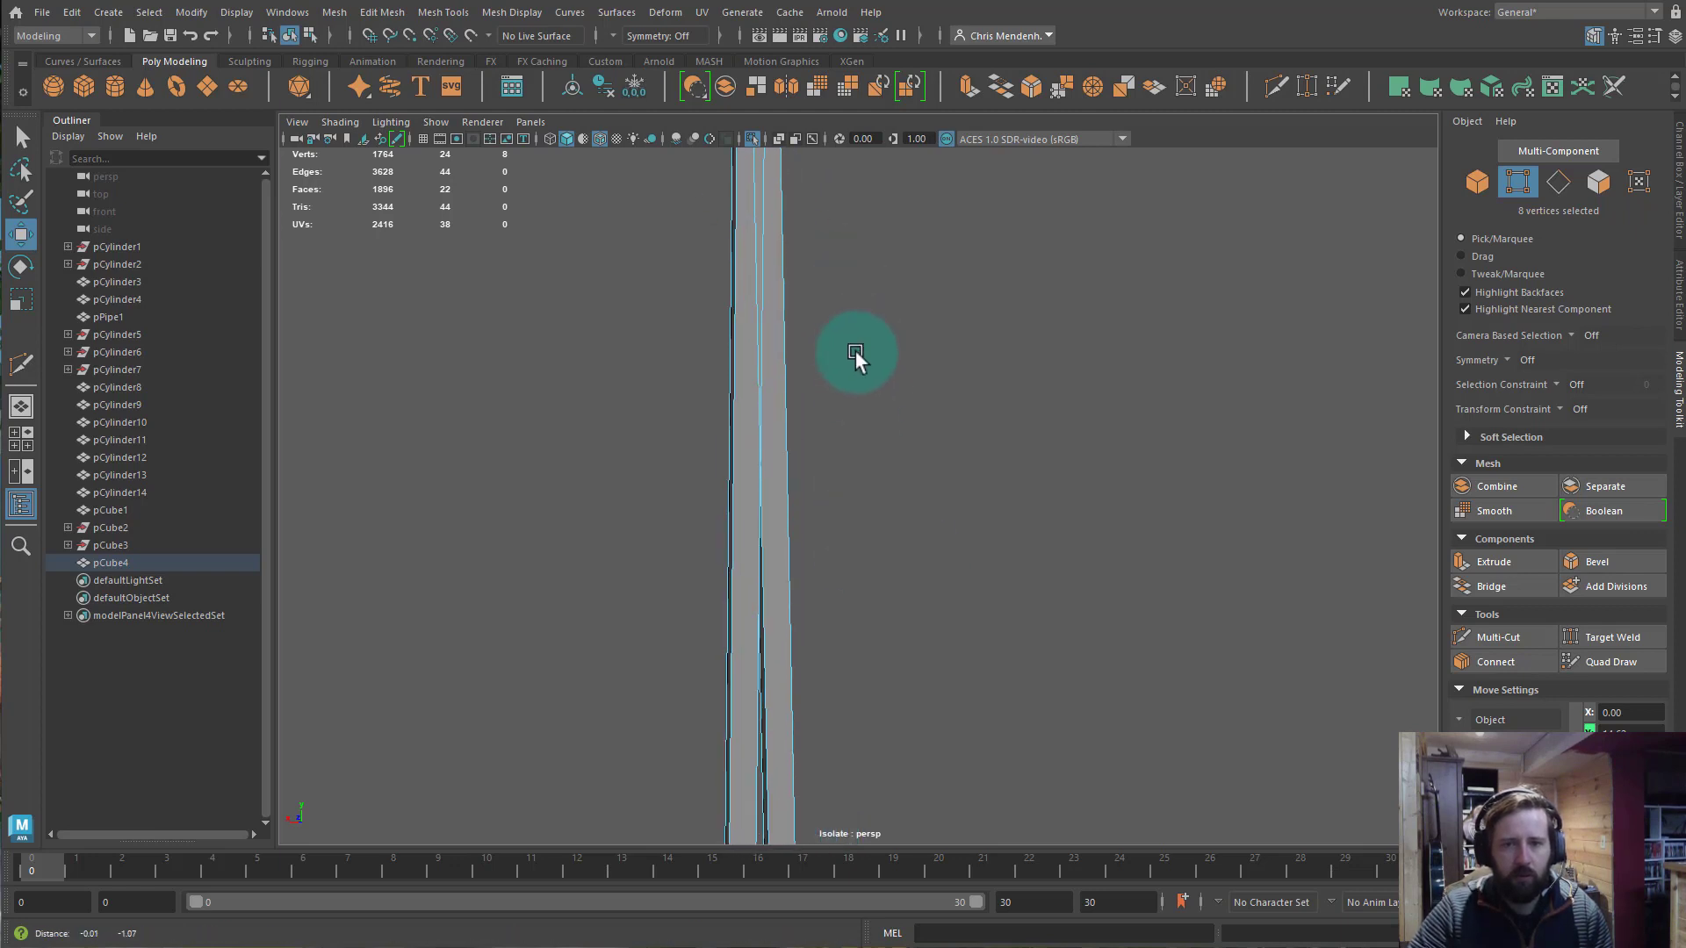
mouse_move(762, 457)
alt+mouse_down()
mouse_move(790, 376)
mouse_move(771, 327)
mouse_move(757, 424)
alt+mouse_up()
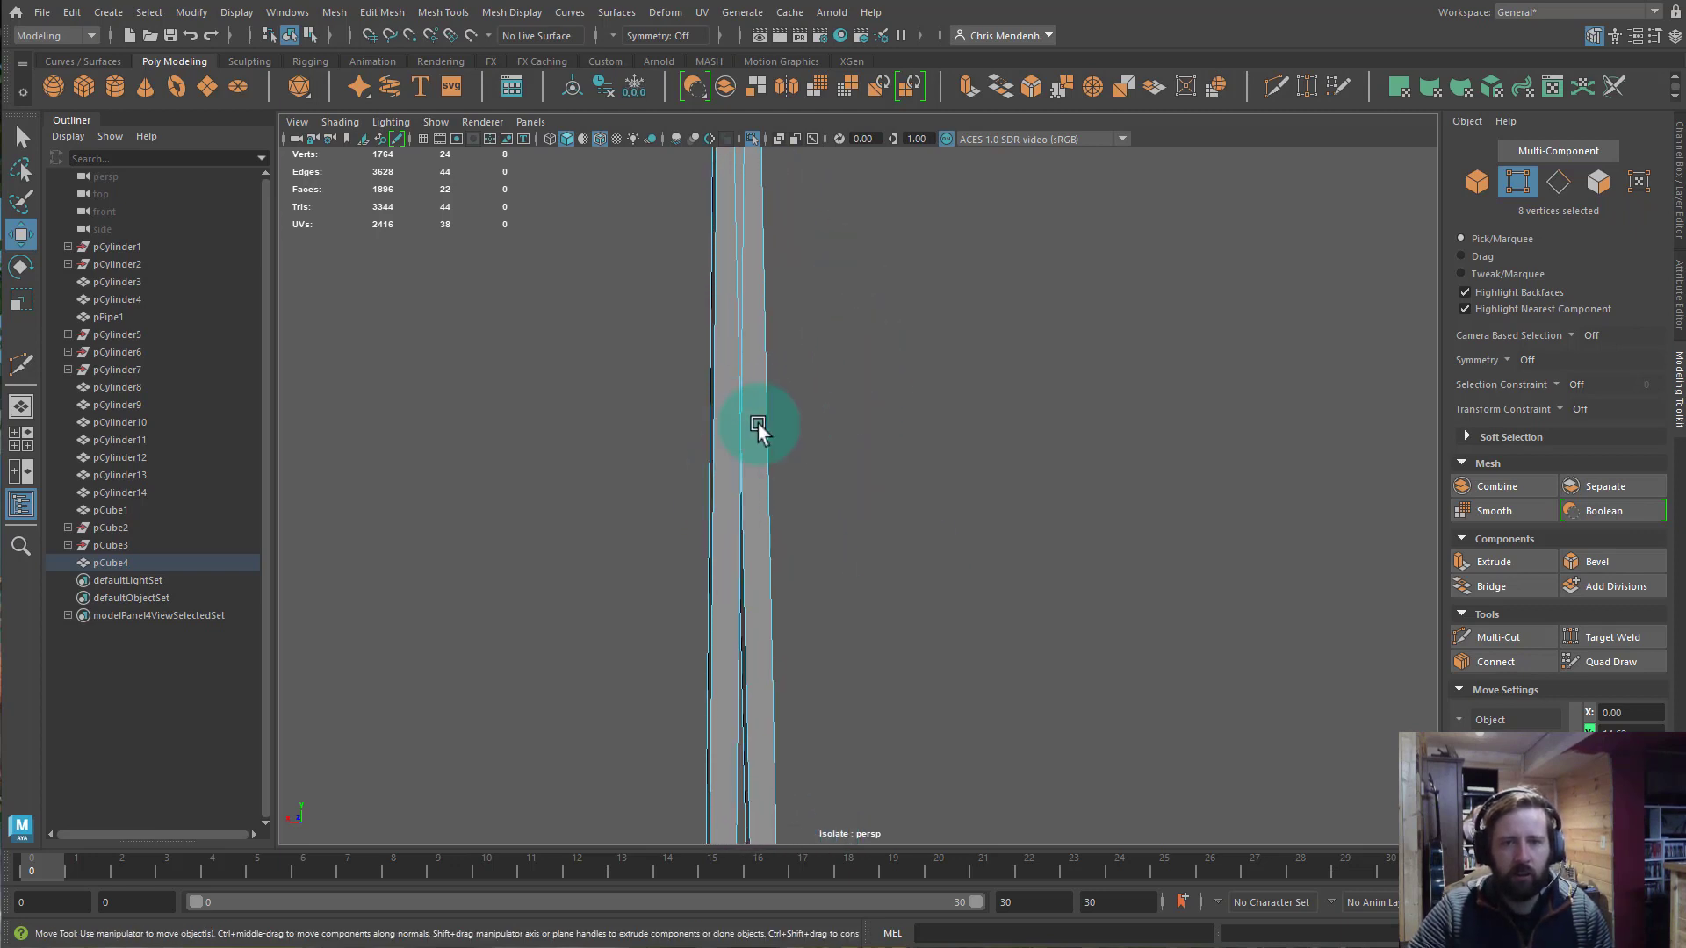
key(ctrl+shift+x)
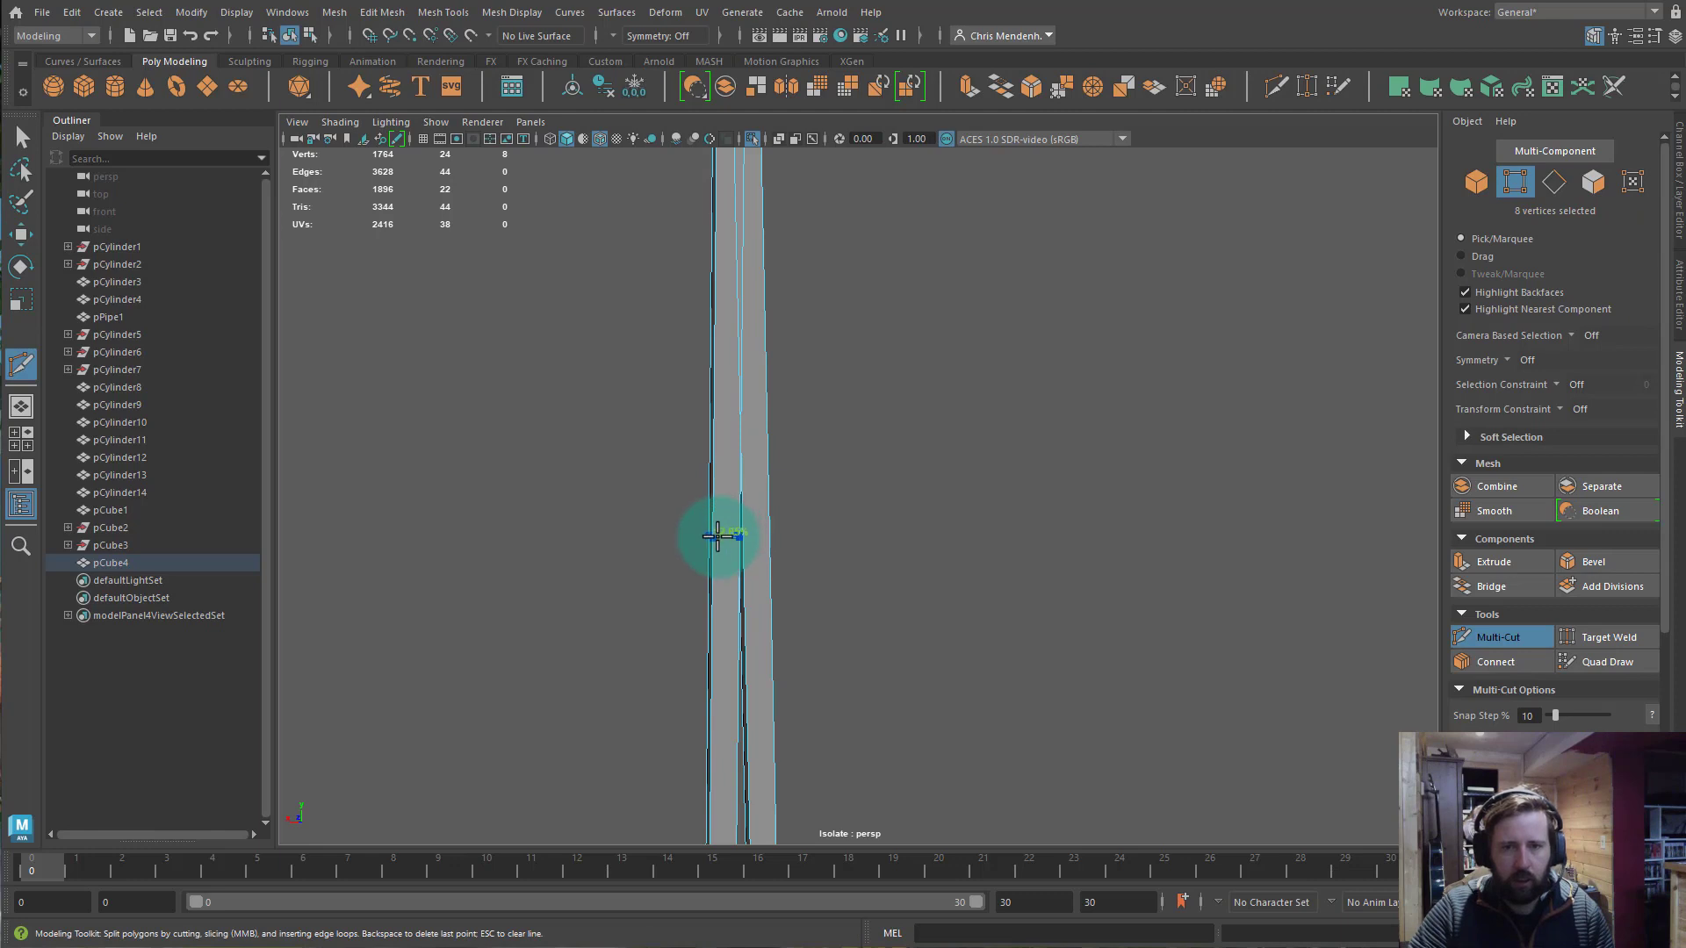
click(717, 535)
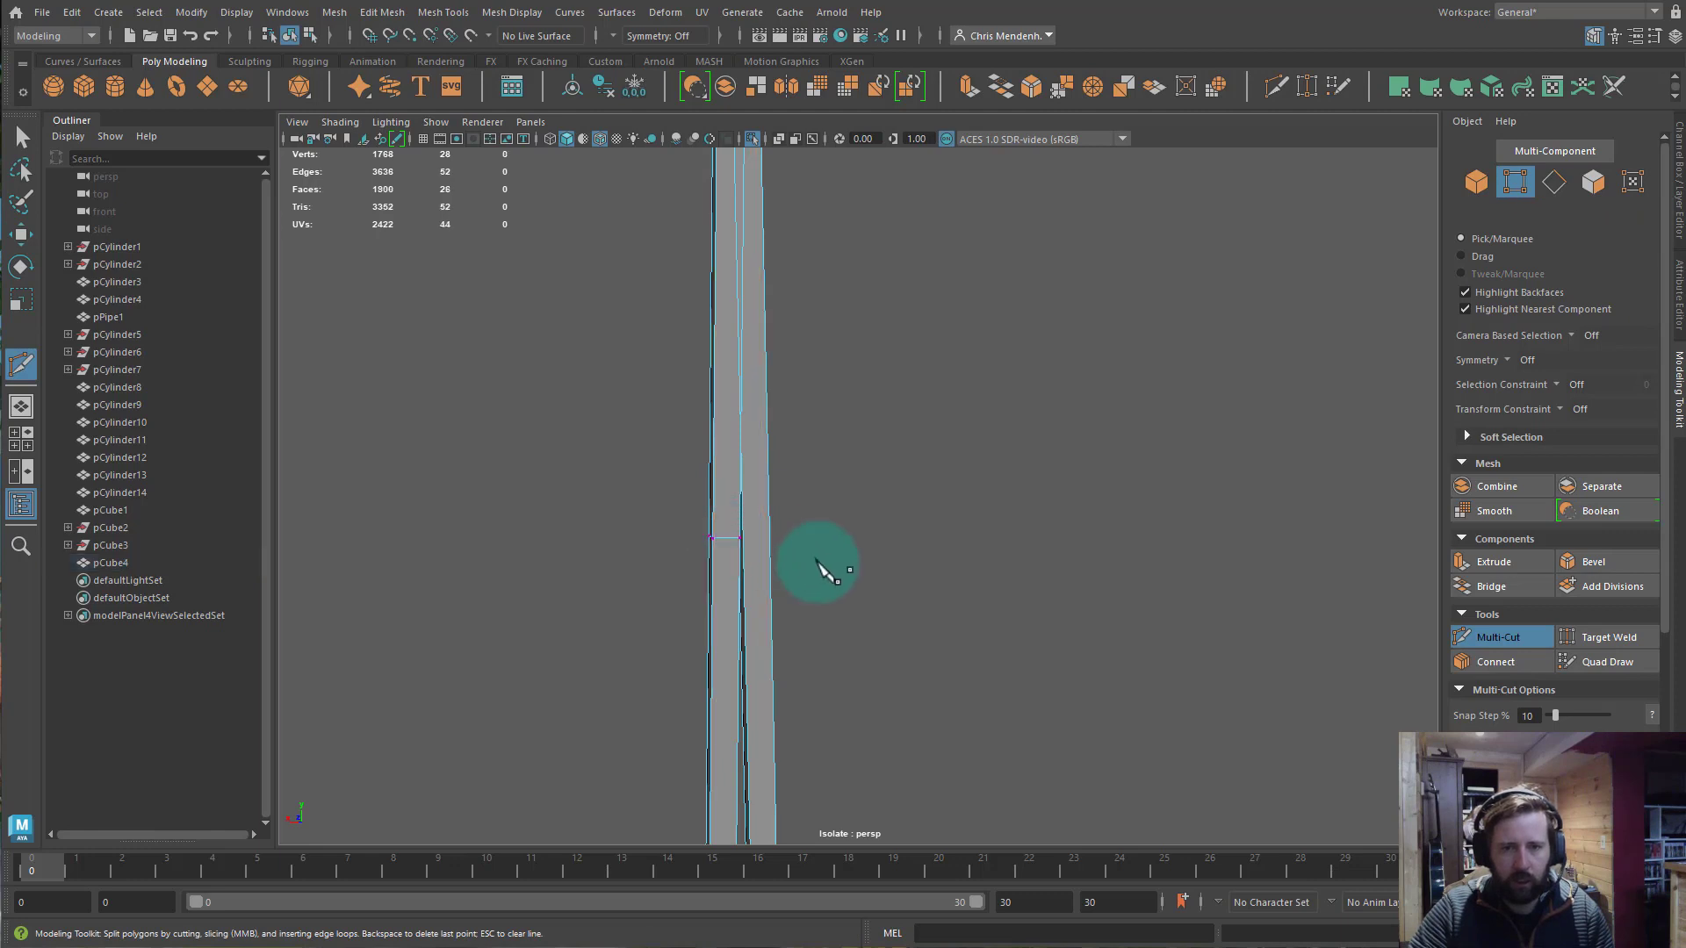
click(762, 538)
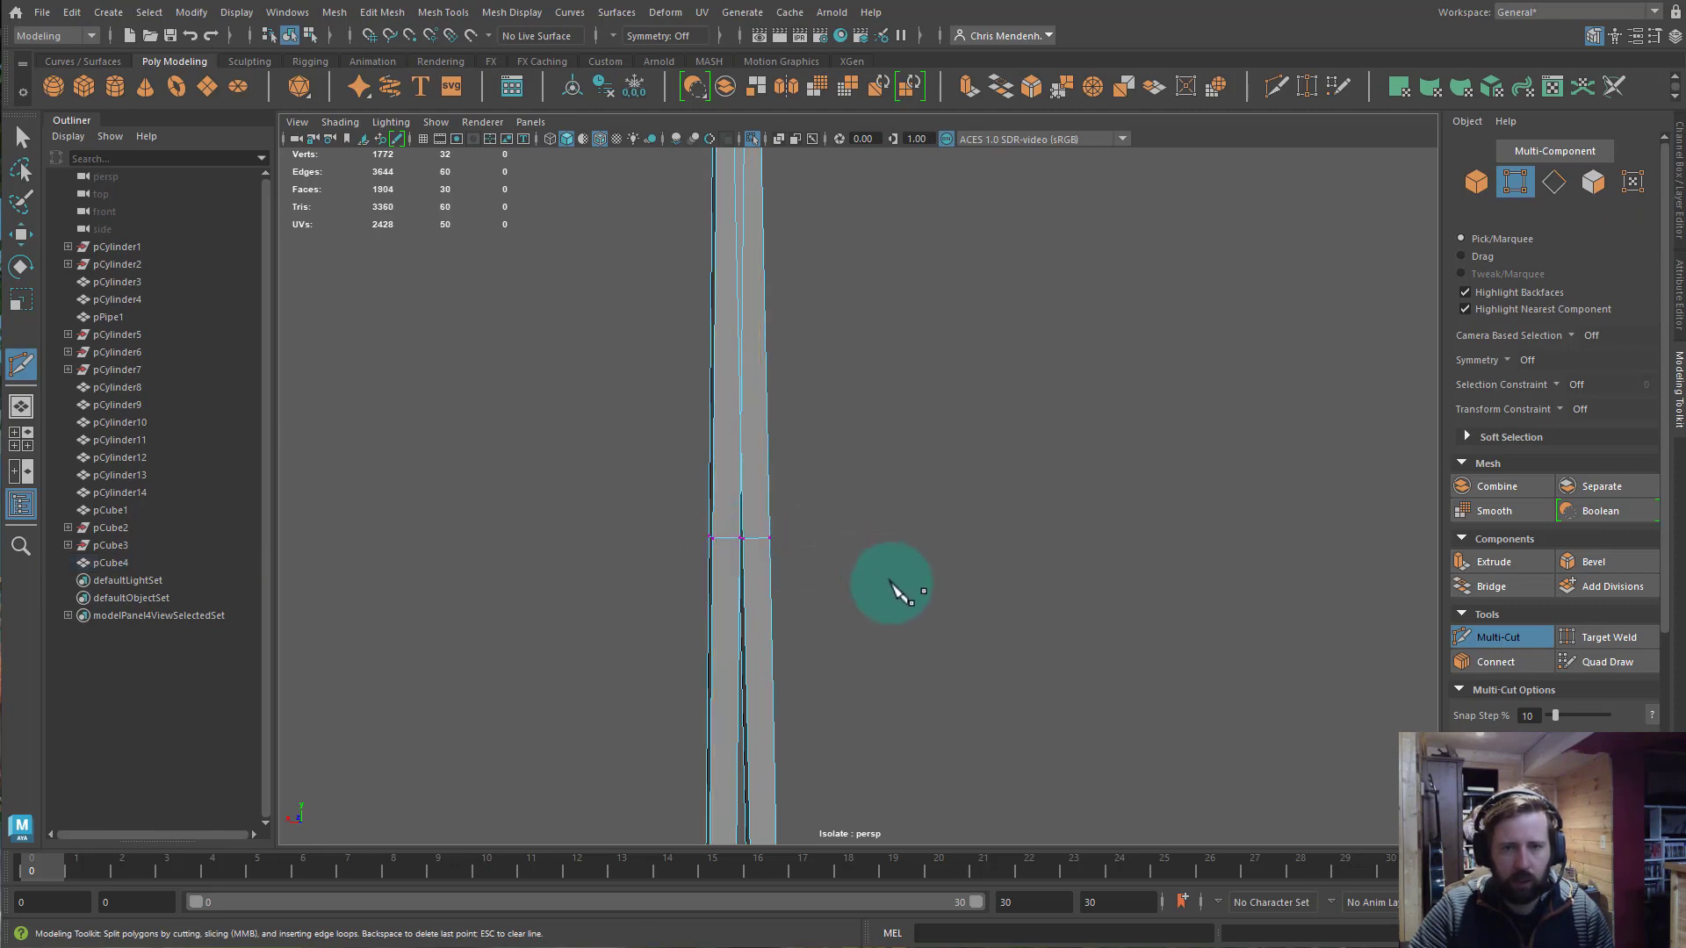
Delete the side faces of both strands above the new edge loops, keeping the end caps.
alt+drag(888, 583, 818, 439)
key(q)
right_drag(794, 377, 795, 423)
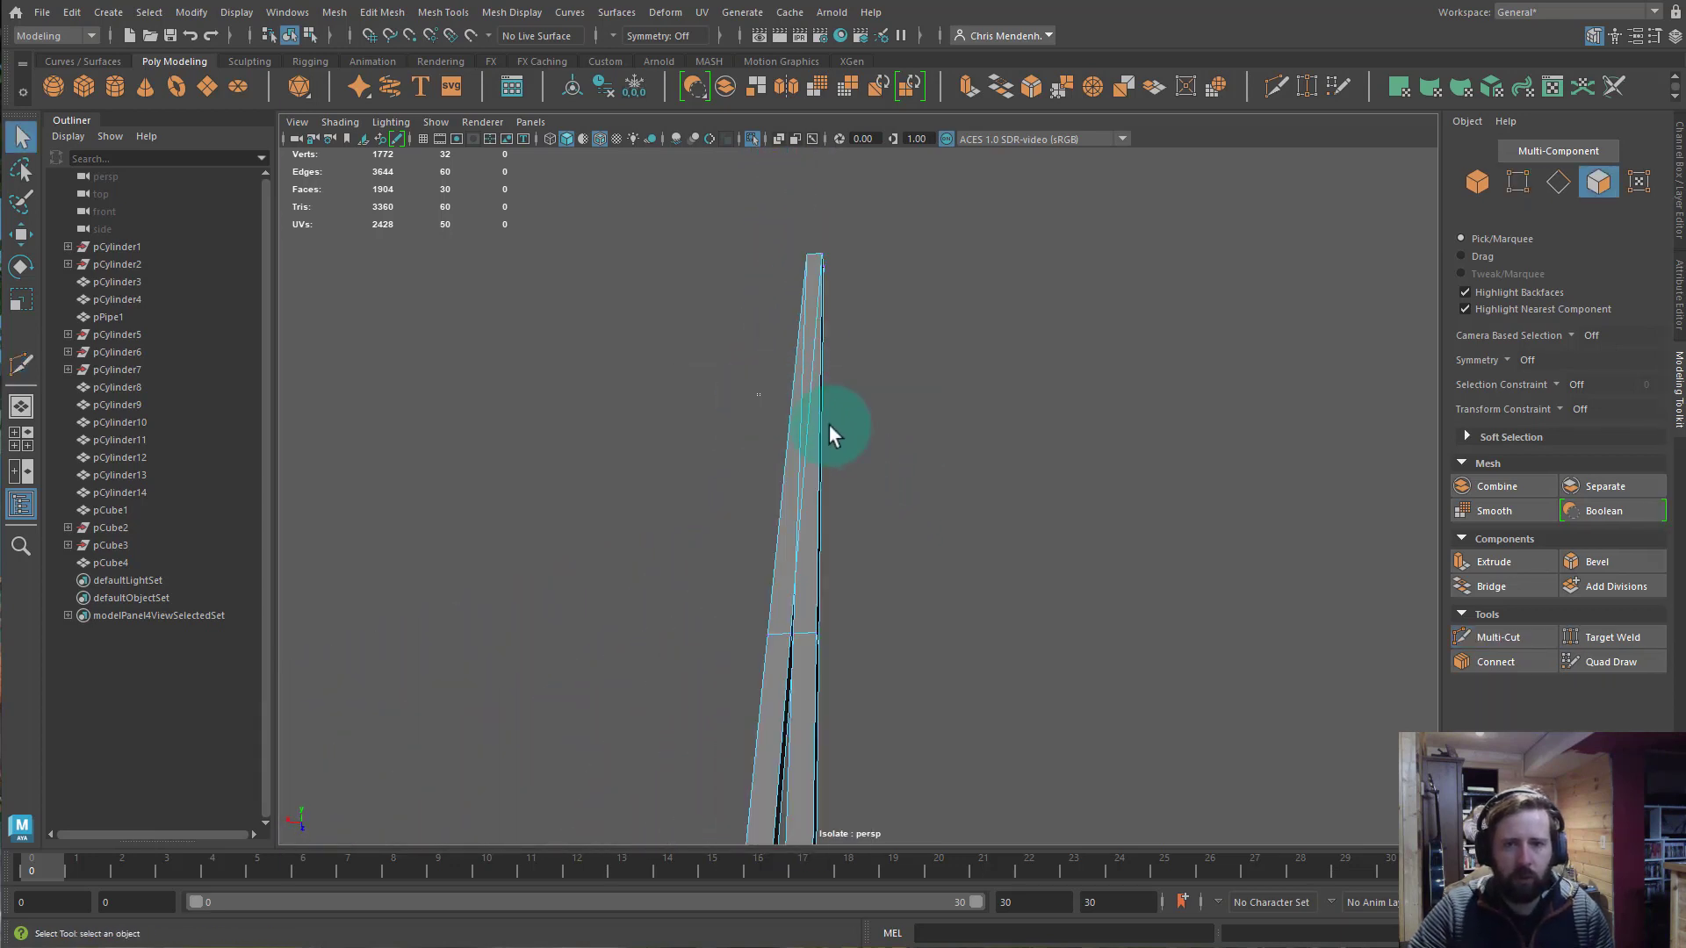
drag(829, 425, 987, 474)
key(Delete)
Bridge an outer edge of the remaining upper cap to the matching open edge on one lower strand.
alt+middle_drag(796, 486, 810, 532)
alt+drag(810, 533, 814, 527)
mouse_move(946, 502)
alt+mouse_down()
mouse_move(846, 403)
mouse_move(858, 445)
mouse_move(715, 330)
alt+mouse_up()
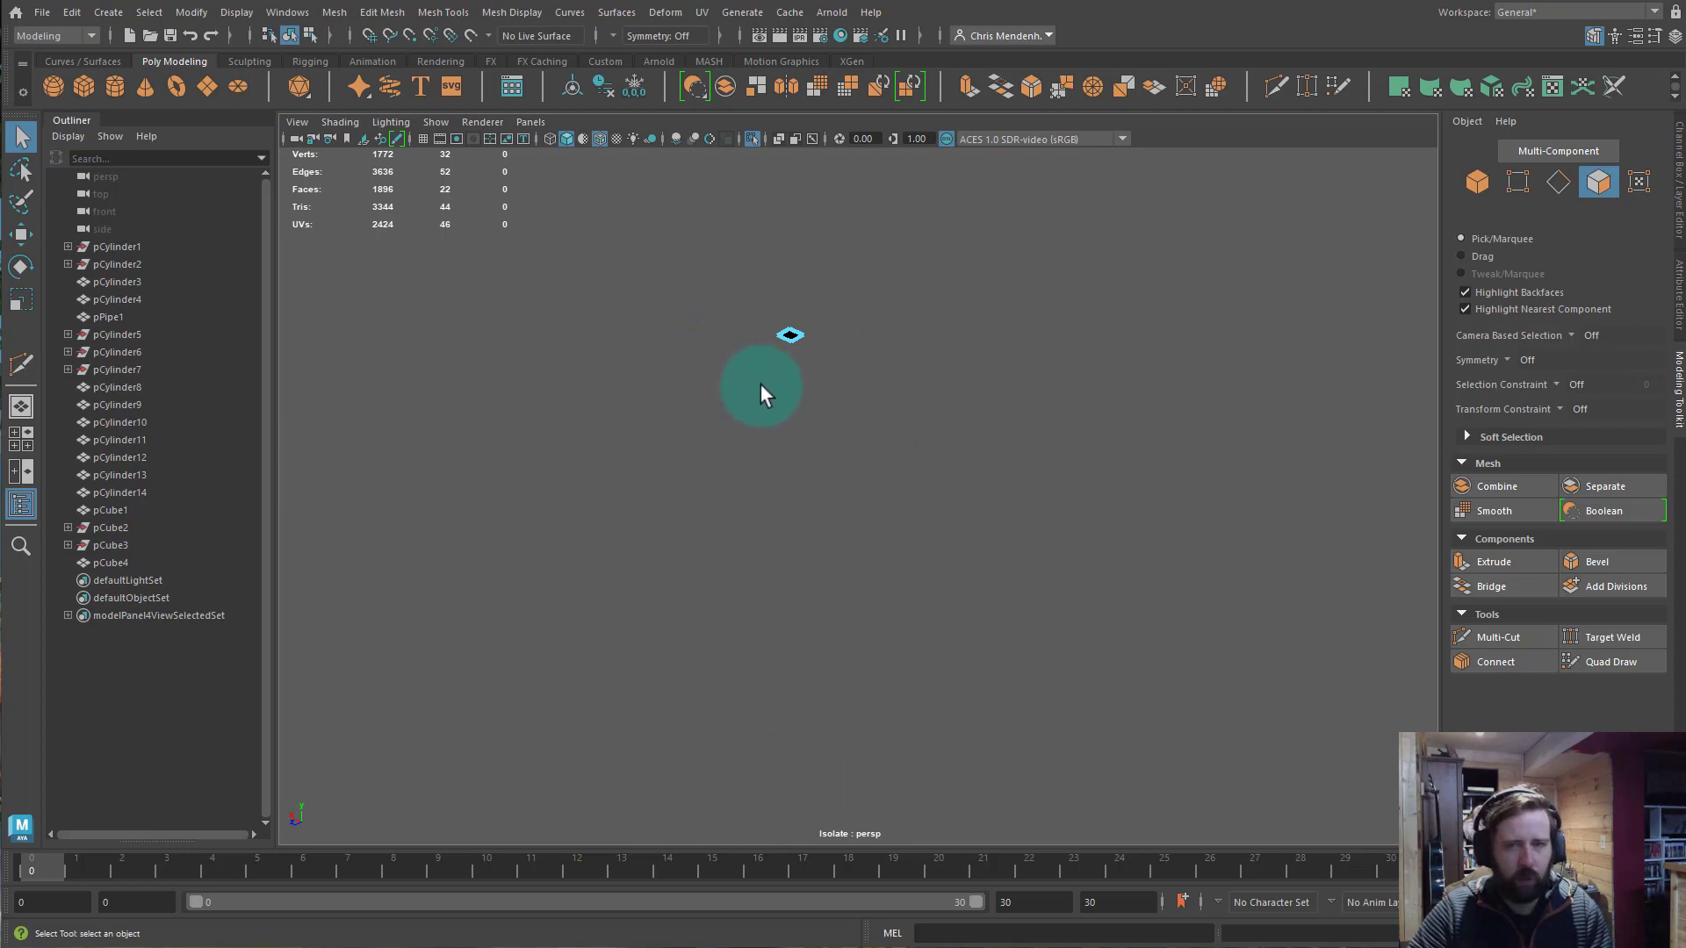
right_drag(789, 328, 782, 274)
click(784, 340)
alt+drag(835, 482, 838, 345)
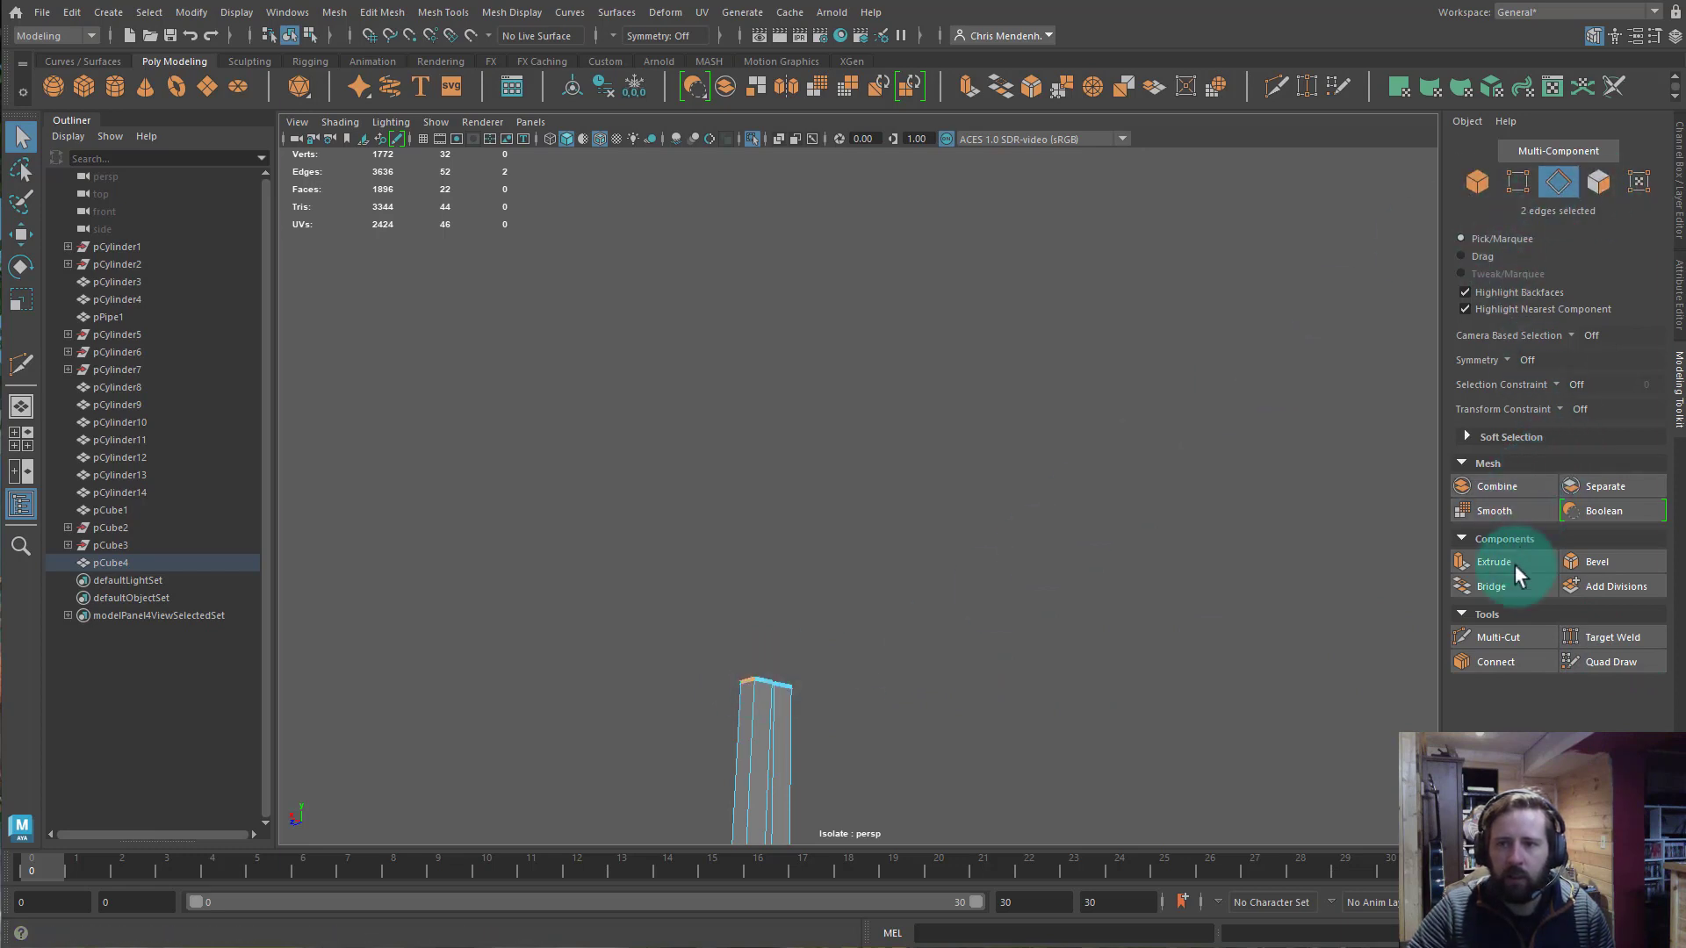
click(1498, 588)
Bridge the opposite edge of the upper cap to the matching outer edge of the other strand.
alt+drag(1129, 565, 1097, 693)
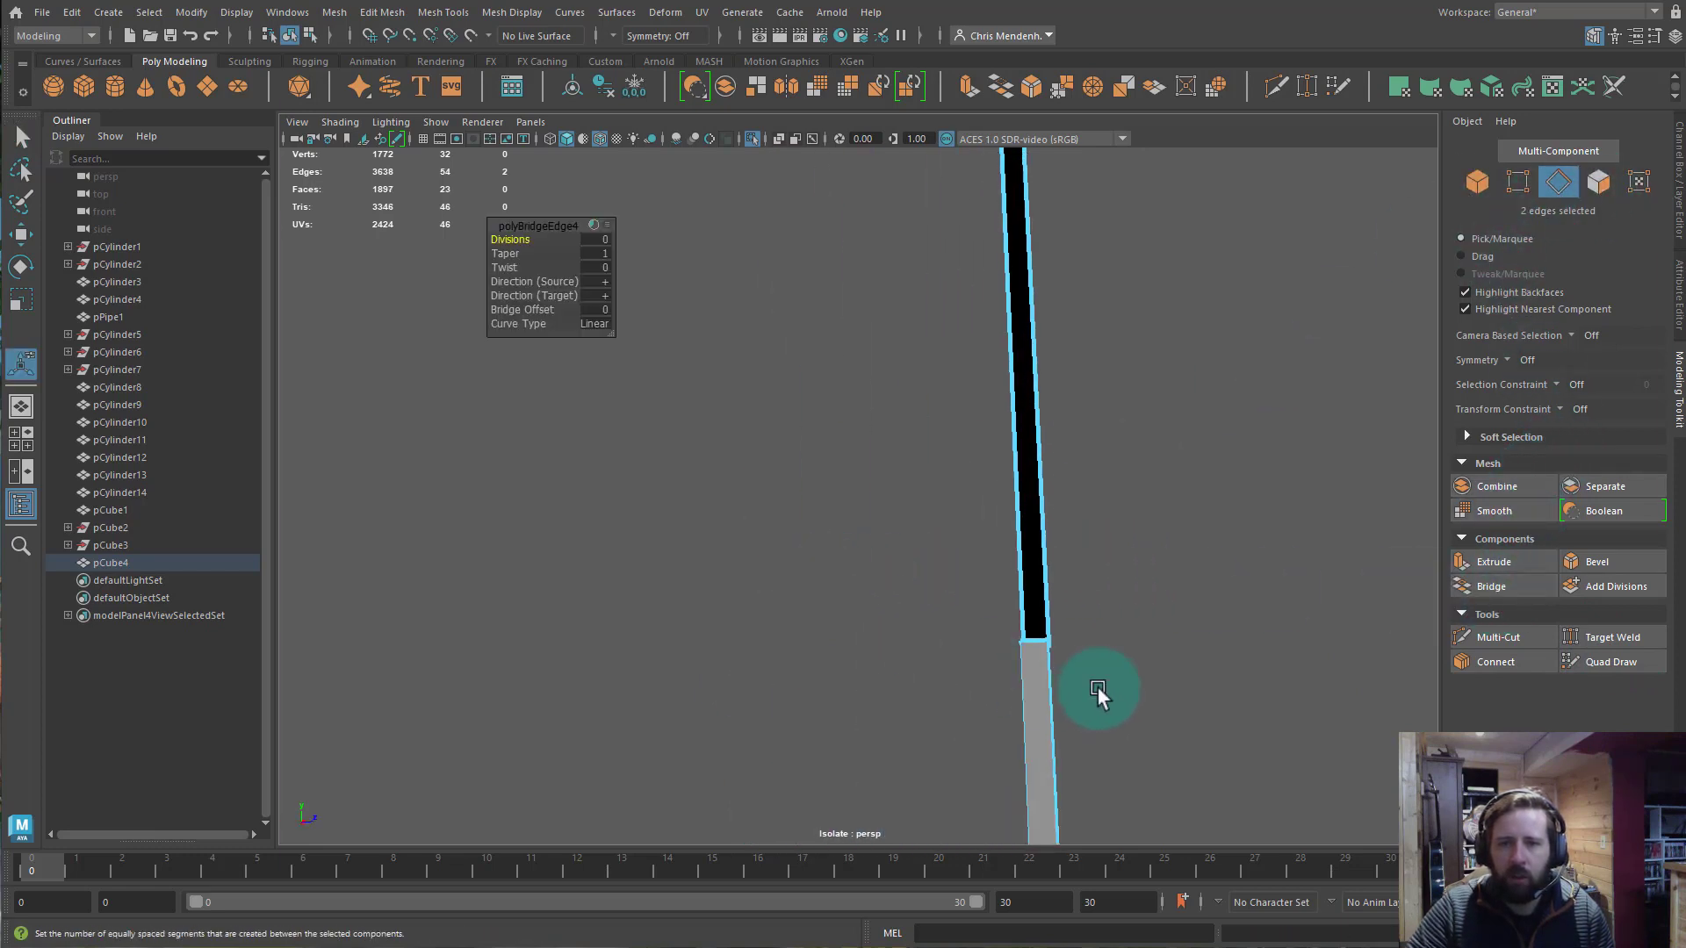
click(1032, 650)
alt+drag(1174, 497, 1110, 332)
shift+click(923, 326)
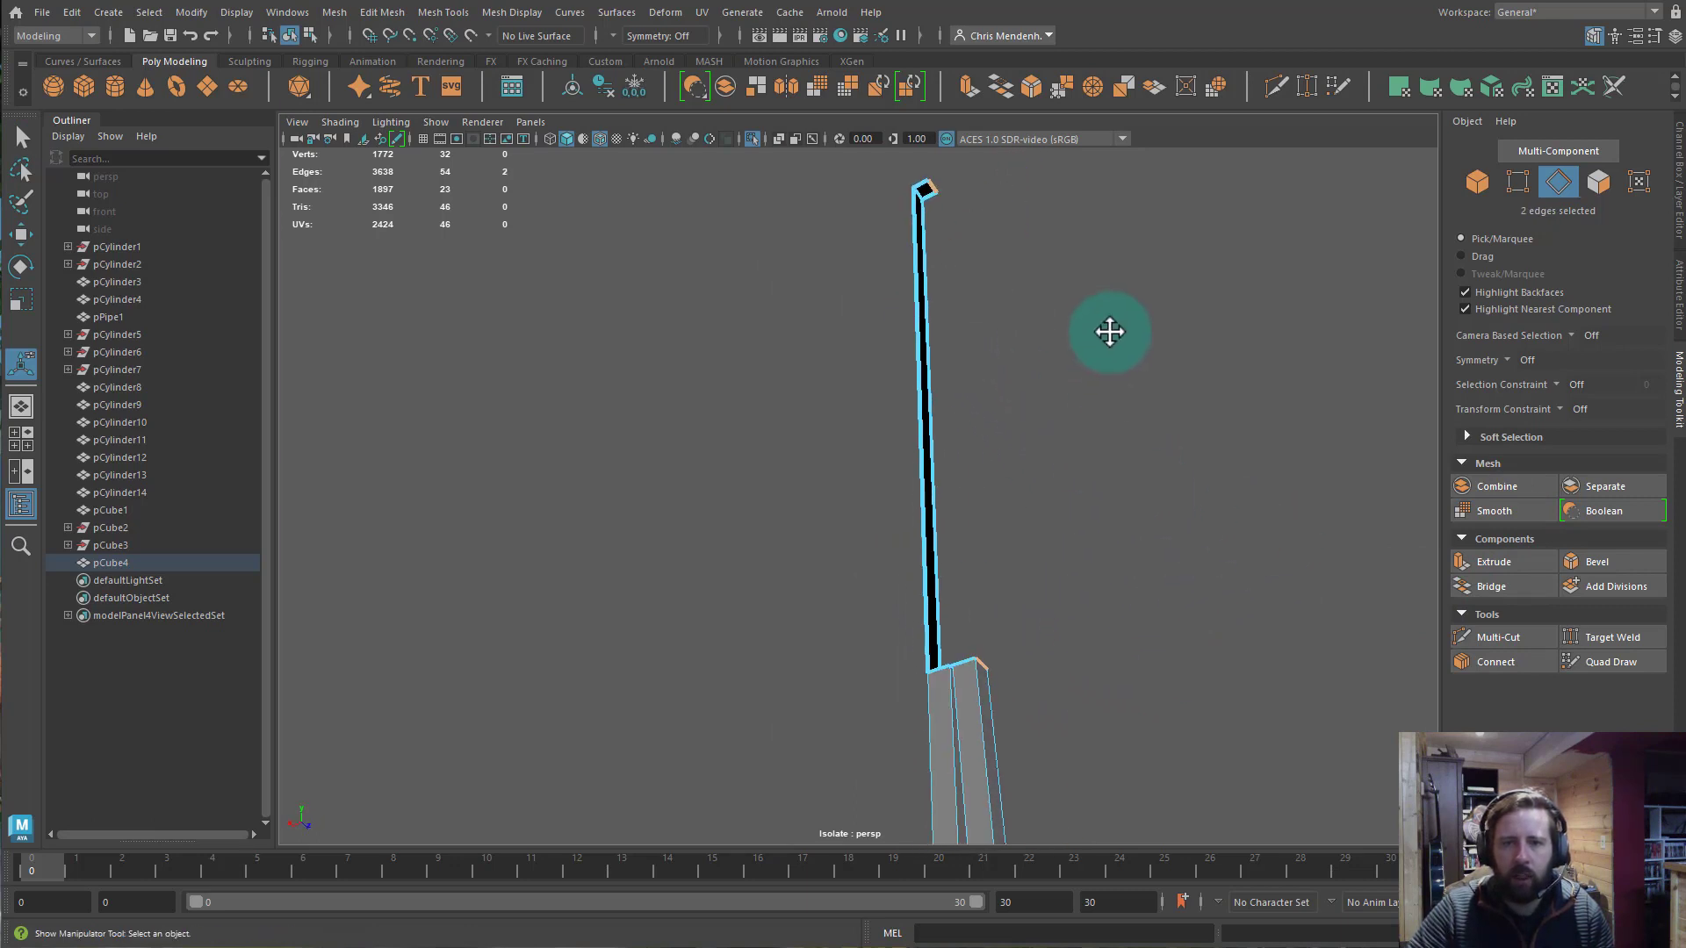
click(1493, 587)
Target Weld the facing inner edges of the two open strand ends together where they split.
alt+drag(1078, 448, 1051, 640)
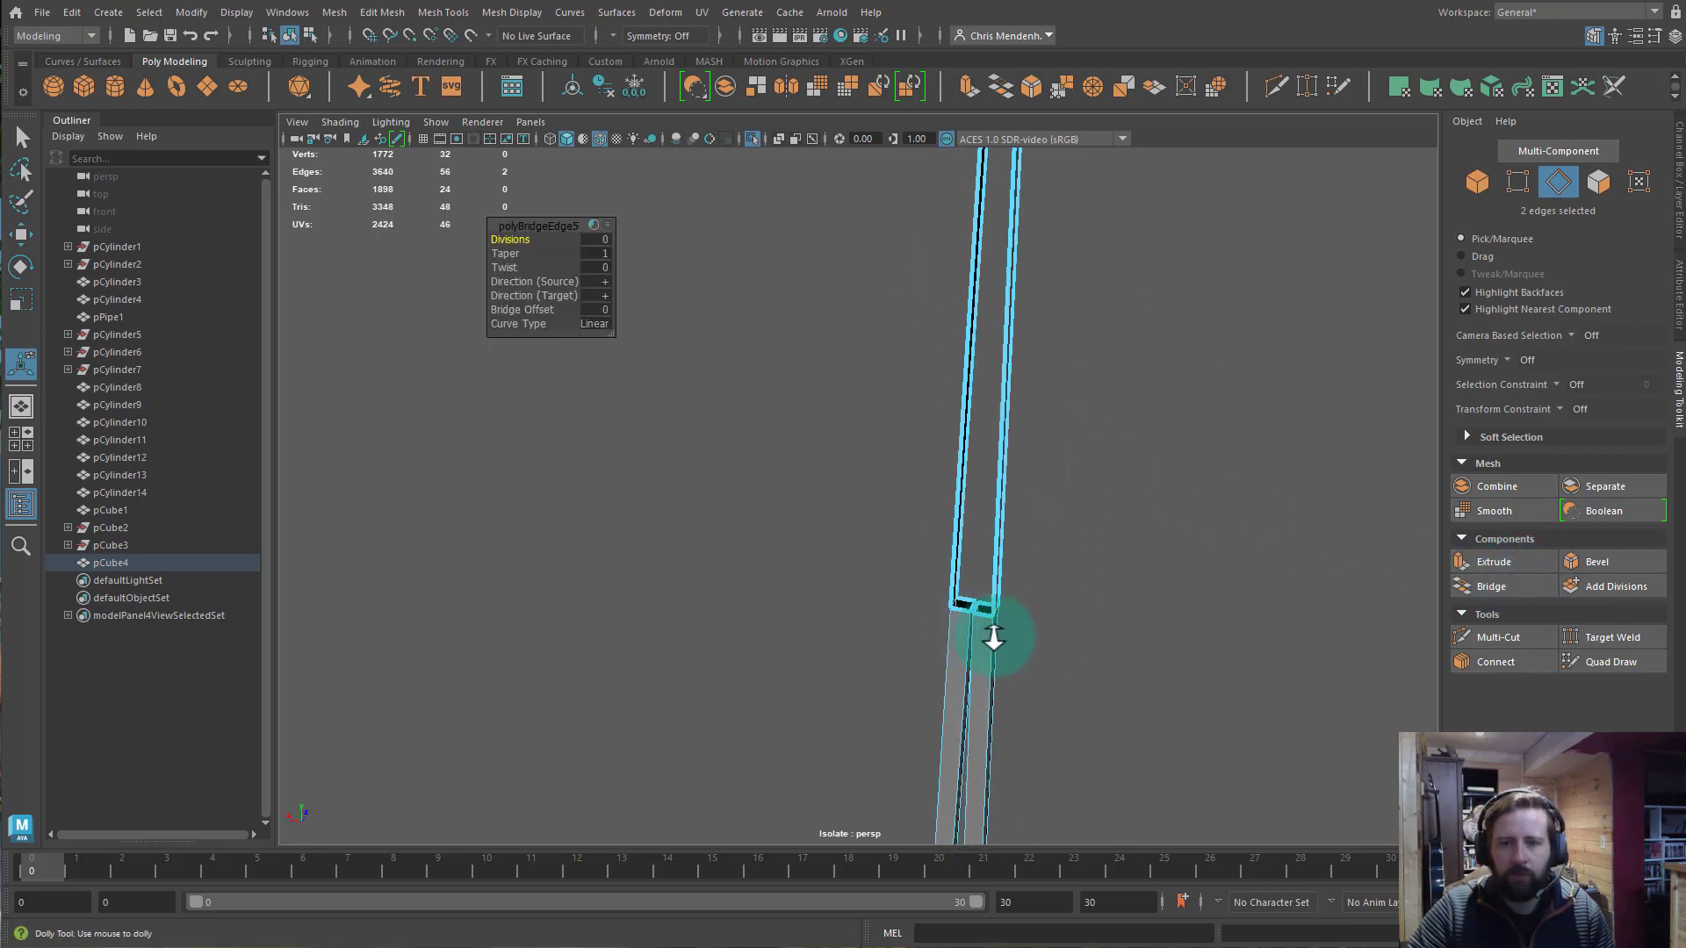
alt+right_drag(993, 640, 1206, 685)
alt+middle_drag(1206, 685, 1075, 554)
alt+right_drag(1176, 614, 1352, 629)
alt+middle_drag(1124, 597, 1078, 544)
alt+right_drag(1077, 544, 1220, 575)
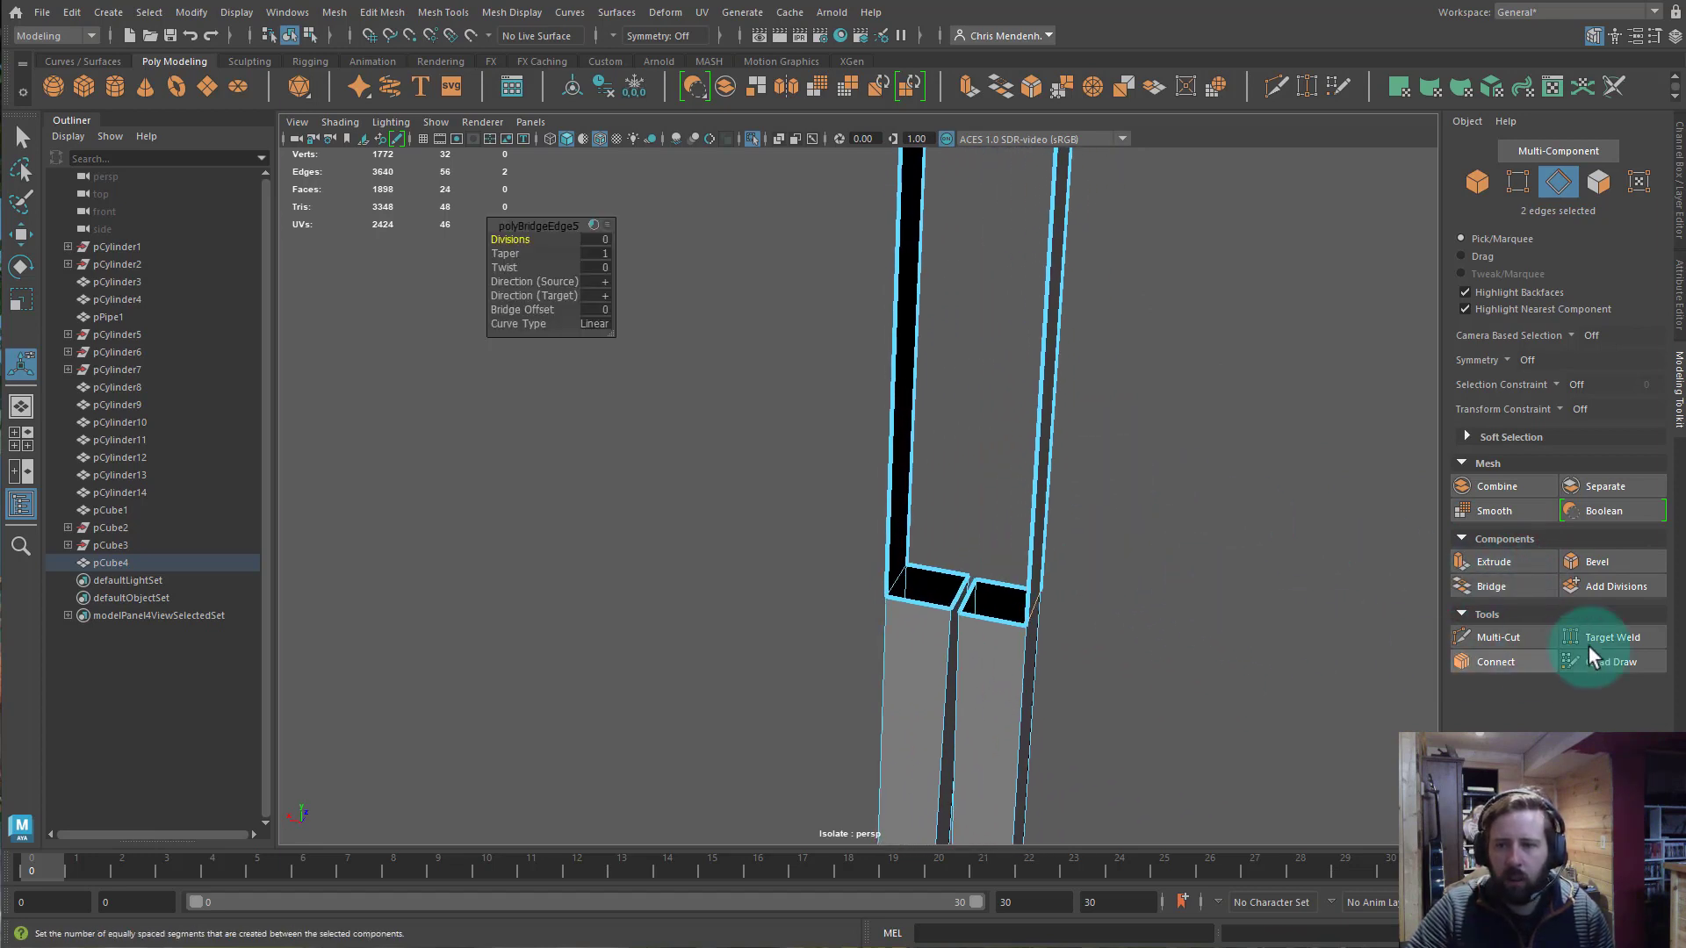
click(1635, 640)
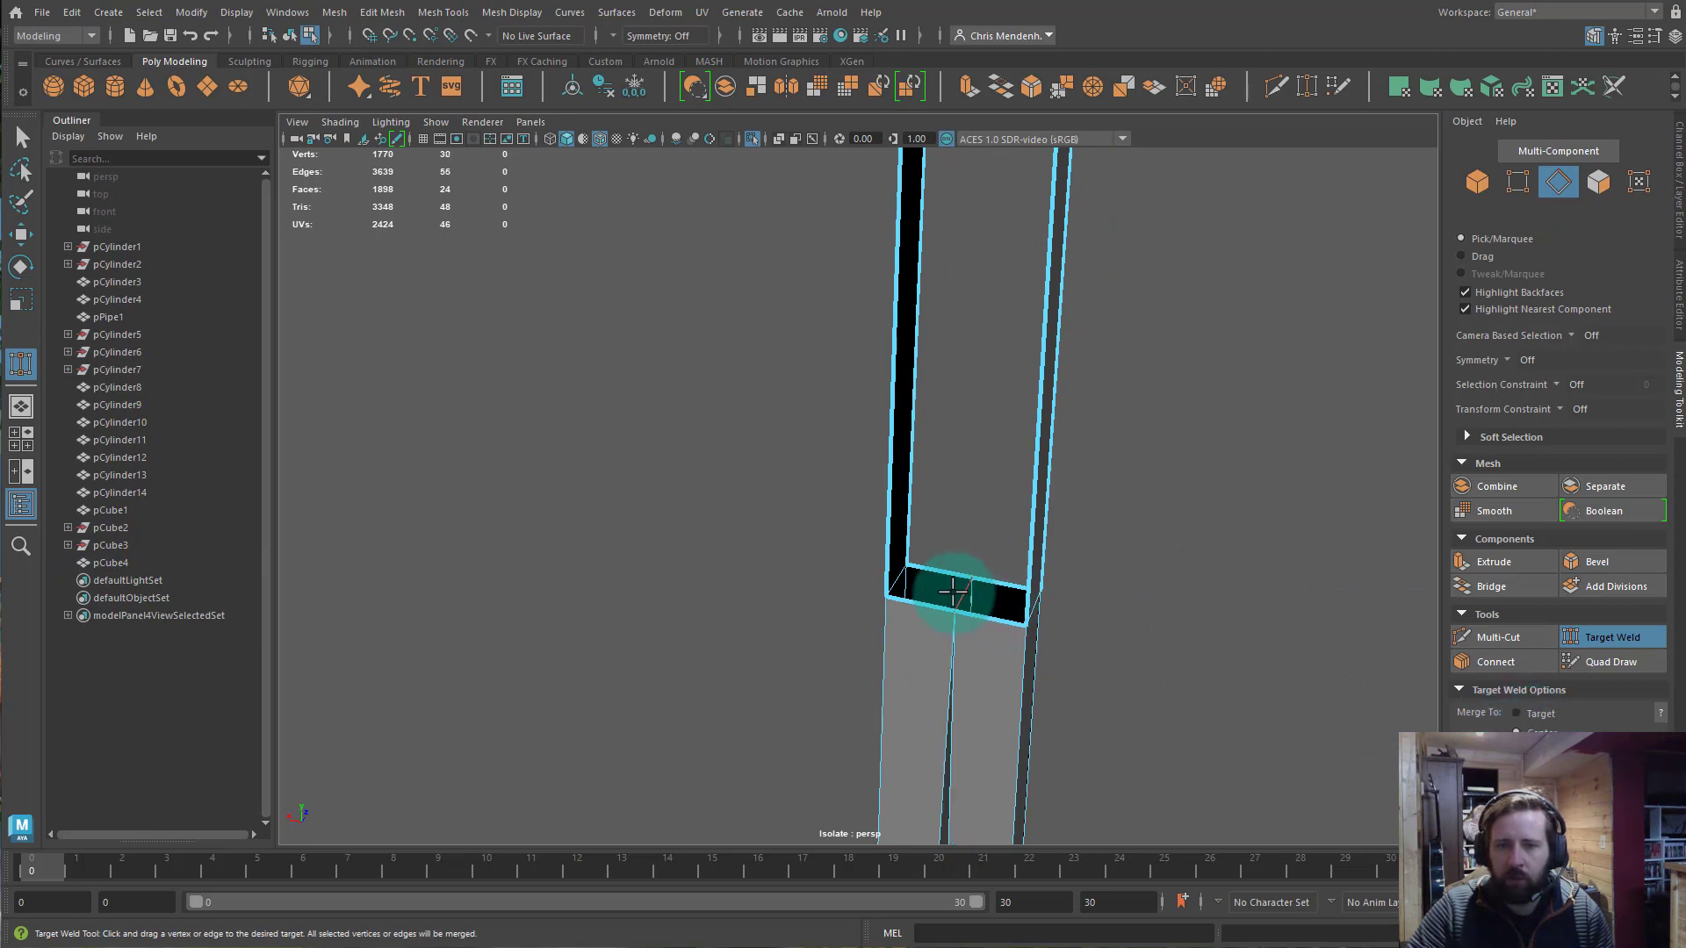
Cut a horizontal edge across each of the two bridged side strips just above the strand ends.
alt+drag(1021, 627, 1050, 591)
alt+middle_drag(1066, 594, 1123, 598)
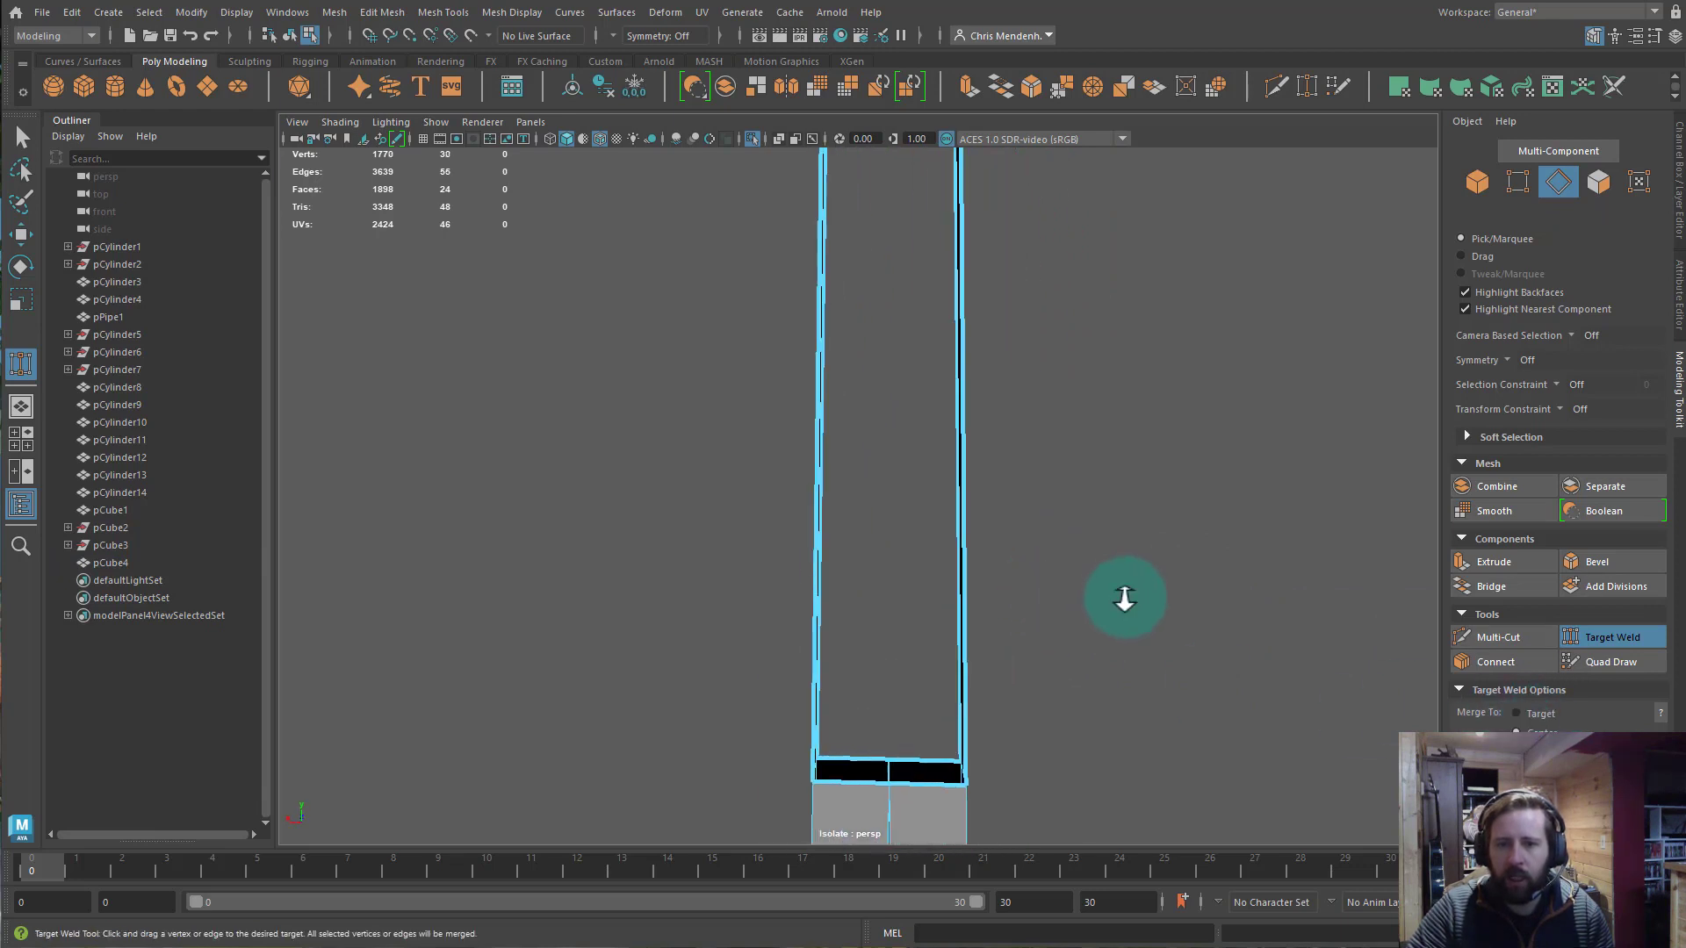
alt+right_drag(1124, 597, 938, 597)
alt+drag(936, 597, 990, 629)
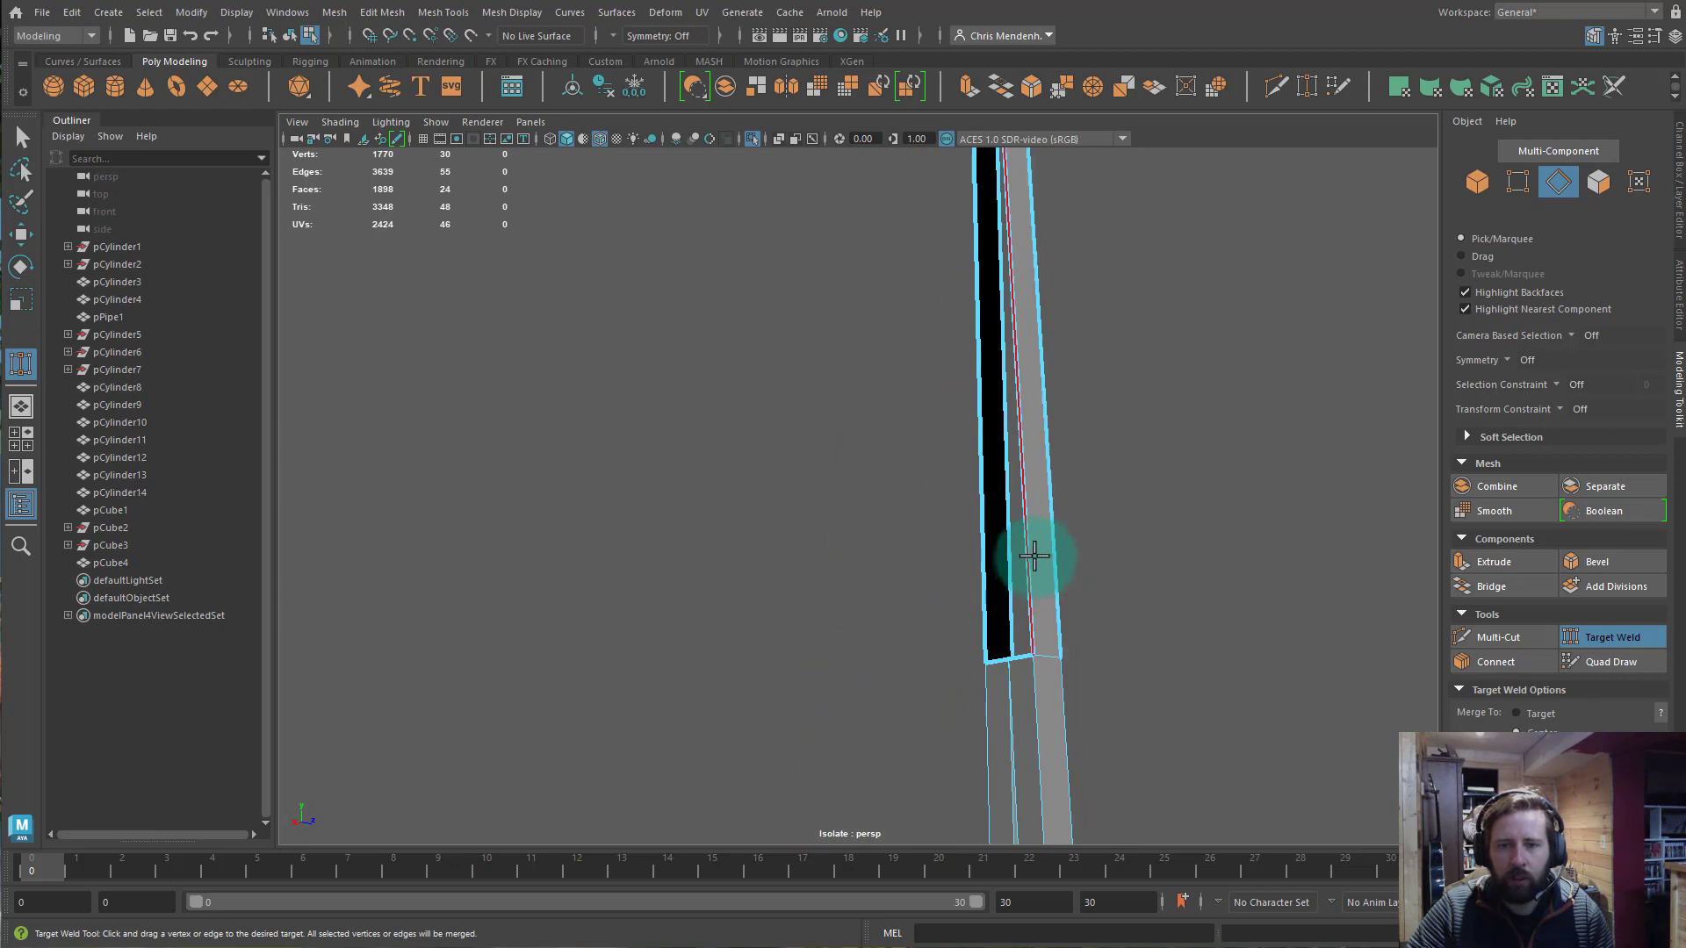
key(ctrl+shift+x)
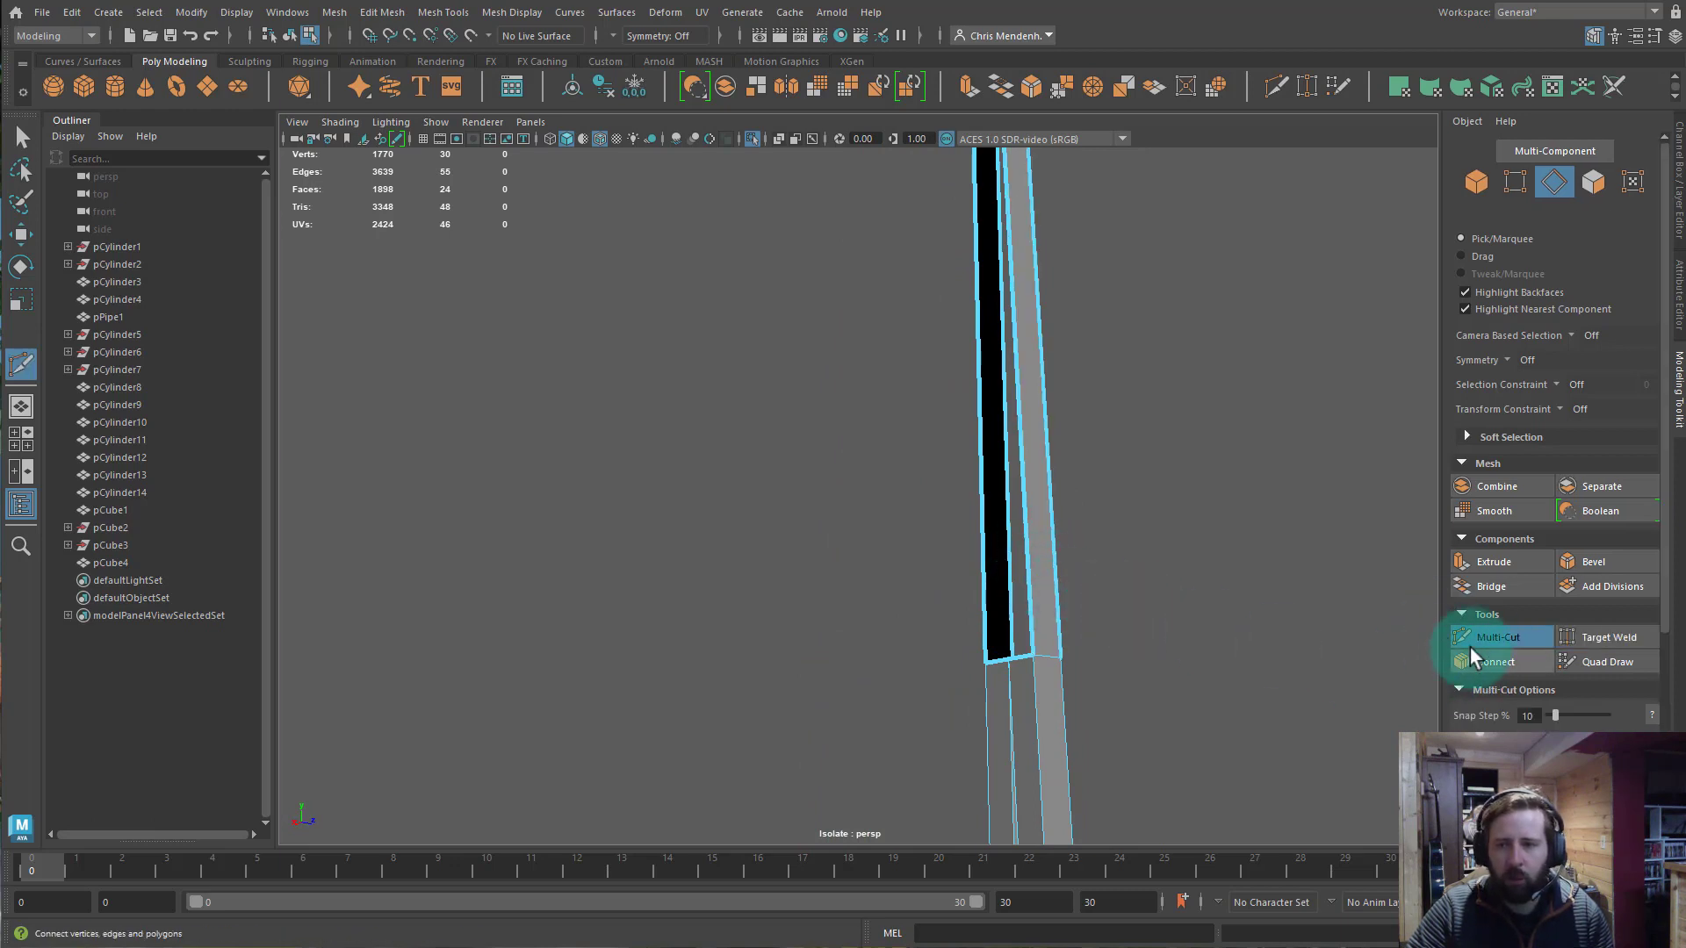
ctrl+click(1049, 579)
alt+drag(921, 619, 1210, 646)
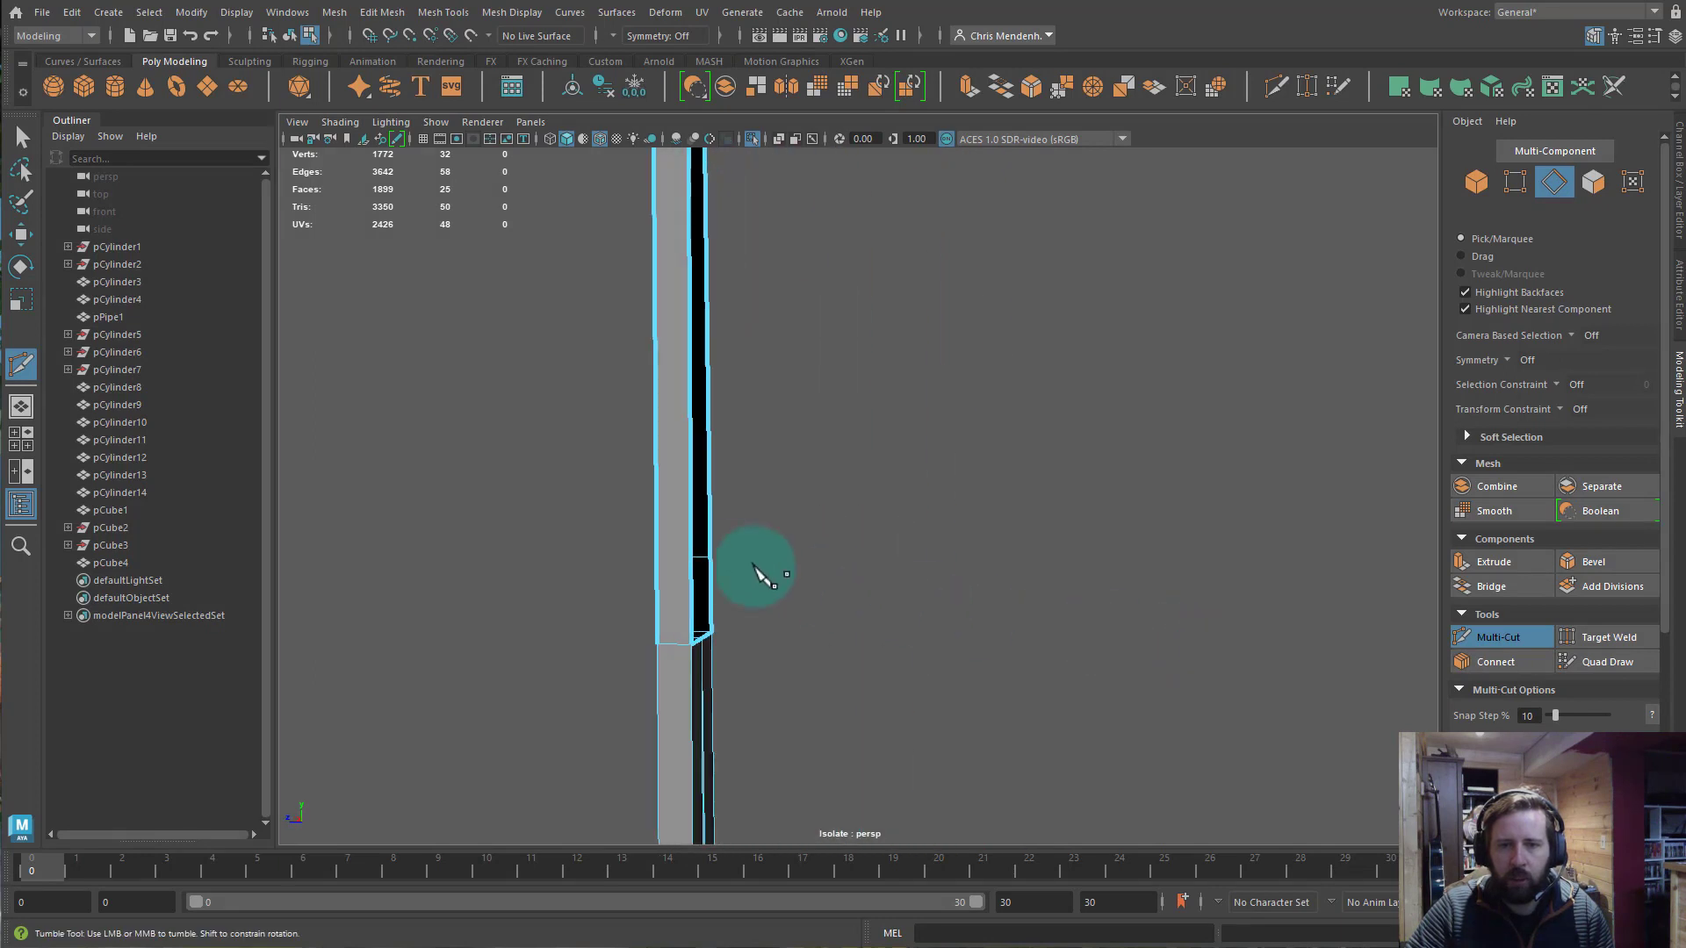
ctrl+click(668, 557)
Bridge the short lower edges of the two side strips on one side of the cord with 1 division.
alt+drag(921, 636, 759, 632)
alt+middle_drag(815, 614, 730, 583)
alt+right_drag(730, 583, 1156, 673)
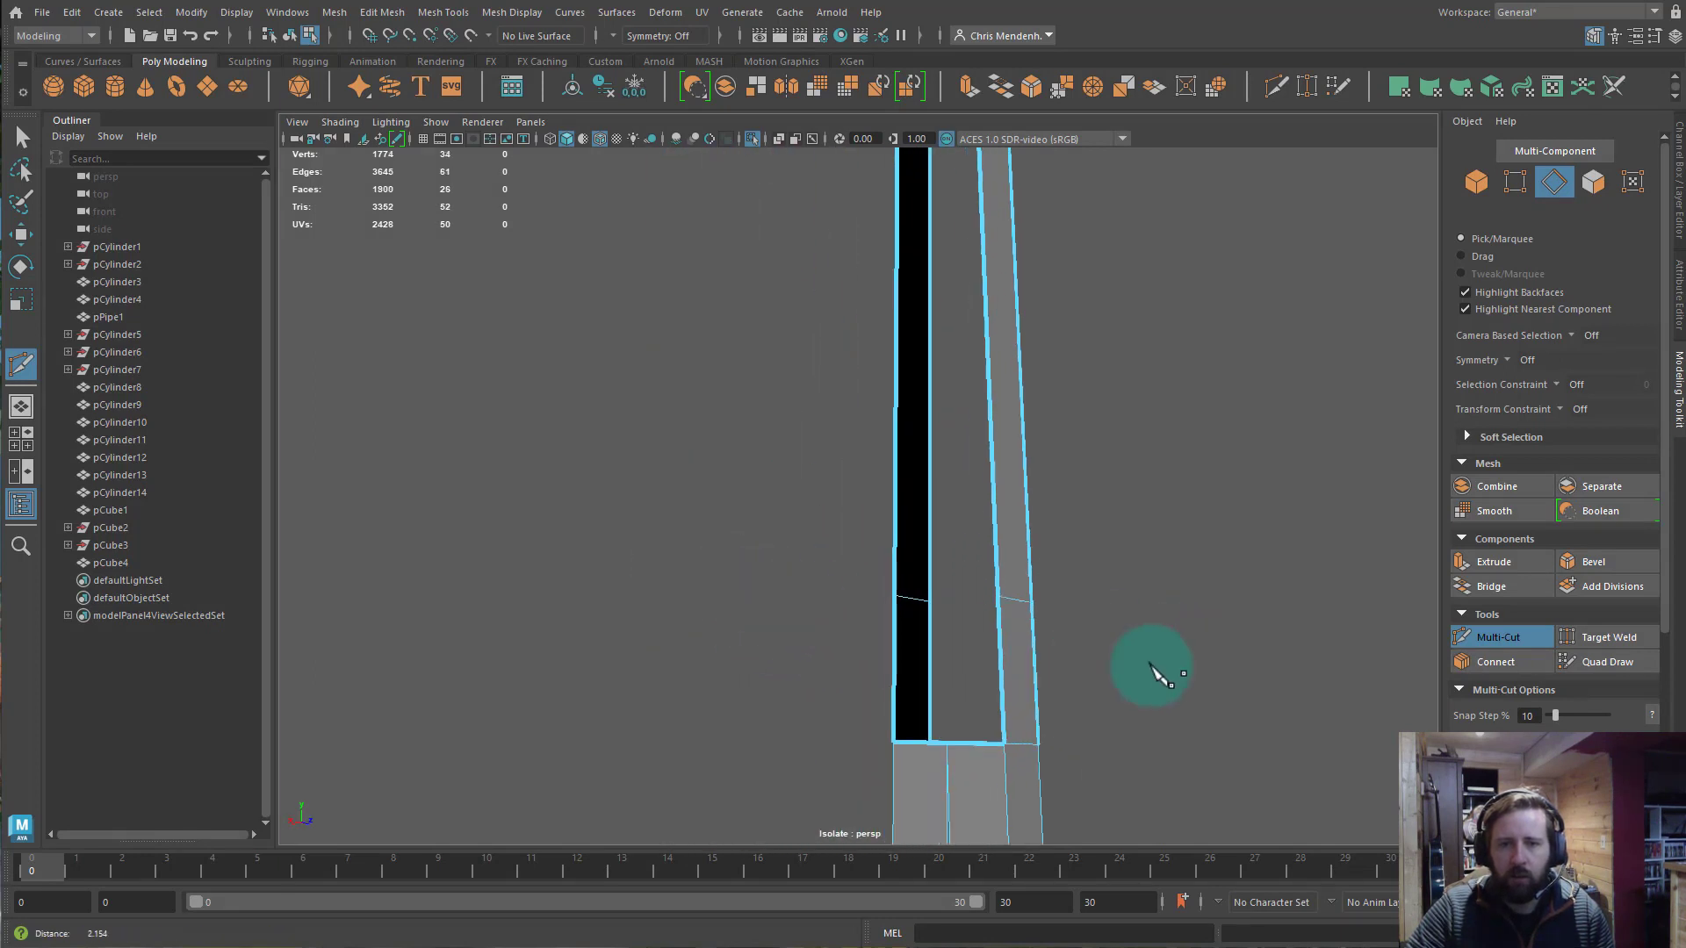
alt+drag(1155, 674, 953, 666)
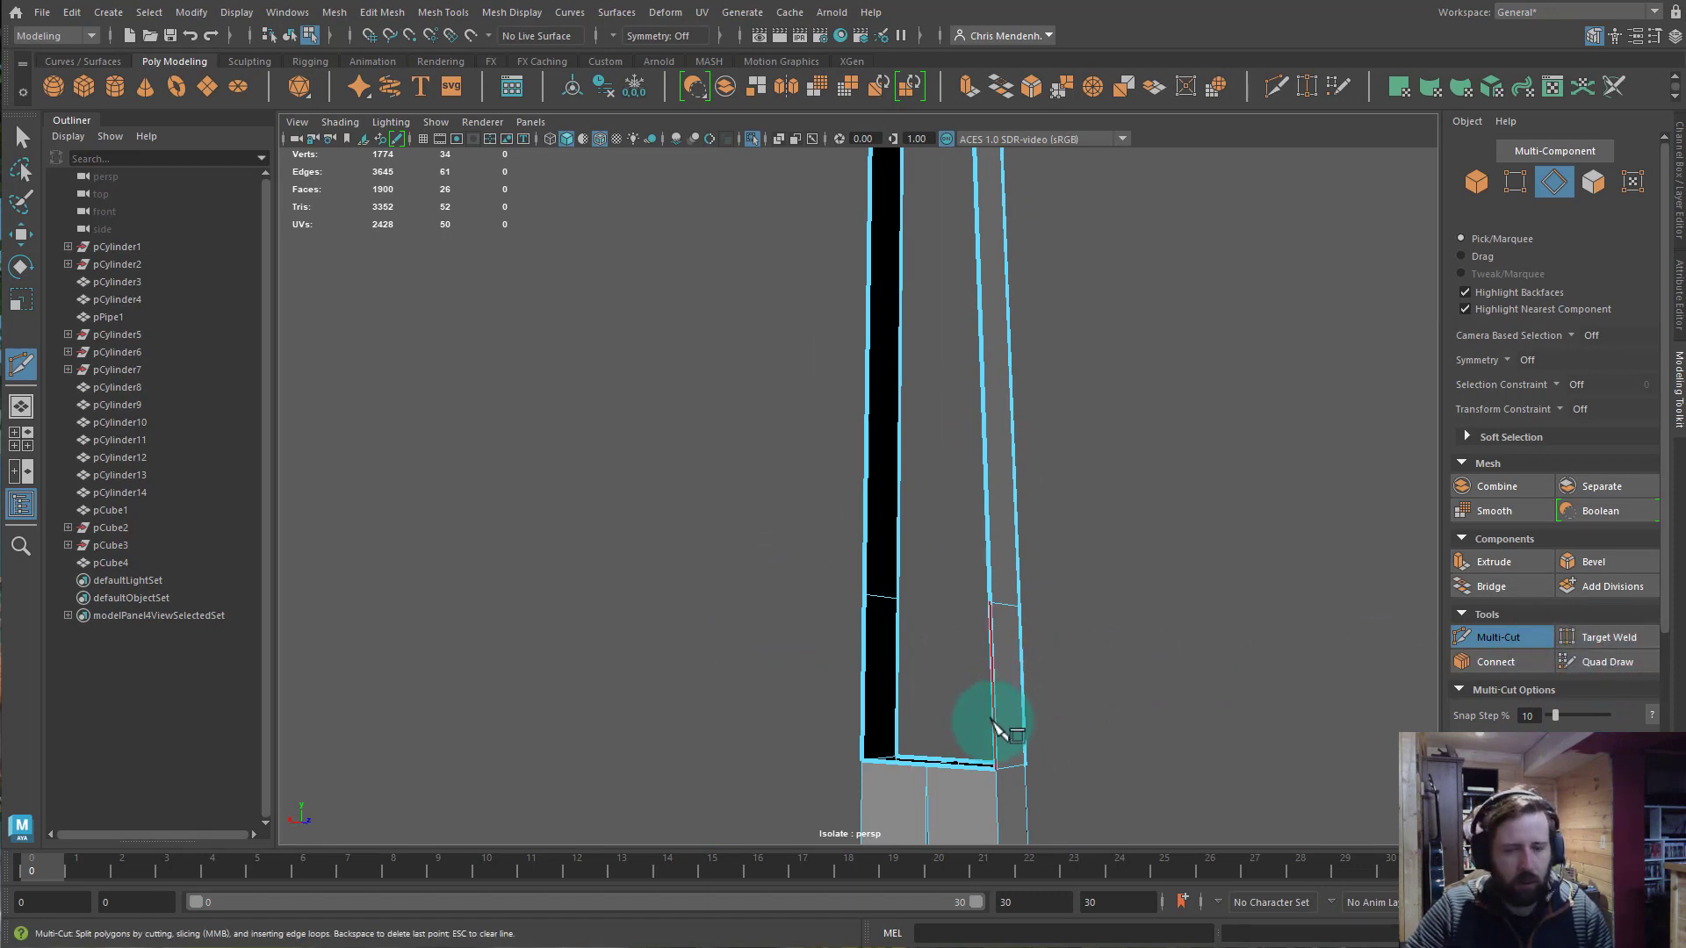
key(q)
right_drag(1017, 682, 1011, 628)
click(999, 677)
shift+click(863, 662)
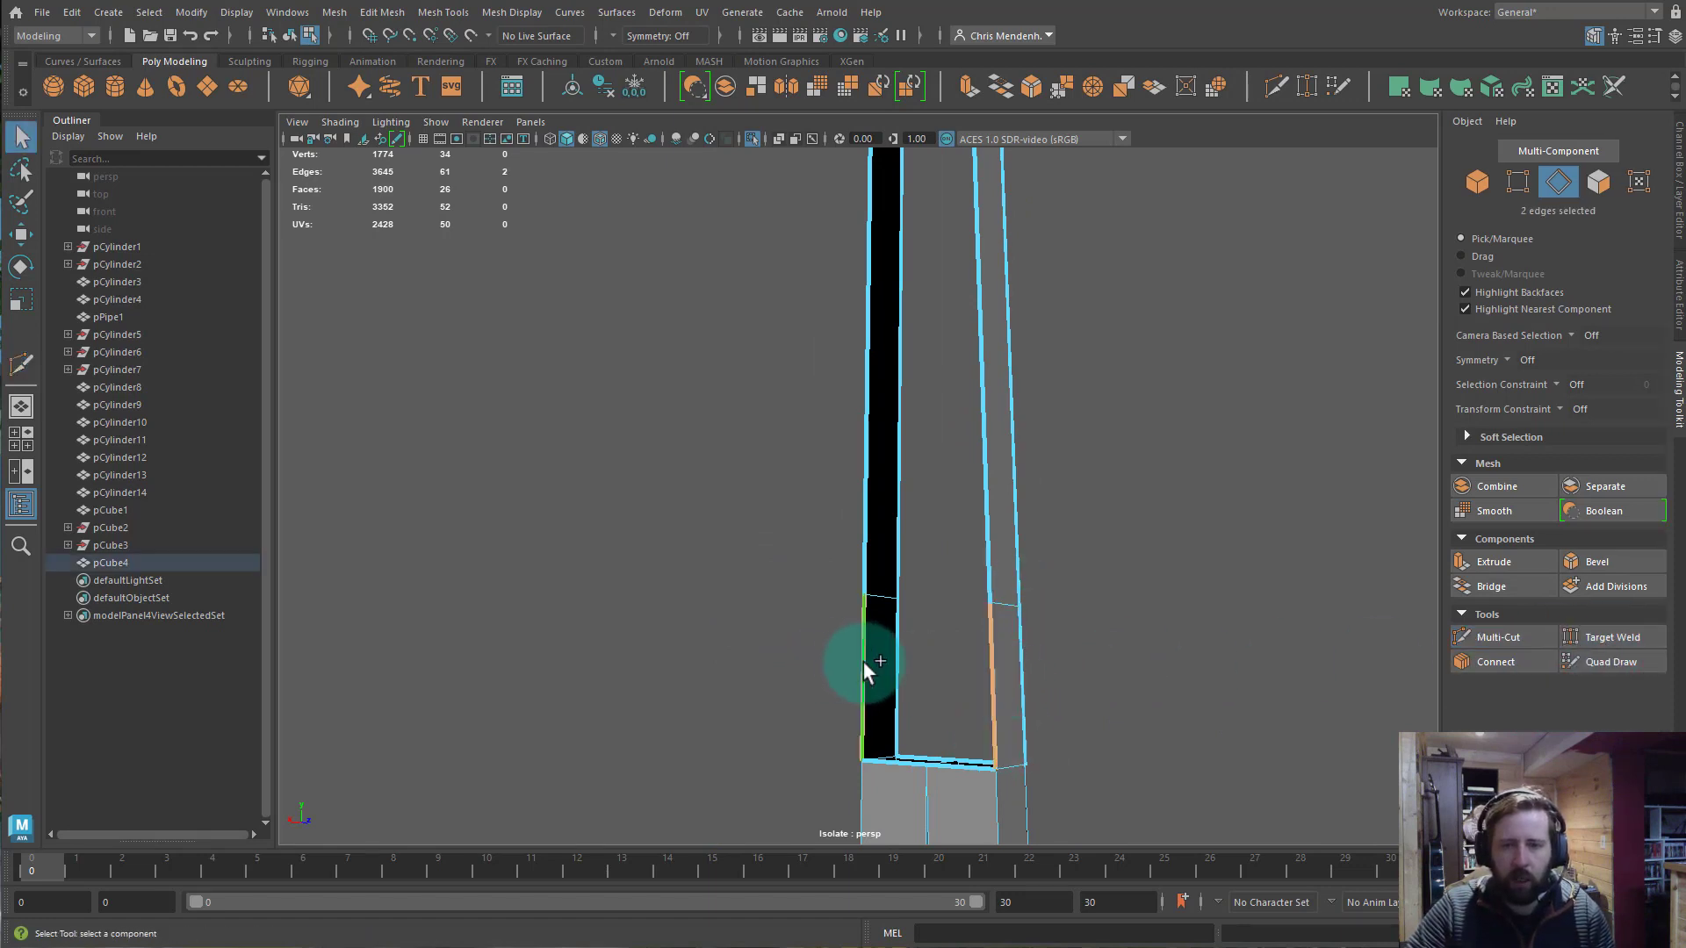
click(1493, 585)
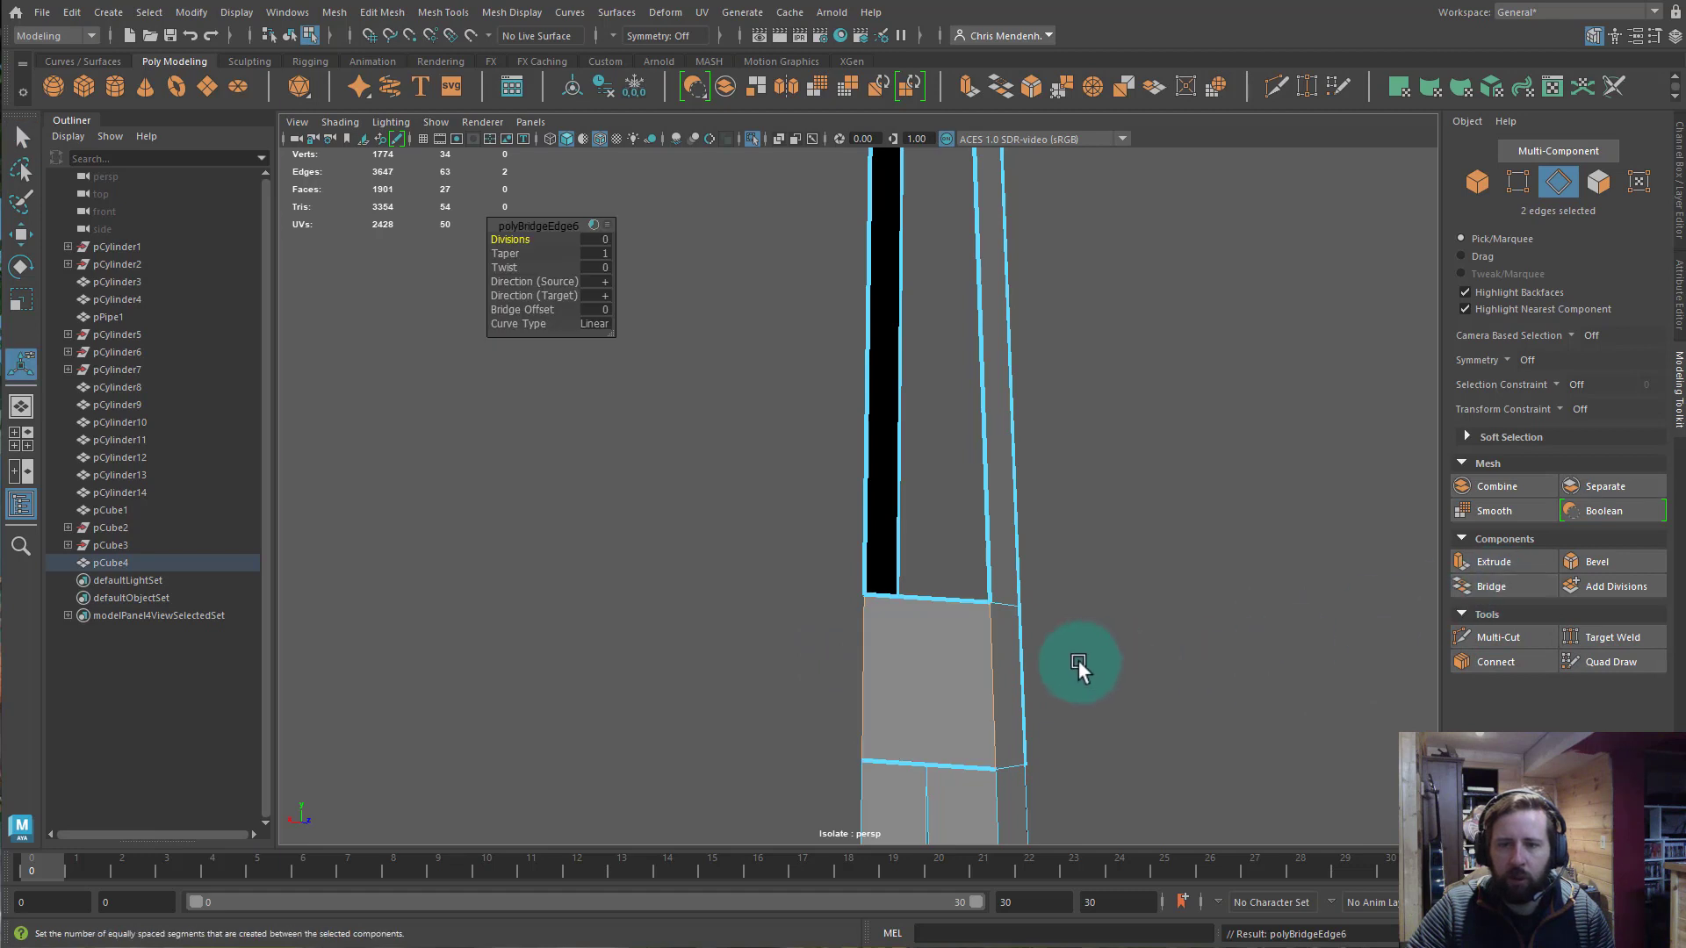
click(506, 240)
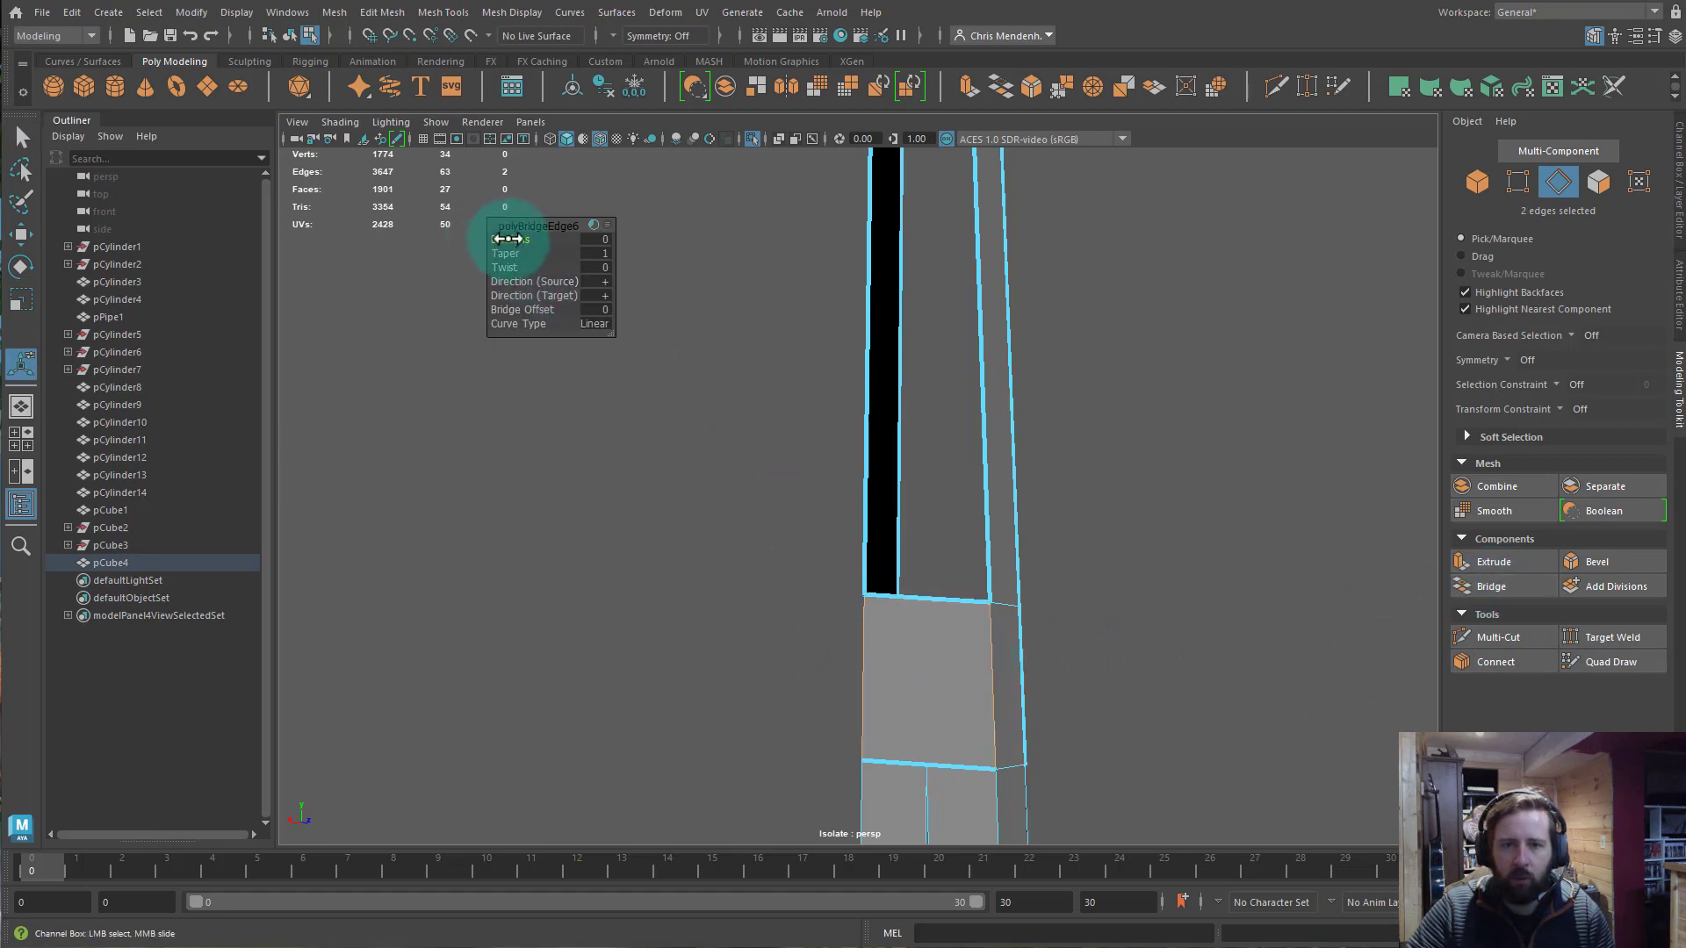
drag(527, 233, 562, 236)
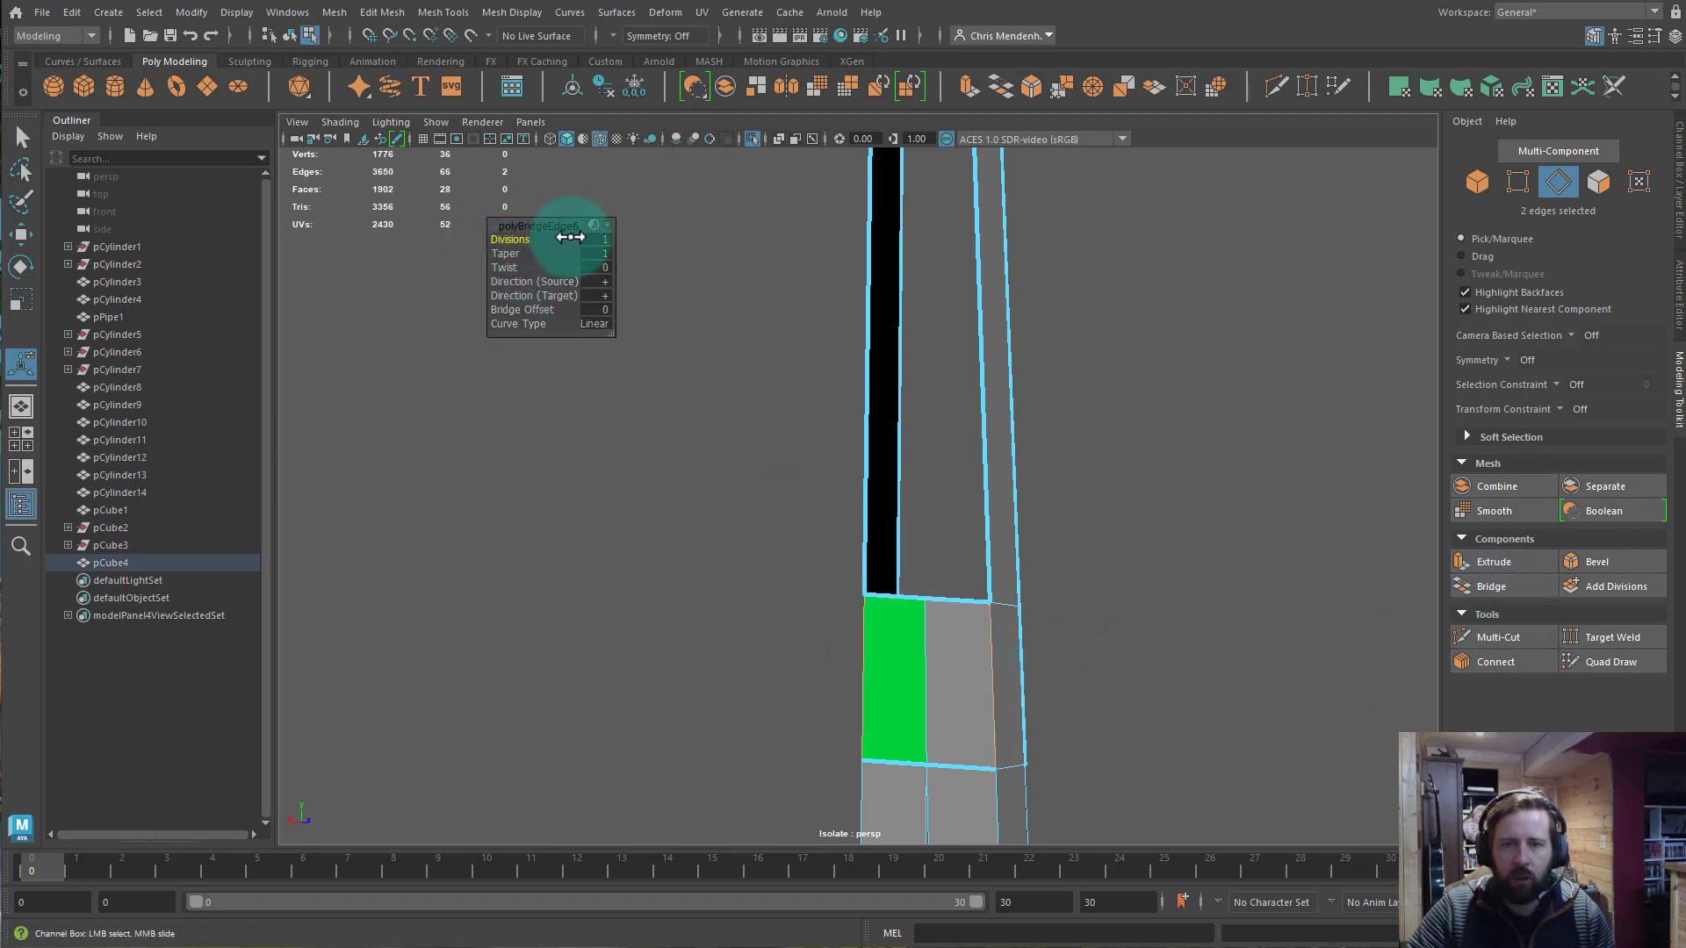
Bridge the short lower strip edges on the opposite side of the cord, also with 1 division.
alt+drag(1176, 697, 1210, 727)
click(1176, 709)
shift+click(1284, 683)
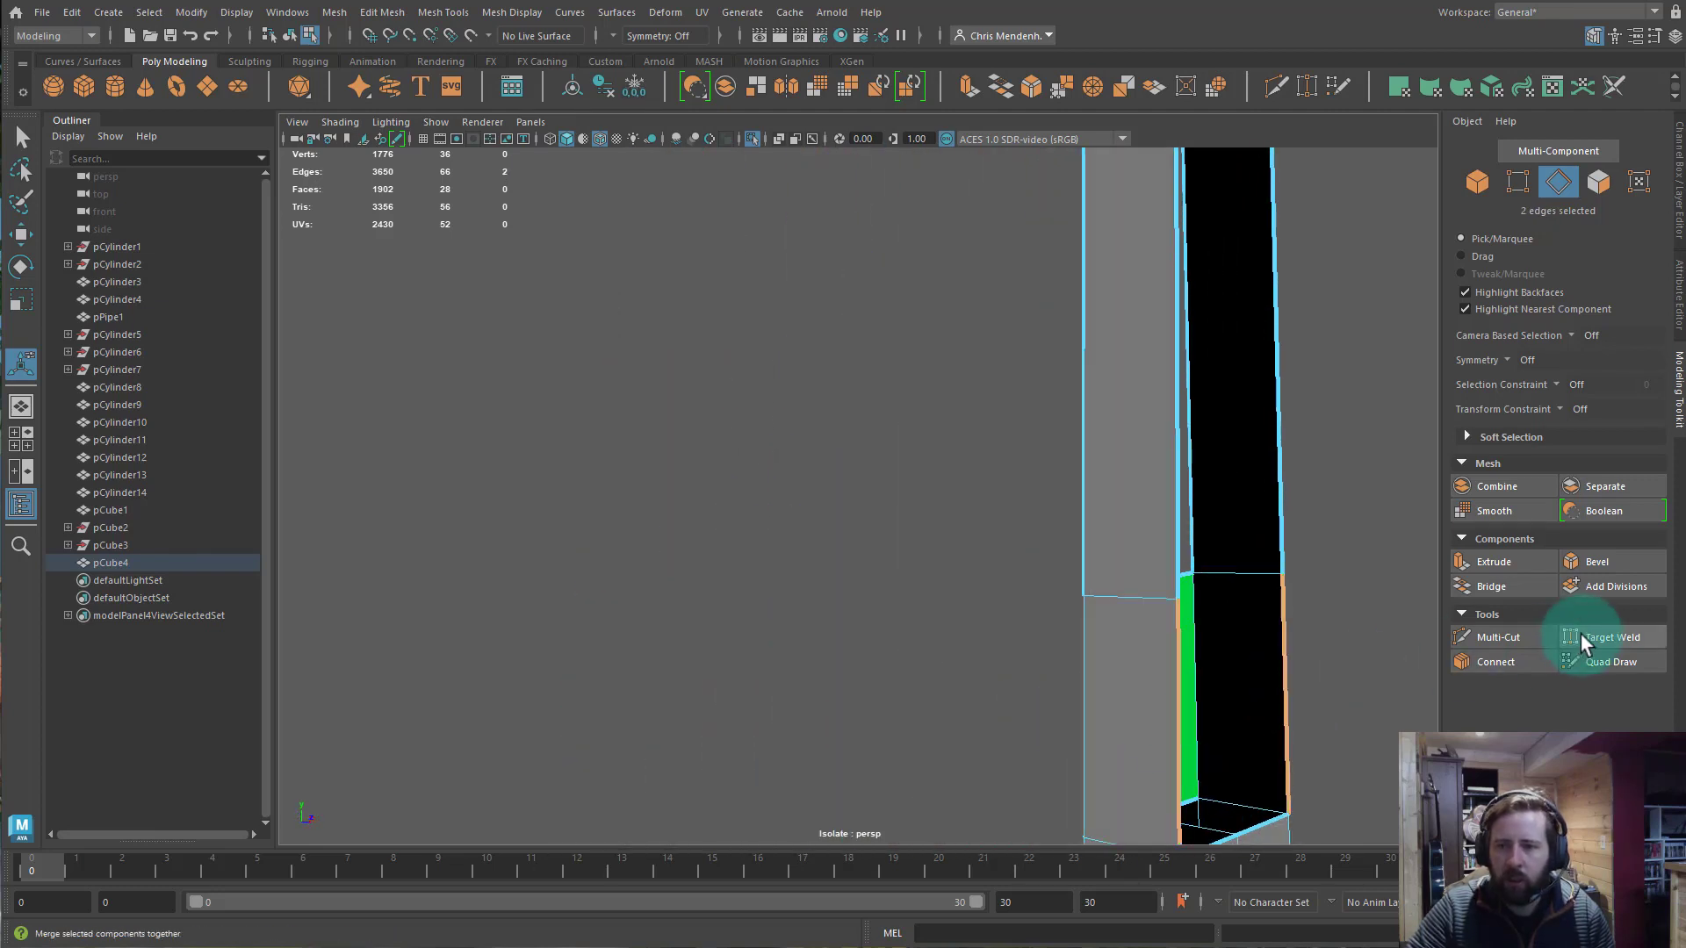
click(1497, 586)
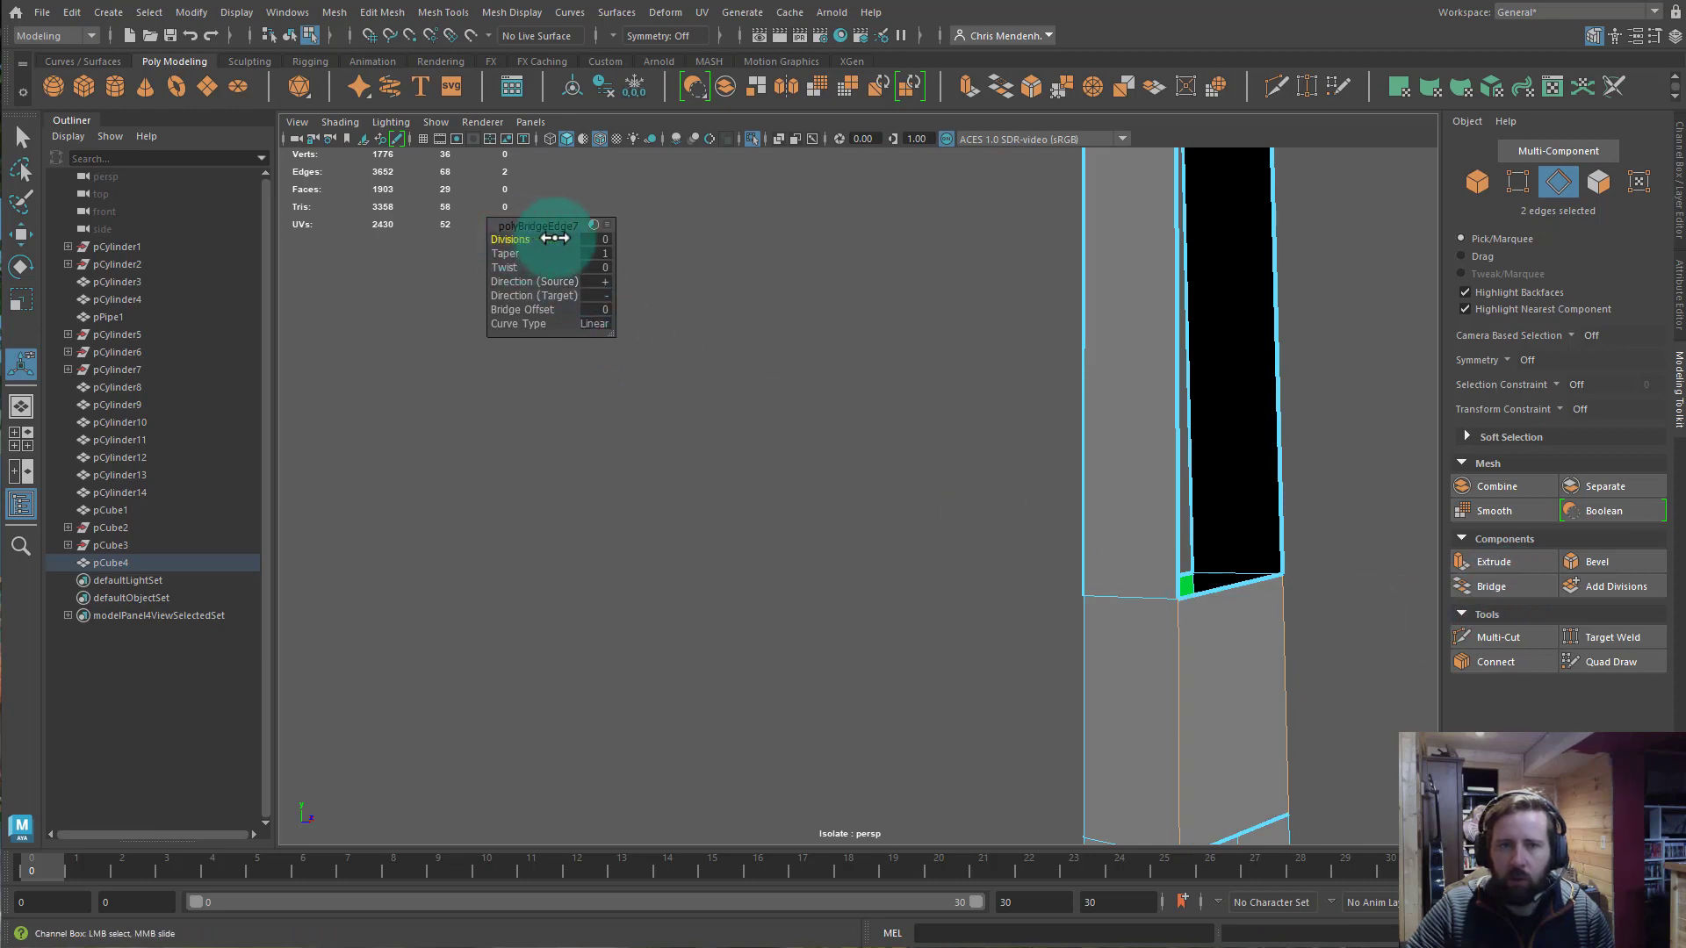
alt+drag(974, 629, 847, 618)
Select the whole cord mesh and assign it one material so the green bridged faces match the rest.
click(720, 694)
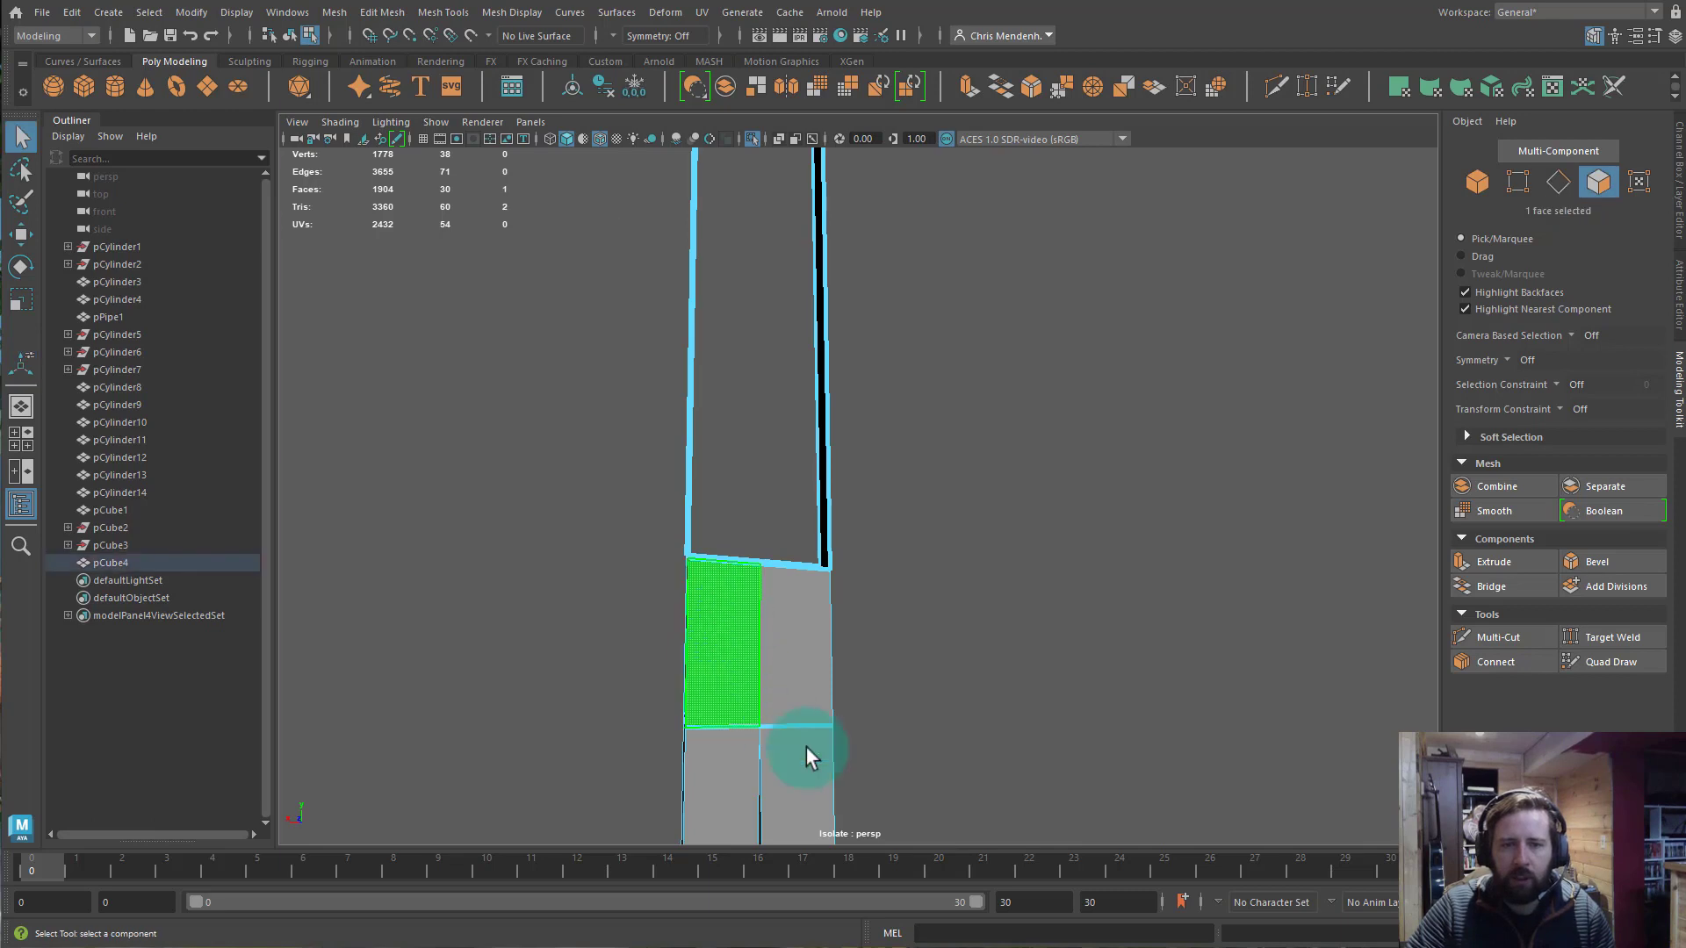
alt+drag(801, 752, 698, 556)
key(F8)
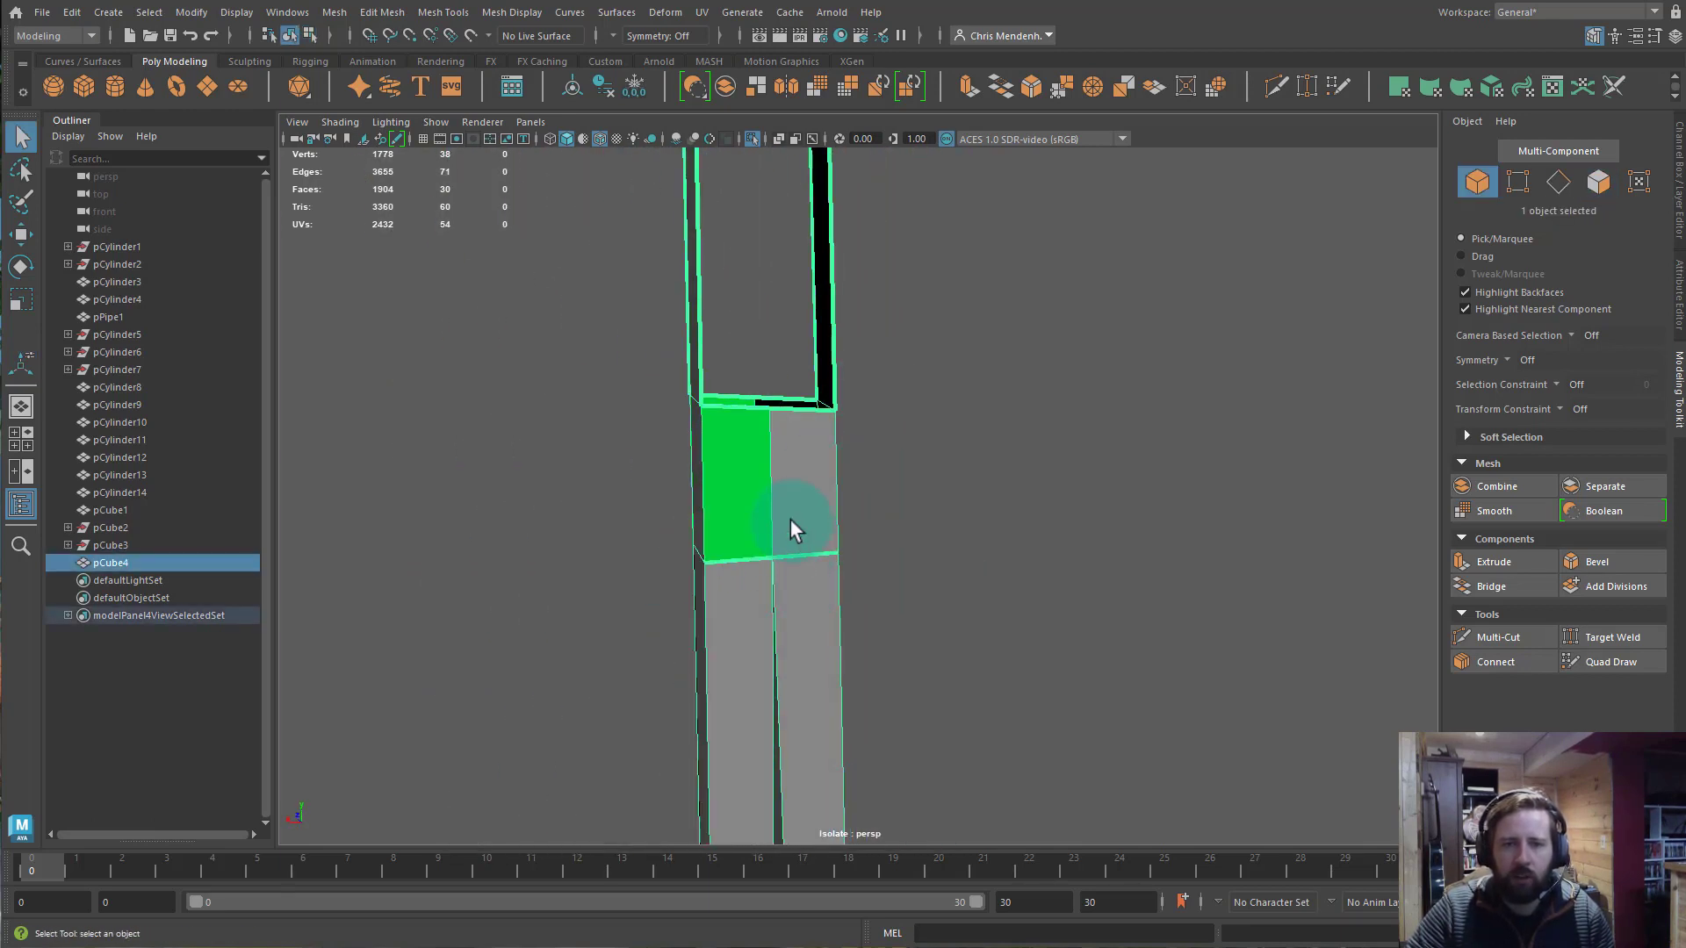
alt+drag(889, 604, 1051, 390)
alt+right_drag(1050, 390, 788, 450)
right_drag(792, 349, 792, 369)
right_click(794, 377)
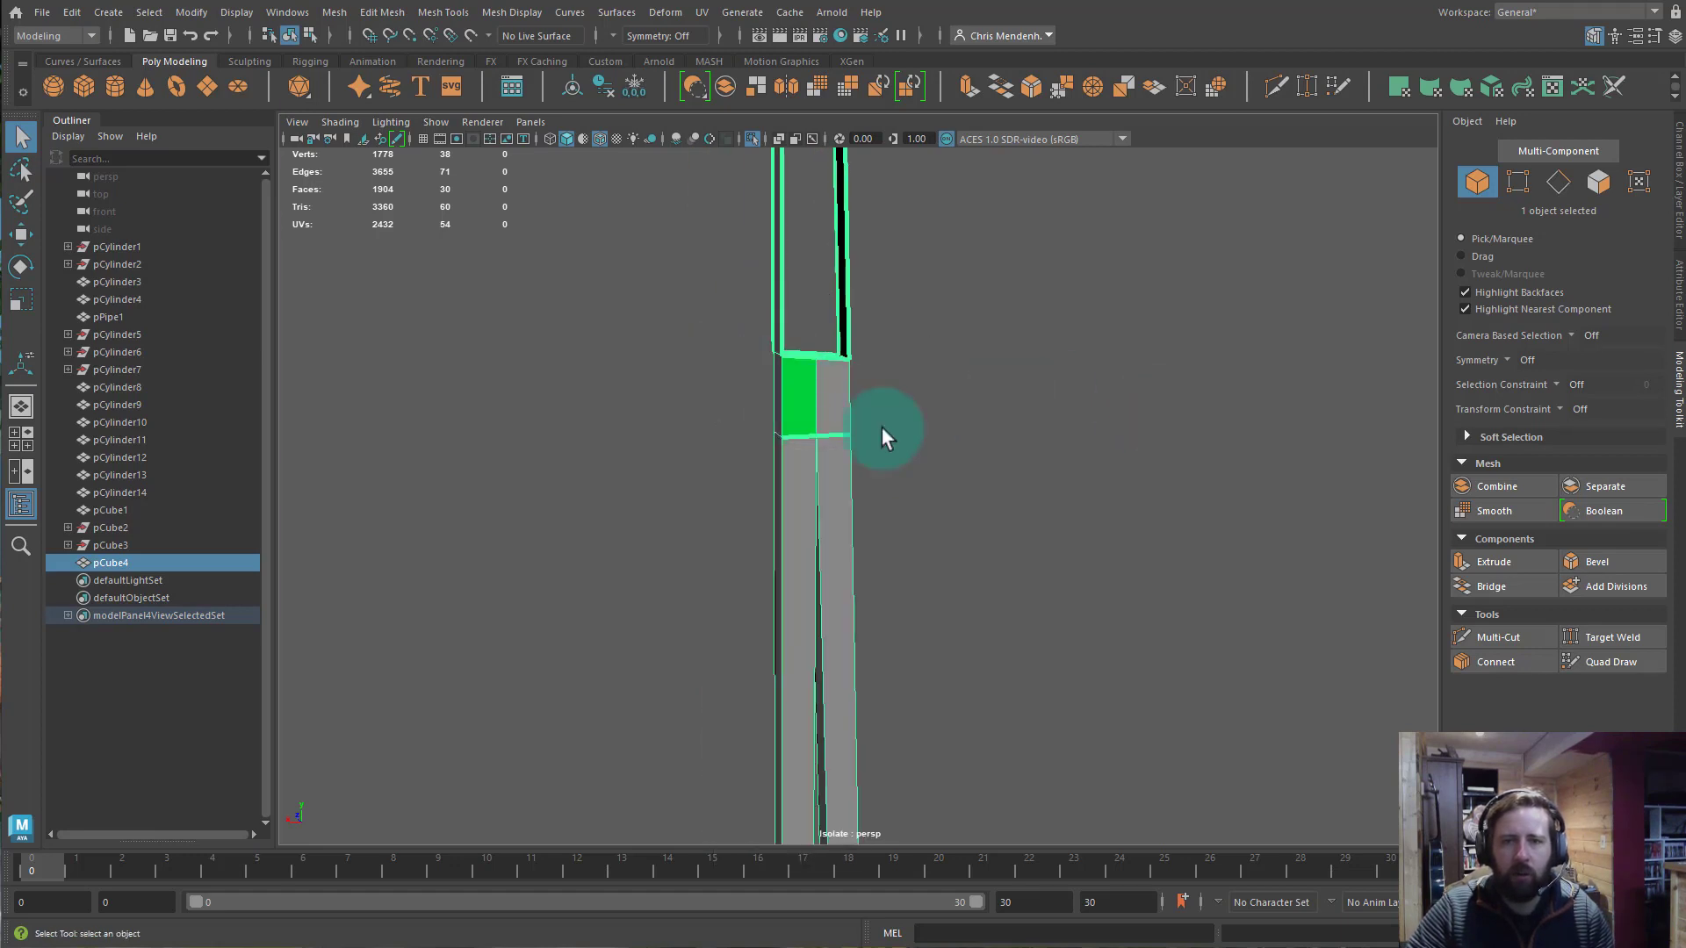
Scale the upper and lower vertex rows of the bridged section flat along Y.
alt+middle_drag(1025, 475, 1025, 182)
alt+right_drag(1025, 182, 930, 677)
alt+right_drag(889, 418, 1405, 603)
alt+middle_drag(739, 642, 878, 600)
alt+drag(878, 601, 908, 540)
right_drag(908, 541, 841, 534)
drag(732, 479, 1183, 571)
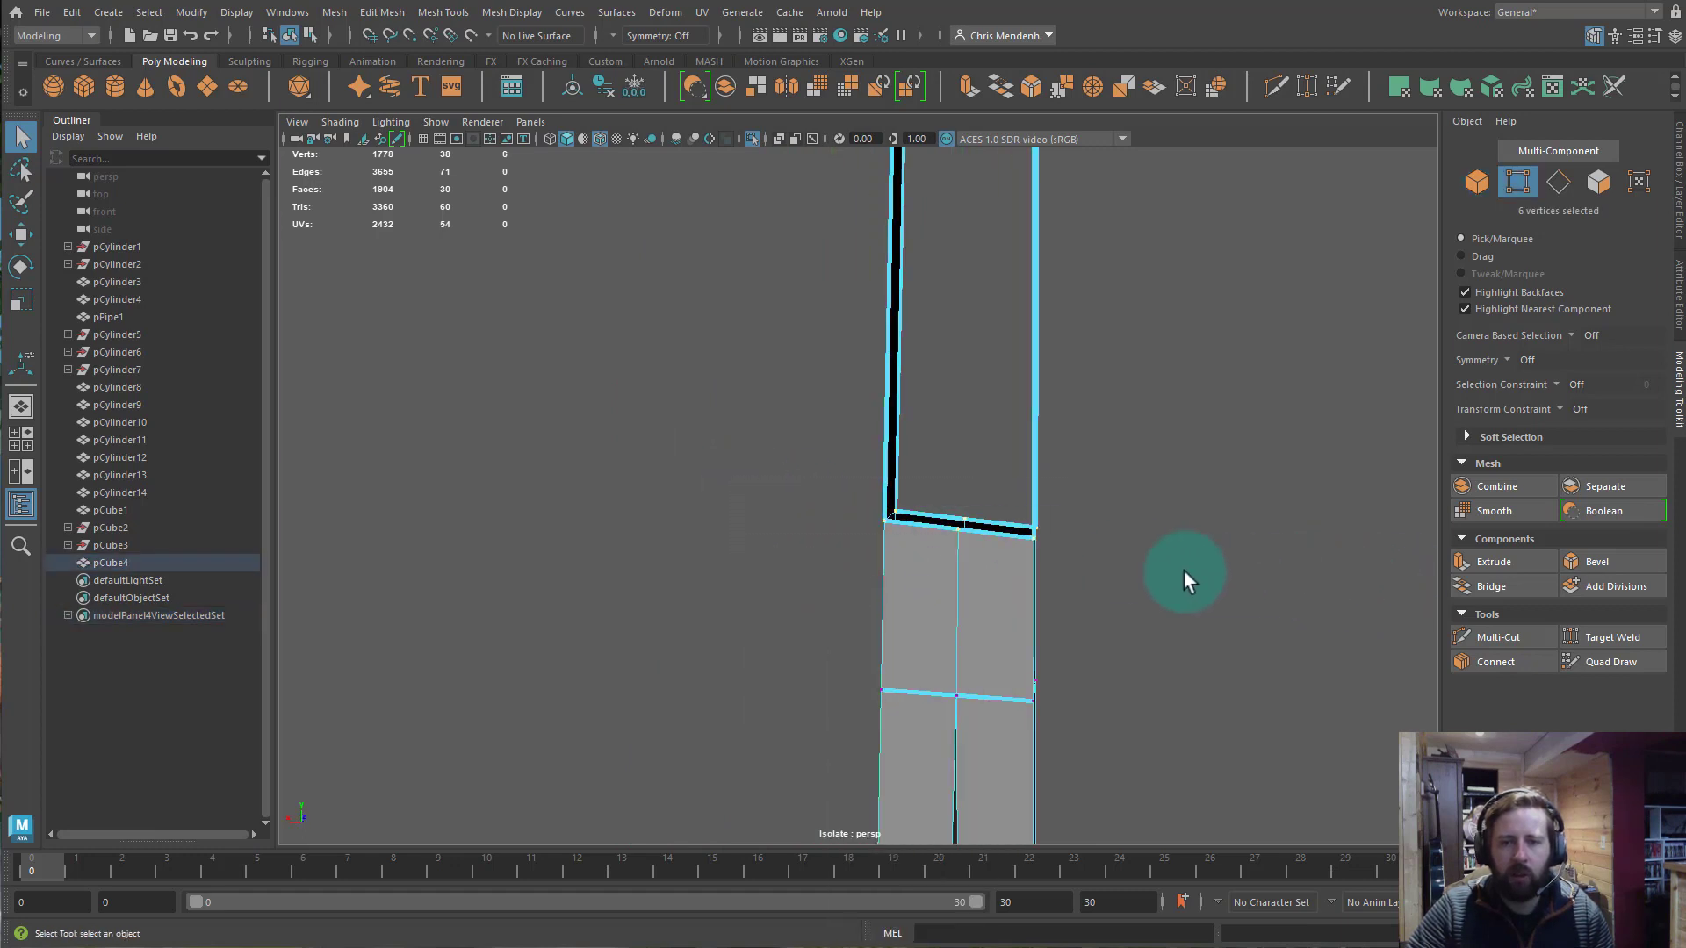
key(r)
drag(961, 451, 988, 659)
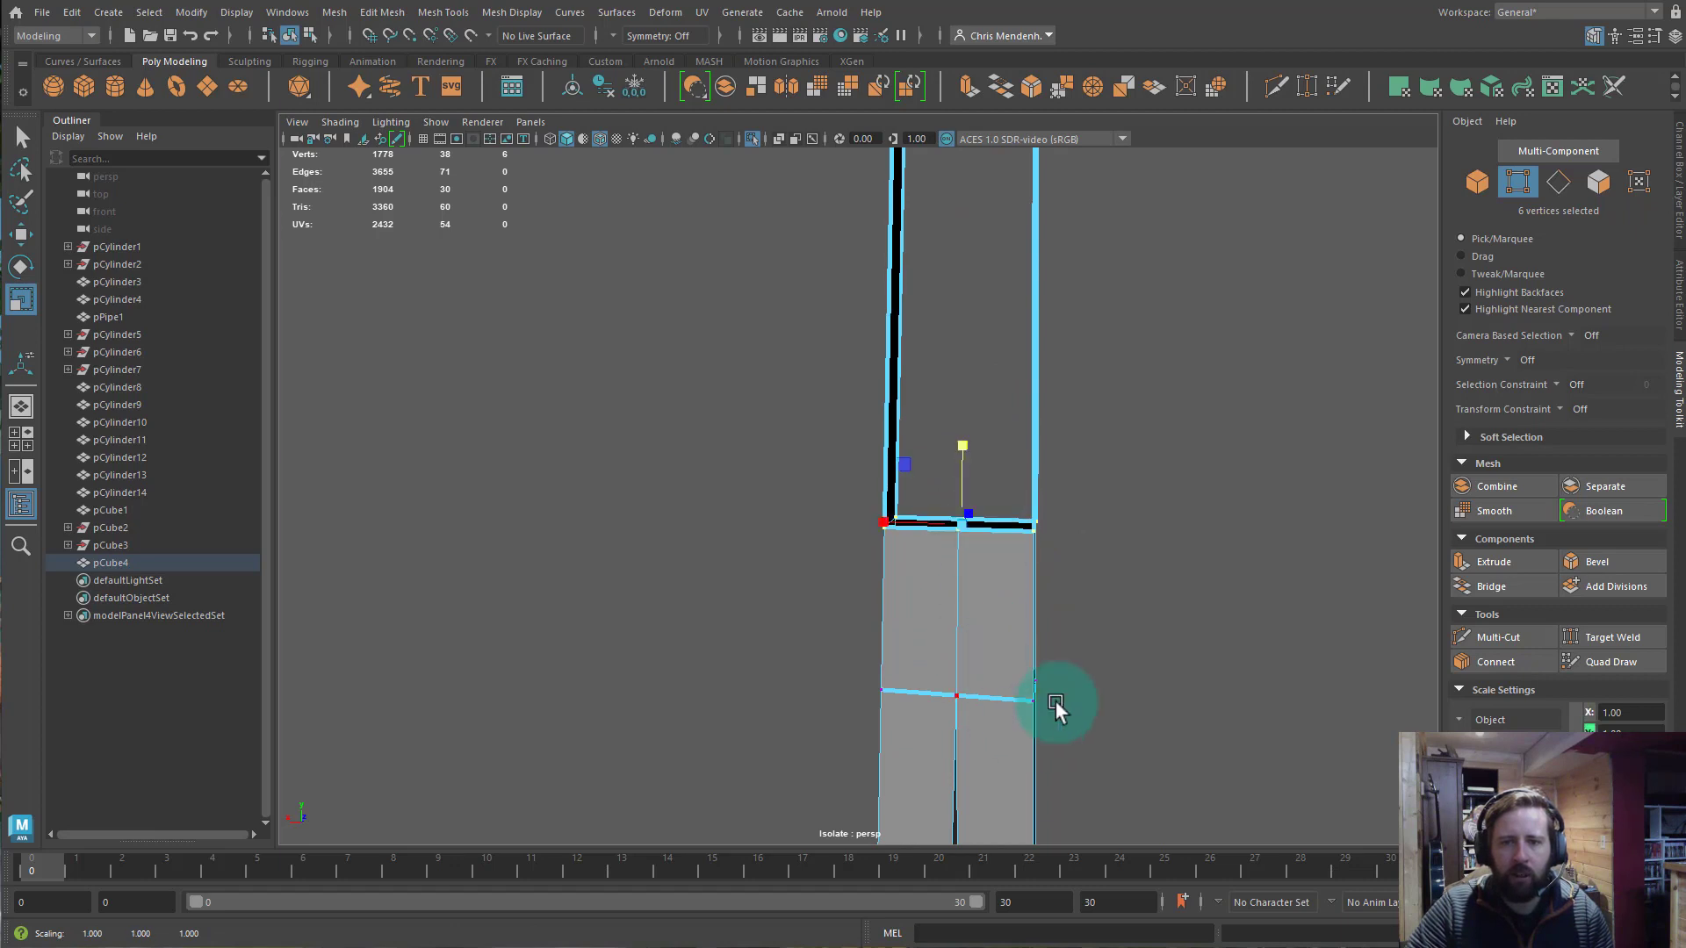
alt+middle_drag(1000, 655, 1019, 553)
alt+drag(1019, 553, 900, 611)
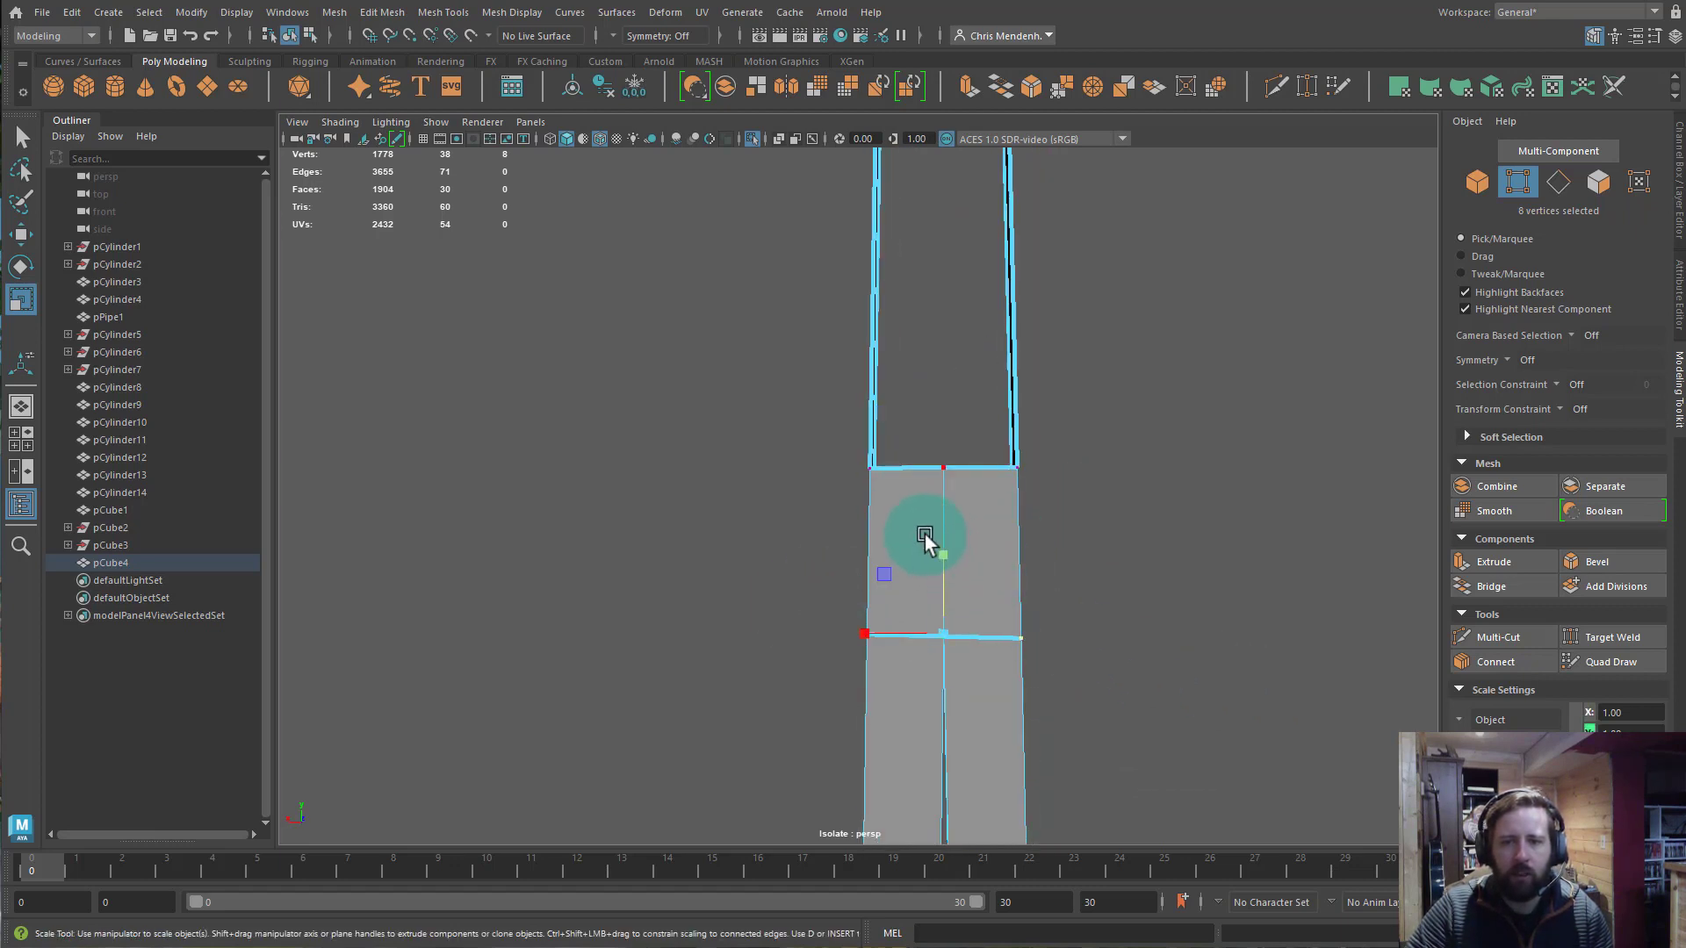
Target Weld the front and back middle vertices of the upper row onto their neighbouring corner vertices, merging to target.
alt+drag(1027, 565, 1196, 591)
click(1563, 638)
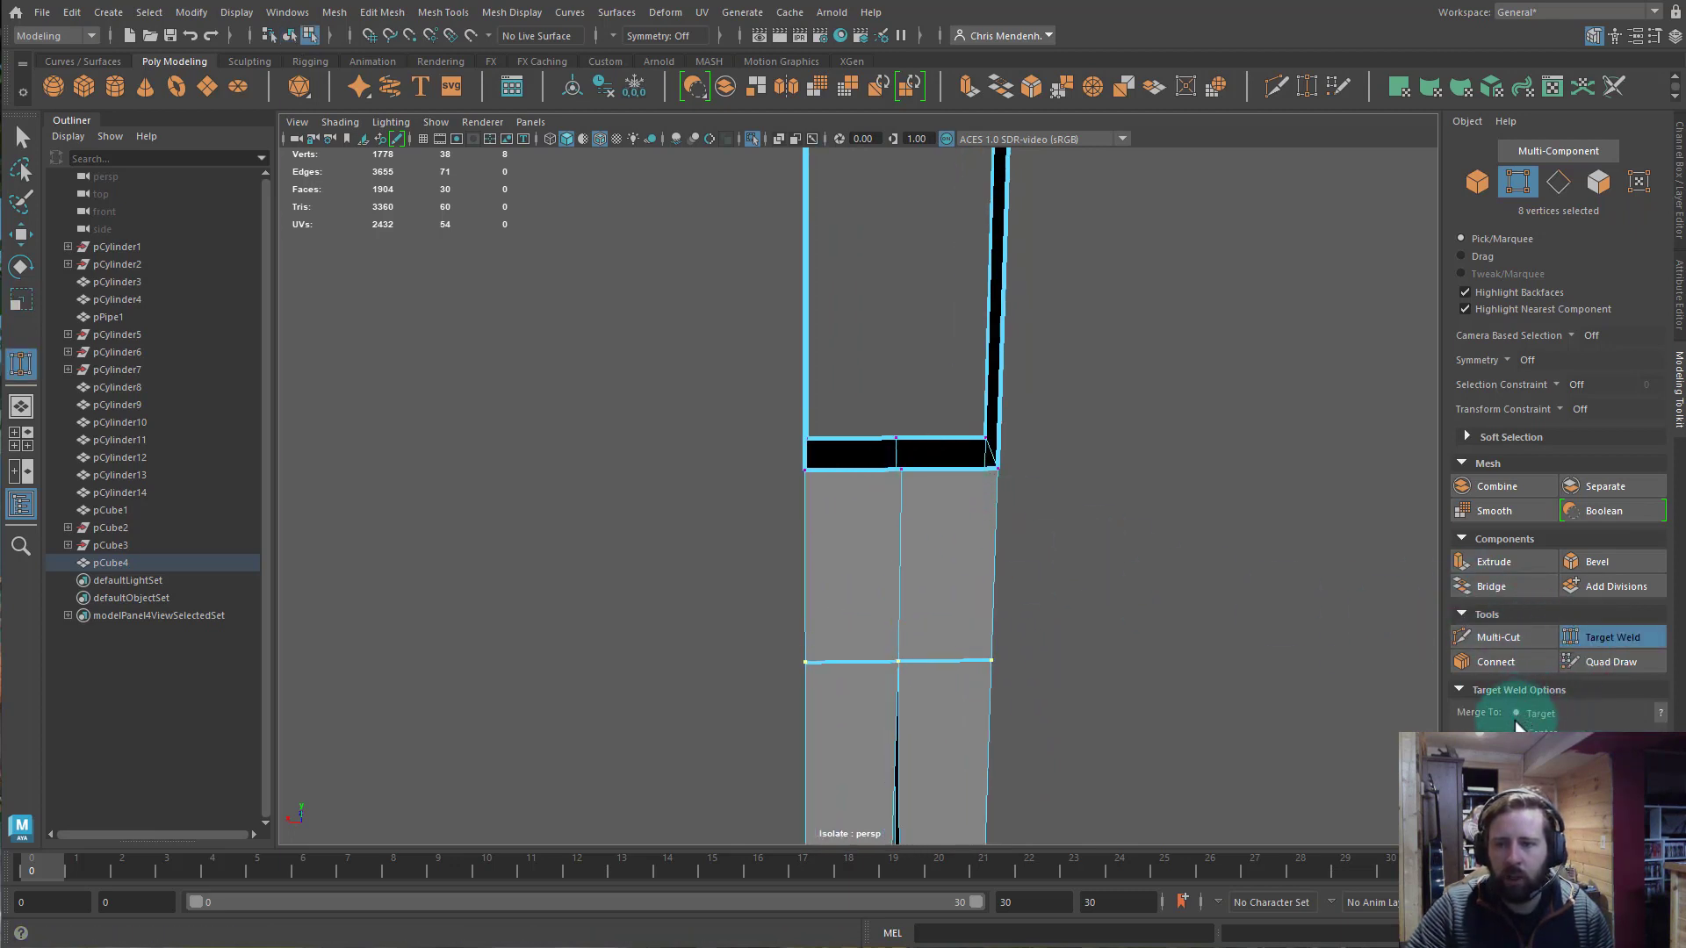
drag(904, 473, 994, 469)
drag(897, 438, 985, 438)
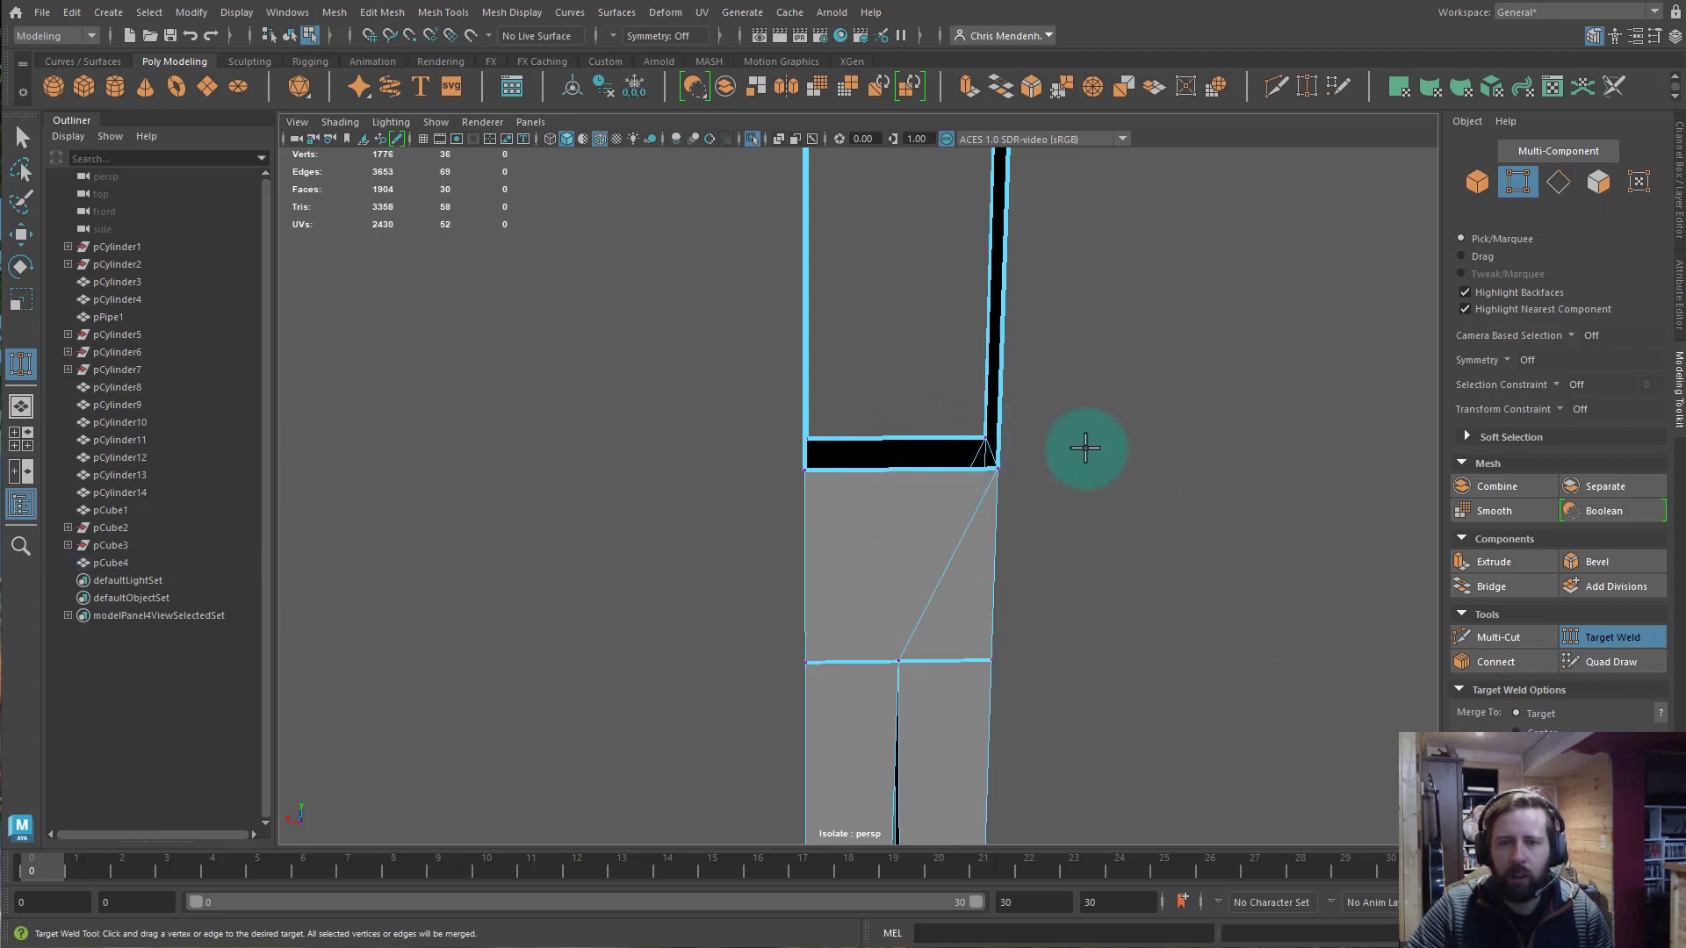
Bridge the edge at the cord's top end to the matching edge above the split, closing one open long side.
alt+middle_drag(1145, 526, 1140, 610)
alt+right_drag(1036, 478, 579, 386)
alt+middle_drag(944, 399, 940, 667)
alt+middle_drag(1058, 540, 963, 593)
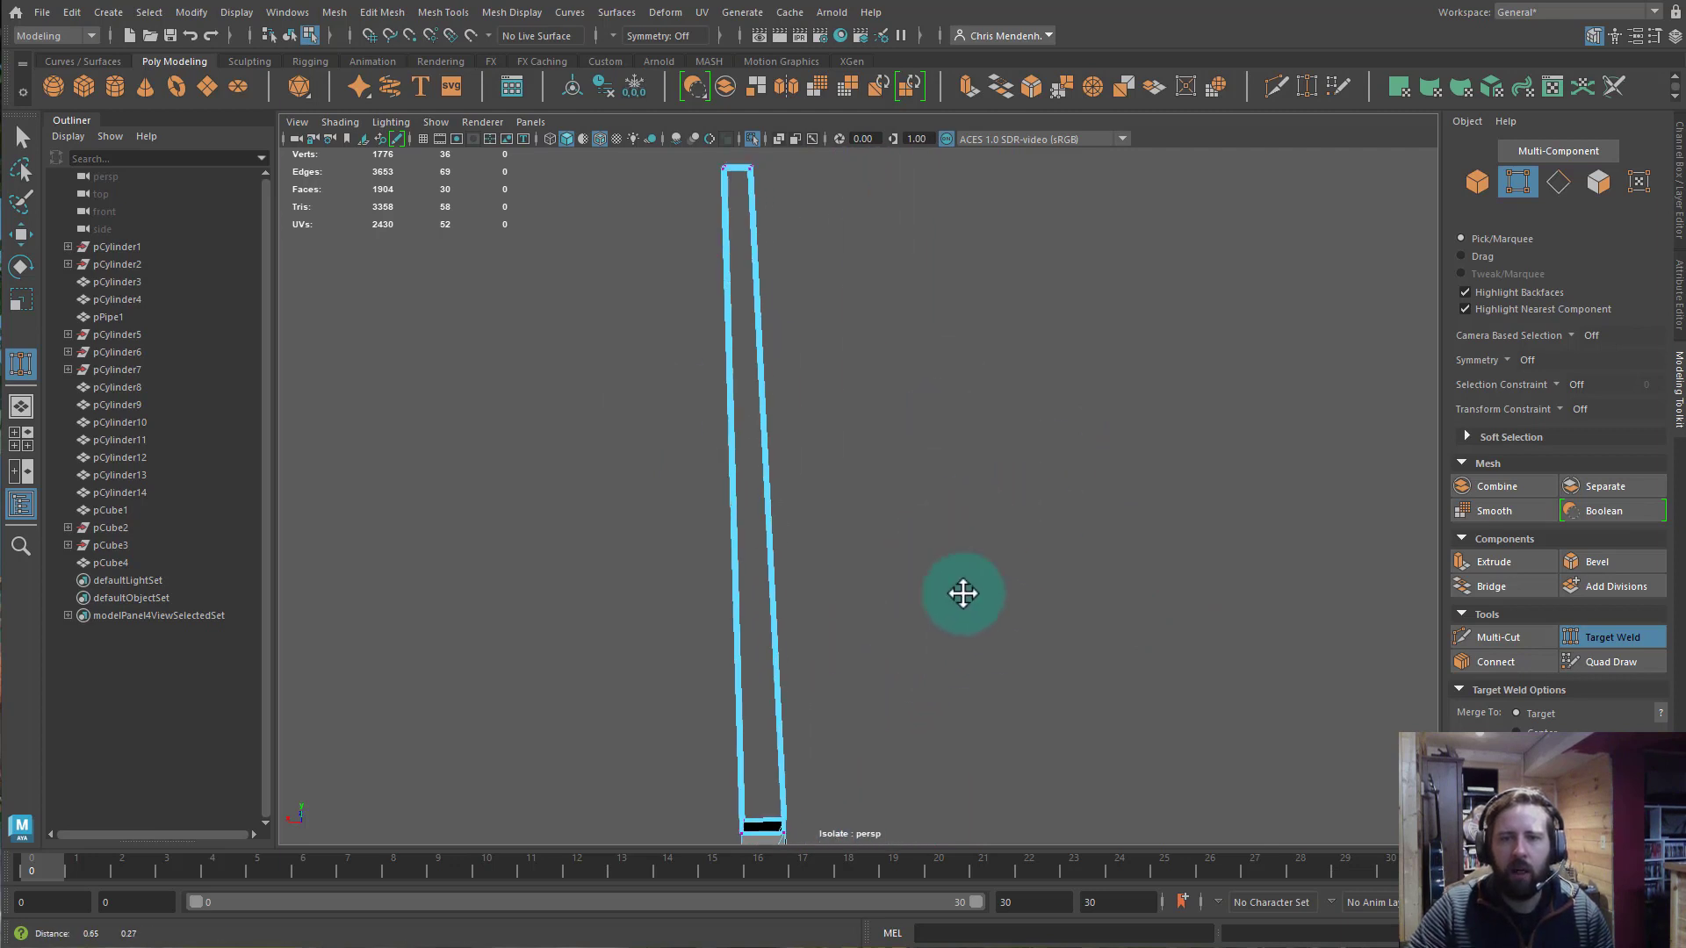
alt+drag(963, 593, 973, 548)
key(q)
right_drag(934, 578, 888, 359)
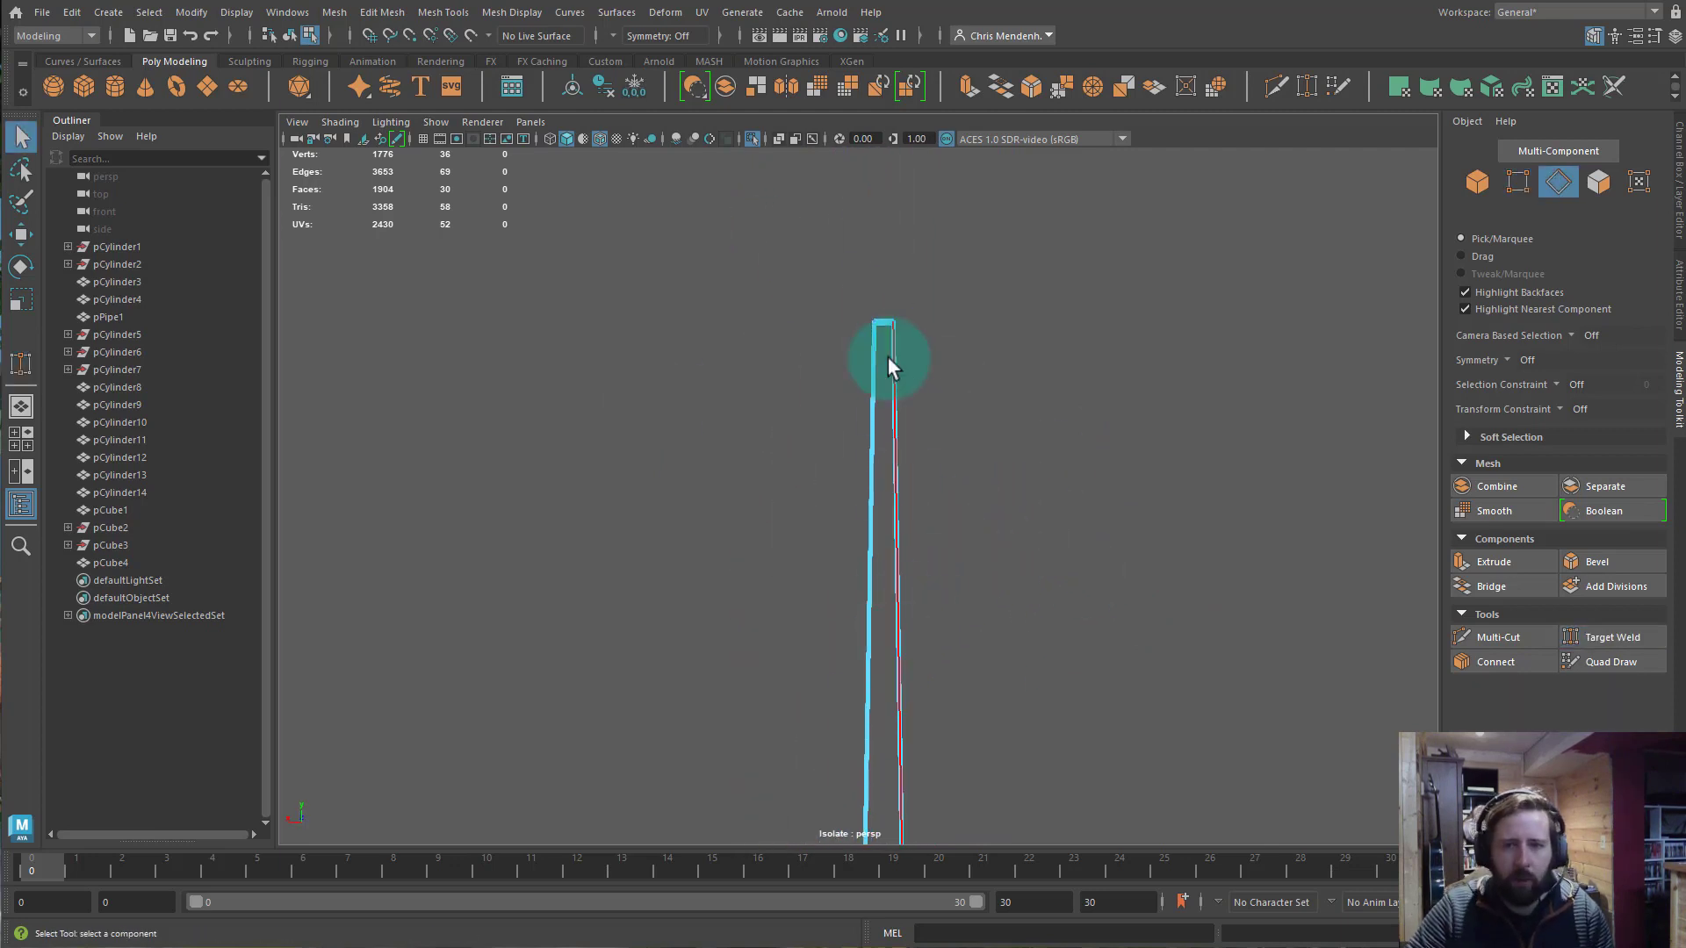
click(883, 325)
key(f)
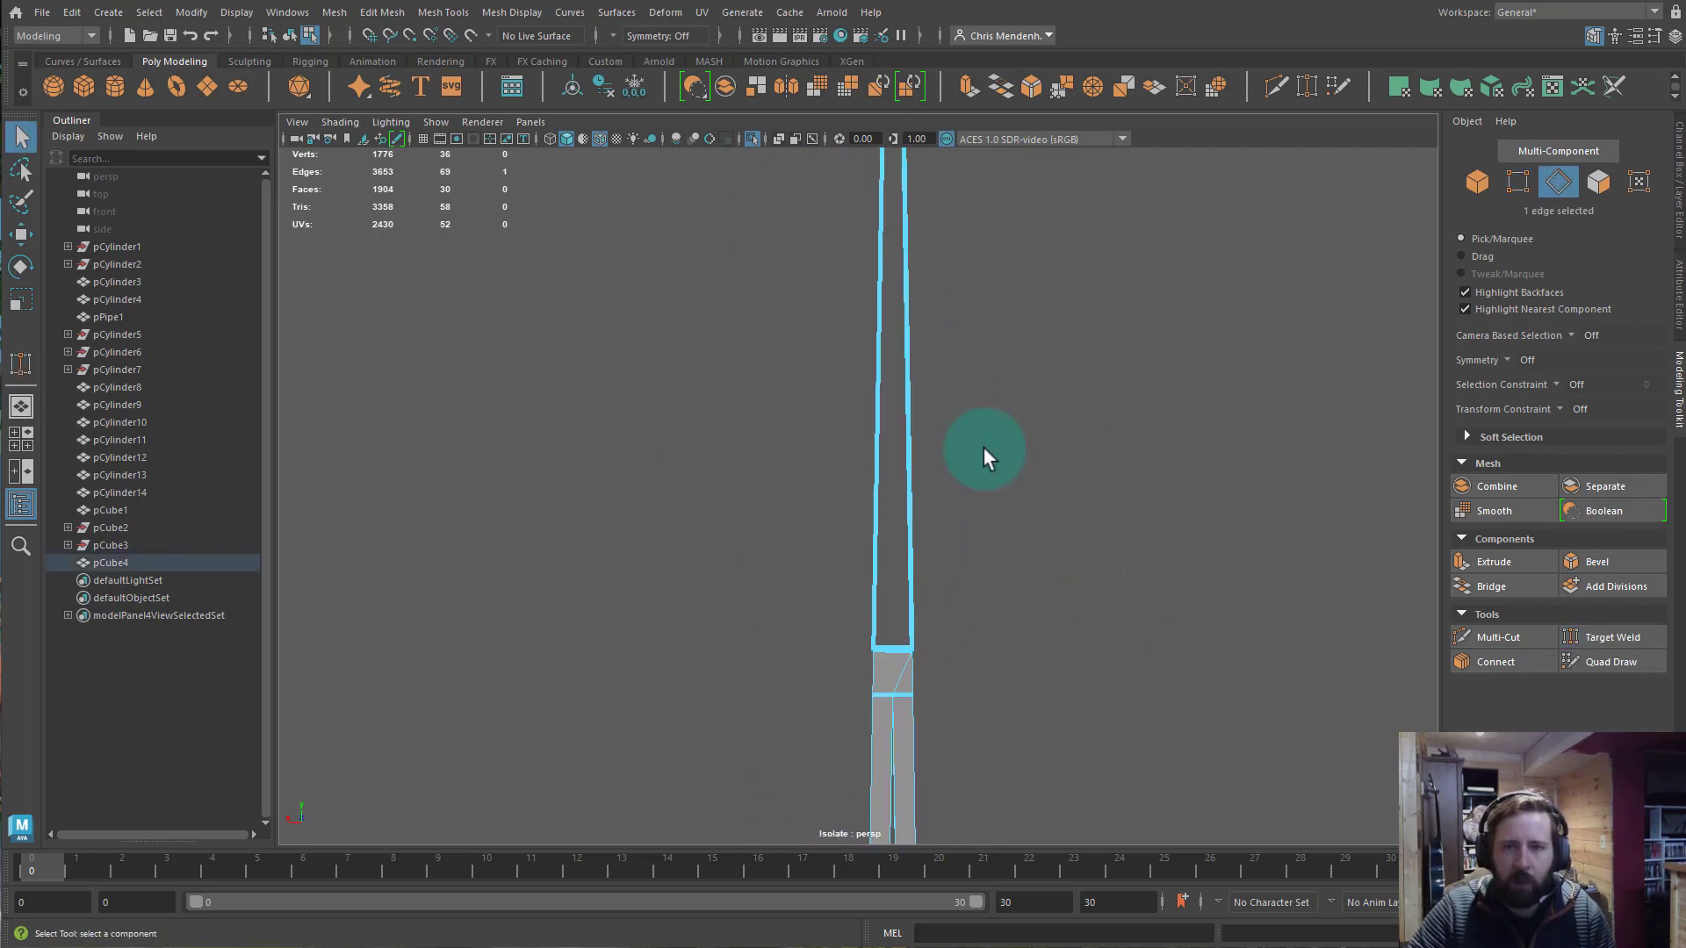
alt+drag(887, 644, 966, 688)
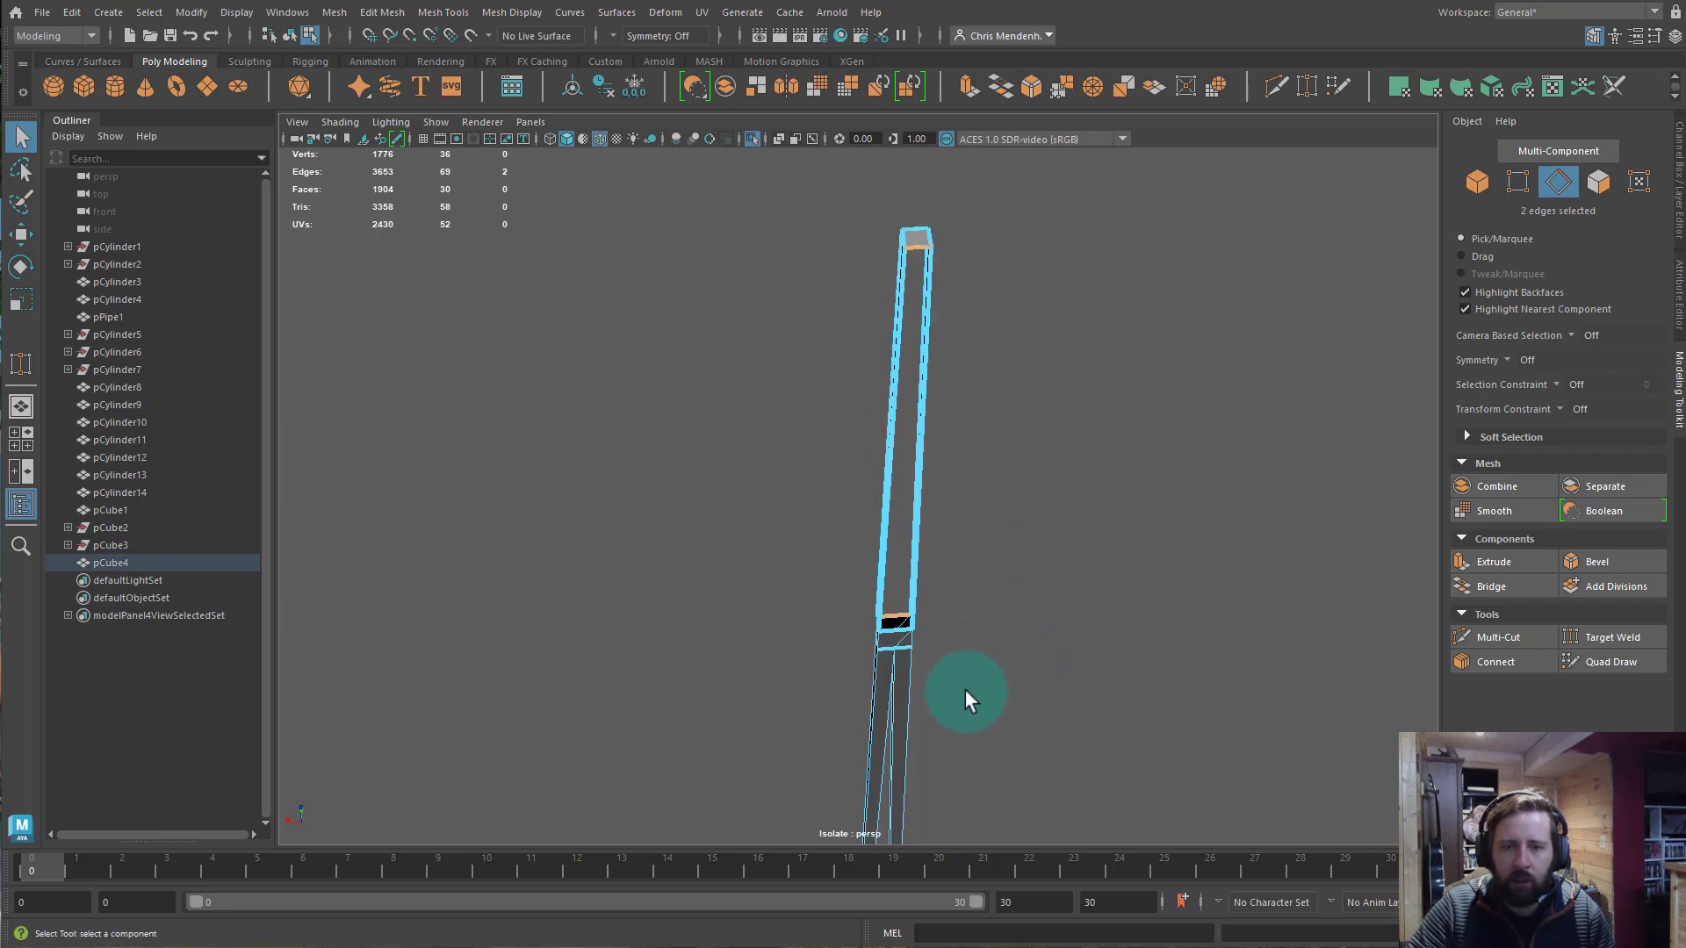
click(1507, 575)
Bridge the top and lower edges across the remaining open long side of the upper cord.
alt+drag(1213, 630, 830, 514)
click(829, 508)
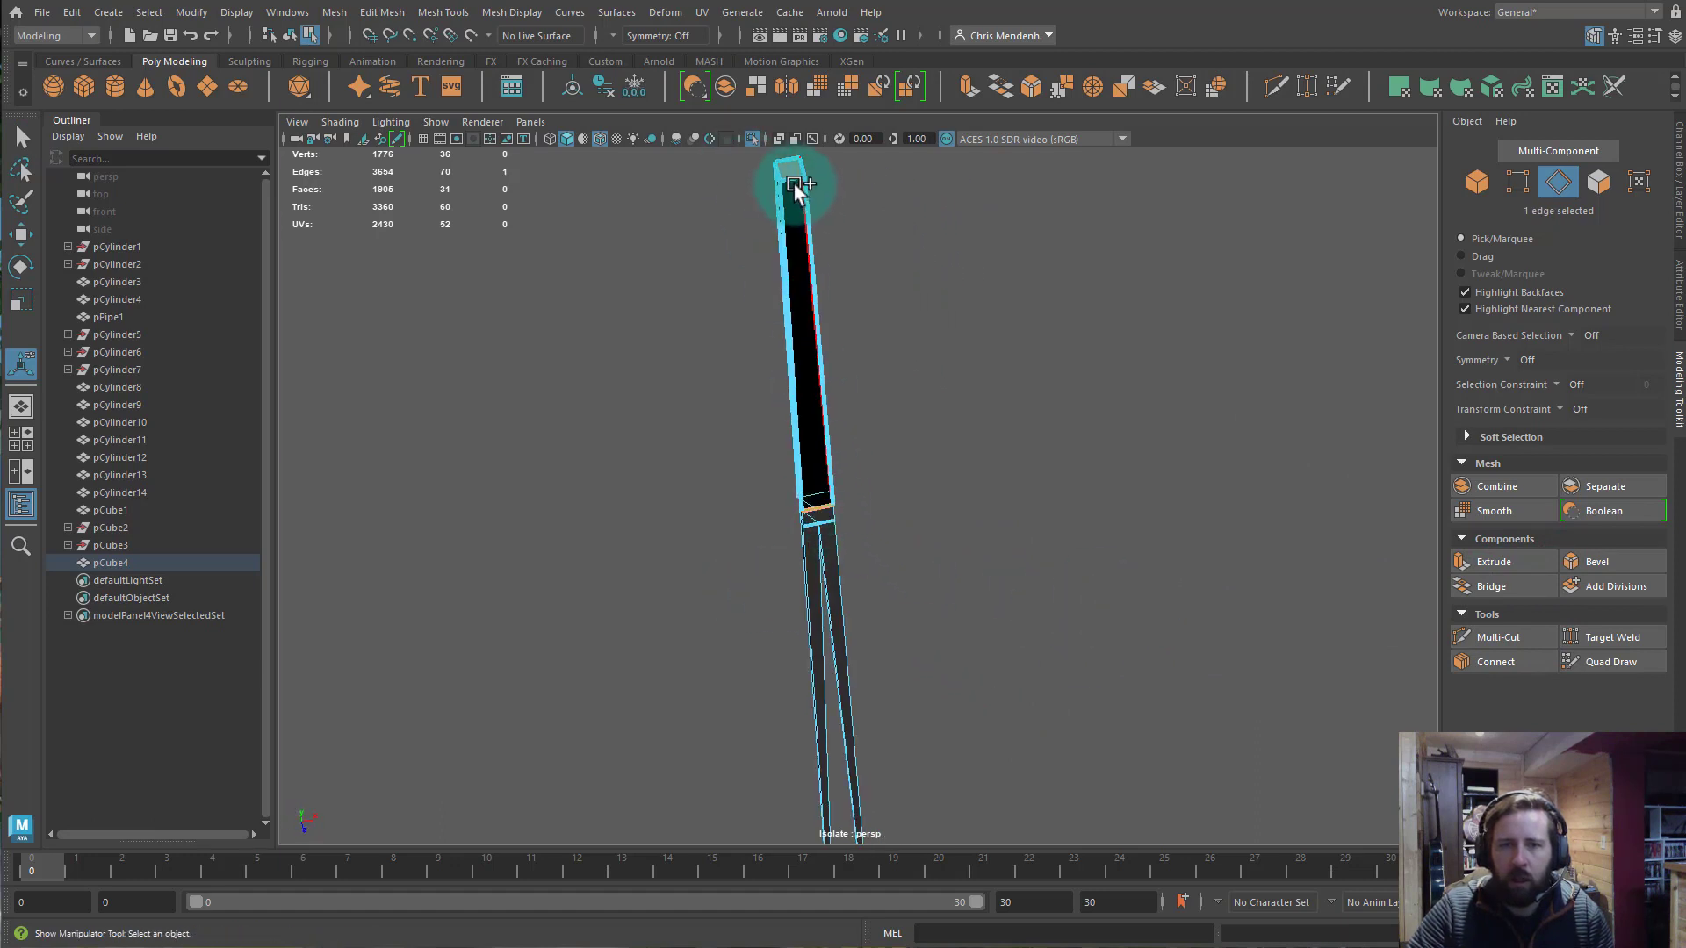
key(g)
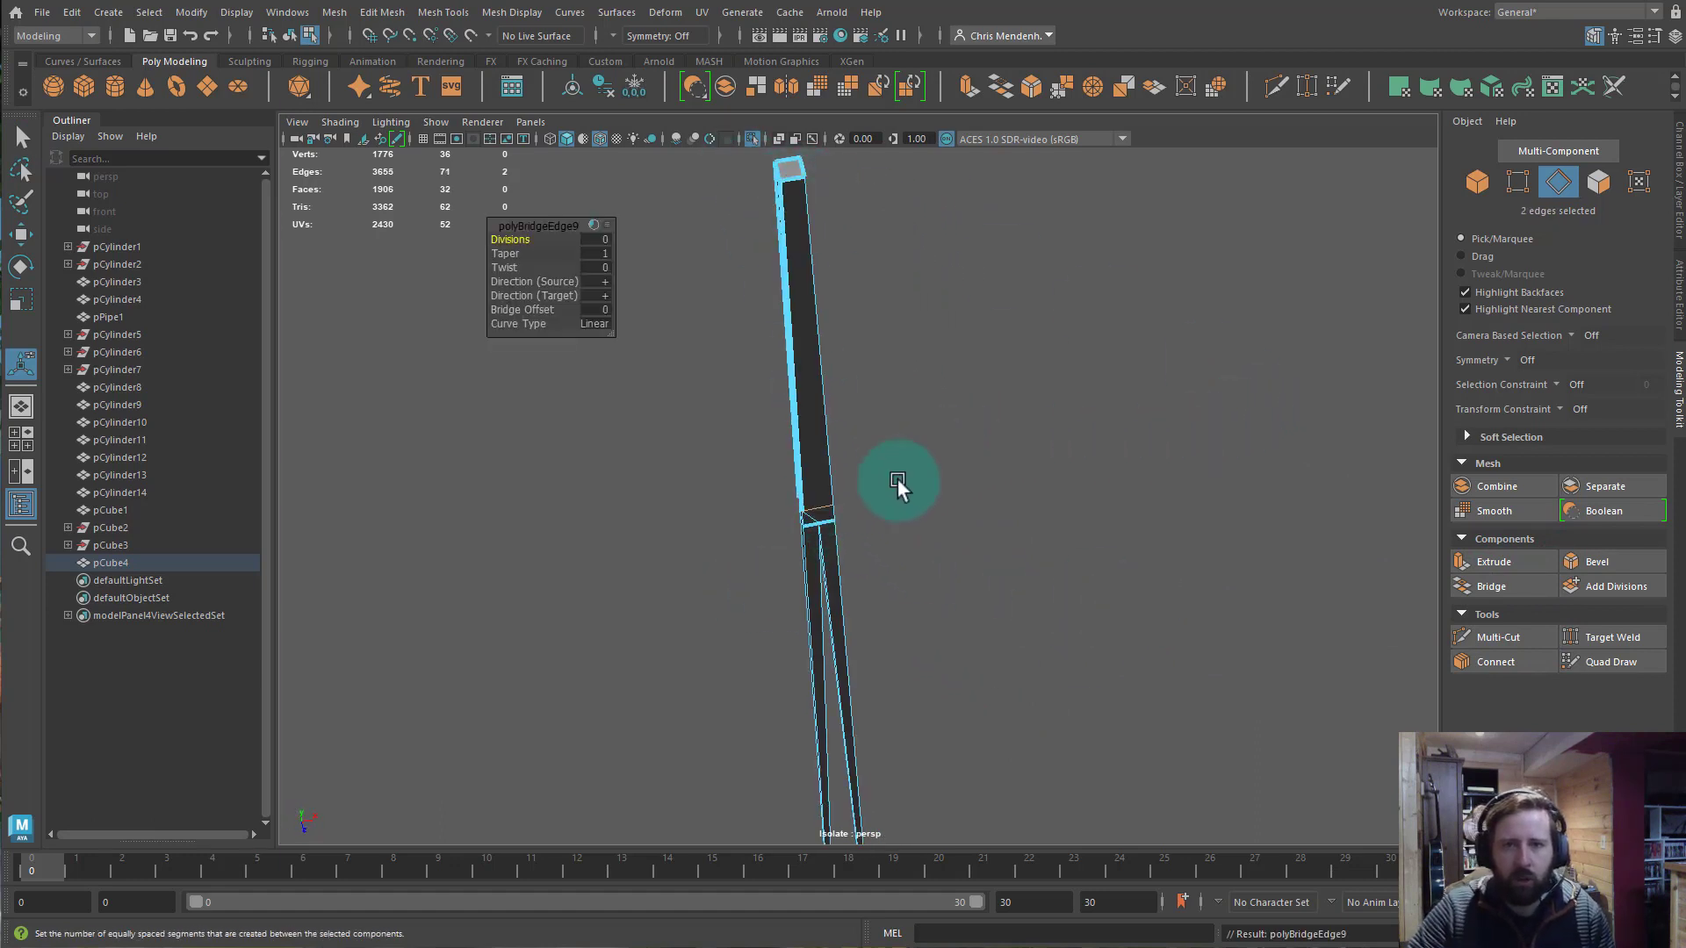
alt+drag(898, 481, 795, 527)
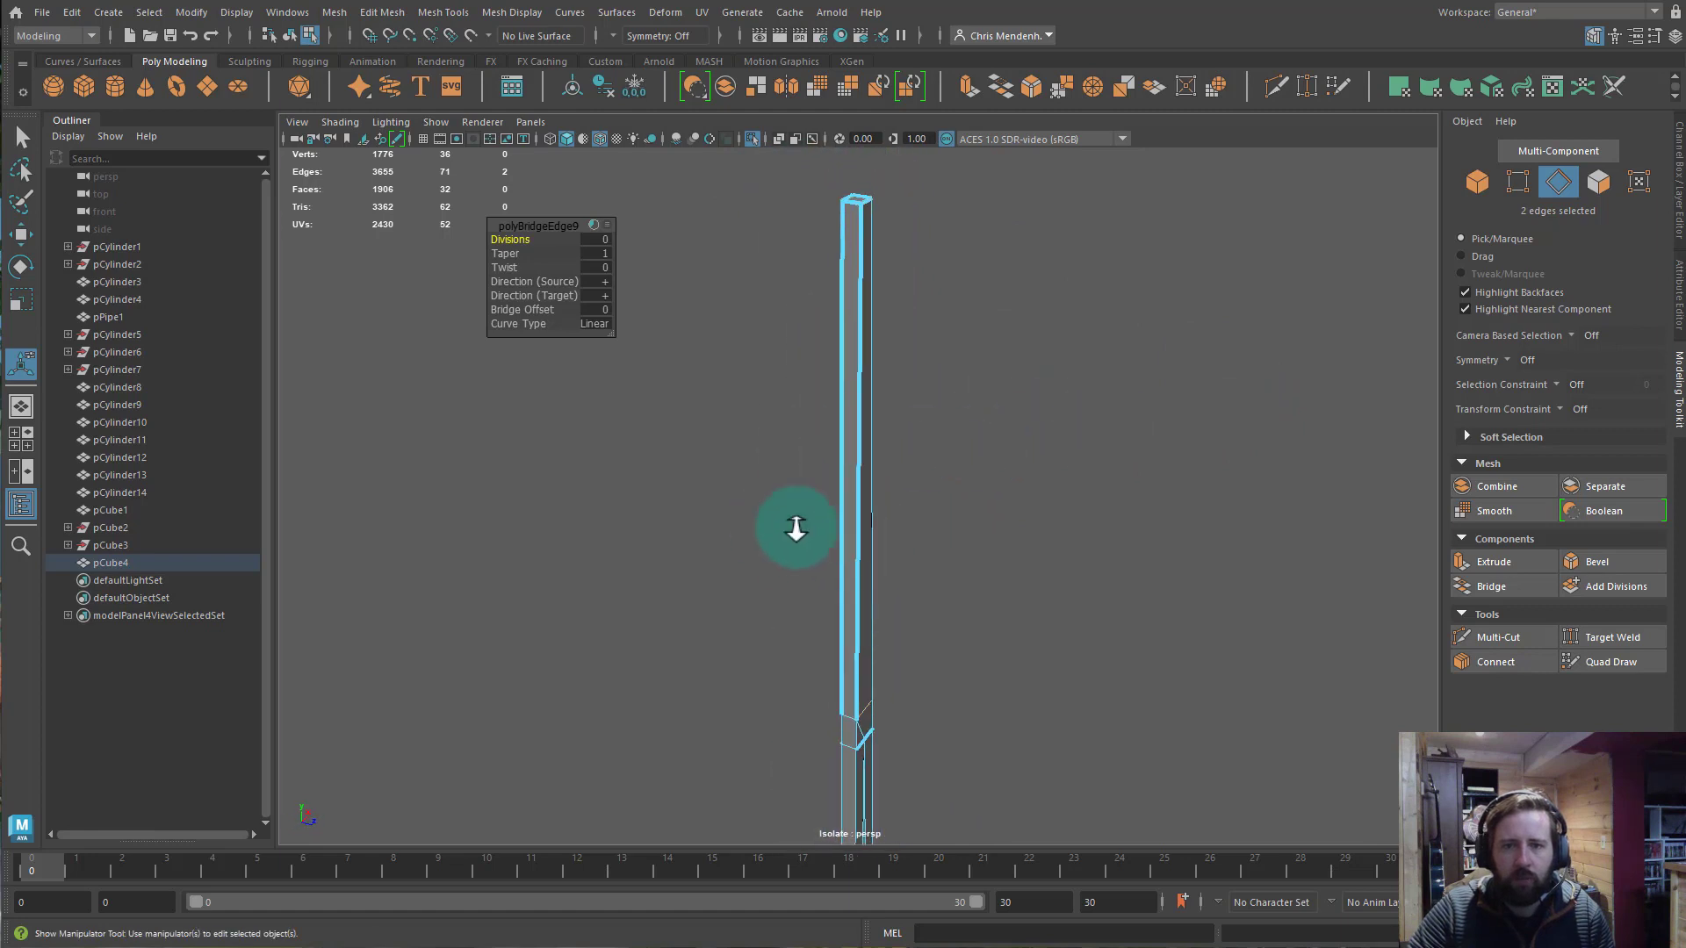
Delete the two overlapping faces that cap the cord's top end.
alt+right_drag(797, 528, 1120, 571)
alt+middle_drag(914, 360, 930, 617)
alt+middle_drag(872, 324, 933, 507)
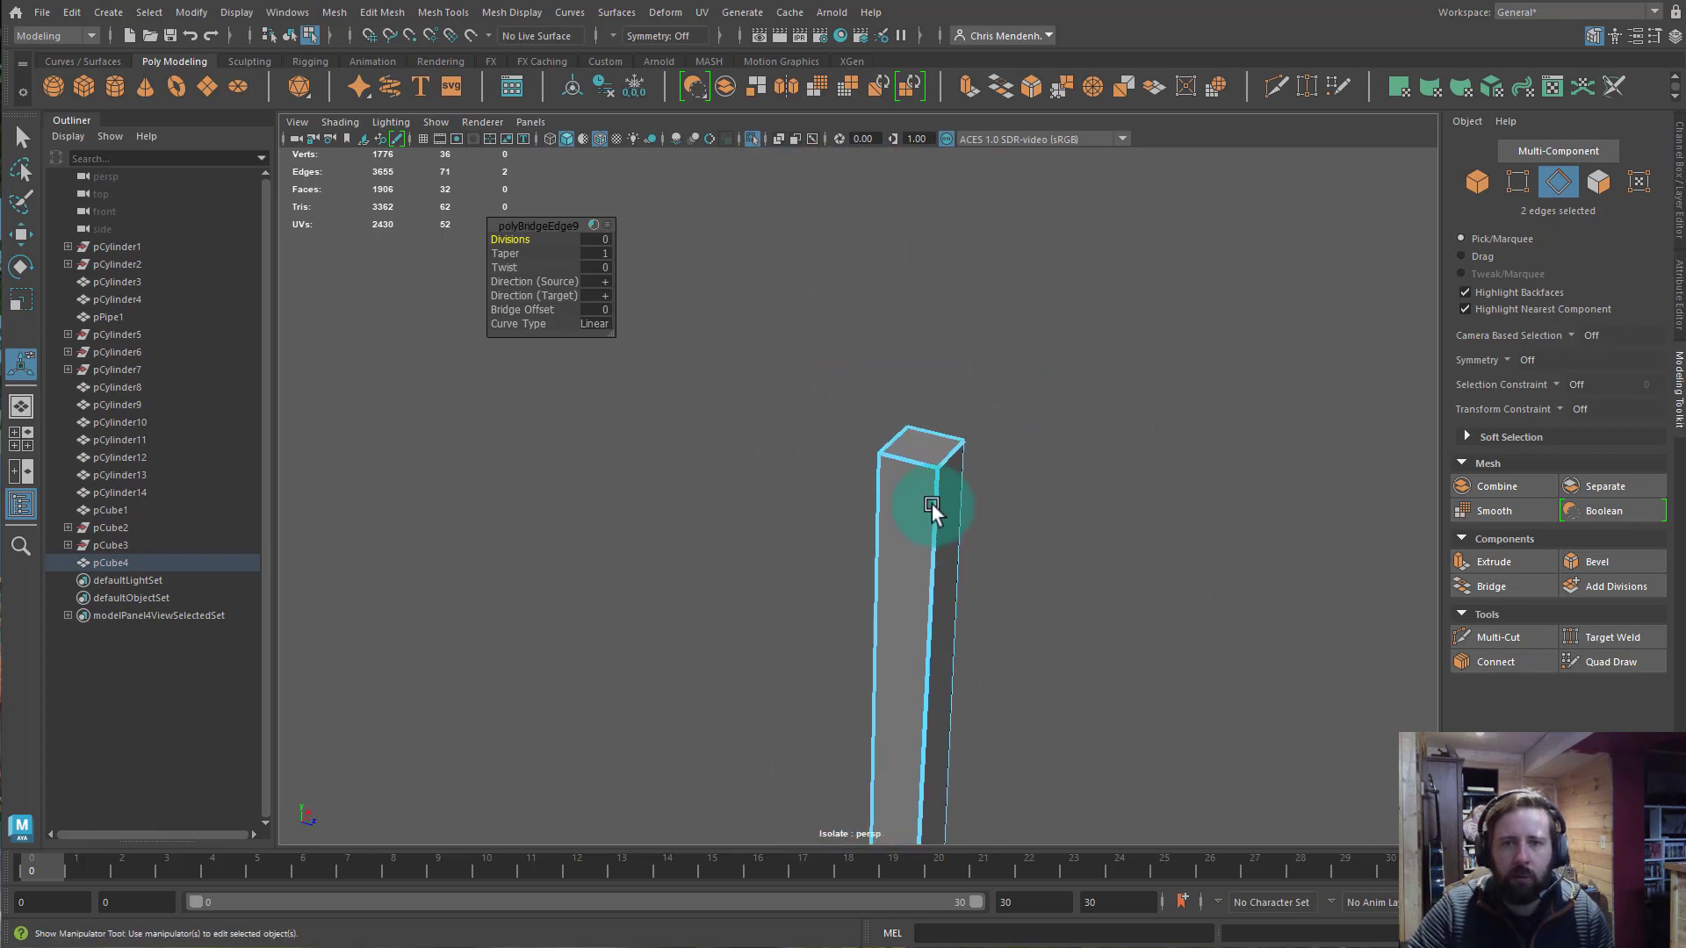
key(q)
click(926, 456)
key(Delete)
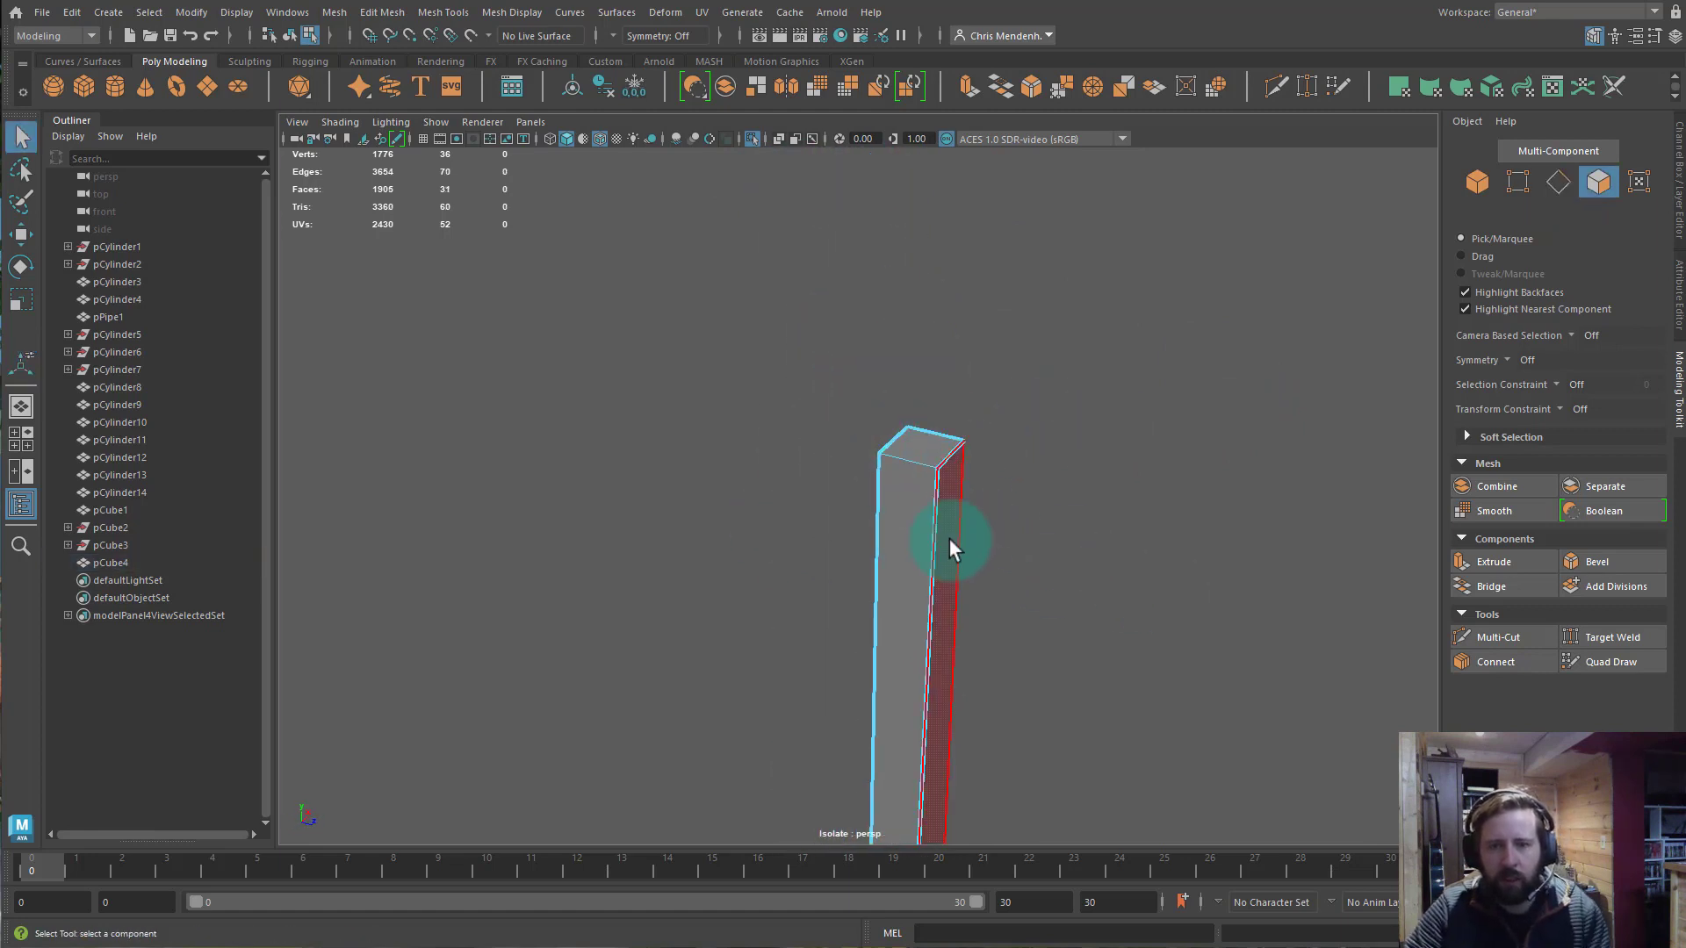
click(940, 455)
key(Delete)
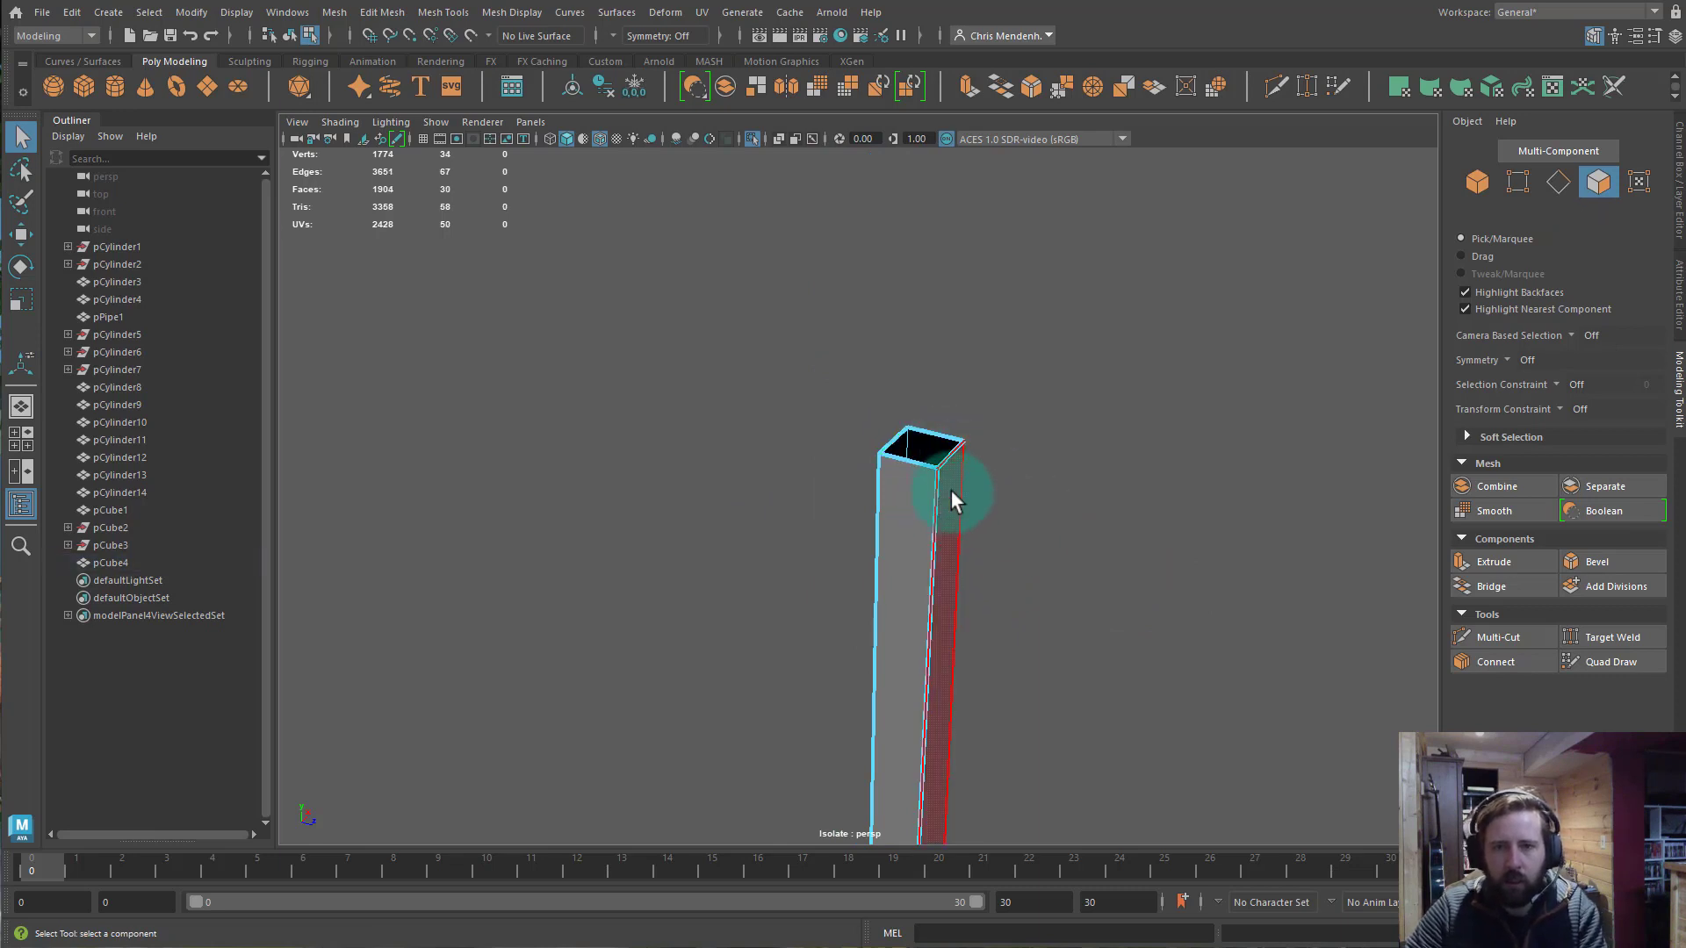
Pull one corner vertex of the open top end sideways to test for unmerged vertices, and undo the move.
key(F10)
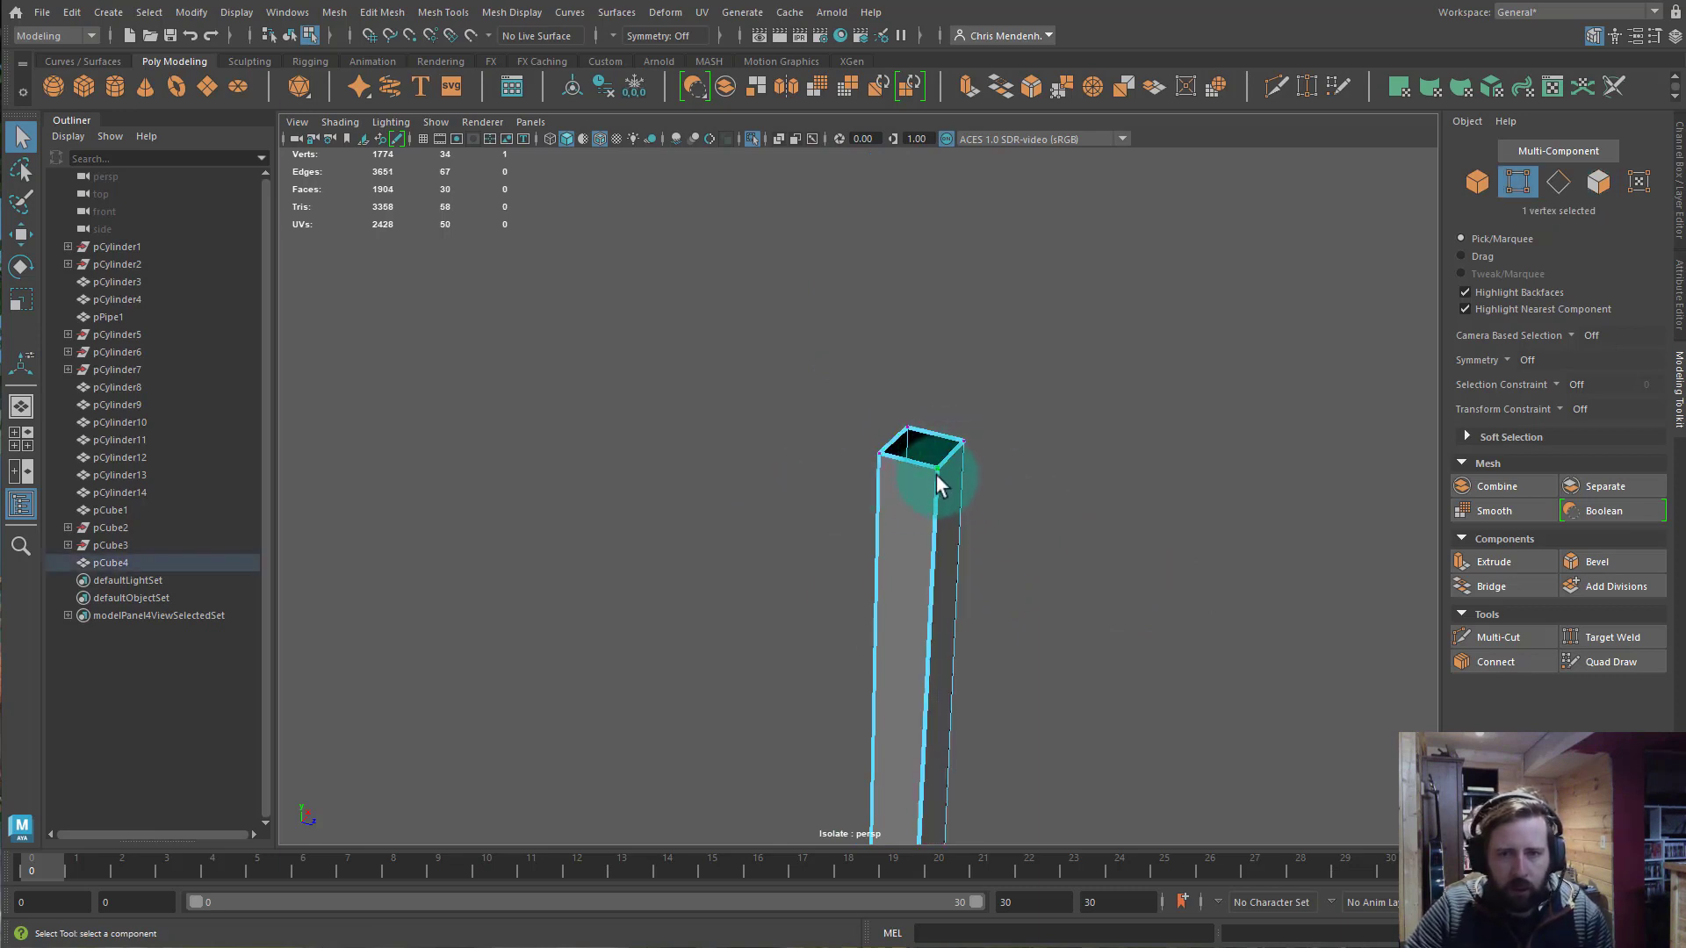
key(w)
mouse_move(970, 437)
mouse_down()
mouse_move(951, 457)
mouse_move(1019, 427)
mouse_move(983, 444)
mouse_move(999, 438)
mouse_up()
alt+drag(933, 545, 699, 497)
alt+middle_drag(699, 497, 970, 465)
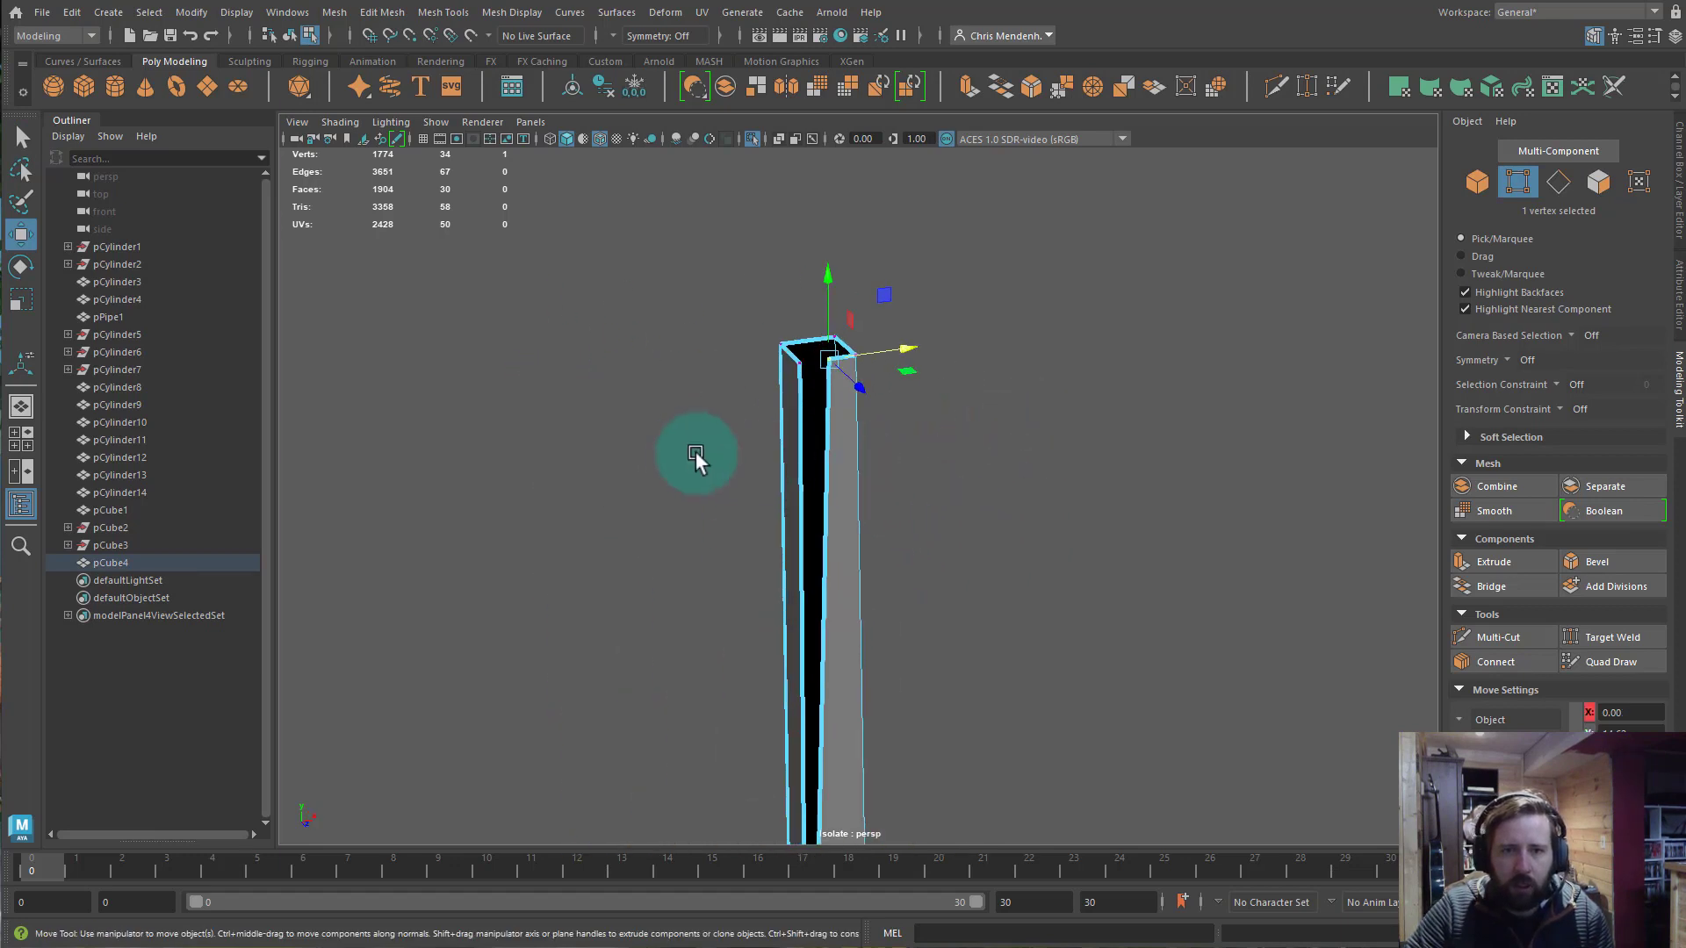
alt+right_drag(695, 453, 911, 424)
key(ctrl+z)
Merge the duplicate vertices at the split corners of the cord's open top end.
alt+drag(709, 279, 756, 305)
alt+middle_drag(823, 274, 826, 342)
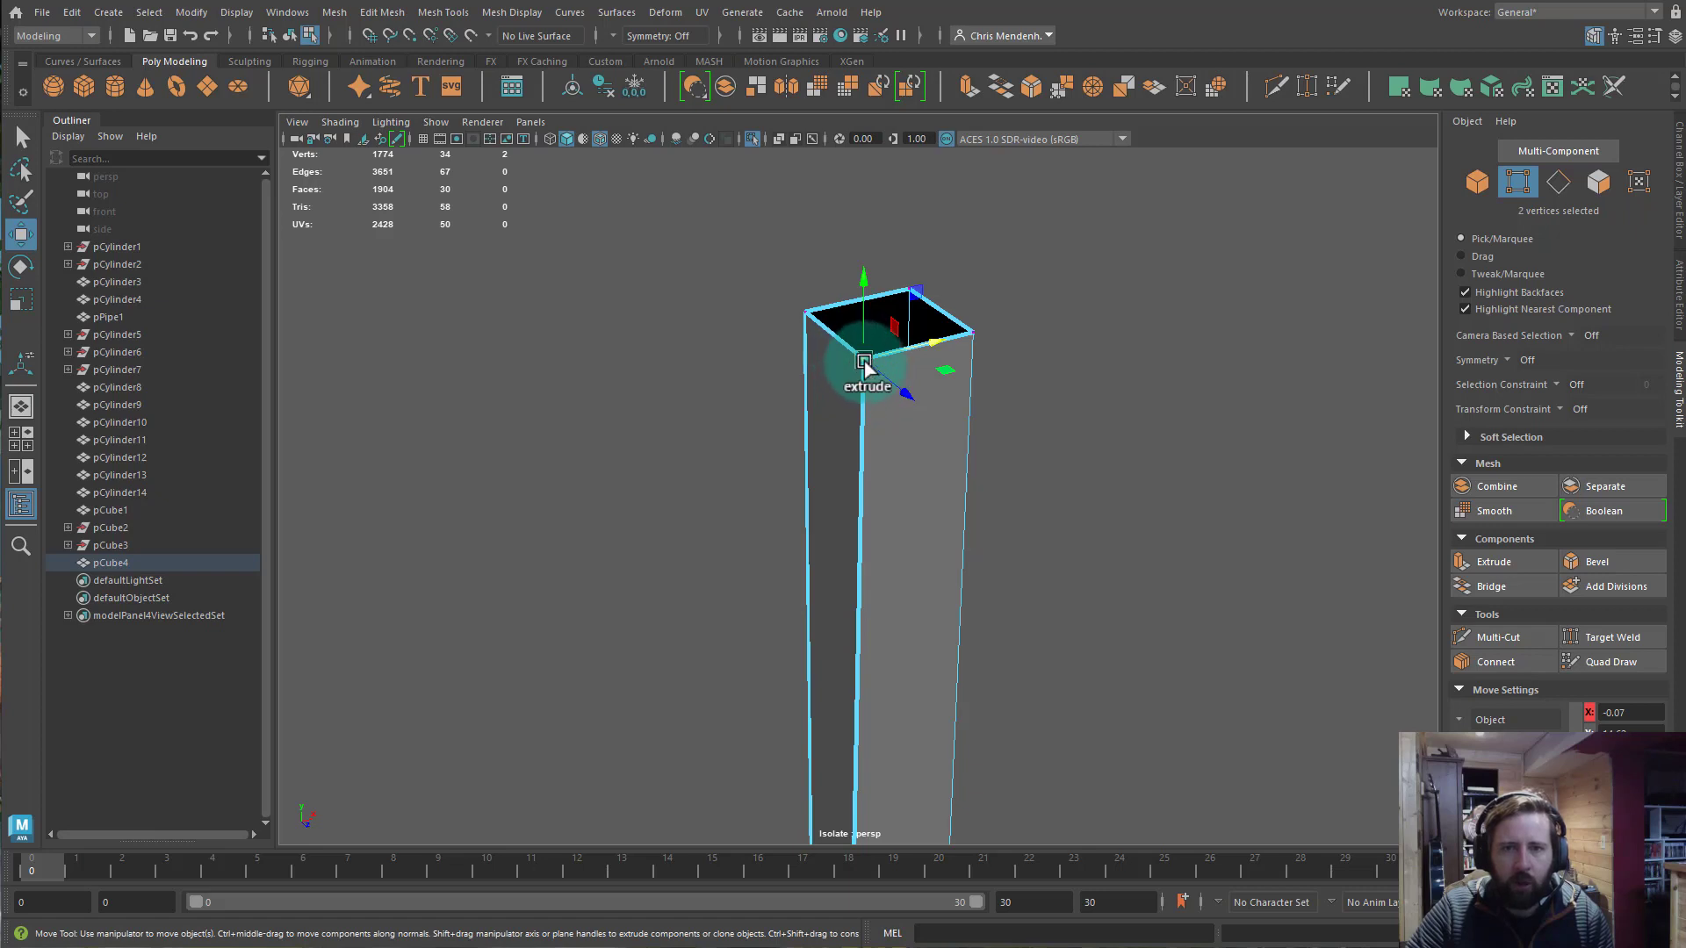
shift+right_drag(865, 364, 856, 273)
drag(793, 295, 828, 335)
shift+right_drag(828, 334, 788, 187)
drag(905, 272, 928, 306)
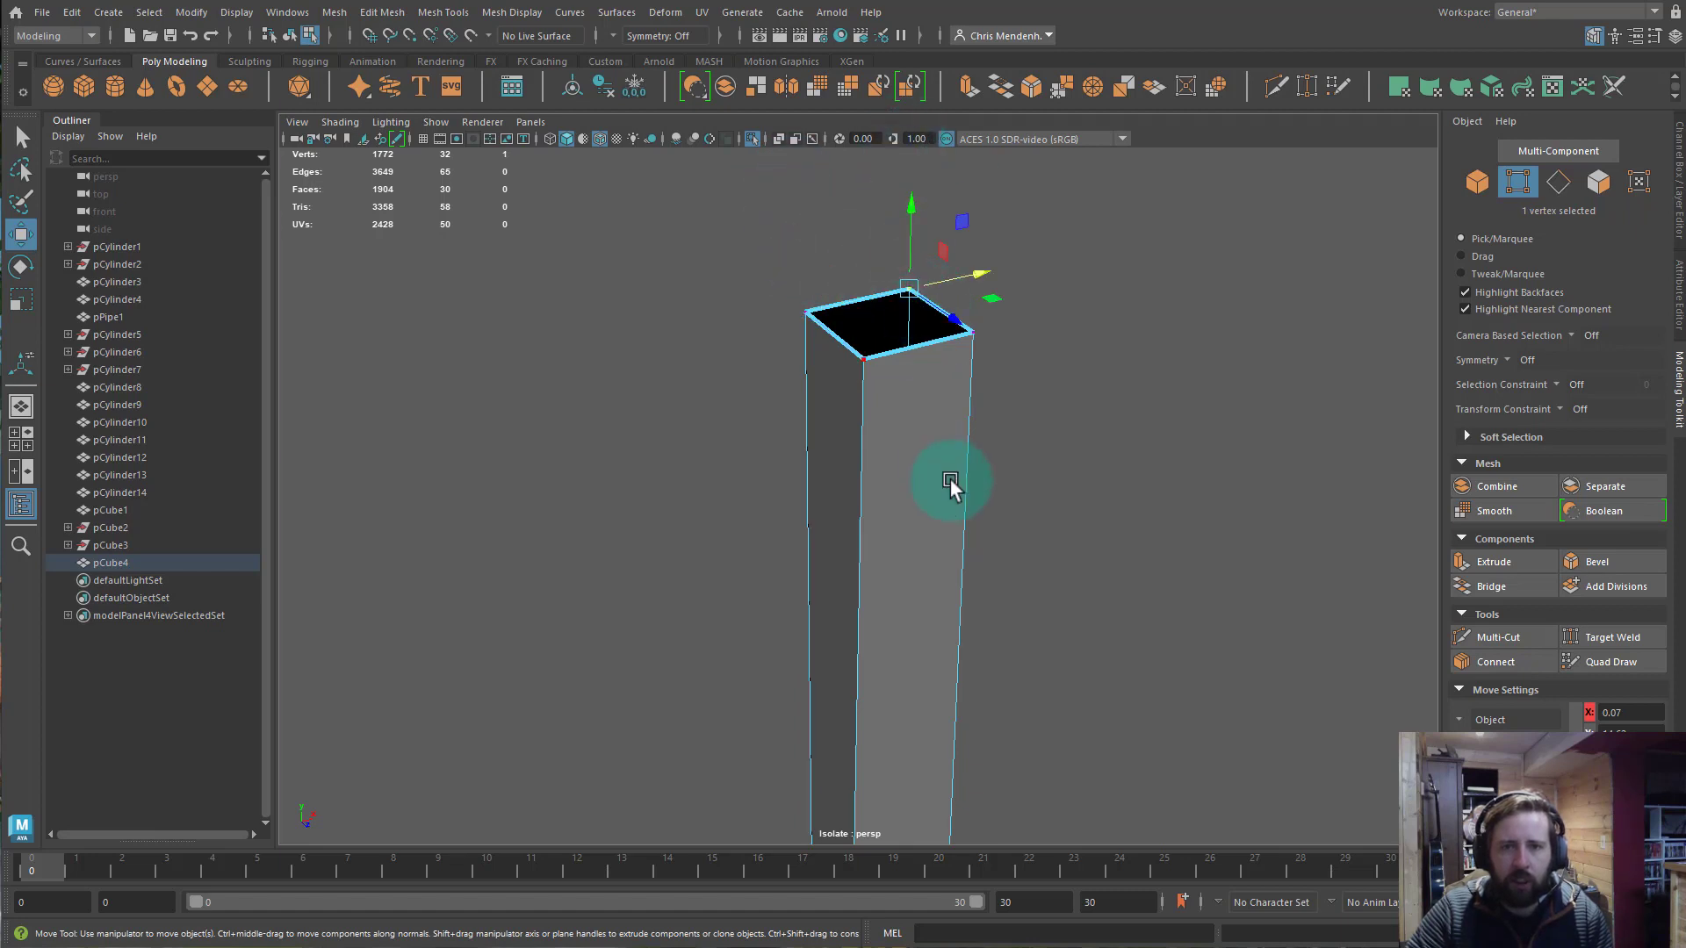
Try to move the middle vertices of the row above the split sideways along X, and undo the changes.
alt+drag(952, 489, 1009, 468)
scroll(1068, 515, down, 3)
alt+drag(1068, 518, 809, 382)
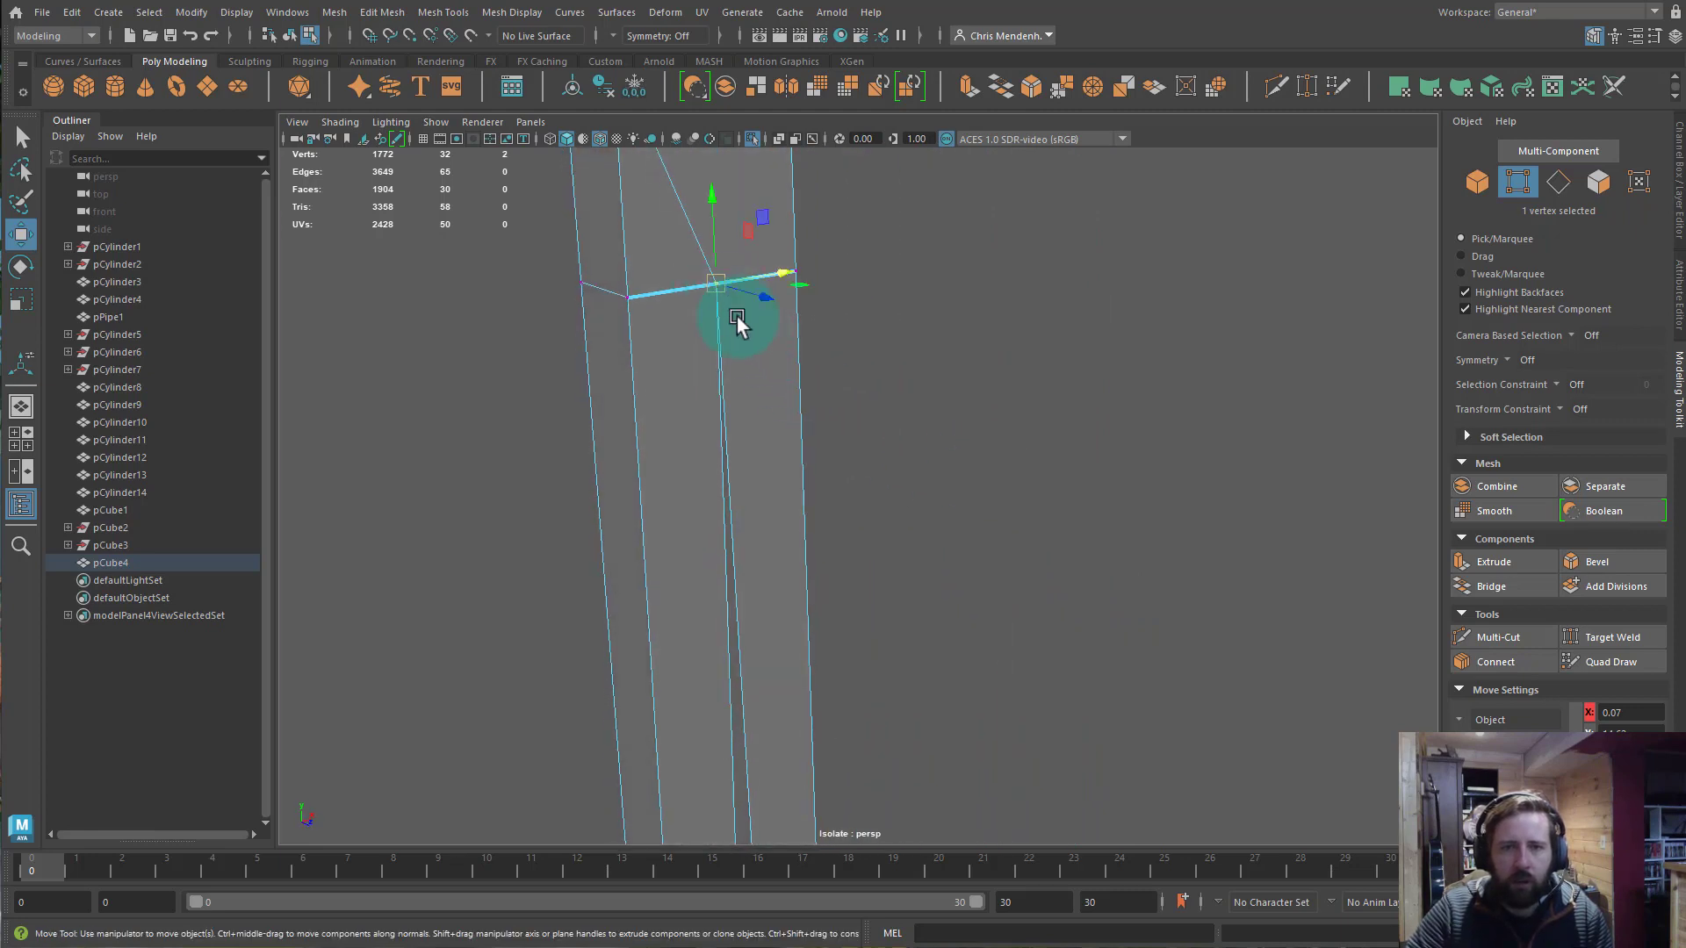
shift+click(737, 323)
alt+drag(737, 323, 693, 333)
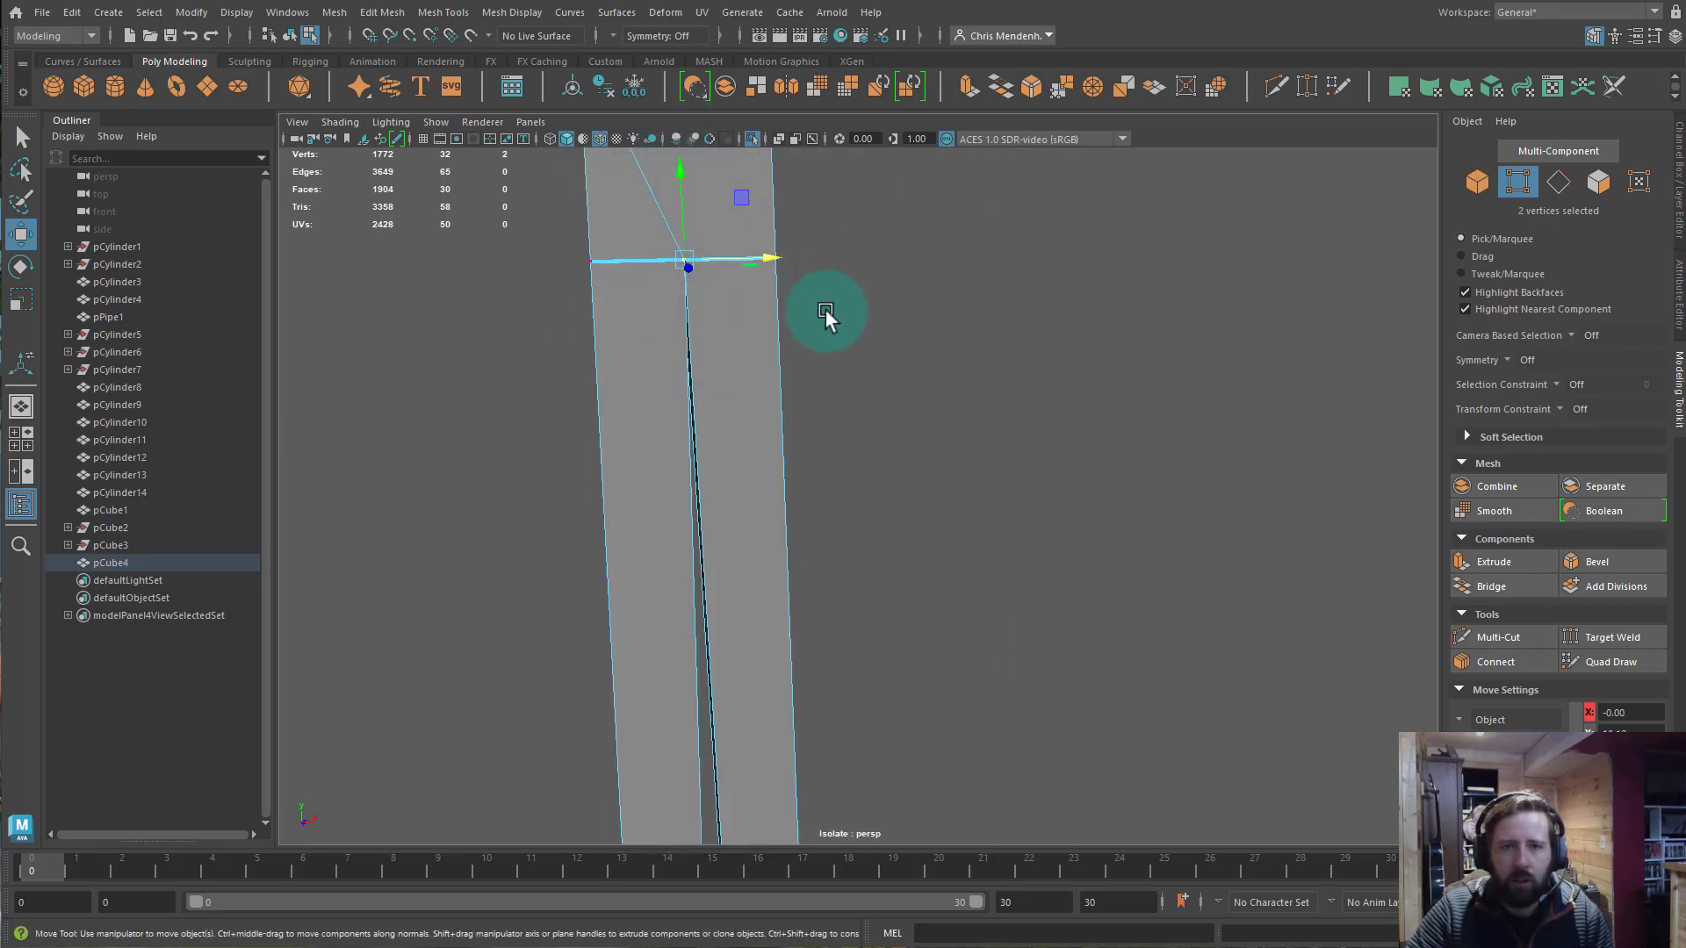
click(773, 257)
drag(809, 254, 588, 258)
key(ctrl+z)
alt+drag(629, 378, 717, 396)
click(792, 372)
key(ctrl+z)
key(ctrl+z)
key(ctrl+z)
key(ctrl+z)
key(ctrl+z)
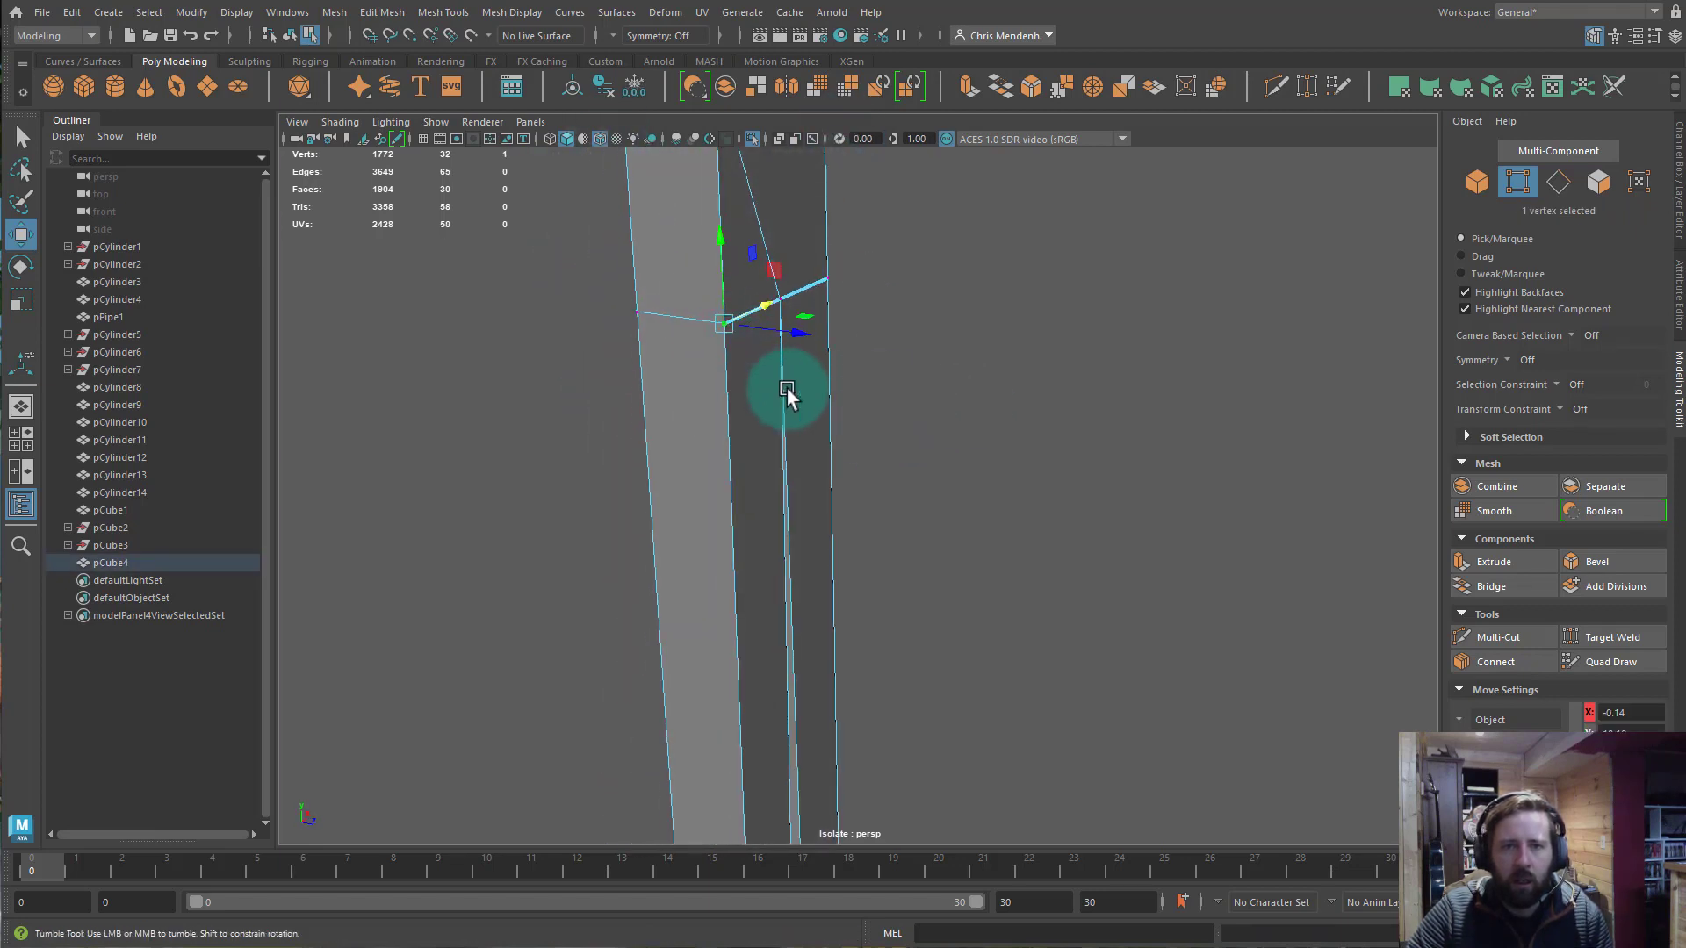
alt+drag(1170, 395, 1175, 399)
key(ctrl+z)
key(ctrl+z)
key(ctrl+z)
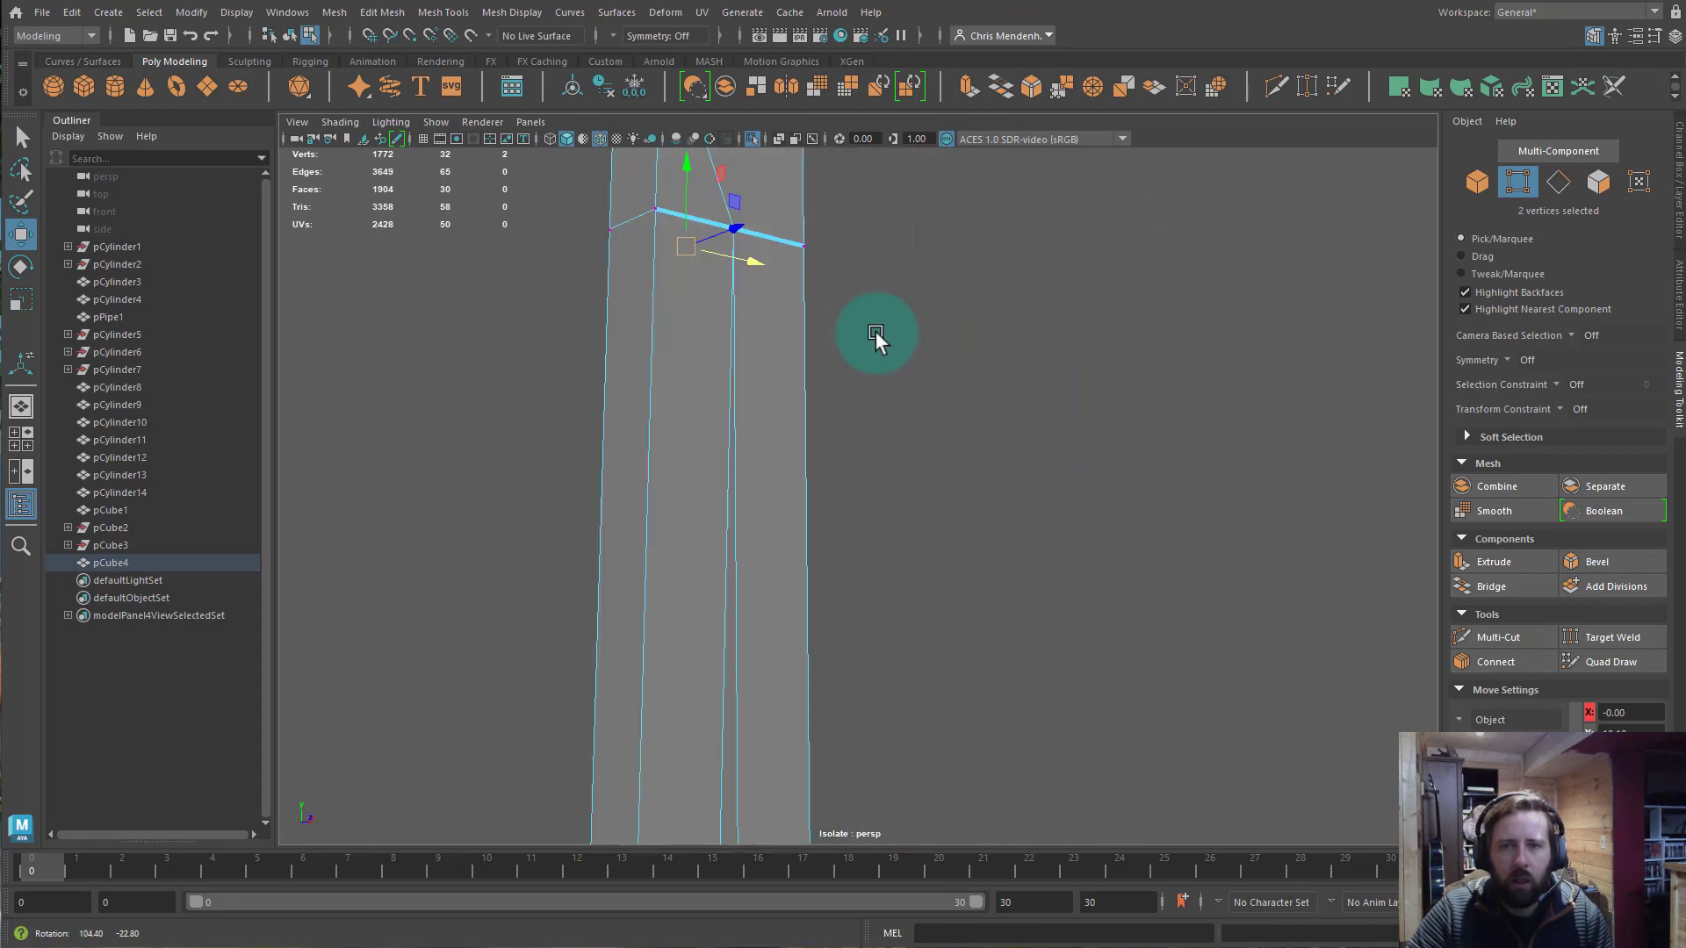
Try to raise one middle vertex above the split along Y and Target Weld it onto the vertex beneath it.
alt+drag(1065, 303, 929, 490)
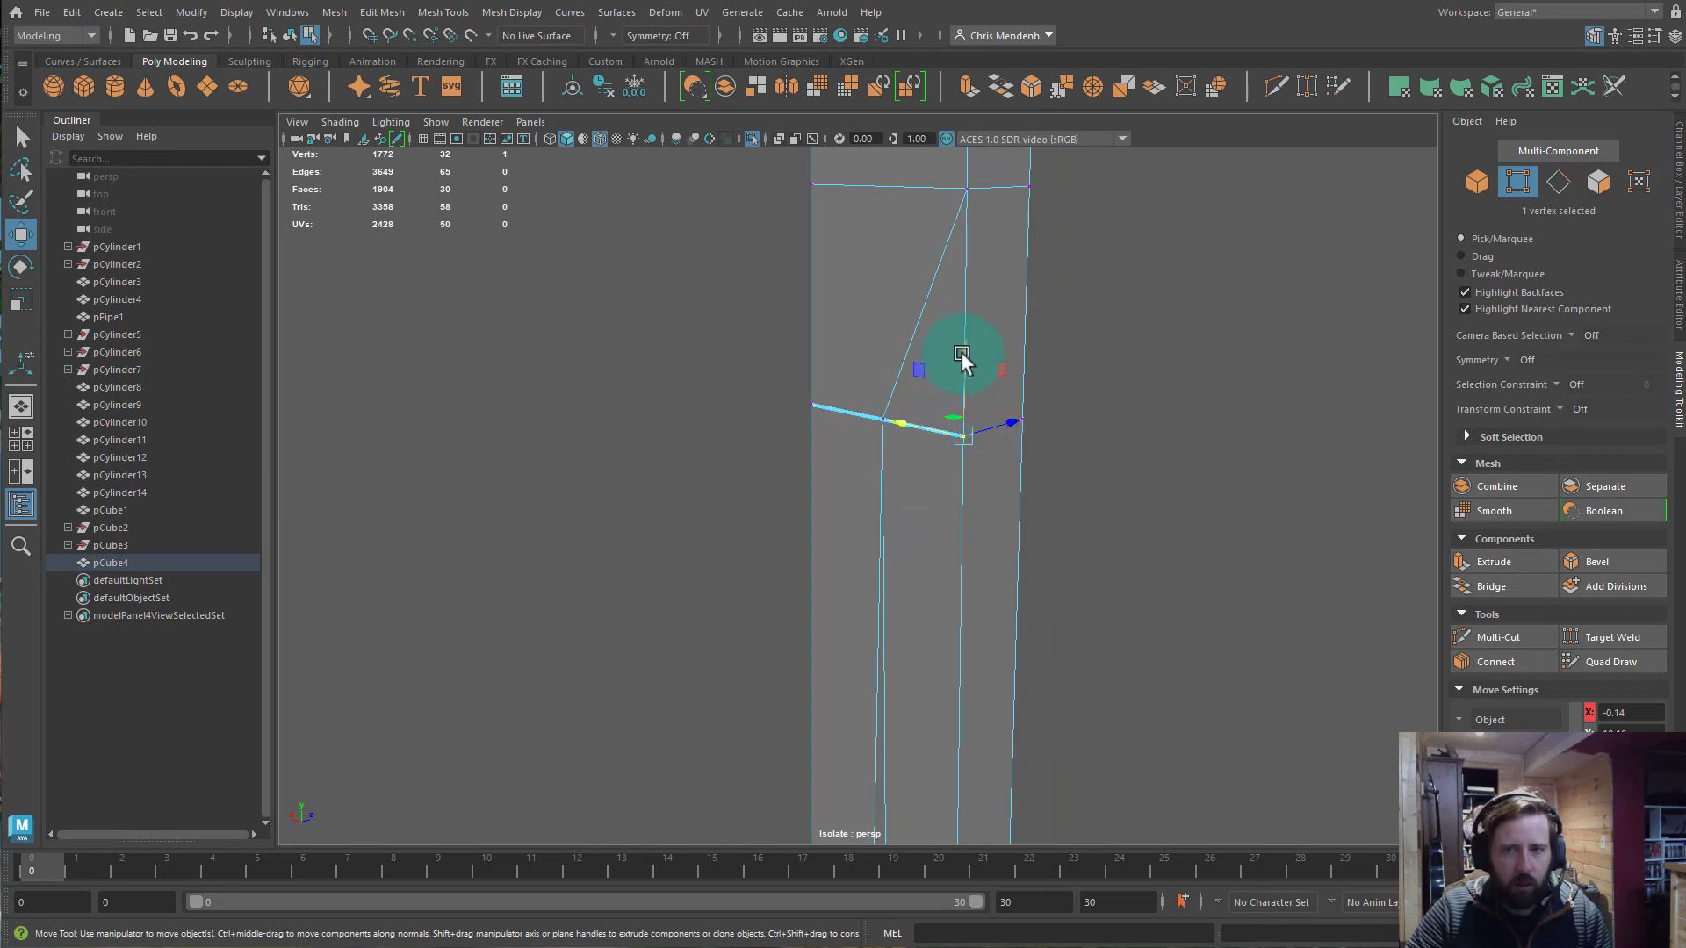
middle_drag(962, 355, 881, 342)
alt+drag(909, 461, 869, 458)
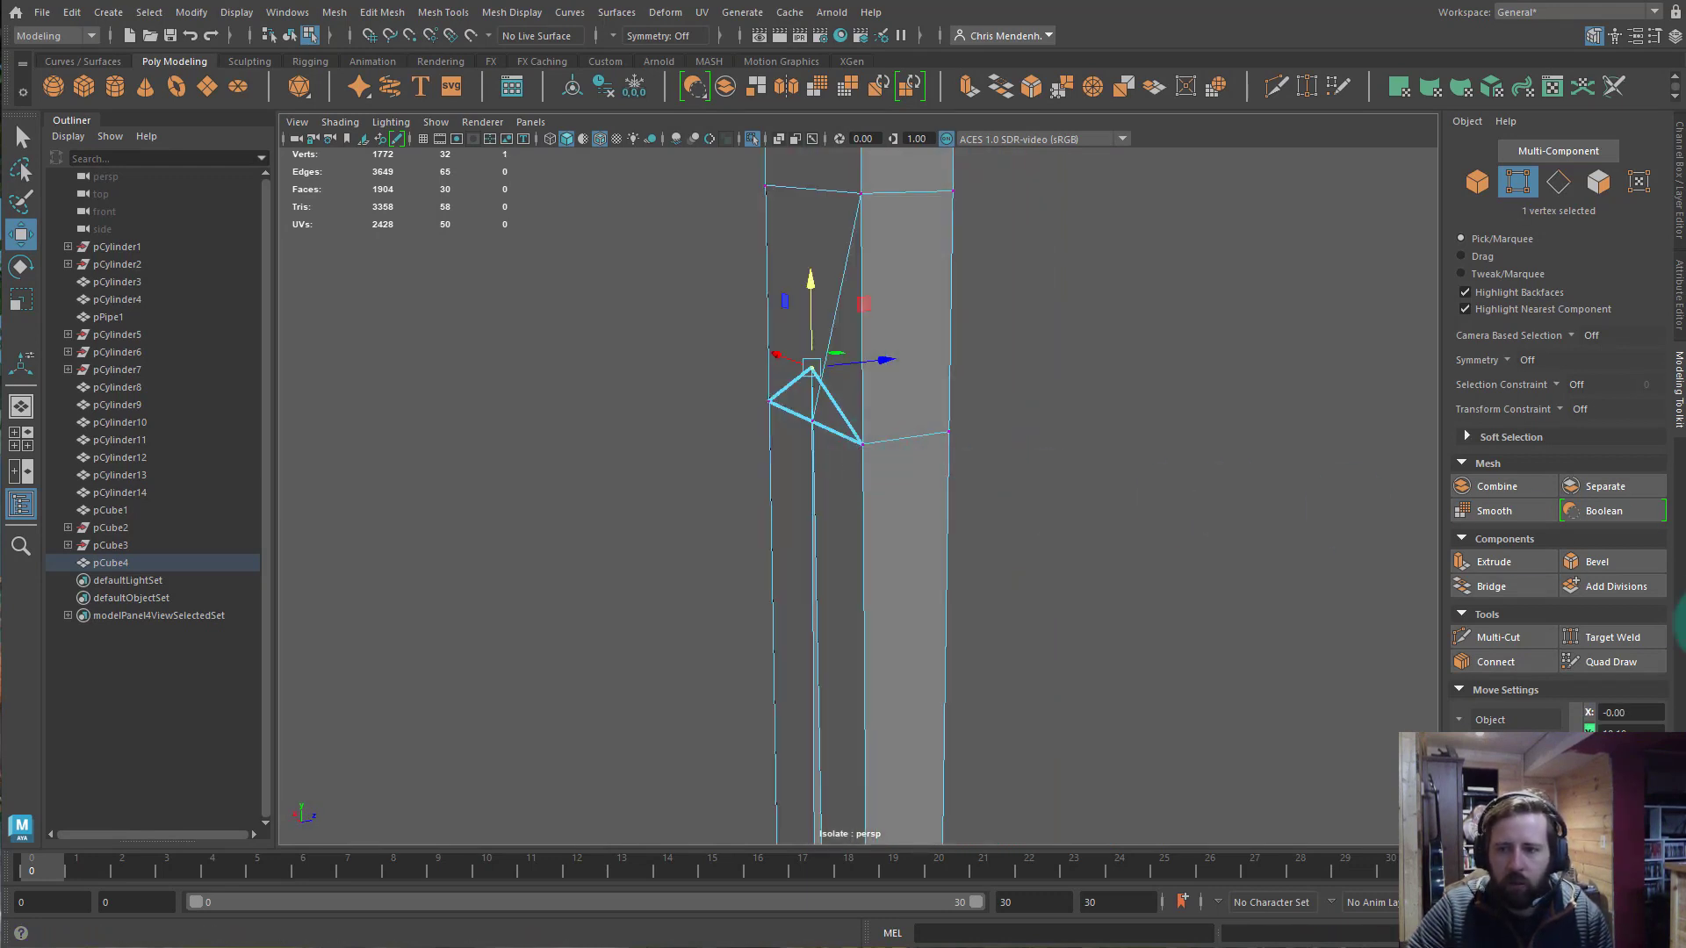
click(1626, 637)
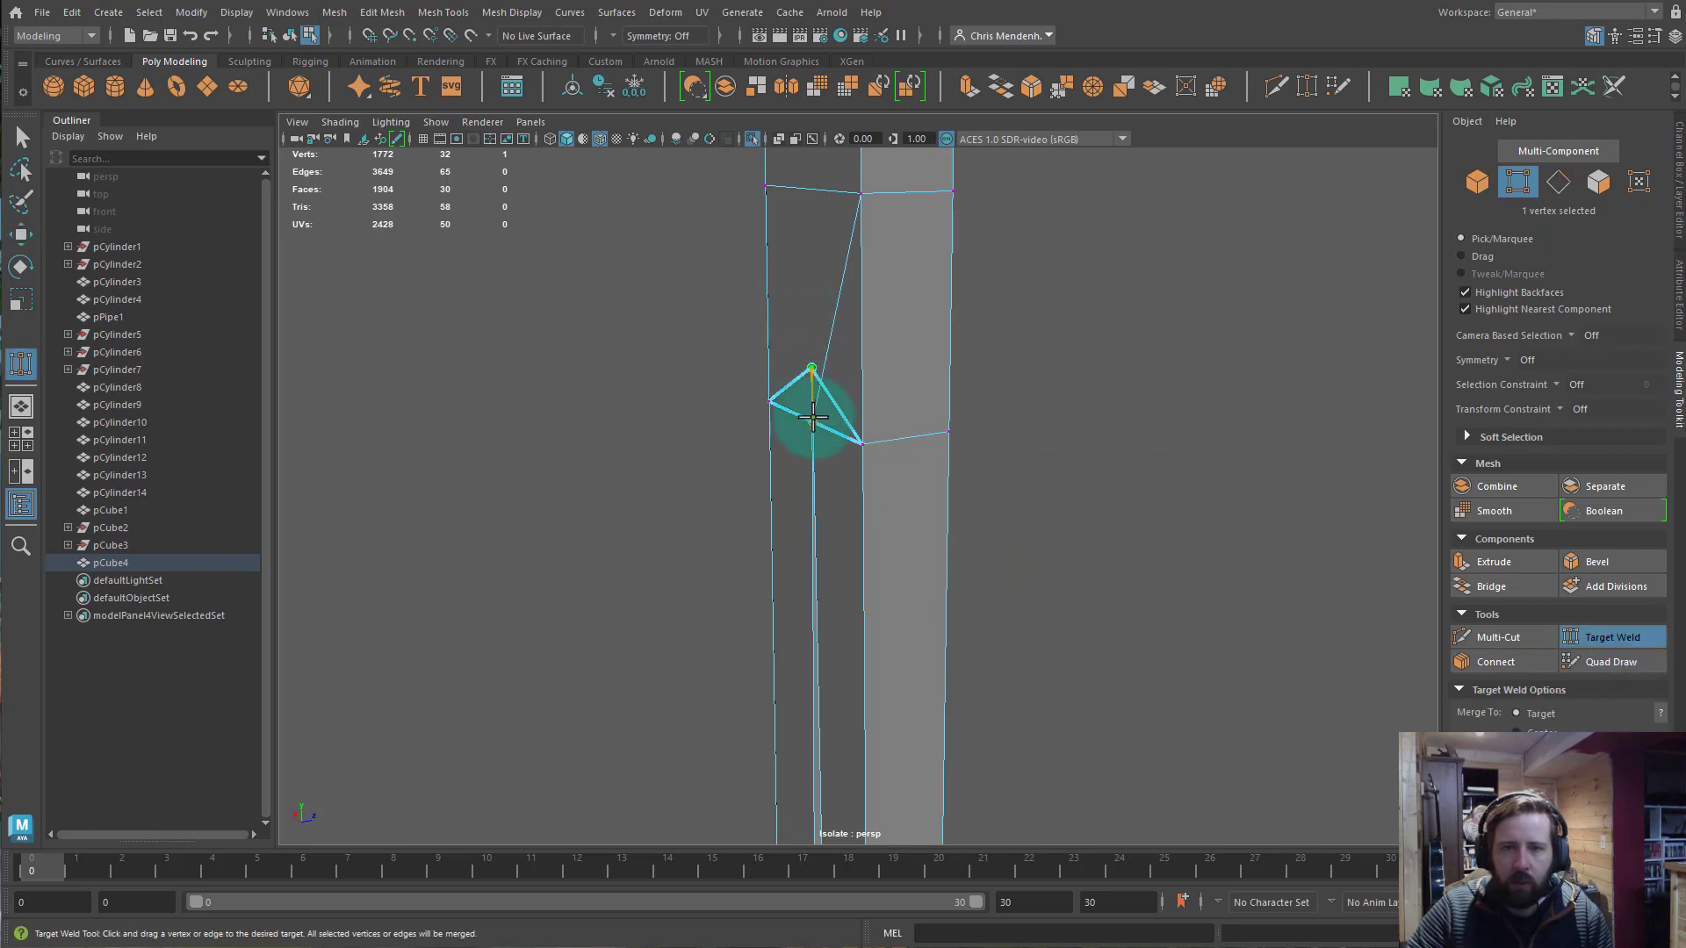
drag(813, 418, 813, 421)
alt+drag(812, 379, 895, 368)
Pull the middle vertex above the split upward to test the weld, and undo the move.
key(w)
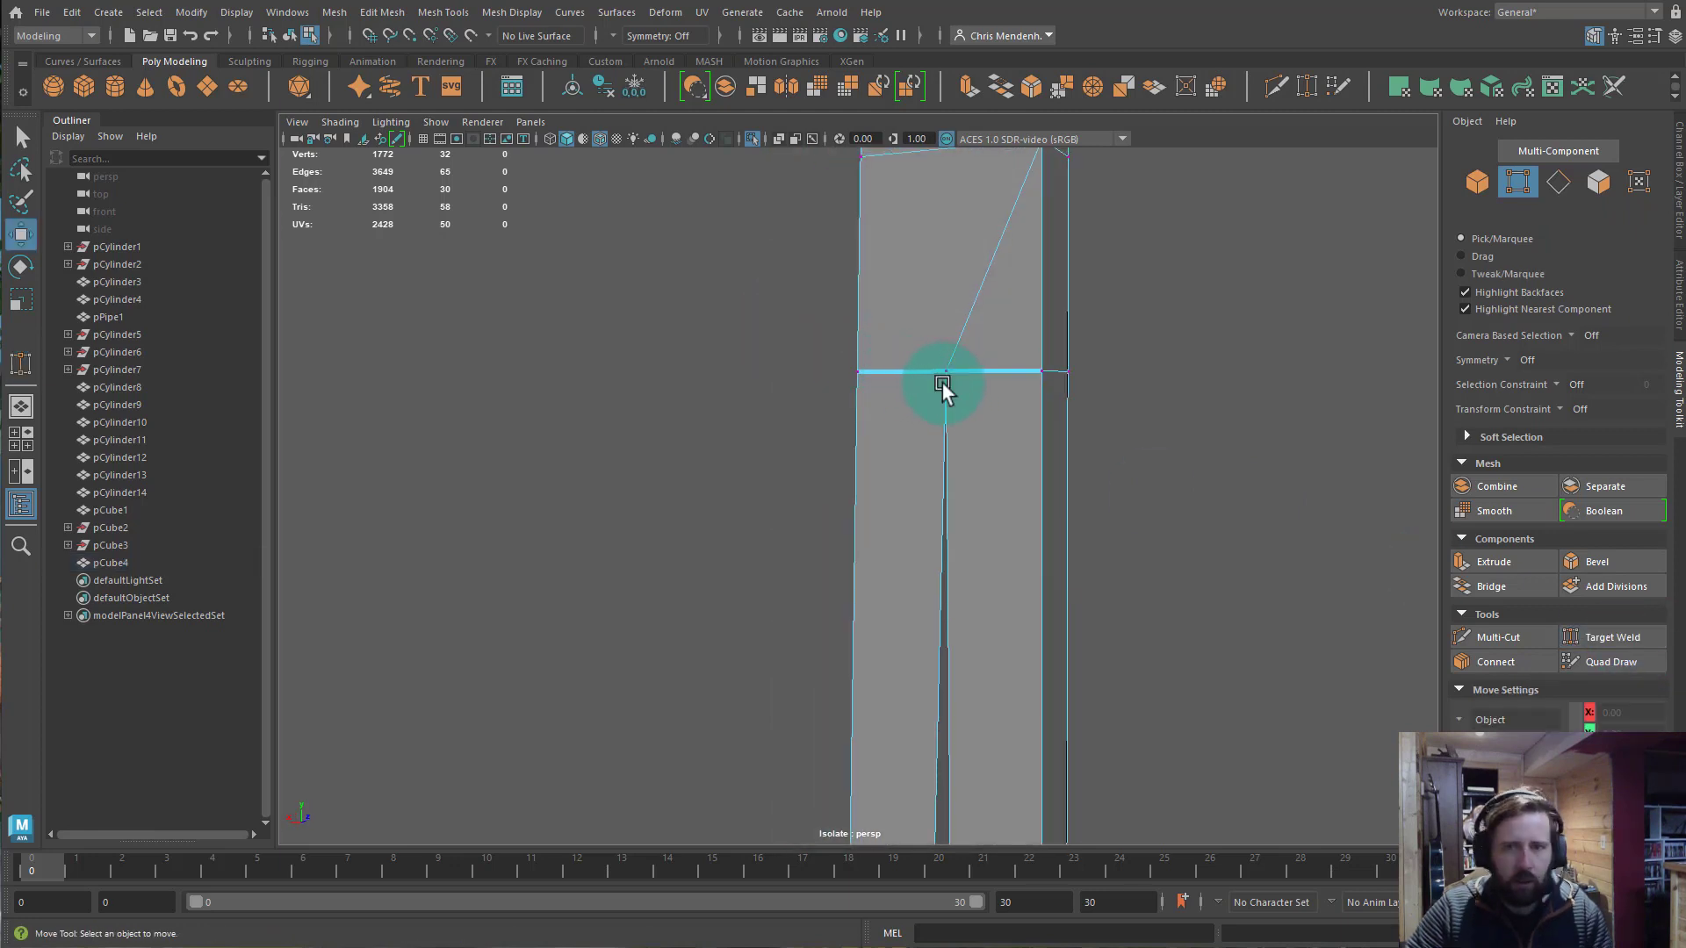
click(947, 374)
drag(949, 279, 950, 225)
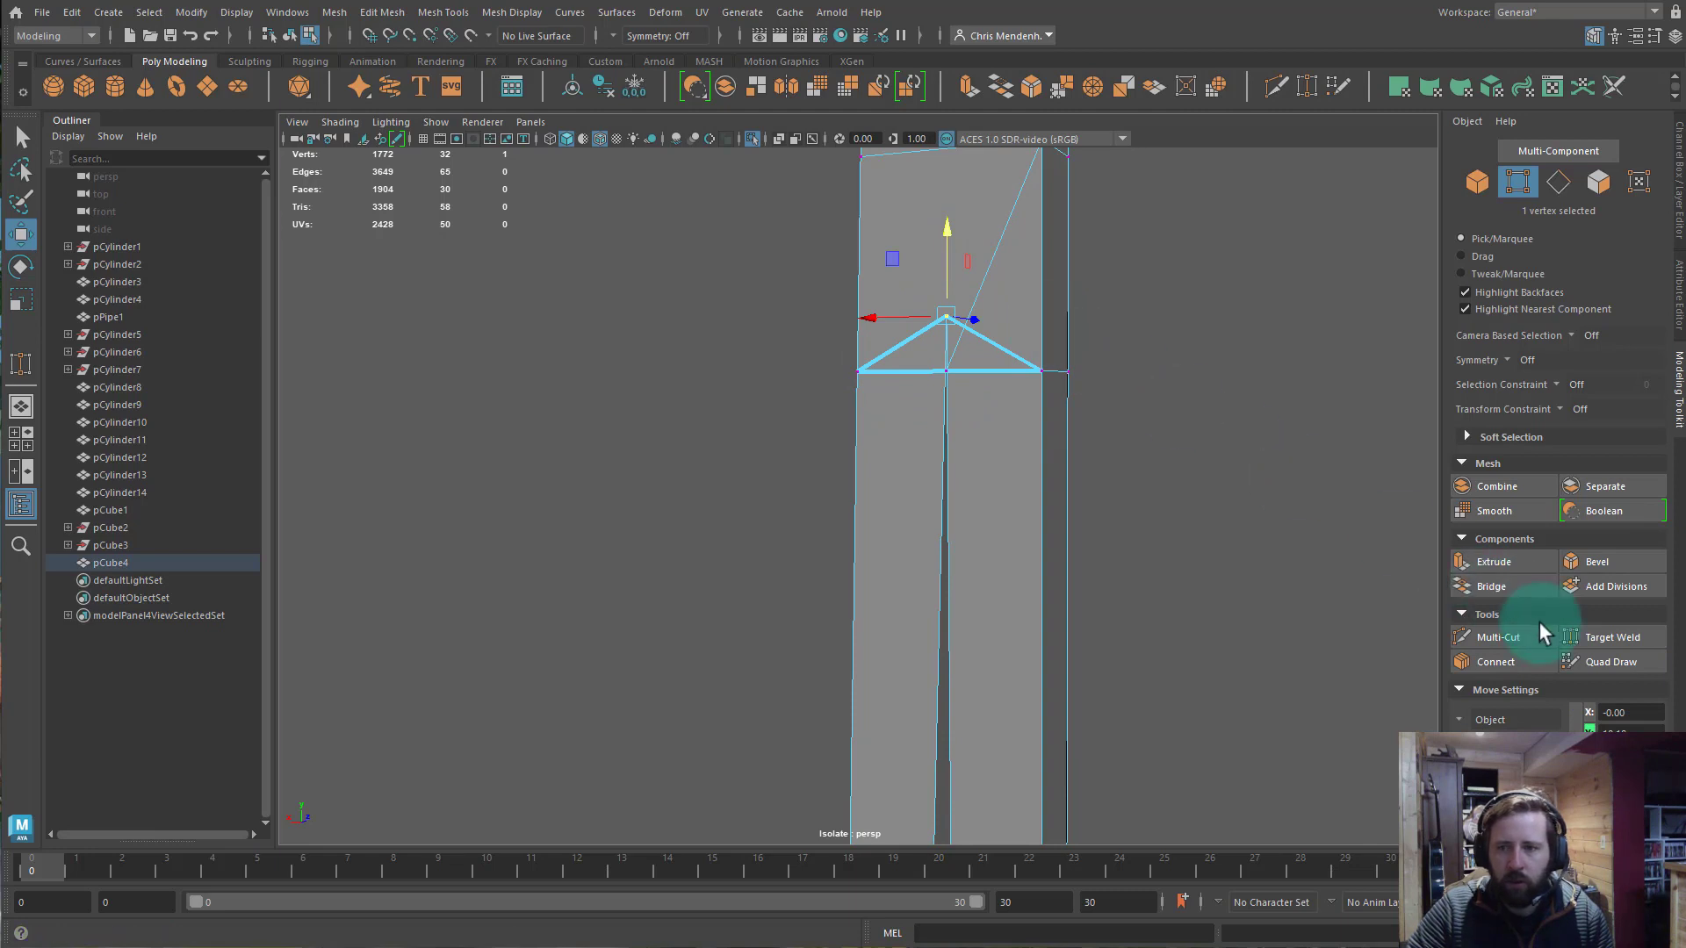
key(ctrl+z)
Select both overlapping middle vertices at the top of the split and try to merge them.
alt+drag(960, 395, 978, 419)
drag(978, 419, 951, 383)
mouse_move(1038, 467)
alt+mouse_down()
mouse_move(930, 472)
mouse_move(1066, 469)
alt+mouse_up()
shift+right_drag(956, 424, 941, 334)
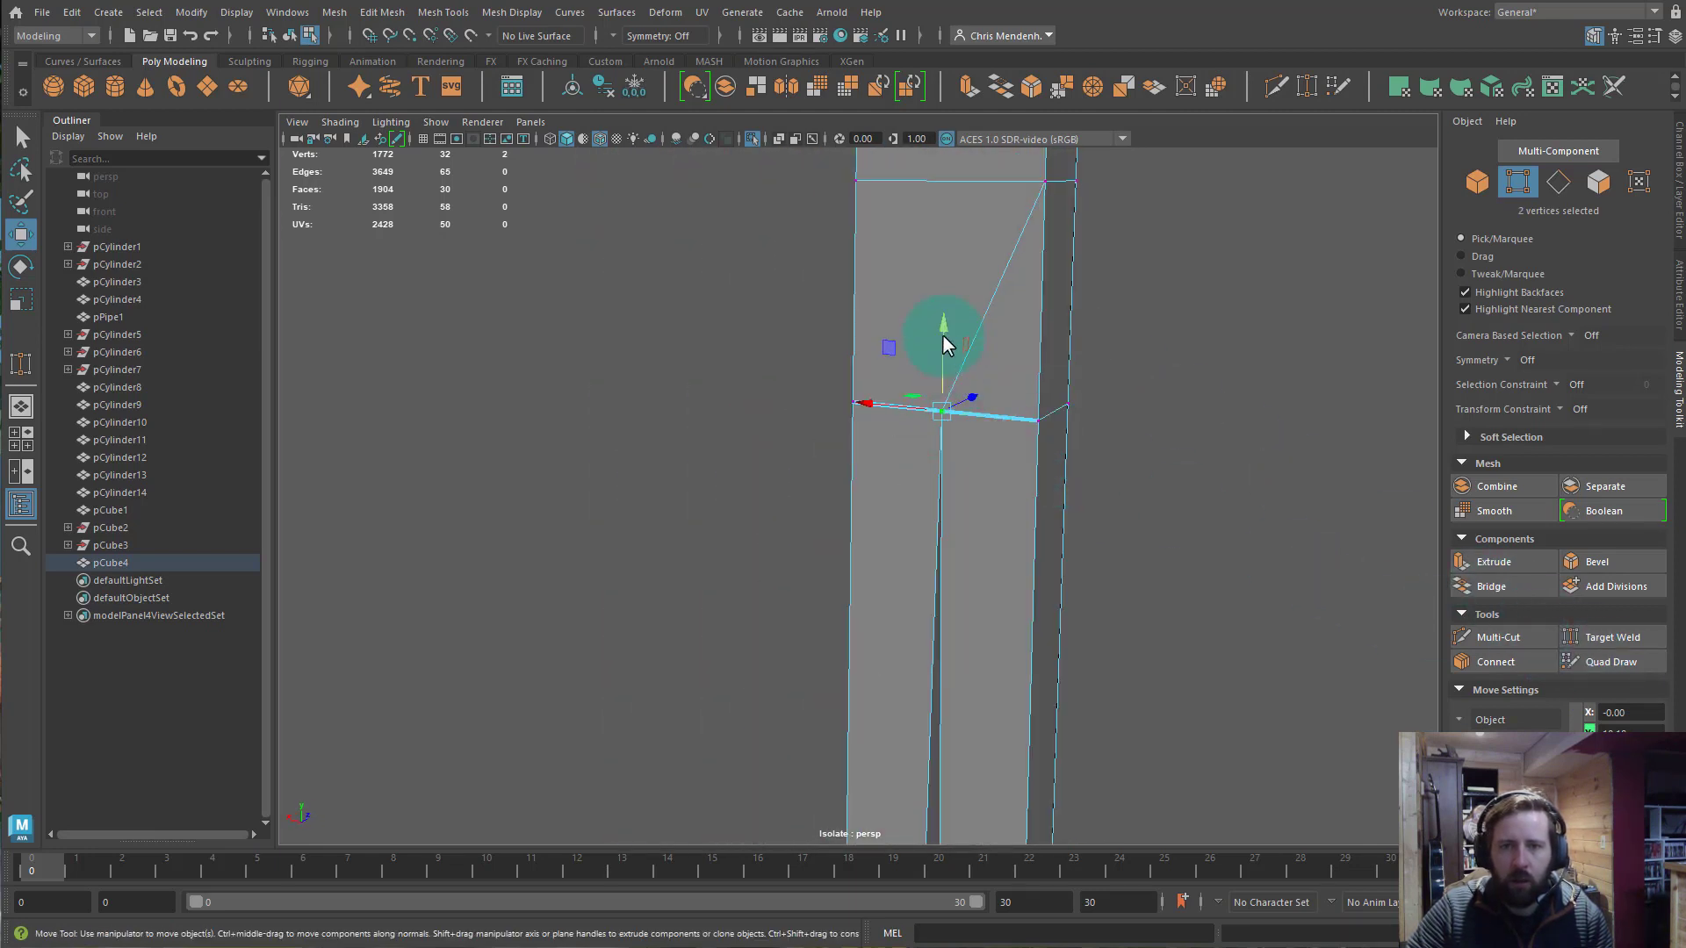
Try again to Target Weld the raised middle vertex down onto its overlapping partner at the top of the split.
click(939, 410)
drag(930, 341, 941, 242)
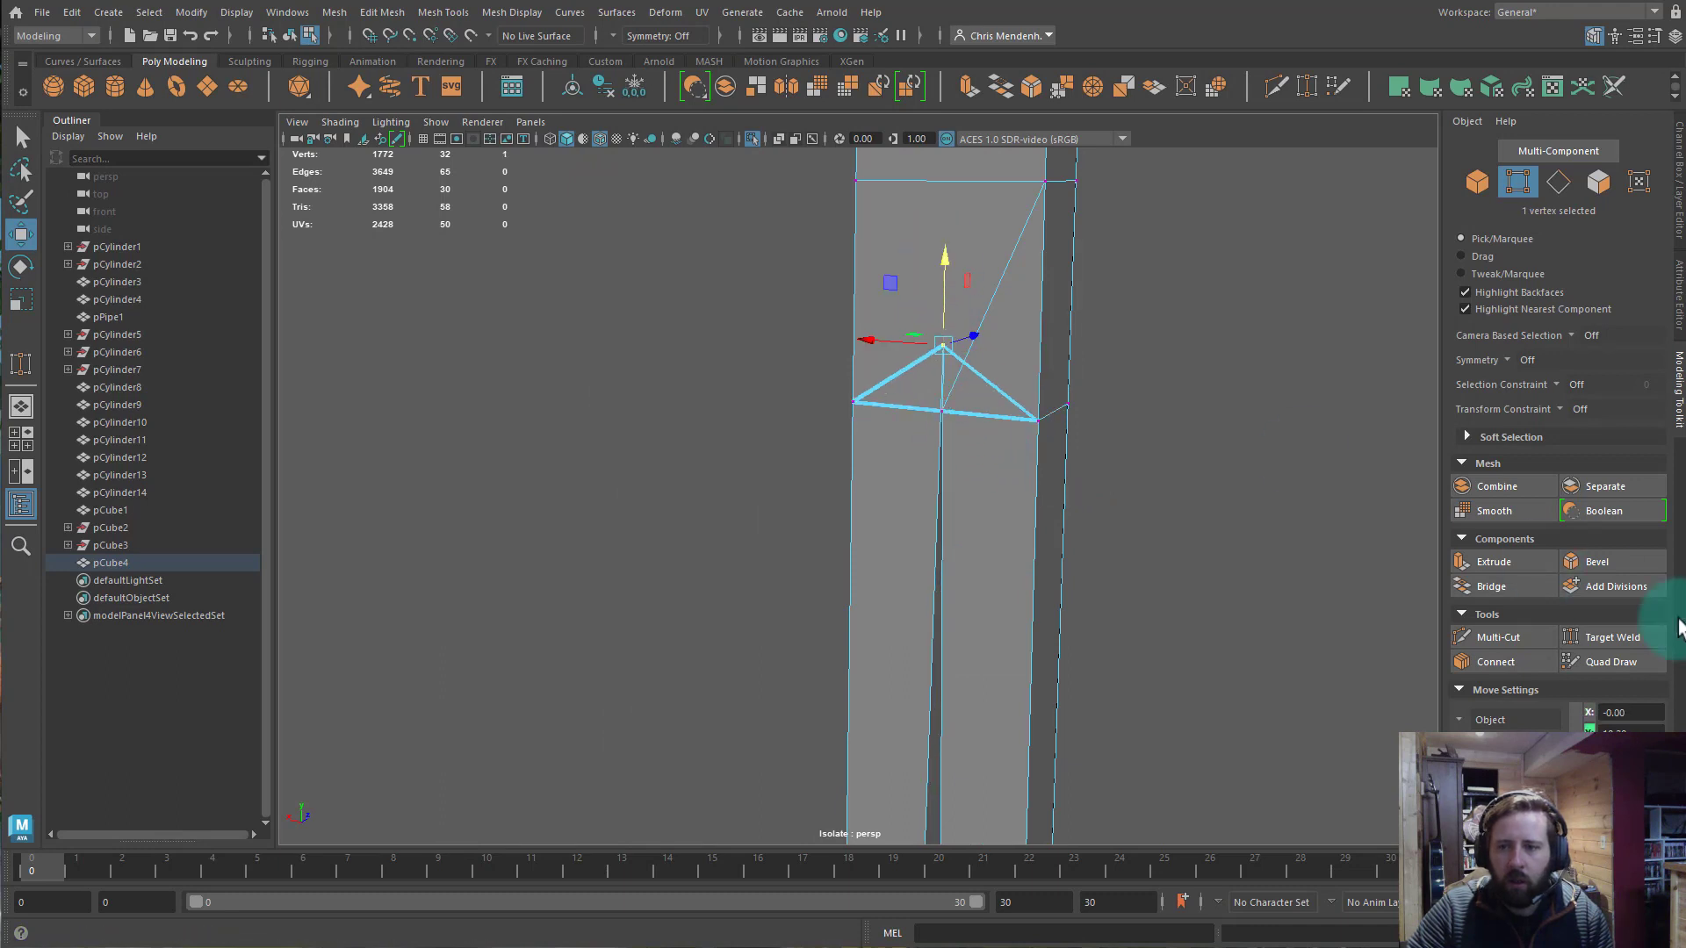
click(1612, 637)
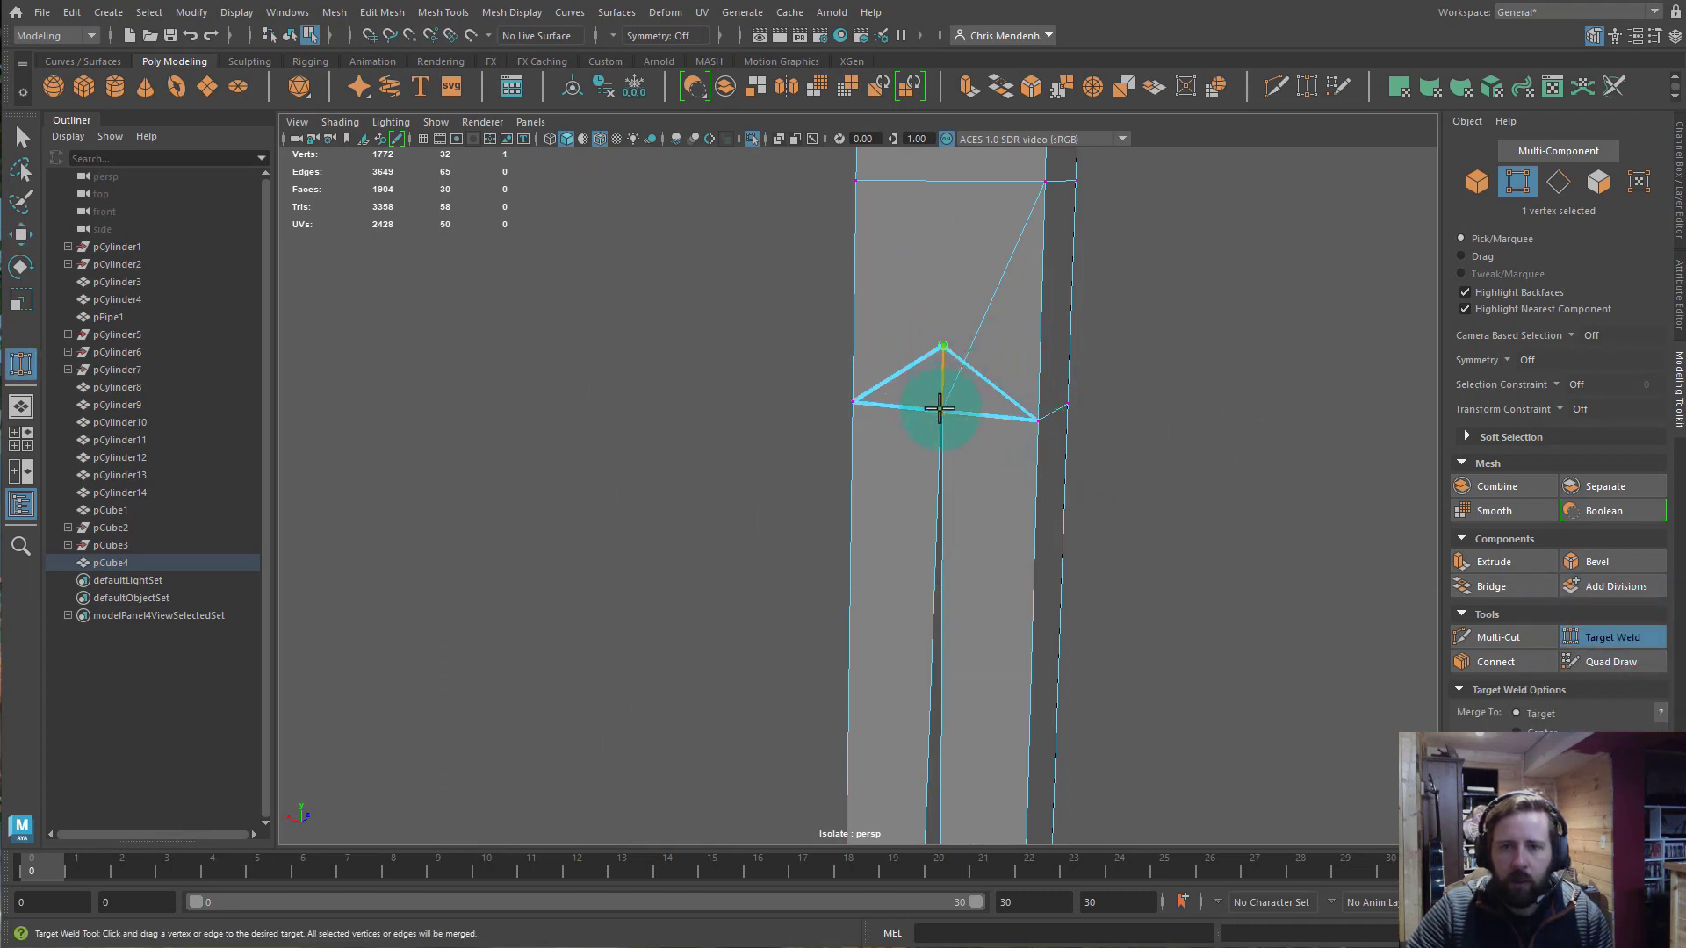
drag(939, 410, 941, 411)
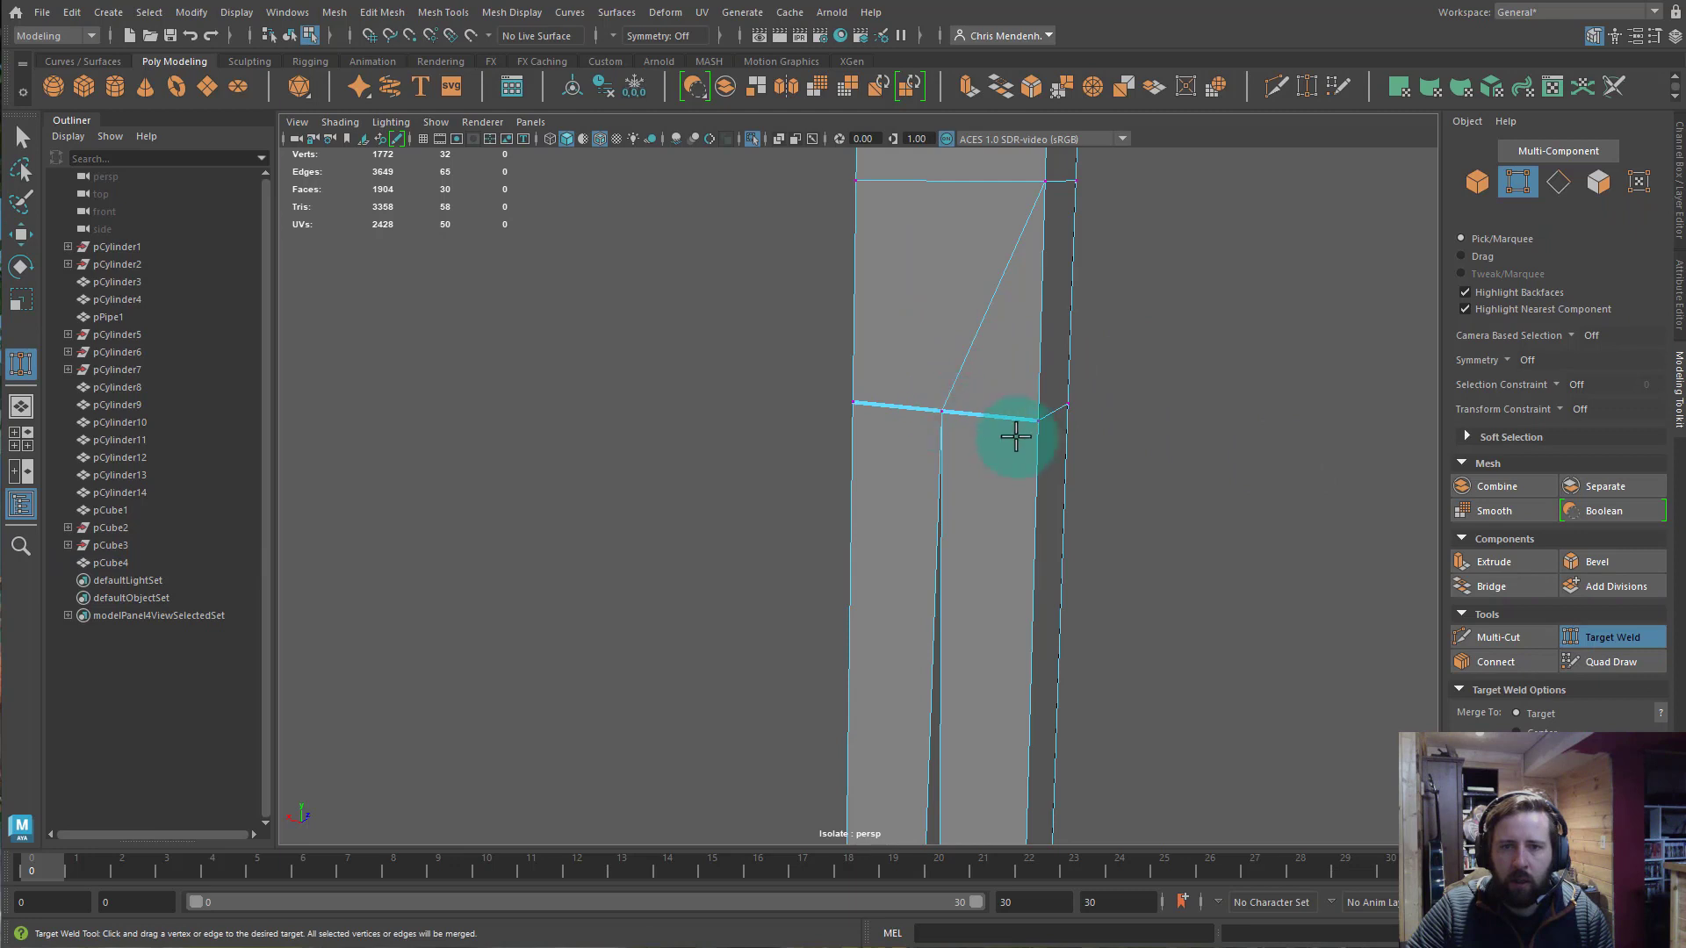
Move the middle vertex below the row and try to Target Weld it upward onto its overlapping partner.
key(w)
click(941, 410)
mouse_move(883, 406)
mouse_down()
mouse_move(906, 409)
mouse_move(888, 408)
mouse_up()
drag(942, 333, 942, 380)
alt+drag(1005, 479, 1027, 474)
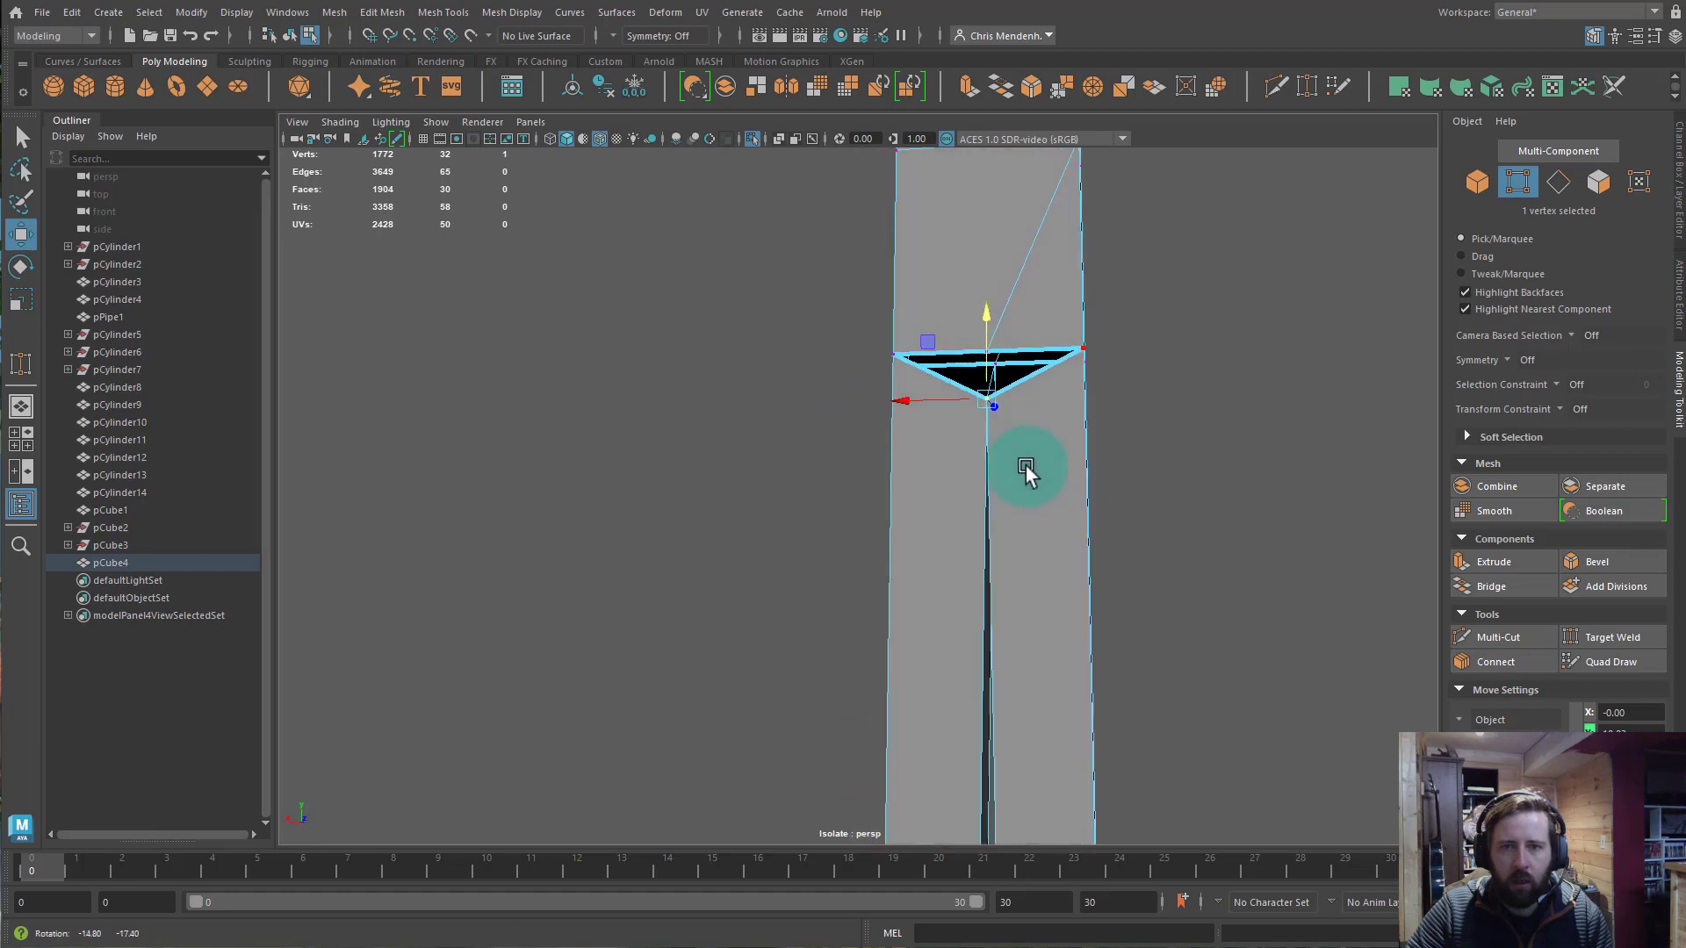
alt+right_drag(1027, 474, 1181, 505)
click(1621, 629)
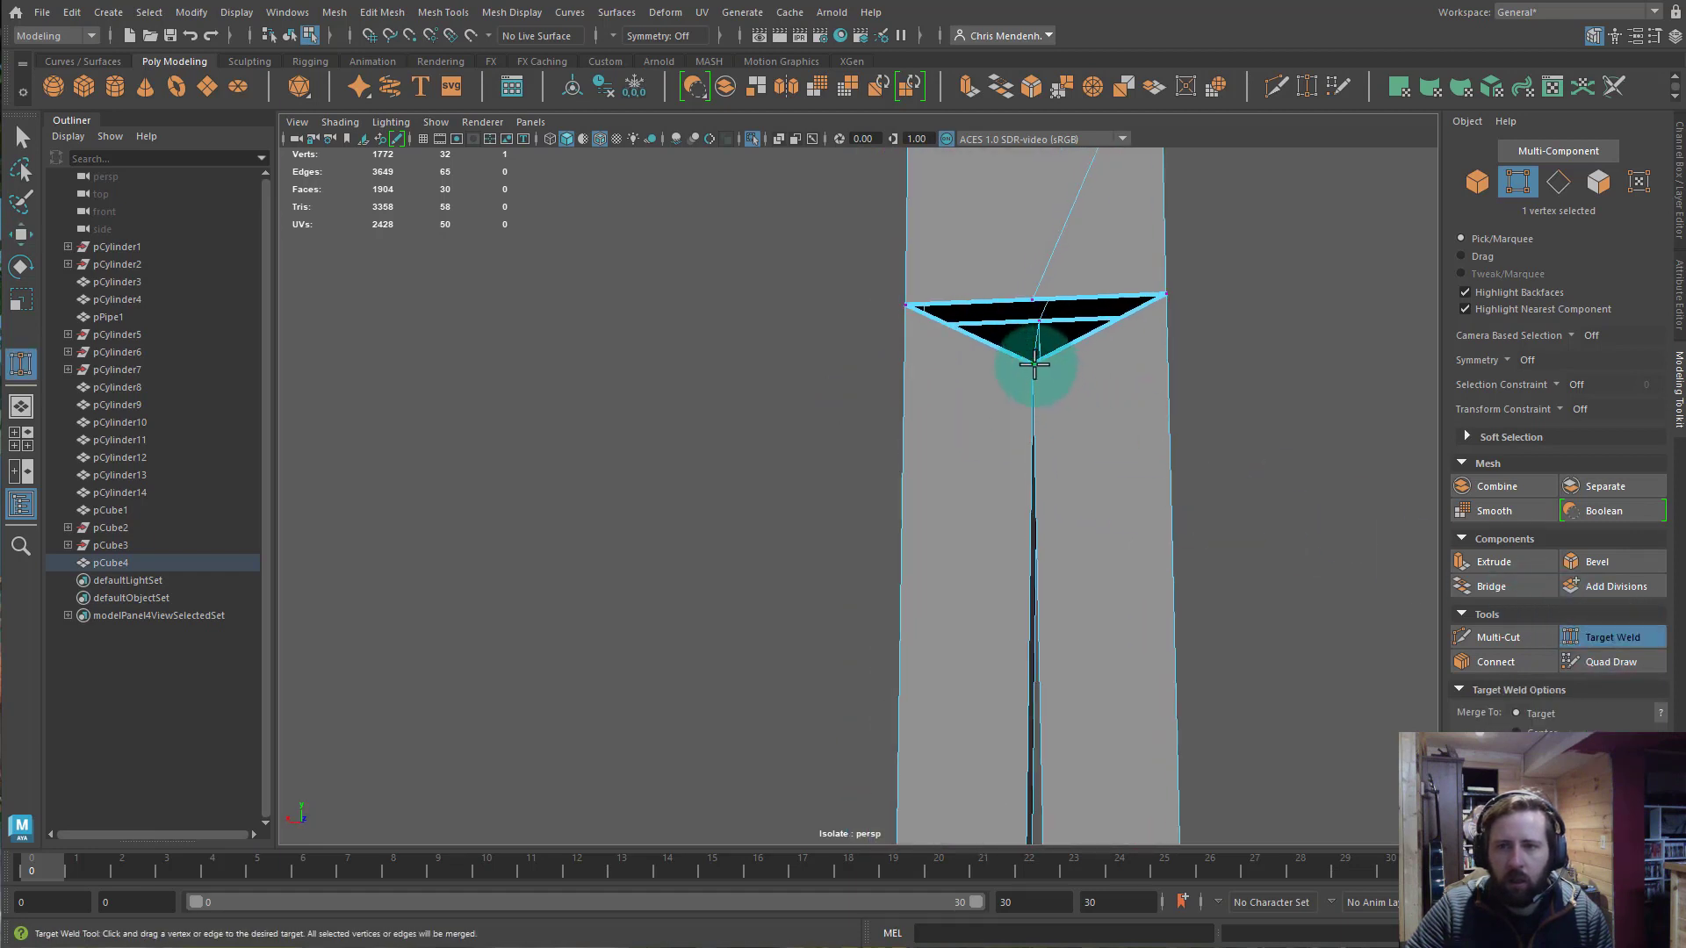
drag(1034, 372, 1039, 296)
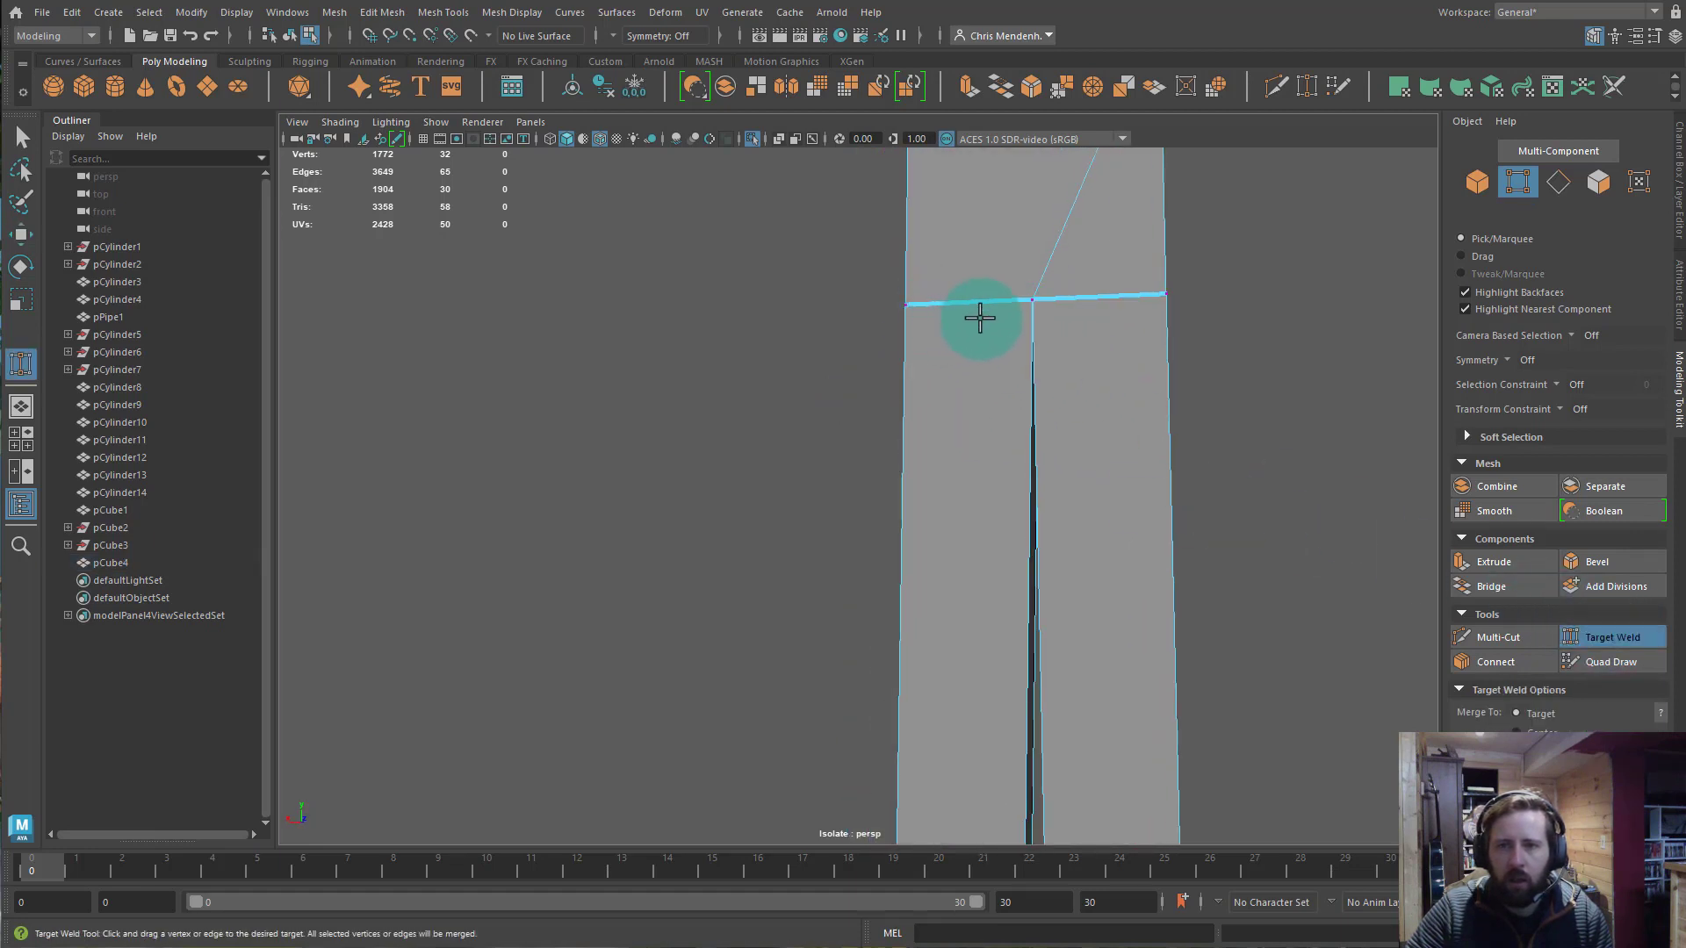
Pull the welded middle vertex downward to test the joint, and undo the move.
key(w)
click(1037, 304)
drag(1036, 226, 1035, 278)
alt+drag(1103, 369, 937, 392)
alt+right_drag(937, 392, 952, 389)
alt+drag(952, 396, 1230, 497)
key(ctrl+z)
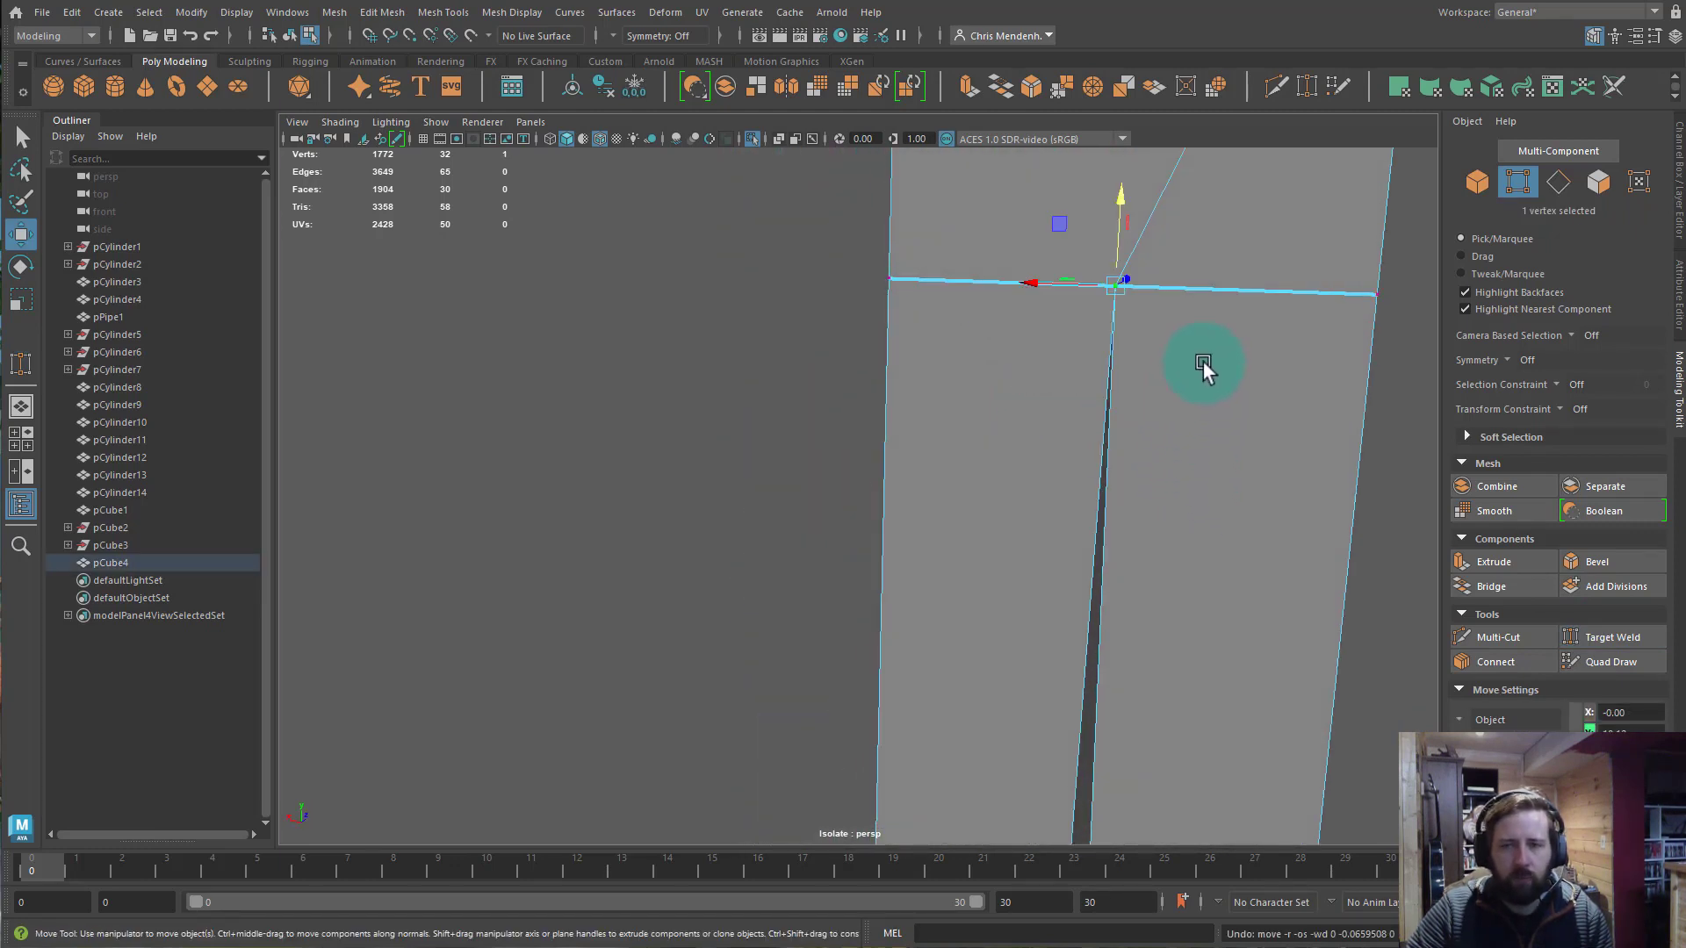
Delete the front faces of both cord strands directly below the bridged section.
key(F11)
click(1203, 421)
key(Delete)
click(1024, 396)
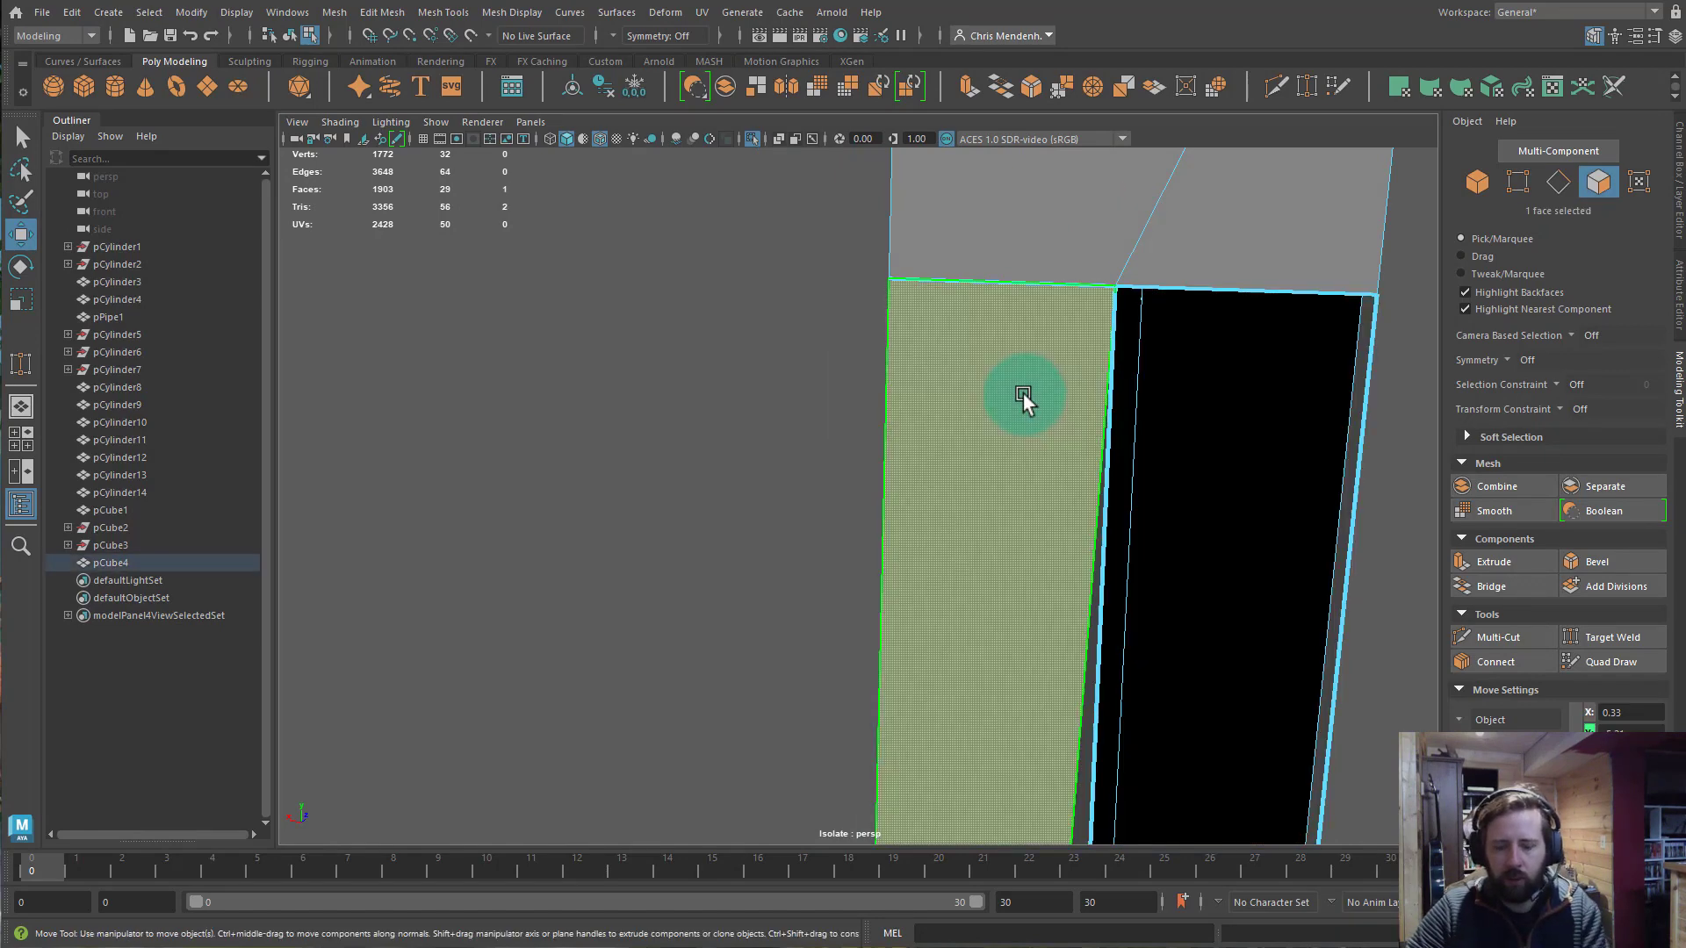
key(Delete)
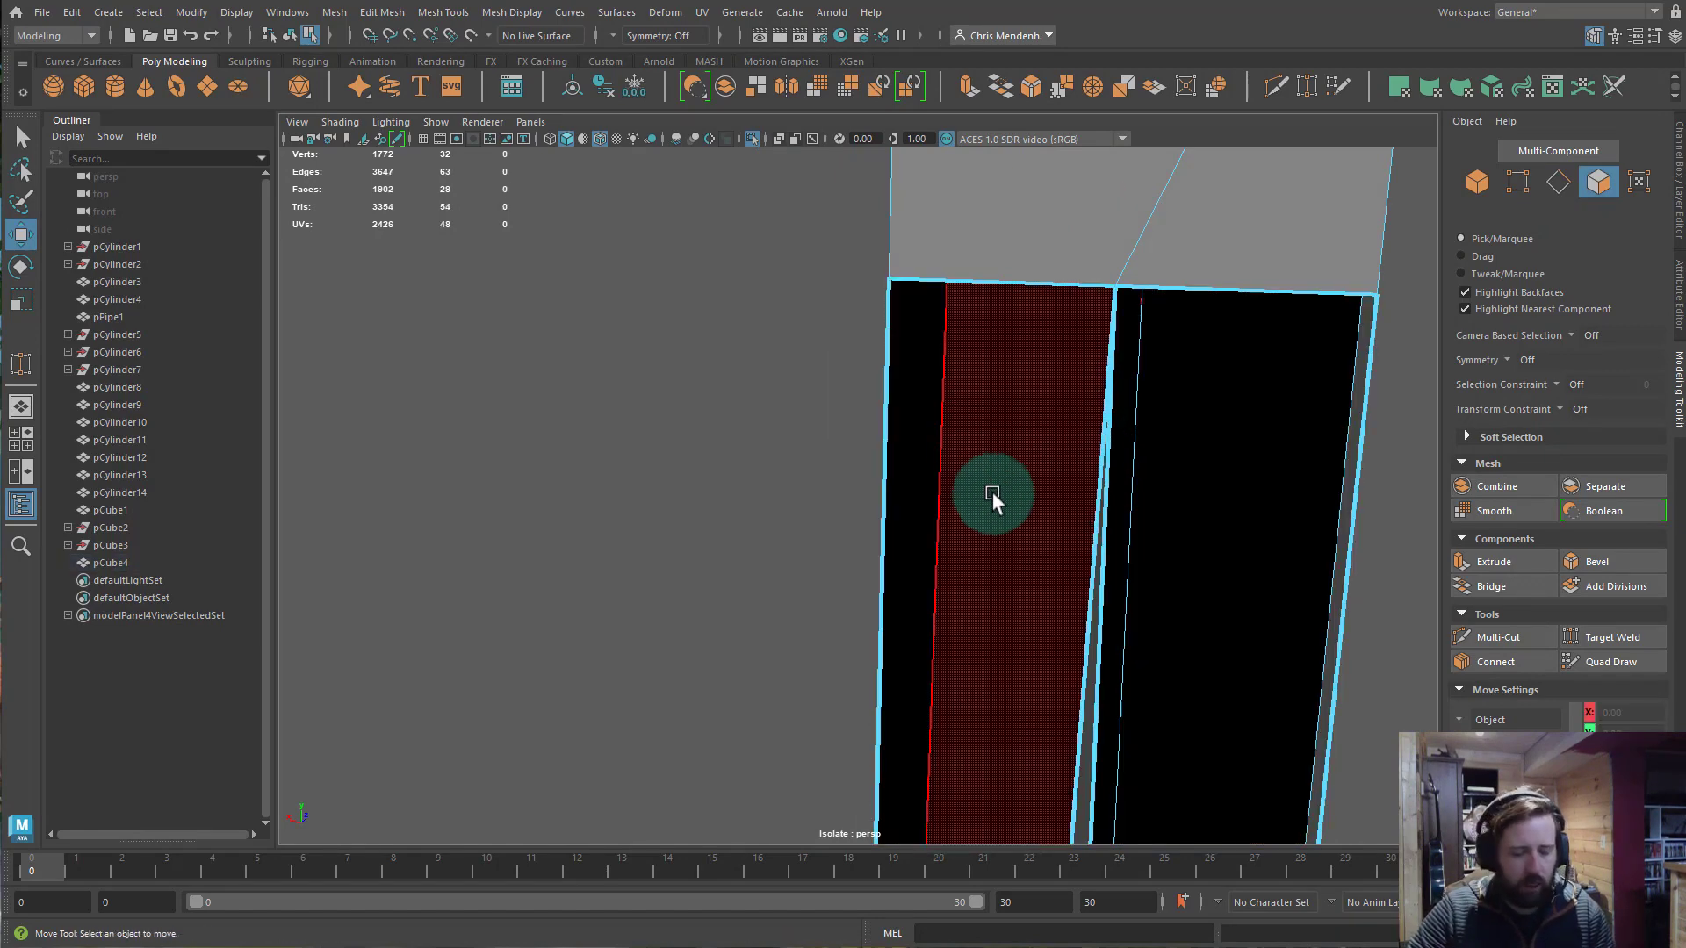
Bridge the long side edges of each opening to rebuild the front faces of both cord strands.
alt+right_drag(993, 496, 876, 357)
key(F10)
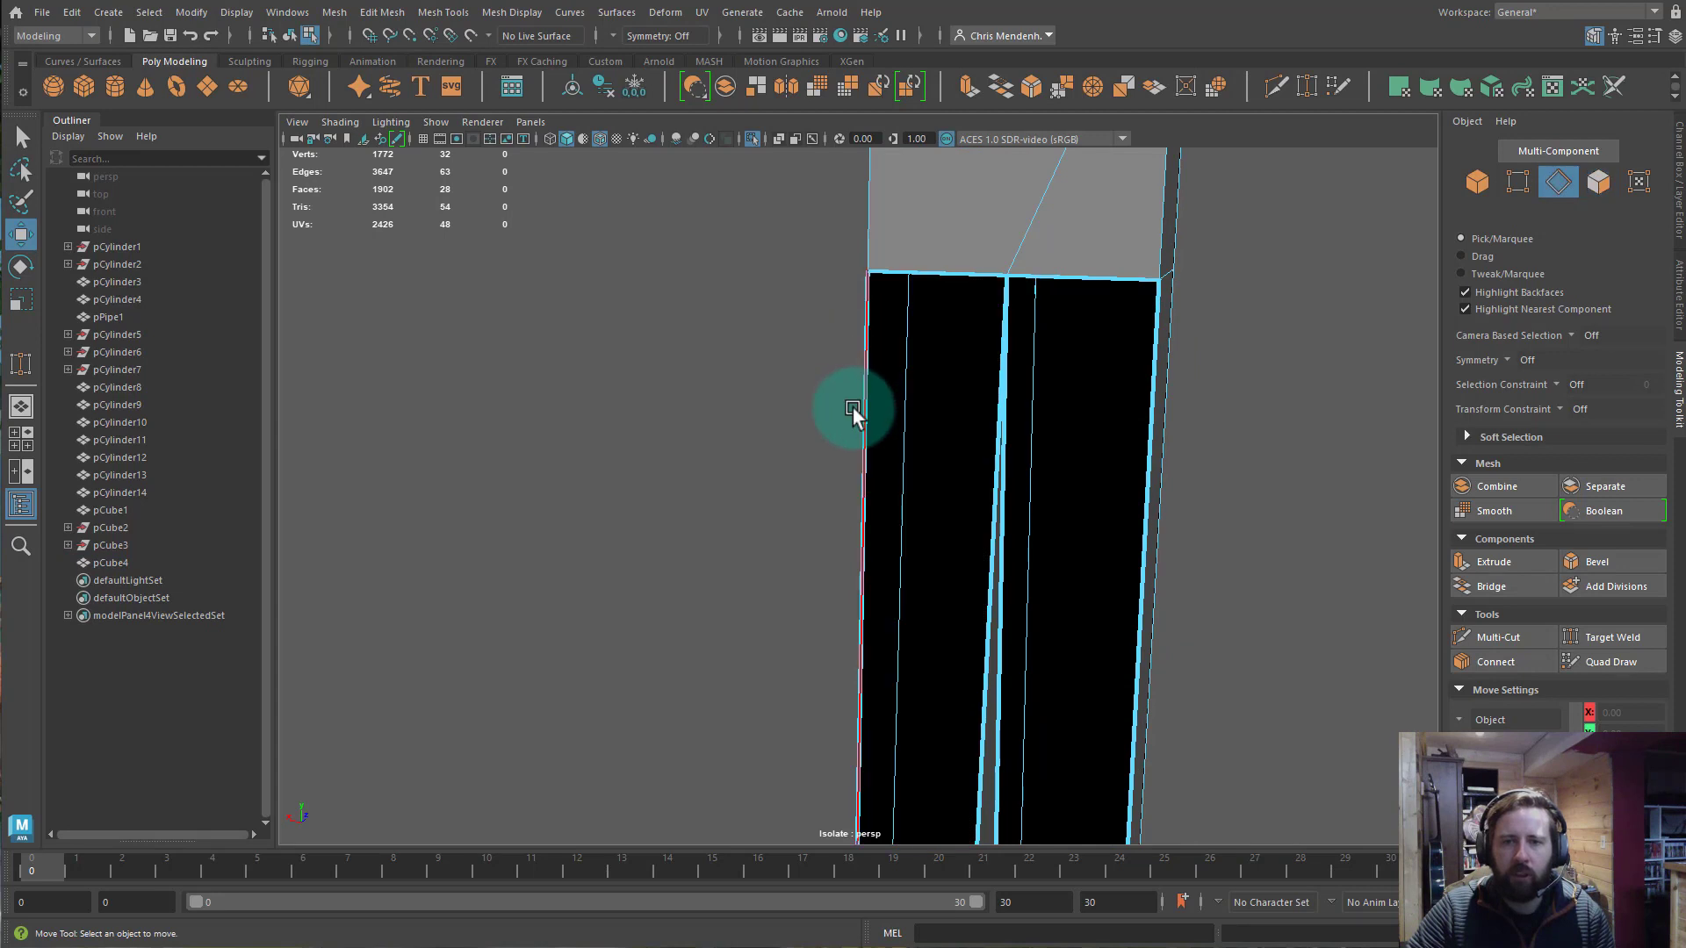
click(862, 406)
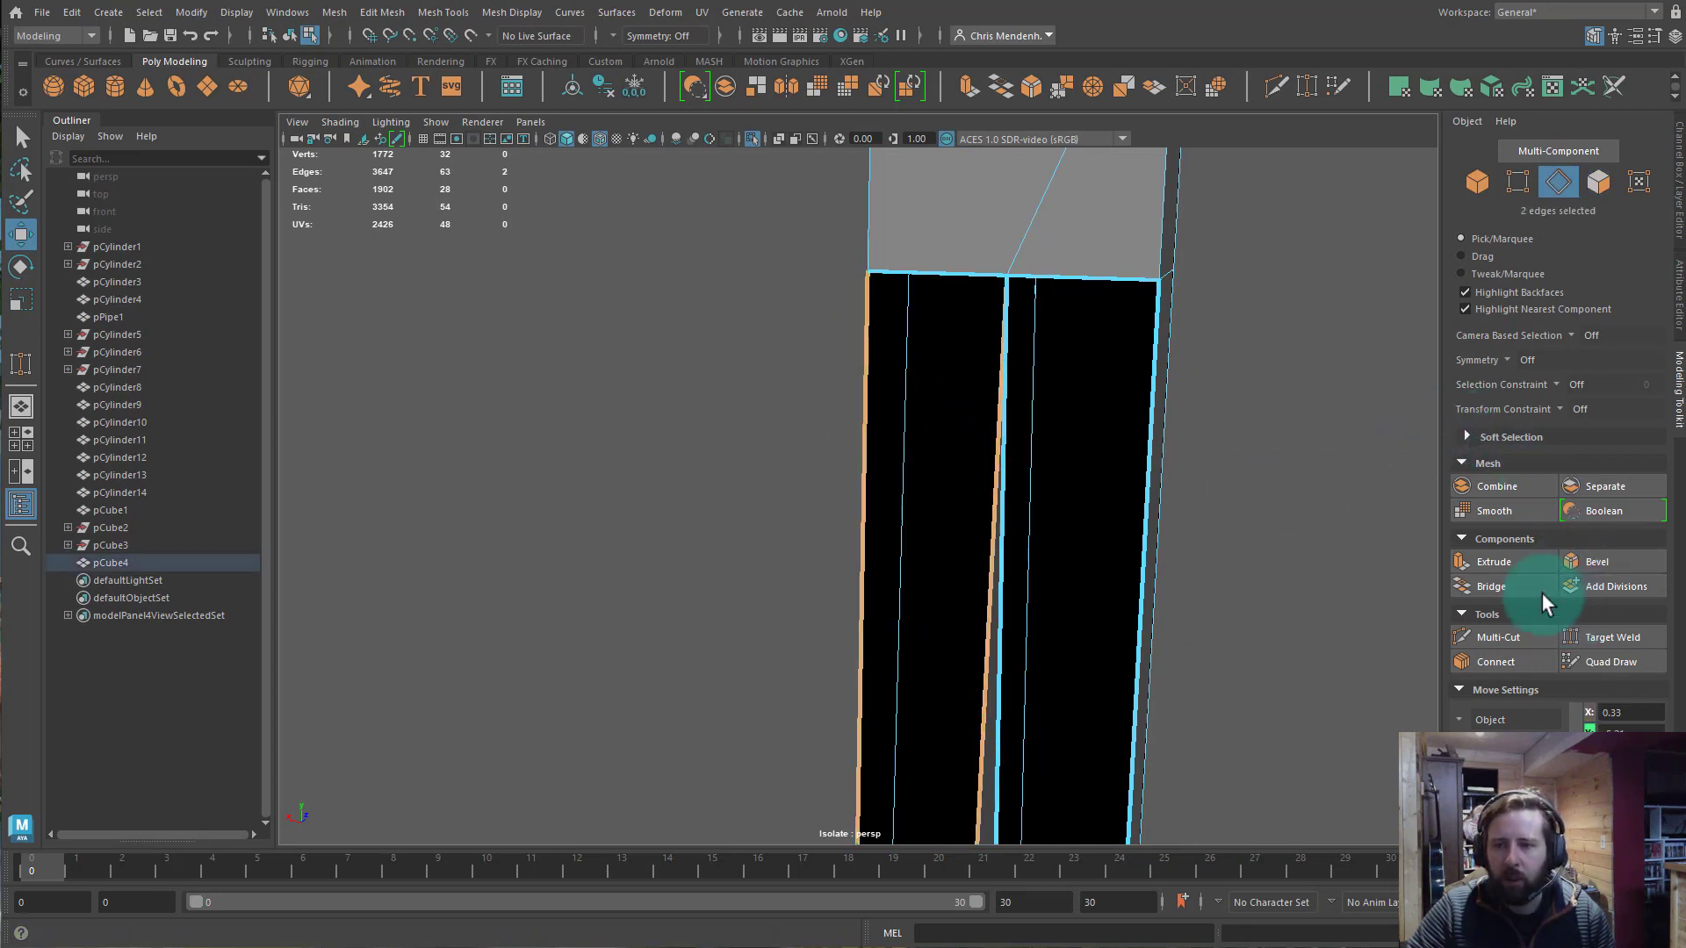
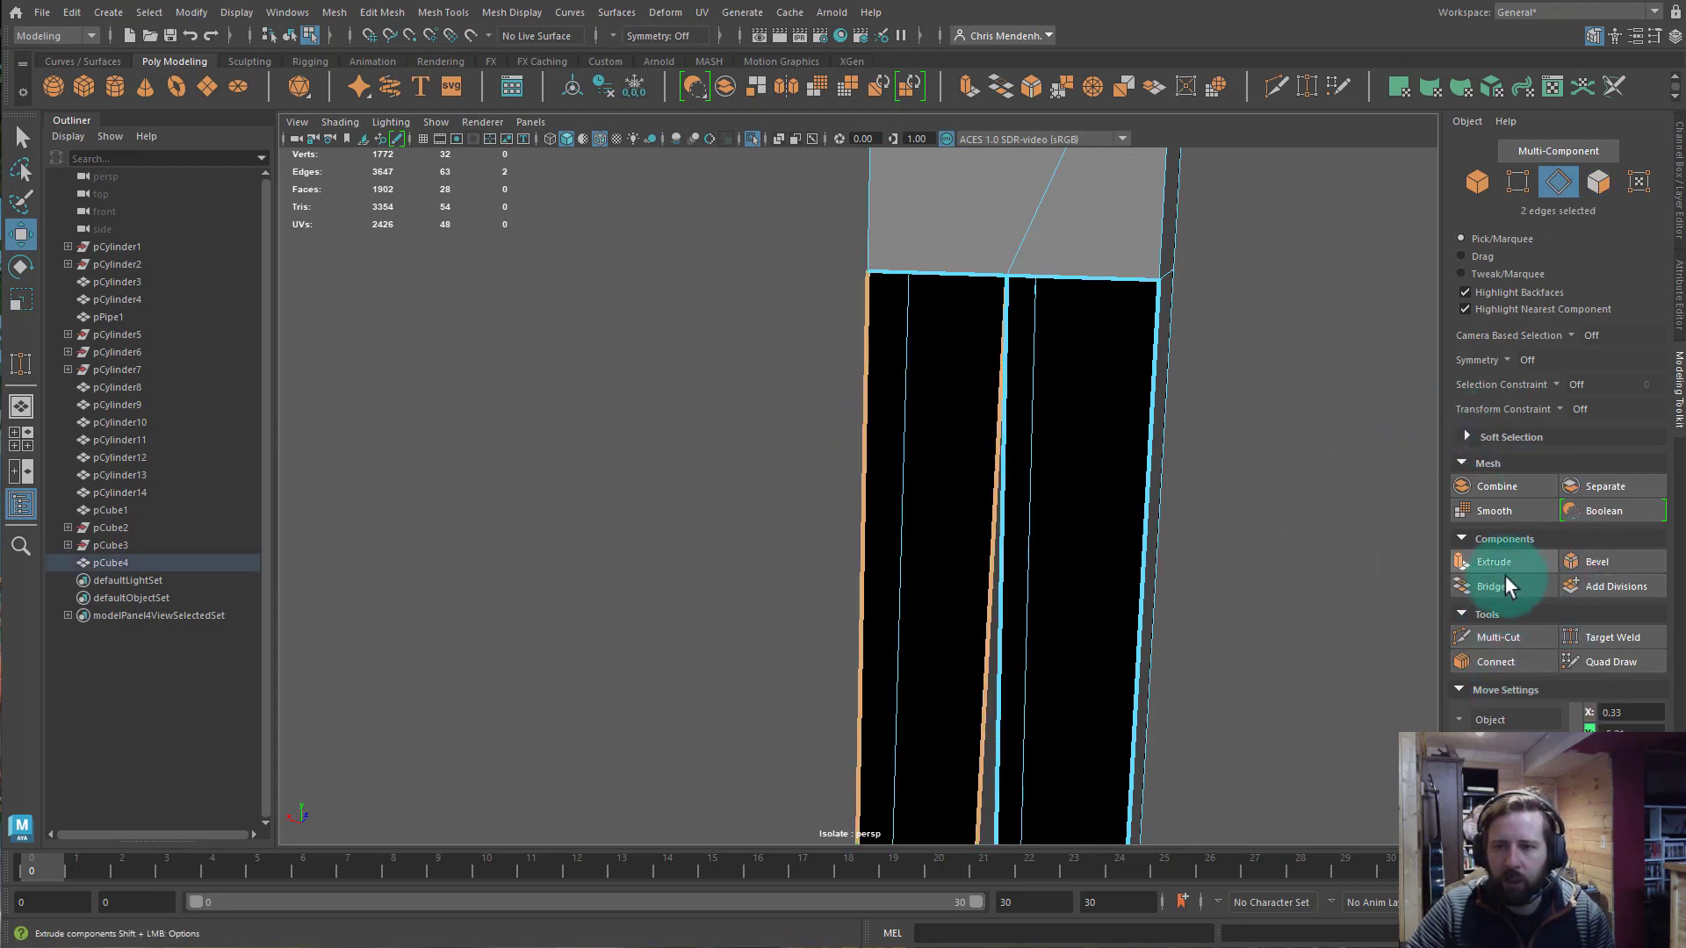
click(1503, 592)
click(1008, 448)
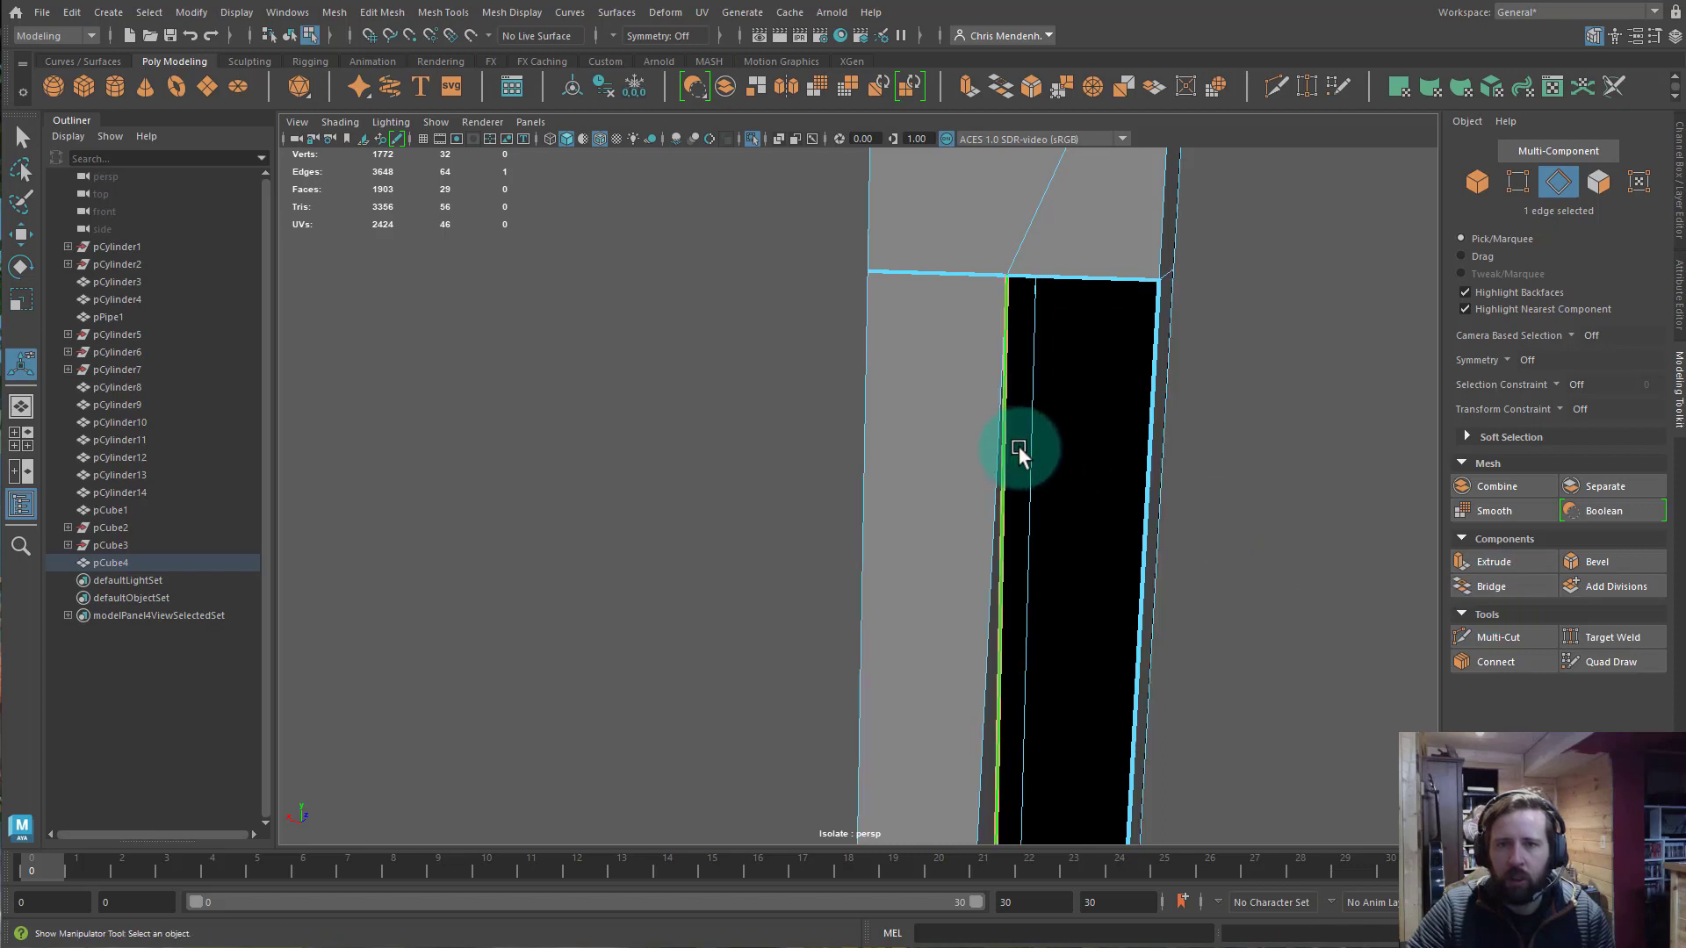
shift+click(1148, 439)
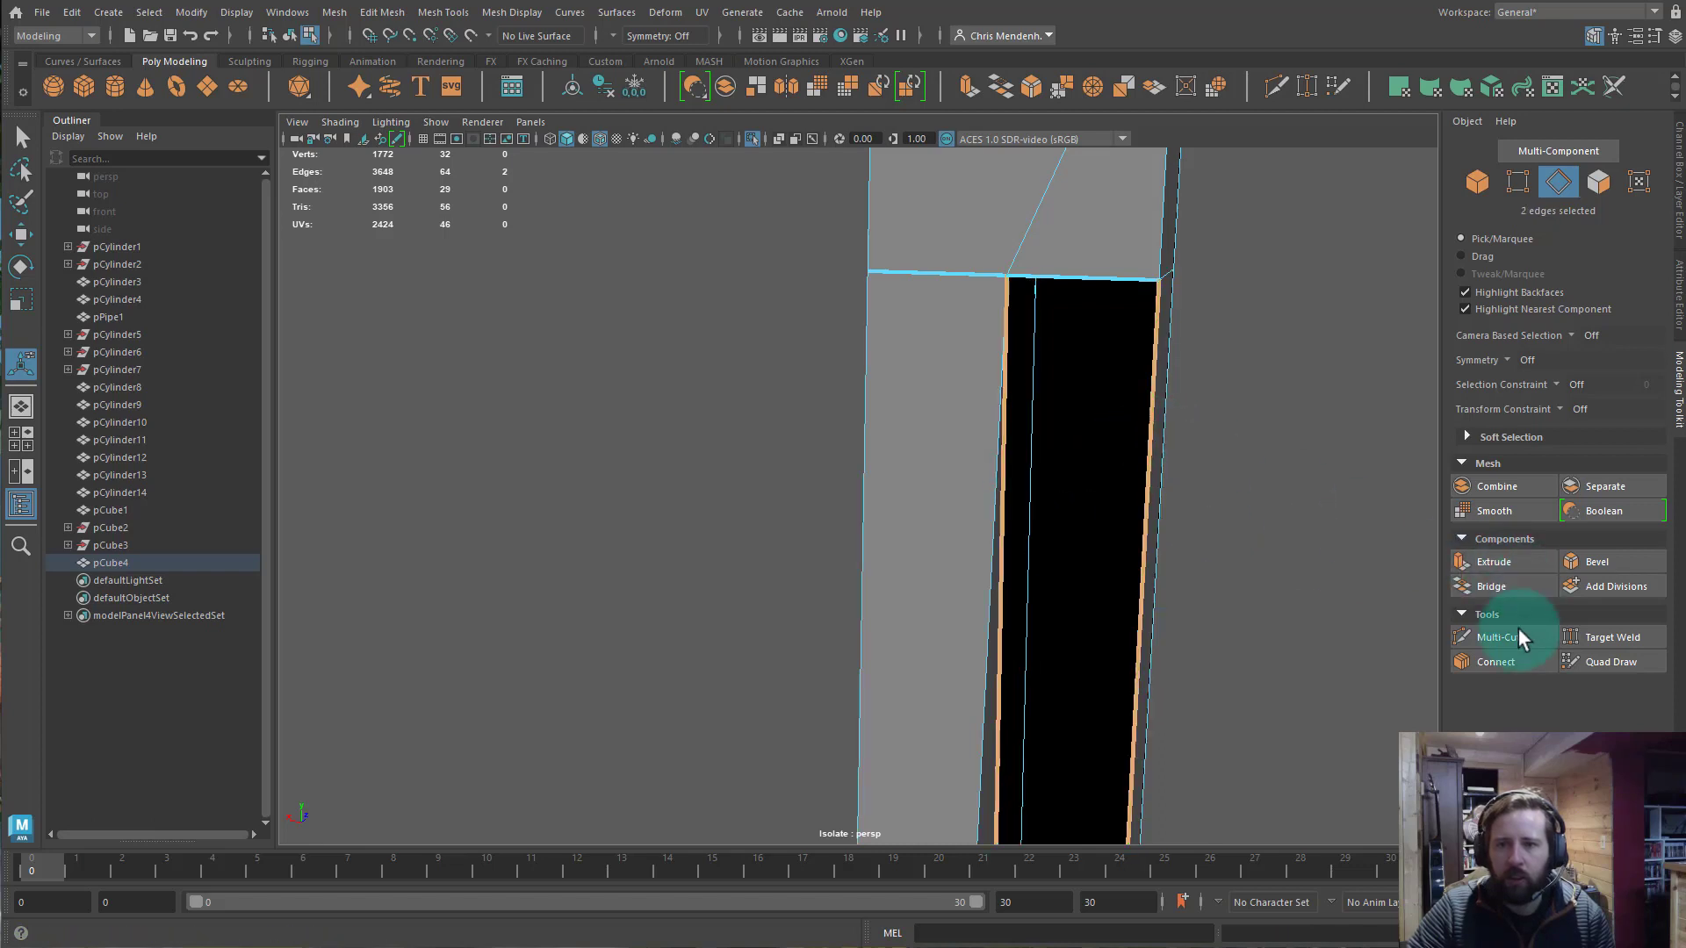
click(1503, 586)
Delete the four-sided front face above the split and bridge the gap from its upper edge to the strand's top edge.
click(949, 274)
alt+drag(1001, 248, 913, 483)
click(904, 449)
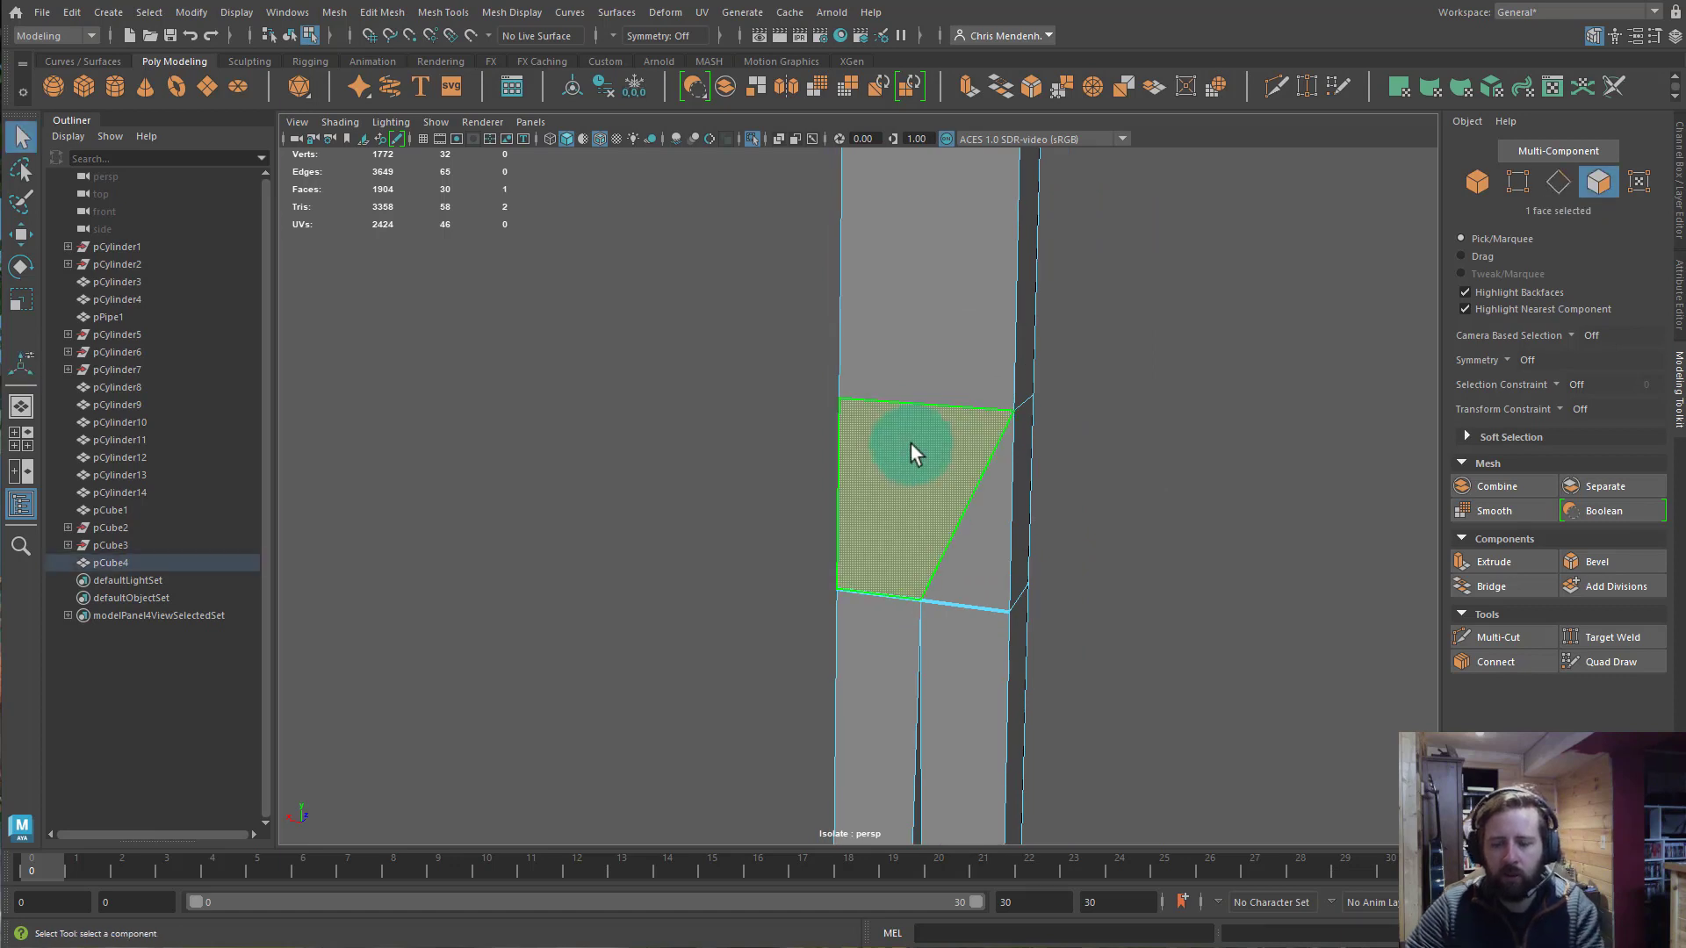
key(Delete)
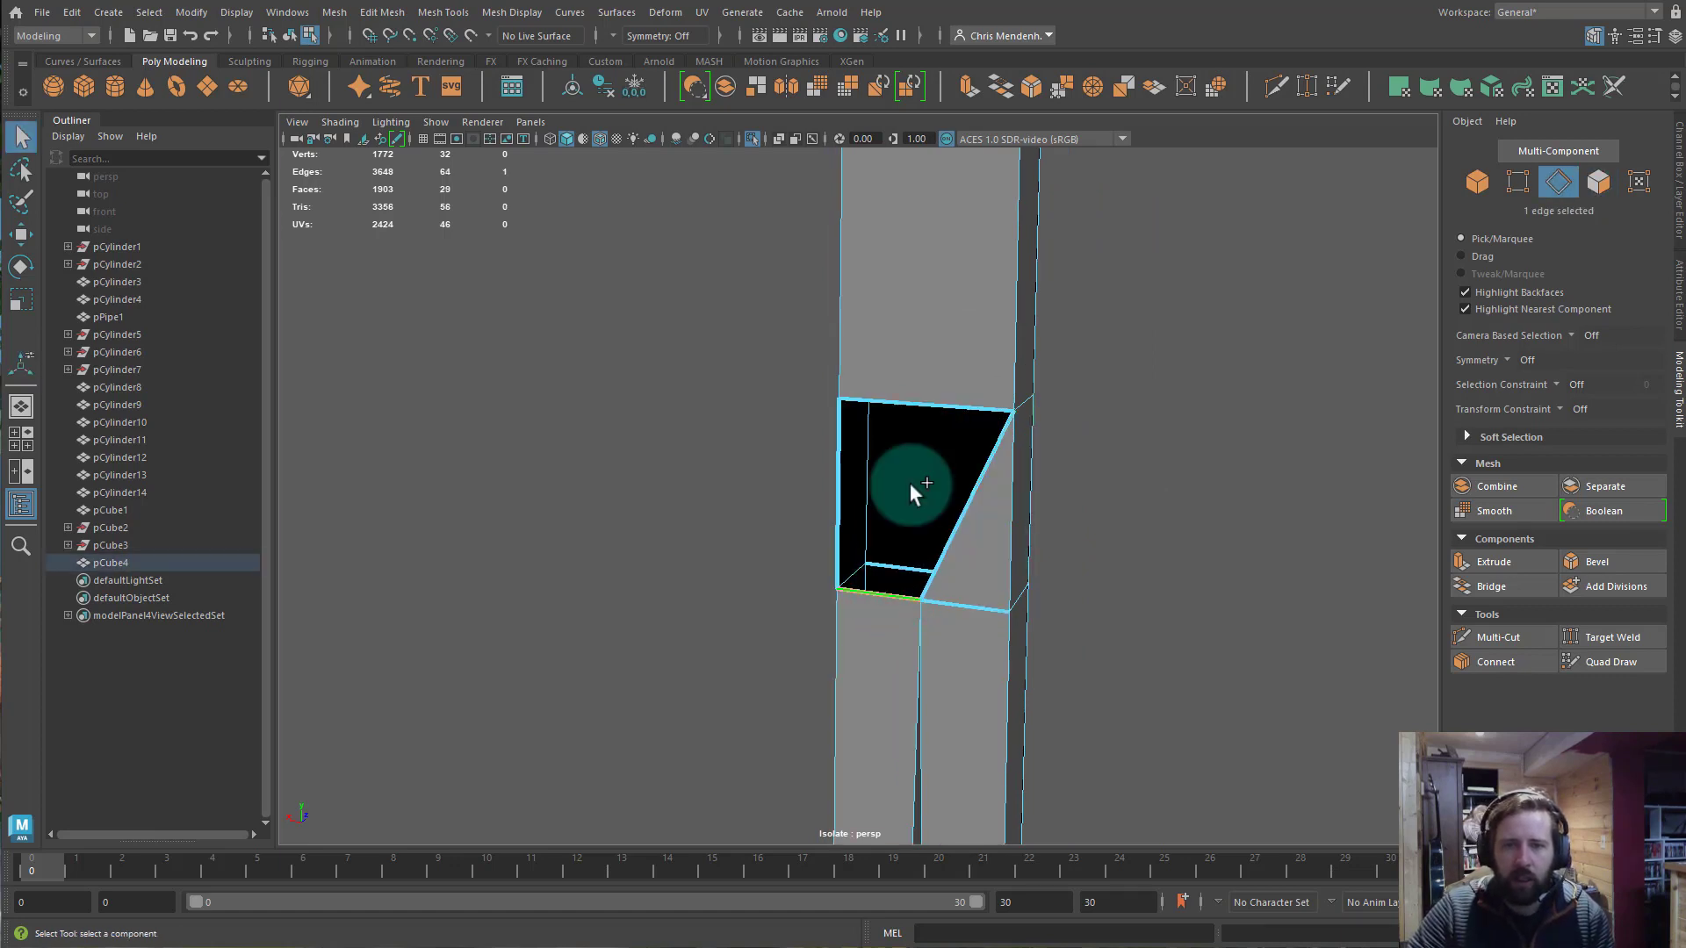
click(1503, 585)
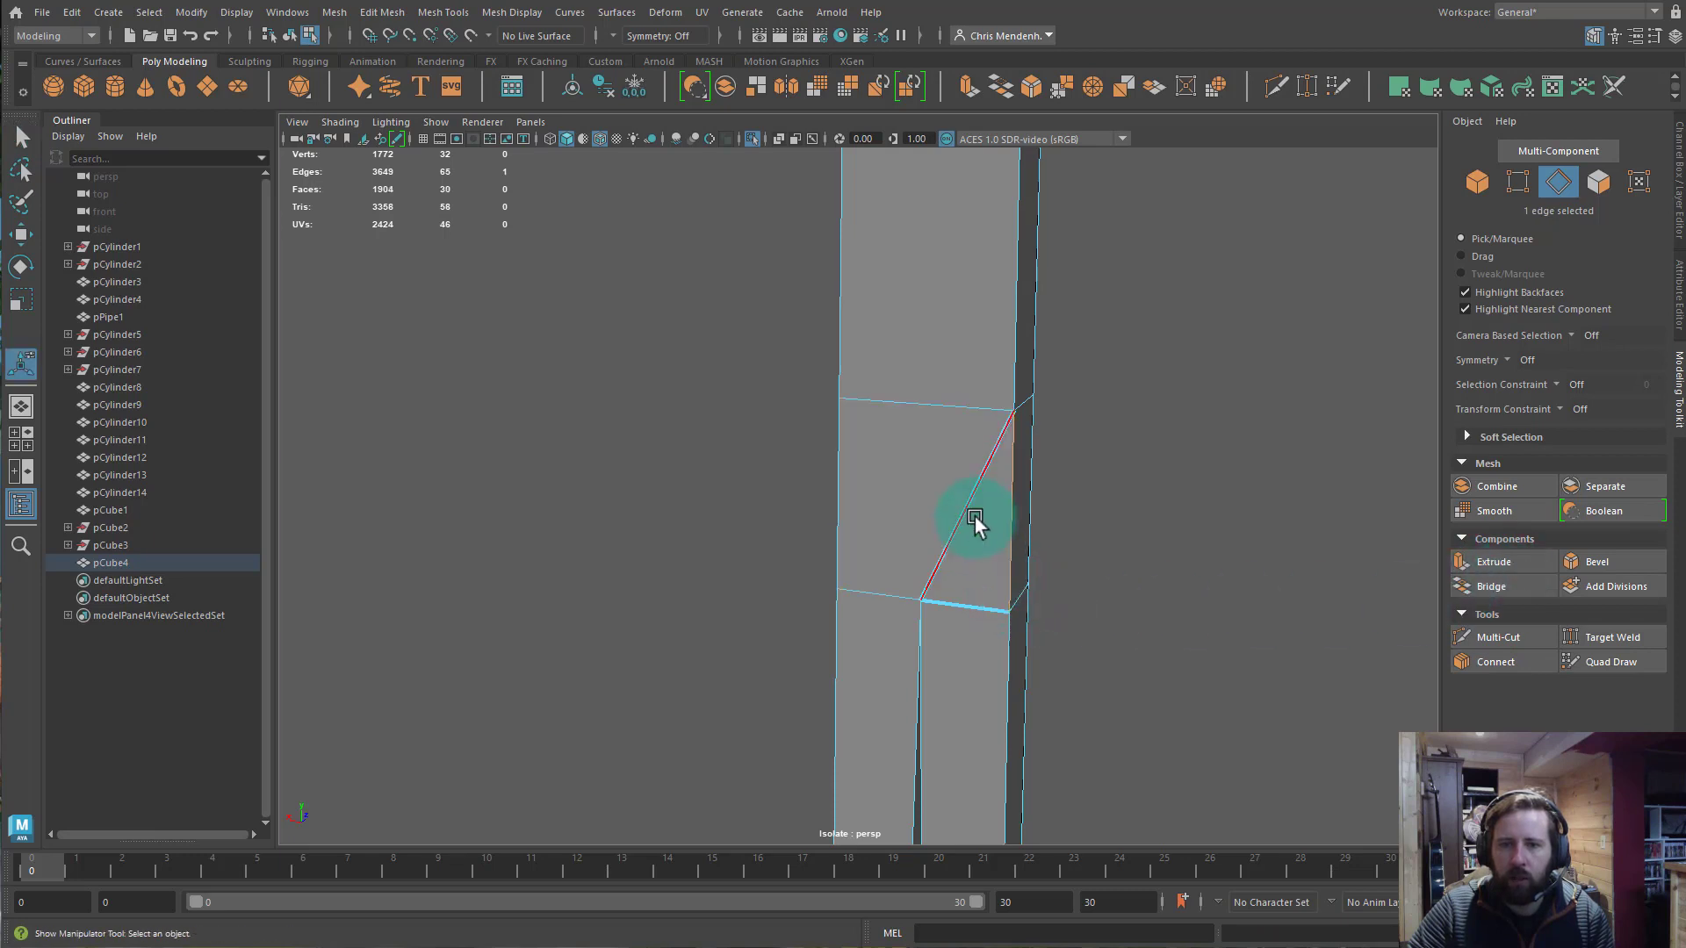
Delete the triangular front face beside the diagonal edge and refill the gap by bridging its three border edges.
click(1001, 554)
key(Delete)
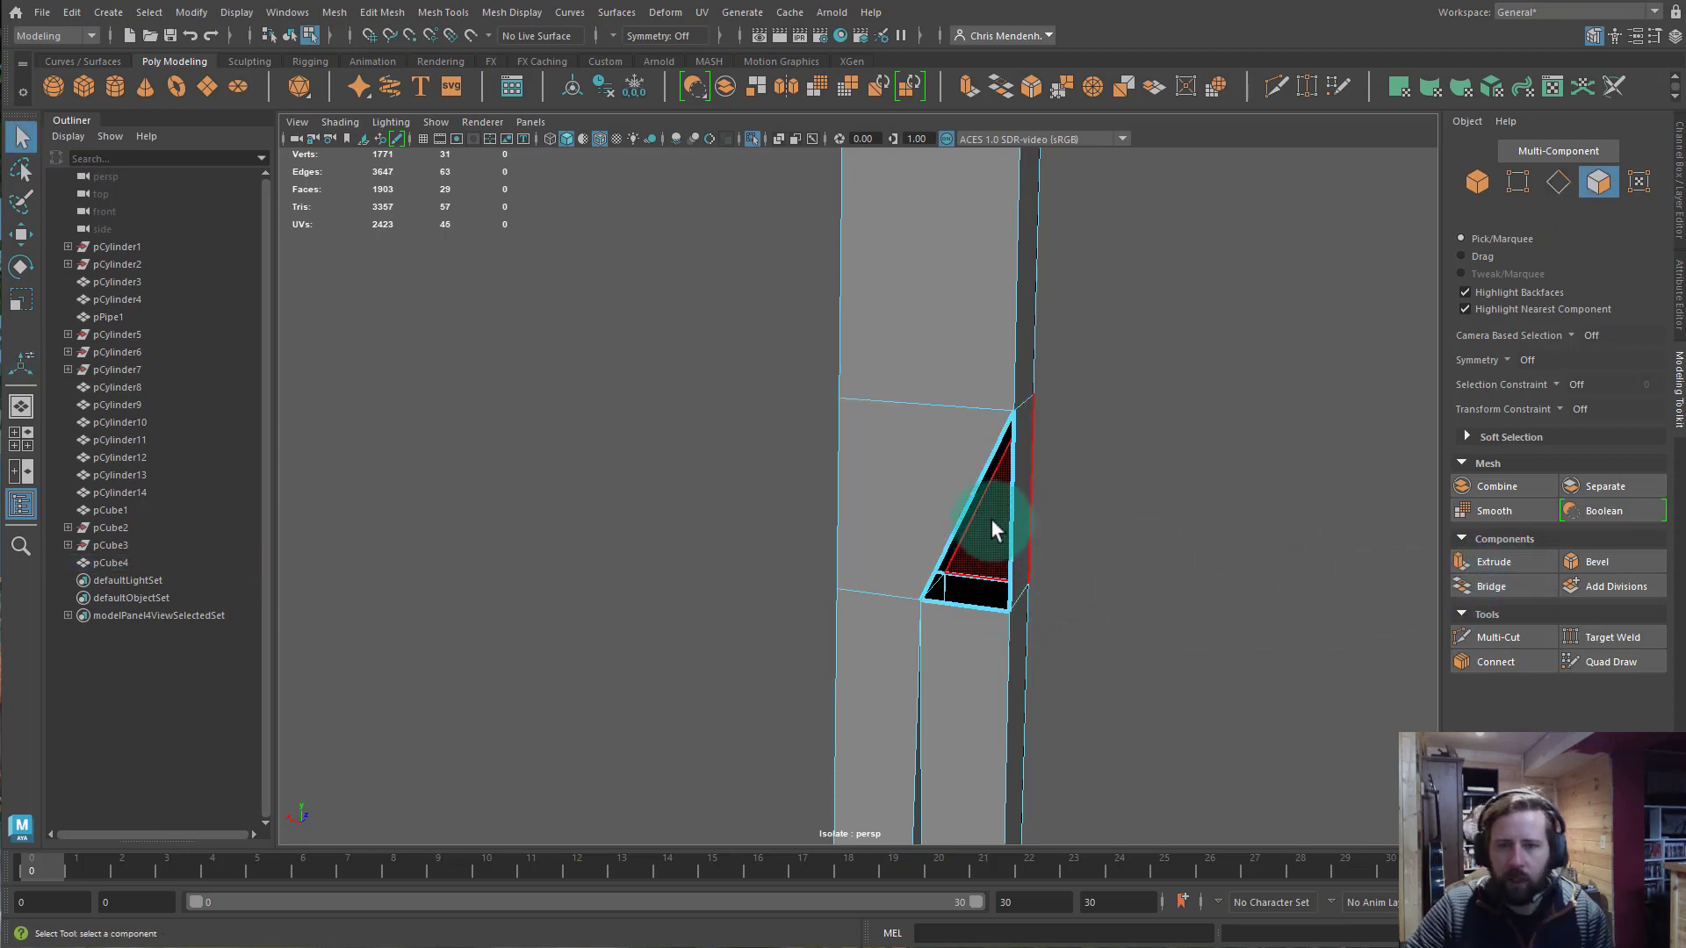
double_click(967, 507)
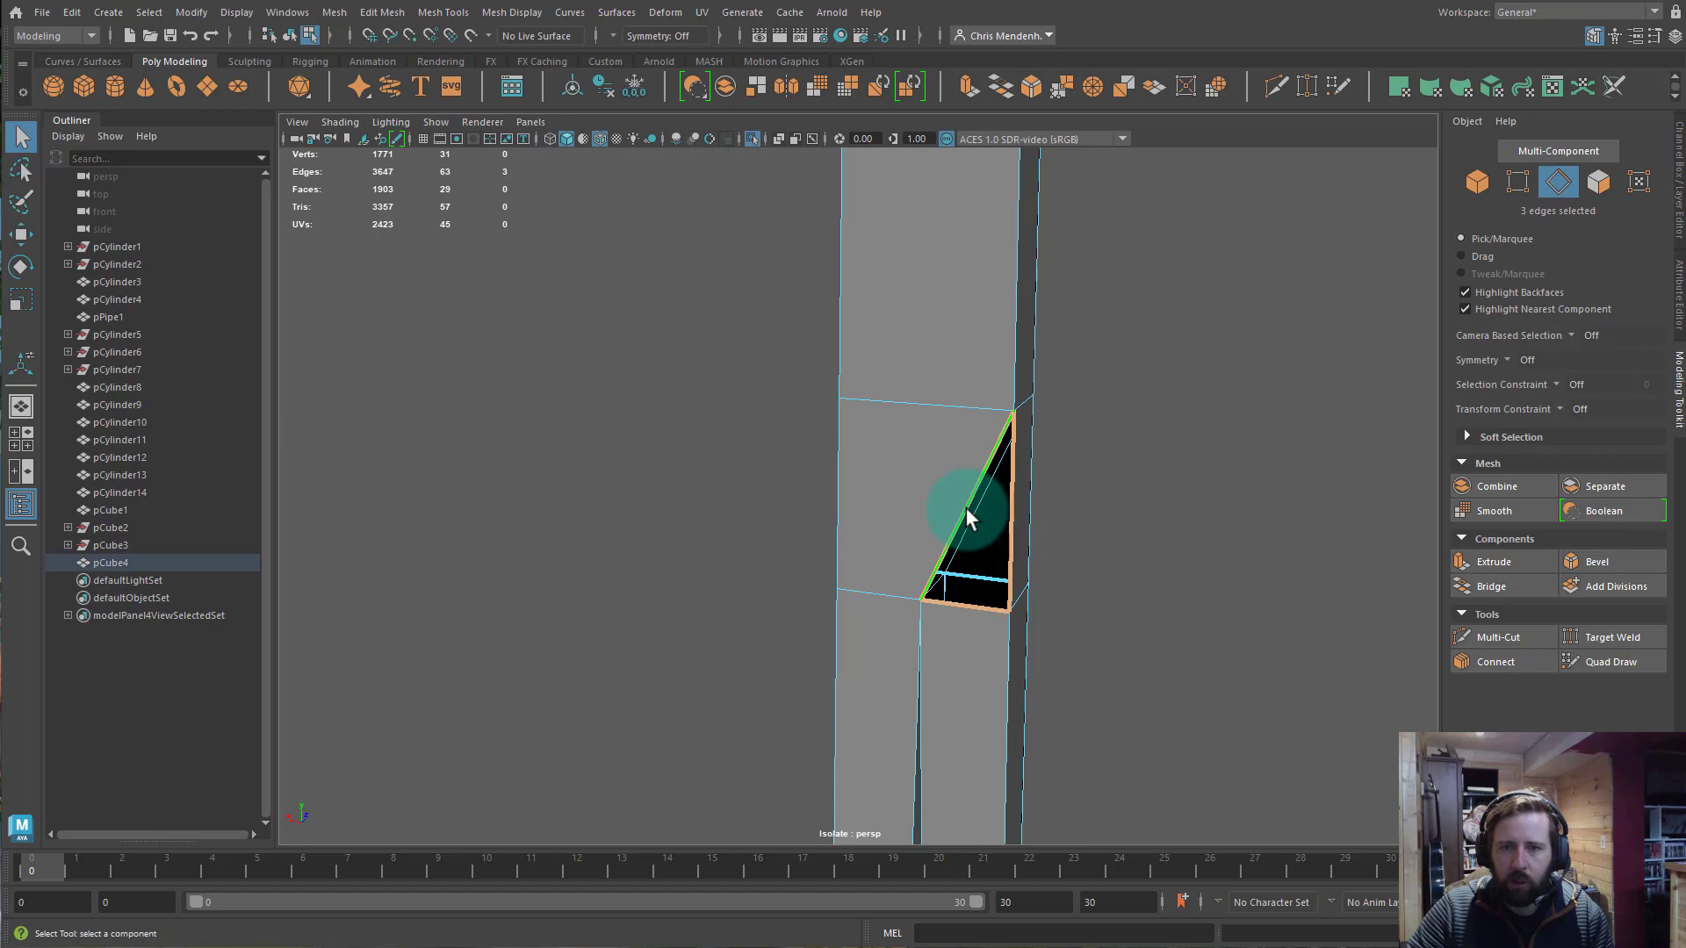
click(1494, 586)
Delete the four-sided and triangular faces directly above the split on the opposite side of the cord.
alt+drag(1285, 635, 941, 594)
alt+middle_drag(940, 595, 978, 549)
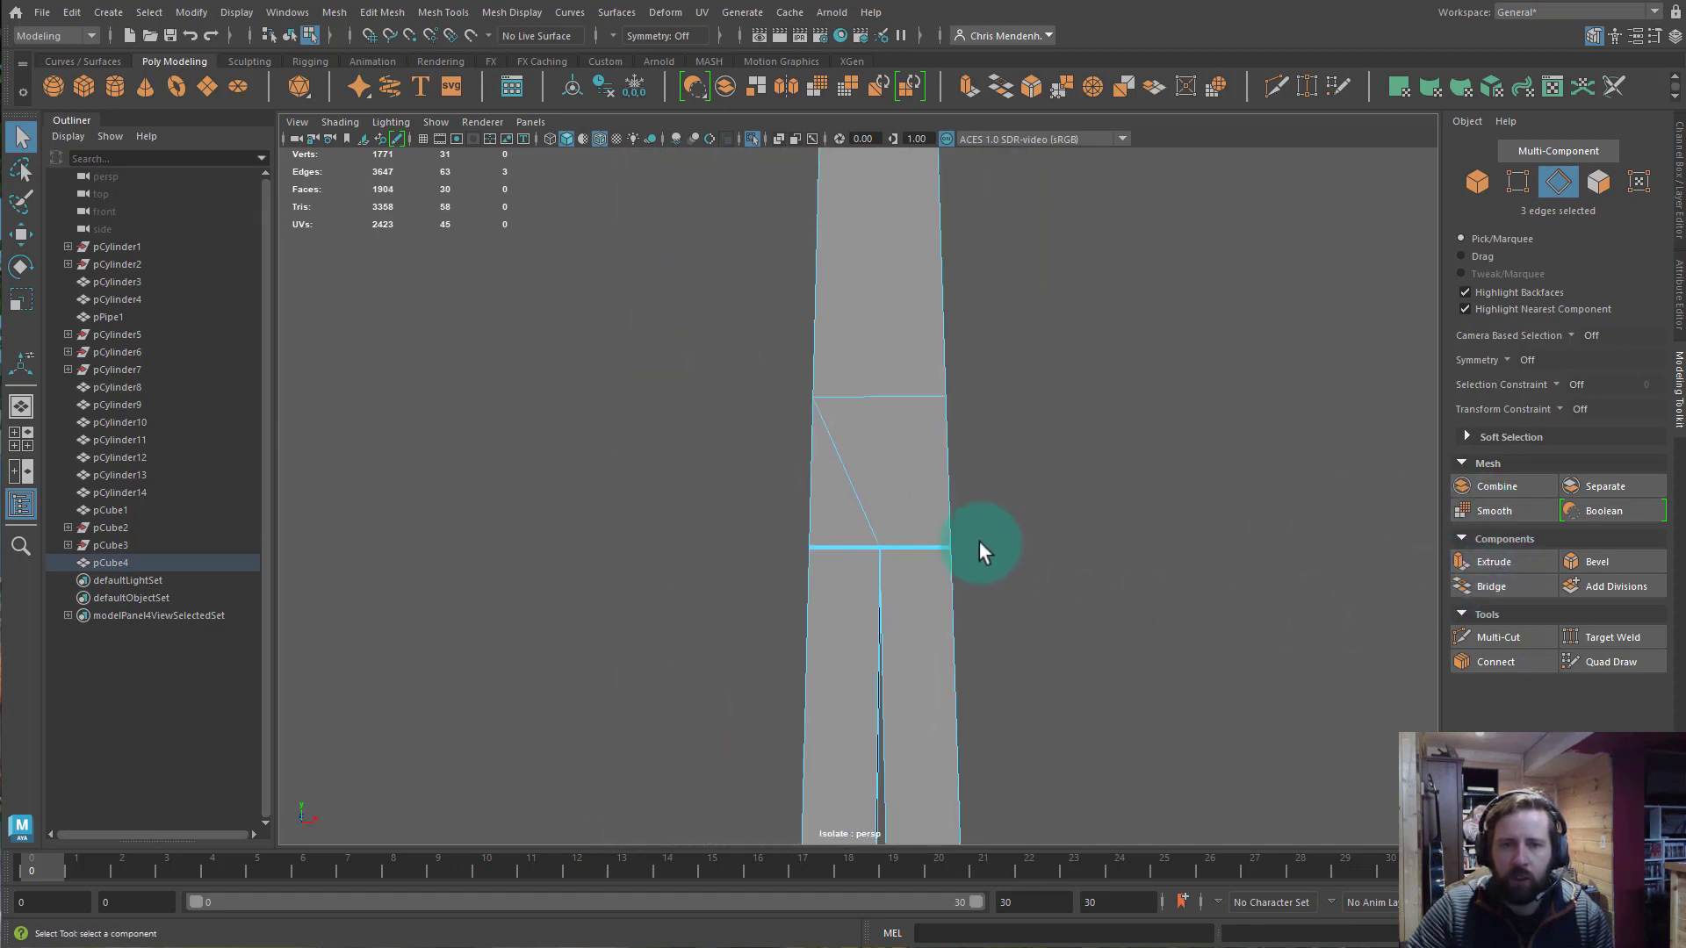
scroll(978, 547, up, 3)
right_drag(925, 398, 903, 451)
click(904, 452)
shift+click(832, 498)
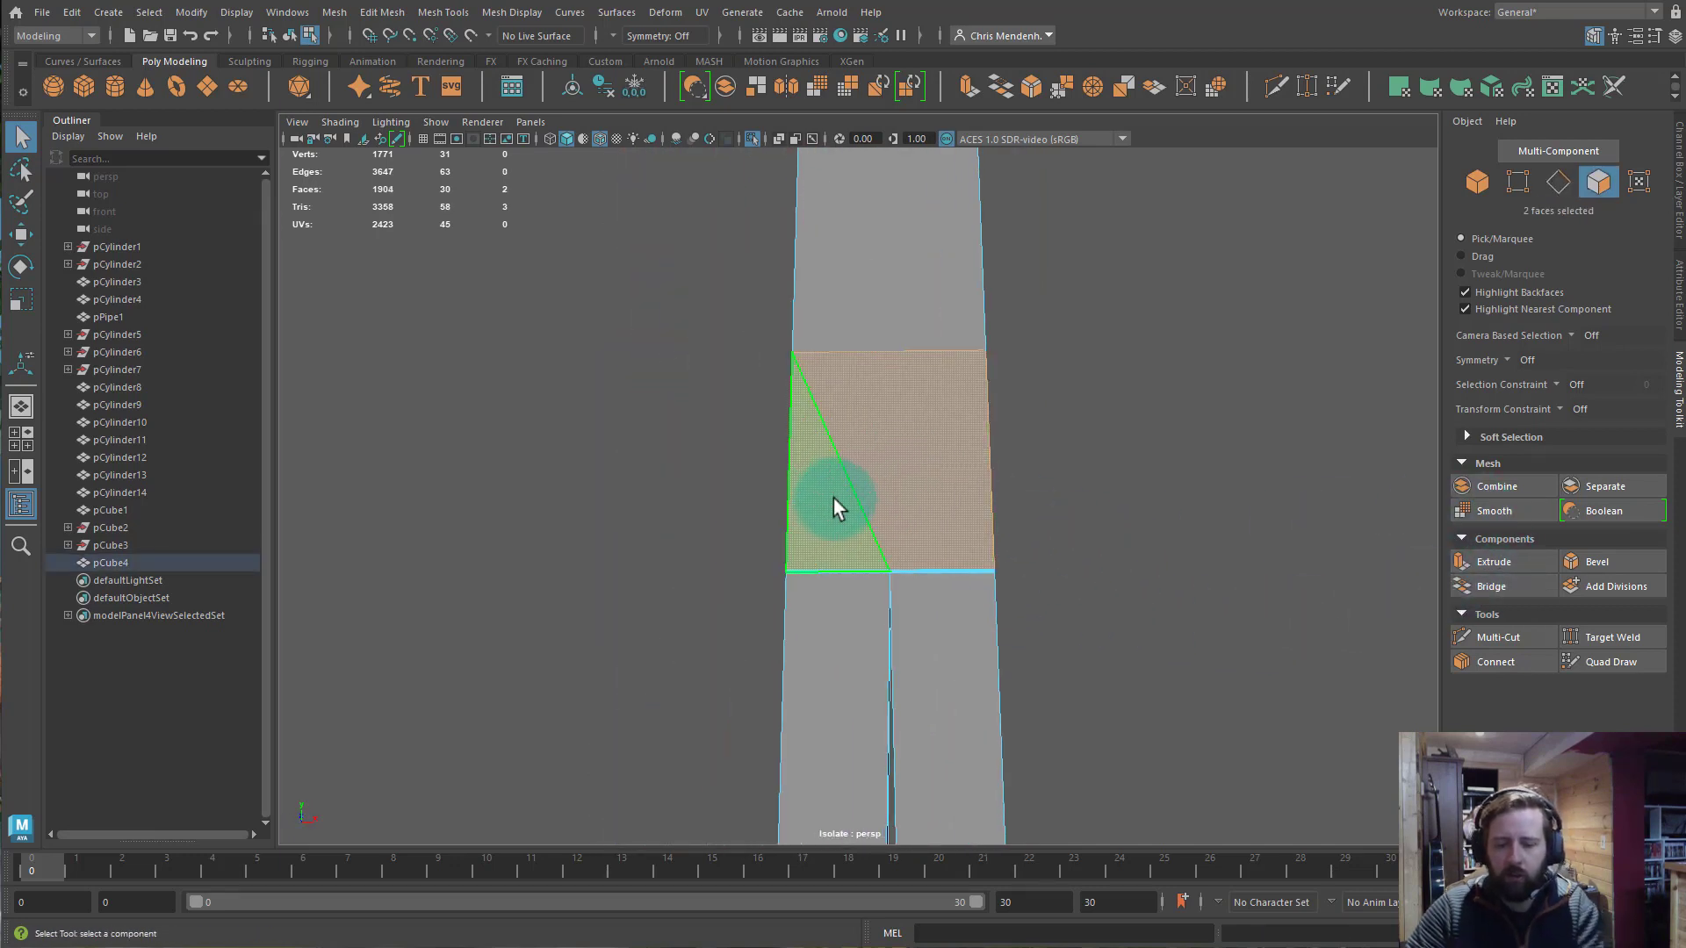
key(Delete)
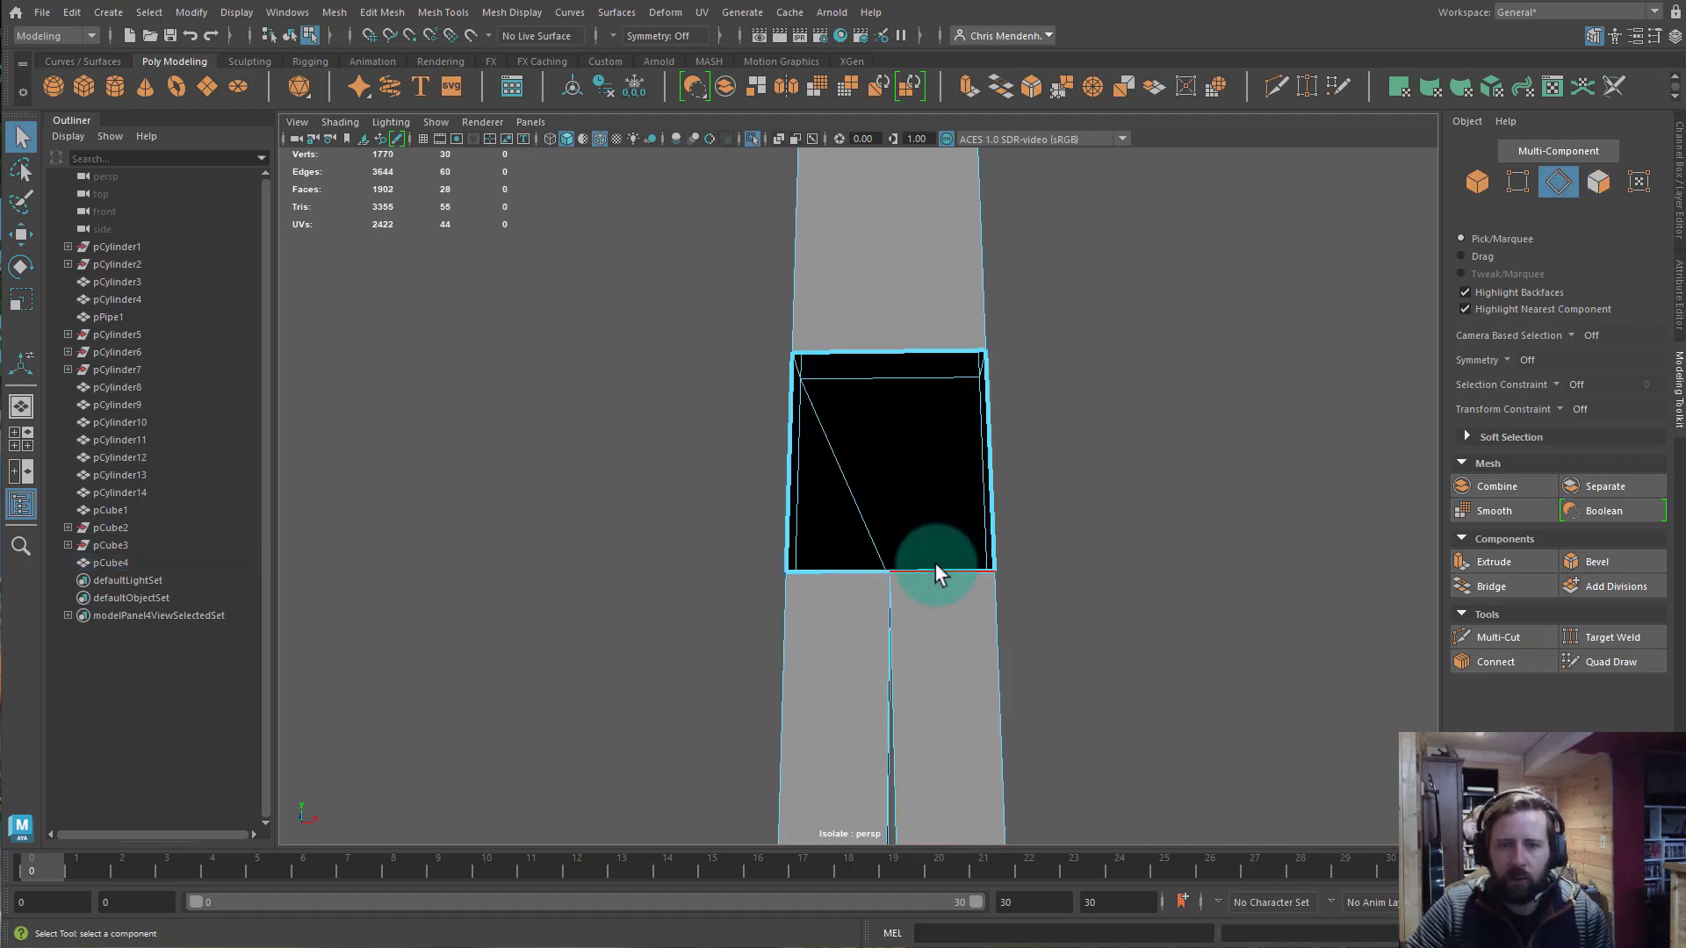
Bridge the opening's upper edge to one strand's top edge, and fill the remaining triangular gap with a second bridge.
click(935, 569)
shift+click(887, 345)
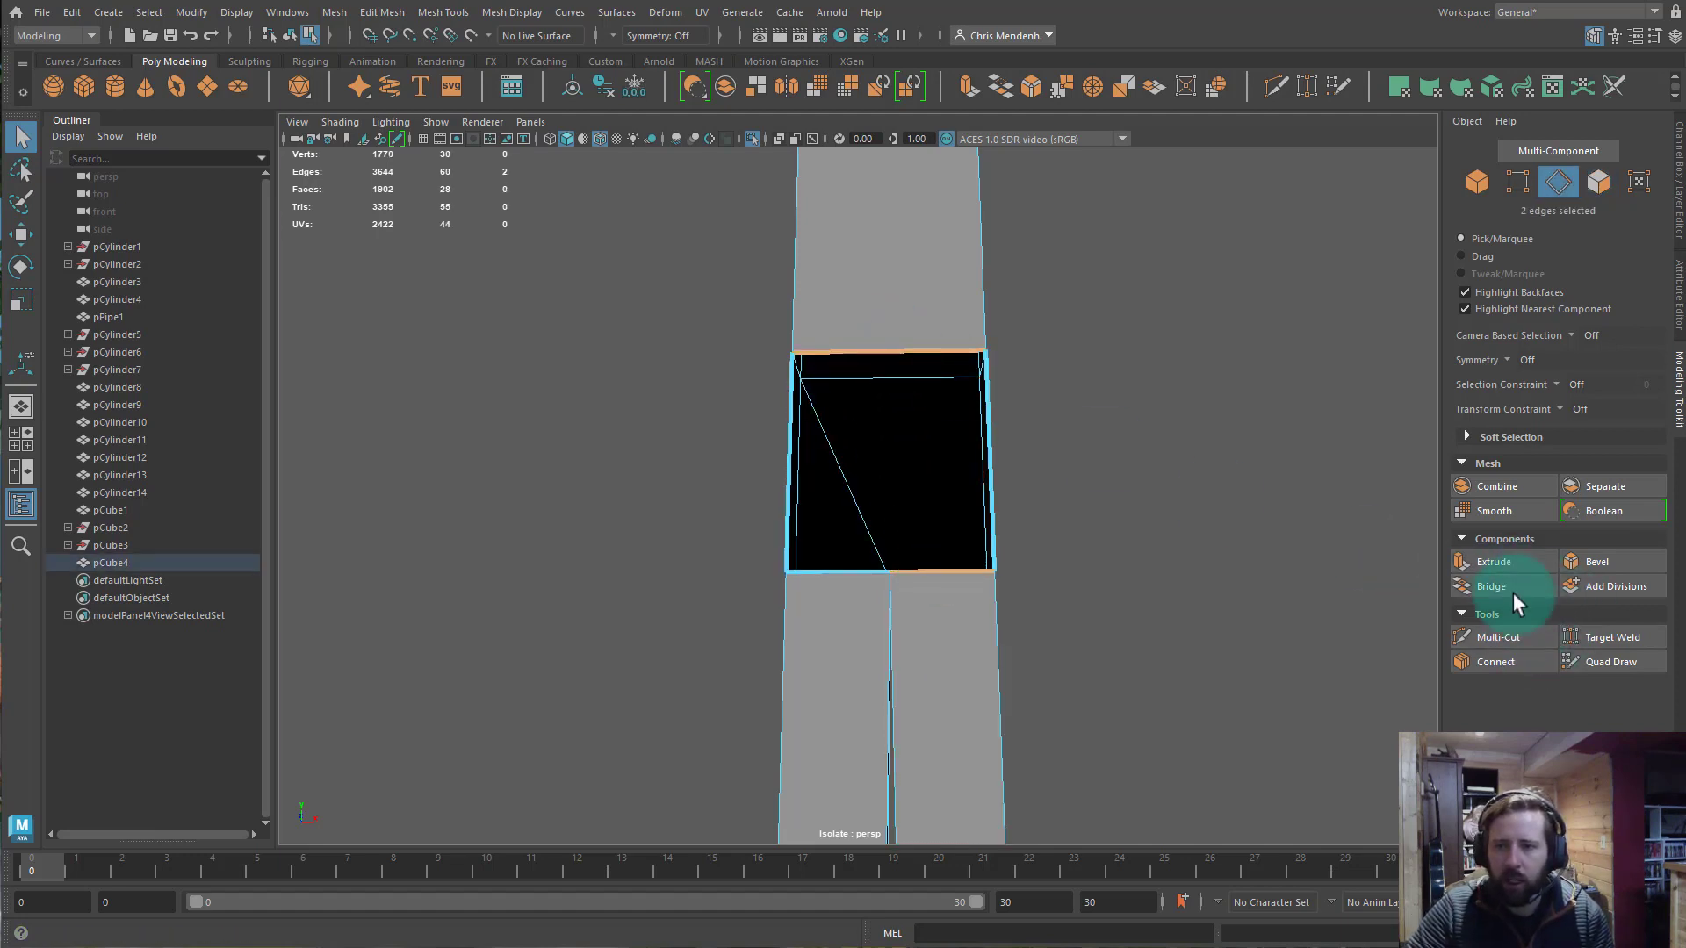
click(1513, 593)
double_click(863, 500)
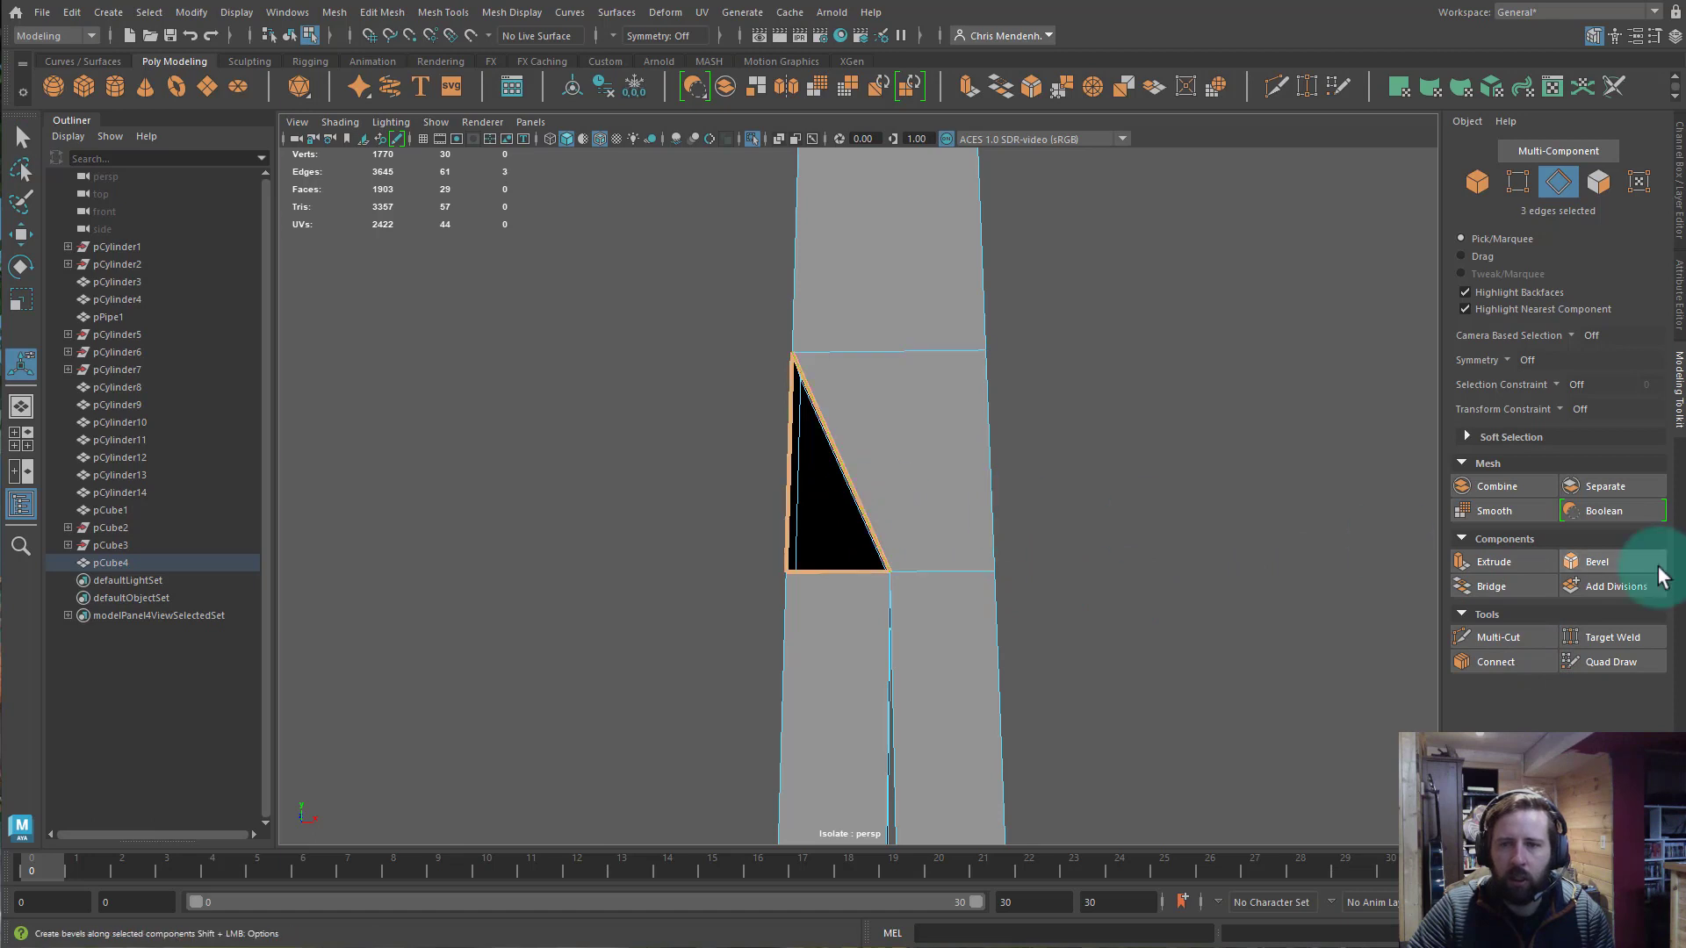
click(1492, 582)
Return the cord to object mode and leave isolation to show the whole wind chime.
alt+right_drag(1061, 554, 570, 386)
alt+middle_drag(974, 474, 962, 313)
alt+middle_drag(974, 457, 963, 308)
alt+middle_drag(1010, 457, 1024, 327)
alt+middle_drag(1084, 562, 1097, 399)
alt+drag(1096, 399, 979, 538)
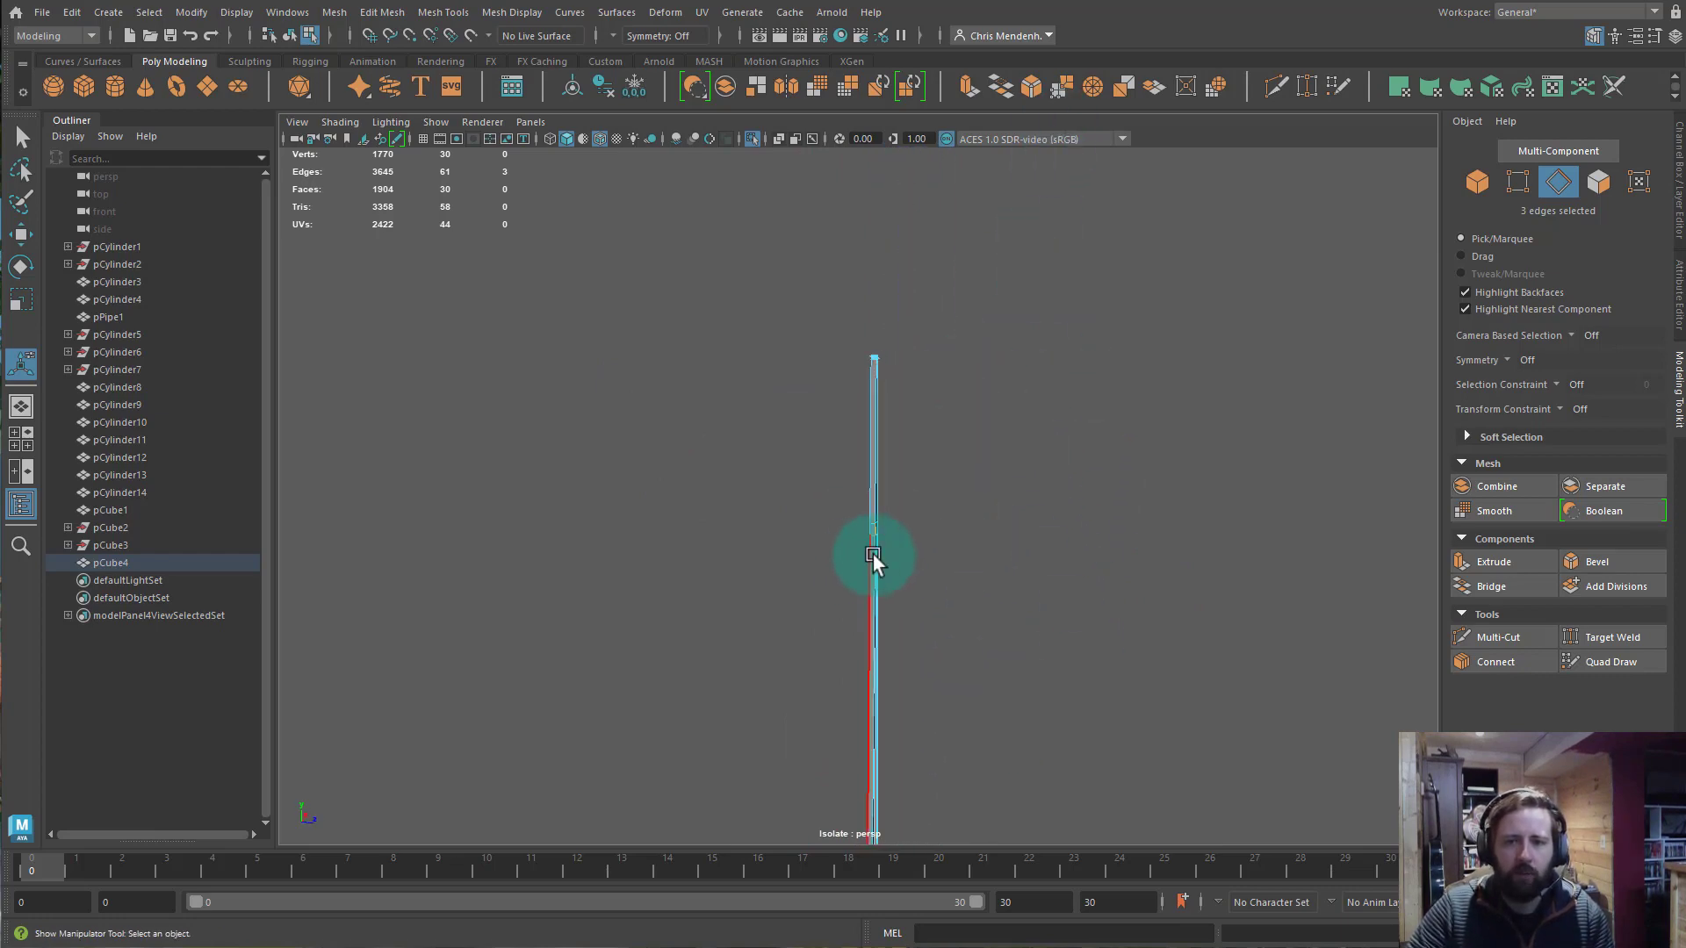
right_drag(876, 562, 901, 521)
key(q)
key(ctrl+1)
alt+drag(966, 509, 930, 354)
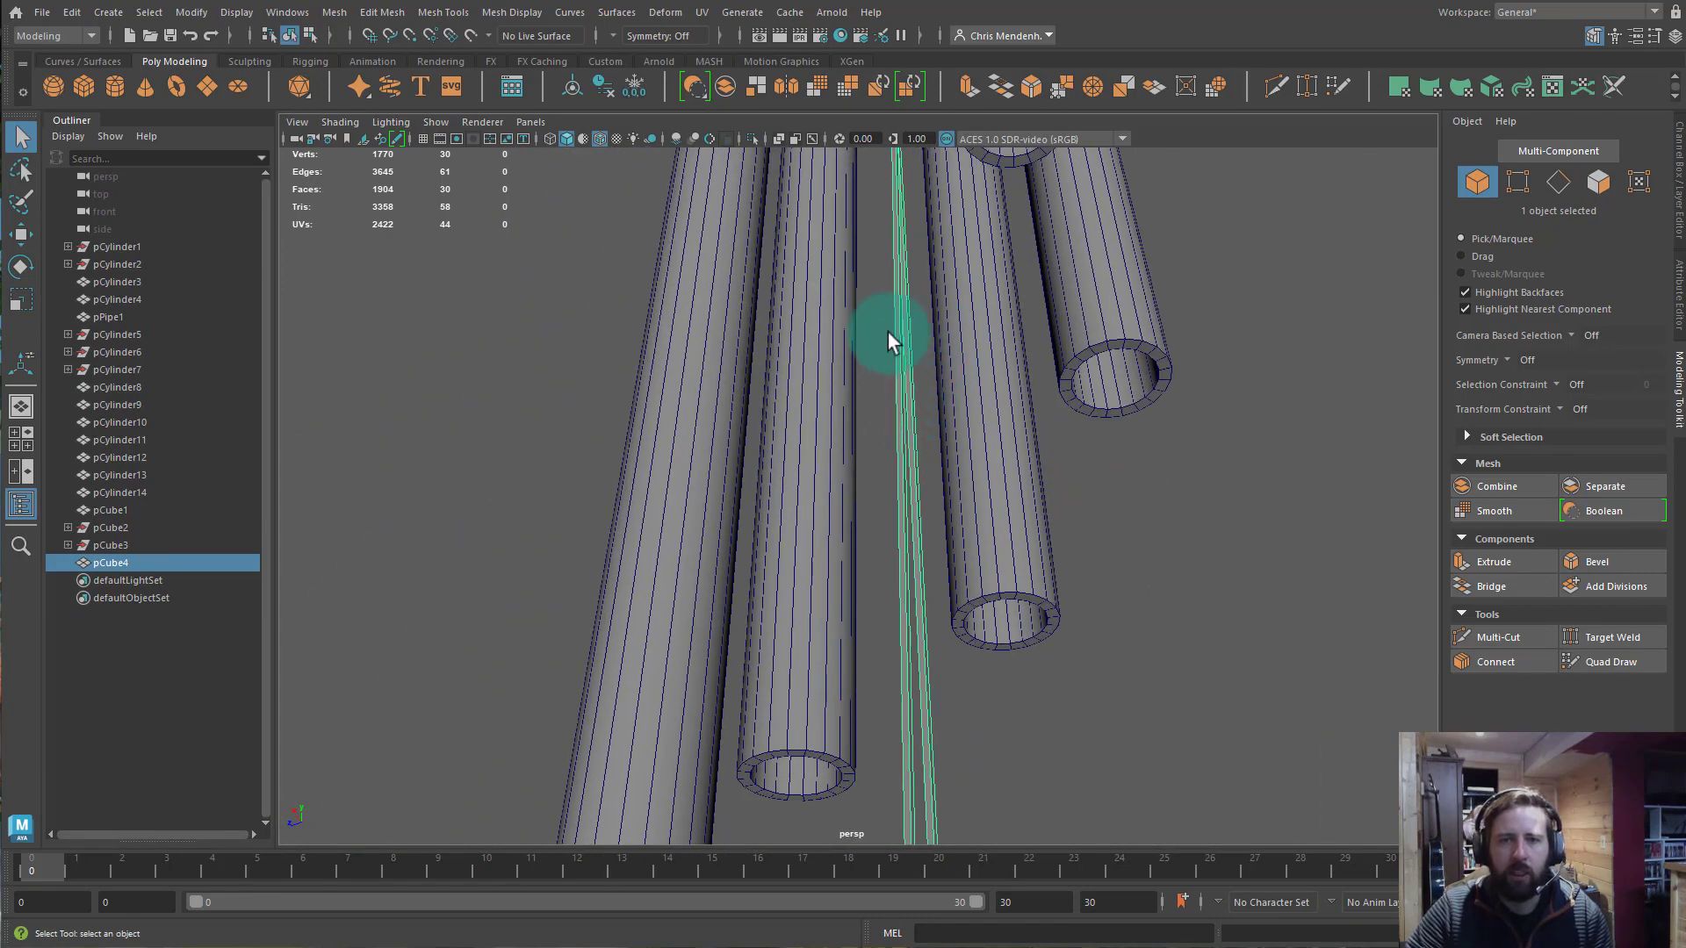
Apply Soften/Harden Edges to the sail cord and clear the selection.
click(509, 12)
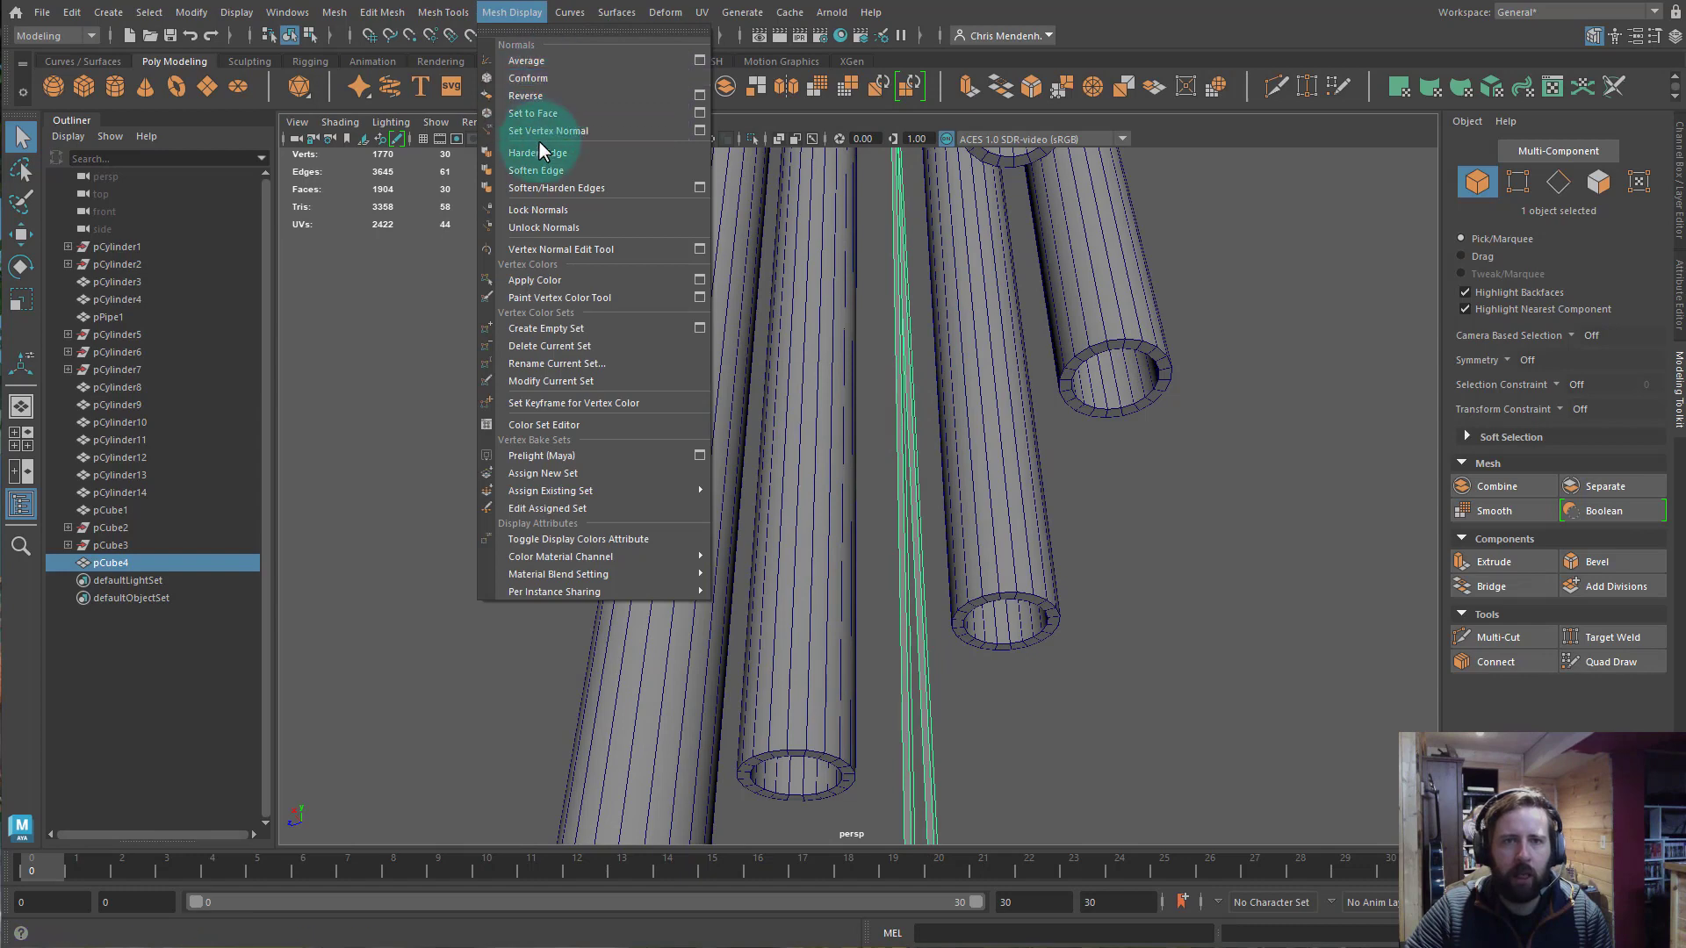
click(550, 187)
click(1225, 626)
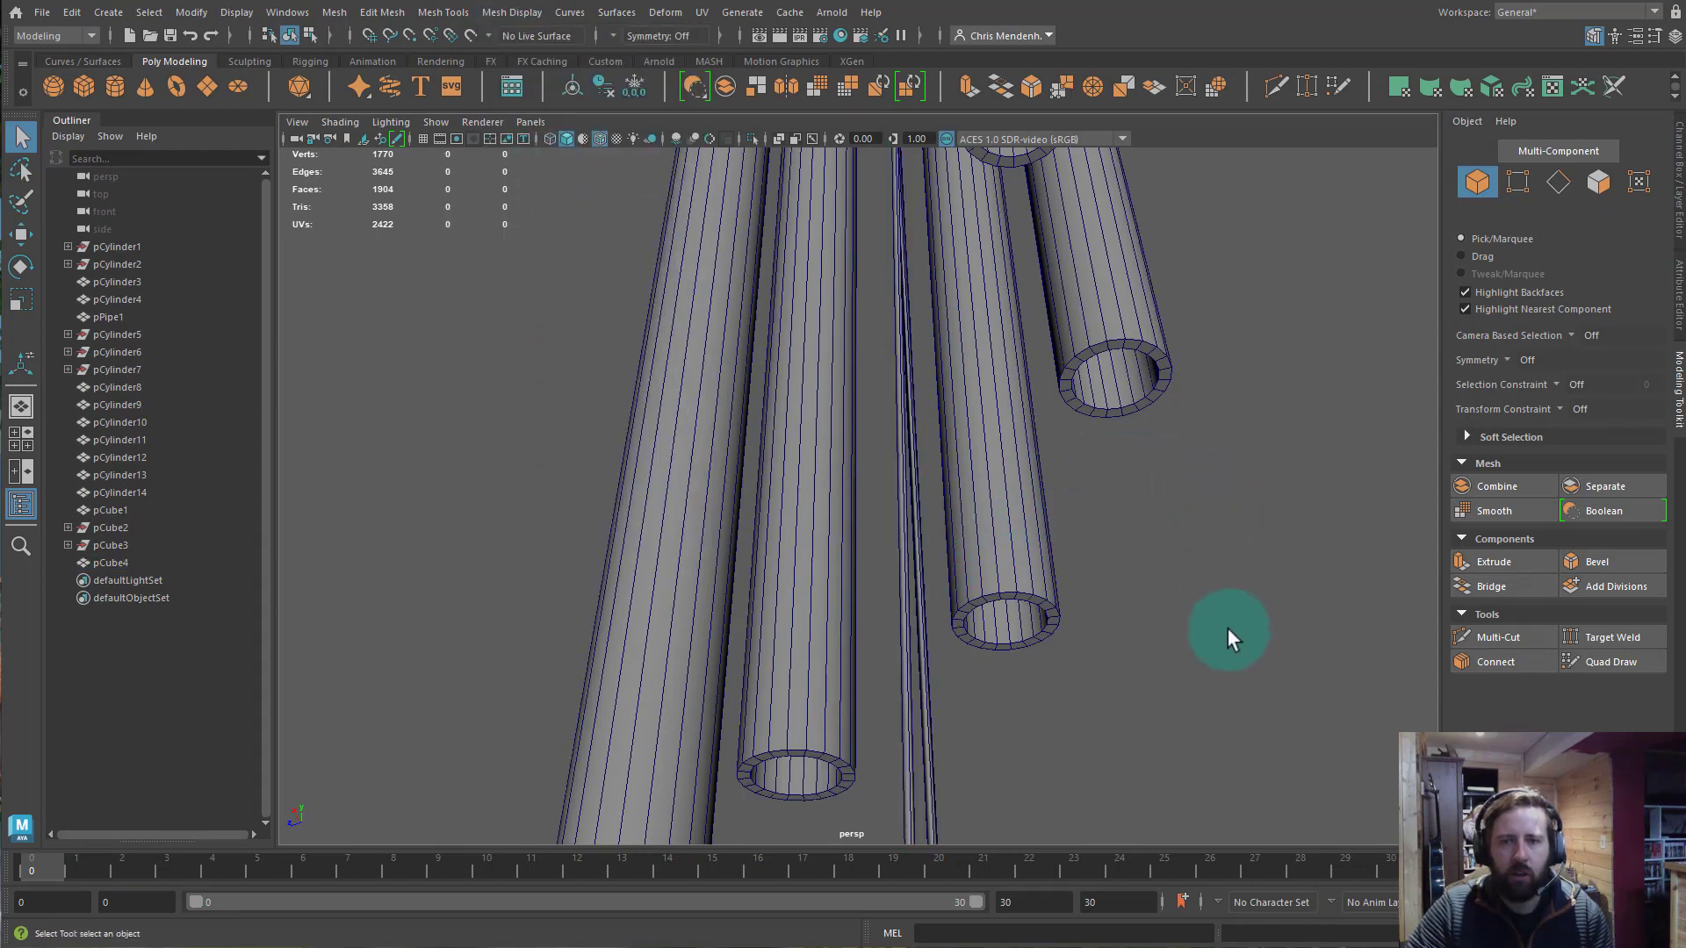
Examine the cord's shading below the striker disc with the wireframe overlay hidden, and restore the overlay.
alt+drag(1225, 626, 1202, 571)
alt+middle_drag(1203, 566, 1186, 487)
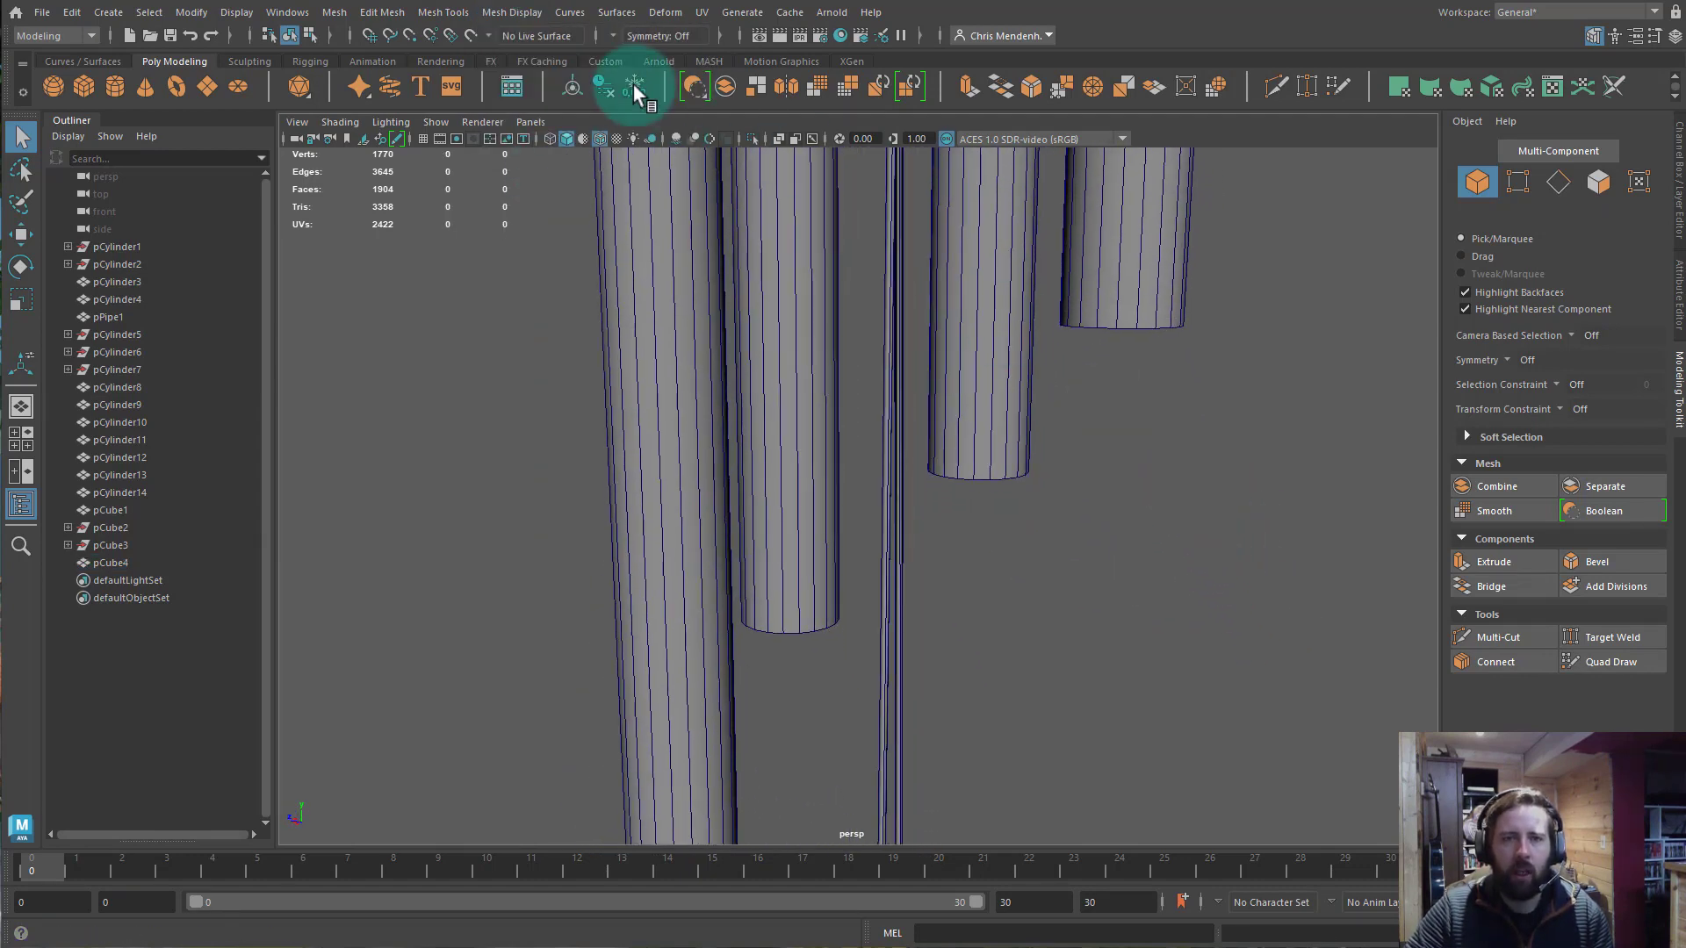
click(600, 138)
mouse_move(1260, 625)
alt+mouse_down()
mouse_move(1164, 561)
mouse_move(1082, 434)
mouse_move(659, 407)
mouse_move(1147, 403)
mouse_move(833, 398)
mouse_move(1035, 407)
mouse_move(885, 403)
mouse_move(960, 293)
alt+mouse_up()
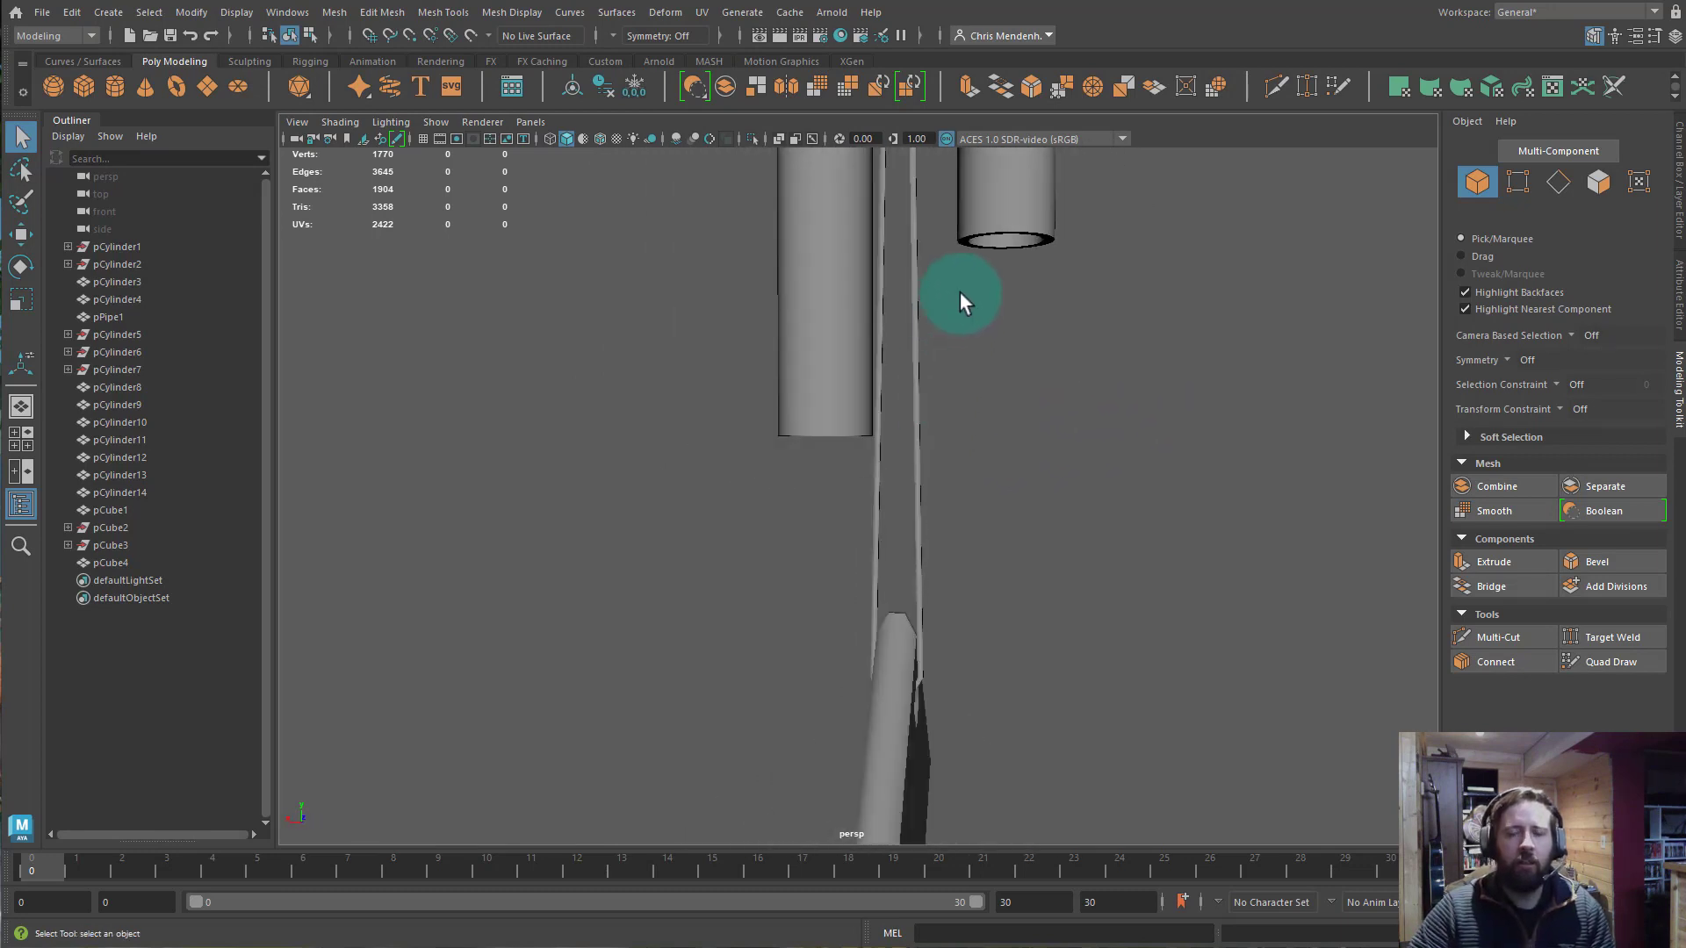
scroll(962, 421, up, 3)
alt+middle_drag(962, 421, 982, 702)
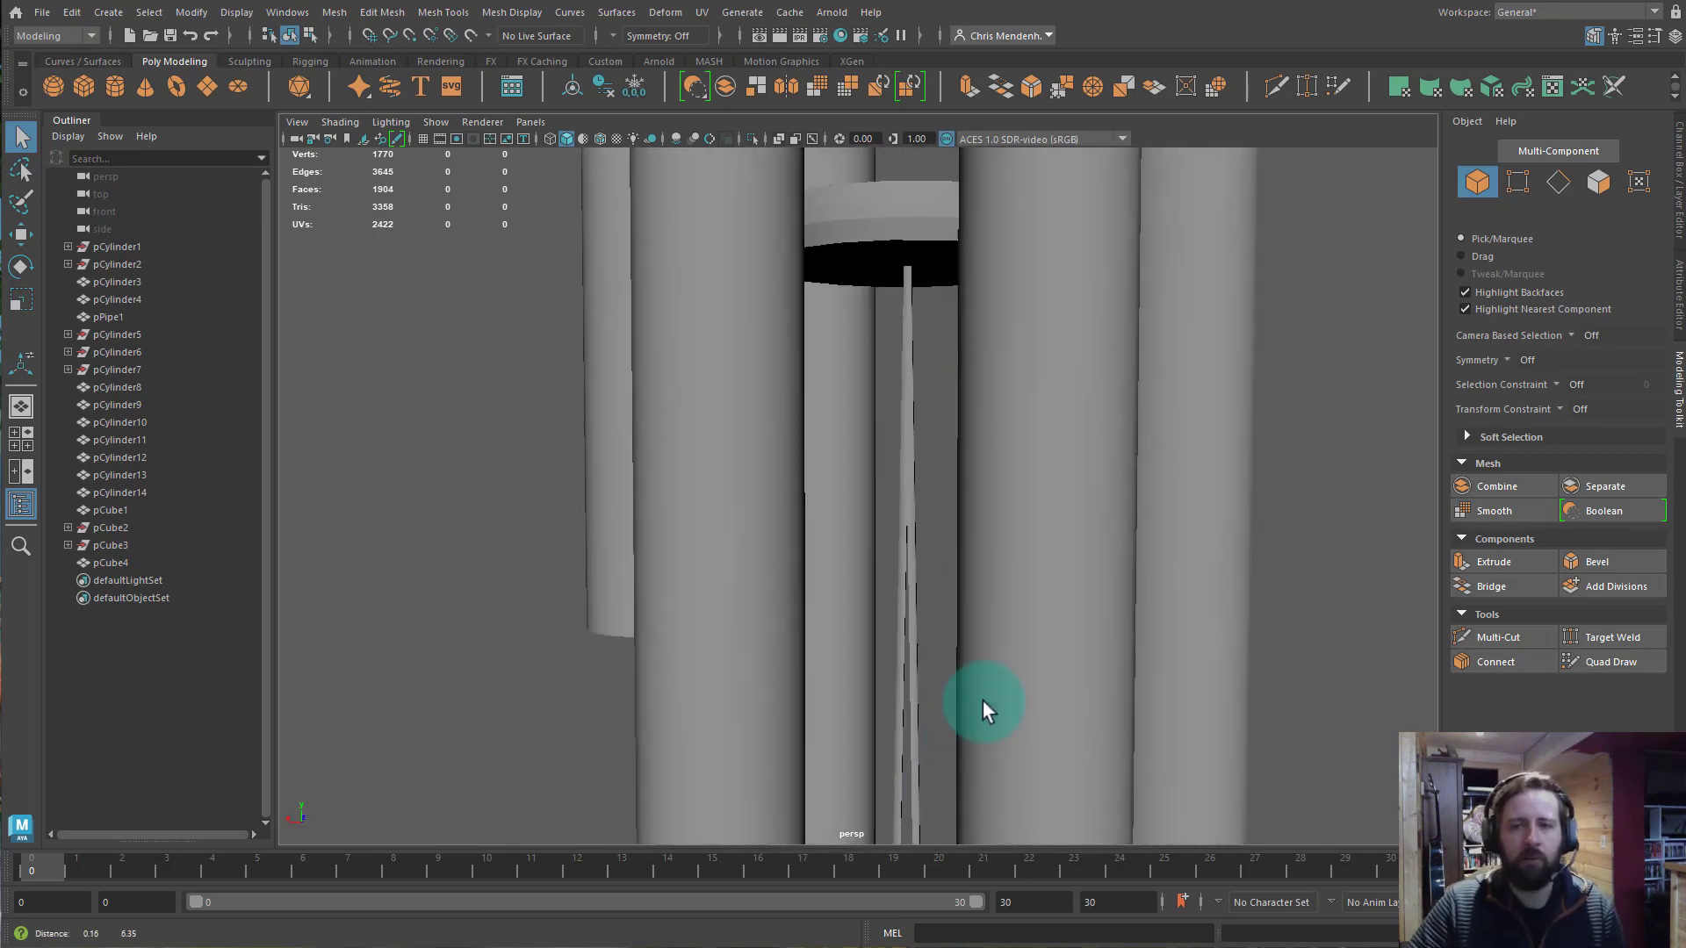
alt+right_drag(1070, 550, 941, 508)
alt+drag(941, 508, 893, 355)
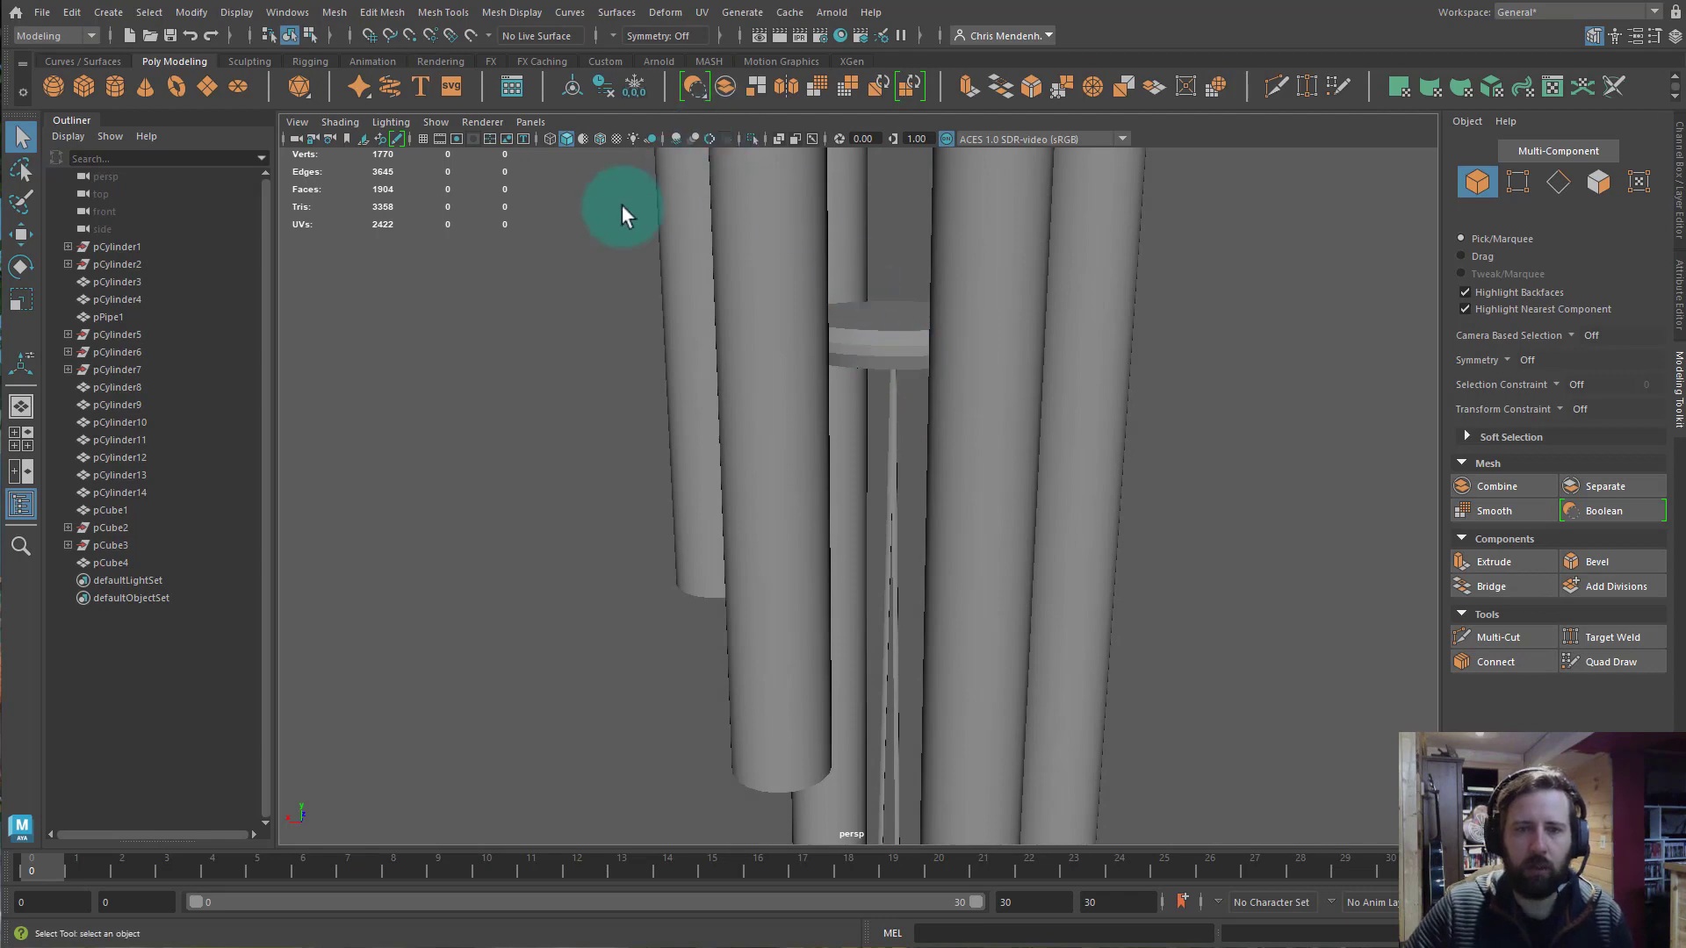
click(599, 139)
Select the sail cord below the striker disc and isolate it in the viewport.
mouse_move(808, 397)
alt+mouse_down()
mouse_move(823, 343)
mouse_move(780, 452)
alt+mouse_up()
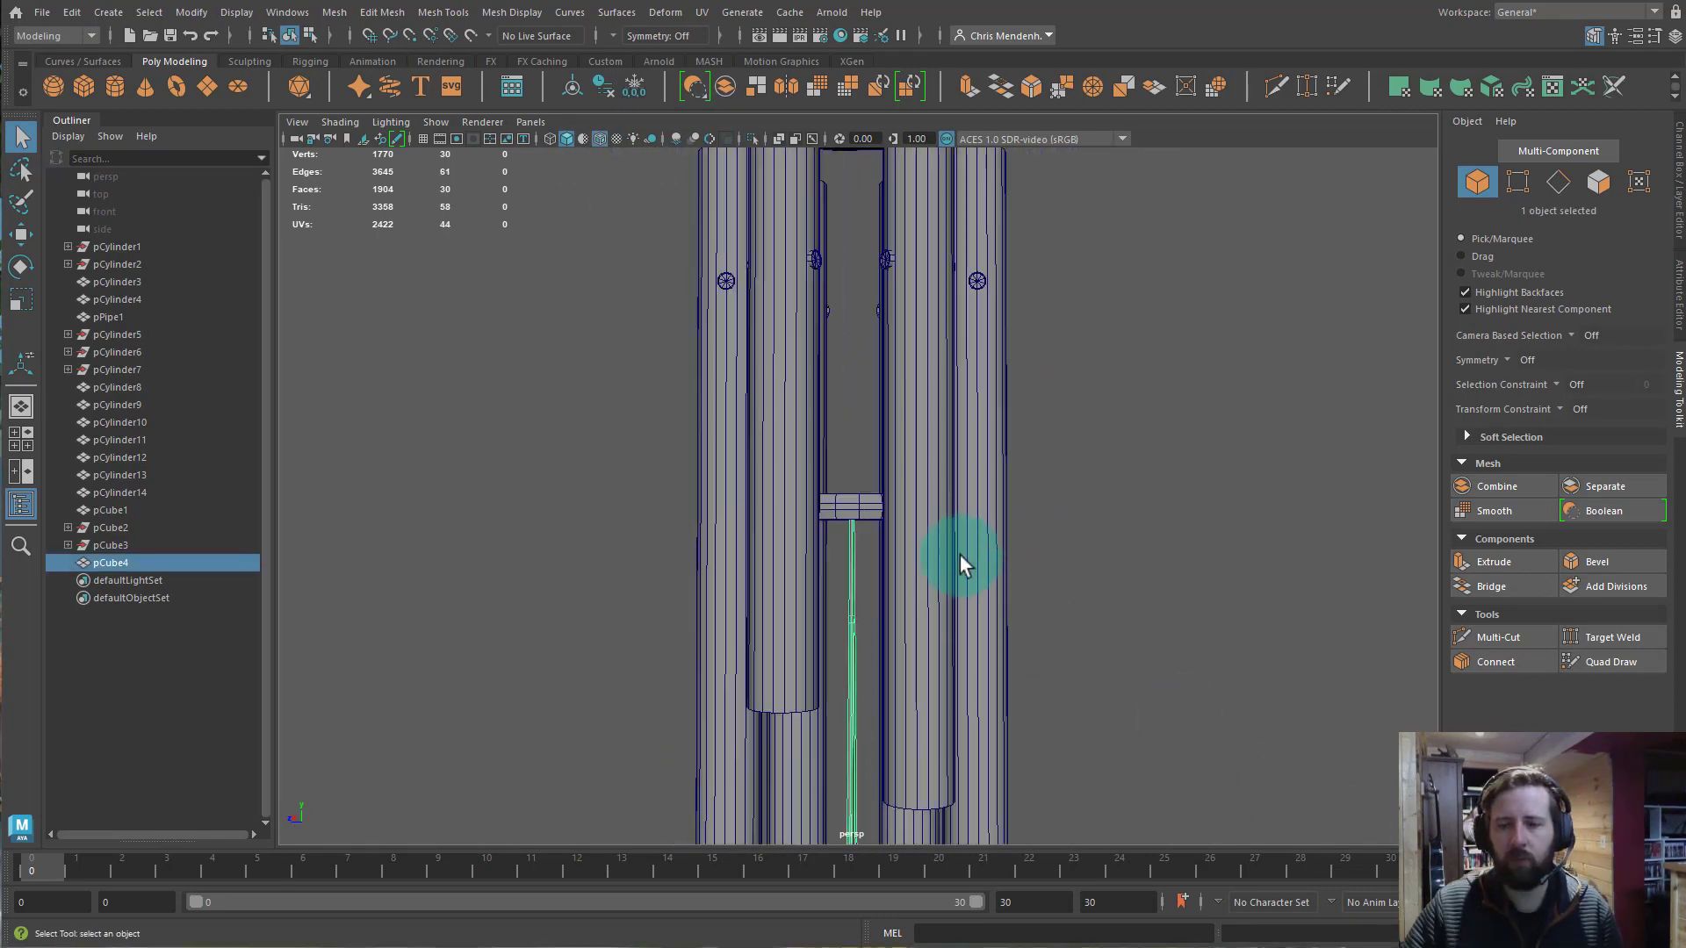
alt+drag(961, 555, 1033, 537)
alt+middle_drag(1032, 538, 1046, 418)
alt+drag(1047, 418, 907, 504)
key(ctrl+1)
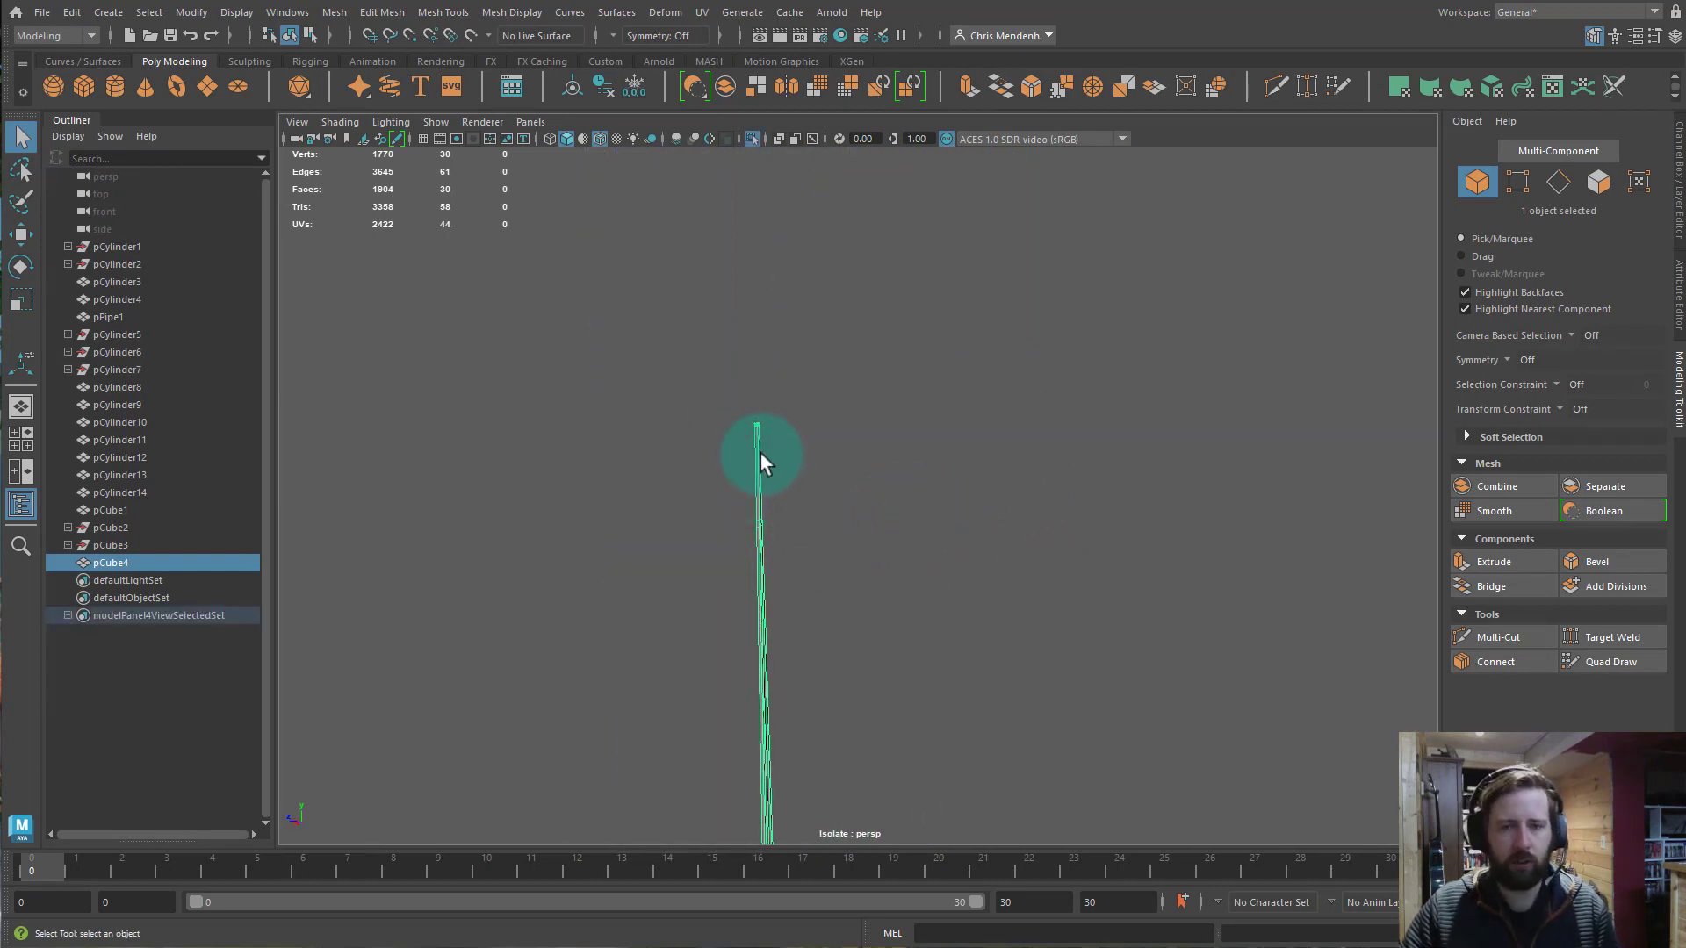
Cap the cord's open upper end by bridging two opposite border edges.
alt+drag(829, 606, 1041, 604)
alt+middle_drag(1042, 605, 1044, 621)
alt+middle_drag(908, 220, 916, 525)
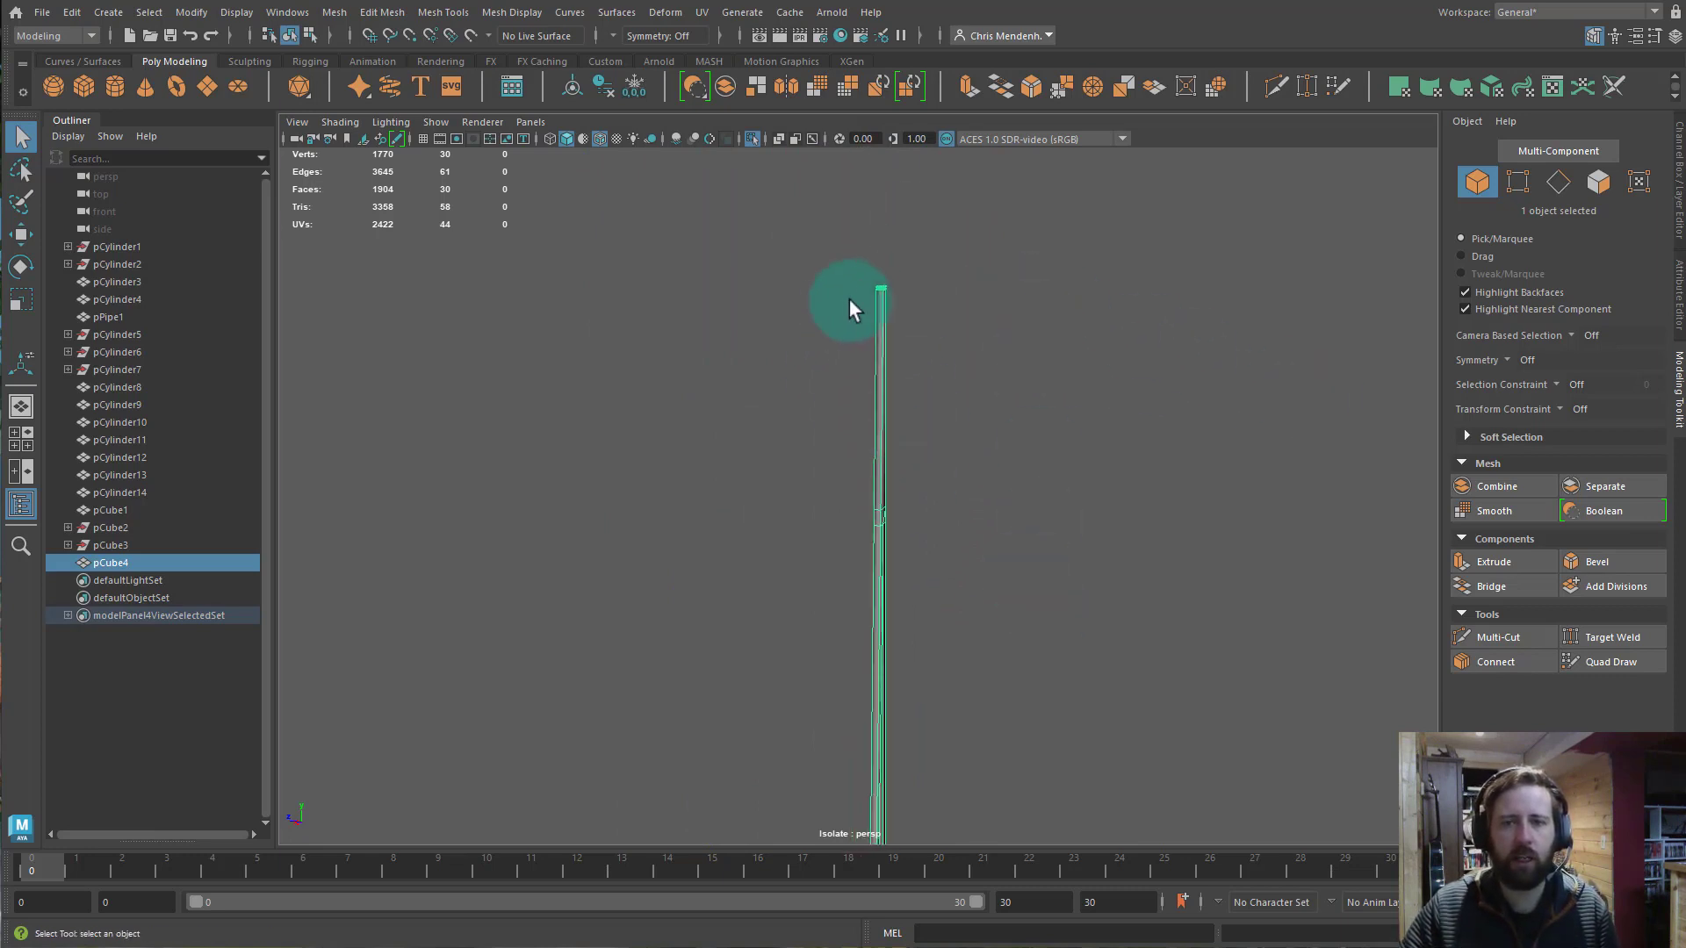
right_drag(872, 265, 790, 264)
drag(786, 251, 1034, 331)
key(f)
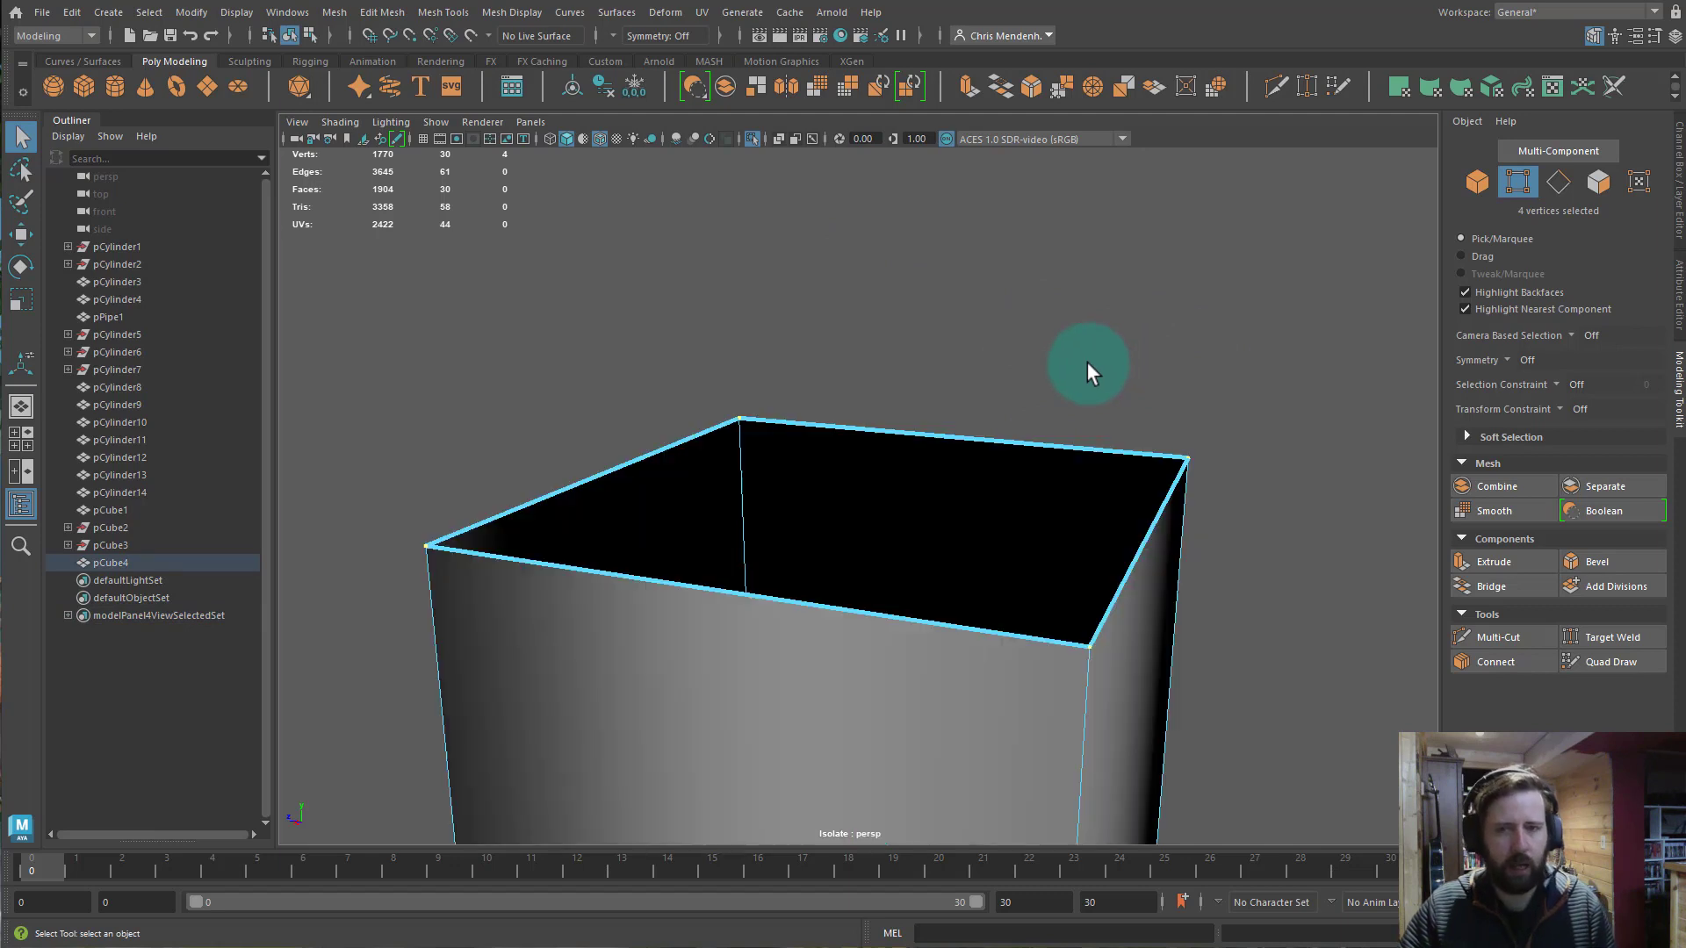
alt+drag(1064, 468, 1135, 481)
alt+right_drag(1135, 479, 919, 473)
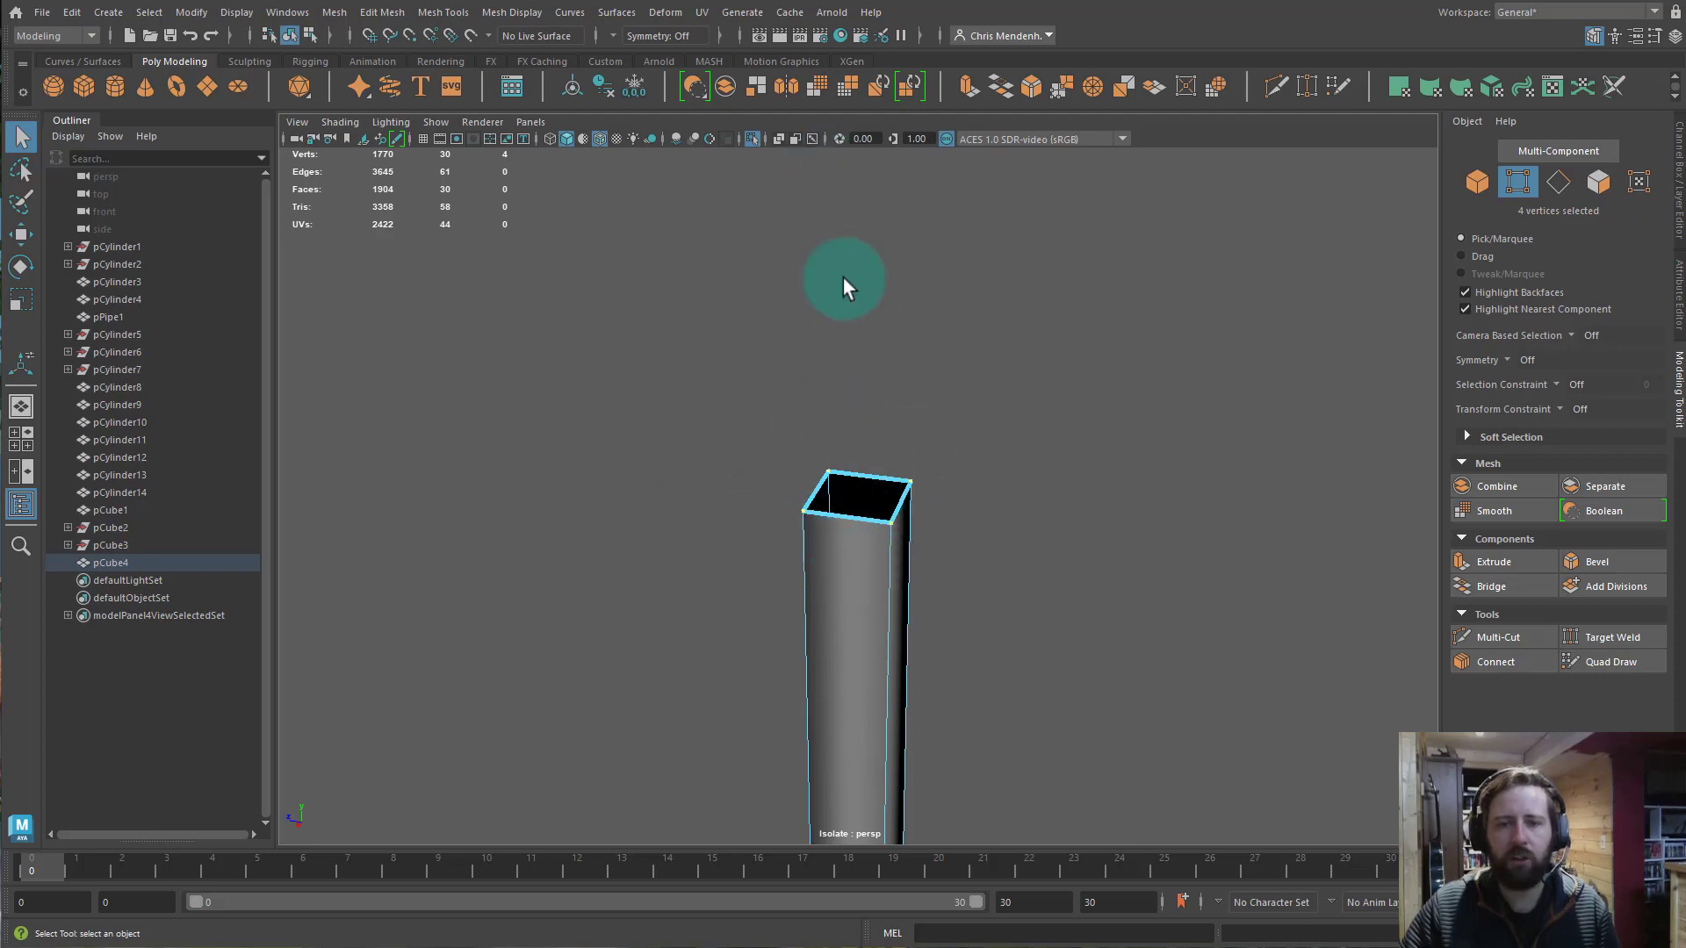
click(867, 480)
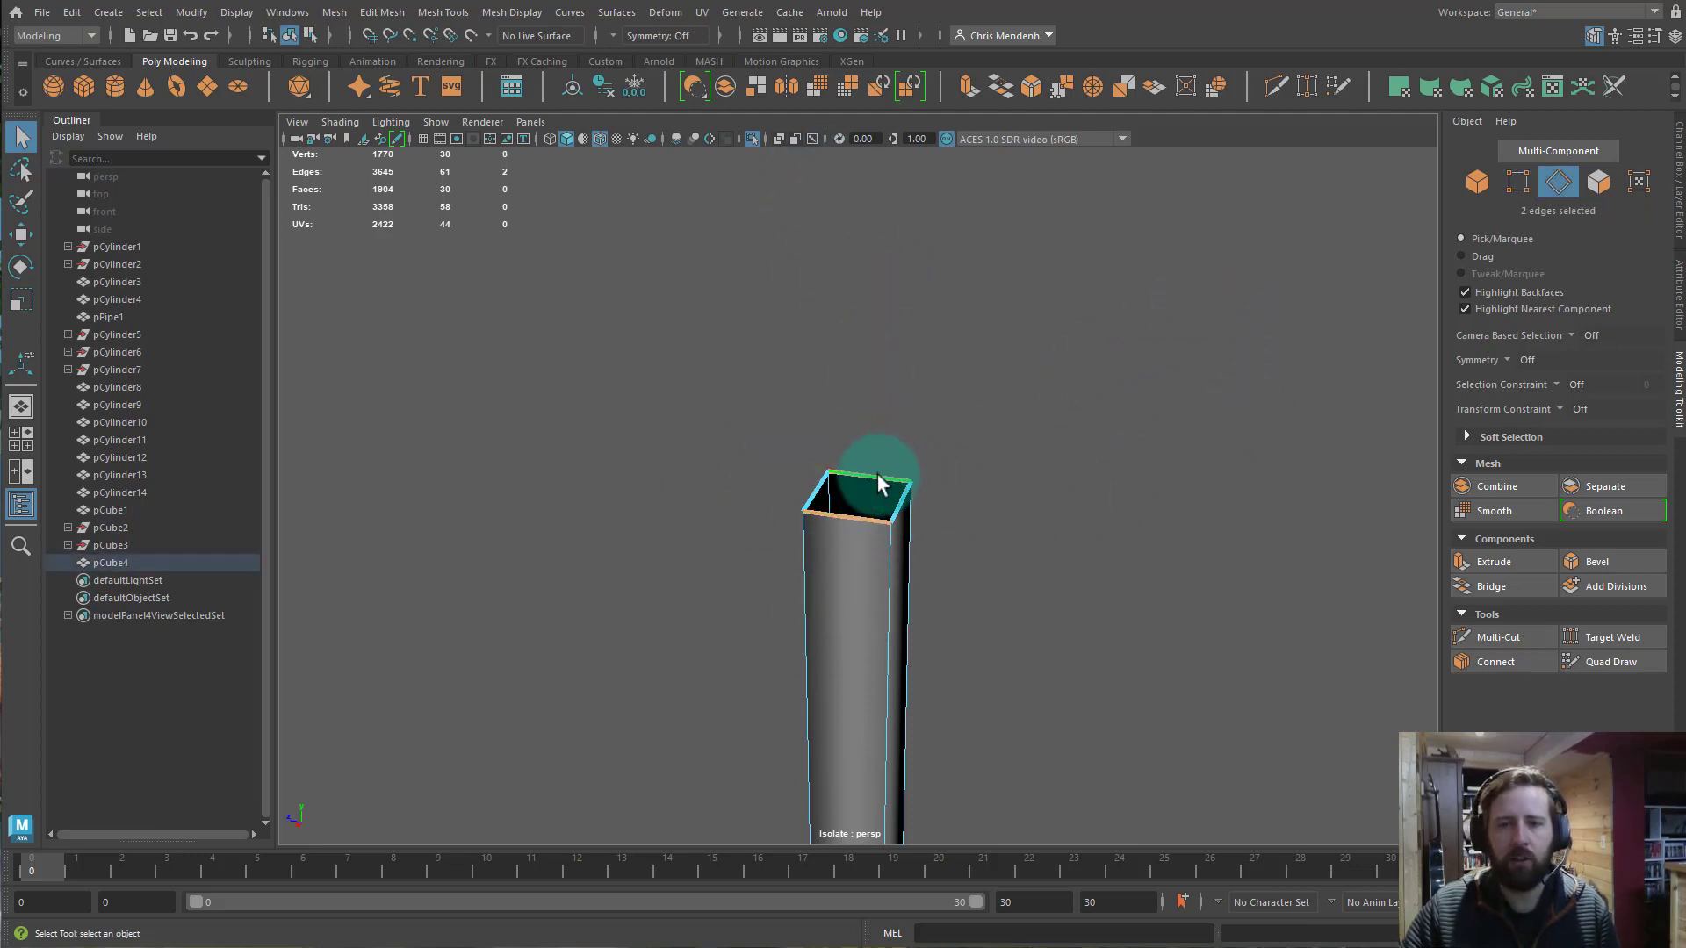
click(1491, 586)
Extract the new cap face from the cord's upper end.
click(842, 500)
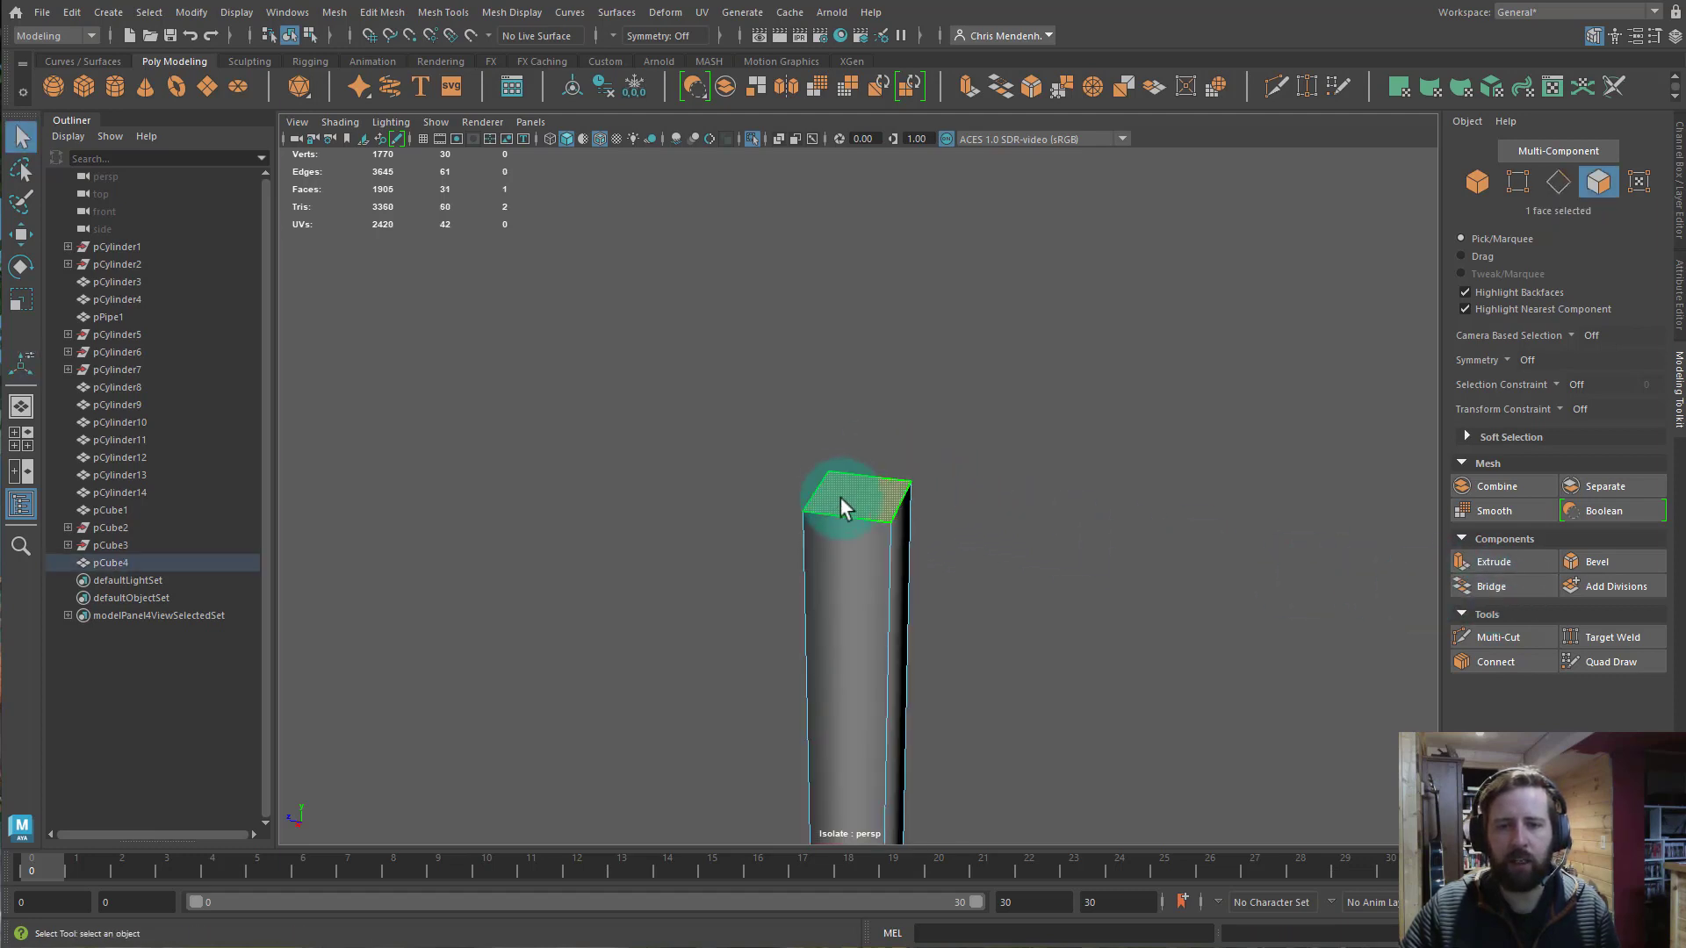
alt+drag(864, 527, 970, 532)
alt+drag(1017, 542, 888, 508)
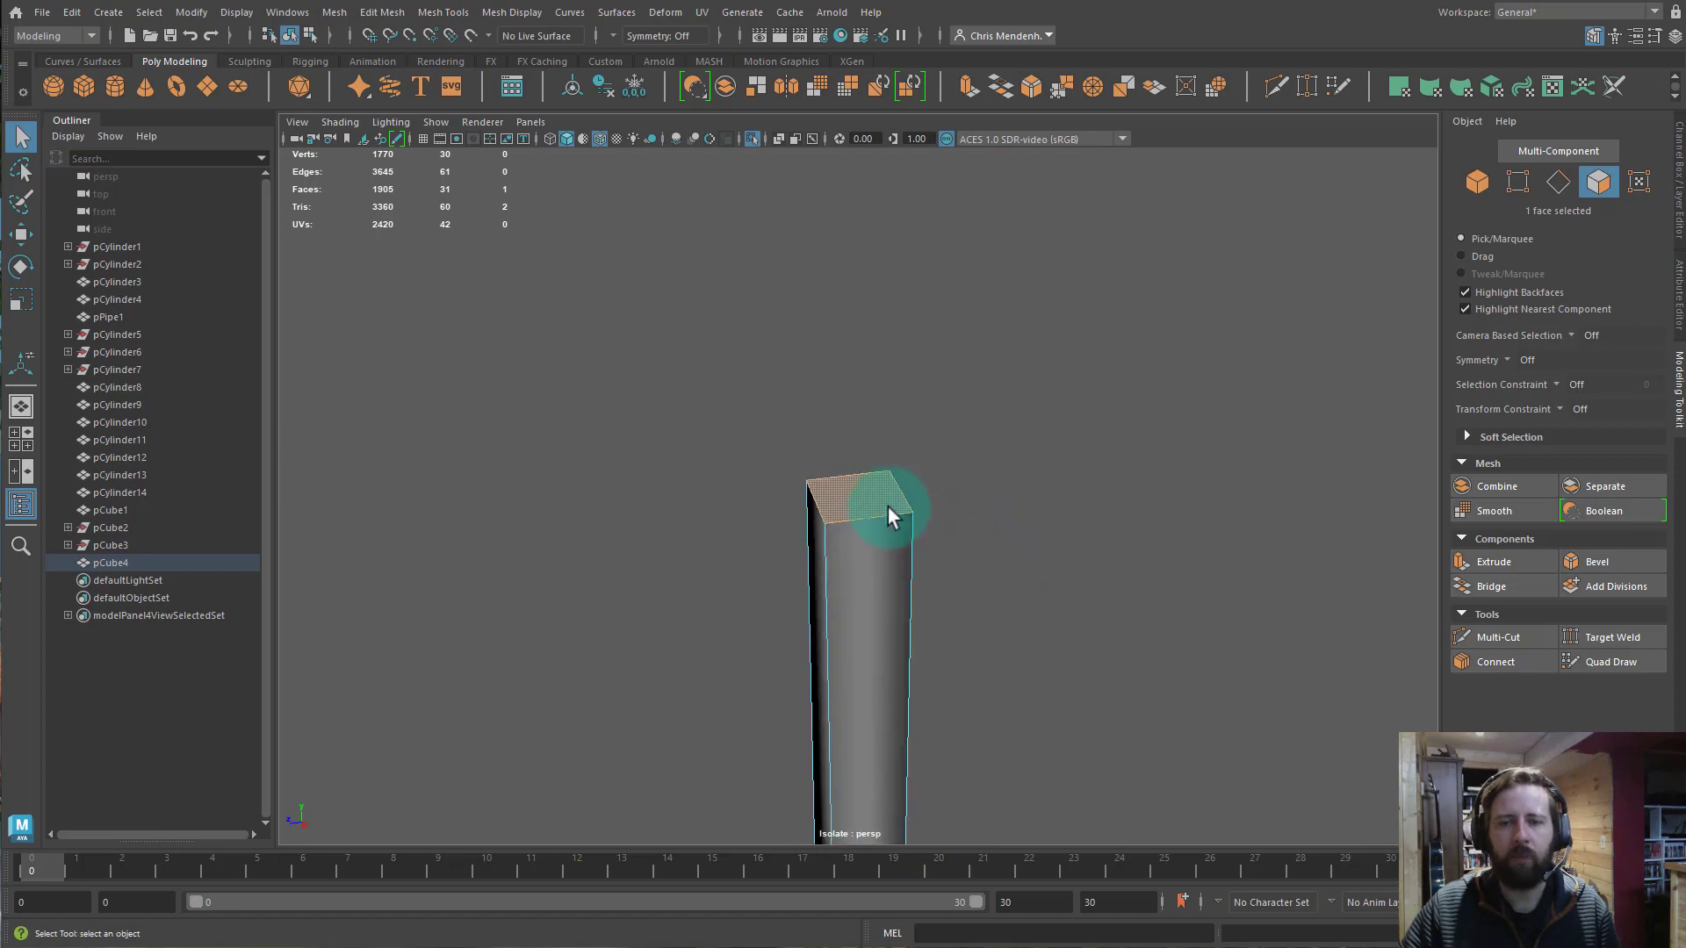
click(372, 15)
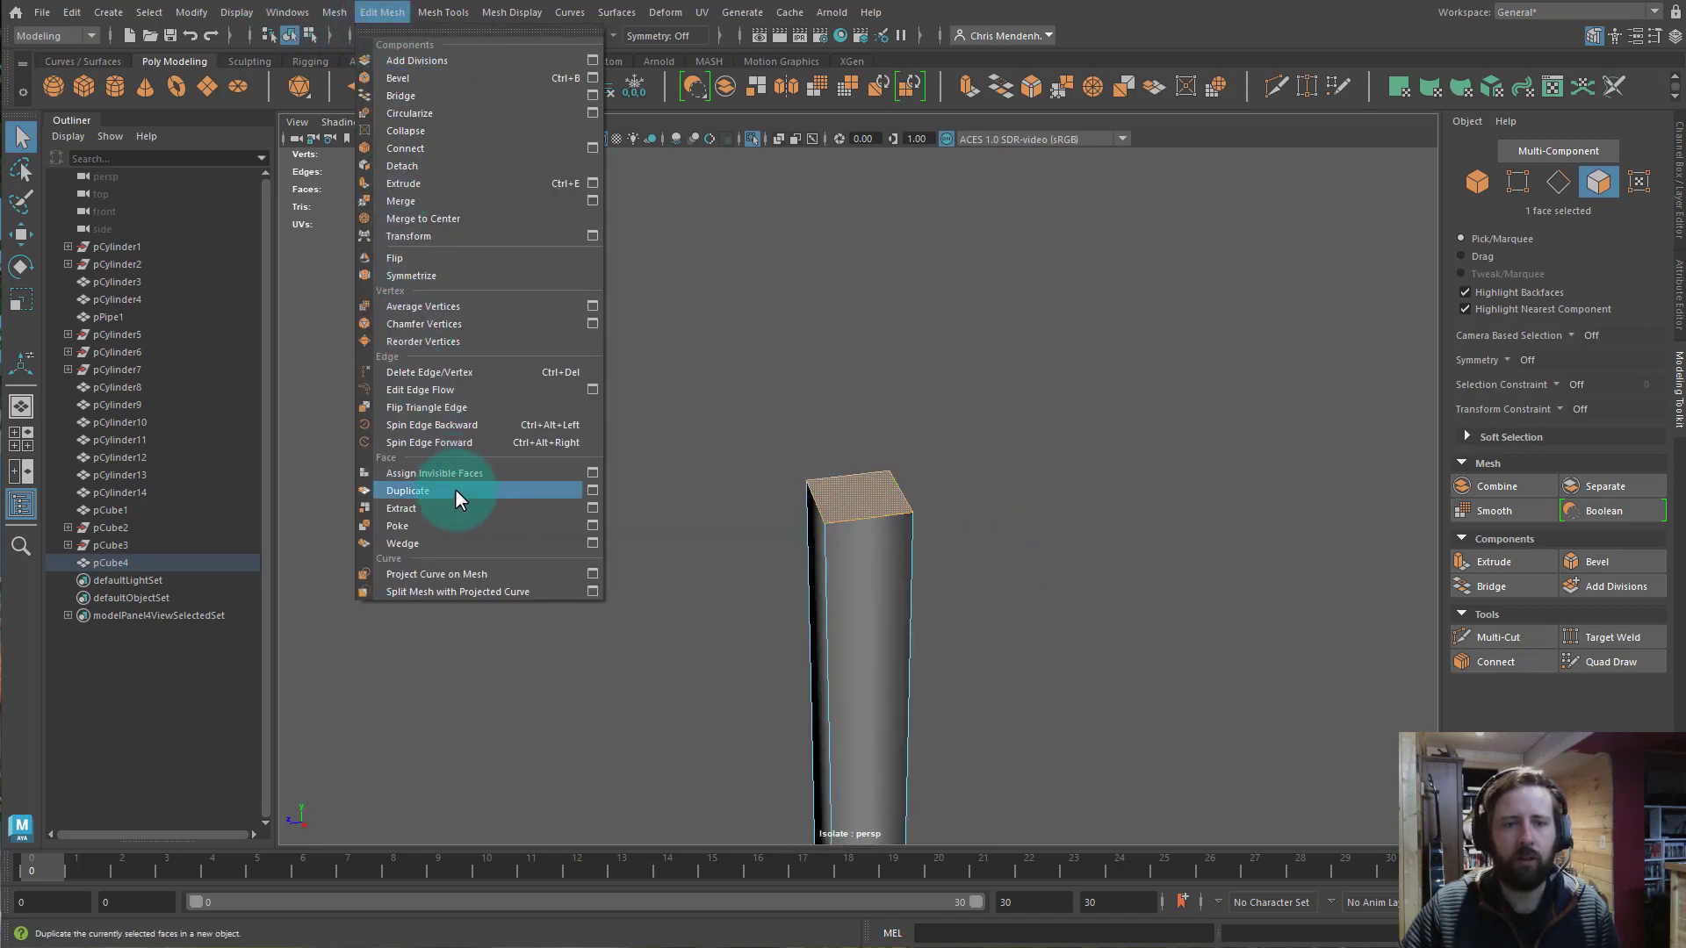
click(407, 509)
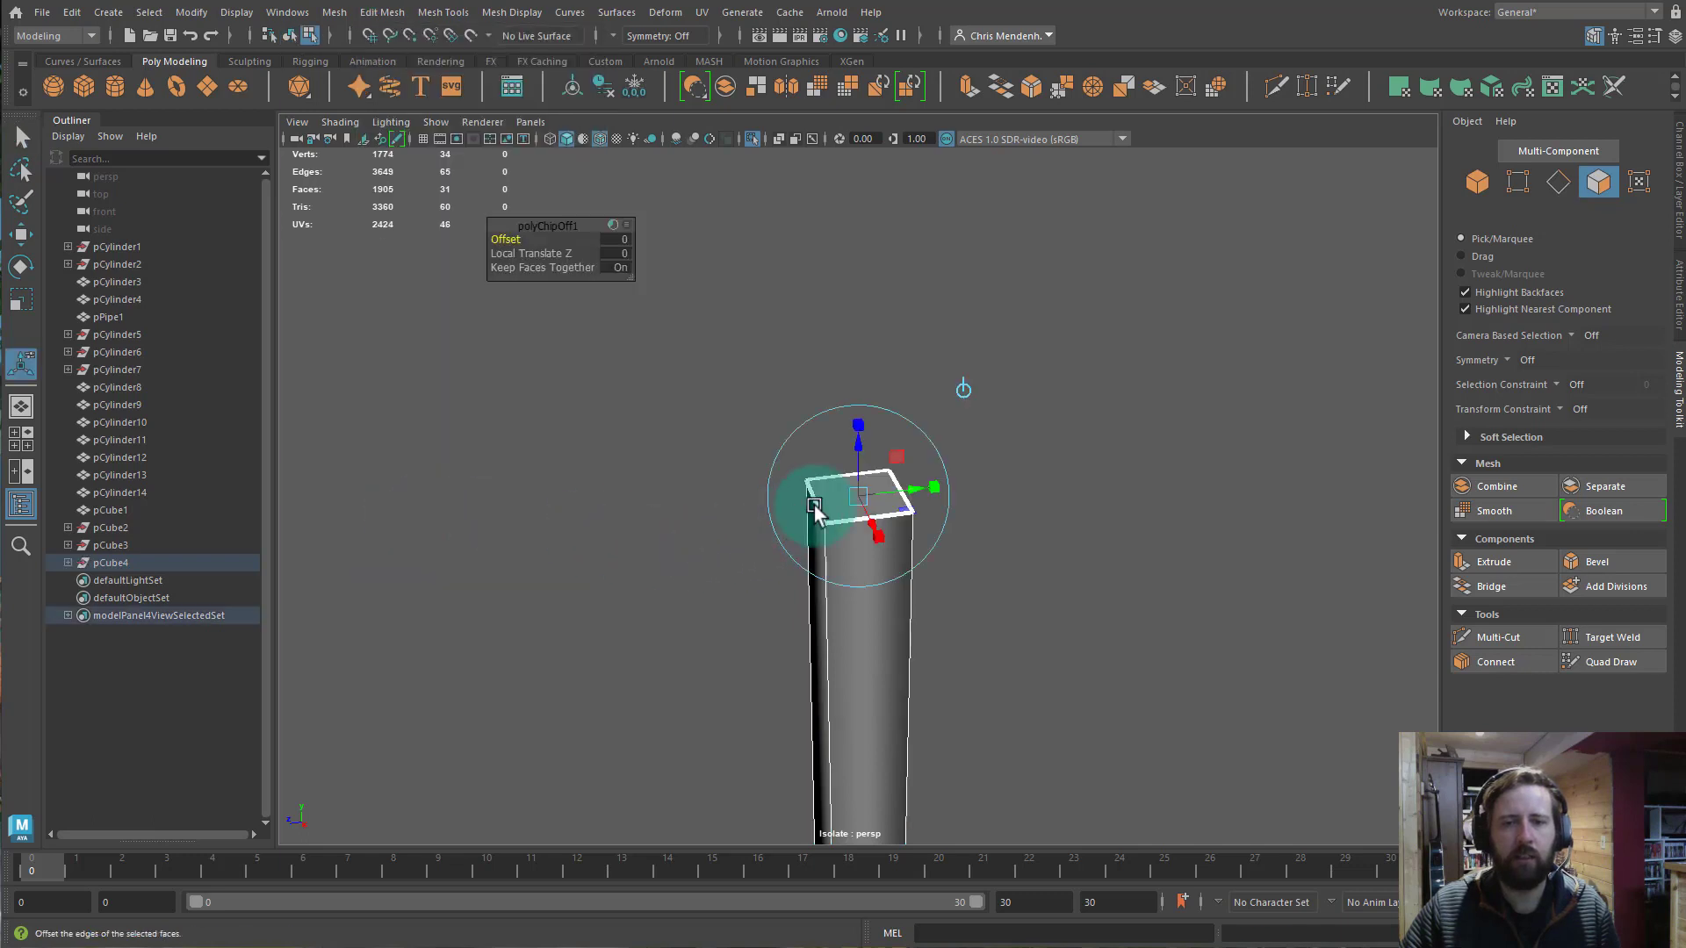
click(527, 221)
key(q)
Select the extracted cap face as its own object and center its pivot.
click(1102, 482)
click(834, 610)
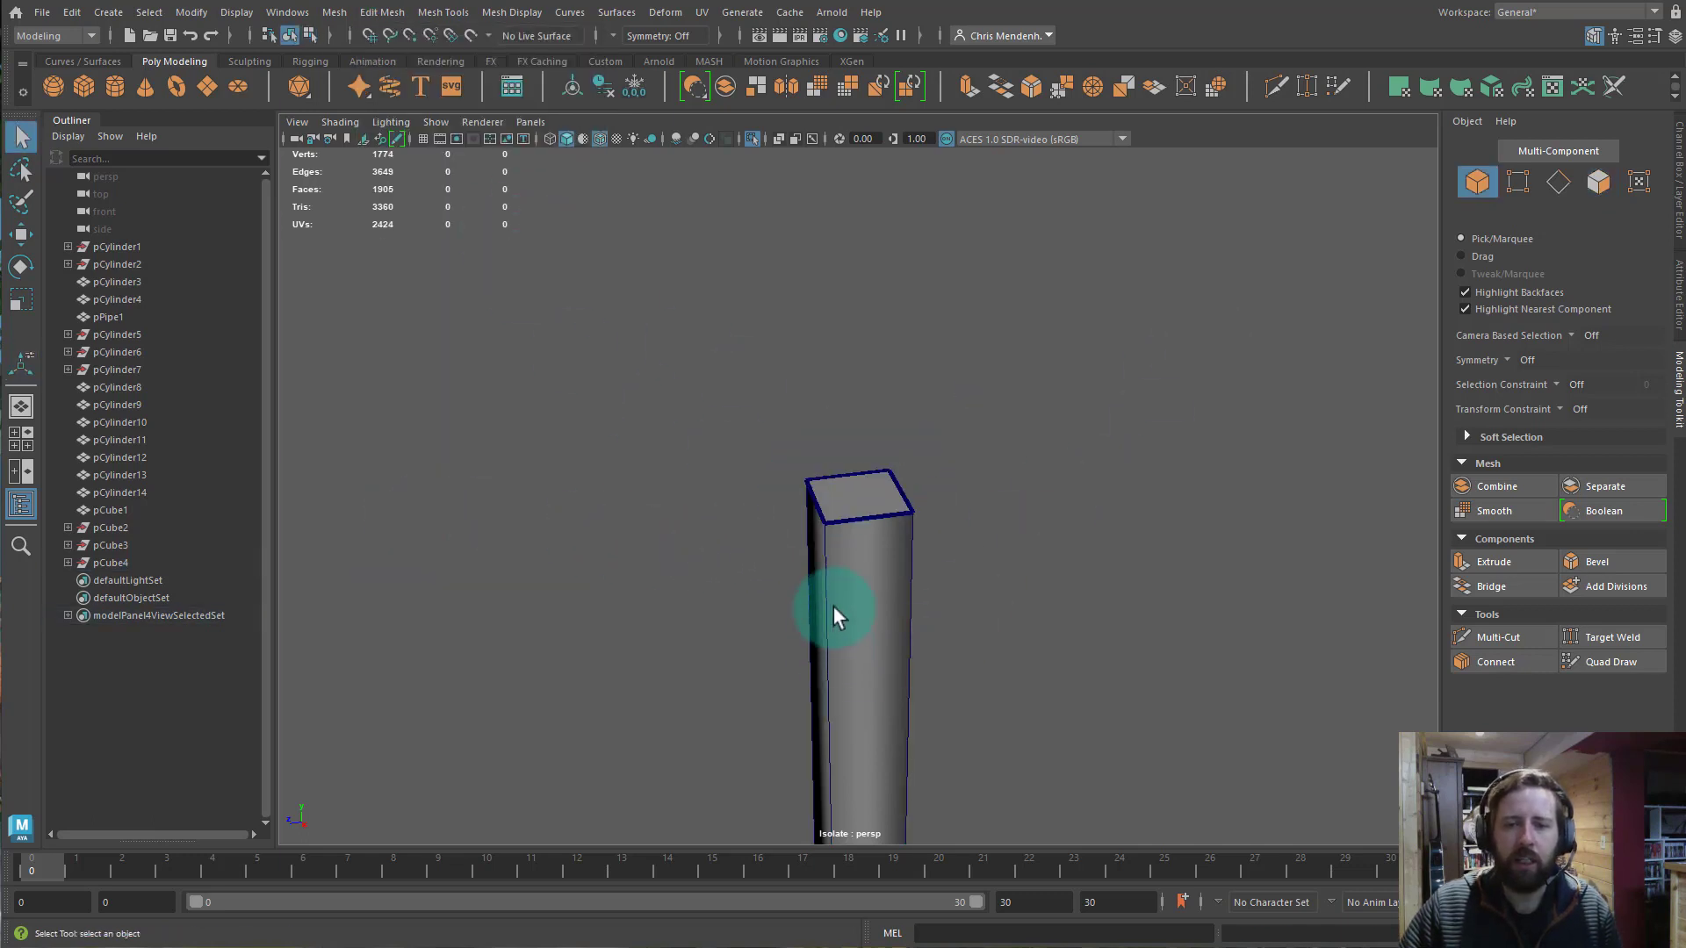
click(862, 515)
key(w)
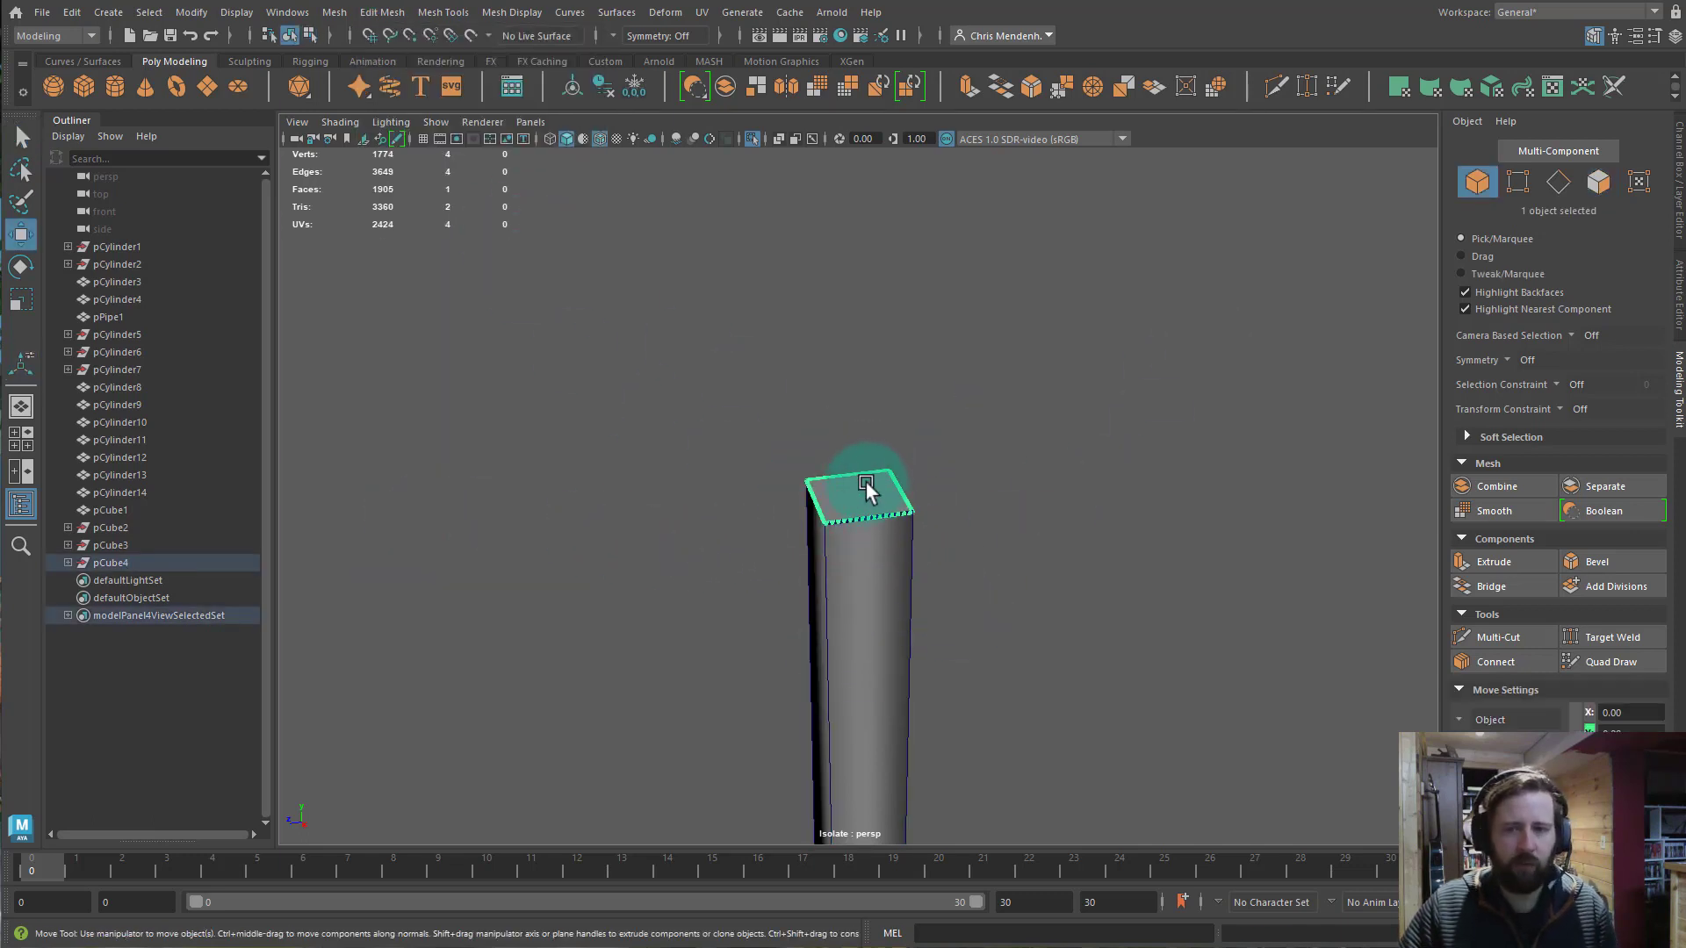
click(878, 528)
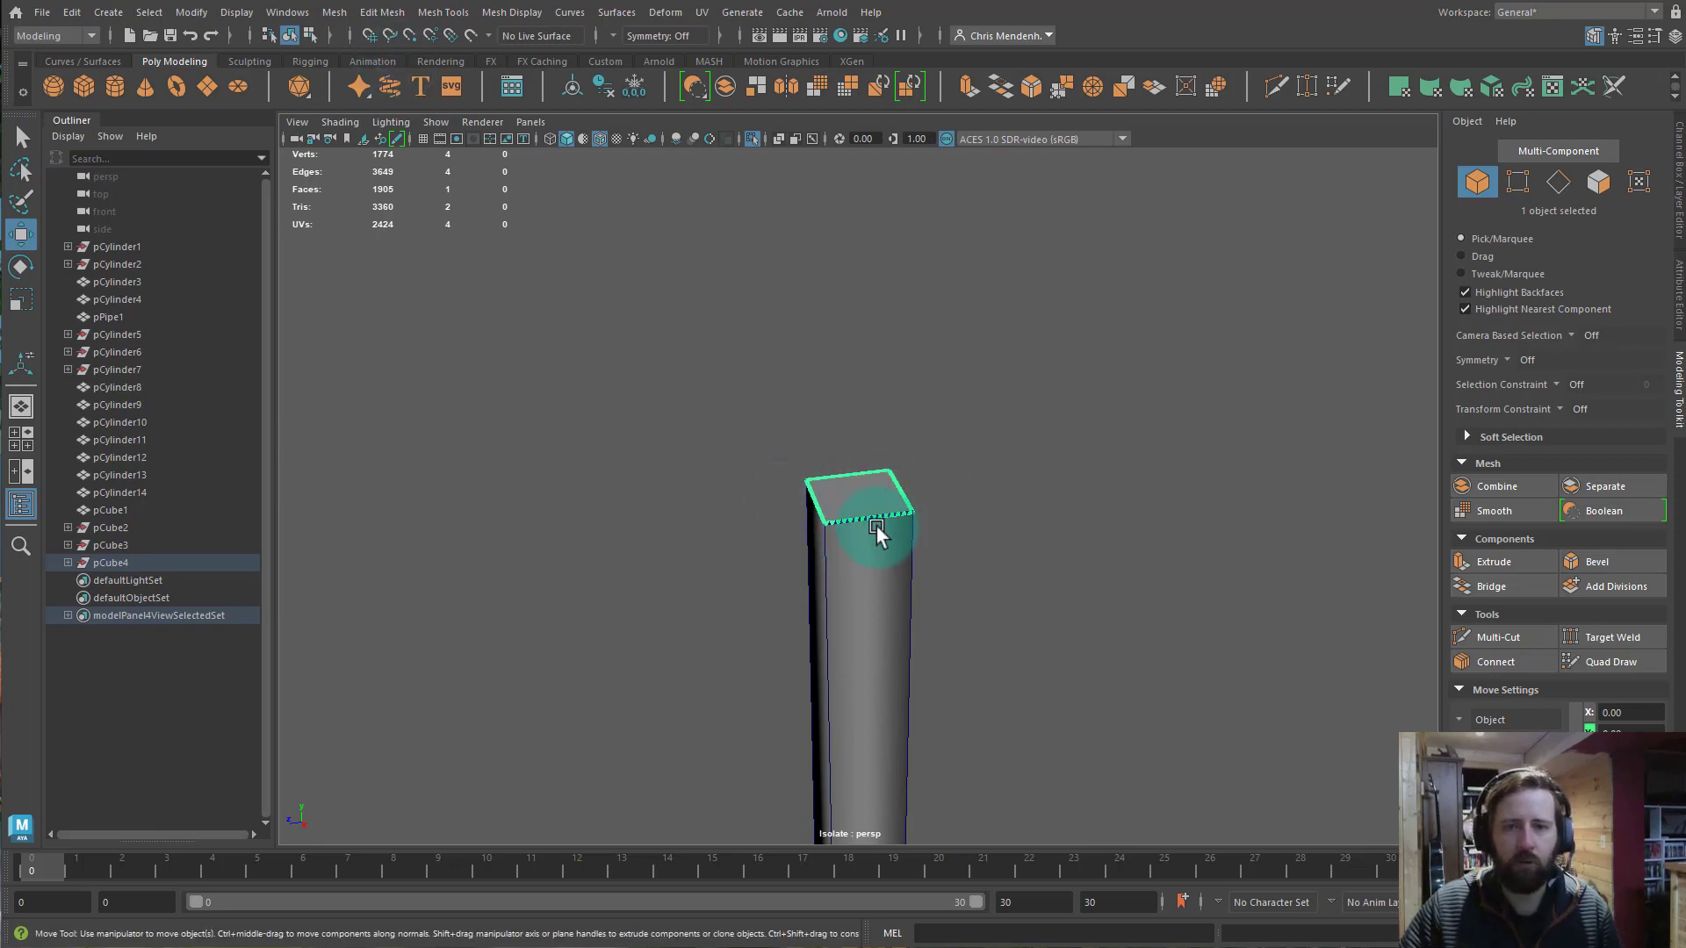
click(634, 87)
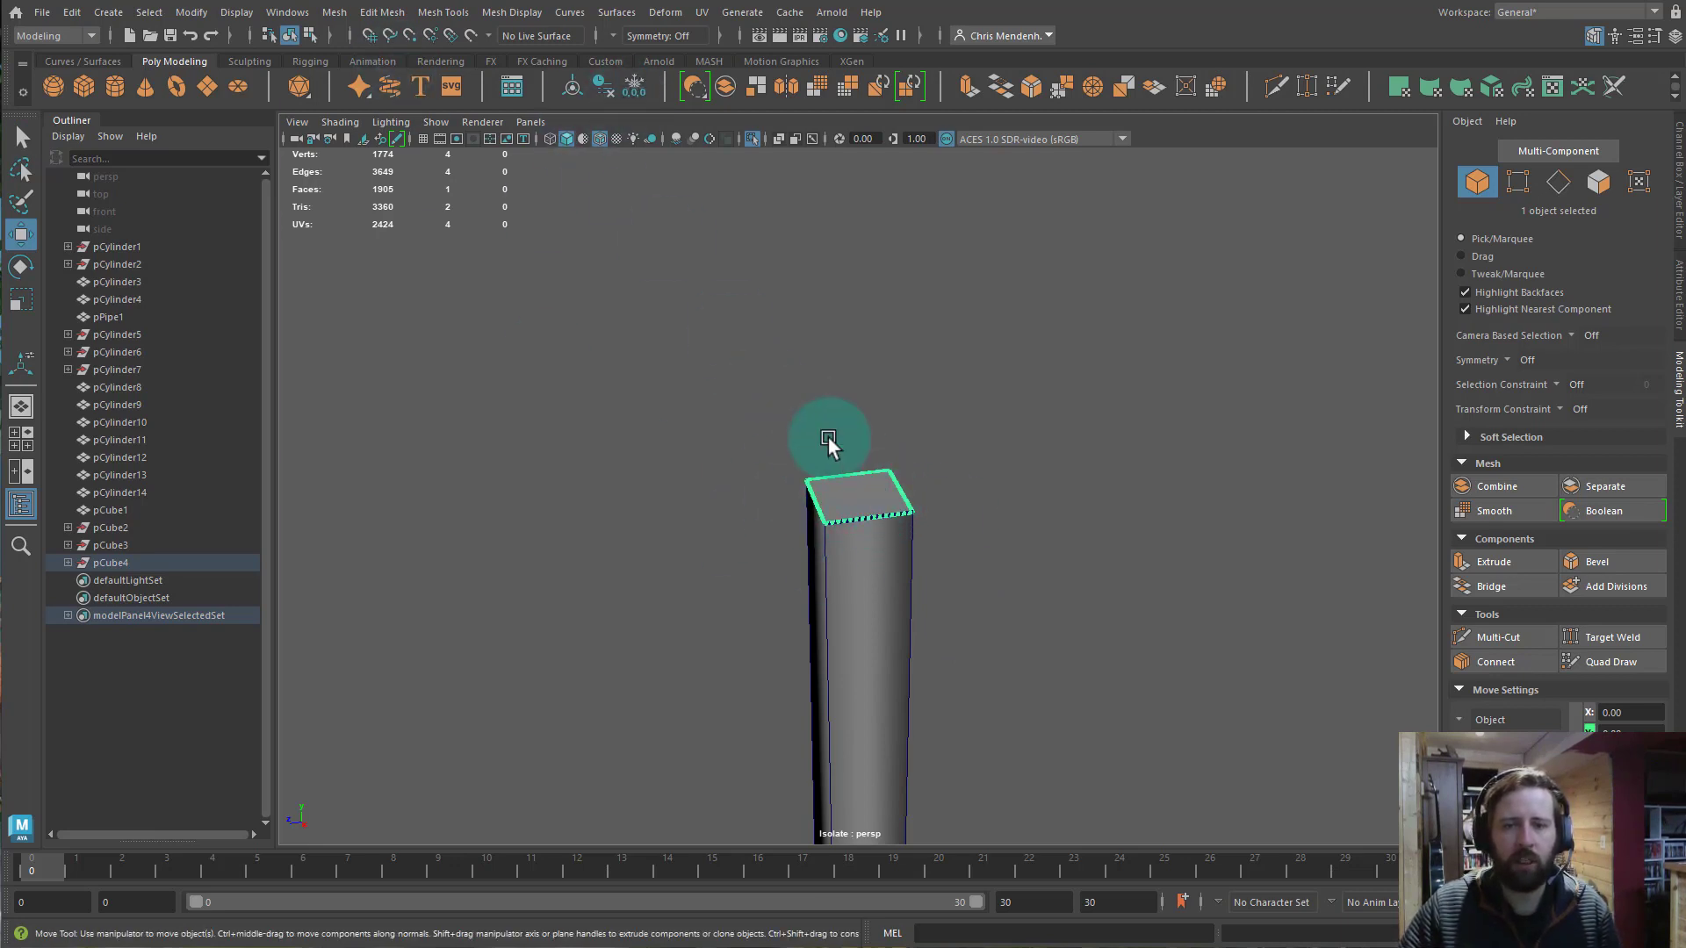
click(602, 87)
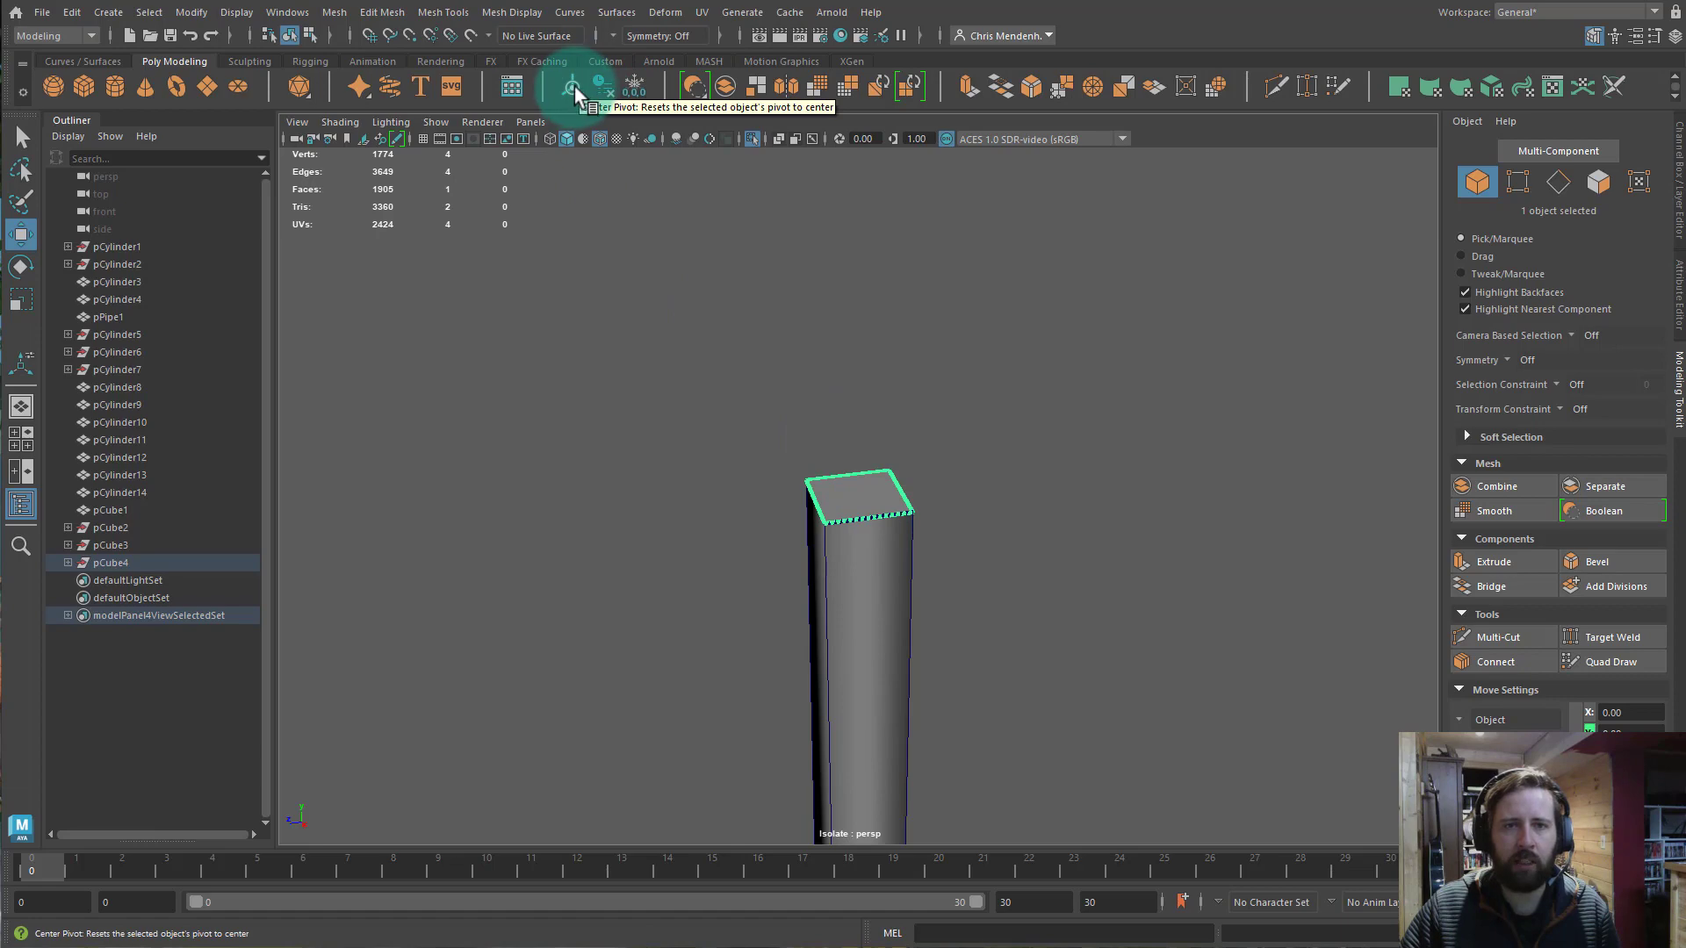
click(717, 231)
Bring the rest of the wind chime back into view and raise the extracted face above the striker disc.
drag(855, 397, 843, 265)
key(ctrl+1)
scroll(889, 416, down, 3)
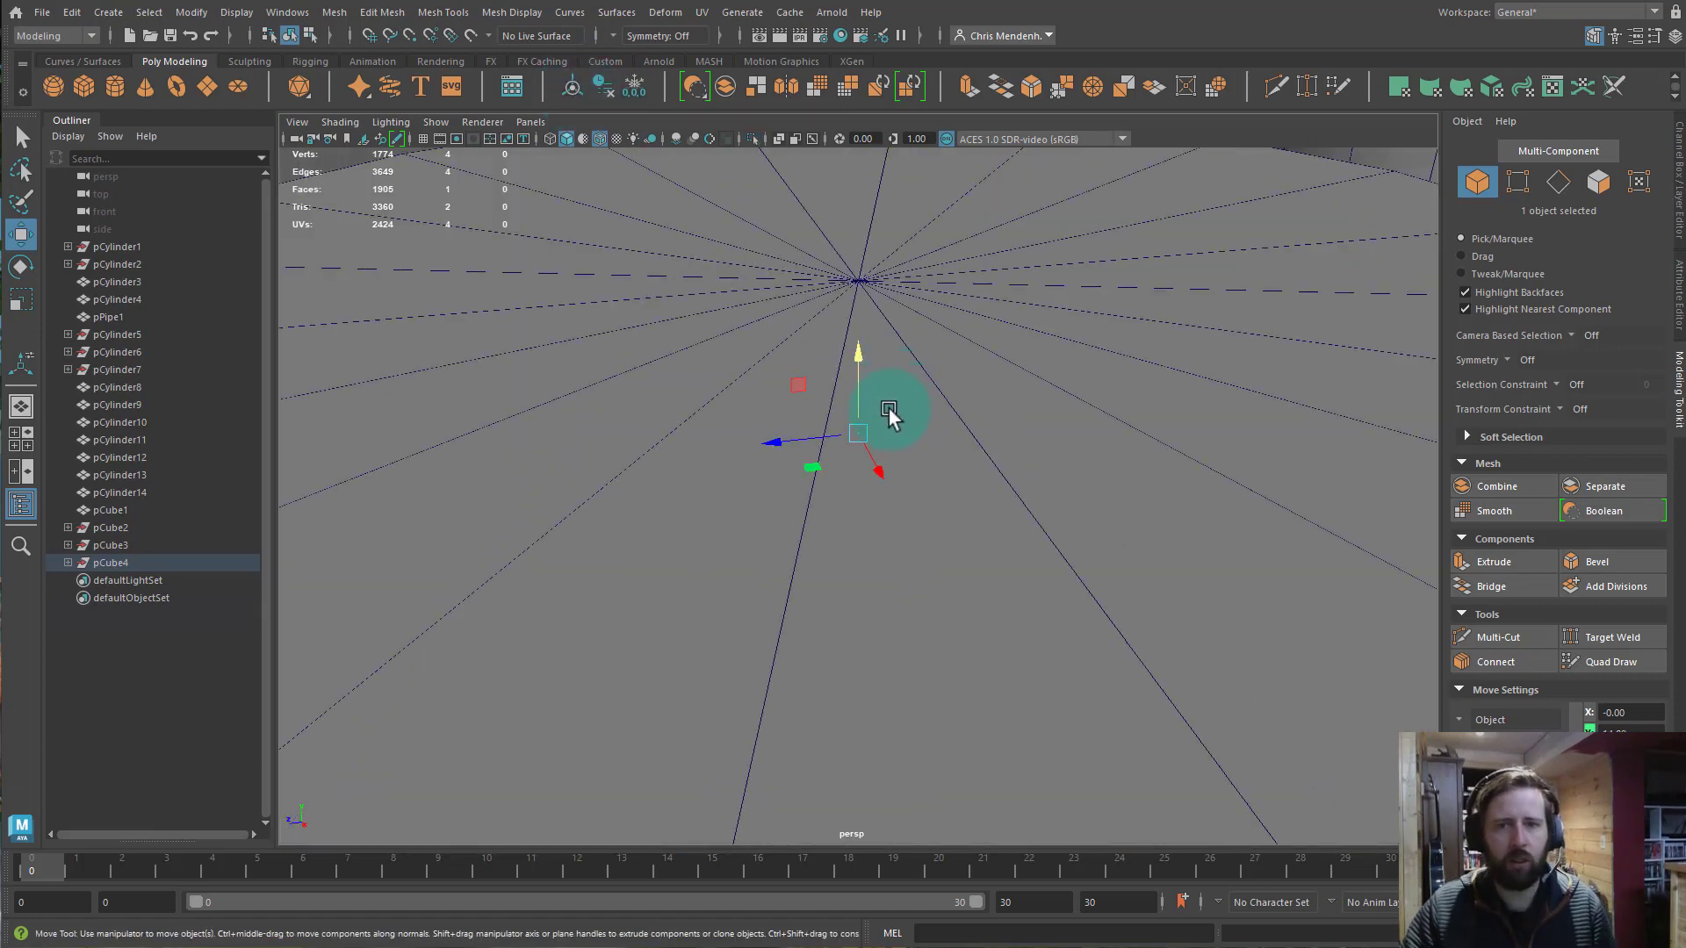
alt+drag(882, 418, 829, 429)
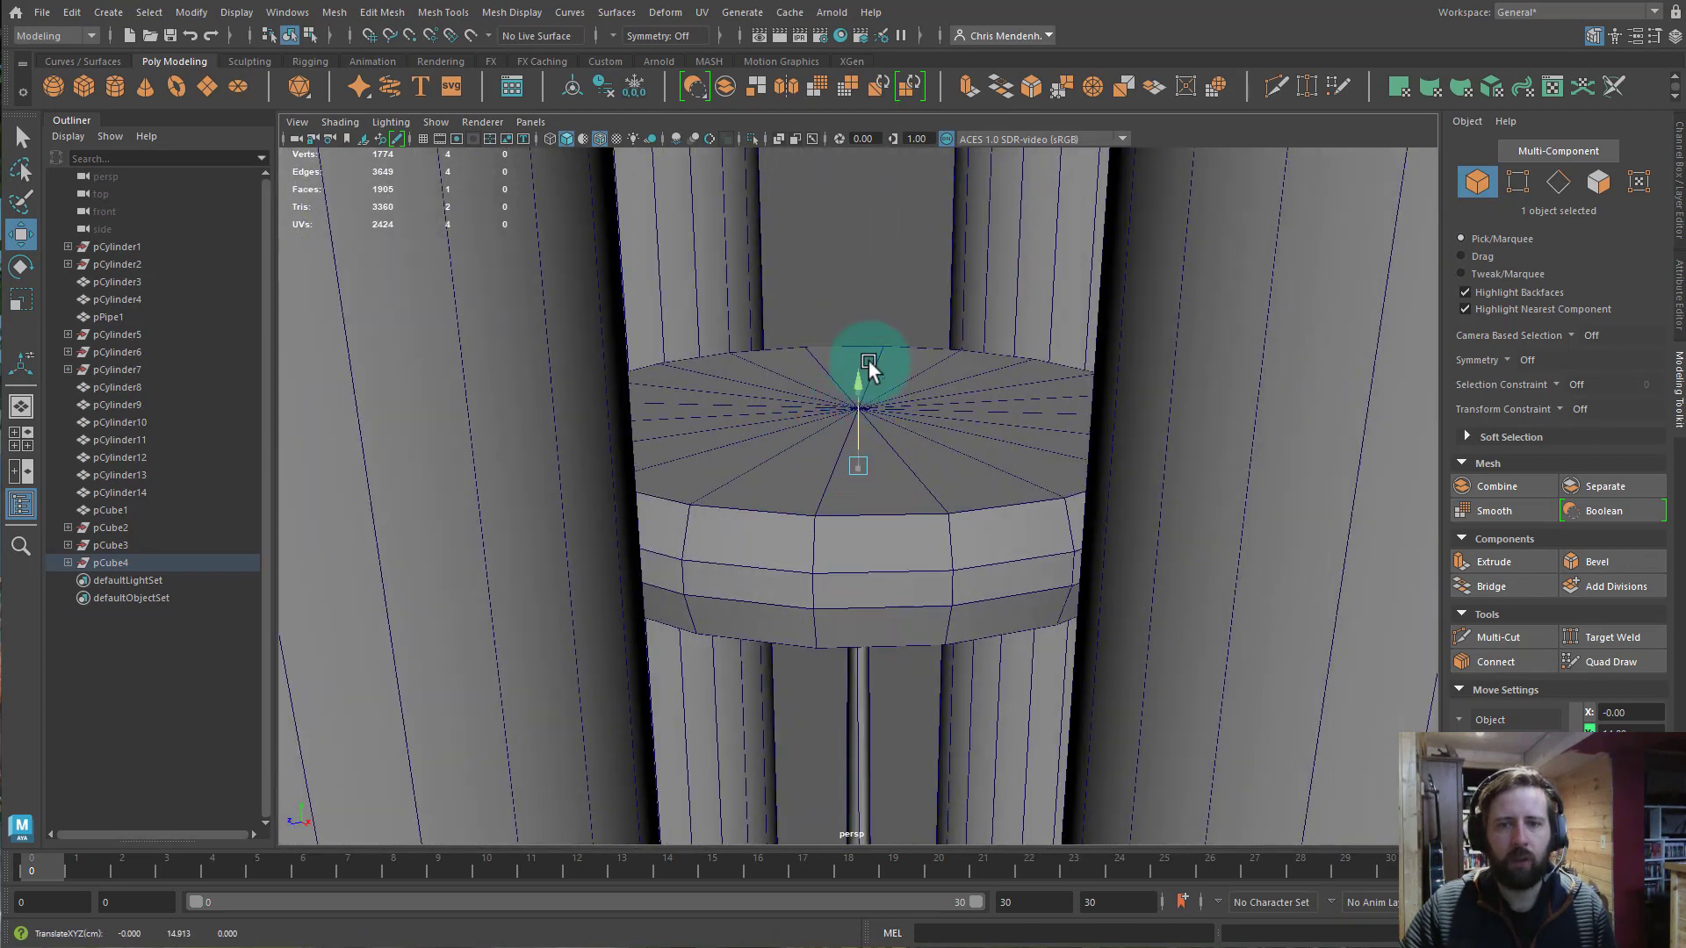
drag(880, 329, 887, 129)
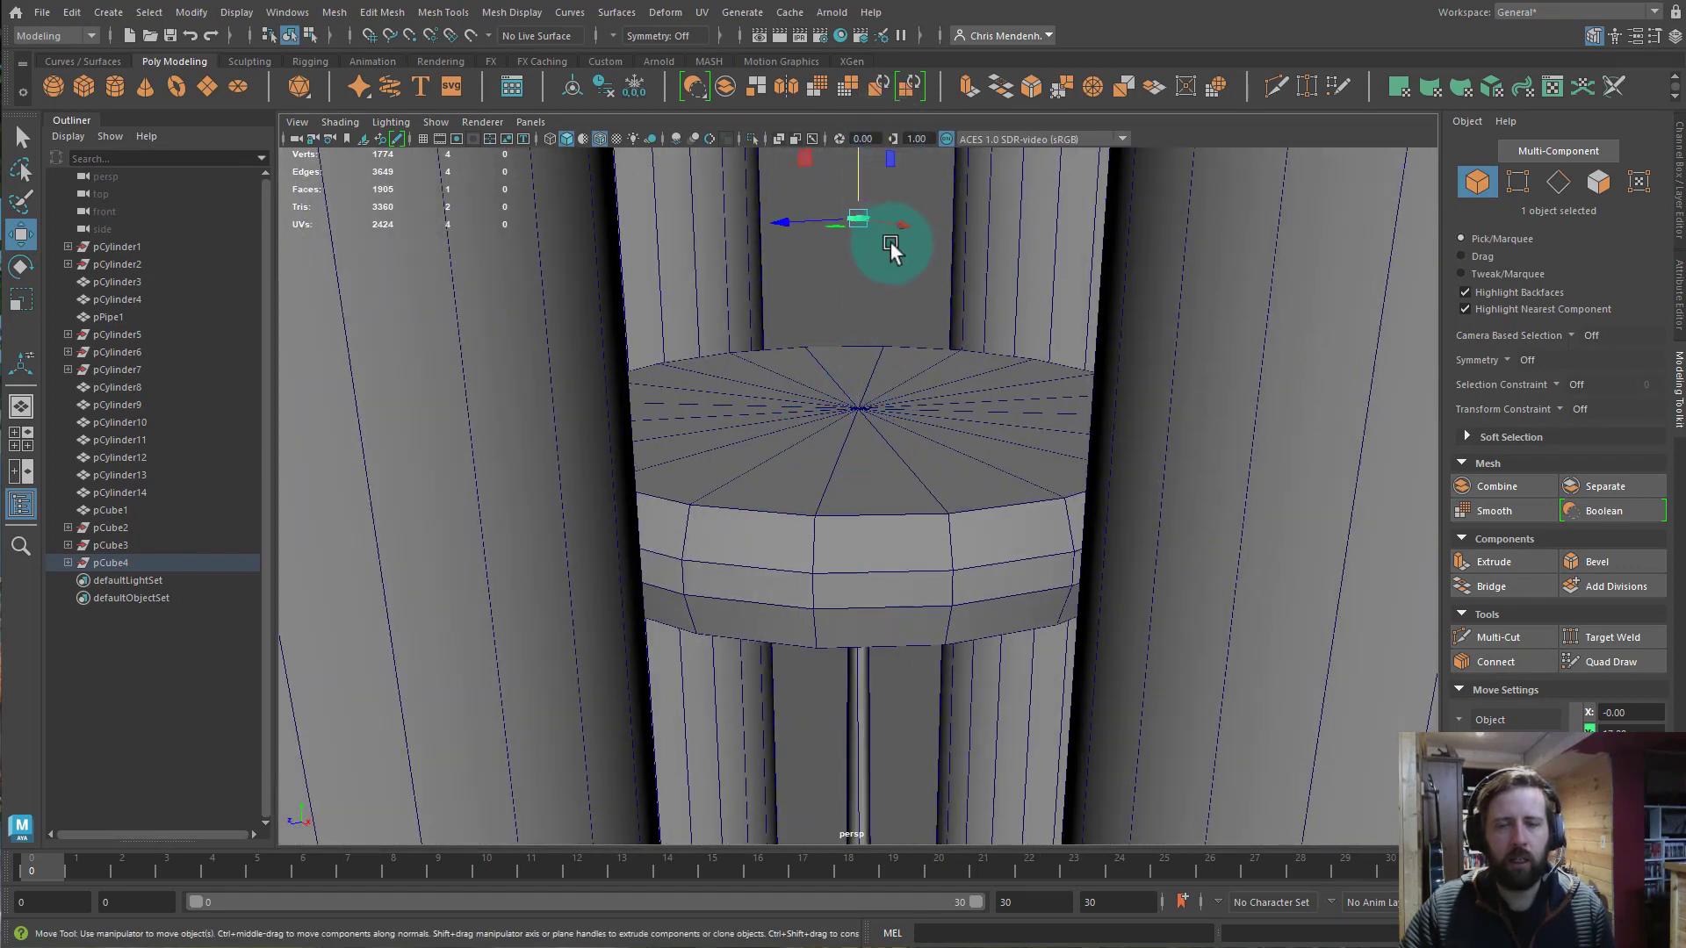
Extrude the raised face straight up between the tubes to the underside of the top disc as an upper cord.
alt+middle_drag(888, 242, 920, 383)
alt+right_drag(920, 383, 818, 345)
key(ctrl+e)
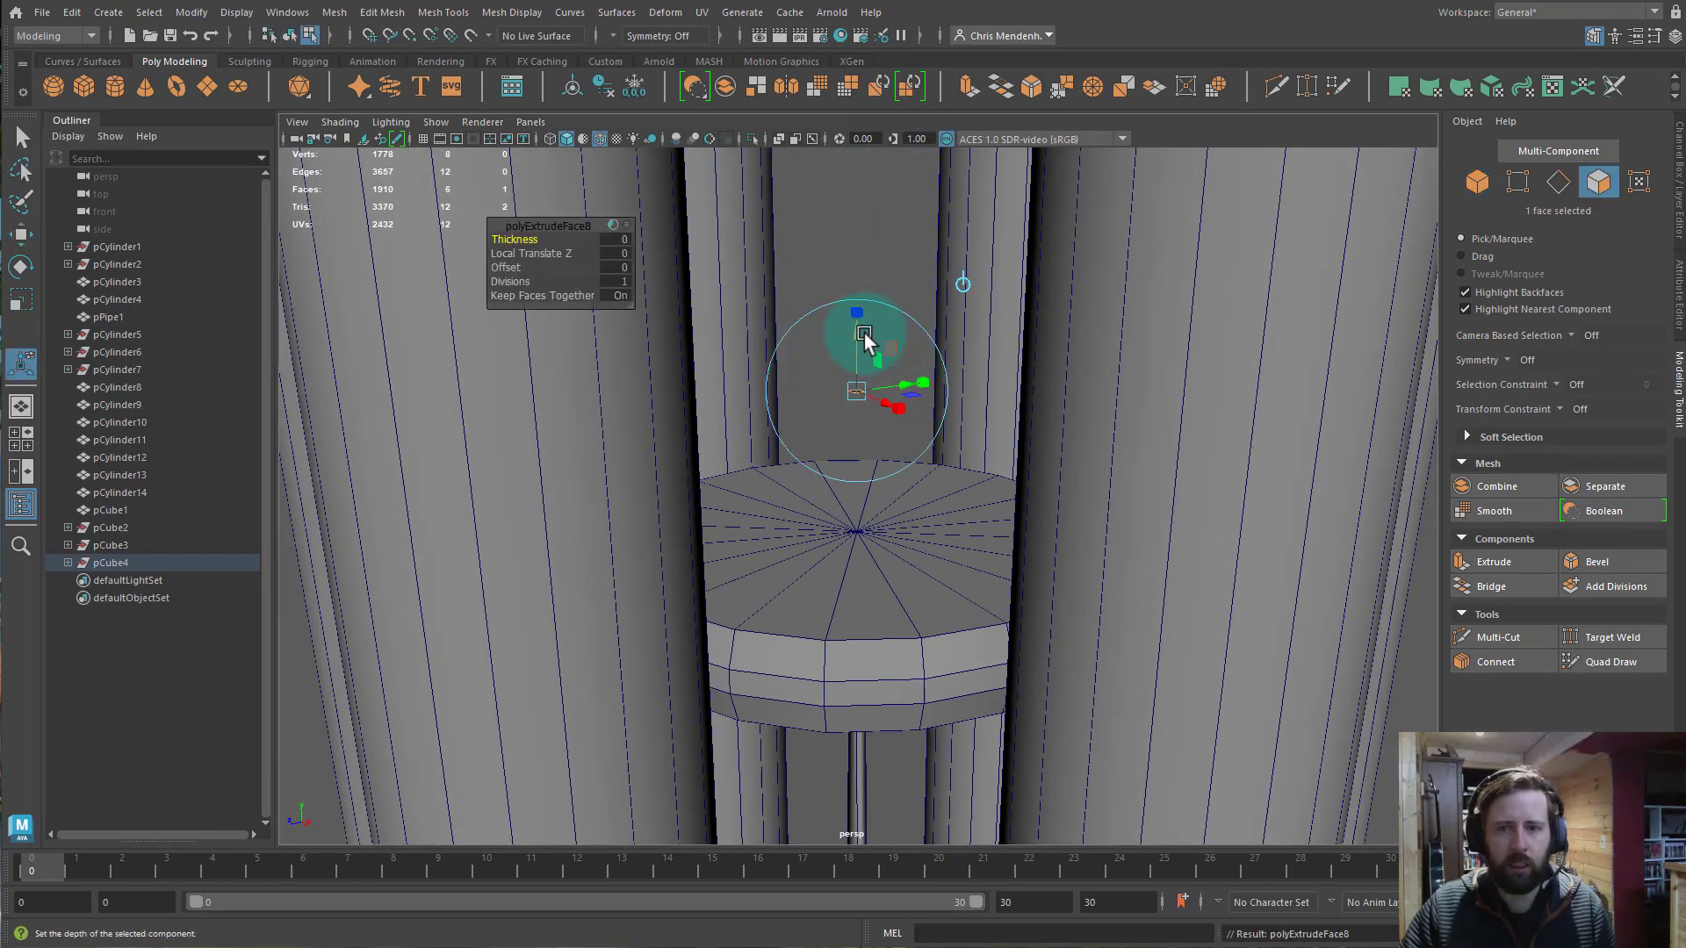
key(w)
drag(861, 320, 872, 196)
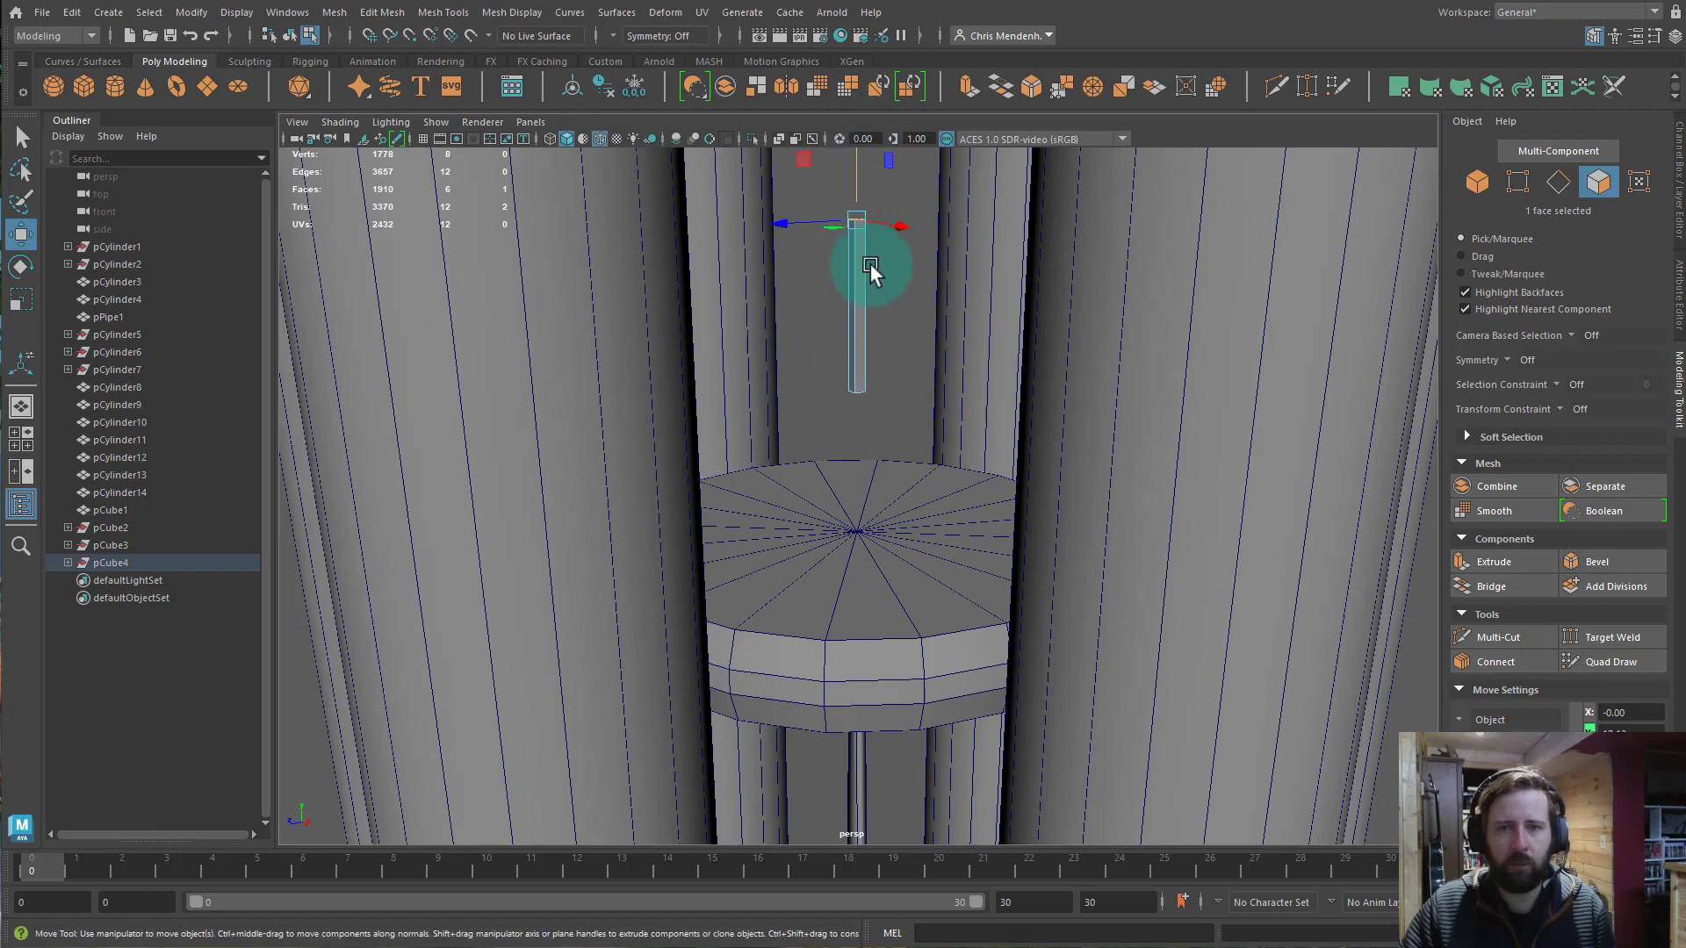
alt+drag(872, 263, 856, 123)
alt+middle_drag(879, 252, 868, 526)
alt+drag(868, 531, 824, 198)
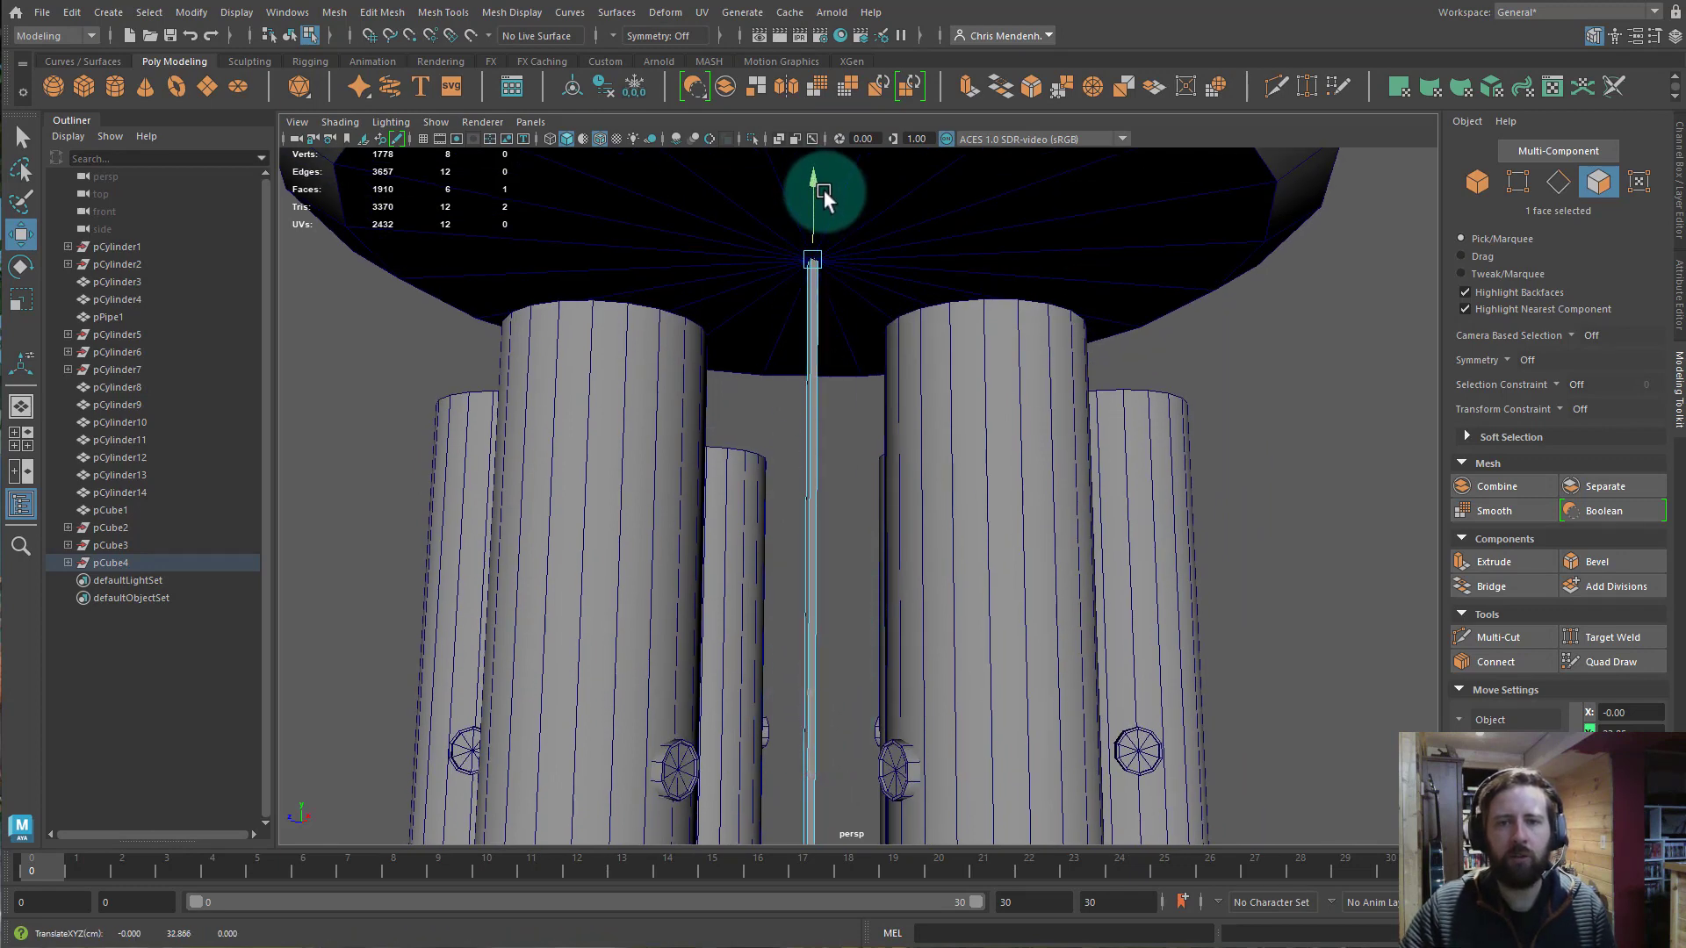
scroll(820, 377, up, 5)
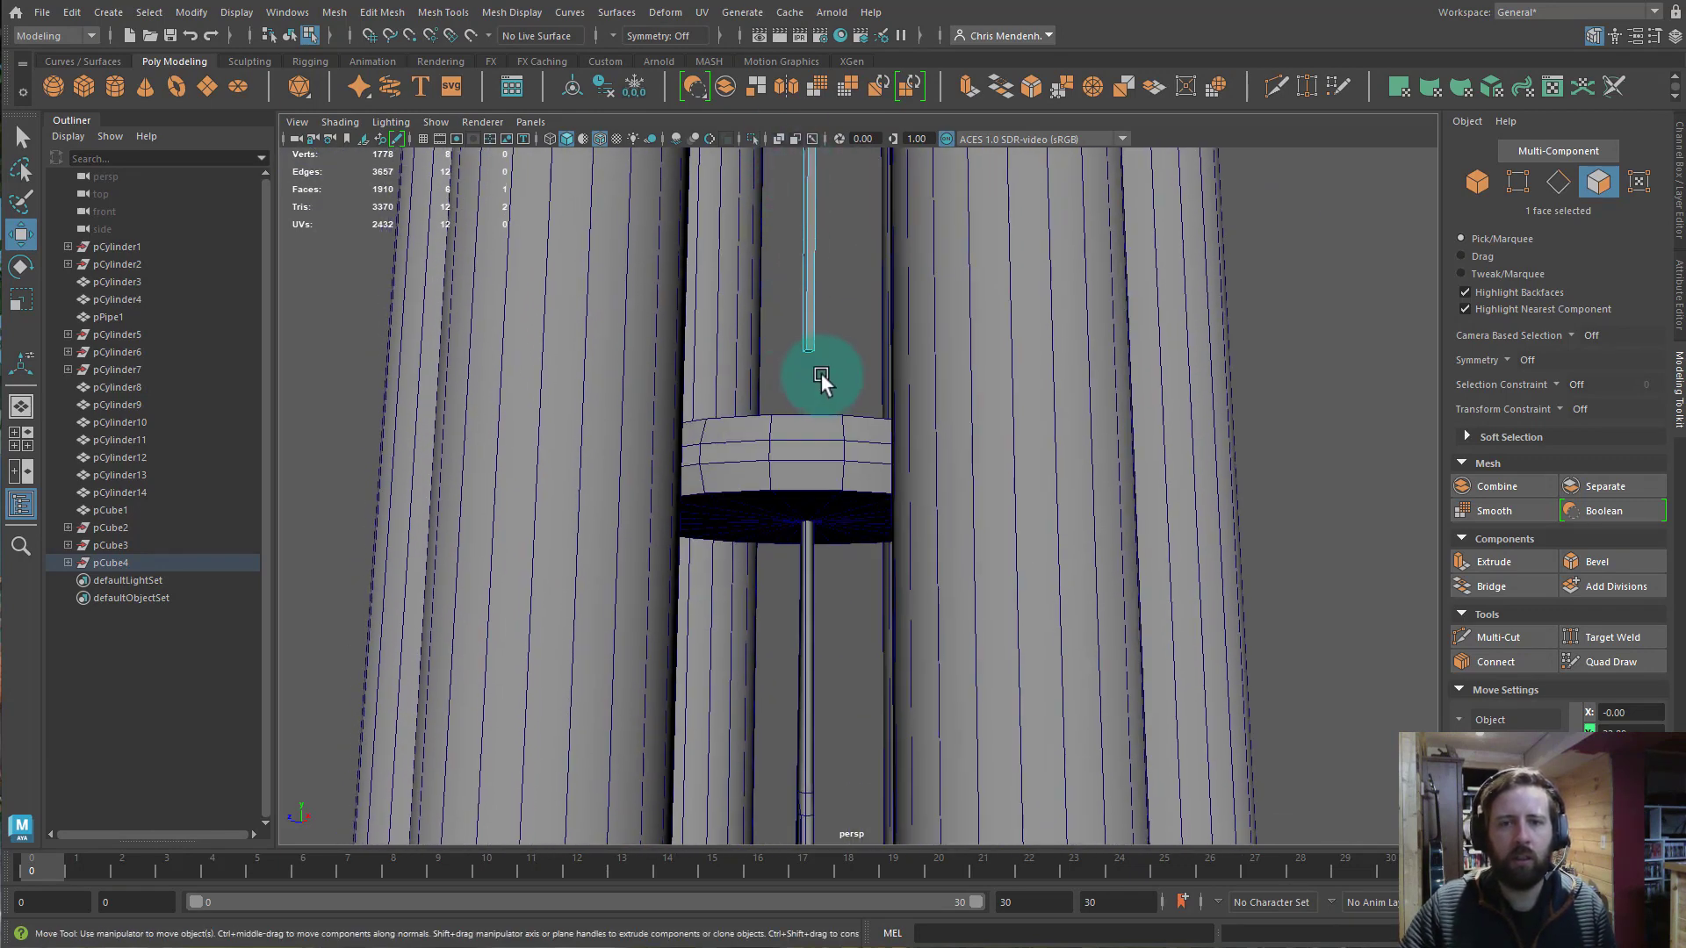
Lower the four bottom vertices of the upper cord onto the top of the striker disc.
key(F9)
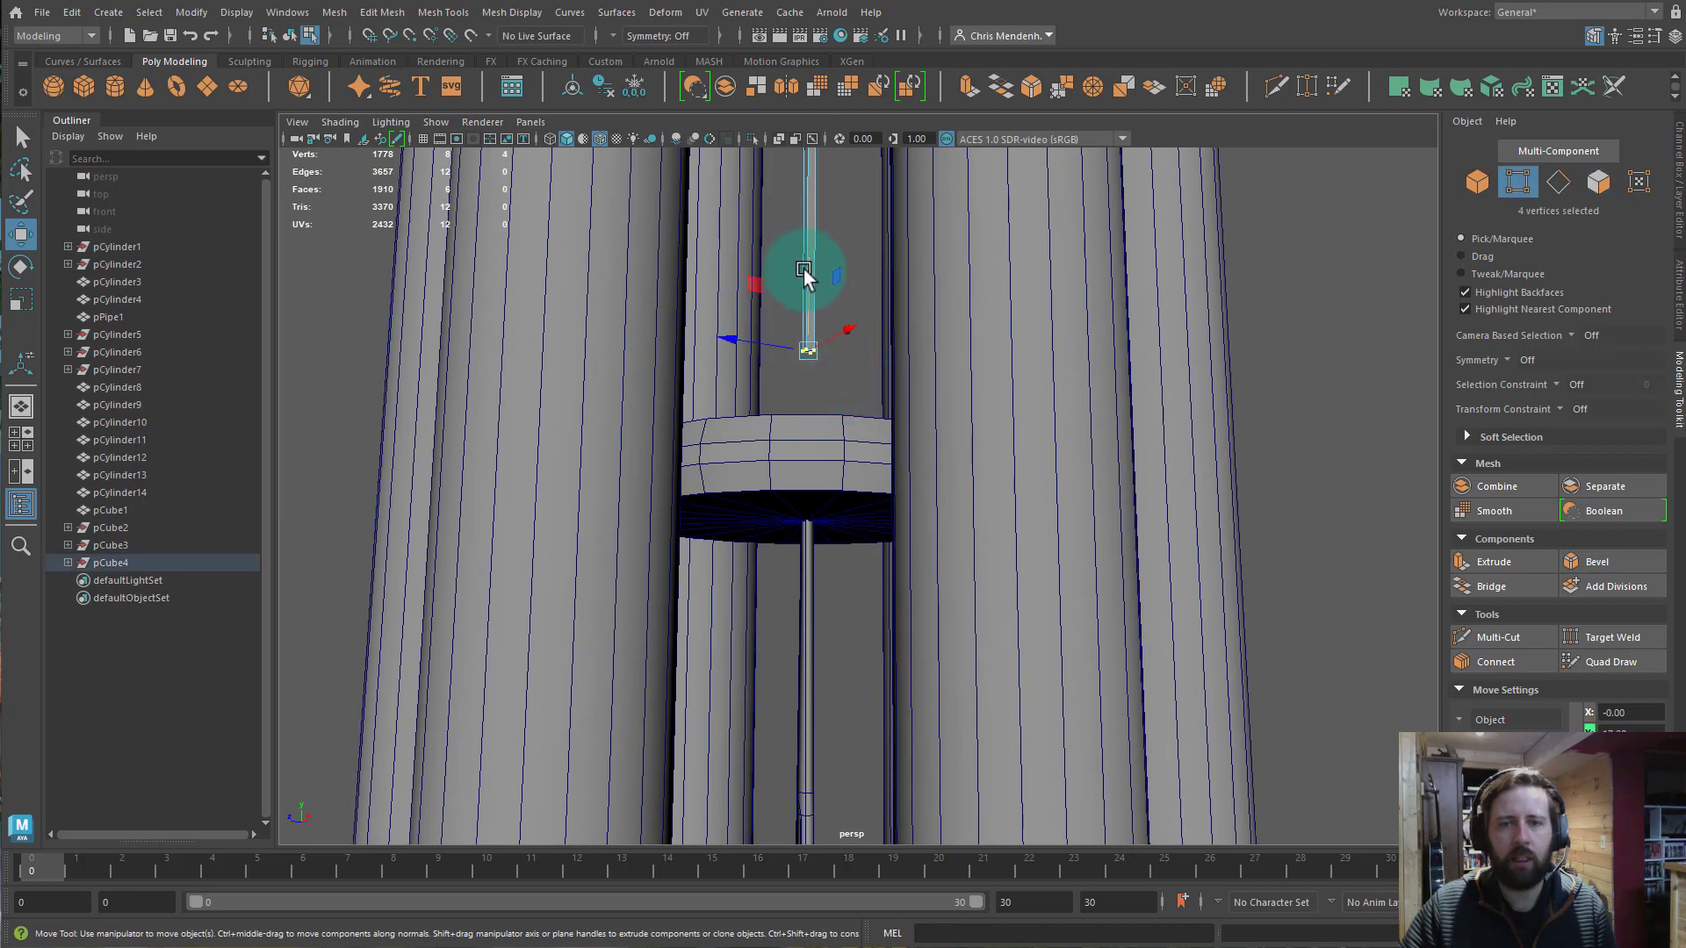
alt+drag(804, 274, 836, 414)
drag(809, 294, 814, 420)
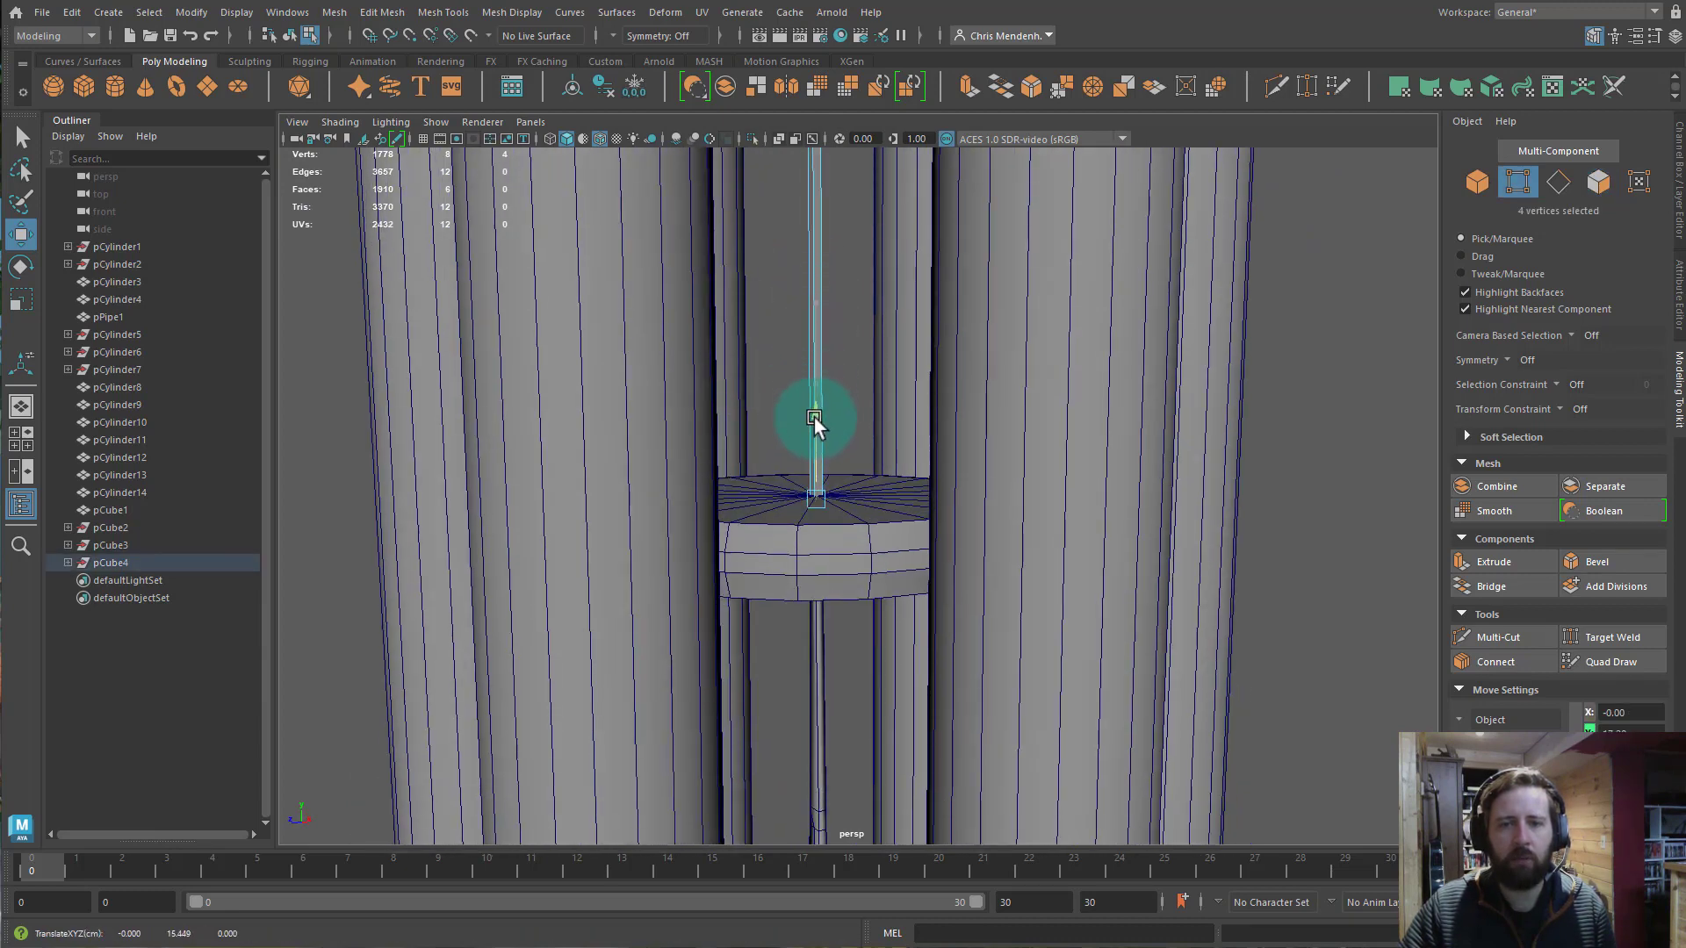
Isolate the upper cord and delete the face closing its lower end.
alt+drag(817, 293, 798, 669)
right_drag(805, 589, 810, 510)
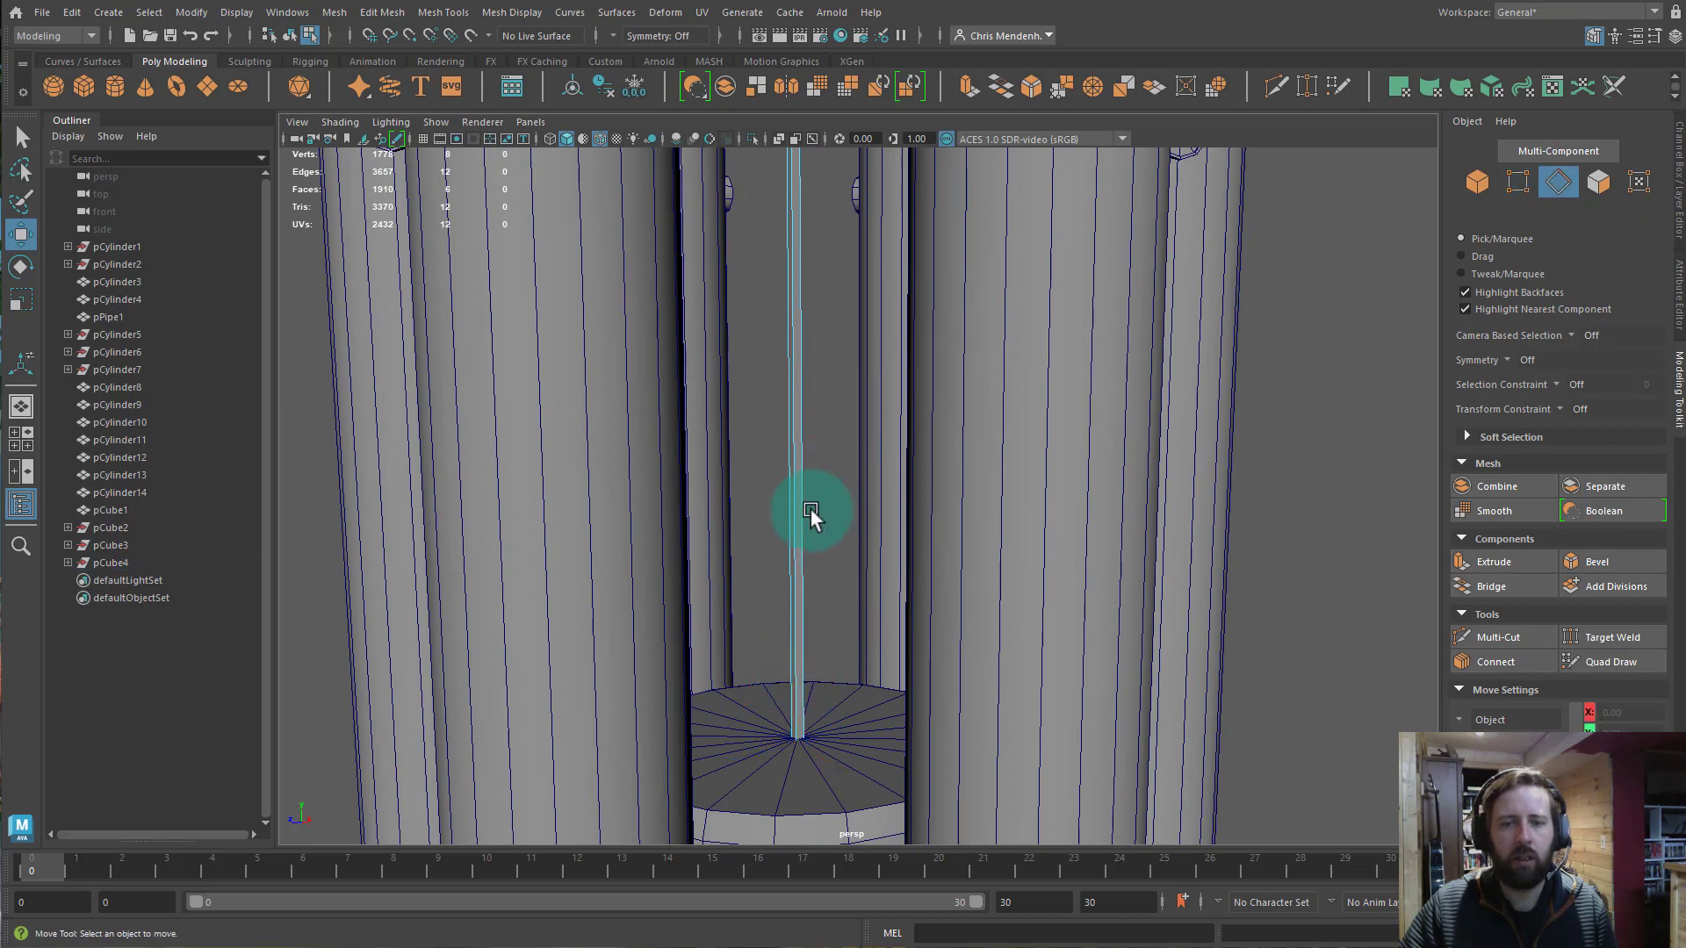
click(788, 484)
click(792, 430)
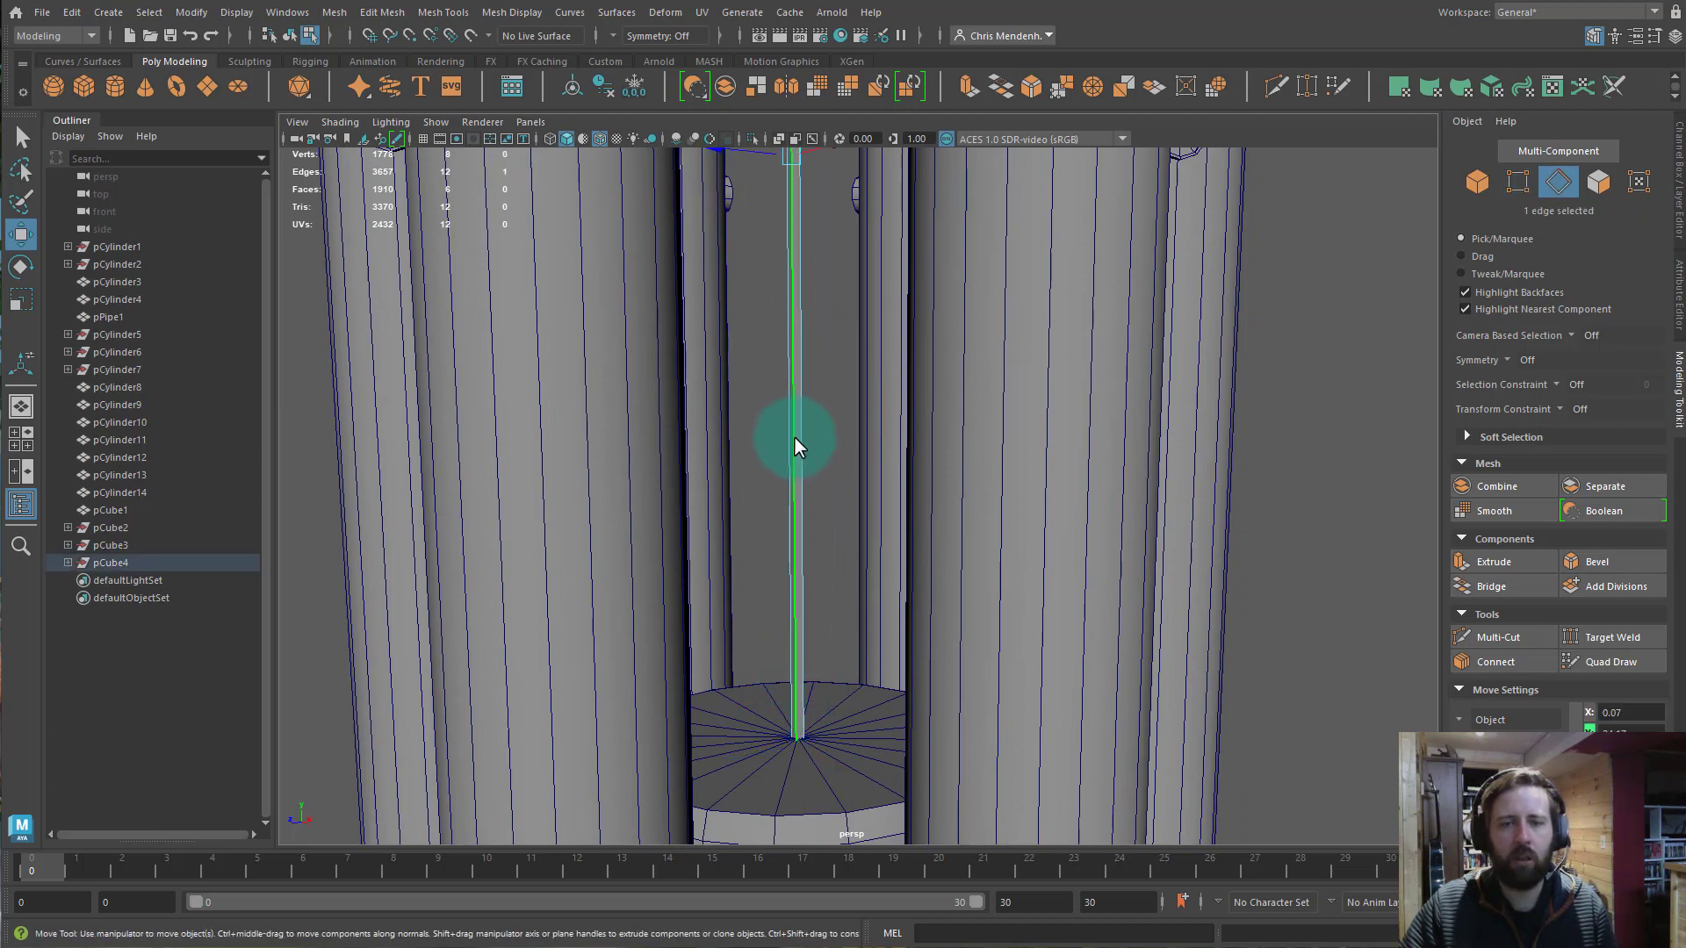
right_drag(796, 437, 849, 403)
key(ctrl+1)
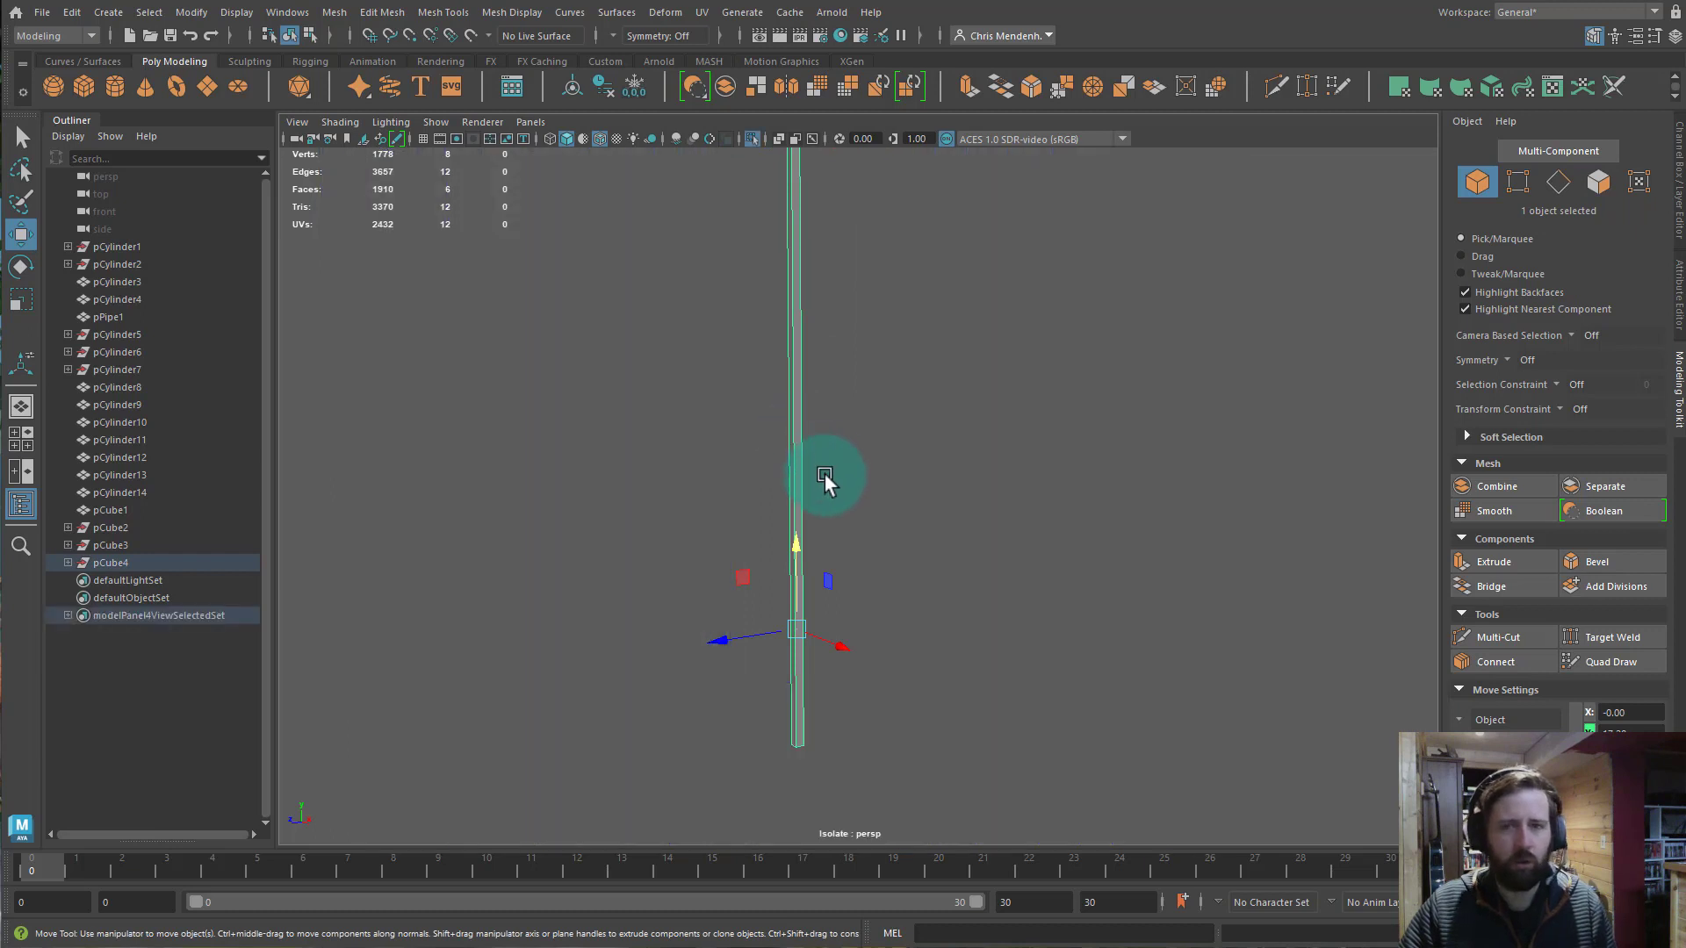
alt+drag(835, 772, 690, 516)
alt+right_drag(690, 512, 1133, 553)
right_drag(998, 351, 1000, 436)
click(998, 395)
drag(1009, 411, 1077, 475)
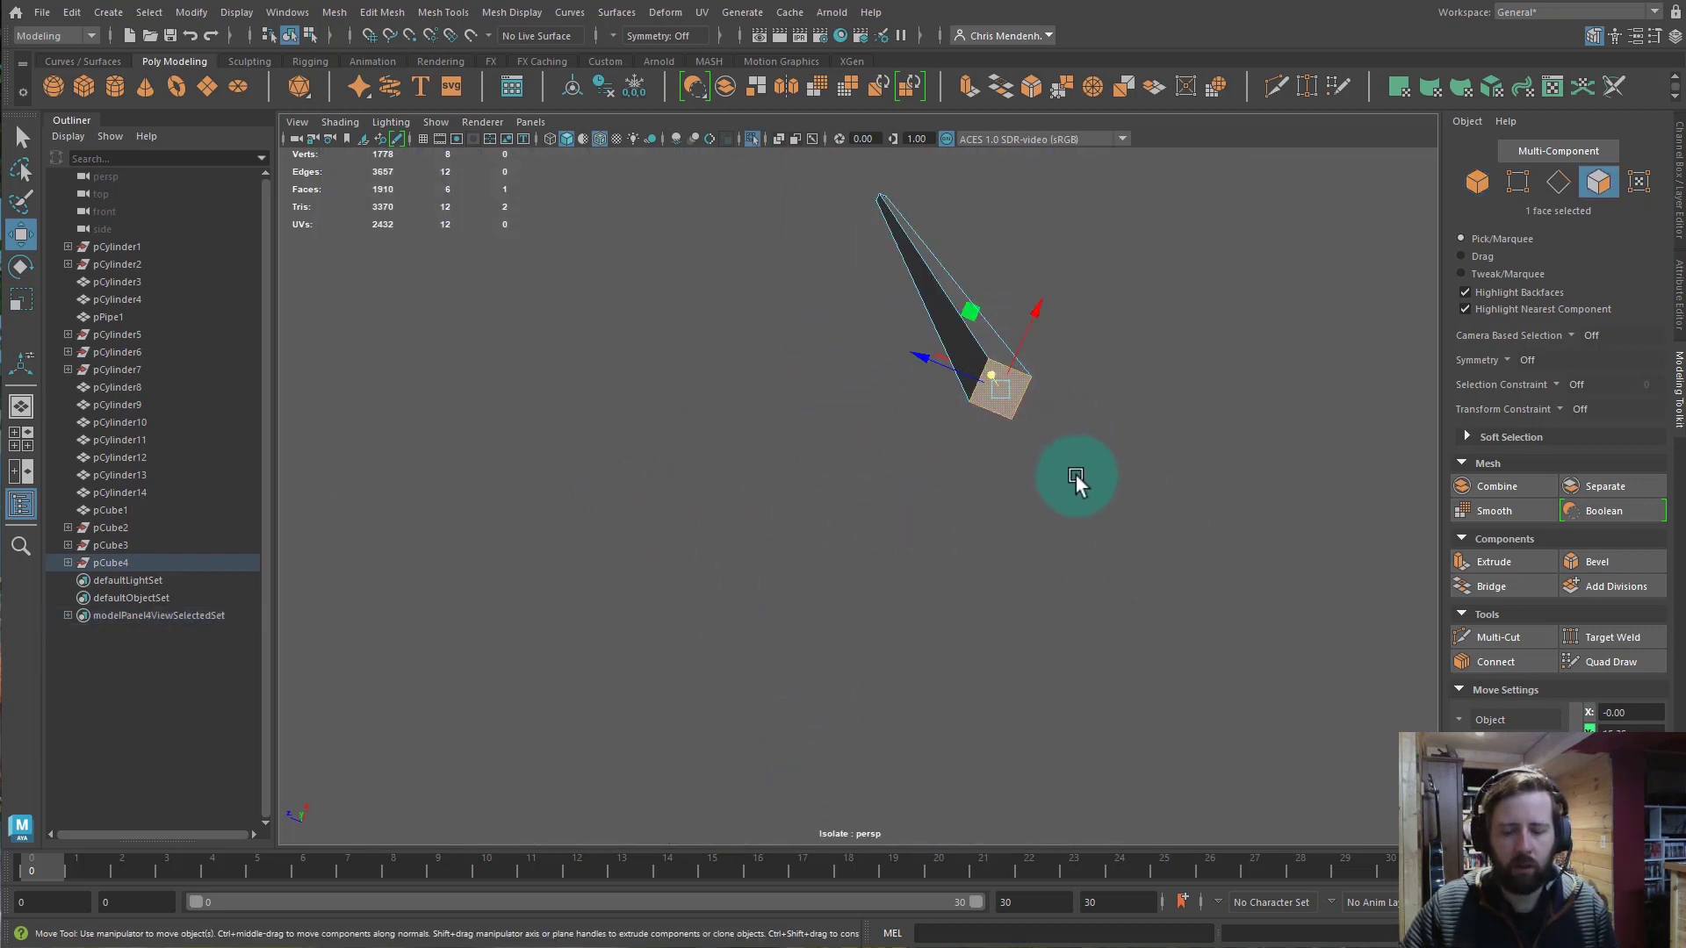
key(Delete)
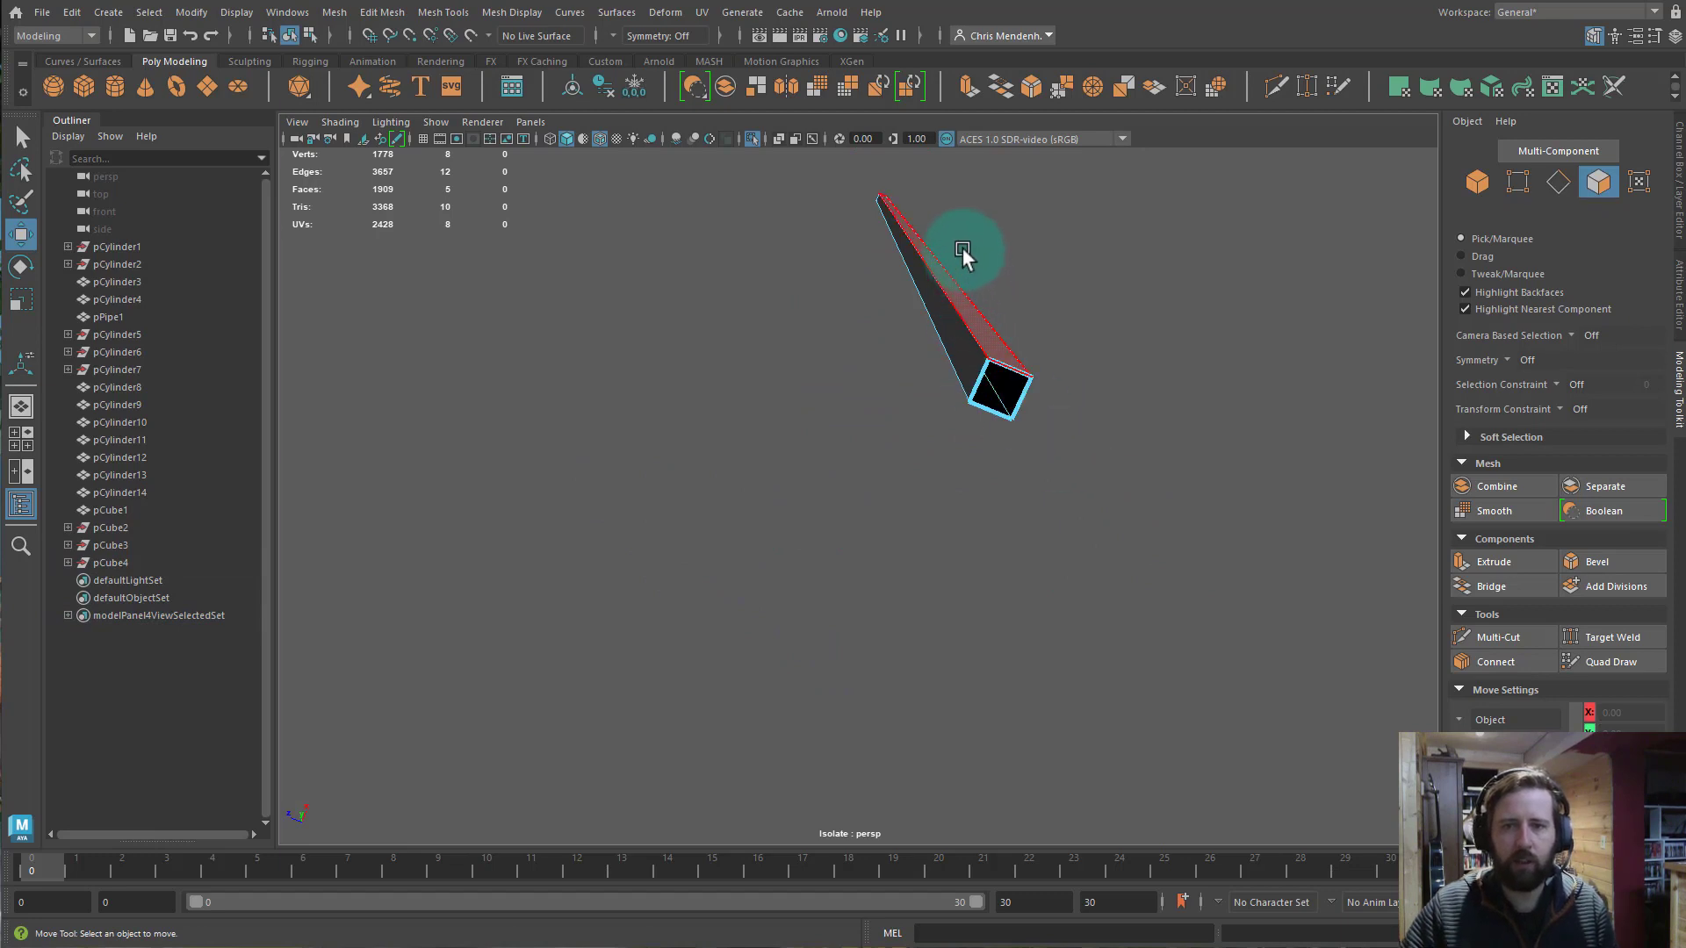
Delete the face closing the cord's upper end and show the whole wind chime again.
alt+drag(962, 249, 970, 438)
key(f)
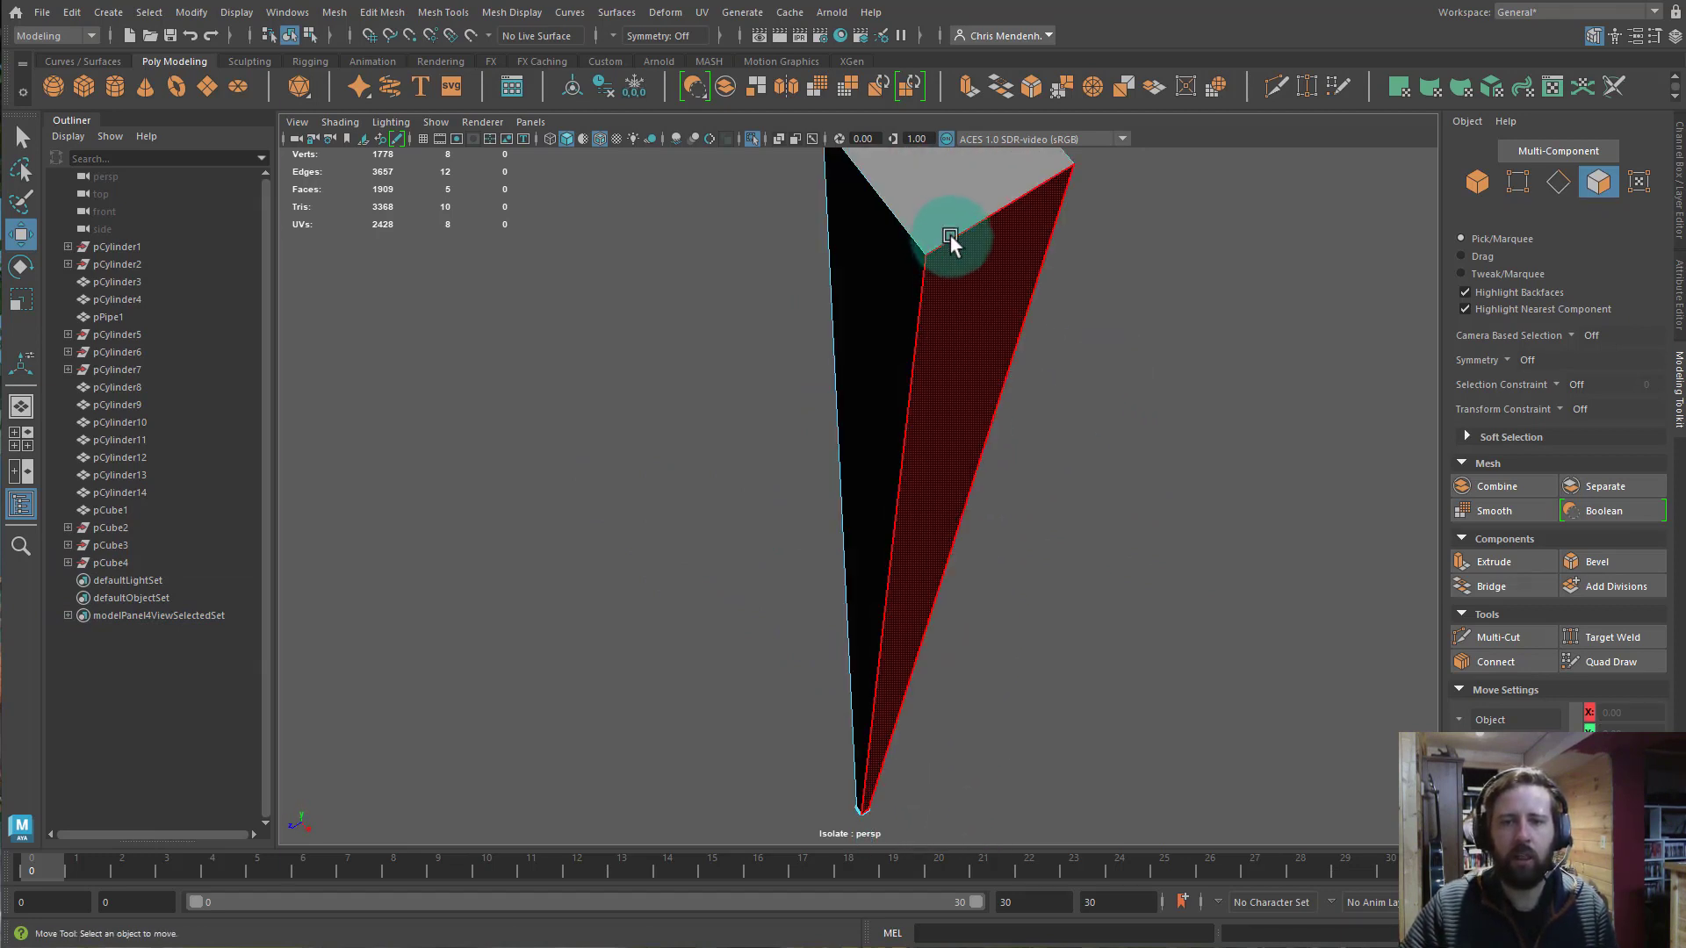
click(947, 221)
key(Delete)
key(ctrl+1)
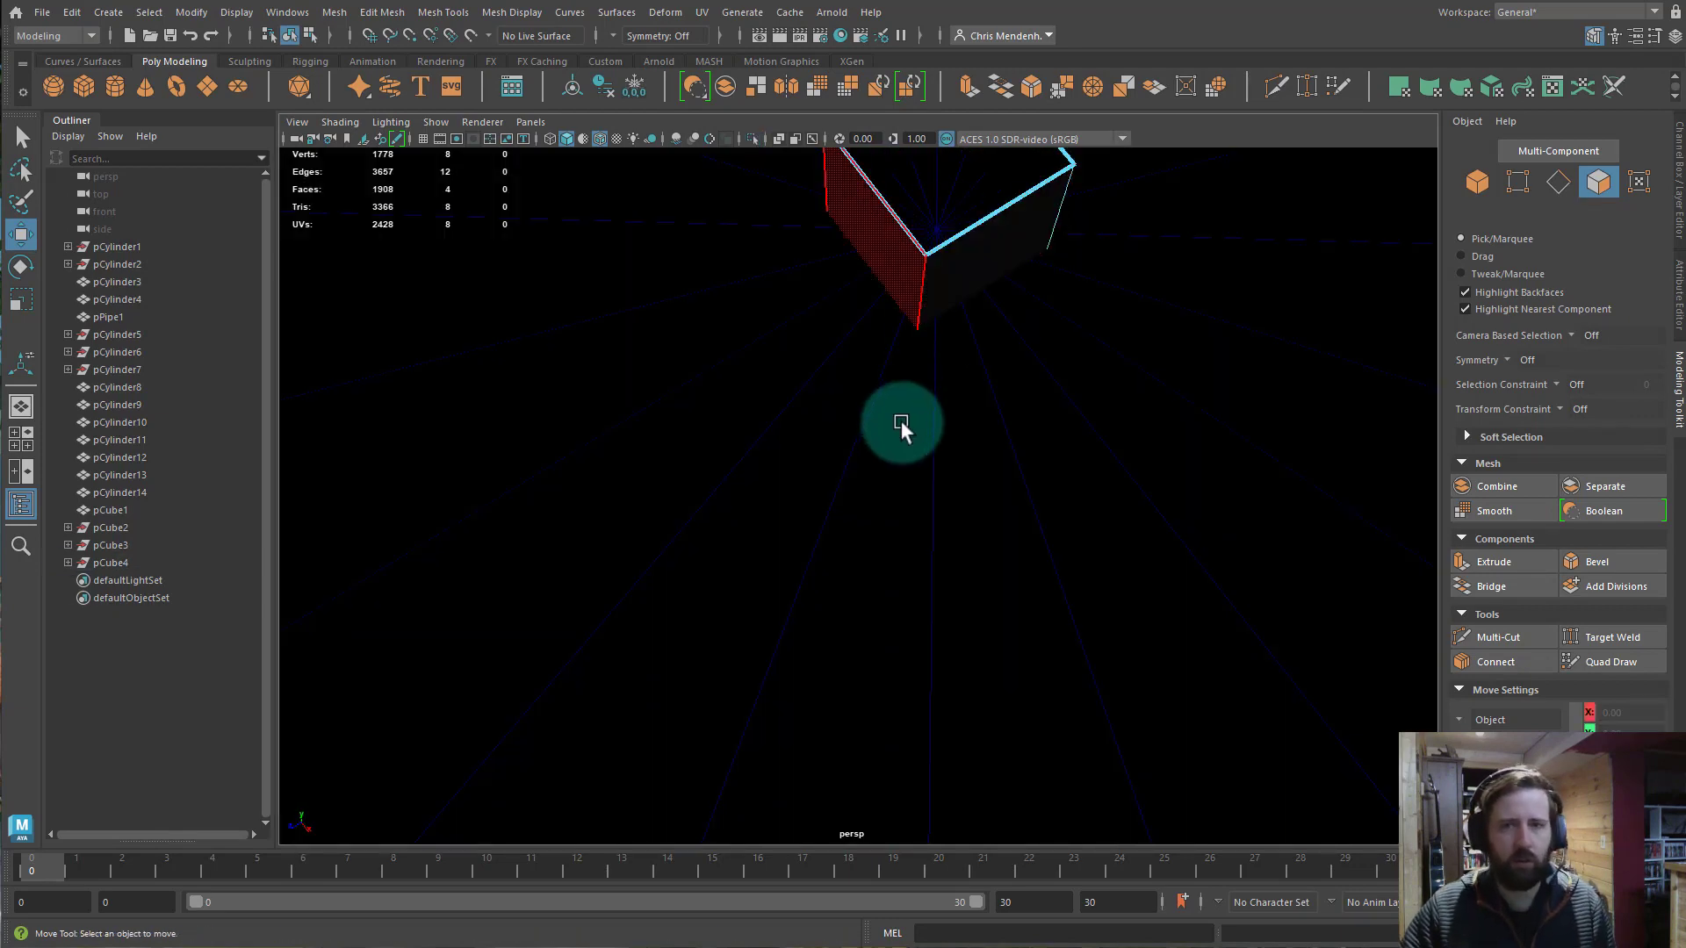
Soften all edges of the cord between the striker disc and the top disc.
scroll(925, 392, down, 3)
alt+drag(926, 391, 894, 369)
scroll(894, 373, down, 6)
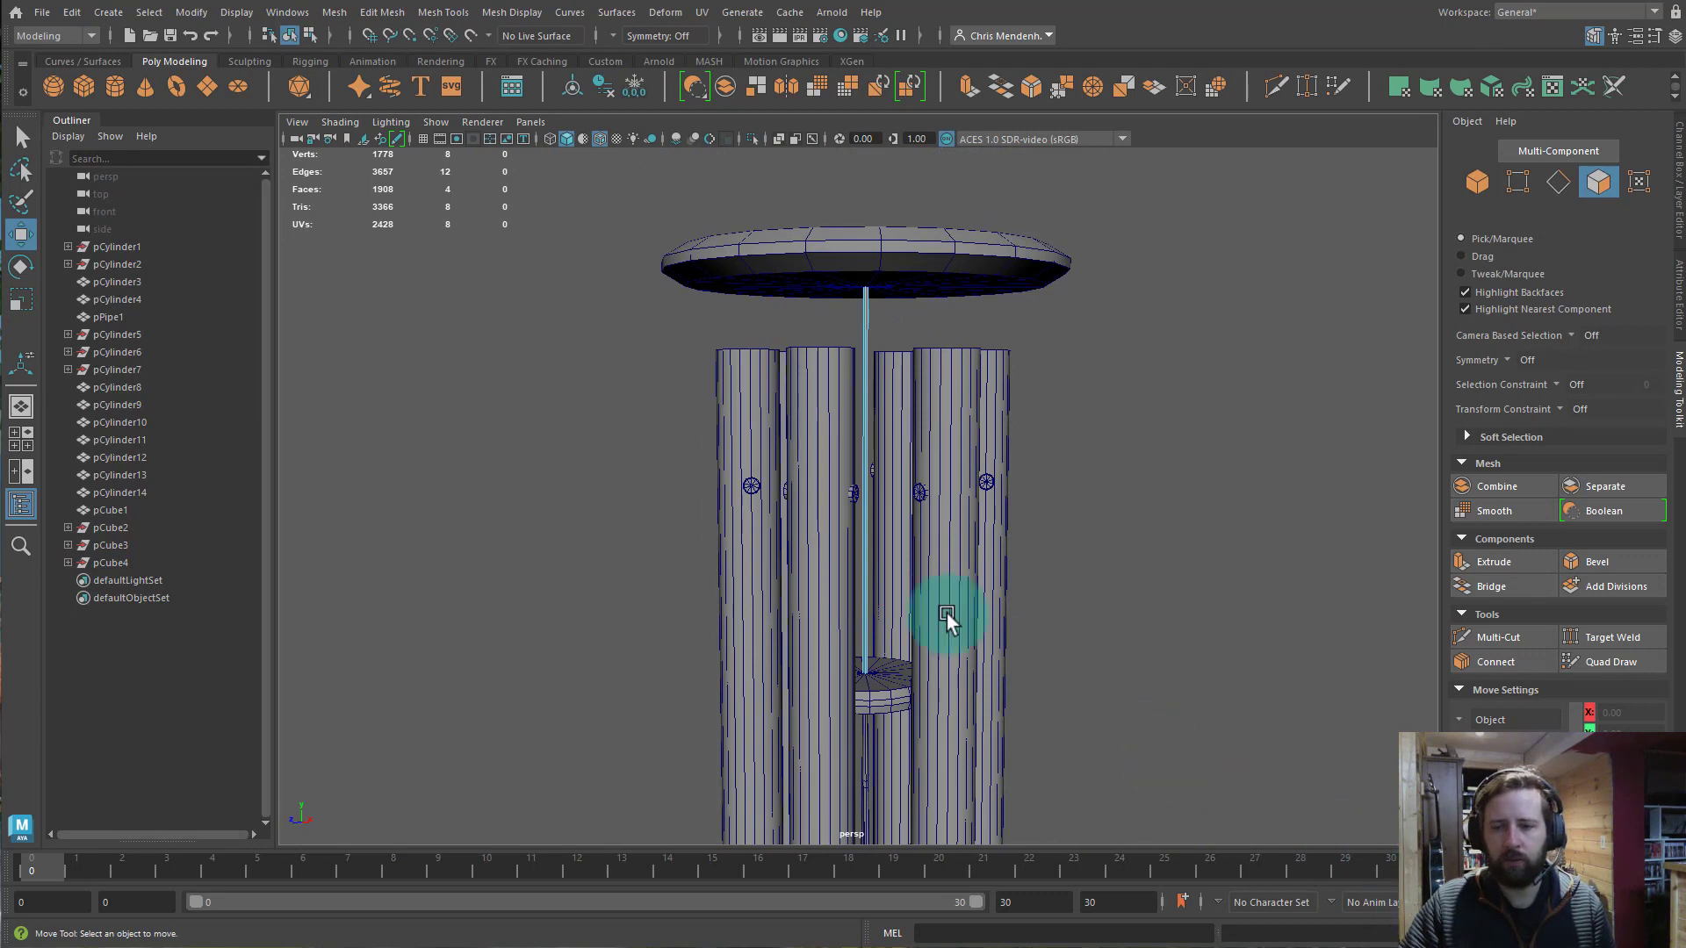
click(862, 486)
alt+drag(970, 376, 876, 357)
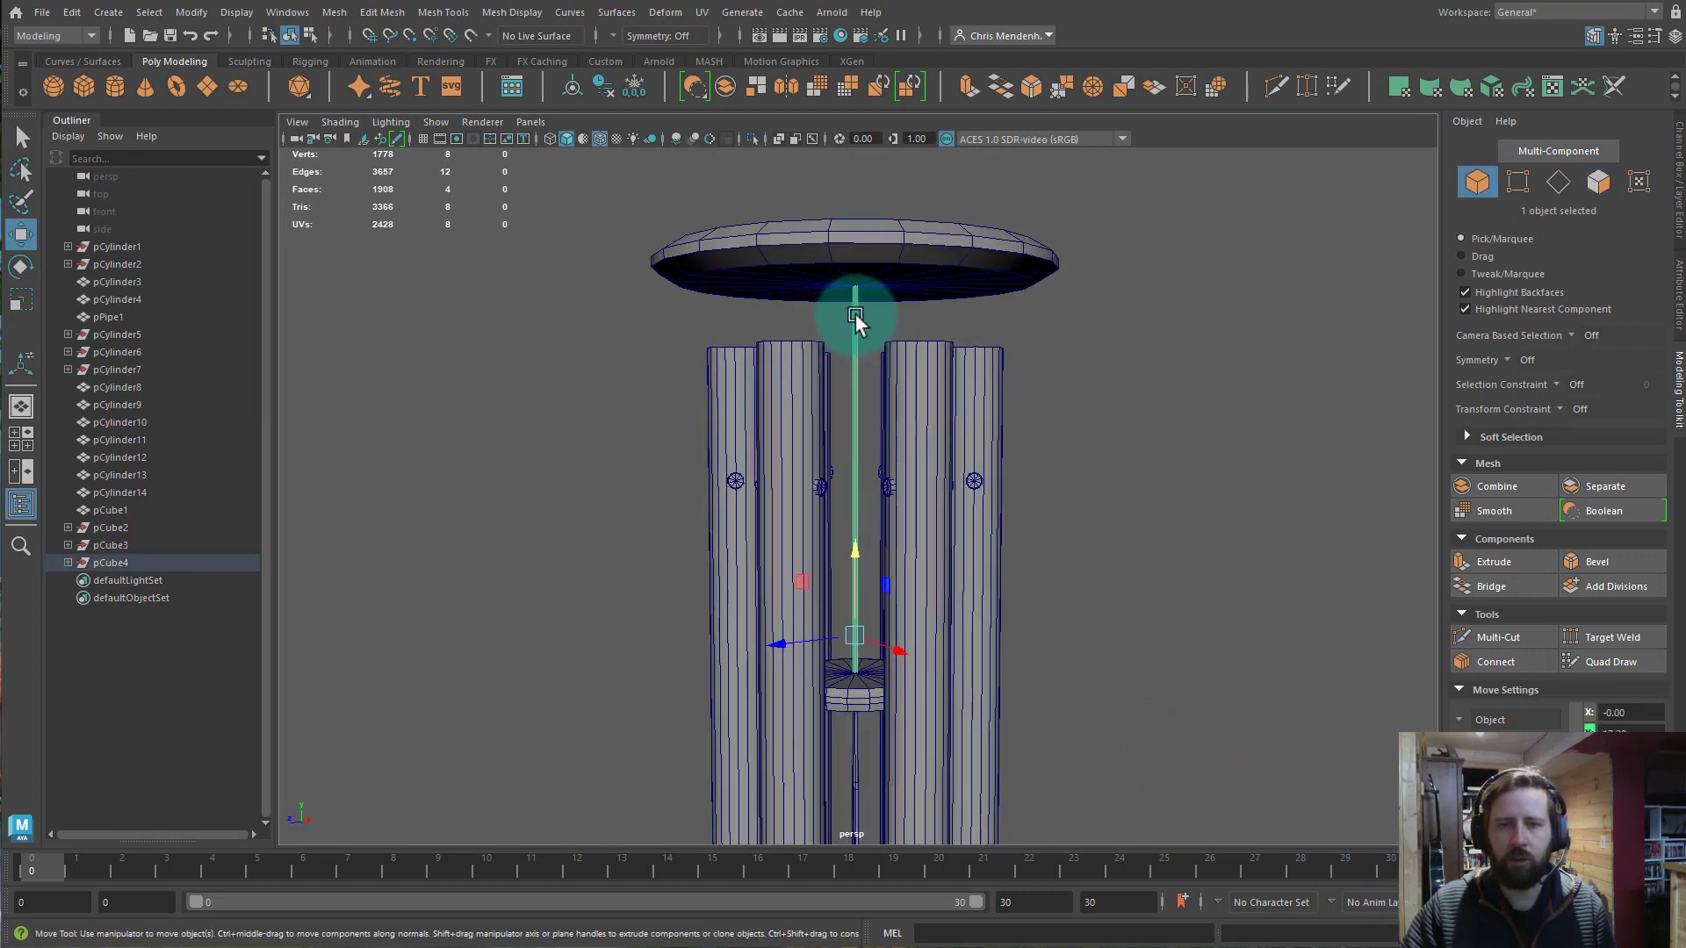
click(512, 11)
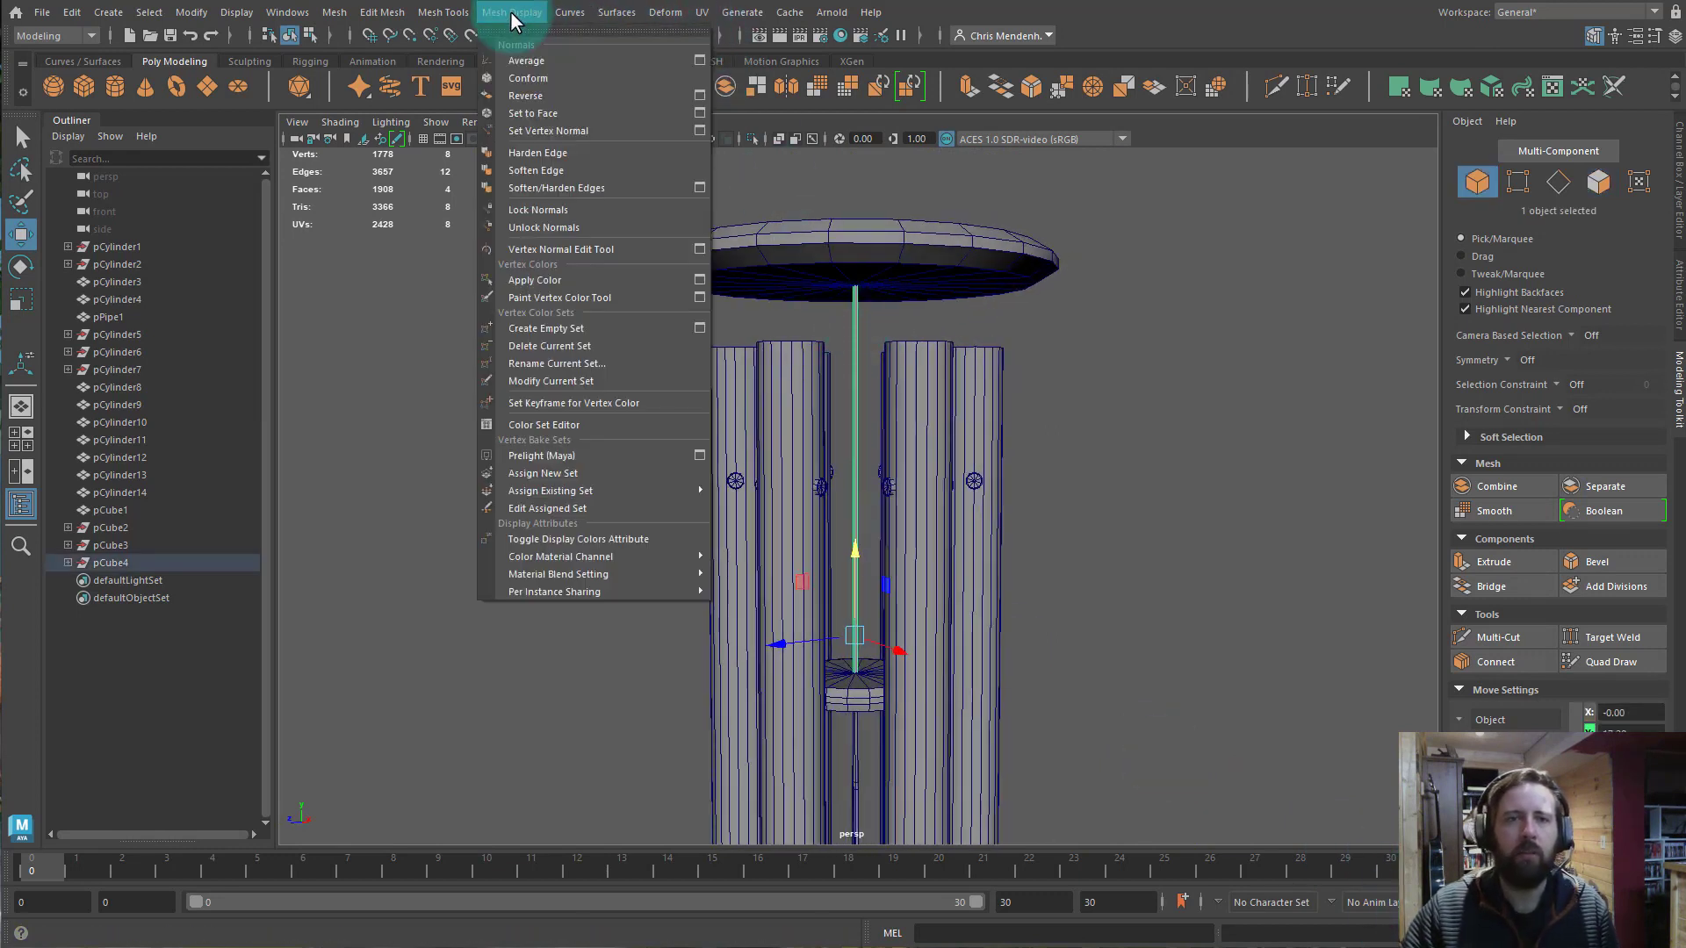
click(558, 173)
click(1176, 694)
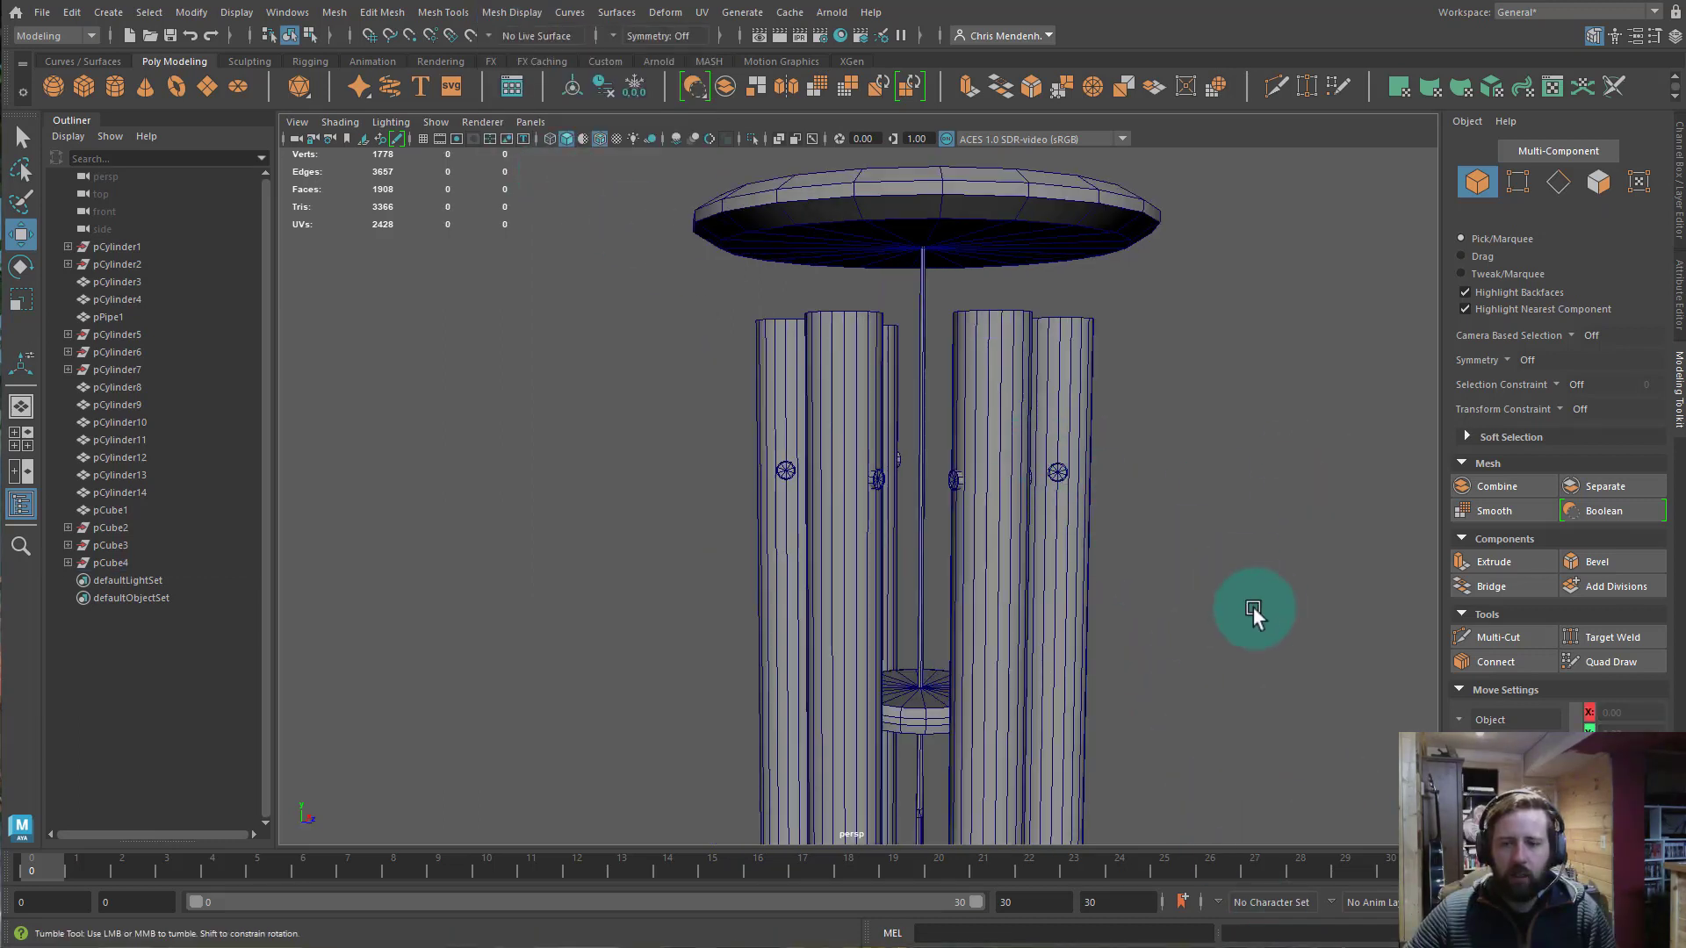
Center the upper cord's pivot and move a duplicate of the cord to a chime tube, at about X -6.03, Z -2.58.
alt+drag(1253, 613, 1225, 628)
click(931, 364)
alt+drag(1009, 459, 1133, 579)
click(572, 86)
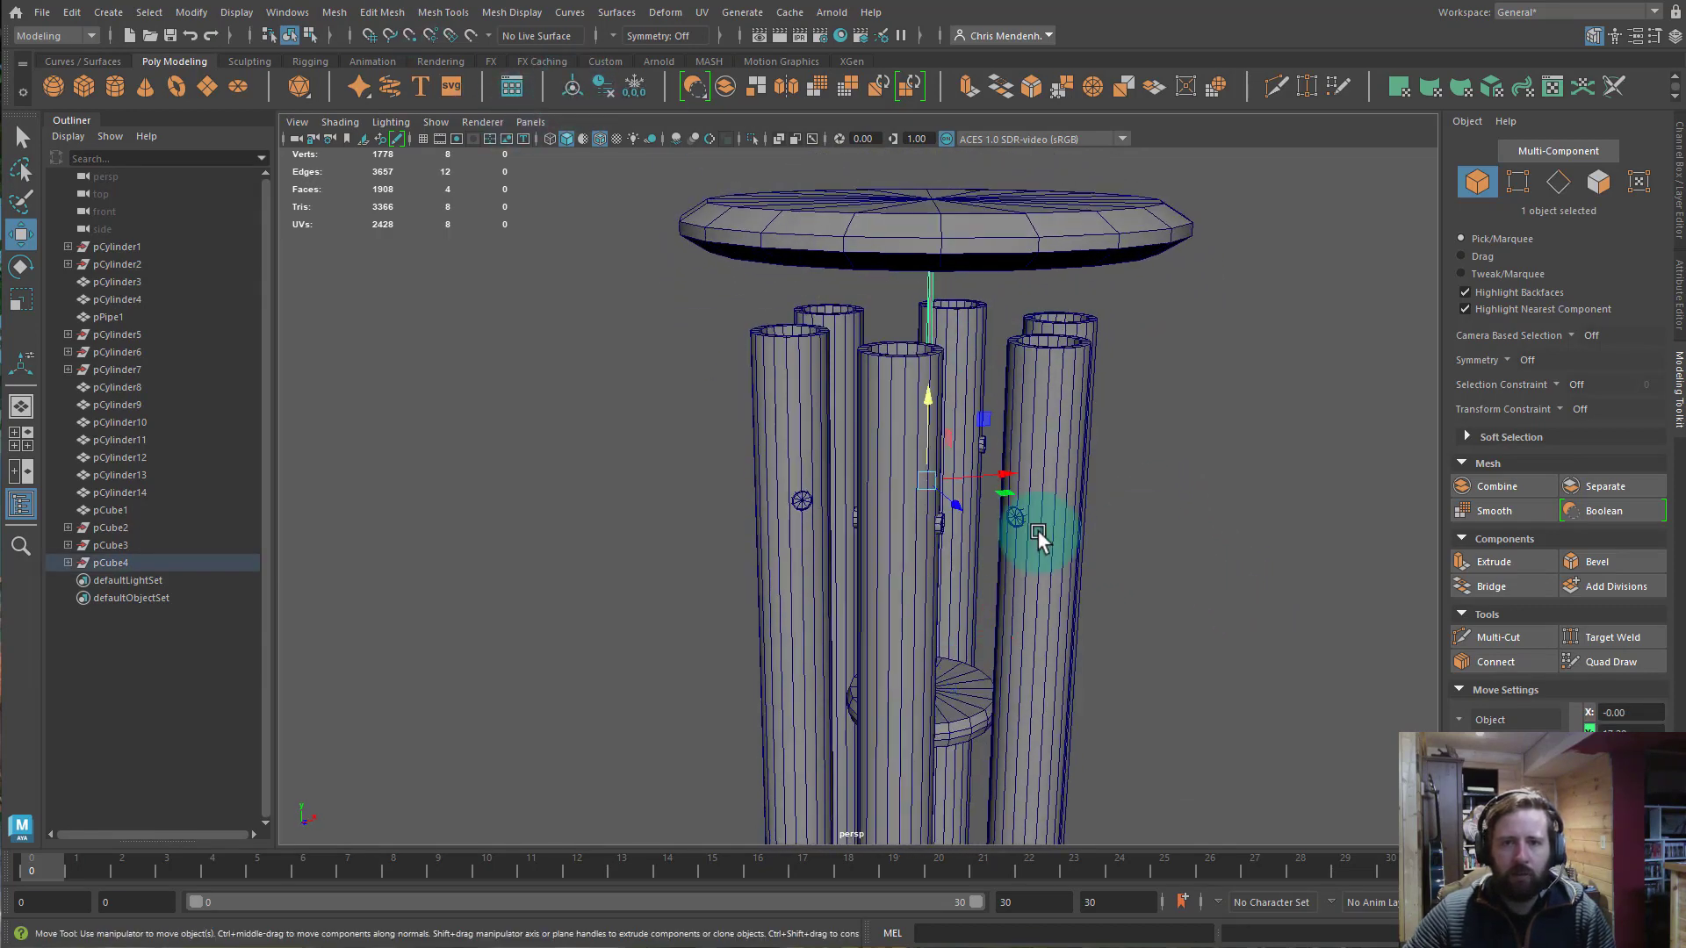
alt+drag(1038, 532, 1159, 555)
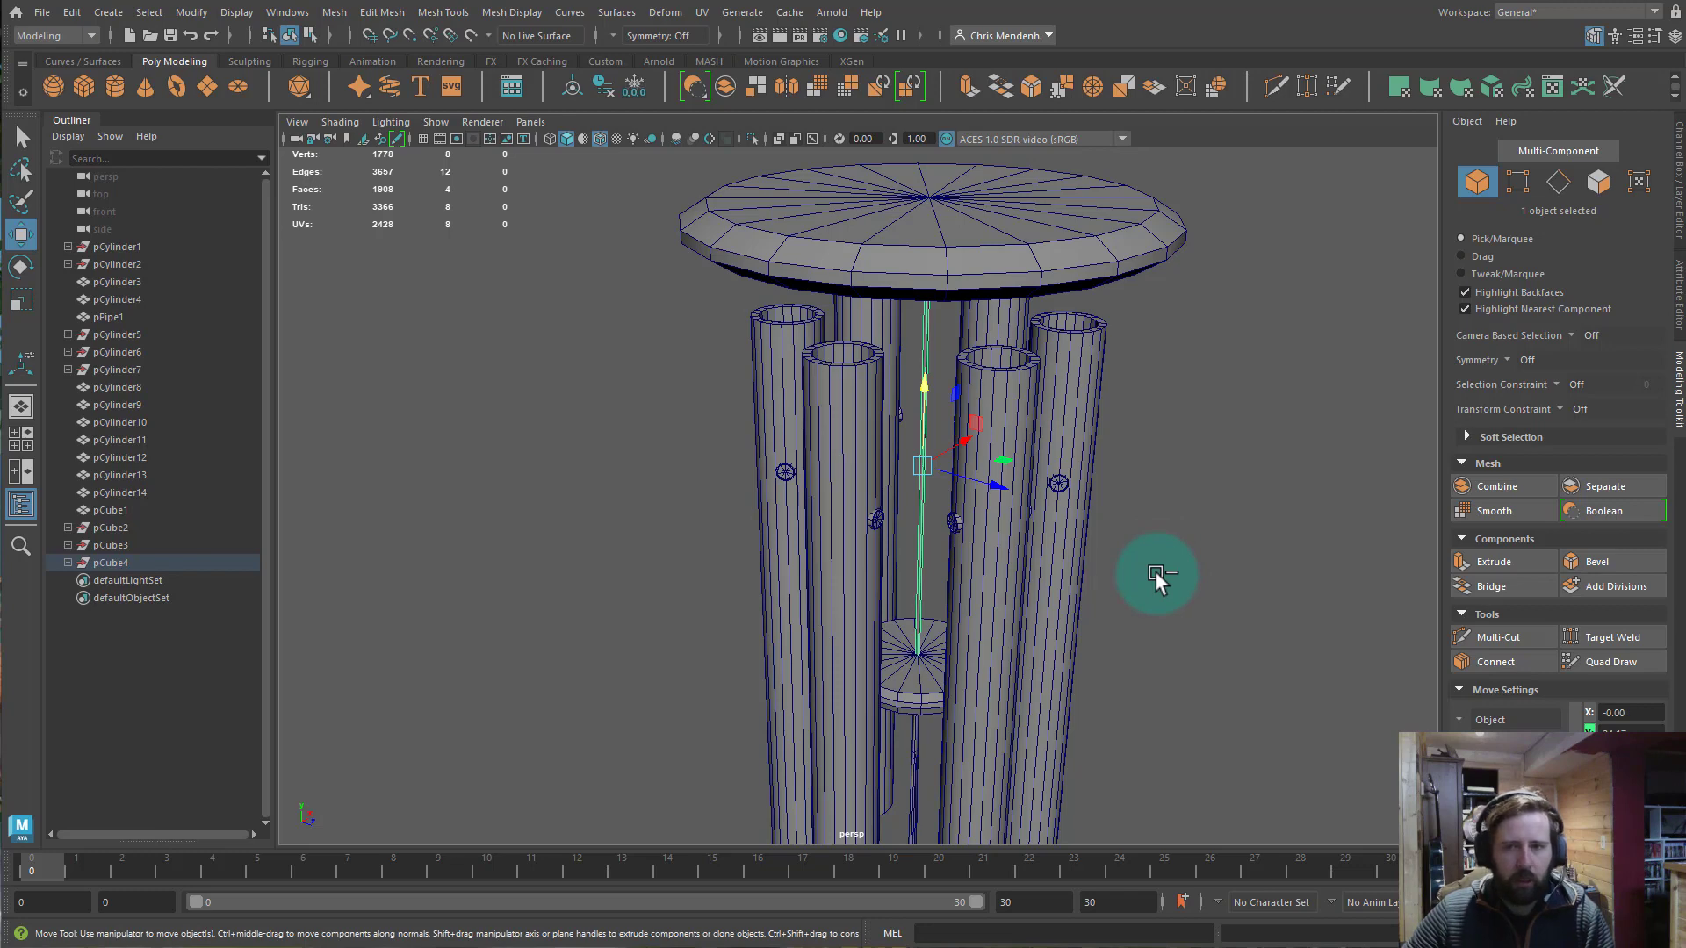
alt+drag(1013, 536, 992, 474)
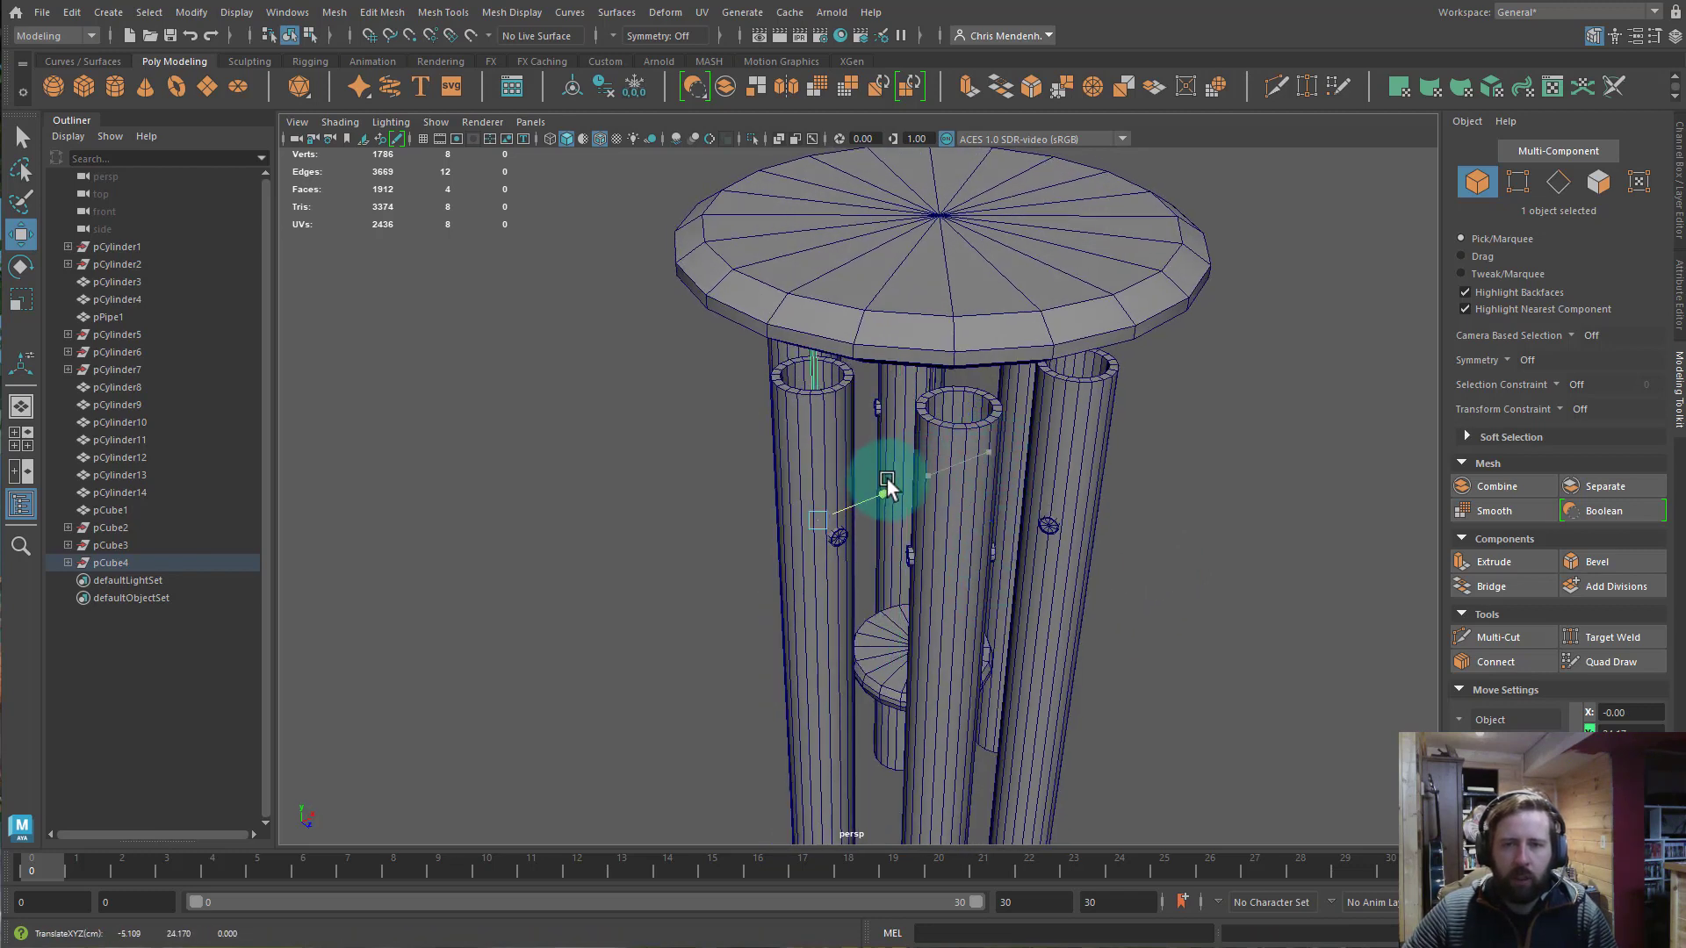
alt+drag(863, 487, 930, 482)
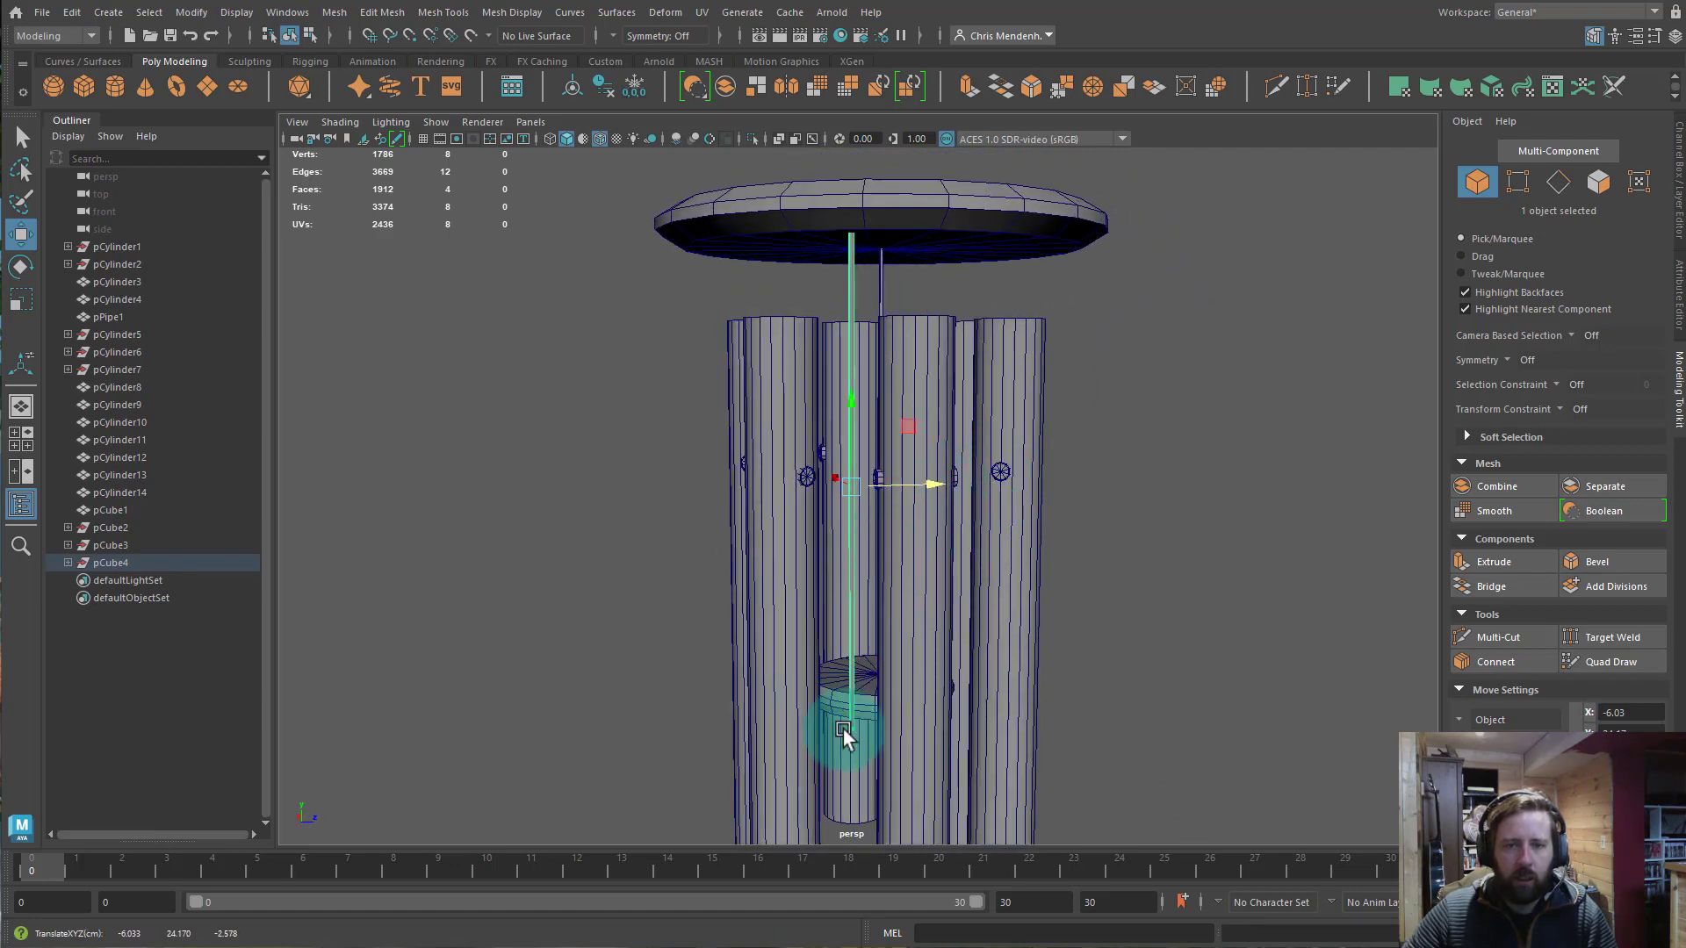
Shorten the duplicate cord by raising its lower vertices to the tube's pin height, and push its upper vertices into the top disc.
right_drag(855, 724, 780, 588)
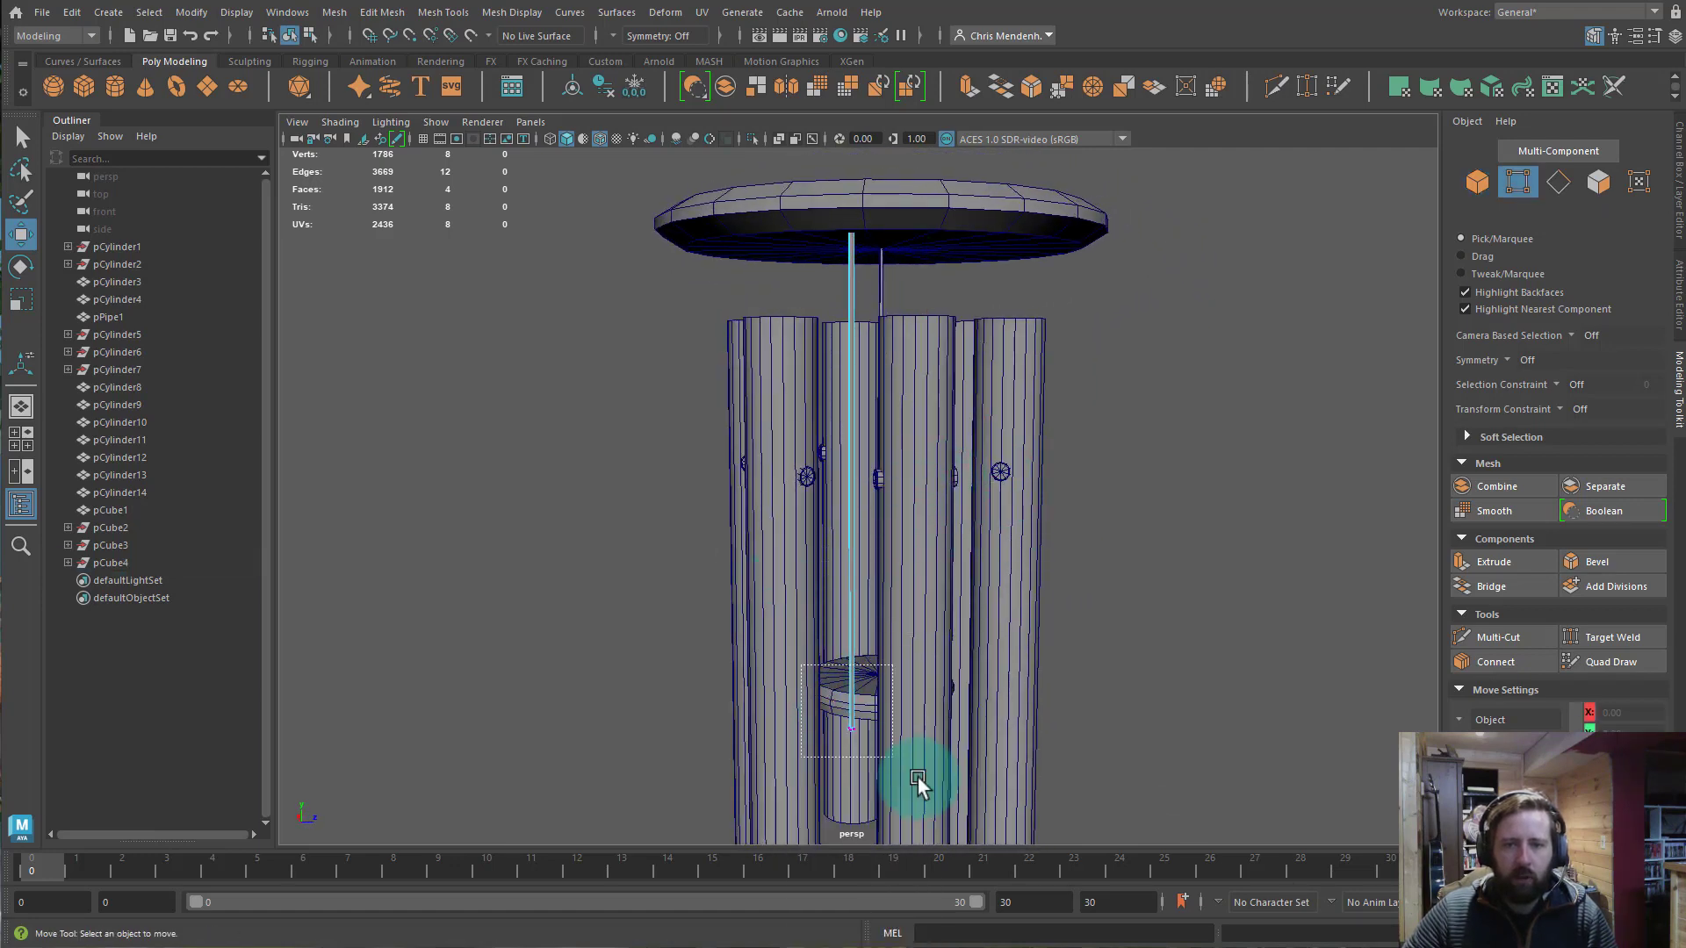
mouse_move(871, 399)
alt+mouse_down()
mouse_move(888, 379)
mouse_move(843, 411)
alt+mouse_up()
drag(754, 281, 926, 402)
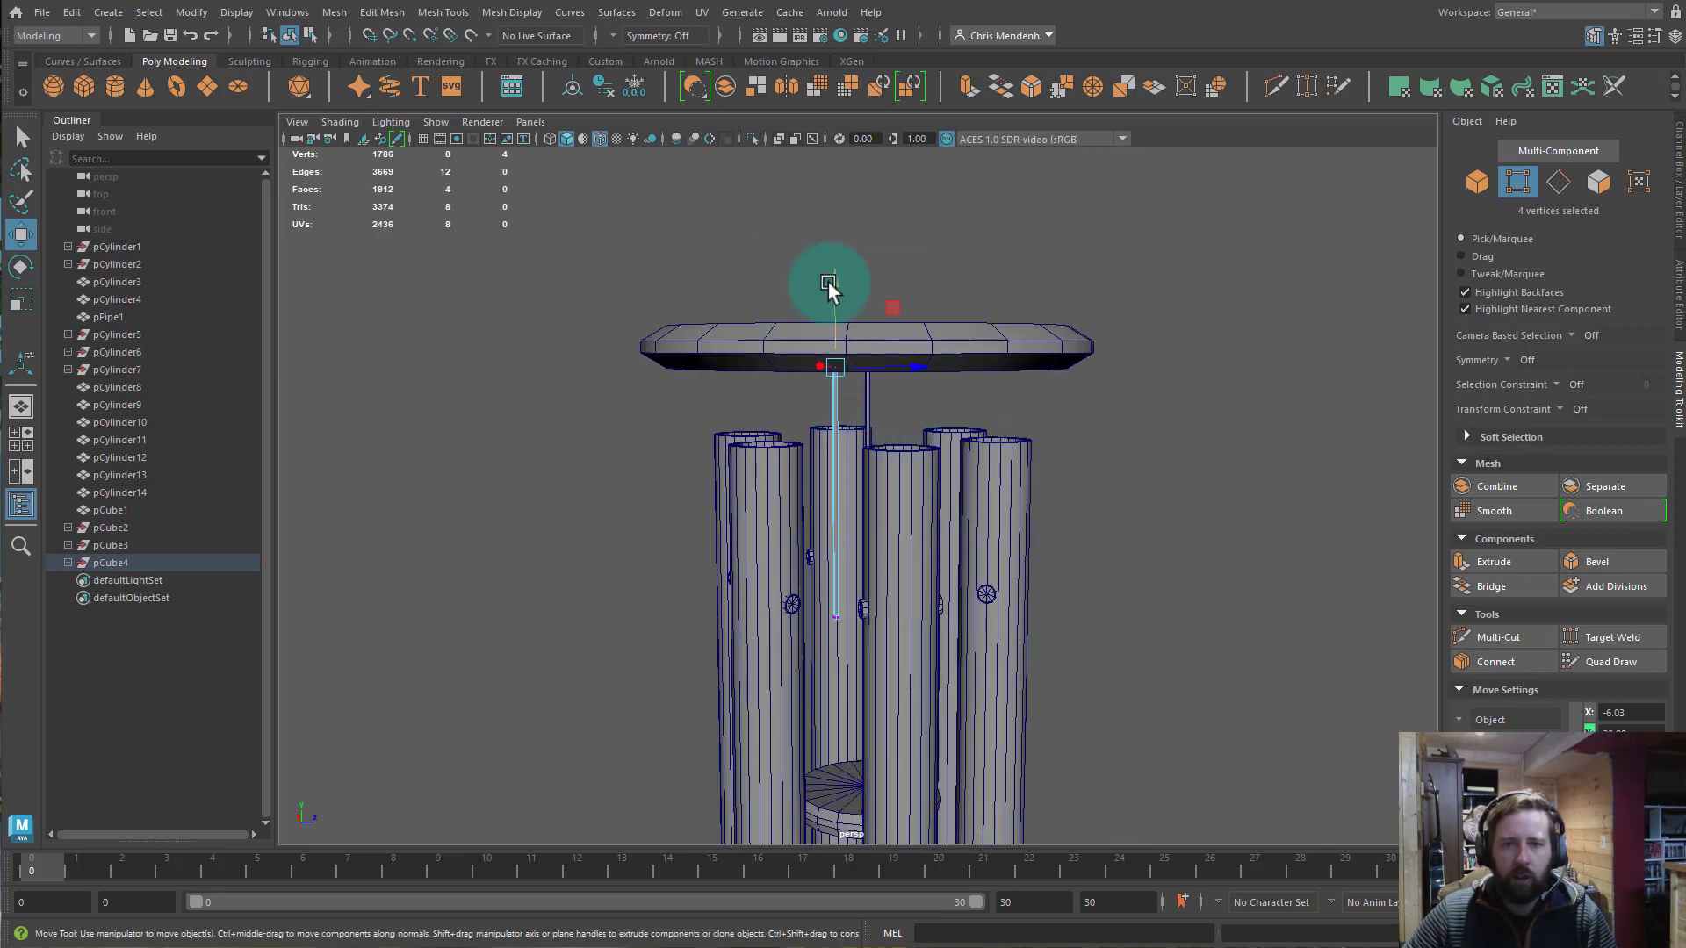
drag(837, 261, 837, 262)
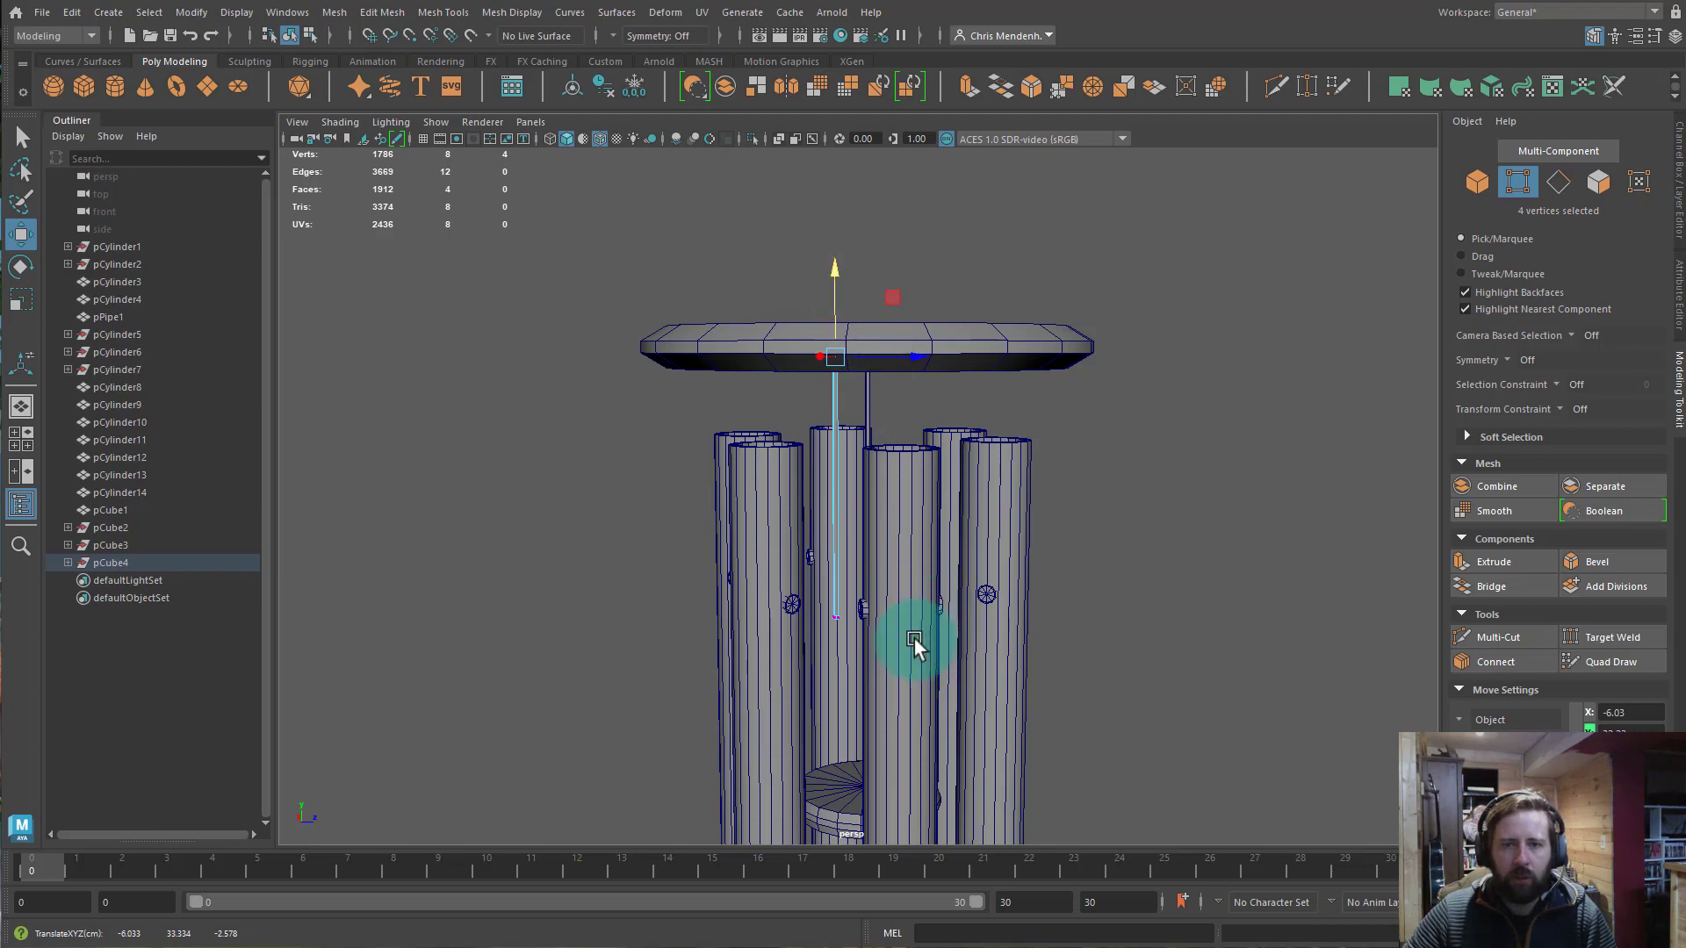
alt+drag(867, 607, 889, 564)
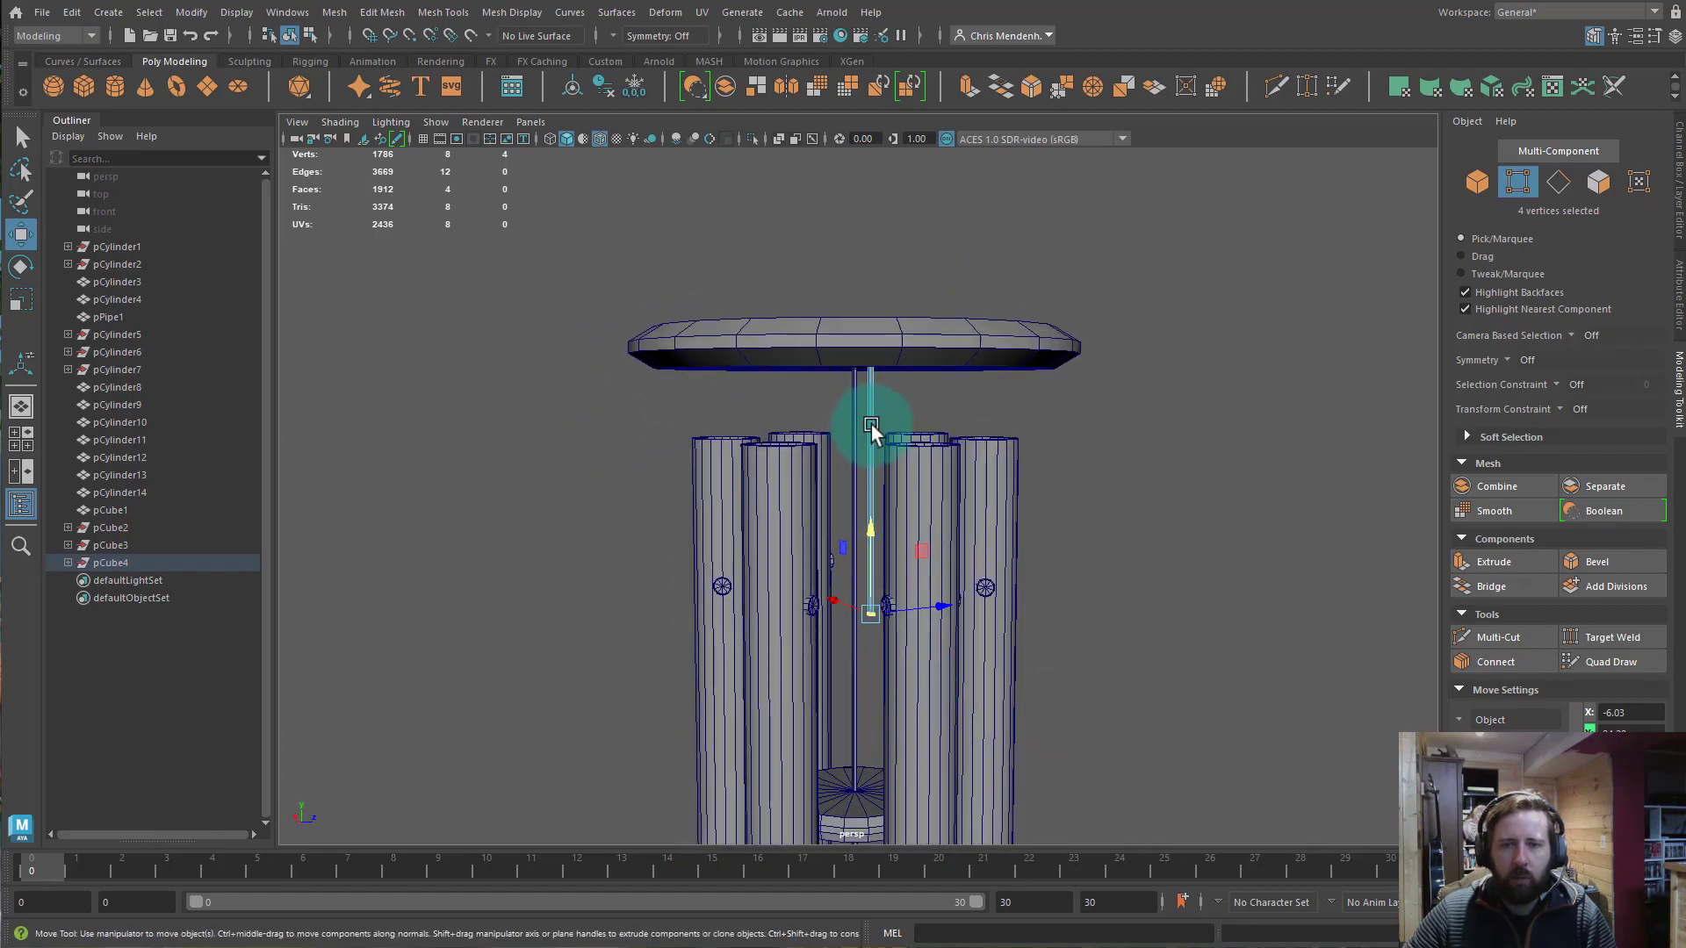
Slide the shortened cord along X until it lines up with the pin on its chime tube.
right_drag(873, 427, 1007, 362)
alt+drag(854, 509, 996, 471)
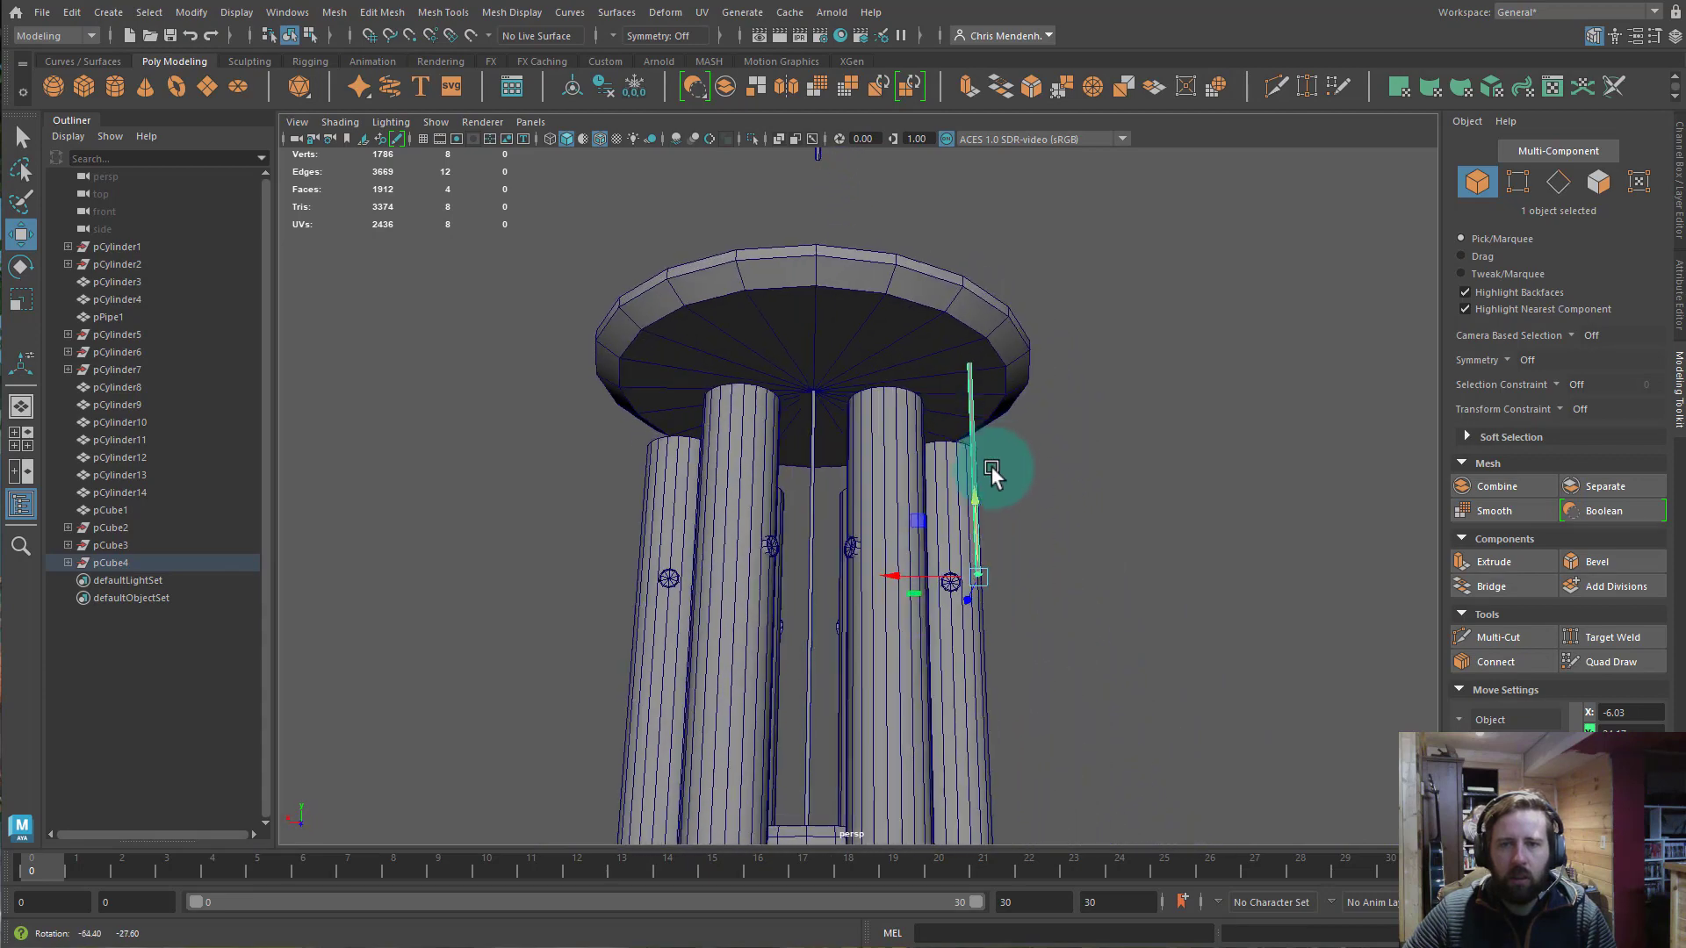
drag(892, 576, 870, 579)
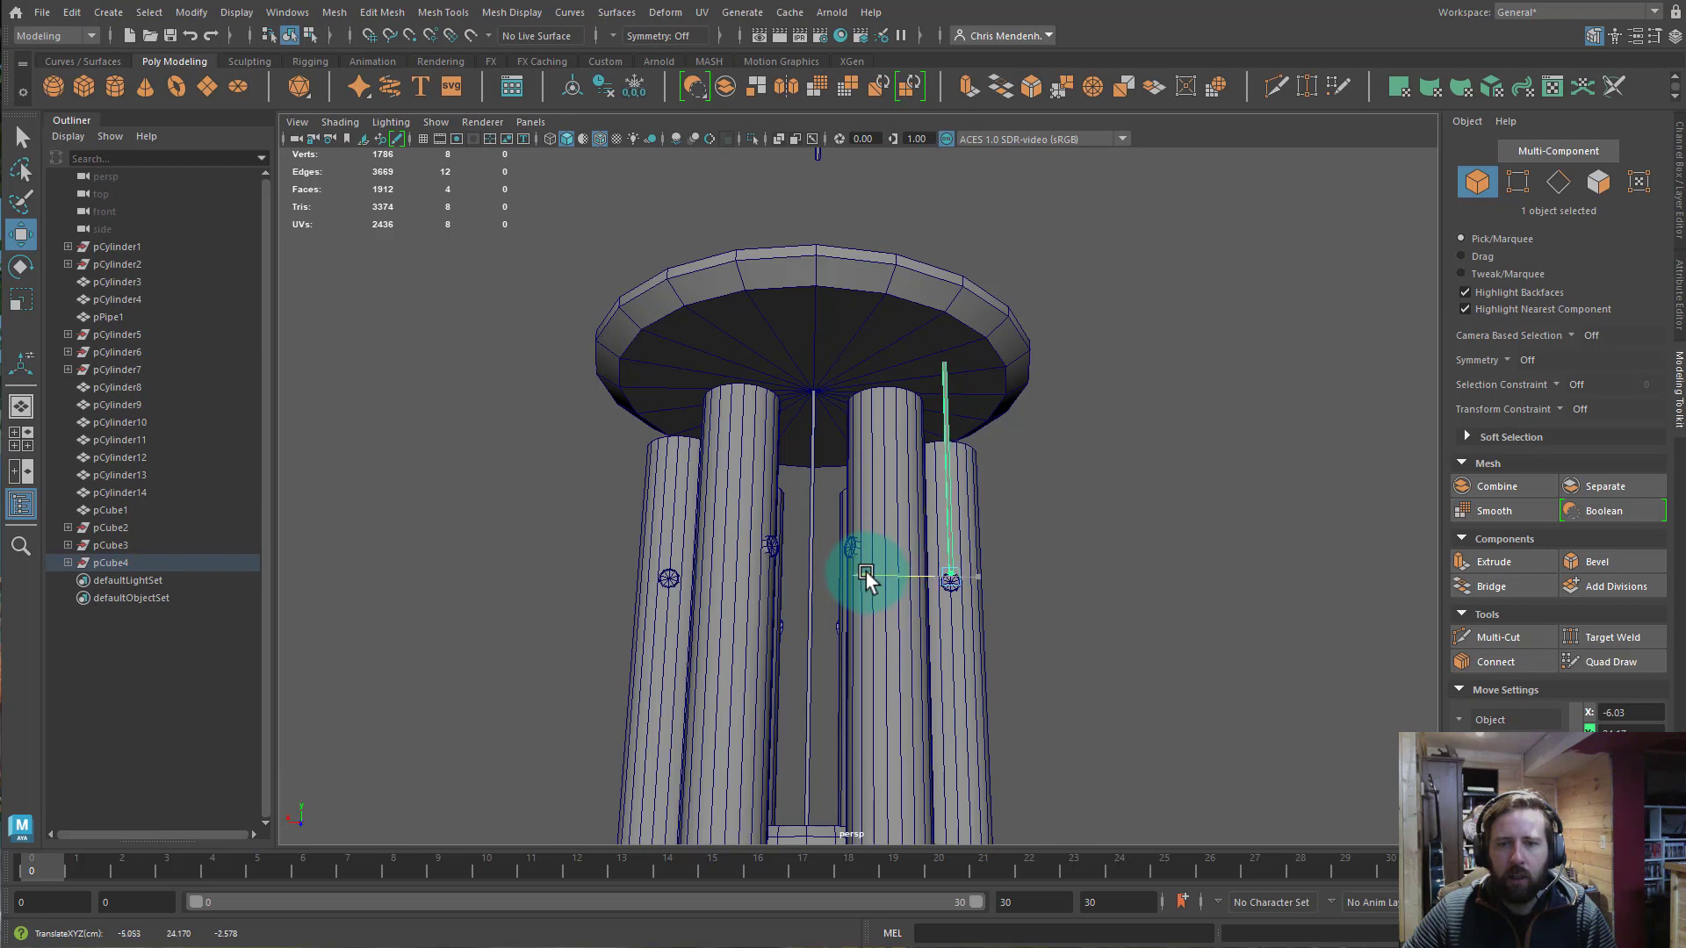
Slide the shortened cord to about X -5.12 and move its lower vertices along Z onto the tube's pin.
drag(866, 579, 1008, 602)
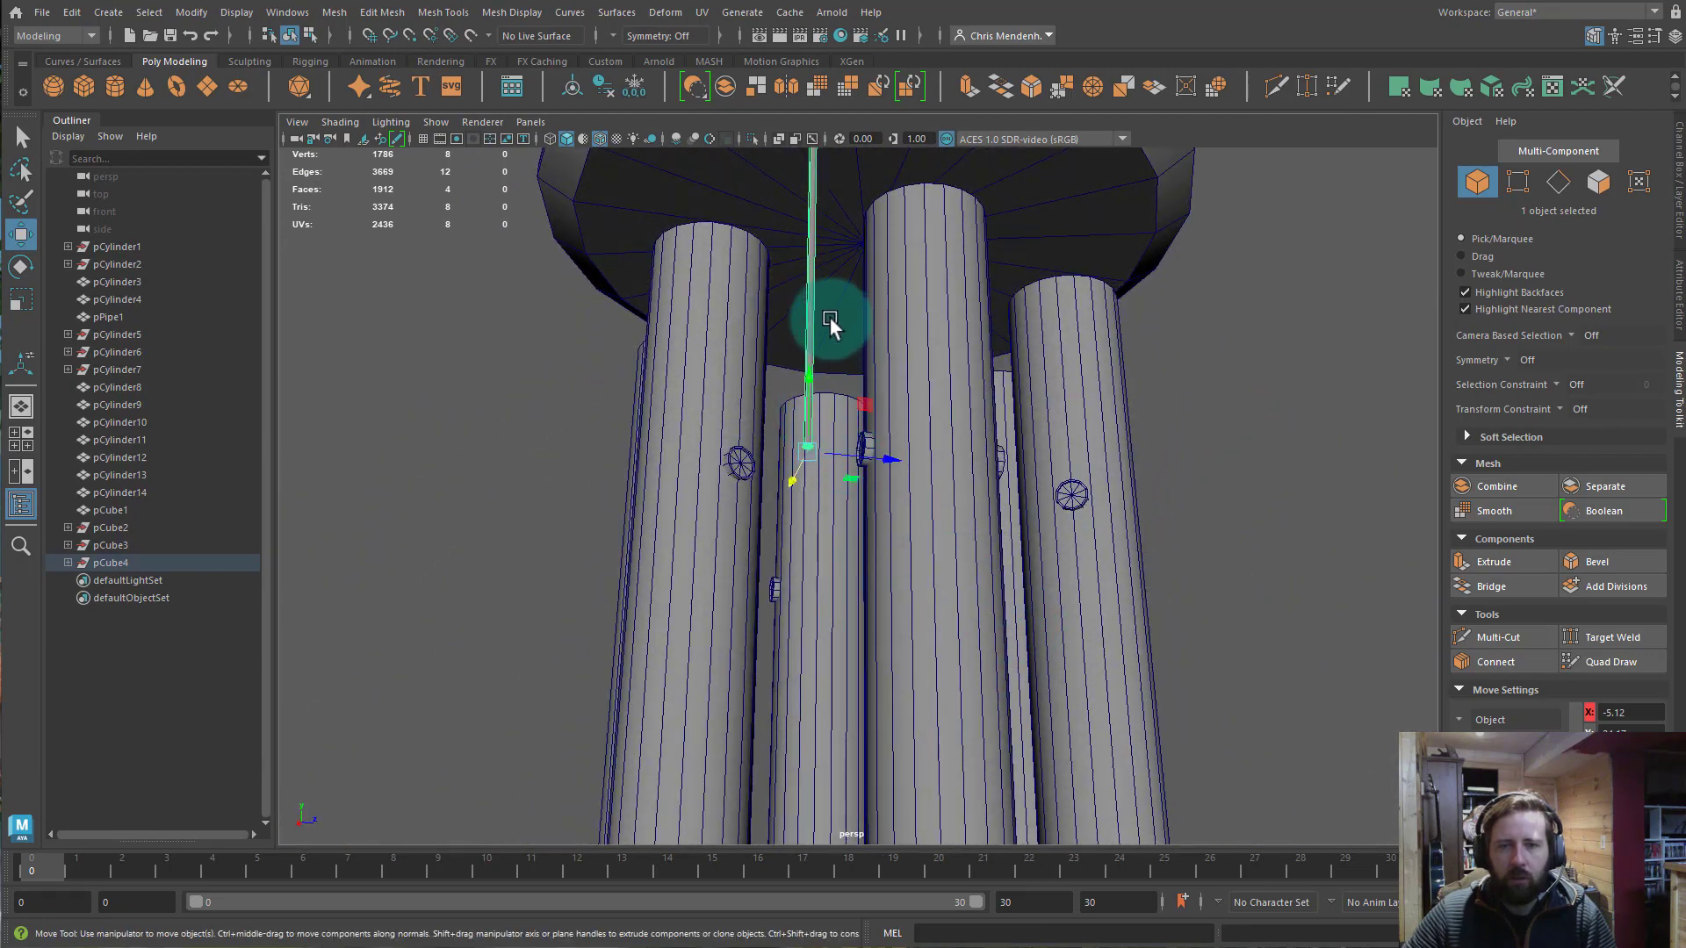
right_drag(829, 323, 782, 358)
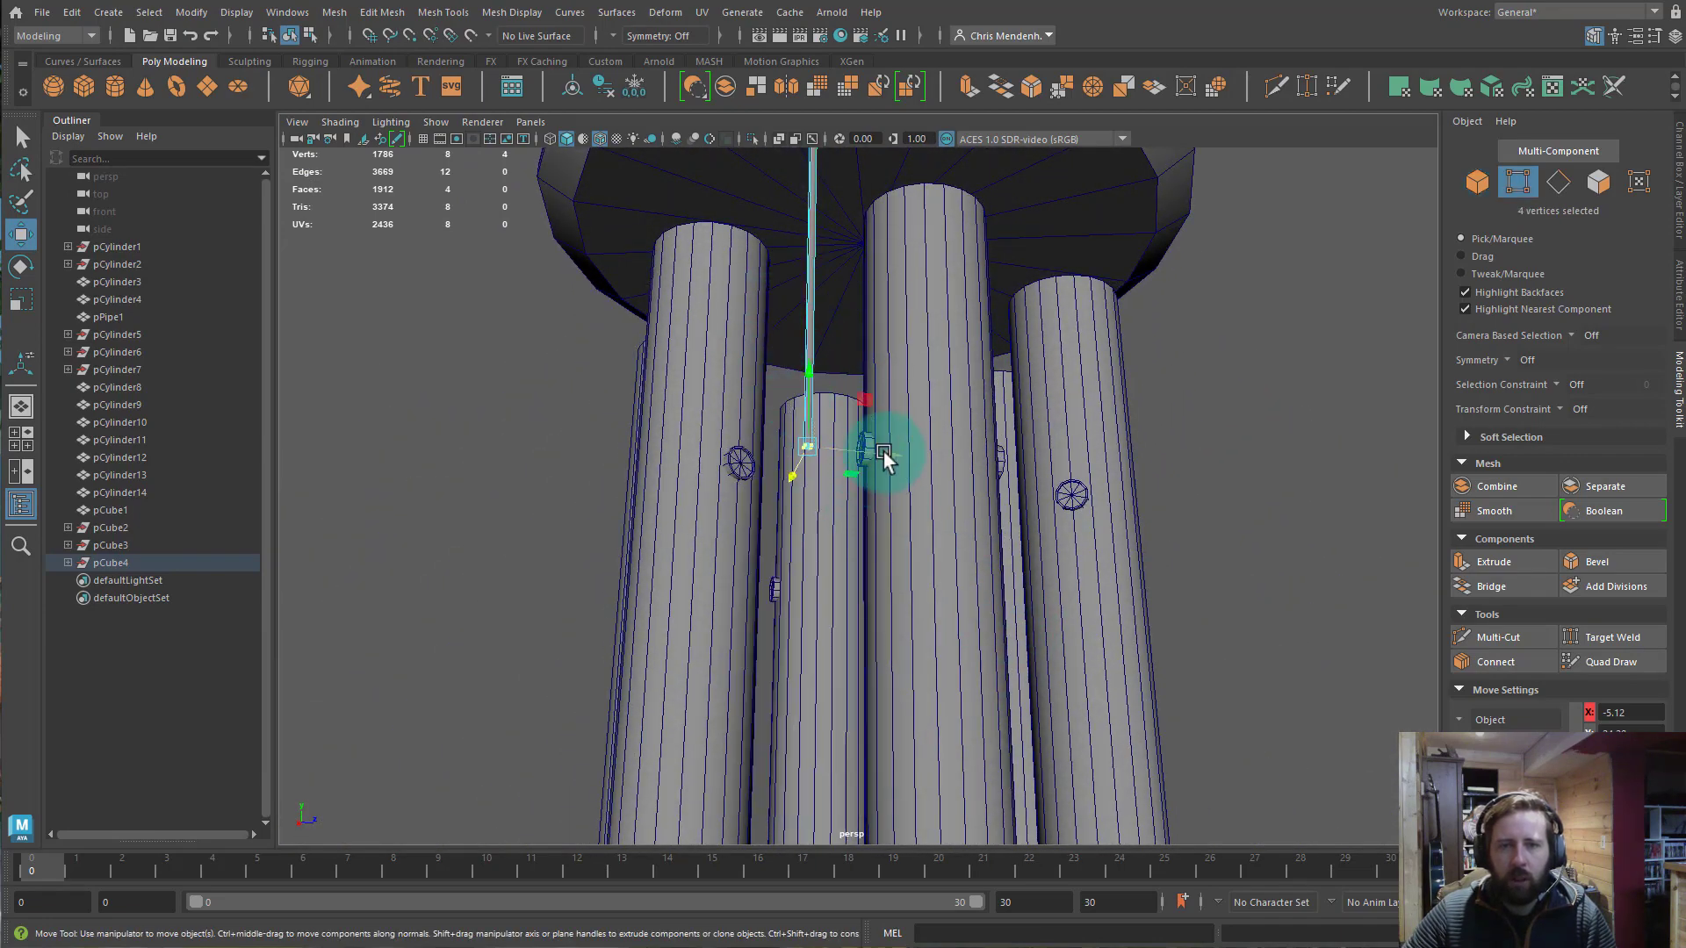
middle_drag(882, 456, 931, 457)
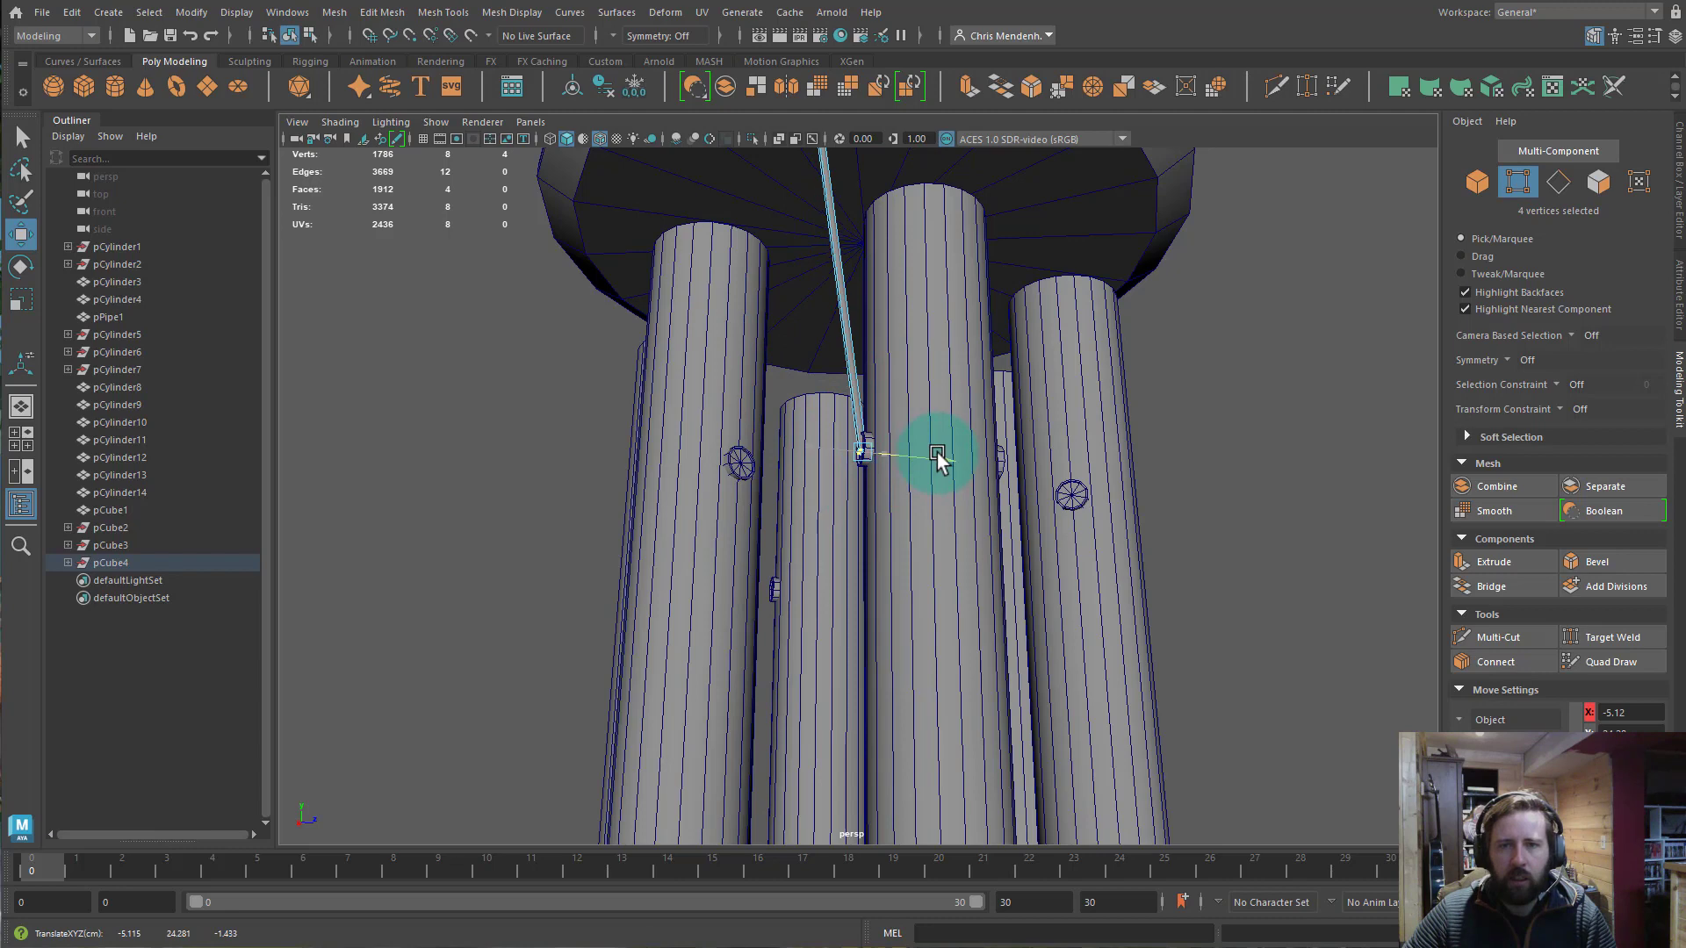
Insert an edge loop across the cord just above the pin with Multi-Cut.
alt+right_drag(864, 449, 1115, 527)
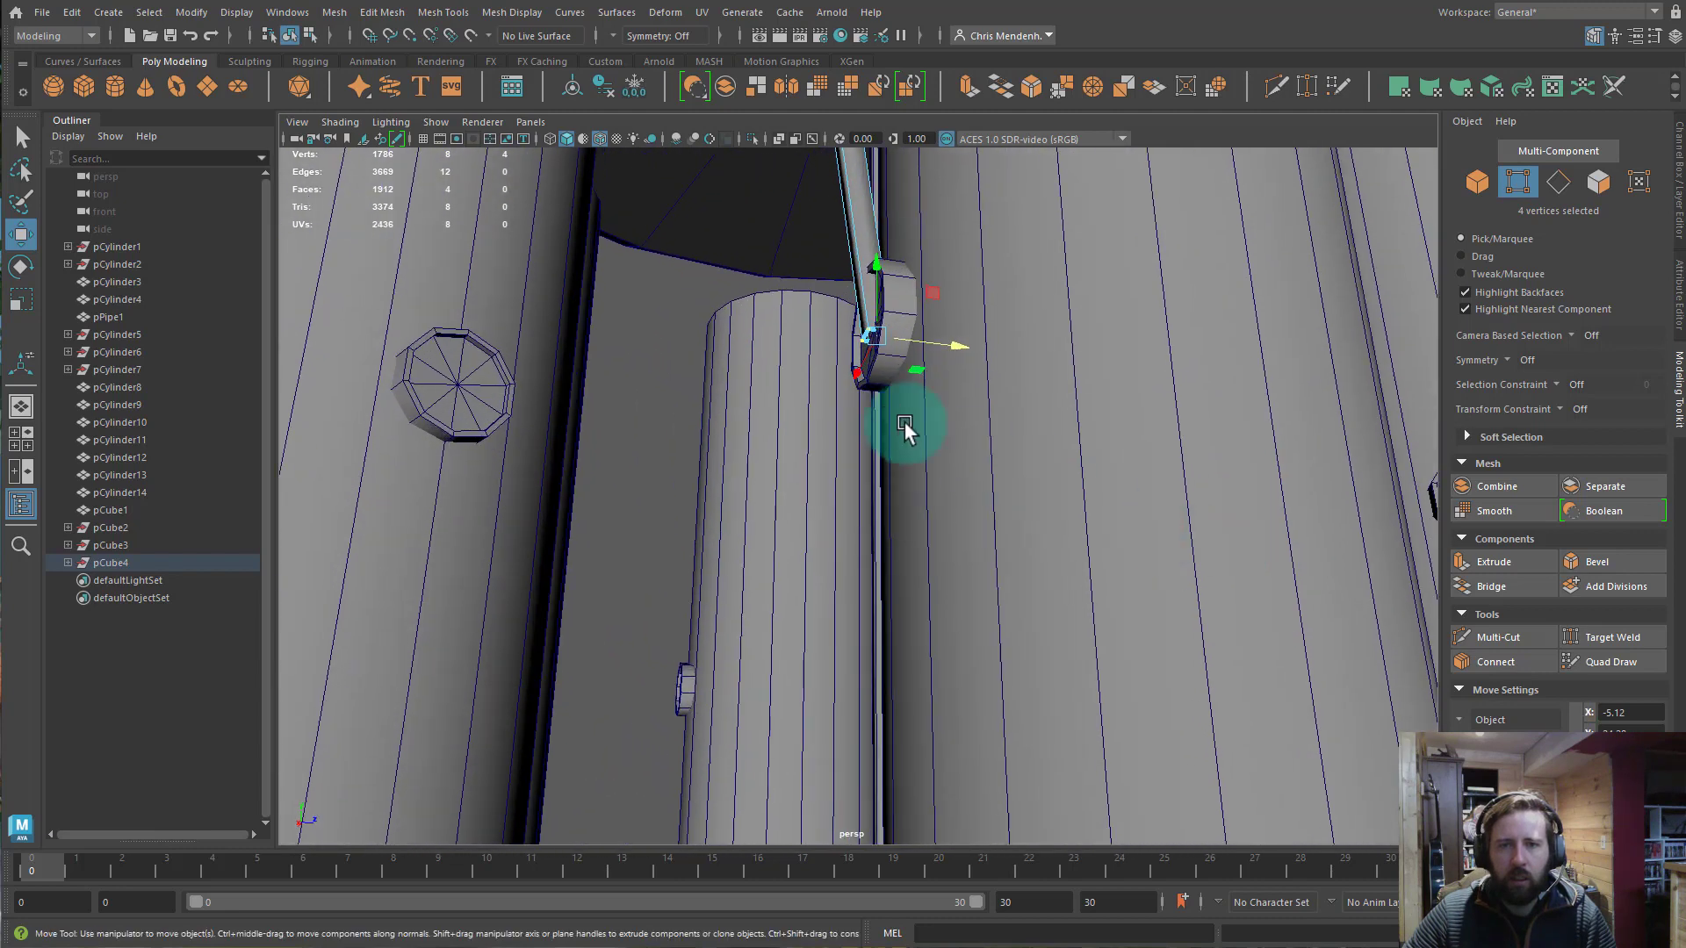
alt+drag(869, 360, 911, 450)
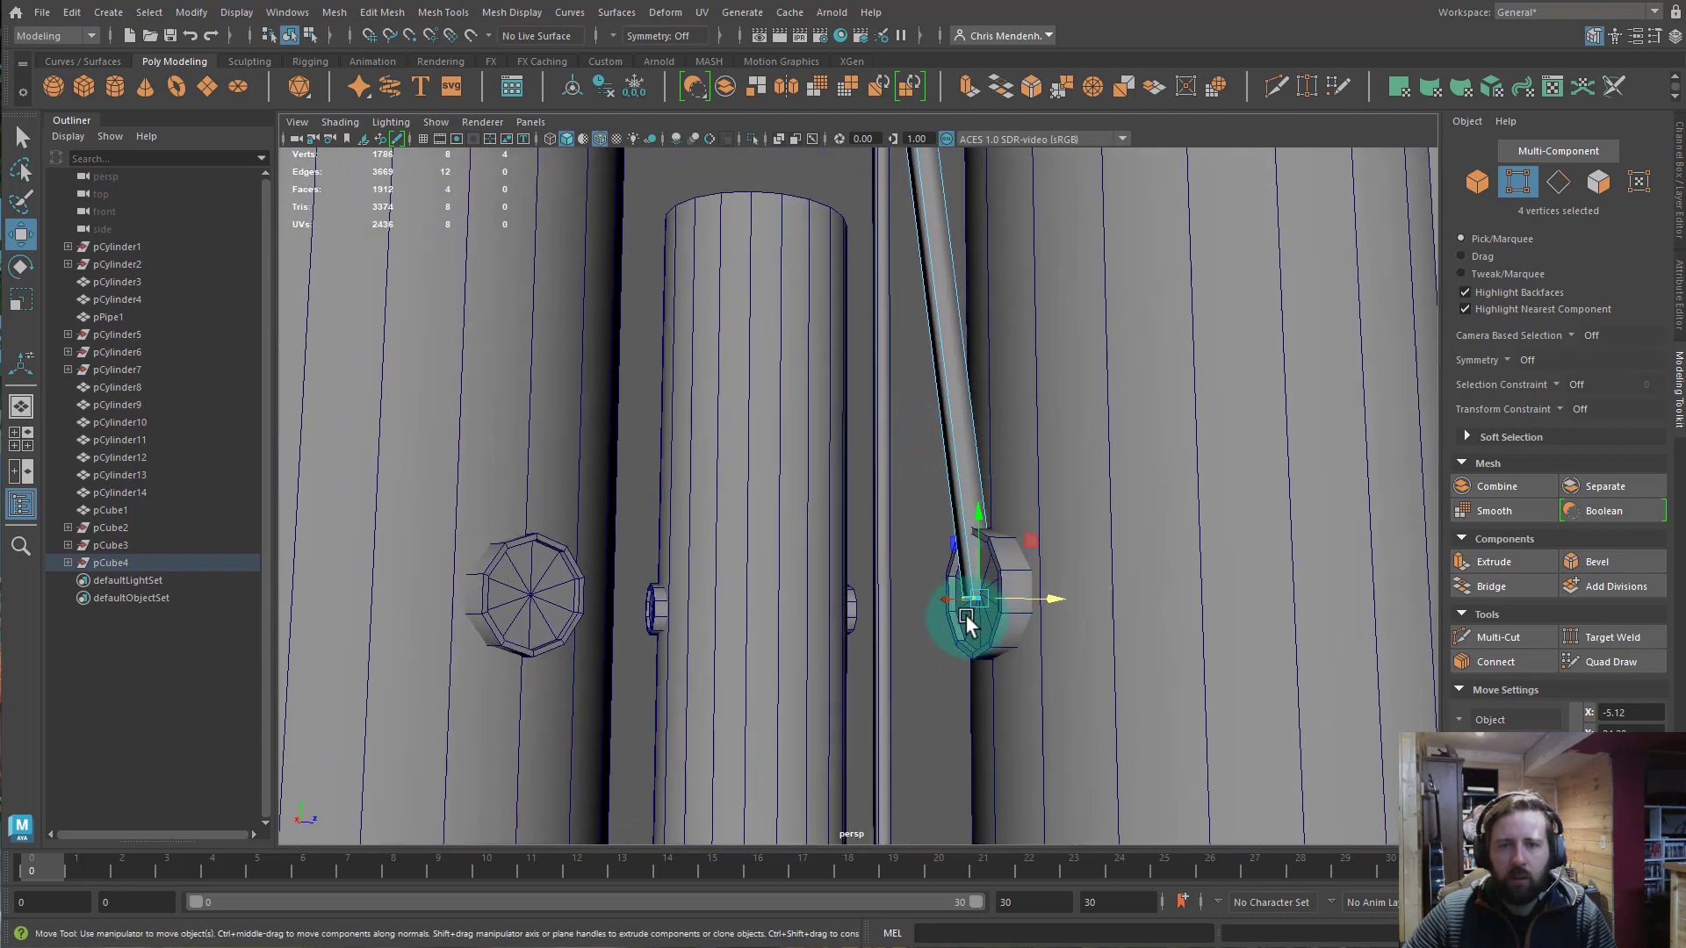
alt+drag(965, 615, 945, 645)
mouse_move(794, 658)
alt+mouse_down()
mouse_move(861, 615)
mouse_move(922, 621)
mouse_move(806, 633)
alt+mouse_up()
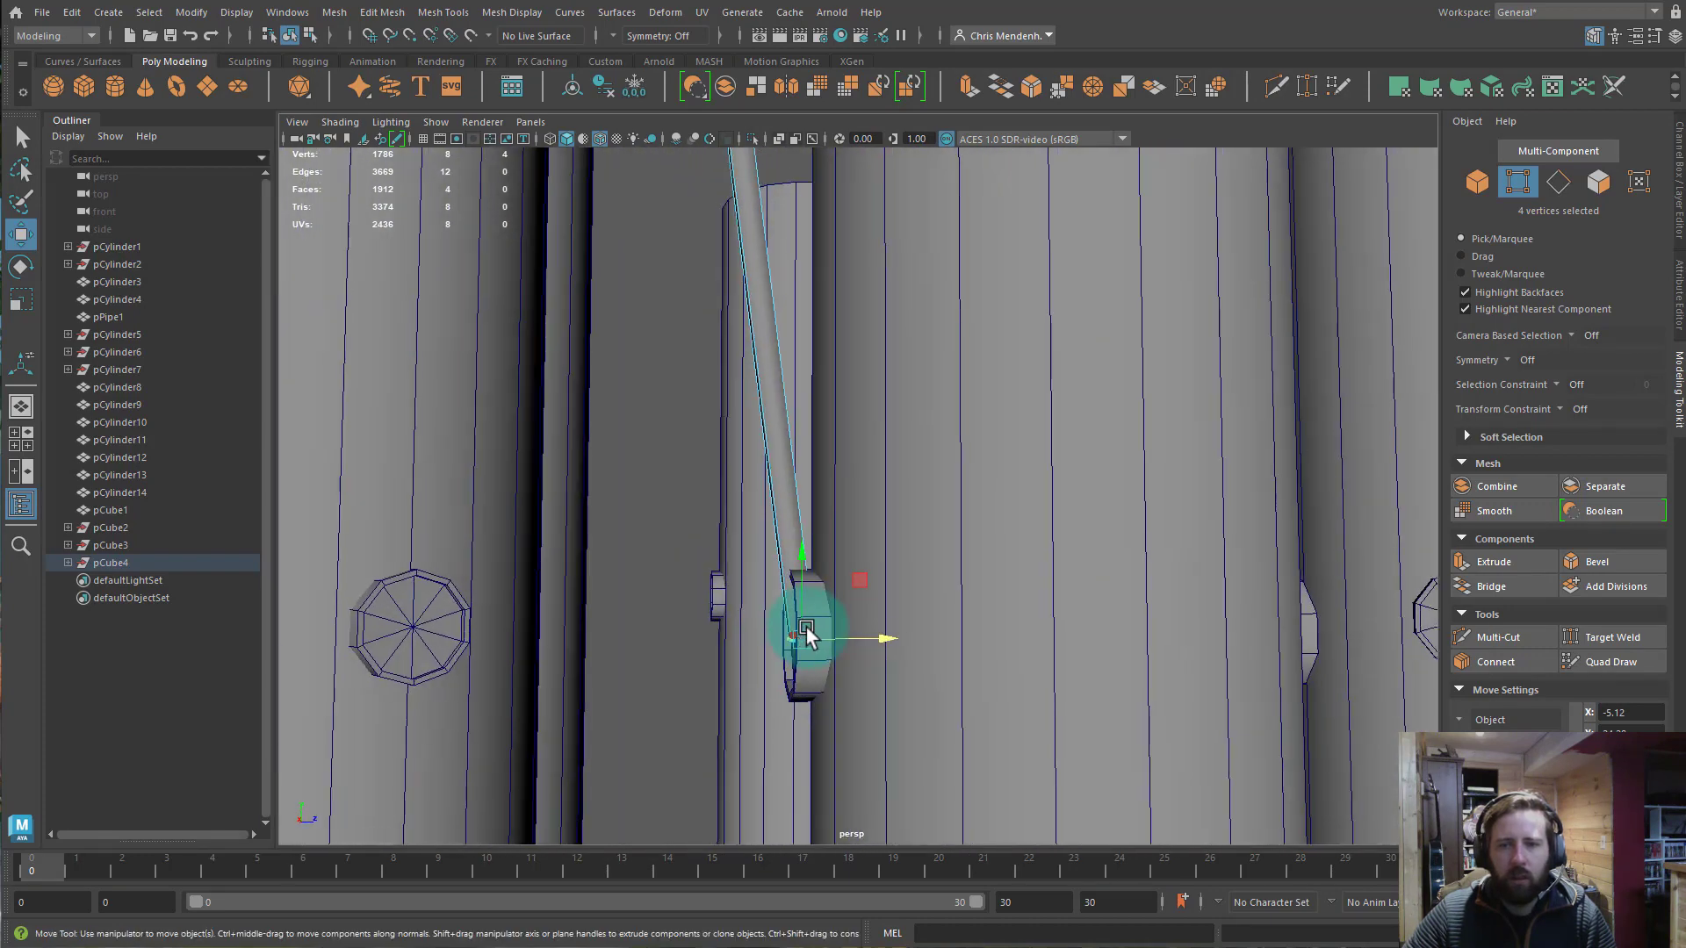
alt+drag(804, 576, 722, 553)
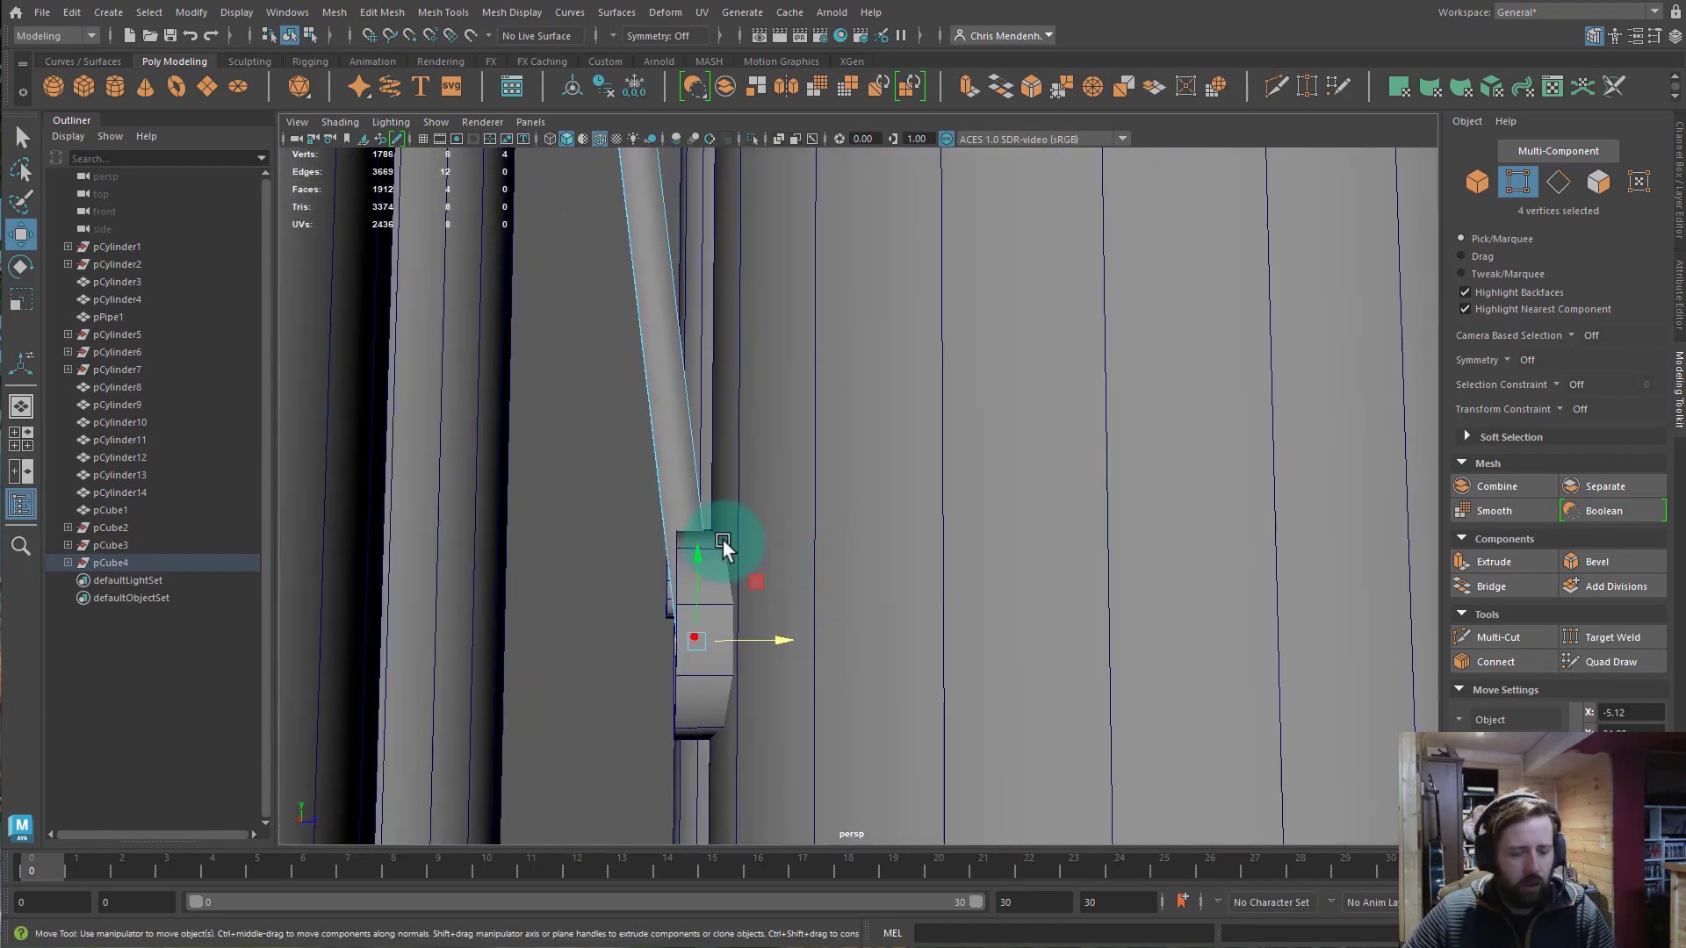
key(ctrl+shift+x)
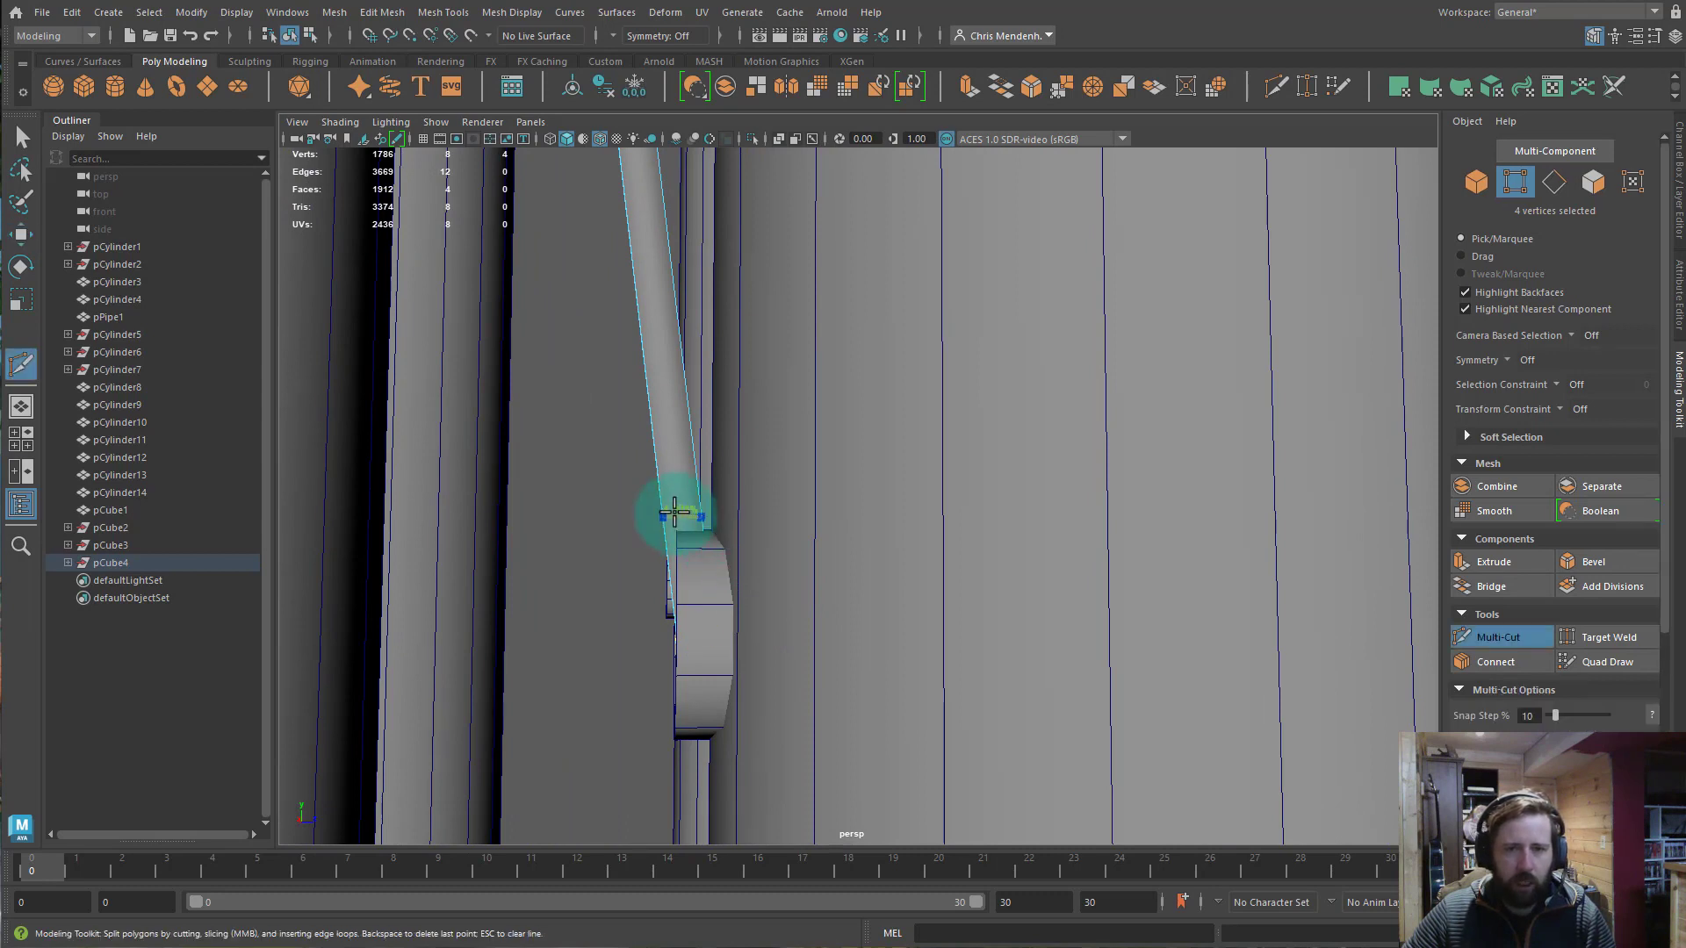
key(q)
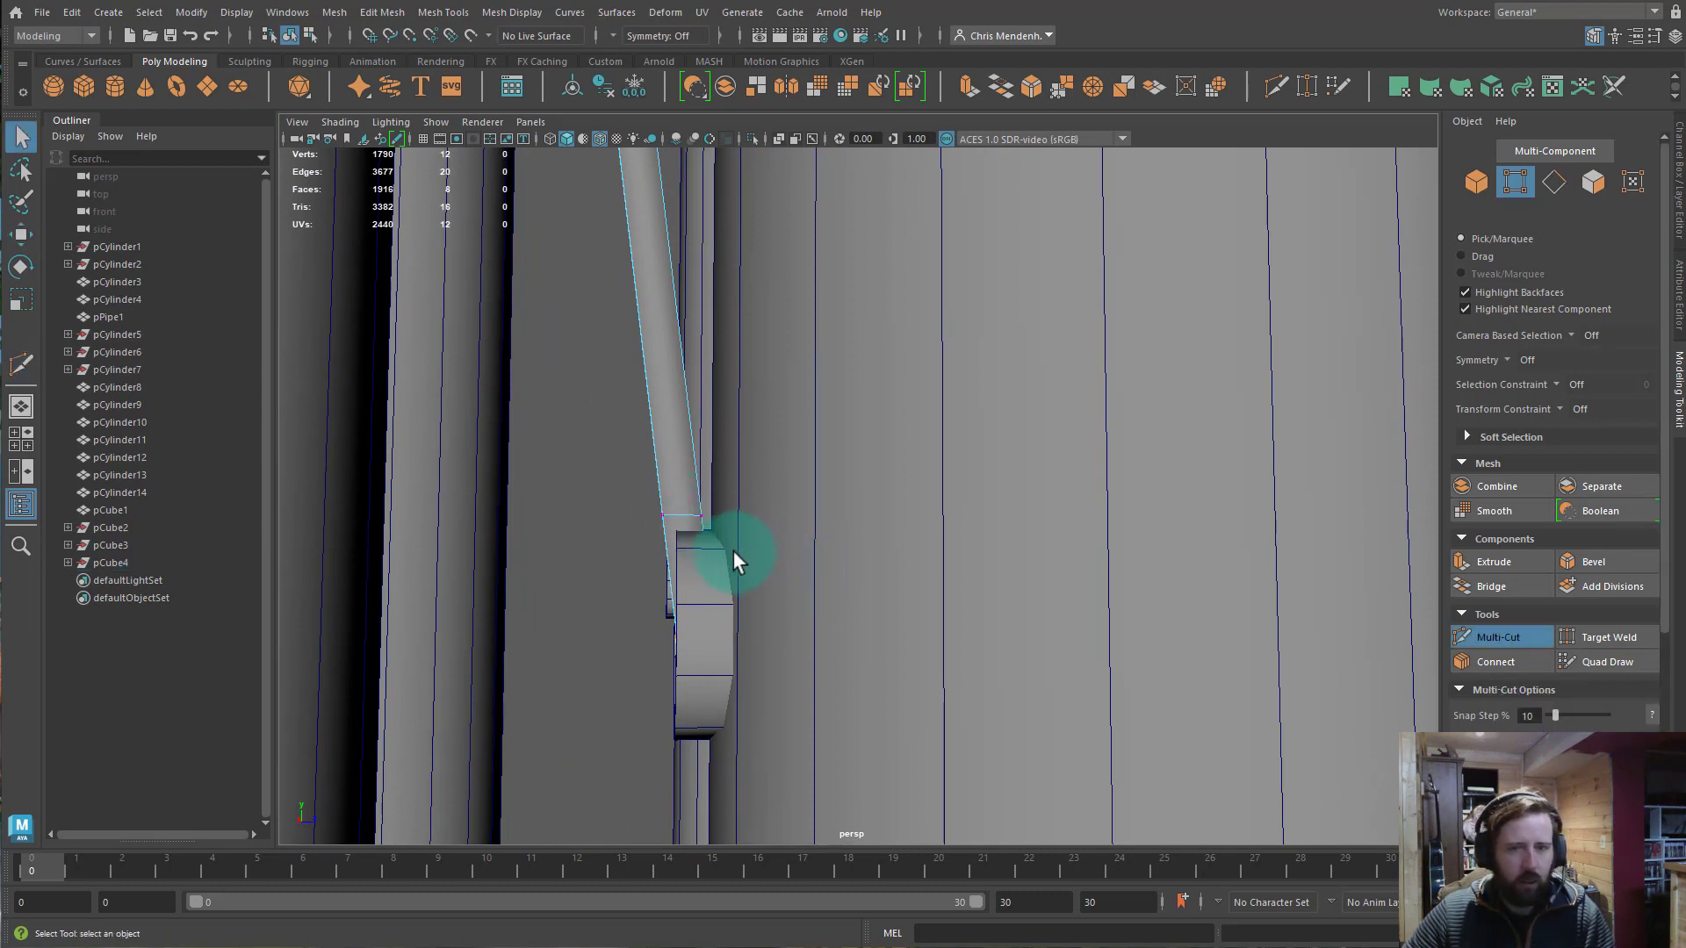
Offset the new loop's vertices along Z and lower them to about Y 24.62 to bend the cord over the pin's rim.
drag(627, 494, 711, 518)
key(w)
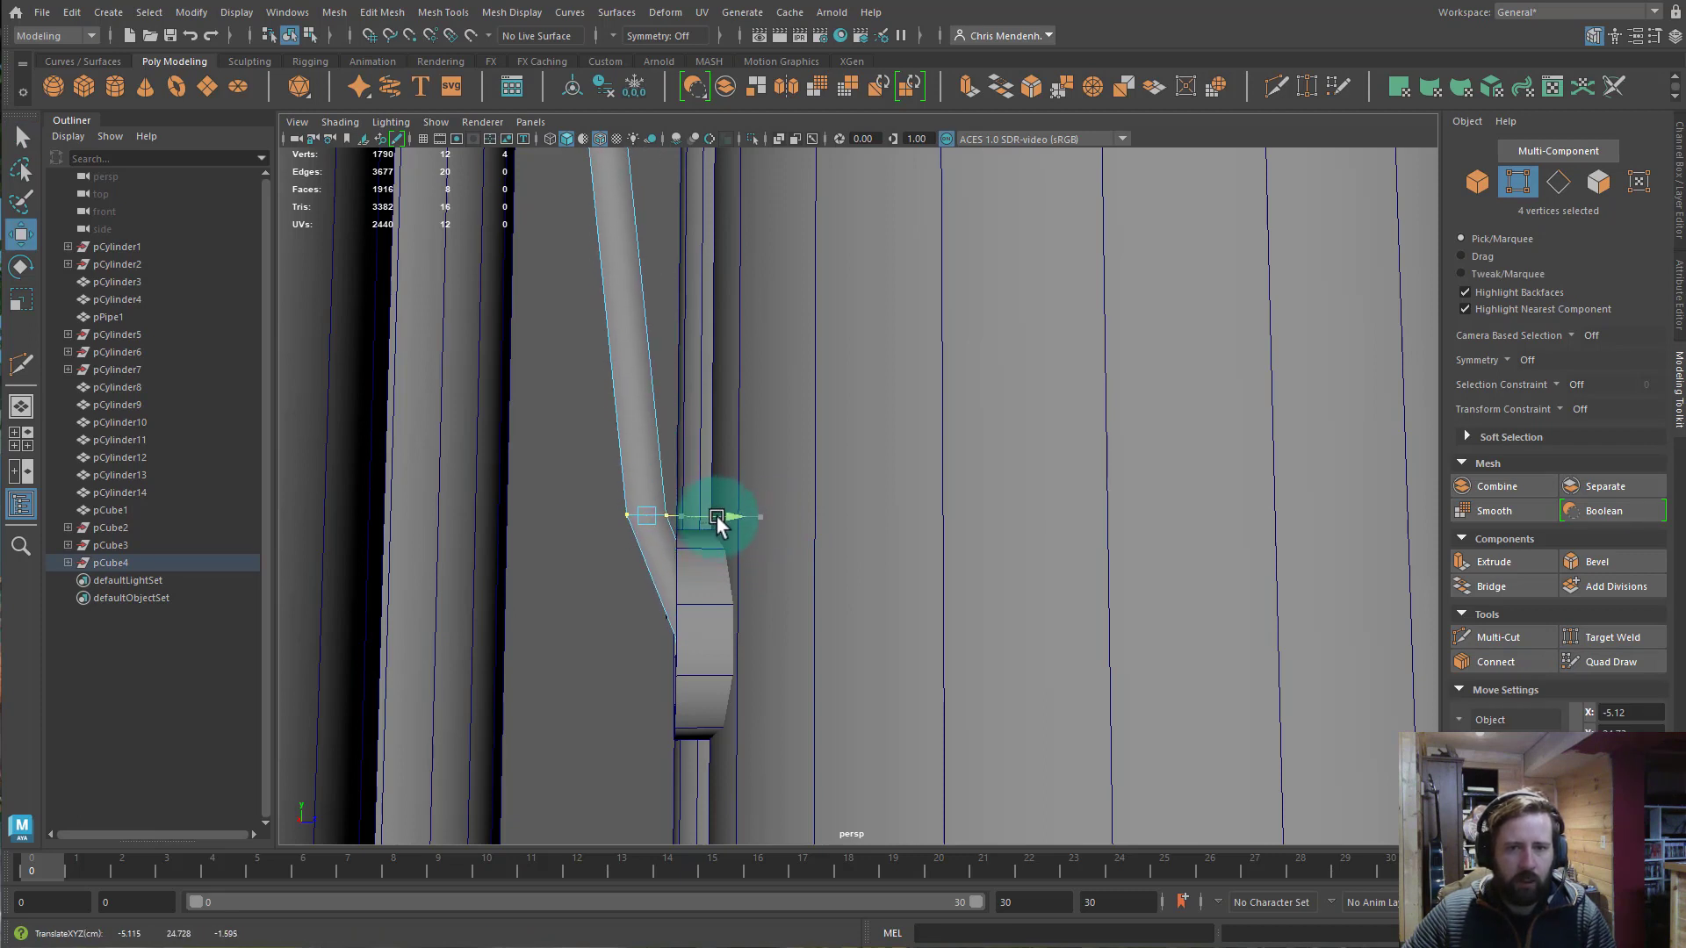
drag(647, 445, 651, 458)
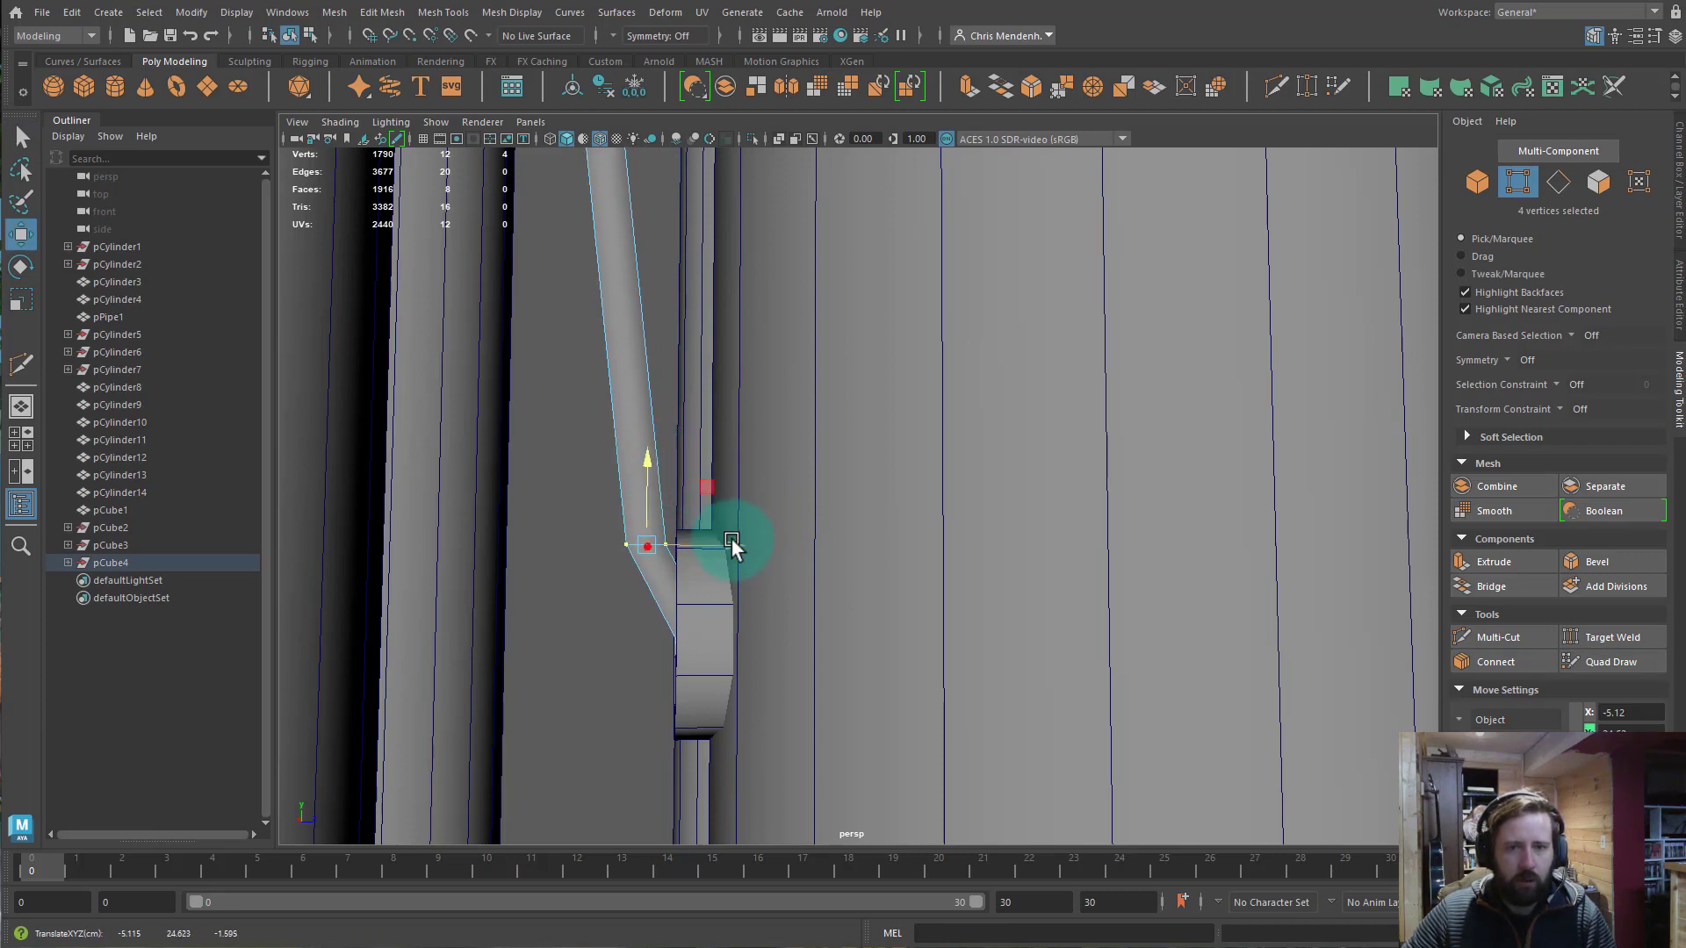
drag(734, 546, 743, 547)
Shift and slightly tilt the cord's bottom vertices so the bent end sits against the pin's face.
alt+drag(700, 640, 746, 650)
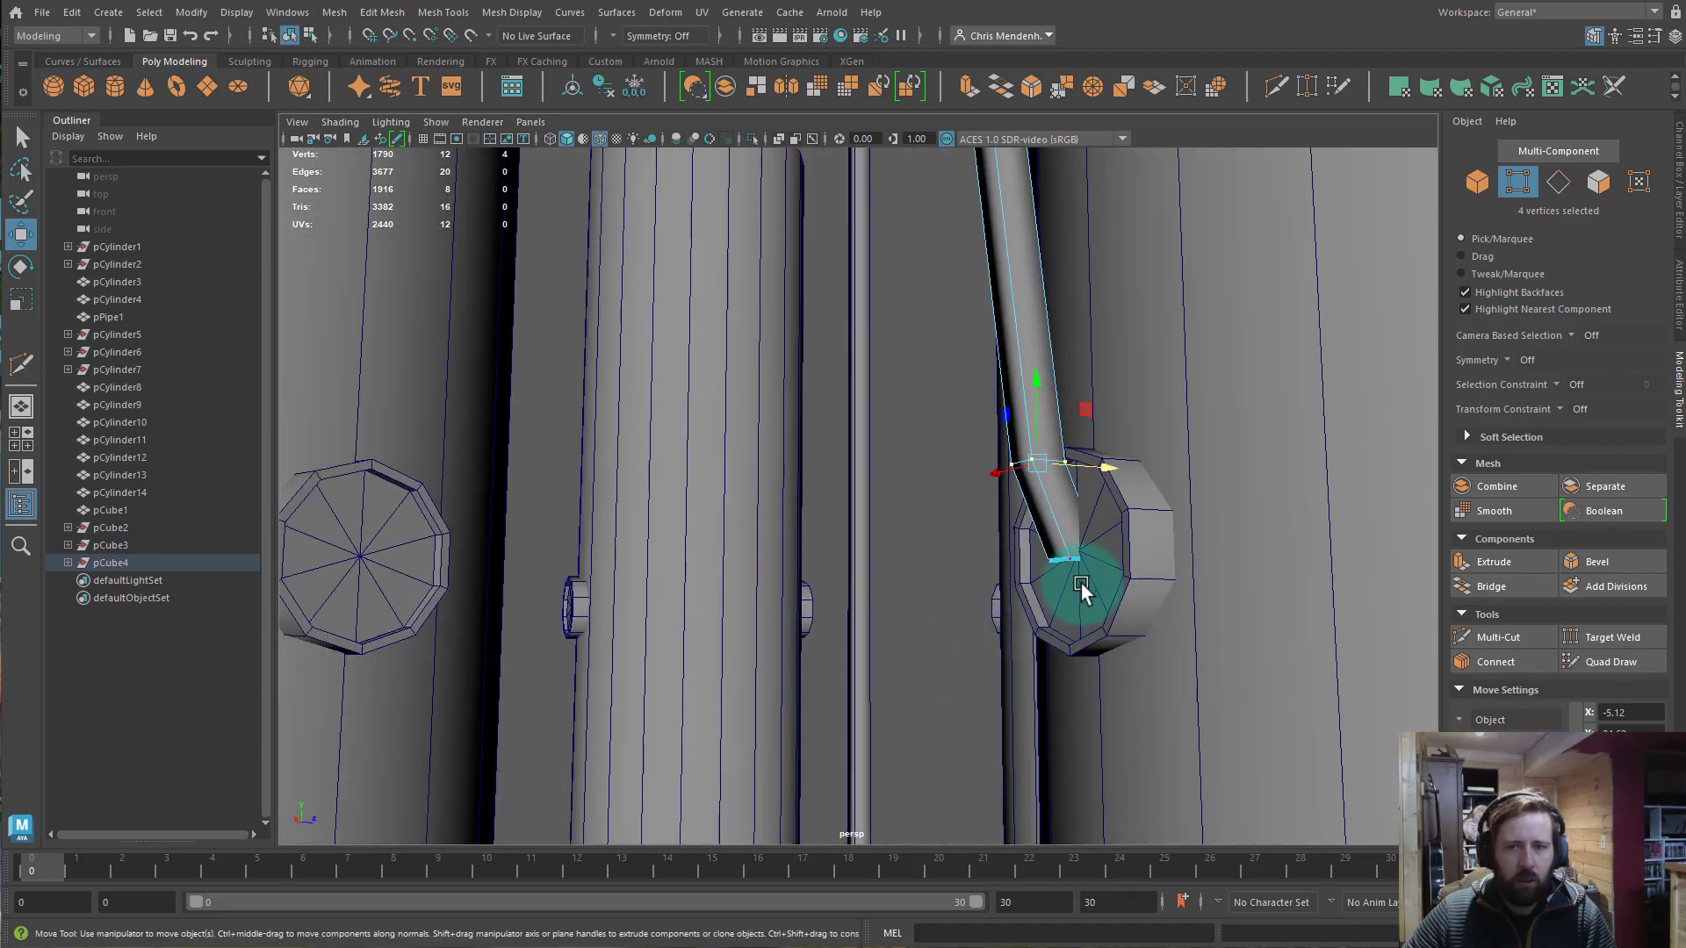
drag(1002, 526, 1122, 566)
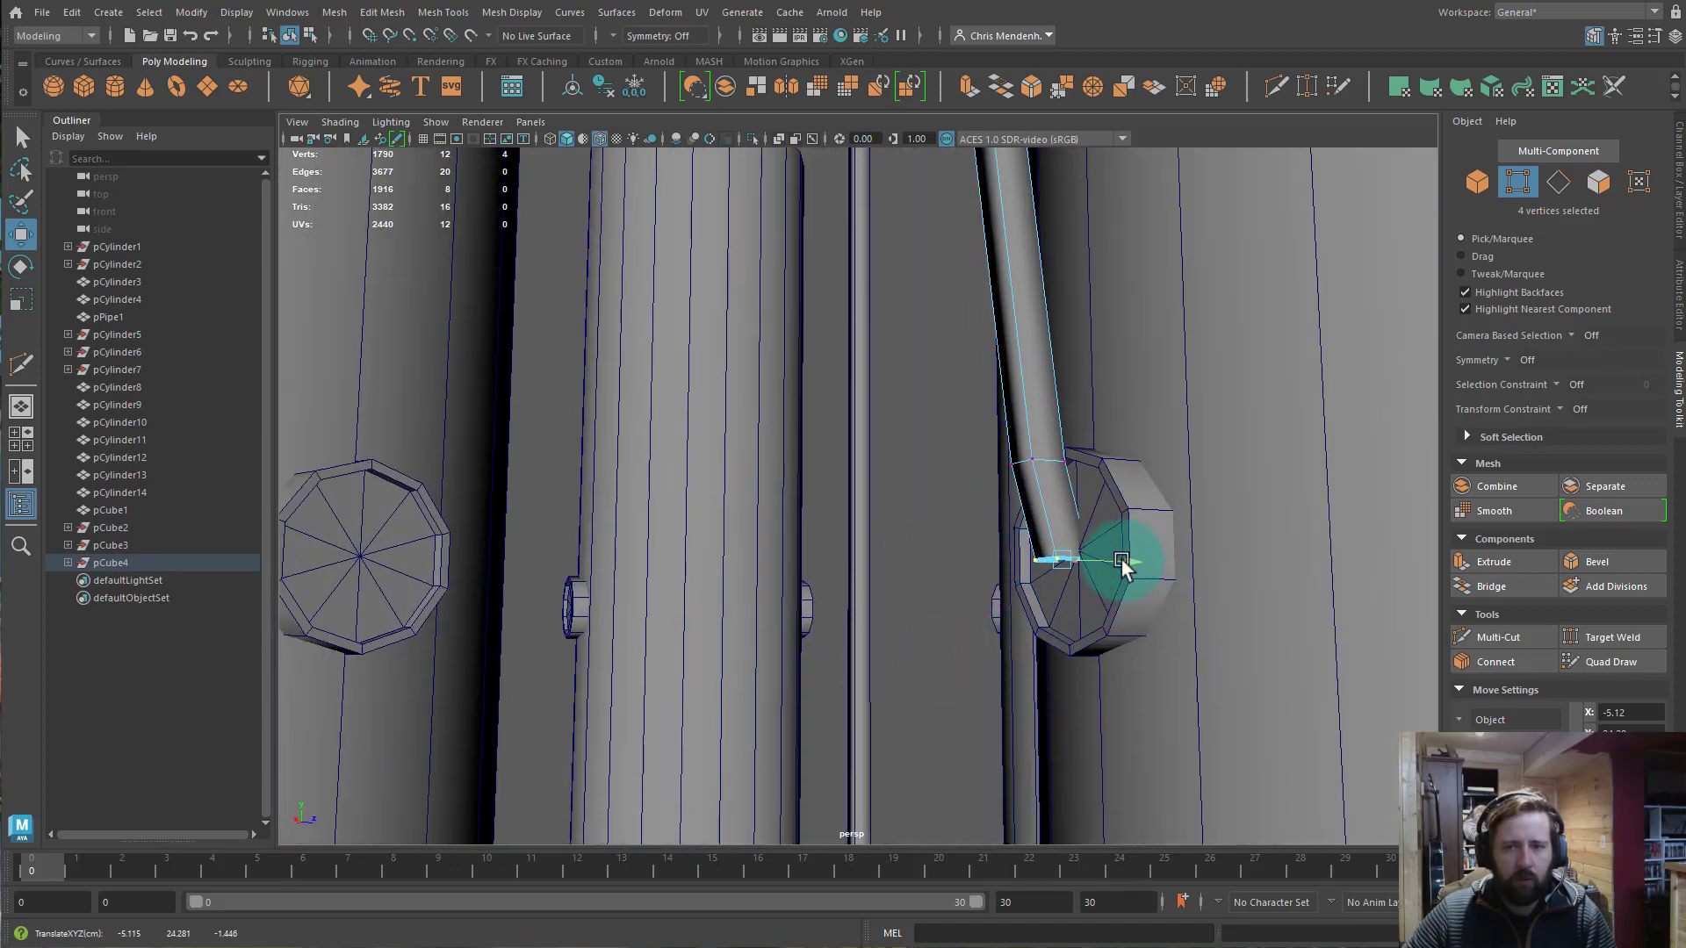
key(e)
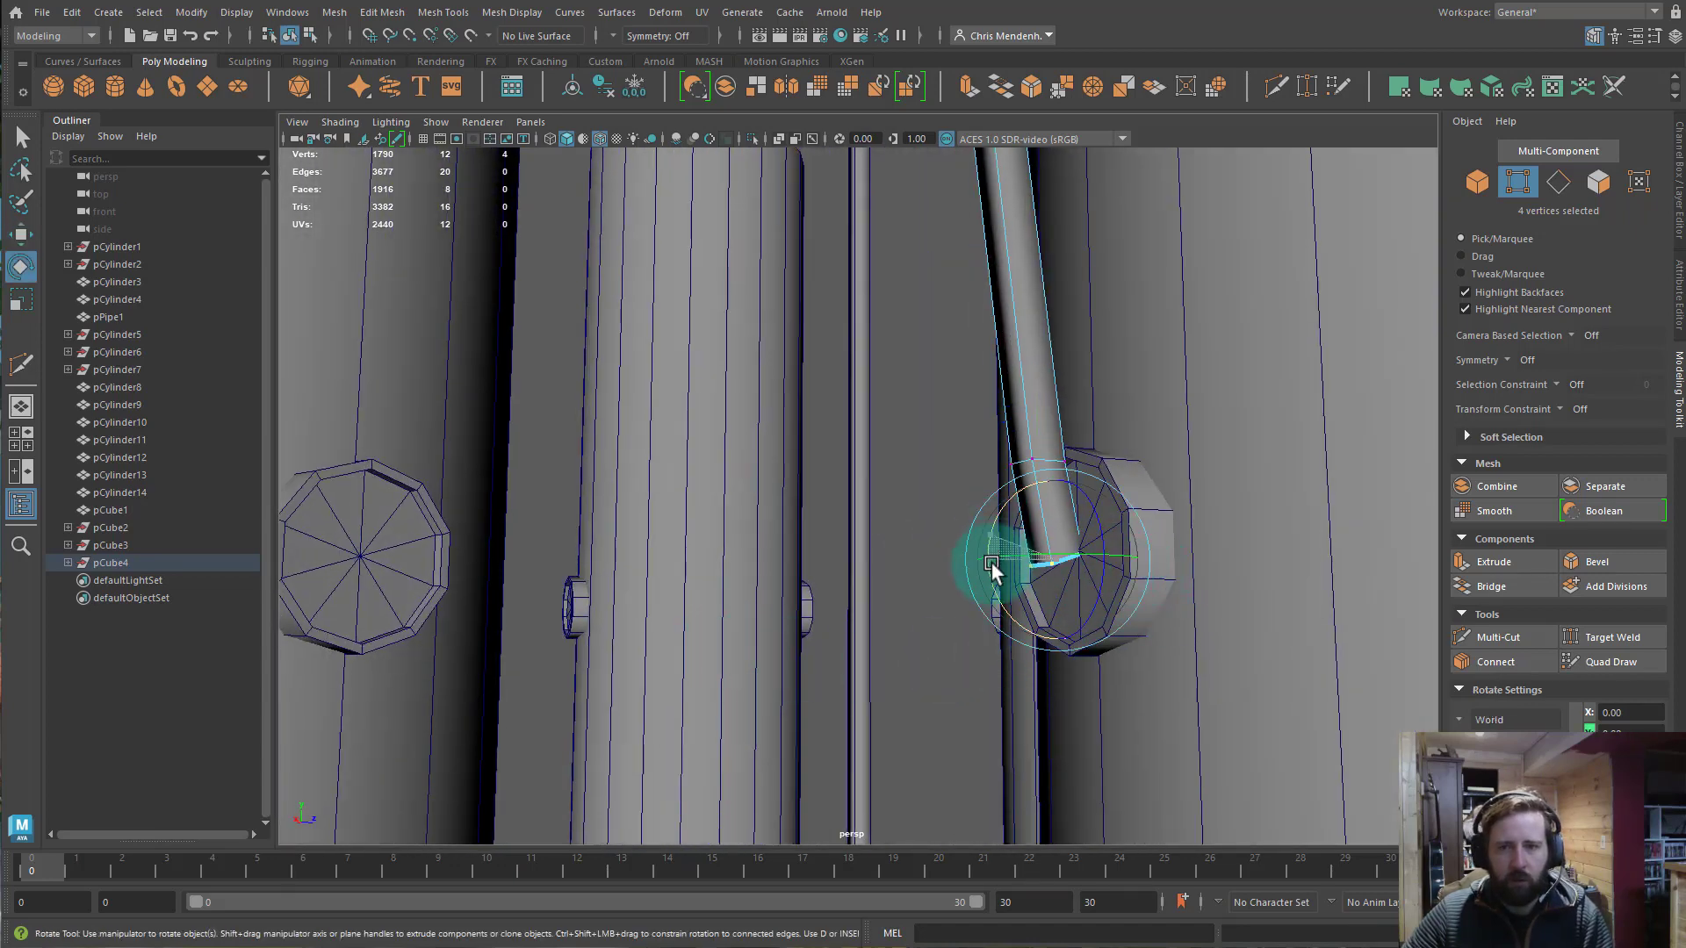
key(w)
drag(1129, 566, 857, 609)
Duplicate the bent cord and rotate the copy about 95 degrees on Y toward the neighboring tube.
alt+right_drag(857, 609, 963, 740)
alt+drag(964, 741, 926, 600)
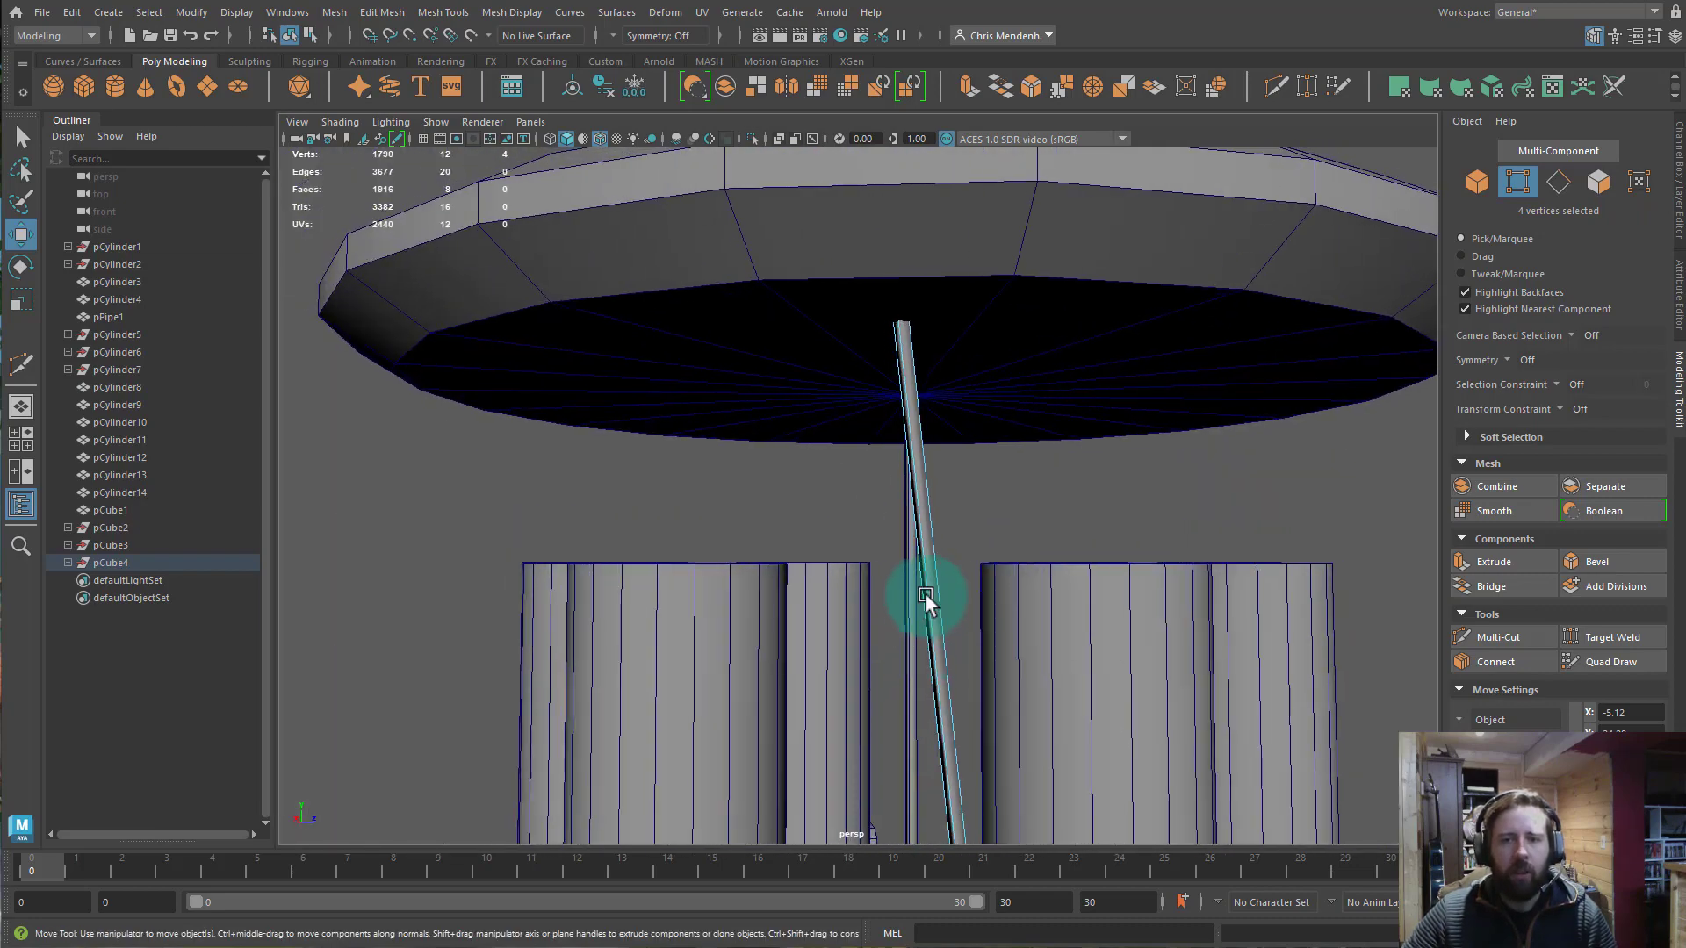
alt+drag(1036, 583, 1016, 653)
key(ctrl+d)
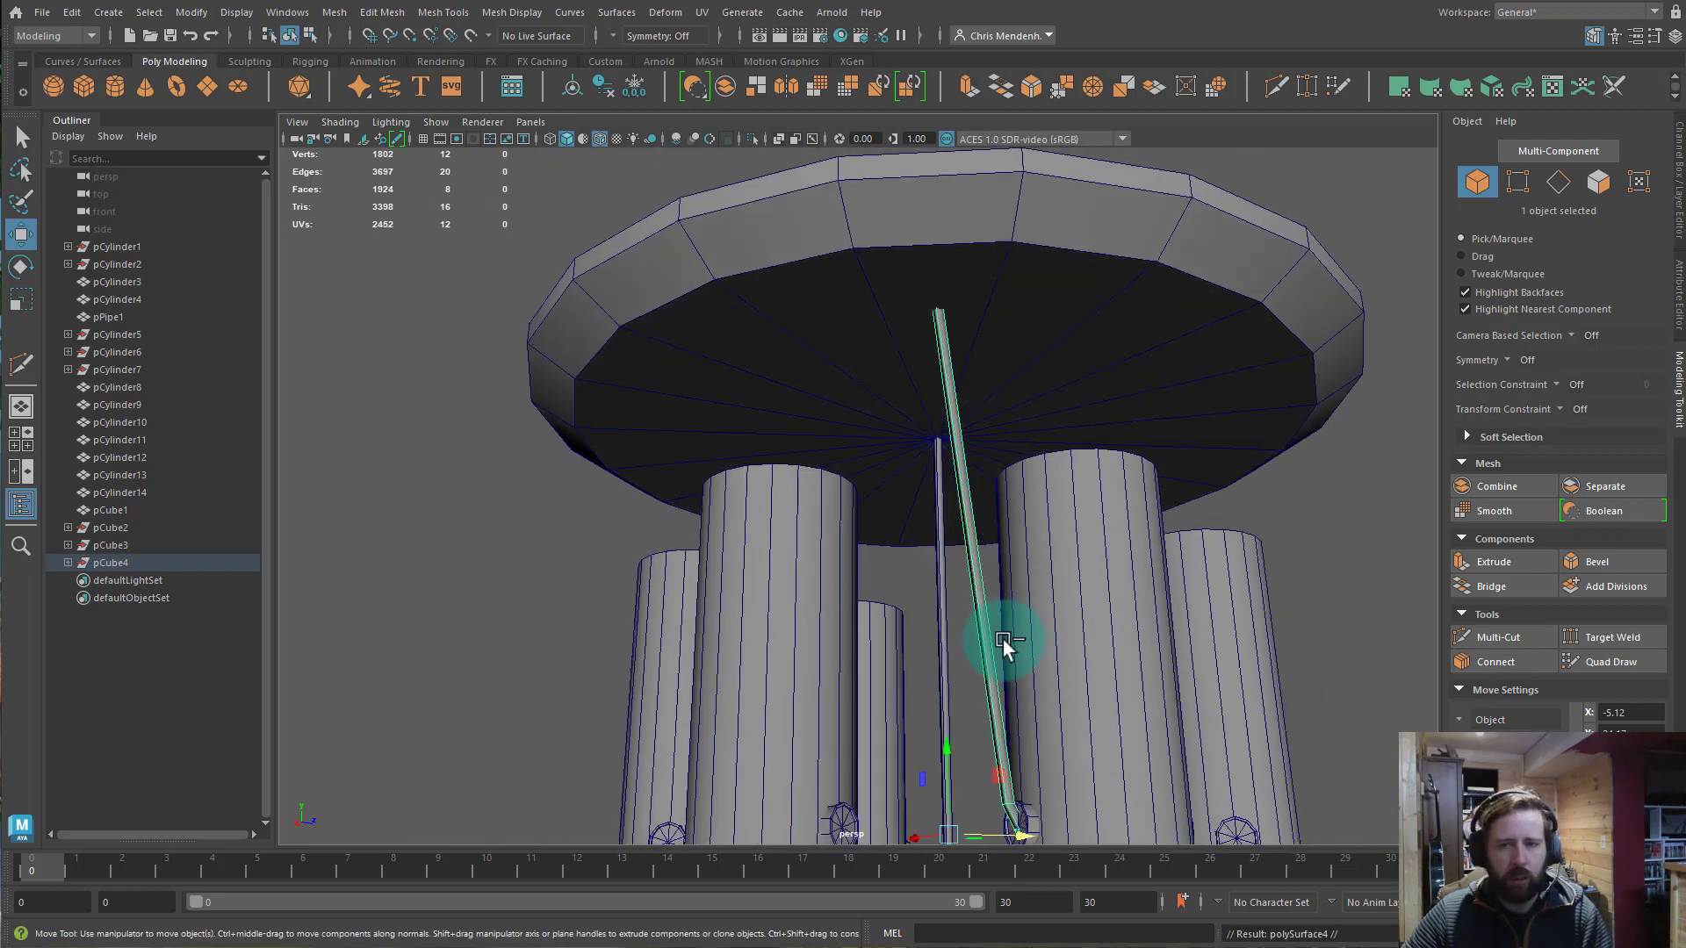
key(e)
alt+middle_drag(971, 820, 1024, 602)
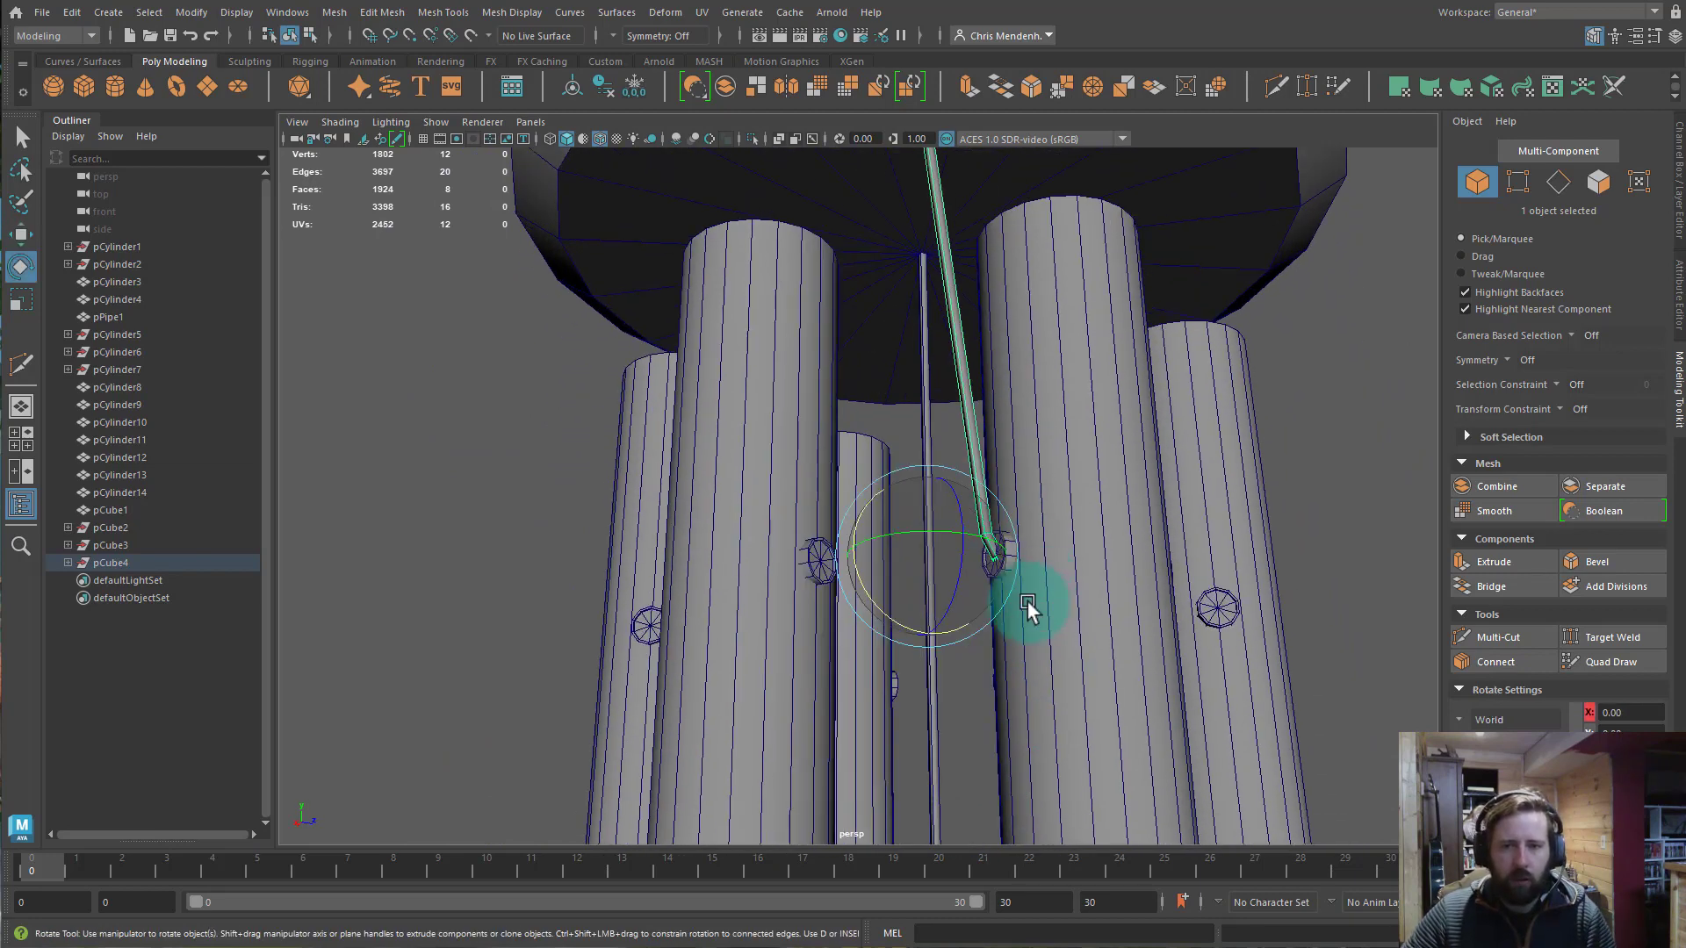
drag(915, 551, 1081, 555)
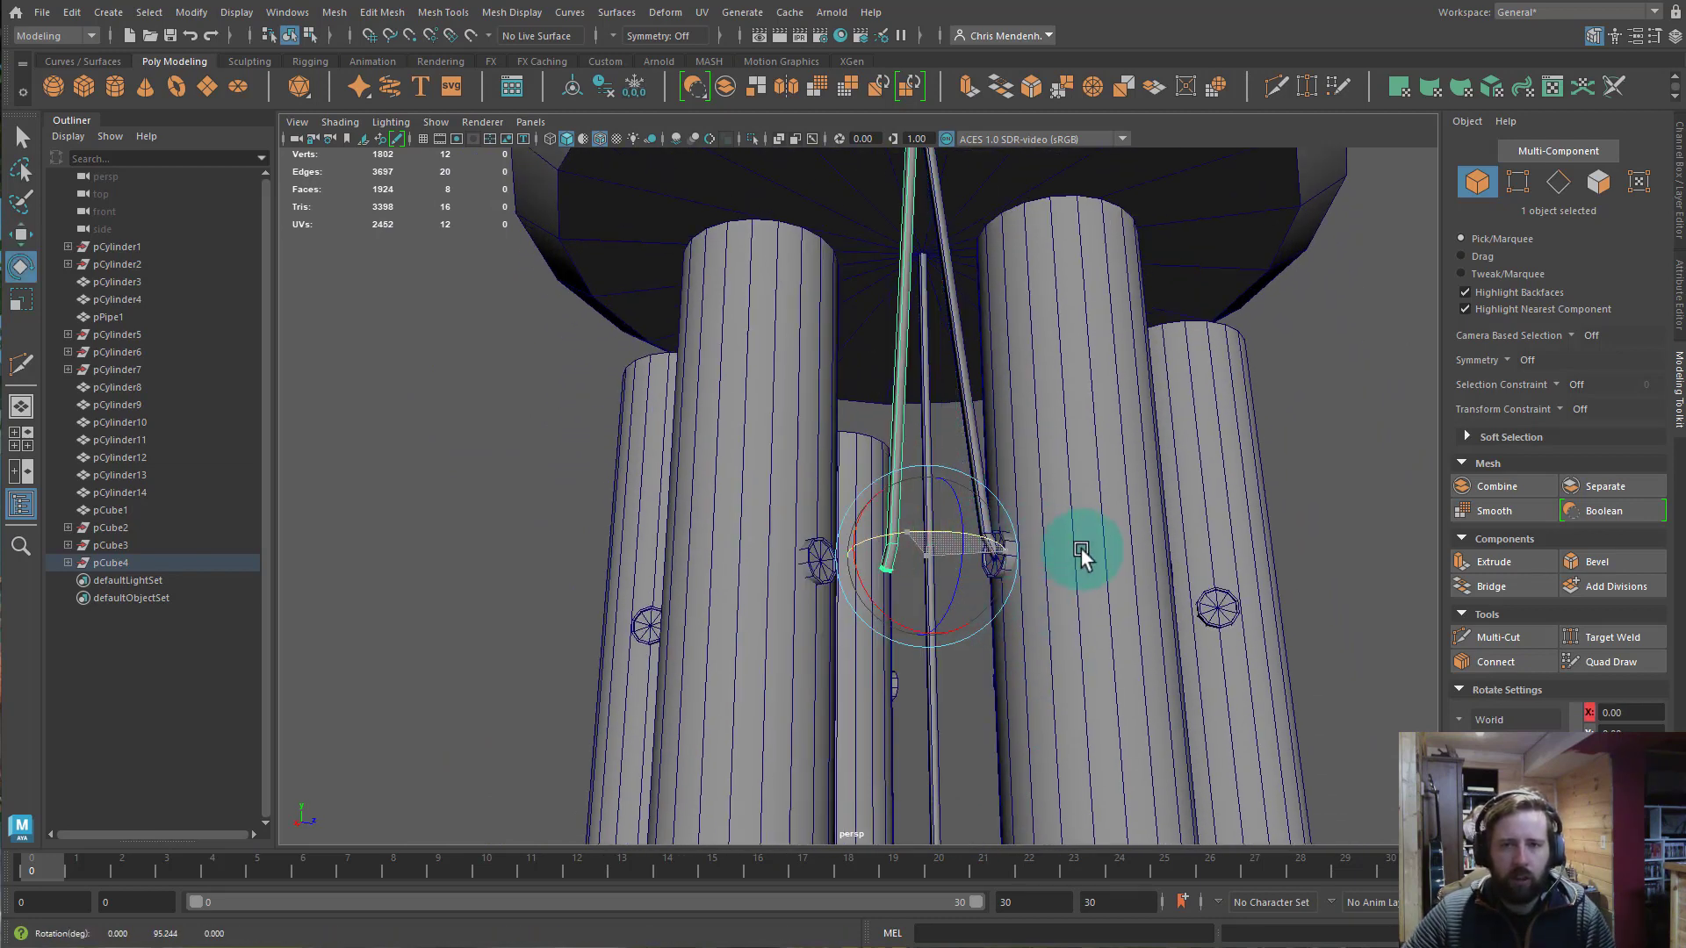
Try a Y rotation of 180 on the duplicate cord.
click(1677, 172)
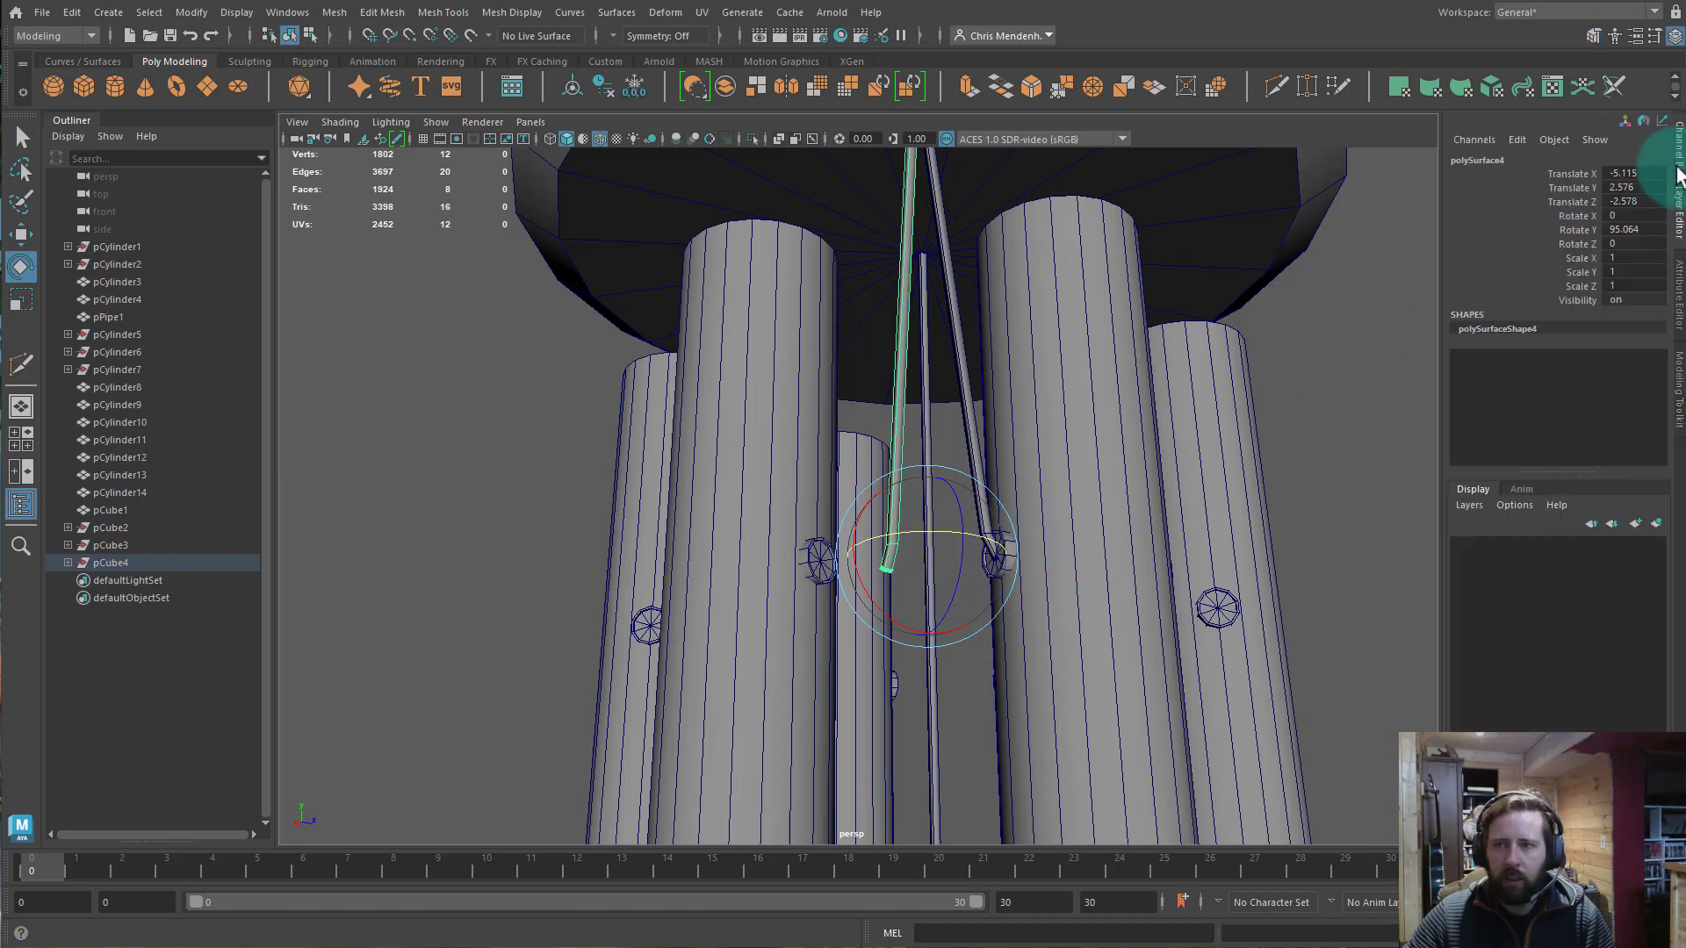
click(1644, 230)
text(1)
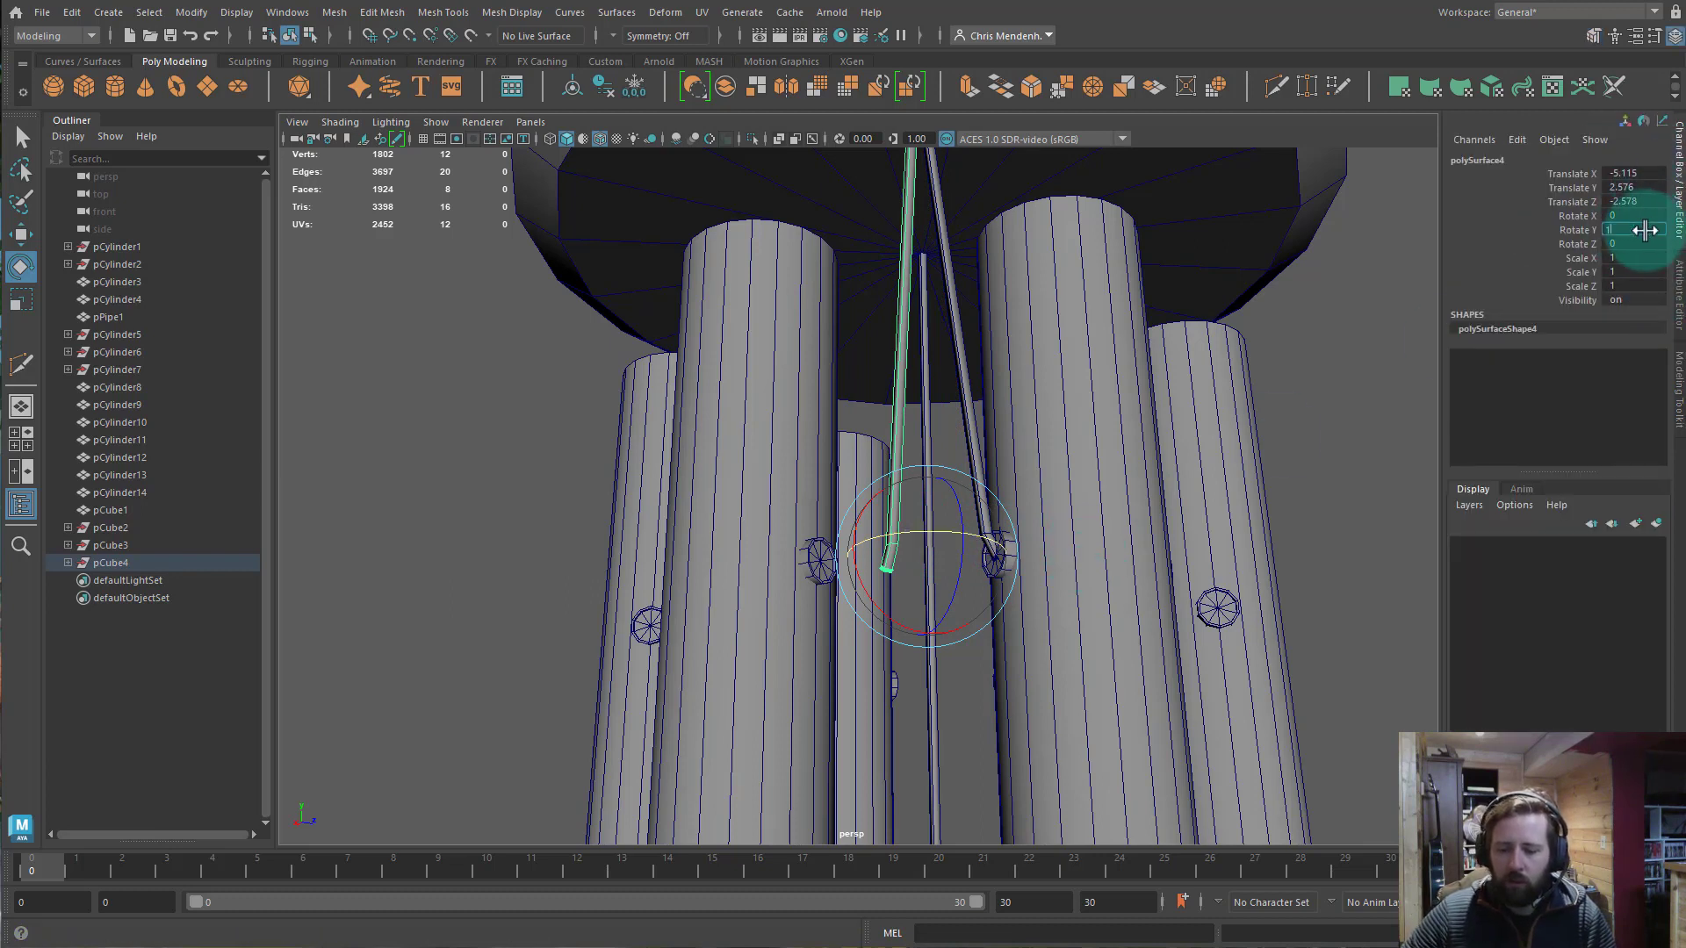
text(80)
key(Return)
Rotate the duplicate cord to about 120.14 on Y and move it onto the neighboring tube's pin, at about X -4.80, Z -3.16.
alt+drag(734, 538, 1007, 592)
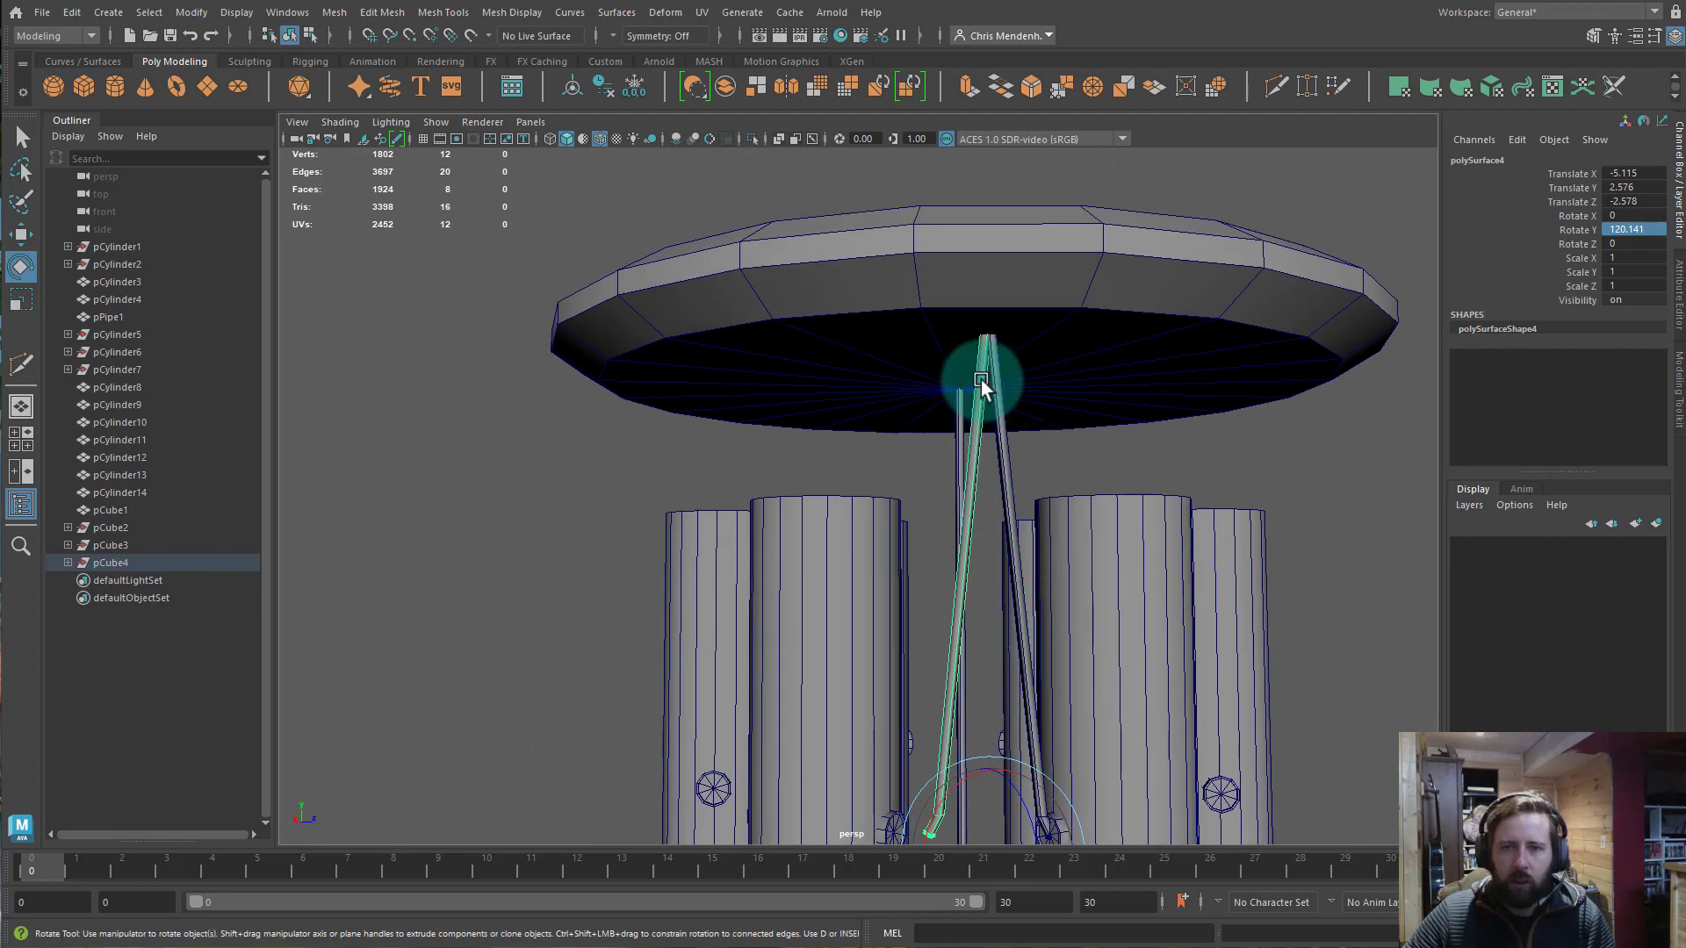
key(w)
alt+middle_drag(1040, 723, 1111, 409)
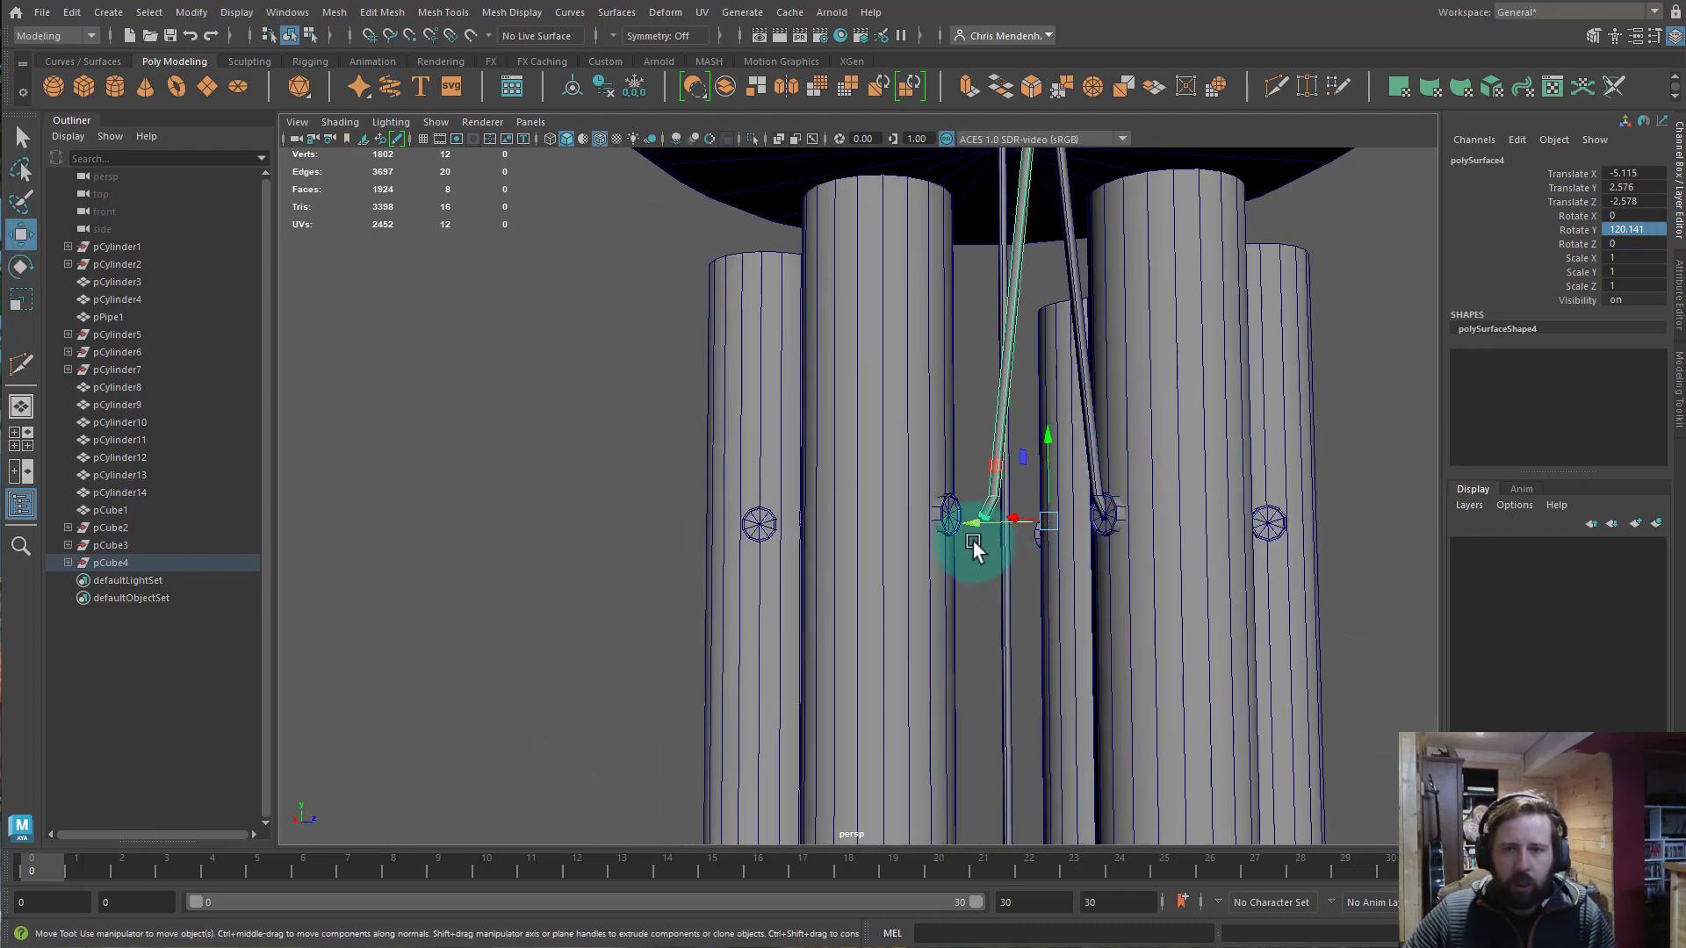
alt+drag(970, 588, 957, 517)
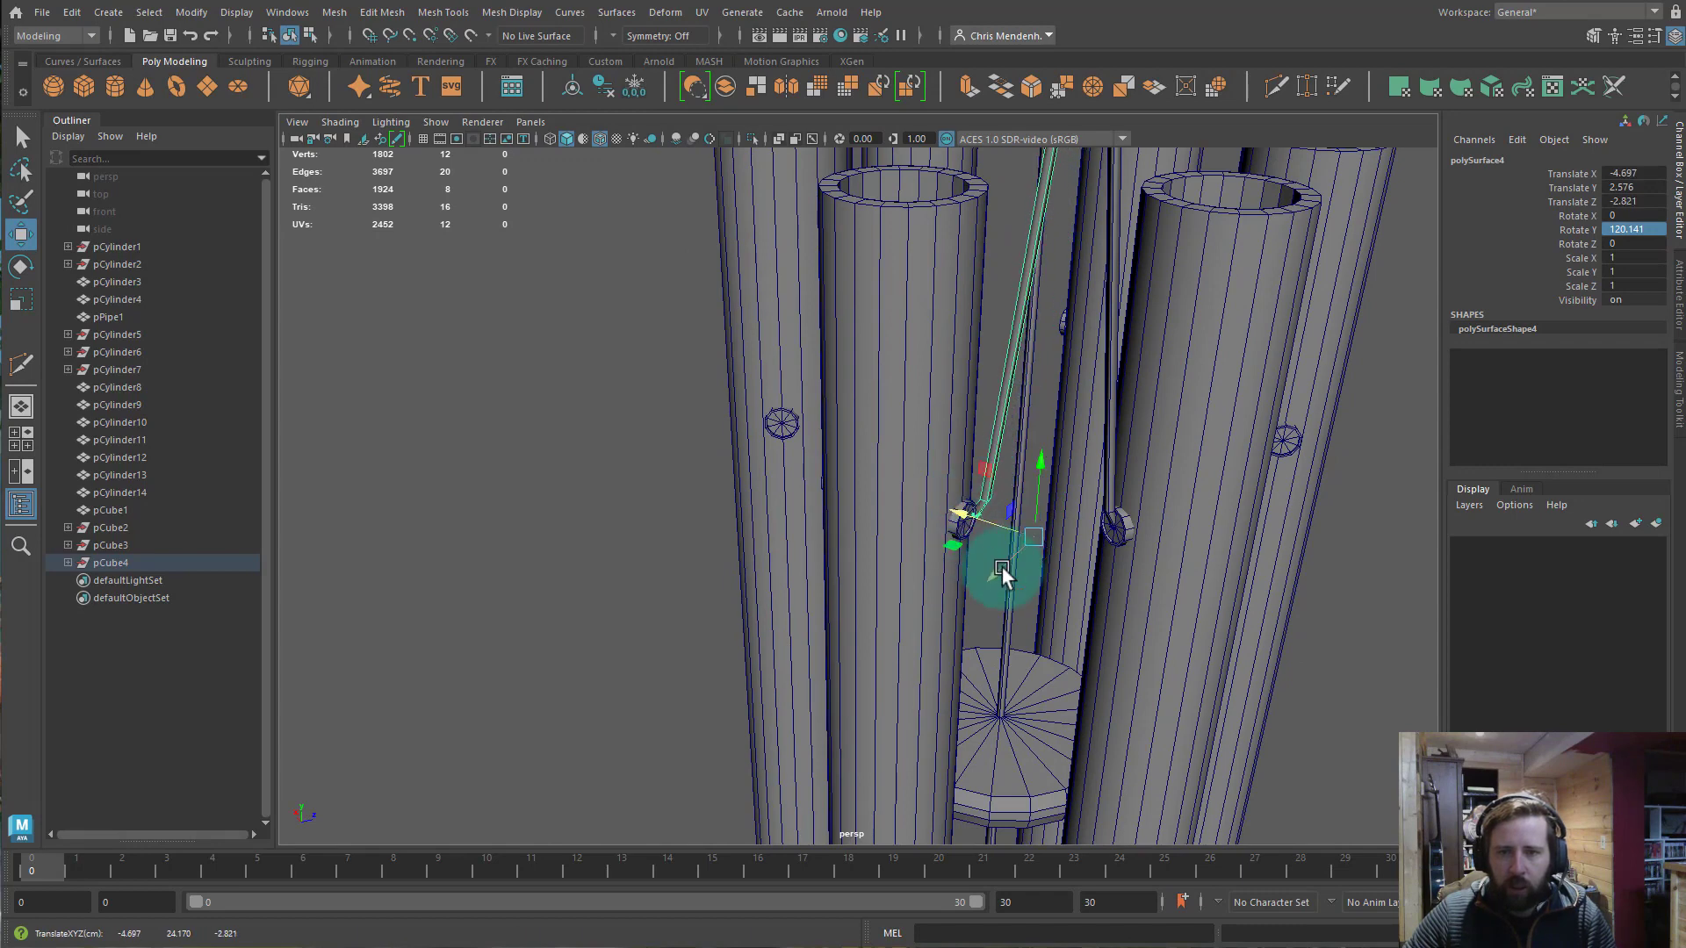
mouse_move(988, 579)
mouse_down()
mouse_move(966, 579)
mouse_move(982, 580)
mouse_up()
alt+middle_drag(784, 585, 840, 403)
alt+right_drag(839, 403, 1422, 597)
alt+drag(1209, 588, 571, 486)
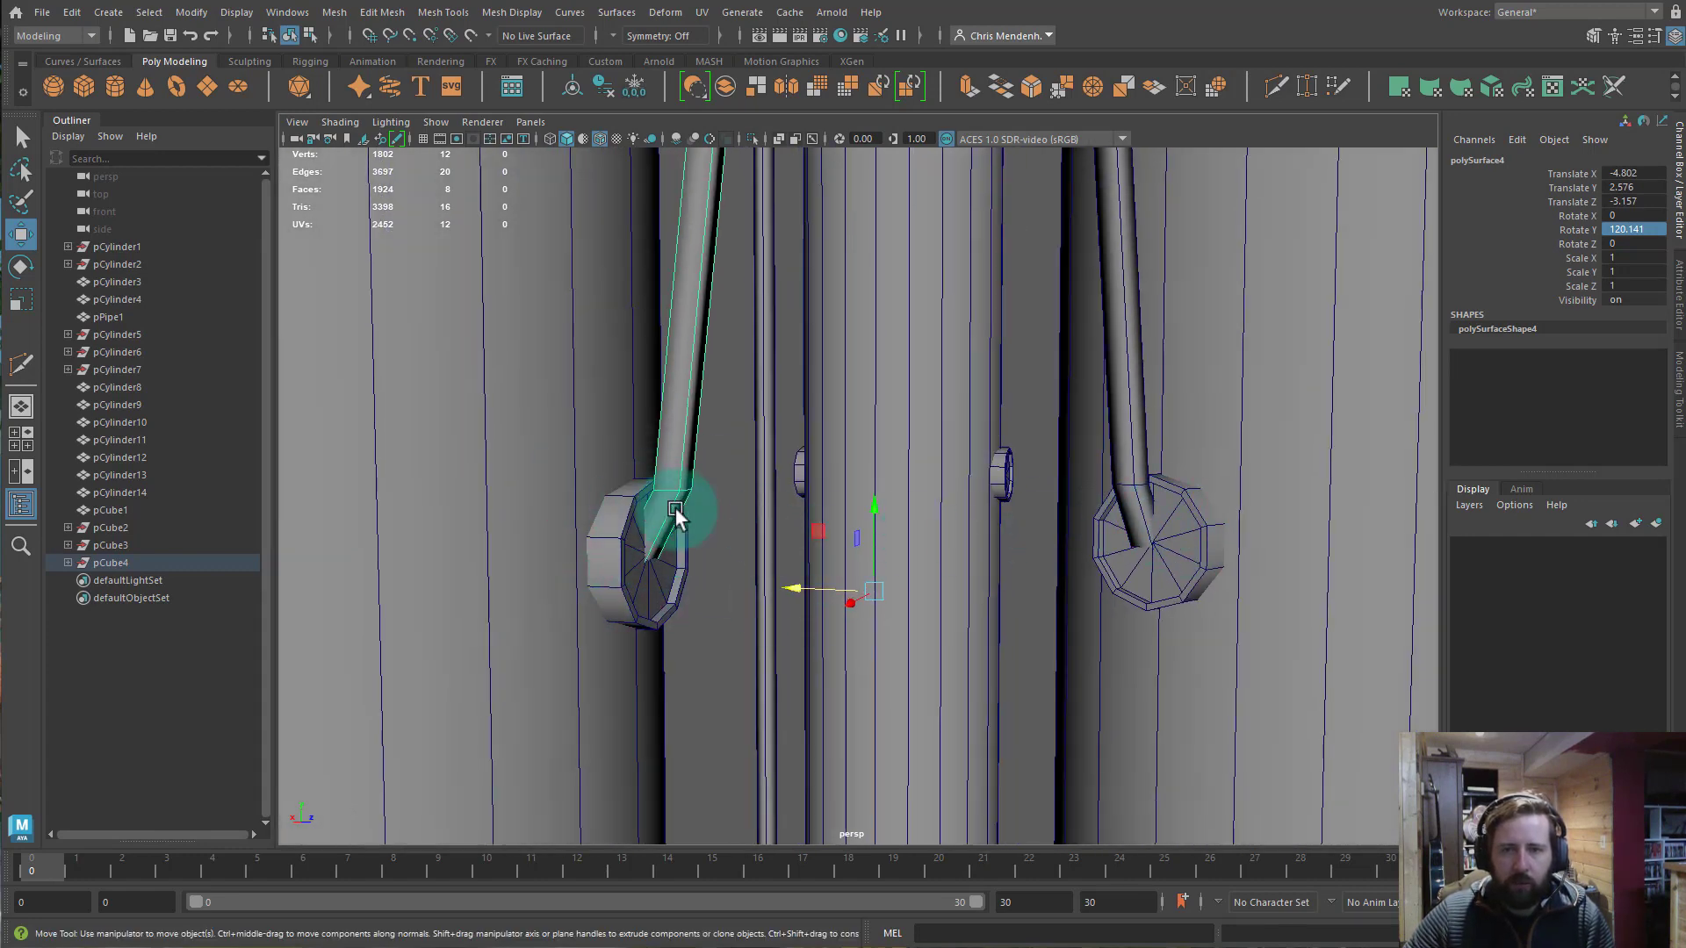
Nudge the original cord to about X -5.17 and the duplicate to about X -4.82, Z -3.19 to center both on their pins.
click(1129, 530)
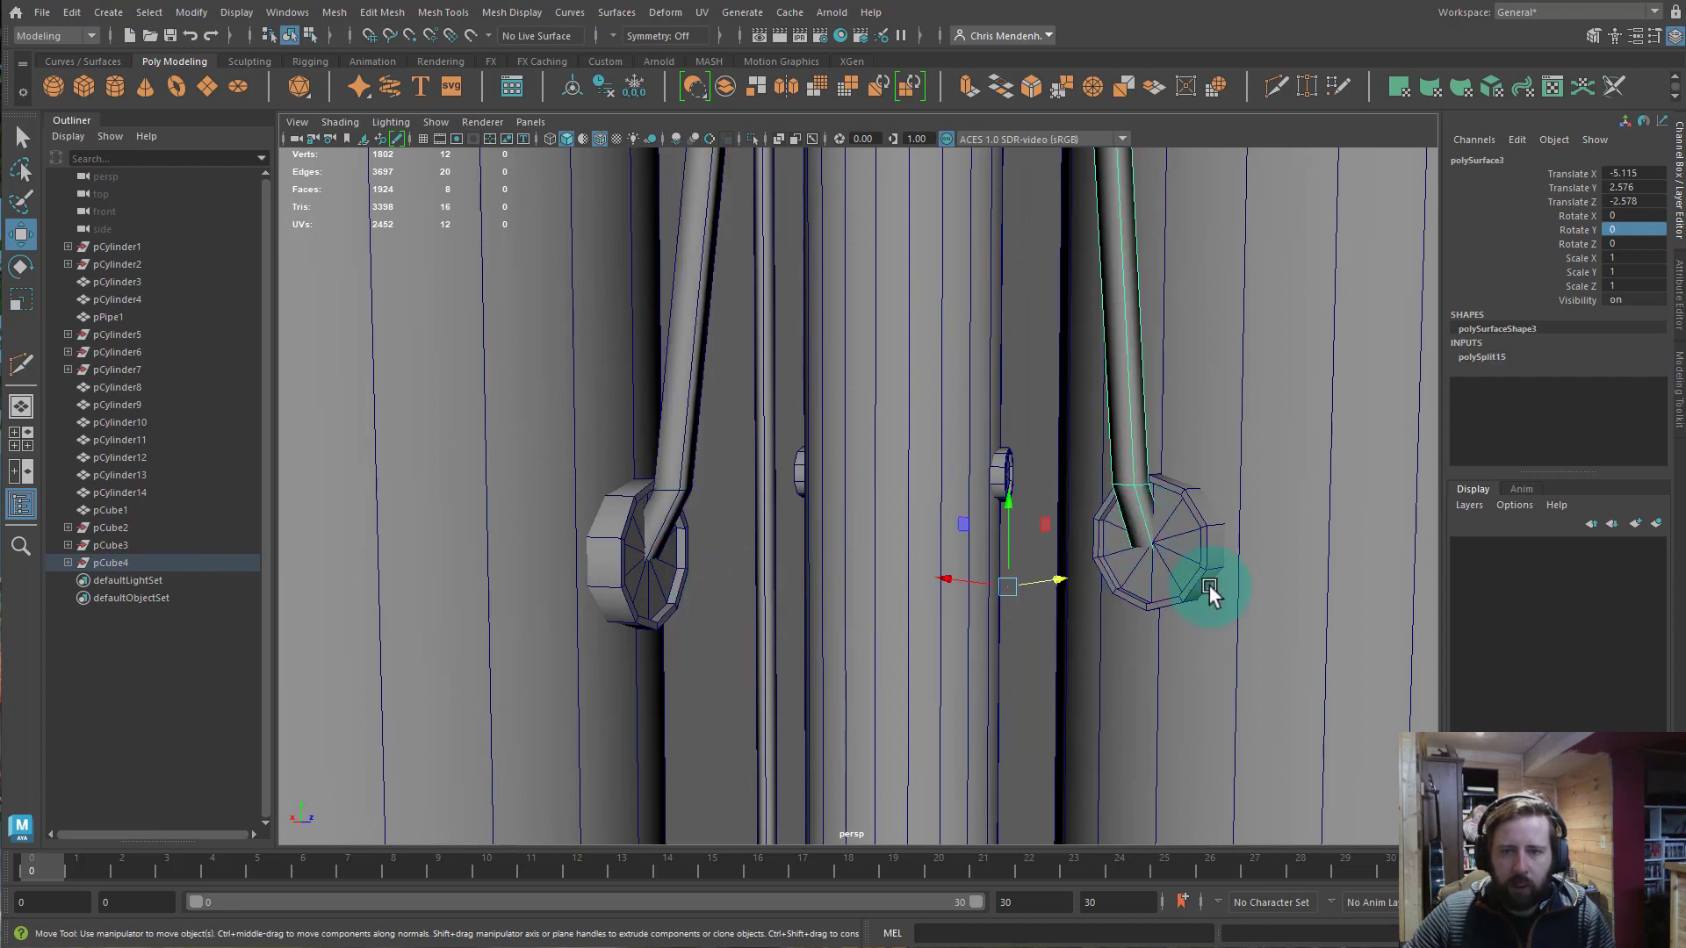
middle_drag(953, 576, 961, 579)
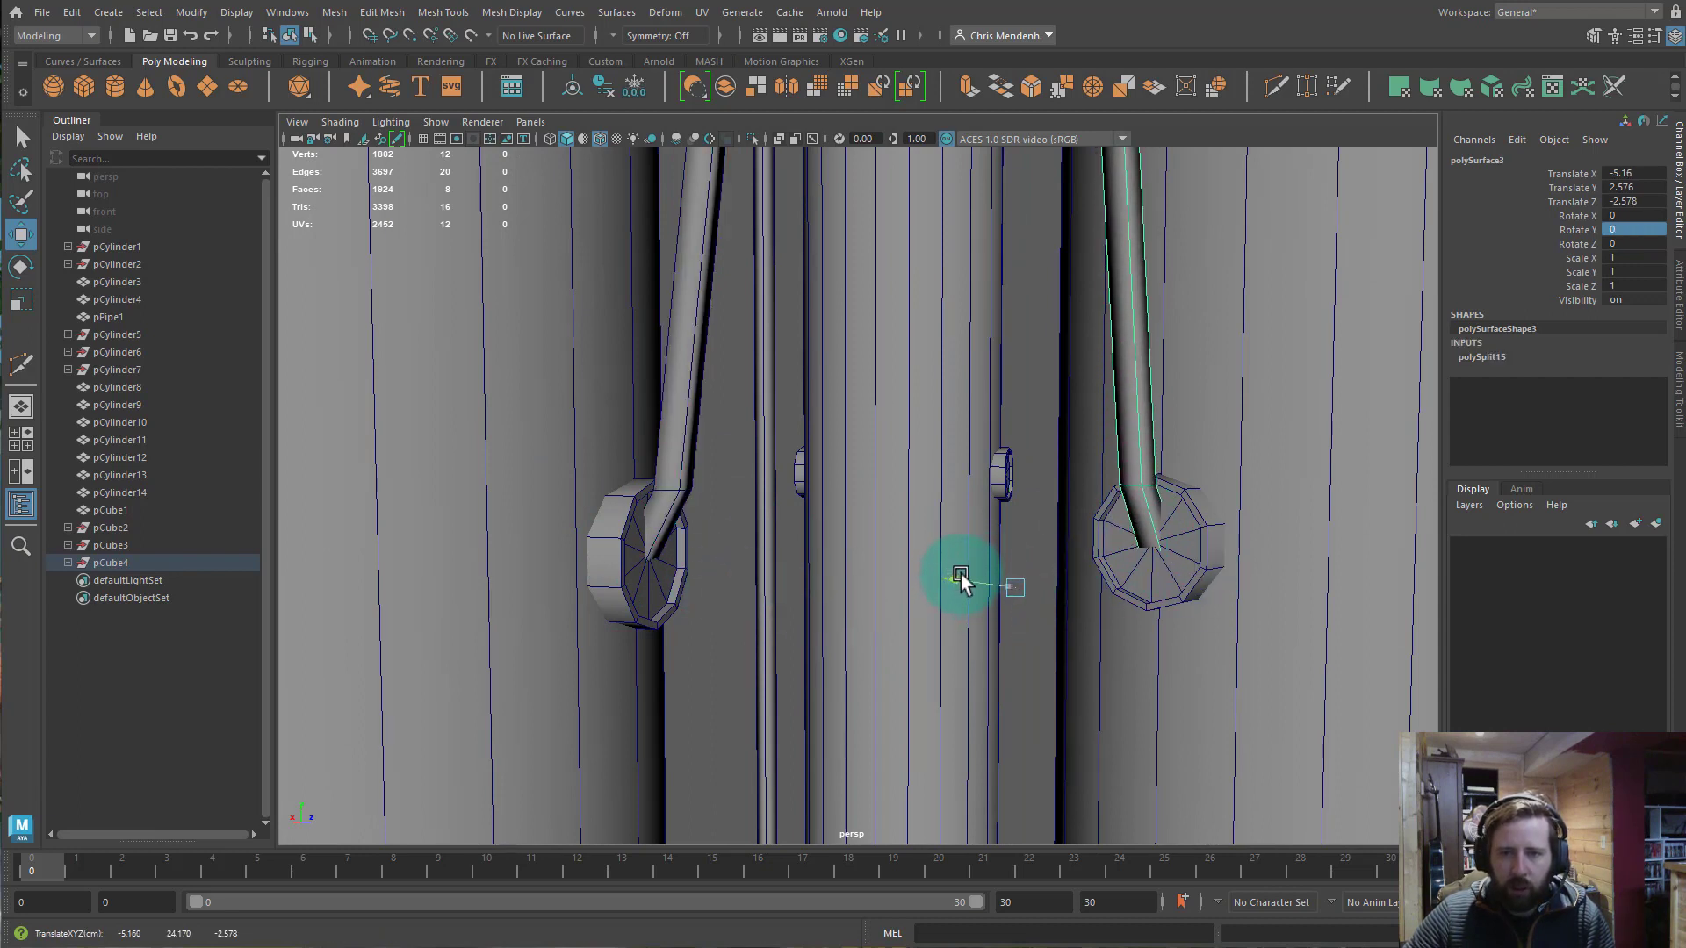
click(672, 549)
alt+drag(699, 597, 640, 598)
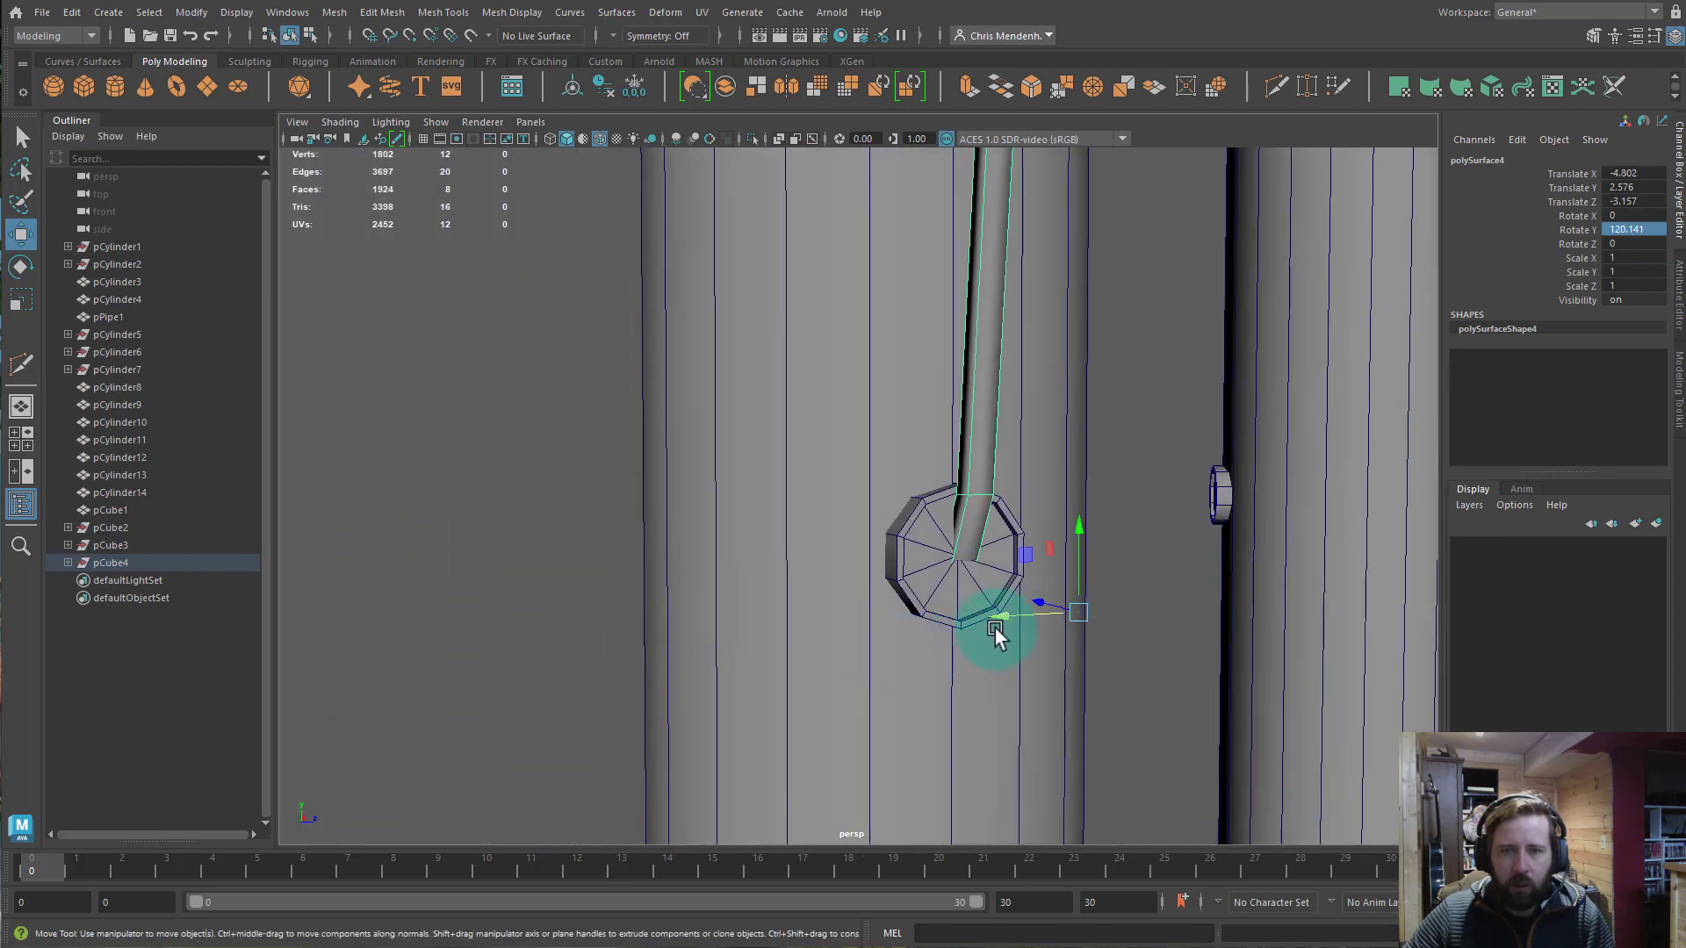
drag(1006, 615, 998, 614)
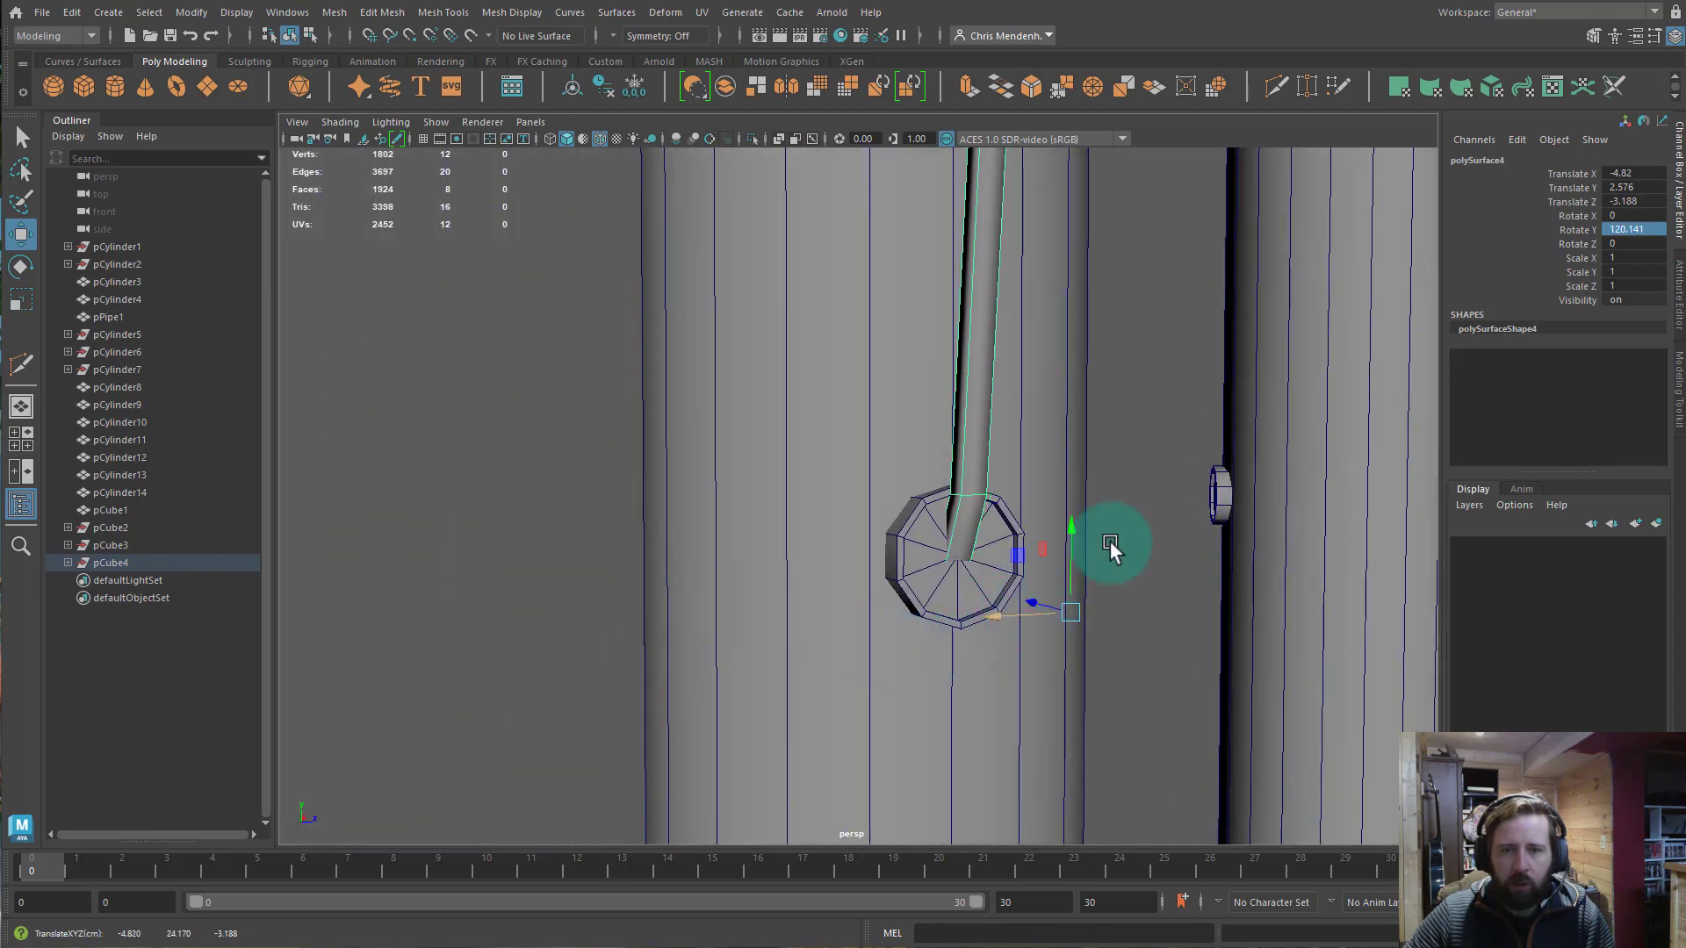
Examine both cords from several angles, checking where their upper ends meet the underside of the top disc.
alt+right_drag(1110, 542, 395, 342)
alt+drag(702, 439, 810, 305)
alt+middle_drag(808, 352, 799, 621)
alt+right_drag(798, 621, 1392, 795)
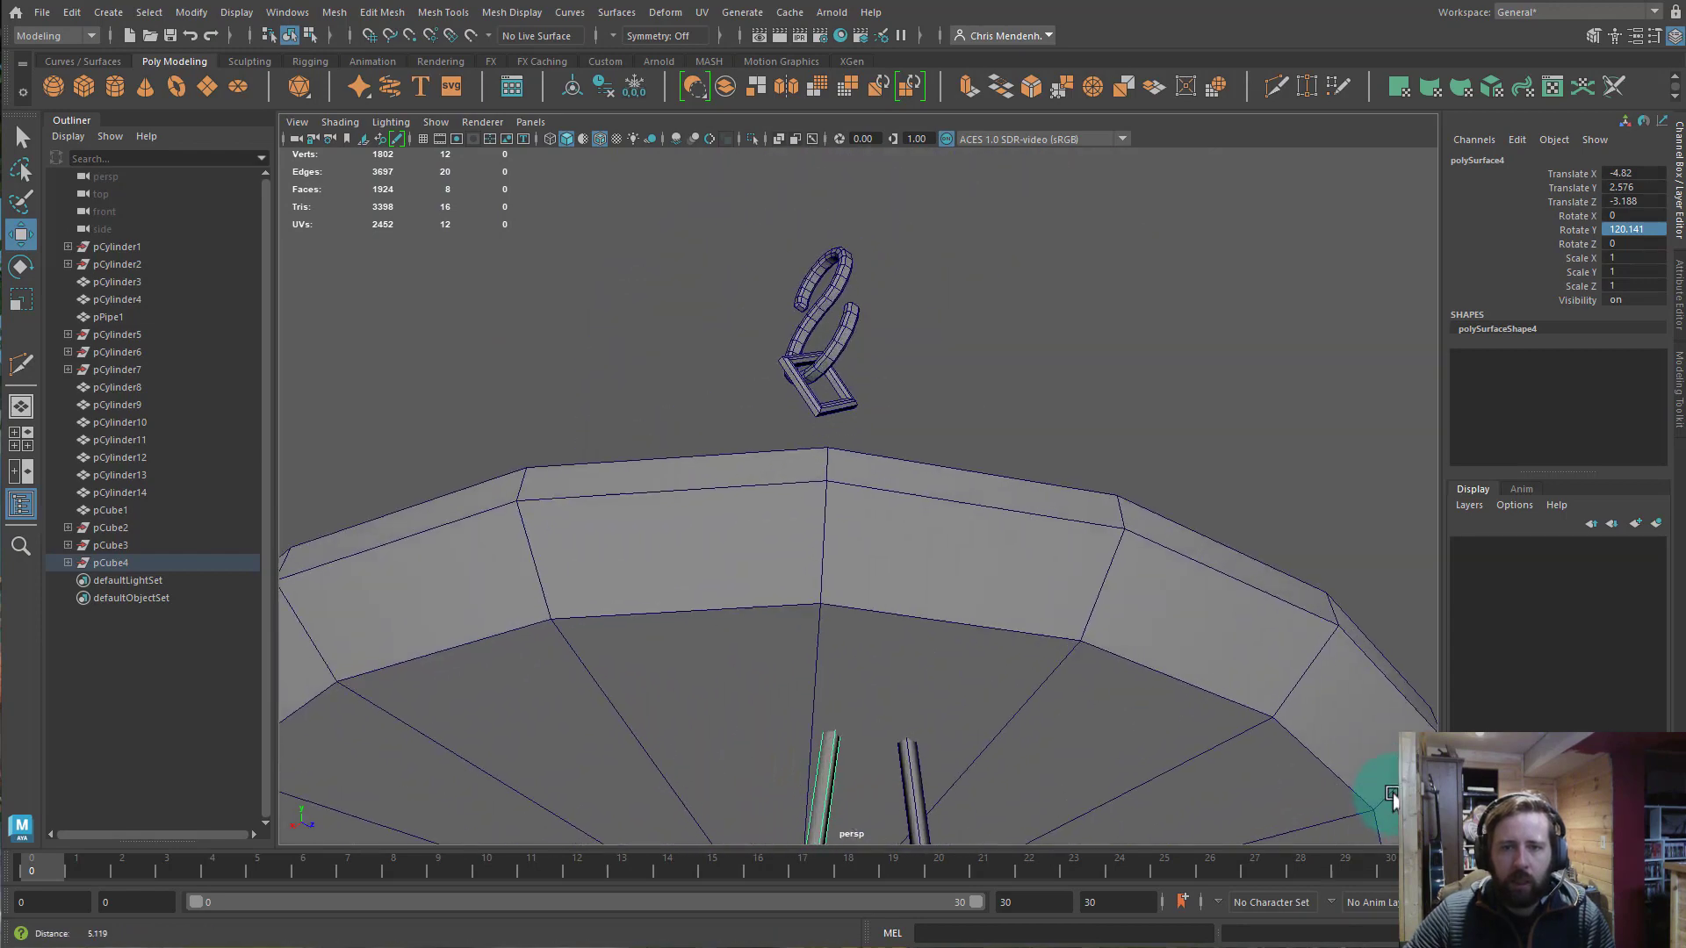
alt+middle_drag(1097, 619, 1063, 481)
alt+right_drag(1063, 481, 975, 526)
alt+drag(939, 666, 910, 816)
alt+middle_drag(898, 559, 841, 613)
alt+right_drag(886, 526, 689, 452)
alt+drag(913, 499, 856, 532)
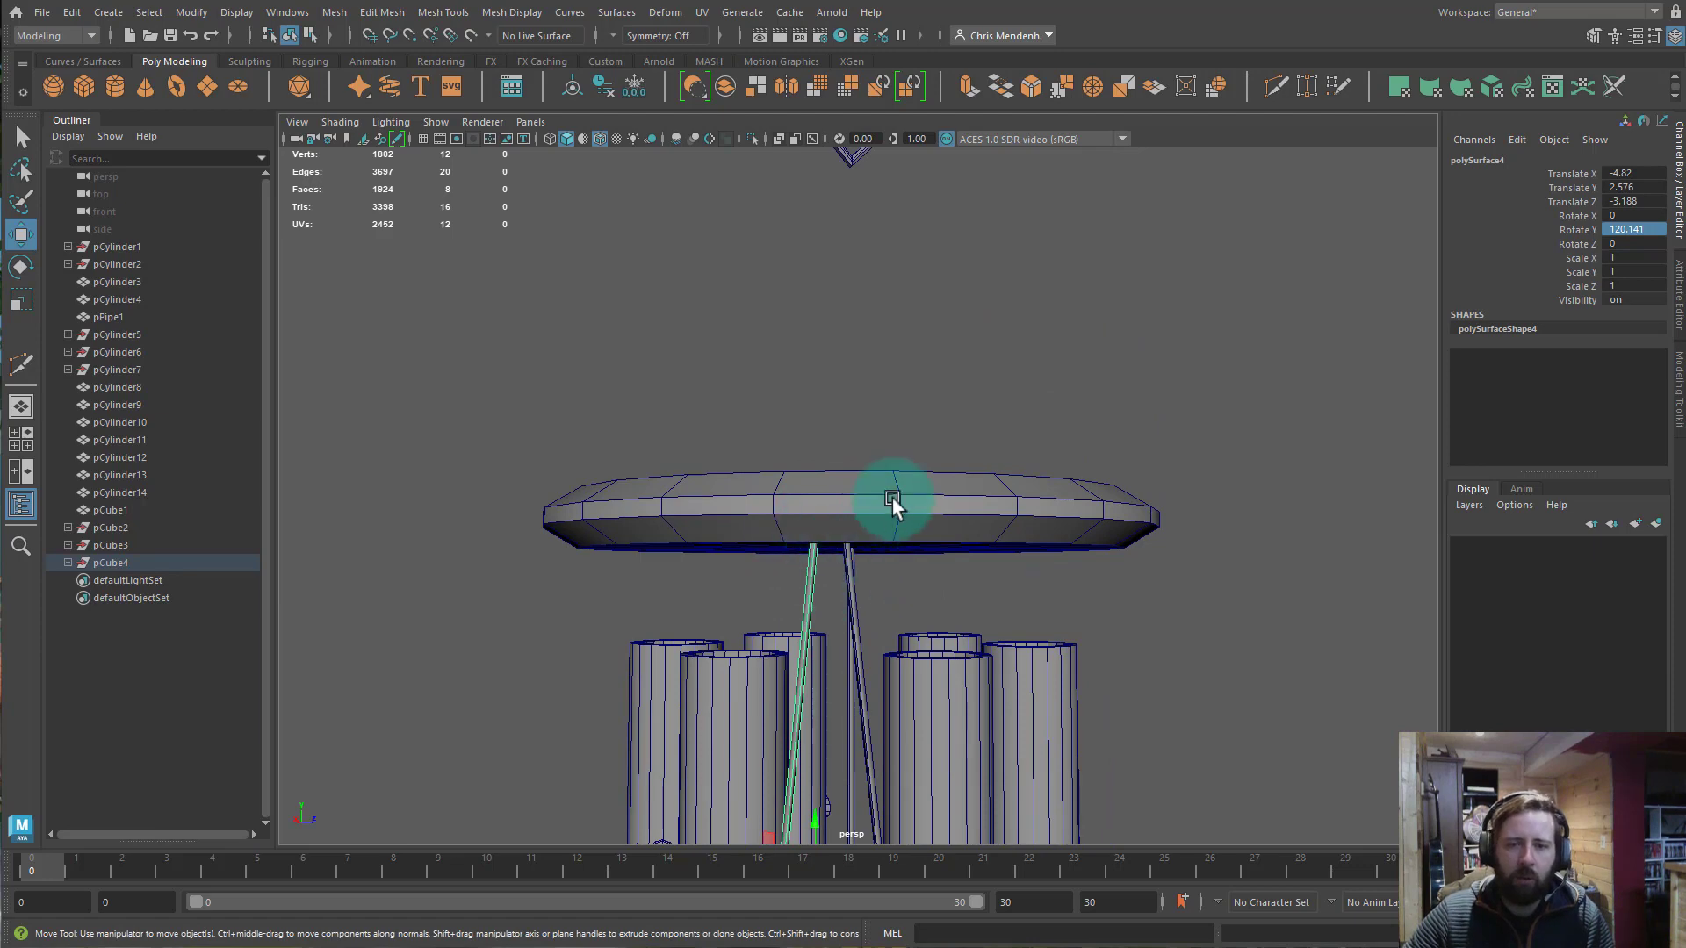
alt+drag(849, 650, 790, 388)
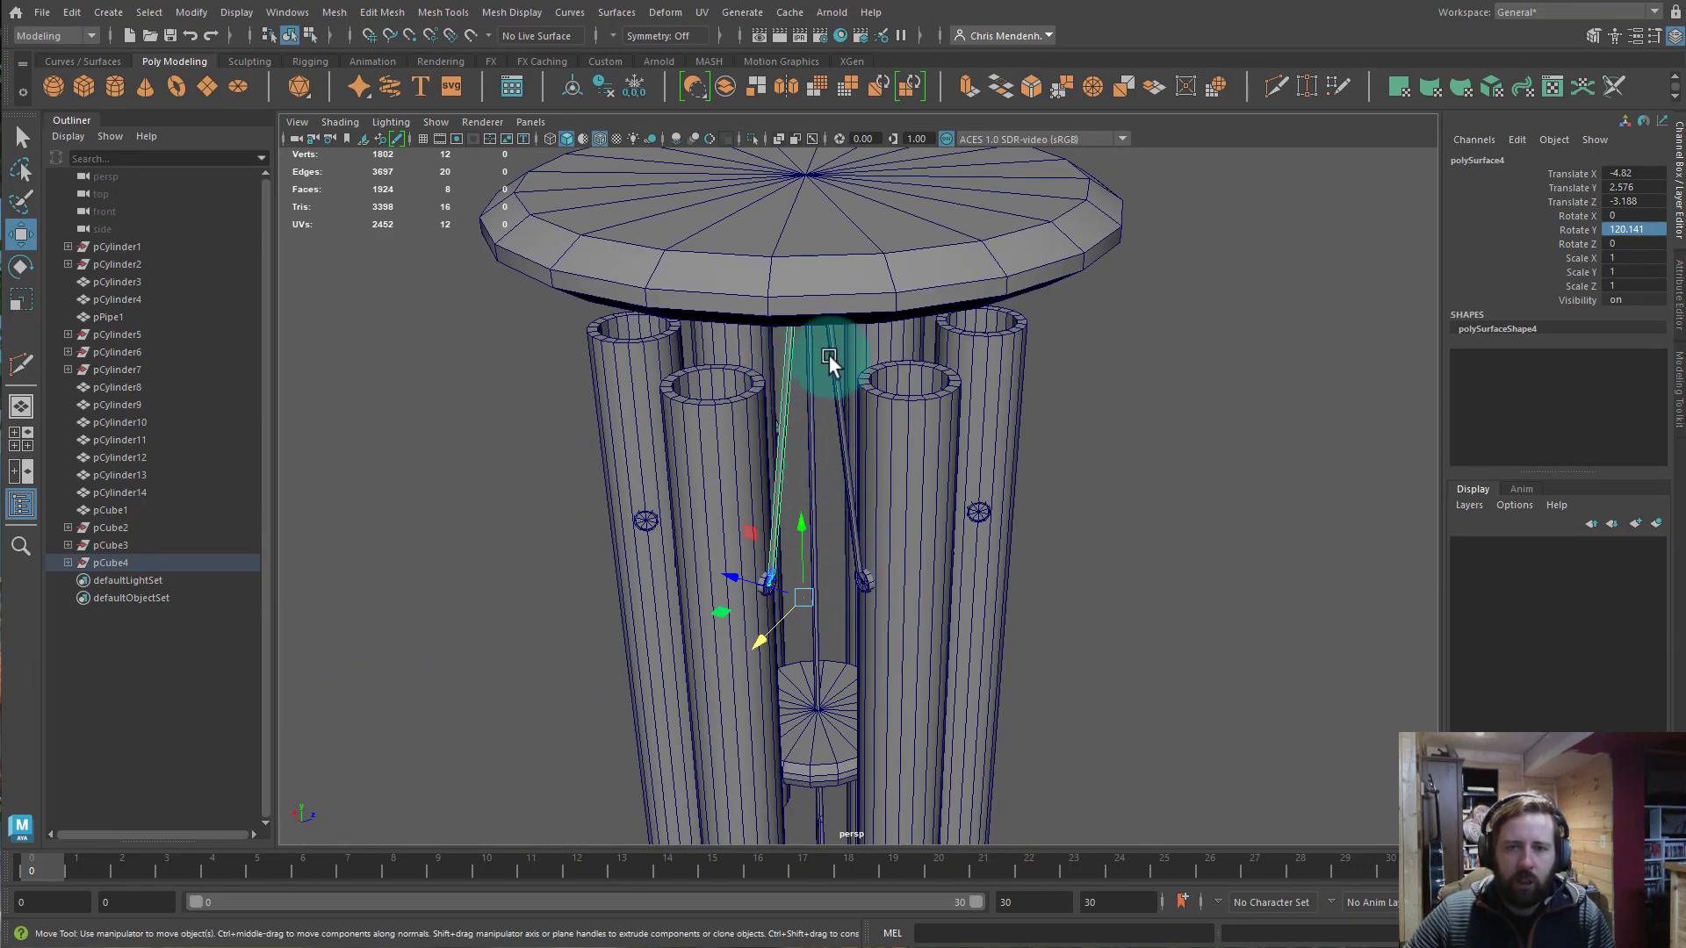
Soften the edges of both hanging cords and reselect the pair as objects.
shift+click(849, 428)
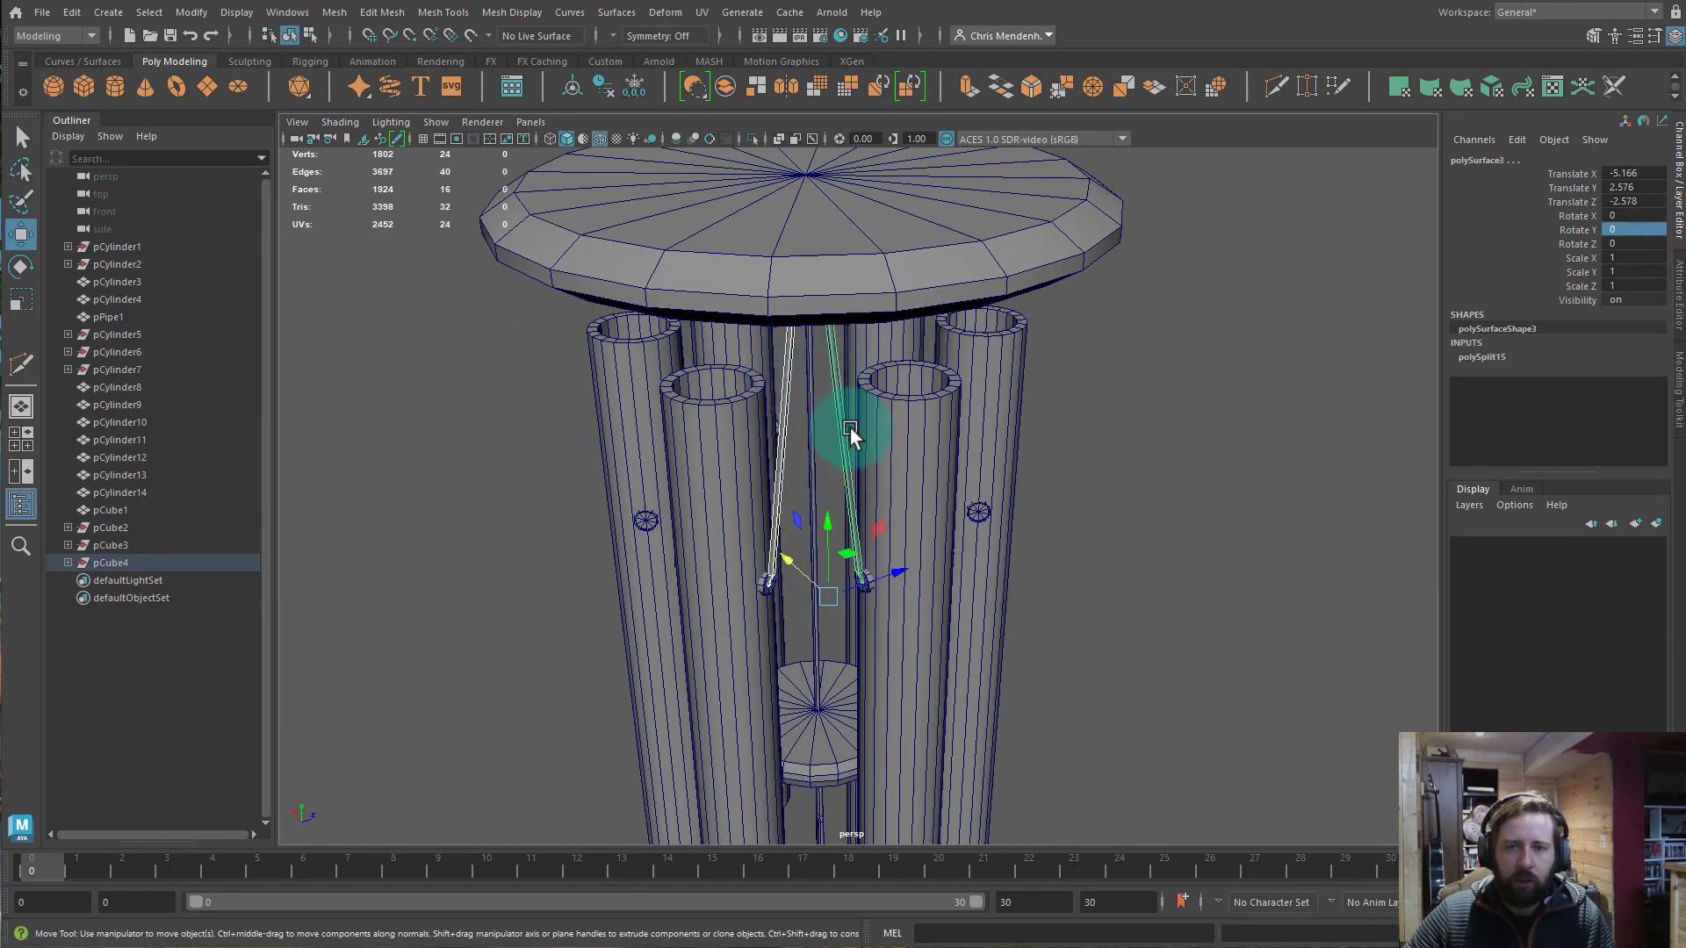
click(524, 13)
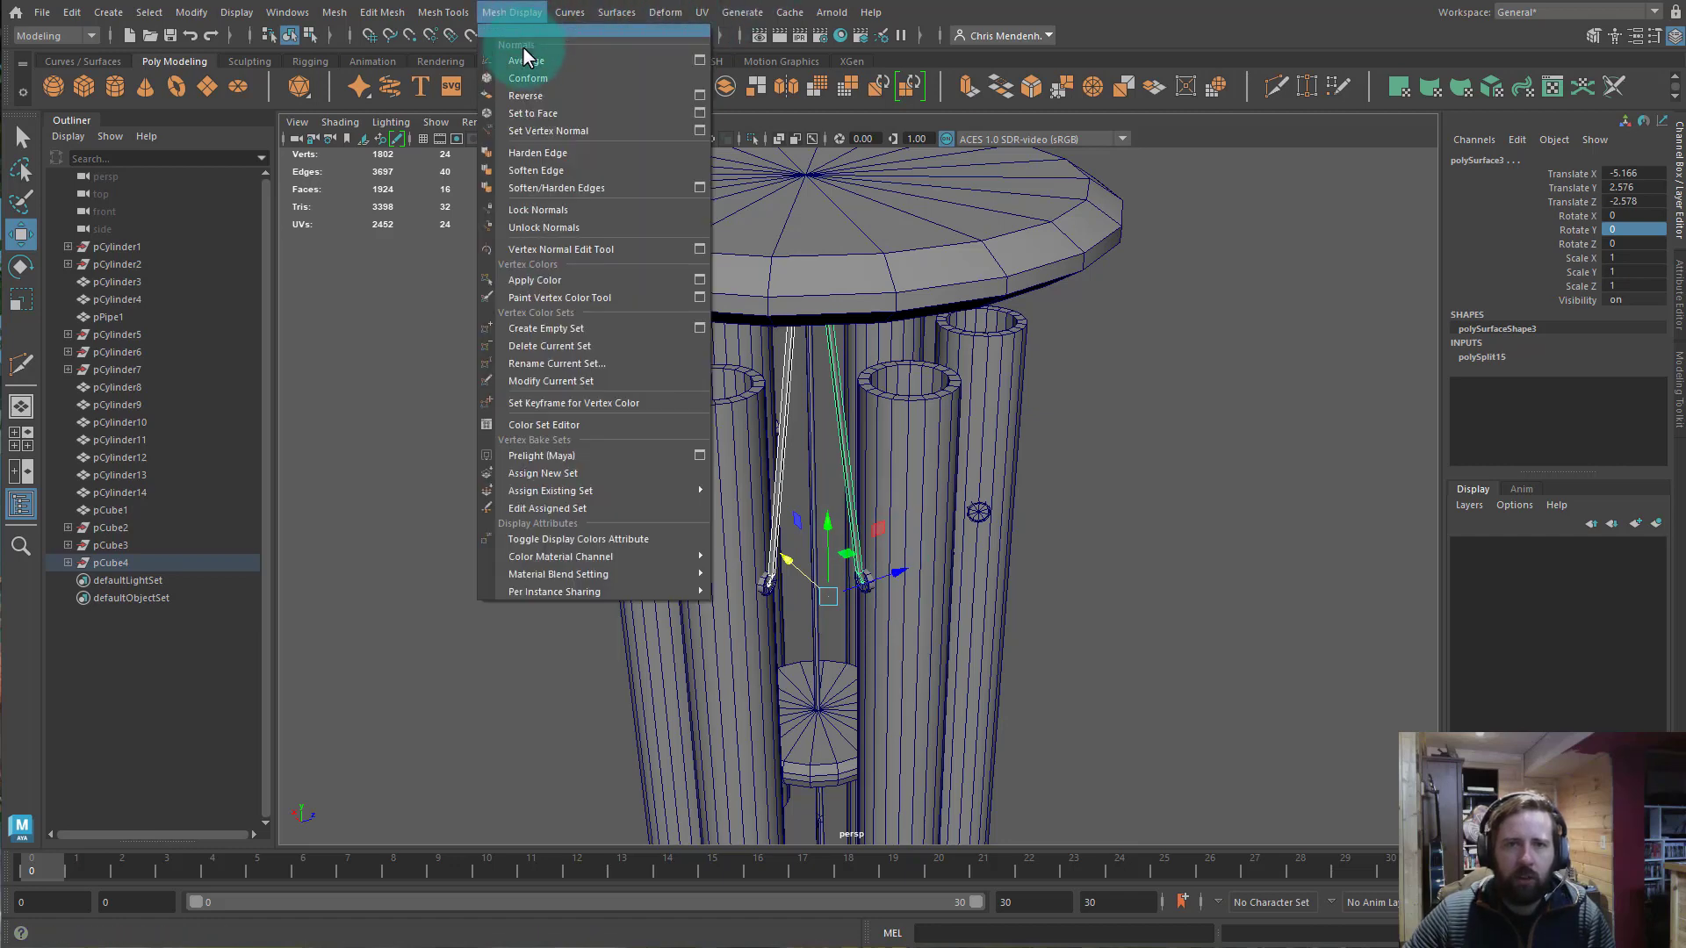
click(556, 171)
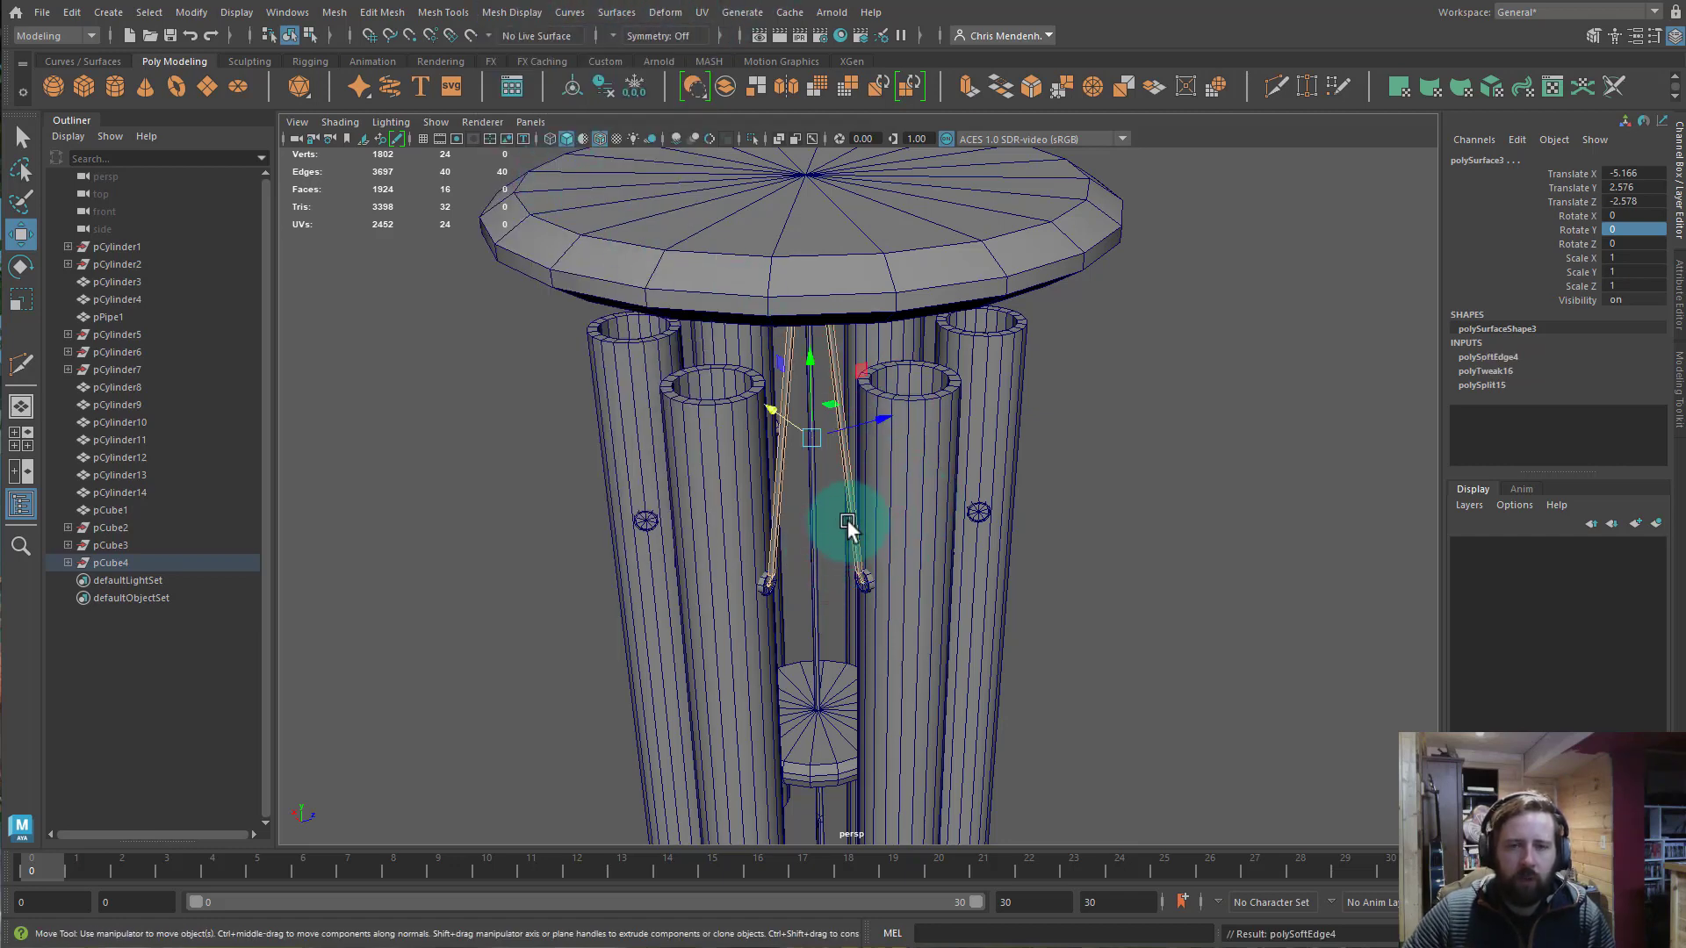
click(774, 474)
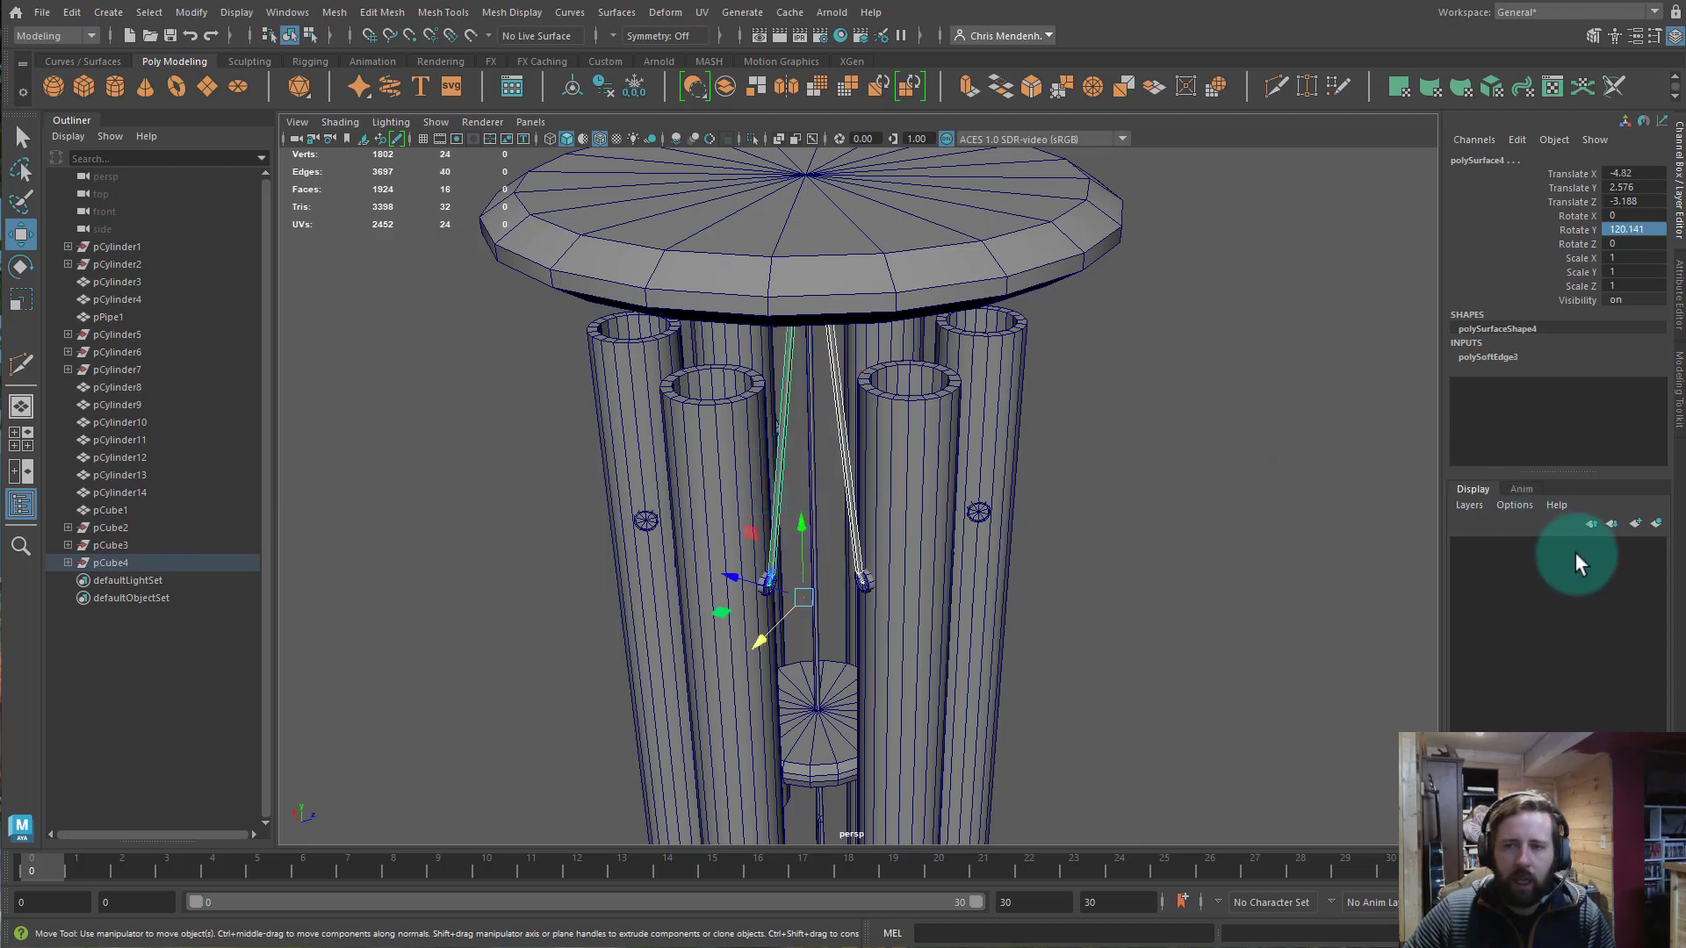
Combine the two hanging cords into a single mesh.
click(1677, 402)
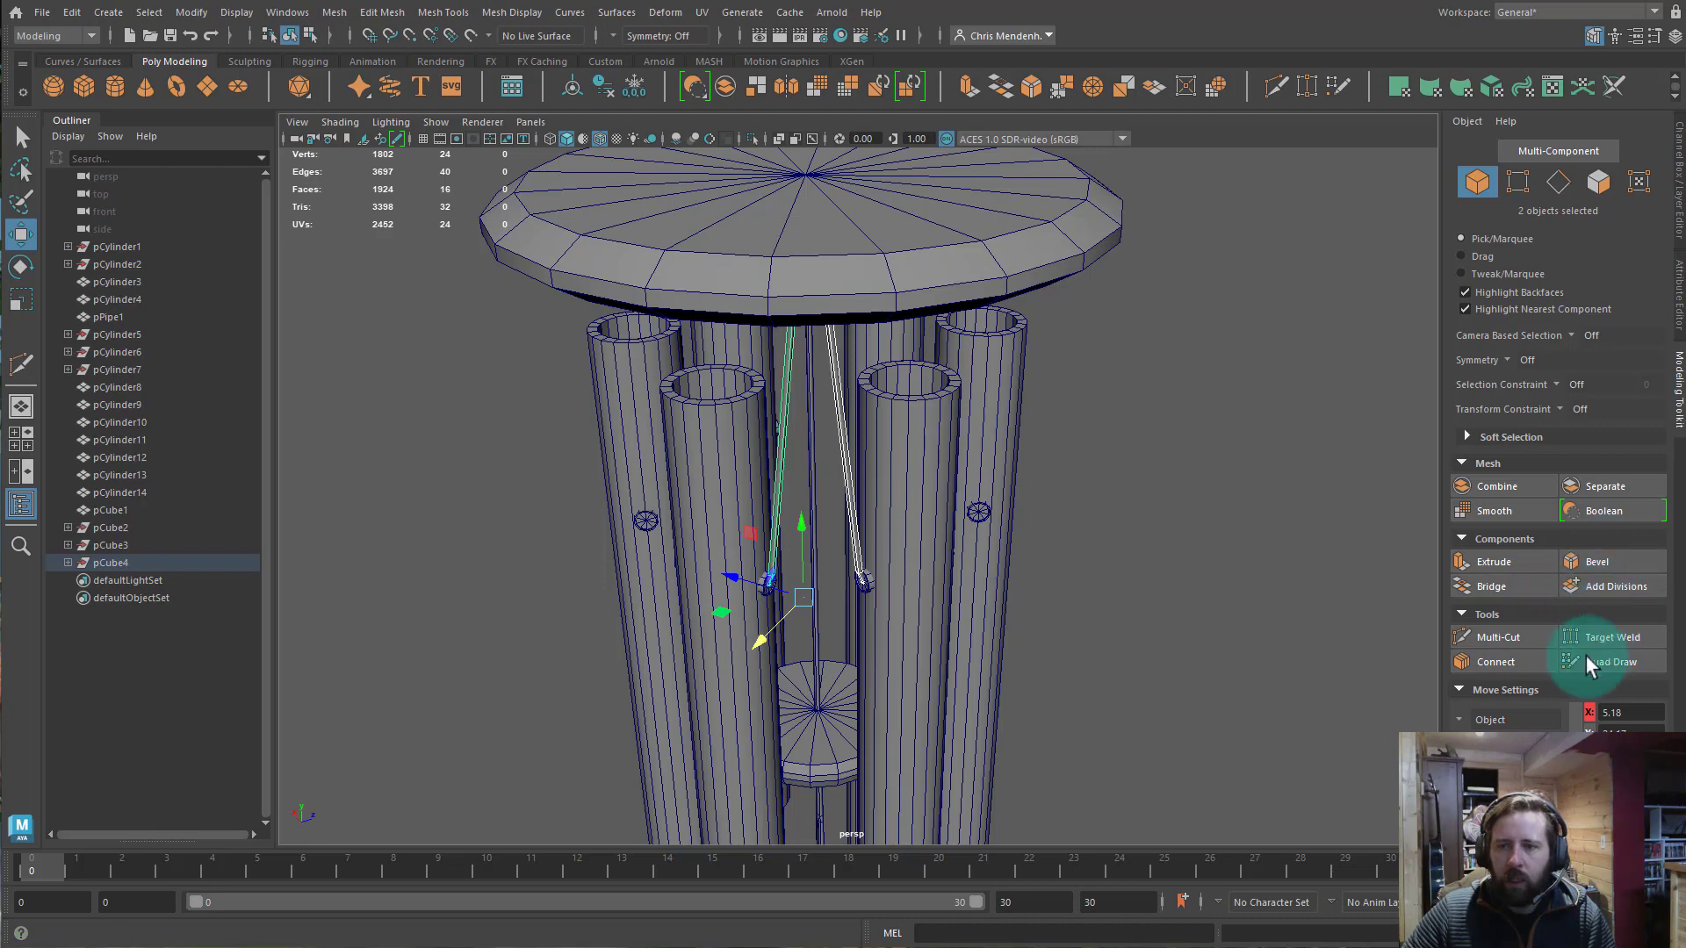
click(1514, 487)
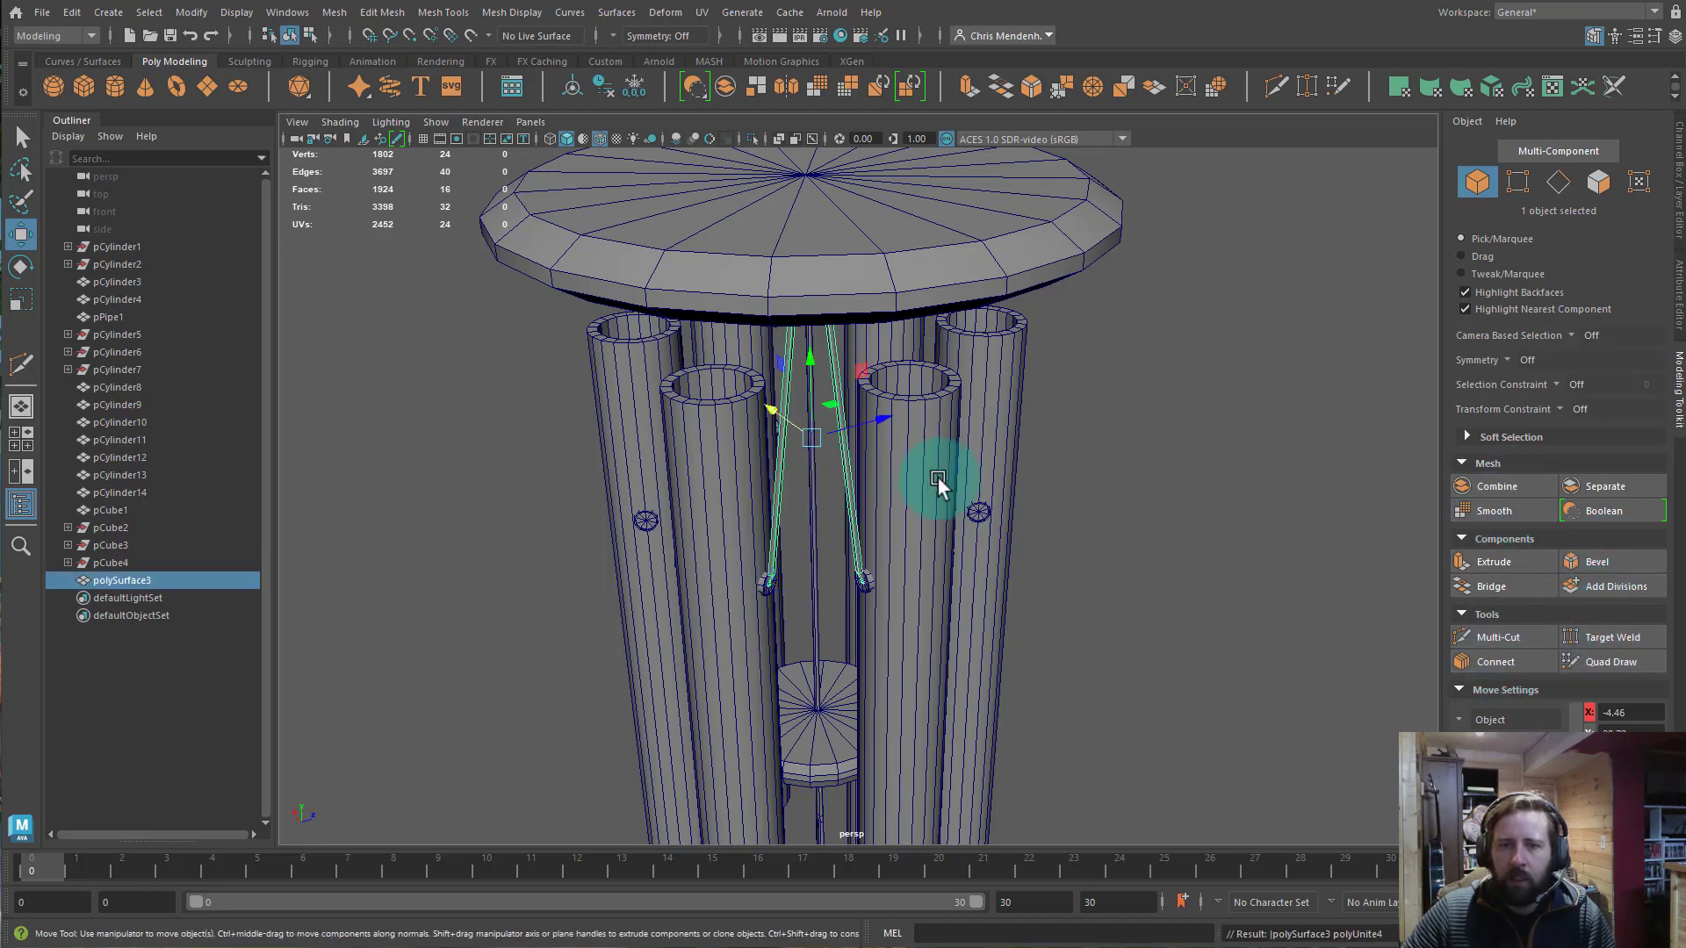
alt+drag(937, 478, 1041, 523)
alt+right_drag(1041, 522, 861, 521)
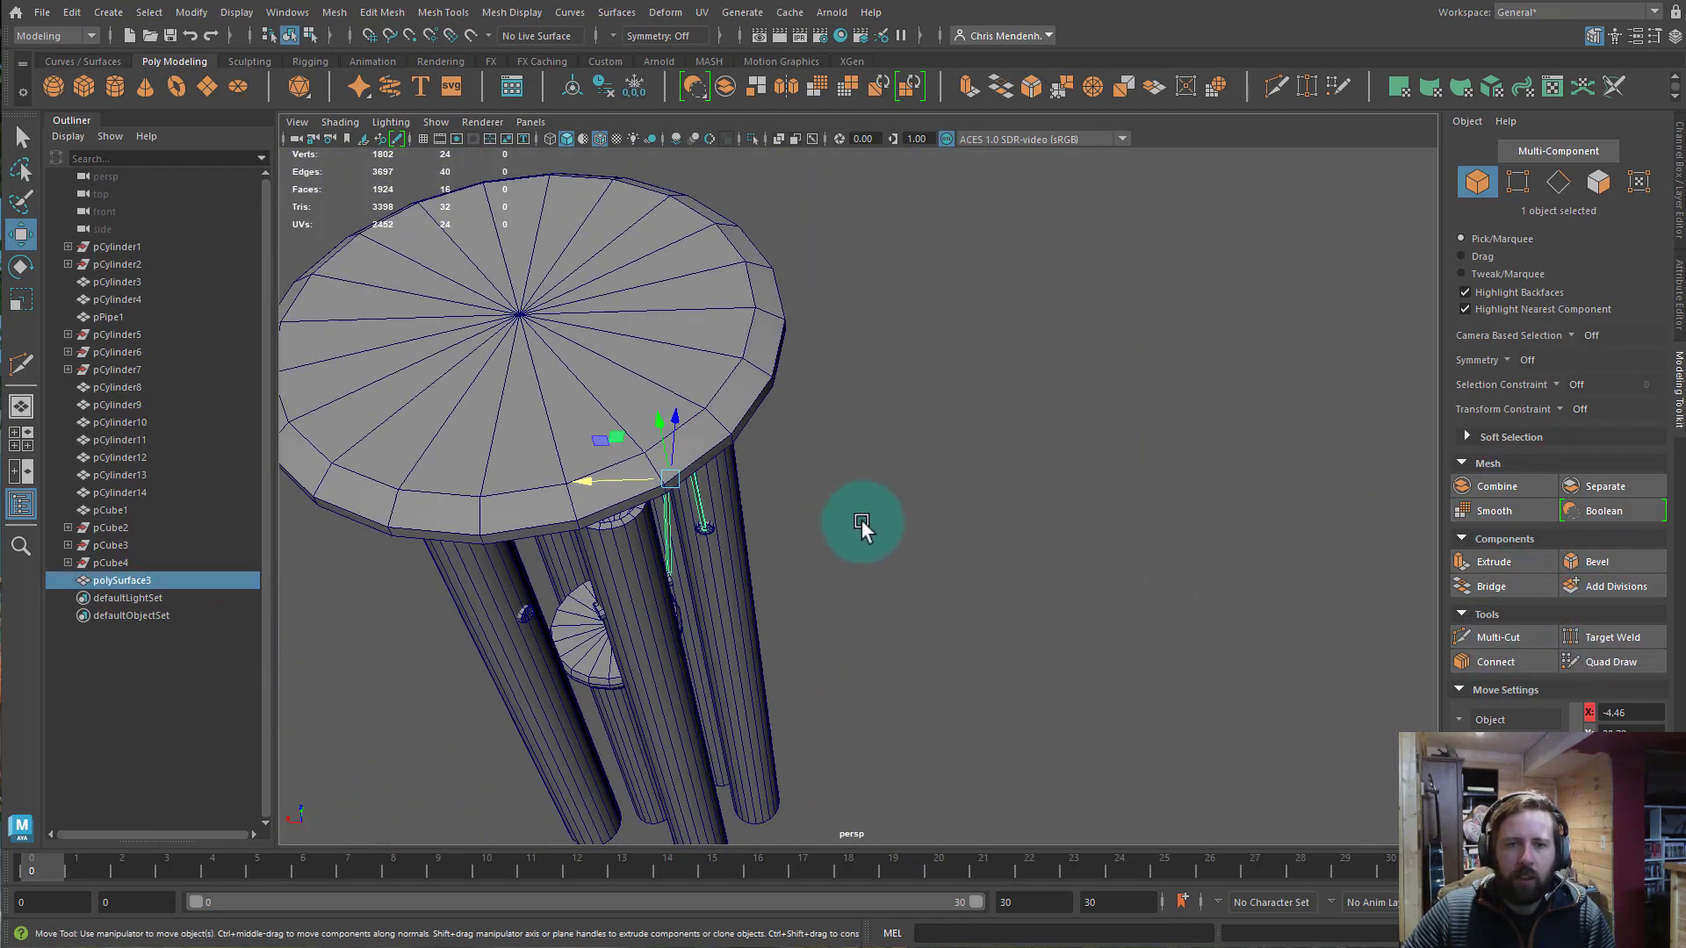
alt+drag(861, 521, 706, 480)
alt+drag(1092, 594, 990, 430)
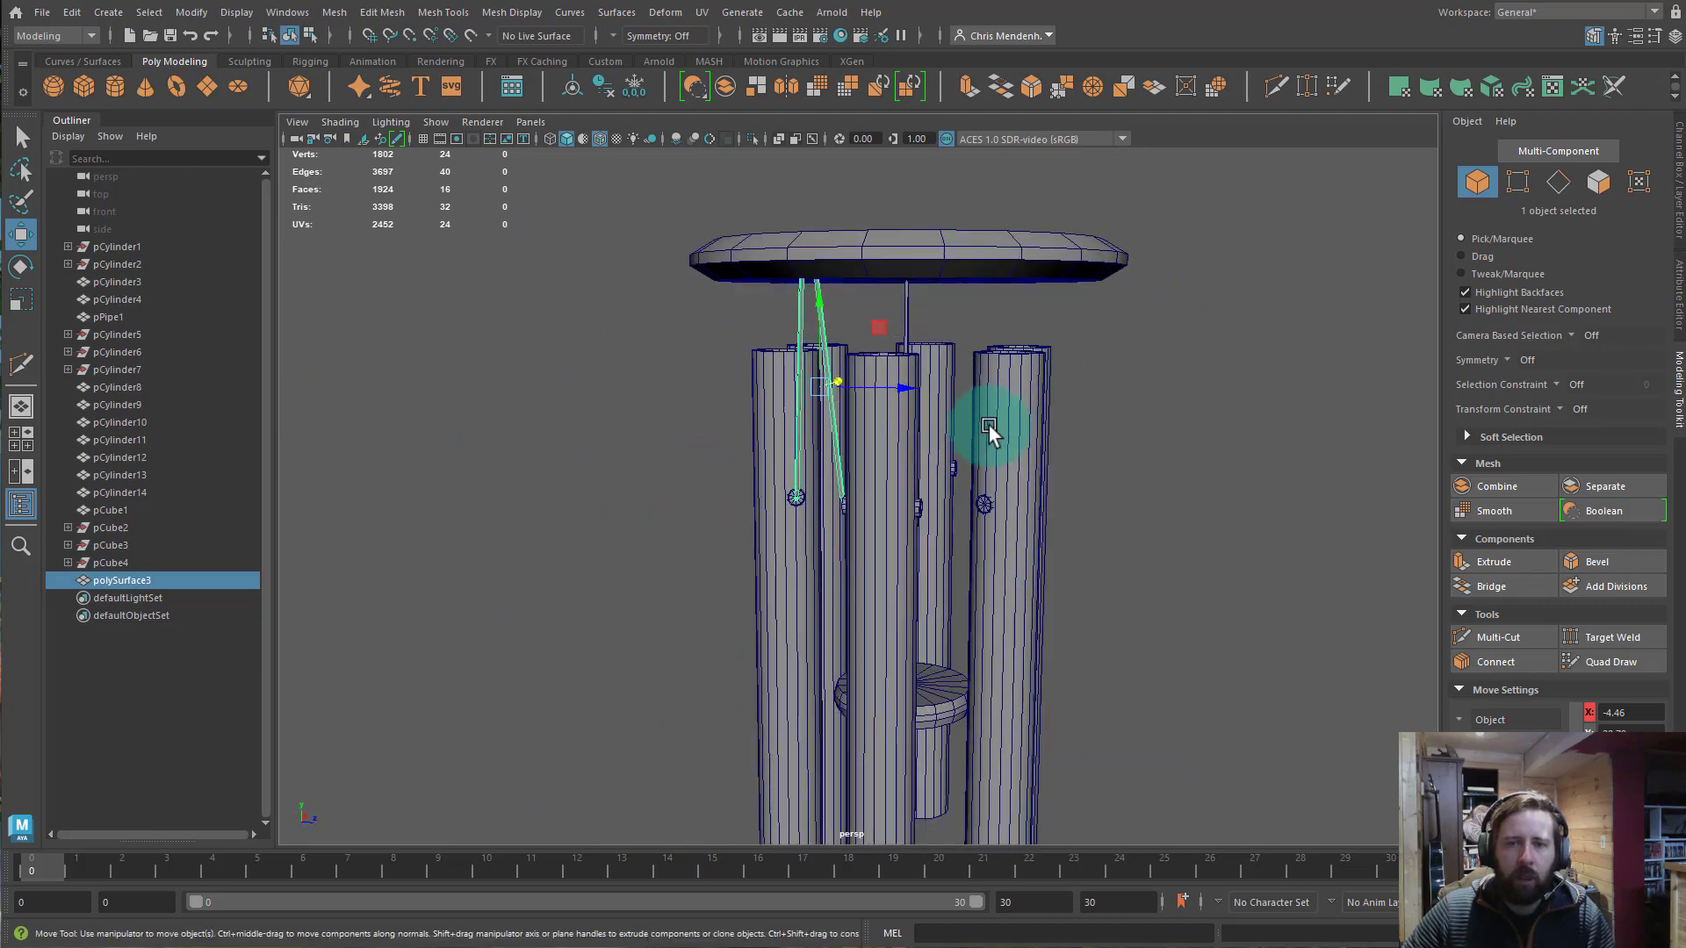
alt+drag(991, 512, 1168, 555)
Select the top disc together with the combined cord pair and isolate them in the viewport.
click(1087, 290)
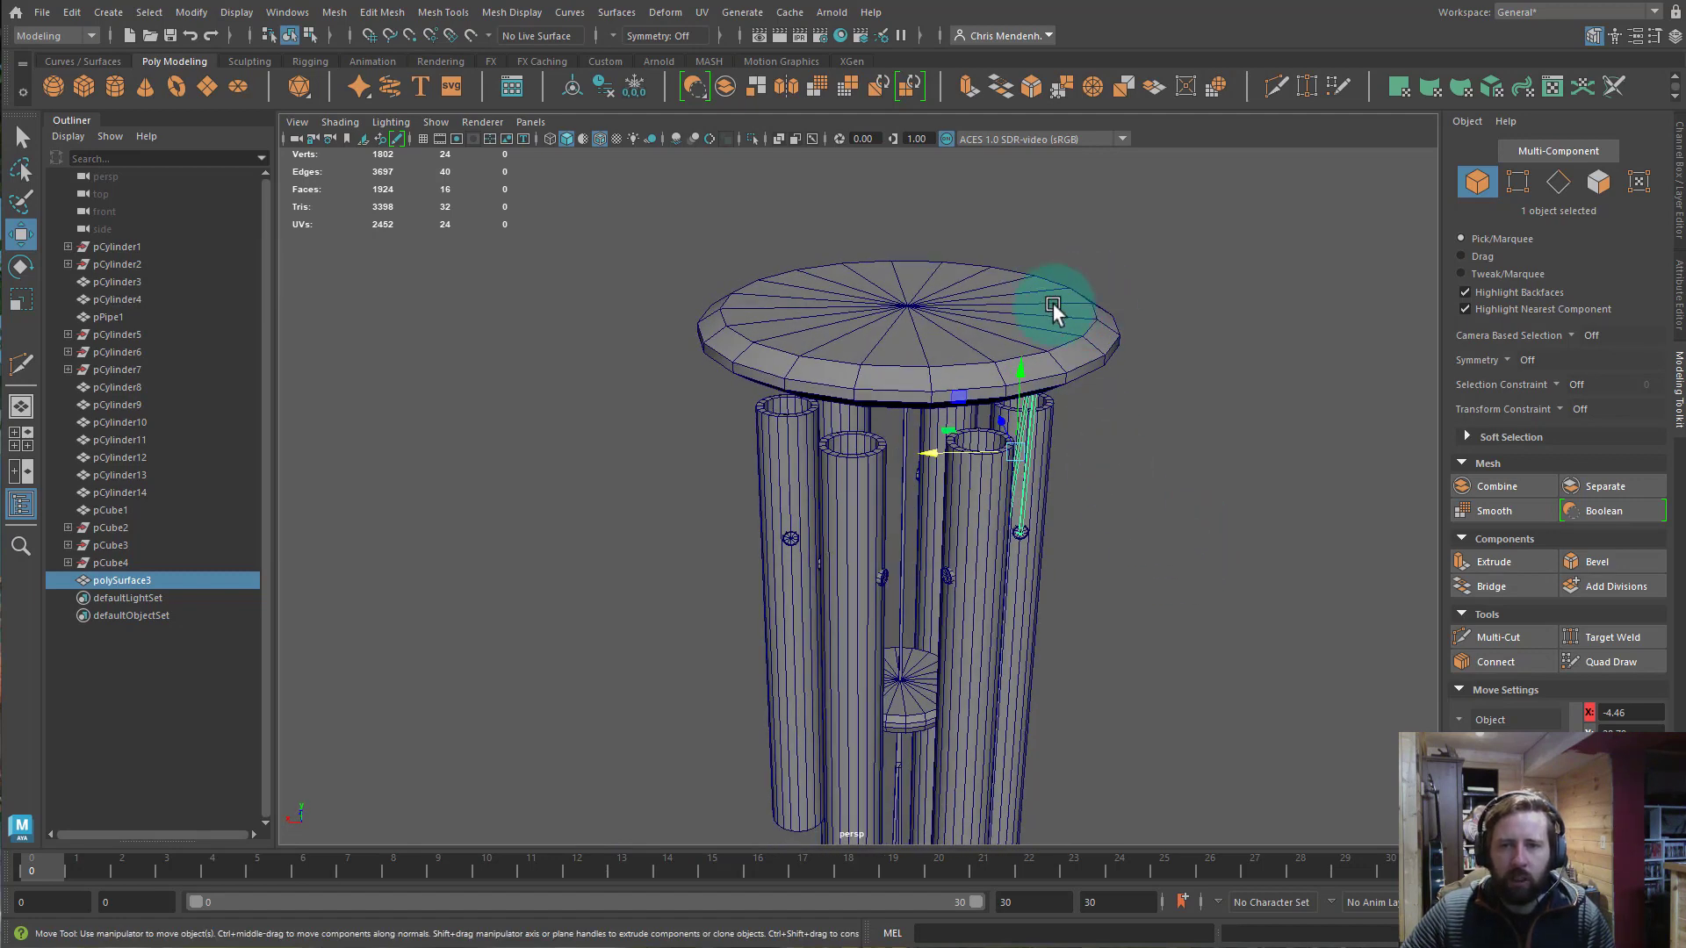
click(1052, 304)
shift+click(1034, 418)
alt+drag(1035, 420, 1180, 587)
key(ctrl+1)
Try to move the shared pivot of the disc and cord pair to the disc's center, then deselect both.
key(d)
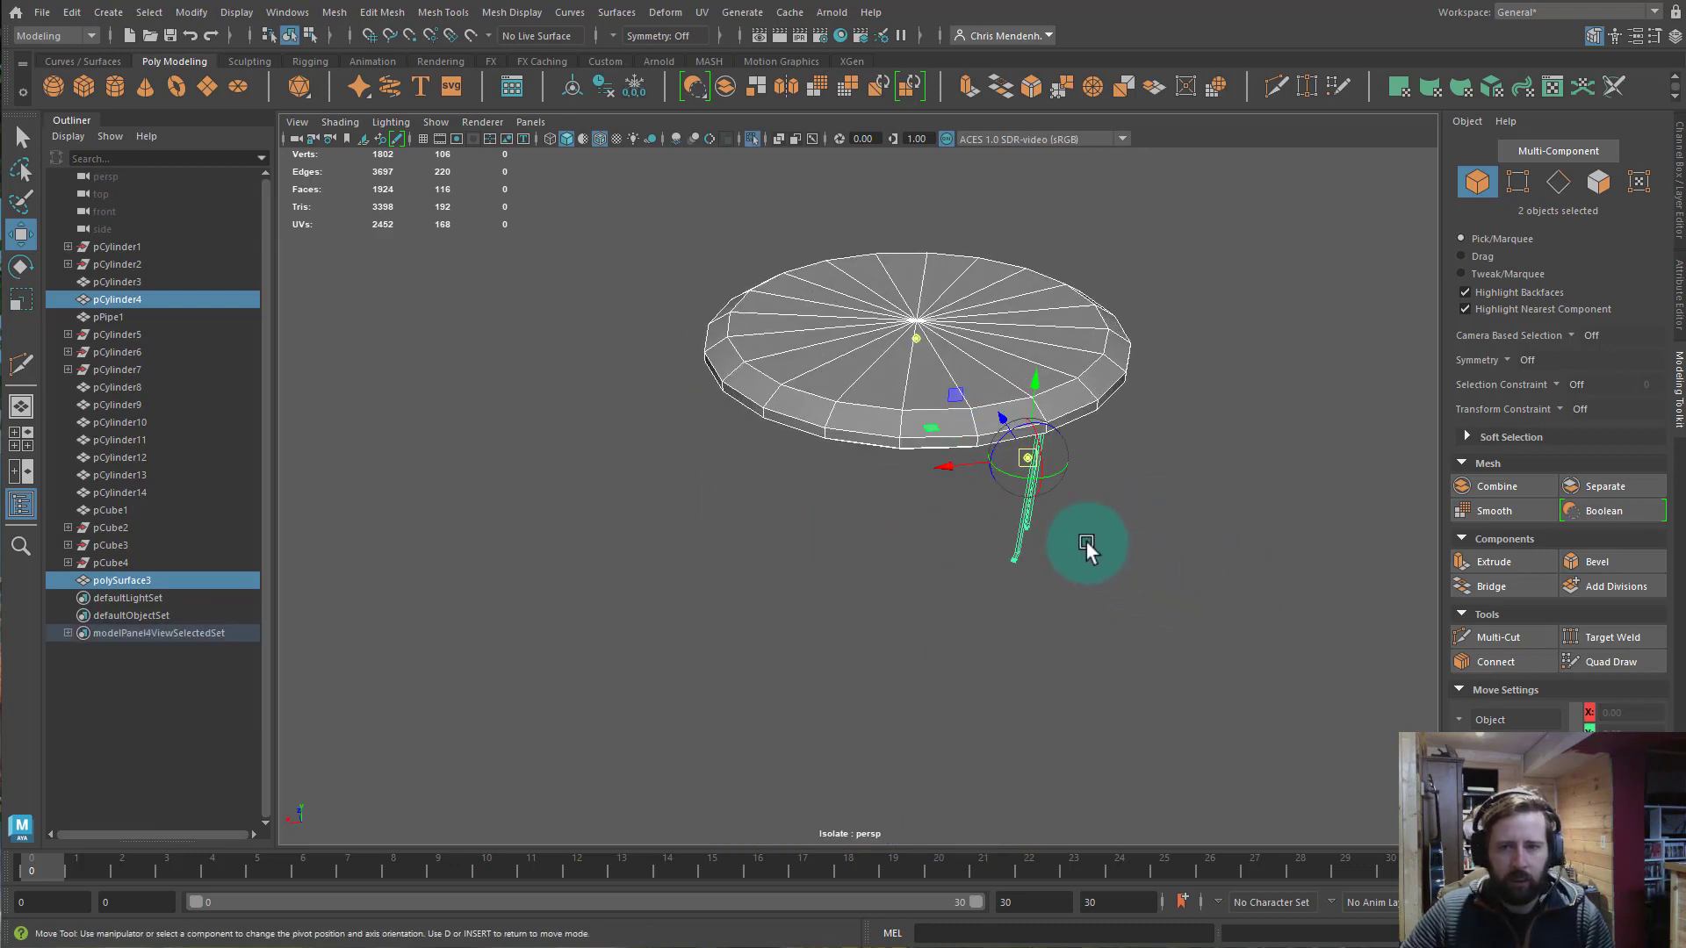
alt+drag(1124, 539, 1152, 590)
drag(934, 472, 957, 428)
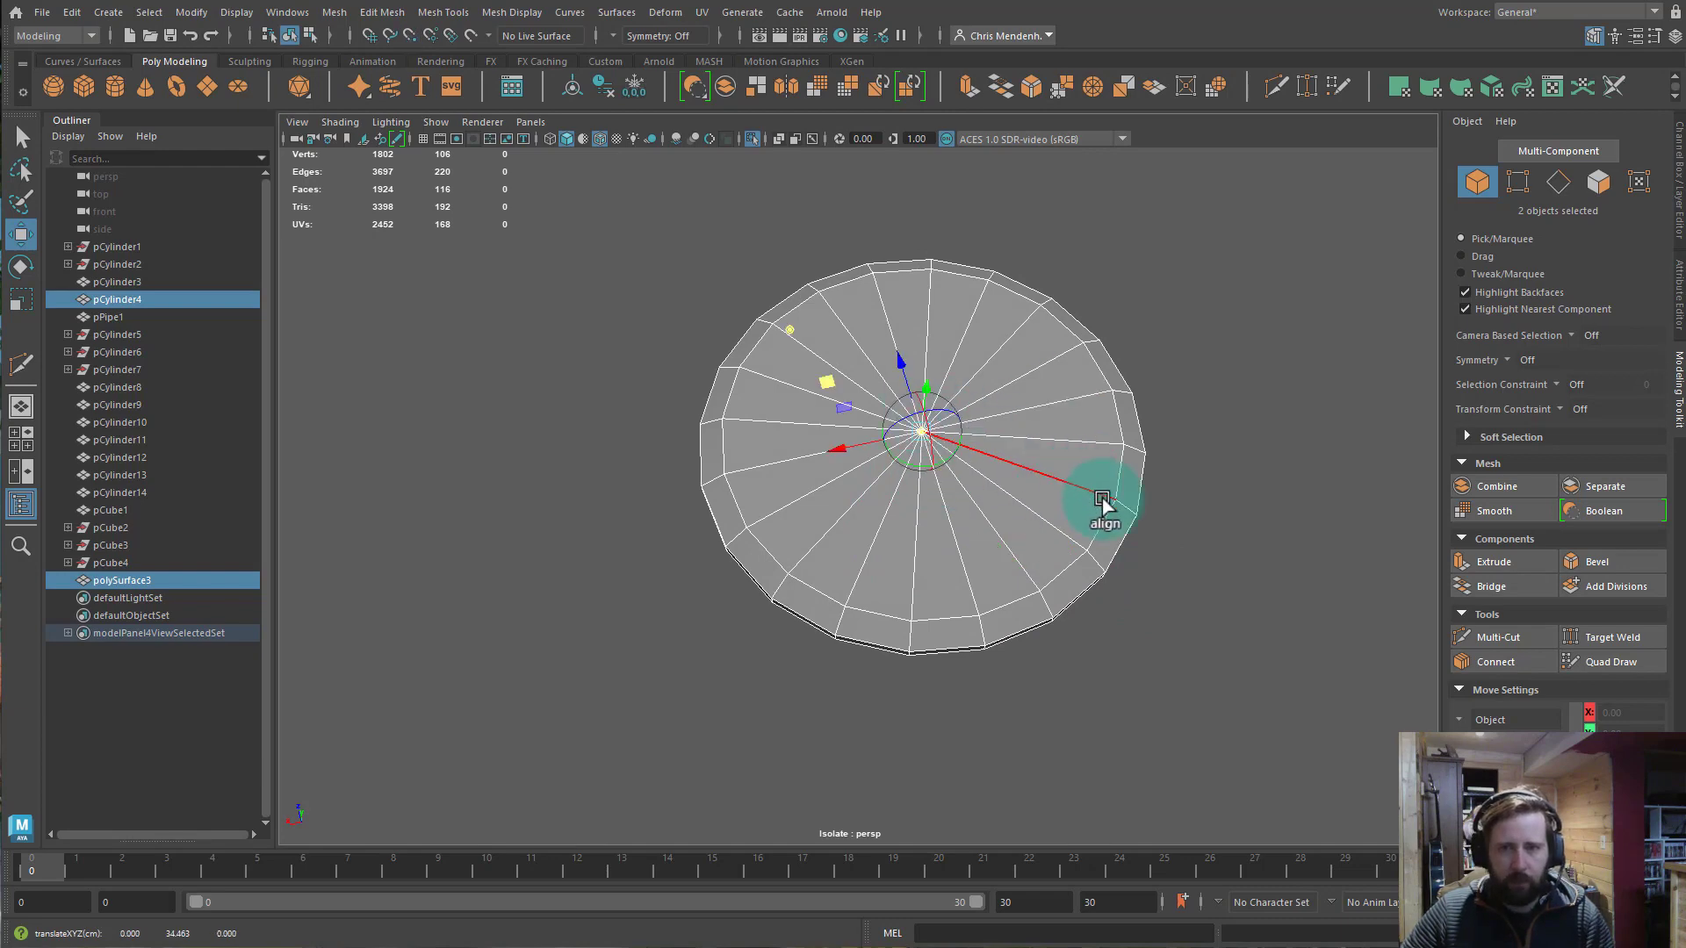
alt+drag(1103, 497, 1185, 521)
click(1103, 480)
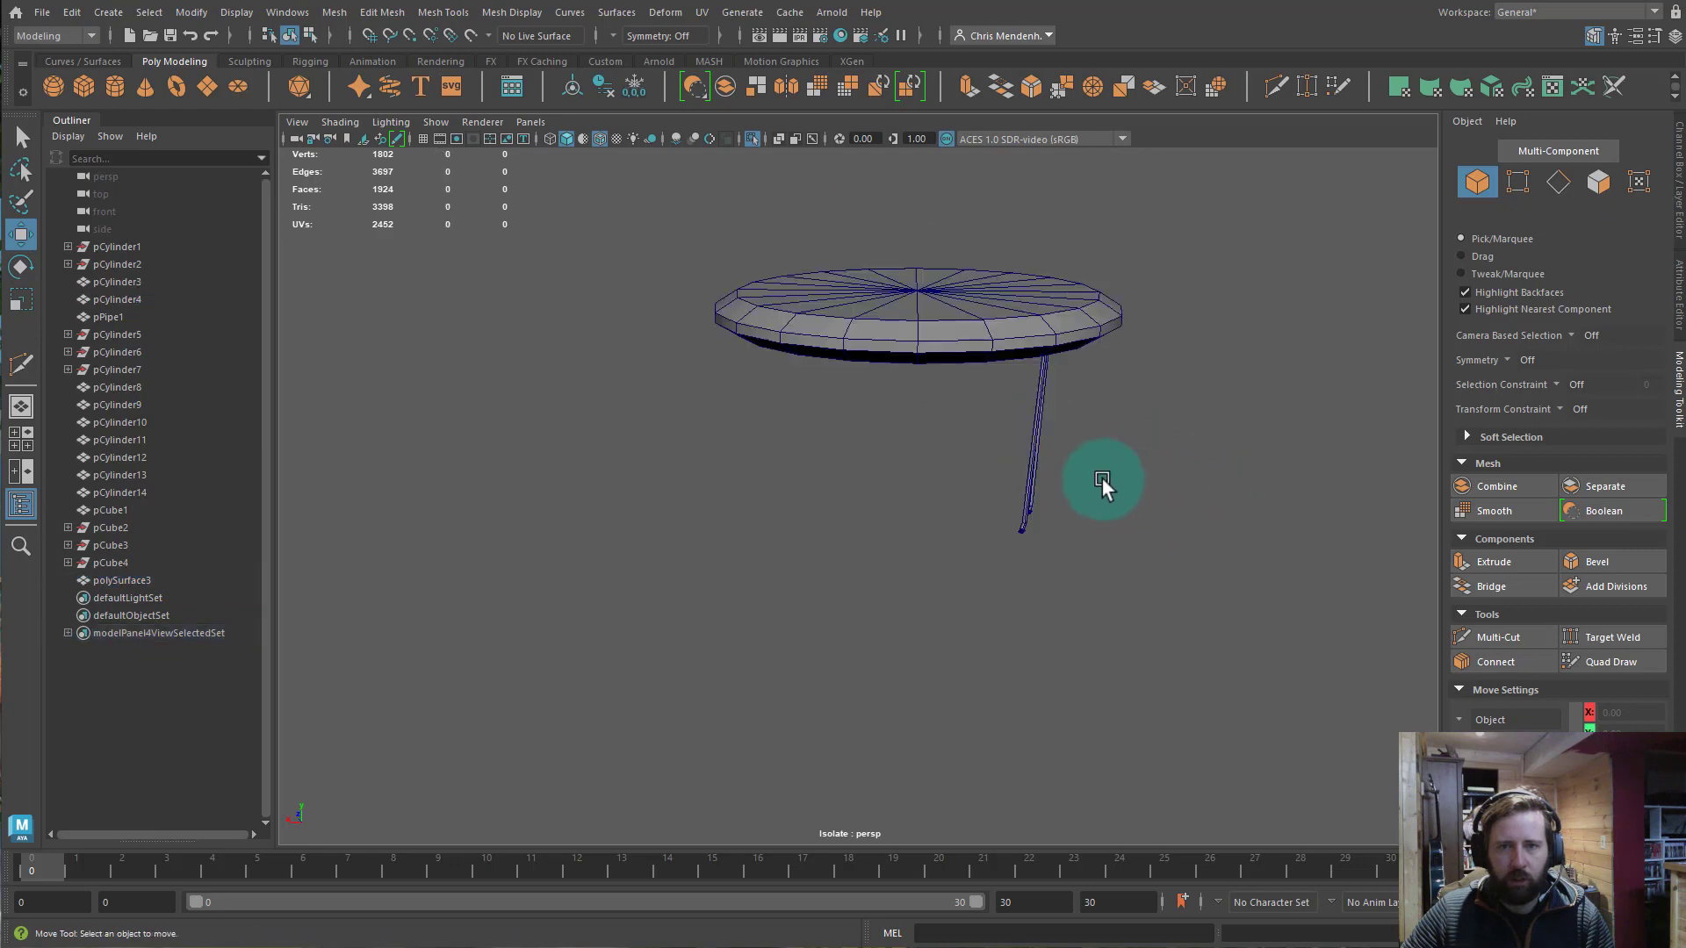
Select only the combined cord pair and snap its pivot to the center vertex on top of the disc.
click(1028, 422)
click(908, 313)
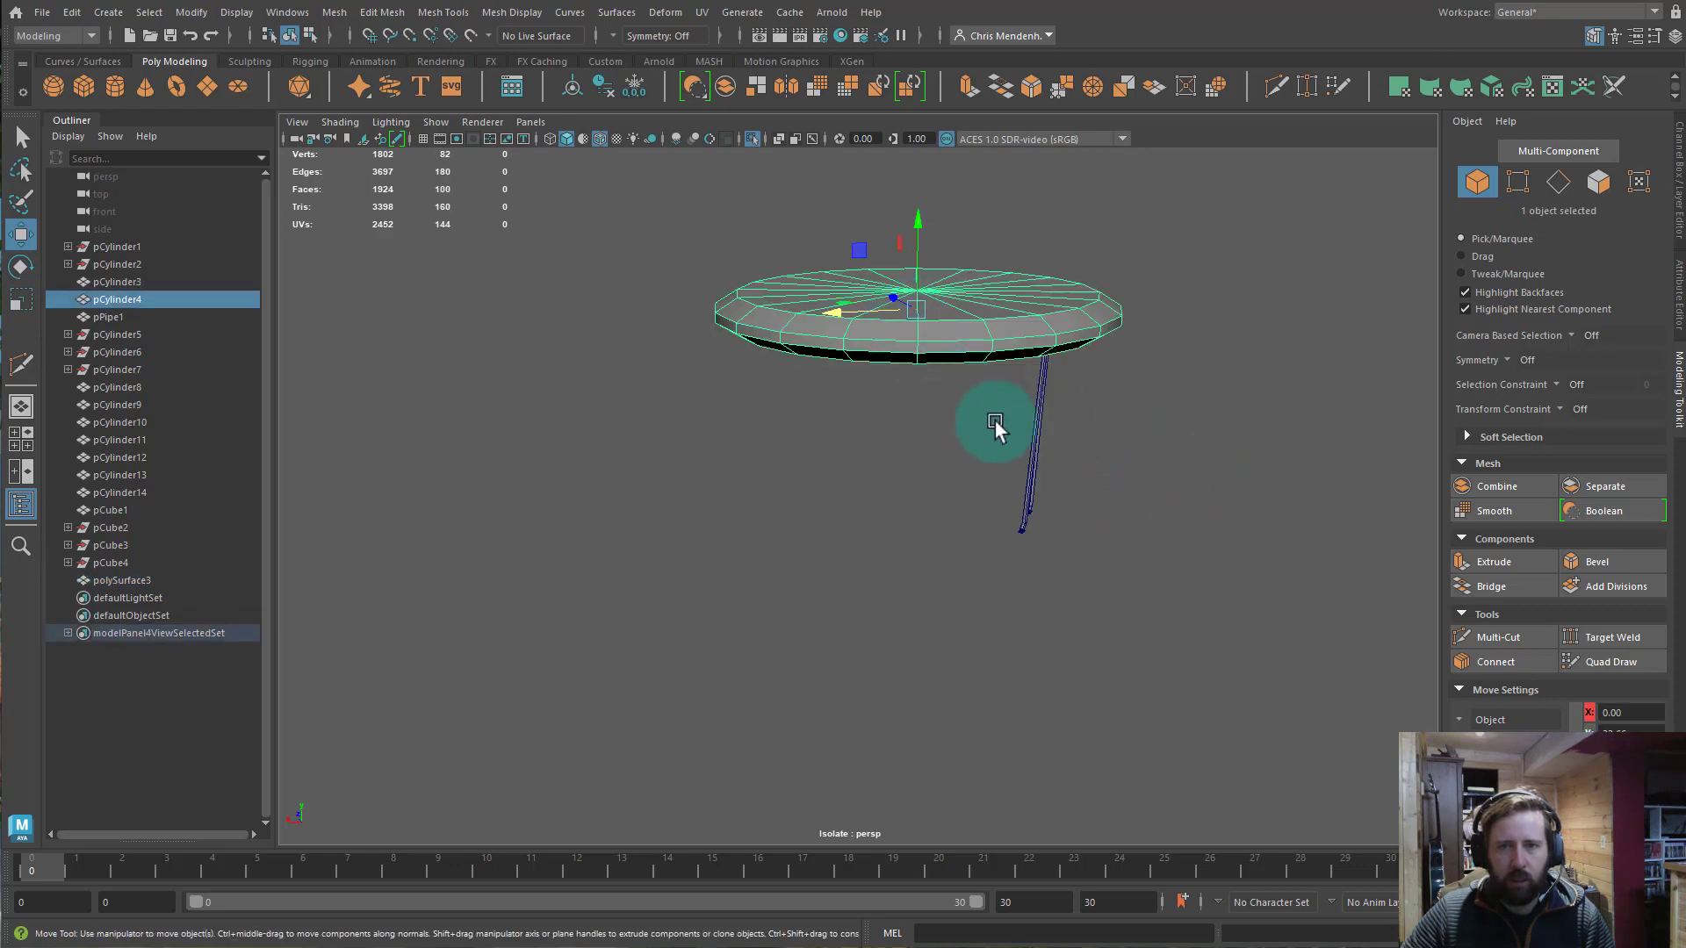
click(1034, 441)
key(d)
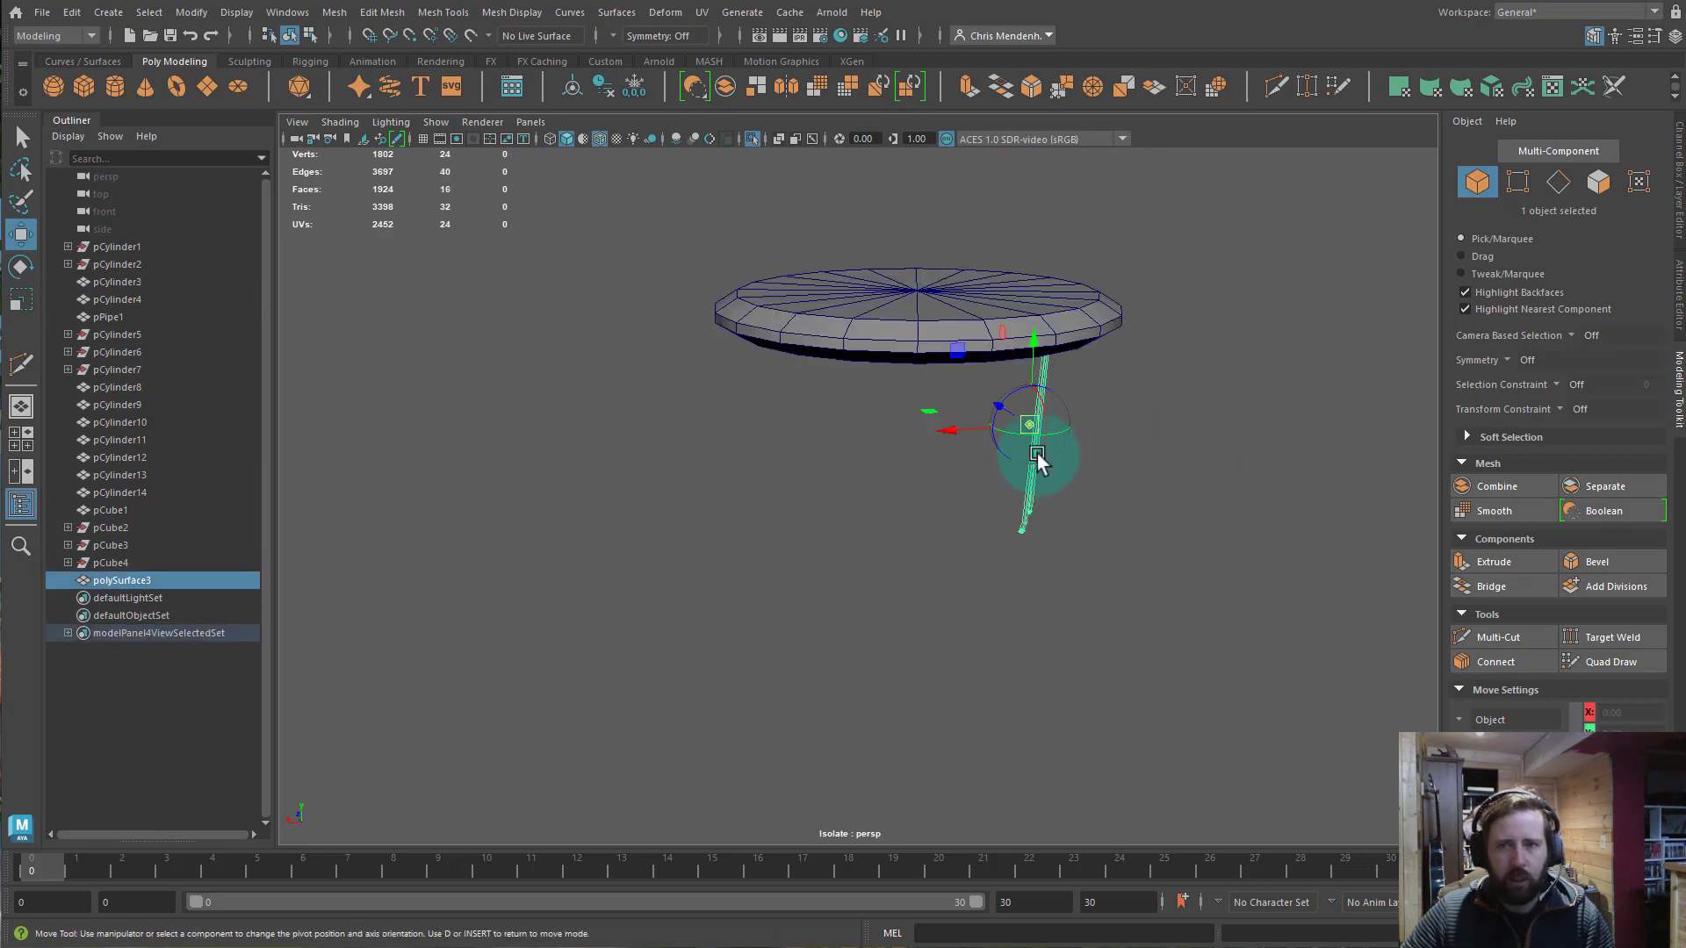
alt+drag(1108, 468, 1008, 402)
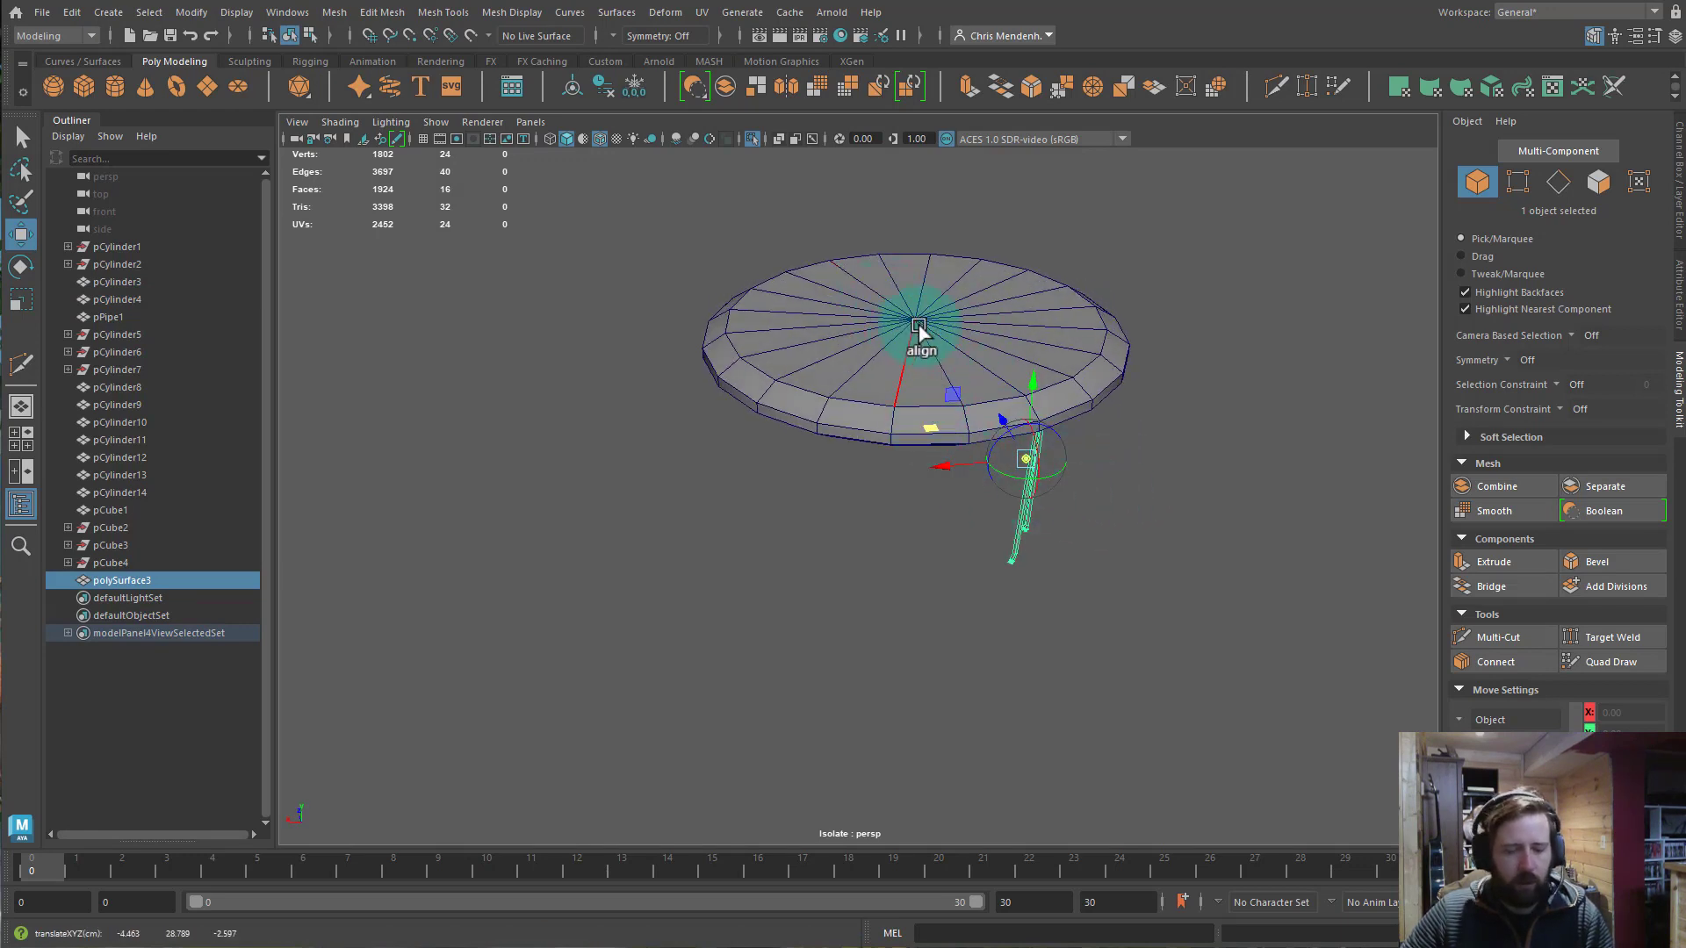
alt+drag(1056, 449, 1113, 450)
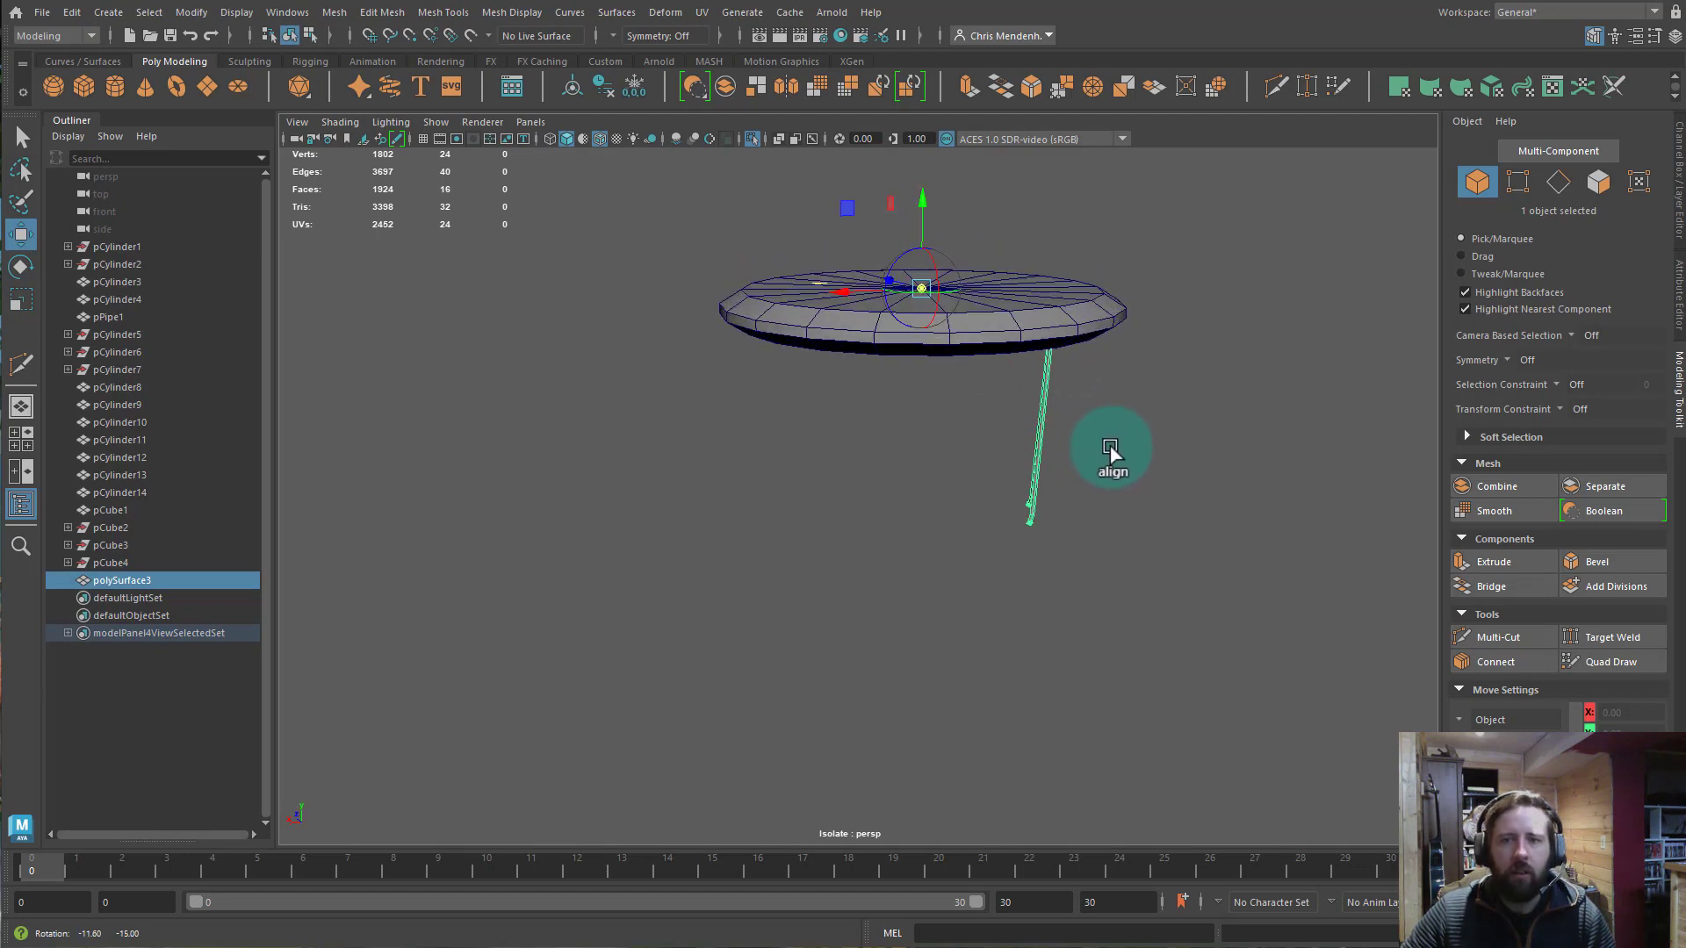
drag(923, 203, 895, 330)
key(ctrl+z)
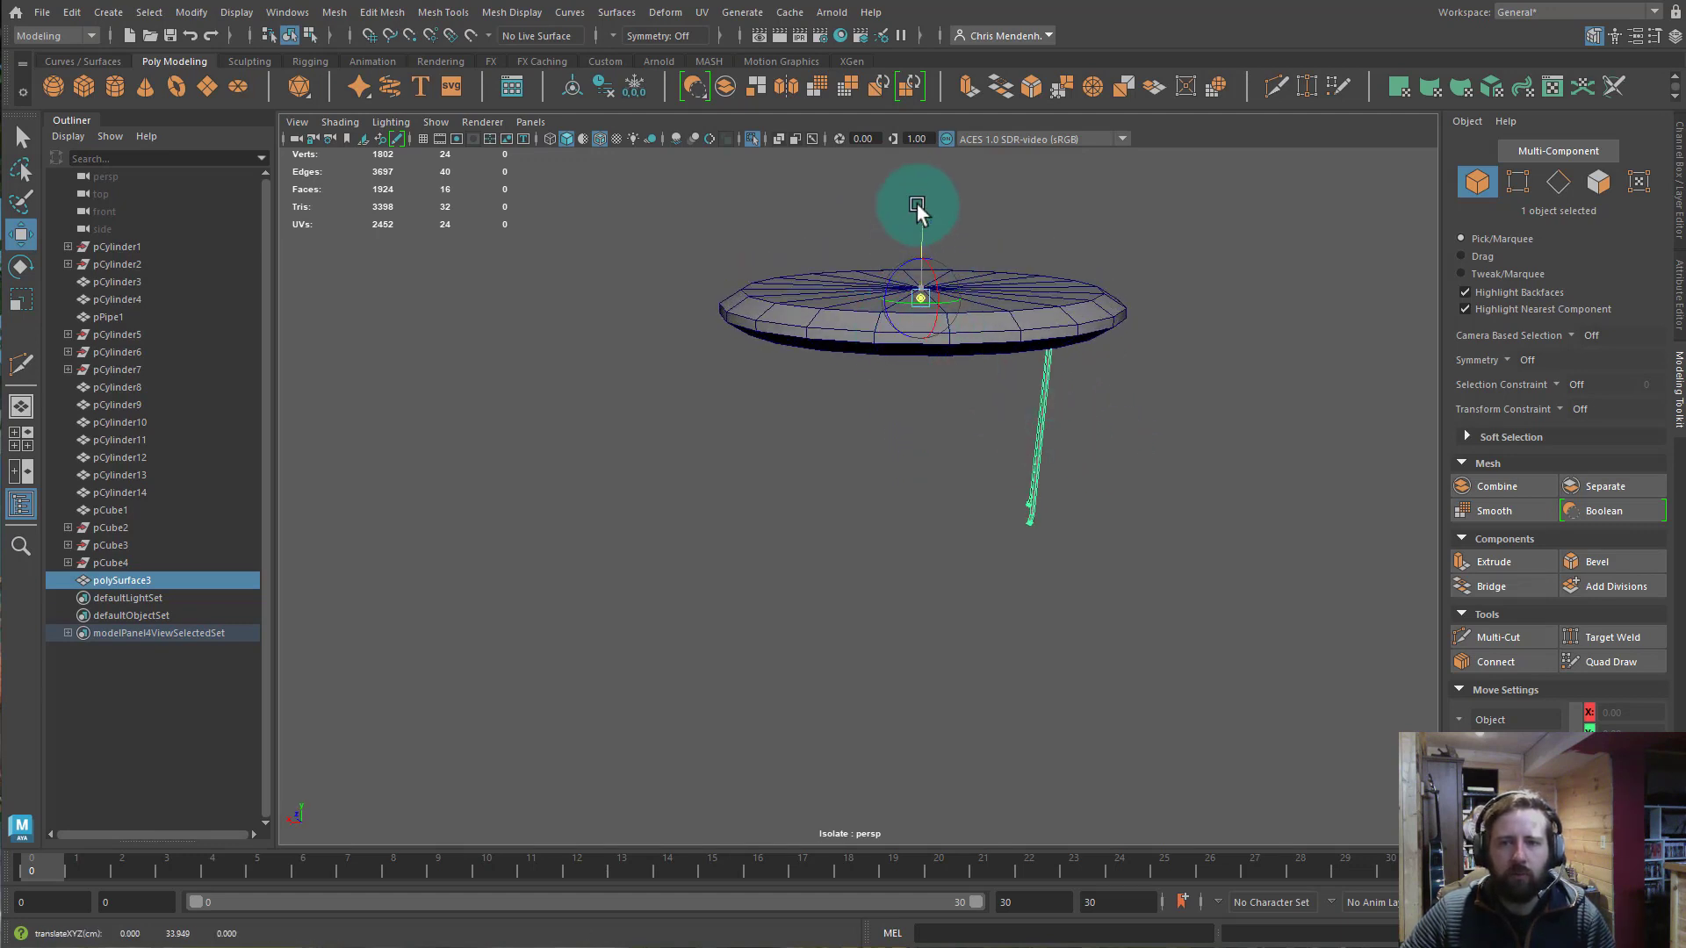
key(w)
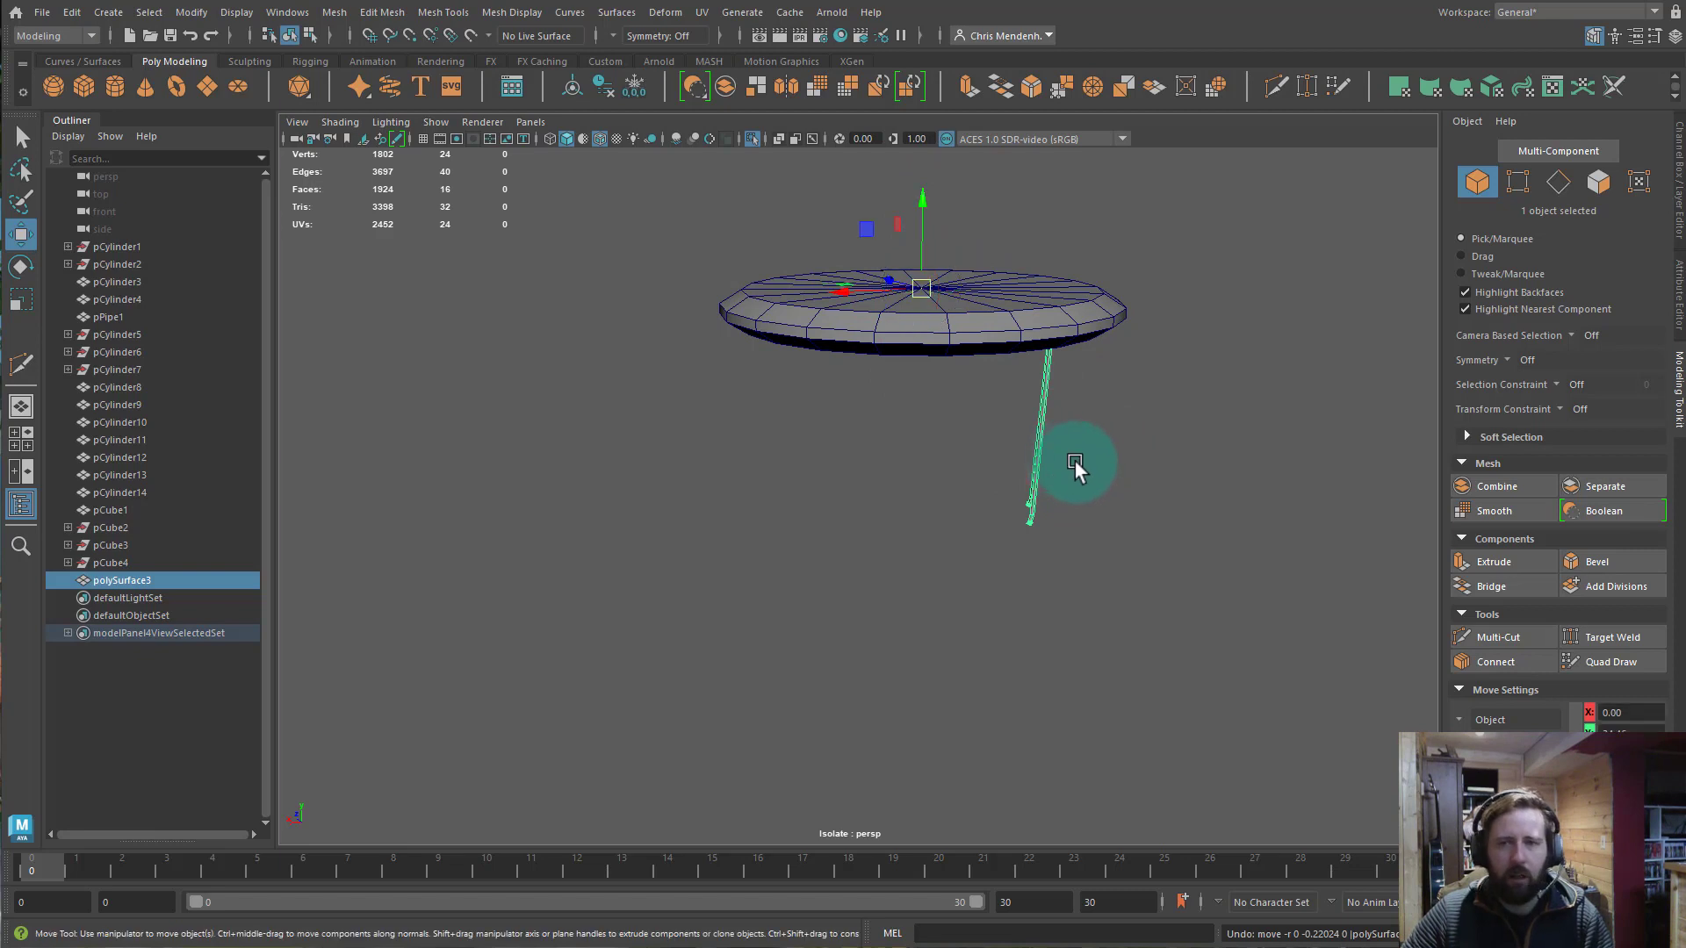
Leave isolation to show the whole wind chime around the cord pair again.
alt+drag(1159, 535, 996, 531)
drag(946, 467, 1144, 550)
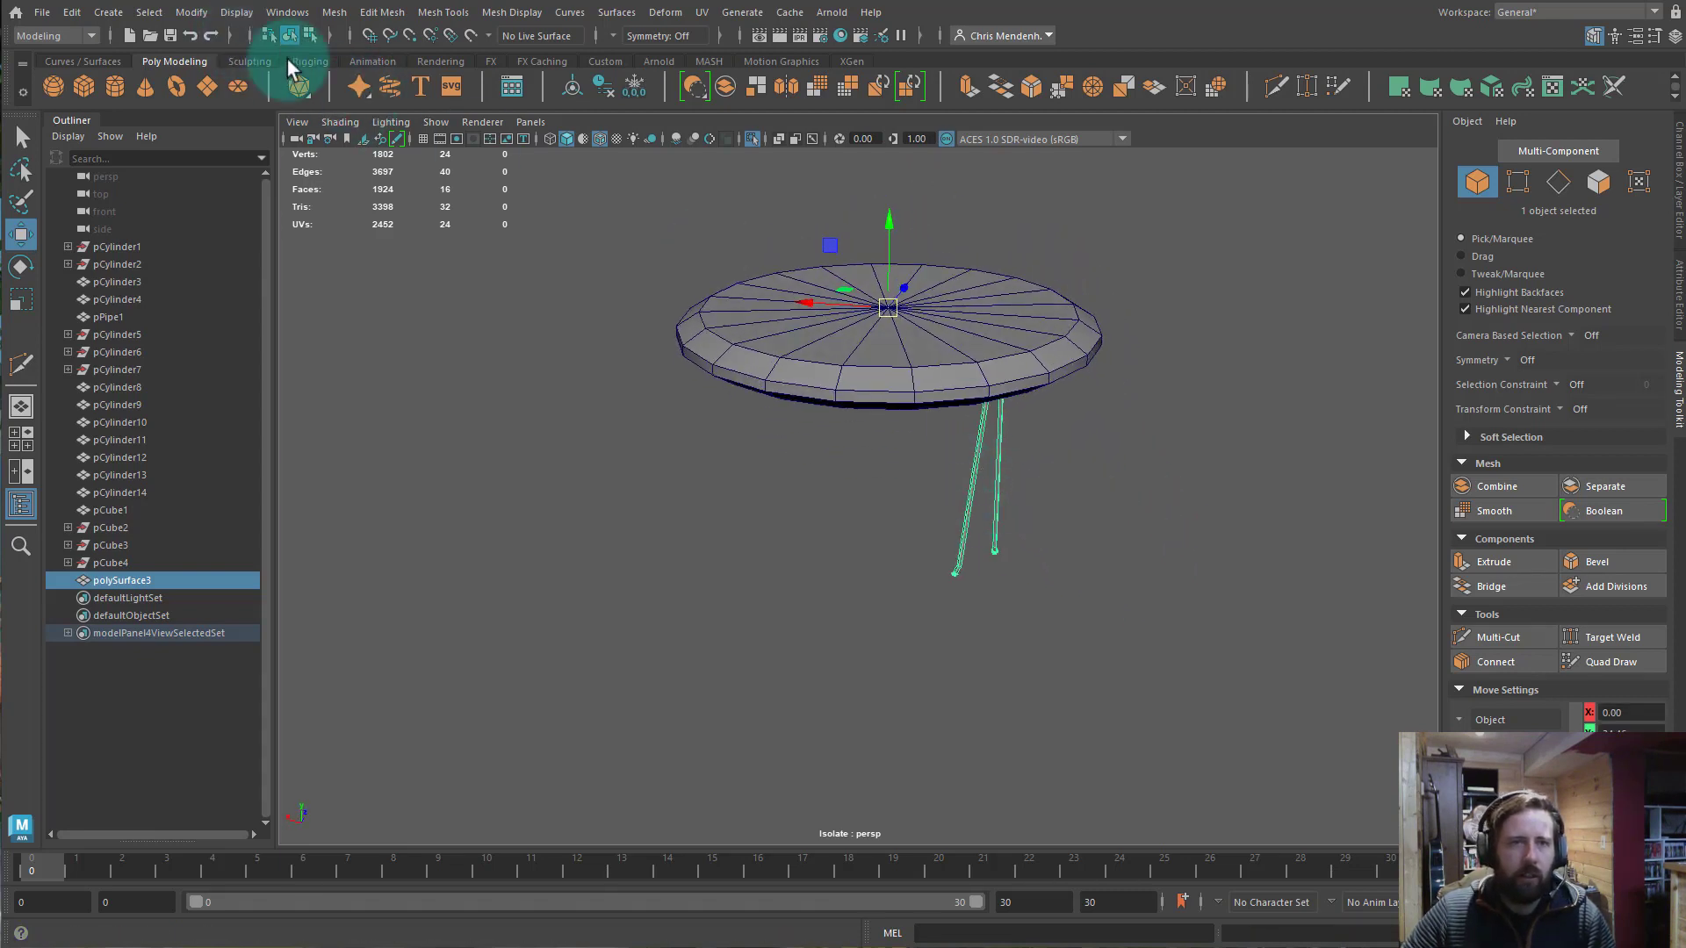
key(ctrl+1)
alt+drag(1073, 557, 1119, 545)
Save the scene to the Desktop as a Maya Binary file named Chimes.
click(41, 11)
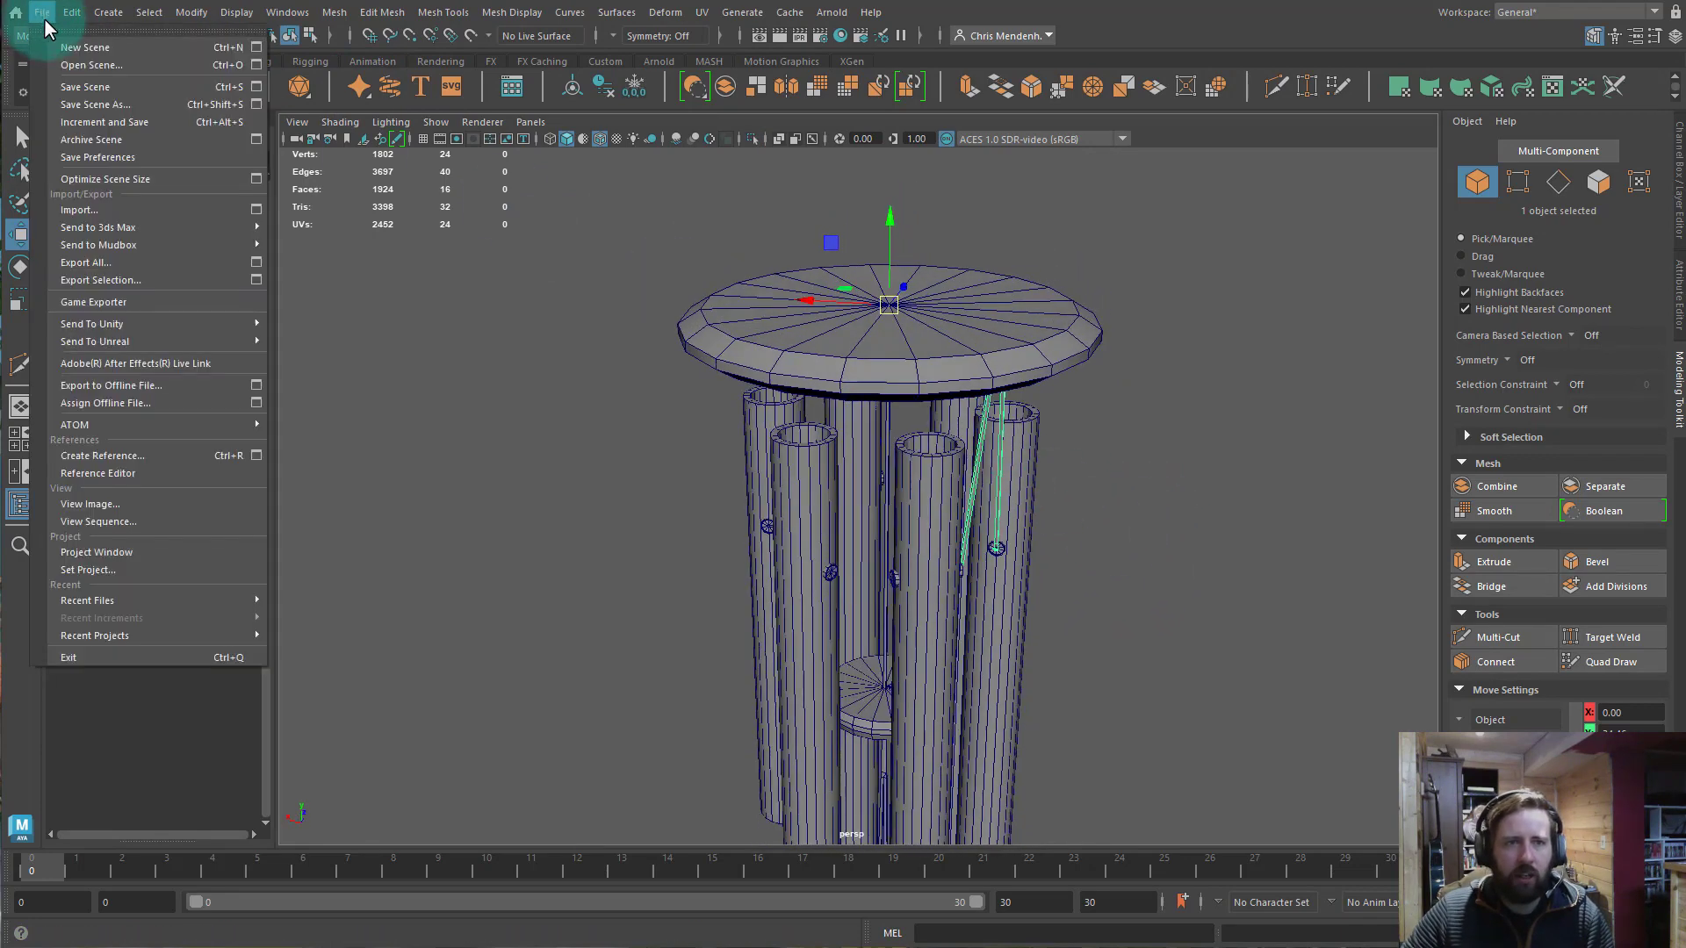
click(87, 87)
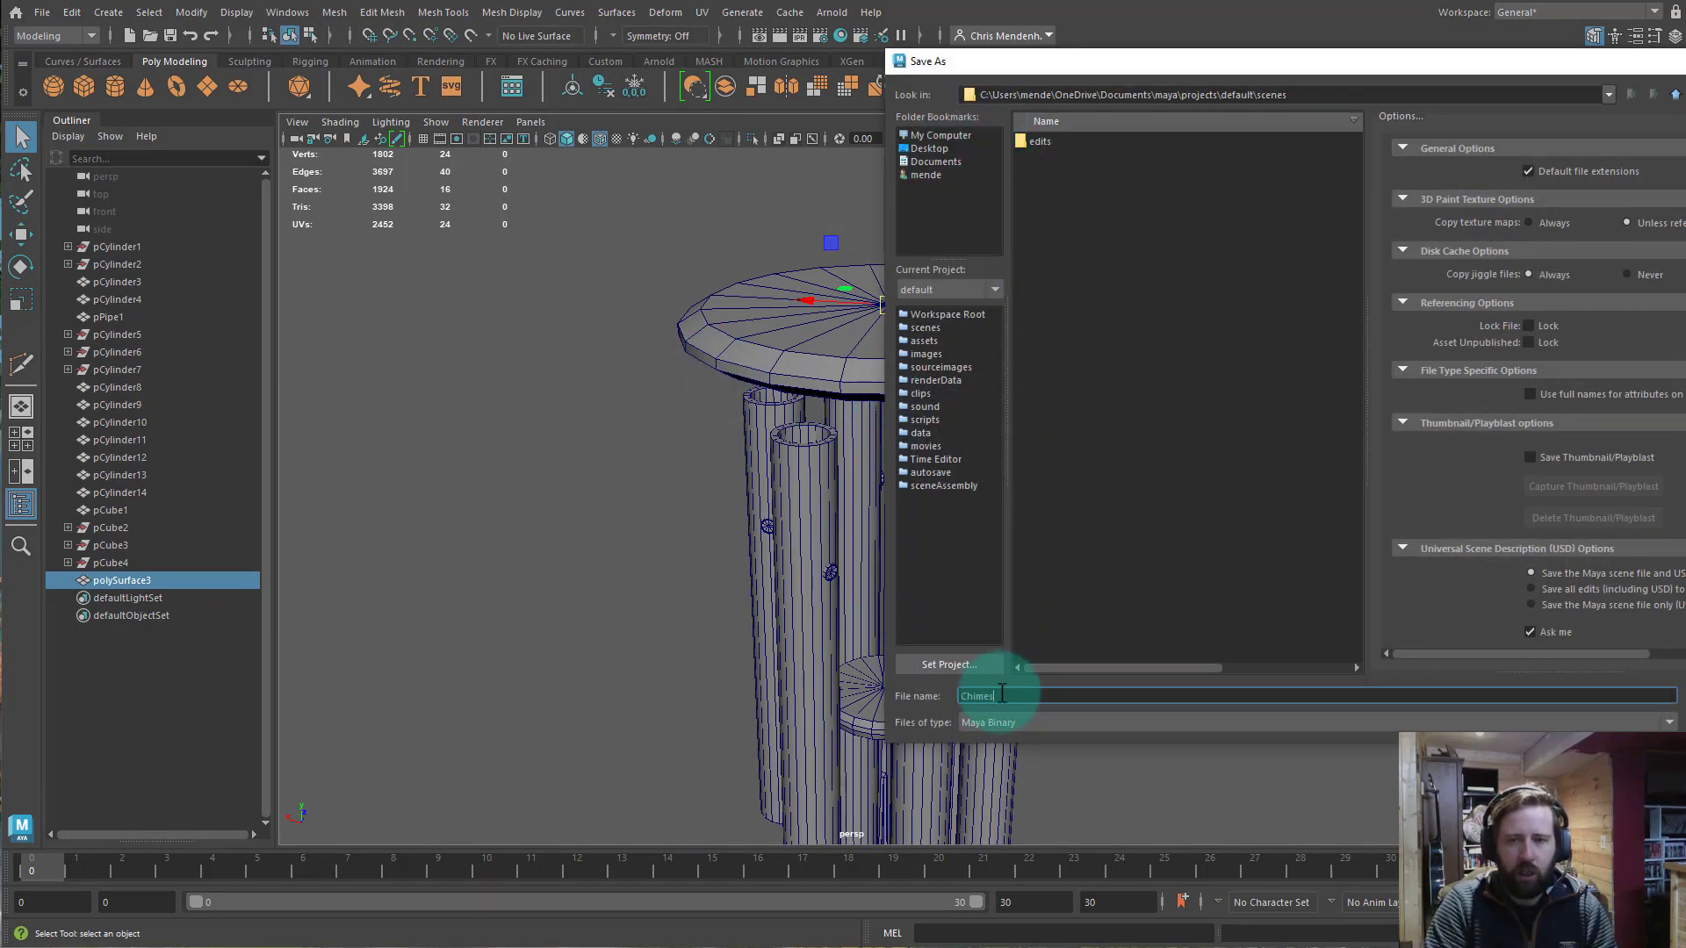
click(929, 149)
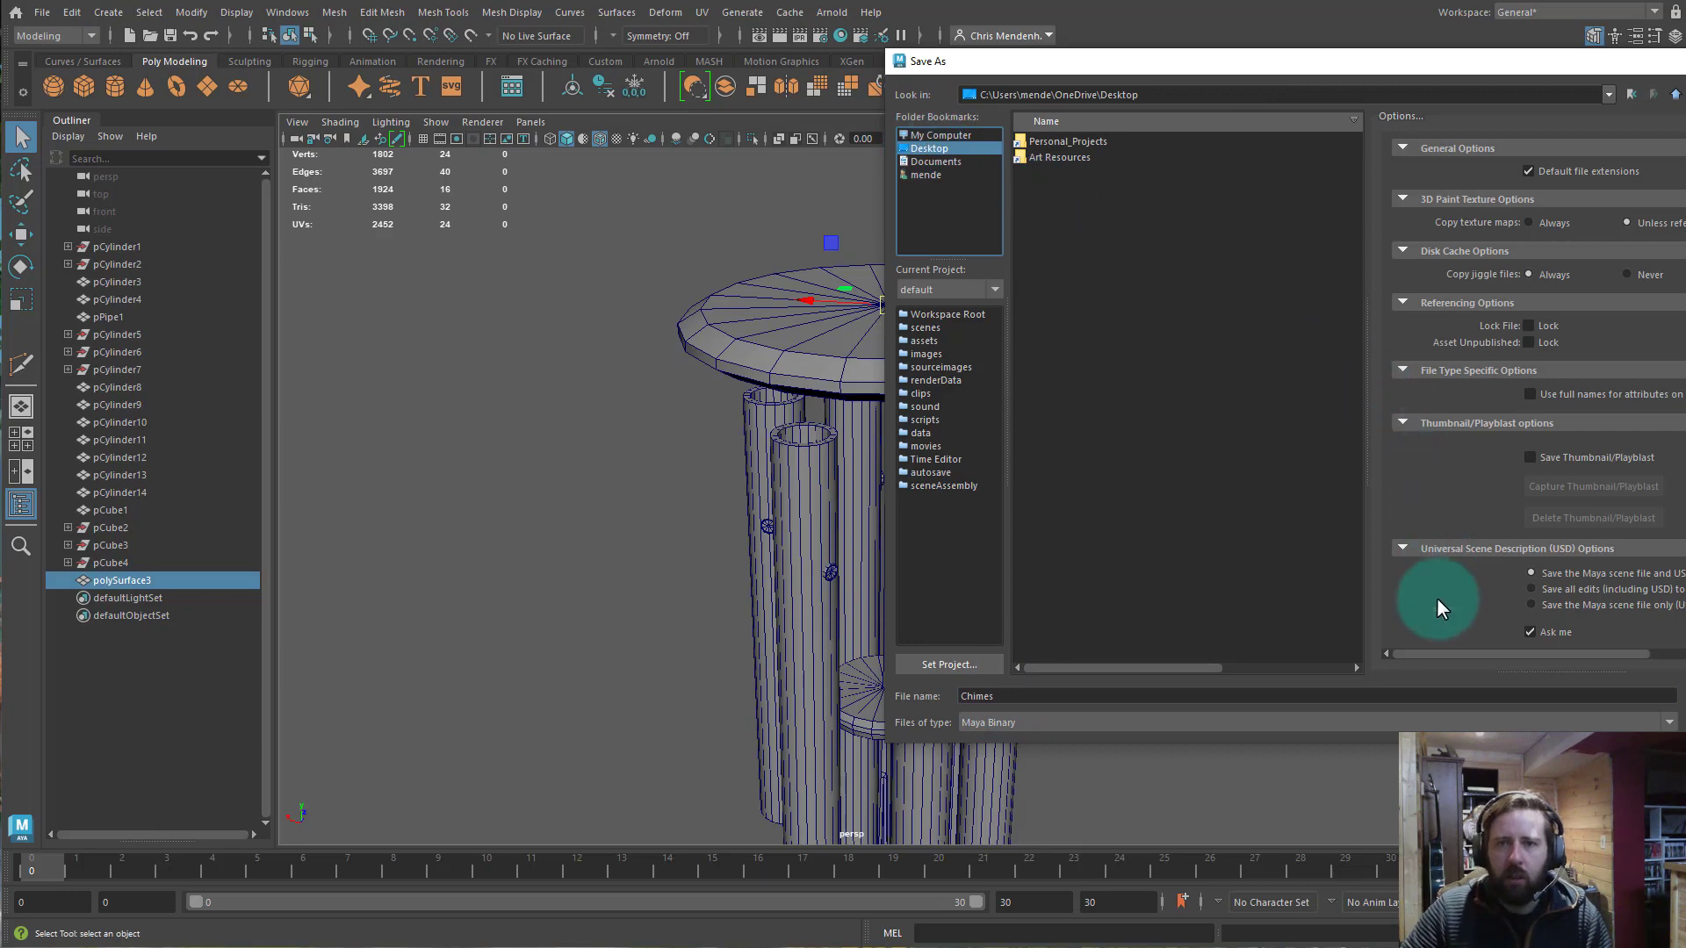
click(1675, 692)
key(w)
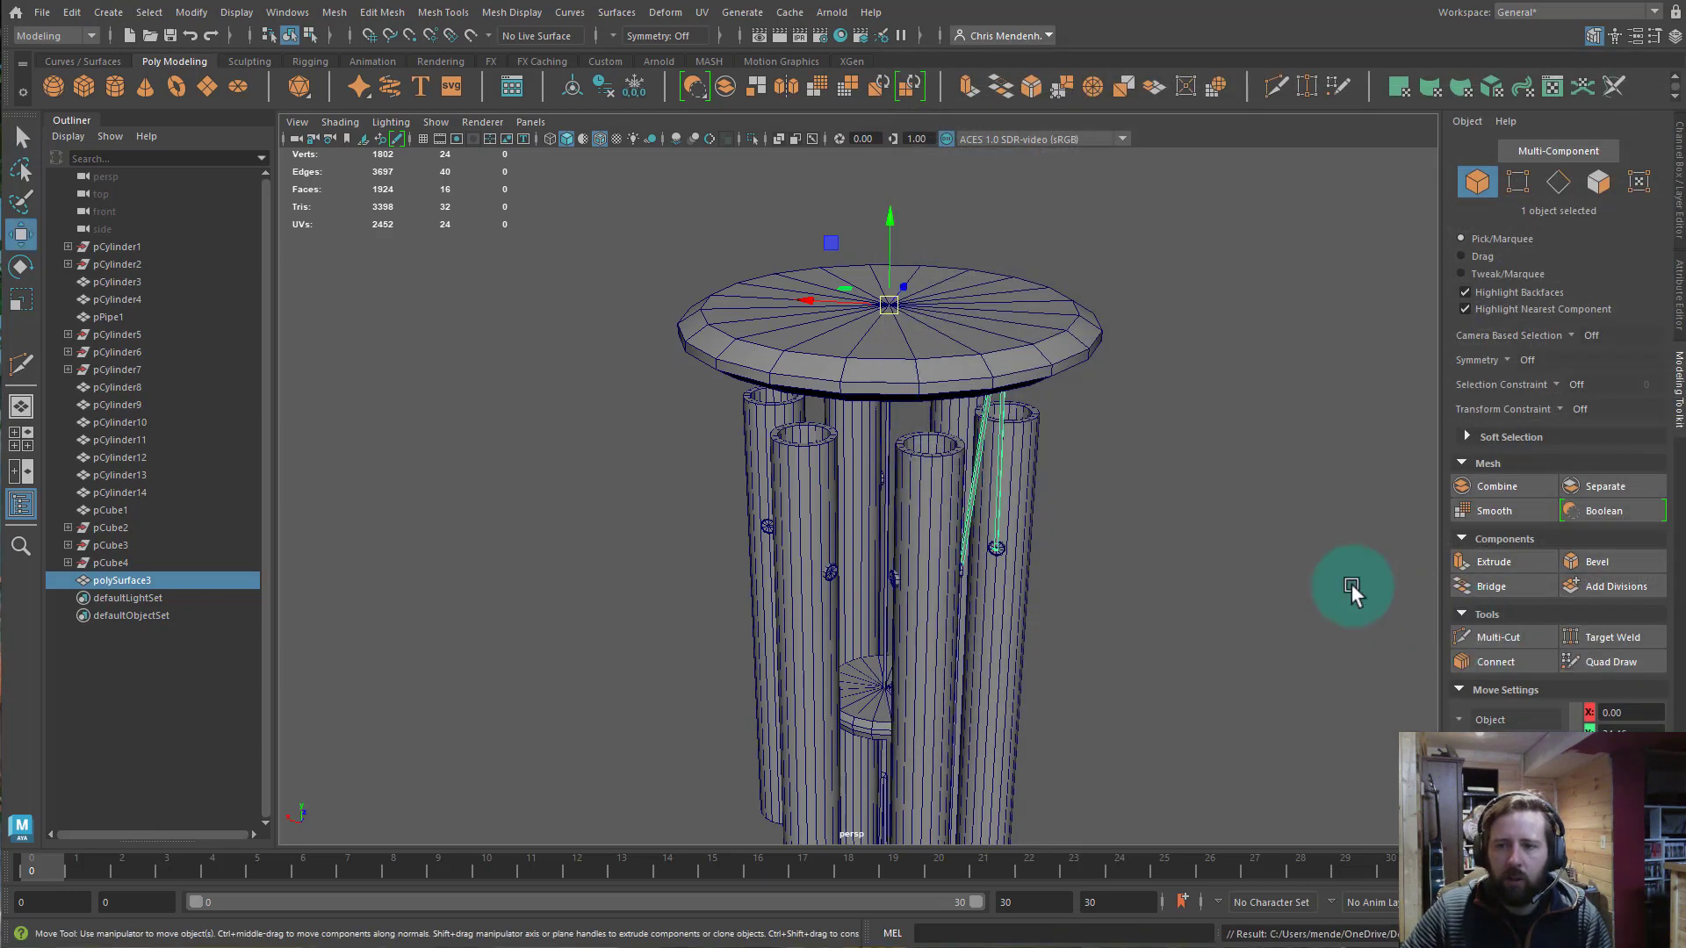
Make 5 copies of the cord pair with Duplicate Special, rotating each by 60 degrees on Y around the disc's center.
alt+drag(1148, 591, 1025, 413)
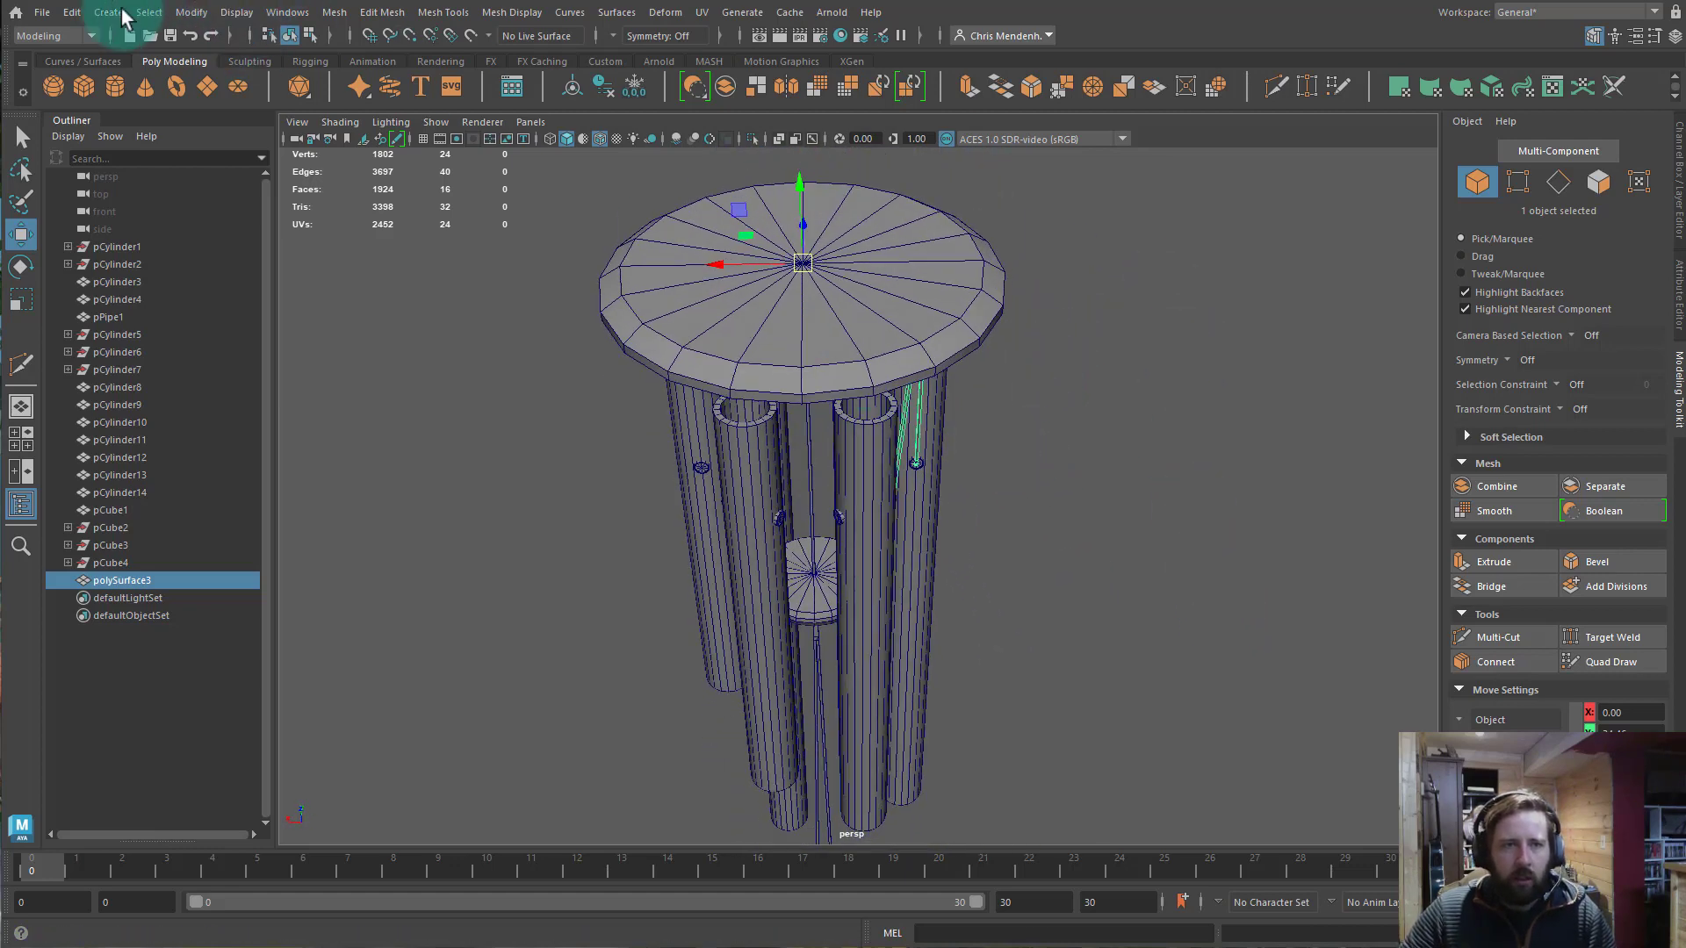
click(72, 12)
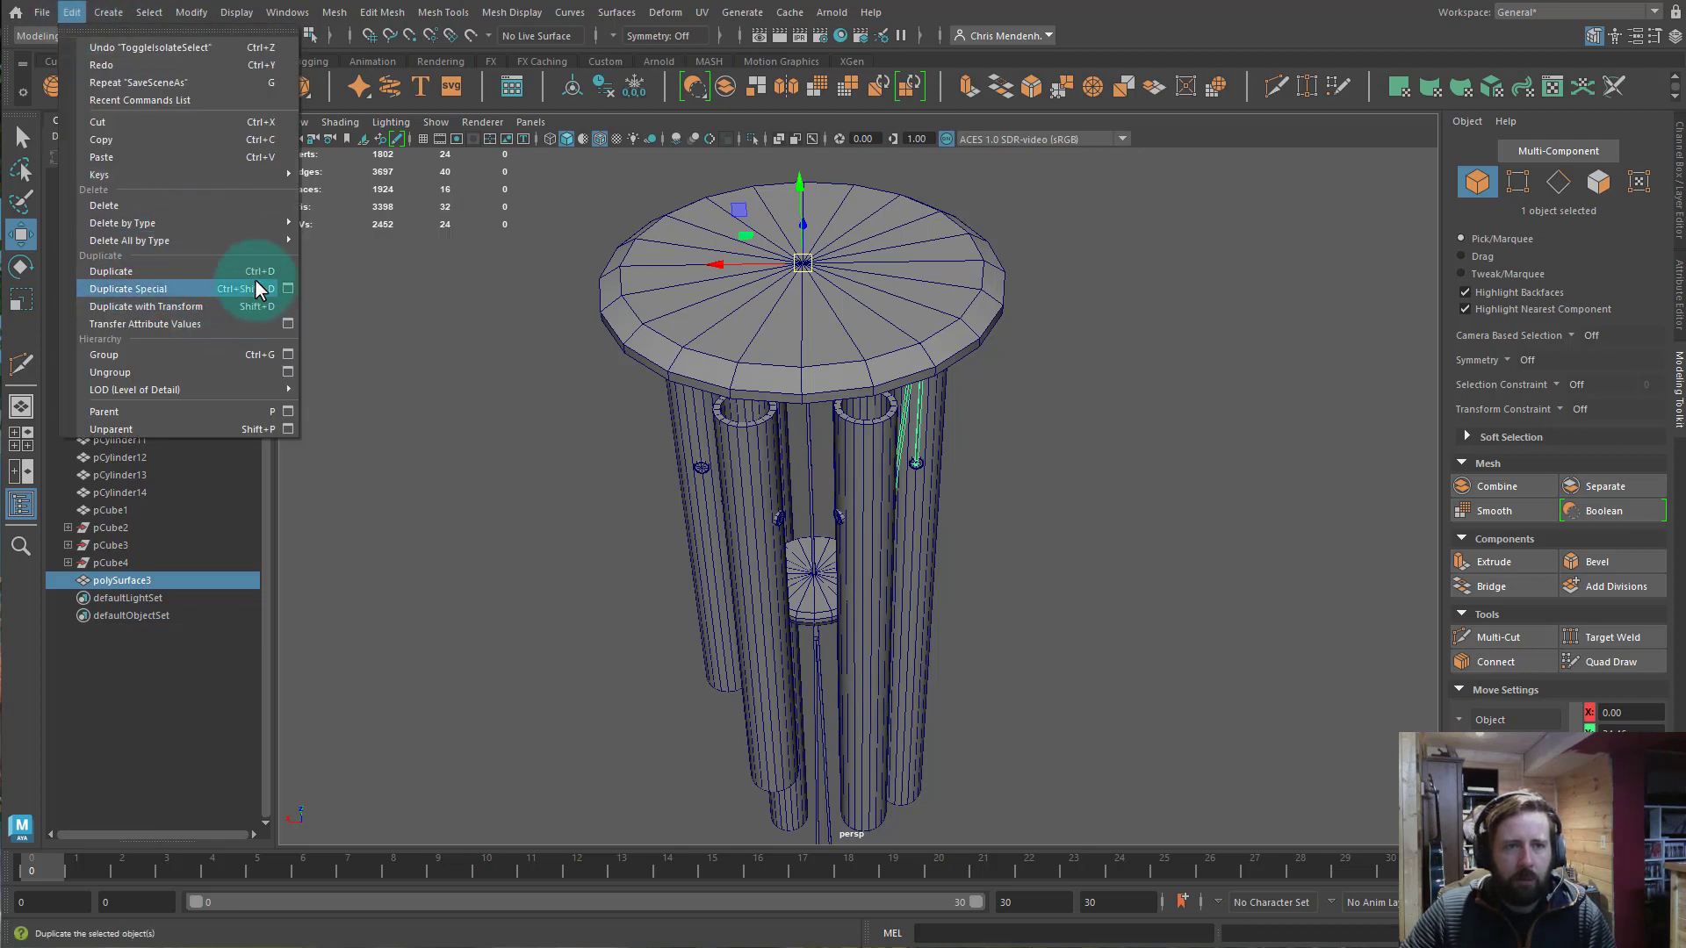
click(288, 289)
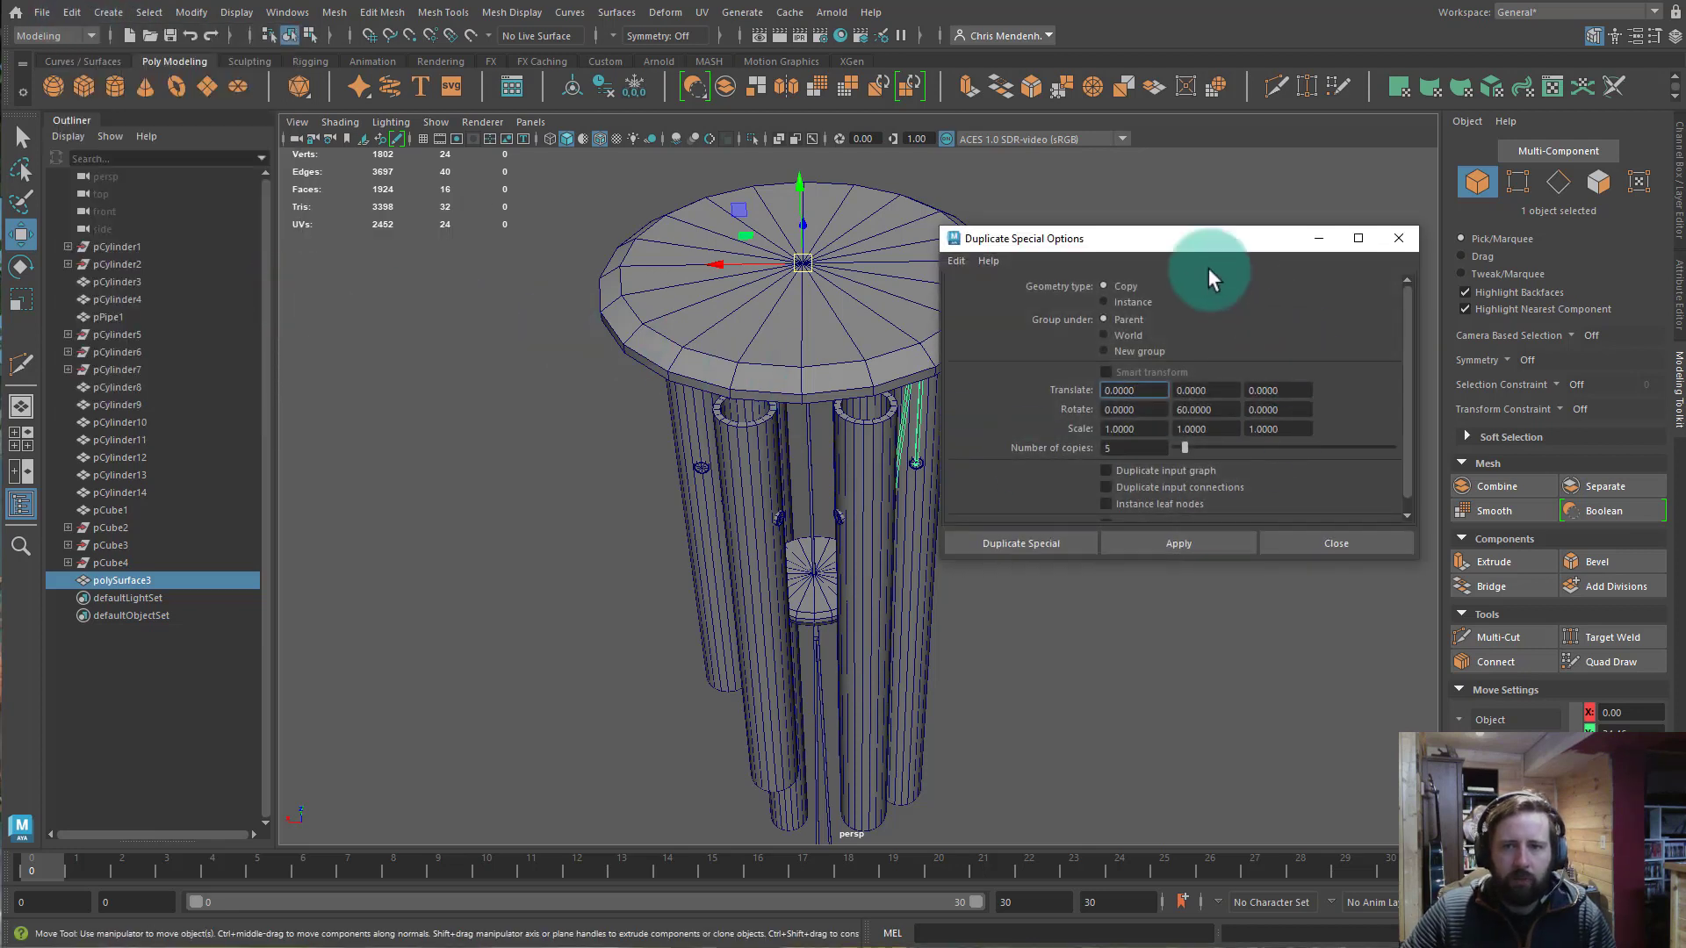
drag(1151, 240, 1217, 188)
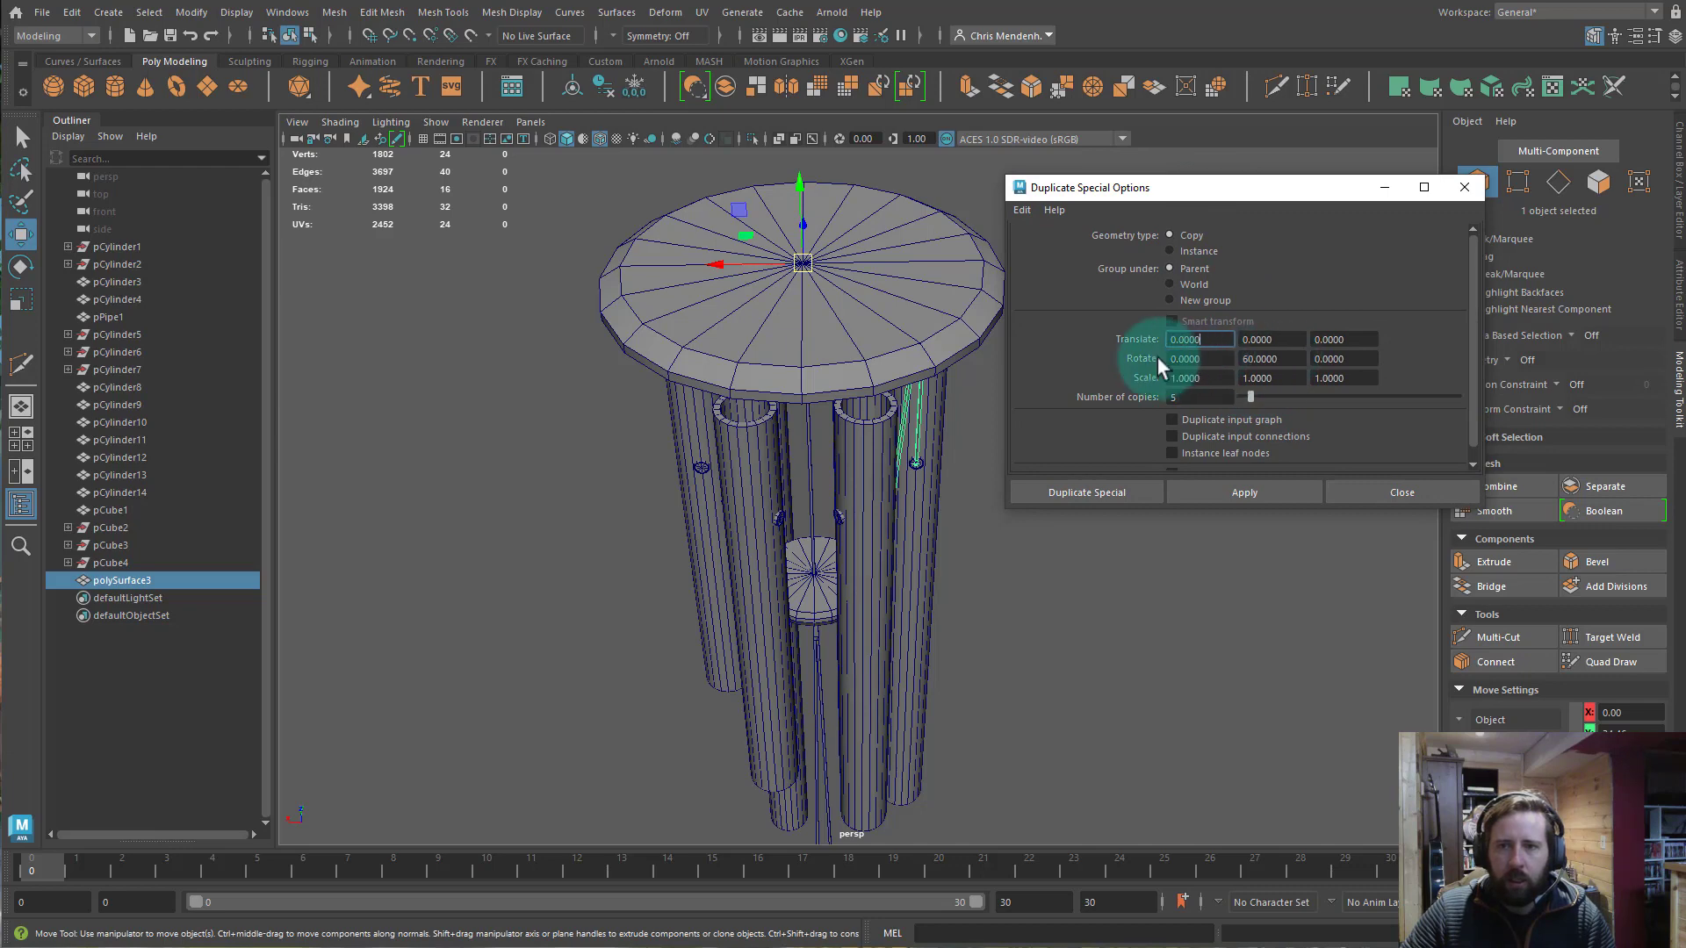
click(1245, 492)
alt+drag(1014, 613, 899, 535)
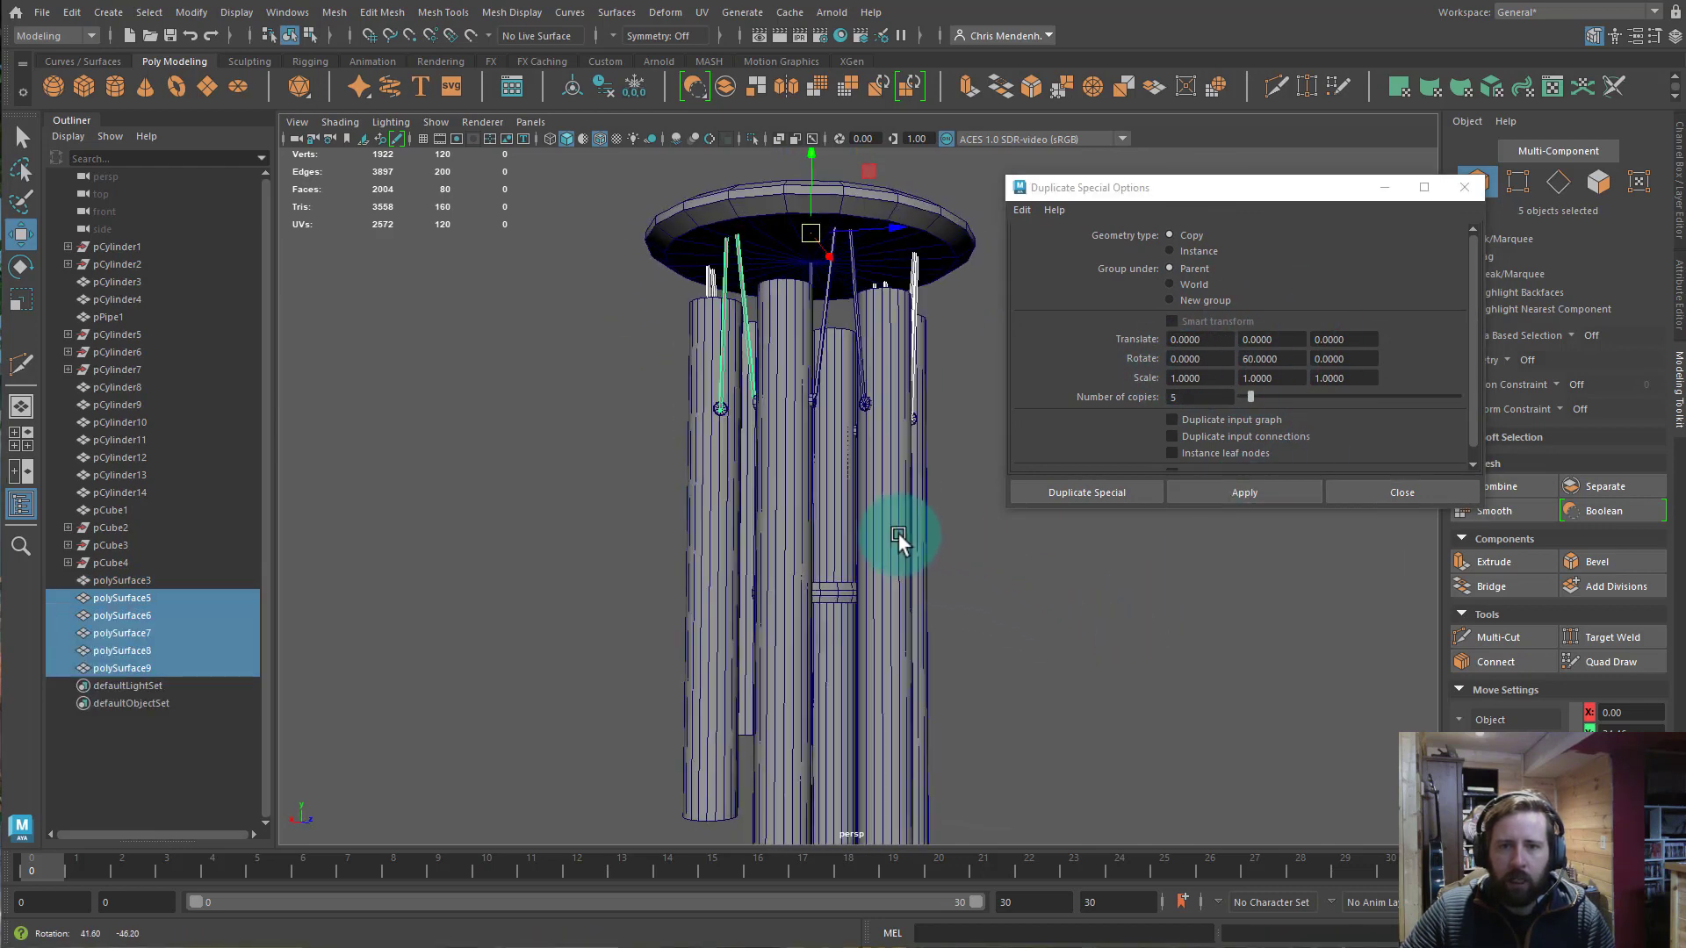
alt+right_drag(898, 535, 1003, 557)
alt+drag(1002, 556, 1283, 530)
click(1420, 488)
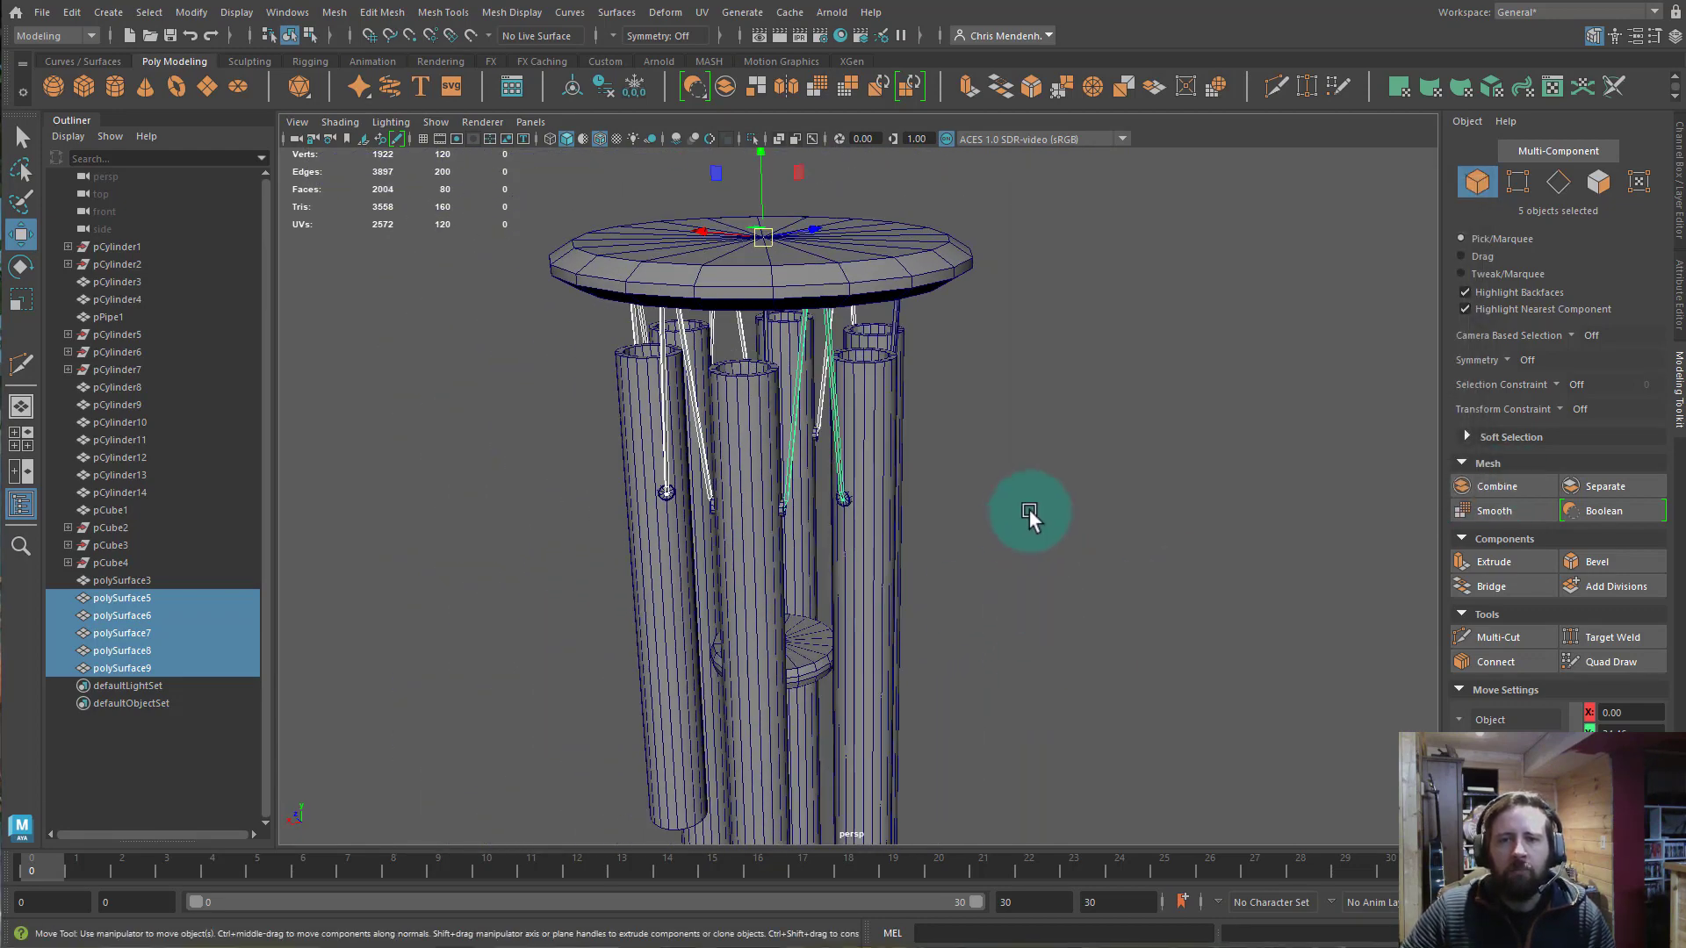
Examine the copied cord pairs around the tubes and where they meet the underside of the disc.
click(1029, 509)
alt+drag(1029, 509, 998, 578)
alt+middle_drag(985, 497, 1012, 646)
mouse_move(893, 537)
alt+mouse_down()
mouse_move(904, 551)
mouse_move(875, 554)
alt+mouse_up()
click(869, 549)
alt+drag(1126, 670, 1272, 667)
Duplicate the center cord below the disc and raise the copy vertically until it runs from the disc up through the hook.
drag(707, 697, 704, 709)
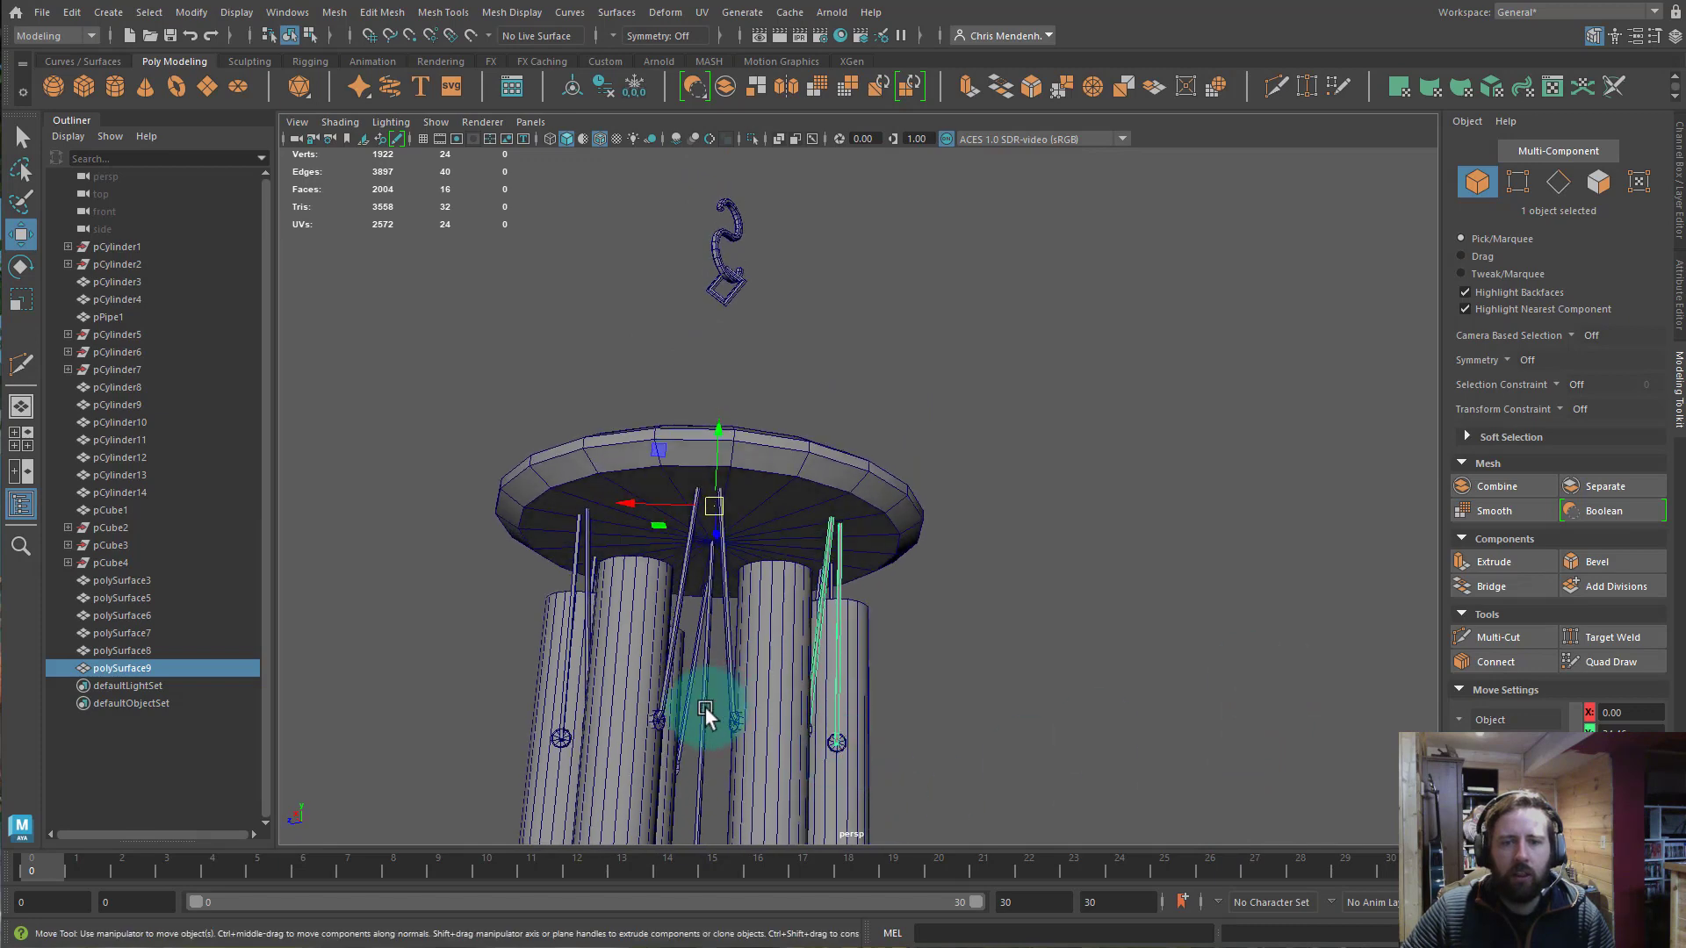
click(704, 708)
alt+middle_drag(1066, 579, 1074, 519)
alt+drag(1075, 520, 987, 502)
drag(777, 413, 821, 150)
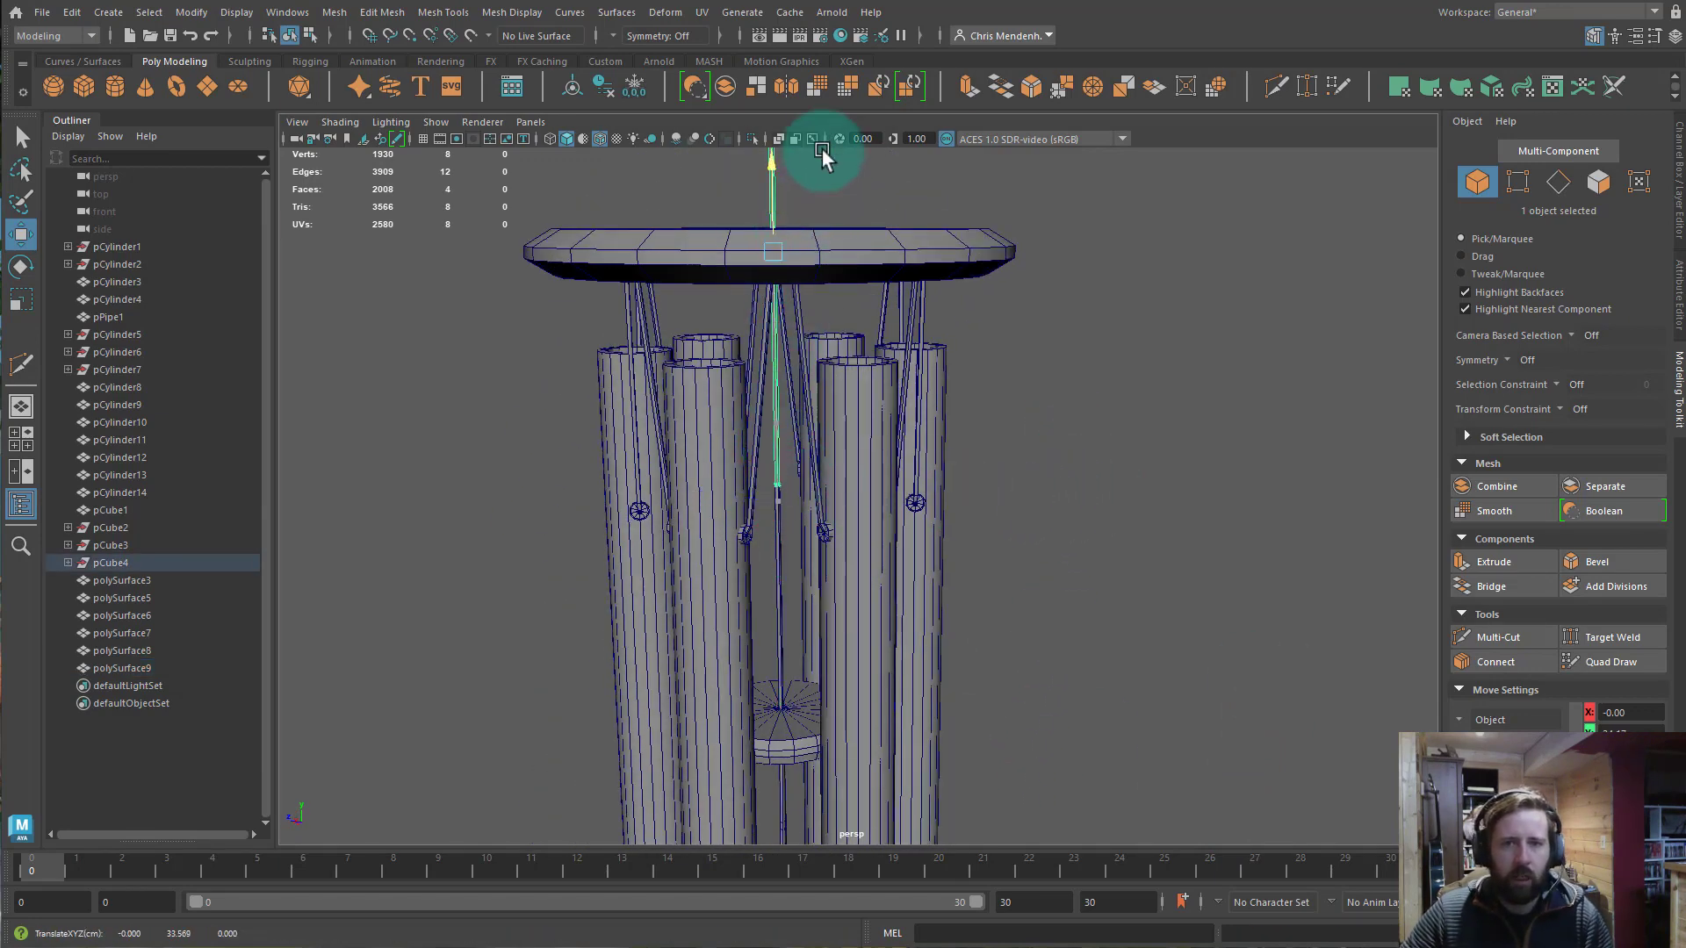
alt+drag(993, 293, 808, 618)
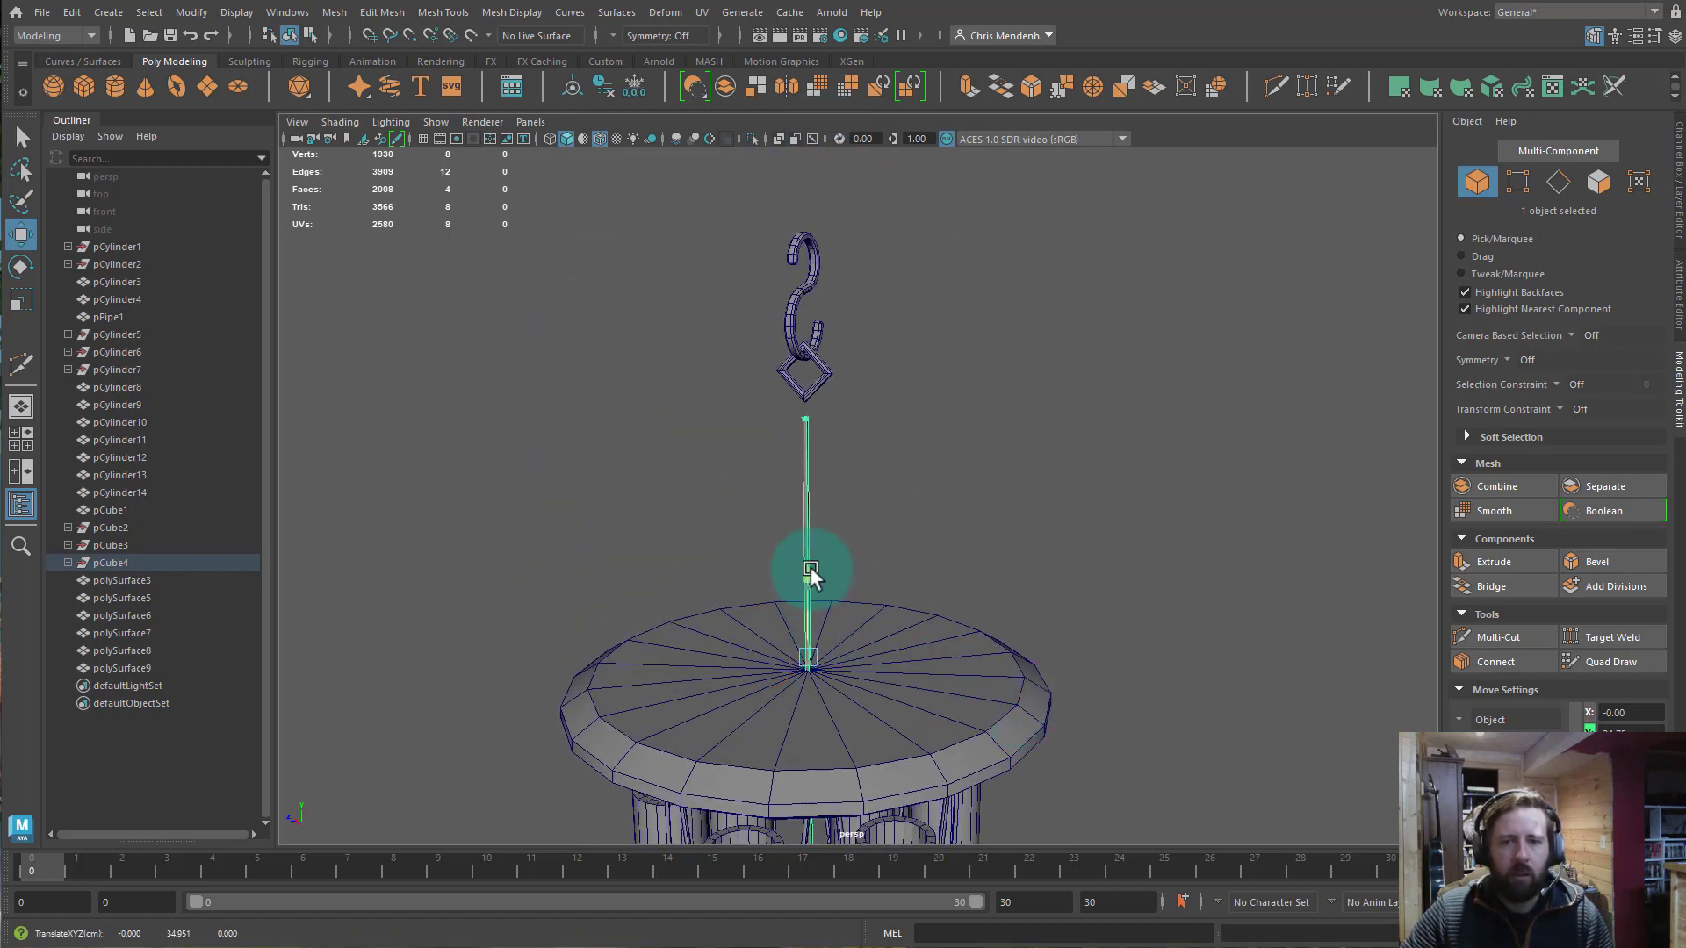
drag(815, 407, 849, 272)
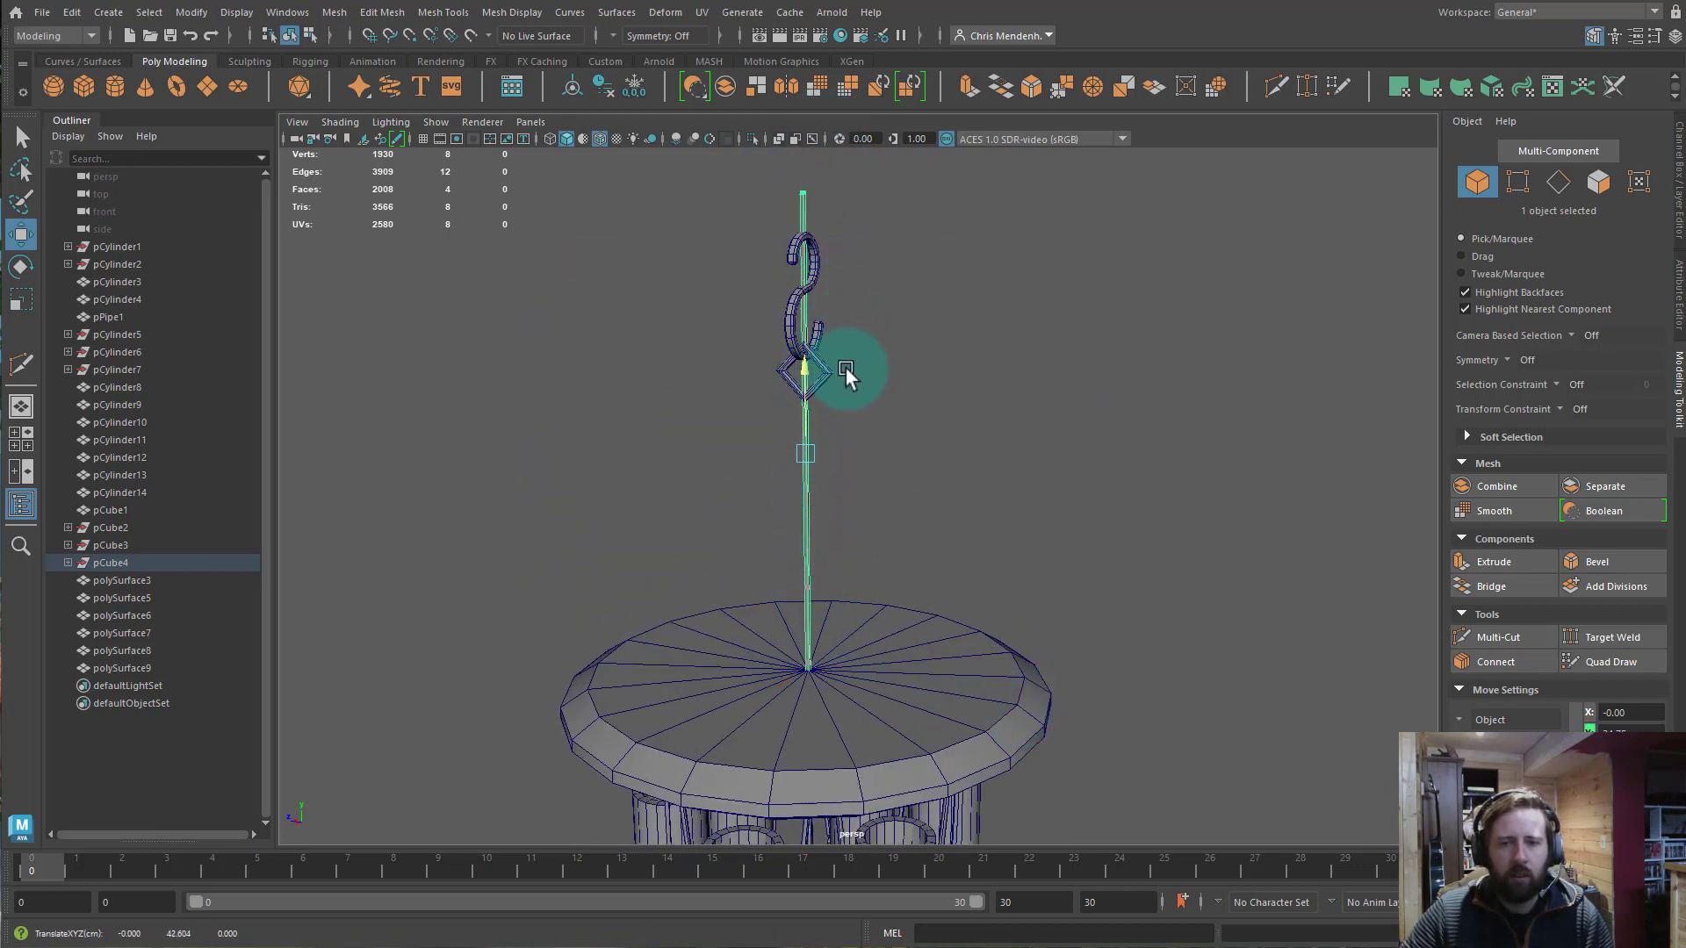
drag(846, 369, 892, 547)
Lower the copied cord's top vertices into the diamond link and move its bottom vertices near the disc's rim, at about X 6.73.
right_click(797, 239)
right_drag(798, 240, 720, 234)
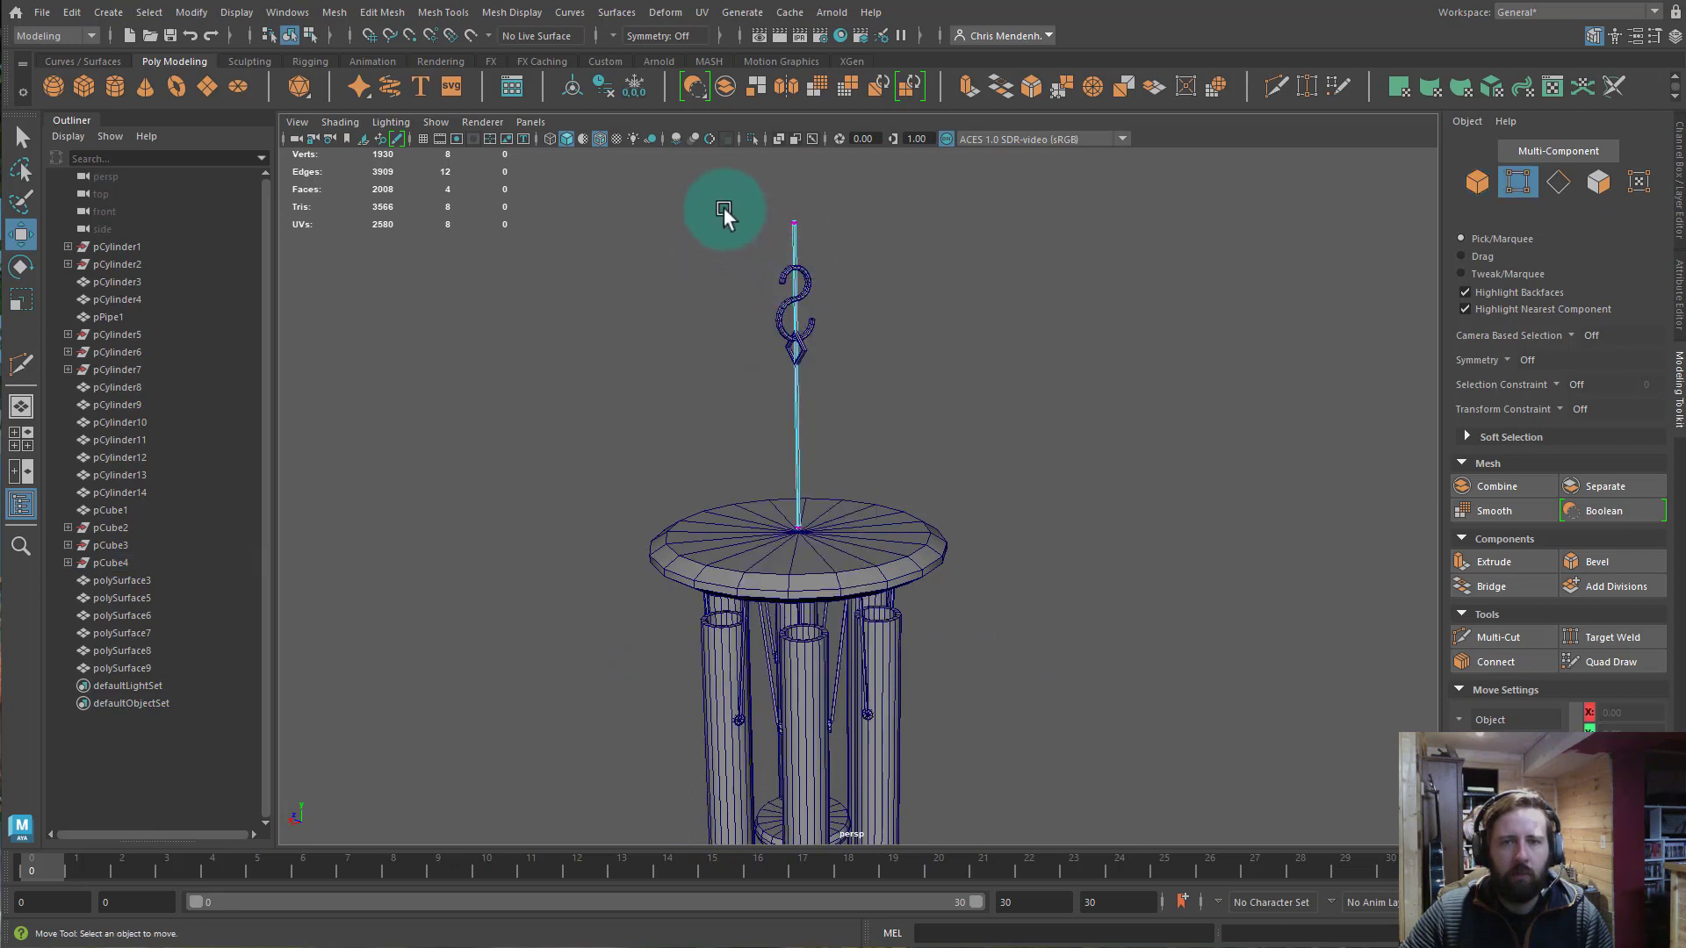
drag(730, 200, 832, 244)
drag(803, 182, 884, 538)
alt+right_drag(884, 538, 1229, 587)
alt+drag(883, 449, 752, 439)
alt+right_drag(630, 356, 820, 387)
alt+middle_drag(643, 295, 722, 387)
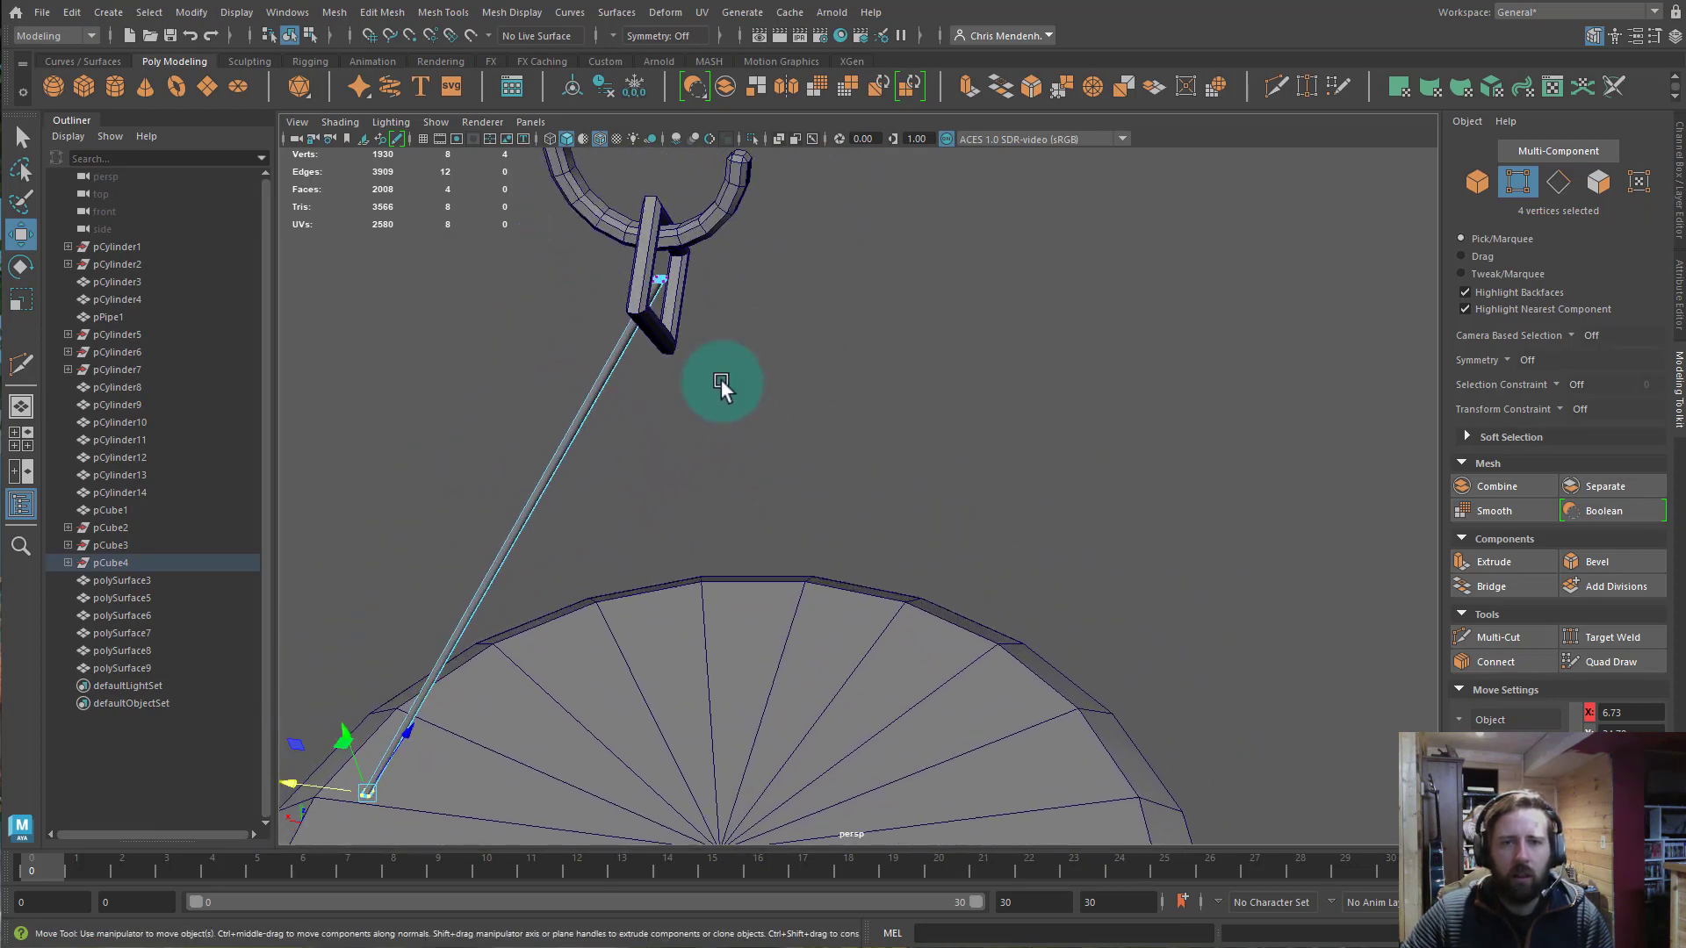
Lower the cord's top vertices further to the bottom of the diamond link, at about Y 45.03, and return to object selection.
drag(680, 259, 636, 297)
drag(650, 207, 648, 237)
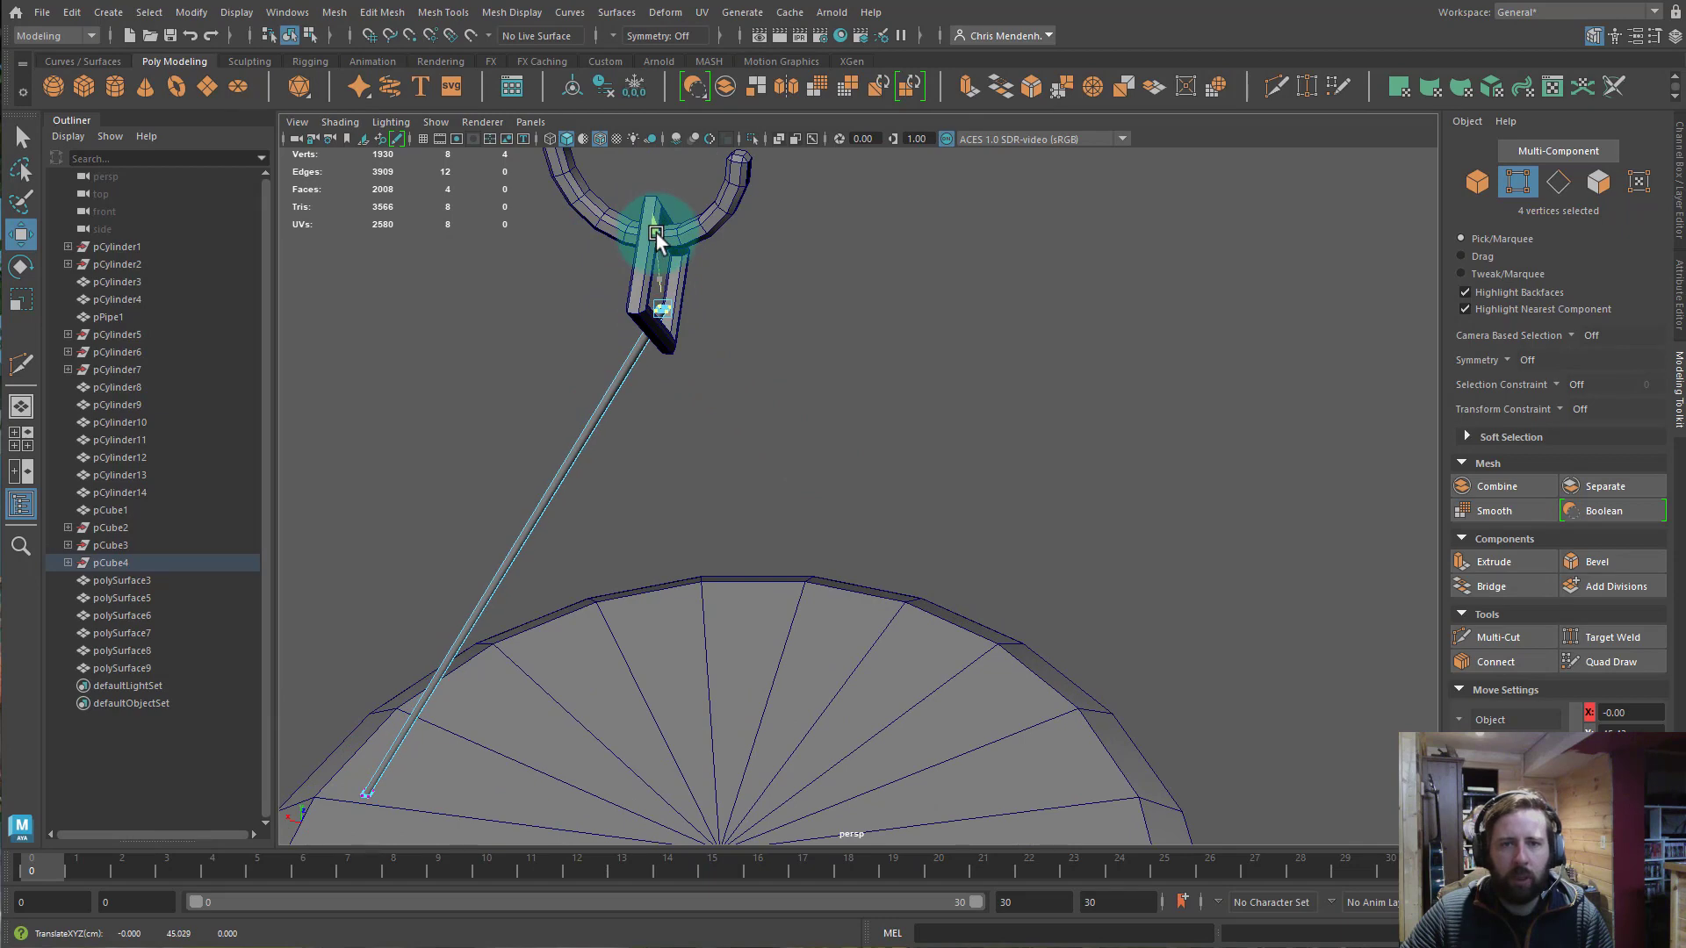
key(F8)
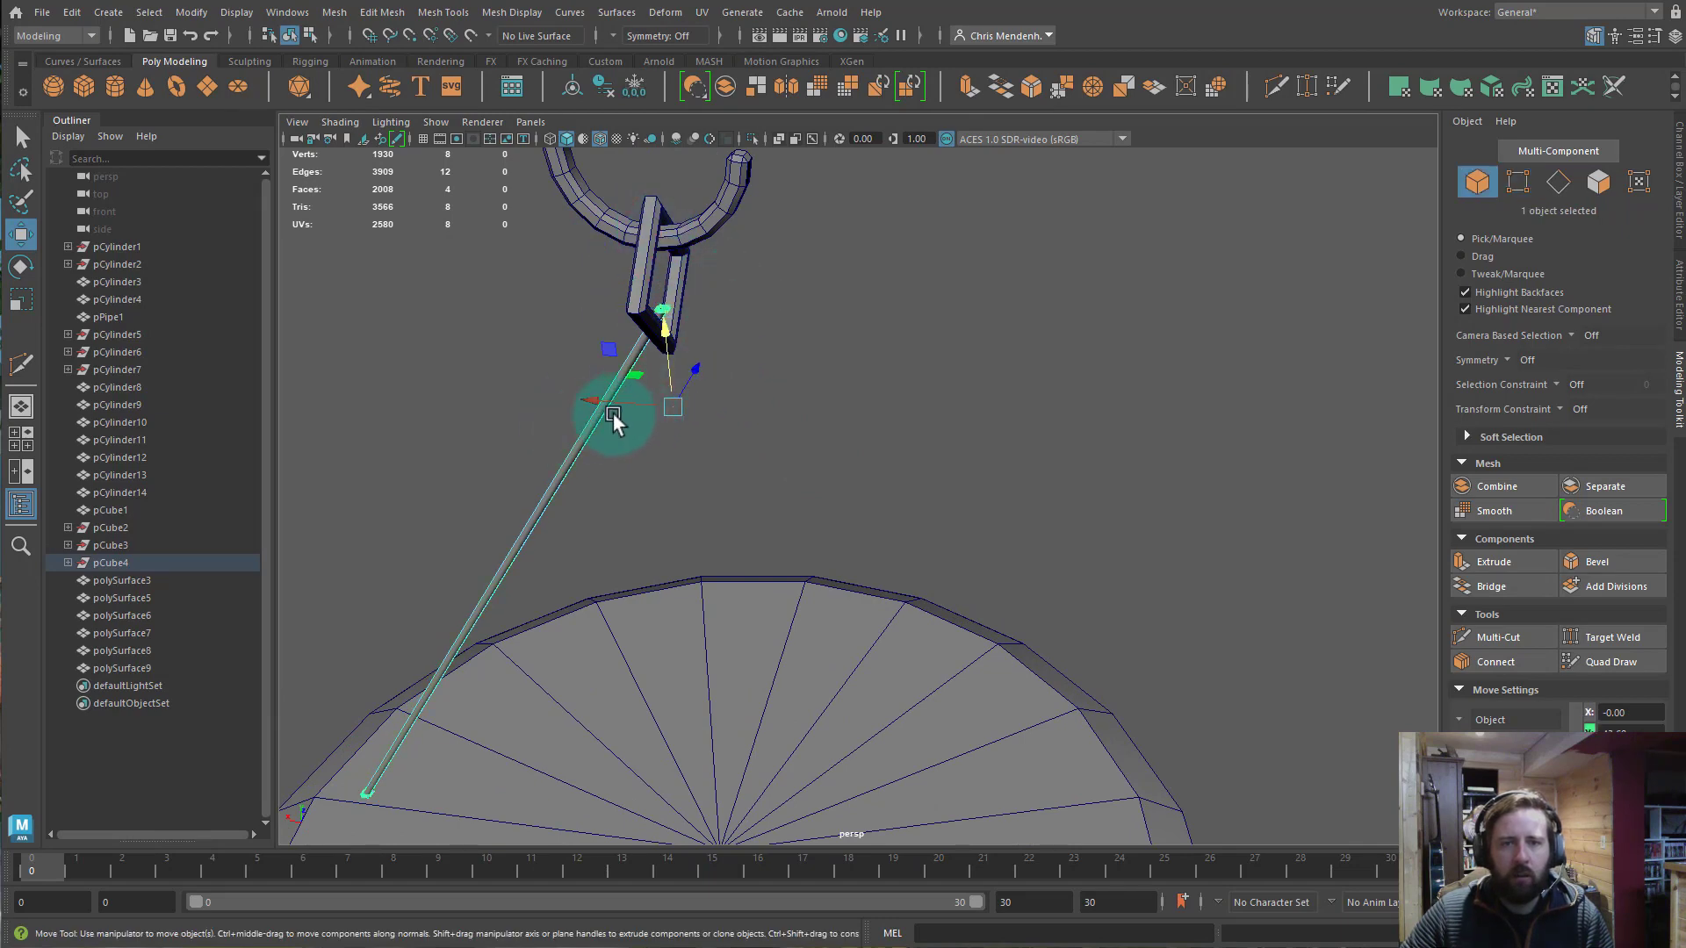
Duplicate the slanted support cord and rotate the copy 180 degrees about Y to the opposite side of the disc.
alt+drag(720, 490, 777, 544)
scroll(753, 508, down, 6)
key(ctrl+d)
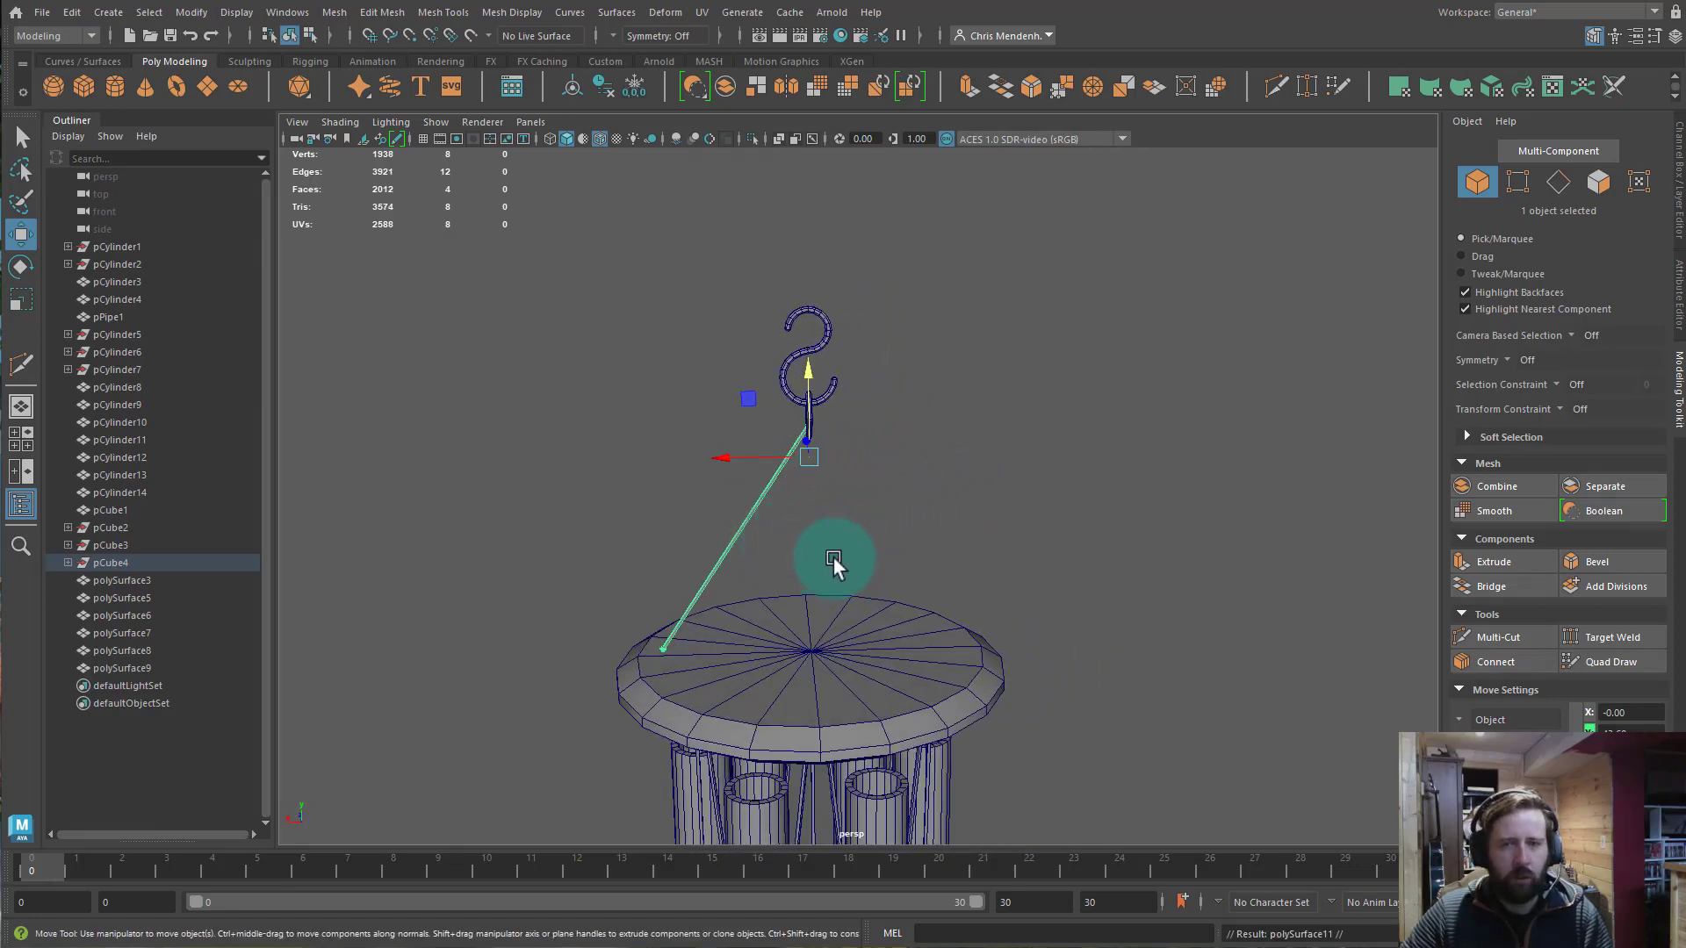
key(e)
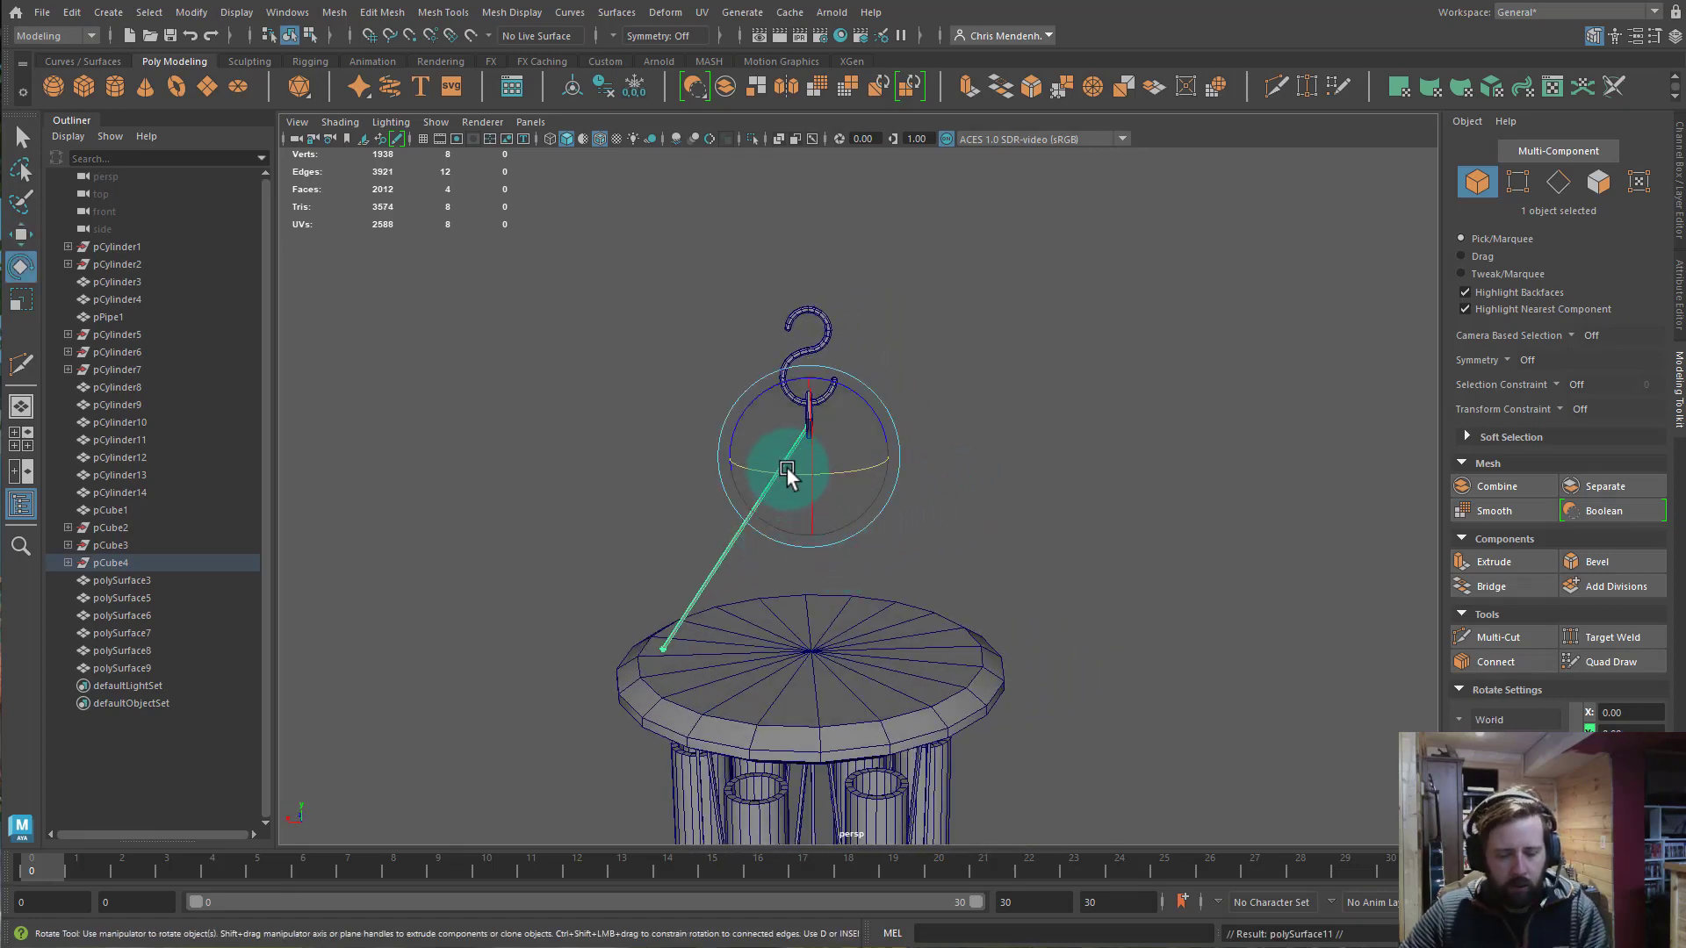
drag(792, 469, 995, 462)
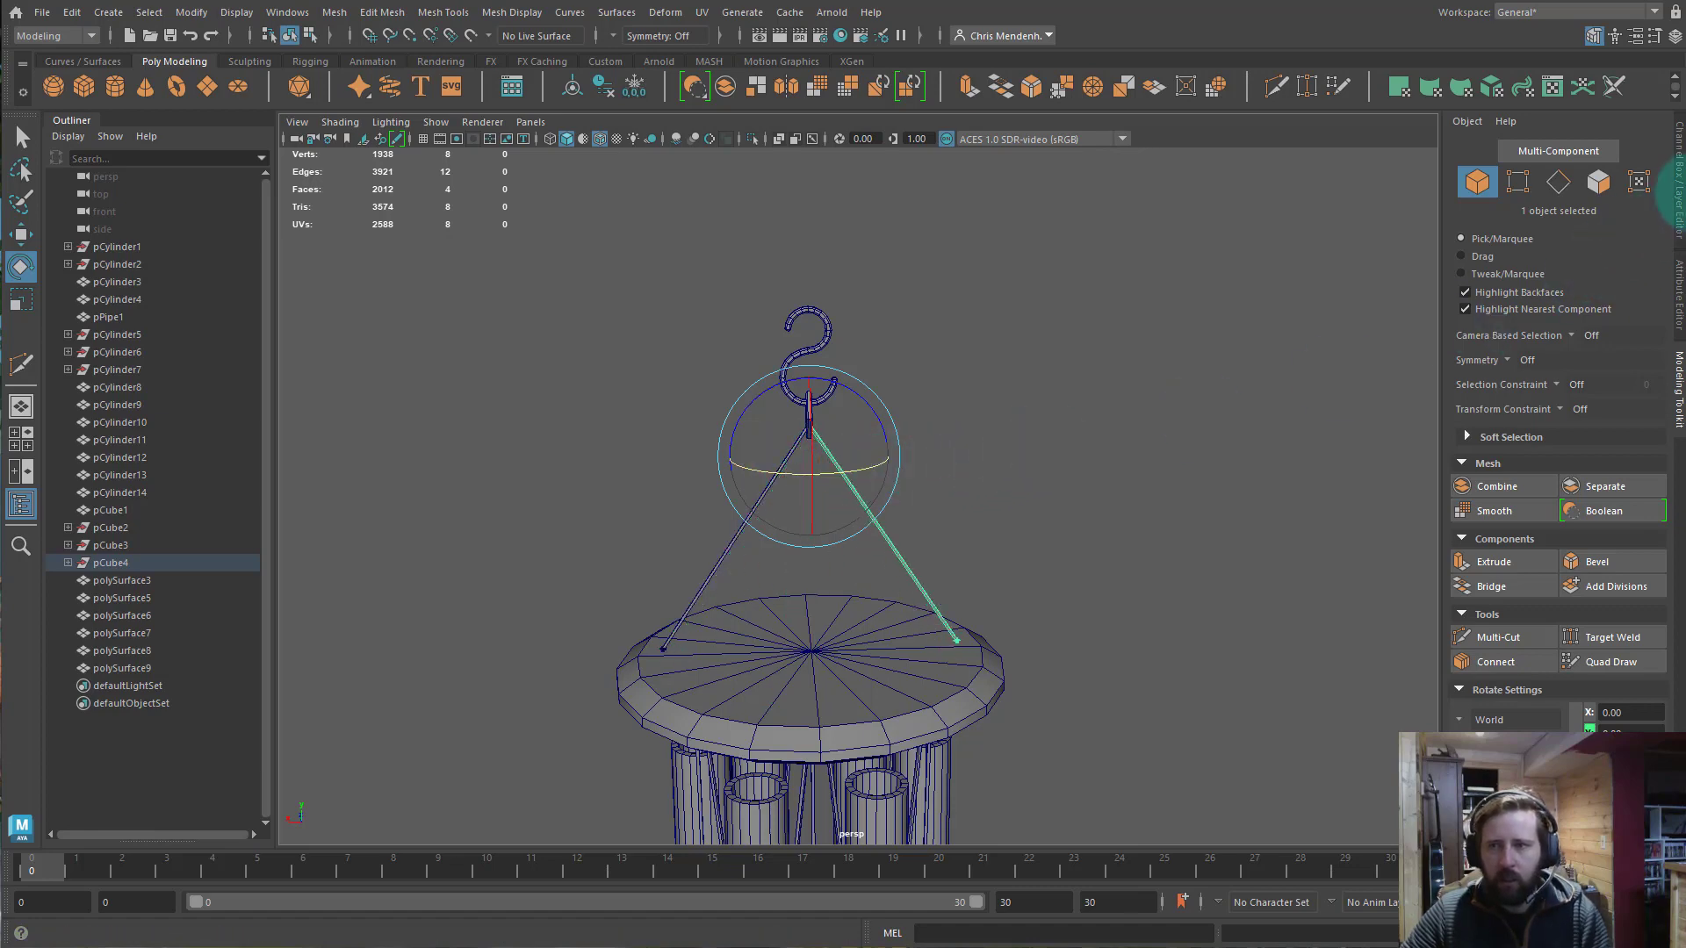
click(1678, 184)
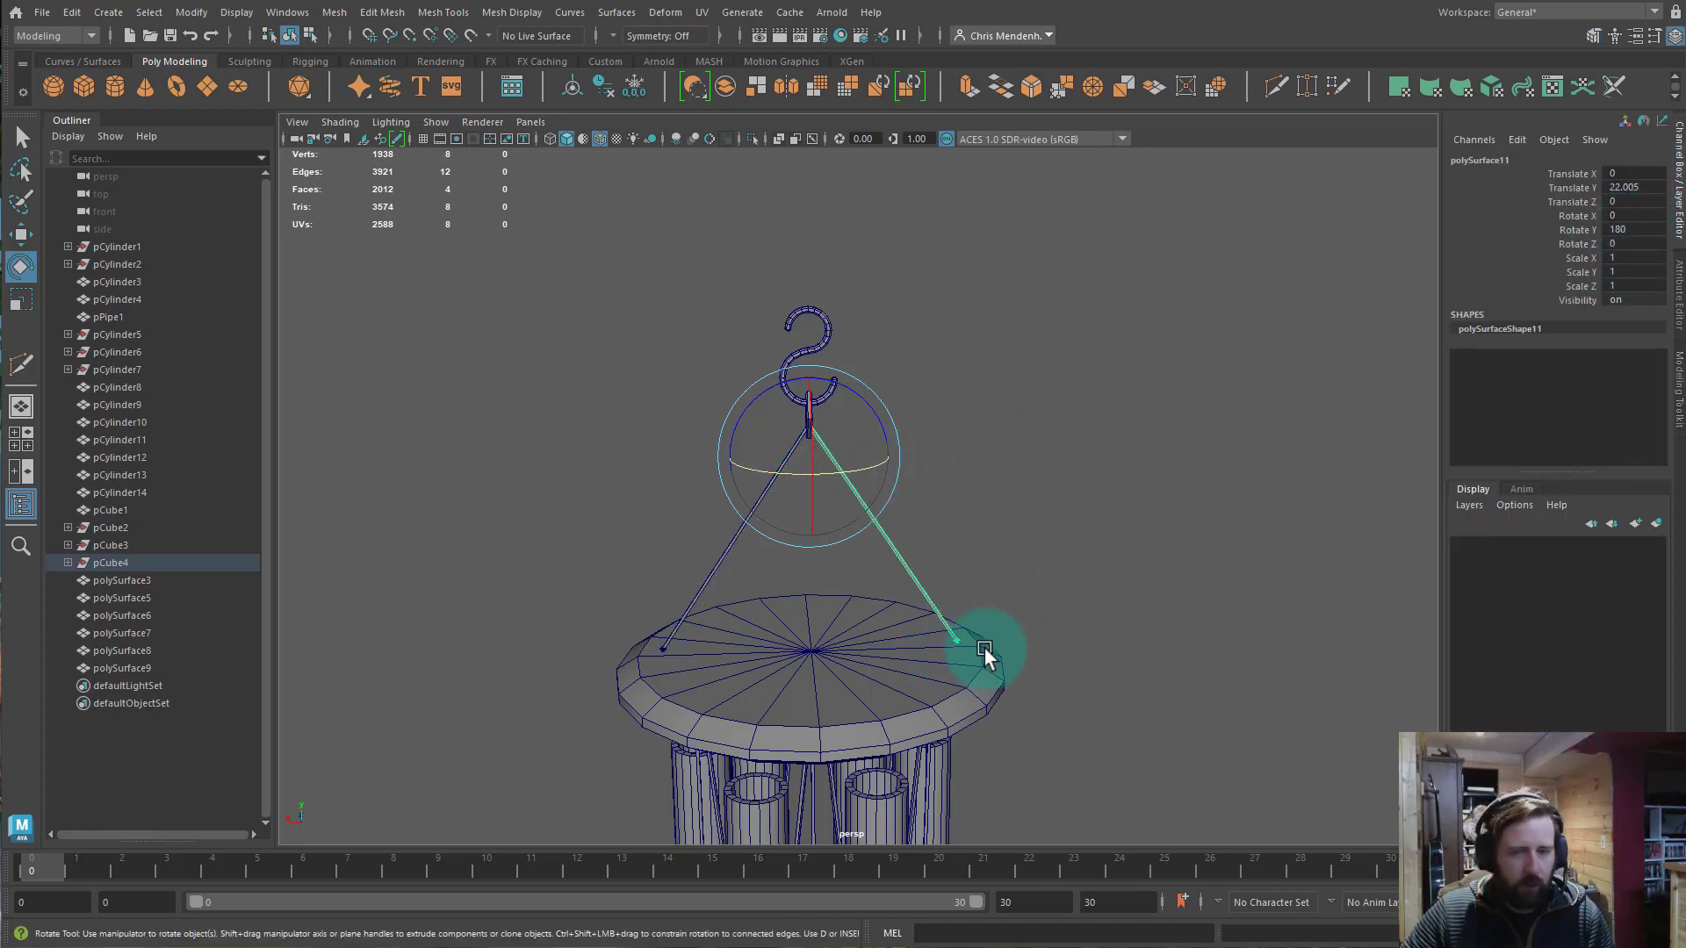
Select both slanted support cords and combine them into a single mesh.
alt+right_drag(985, 654, 1263, 619)
drag(1131, 598, 1131, 599)
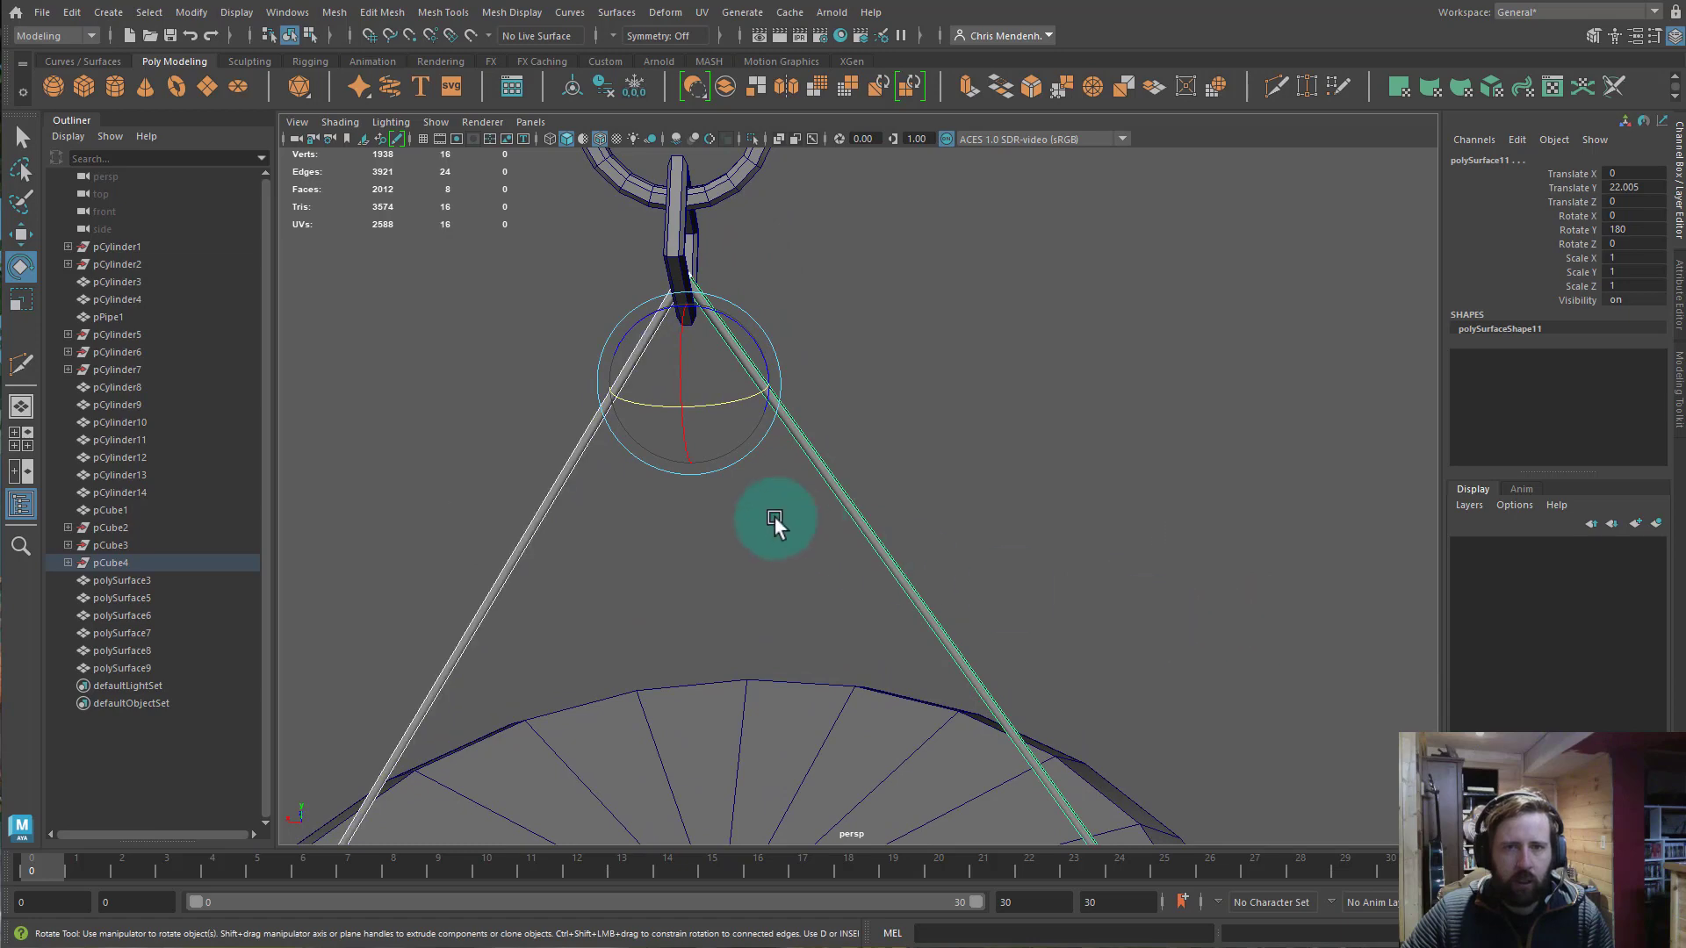
mouse_move(776, 527)
alt+mouse_down()
mouse_move(709, 544)
mouse_move(764, 557)
alt+mouse_up()
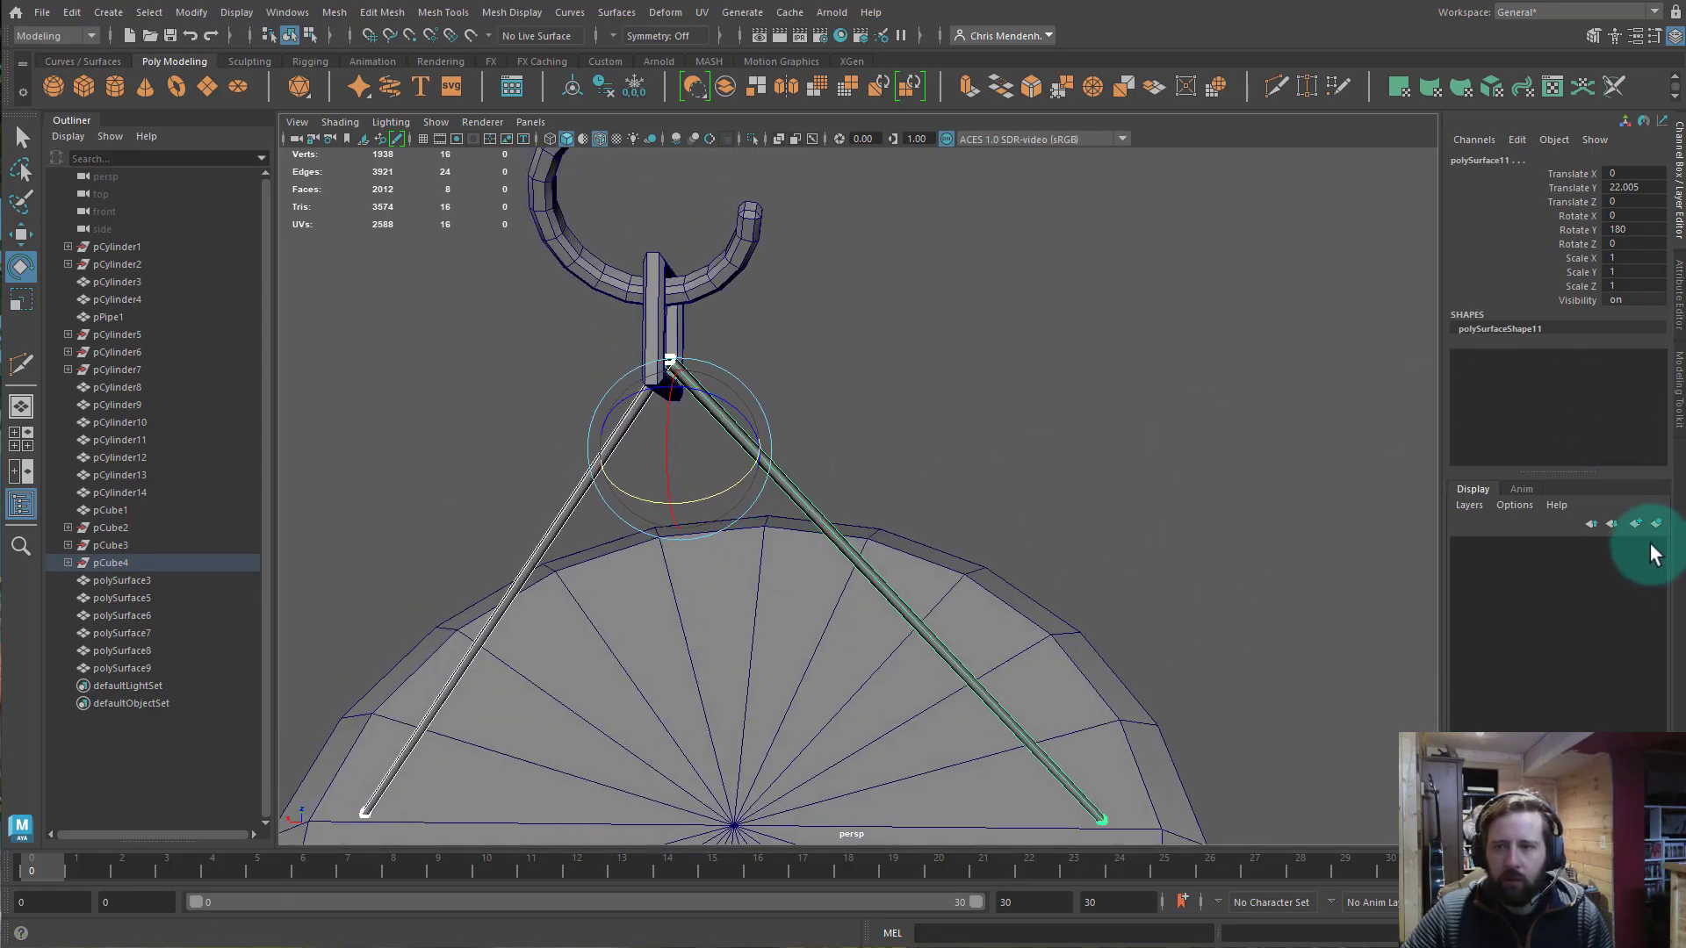
click(1678, 395)
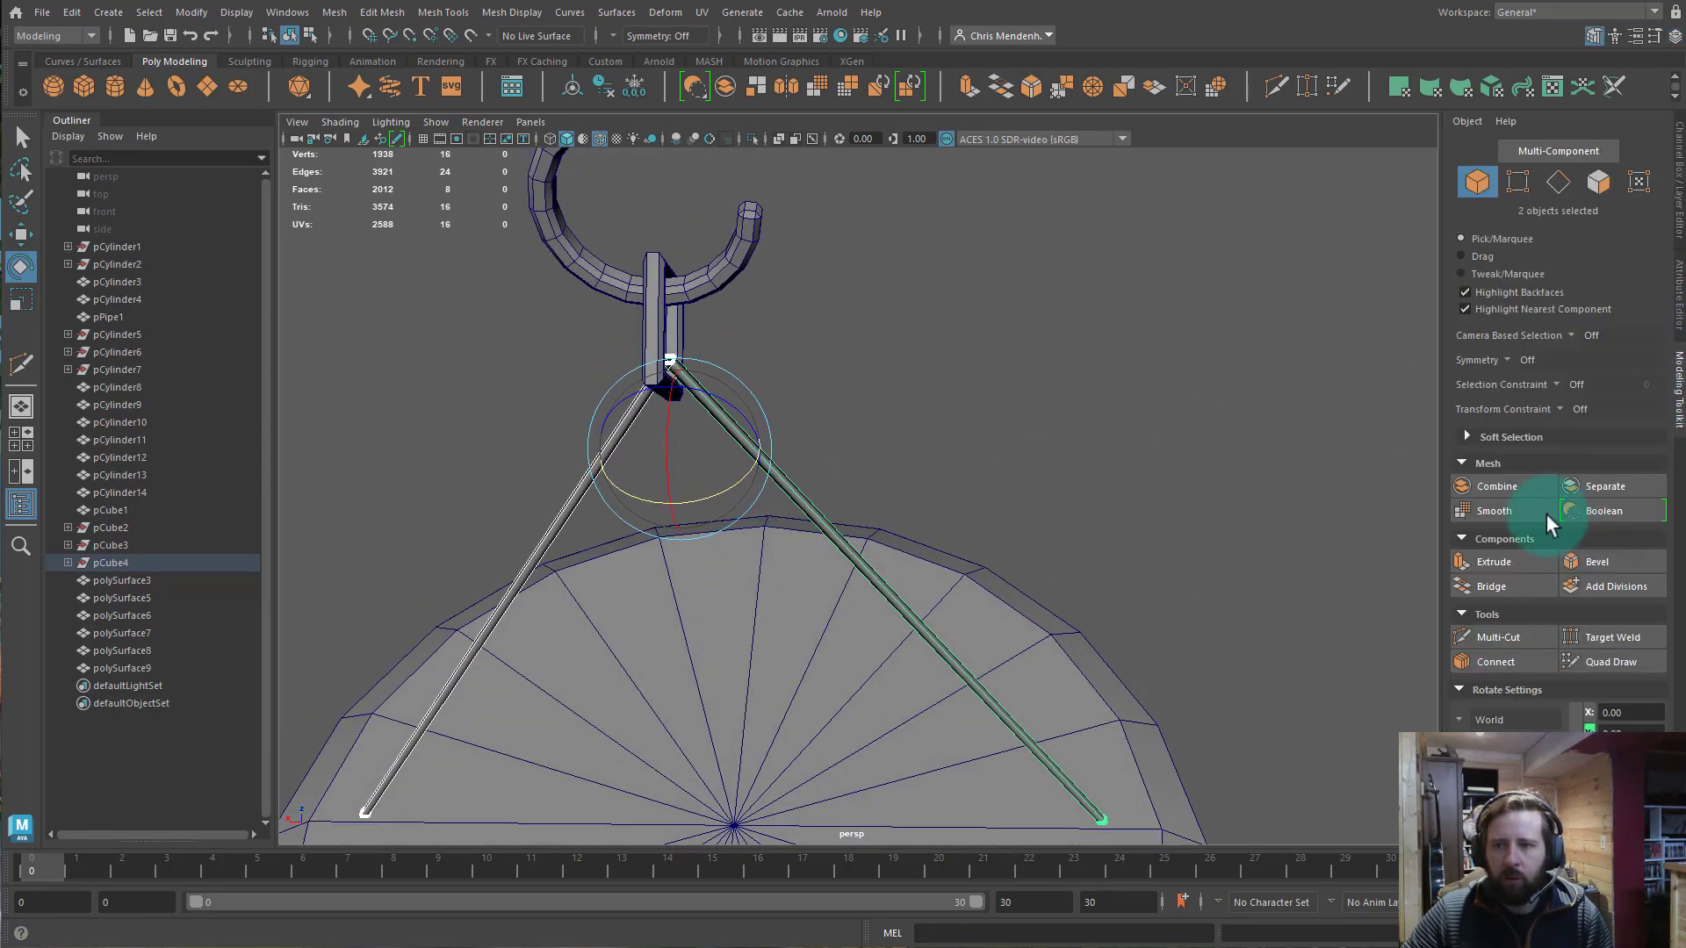
click(1505, 485)
alt+drag(681, 444, 807, 452)
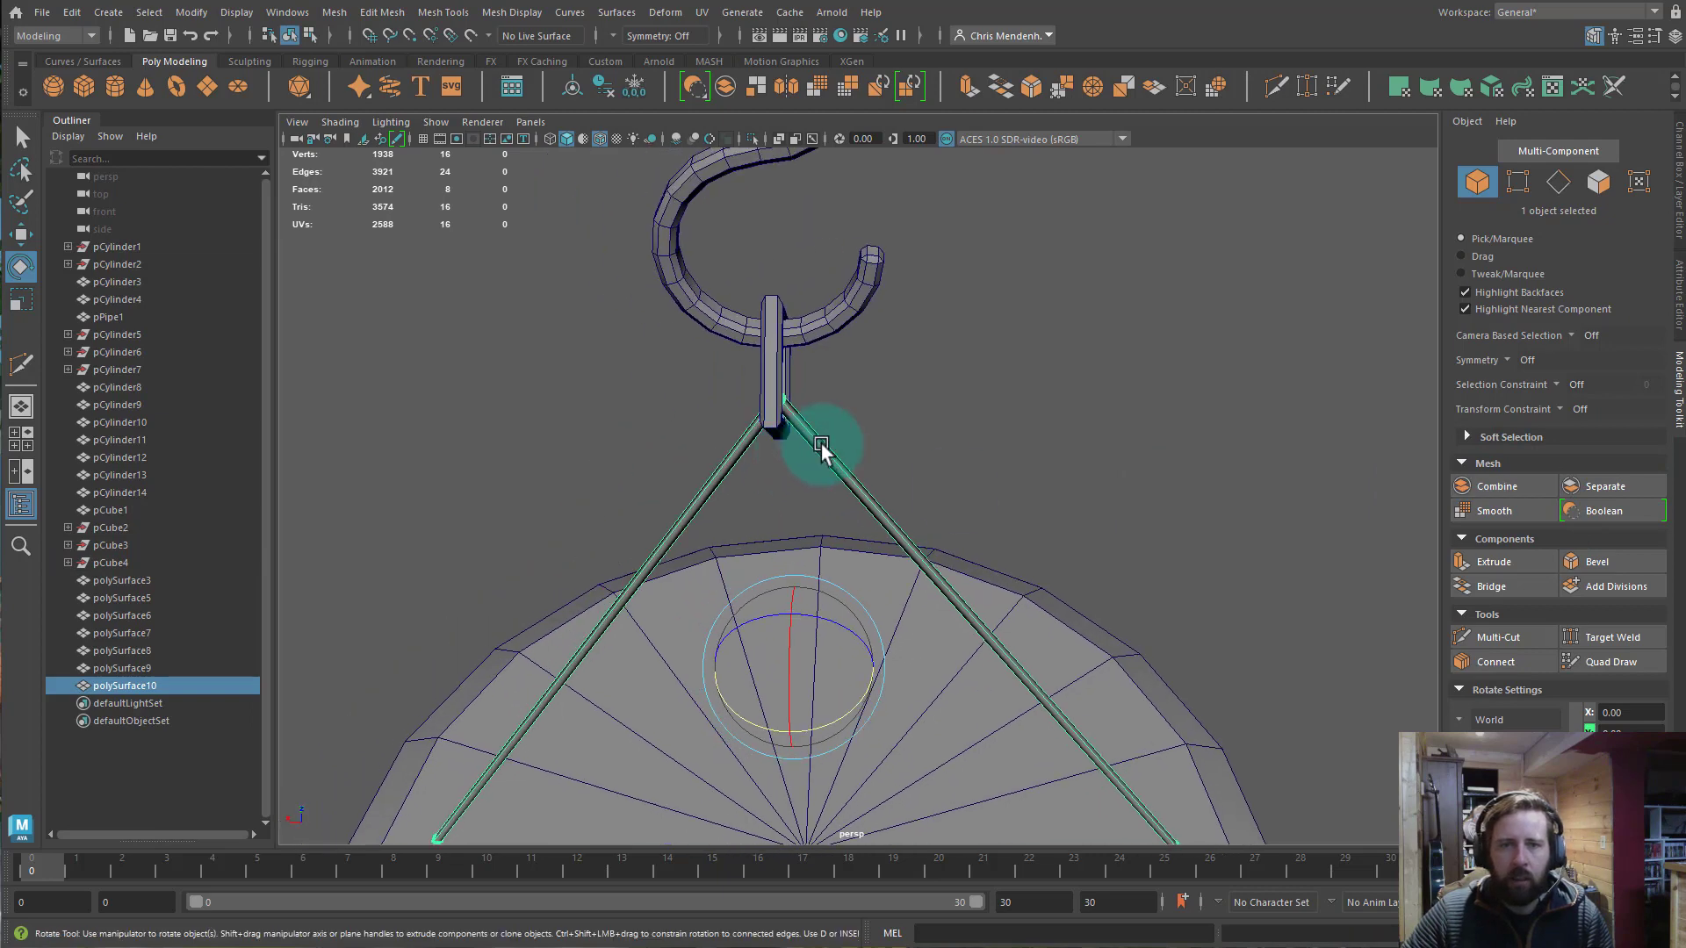
Isolate the combined cords and select the eight vertices at their overlapping top ends, ready to move.
key(ctrl+1)
alt+middle_drag(695, 407, 703, 452)
alt+right_drag(757, 474, 890, 504)
alt+middle_drag(659, 408, 798, 441)
right_click(835, 369)
right_drag(835, 369, 753, 355)
key(w)
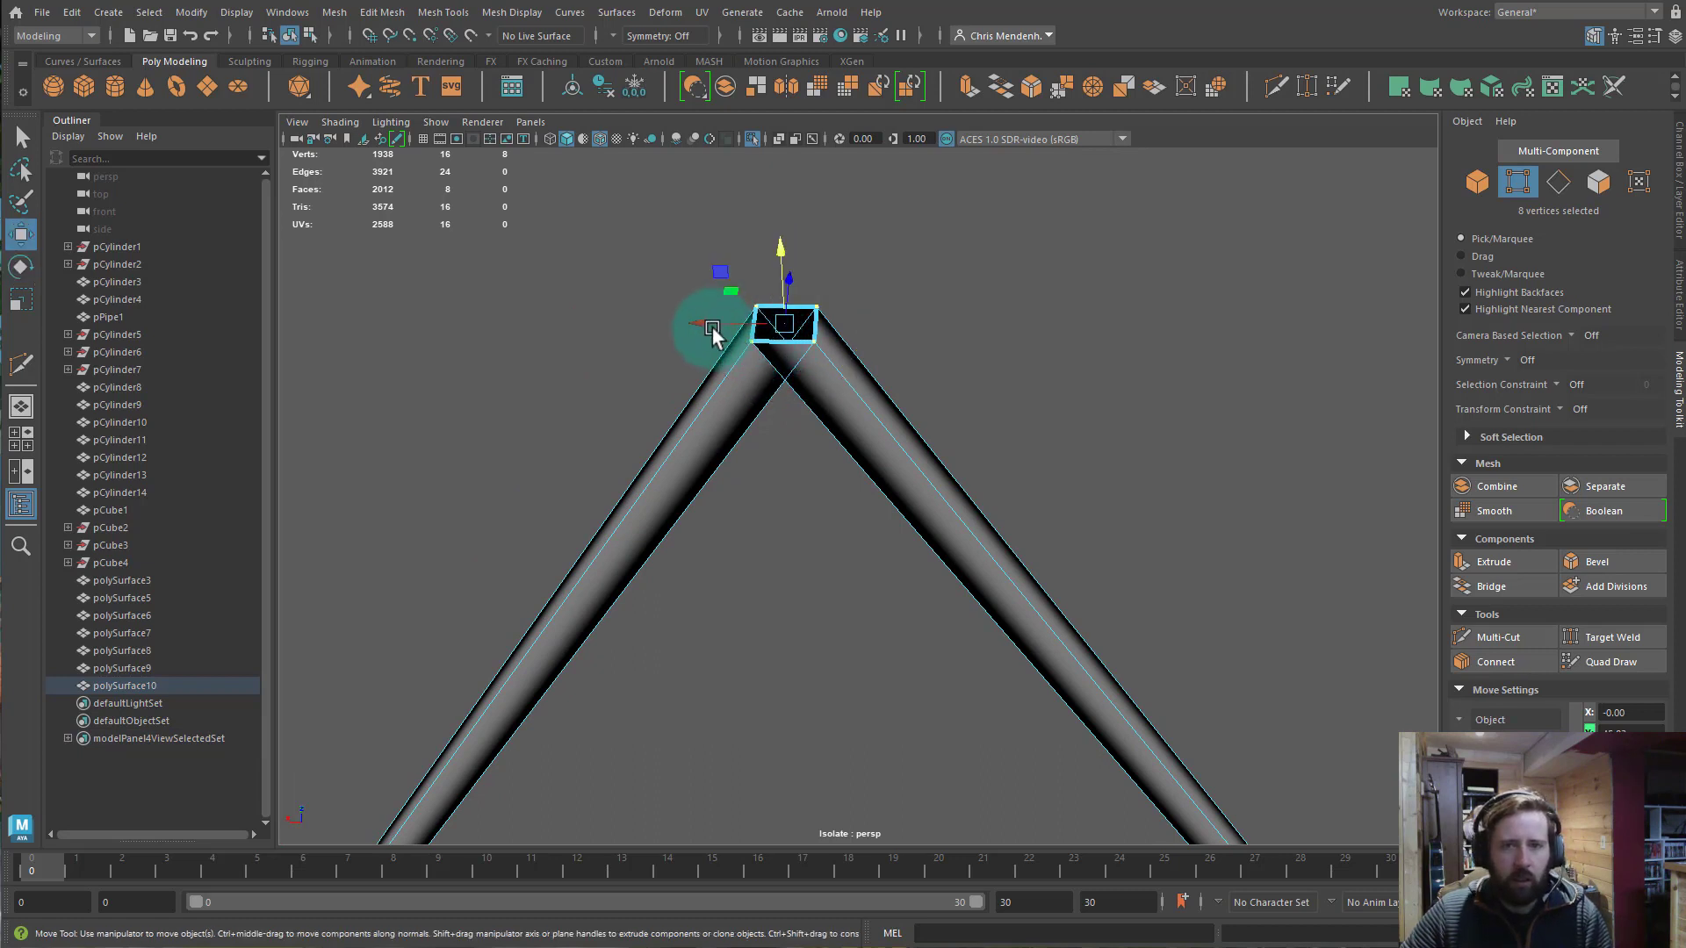
Check the individual vertices and faces where the cord tops overlap, and undo the slight vertex move.
click(818, 311)
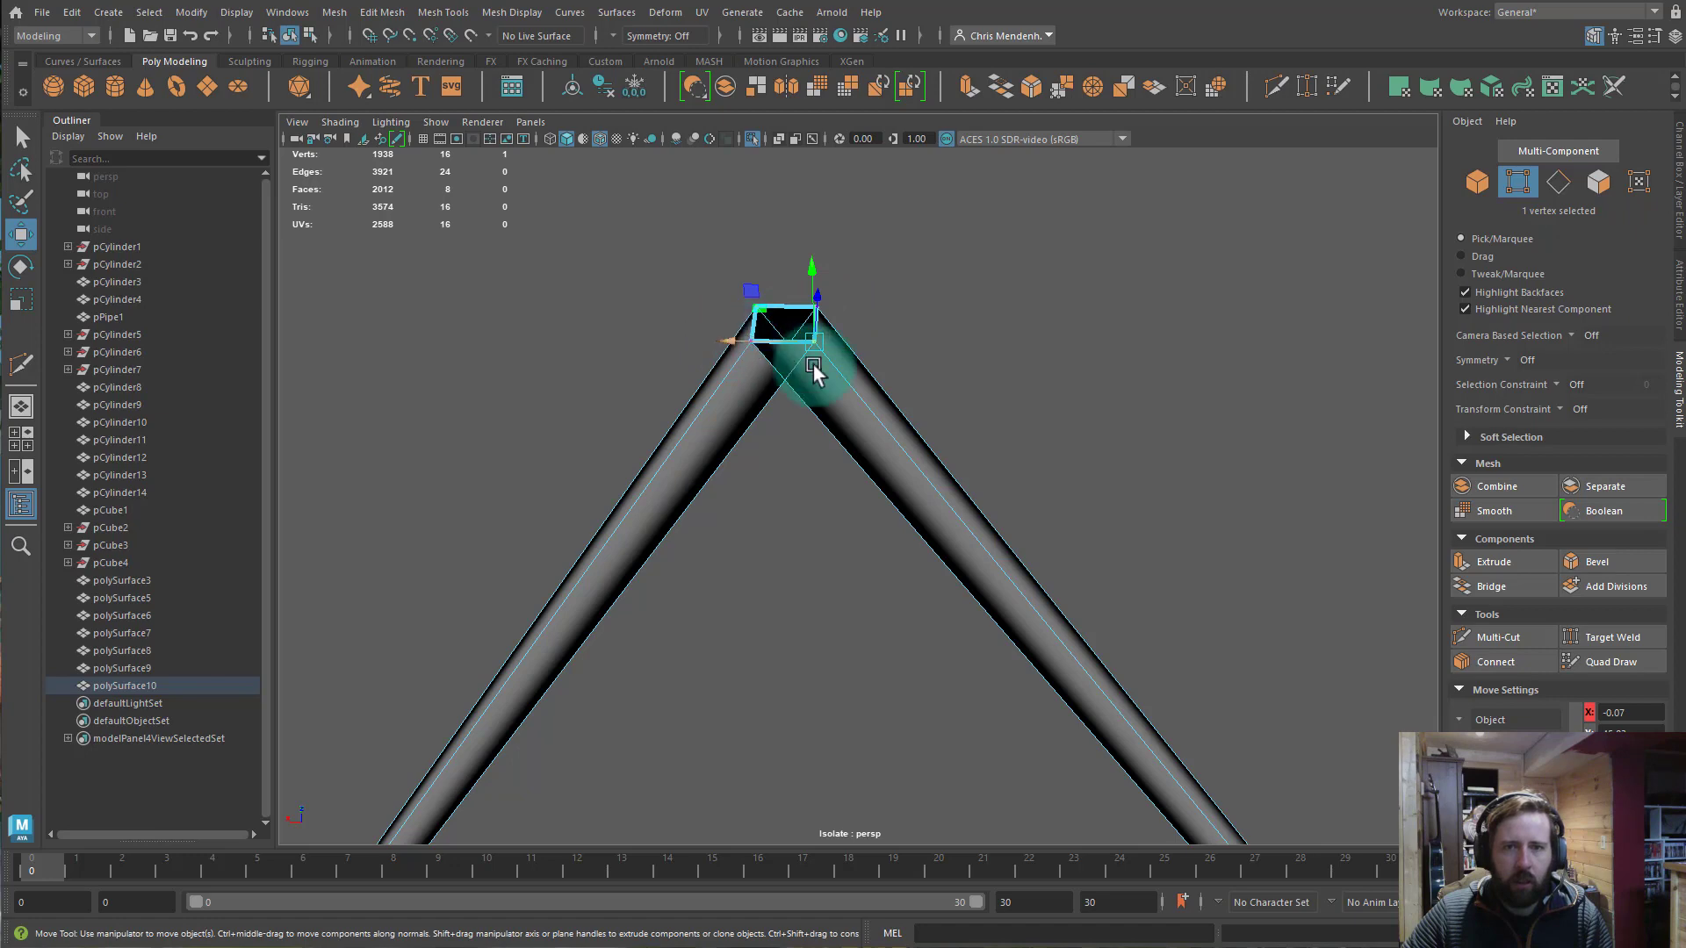
drag(846, 358, 715, 272)
right_click(847, 434)
right_drag(846, 435, 782, 428)
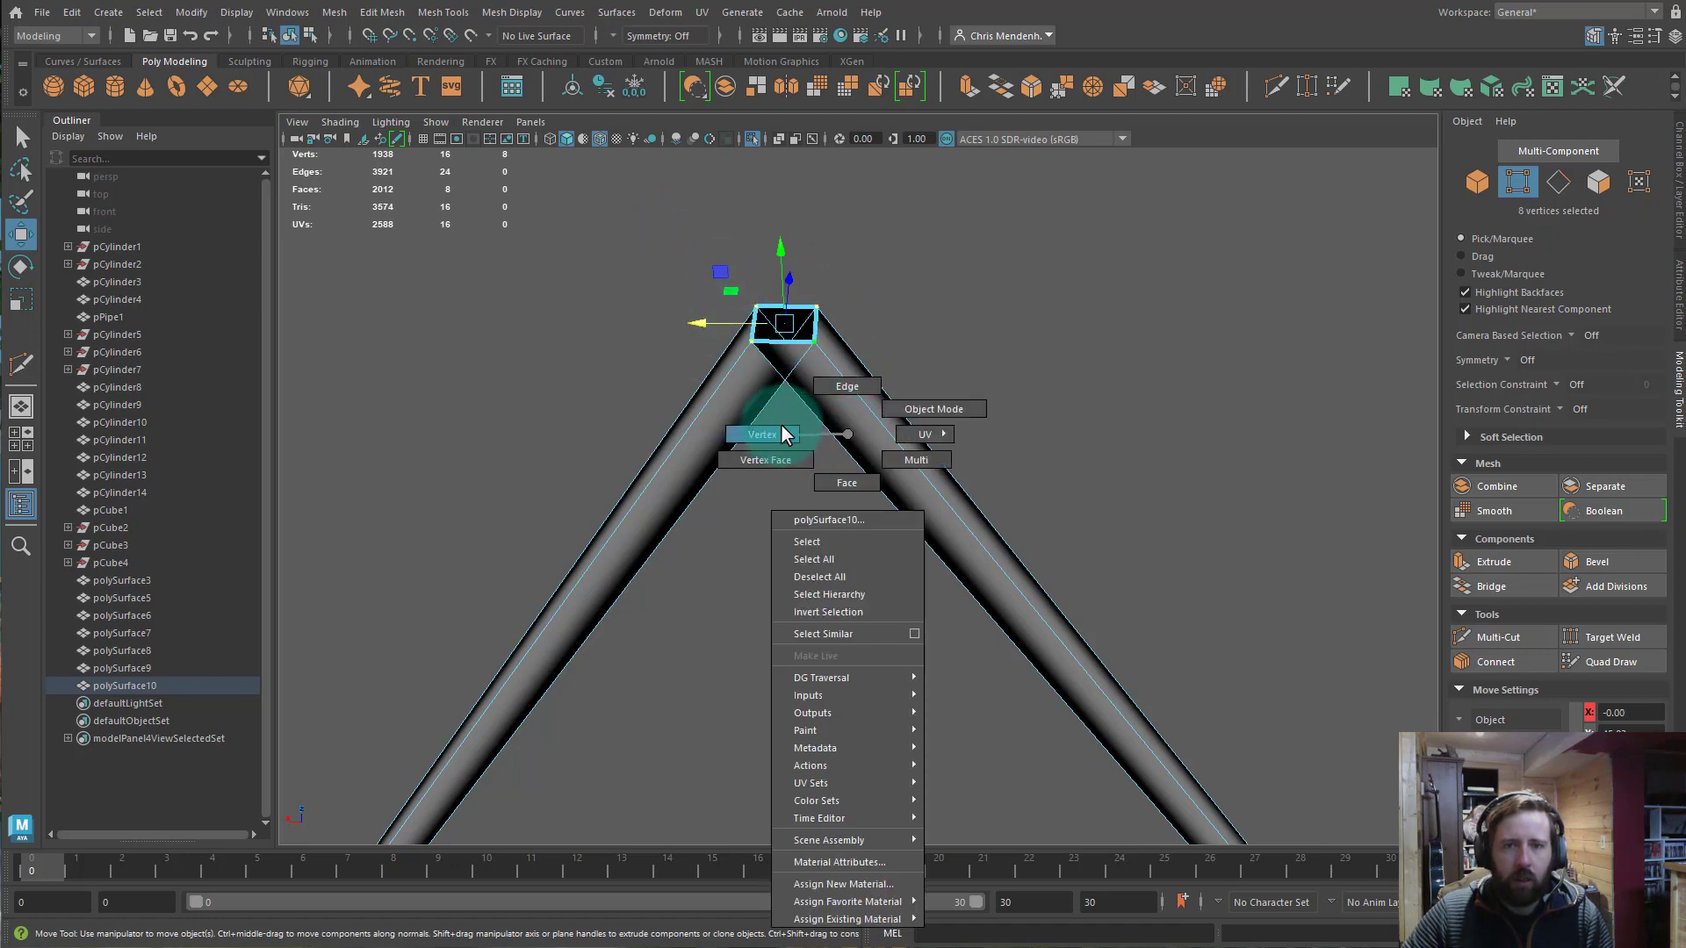
right_drag(844, 476, 843, 481)
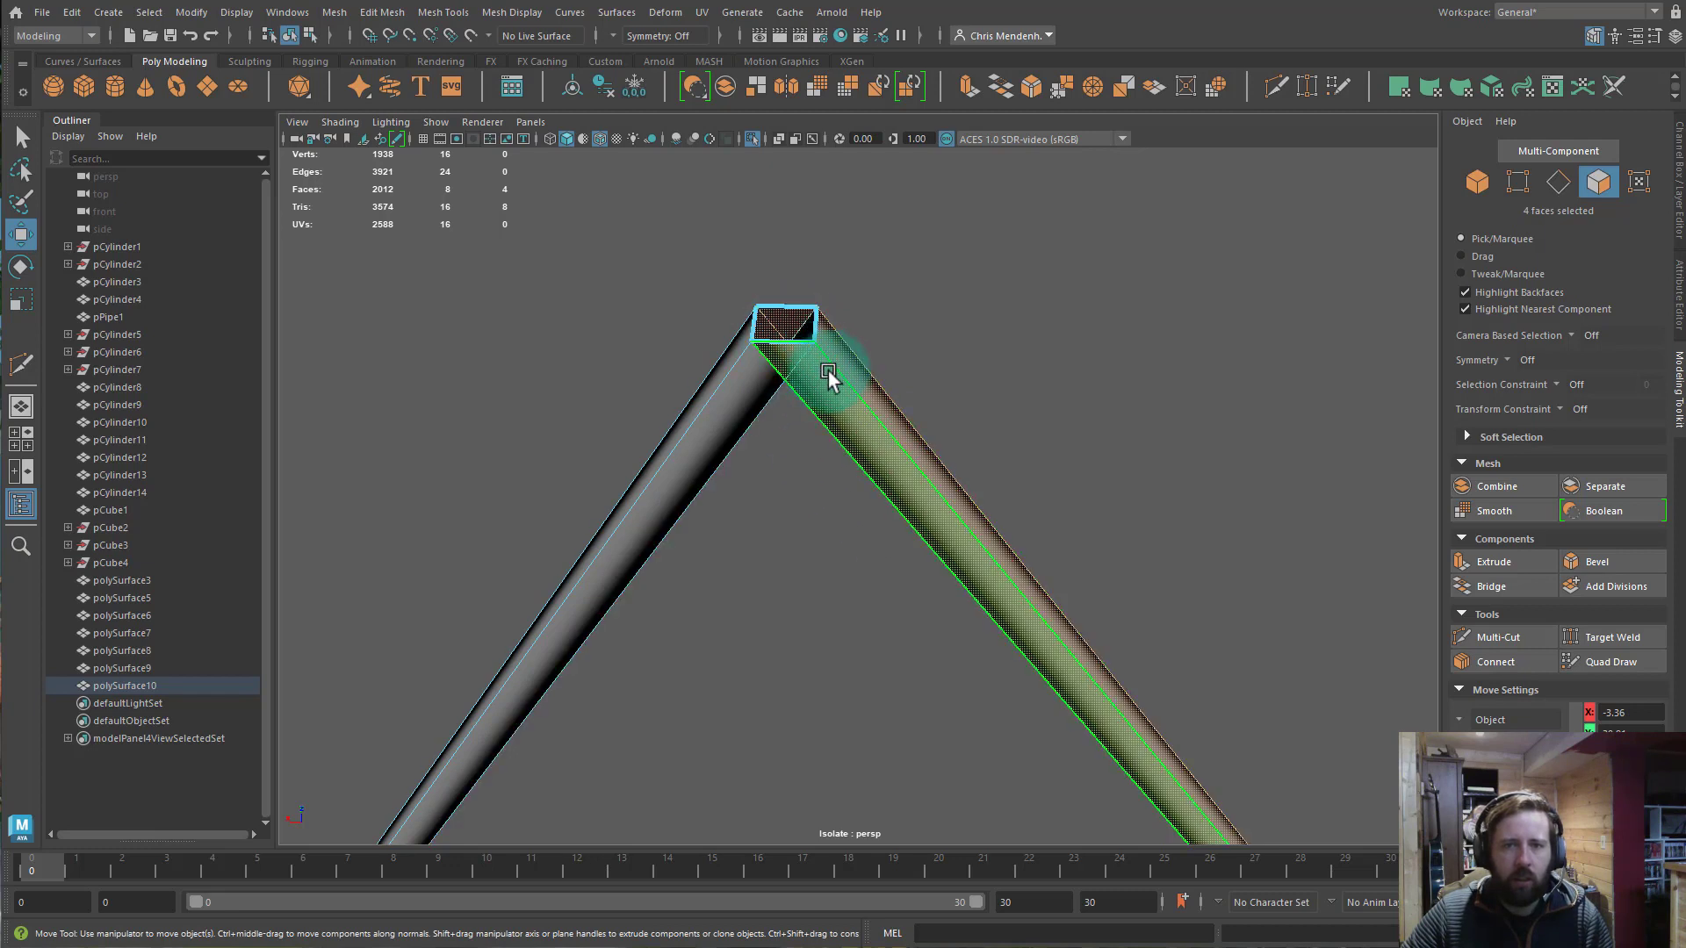
right_drag(828, 376, 757, 349)
mouse_move(669, 339)
mouse_down()
mouse_move(696, 345)
mouse_move(665, 334)
mouse_up()
key(ctrl+z)
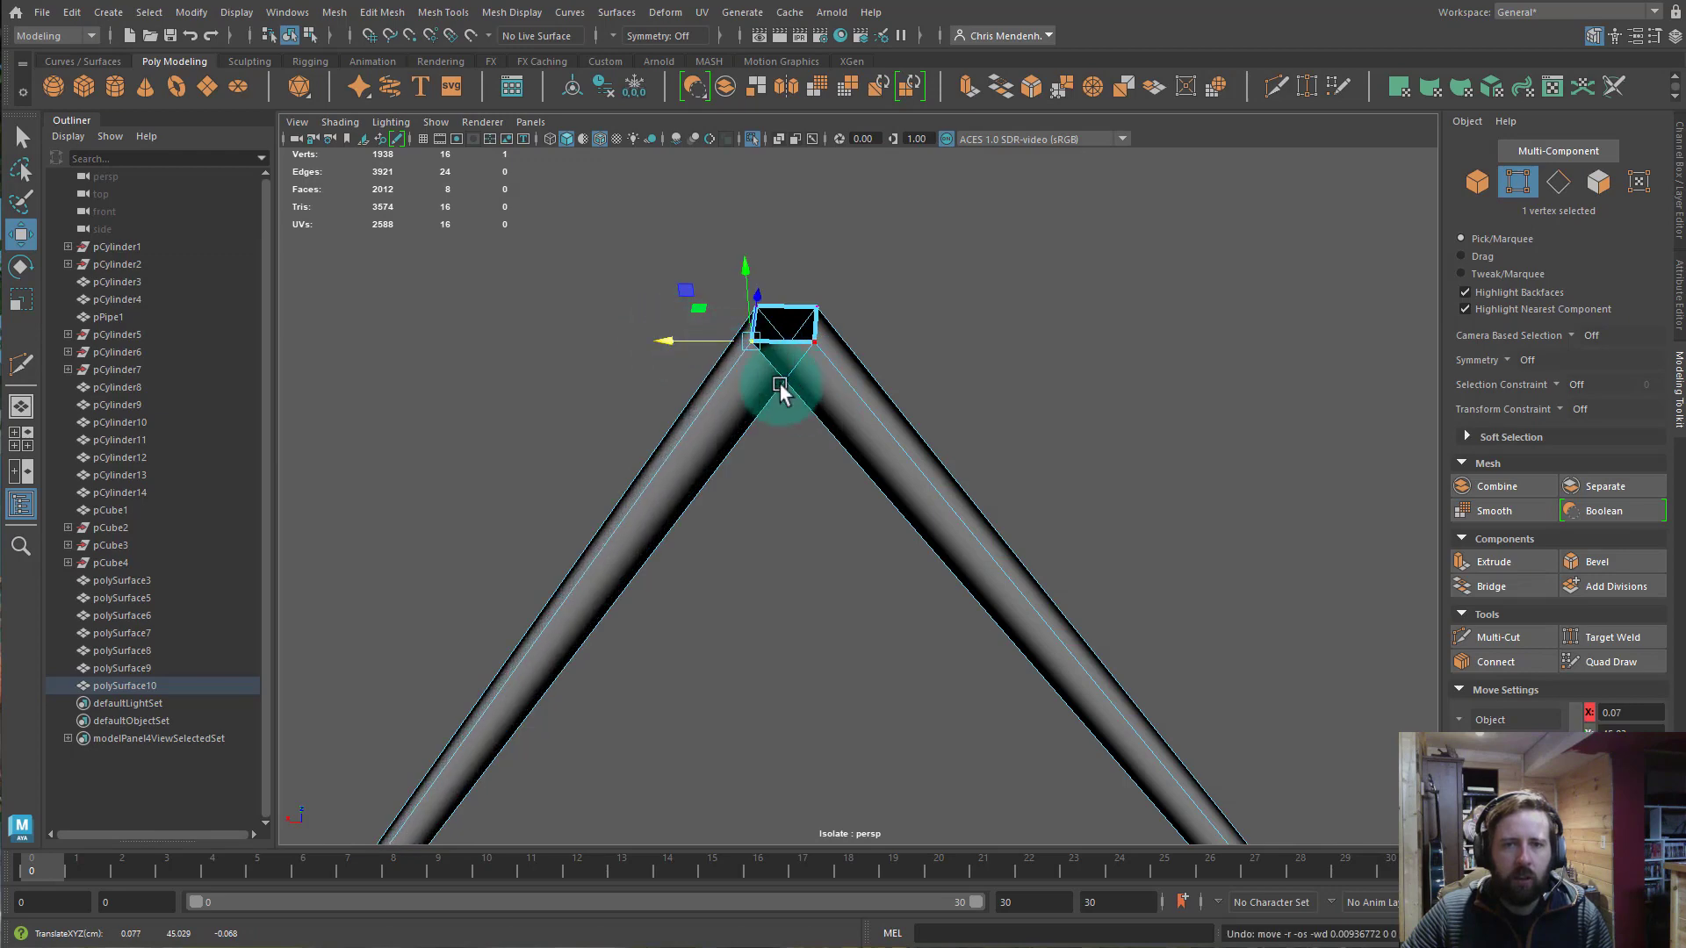
Try to merge the overlapping top ends of the two cords with Target Weld, and undo the attempt.
alt+middle_drag(754, 471, 818, 241)
scroll(785, 459, down, 6)
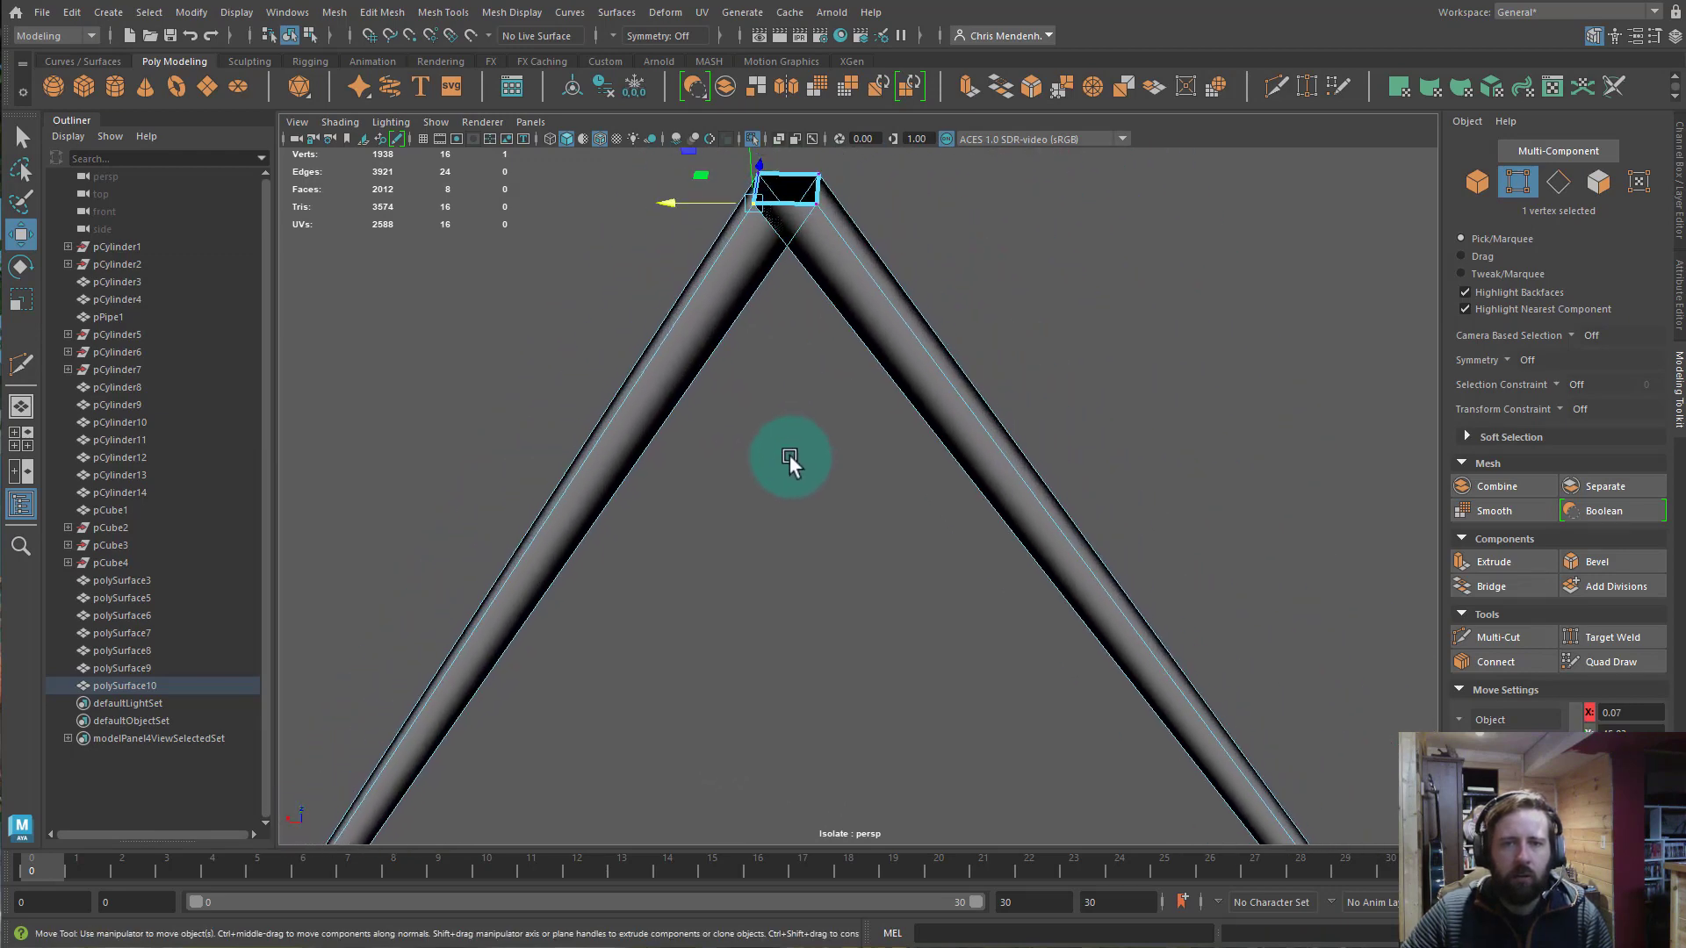
click(1610, 634)
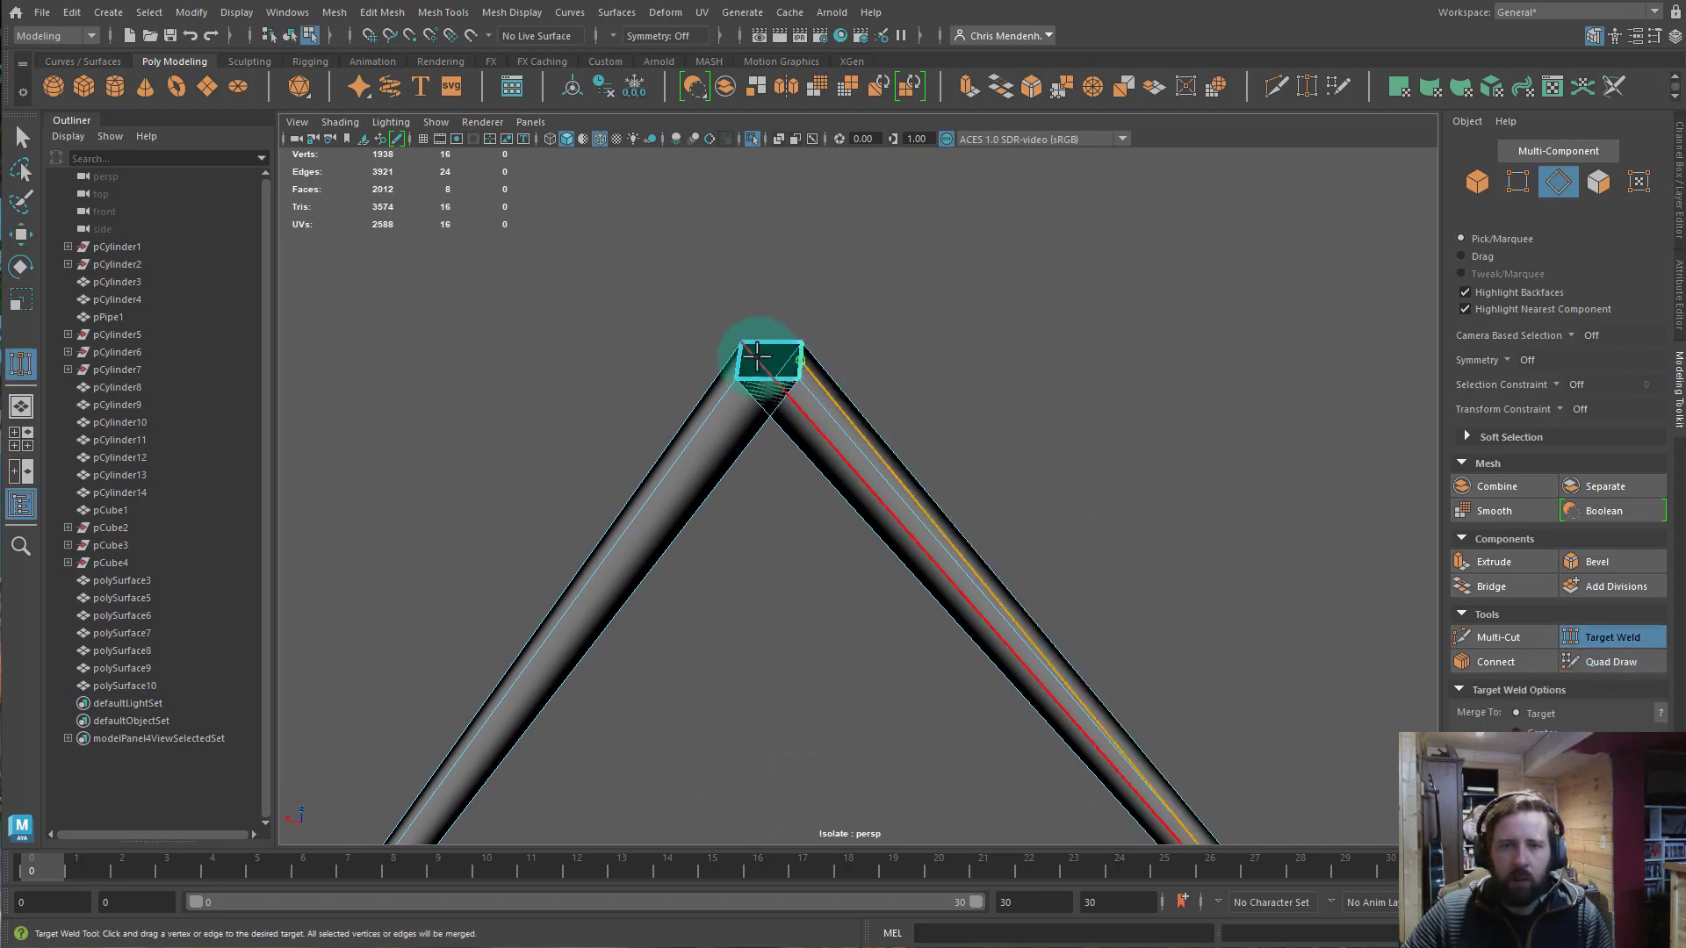
drag(757, 357, 740, 356)
key(ctrl+z)
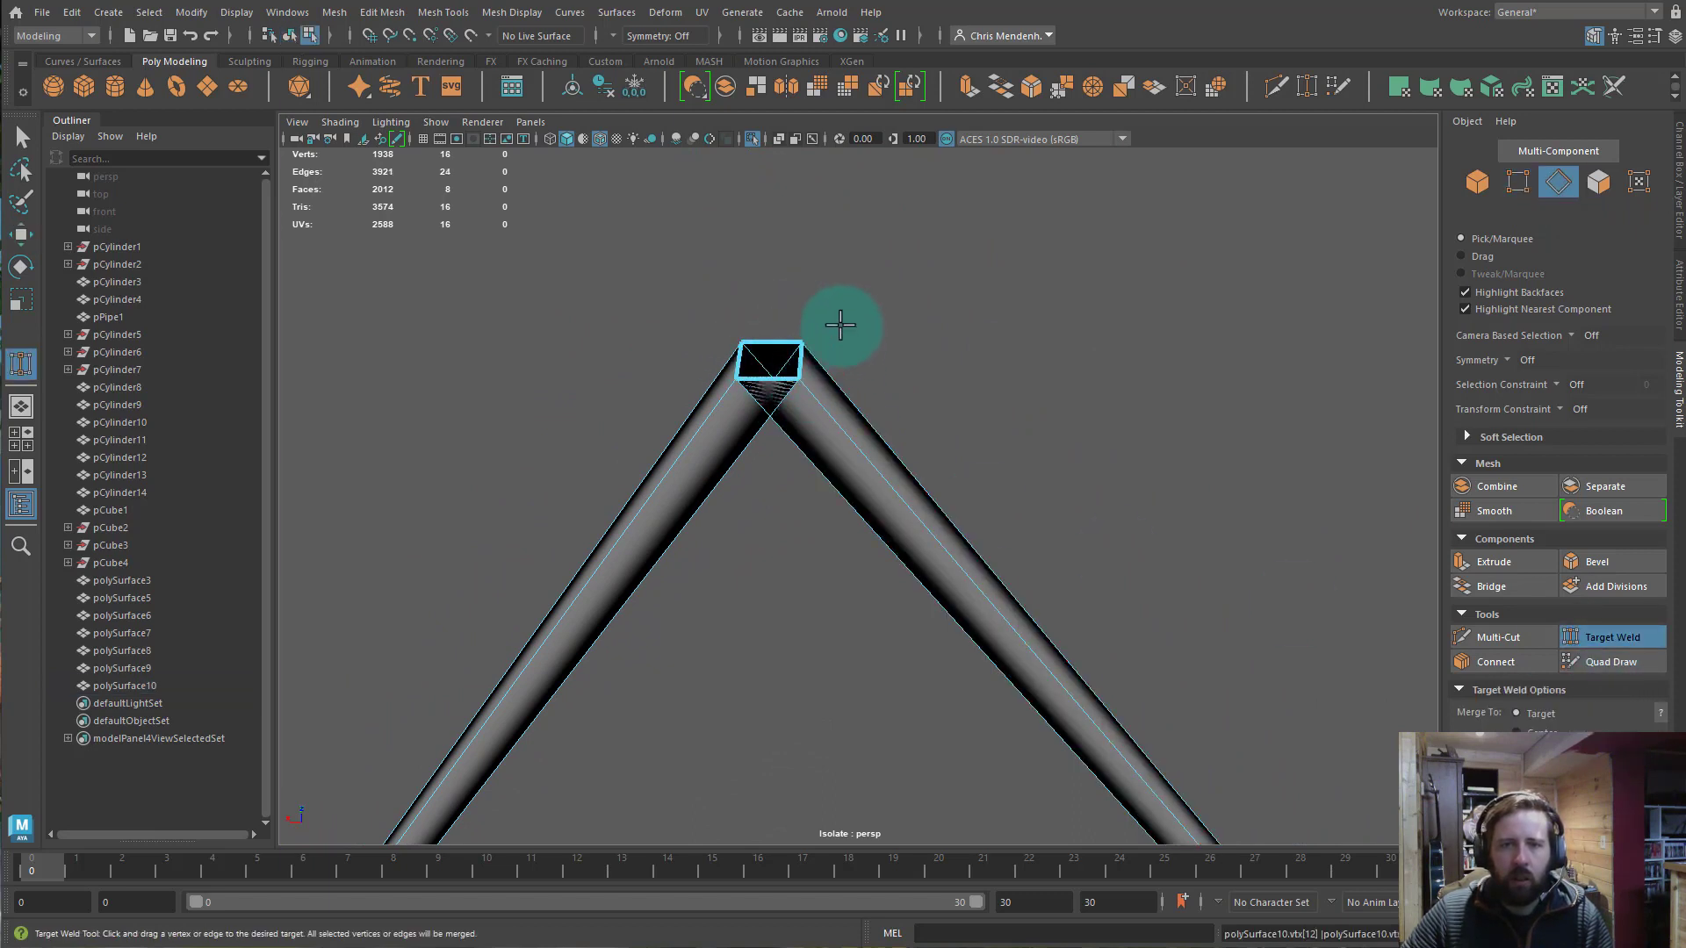
Insert an edge loop around each slanted cord just below the overlapping top ends with Multi-Cut.
key(ctrl+shift+x)
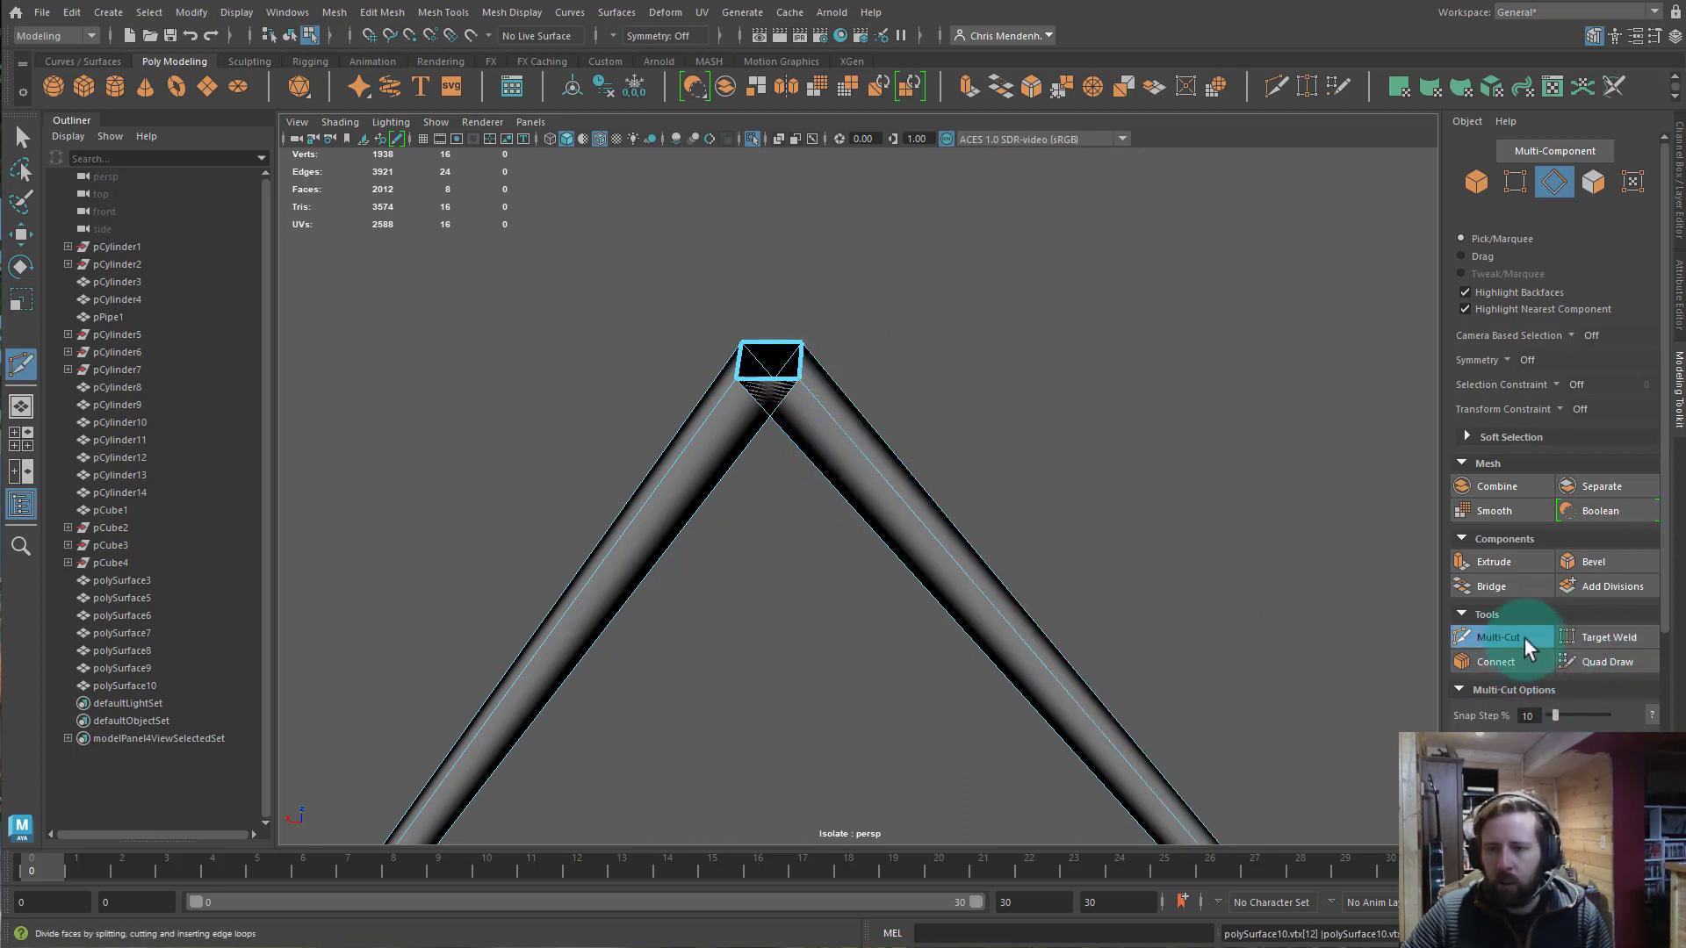
ctrl+click(802, 421)
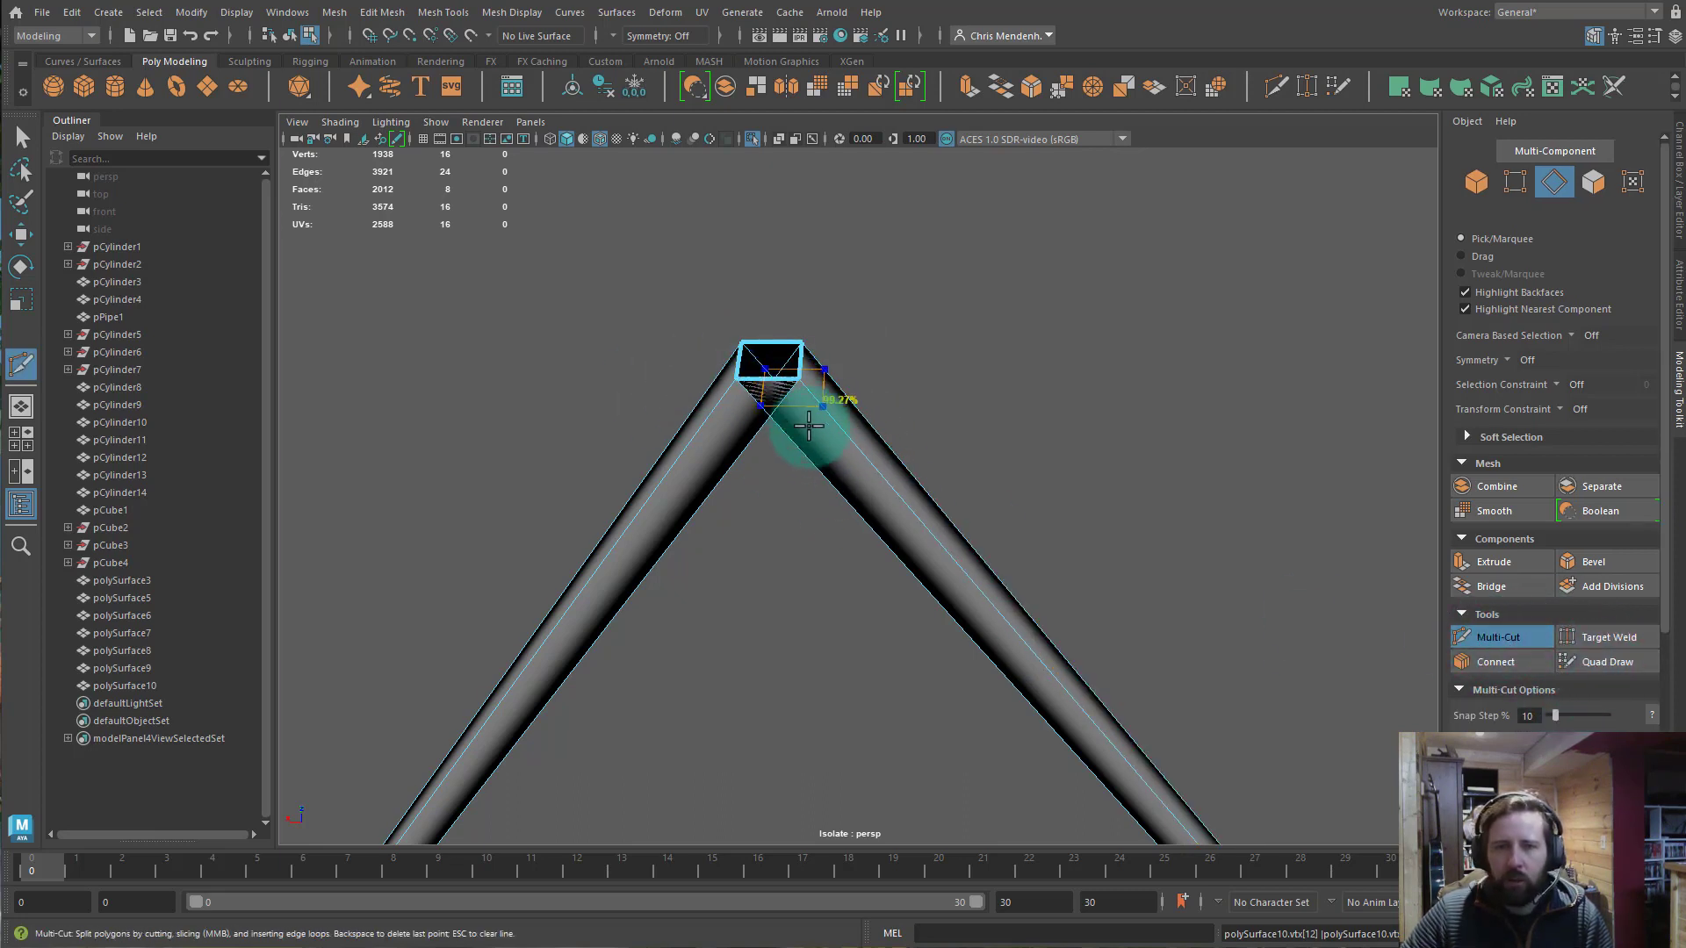
ctrl+click(696, 438)
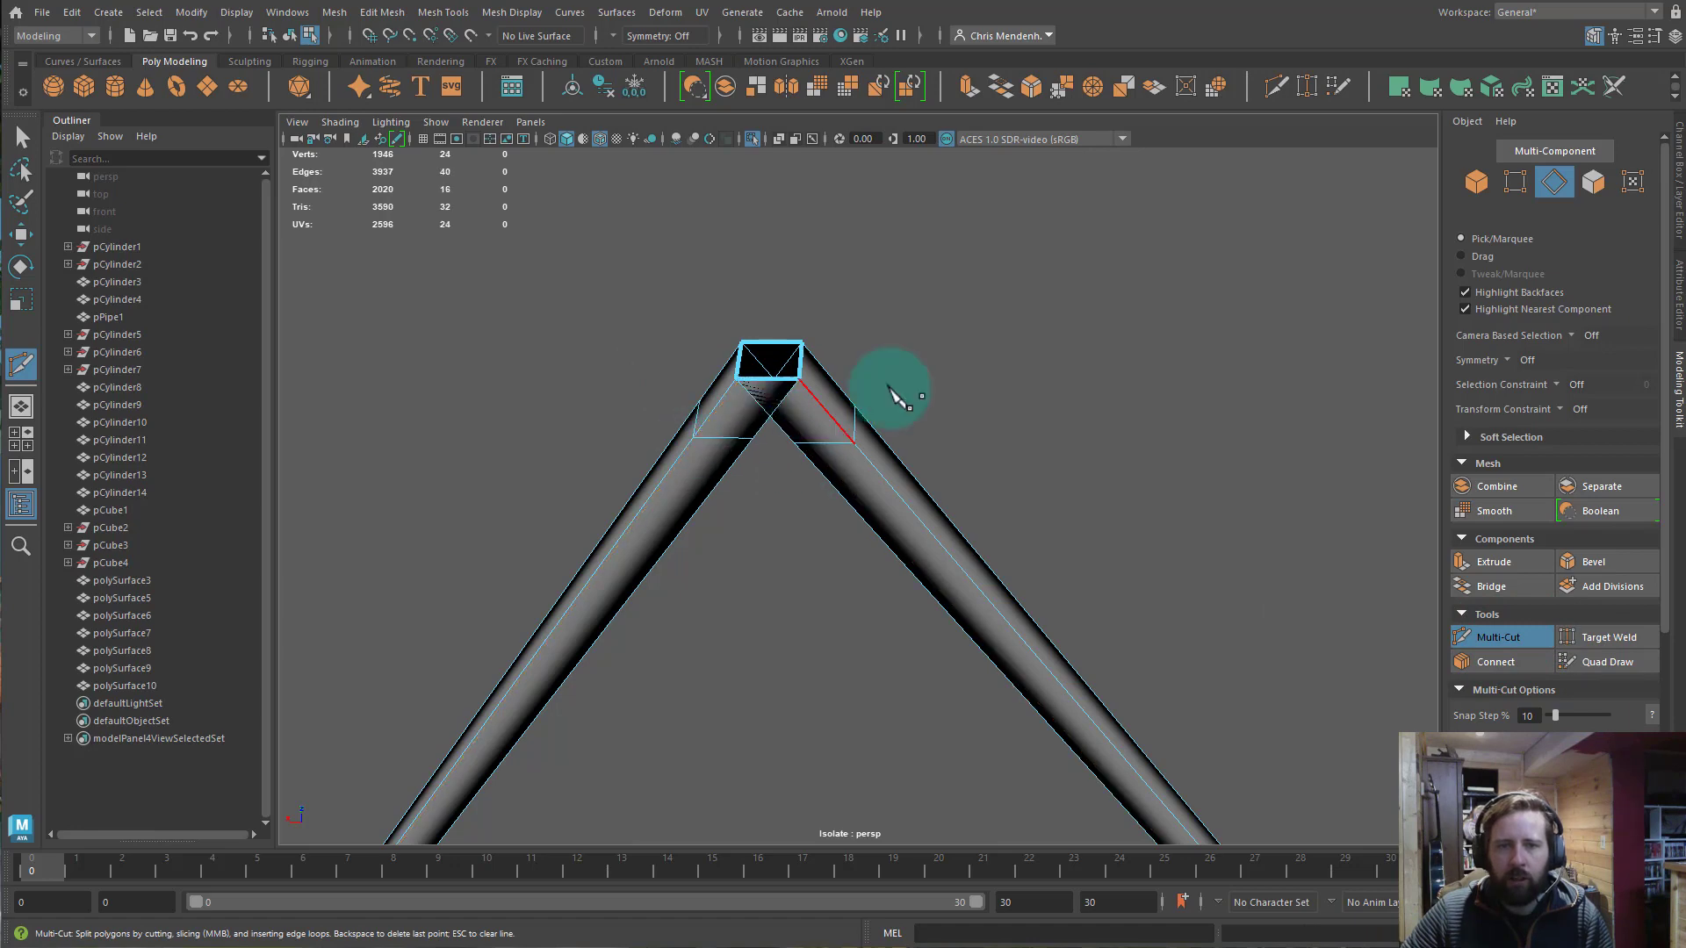
scroll(772, 432, up, 4)
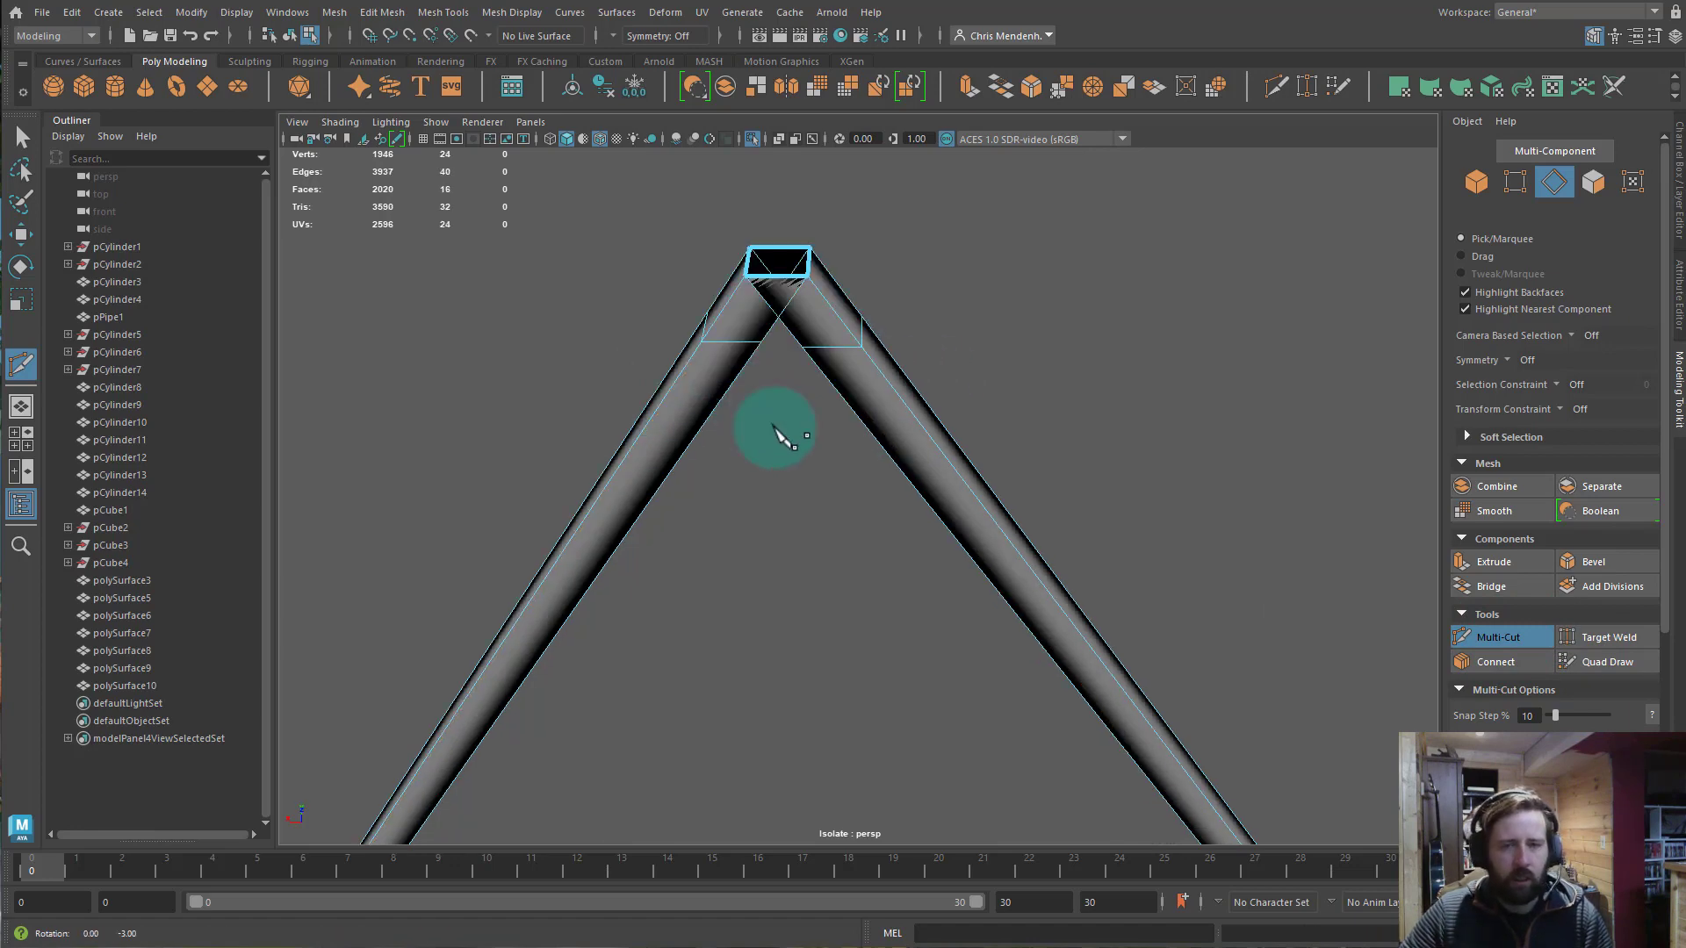
Delete the overlapping top faces above the new edge loops so the two cords are separated.
key(q)
key(F11)
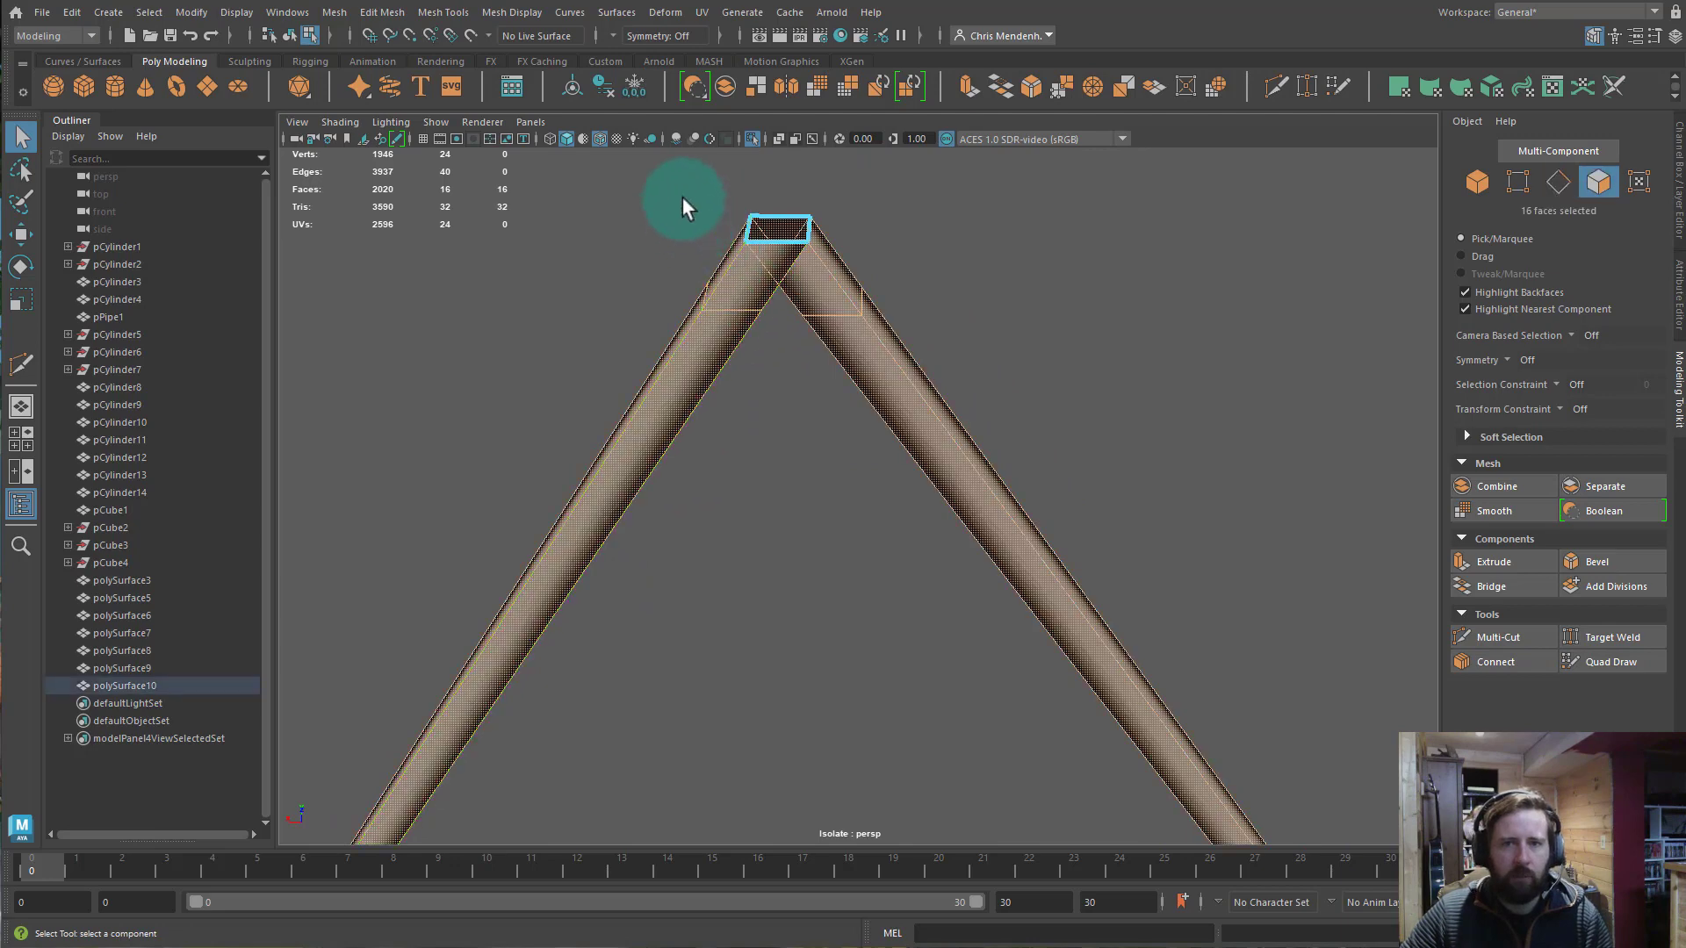
drag(682, 197, 848, 251)
key(Delete)
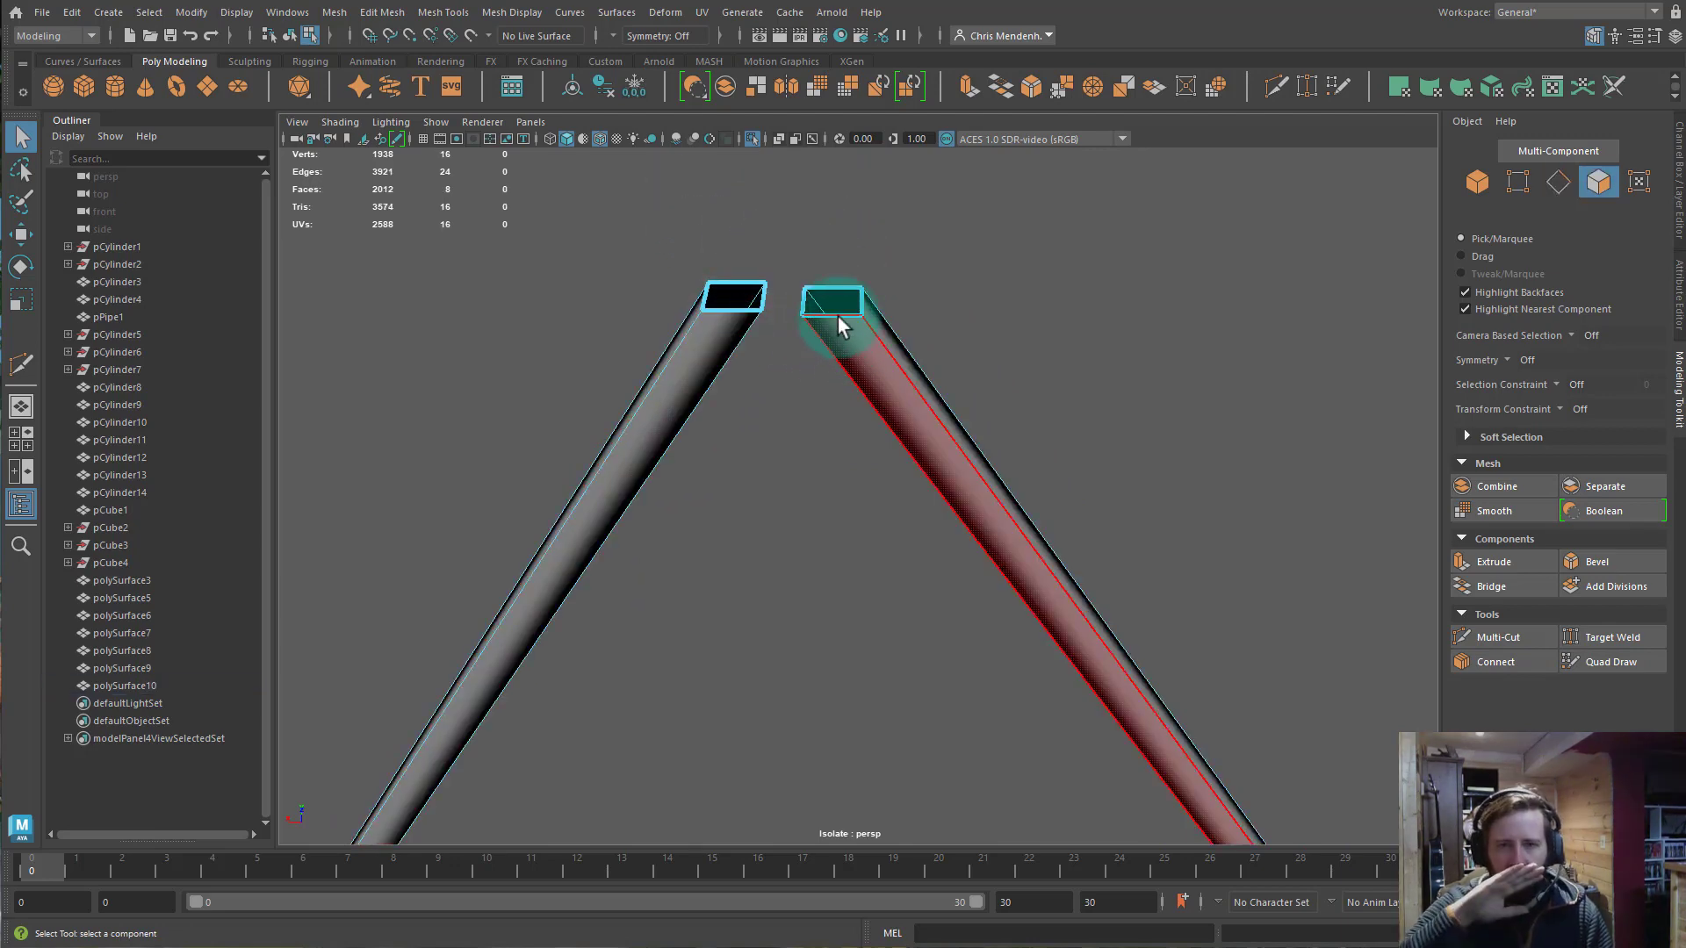
Select the eight vertices at the cords' open tops and scale them vertically to level both ends.
key(F10)
alt+drag(846, 366, 847, 342)
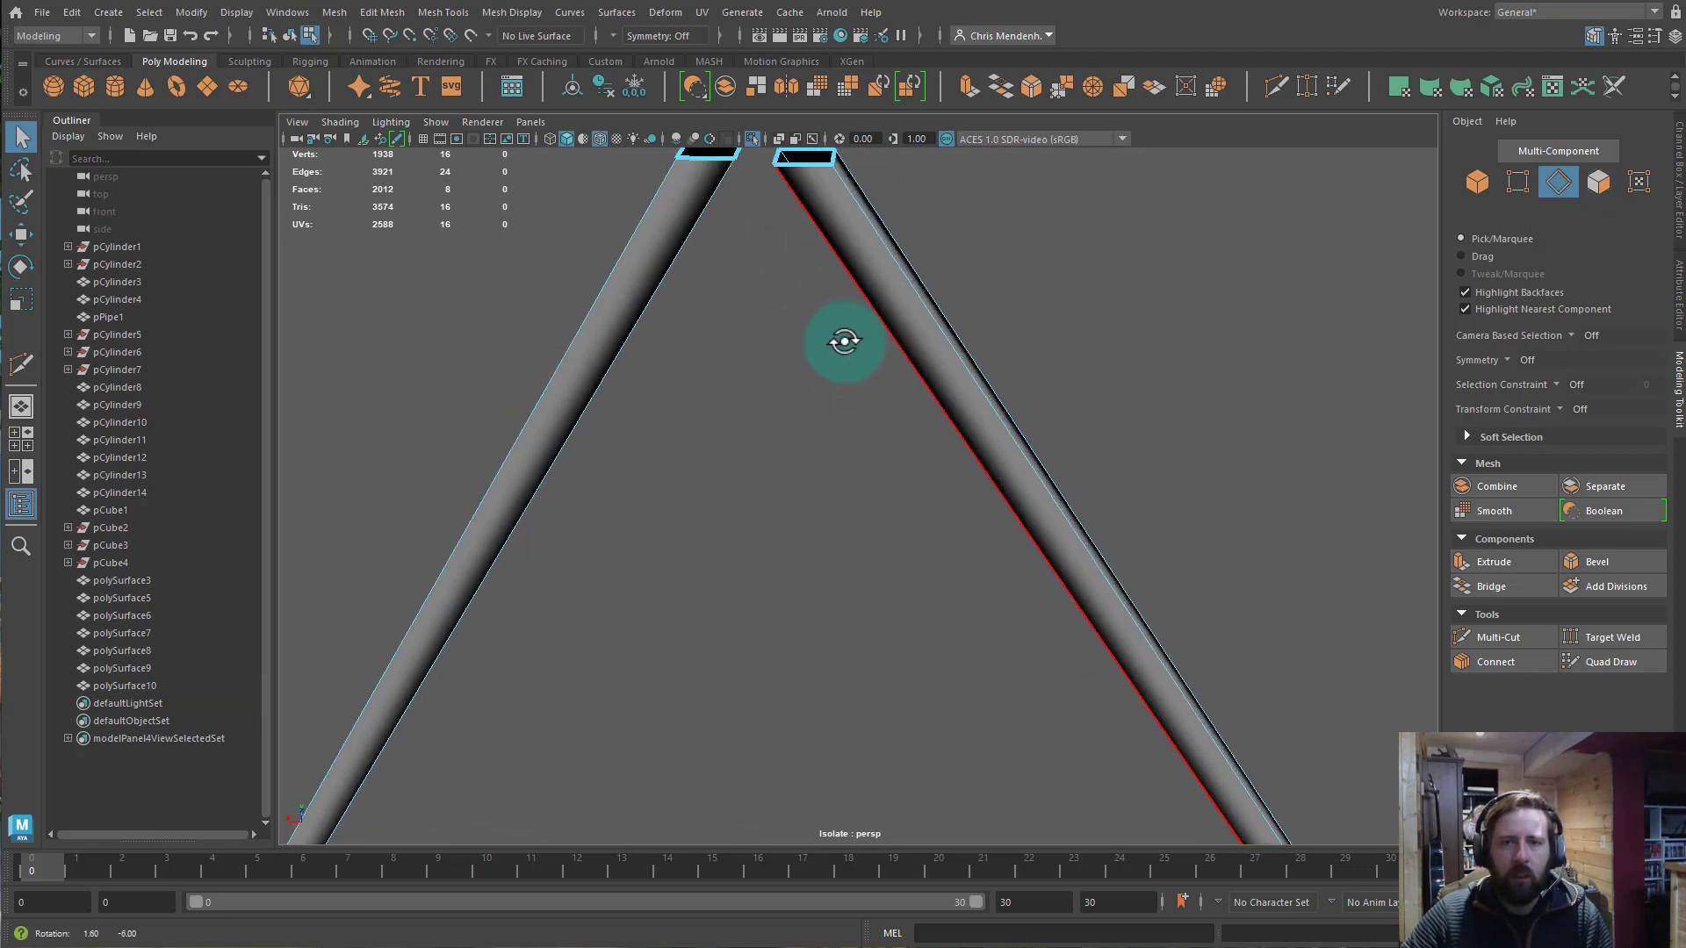
alt+middle_drag(849, 323, 857, 374)
right_drag(863, 349, 741, 331)
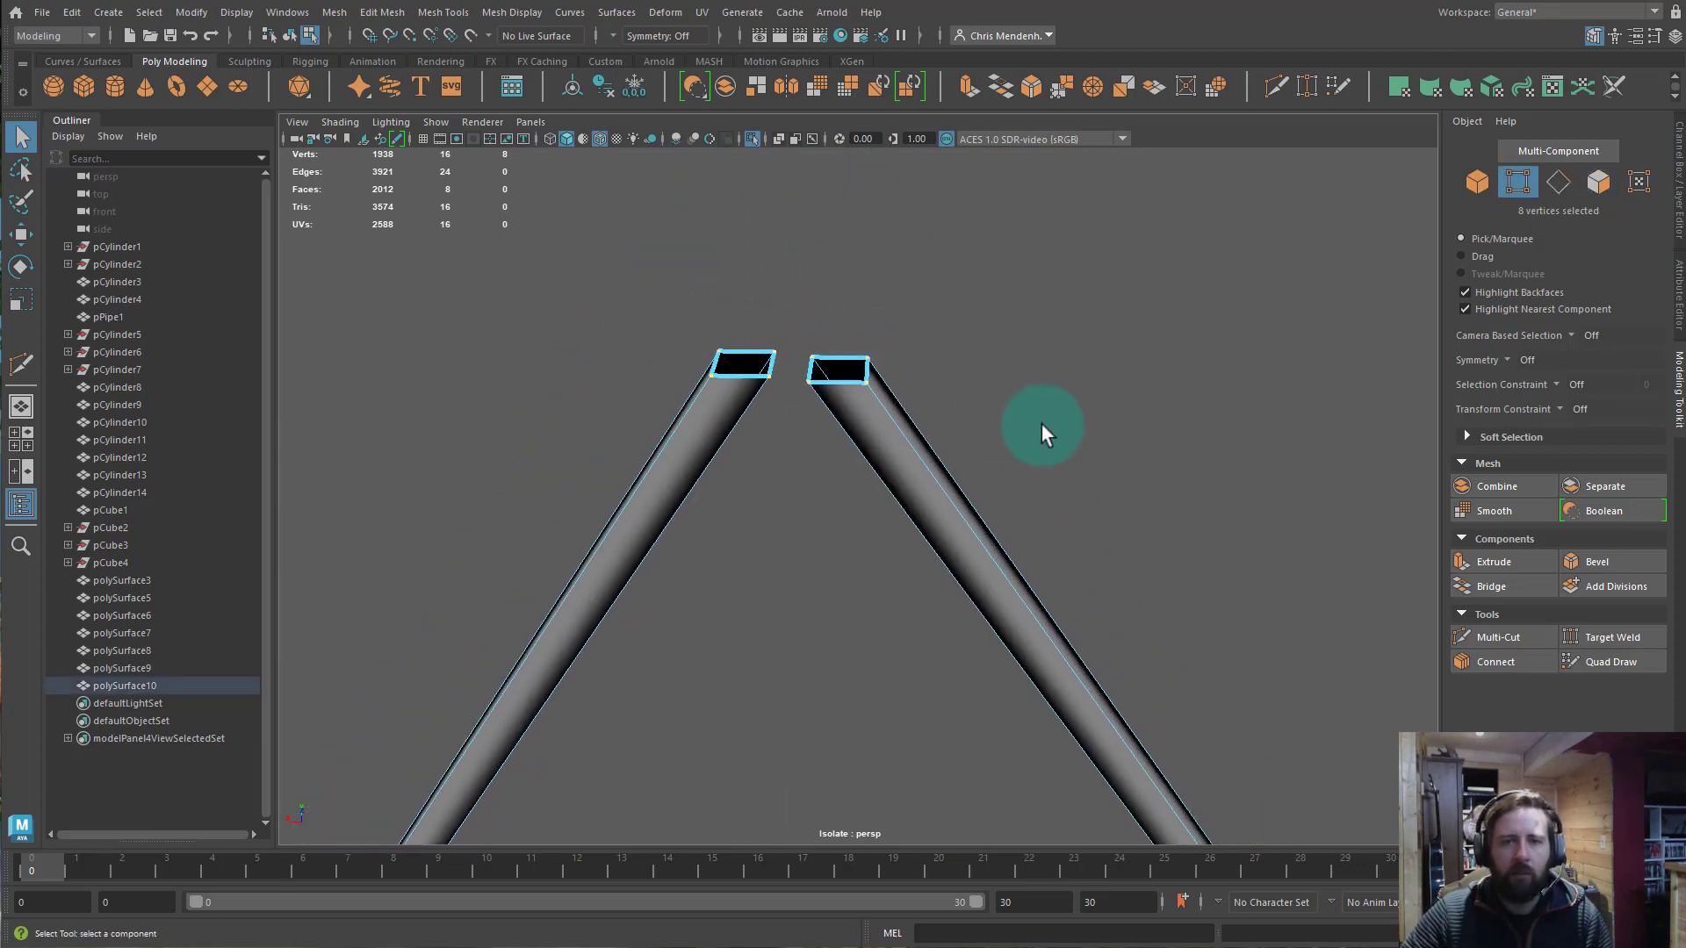
key(r)
drag(788, 293, 822, 597)
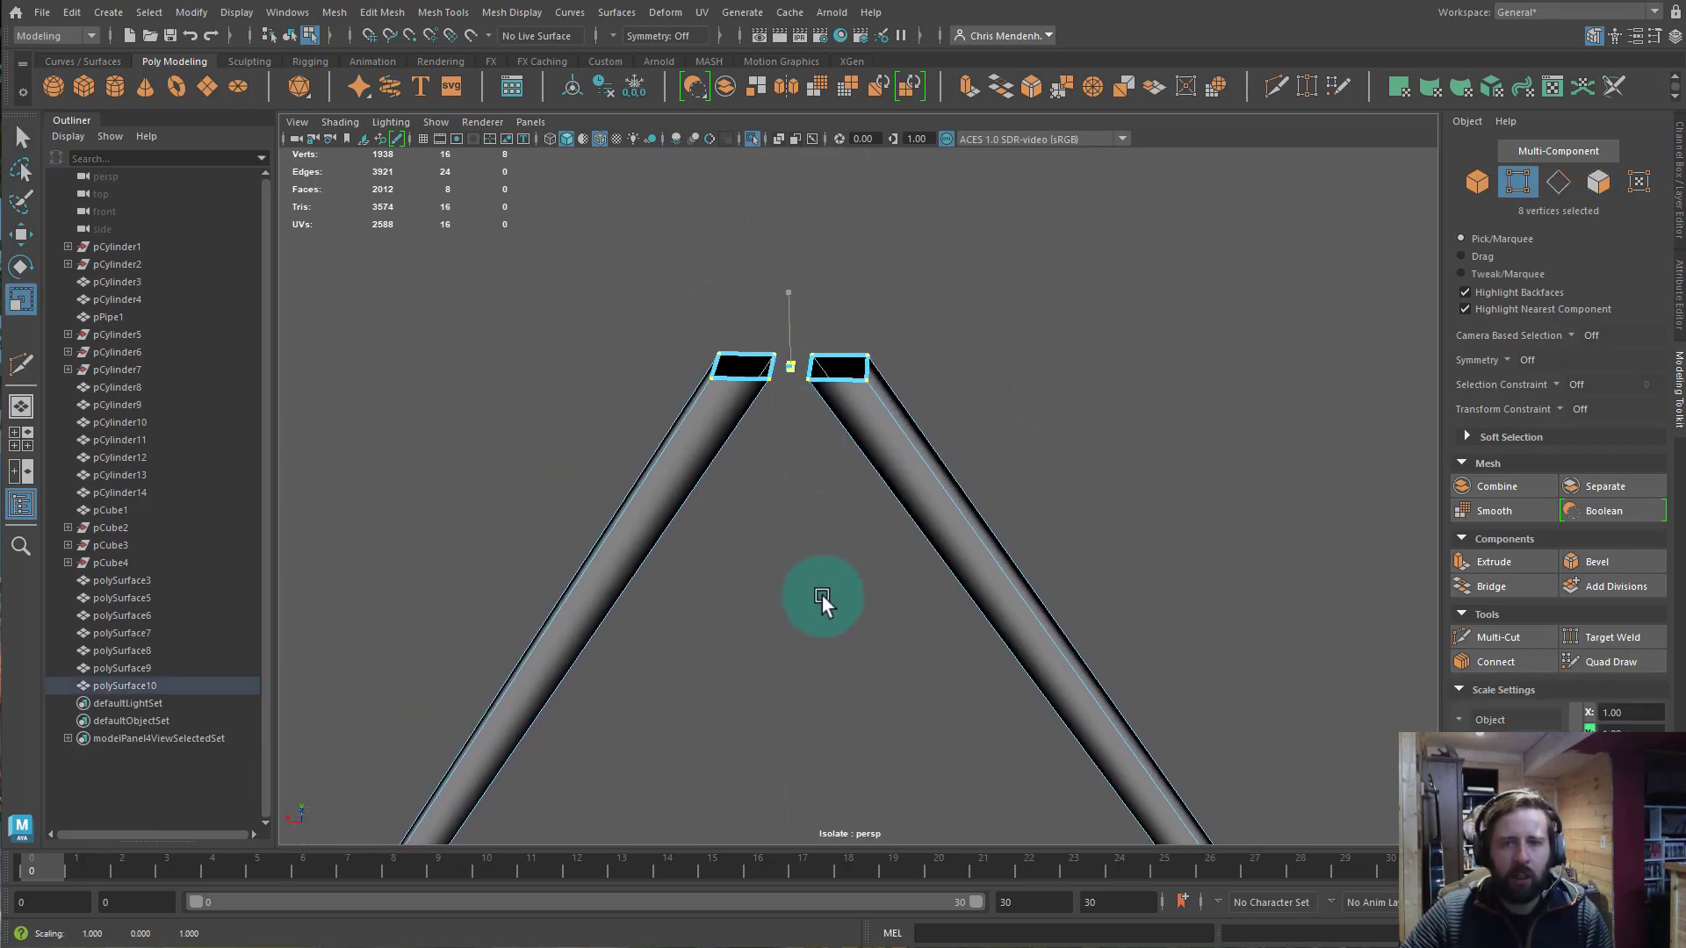
Bring back the hidden objects and lower the two inner edges of the open cord ends to about Y 44.77.
alt+drag(898, 429, 748, 476)
right_drag(602, 502, 572, 466)
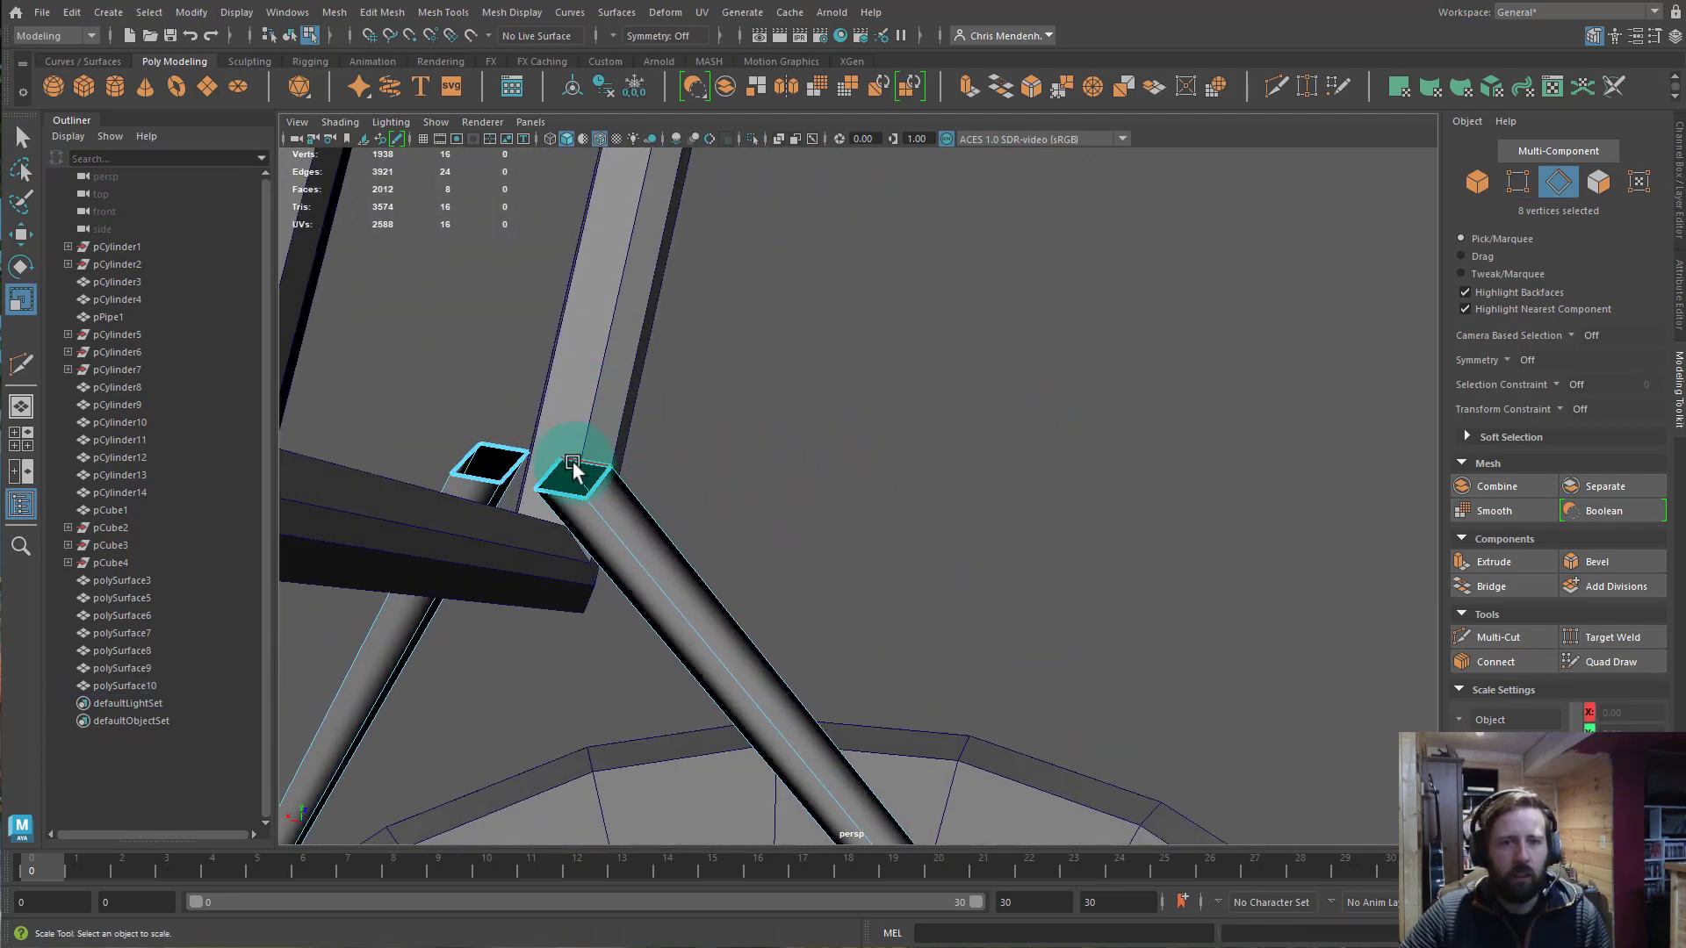
click(520, 465)
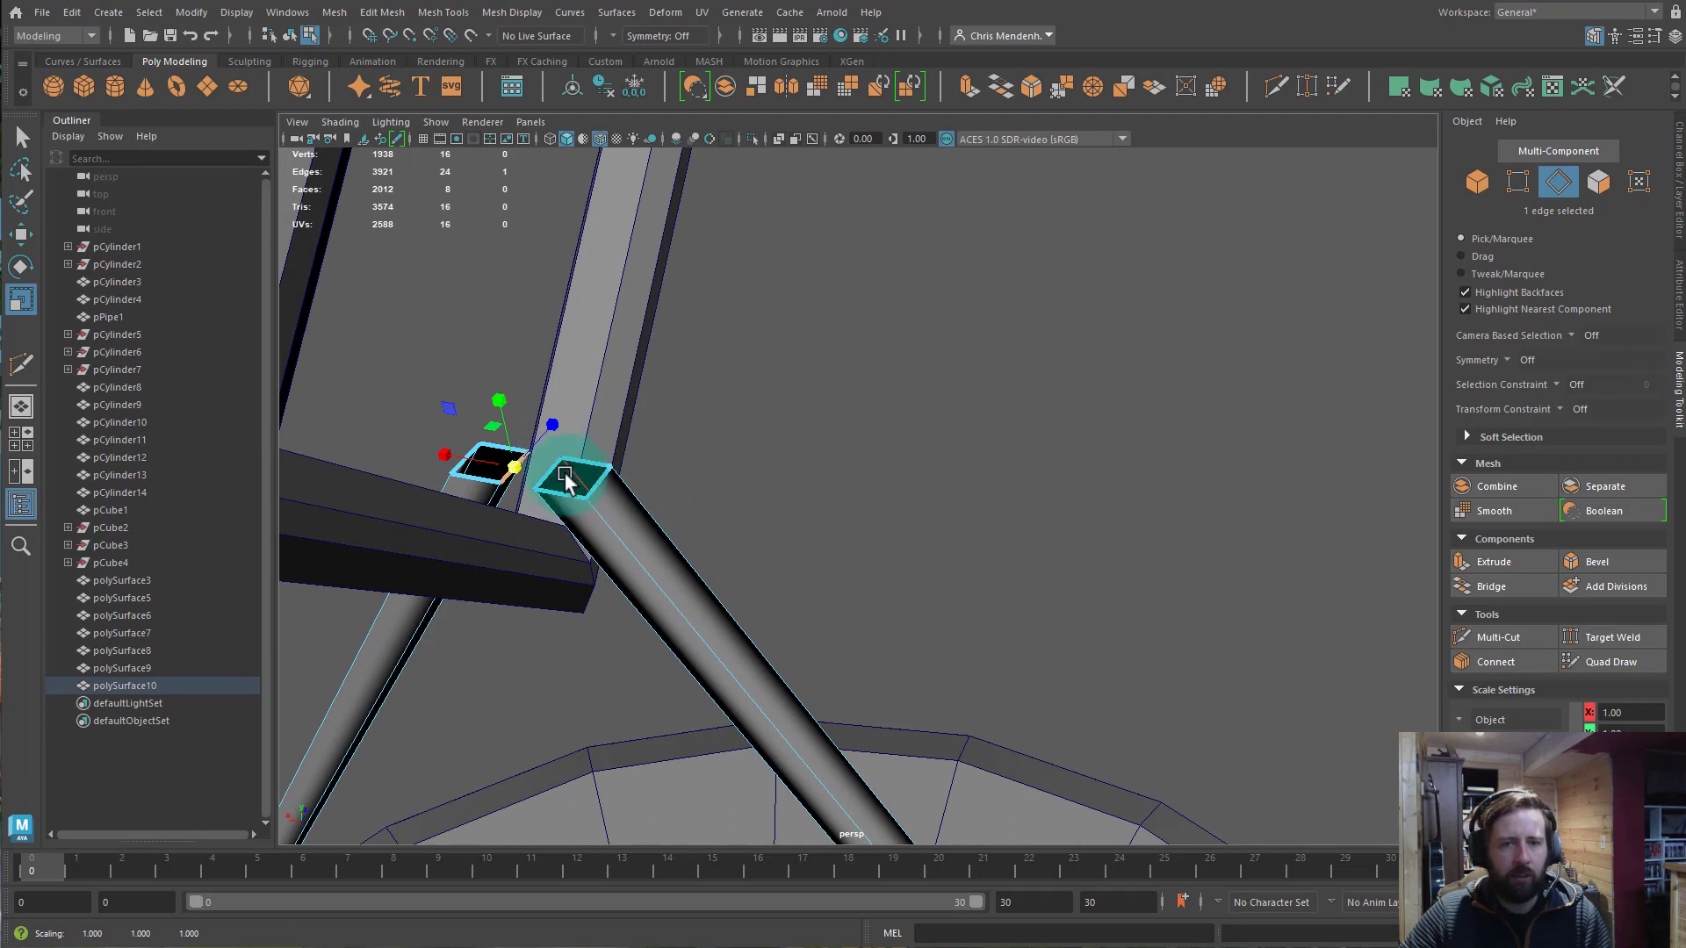
shift+click(556, 478)
key(w)
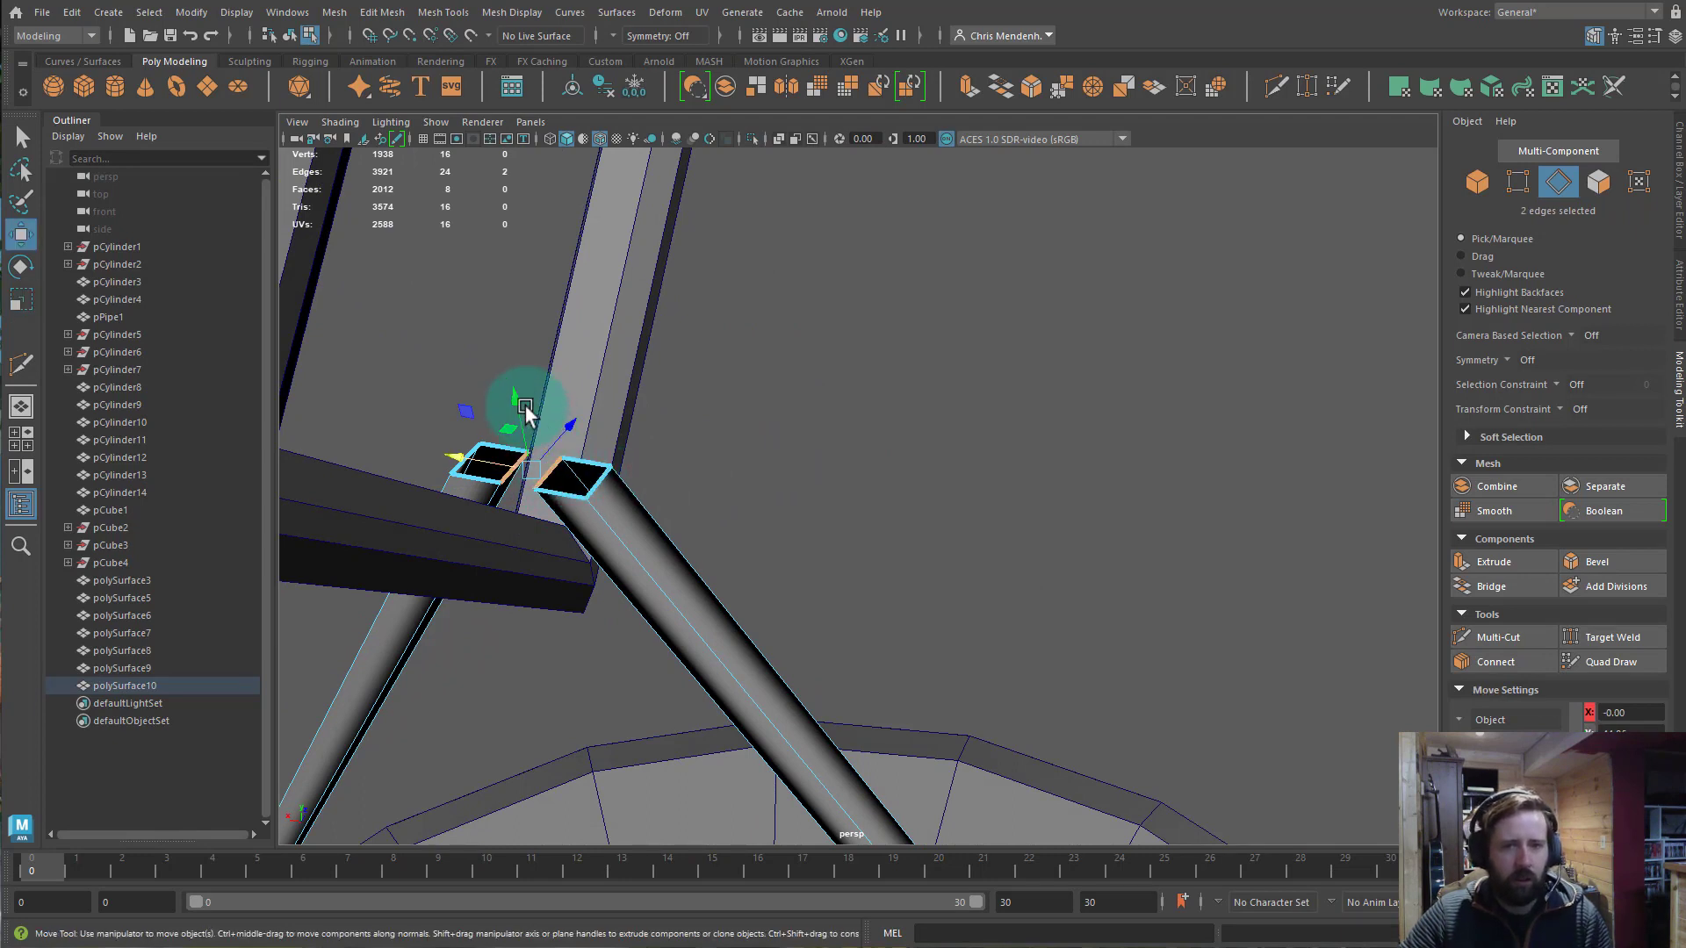
drag(525, 397, 529, 438)
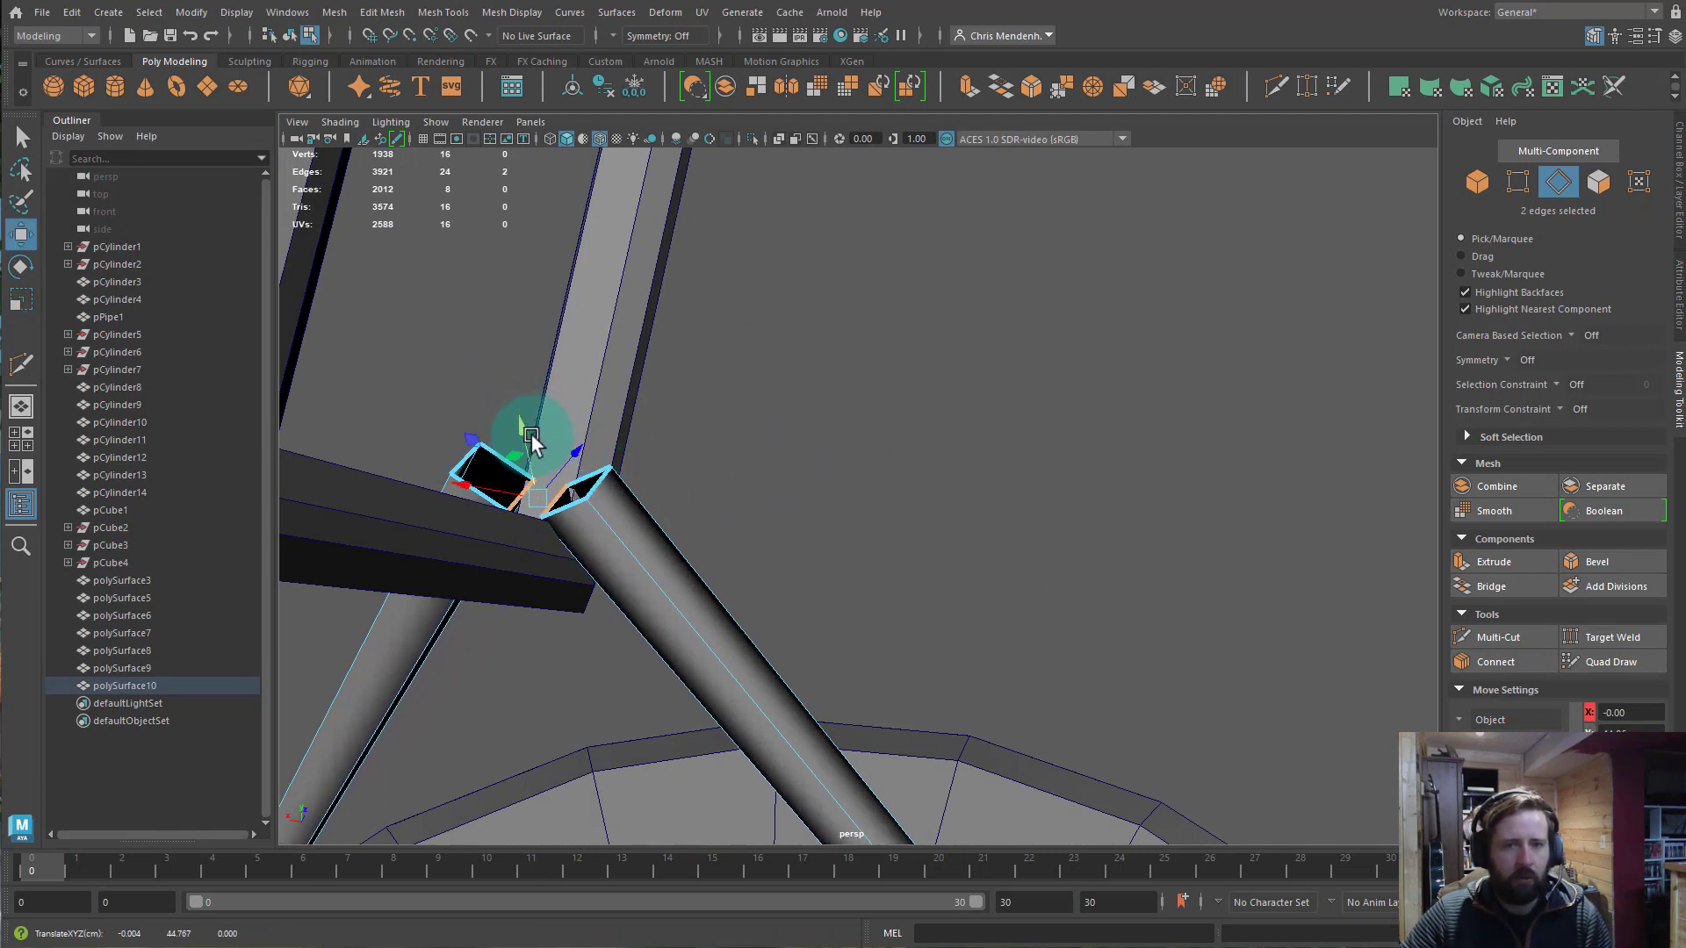
Lower the two outer edges of the open cord ends to about Y 44.82 and undo the accidental sideways nudge.
click(594, 480)
shift+click(466, 463)
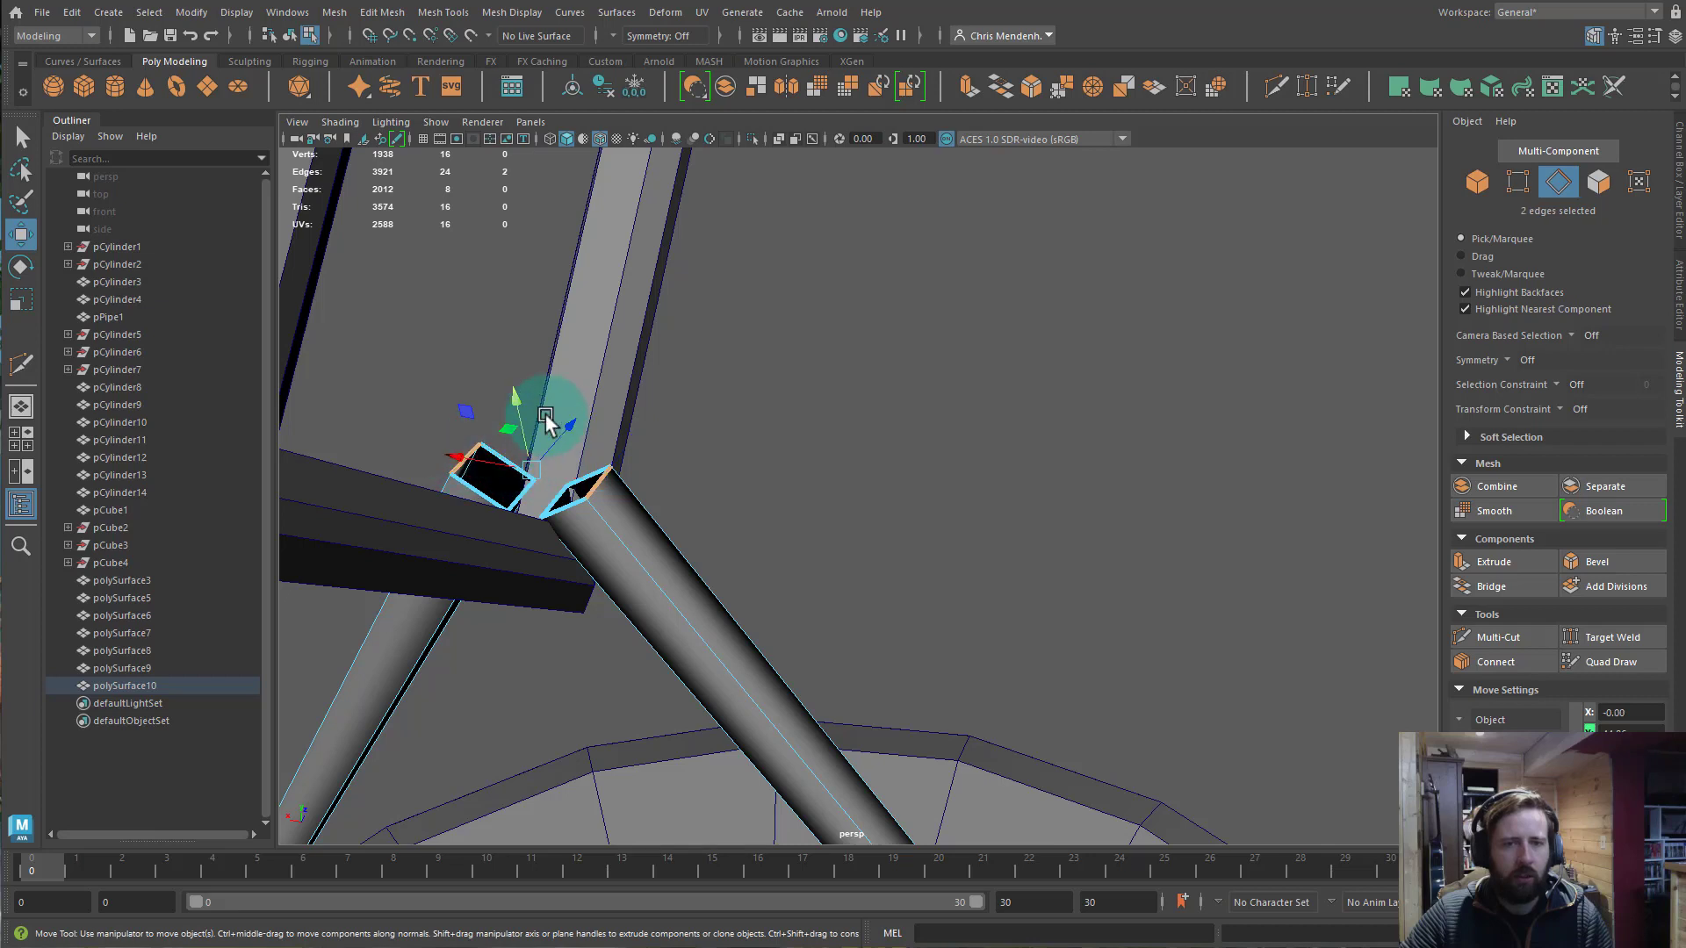
drag(526, 407, 516, 415)
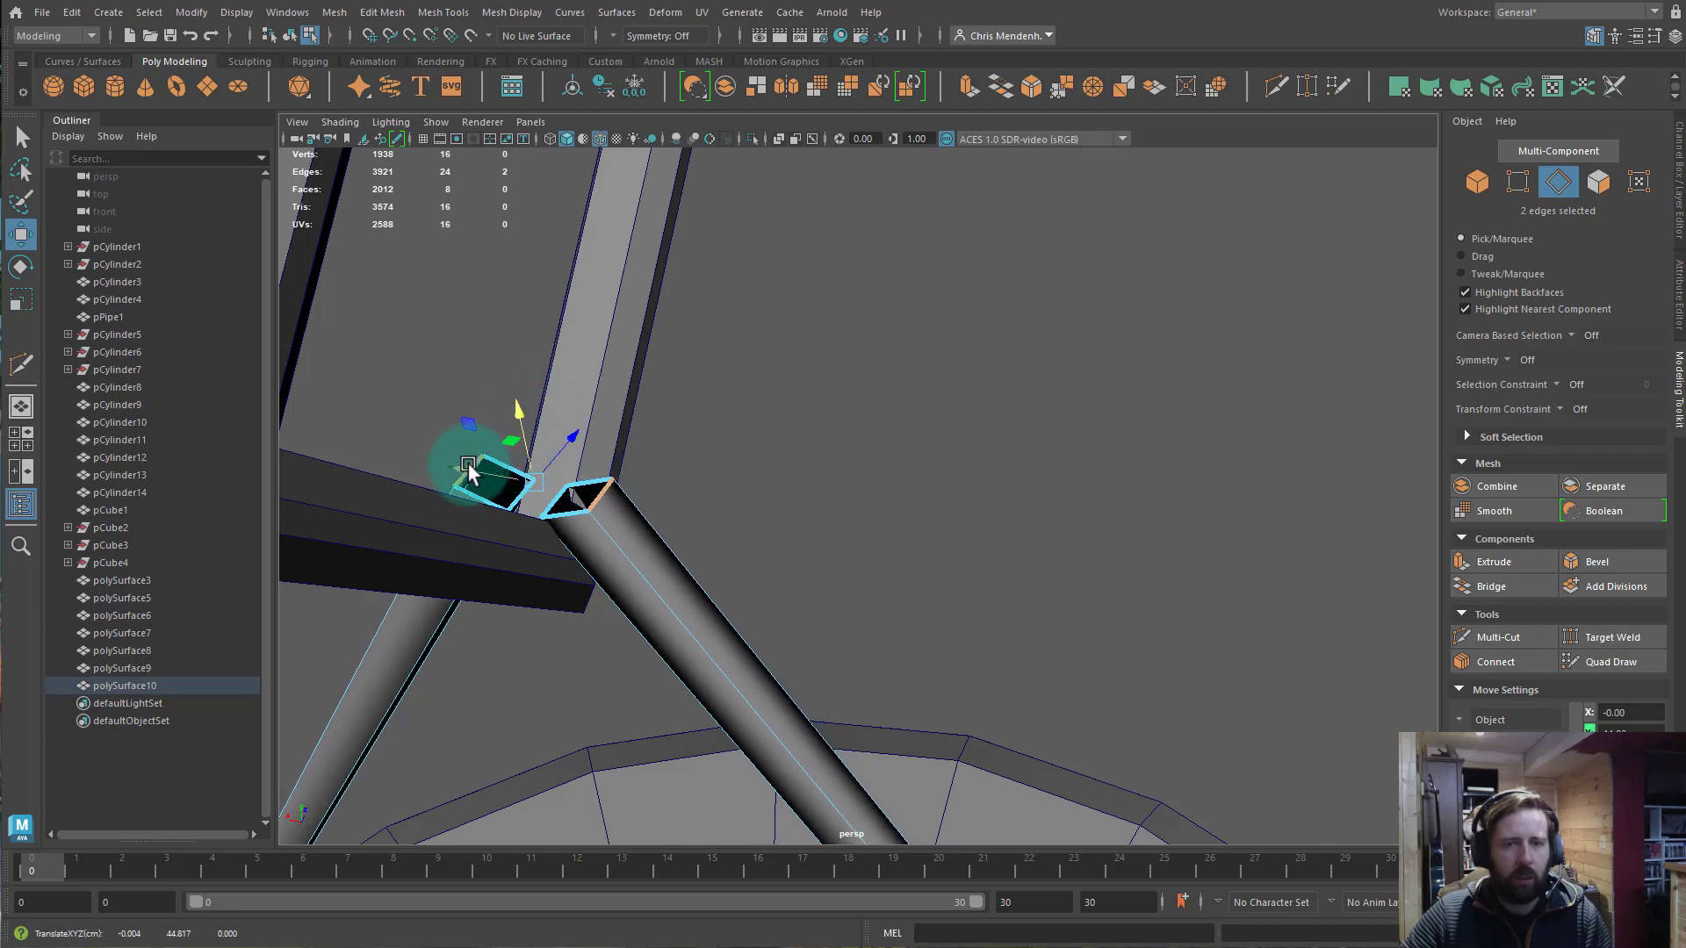
mouse_move(465, 469)
mouse_down()
mouse_move(482, 470)
mouse_move(466, 467)
mouse_up()
key(ctrl+z)
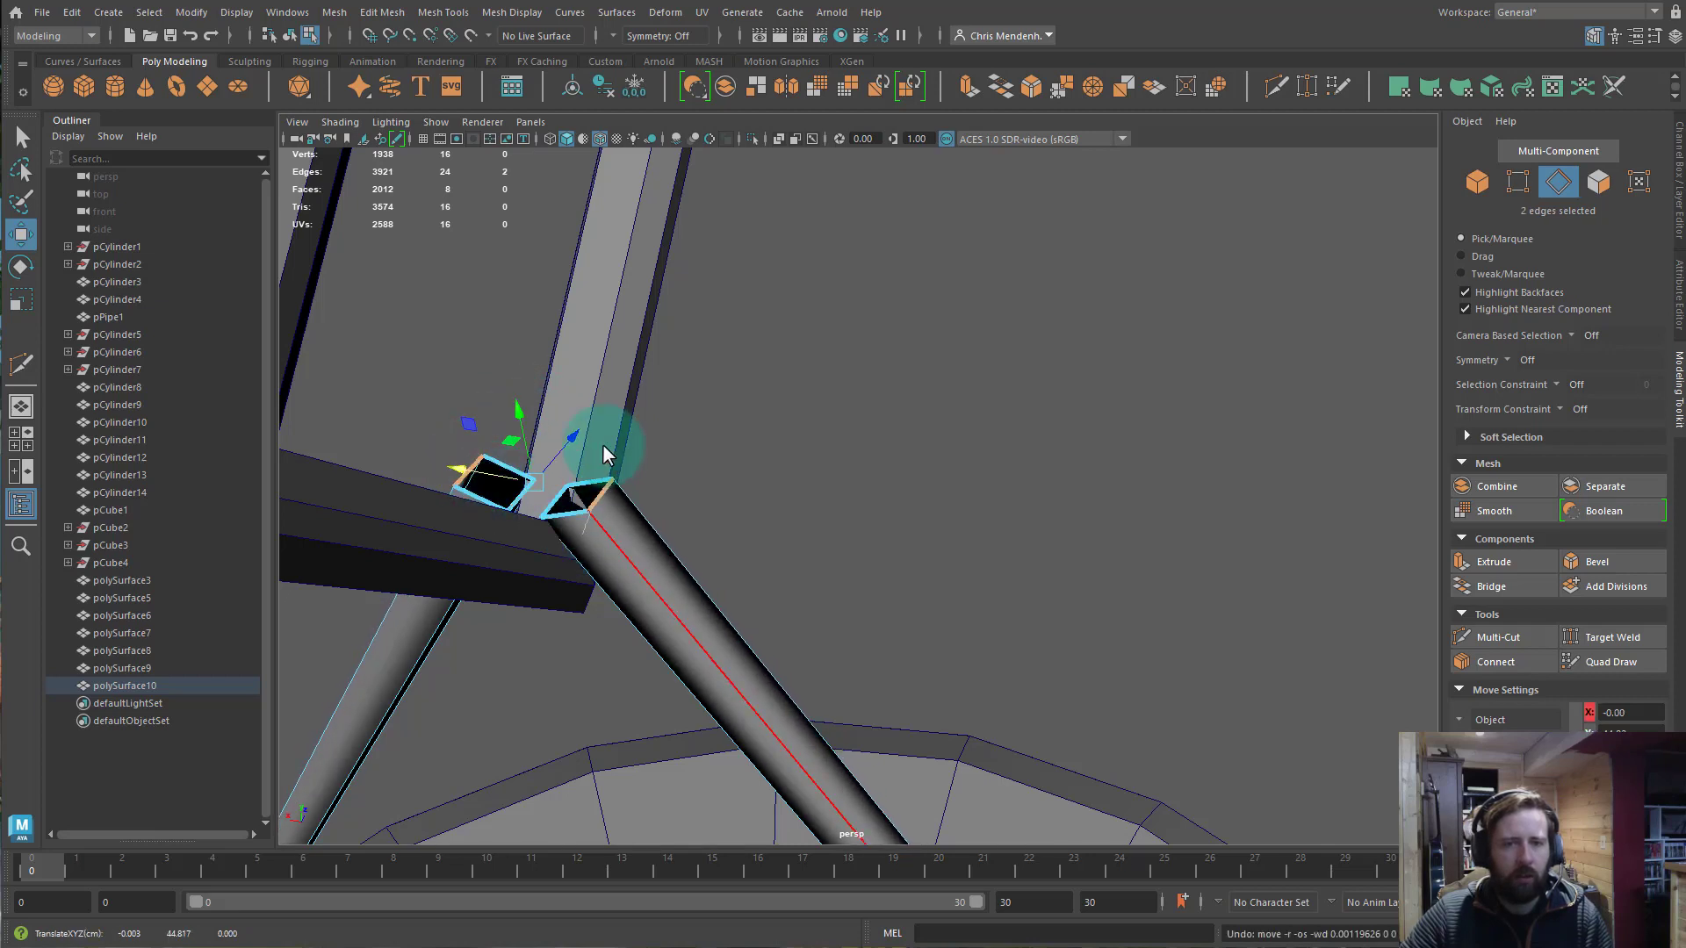
Select the border edge loops of both open cord ends and bridge them together.
click(598, 496)
shift+click(472, 475)
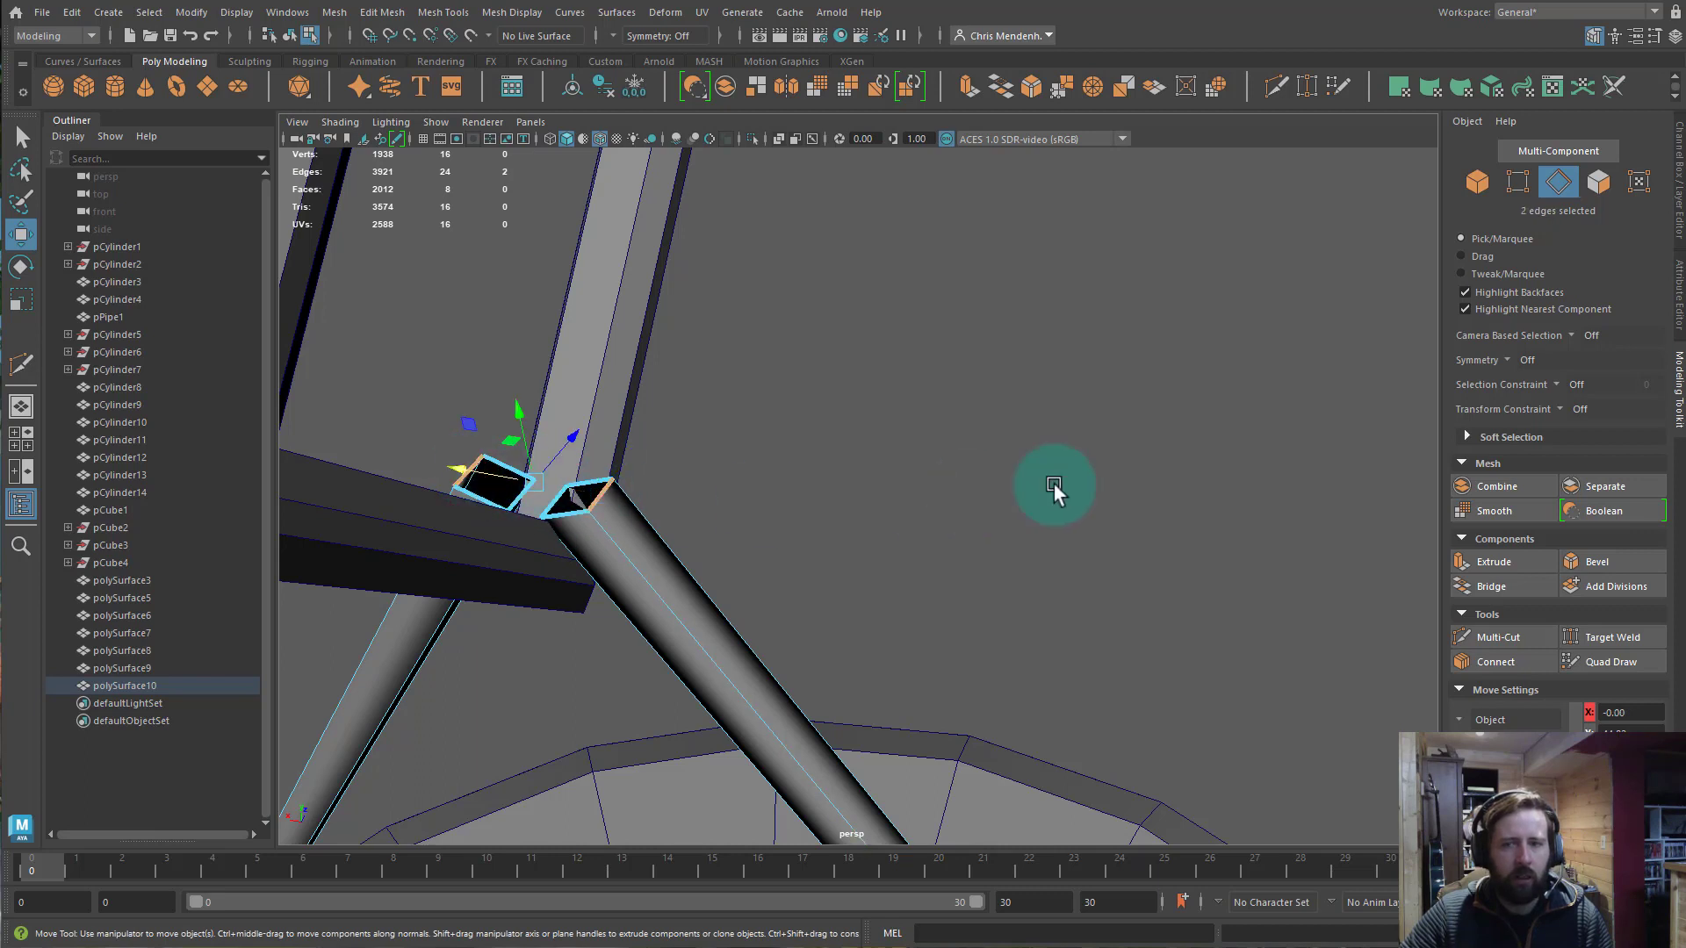
shift+double_click(604, 498)
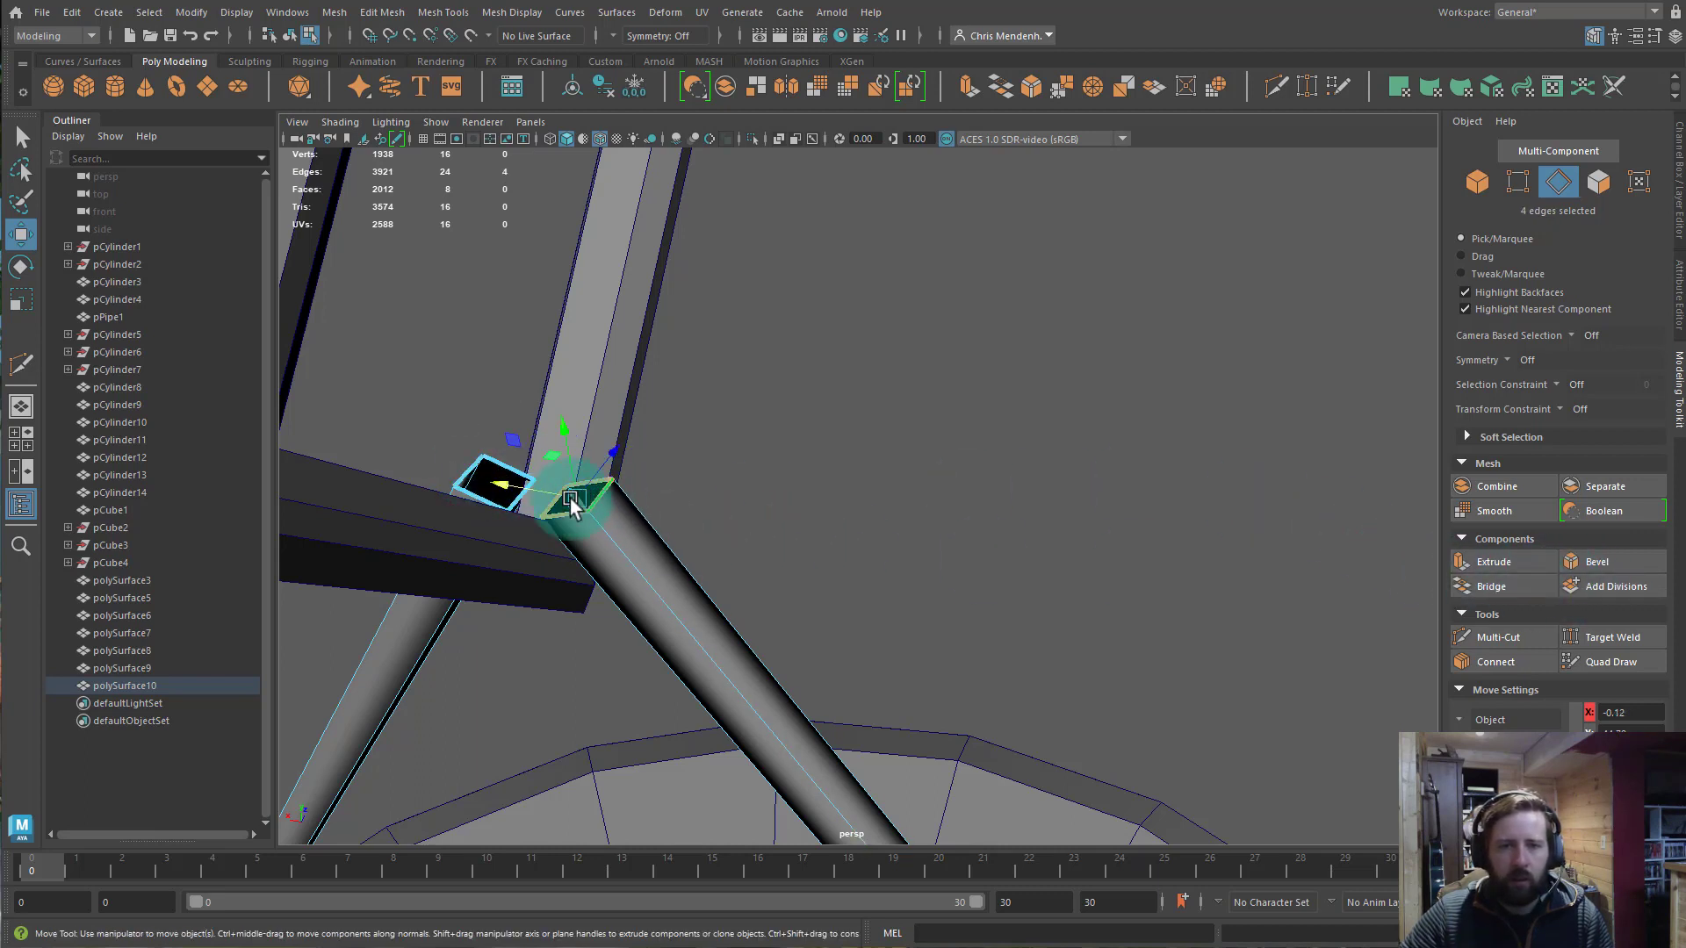
shift+double_click(475, 495)
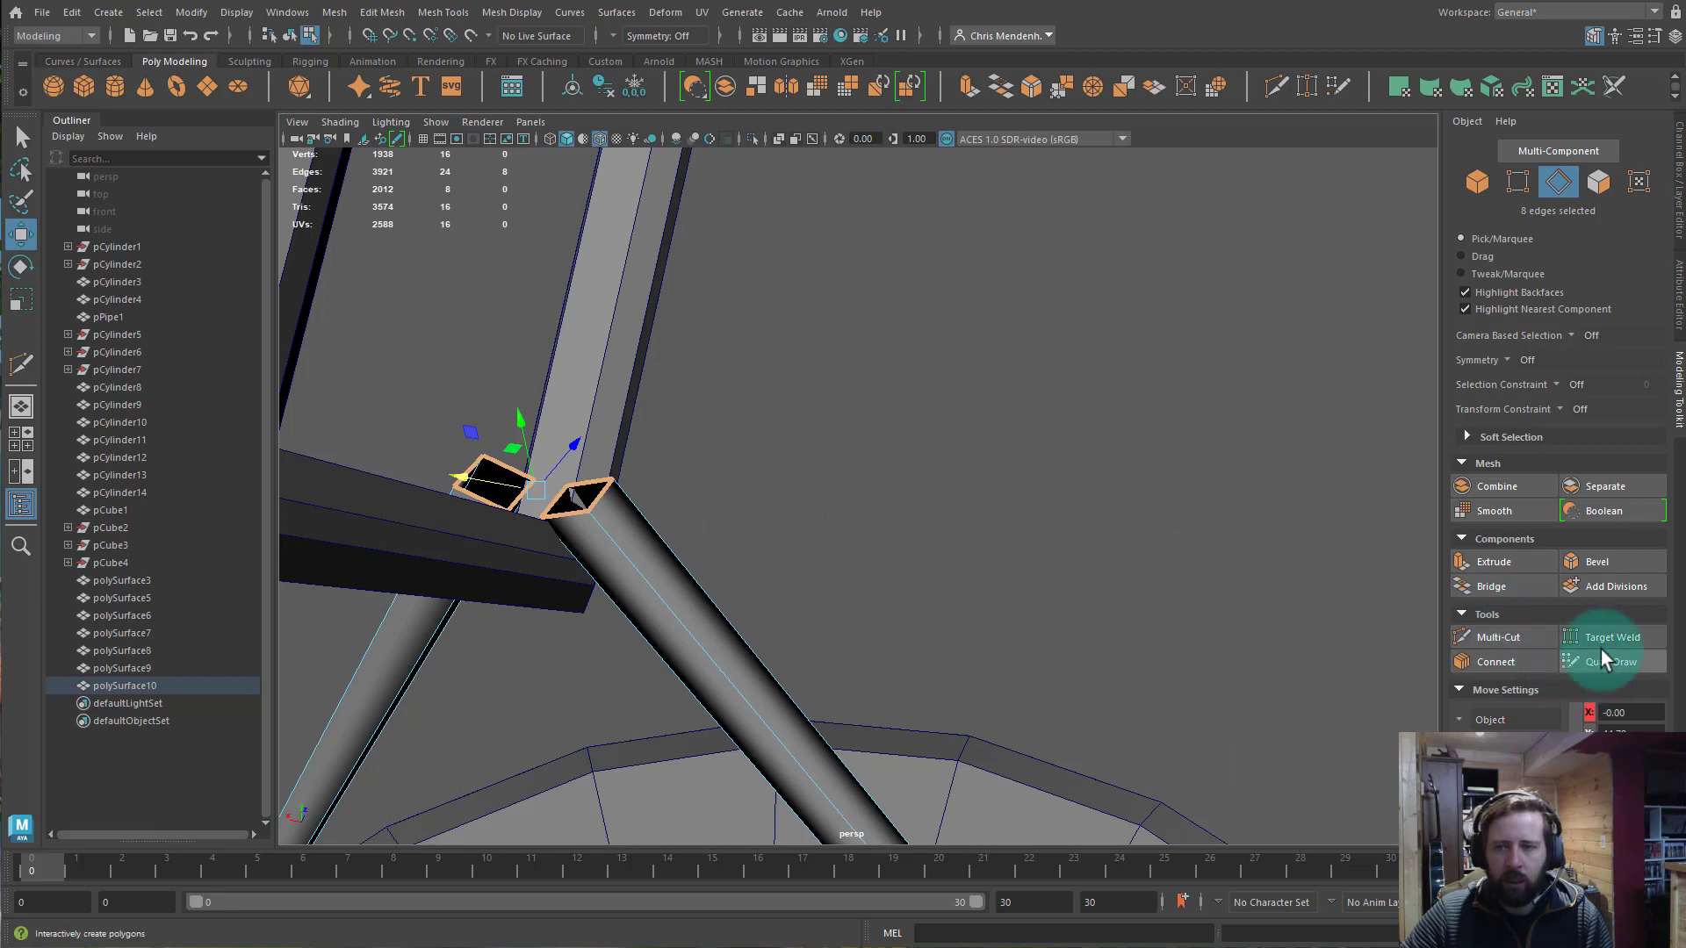
click(1491, 587)
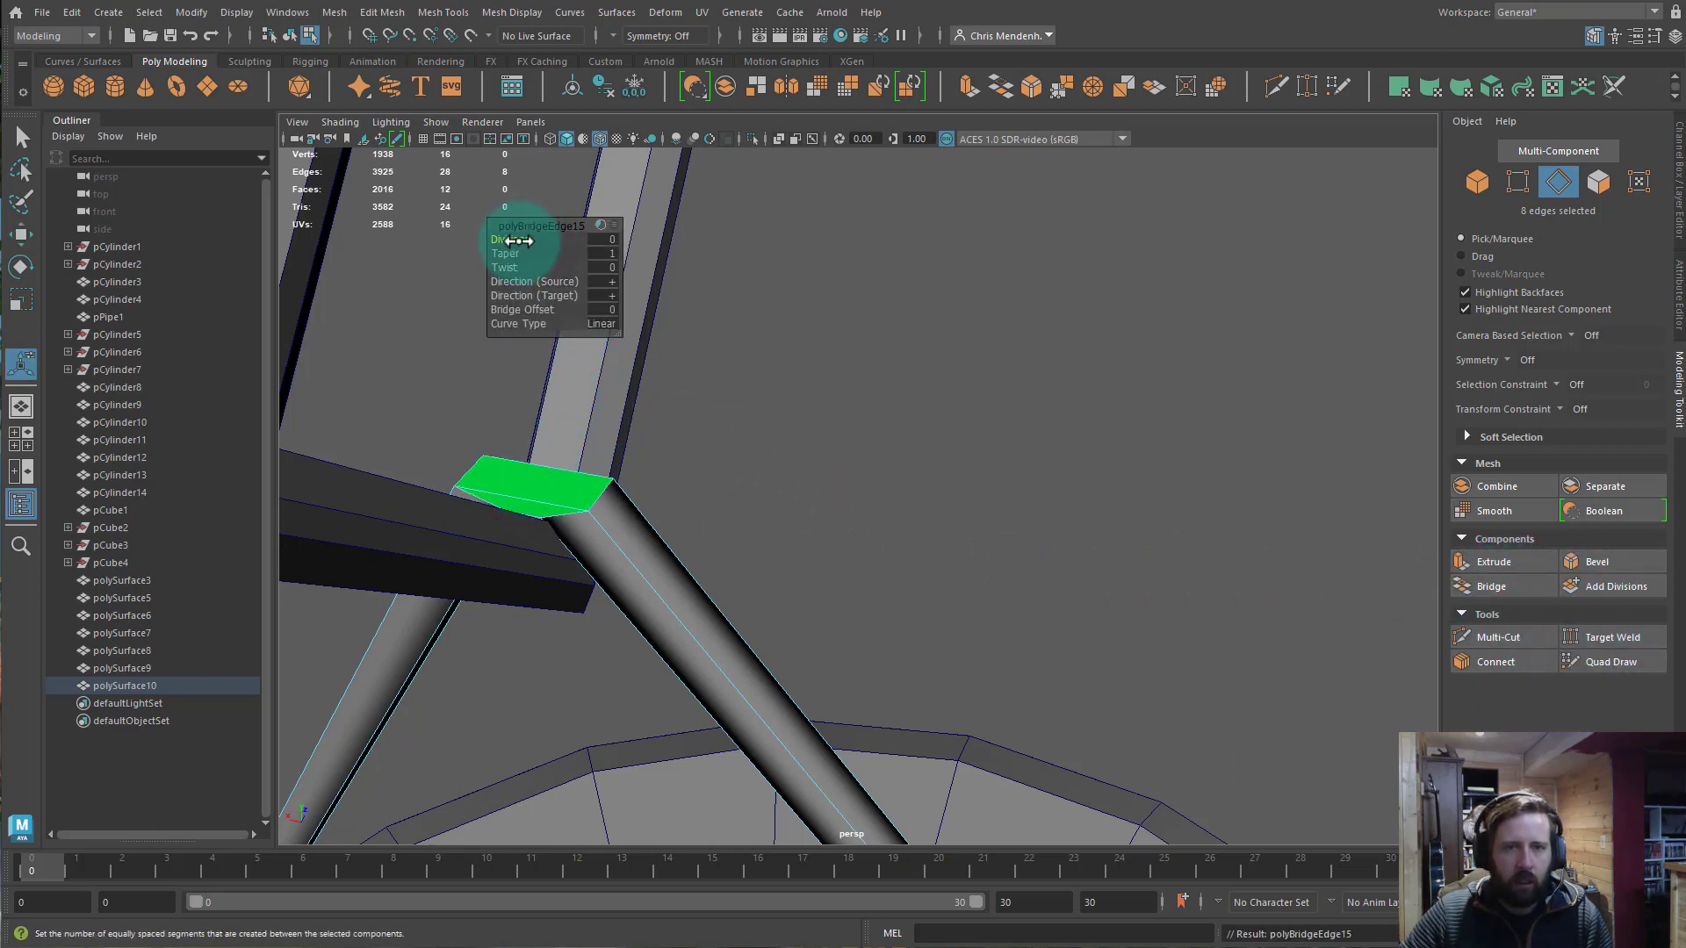
Try the bridge with 2 divisions and the Blend curve type, and undo those settings.
drag(532, 235, 650, 240)
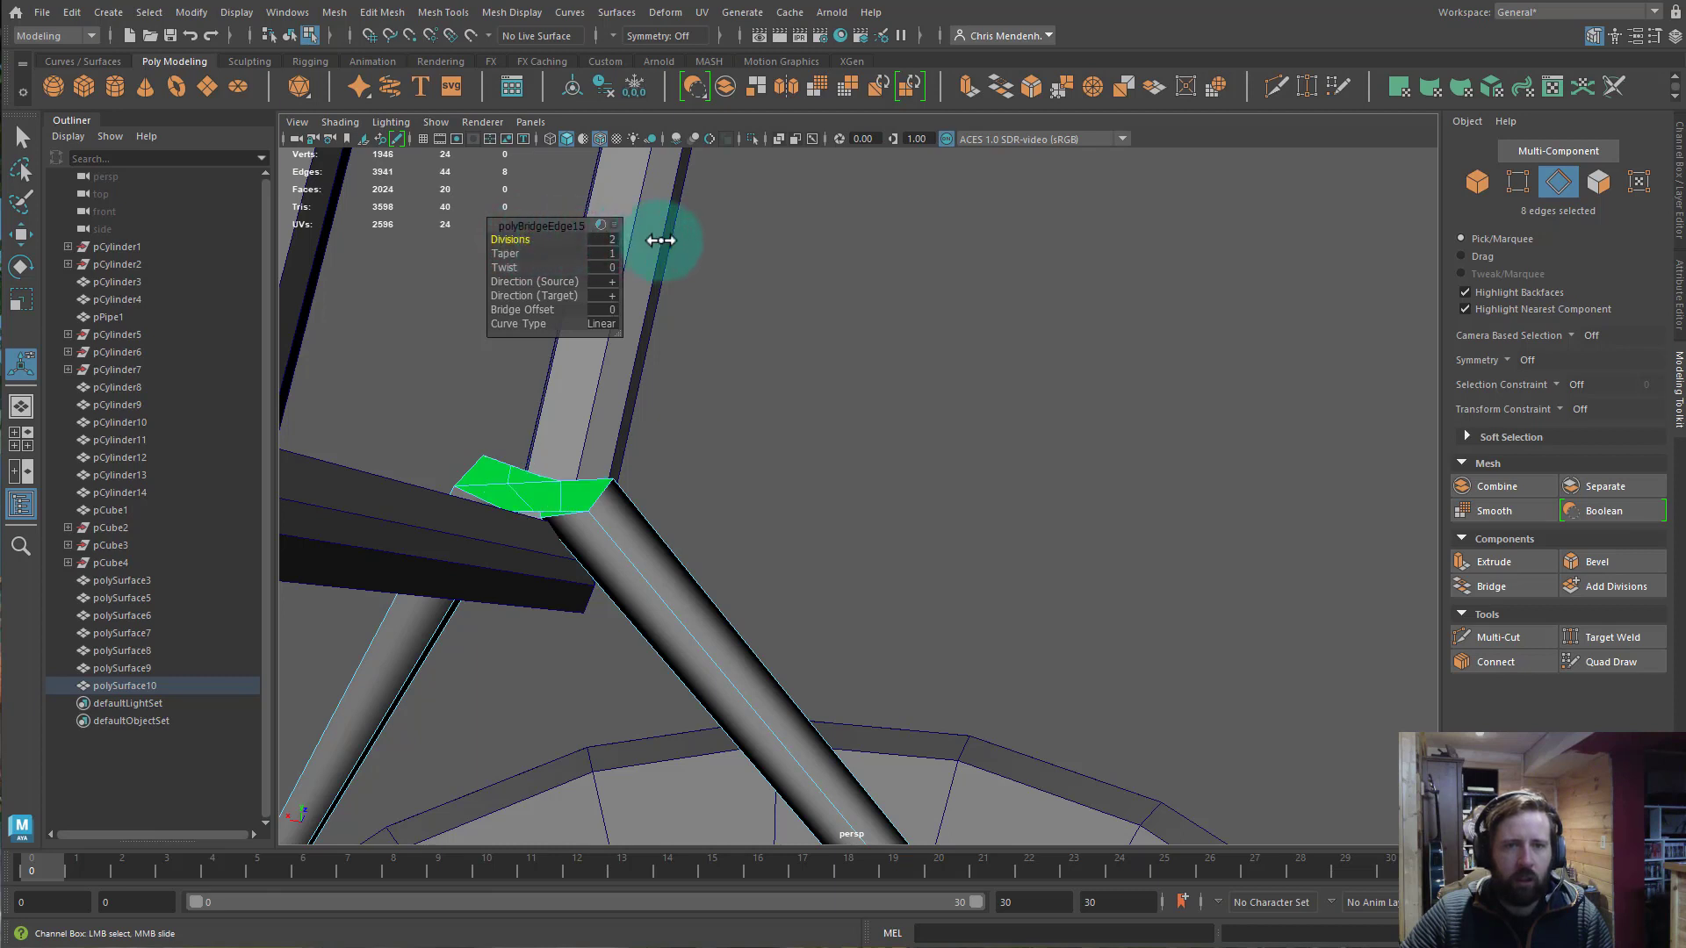
drag(544, 318, 1147, 376)
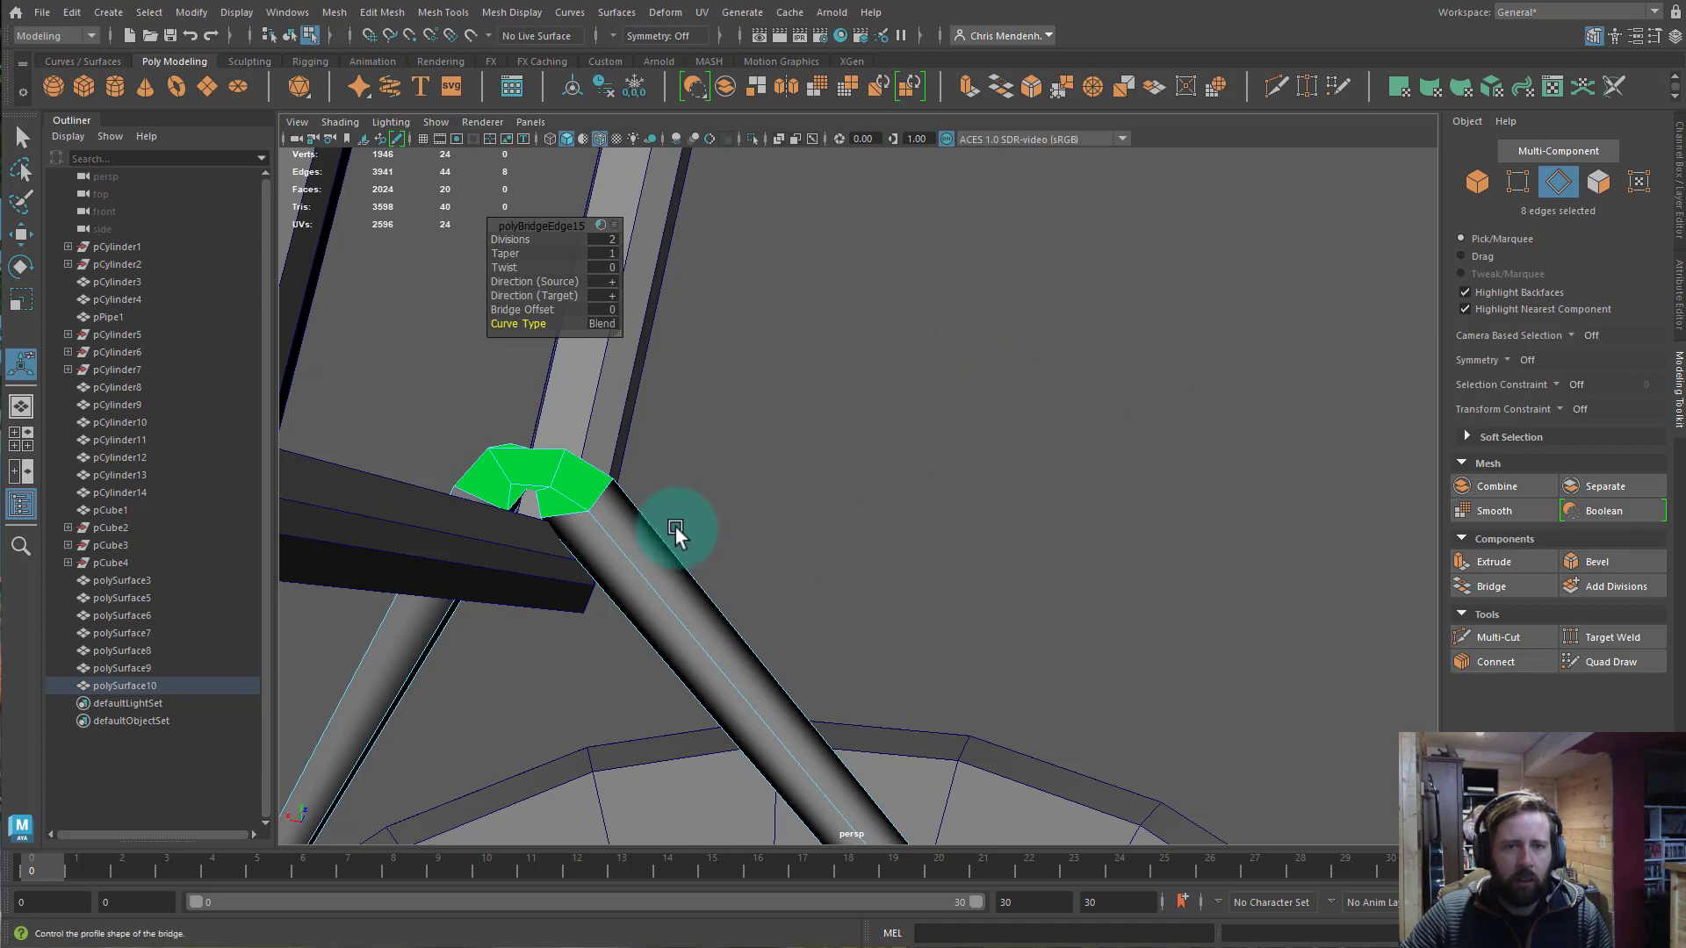
alt+drag(677, 535, 825, 513)
alt+right_drag(825, 514, 942, 530)
alt+middle_drag(993, 520, 828, 542)
alt+drag(824, 540, 835, 535)
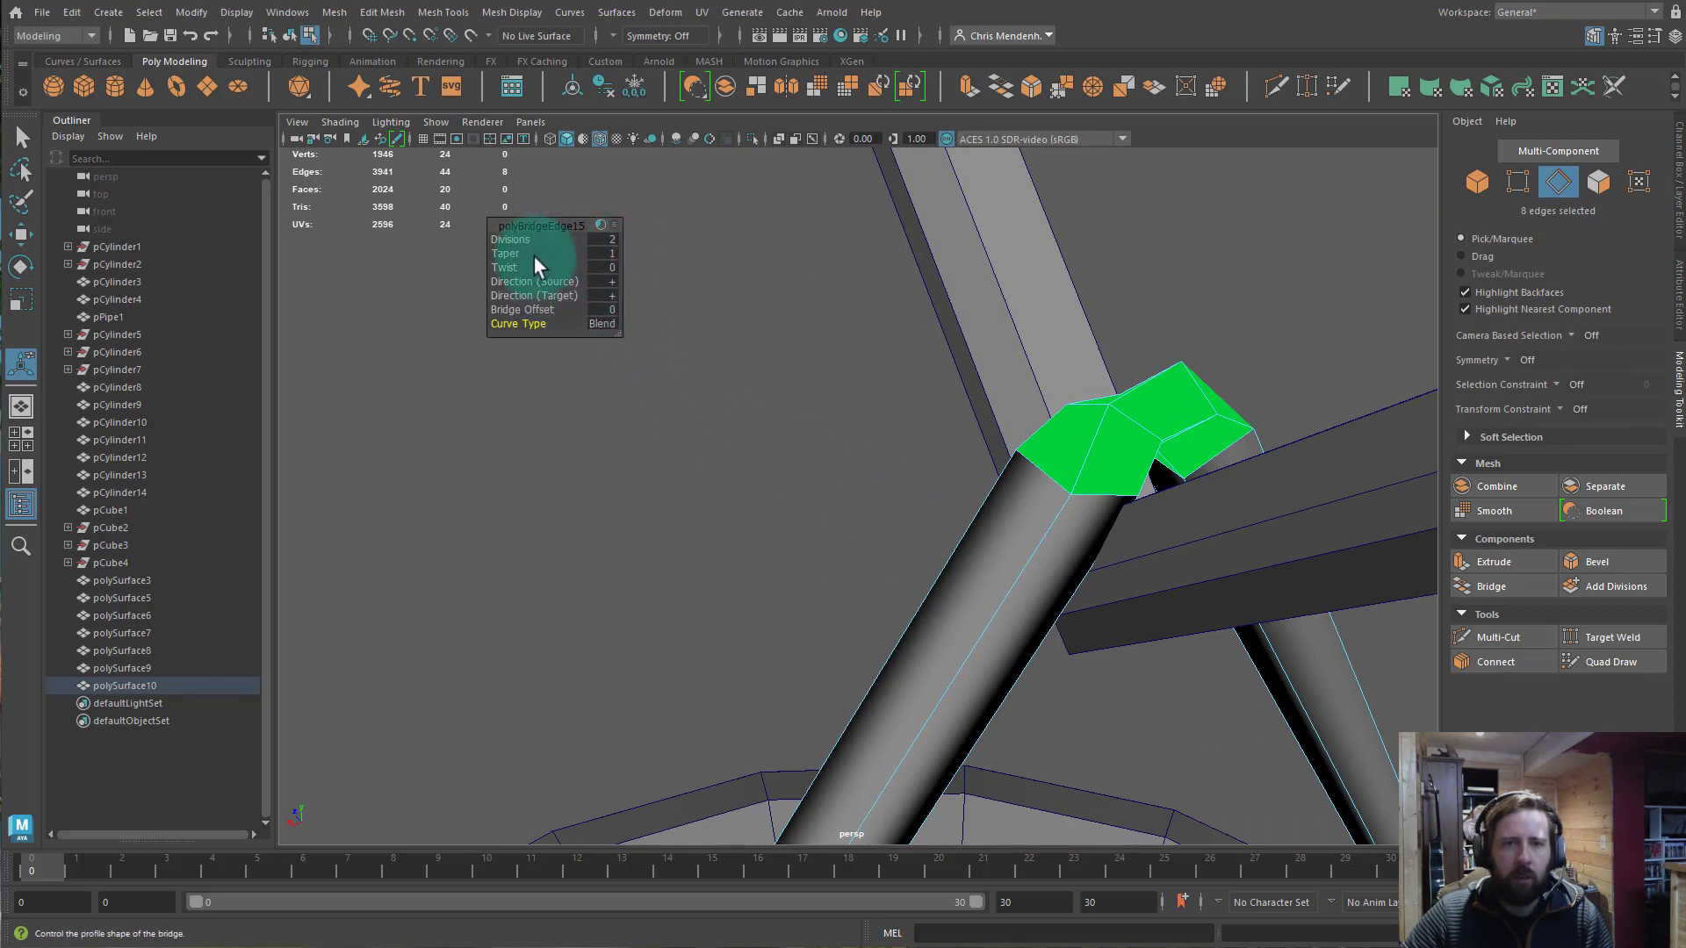
key(ctrl+z)
key(ctrl+z)
alt+drag(1212, 500, 1057, 492)
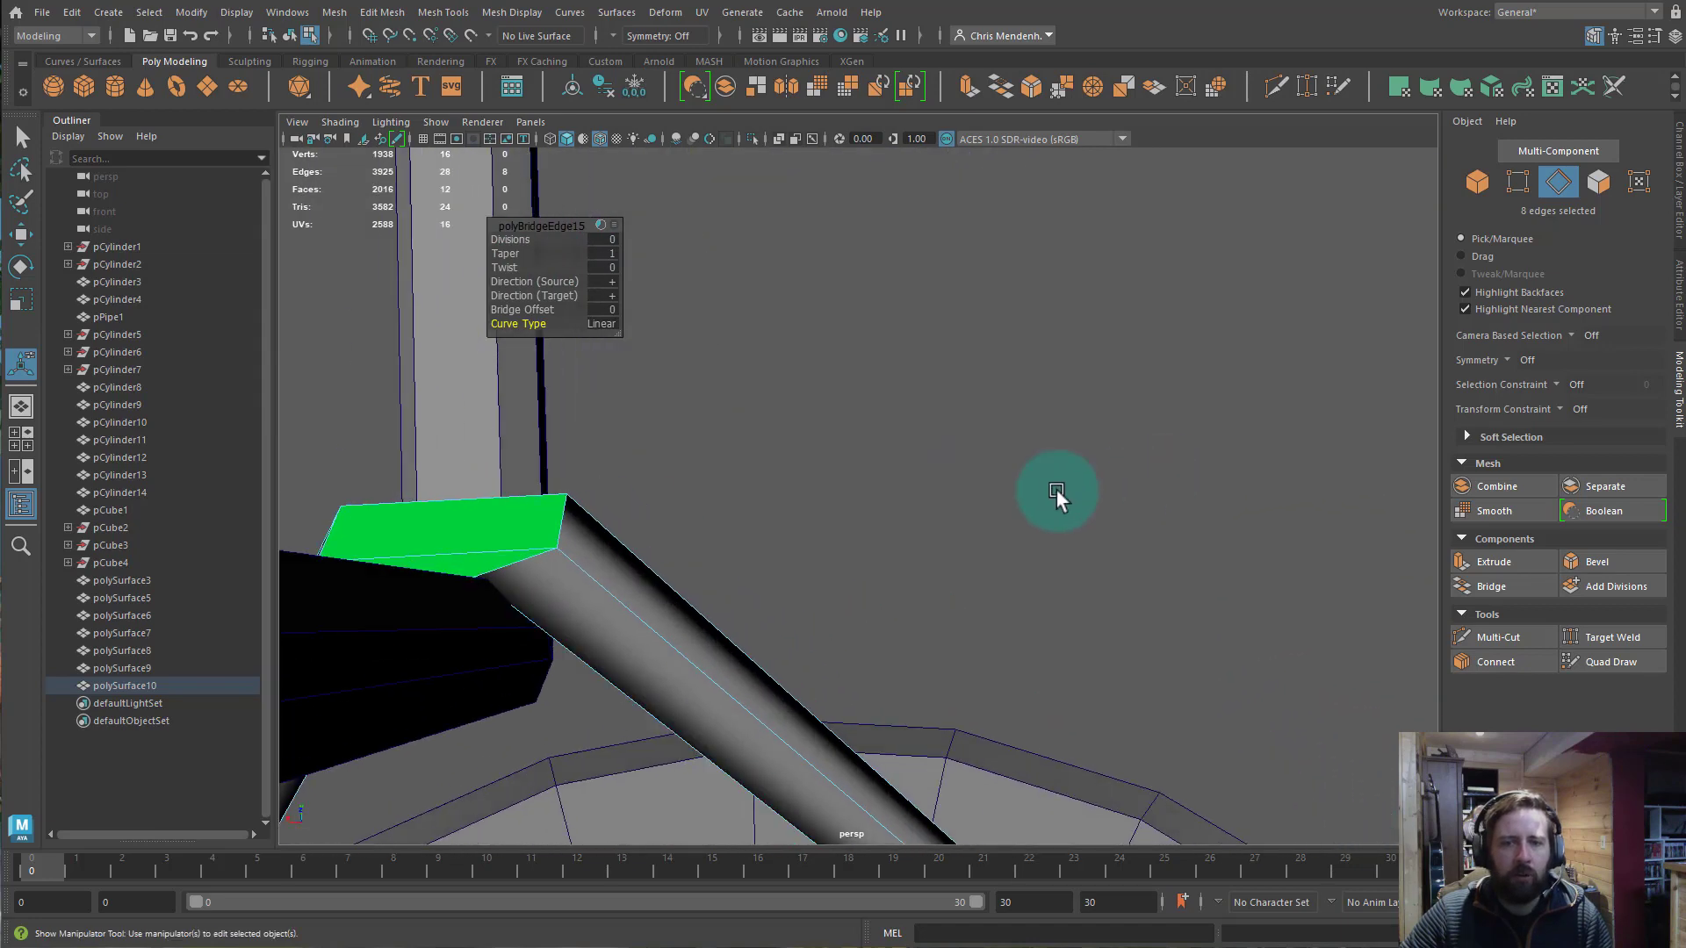
Return to object mode and assign the existing default material (initialShadingGroup) to the joined cord mesh.
right_drag(507, 586, 637, 503)
key(q)
alt+middle_drag(645, 603, 677, 509)
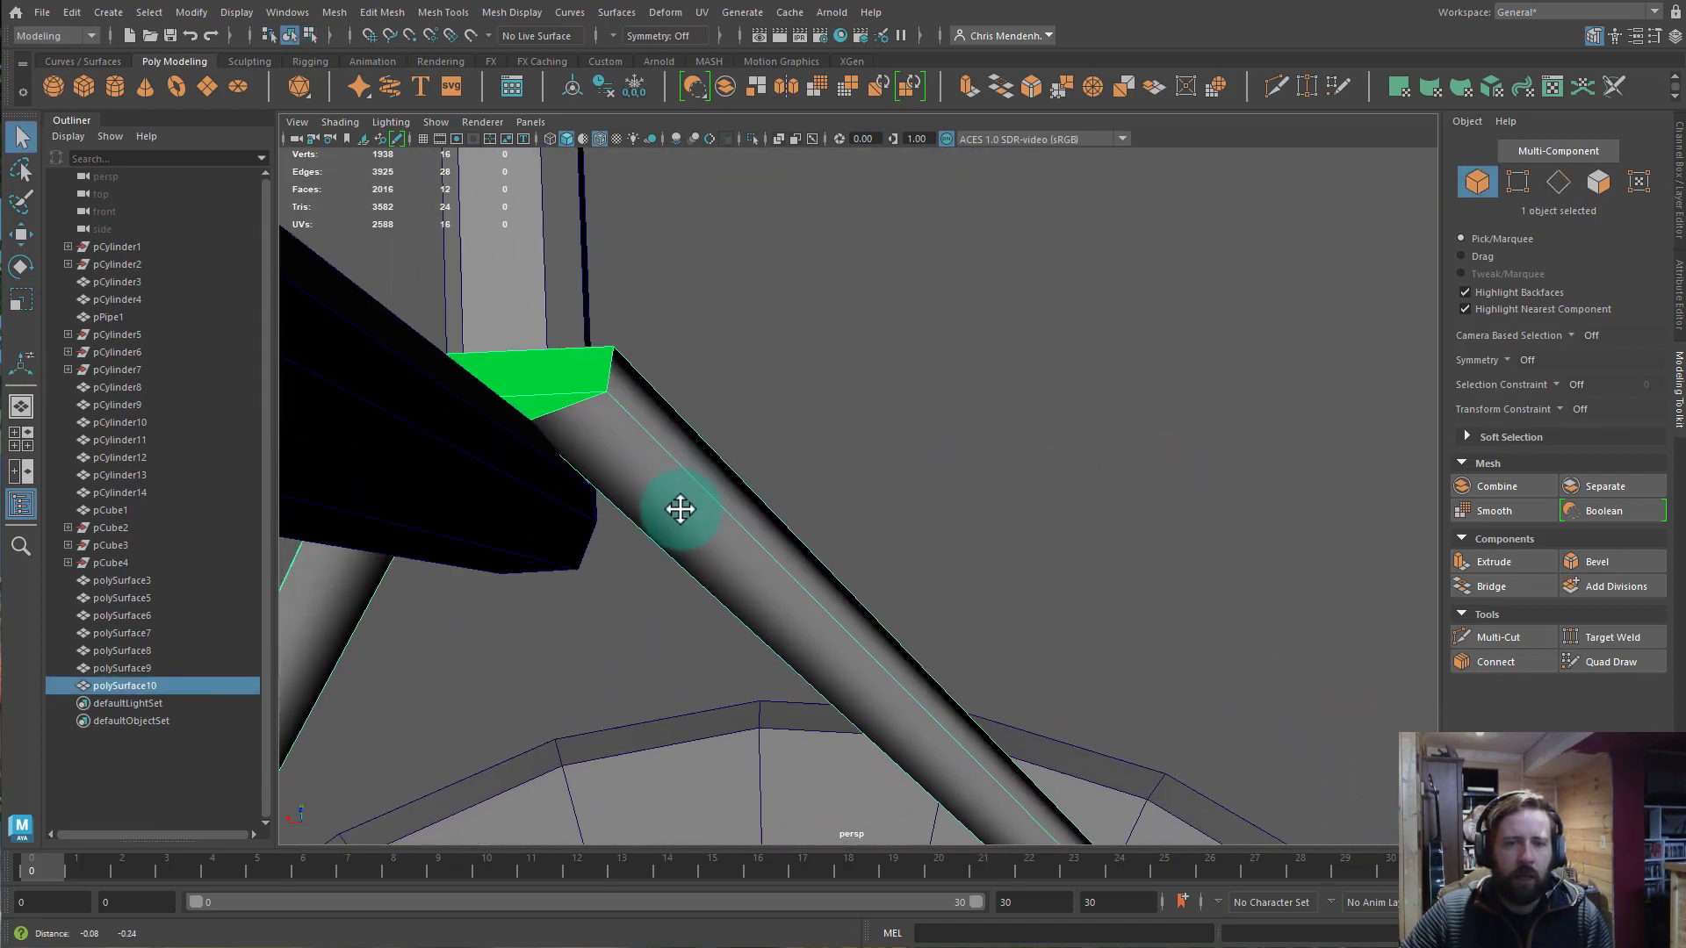
scroll(700, 497, down, 8)
alt+middle_drag(832, 481, 802, 378)
right_drag(802, 376, 821, 630)
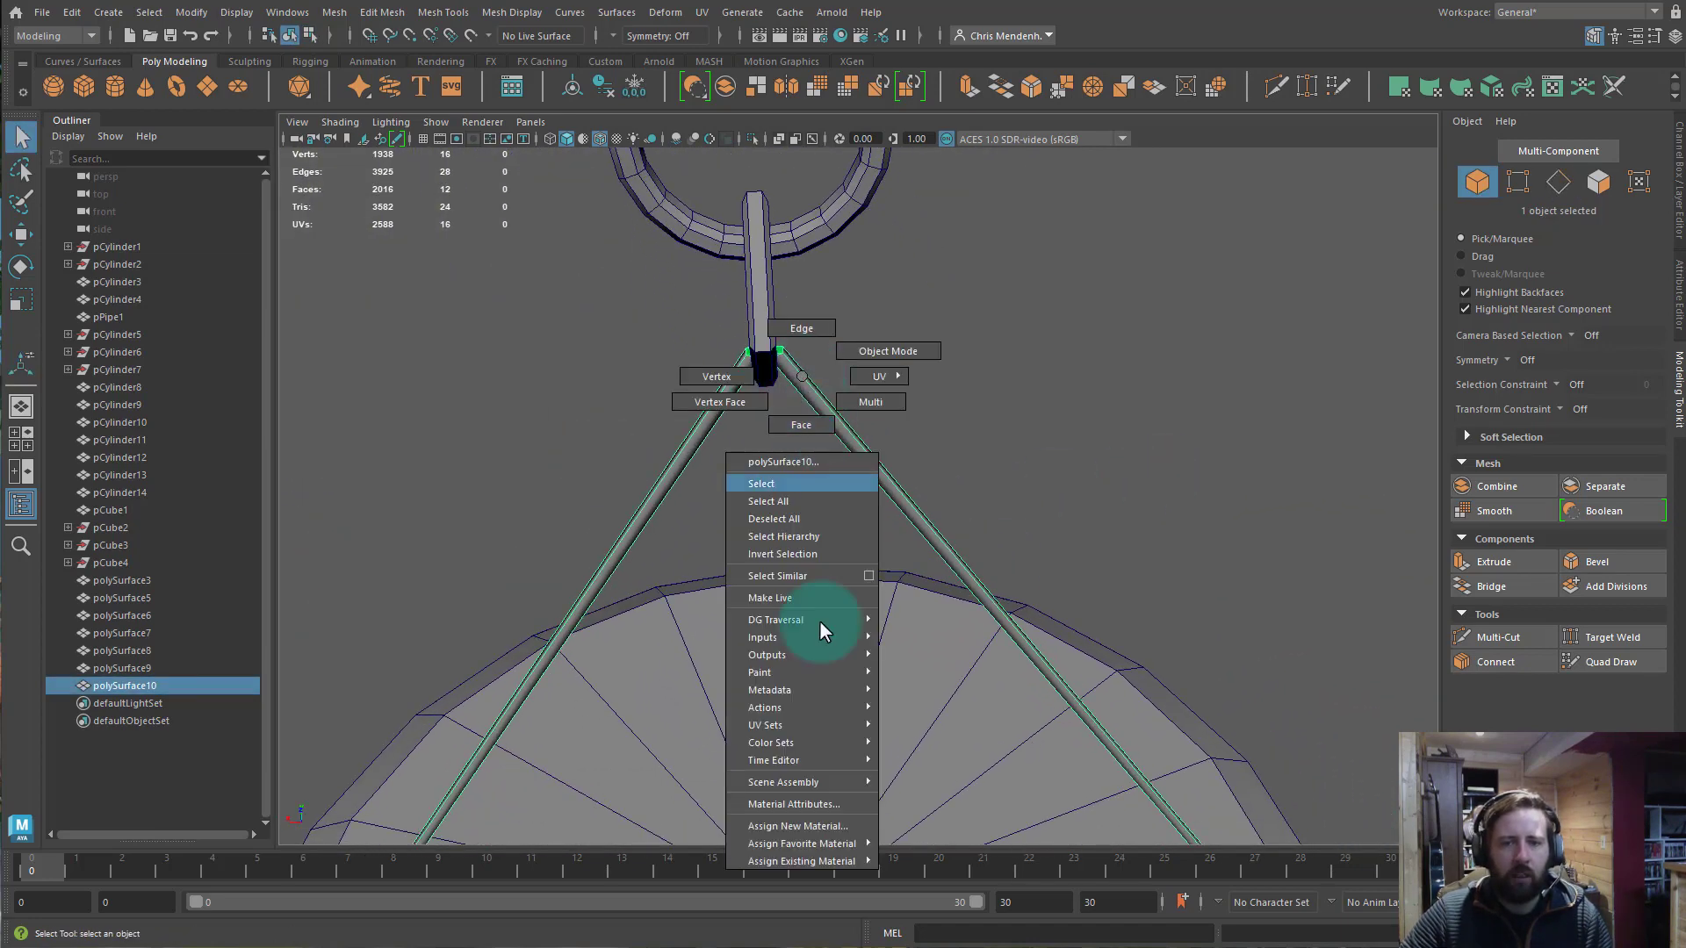
right_drag(824, 844, 925, 862)
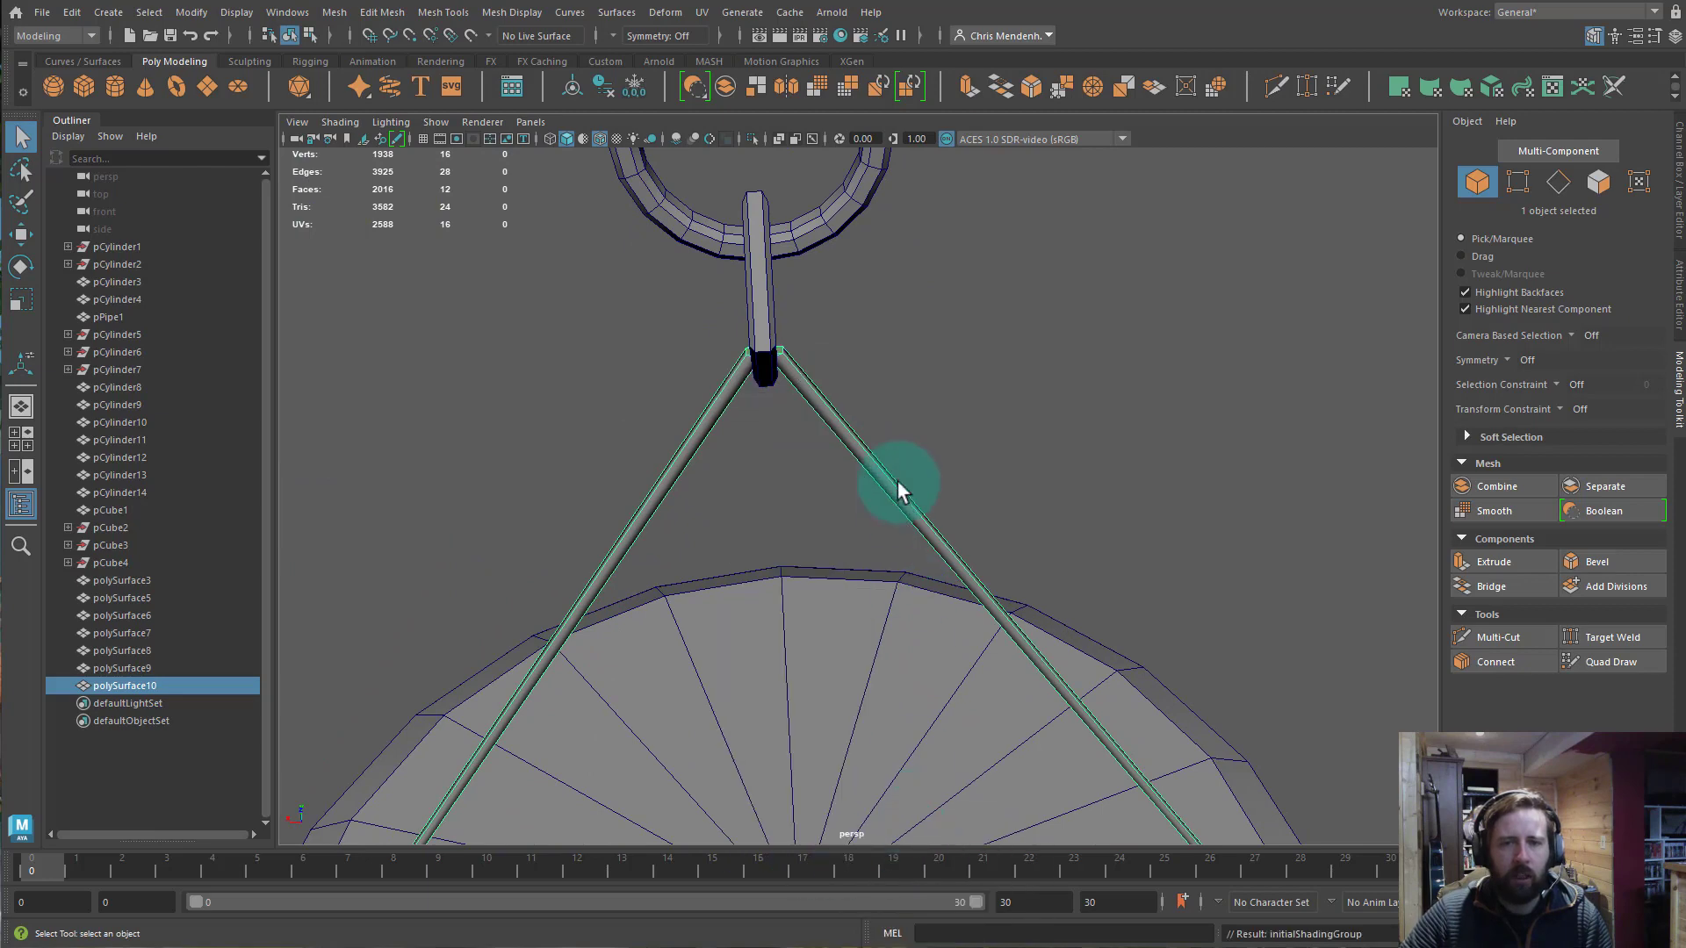
Insert an edge loop with Multi-Cut across the middle of the bridge between the two cords.
alt+drag(899, 489, 696, 427)
alt+right_drag(696, 428, 779, 414)
scroll(571, 316, up, 3)
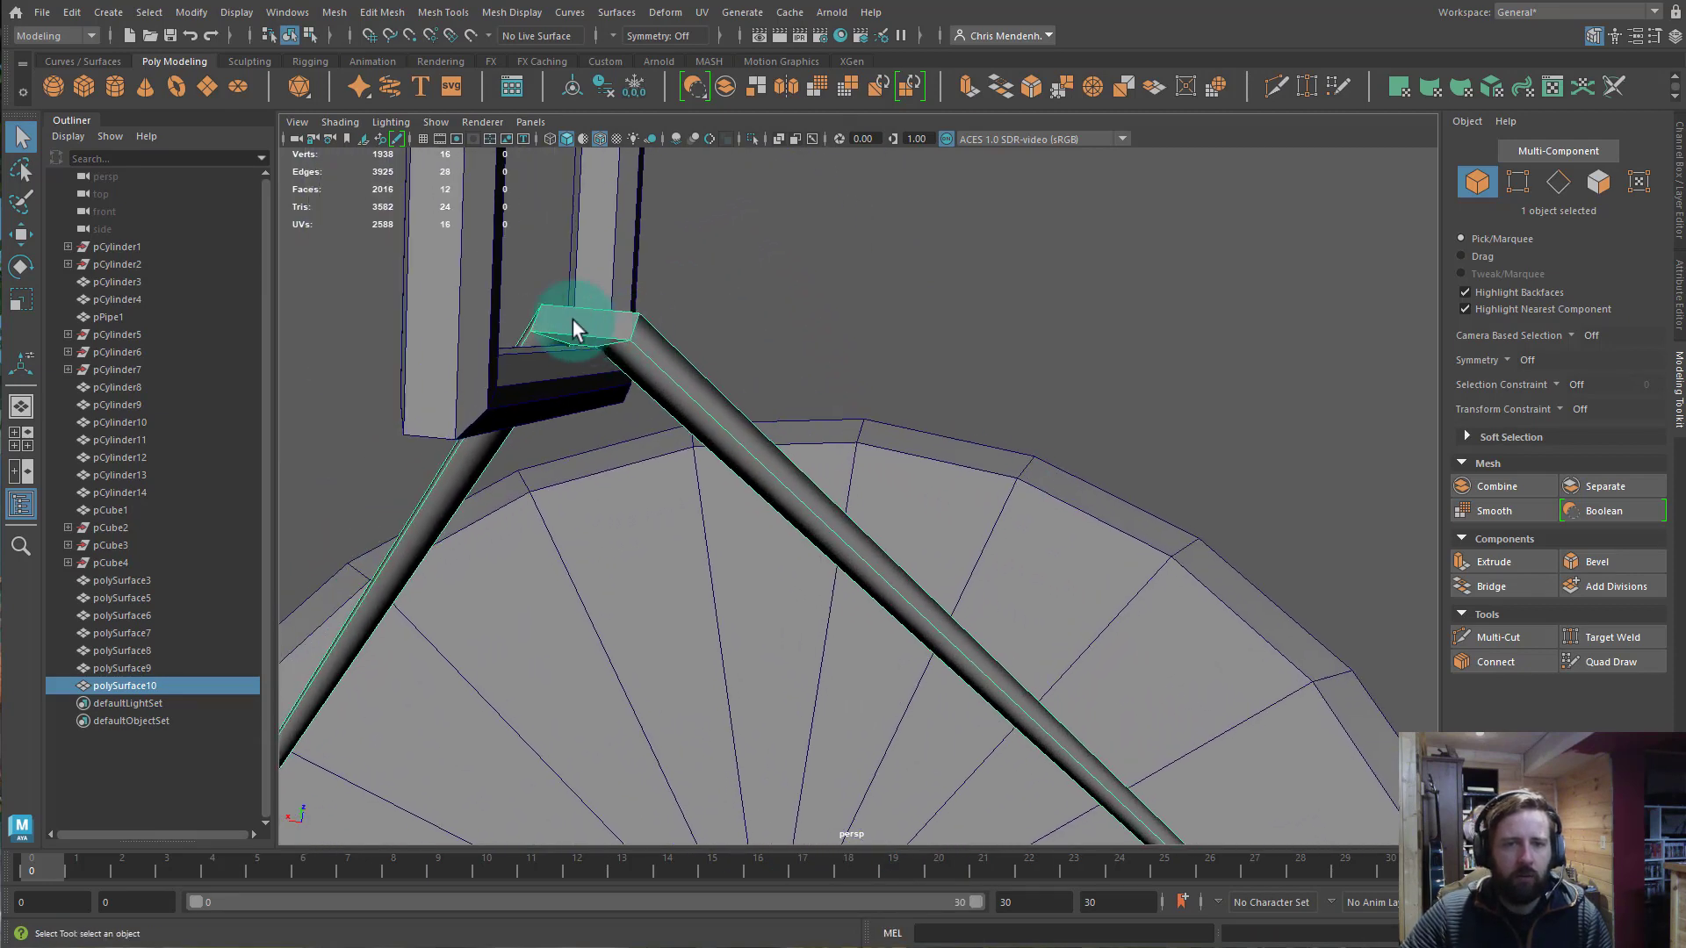
key(ctrl+shift+x)
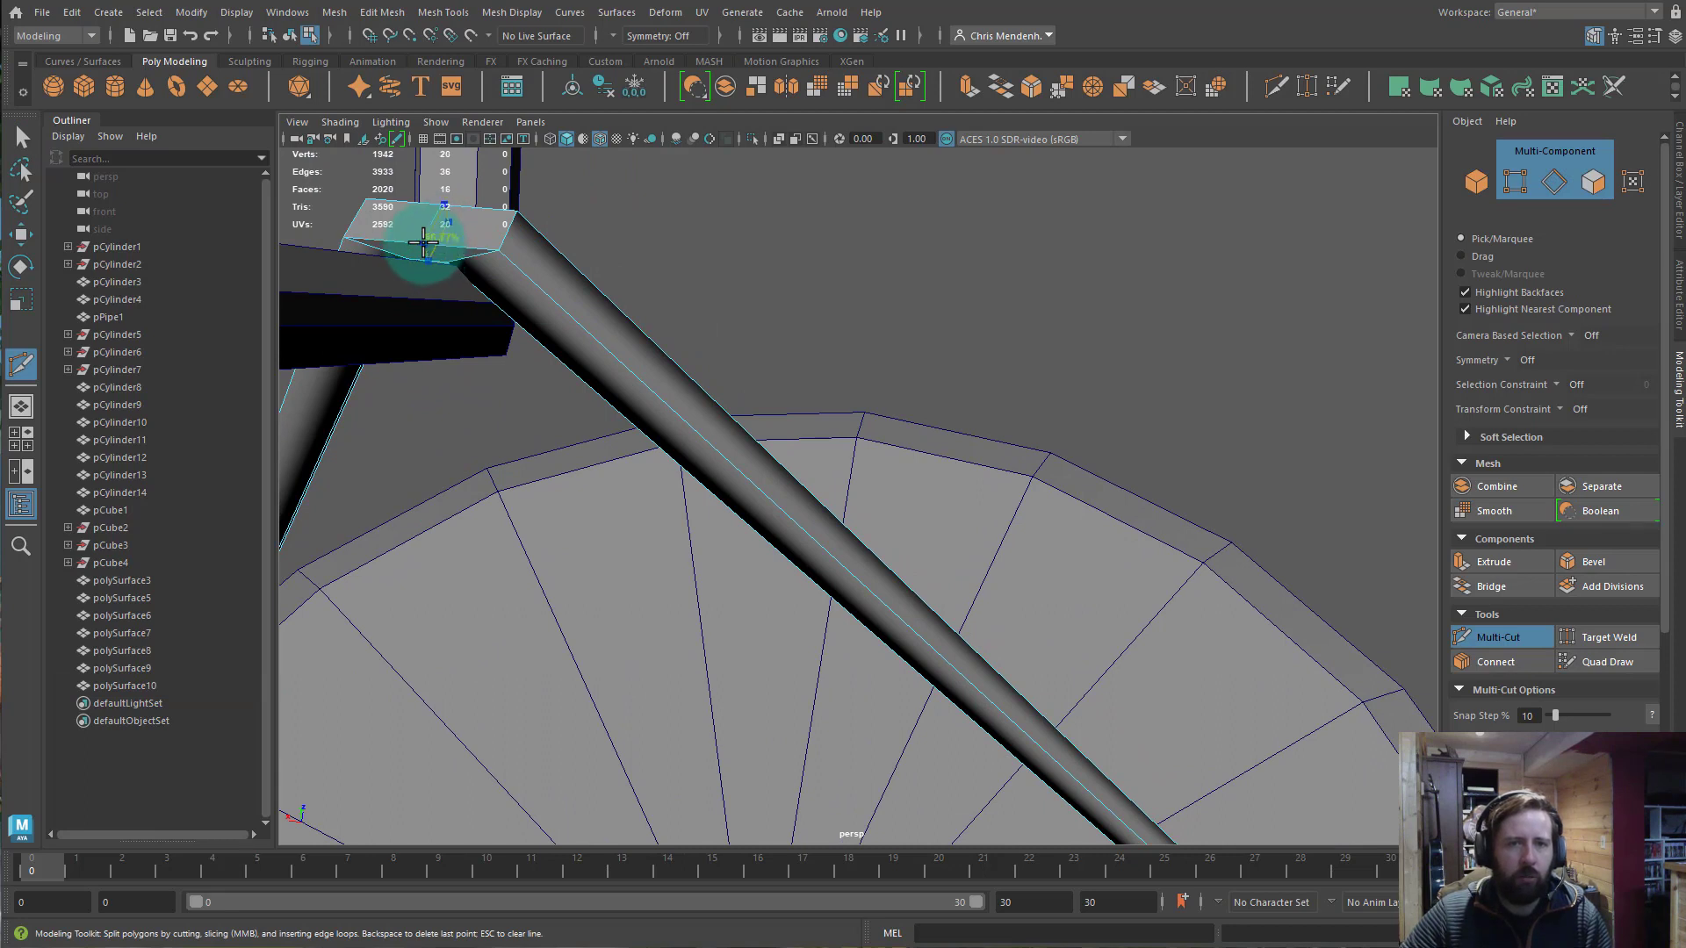
click(422, 244)
key(q)
Select the upper middle edge of the bridge and raise it slightly so the cord peaks inside the diamond link.
right_drag(421, 242, 426, 167)
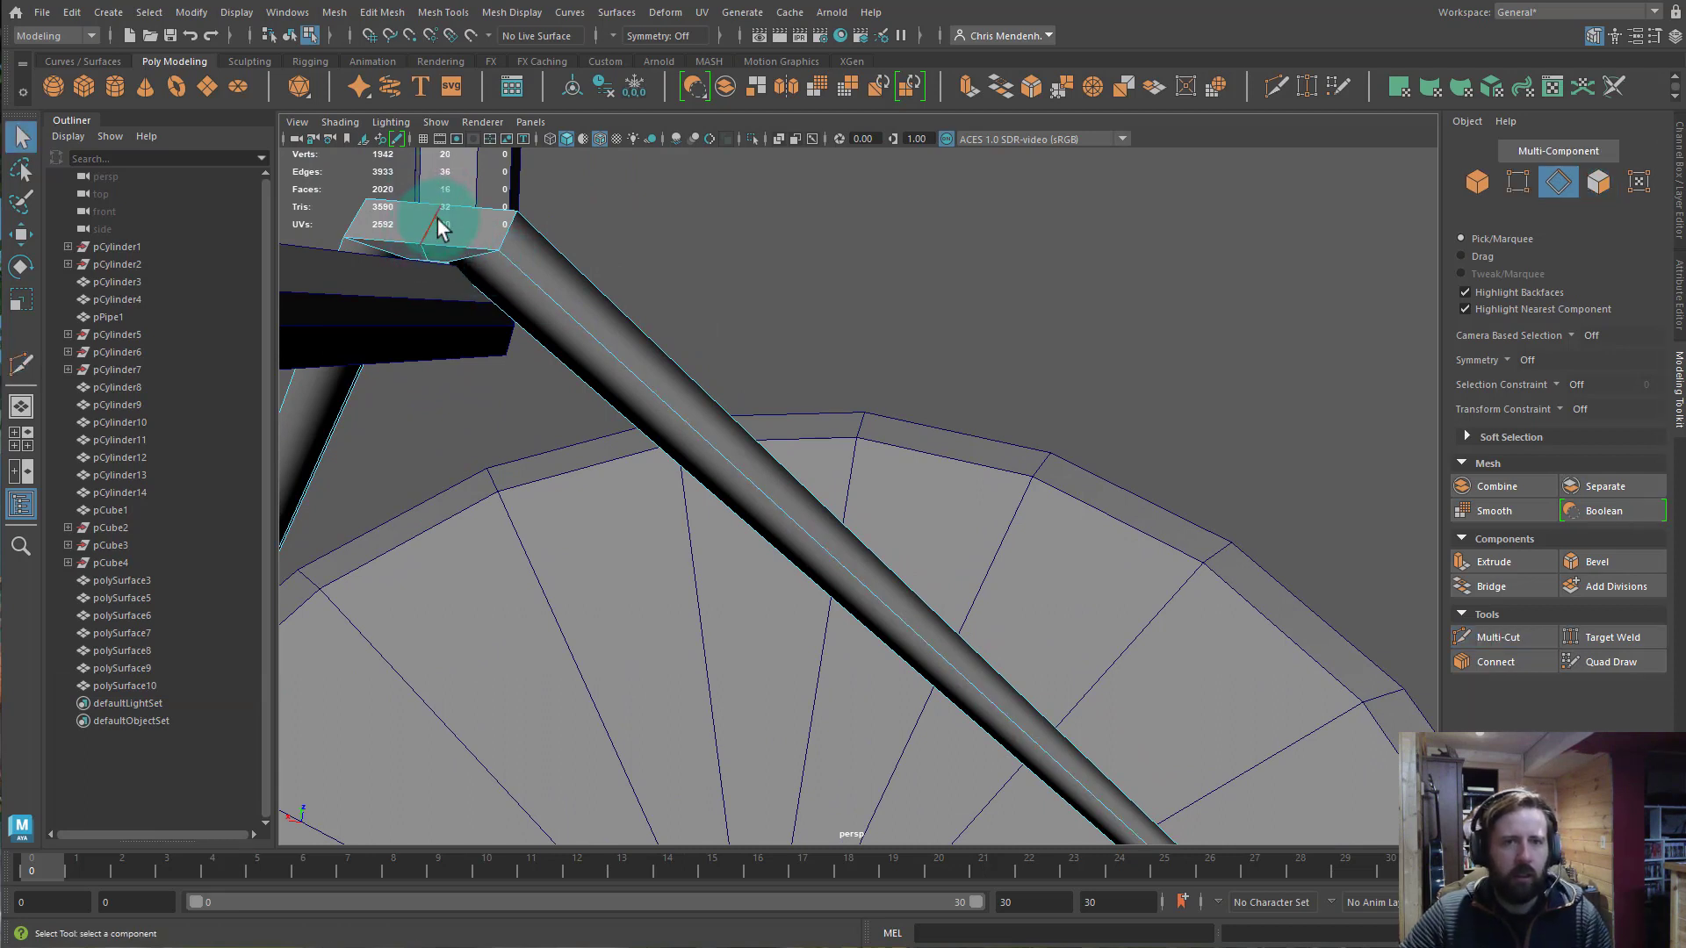
click(436, 224)
key(w)
alt+drag(463, 238, 708, 479)
alt+middle_drag(723, 216, 748, 367)
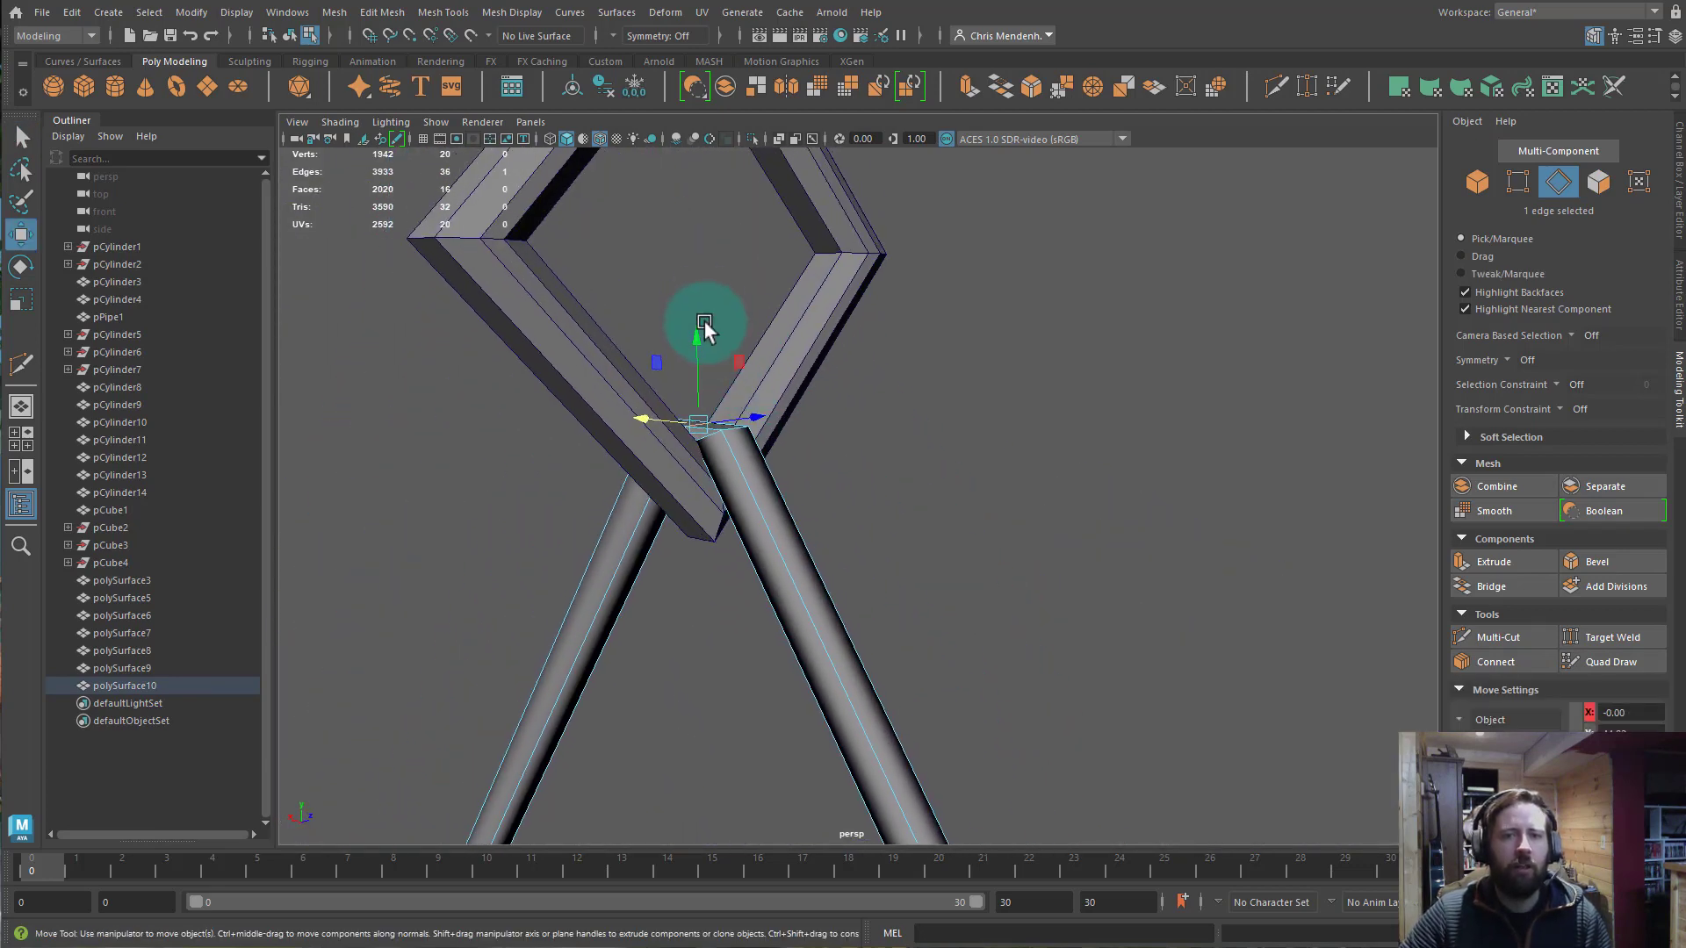
drag(700, 330, 697, 313)
Switch the joined cord back to object mode, soften its edges and deselect it.
scroll(615, 460, down, 10)
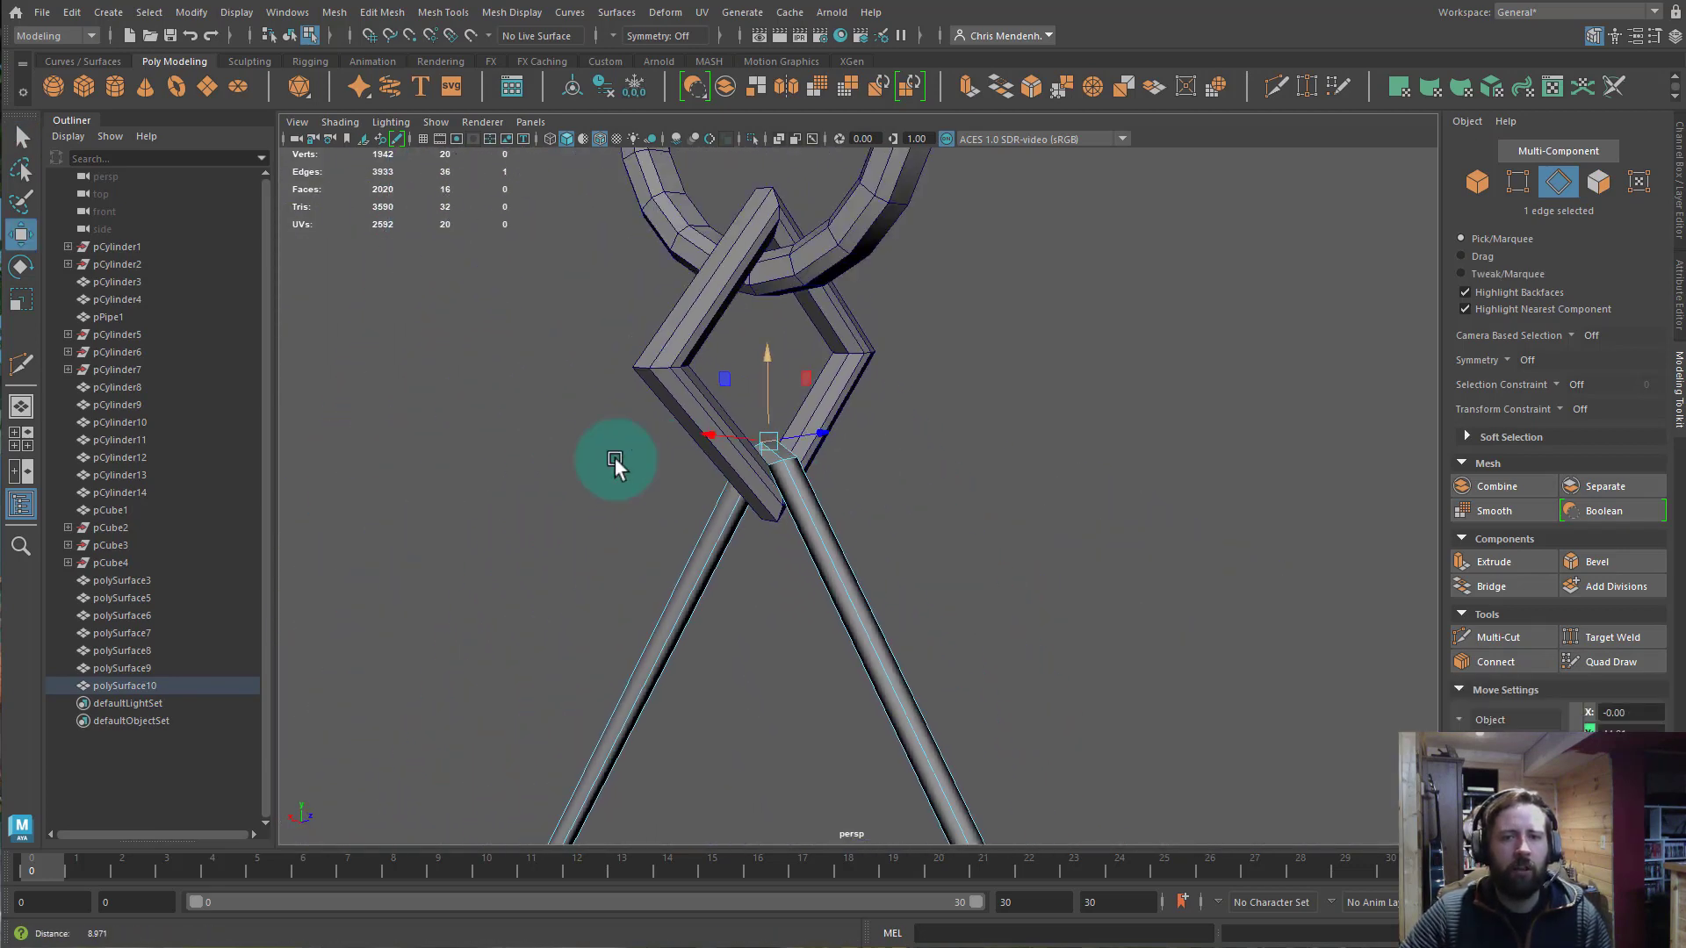
key(F8)
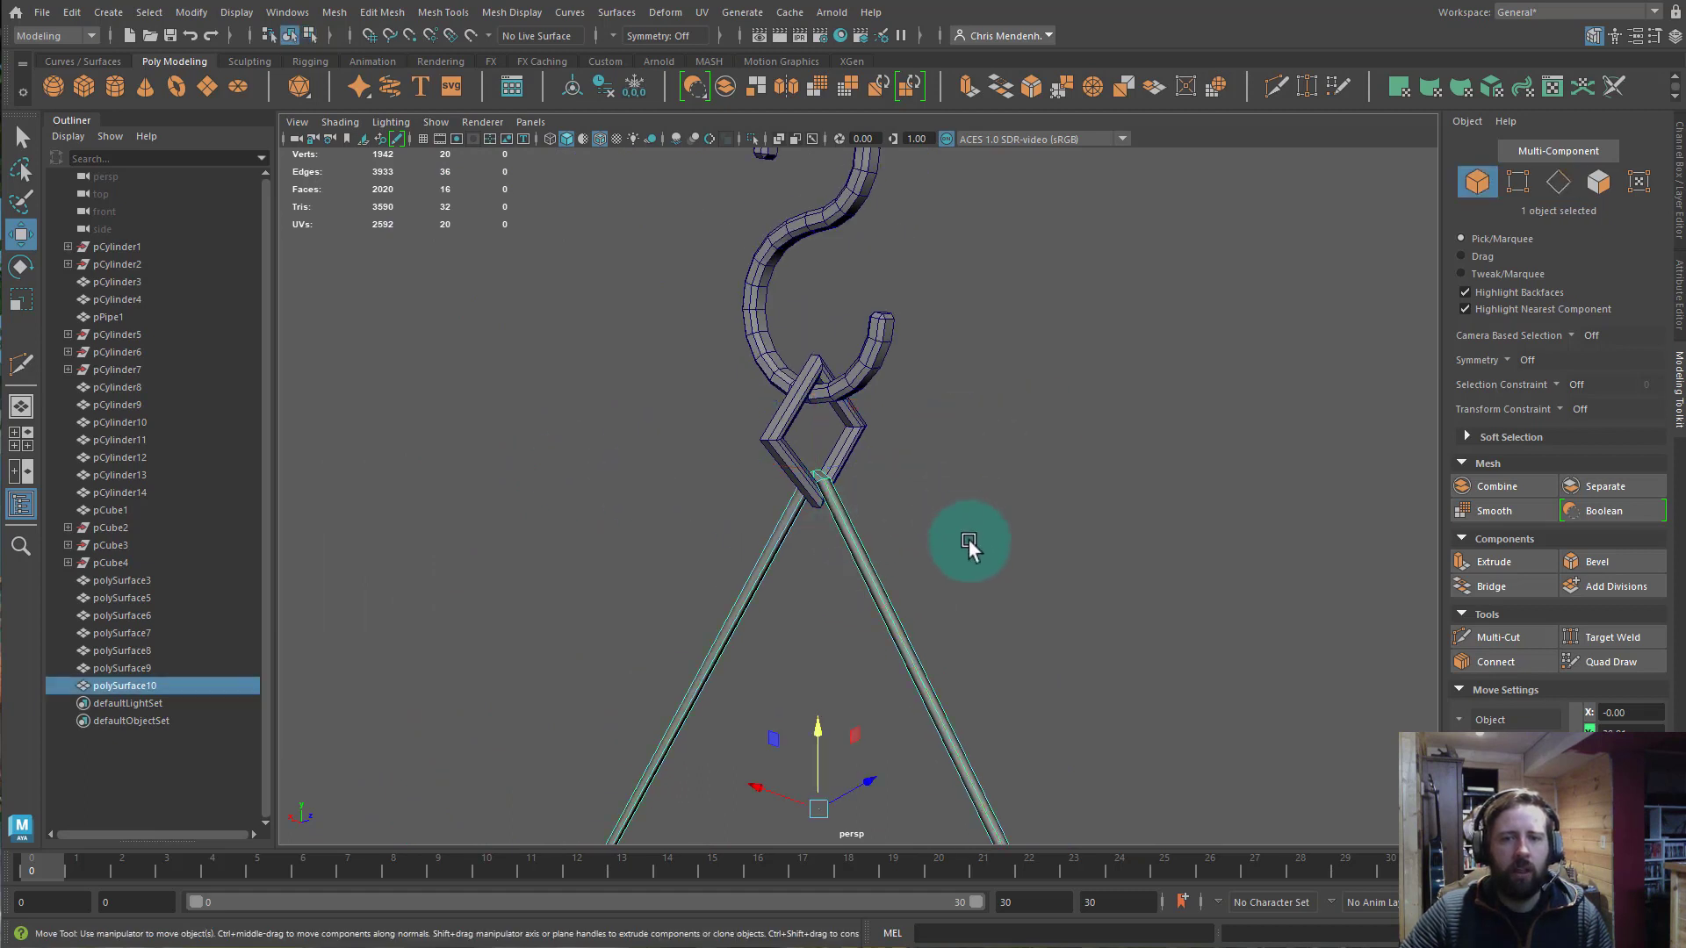
alt+middle_drag(967, 550, 809, 262)
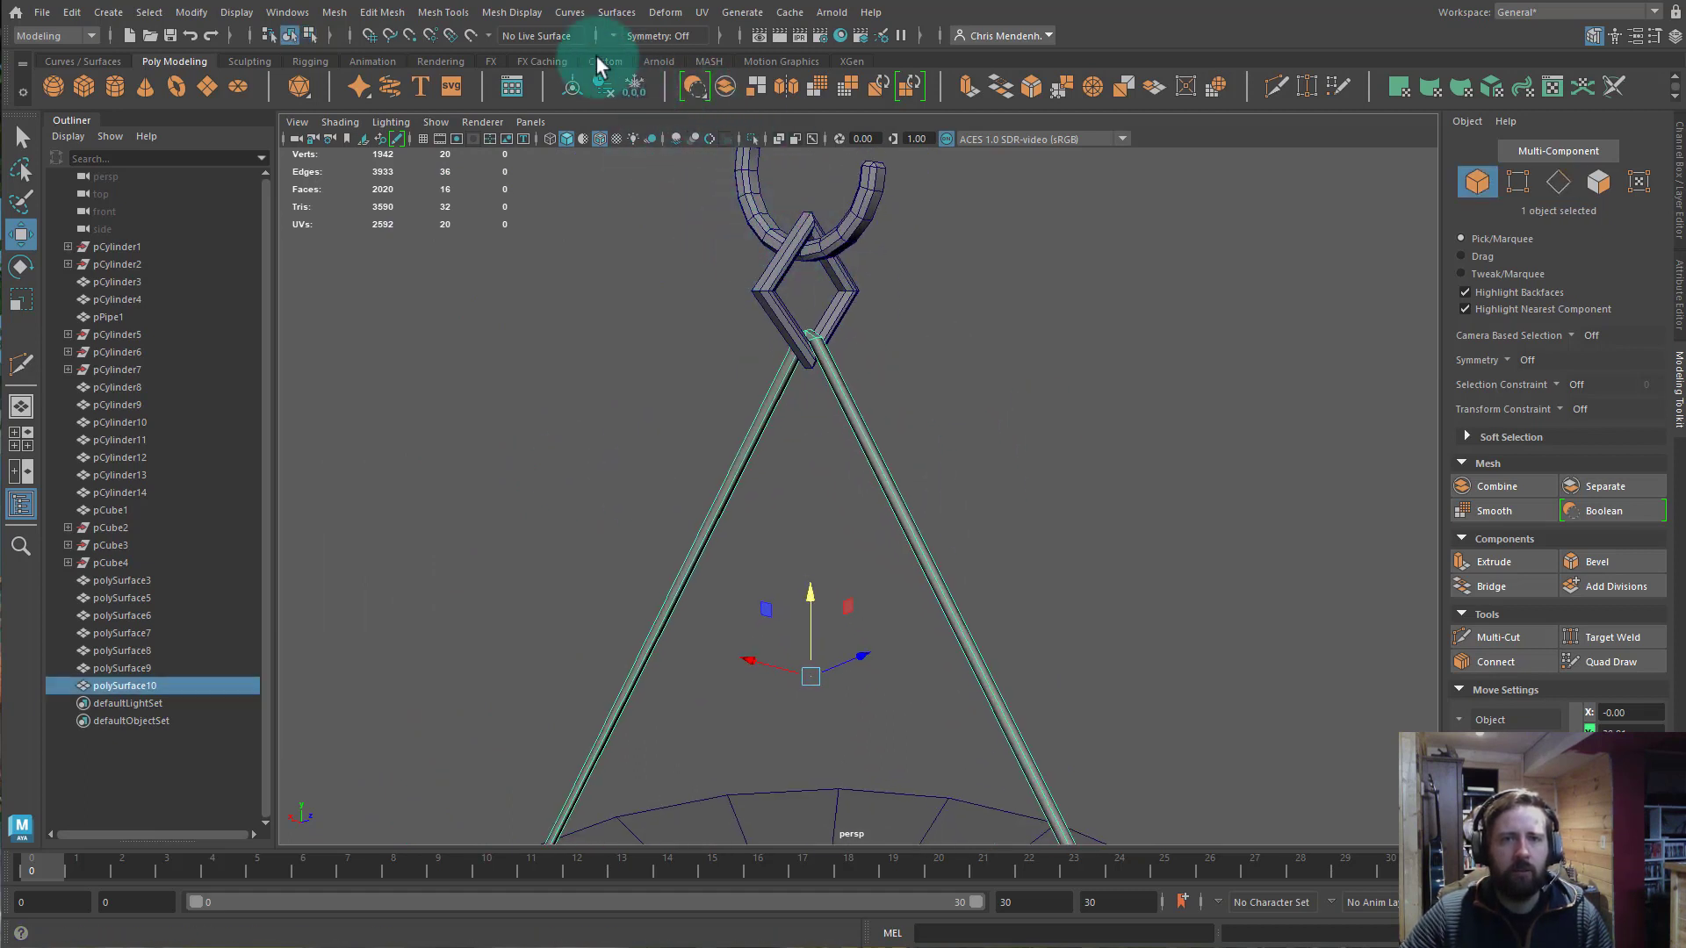
click(498, 18)
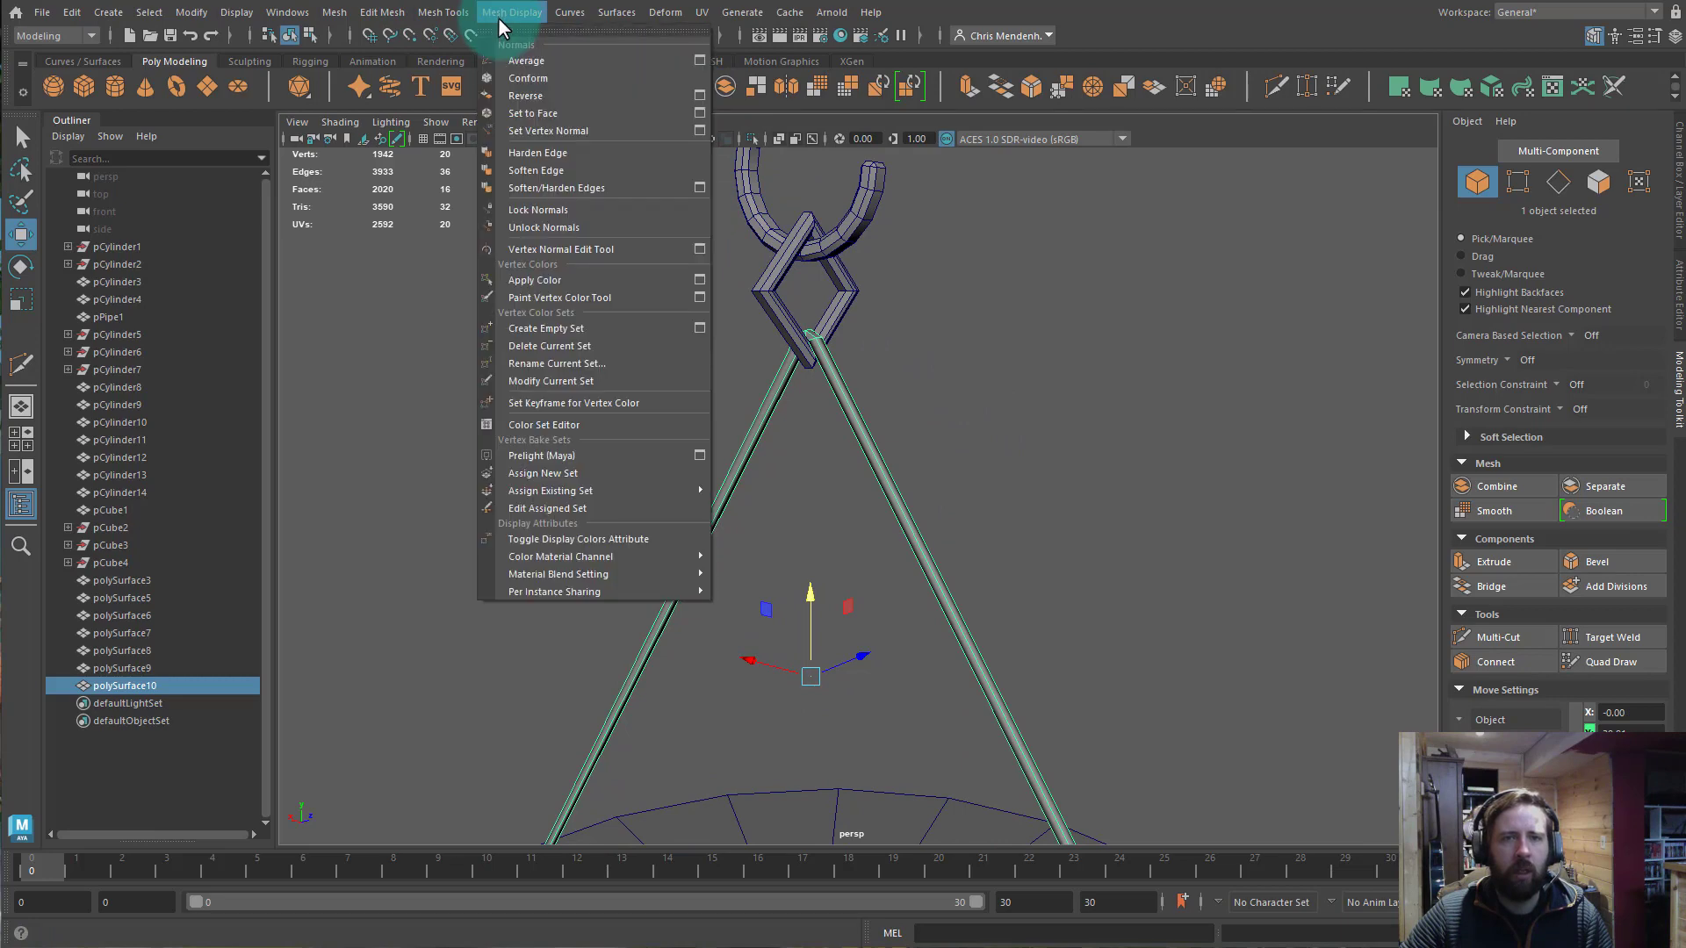
click(557, 172)
click(1125, 410)
Duplicate the joined cord and rotate the copy slightly about the vertical axis so it stands beside the original.
alt+middle_drag(1126, 409, 1166, 317)
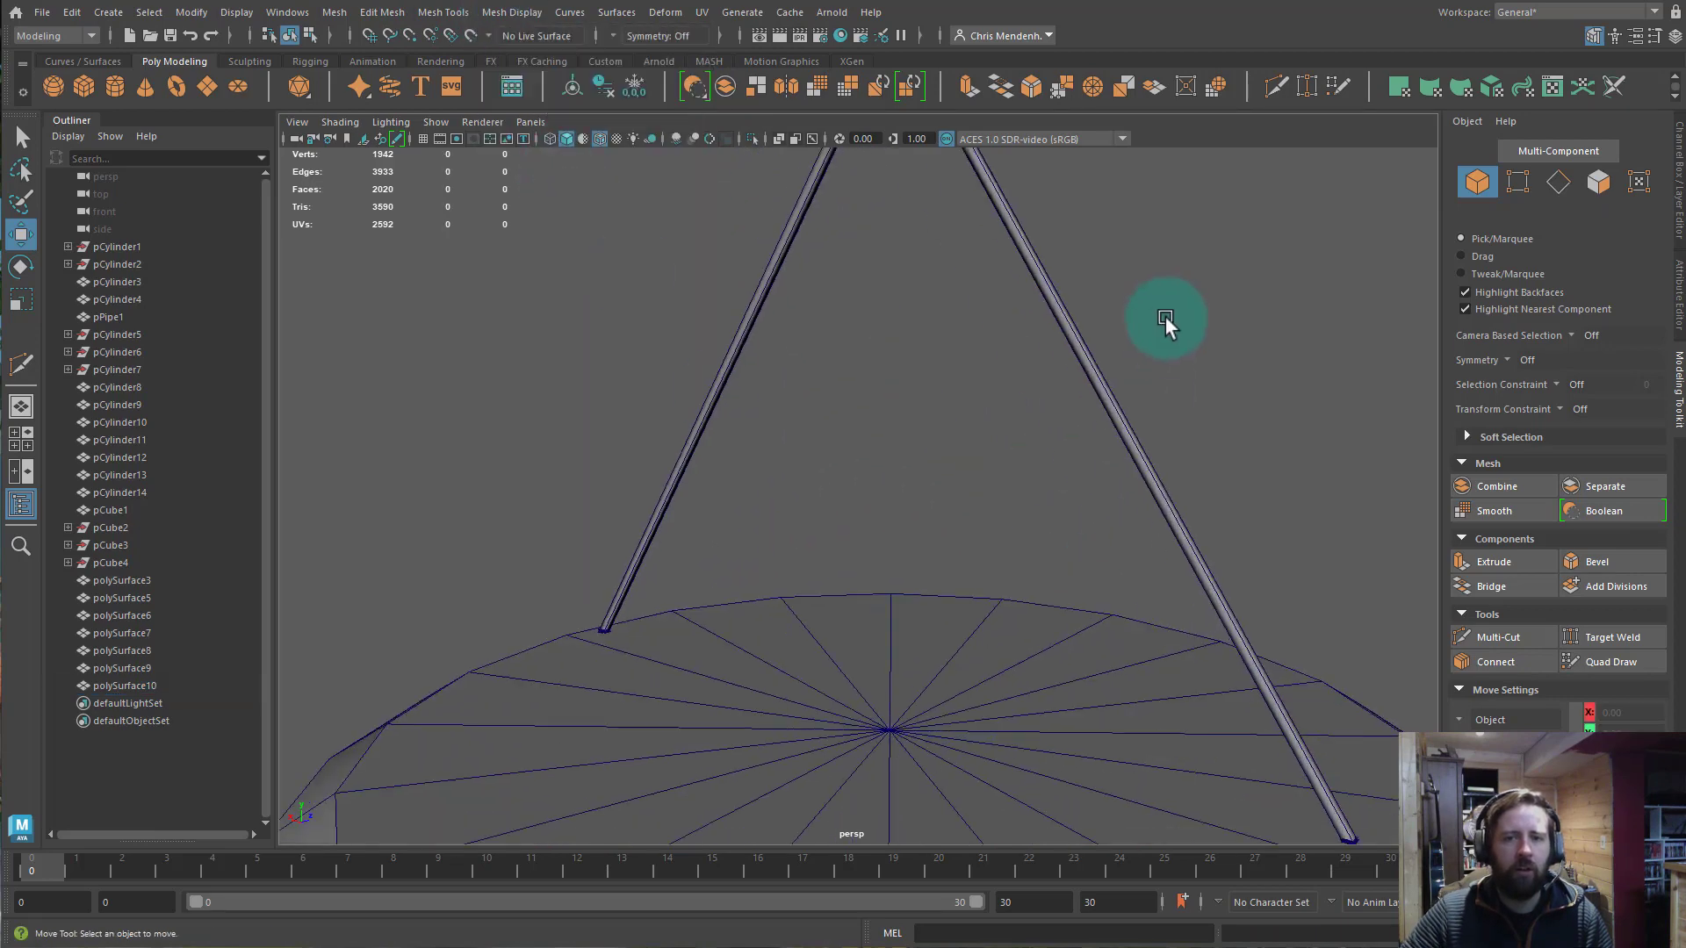
alt+right_drag(1166, 317, 835, 425)
alt+drag(835, 425, 791, 474)
alt+right_drag(790, 474, 911, 425)
click(913, 425)
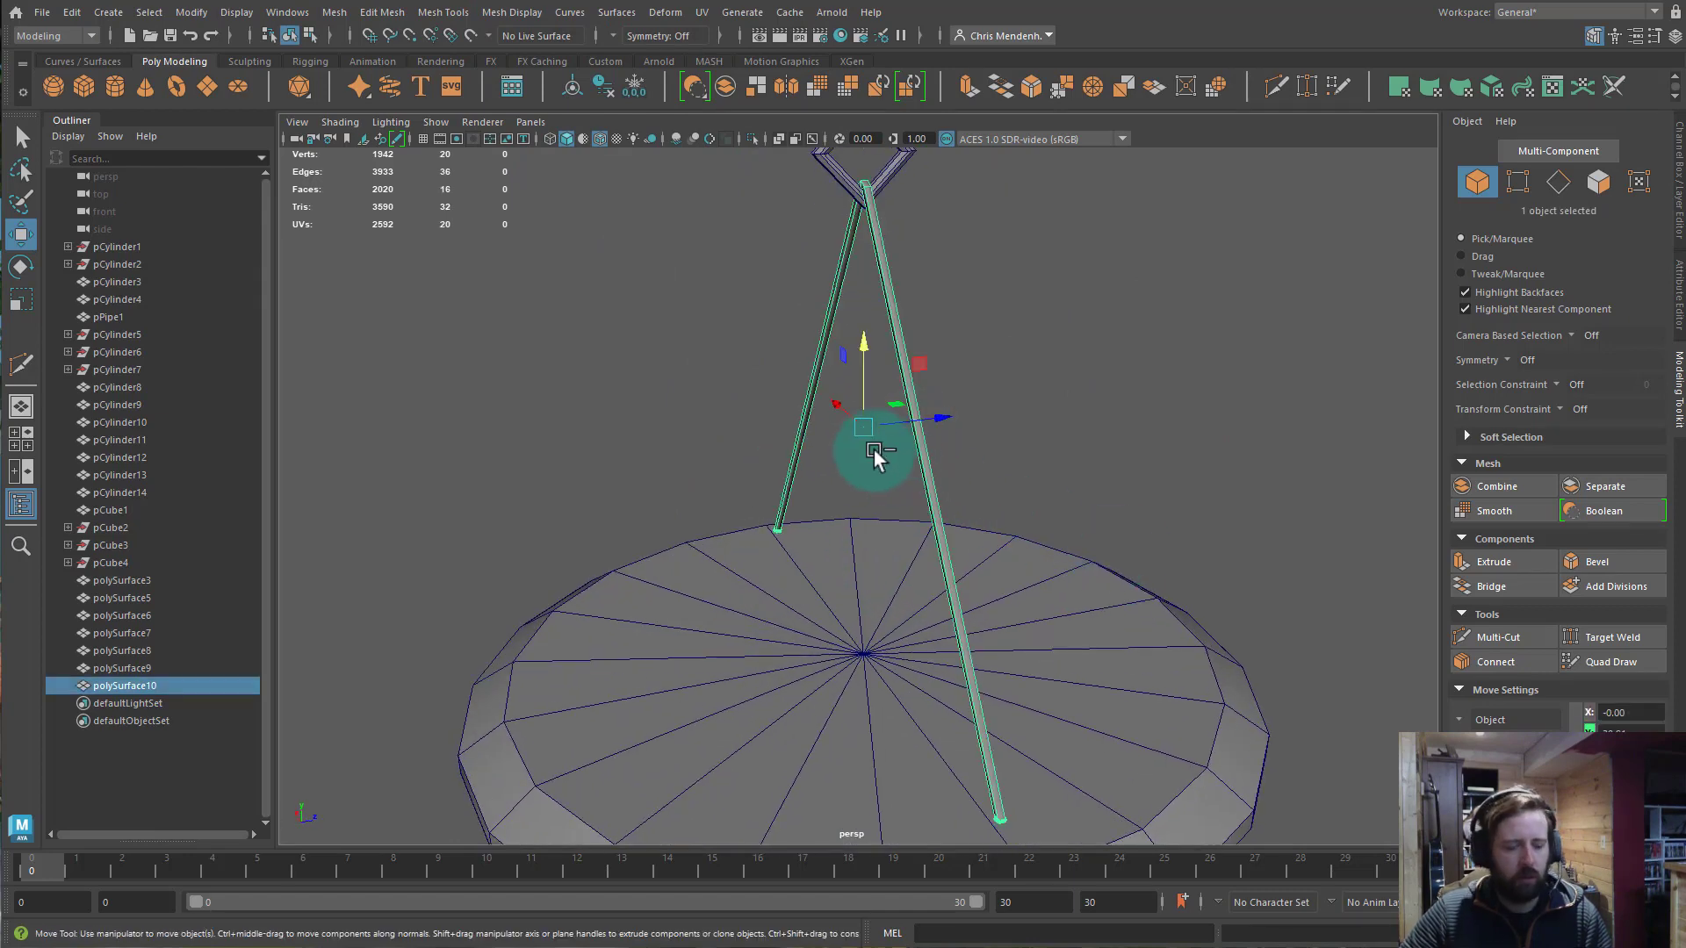
key(ctrl+d)
key(e)
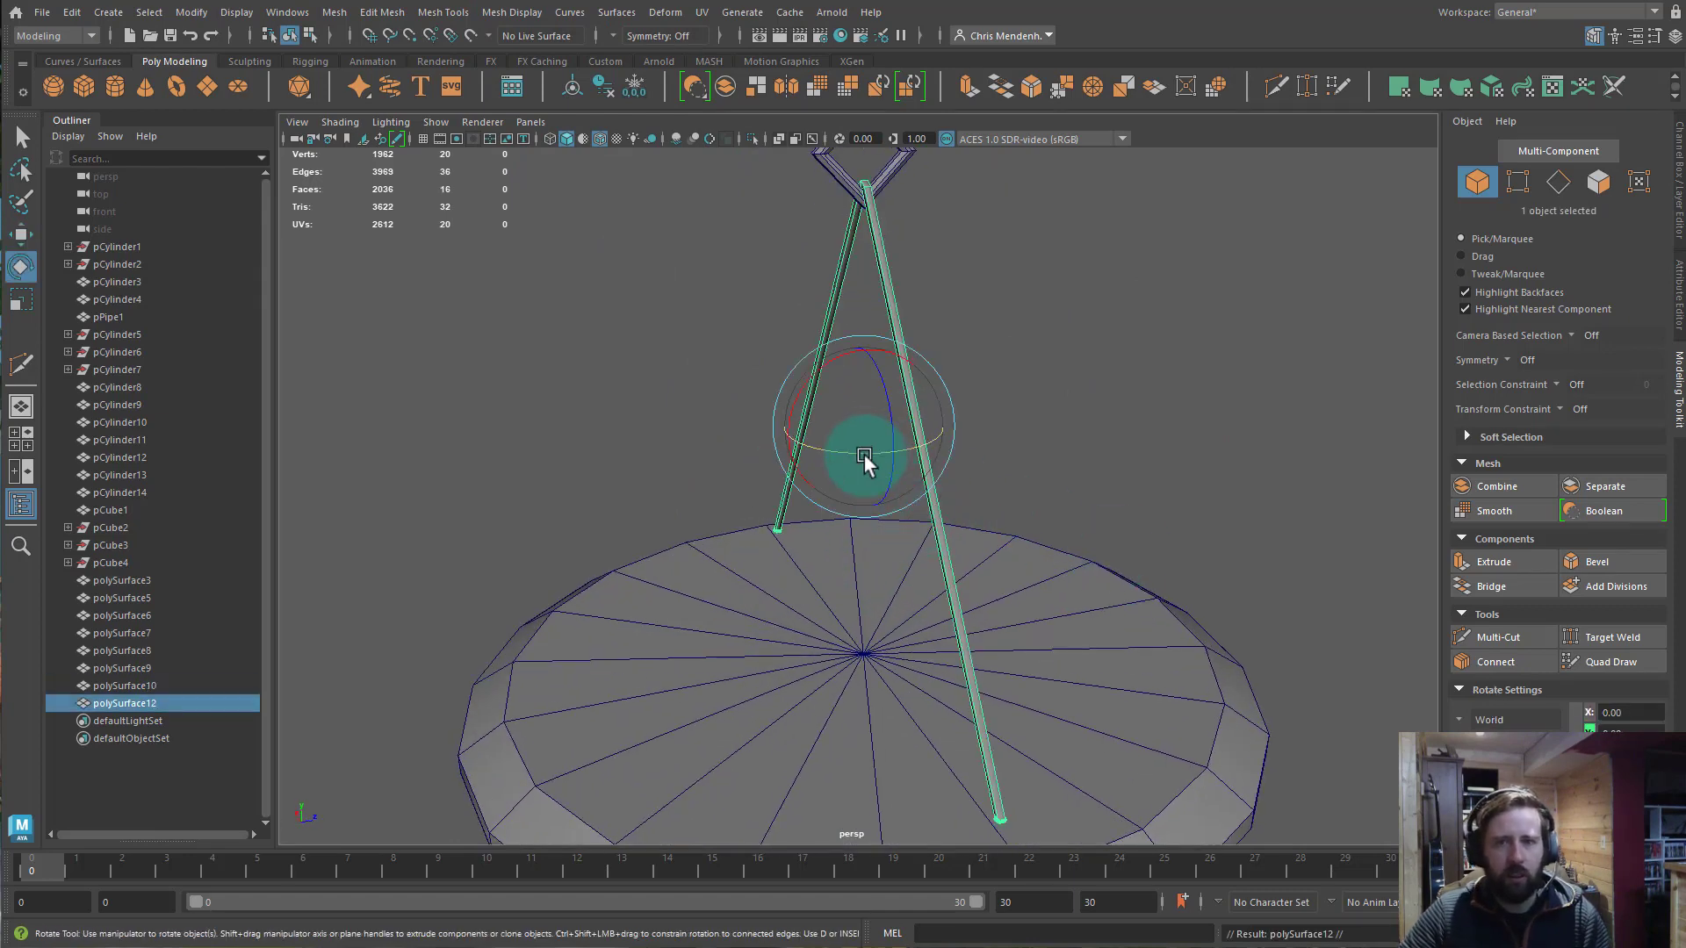
drag(863, 456, 913, 508)
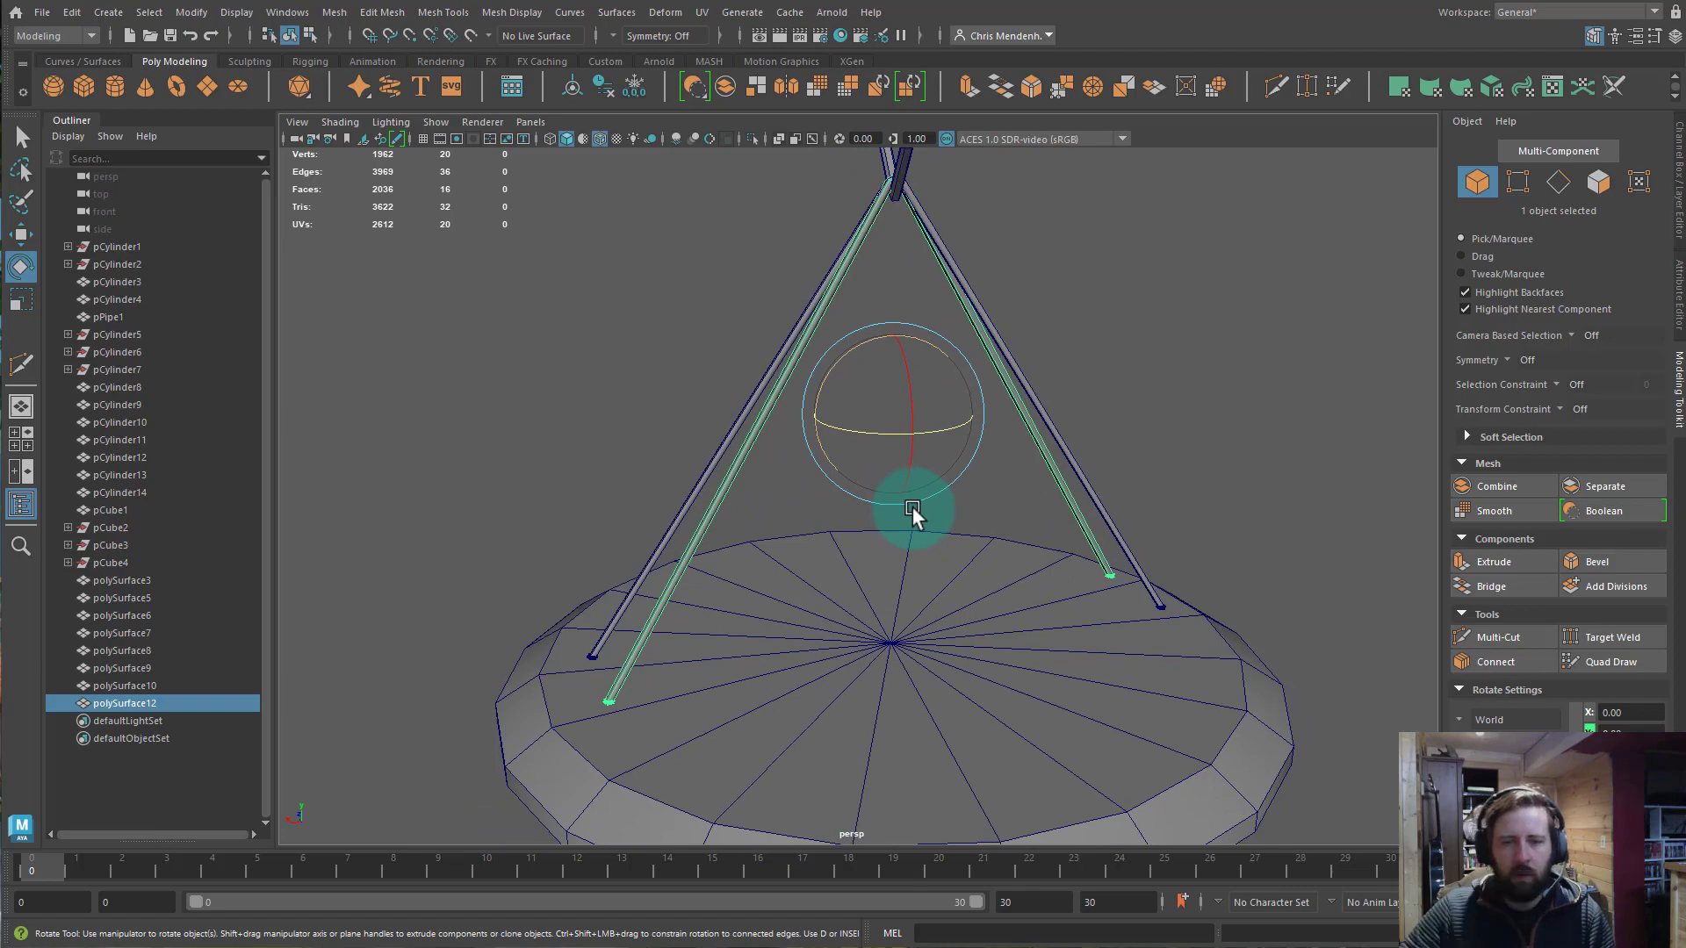
Select both joined cords and combine them into a single mesh.
alt+drag(922, 591, 849, 449)
shift+click(861, 275)
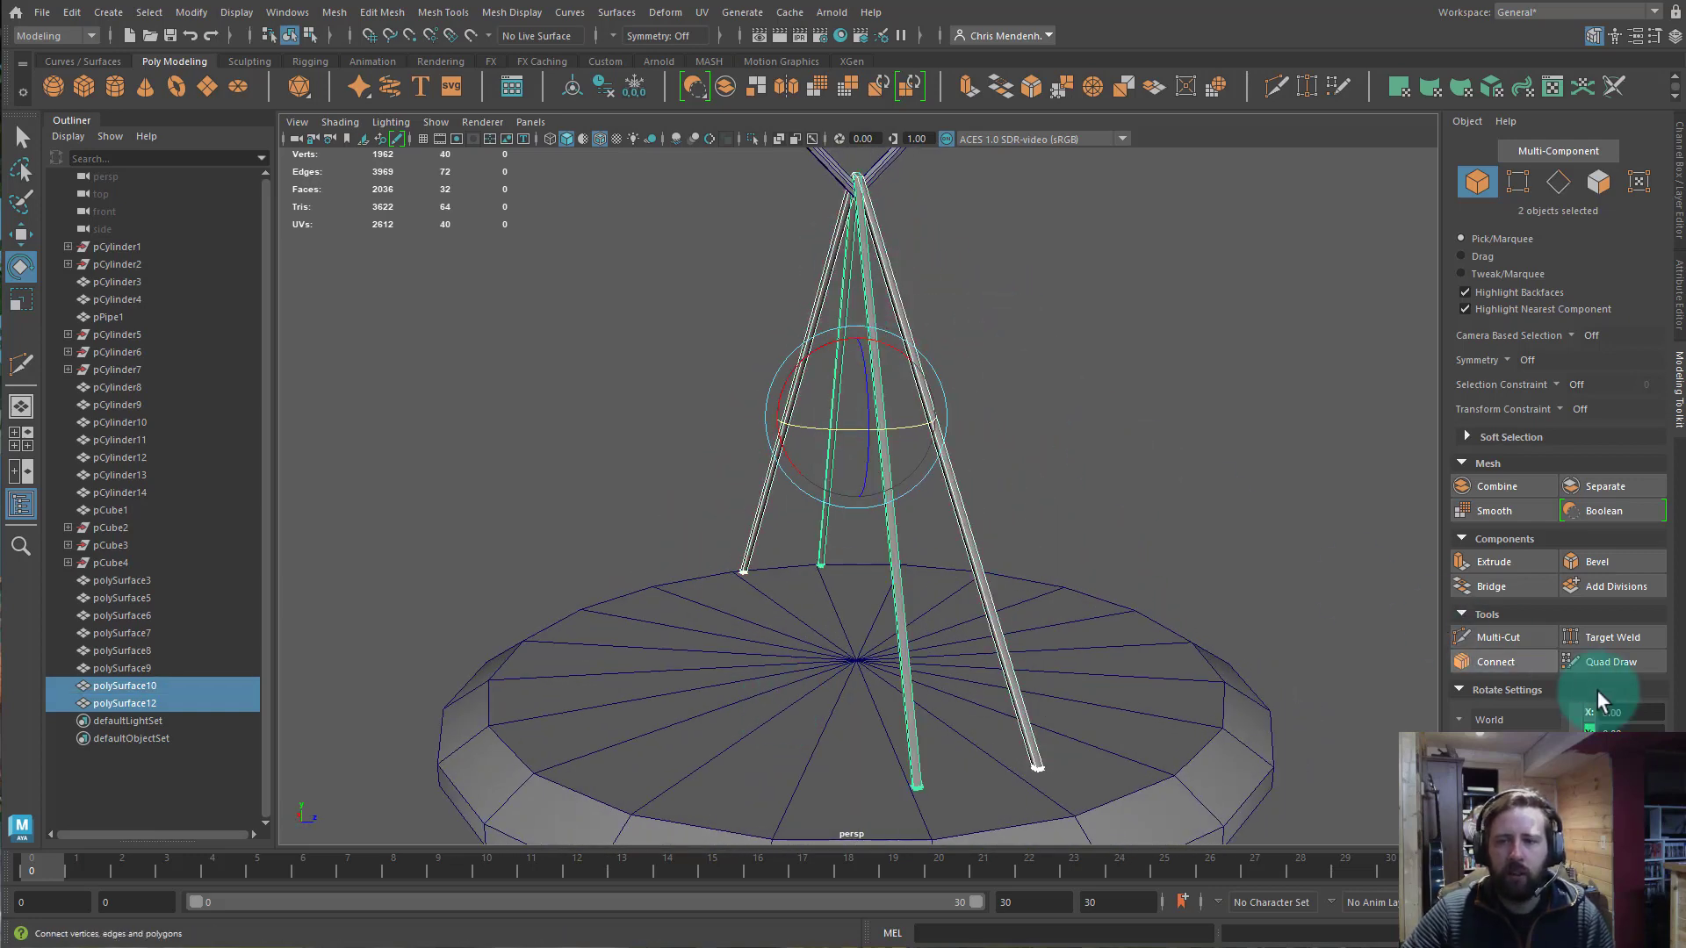
click(1475, 486)
Duplicate the combined cords by rotating them about the vertical axis and set the copy's Rotate Y to 90.
alt+drag(975, 606, 982, 520)
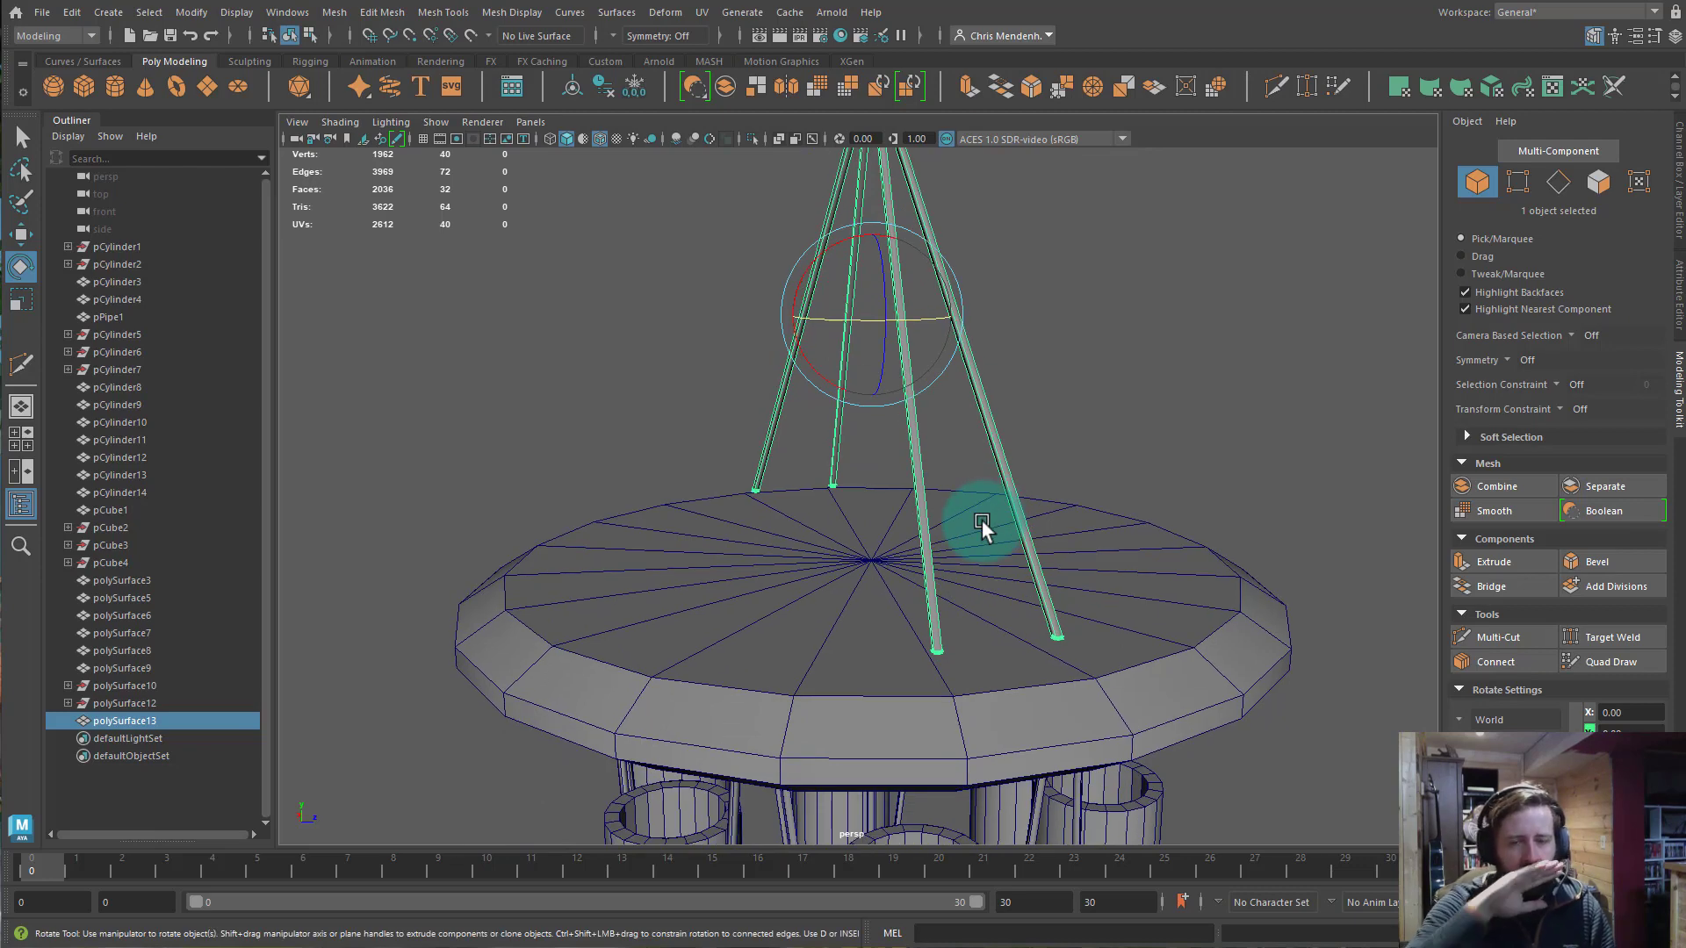
alt+drag(918, 446, 898, 477)
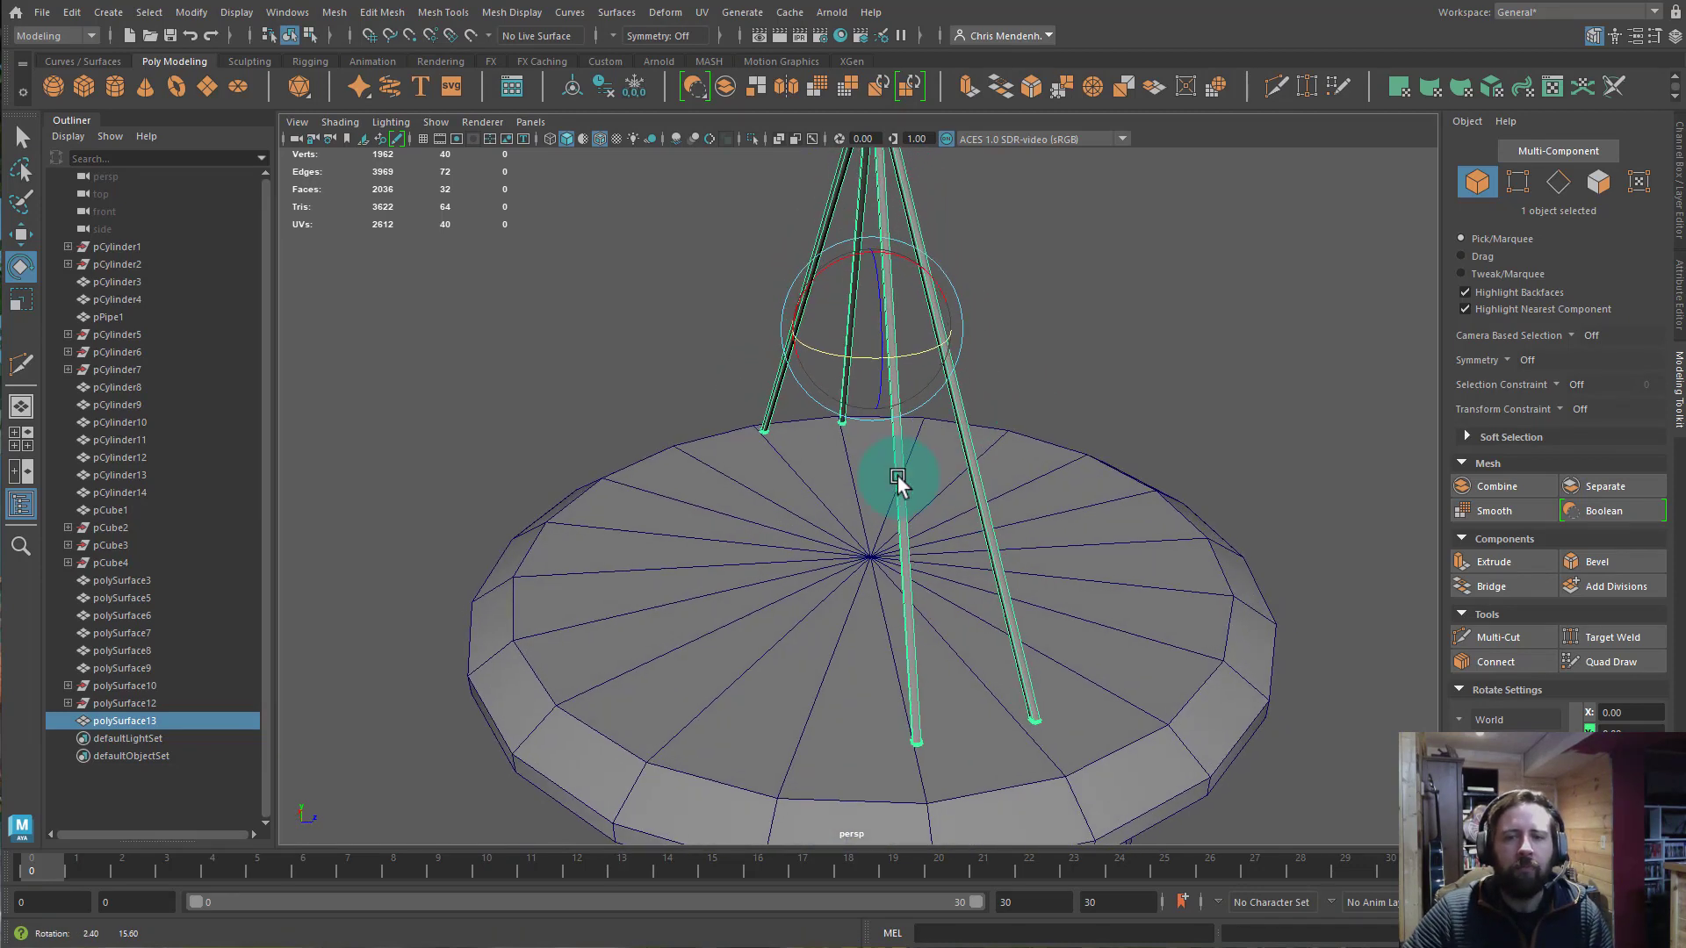
mouse_move(805, 341)
shift+mouse_down()
mouse_move(877, 350)
mouse_move(924, 323)
mouse_move(841, 350)
mouse_move(1352, 325)
shift+mouse_up()
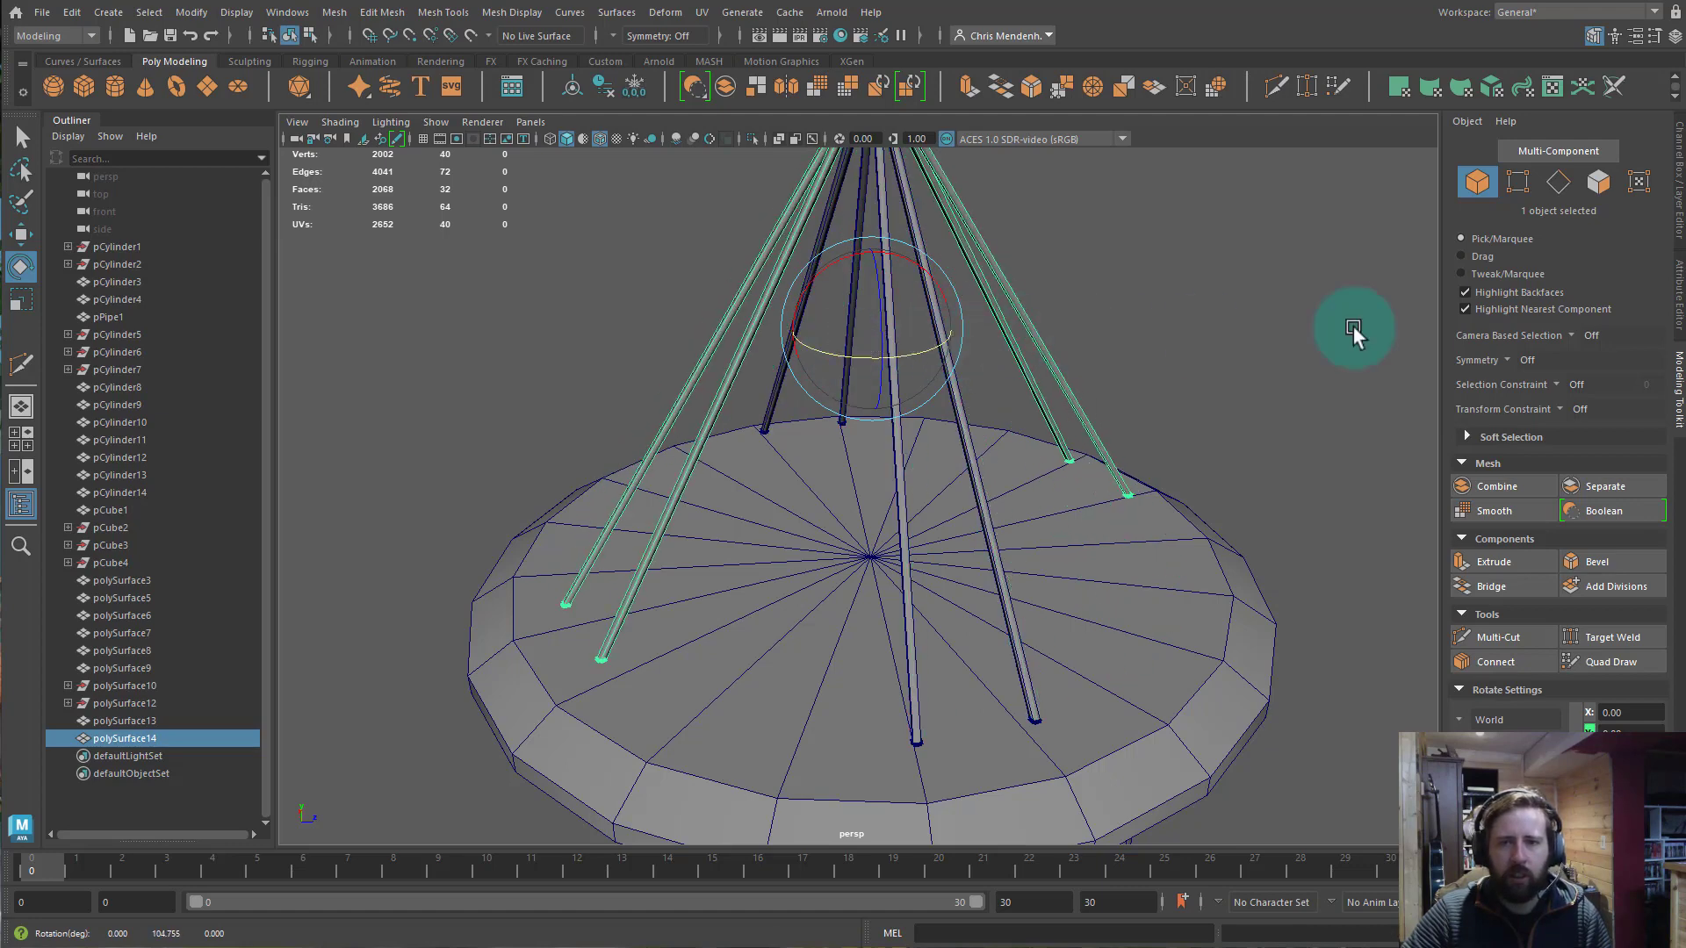
click(1678, 197)
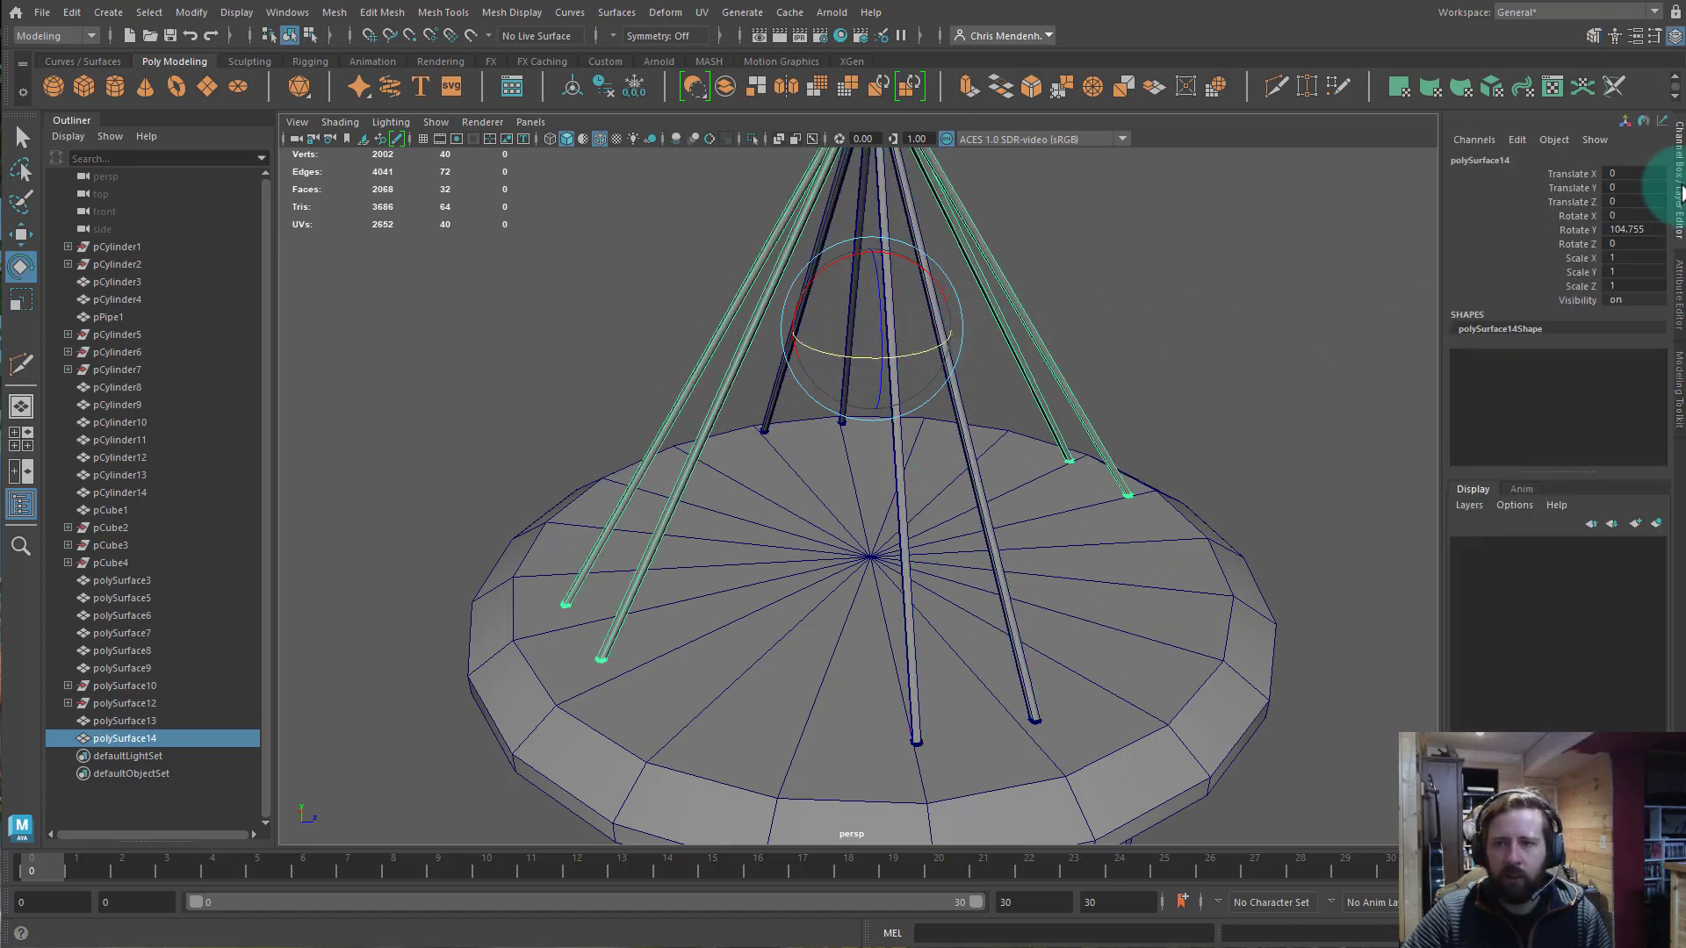
click(1638, 229)
text(90)
key(Return)
mouse_move(1054, 579)
alt+mouse_down()
mouse_move(1140, 493)
mouse_move(1042, 511)
alt+mouse_up()
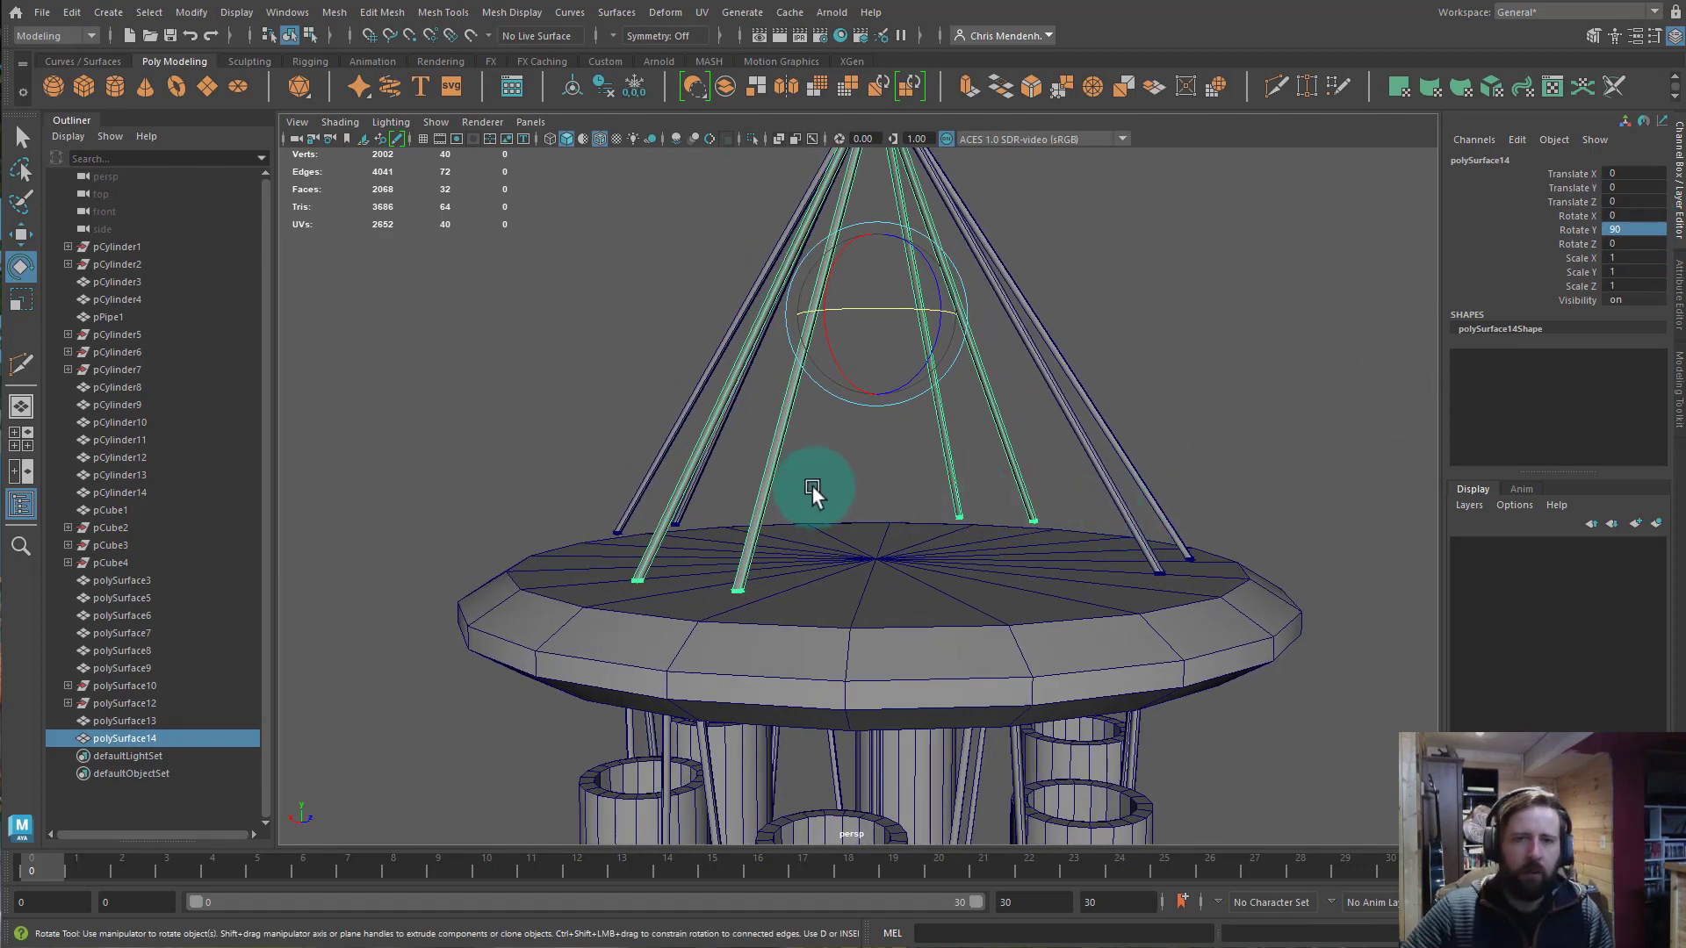
Select the bottom vertices of both combined cord meshes and lower them slightly into the top disc.
drag(643, 397, 825, 496)
alt+middle_drag(857, 506, 877, 444)
alt+drag(877, 444, 804, 413)
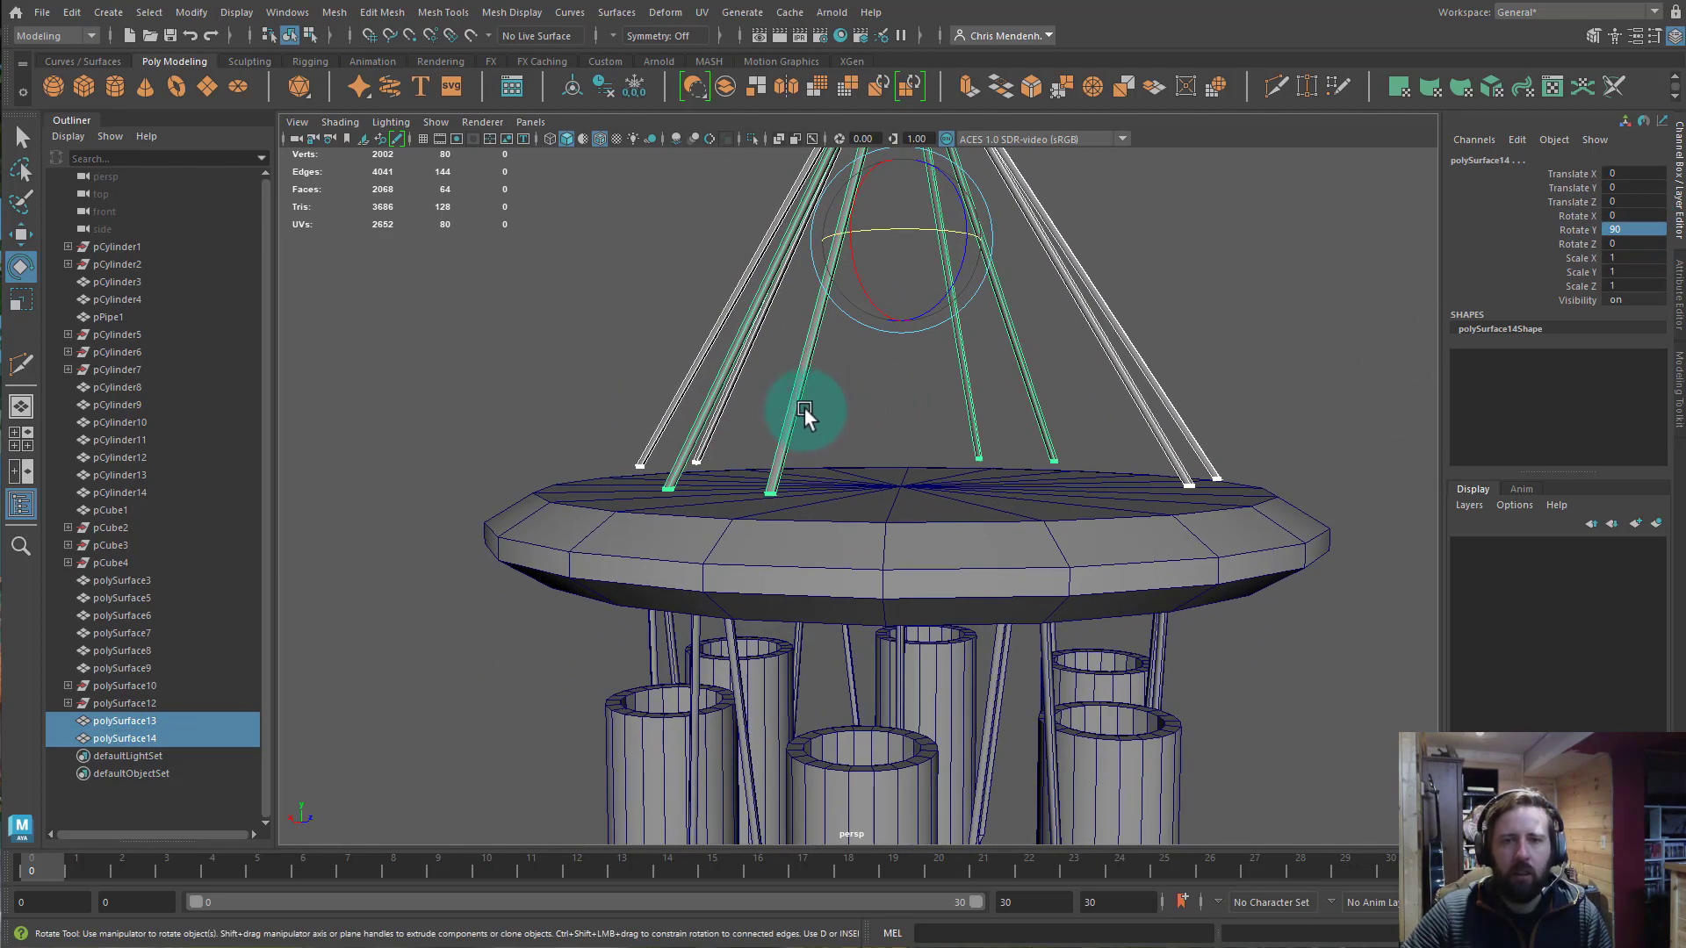
right_click(797, 409)
click(683, 415)
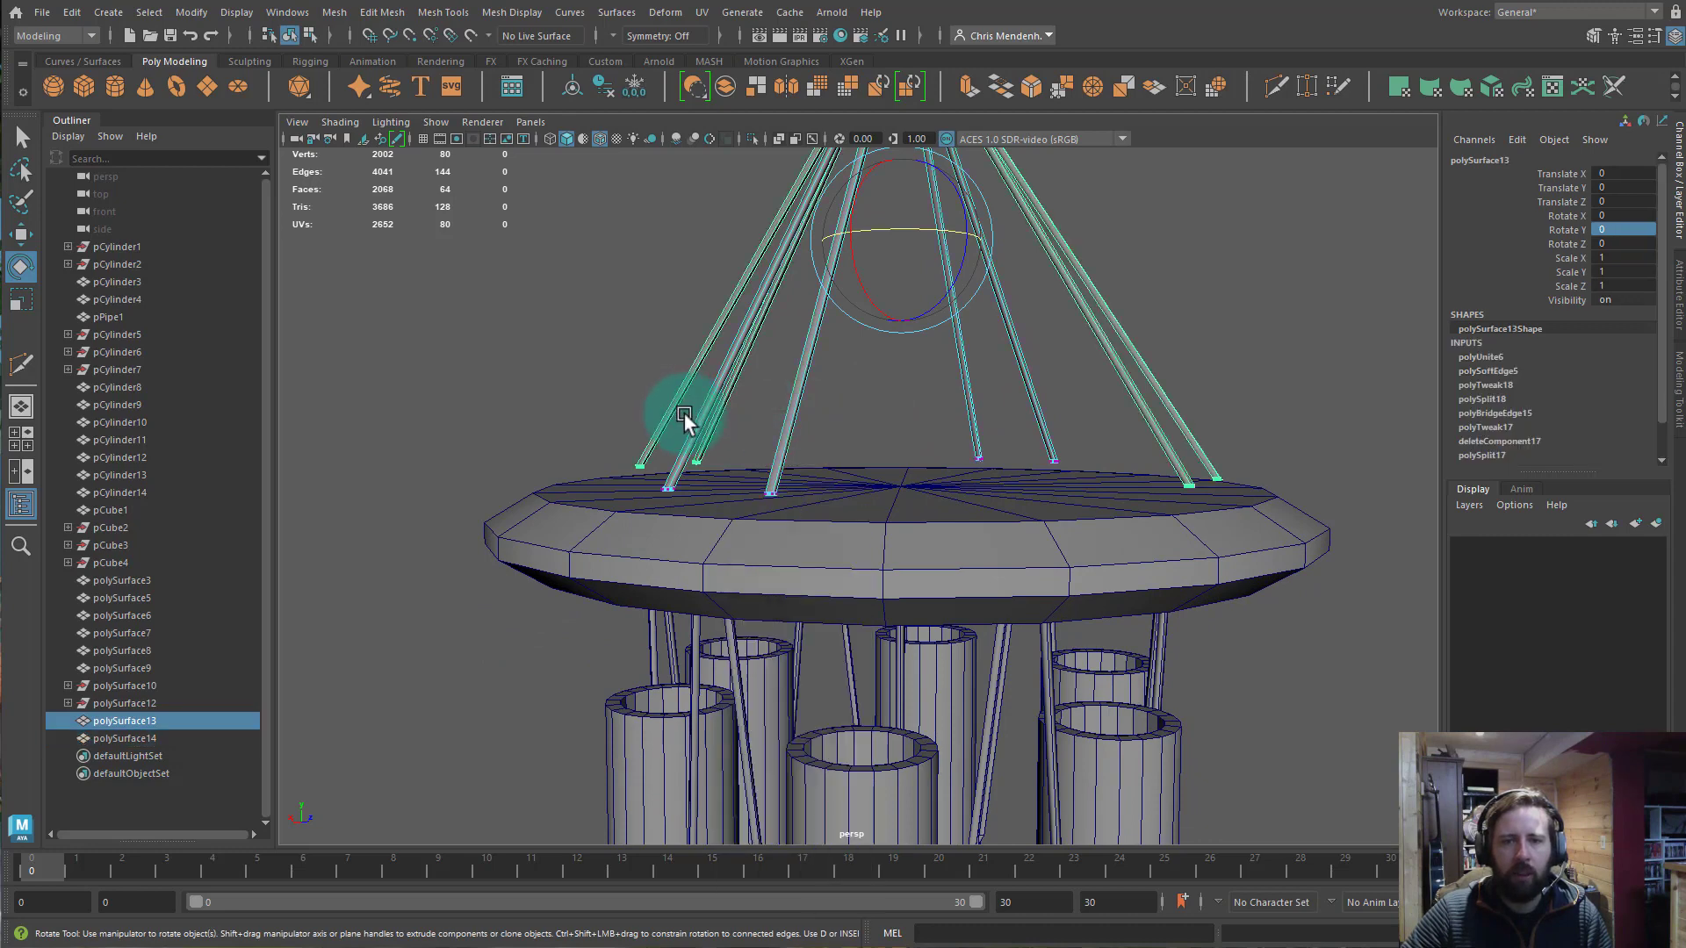
right_drag(664, 421, 526, 422)
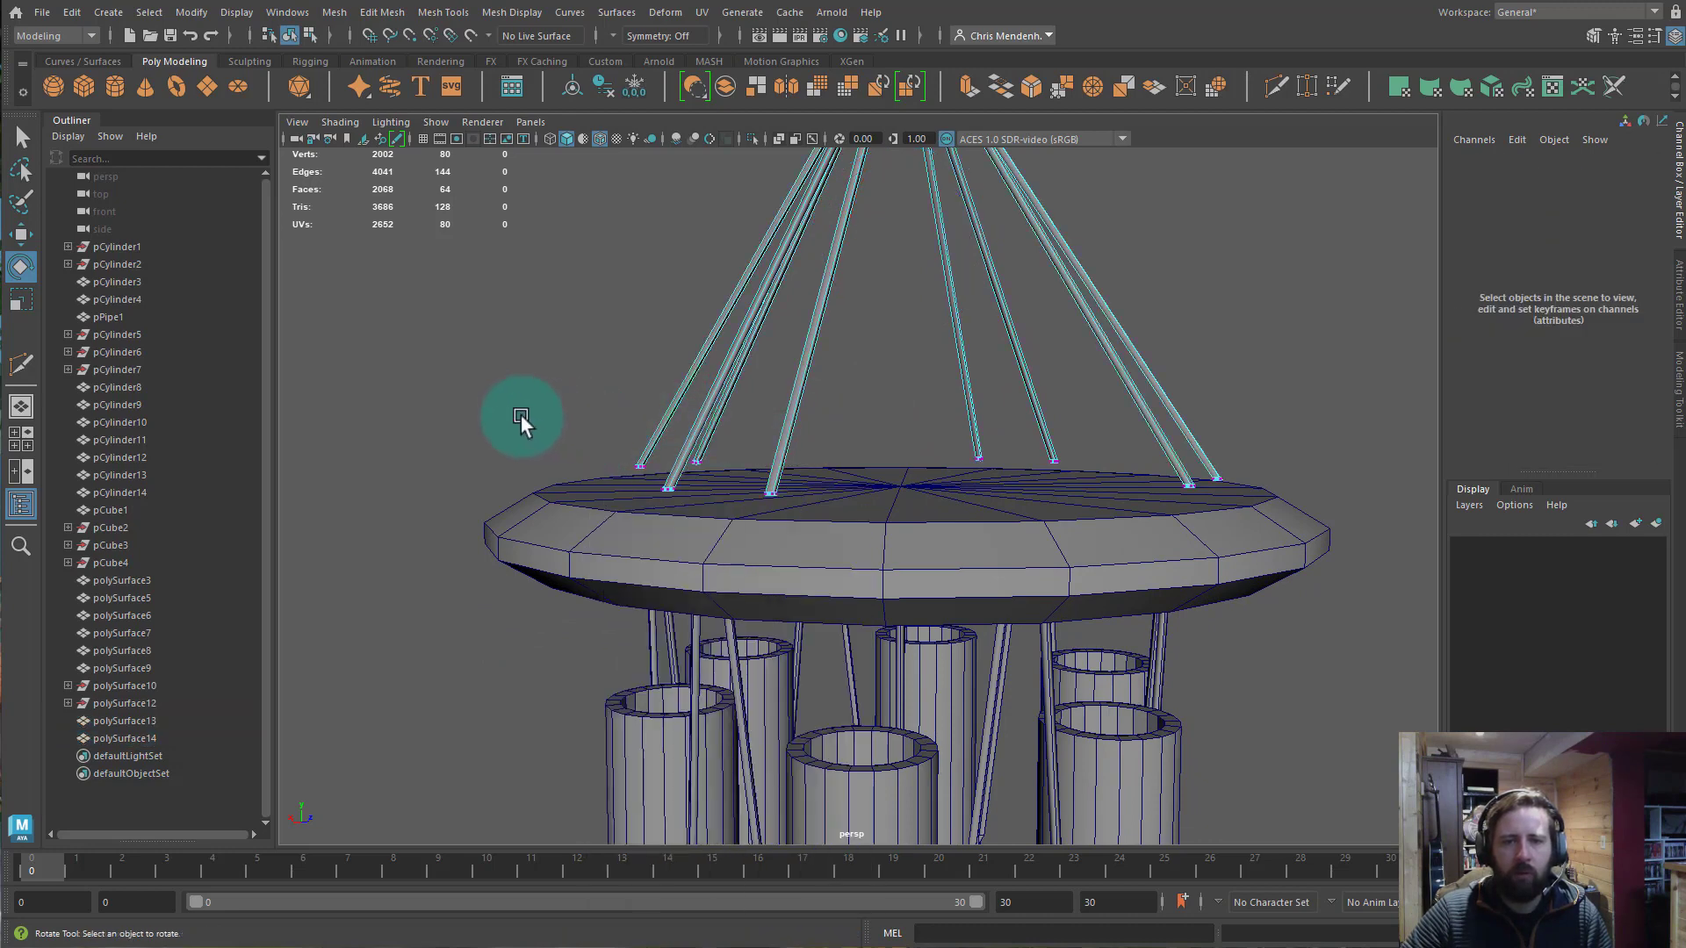
key(w)
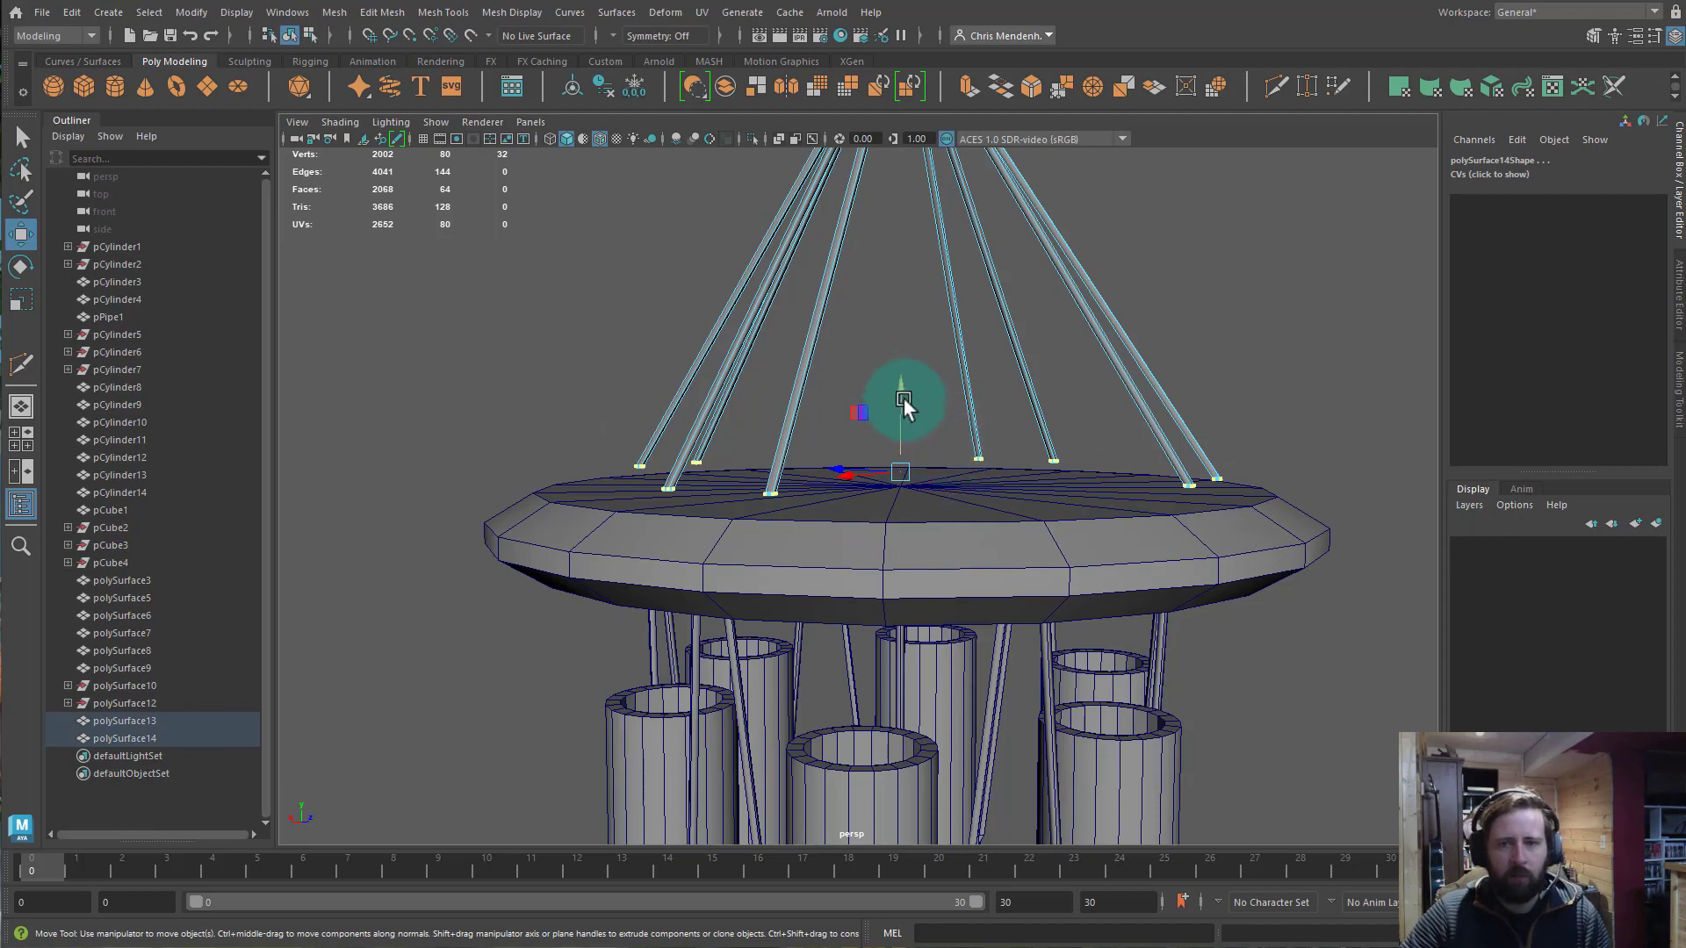
drag(901, 390, 904, 408)
Select both support cord meshes above the top disc, combine them into a single mesh and center its pivot.
alt+drag(878, 466, 1015, 527)
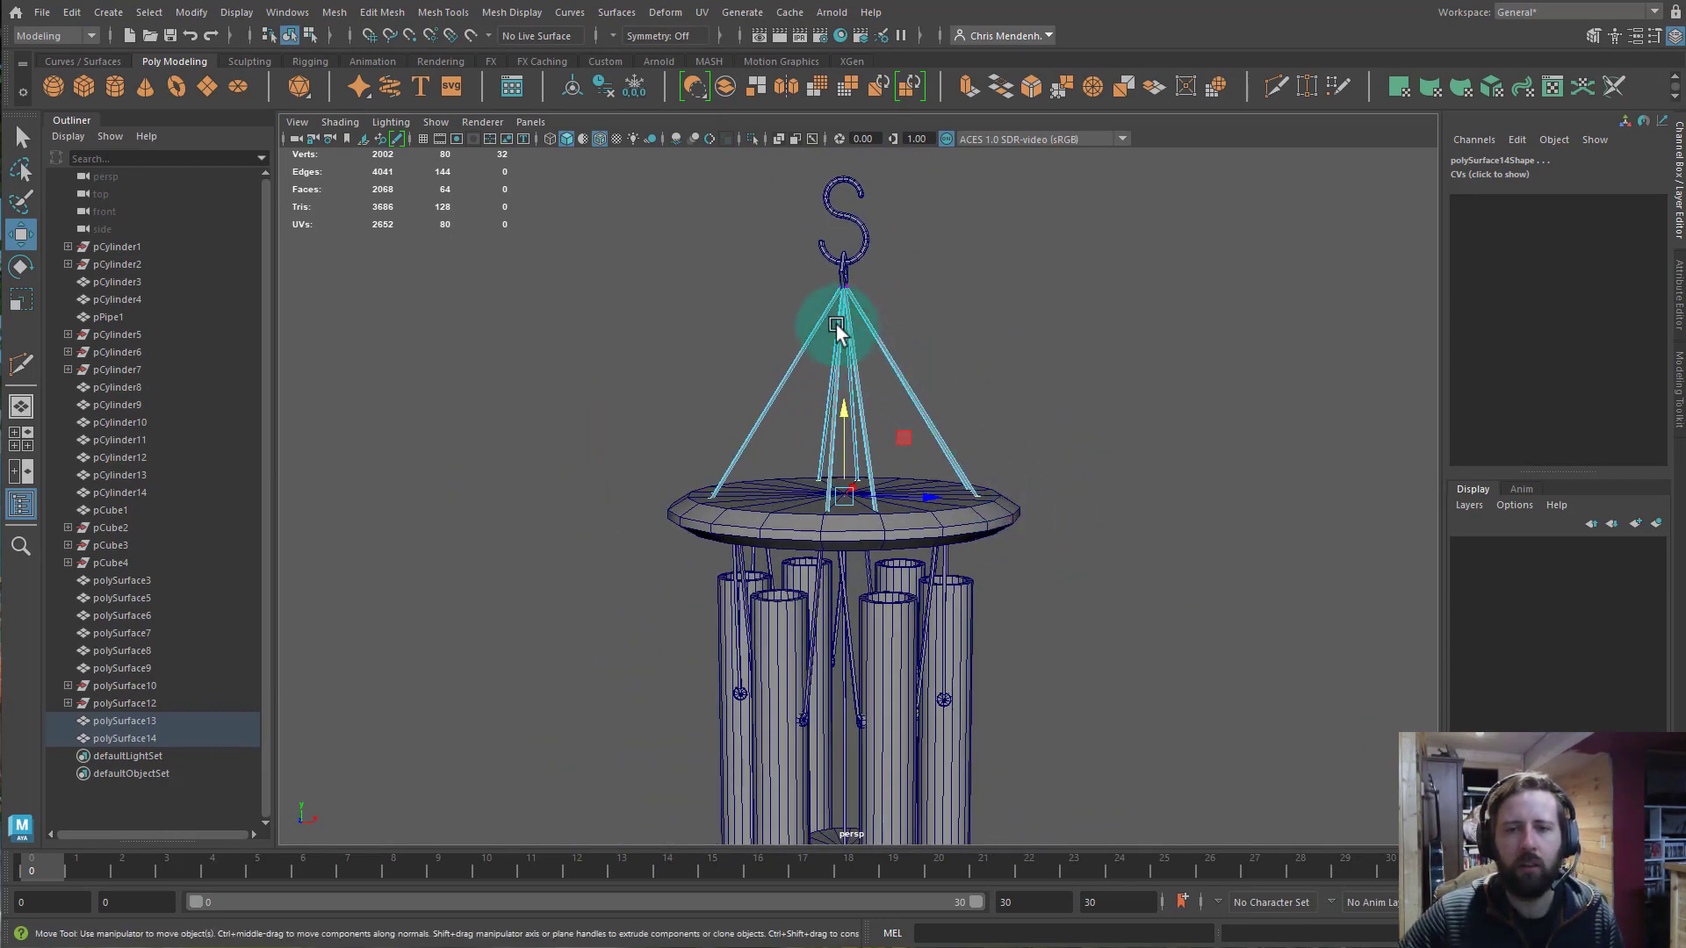
key(F8)
ctrl+shift+click(860, 335)
alt+drag(885, 449, 892, 444)
key(e)
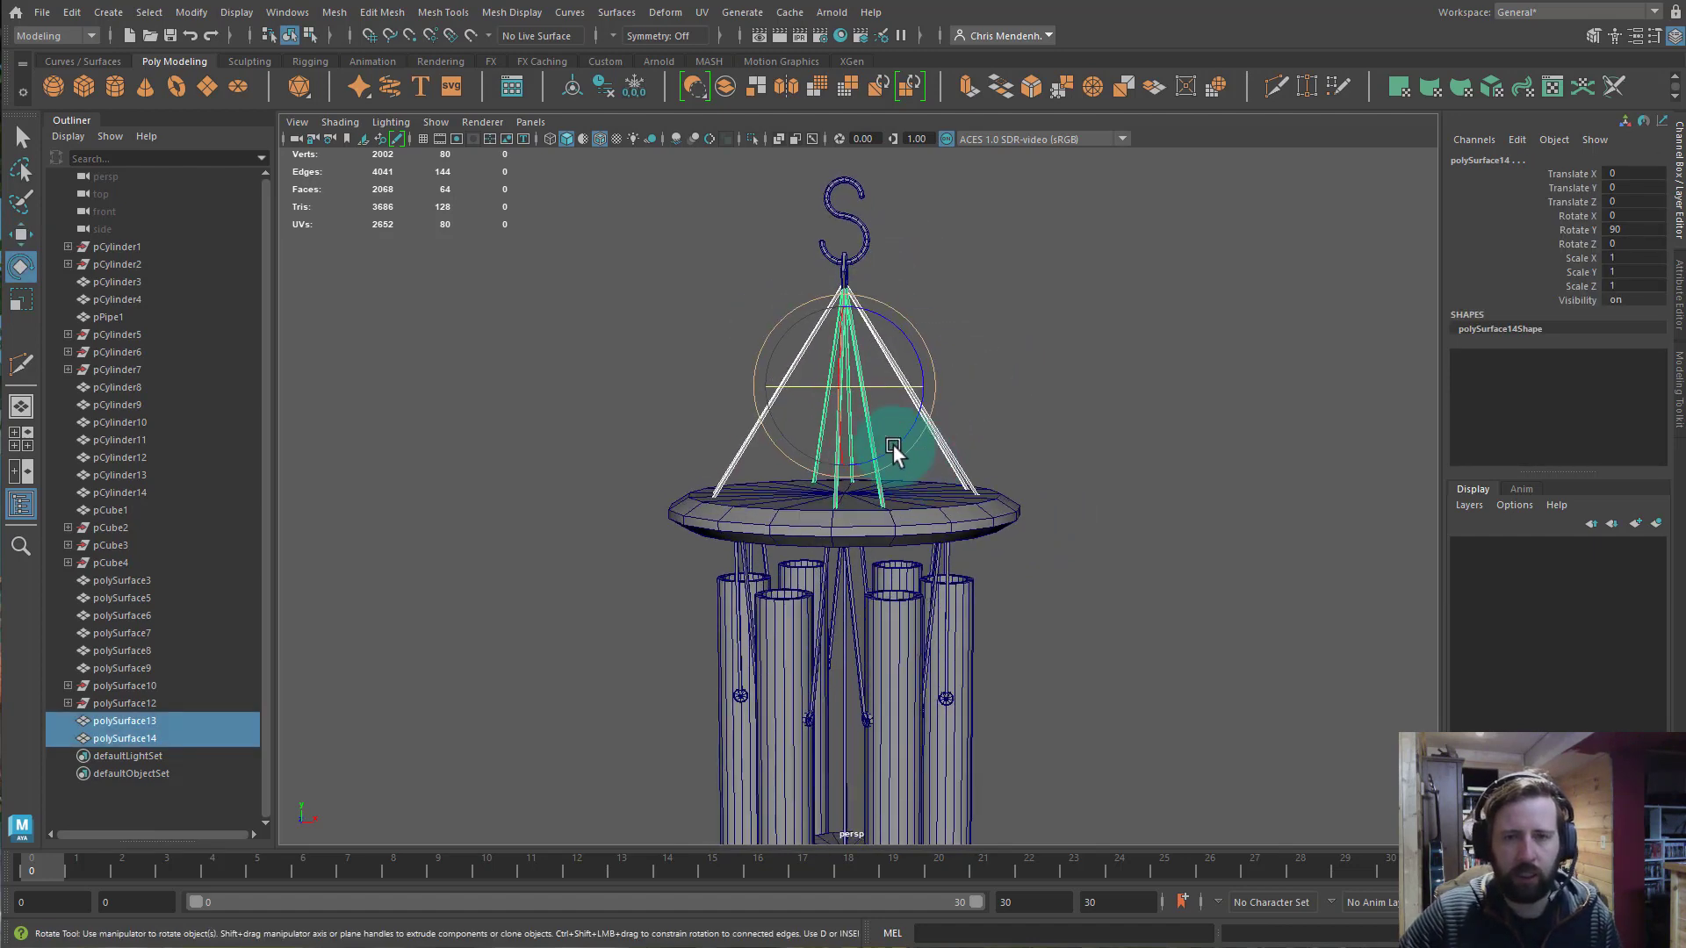
drag(670, 309, 1111, 415)
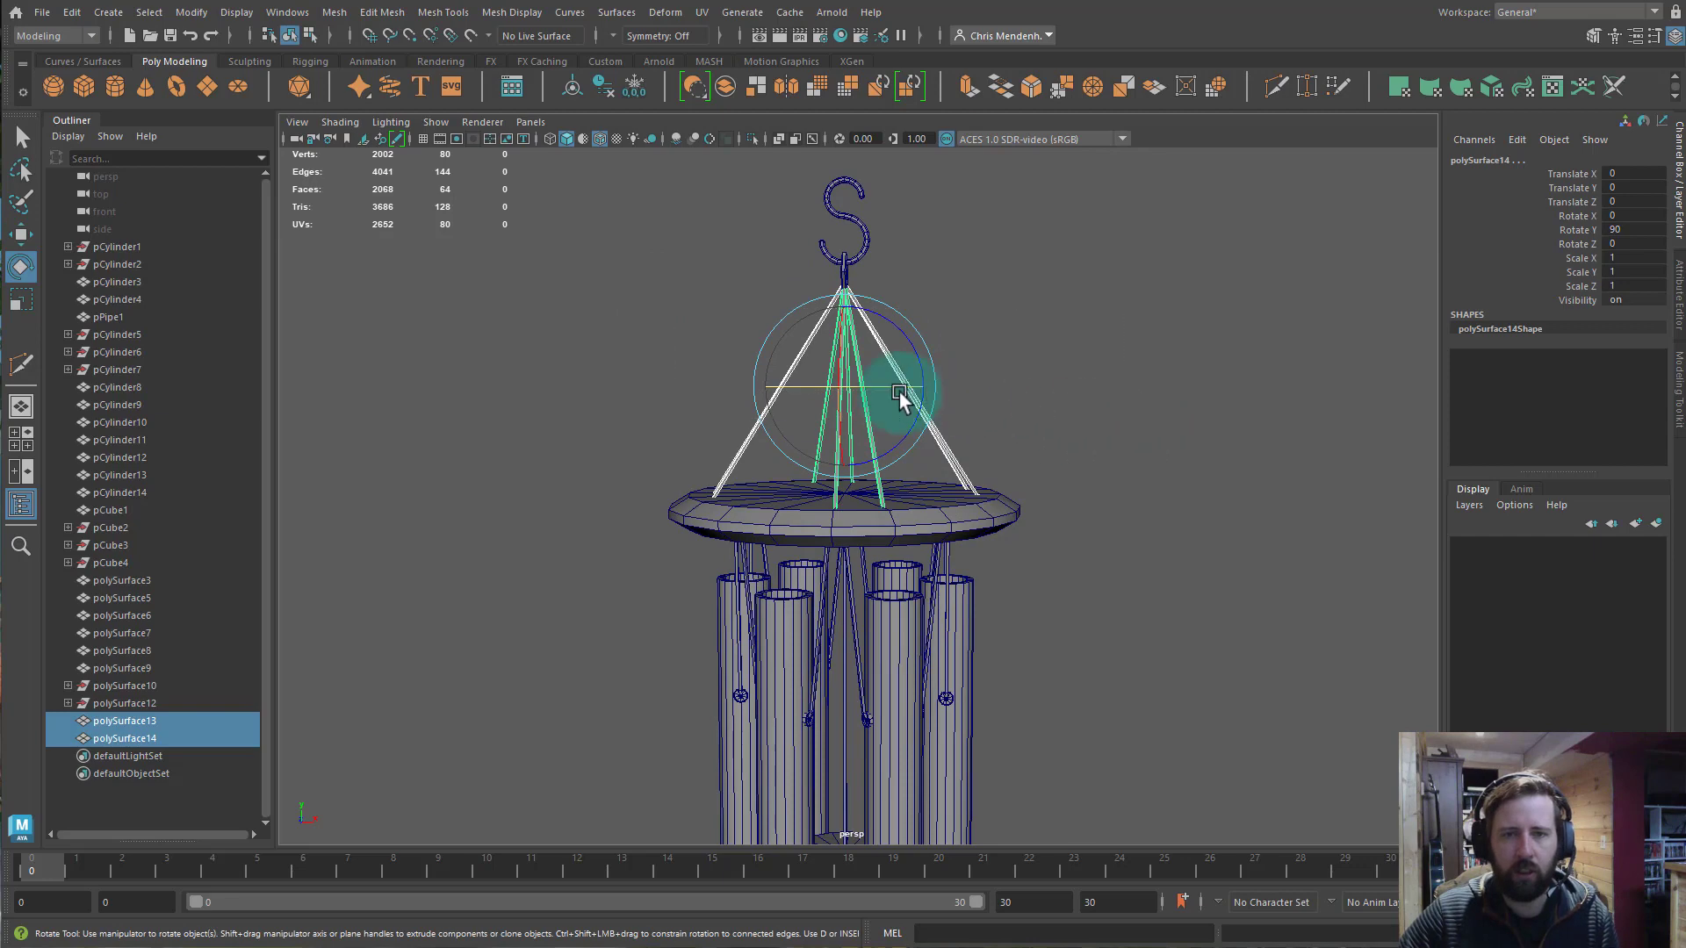
click(1679, 395)
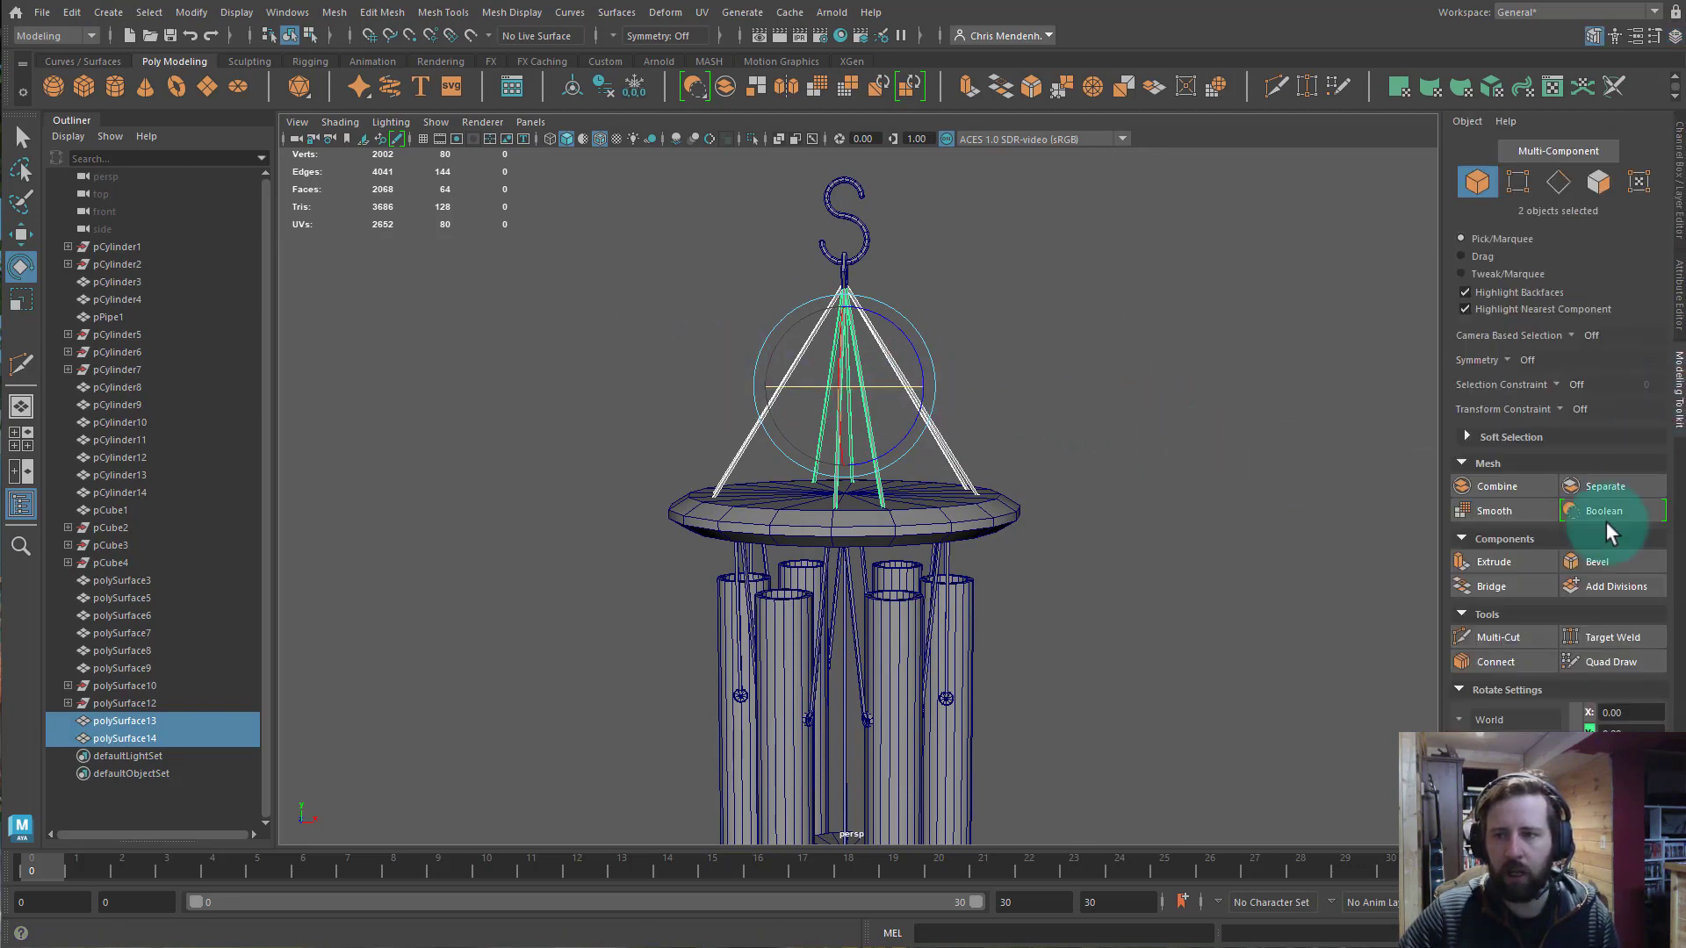
click(1491, 492)
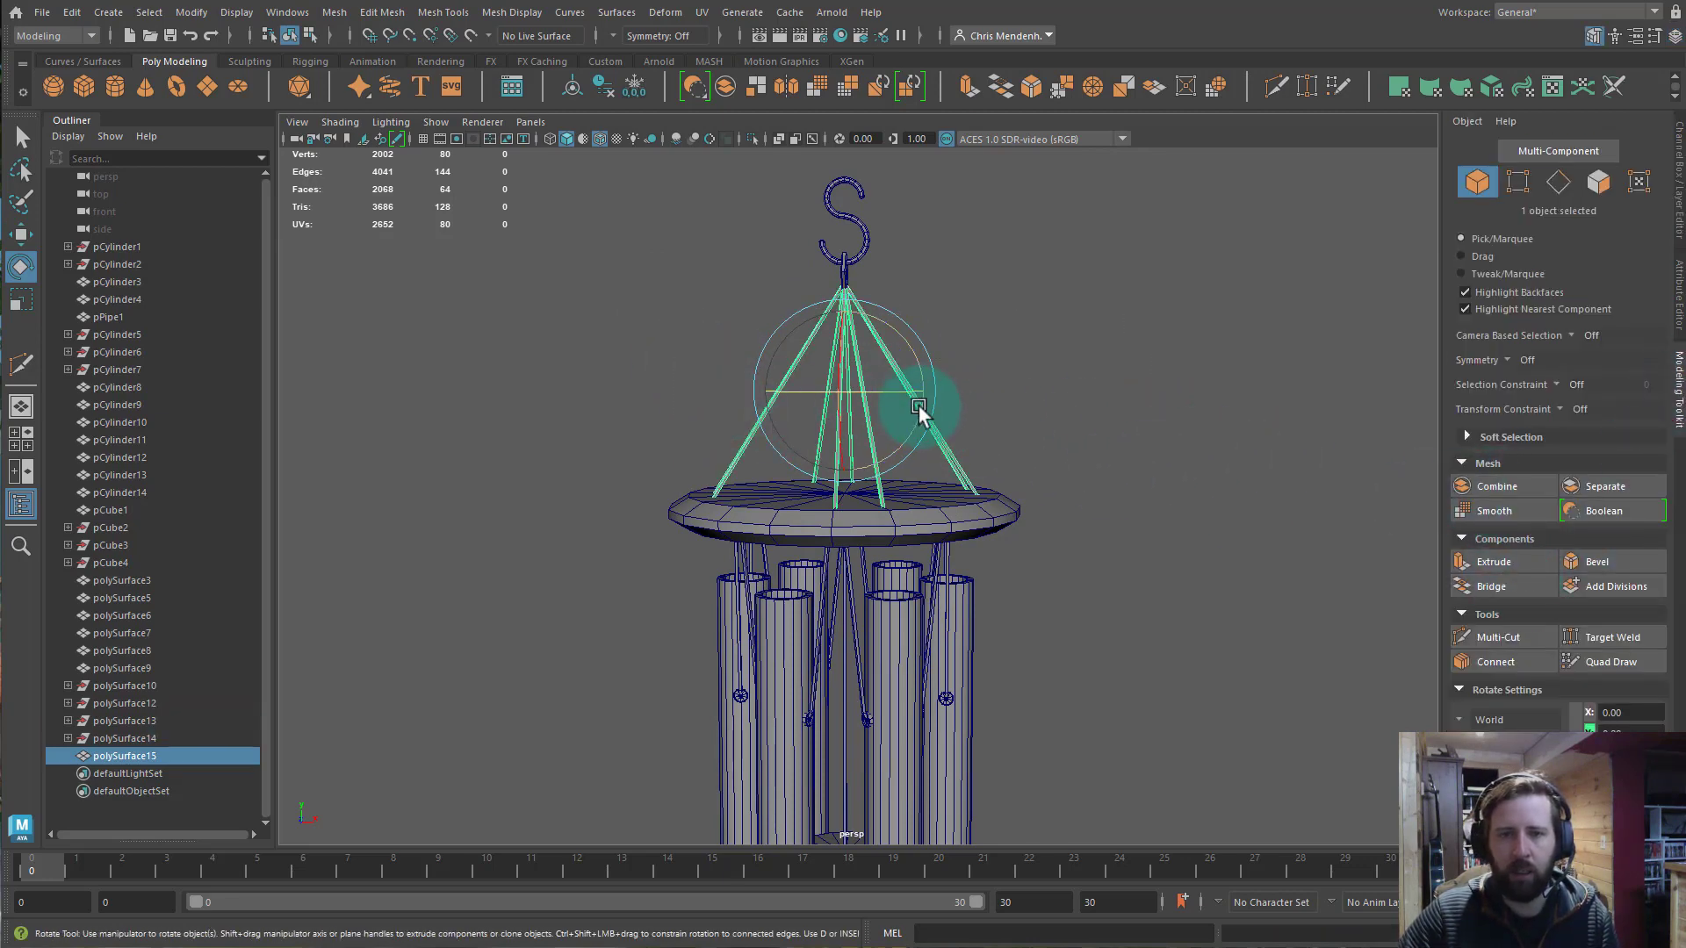
alt+drag(922, 404, 888, 517)
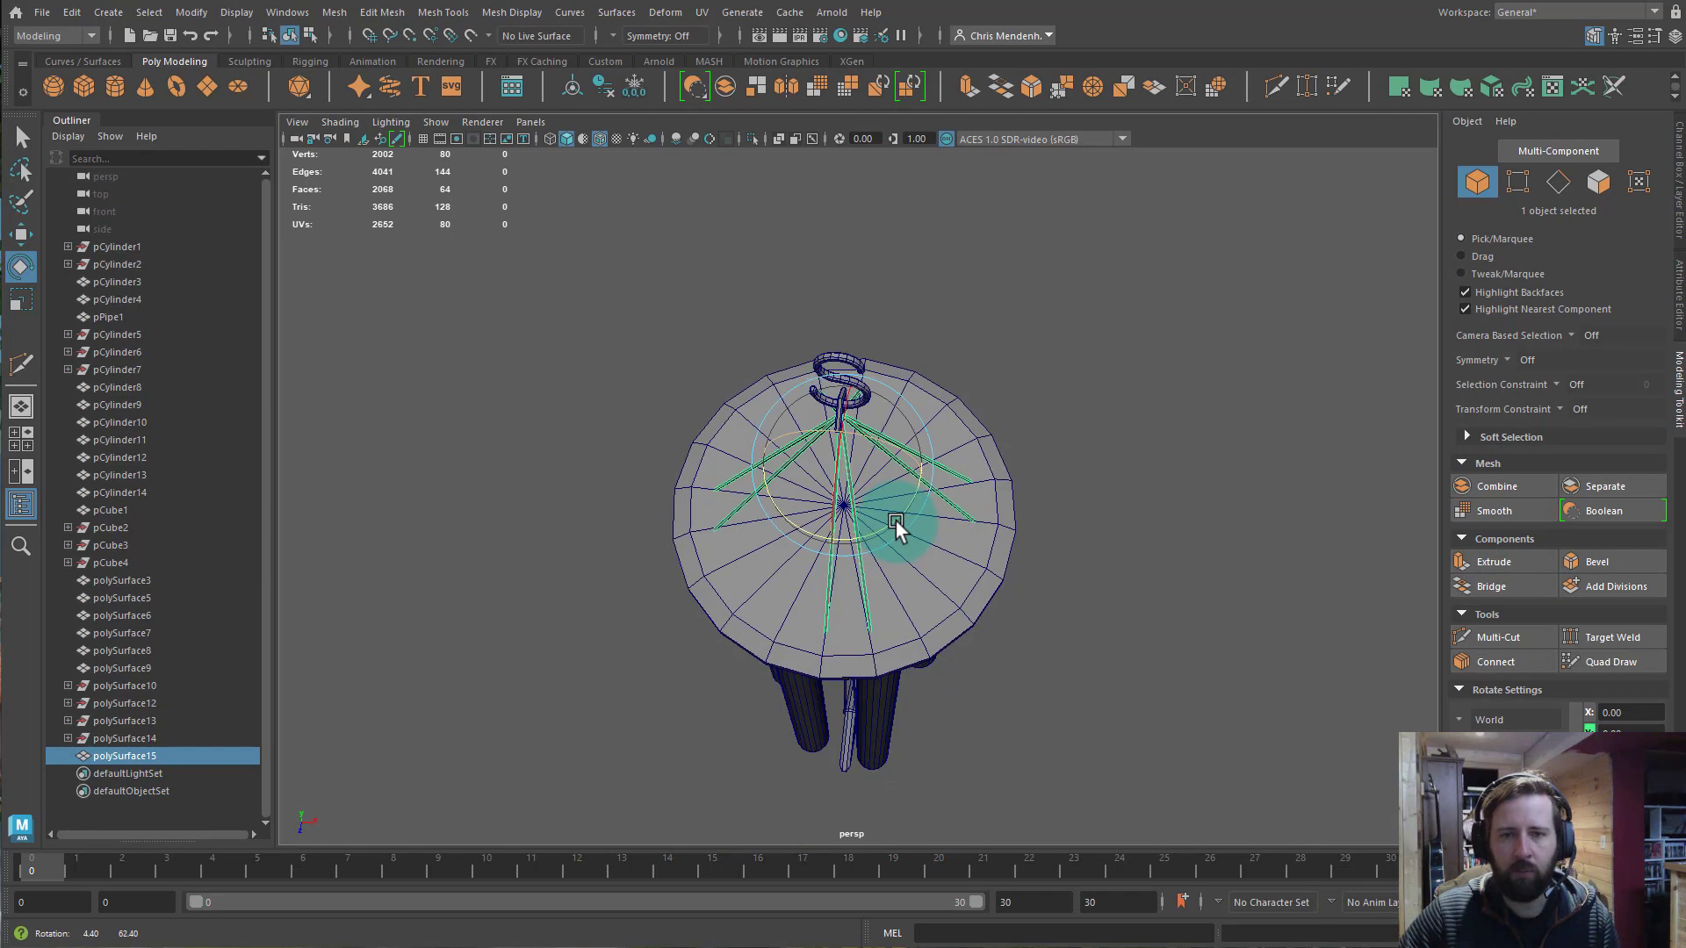
click(571, 87)
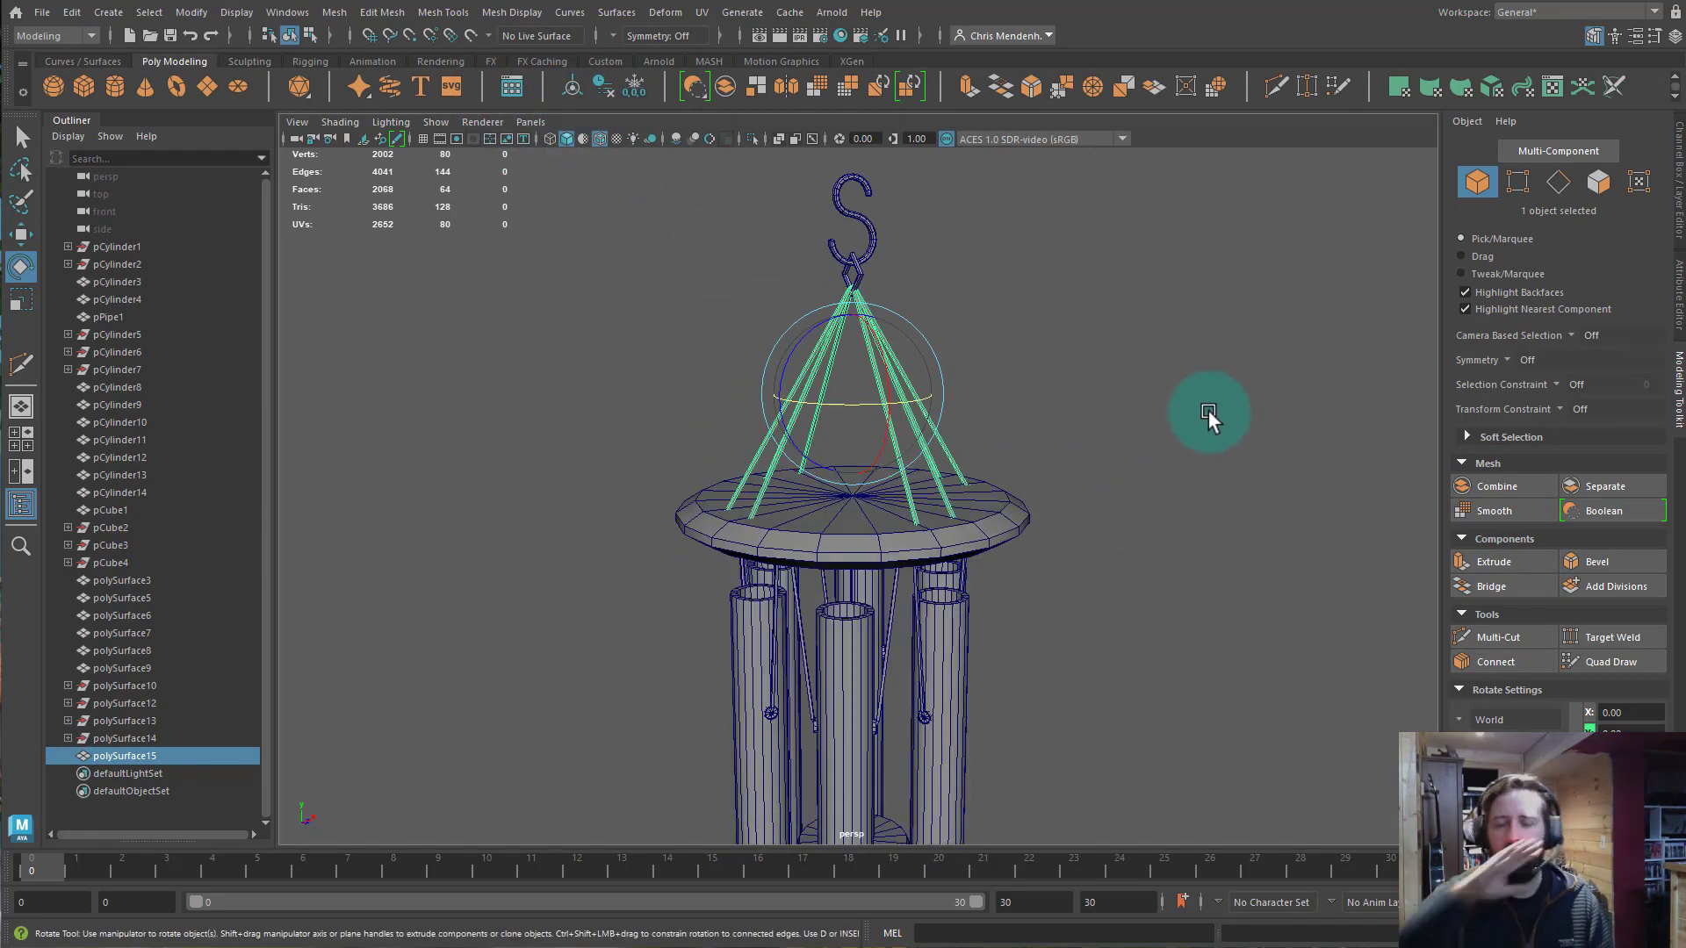
Deselect the cords and examine the whole wind chime from several angles, from the hook to the bottom diamond weight.
alt+drag(1208, 413, 858, 591)
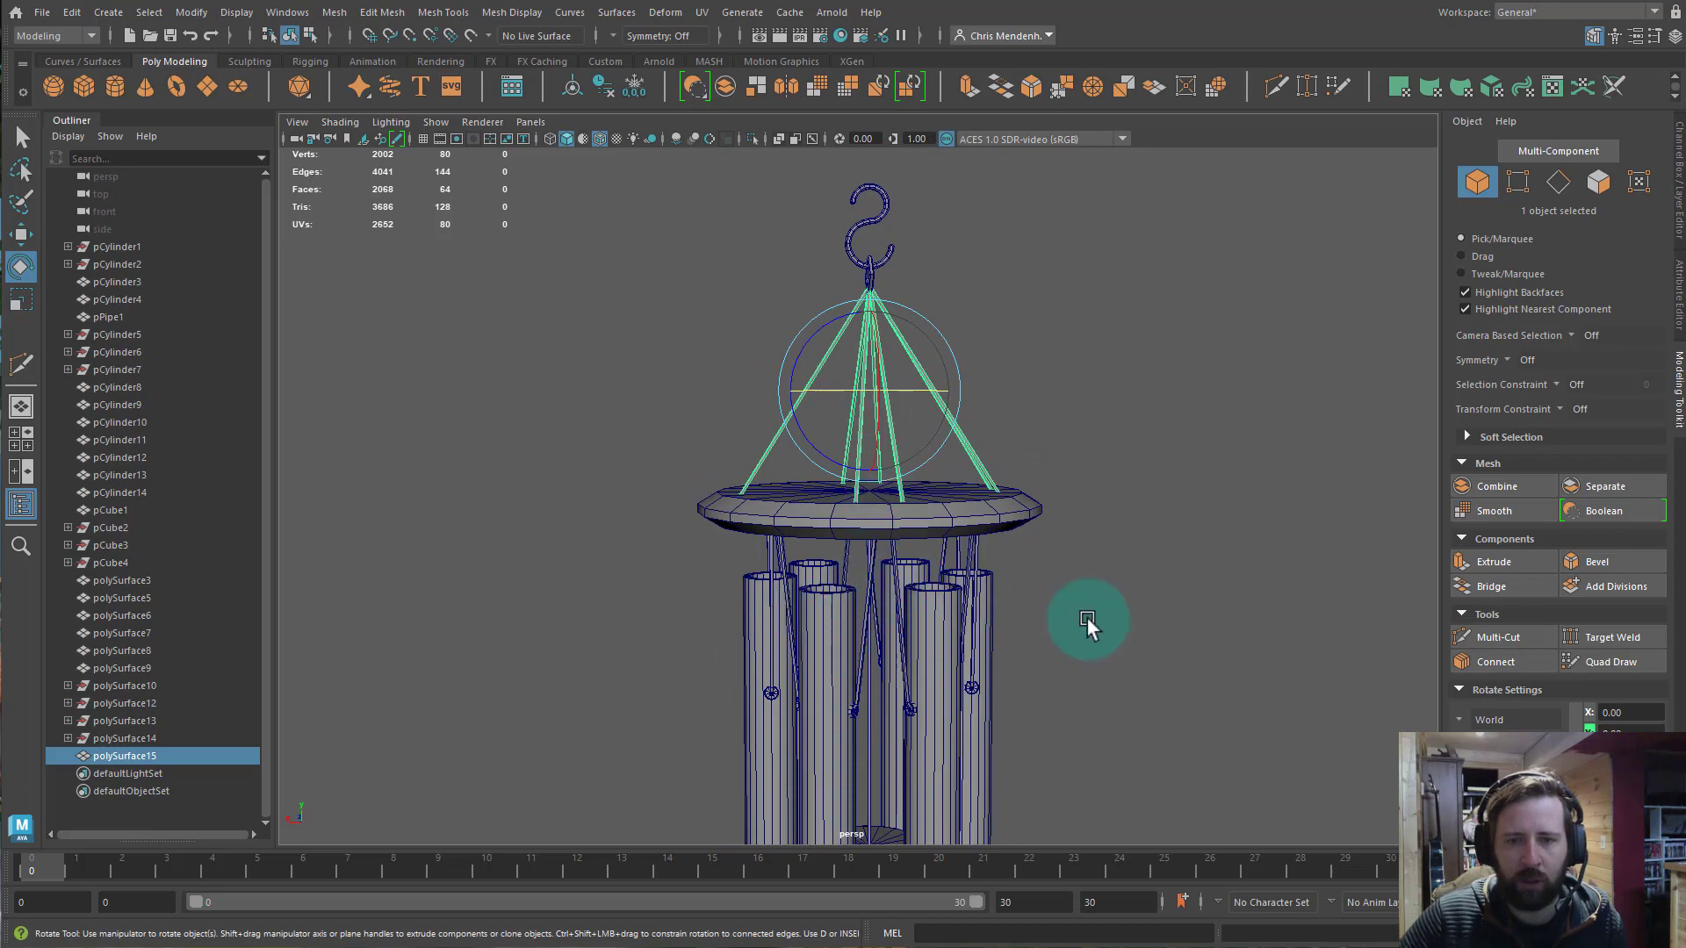
alt+drag(1088, 621, 1198, 627)
alt+right_drag(1198, 627, 810, 557)
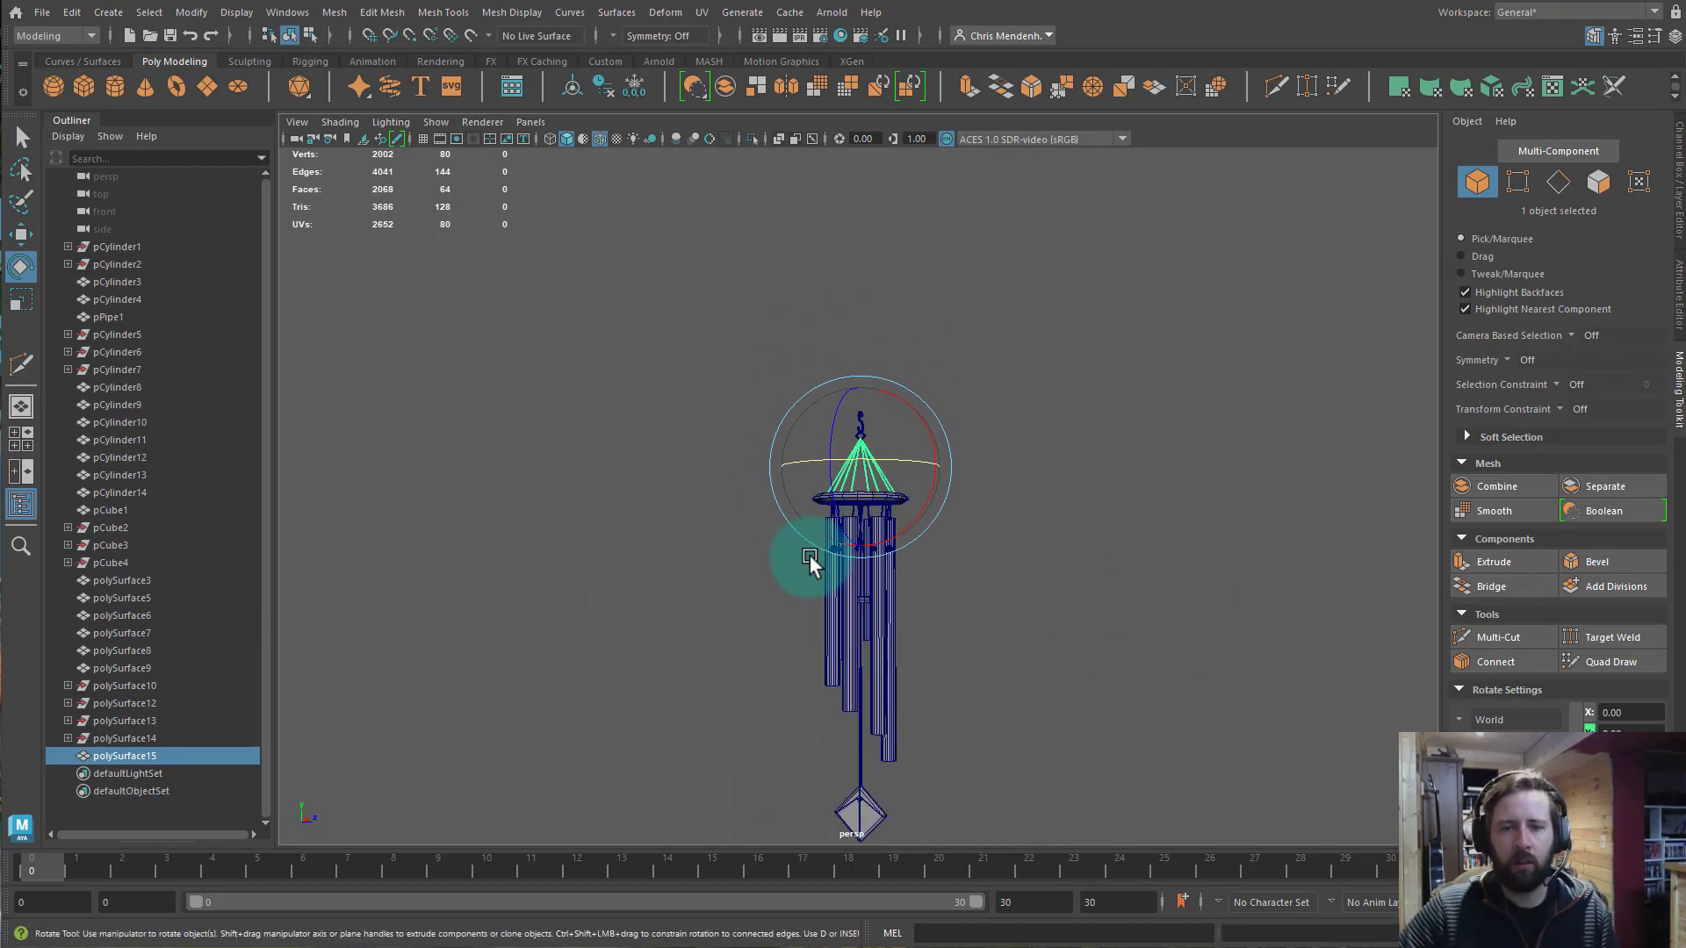
click(1024, 553)
mouse_move(1009, 620)
alt+mouse_down()
mouse_move(896, 681)
mouse_move(960, 688)
mouse_move(997, 640)
alt+mouse_up()
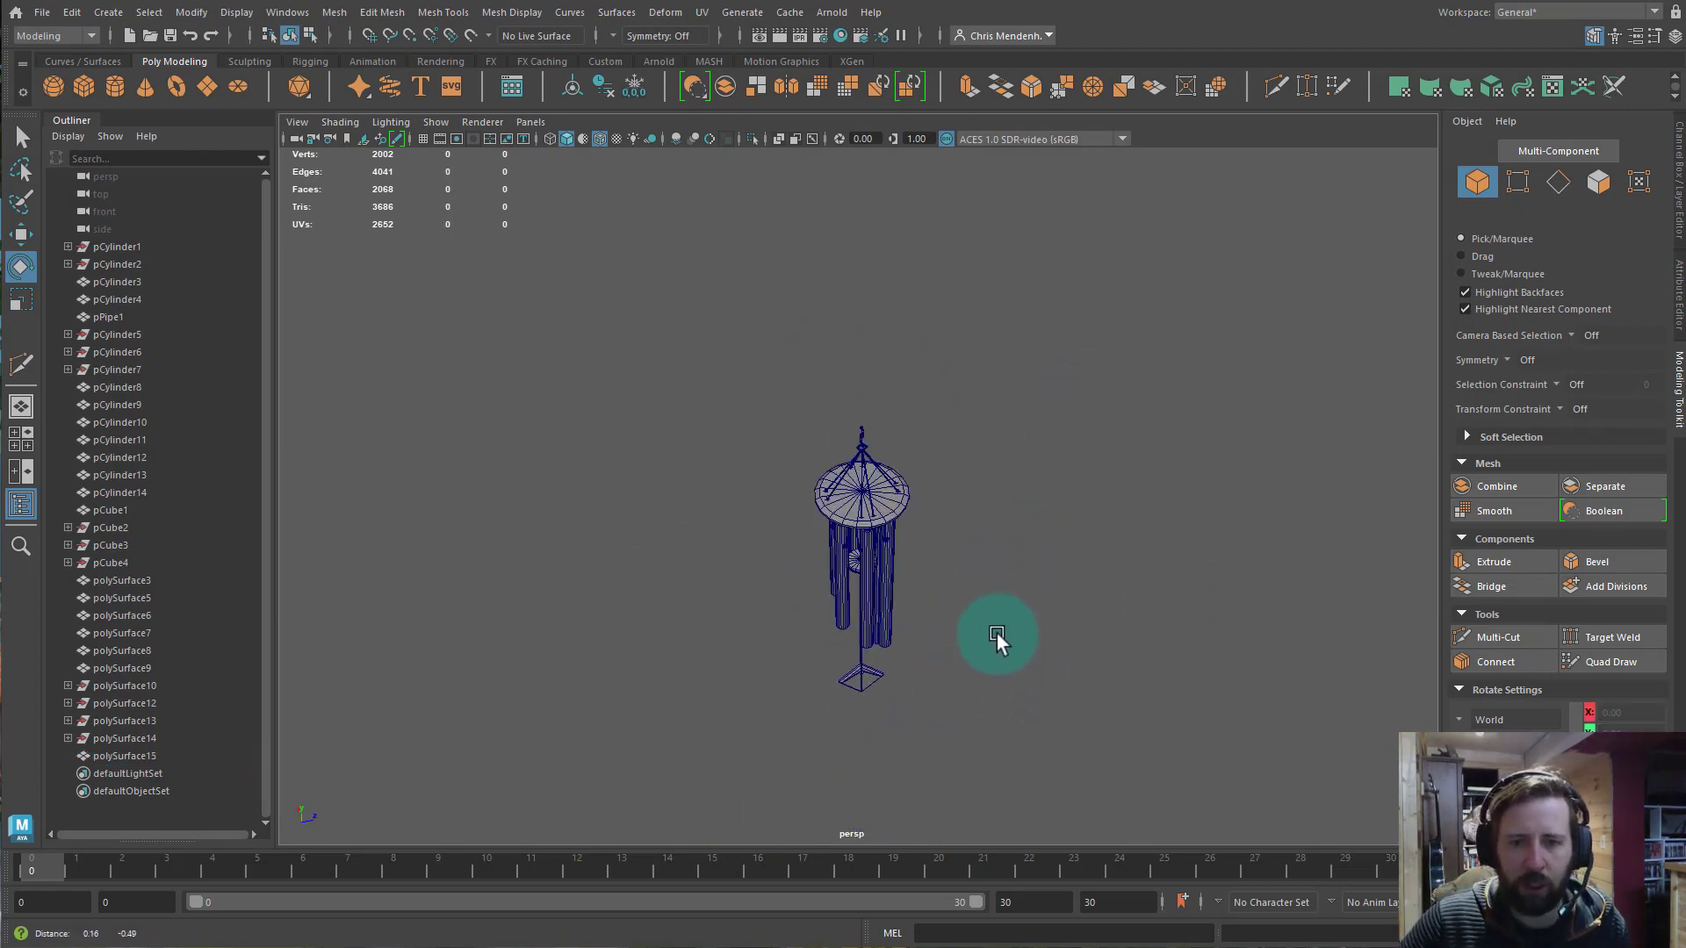
alt+right_drag(997, 640, 1422, 629)
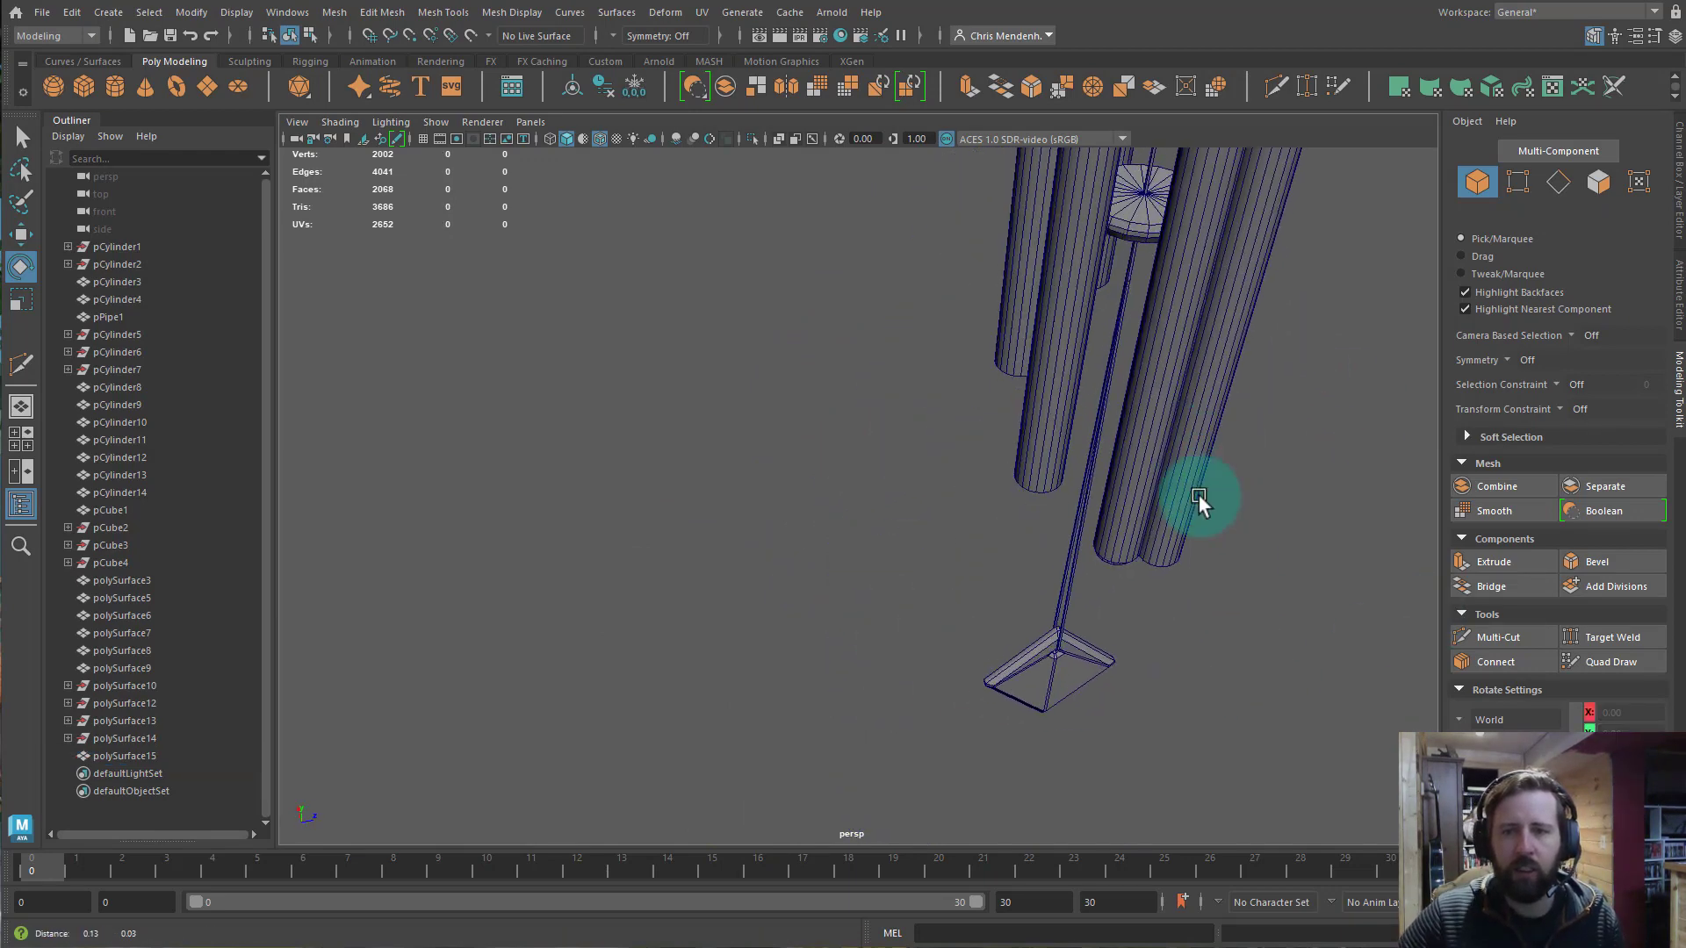
alt+drag(1196, 497, 1010, 558)
alt+middle_drag(906, 405, 1168, 532)
alt+right_drag(1167, 532, 1055, 519)
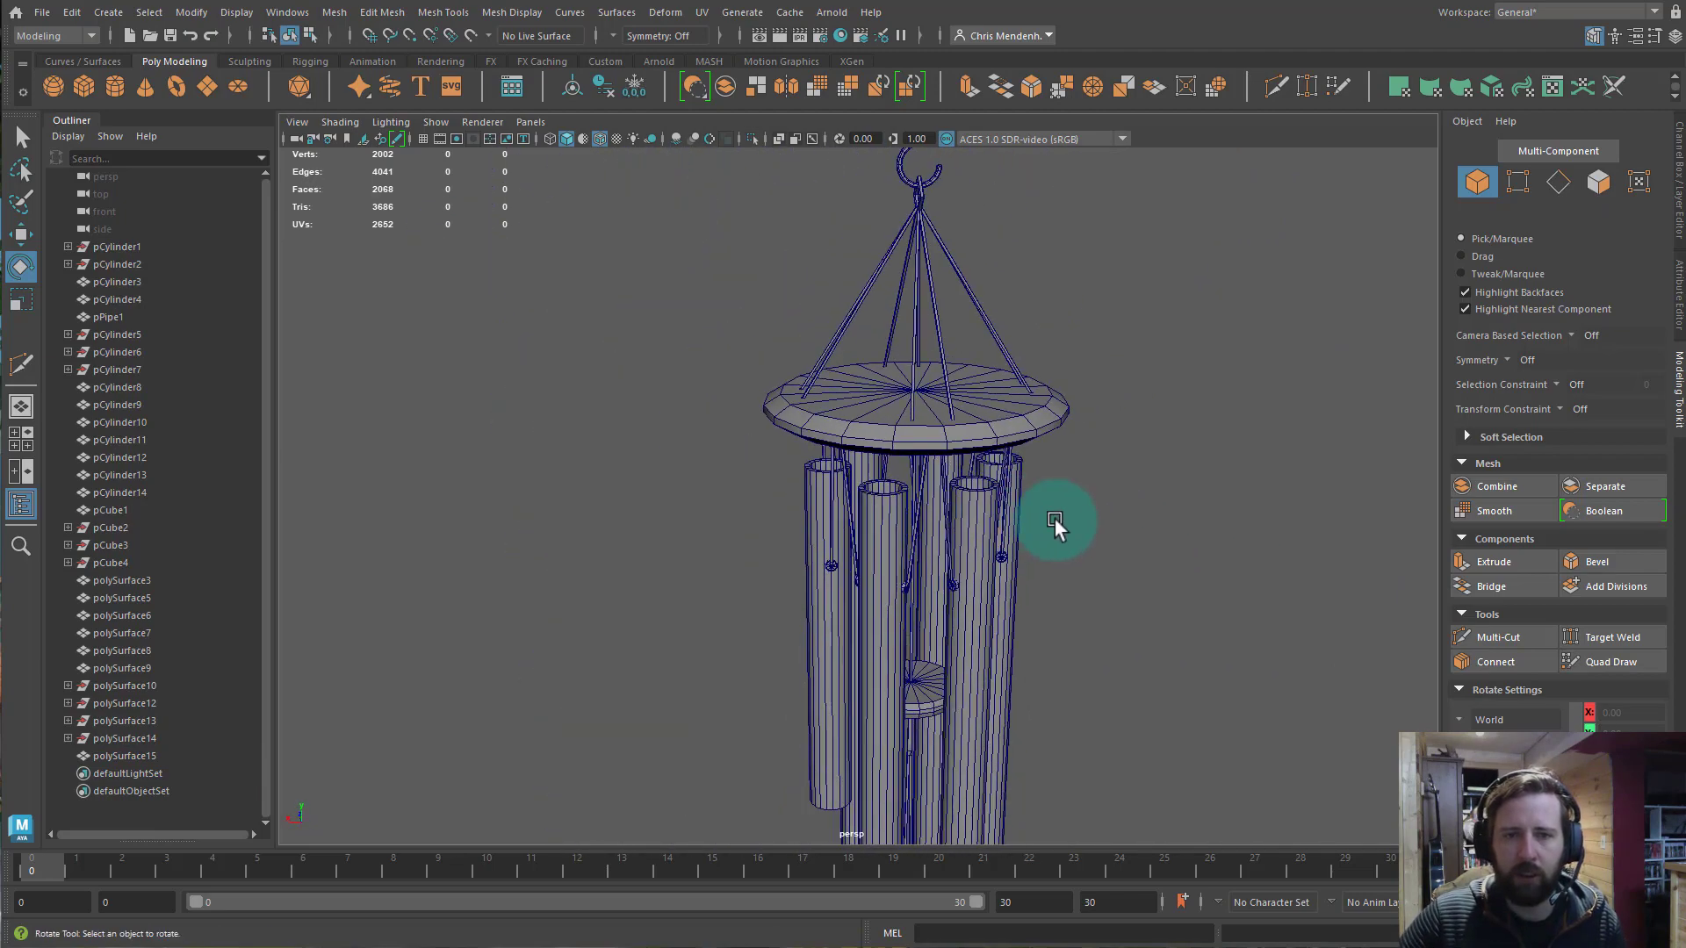
alt+middle_drag(1124, 518, 1190, 482)
alt+right_drag(1190, 483, 1016, 467)
alt+drag(1016, 467, 1151, 529)
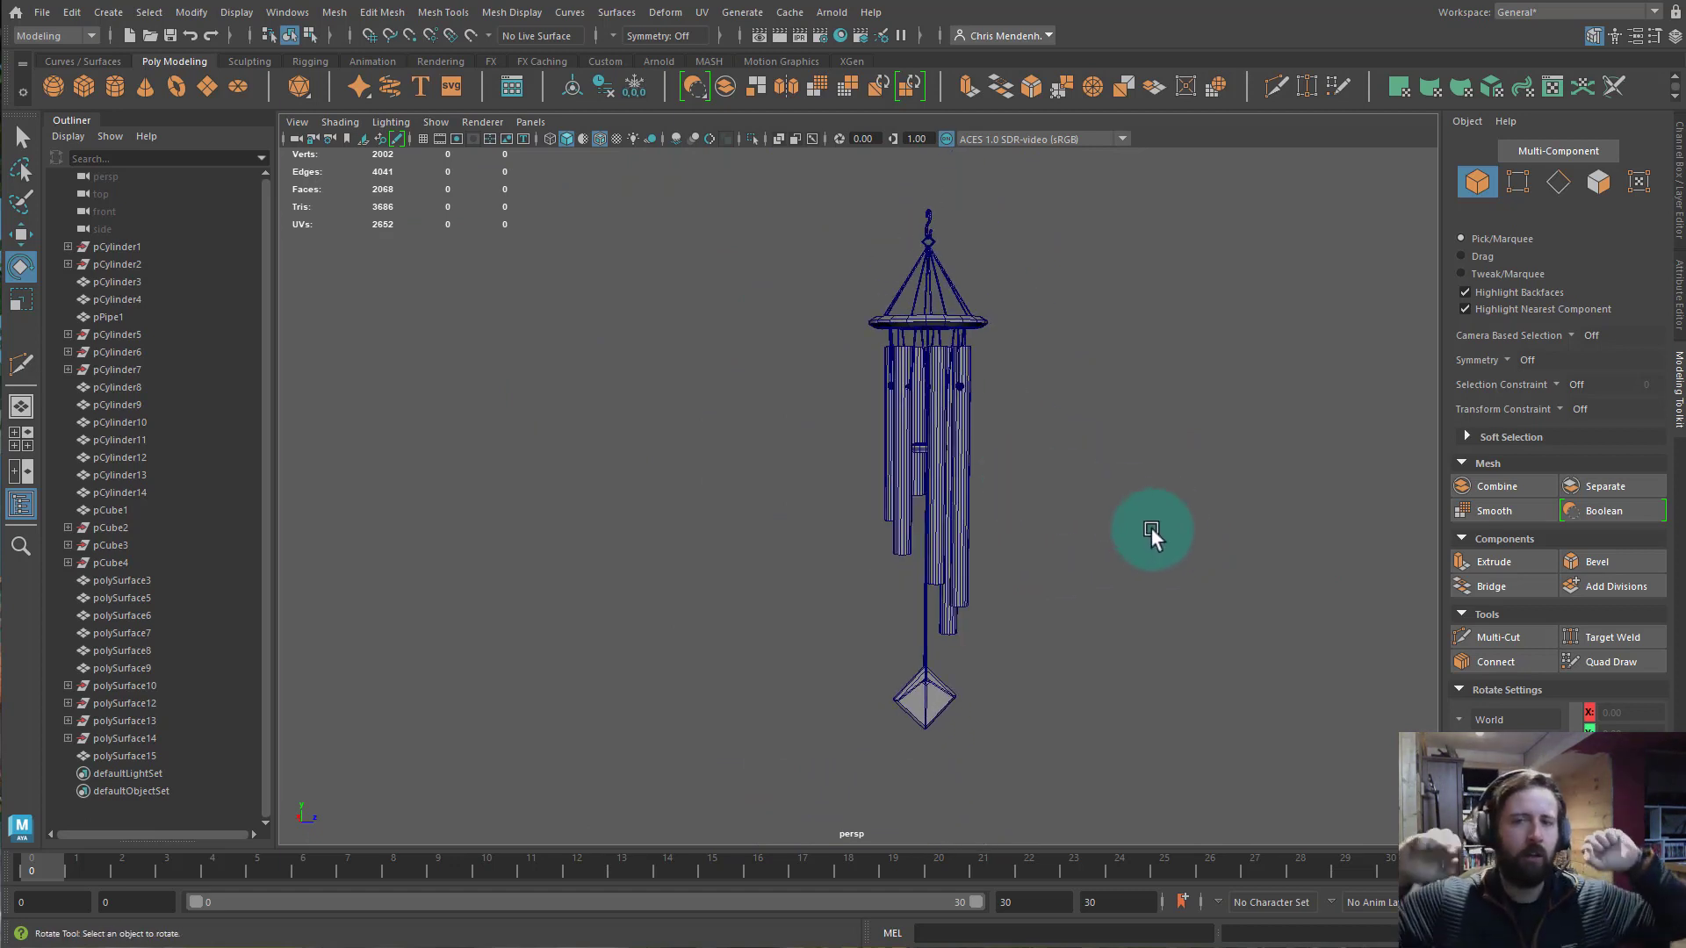